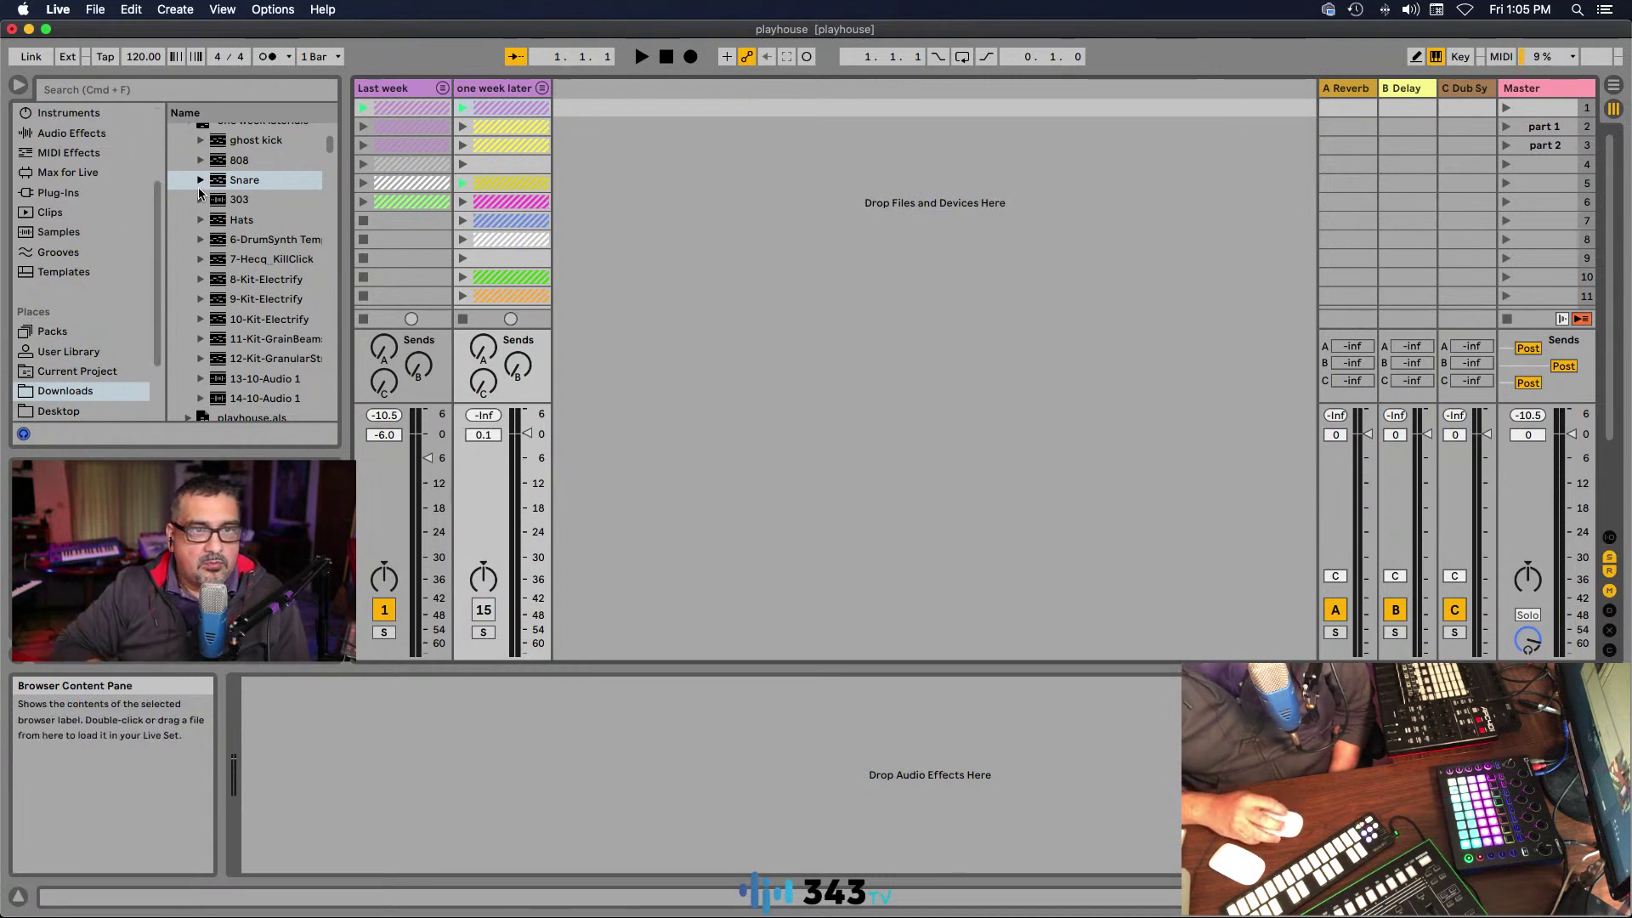
Step: Unfold the Last week group so its individual tracks show in the mixer
{"action": "left_click", "coordinate": [503, 90]}
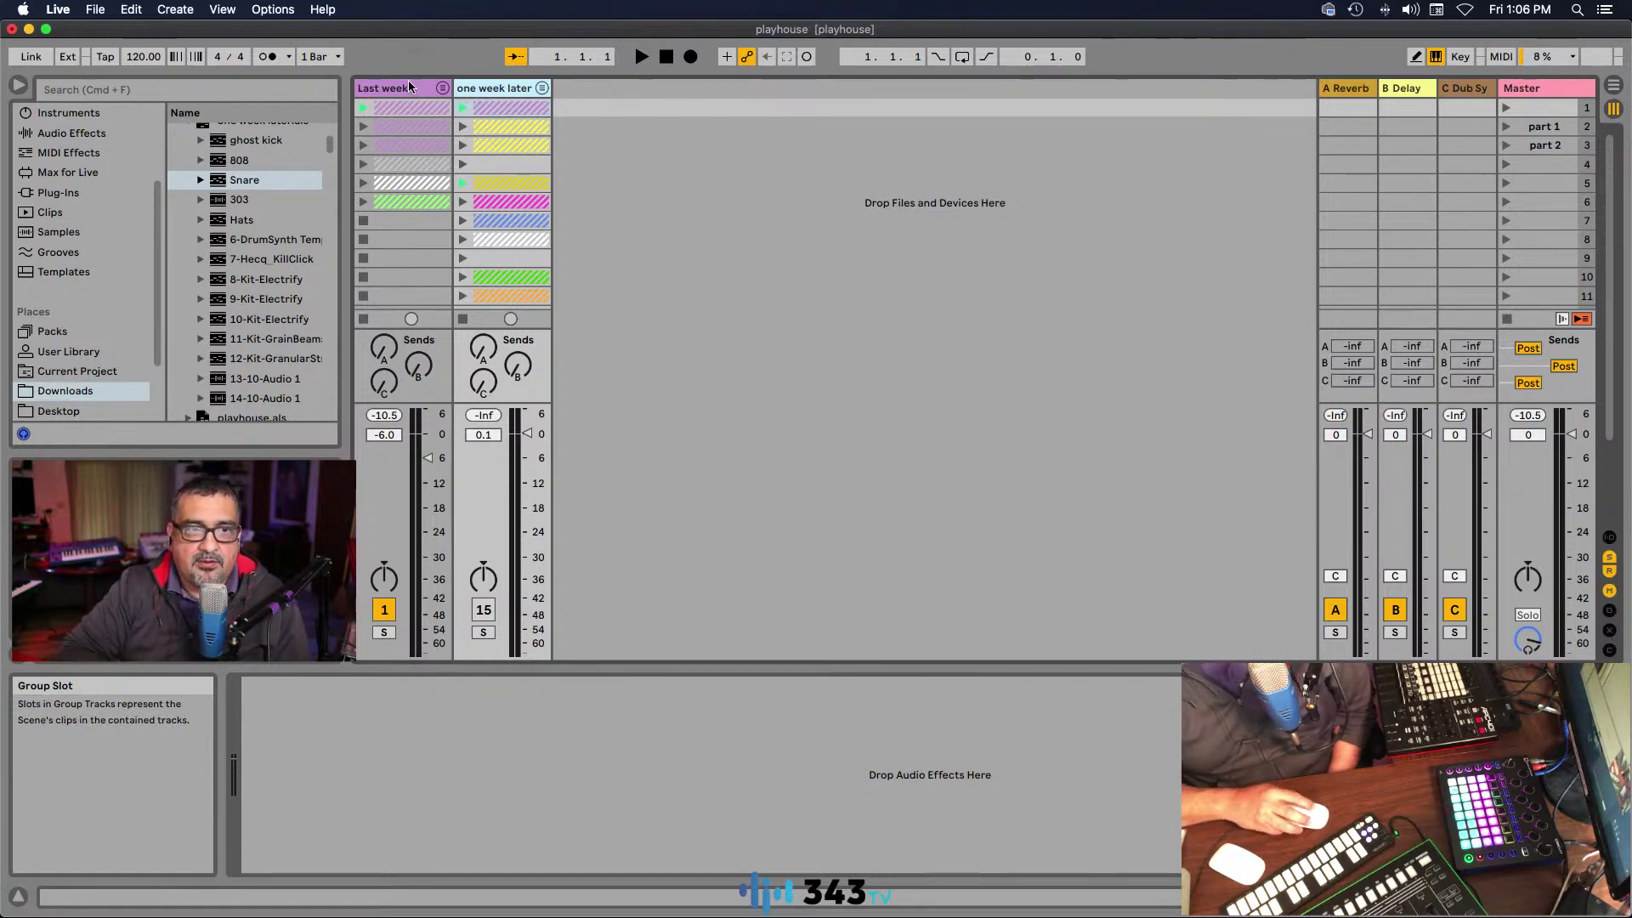
{"action": "left_click", "coordinate": [442, 87]}
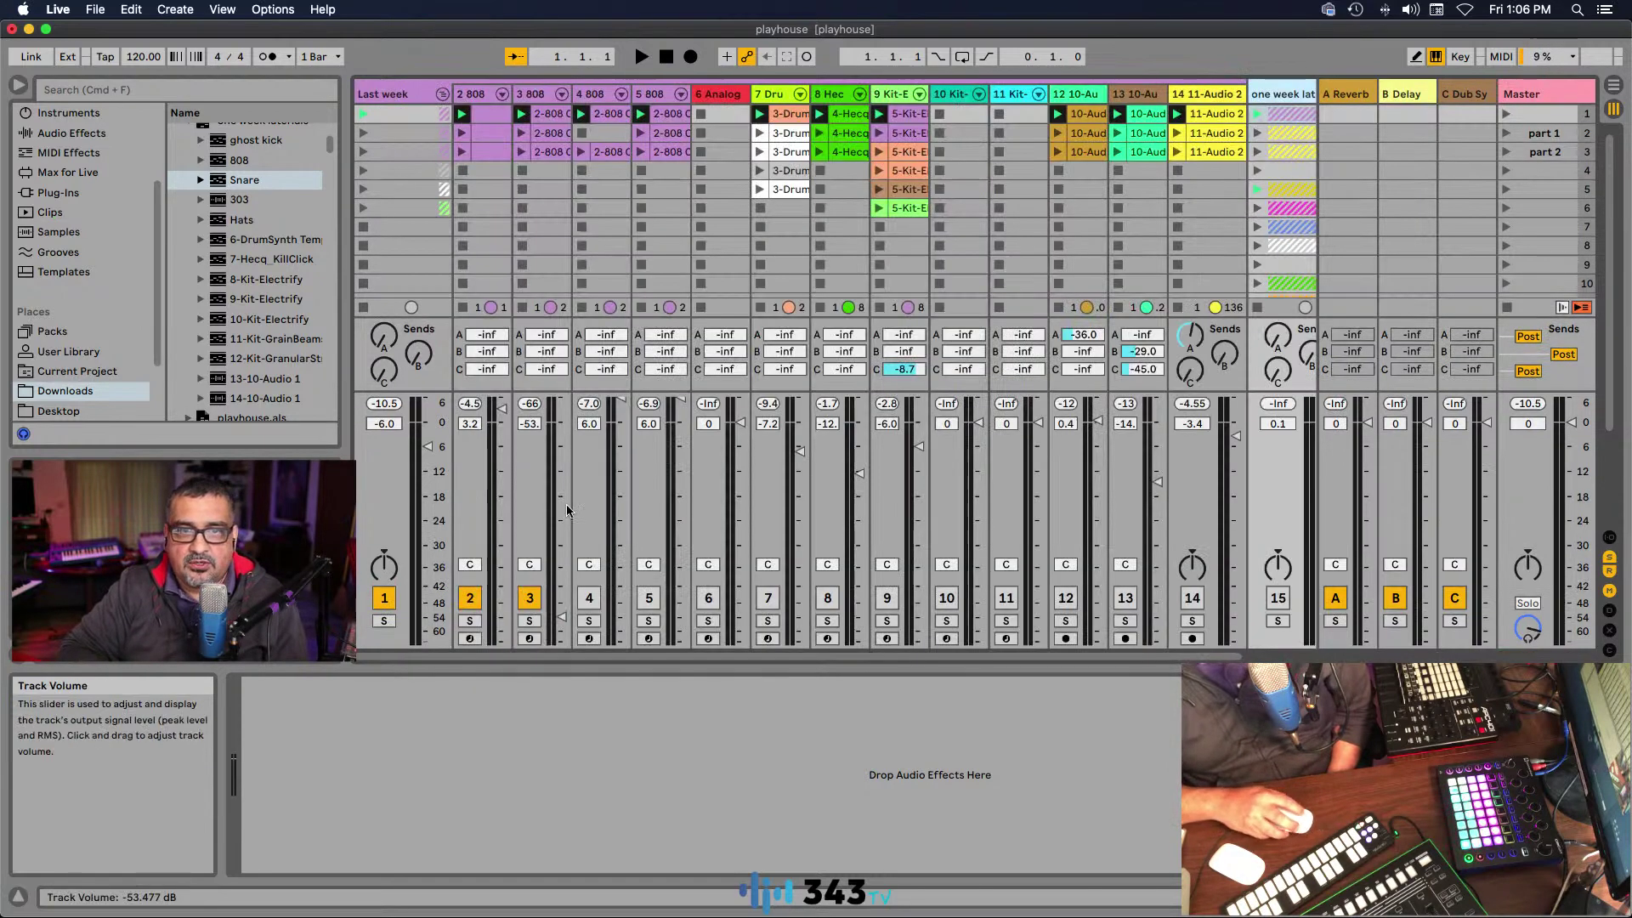
{"action": "left_click_drag", "start_coordinate": [1113, 656], "coordinate": [1014, 673]}
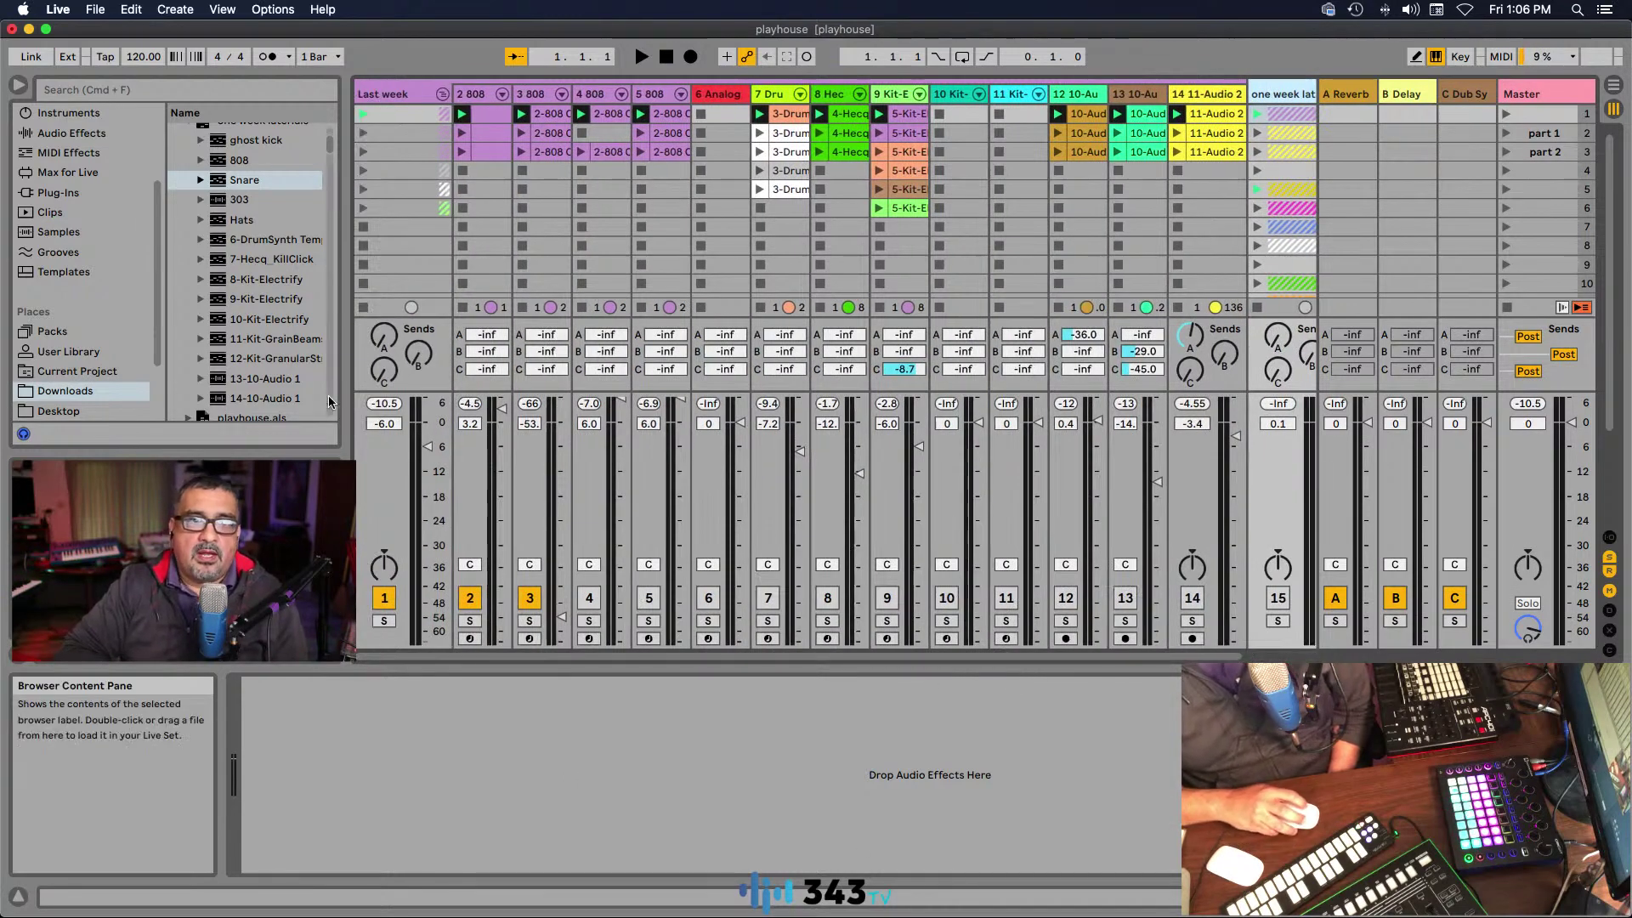
{"action": "scroll", "coordinate": [520, 618], "scroll_direction": "right", "scroll_amount": 1}
{"action": "scroll", "coordinate": [501, 134], "scroll_direction": "up", "scroll_amount": 1}
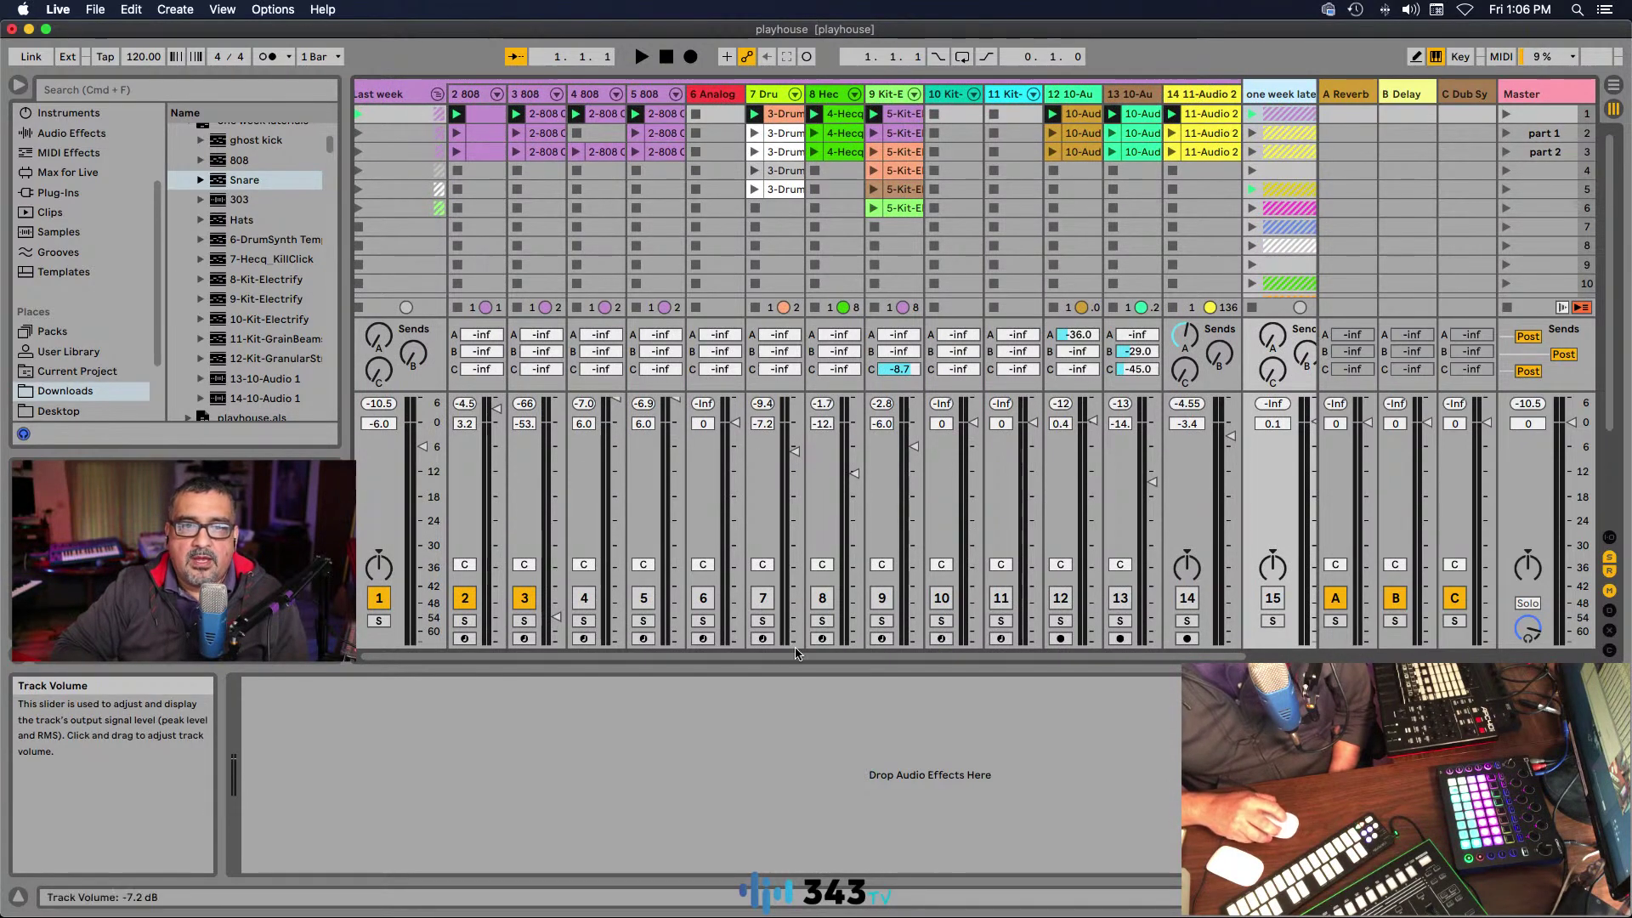
Step: Look across the tracks of the Last week group and show the devices on audio track 13
{"action": "left_click_drag", "start_coordinate": [783, 658], "coordinate": [922, 657]}
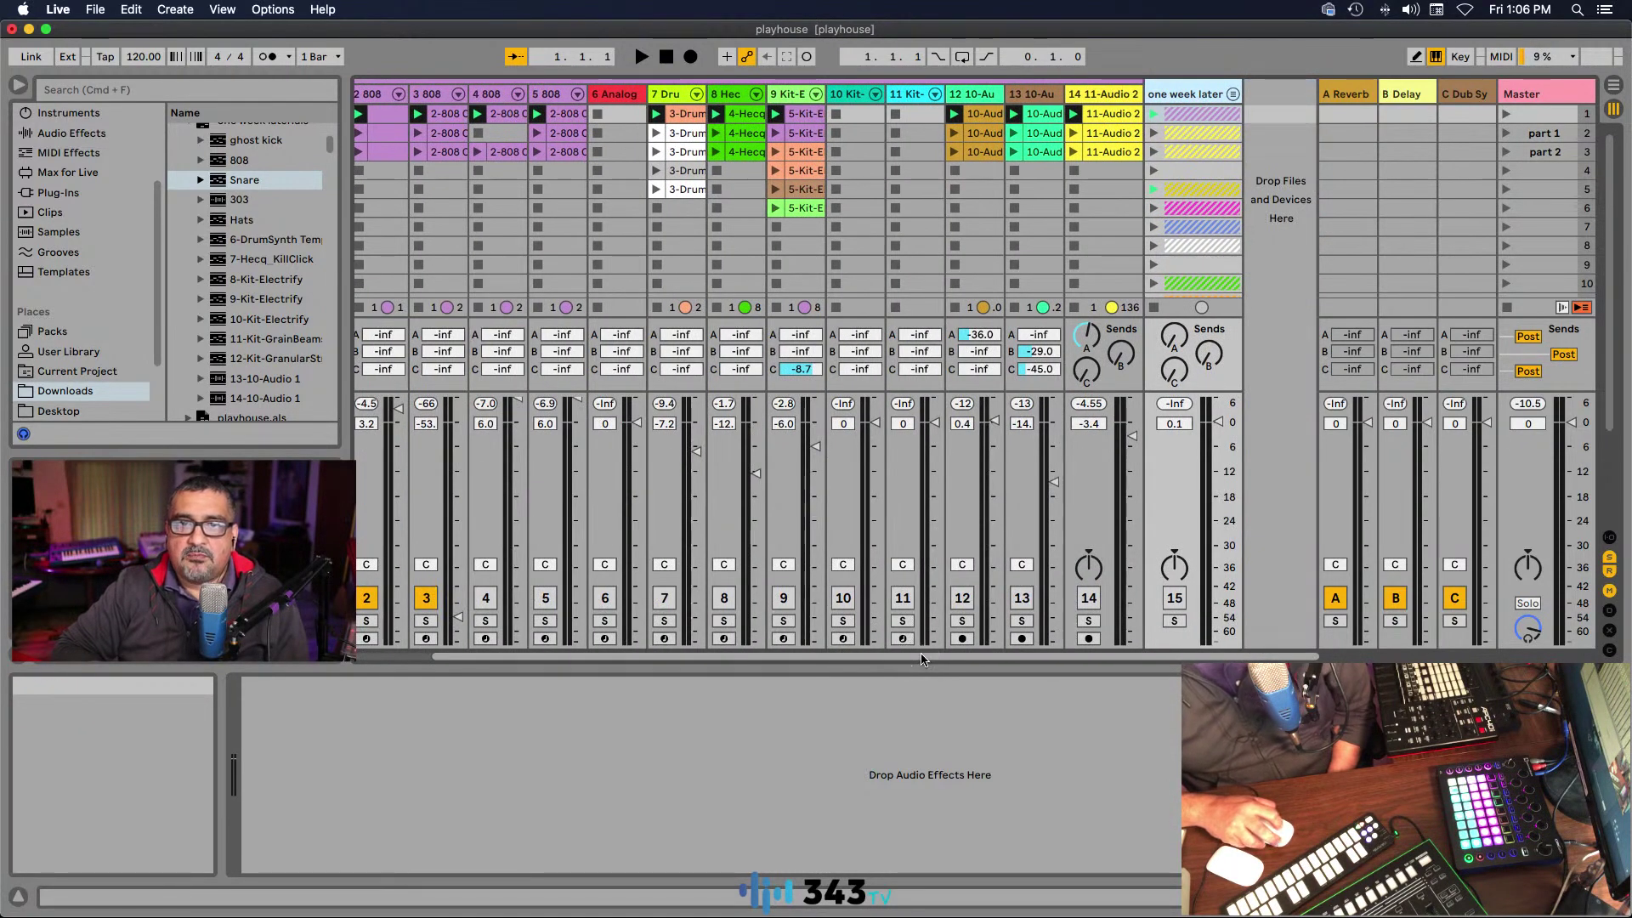
{"action": "scroll", "coordinate": [759, 614], "scroll_direction": "down", "scroll_amount": 1}
{"action": "scroll", "coordinate": [774, 399], "scroll_direction": "up", "scroll_amount": 1}
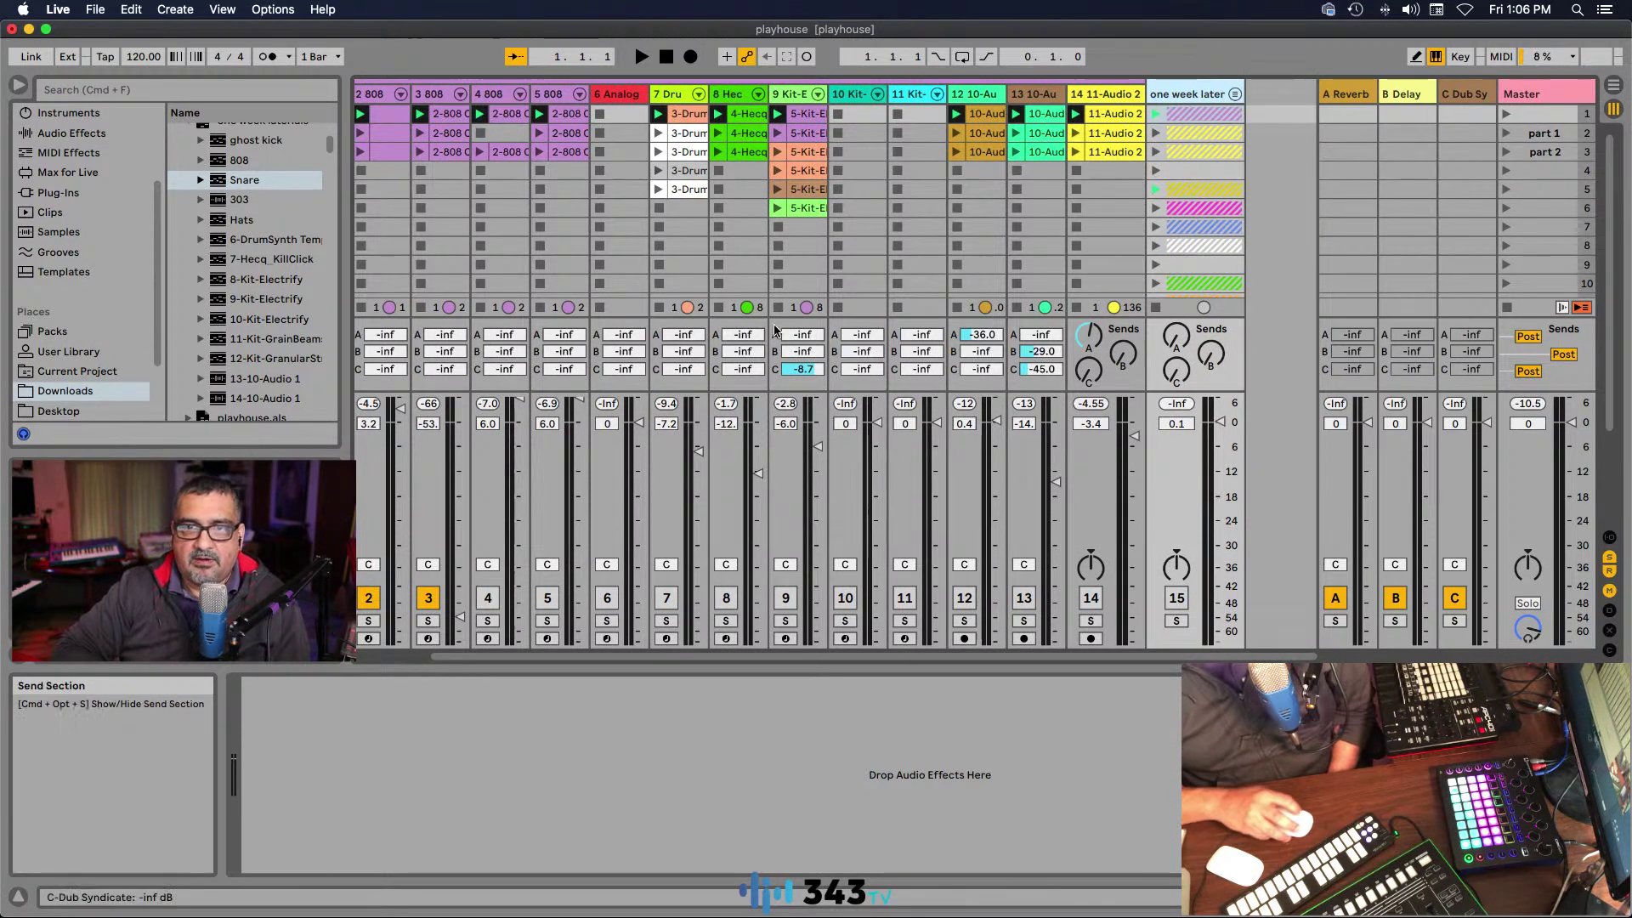
{"action": "scroll", "coordinate": [1147, 138], "scroll_direction": "right", "scroll_amount": 1}
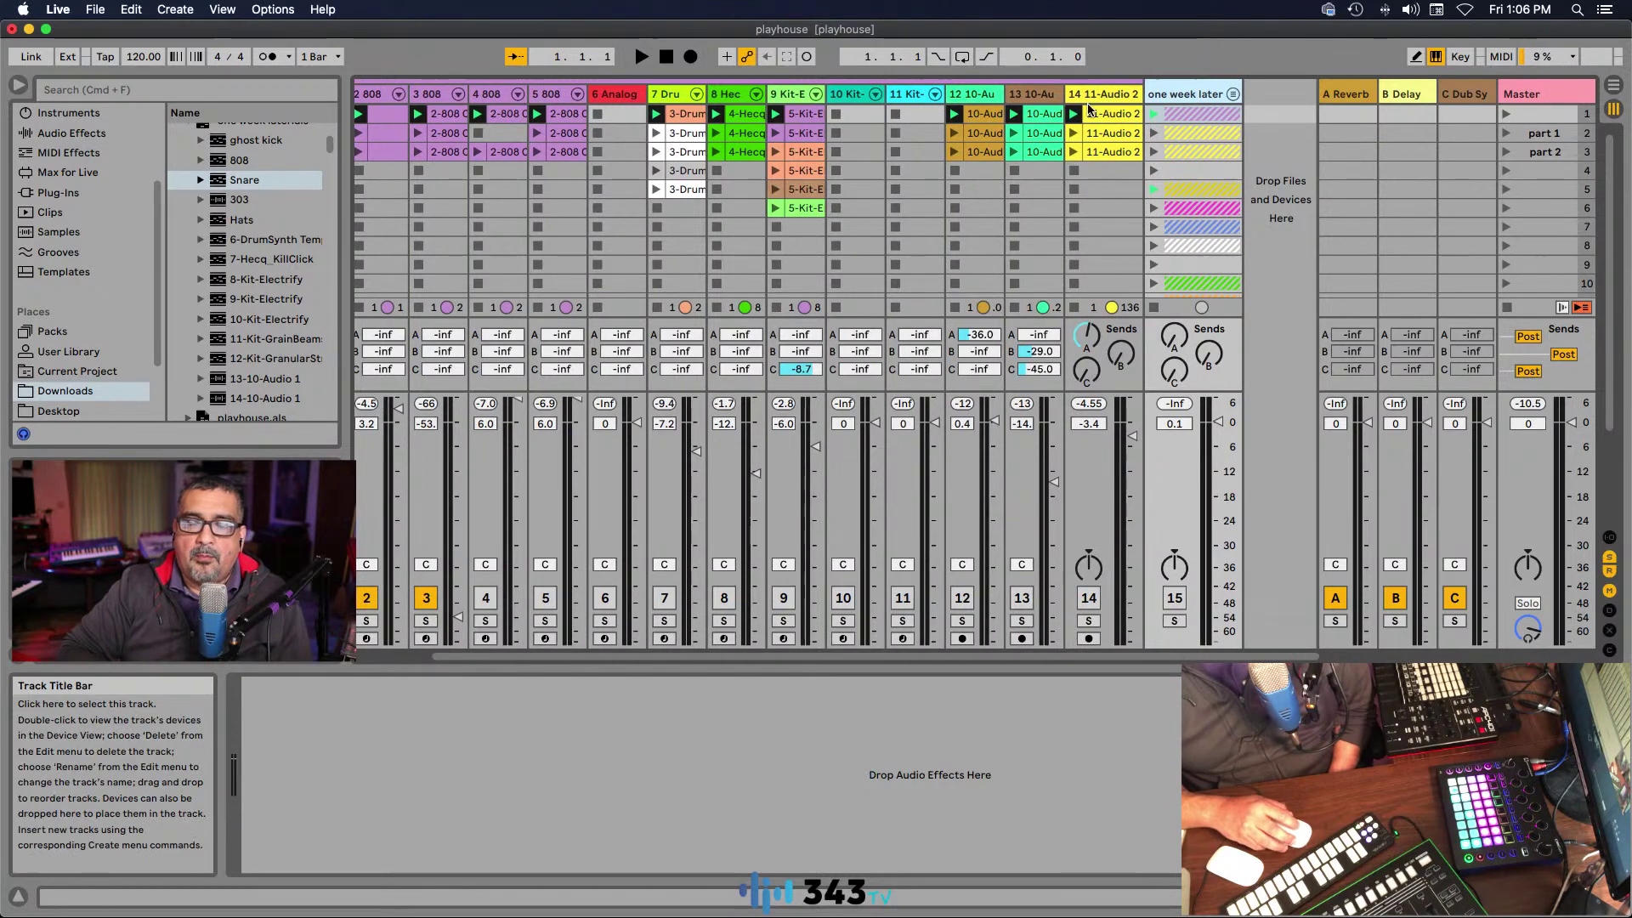
{"action": "left_click", "coordinate": [1036, 95]}
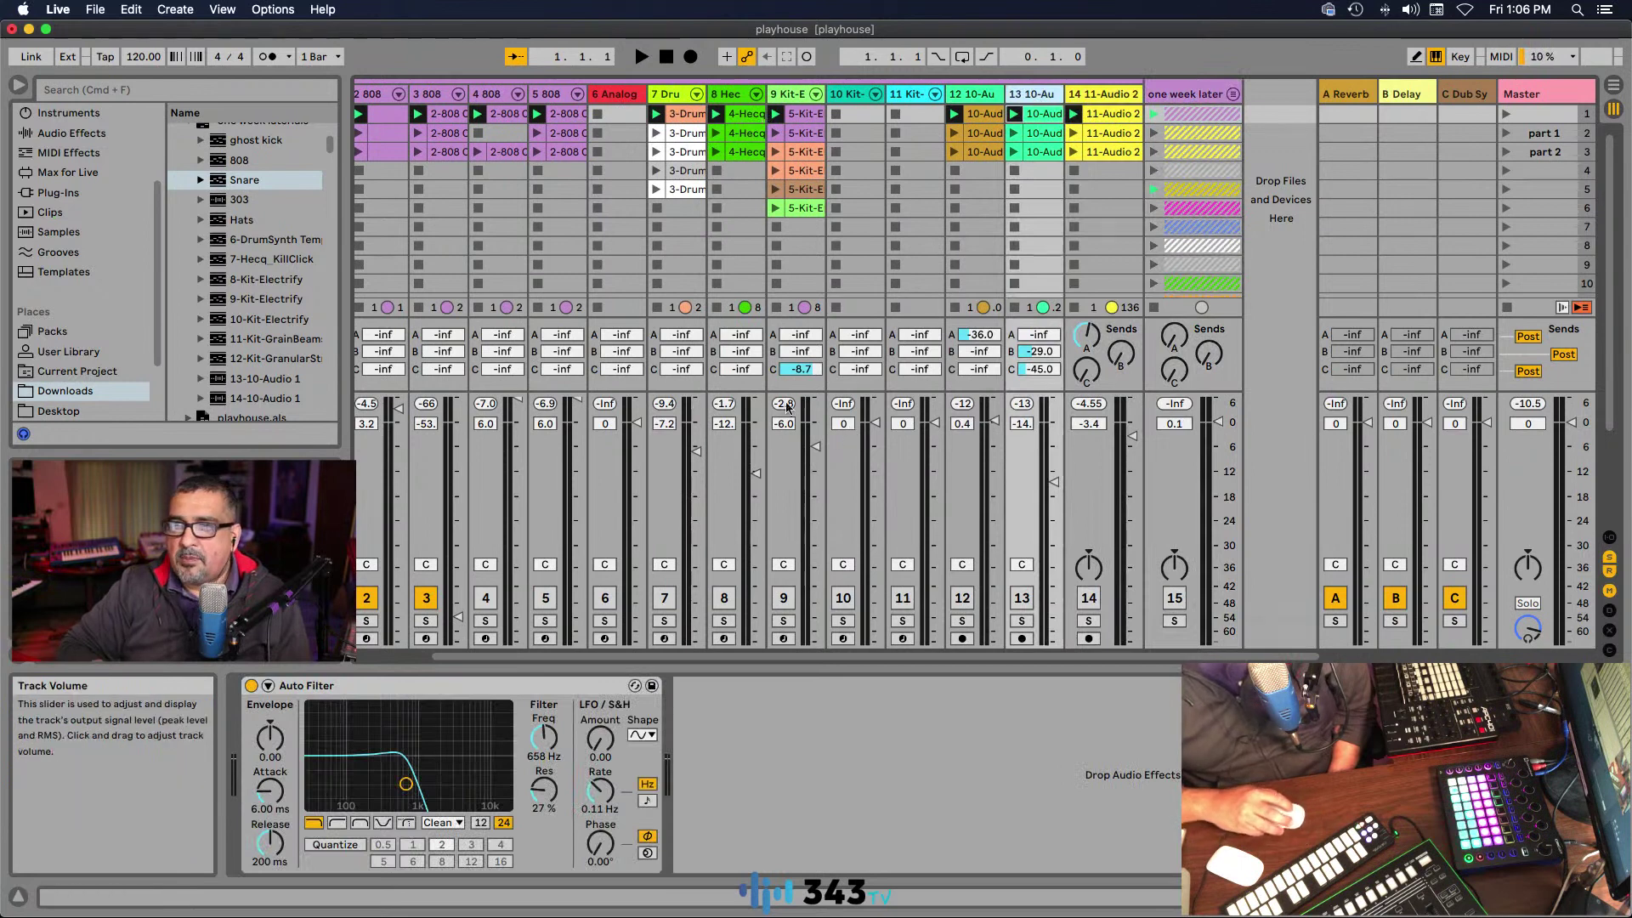
{"action": "left_click_drag", "start_coordinate": [601, 660], "coordinate": [523, 660]}
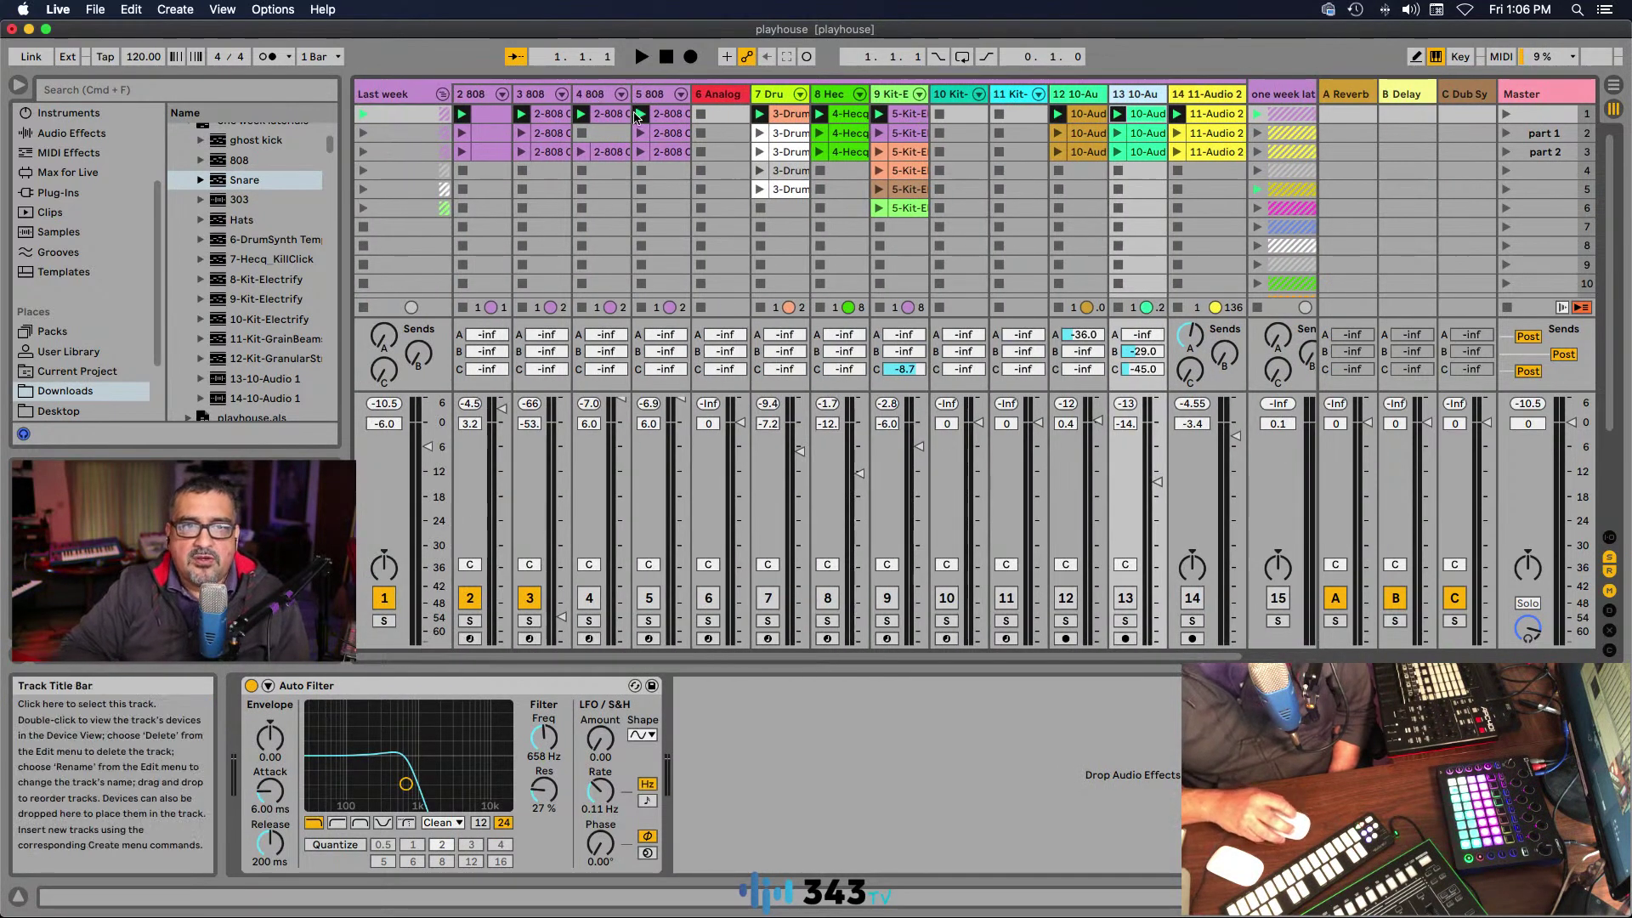
Step: Start playback and raise the volume of track 3 to -0.6 dB
{"action": "left_click", "coordinate": [640, 56]}
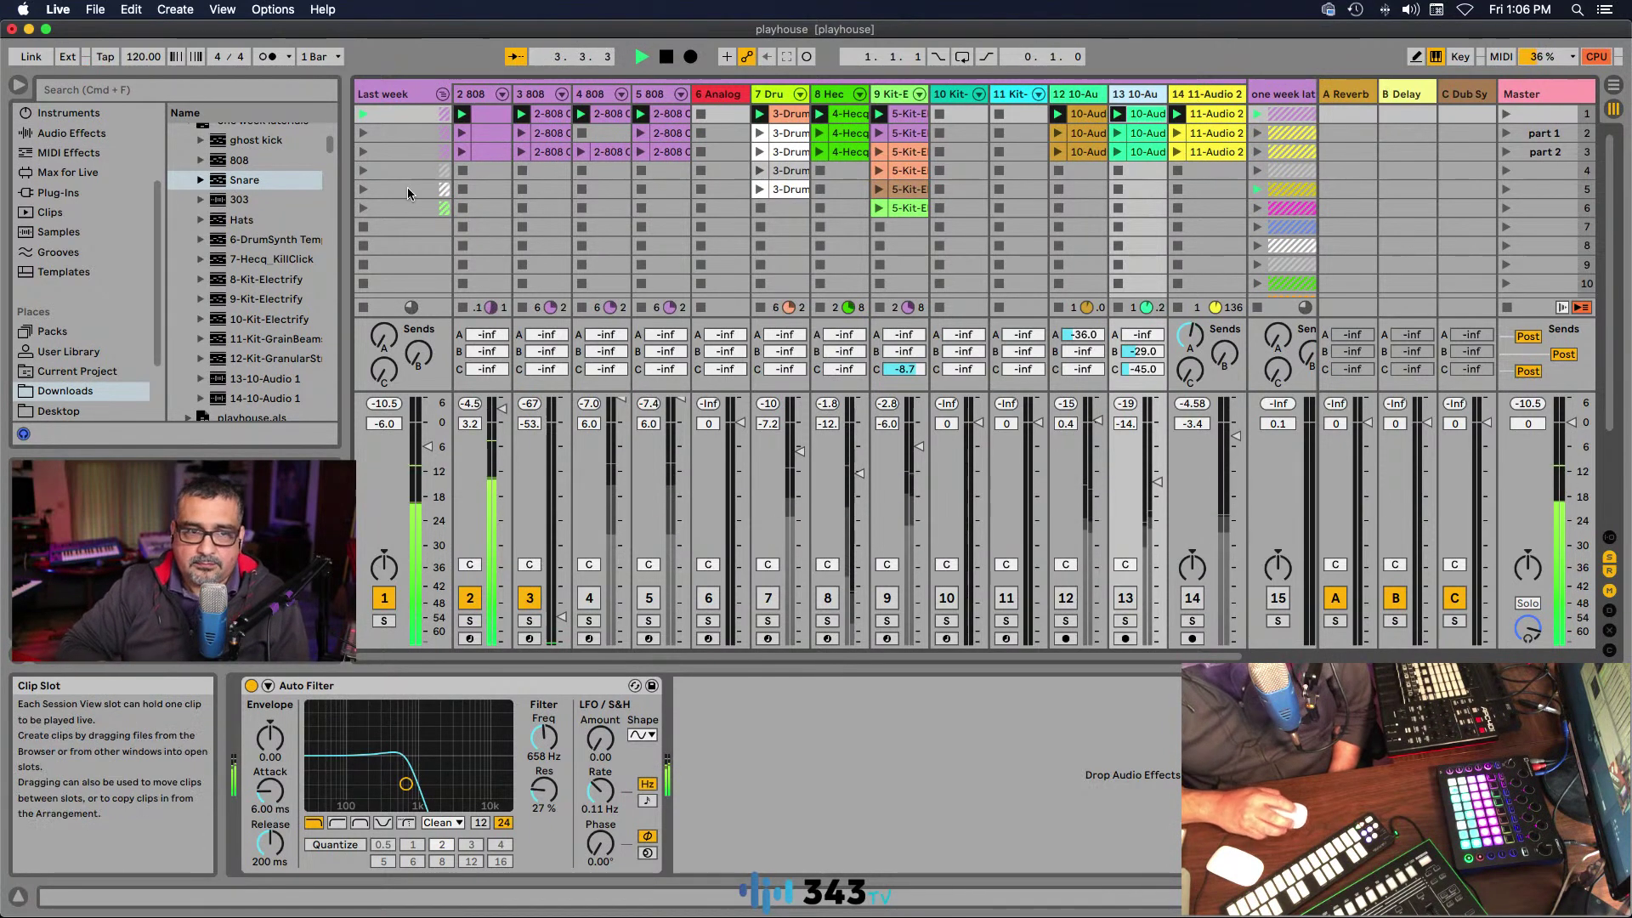
{"action": "scroll", "coordinate": [476, 340], "scroll_direction": "right", "scroll_amount": 1}
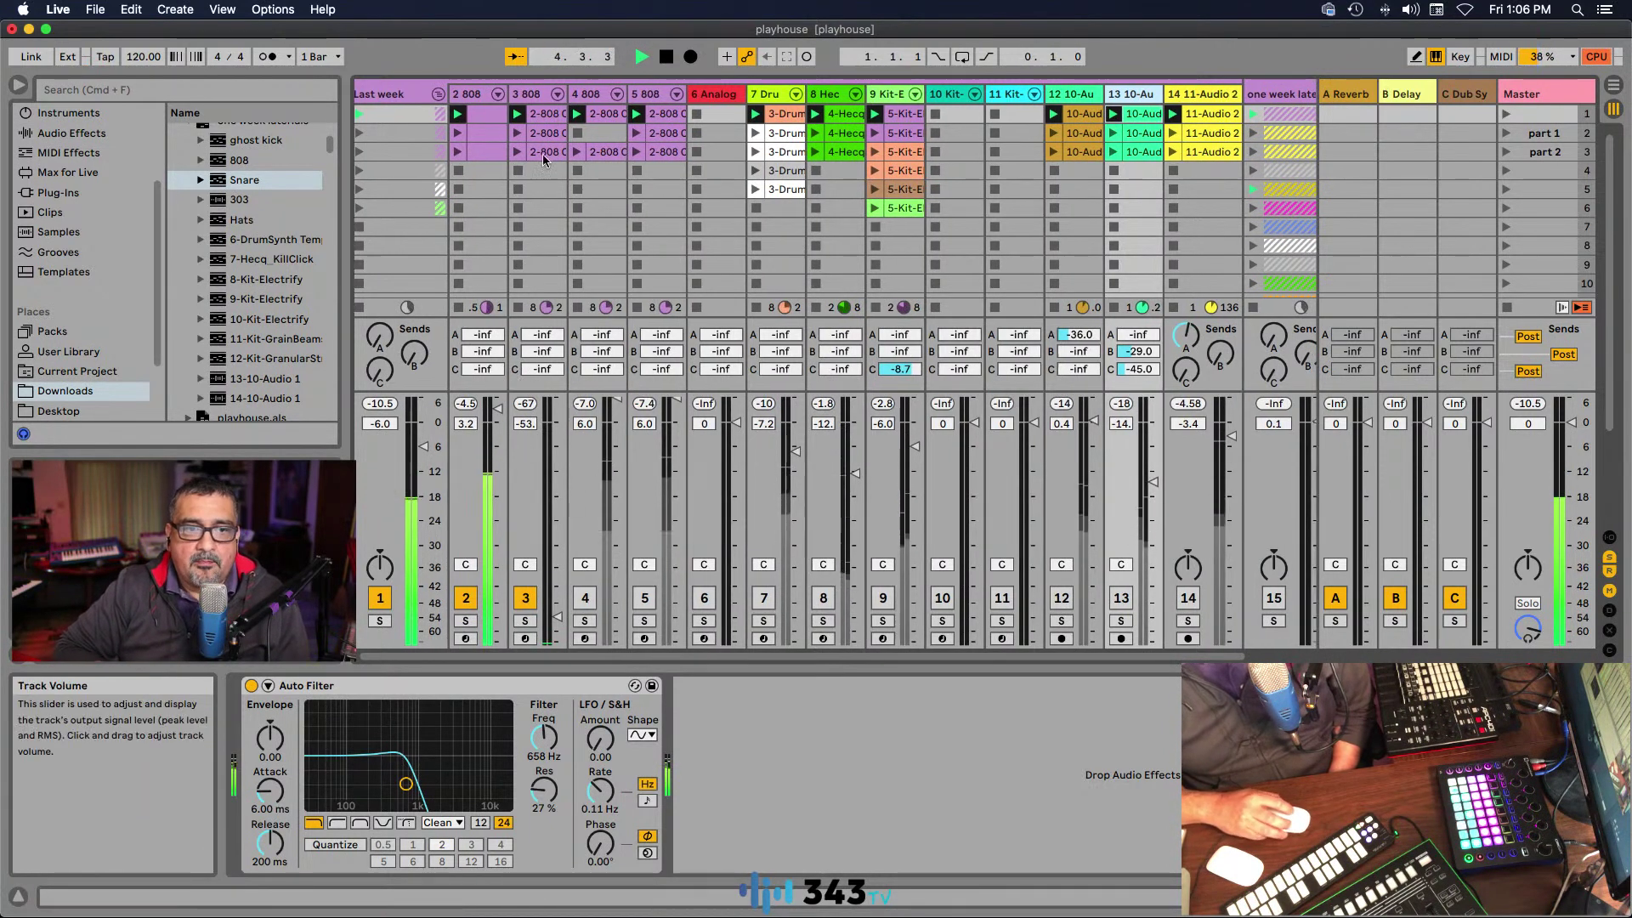
{"action": "left_click_drag", "start_coordinate": [552, 618], "coordinate": [551, 520]}
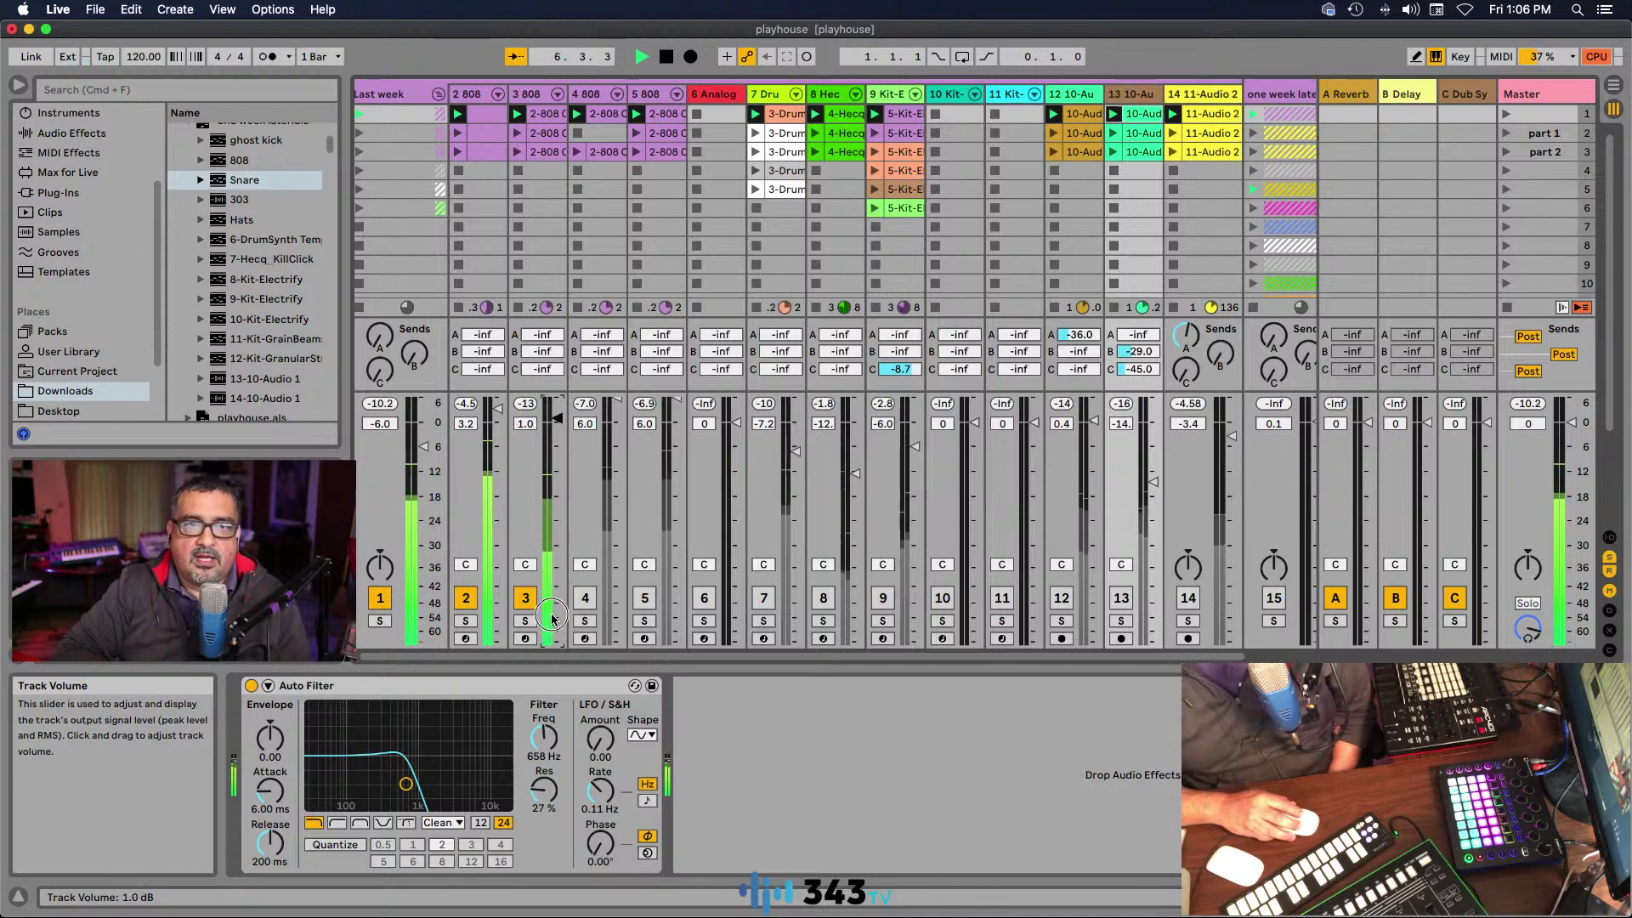
{"action": "scroll", "coordinate": [552, 618], "scroll_direction": "down", "scroll_amount": 2}
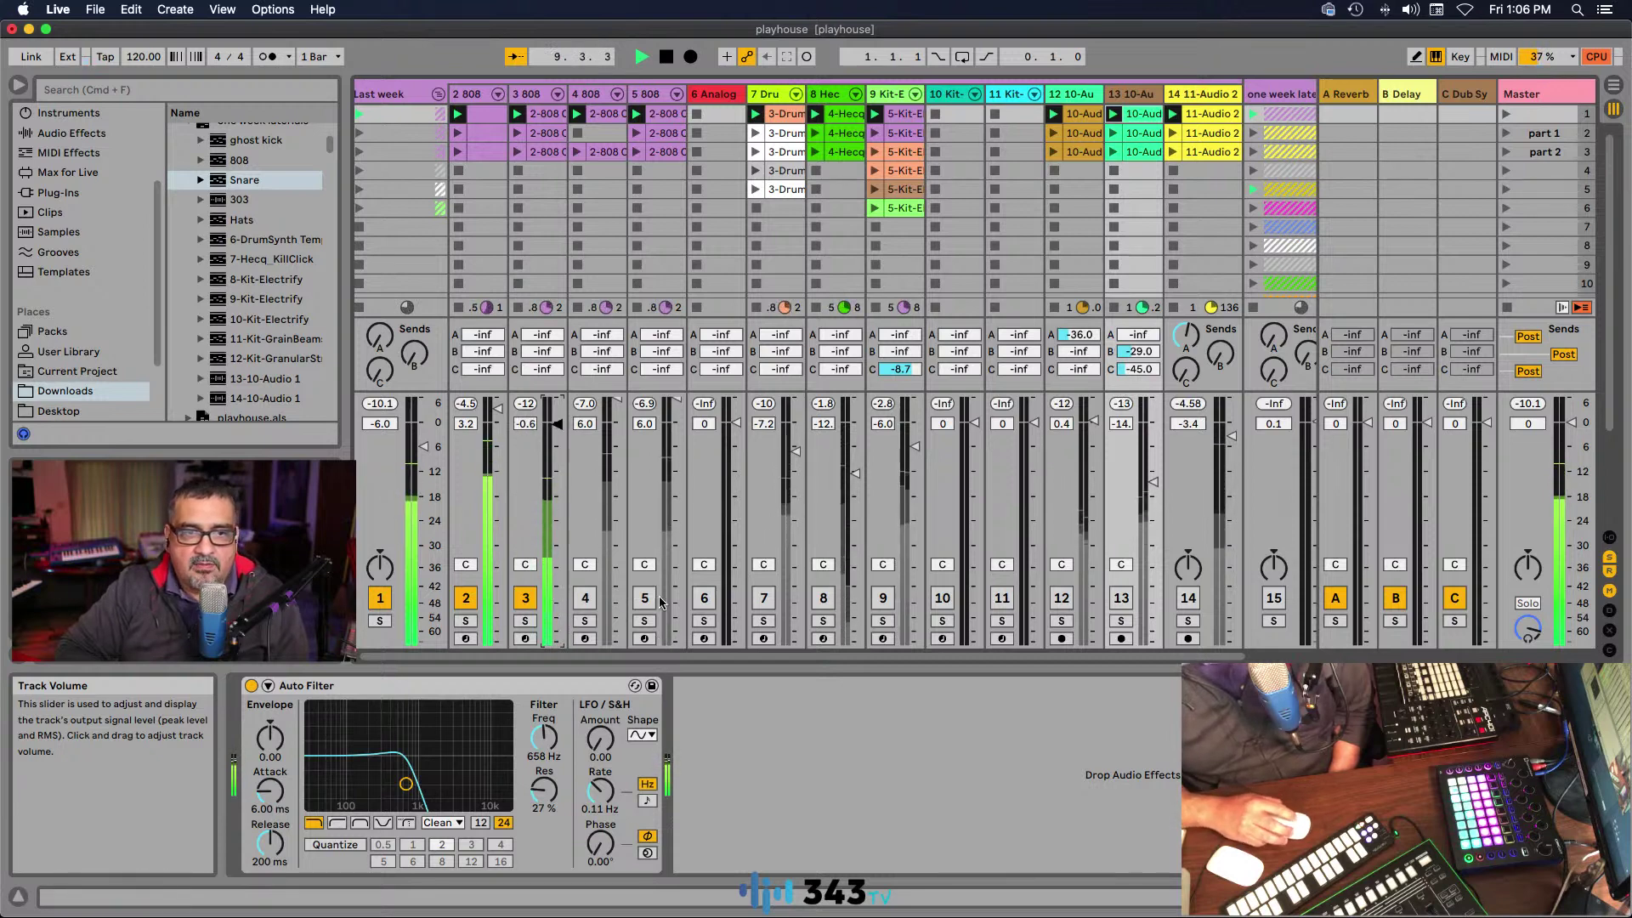
Step: Activate track 4 and mute track 3 while the set plays
{"action": "left_click", "coordinate": [583, 599]}
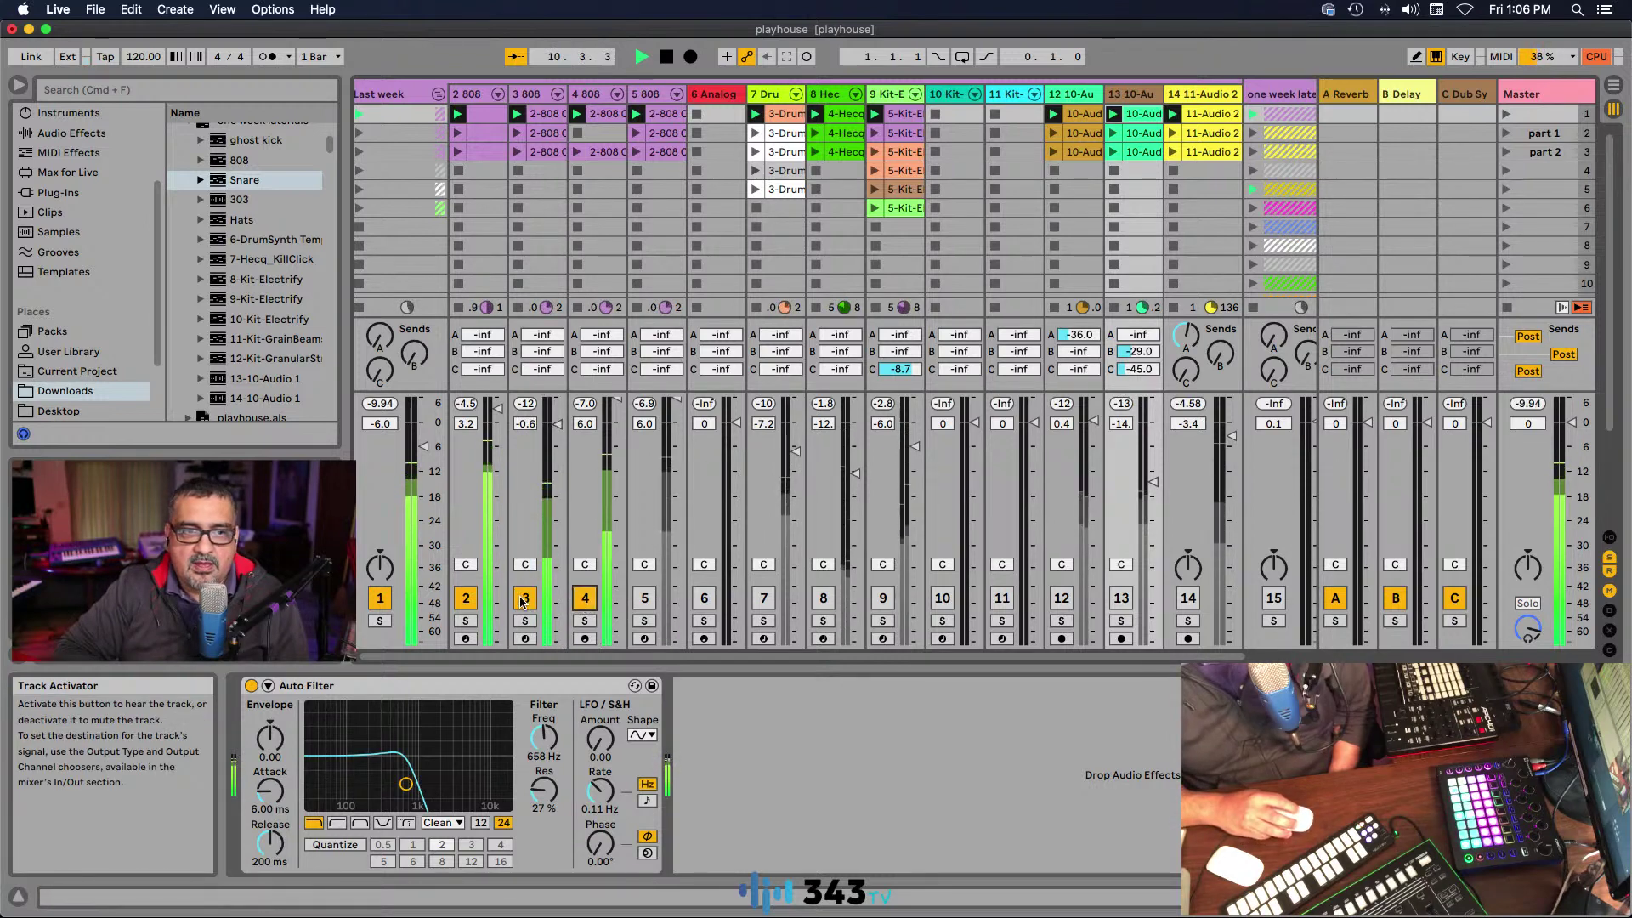
{"action": "left_click", "coordinate": [523, 599]}
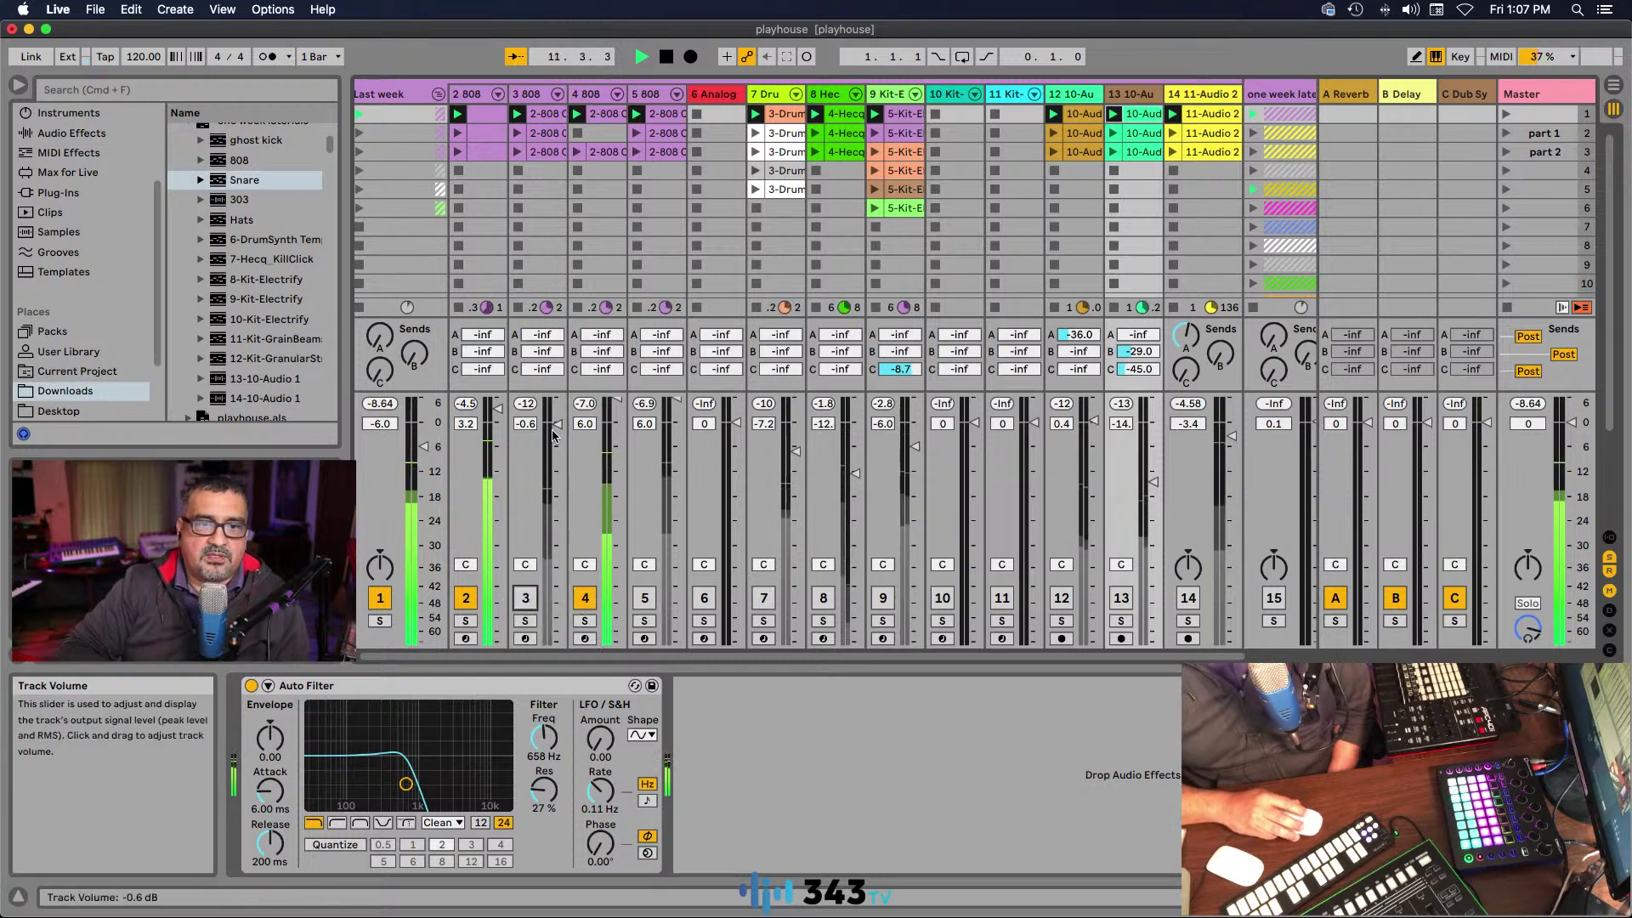
Step: Audition track 5 briefly, mute it again and pull its volume all the way down
{"action": "left_click", "coordinate": [645, 600]}
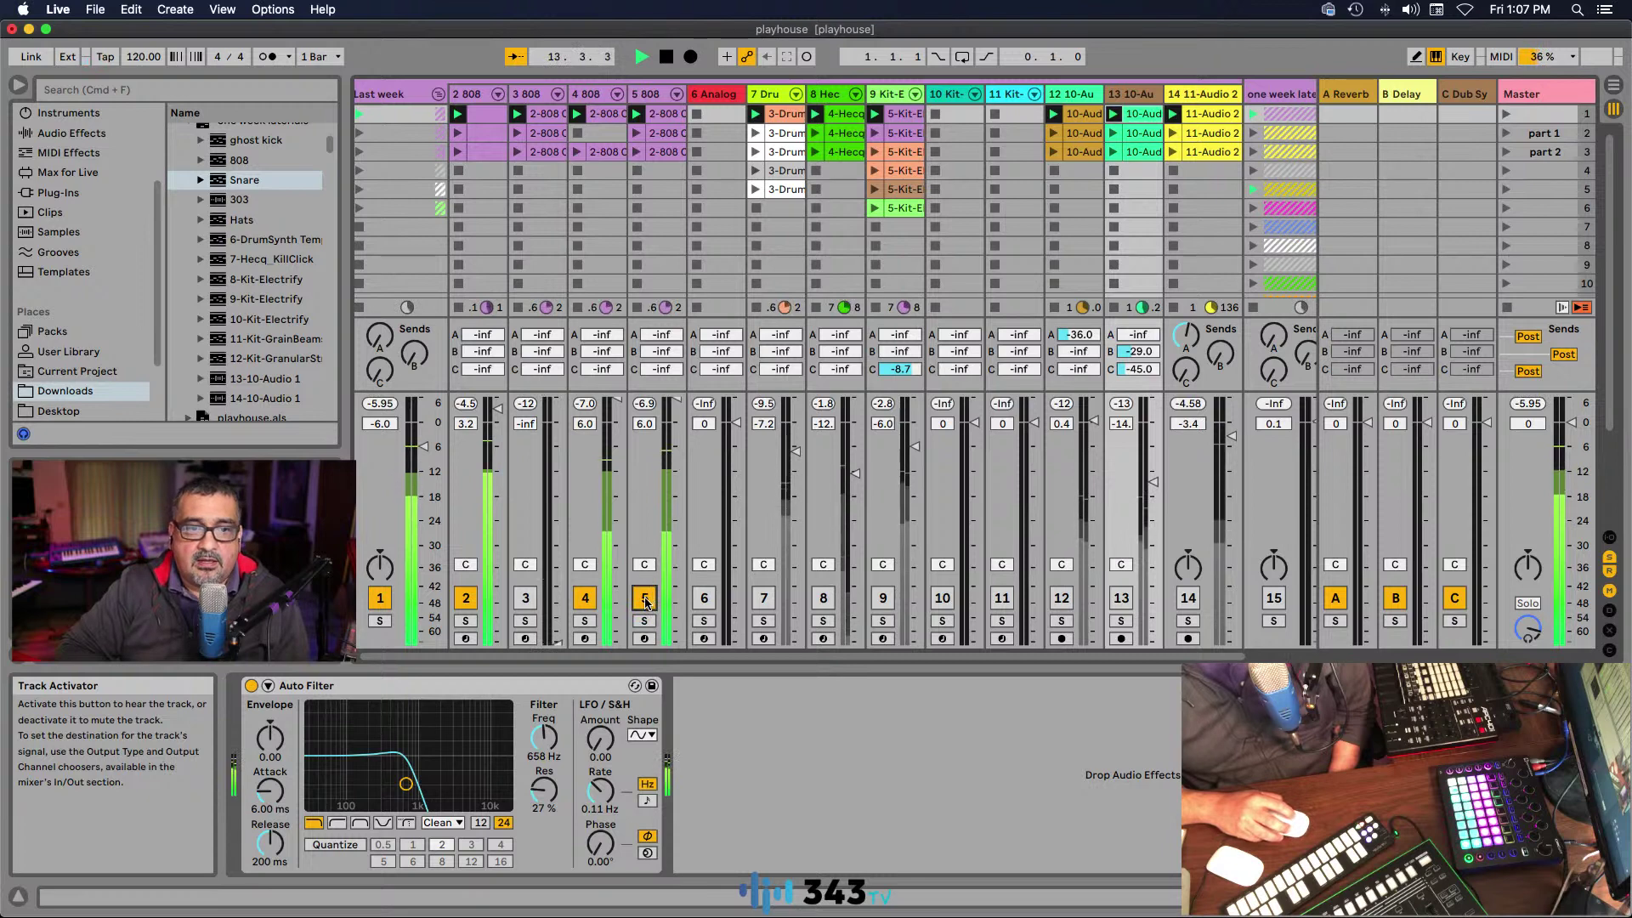
{"action": "left_click", "coordinate": [645, 600]}
{"action": "left_click_drag", "start_coordinate": [669, 439], "coordinate": [670, 643]}
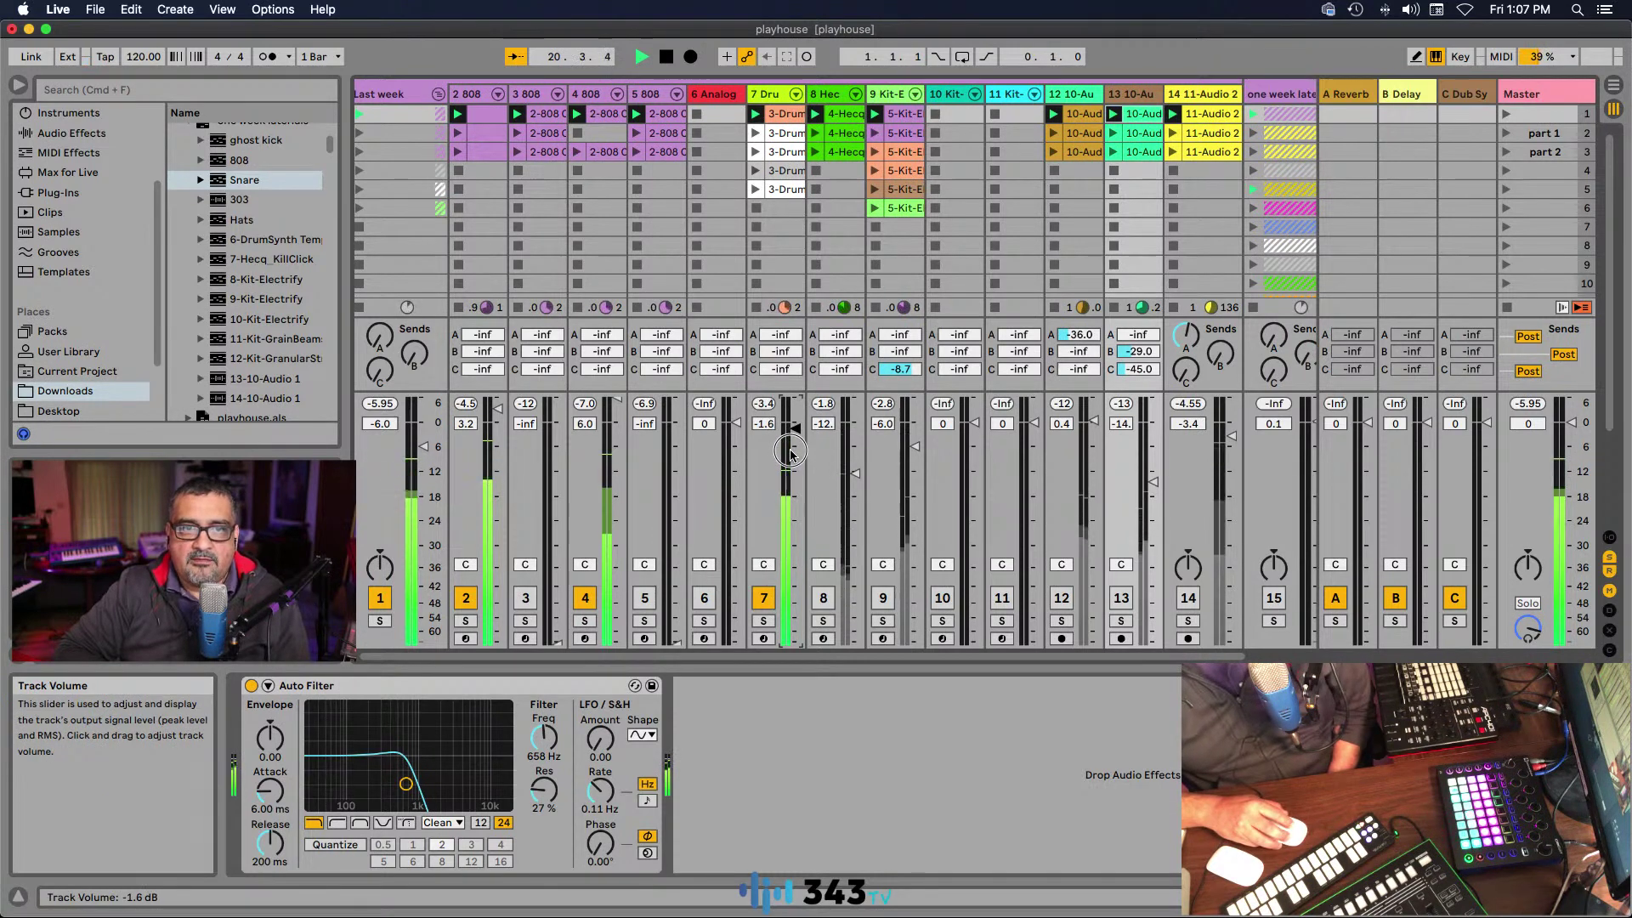
Step: Open the first clip of track 7 and fold its note editor to the rows that contain notes
{"action": "left_click", "coordinate": [780, 116]}
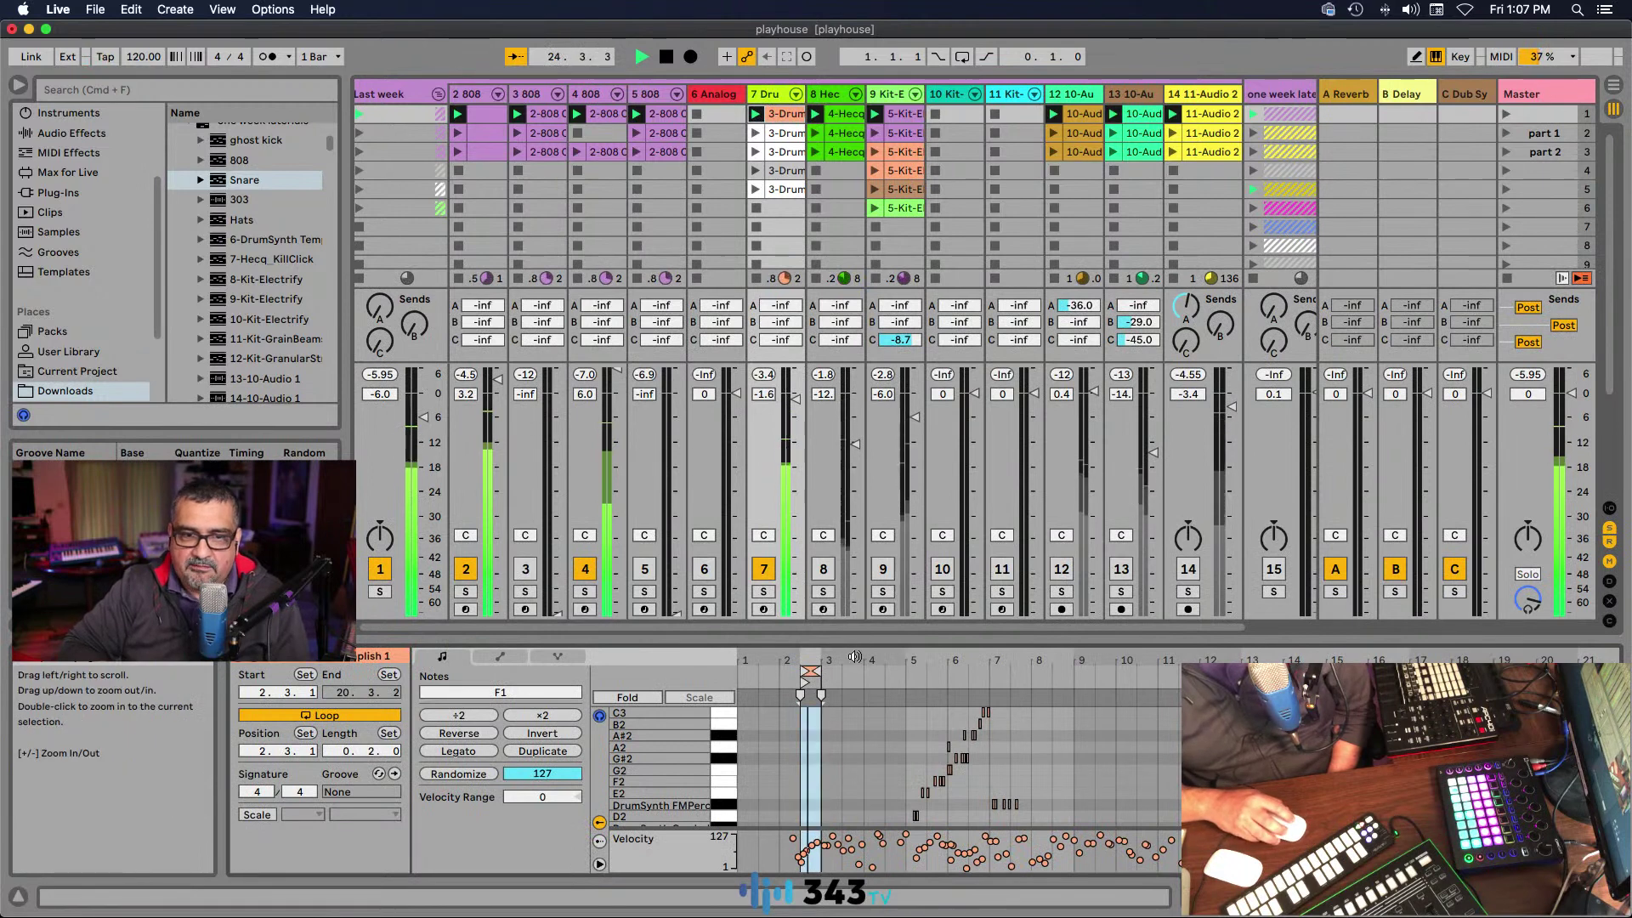
{"action": "left_click", "coordinate": [626, 698]}
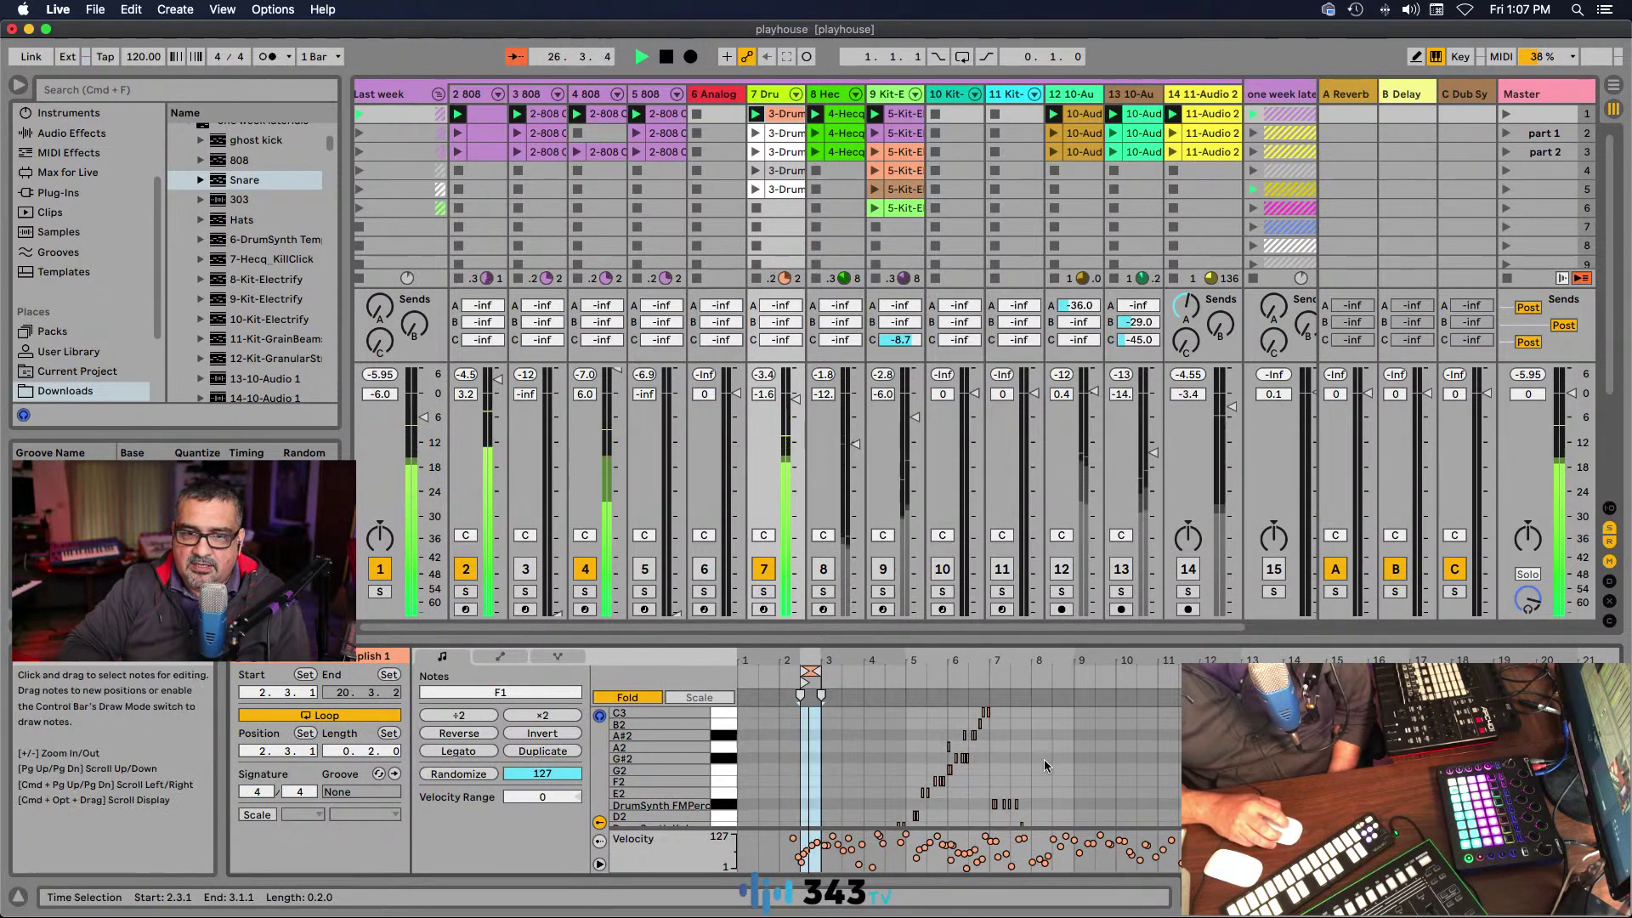
{"action": "scroll", "coordinate": [977, 753], "scroll_direction": "down", "scroll_amount": 5}
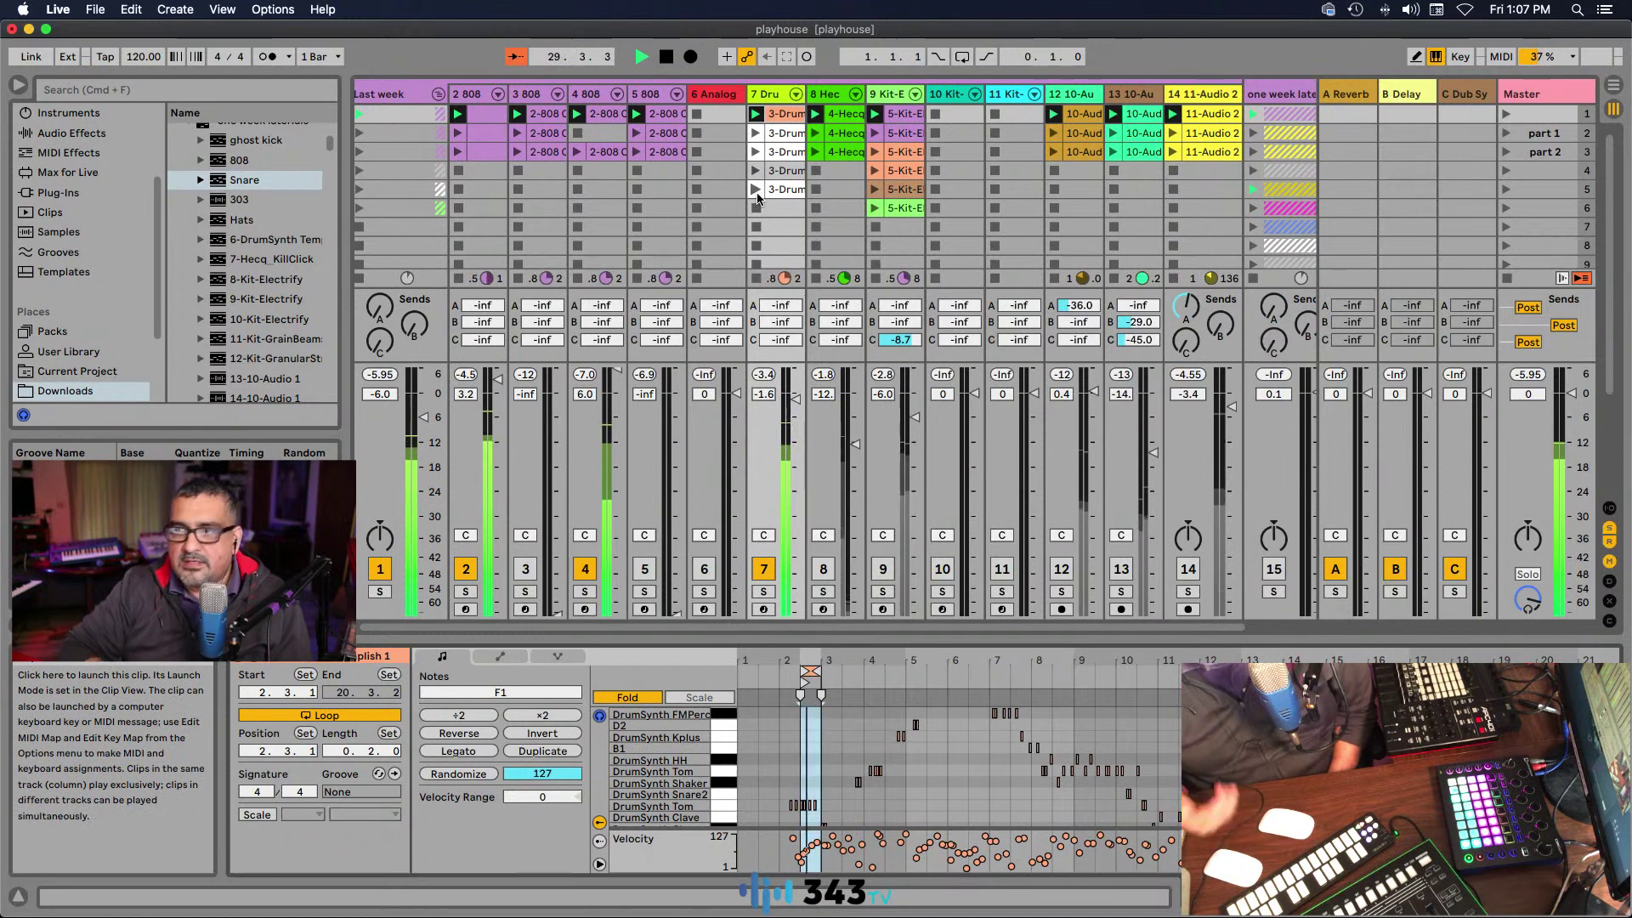
Step: Launch the second and third clips of track 7 and set the third clip's loop to one bar starting at 8.1.1
{"action": "left_click", "coordinate": [755, 134]}
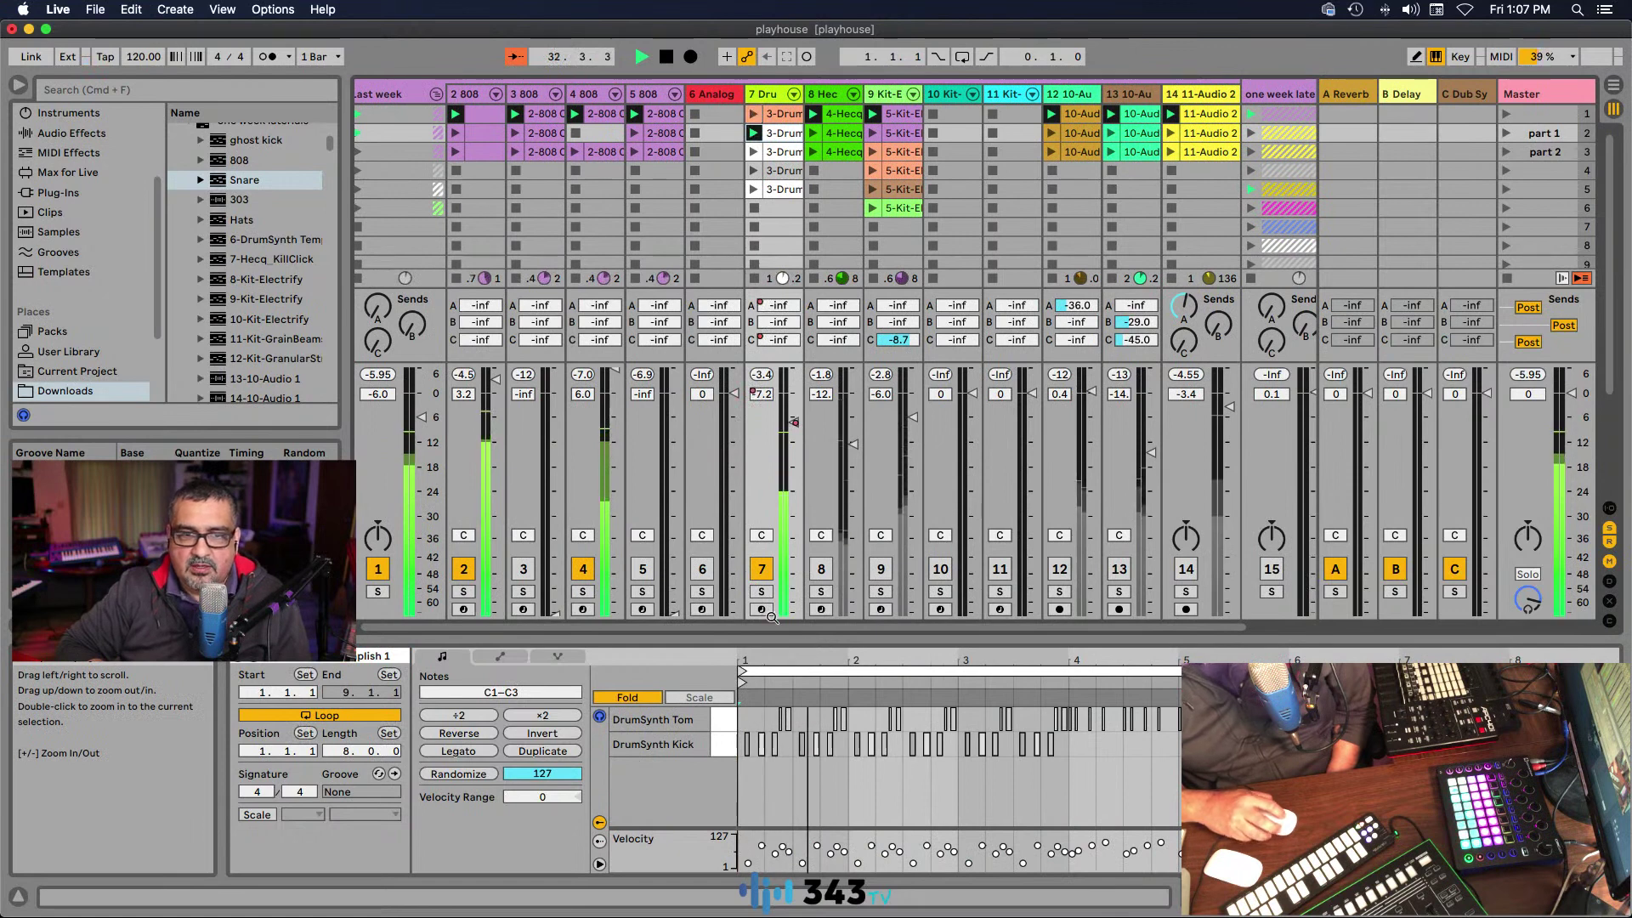
{"action": "left_click", "coordinate": [754, 152]}
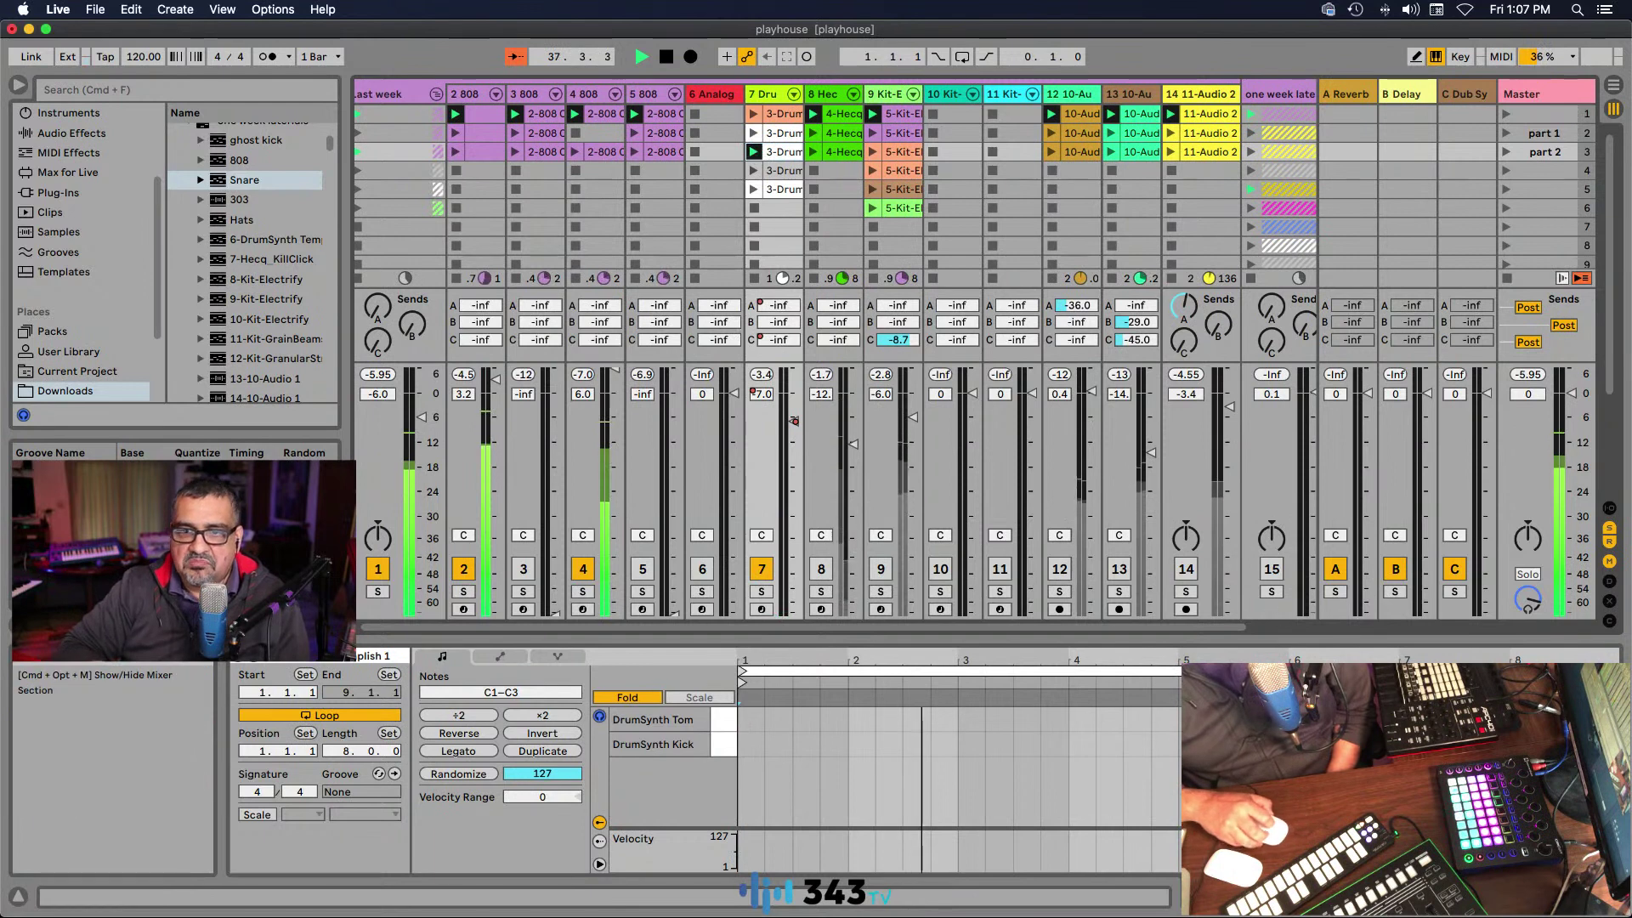
{"action": "left_click_drag", "start_coordinate": [741, 672], "coordinate": [1502, 660]}
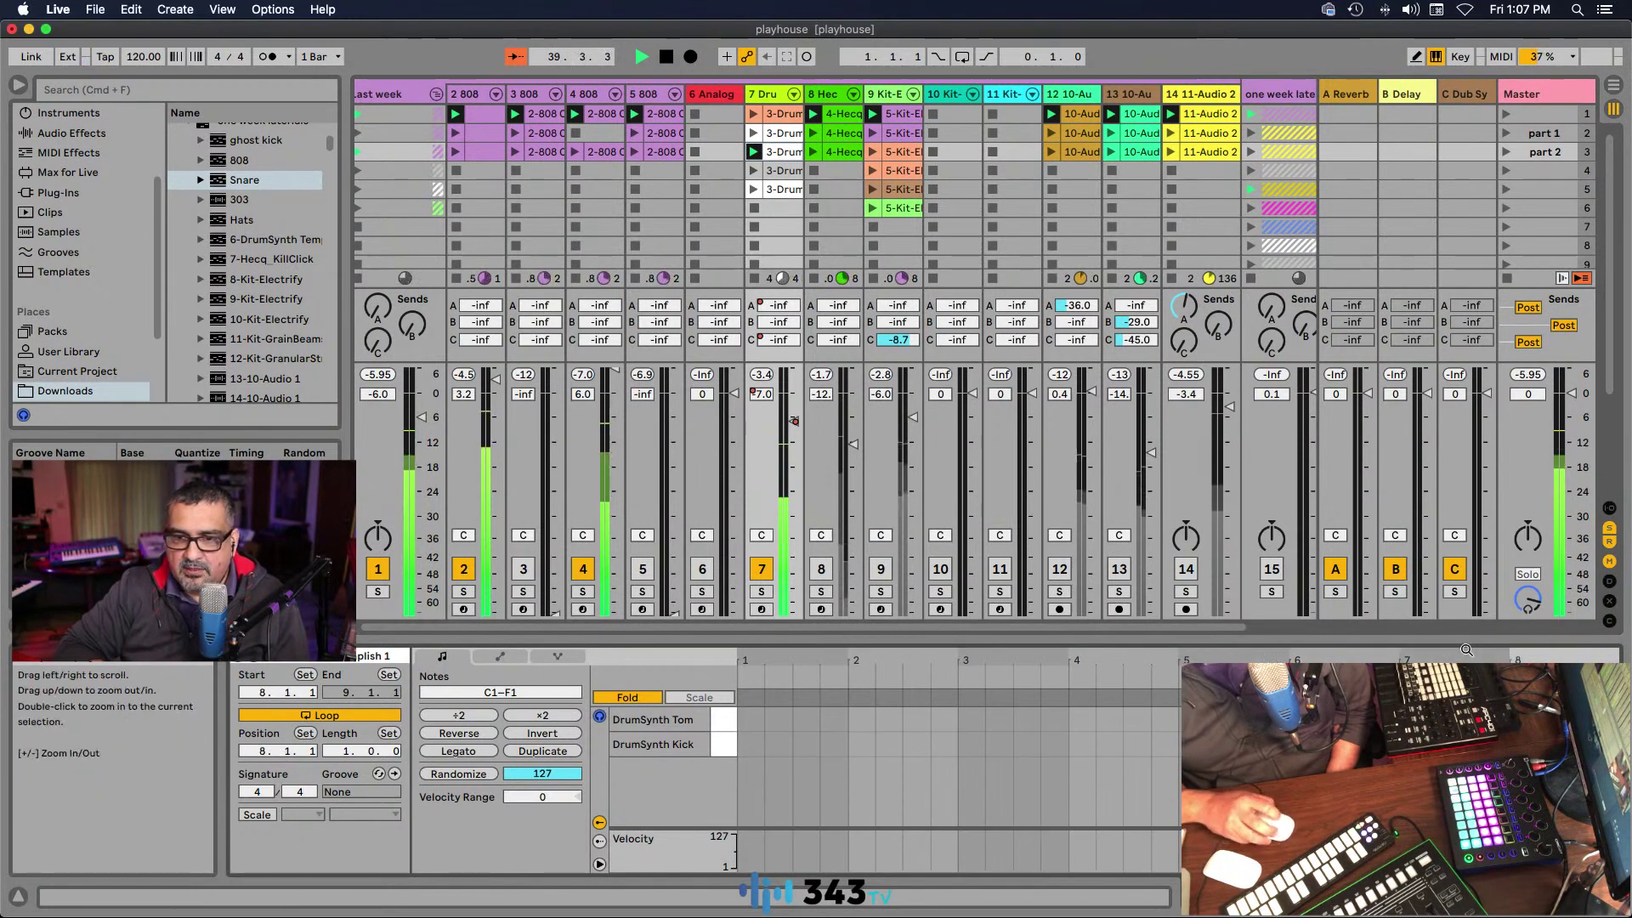
Step: Audition the fourth and fifth clips of track 7, then return to its first clip
{"action": "left_click", "coordinate": [753, 170]}
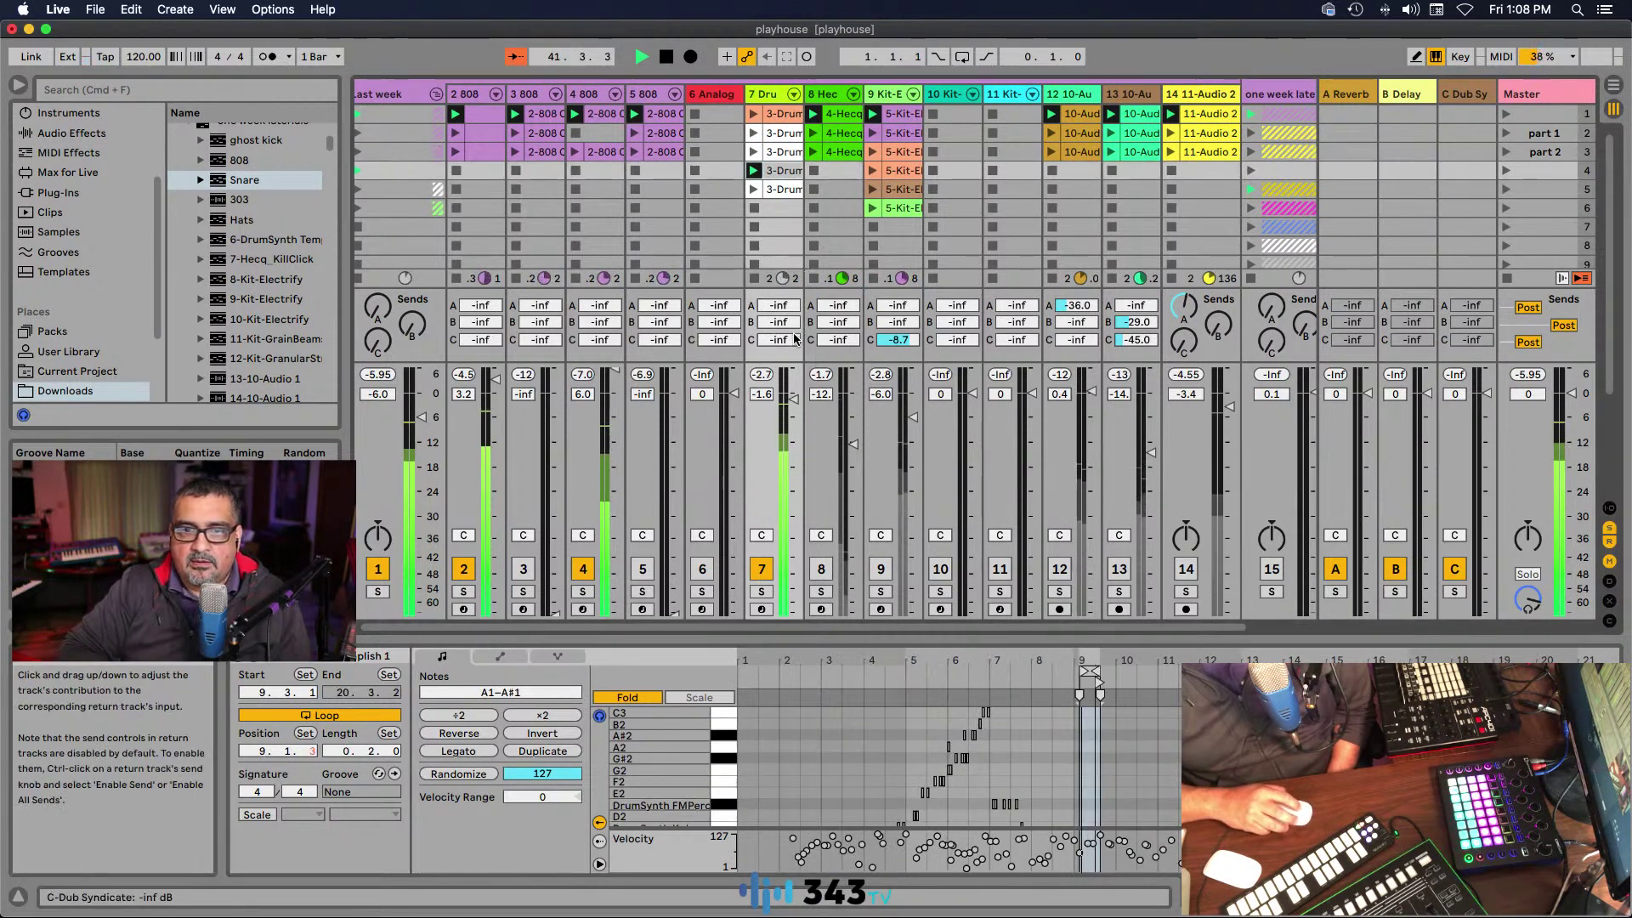
{"action": "left_click", "coordinate": [753, 189]}
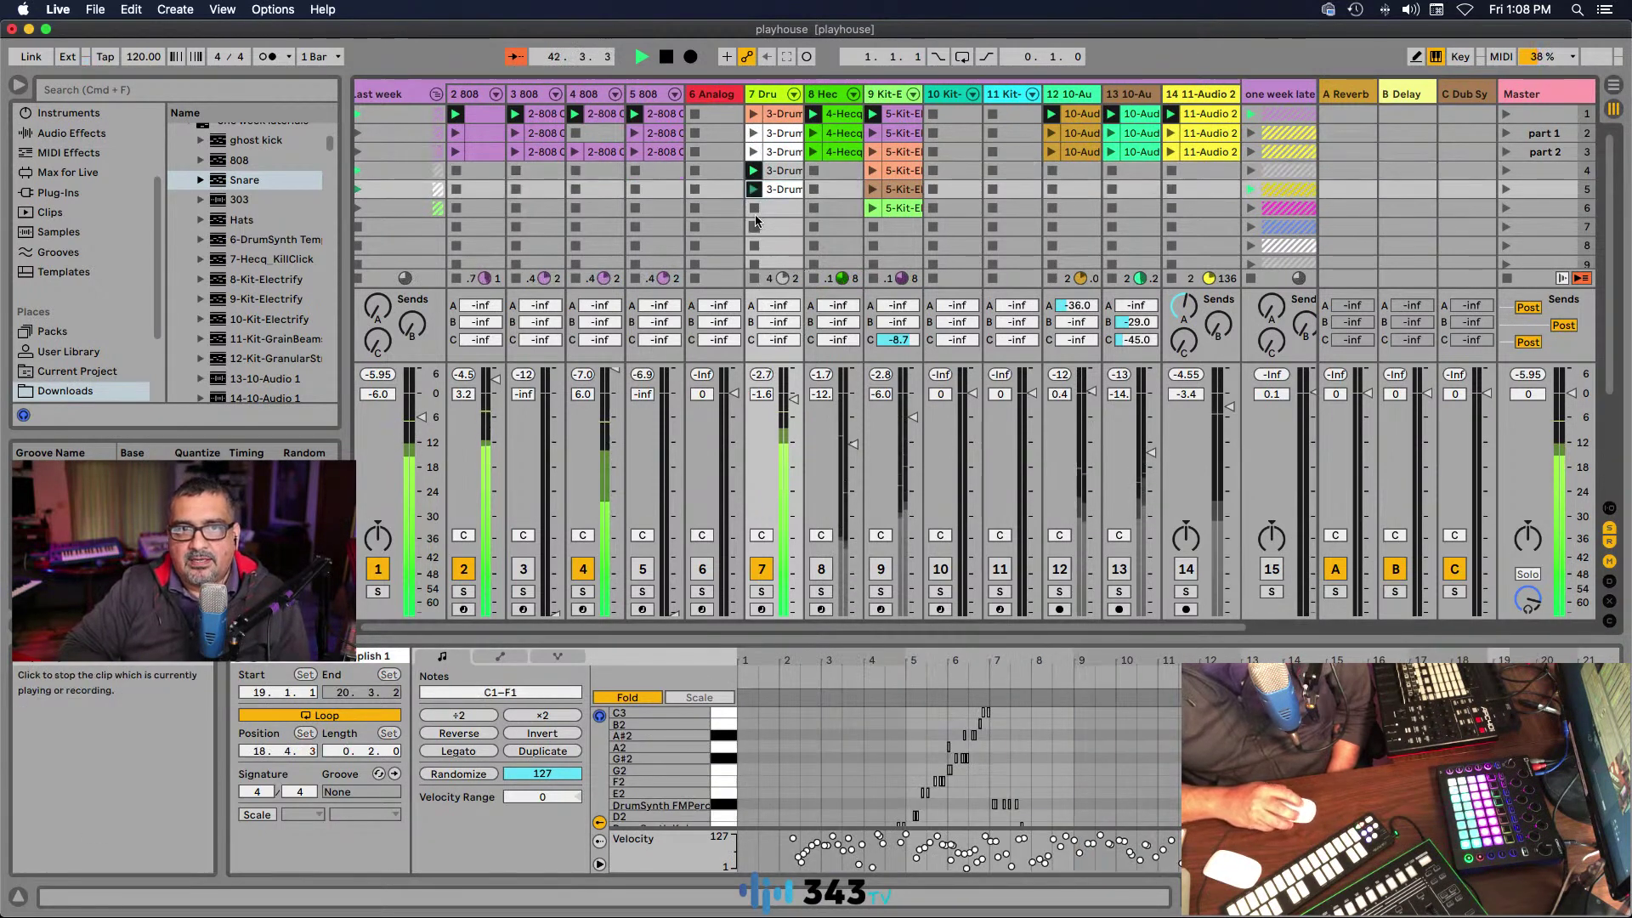
{"action": "left_click", "coordinate": [752, 114]}
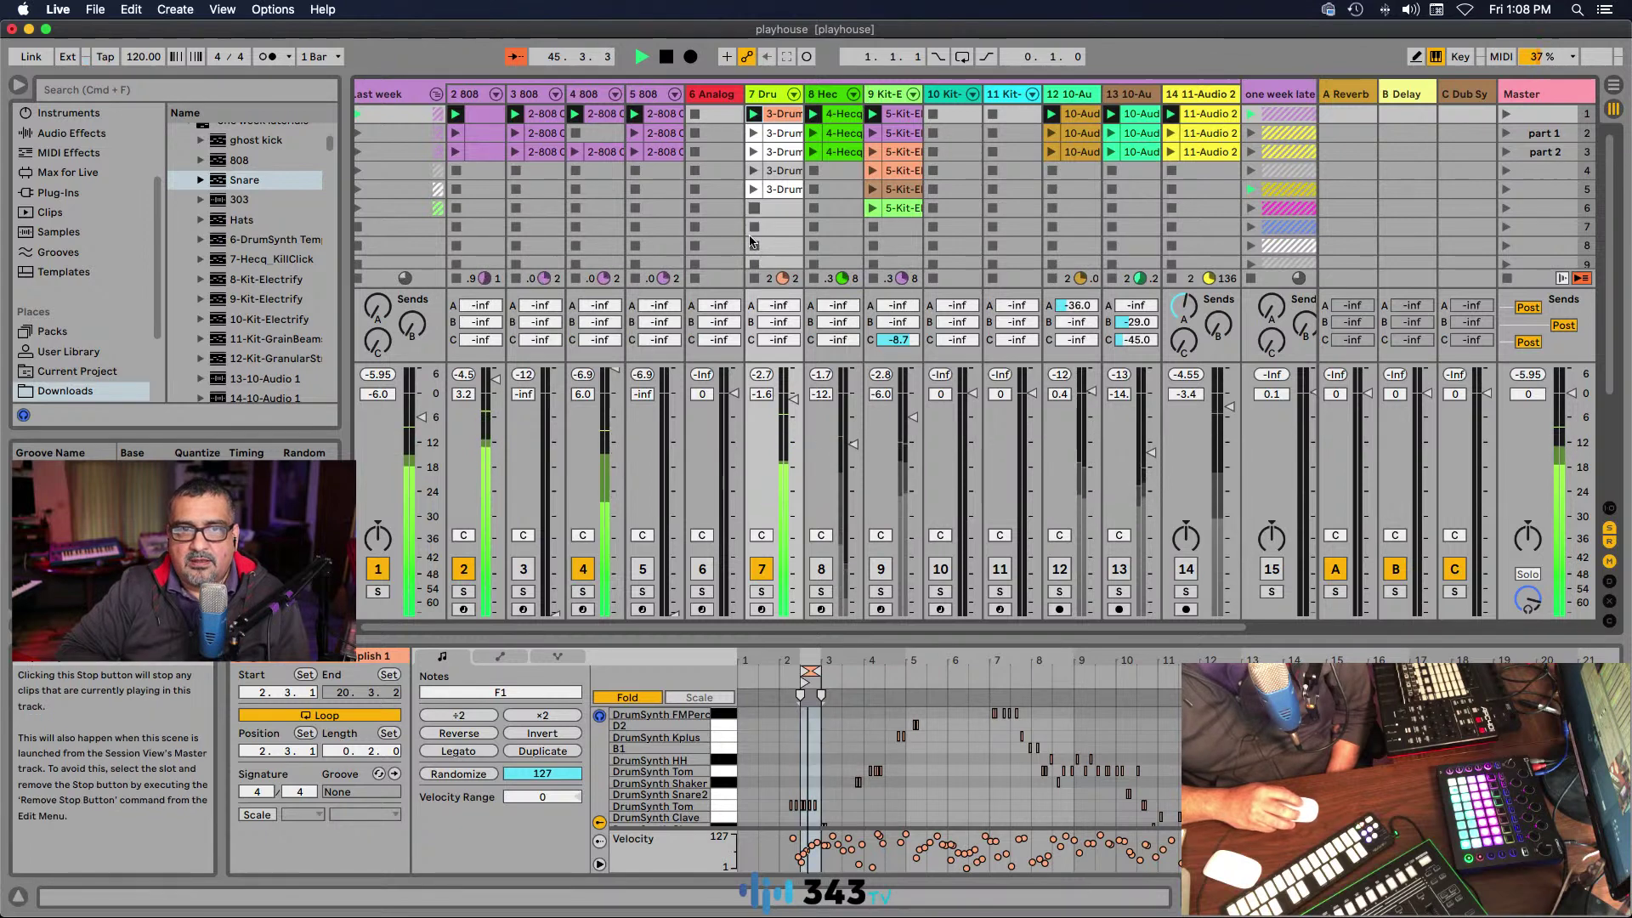
Step: Set the volume of track 7 to -7.2 dB
{"action": "left_click_drag", "start_coordinate": [793, 397], "coordinate": [793, 433]}
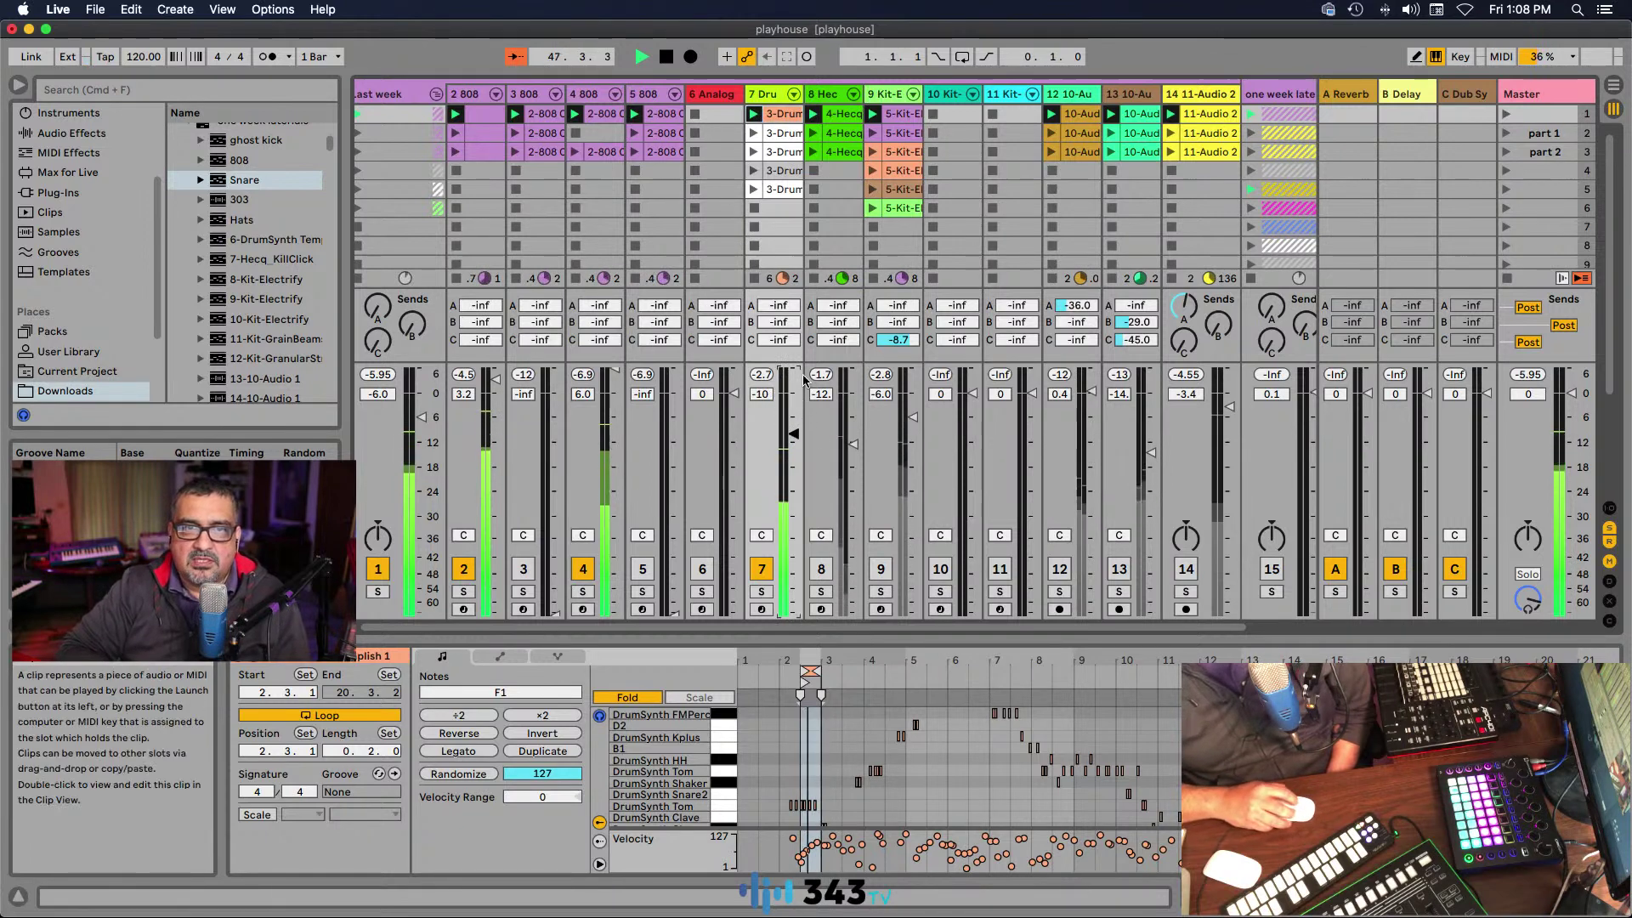
{"action": "left_click_drag", "start_coordinate": [793, 433], "coordinate": [848, 447]}
Step: Activate tracks 8 and 9, with their volumes at -10 dB and -8.4 dB
{"action": "left_click", "coordinate": [821, 569]}
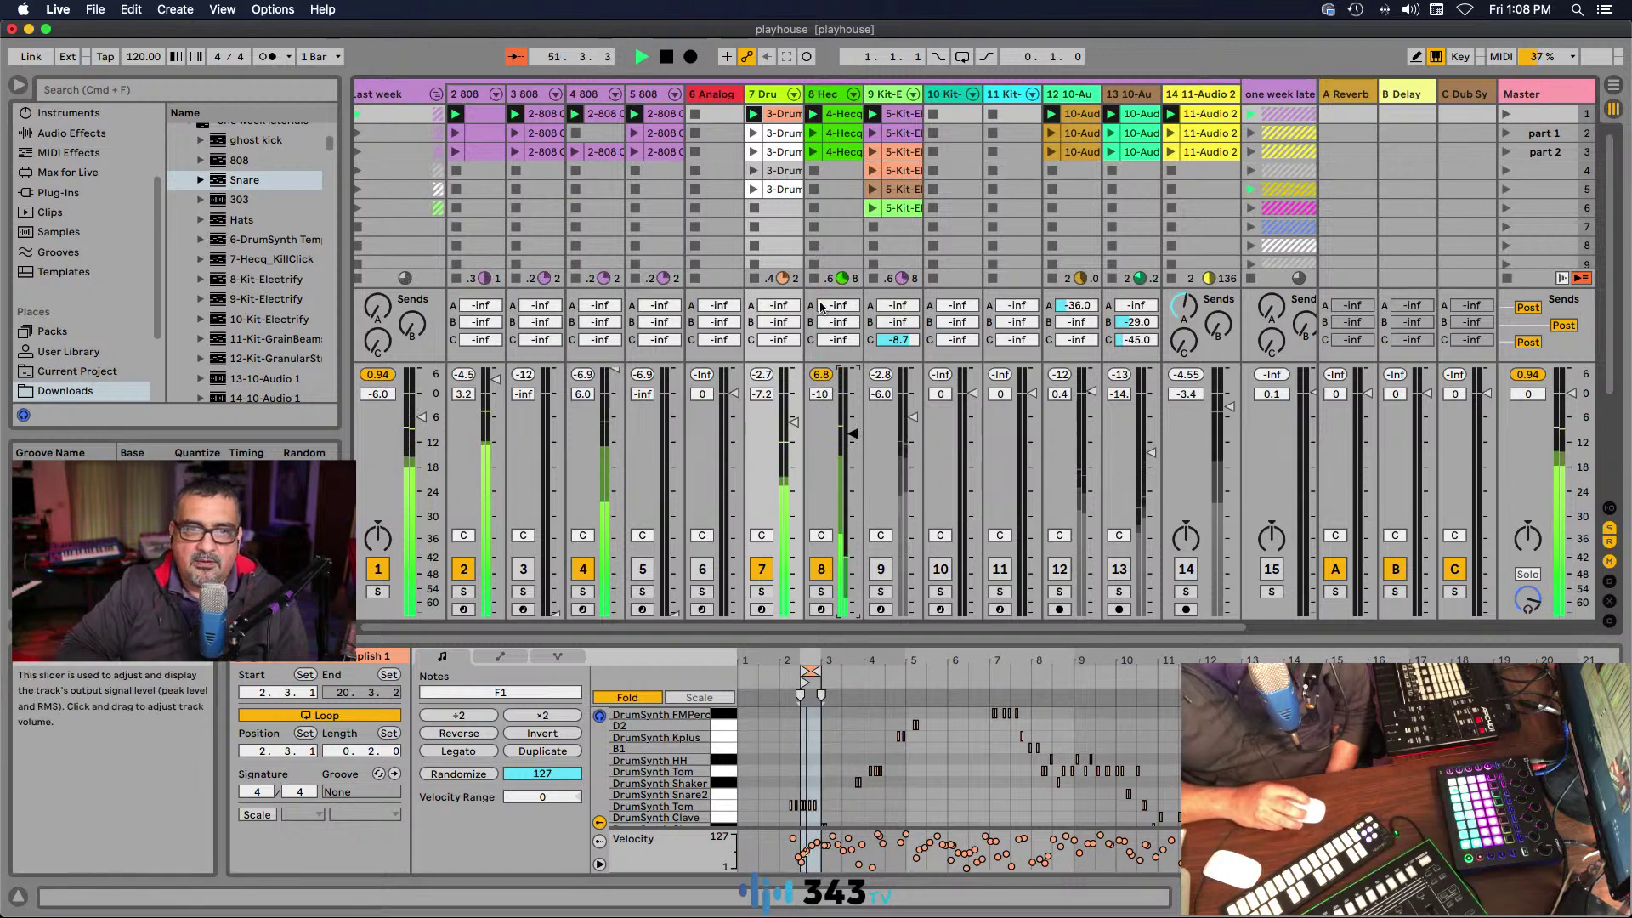
{"action": "left_click", "coordinate": [880, 568]}
{"action": "left_click_drag", "start_coordinate": [909, 415], "coordinate": [907, 427]}
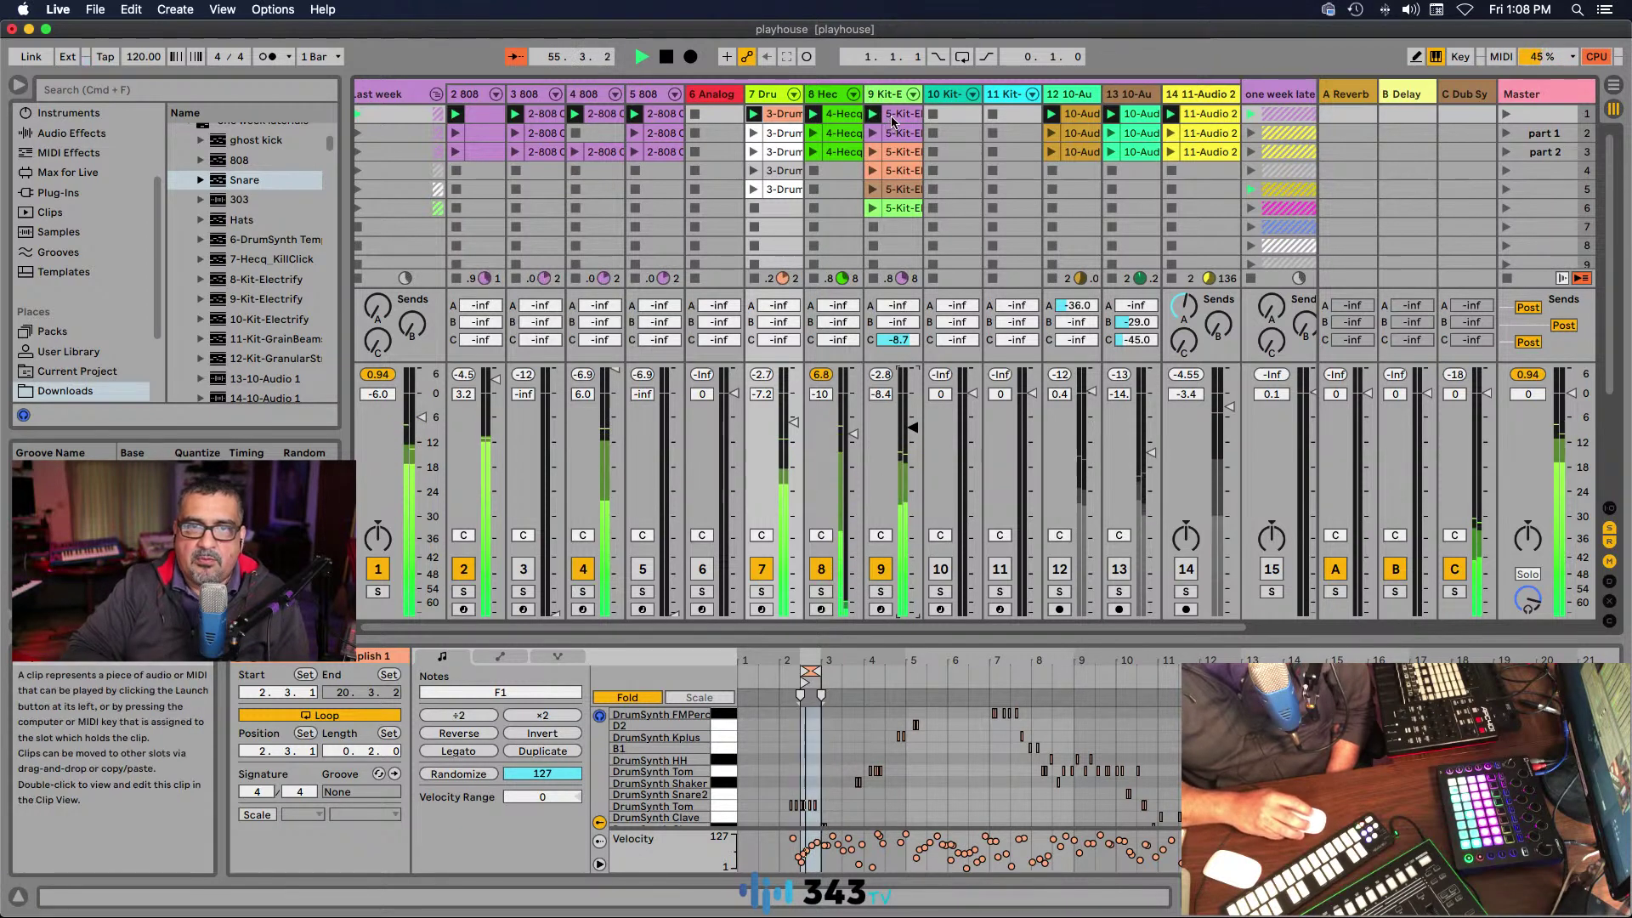
Step: Open the first clip of track 9 and examine the looped notes in its editor
{"action": "left_click", "coordinate": [894, 120]}
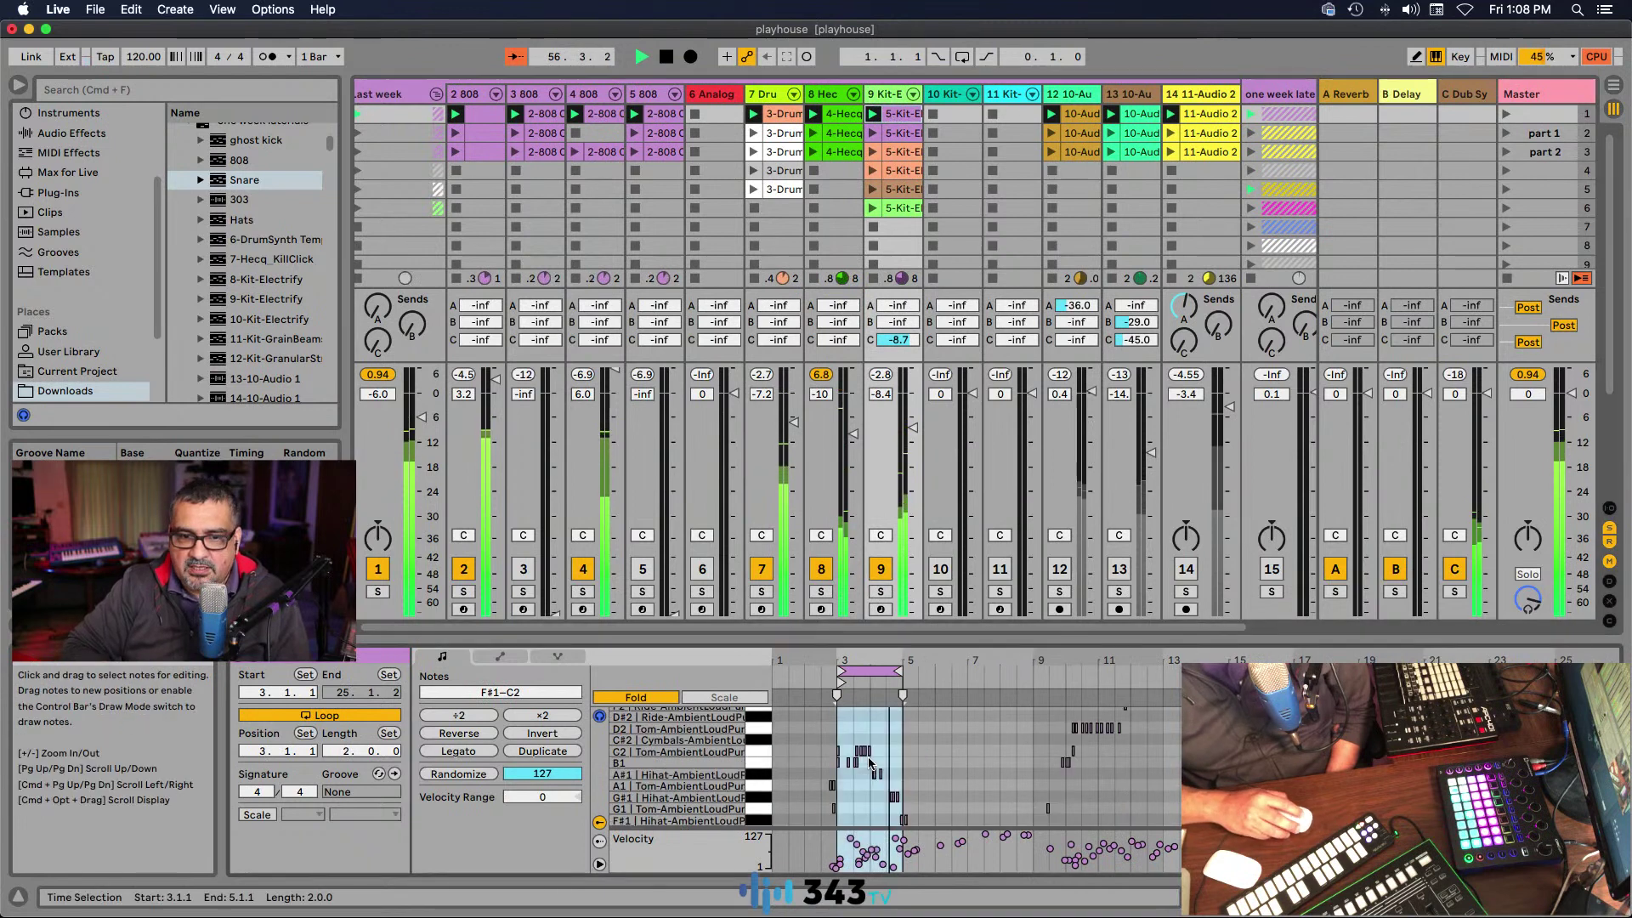
{"action": "scroll", "coordinate": [863, 770], "scroll_direction": "up", "scroll_amount": 3}
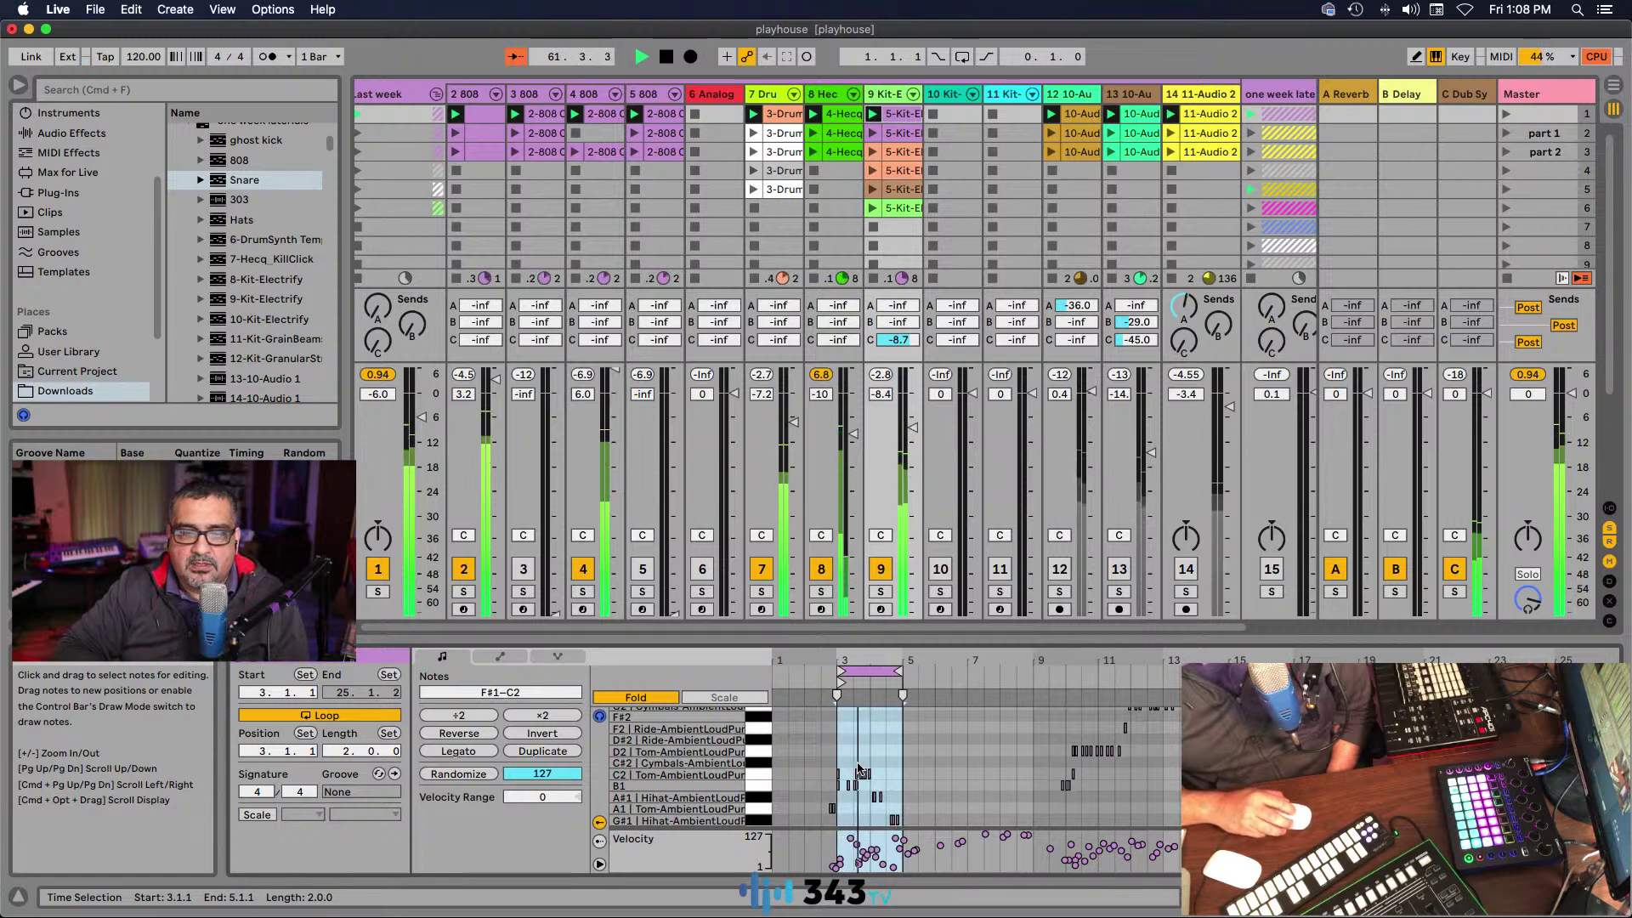
{"action": "scroll", "coordinate": [941, 781], "scroll_direction": "down", "scroll_amount": 2}
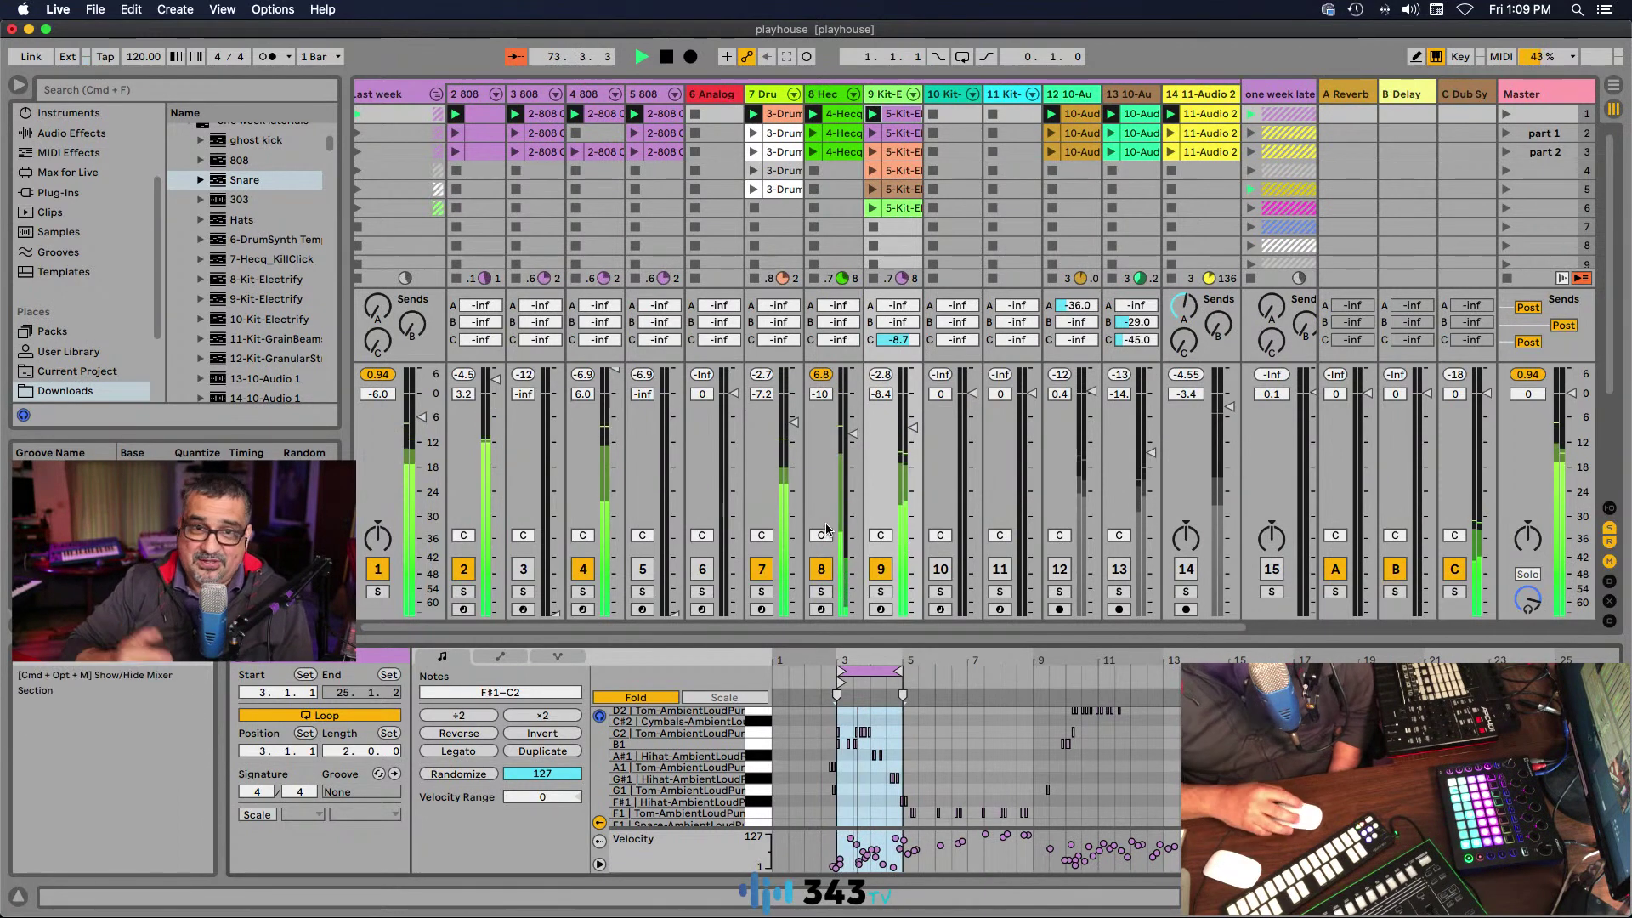
{"action": "scroll", "coordinate": [879, 501], "scroll_direction": "down", "scroll_amount": 1}
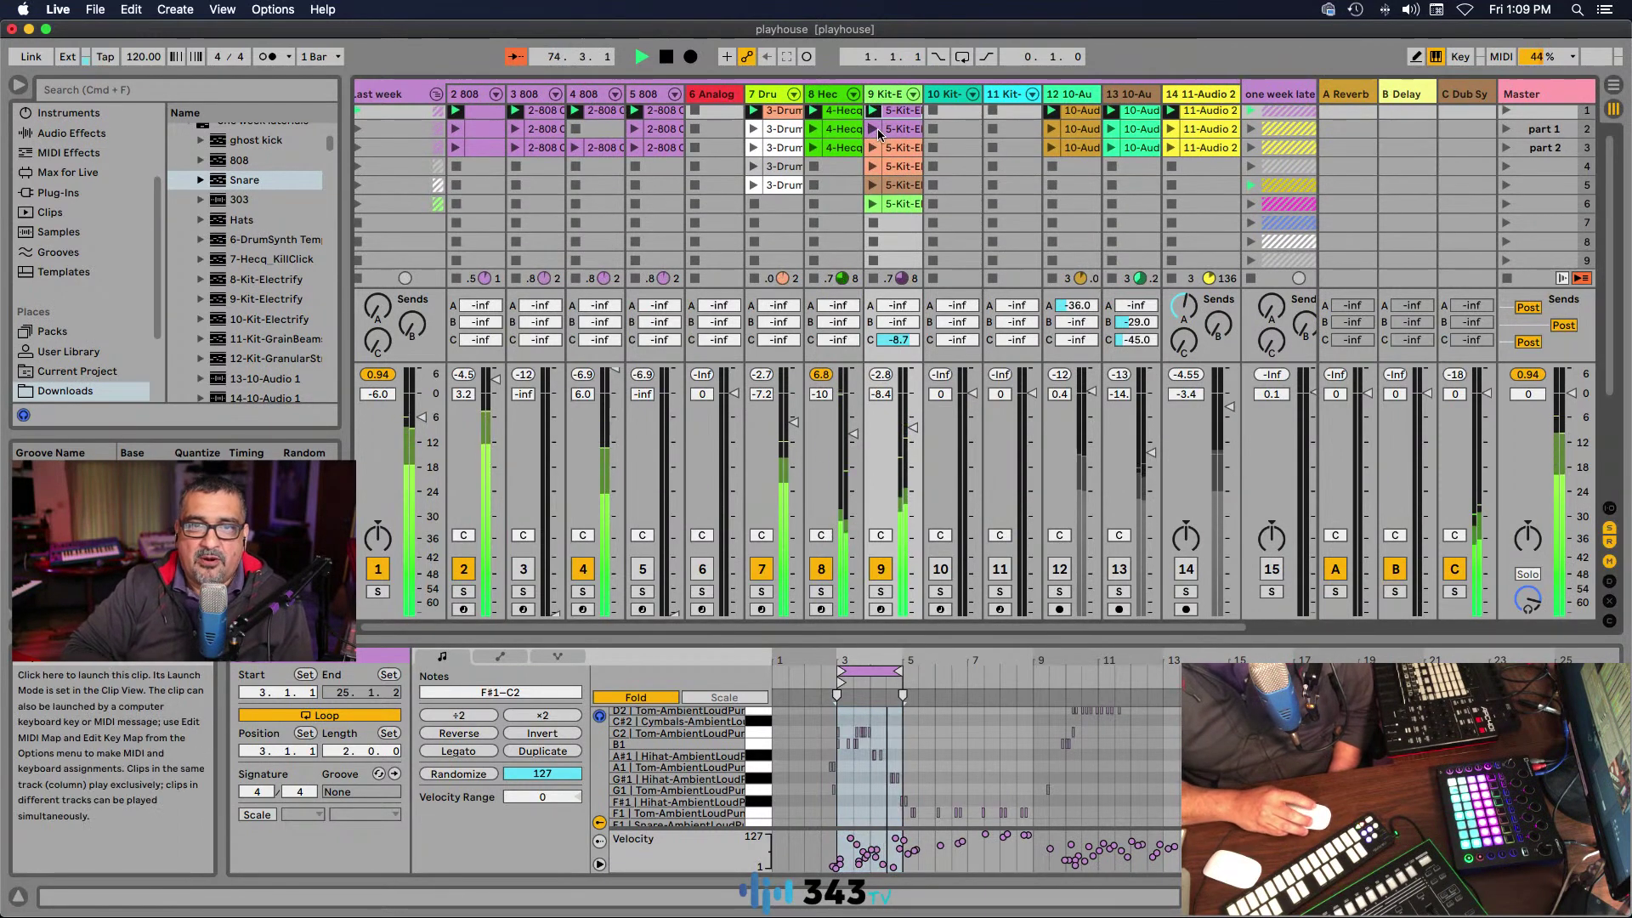
Step: Launch the second clip of track 9, followed by its third clip
{"action": "left_click", "coordinate": [872, 129]}
{"action": "left_click_drag", "start_coordinate": [870, 394], "coordinate": [869, 366]}
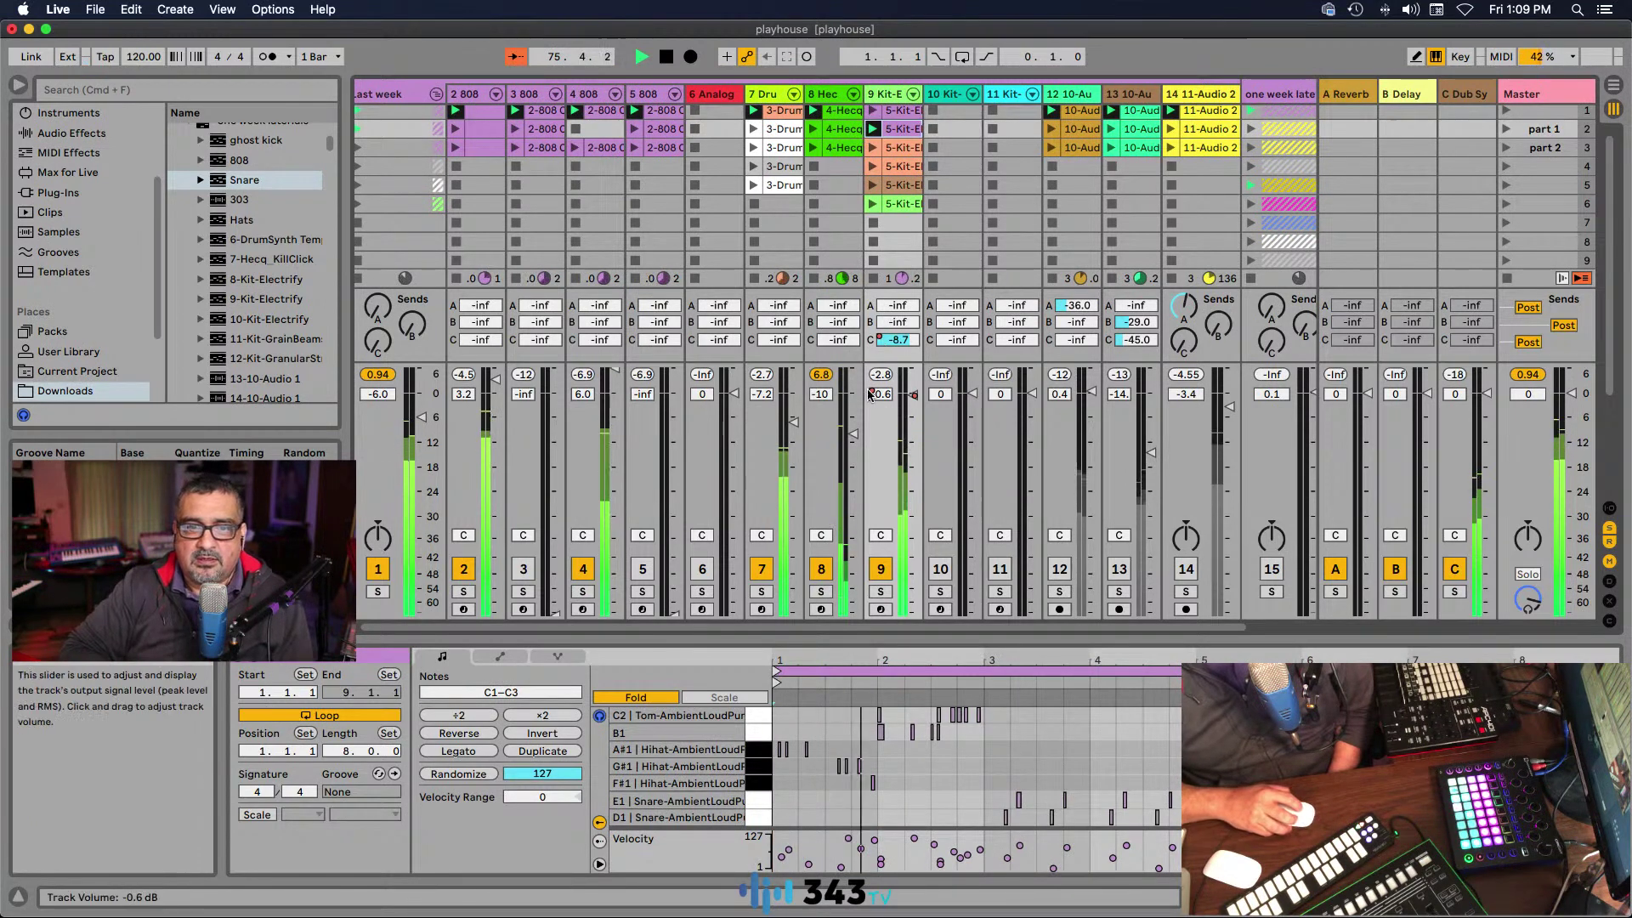
{"action": "left_click", "coordinate": [872, 147]}
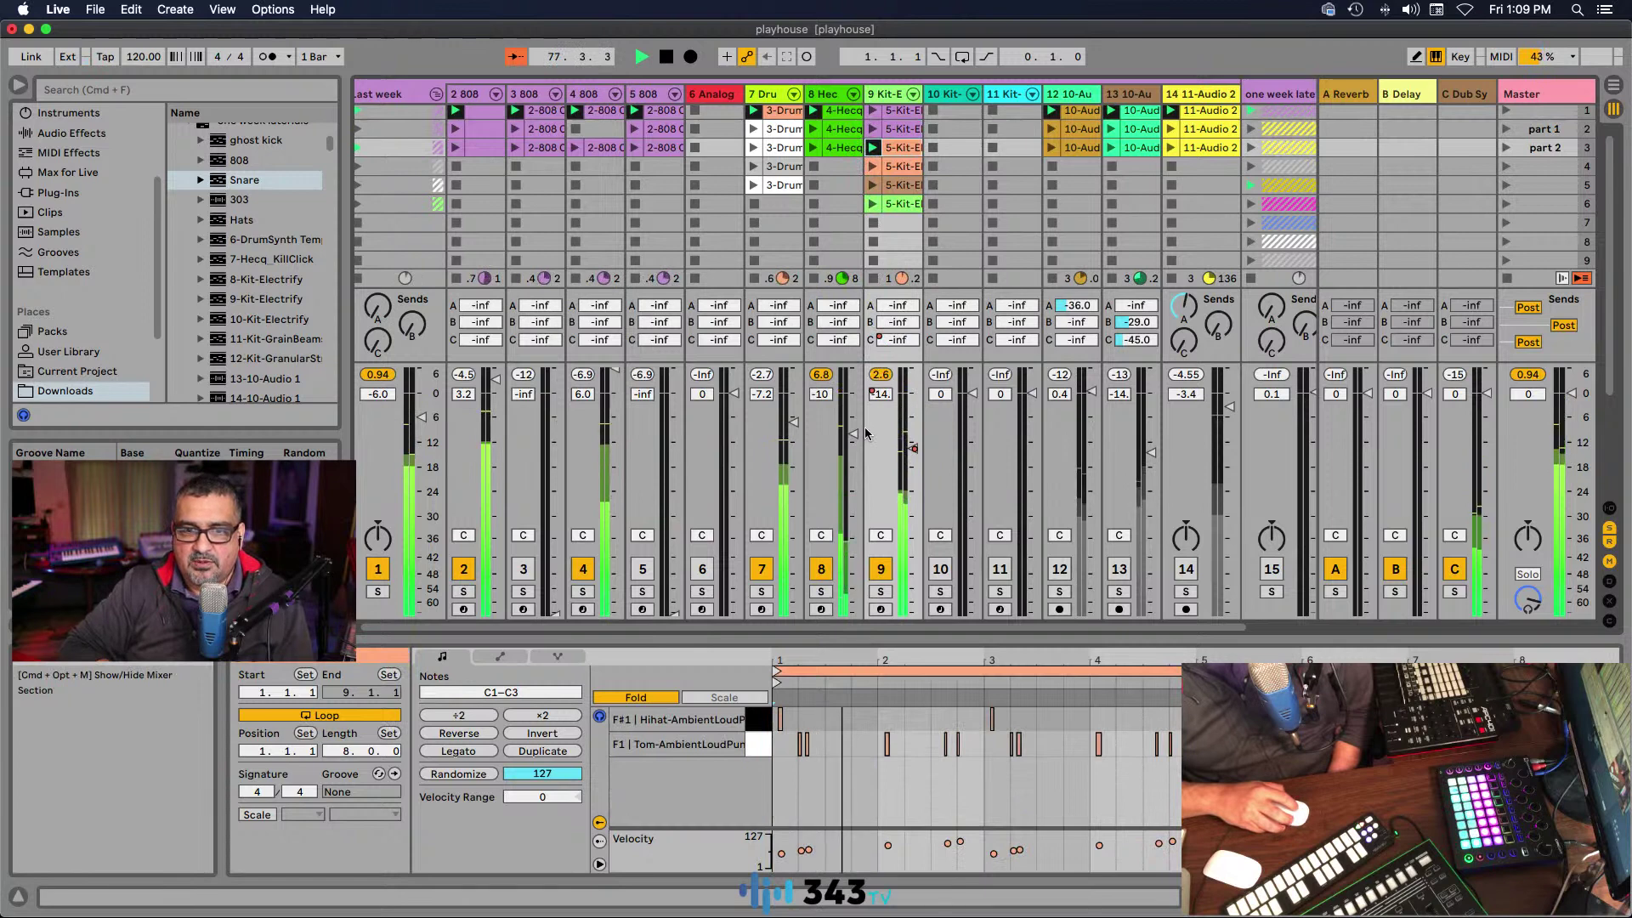
Step: Launch the fourth, fifth and sixth clips of track 9 one after another
{"action": "left_click", "coordinate": [872, 171]}
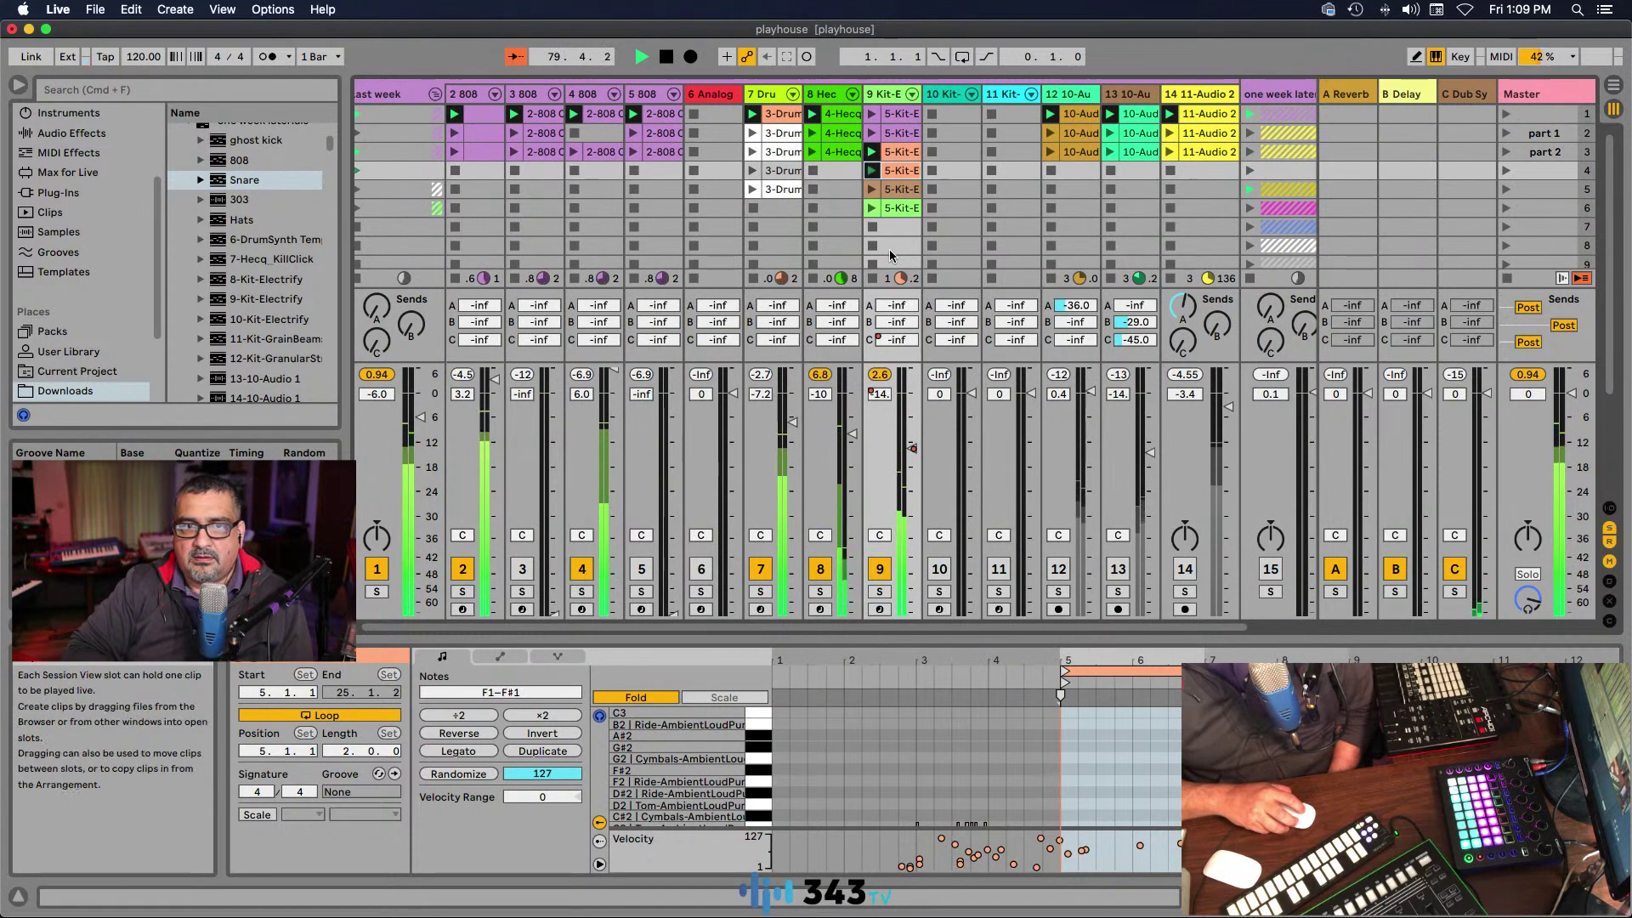
{"action": "left_click", "coordinate": [869, 190]}
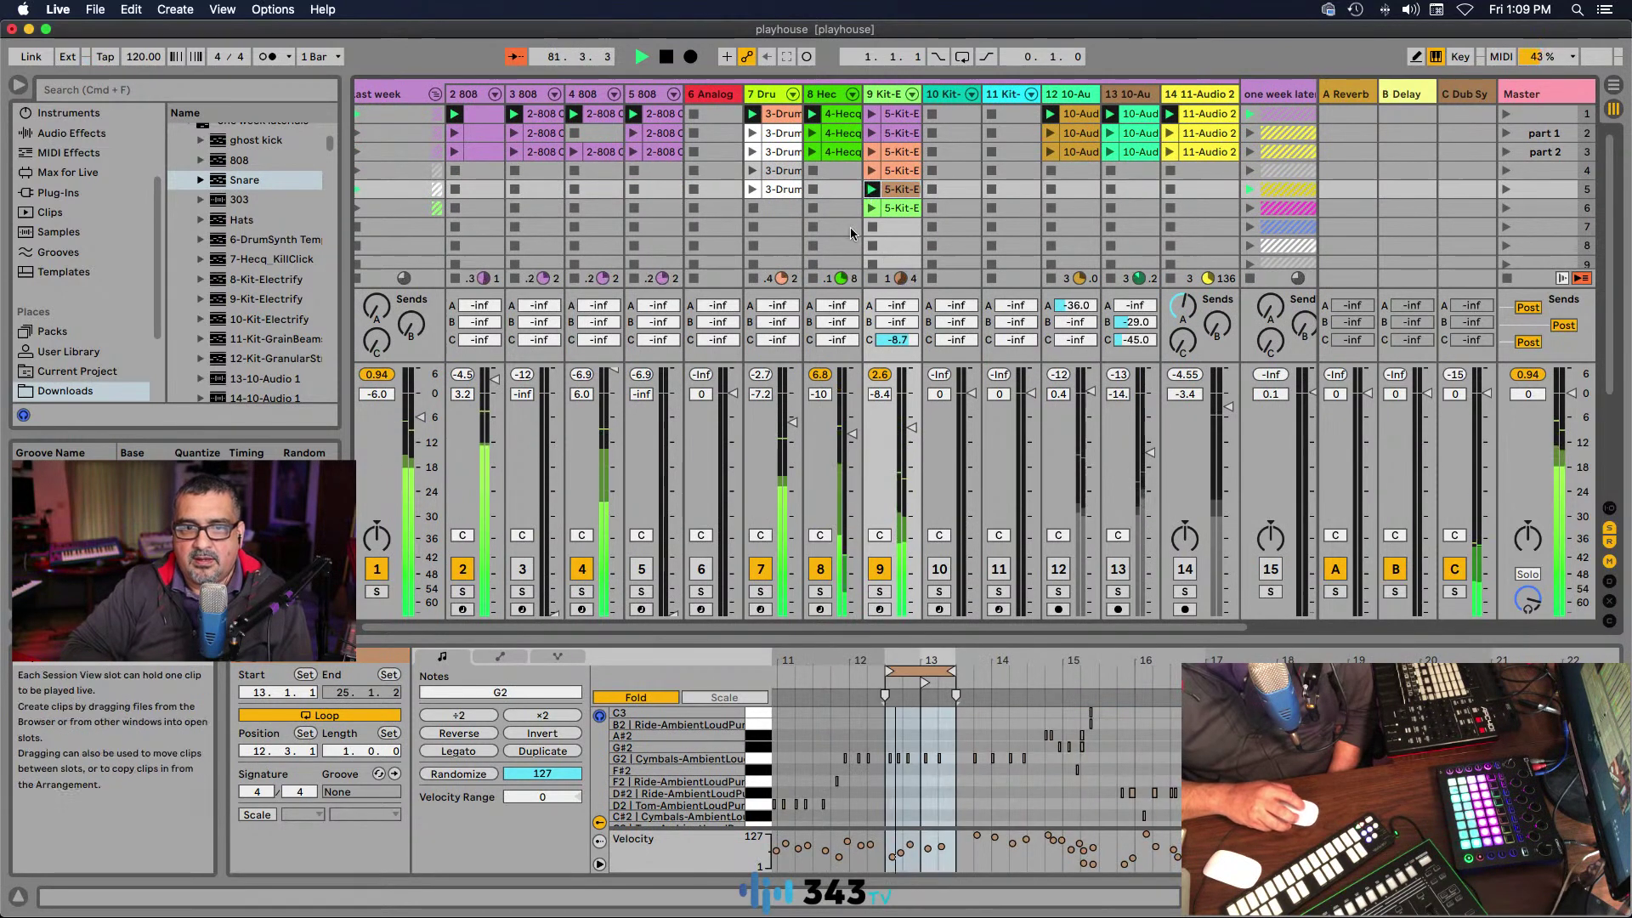
{"action": "left_click", "coordinate": [871, 209]}
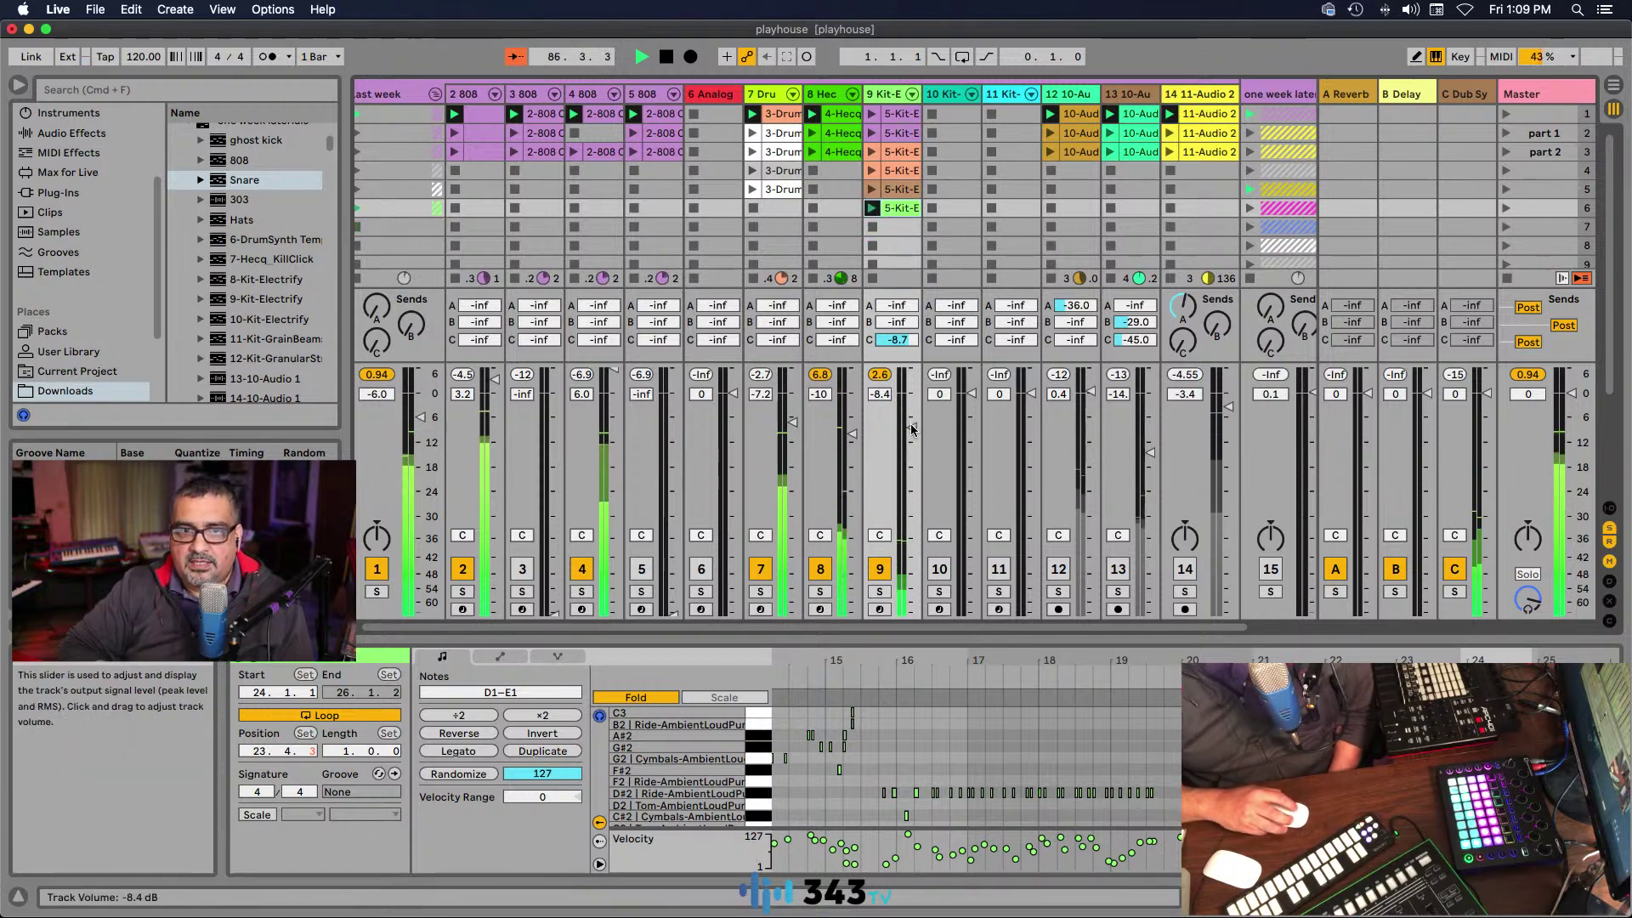
Step: Activate track 12, open its first clip, and solo the track briefly to hear it alone
{"action": "left_click", "coordinate": [1058, 569]}
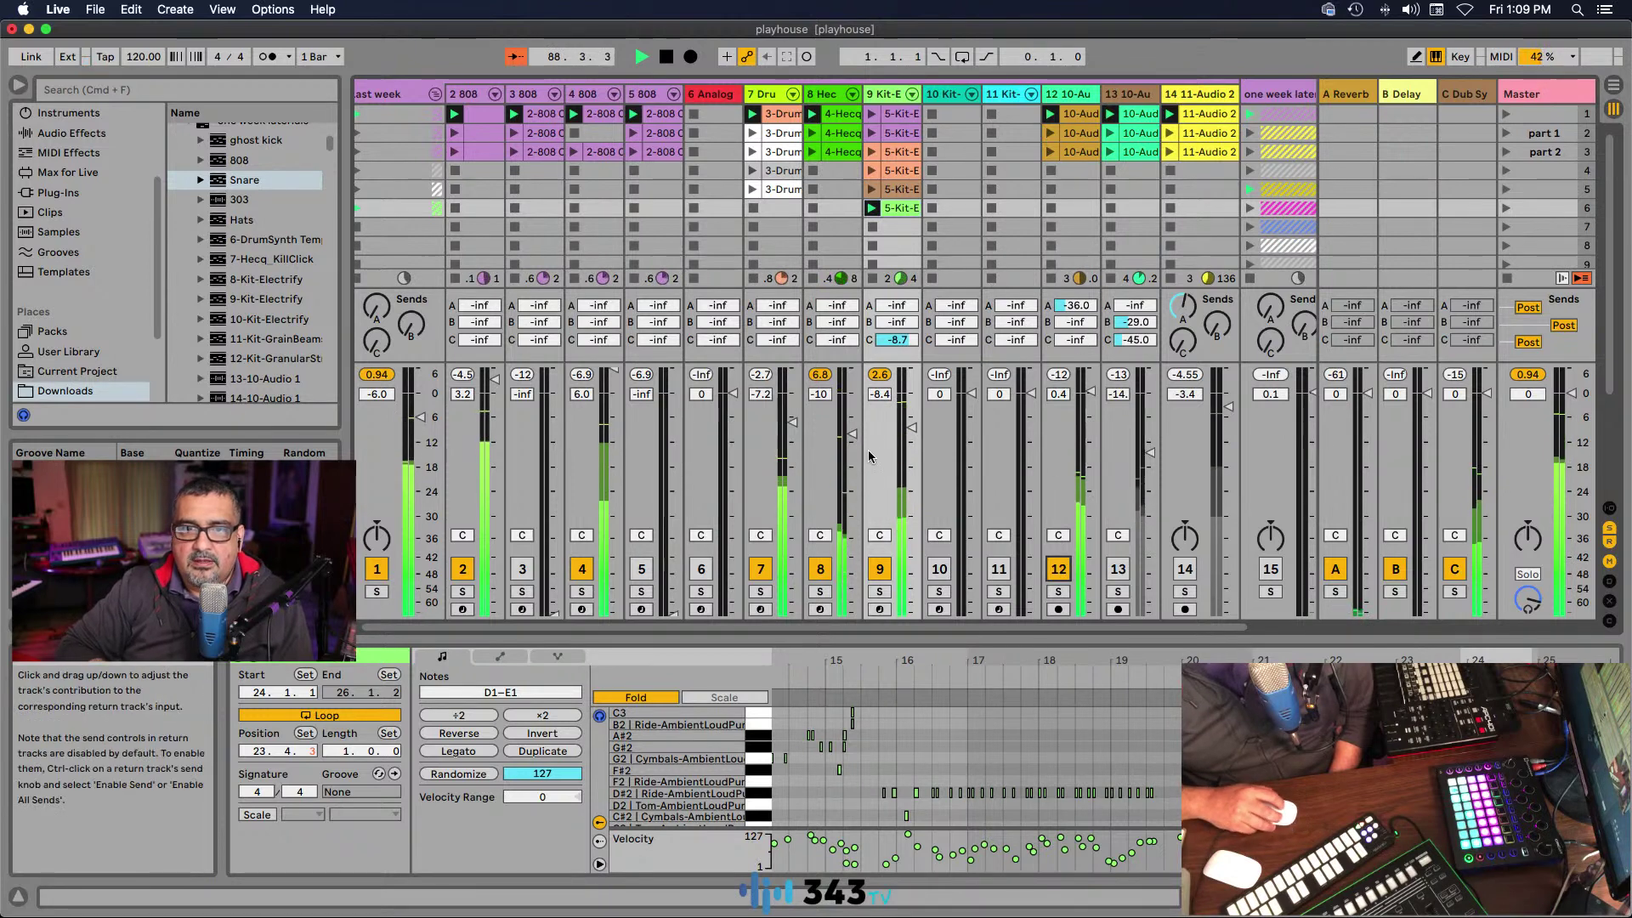
{"action": "left_click", "coordinate": [1074, 120]}
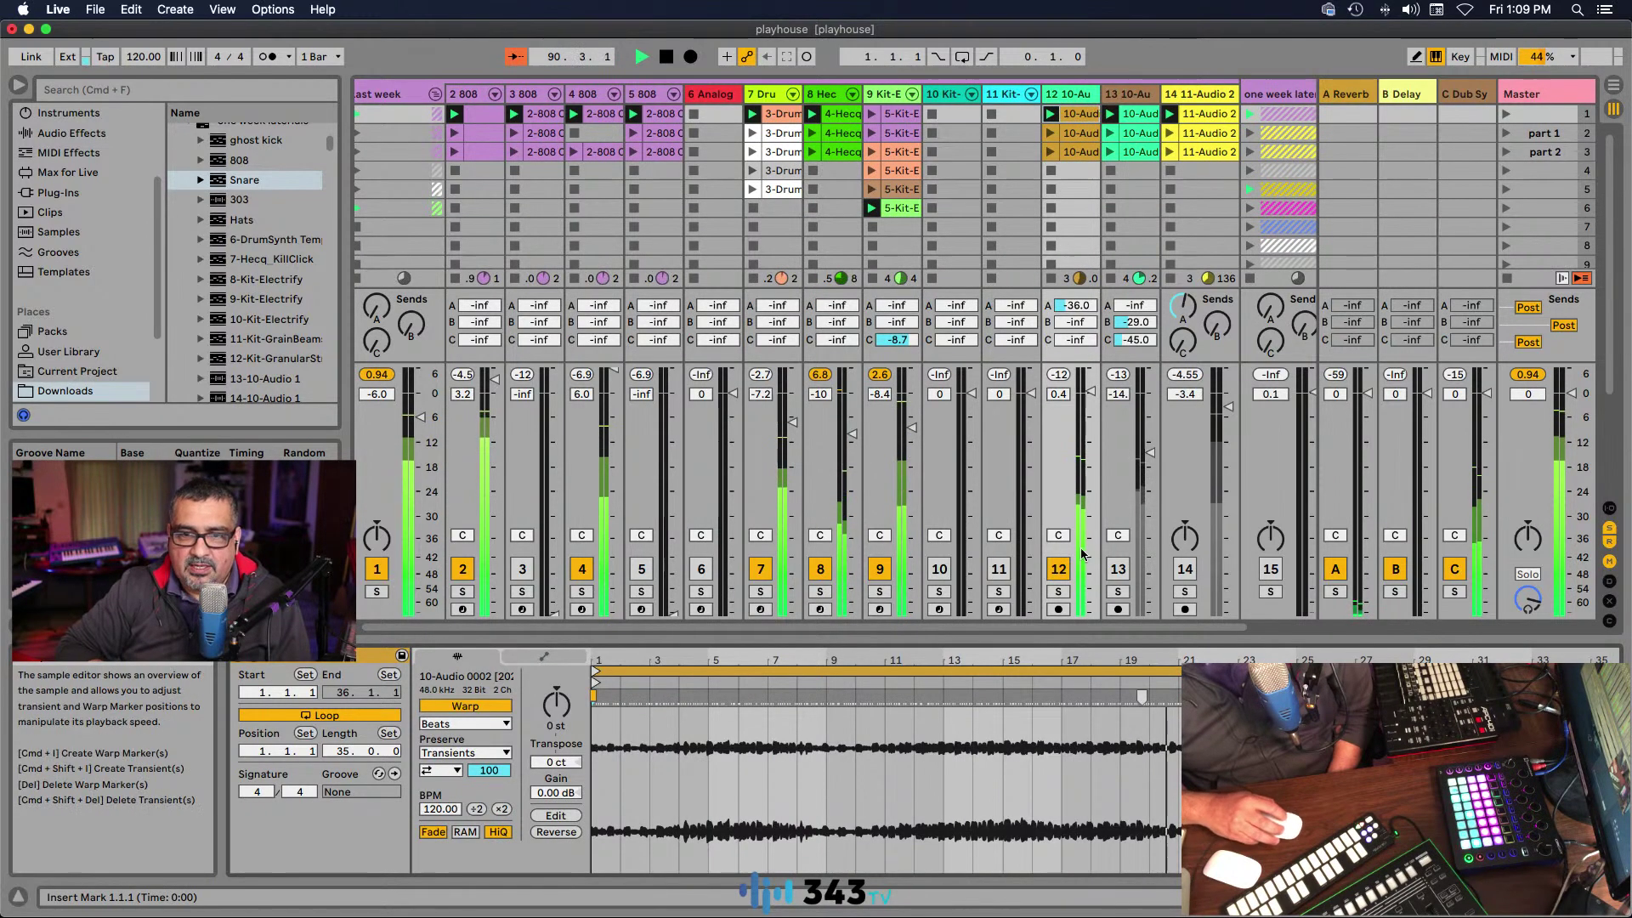
{"action": "left_click", "coordinate": [1057, 591]}
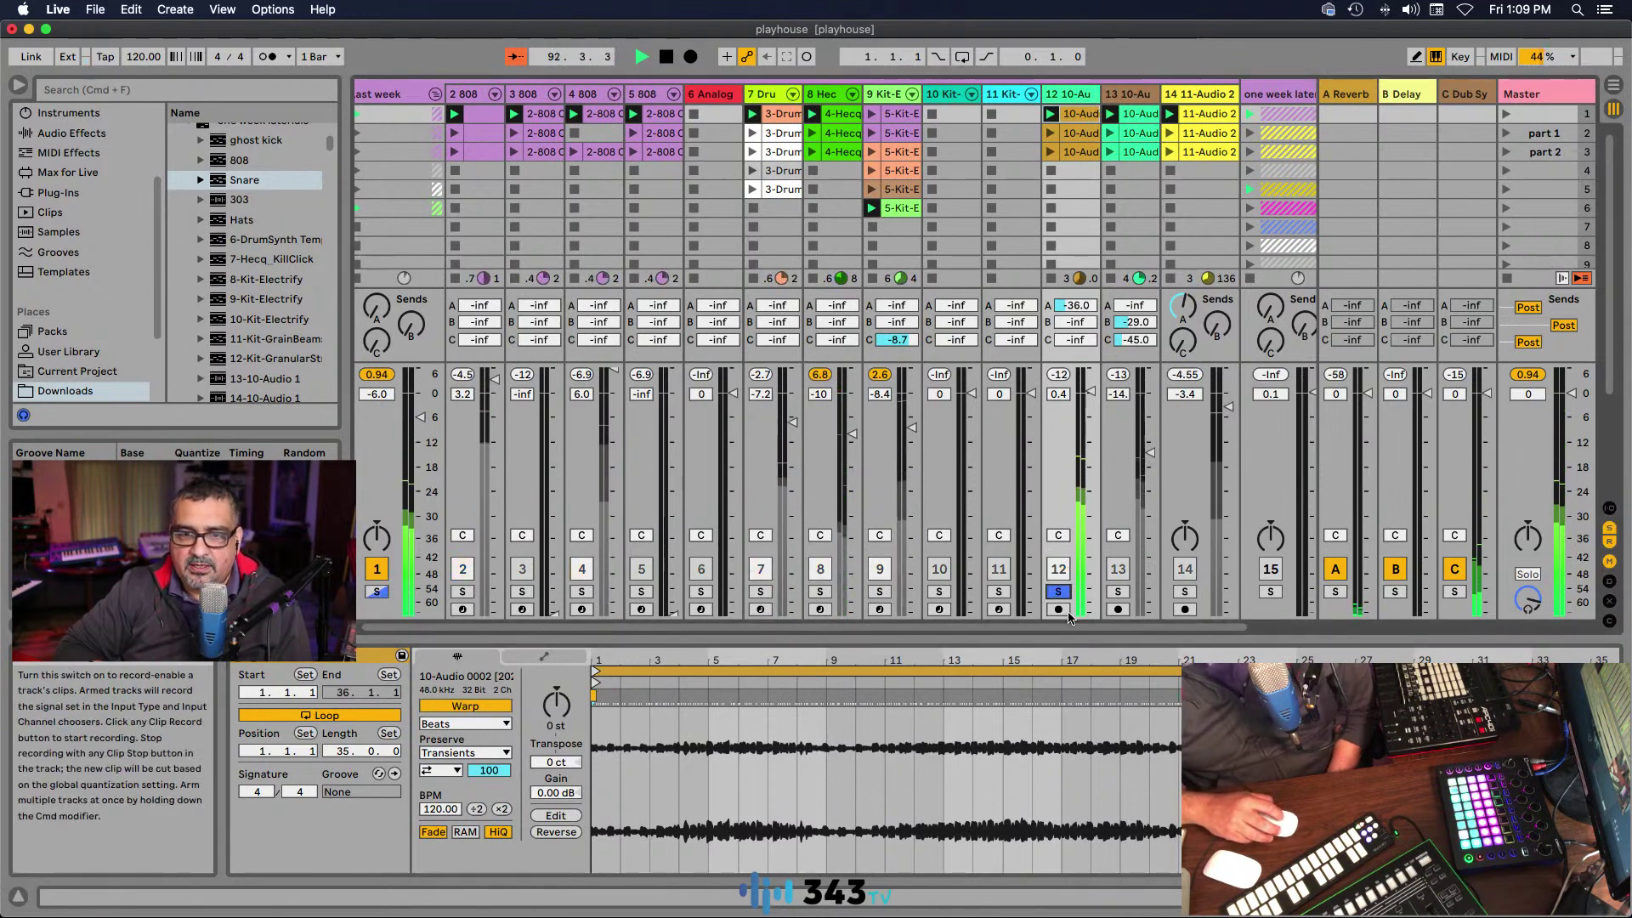
{"action": "left_click", "coordinate": [1067, 608]}
{"action": "left_click", "coordinate": [1058, 608]}
{"action": "left_click", "coordinate": [1058, 591]}
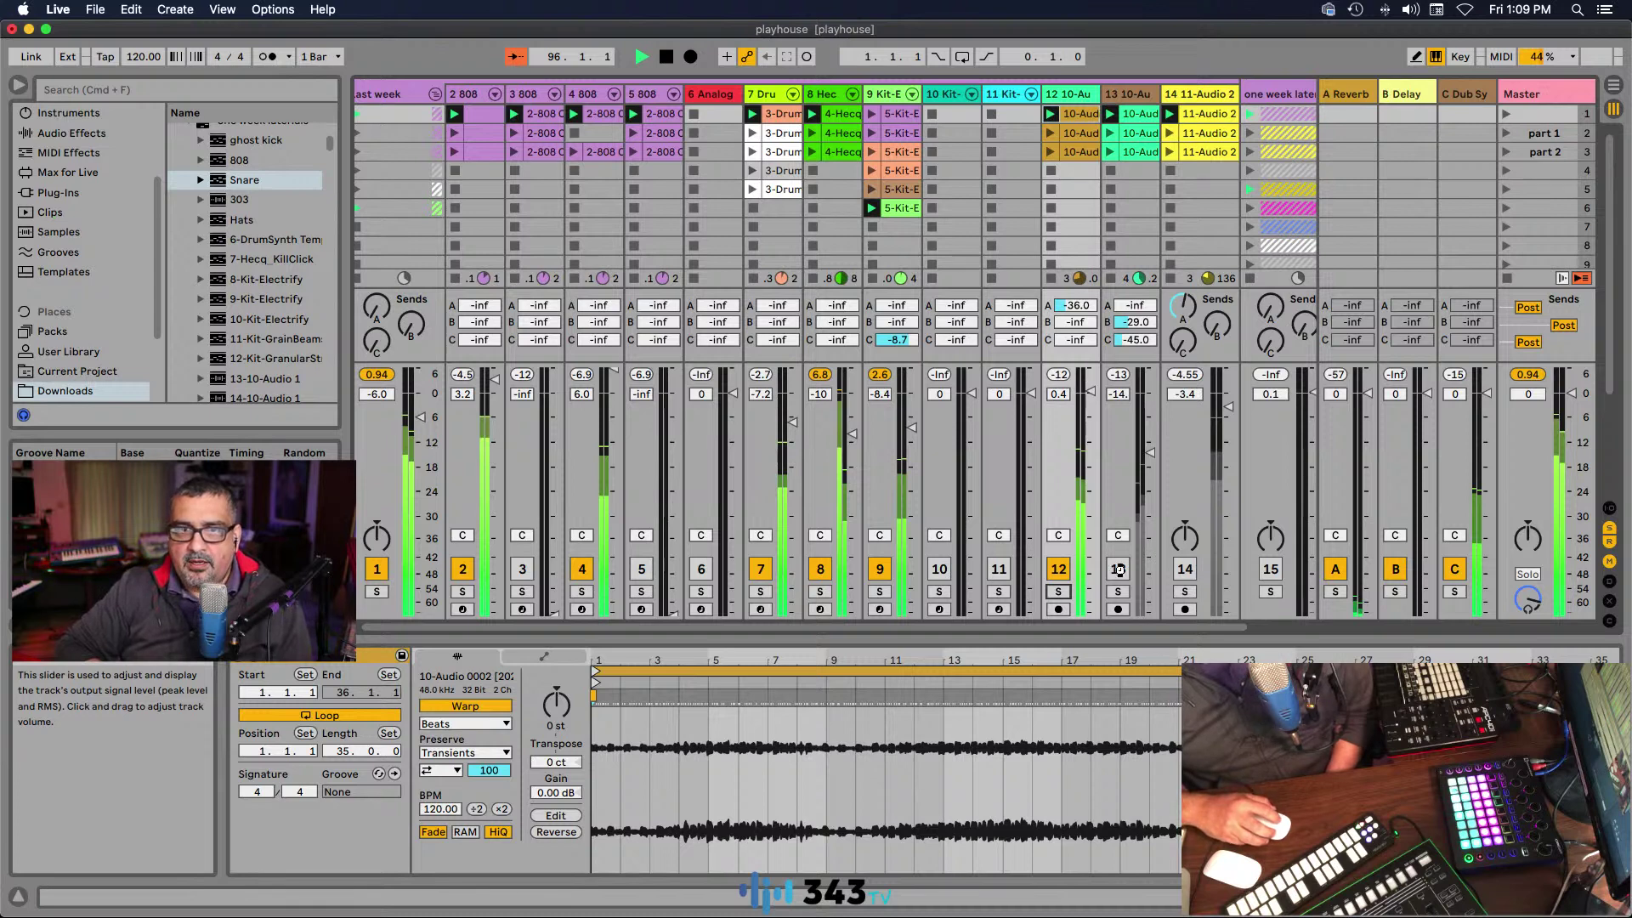
Step: Bring in track 13 at -8.7 dB with track 12 muted, reactivate track 12 at 2.5 dB, and activate track 14
{"action": "left_click", "coordinate": [1058, 569]}
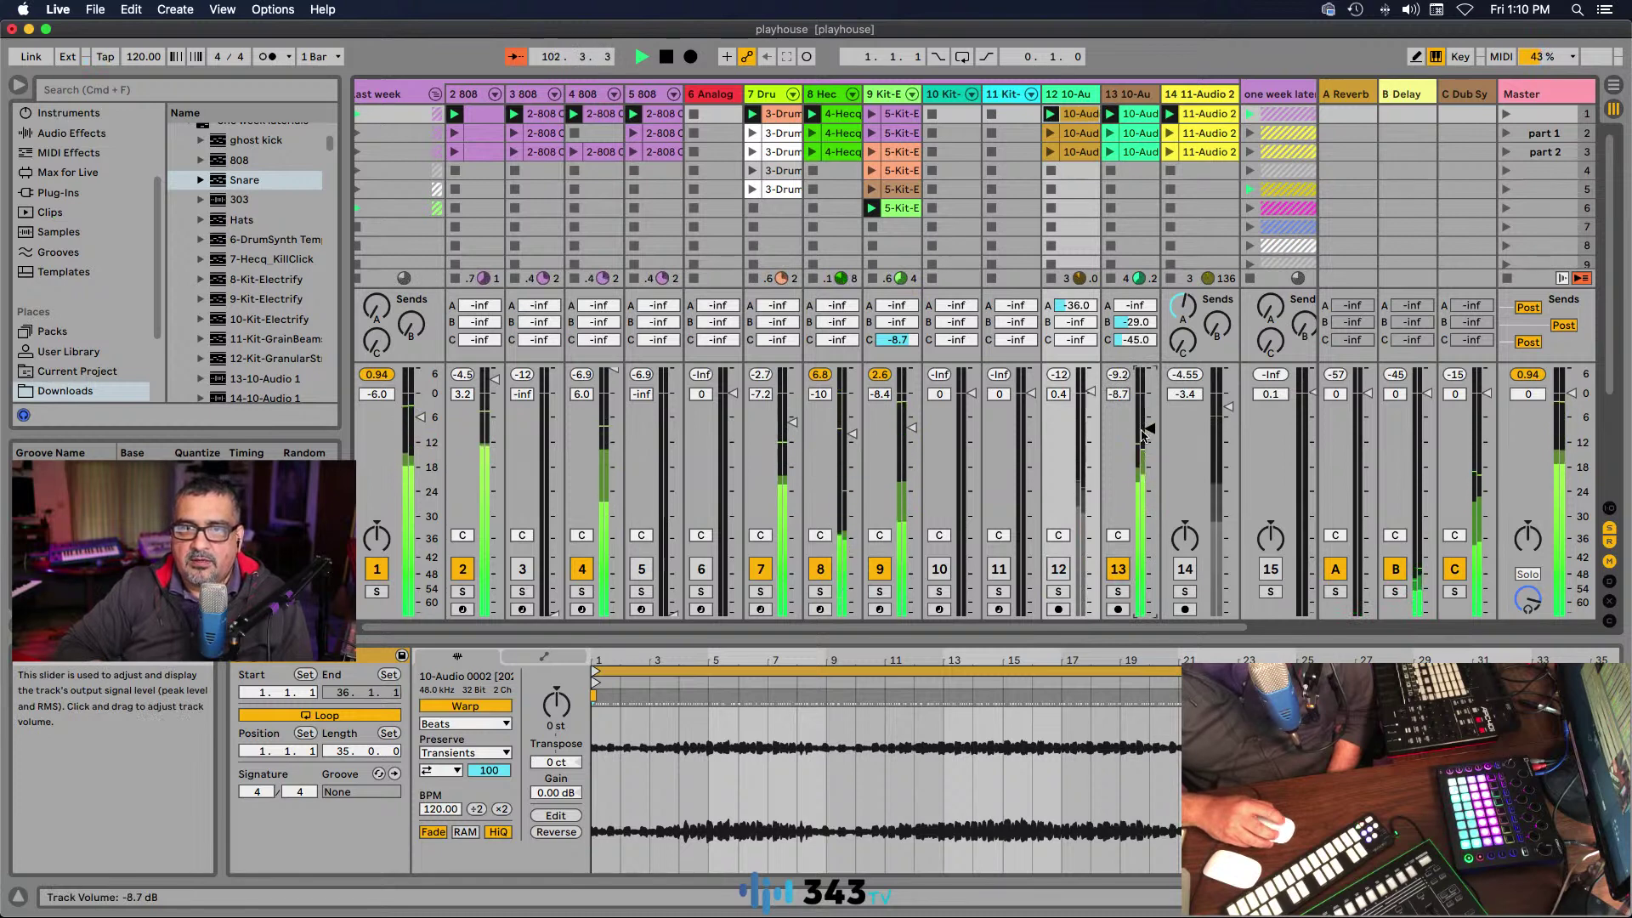
{"action": "left_click", "coordinate": [1058, 568]}
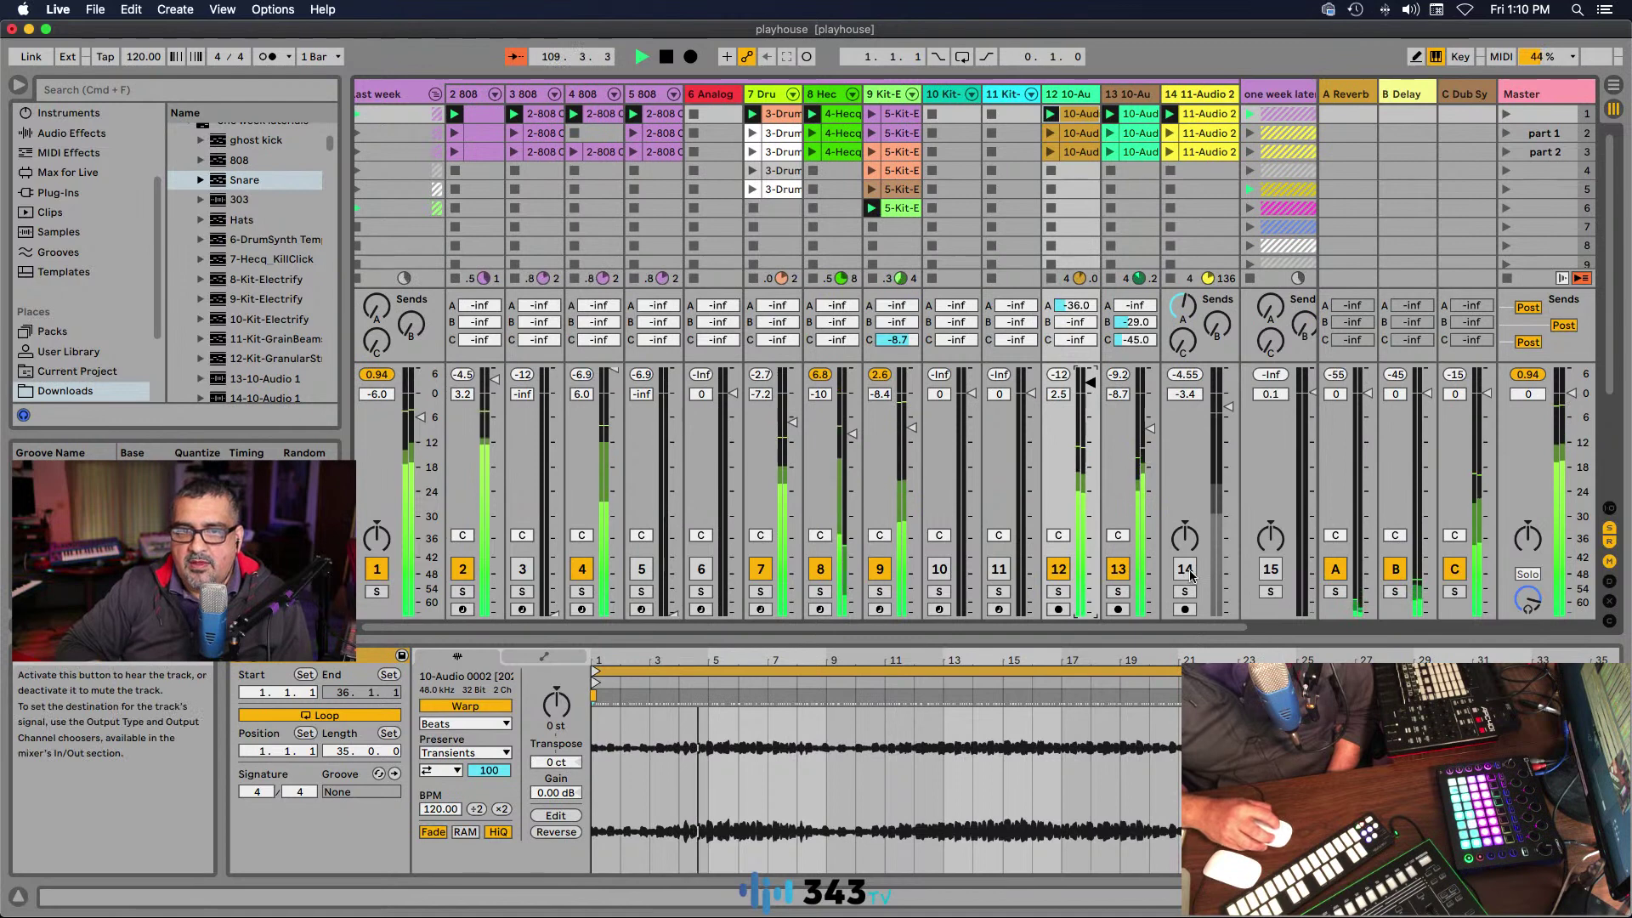
{"action": "scroll", "coordinate": [1186, 586], "scroll_direction": "right", "scroll_amount": 3}
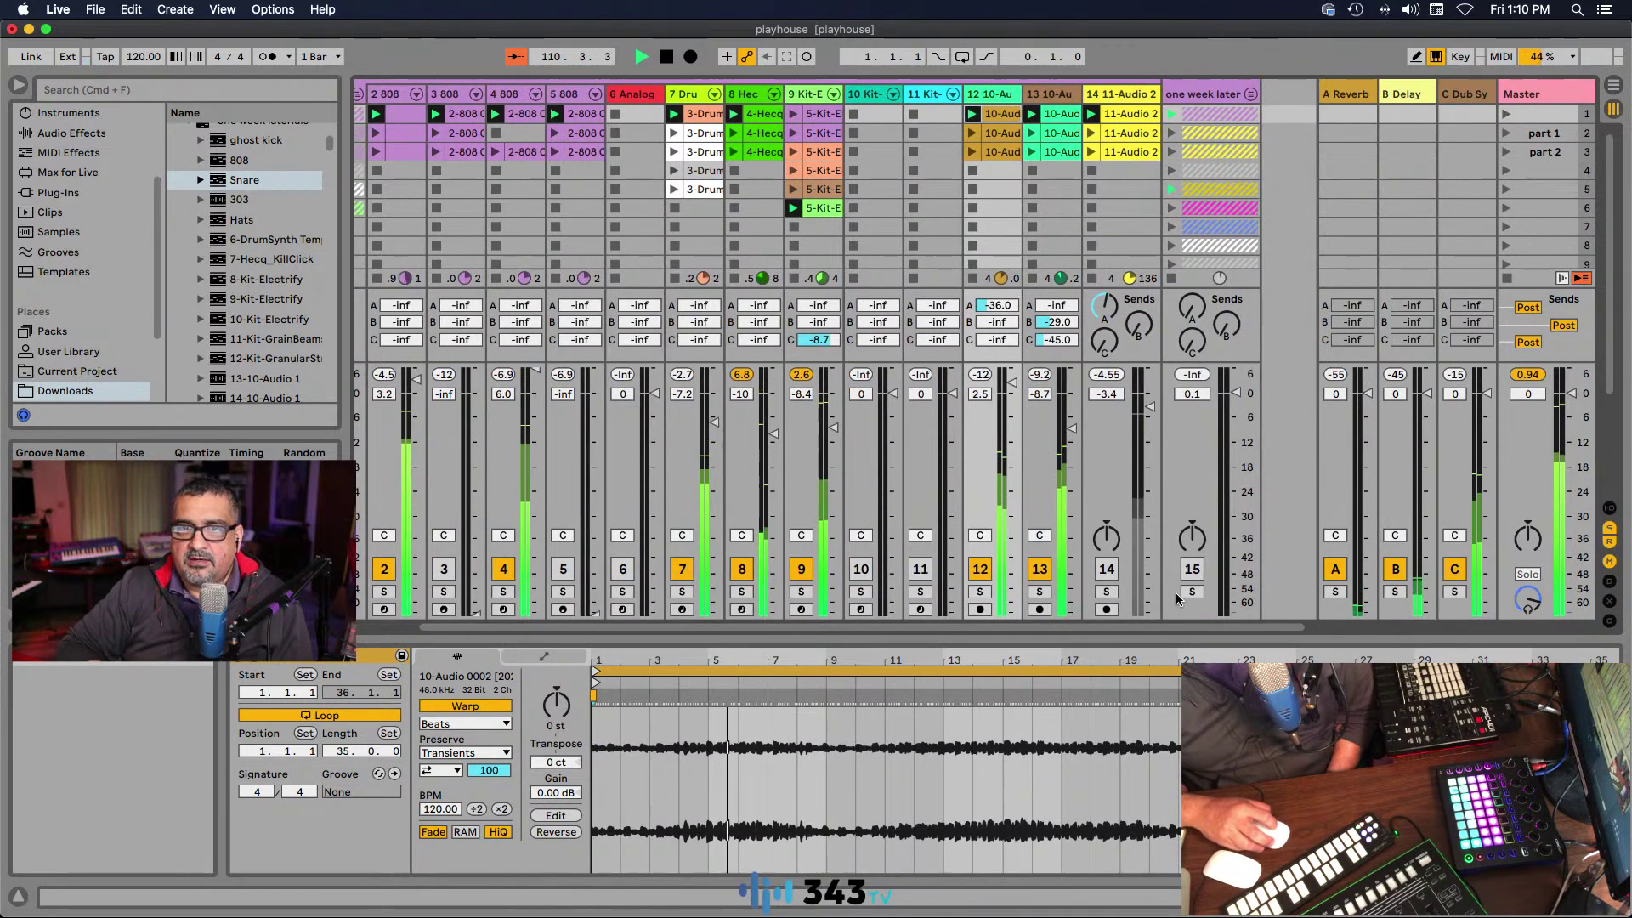
{"action": "left_click", "coordinate": [1106, 569]}
Step: Lower track 12's volume to about -21 dB and set track 14's volume to 0.7 dB
{"action": "left_click_drag", "start_coordinate": [990, 387], "coordinate": [986, 573]}
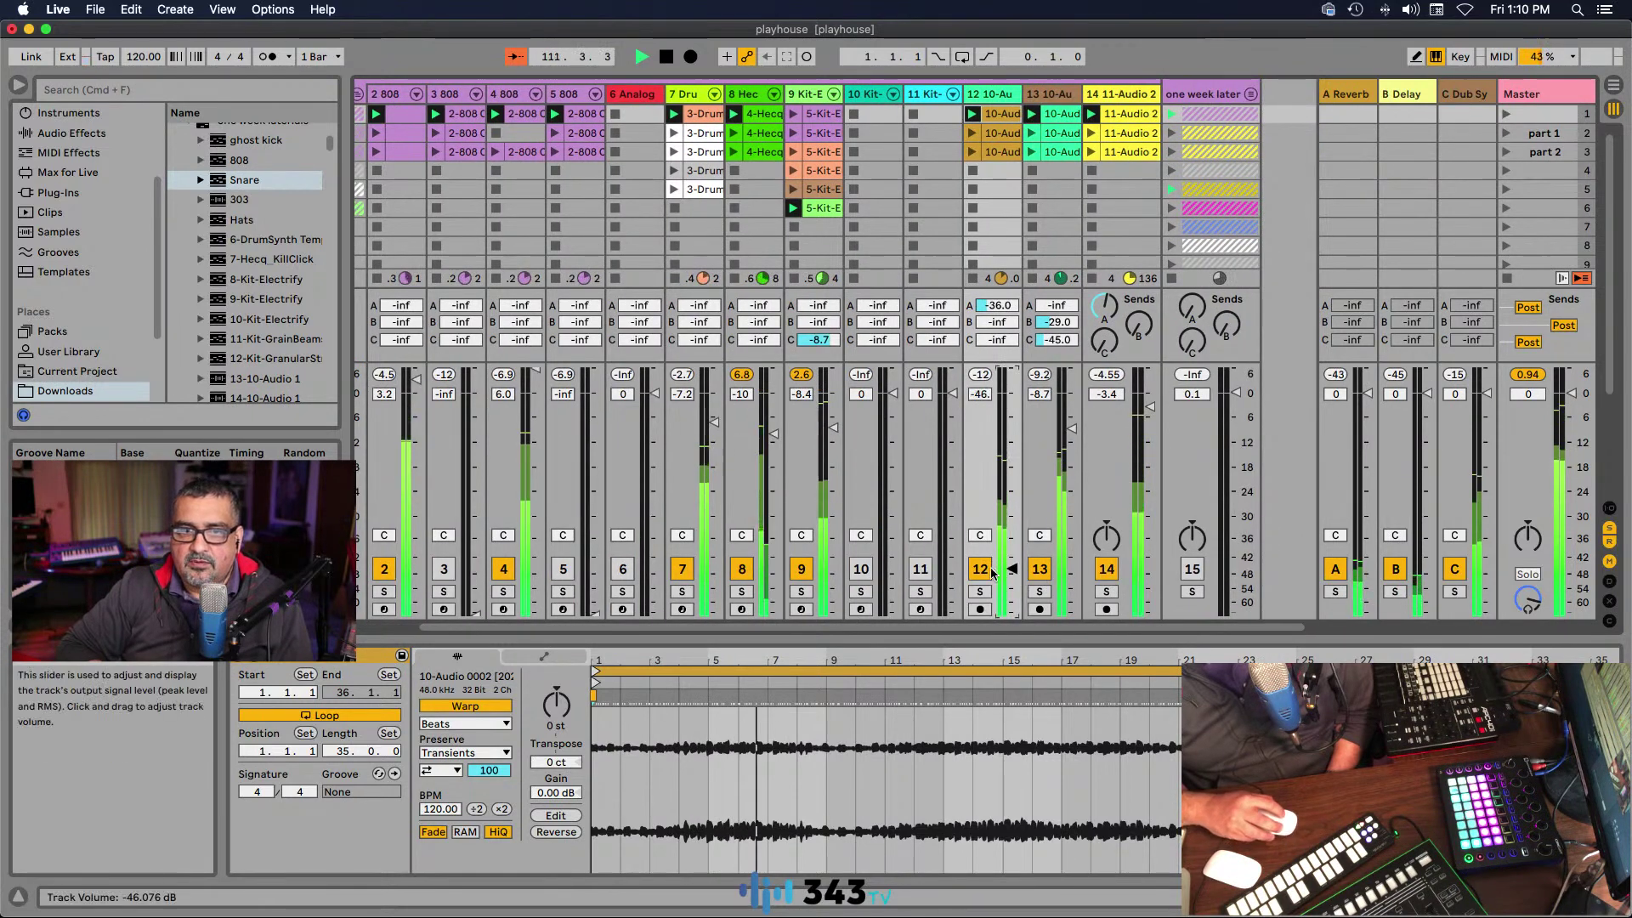
{"action": "scroll", "coordinate": [1007, 571], "scroll_direction": "up", "scroll_amount": 10}
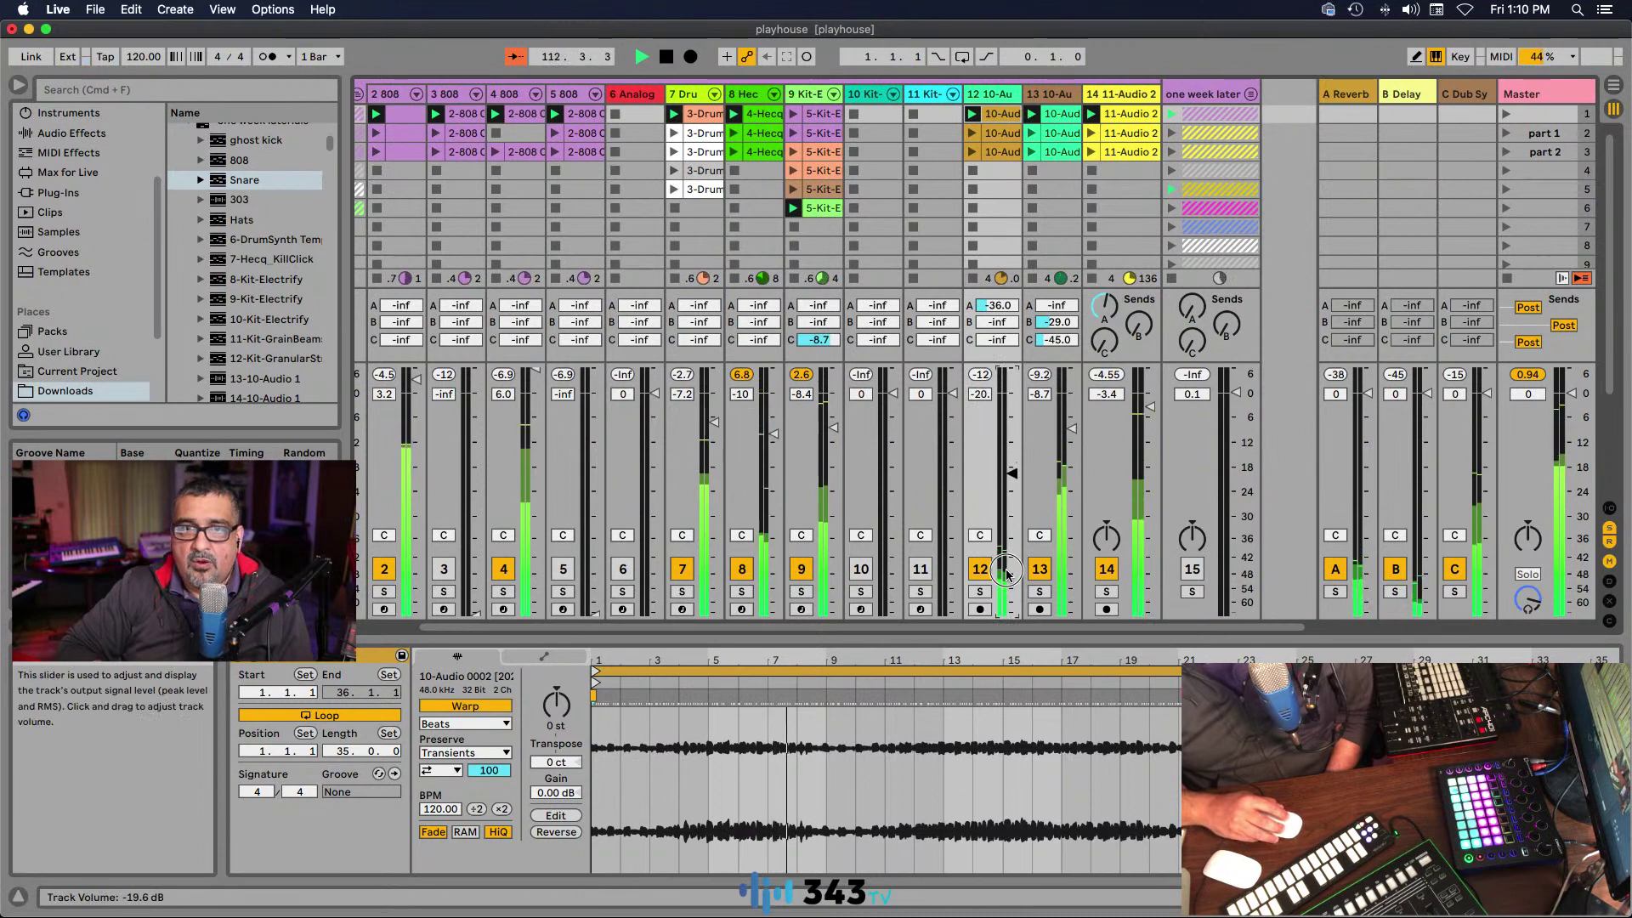
{"action": "scroll", "coordinate": [1007, 478], "scroll_direction": "down", "scroll_amount": 1}
{"action": "scroll", "coordinate": [1007, 477], "scroll_direction": "up", "scroll_amount": 1}
{"action": "scroll", "coordinate": [1144, 411], "scroll_direction": "up", "scroll_amount": 5}
{"action": "scroll", "coordinate": [1144, 404], "scroll_direction": "down", "scroll_amount": 2}
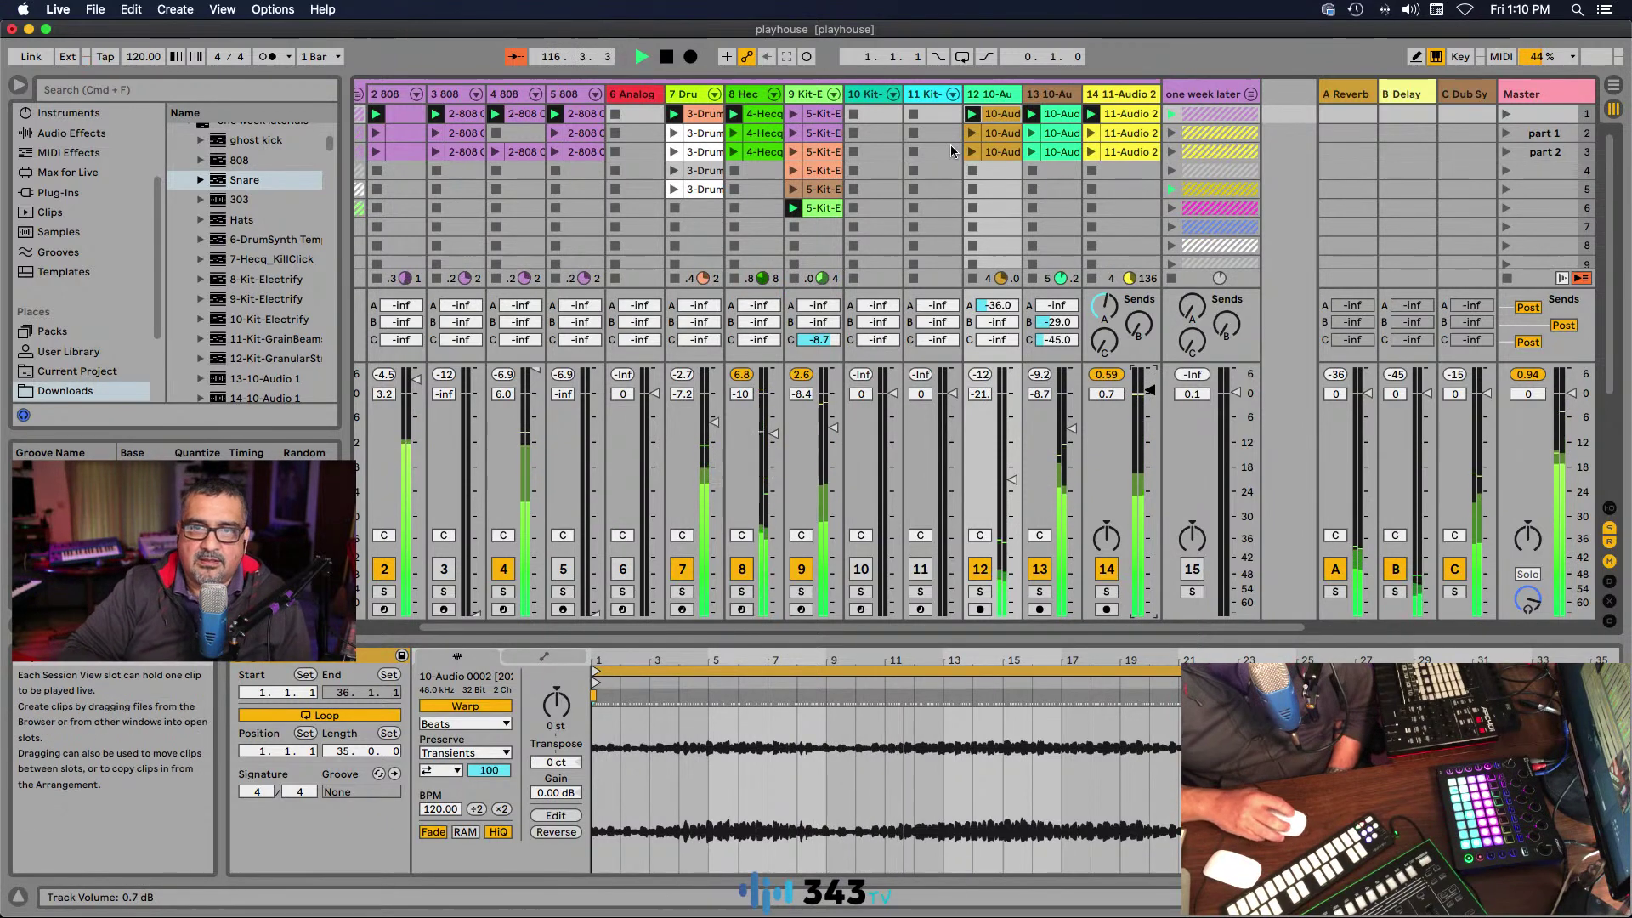
Step: Select track 14 to show its audio clip, and stop playback
{"action": "scroll", "coordinate": [1187, 628], "scroll_direction": "left", "scroll_amount": 1}
{"action": "scroll", "coordinate": [1187, 628], "scroll_direction": "left", "scroll_amount": 5}
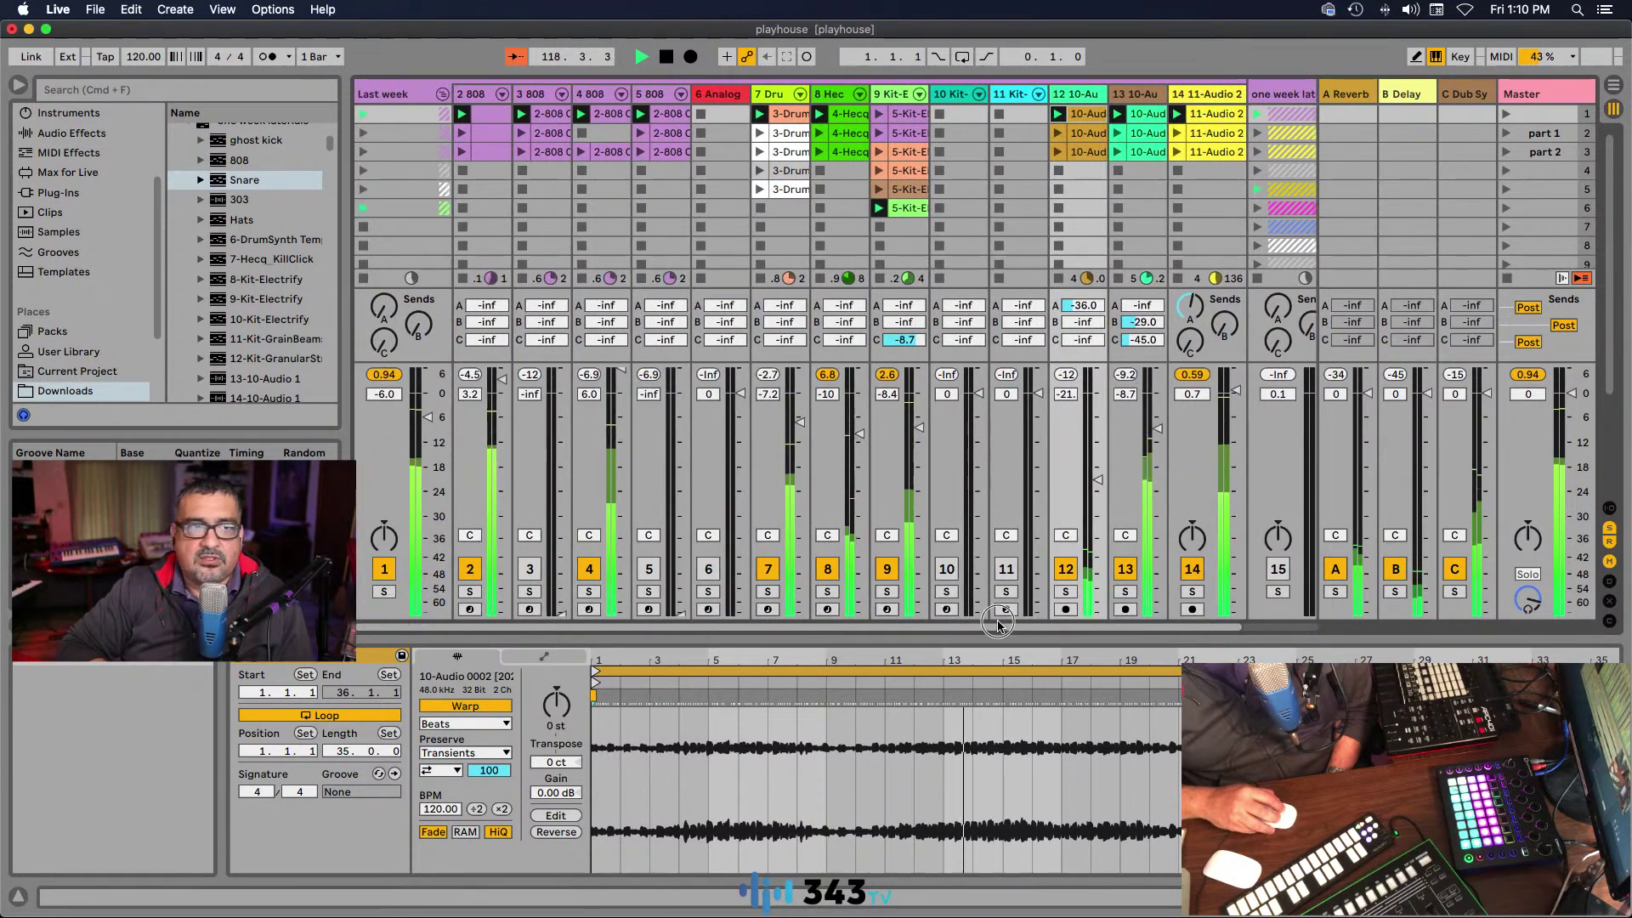
{"action": "scroll", "coordinate": [1232, 626], "scroll_direction": "right", "scroll_amount": 6}
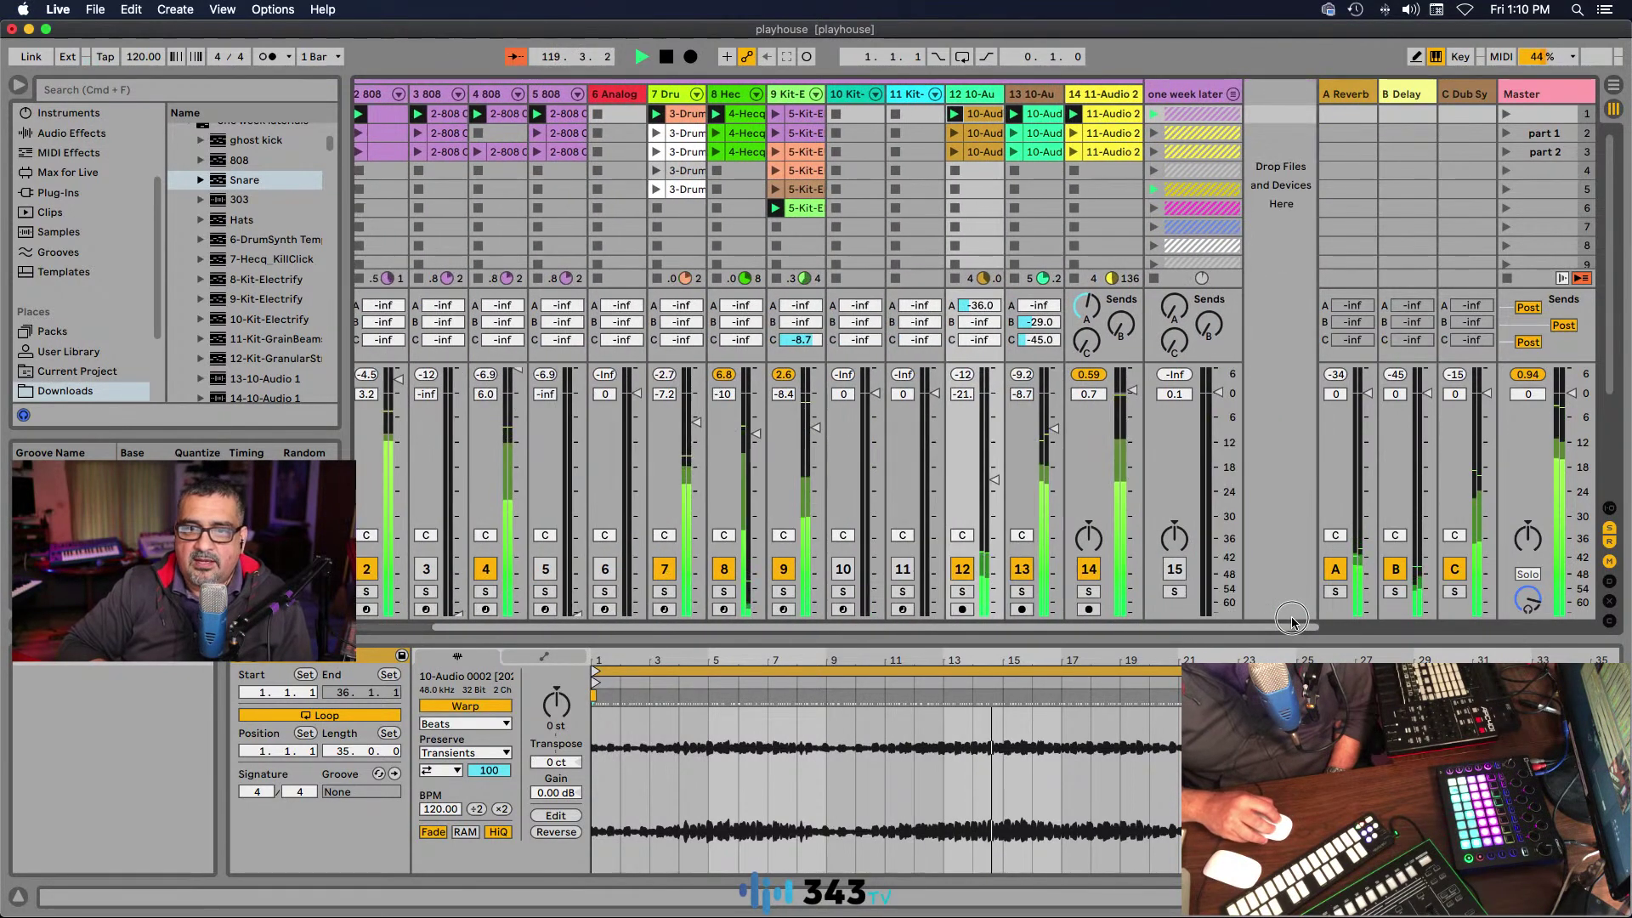
{"action": "left_click", "coordinate": [1118, 94]}
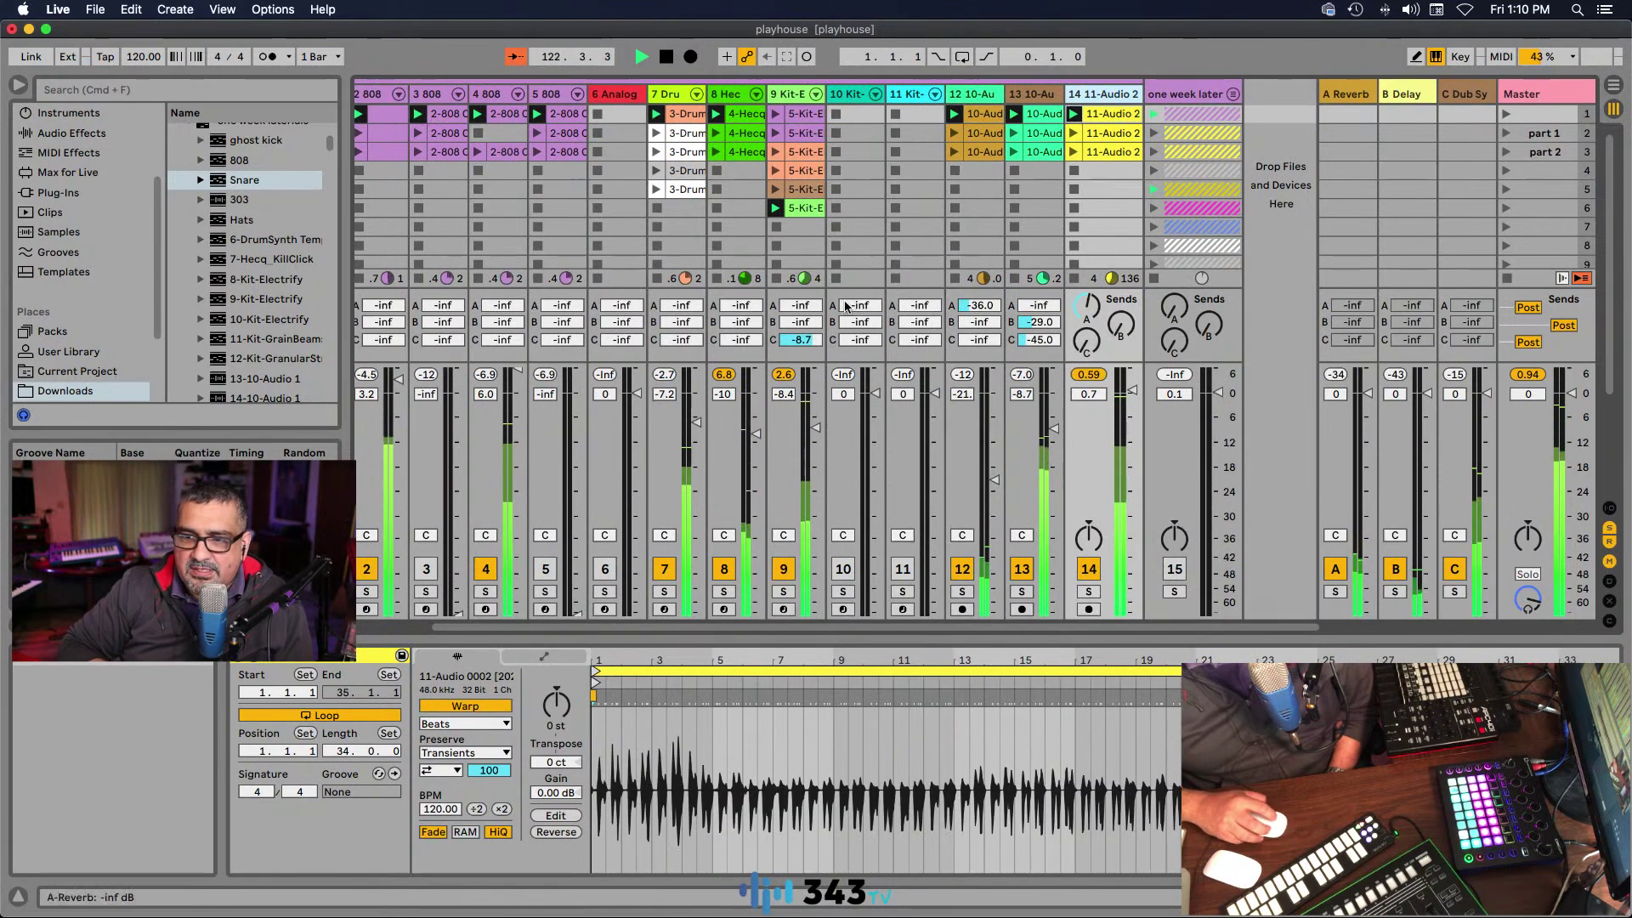
{"action": "left_click", "coordinate": [665, 57]}
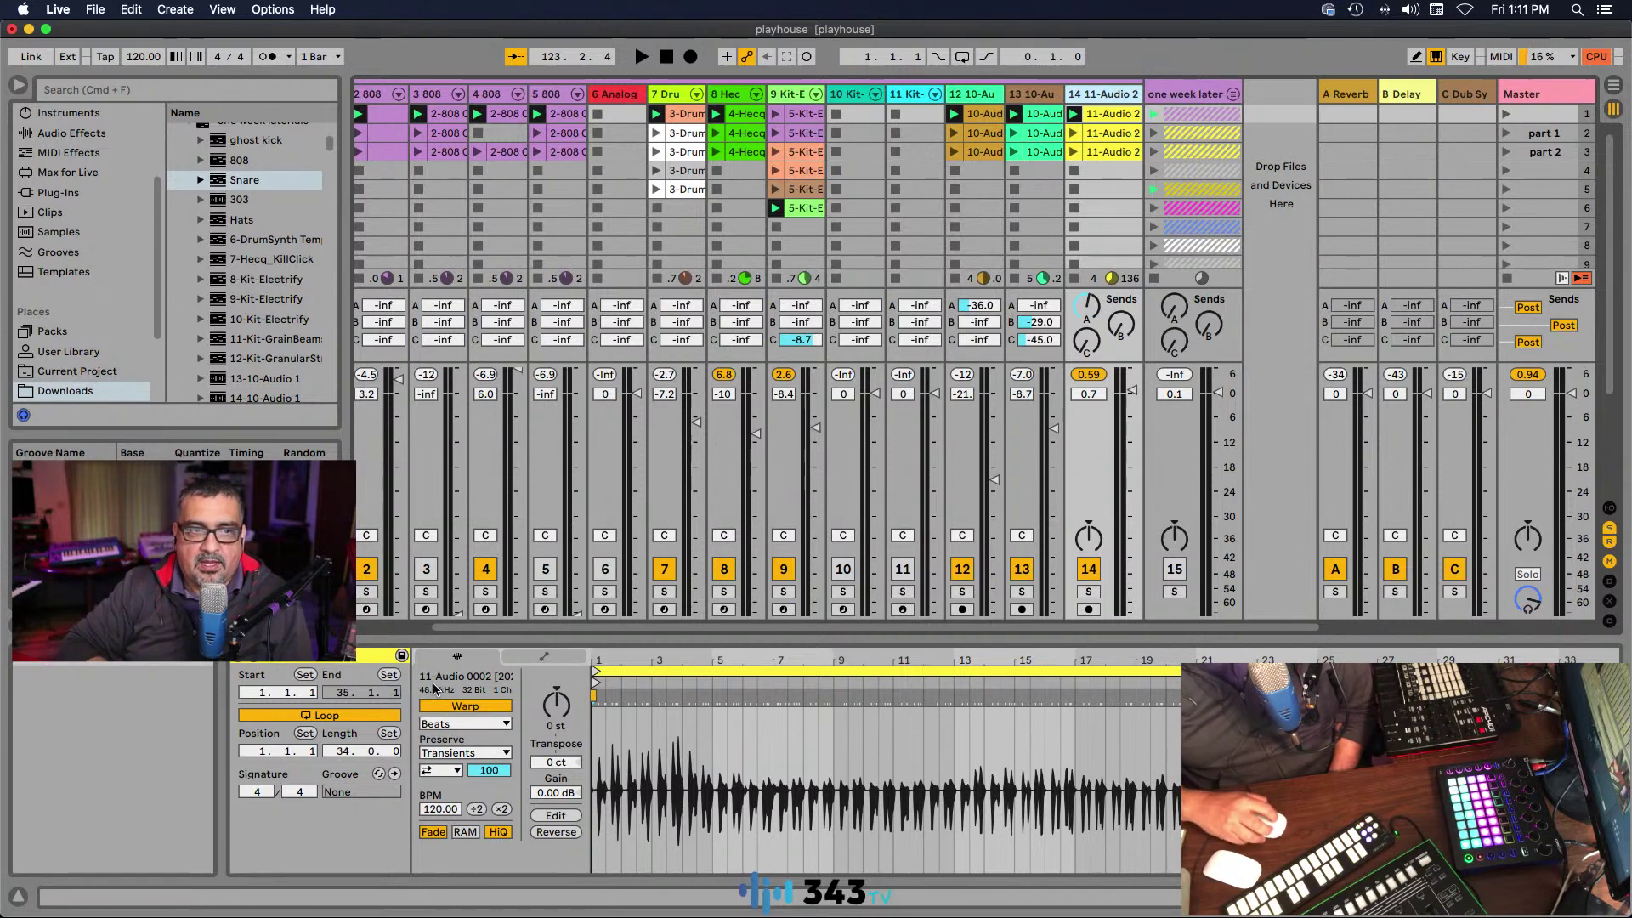
Step: Fold and mute the Last week group, and activate and unfold the one week later group
{"action": "left_click_drag", "start_coordinate": [442, 627], "coordinate": [365, 627]}
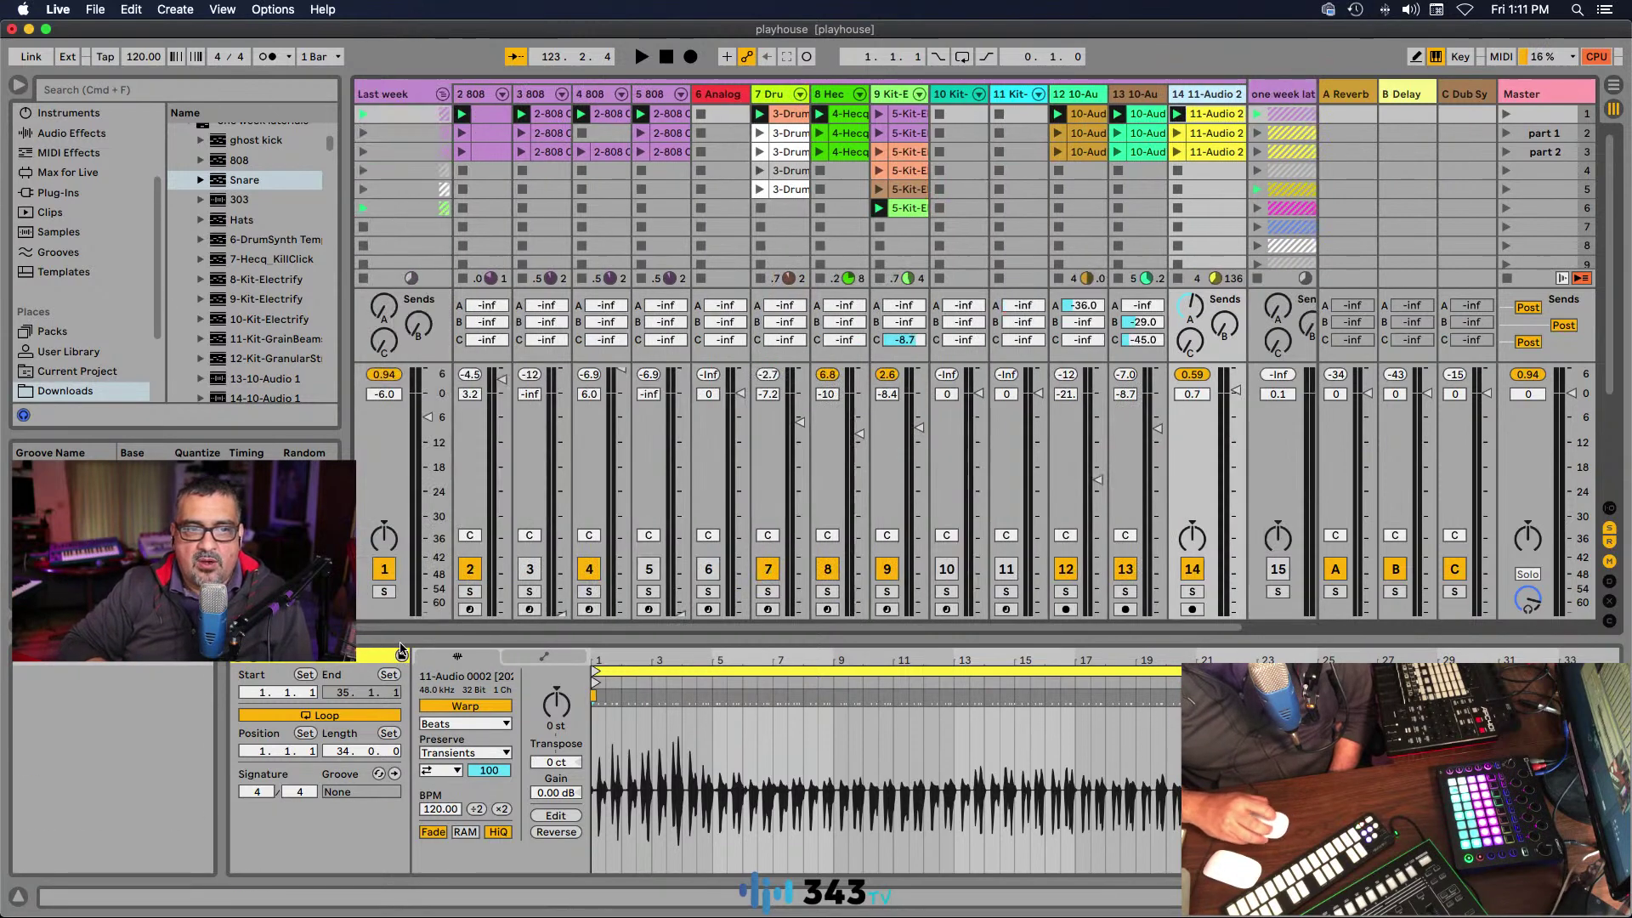
{"action": "left_click", "coordinate": [442, 96]}
{"action": "left_click", "coordinate": [384, 579]}
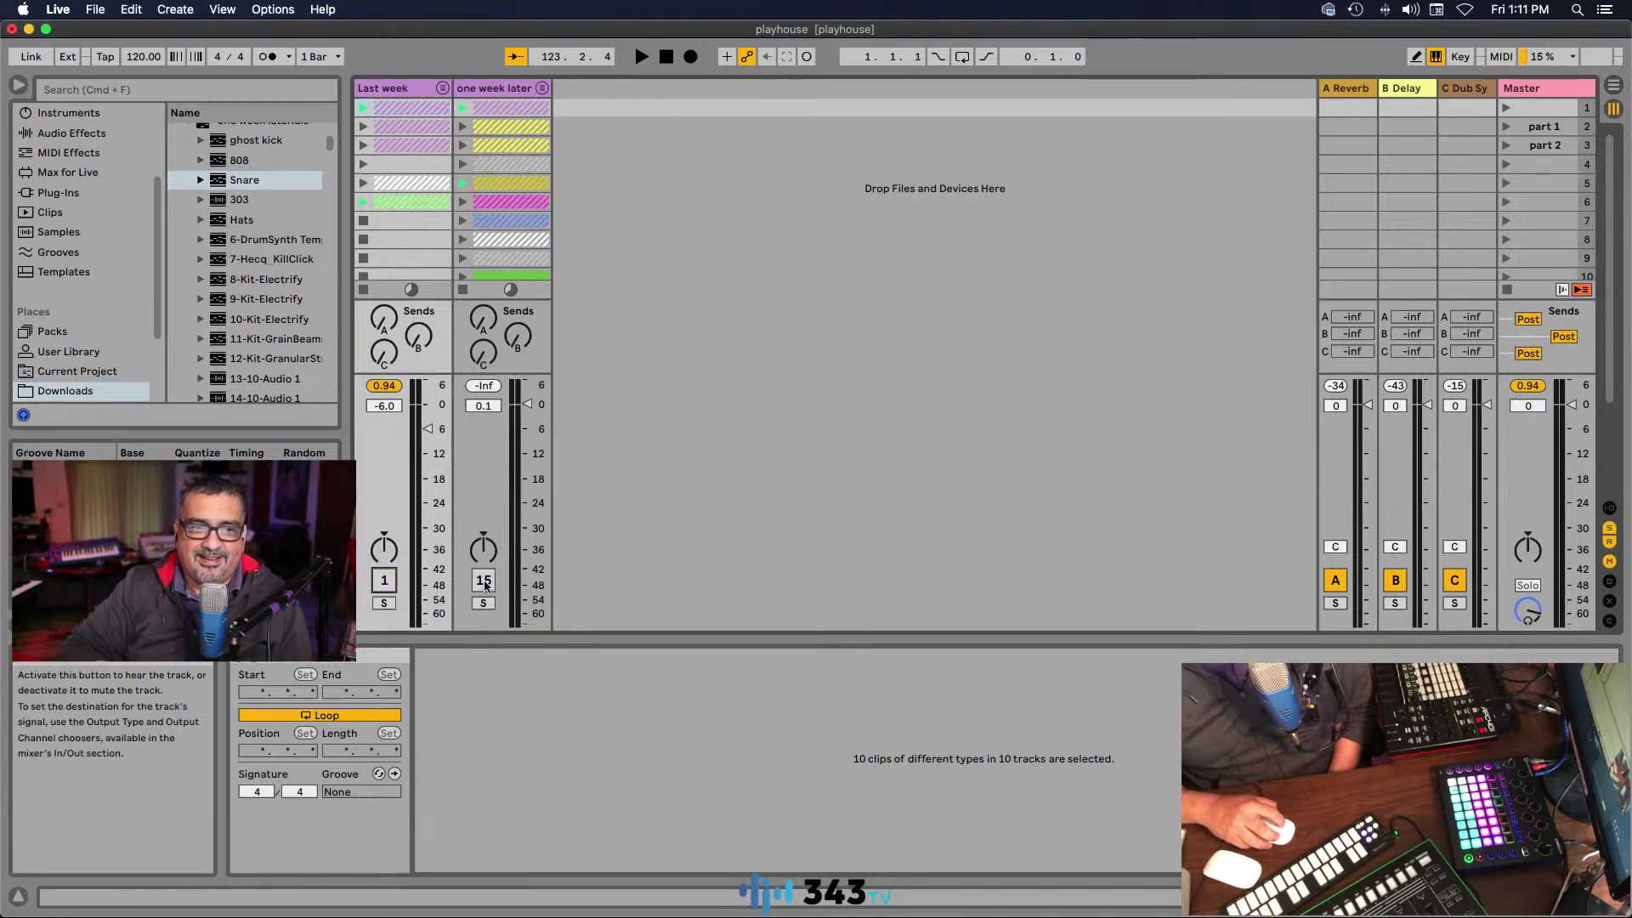
{"action": "left_click", "coordinate": [542, 87]}
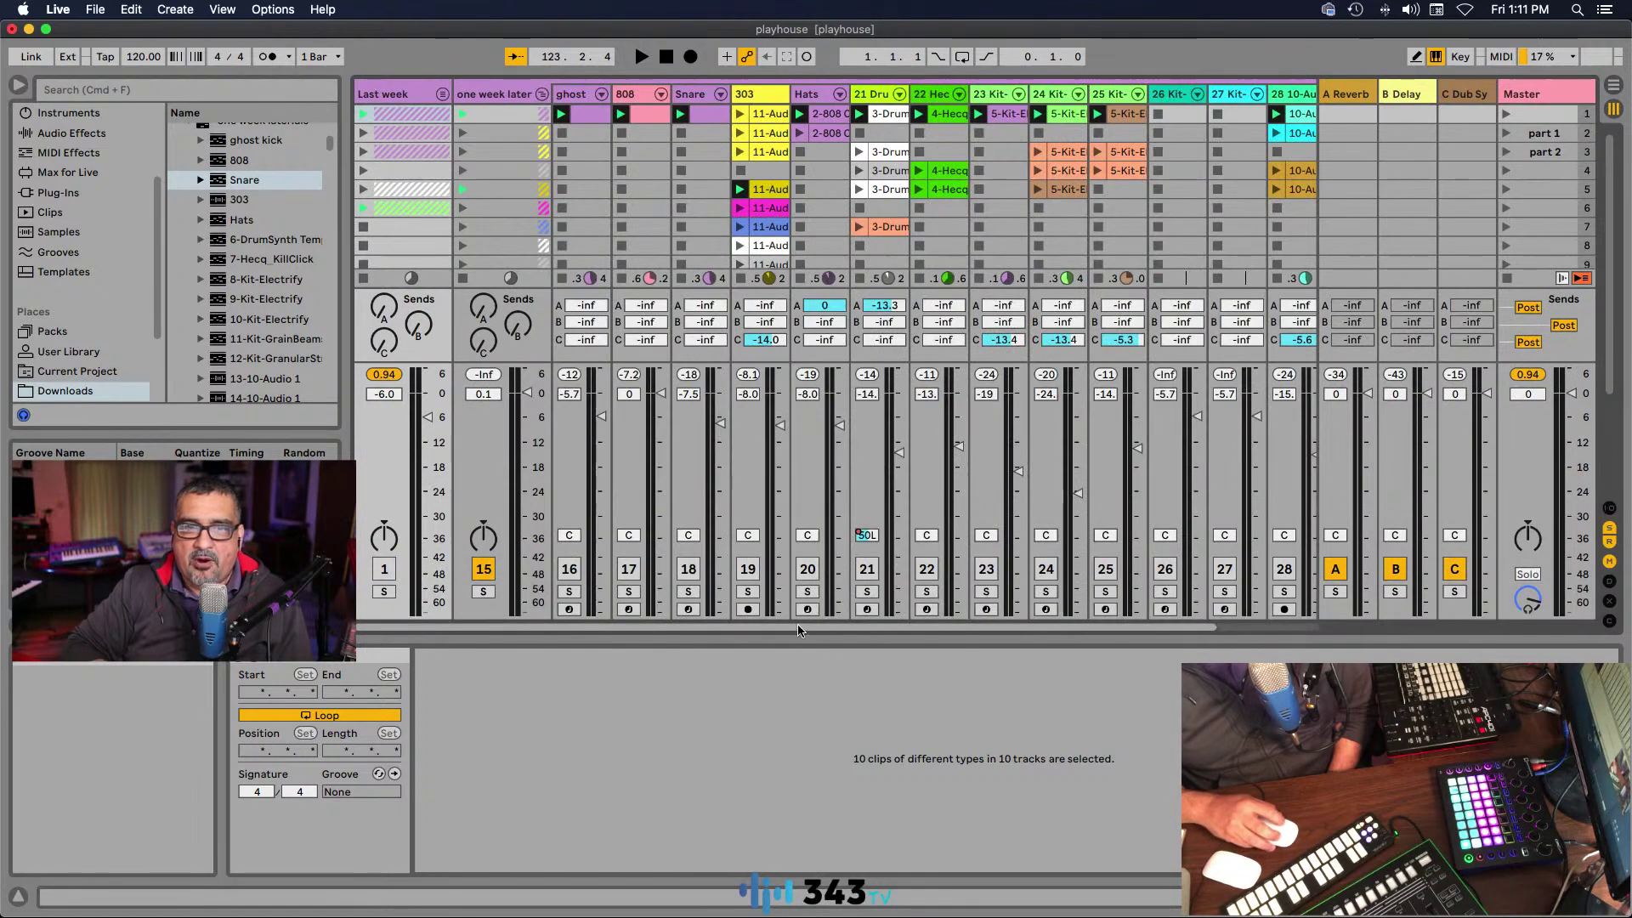
Step: Launch the first clip of the 808 track, activate the track, and show its device chain
{"action": "left_click", "coordinate": [621, 113]}
{"action": "left_click", "coordinate": [627, 571]}
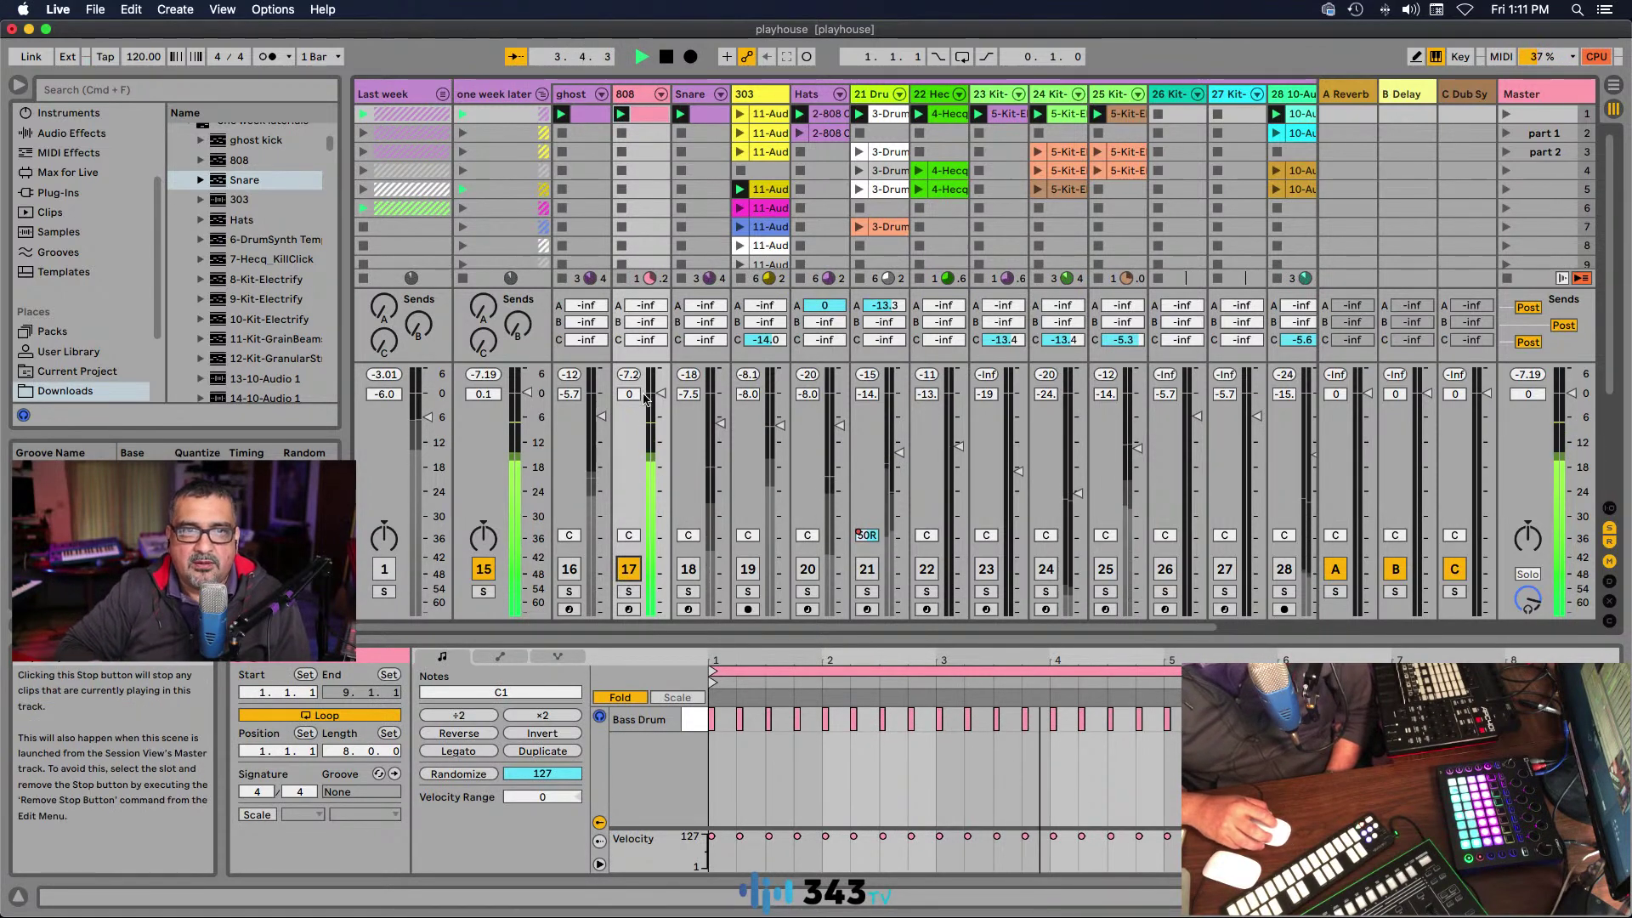
{"action": "left_click", "coordinate": [638, 95]}
{"action": "left_click", "coordinate": [638, 94]}
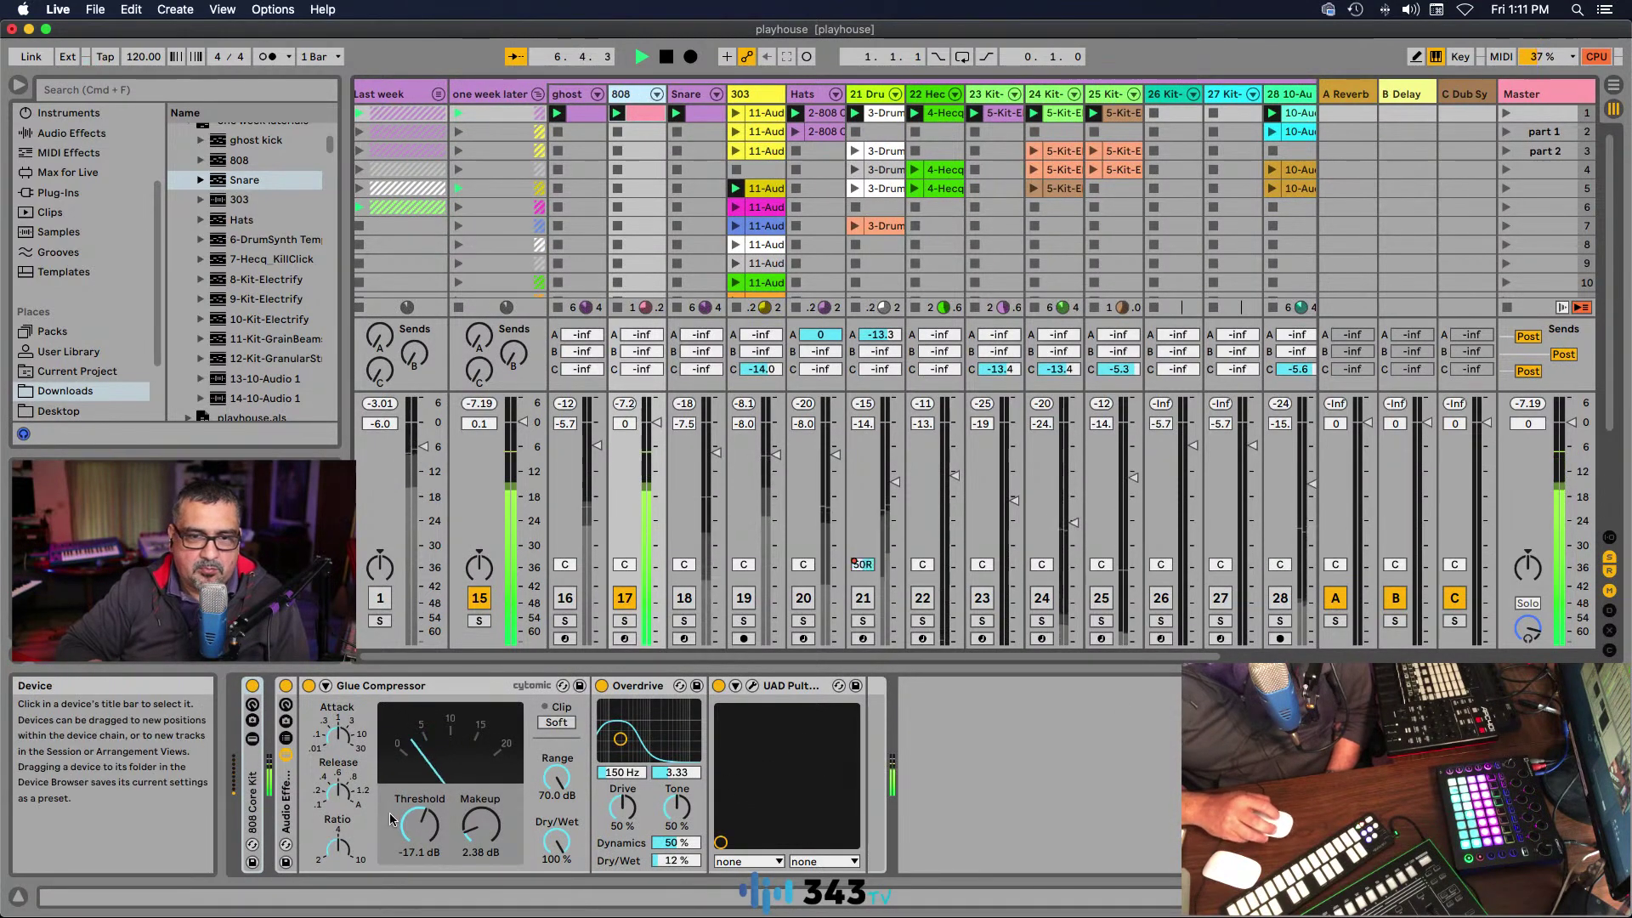
Step: Bypass and re-enable the 808 track's Audio Effect Rack twice to compare the kick with and without effects
{"action": "left_click", "coordinate": [285, 686]}
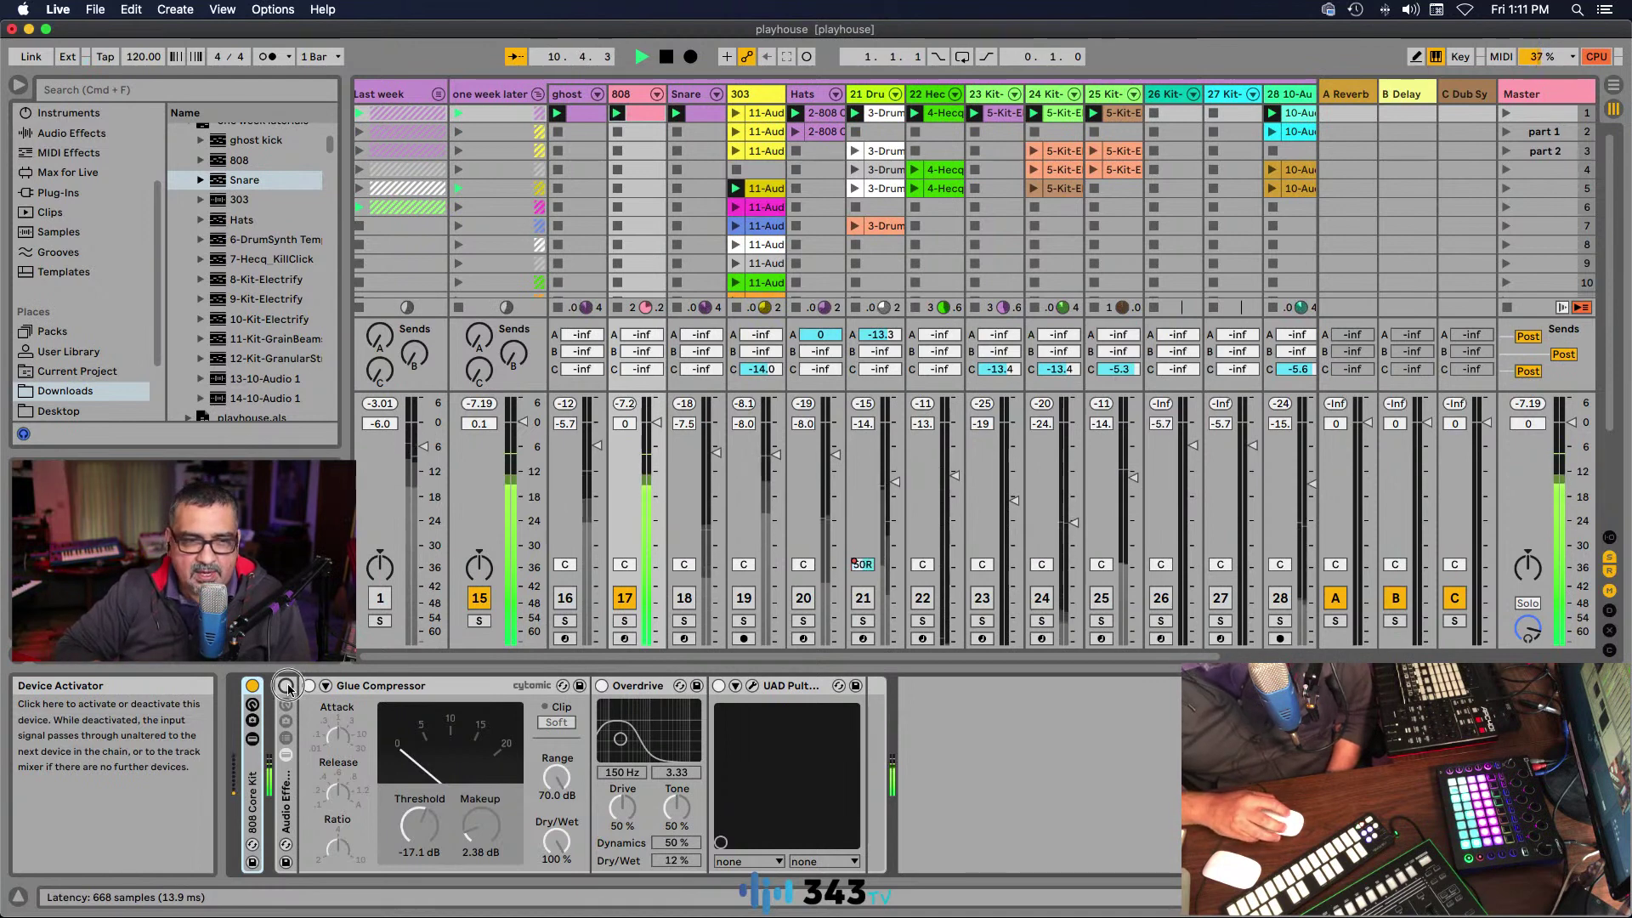
{"action": "left_click", "coordinate": [286, 686]}
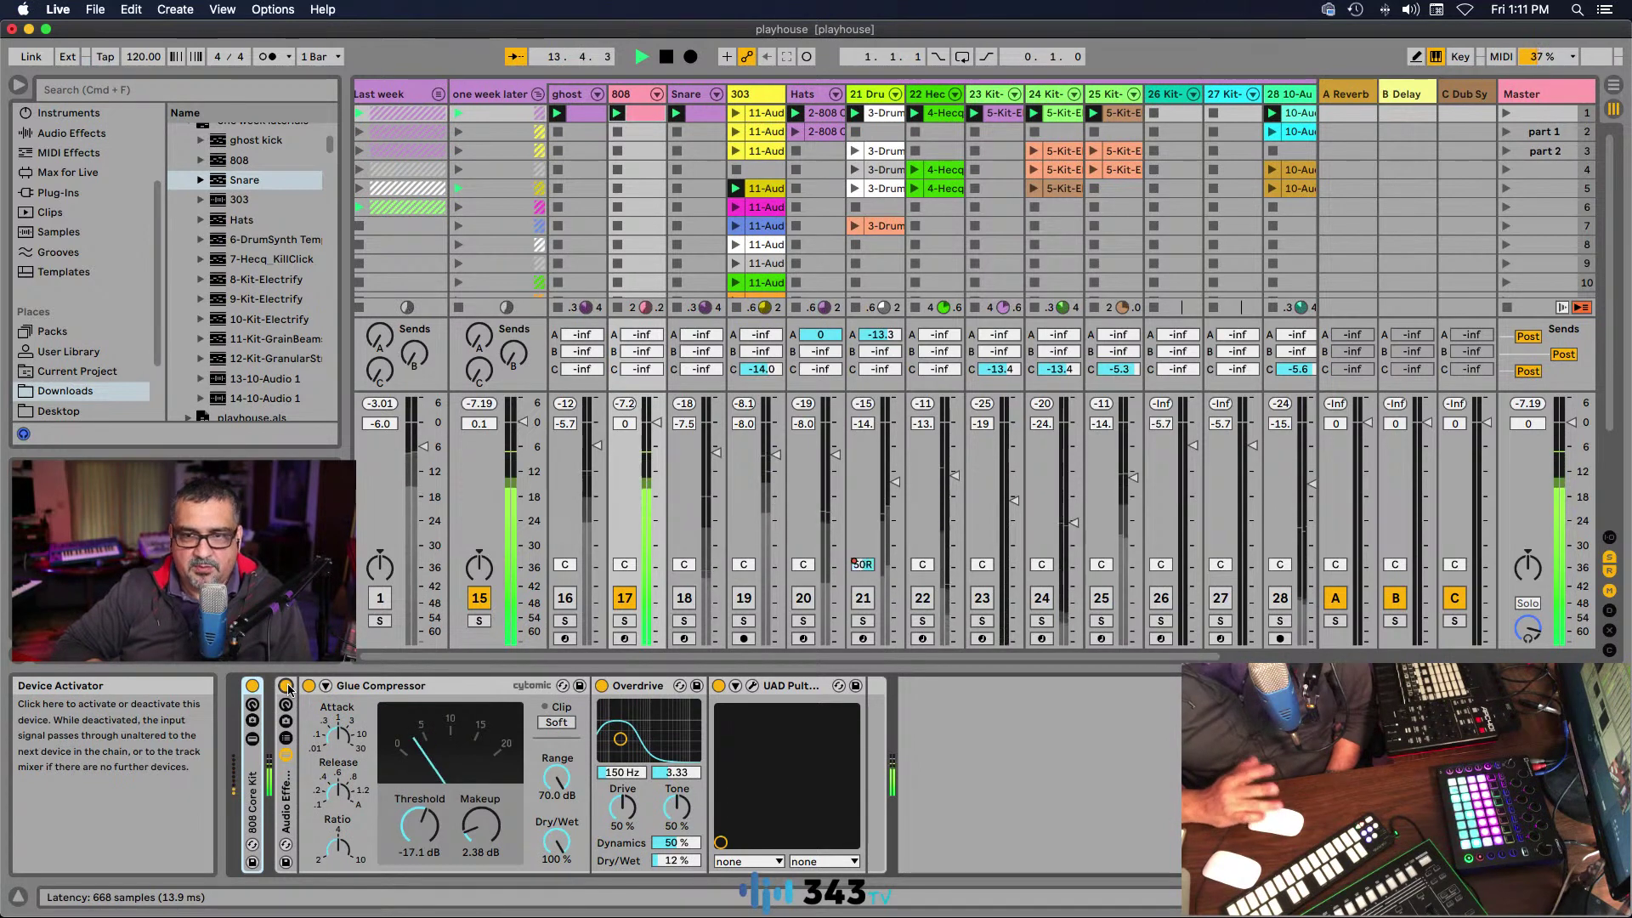
{"action": "left_click", "coordinate": [287, 686]}
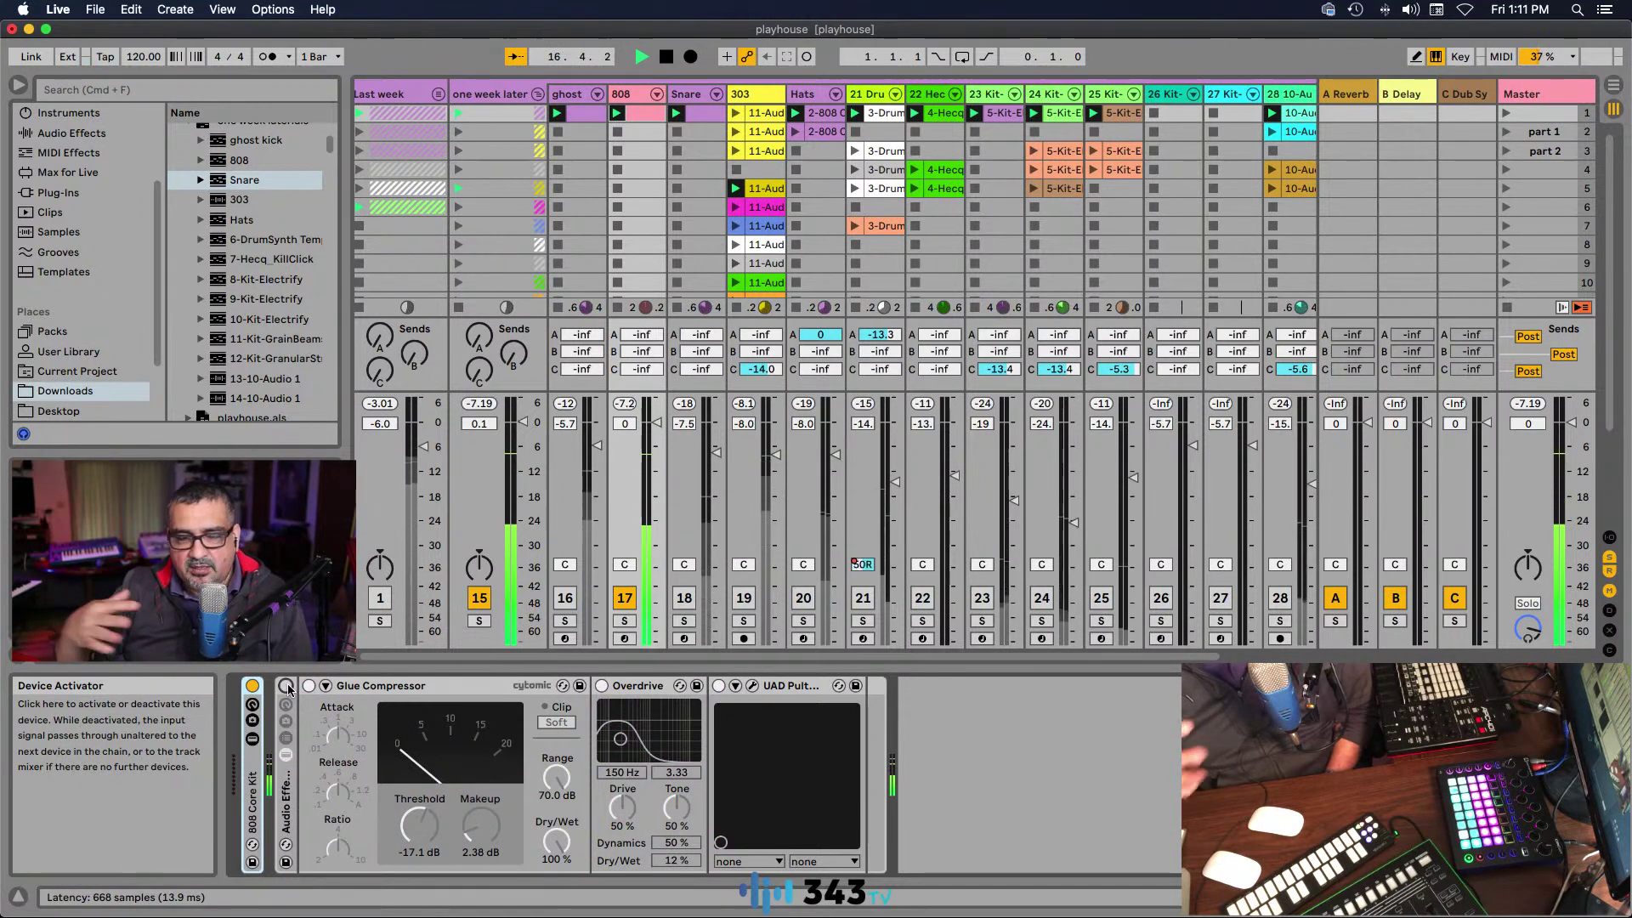
{"action": "left_click", "coordinate": [287, 685]}
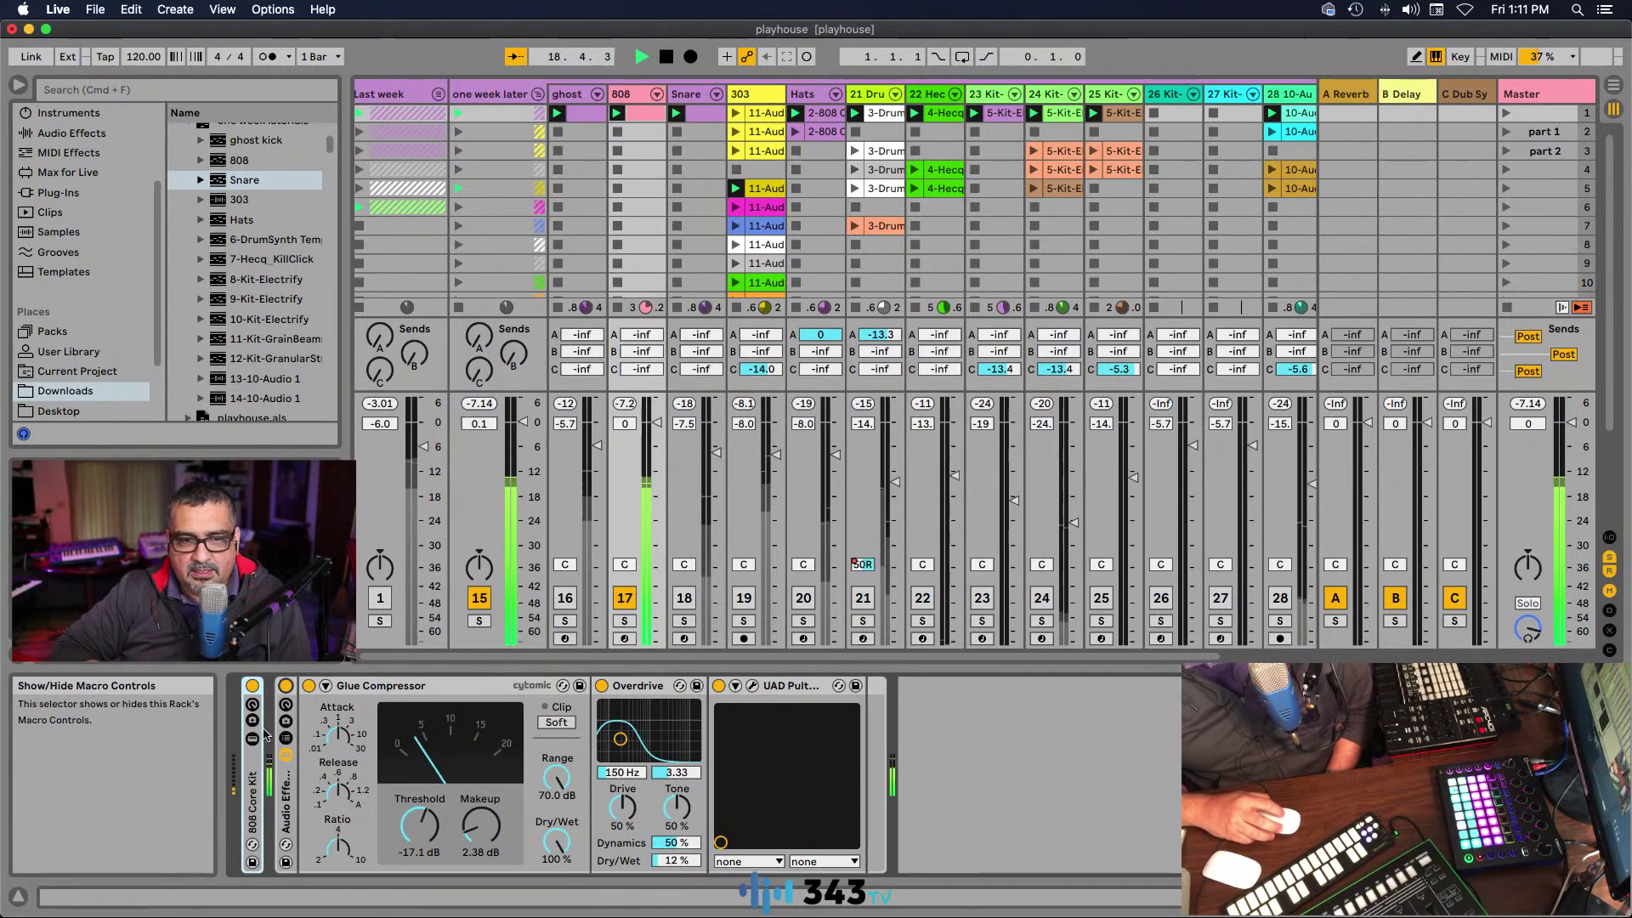
Step: Turn off the UAD Pultec and Overdrive devices in the 808 track's effect rack, and stop playback
{"action": "left_click", "coordinate": [718, 686]}
{"action": "left_click", "coordinate": [602, 686]}
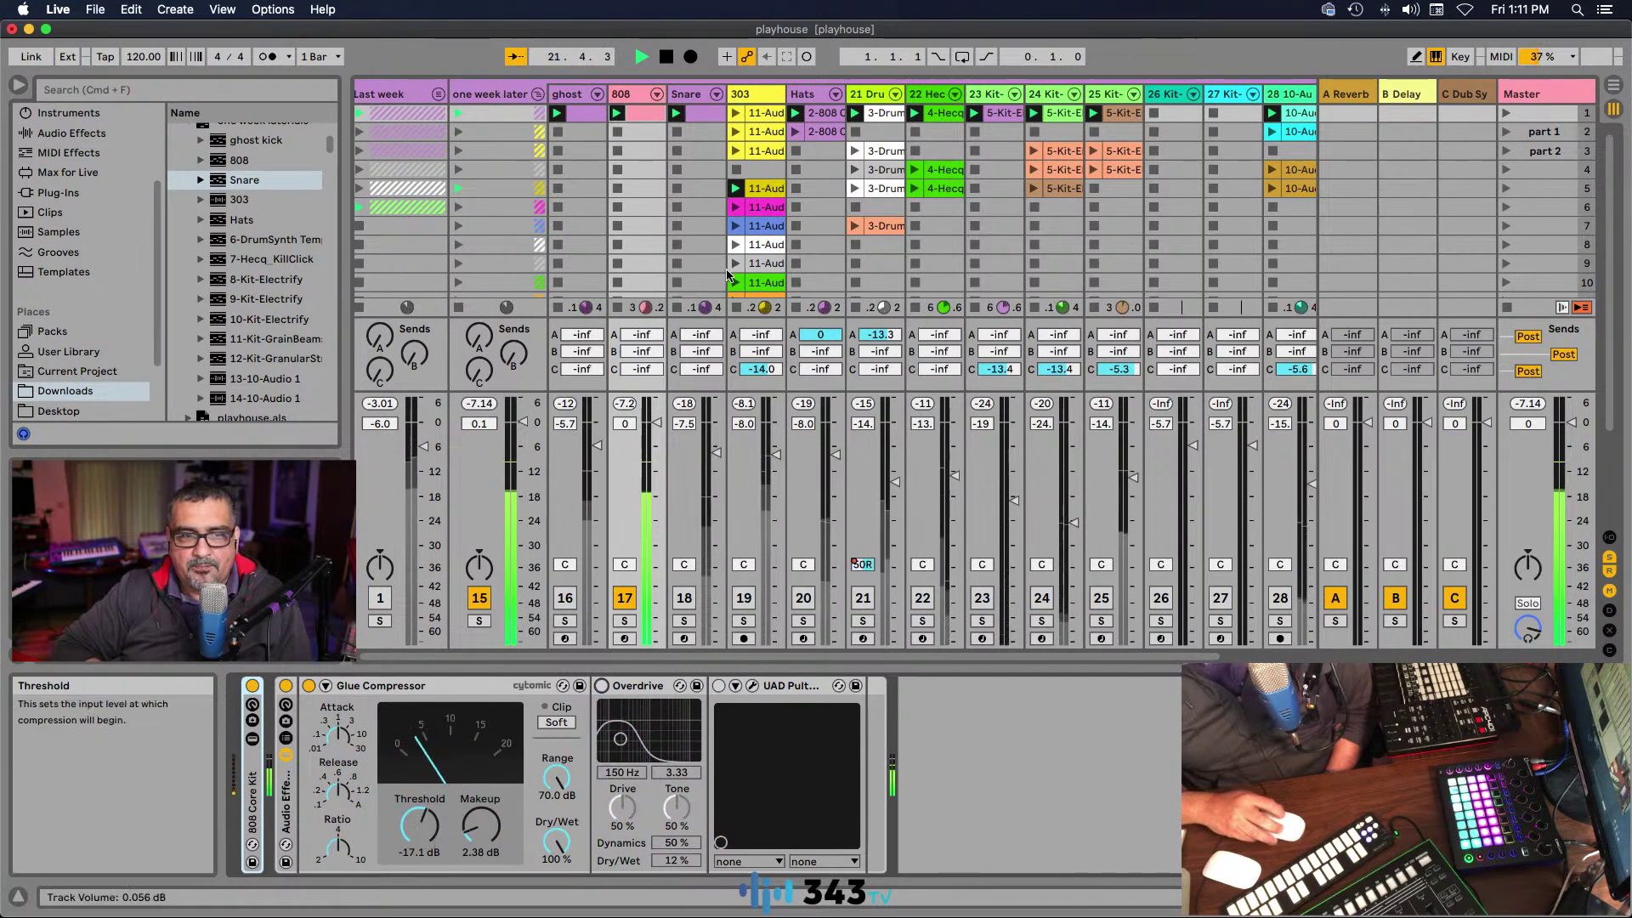
{"action": "key", "text": "space"}
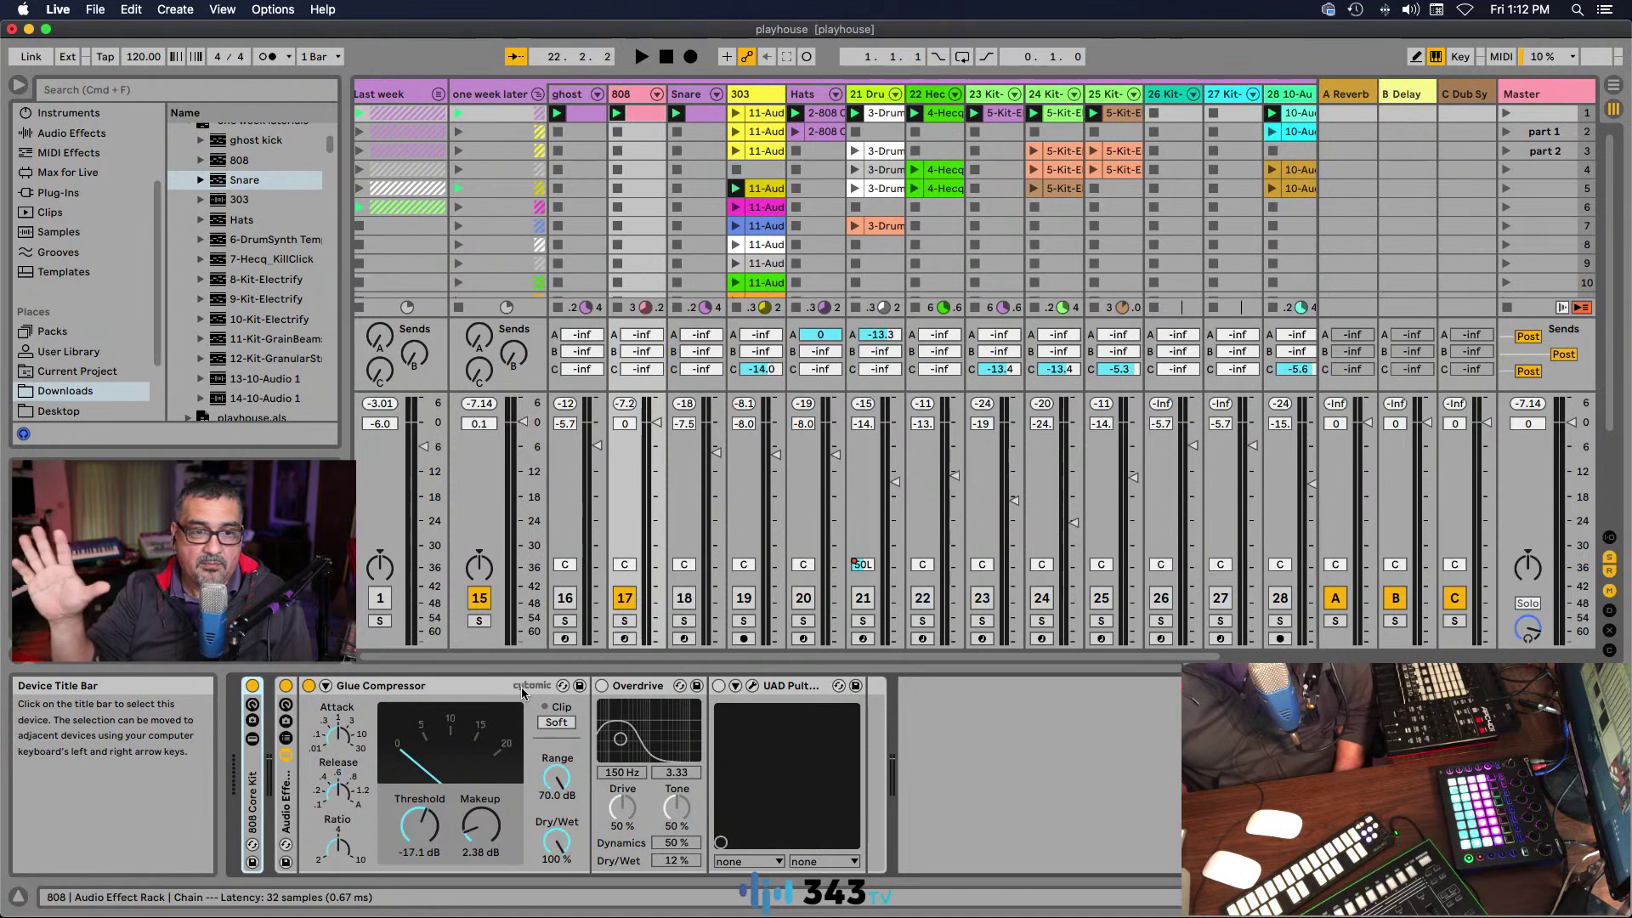
Step: Check the Glue Compressor's Oversampling option and view the UAD Pultec EQP-1A plug-in window, closing it again
{"action": "right_click", "coordinate": [436, 688]}
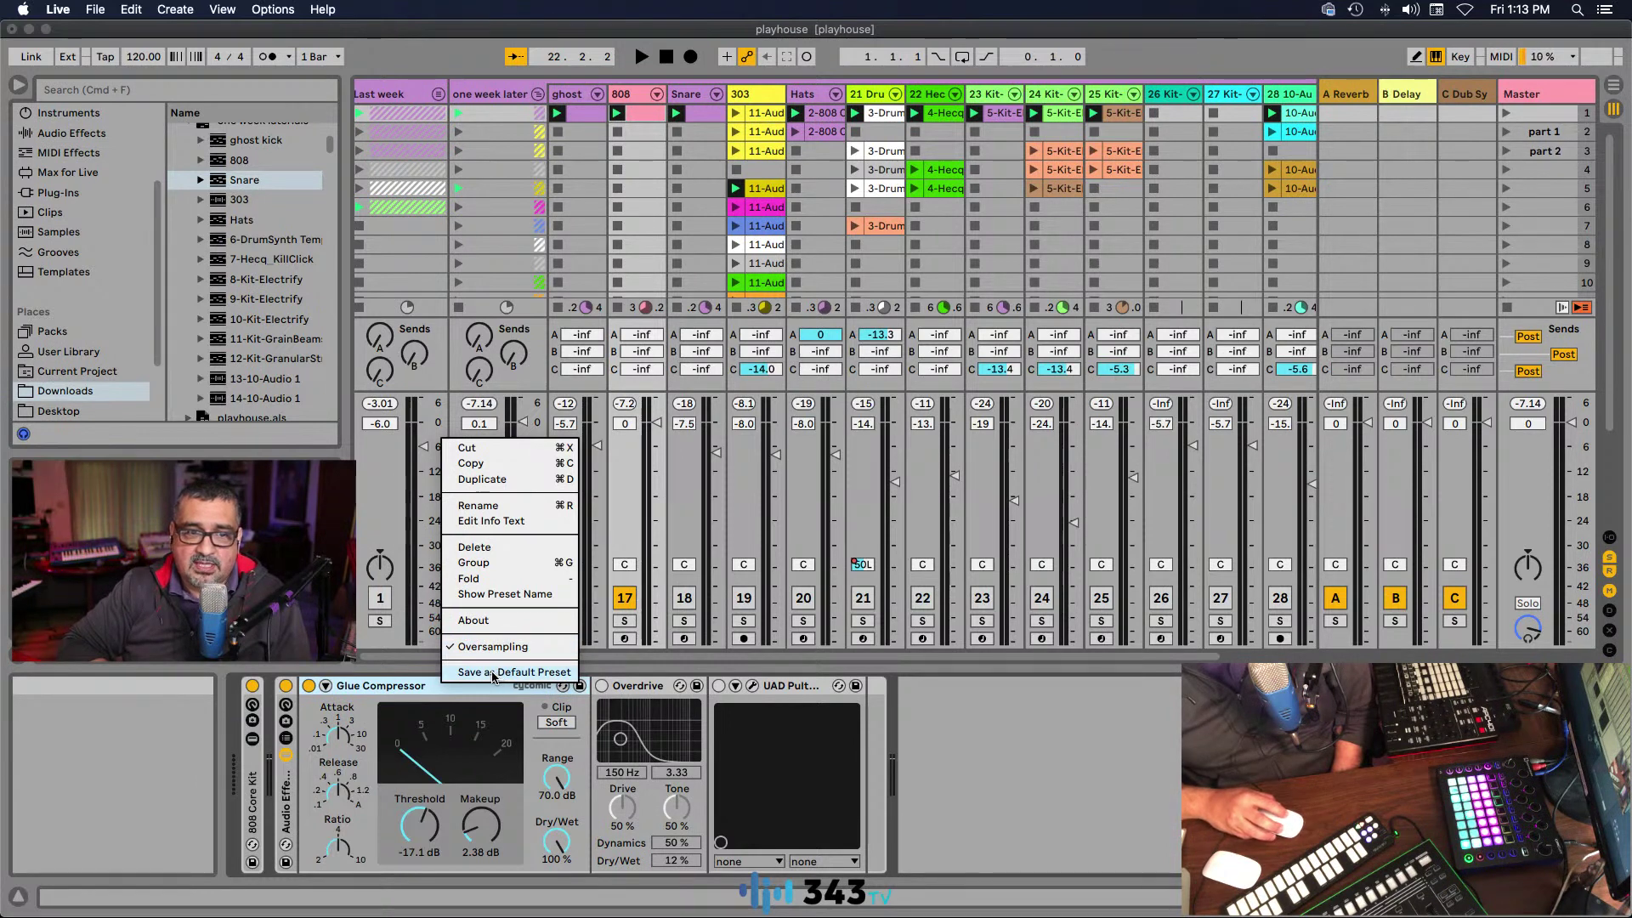
{"action": "left_click", "coordinate": [422, 694]}
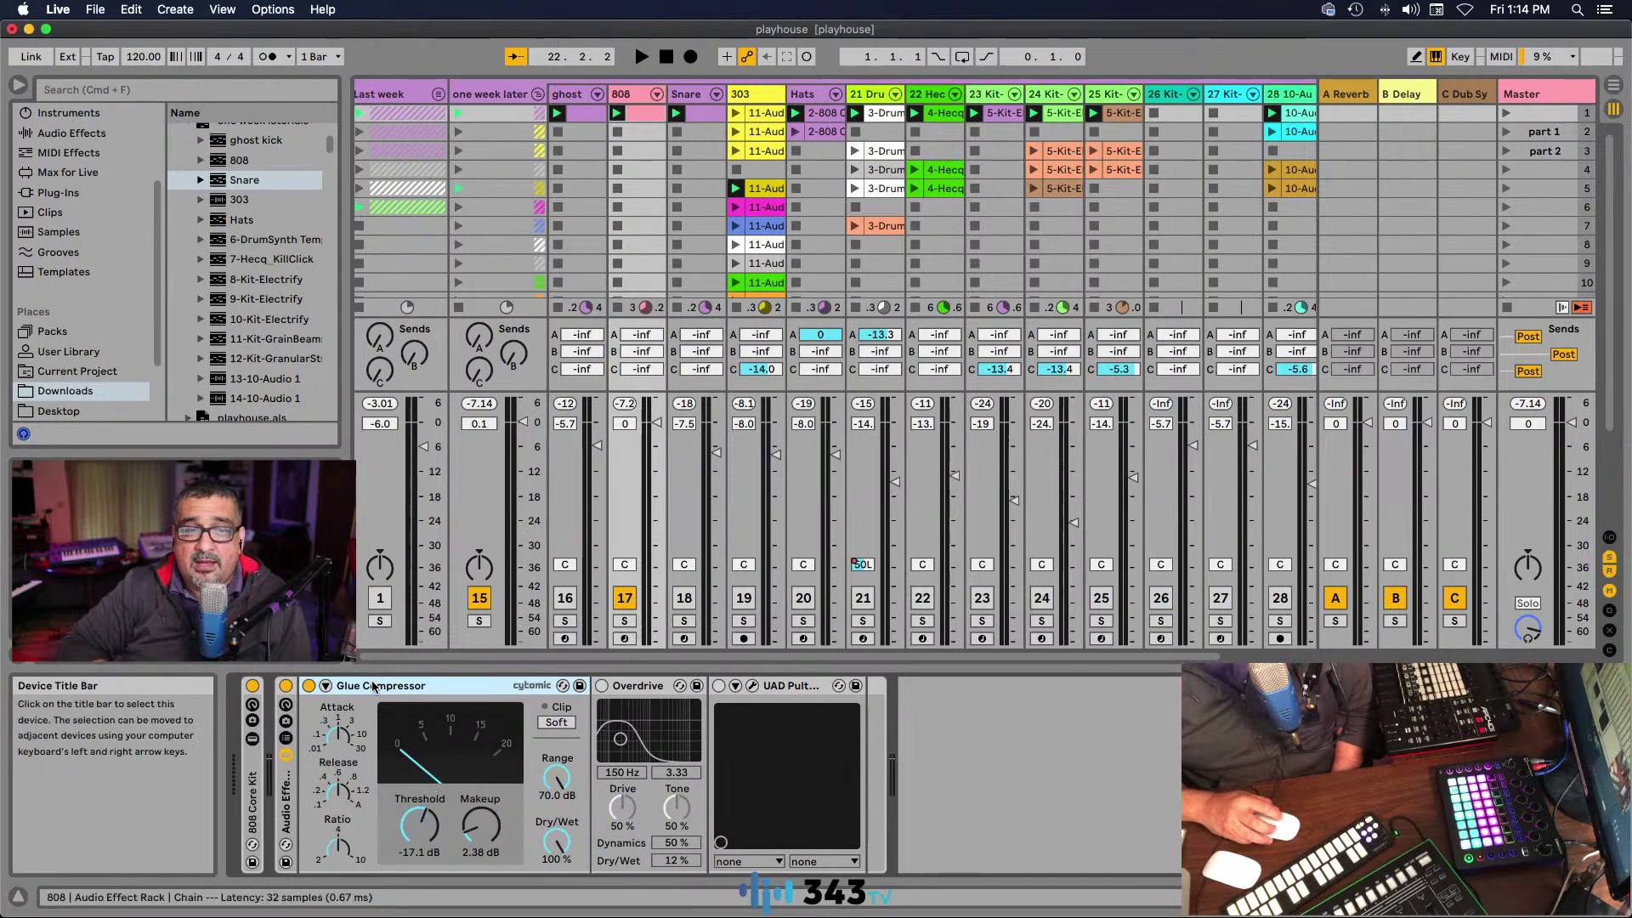
{"action": "left_click", "coordinate": [753, 686]}
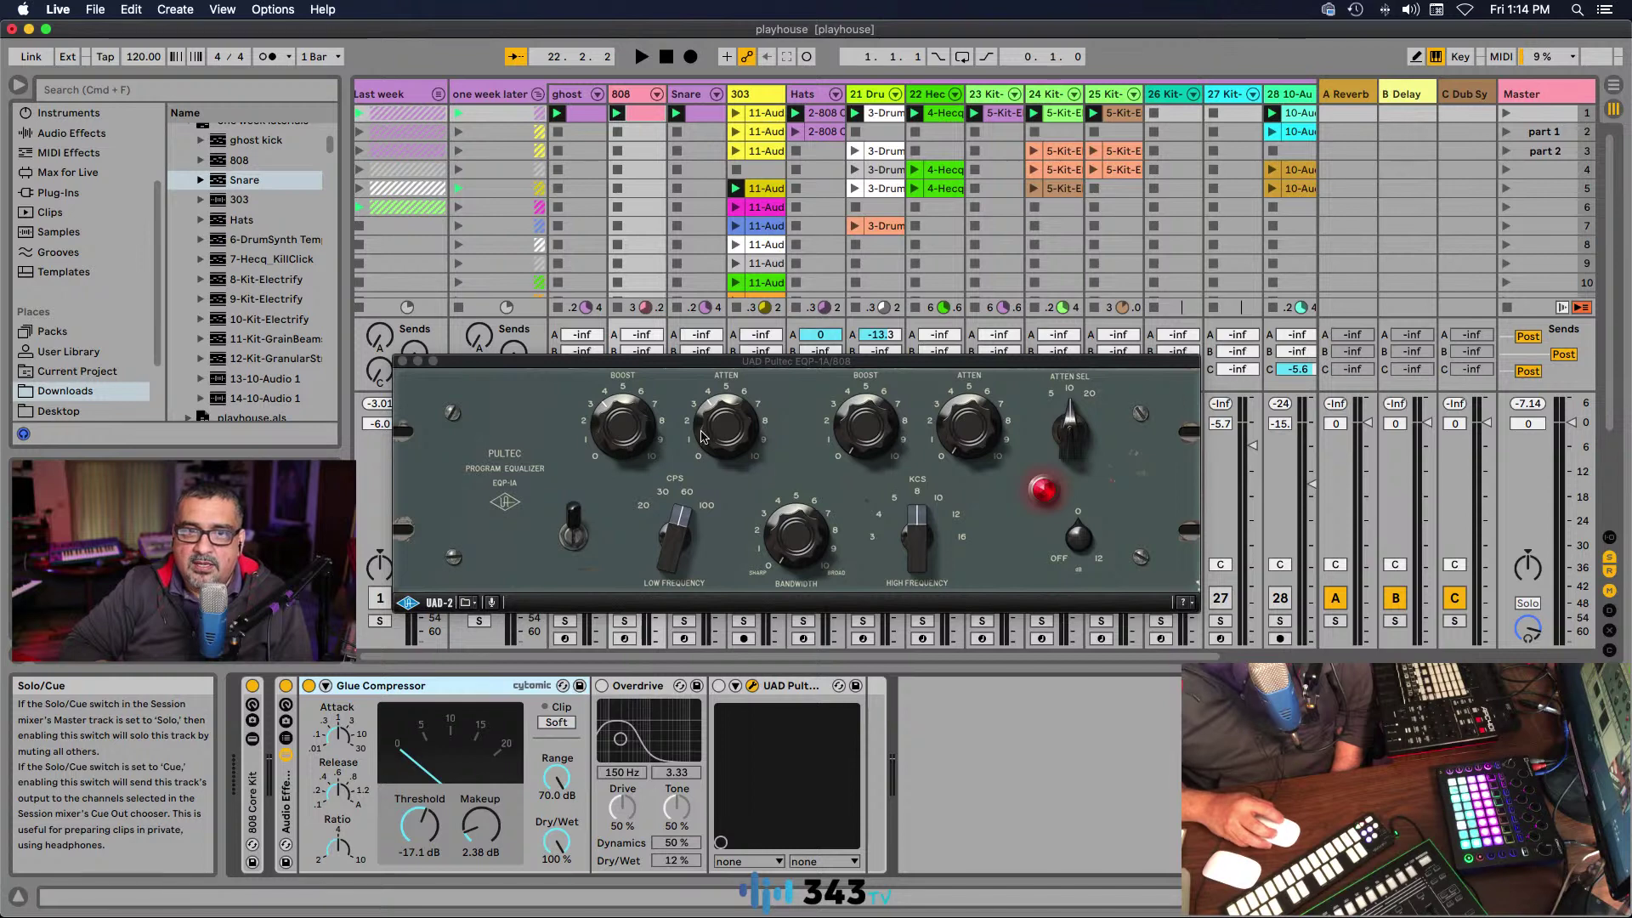
{"action": "left_click", "coordinate": [403, 362]}
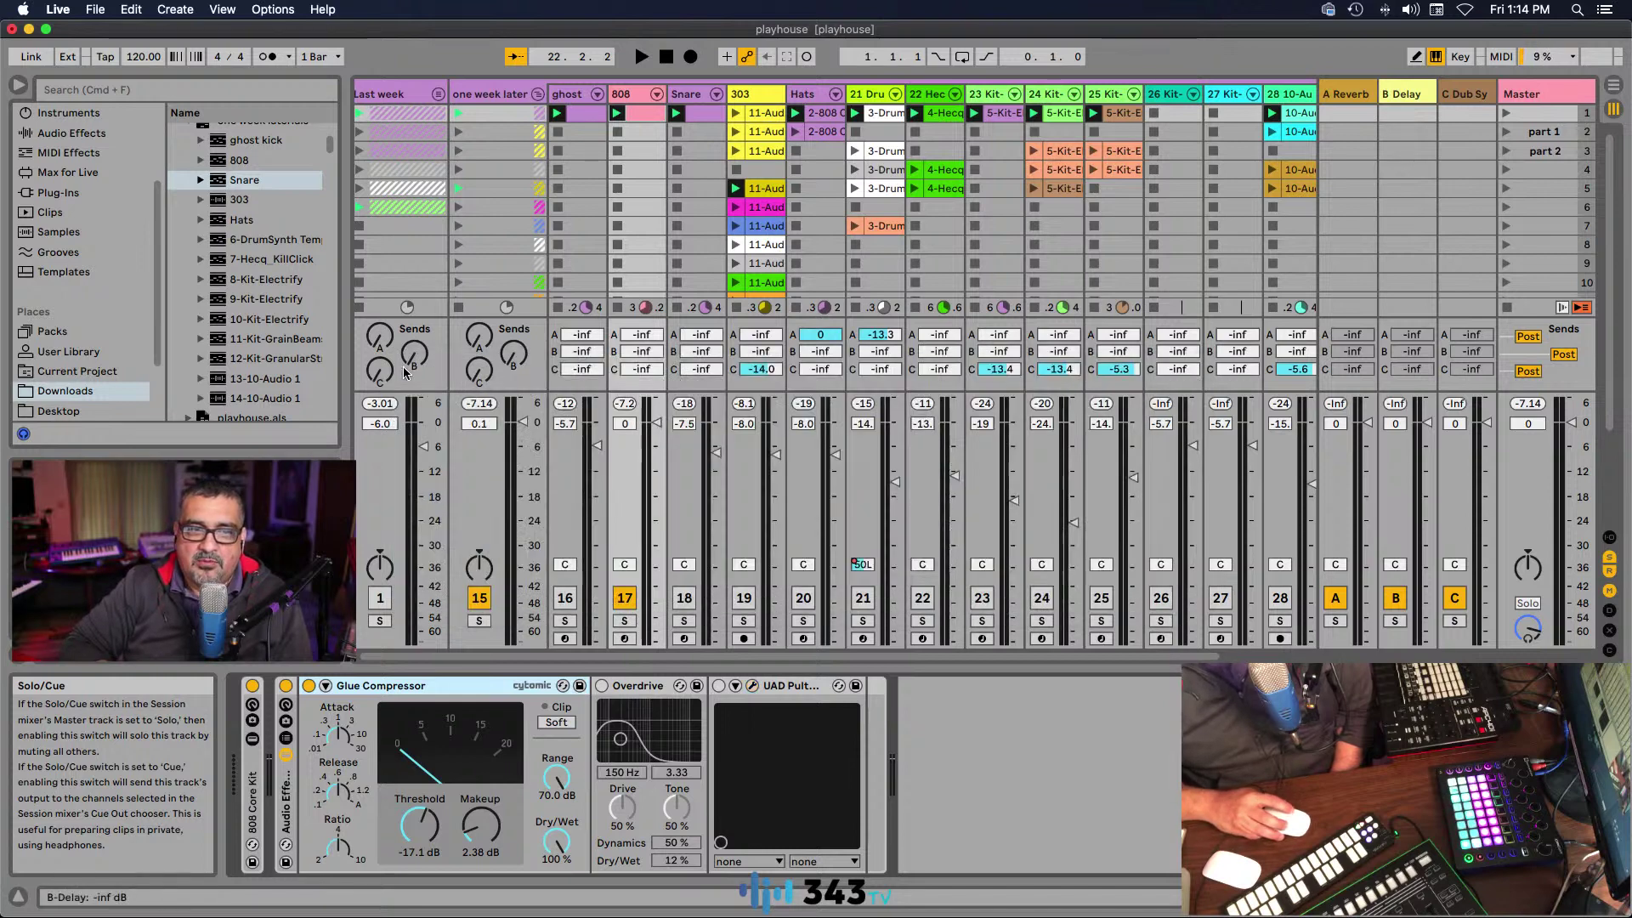
Step: Start playback, set the Glue Compressor's threshold to -21.6 dB, and turn Overdrive back on
{"action": "left_click", "coordinate": [641, 56]}
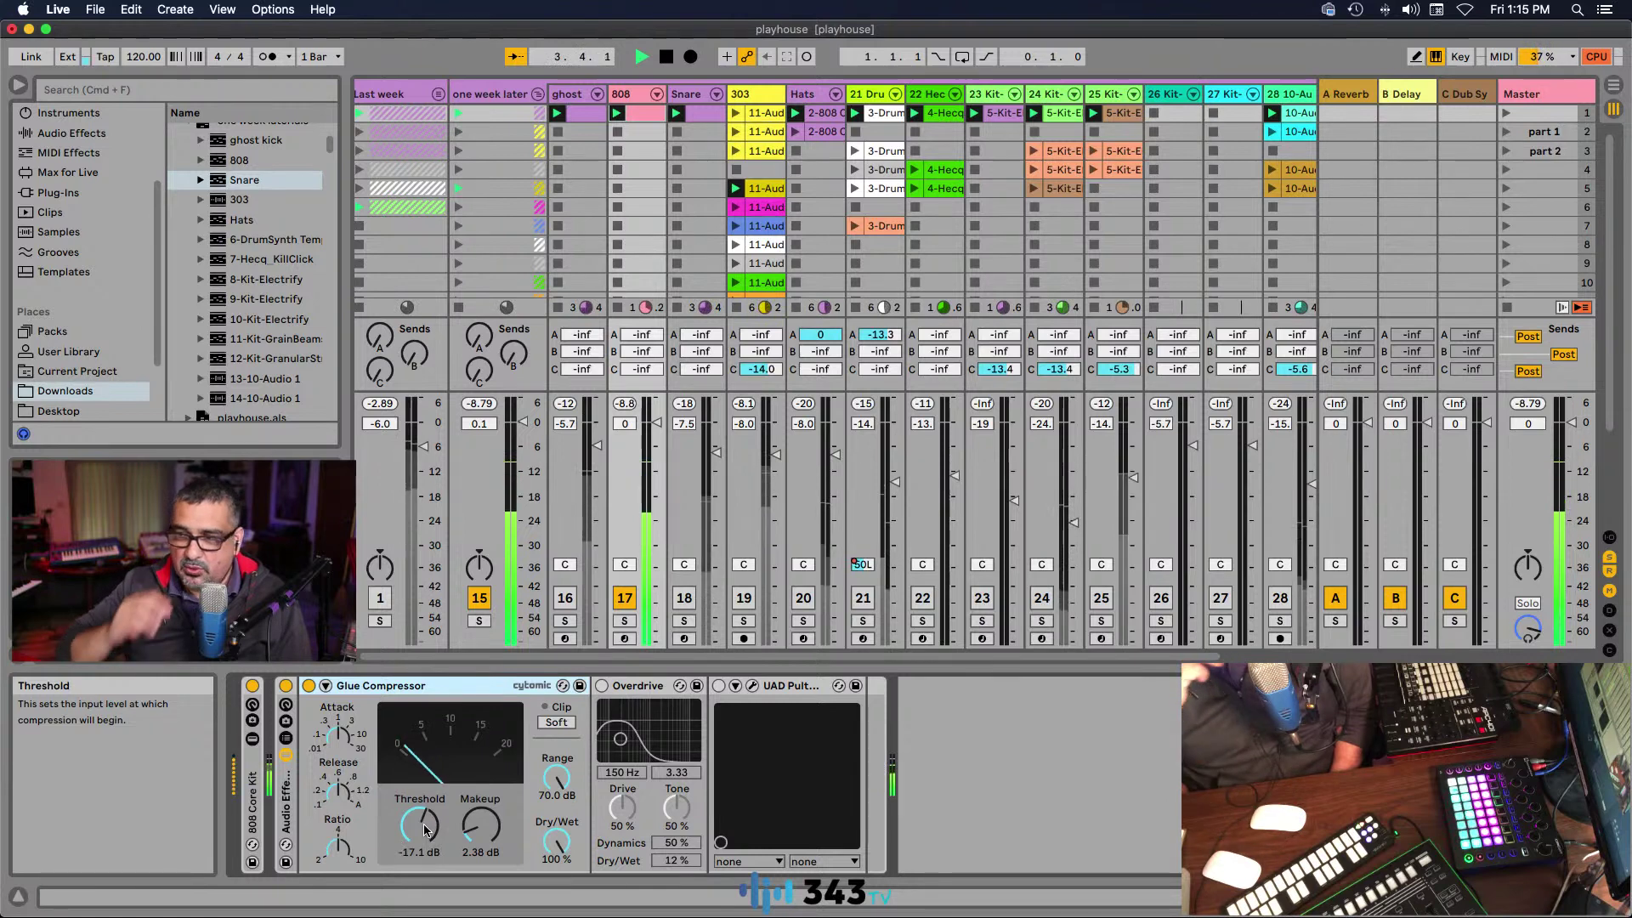
{"action": "left_click_drag", "start_coordinate": [424, 830], "coordinate": [423, 831]}
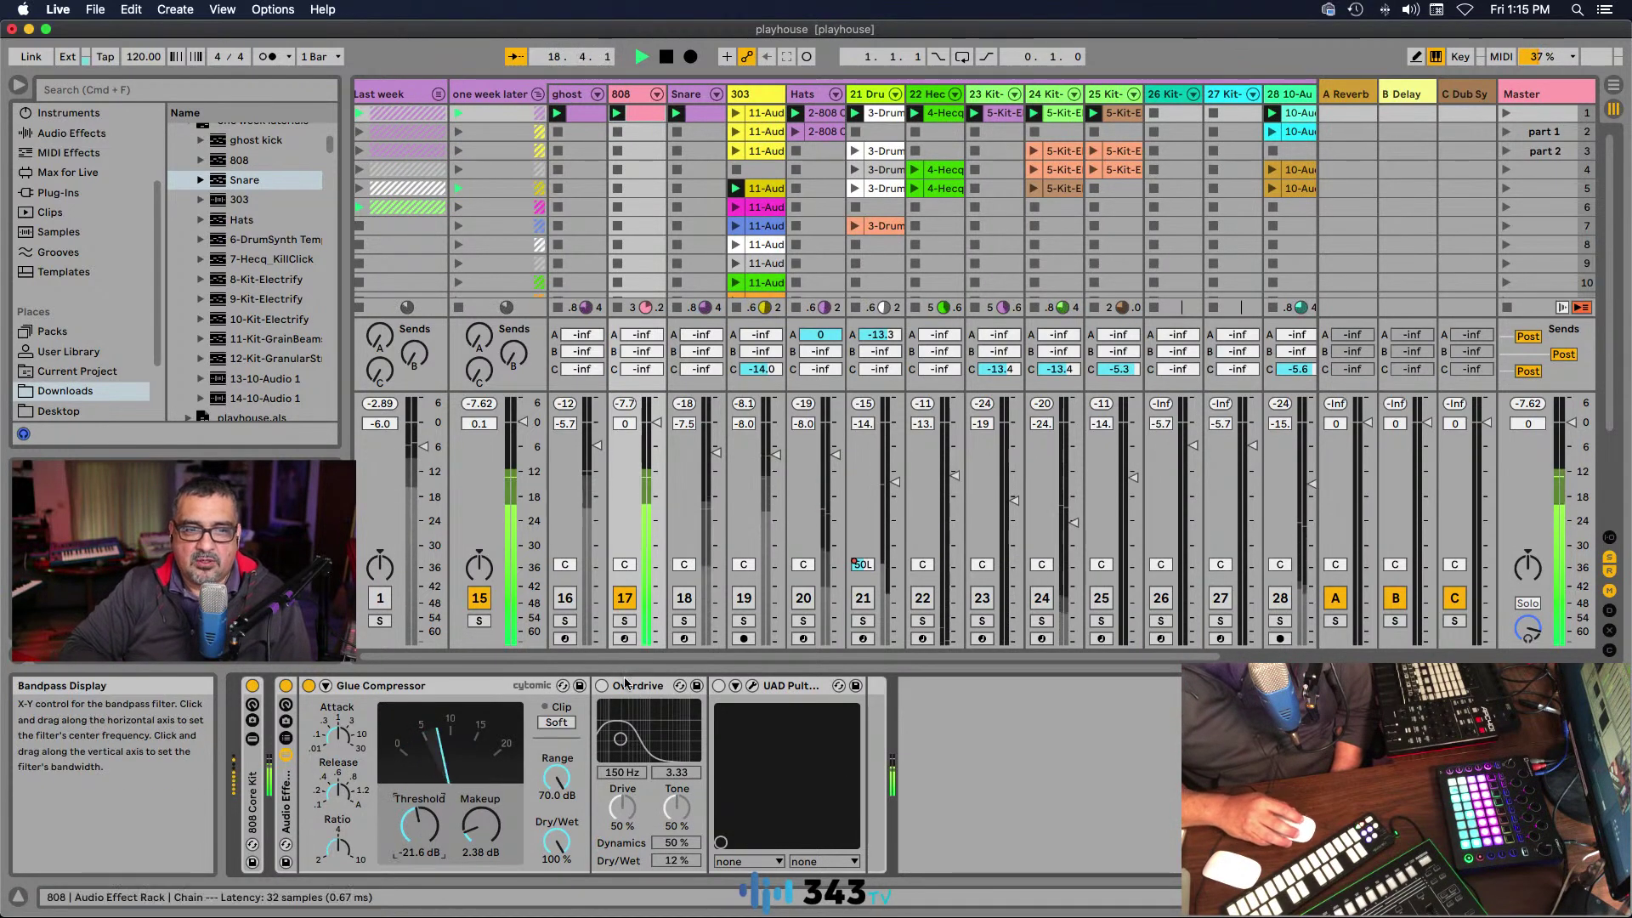
{"action": "left_click", "coordinate": [601, 686]}
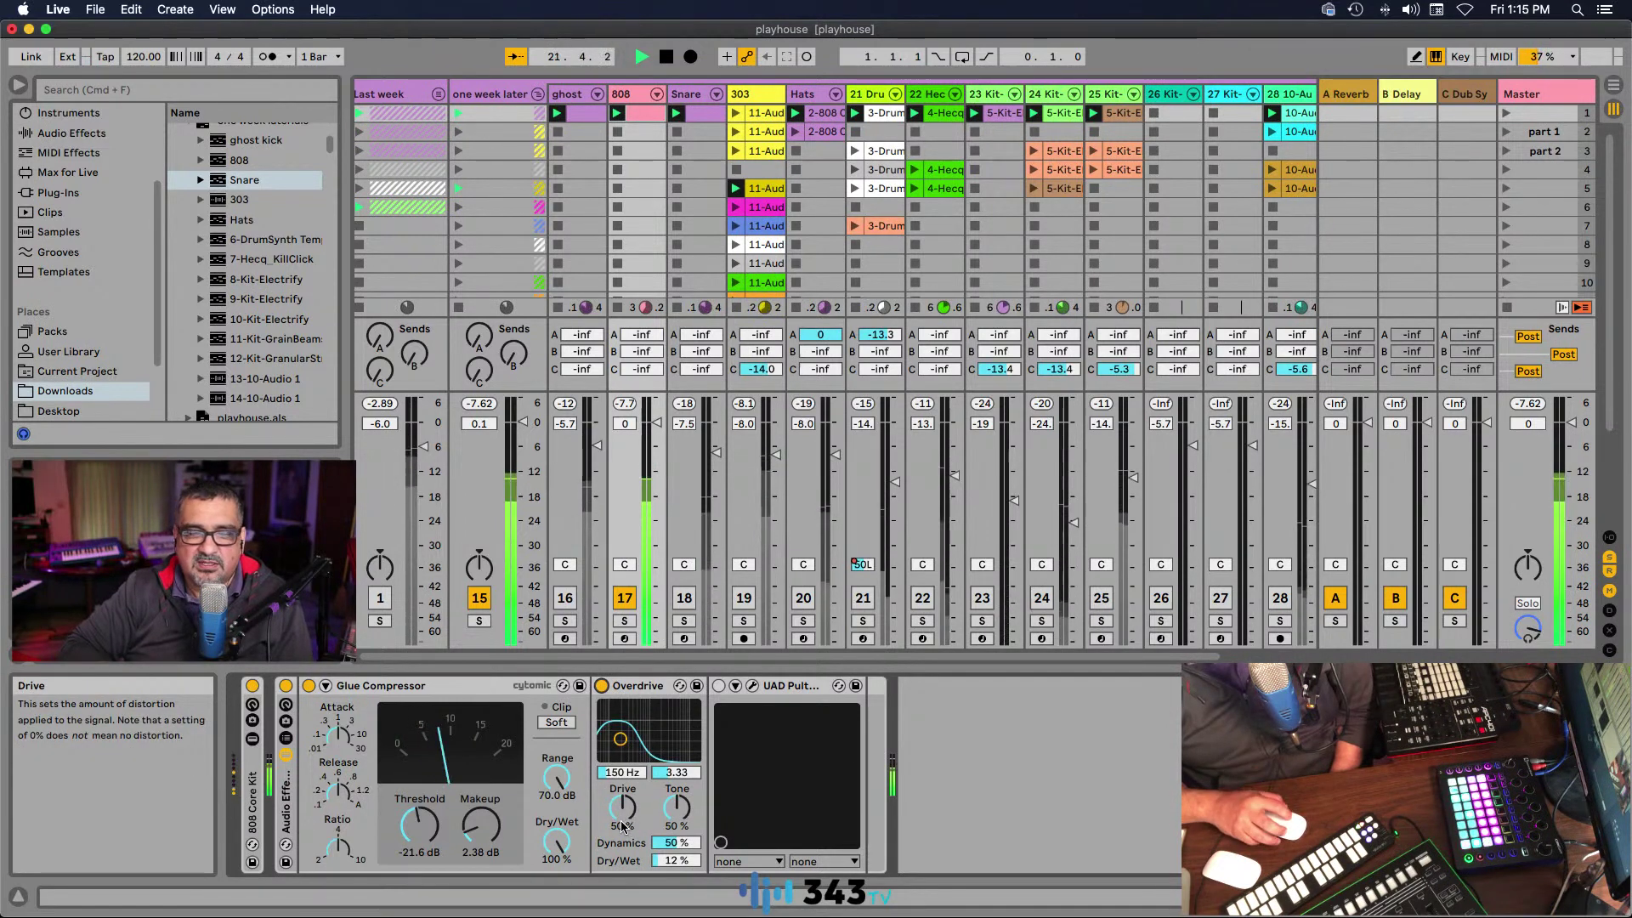
Step: Bypass and re-enable the 808 track's Overdrive device twice to compare the kick with and without distortion
{"action": "left_click", "coordinate": [602, 686]}
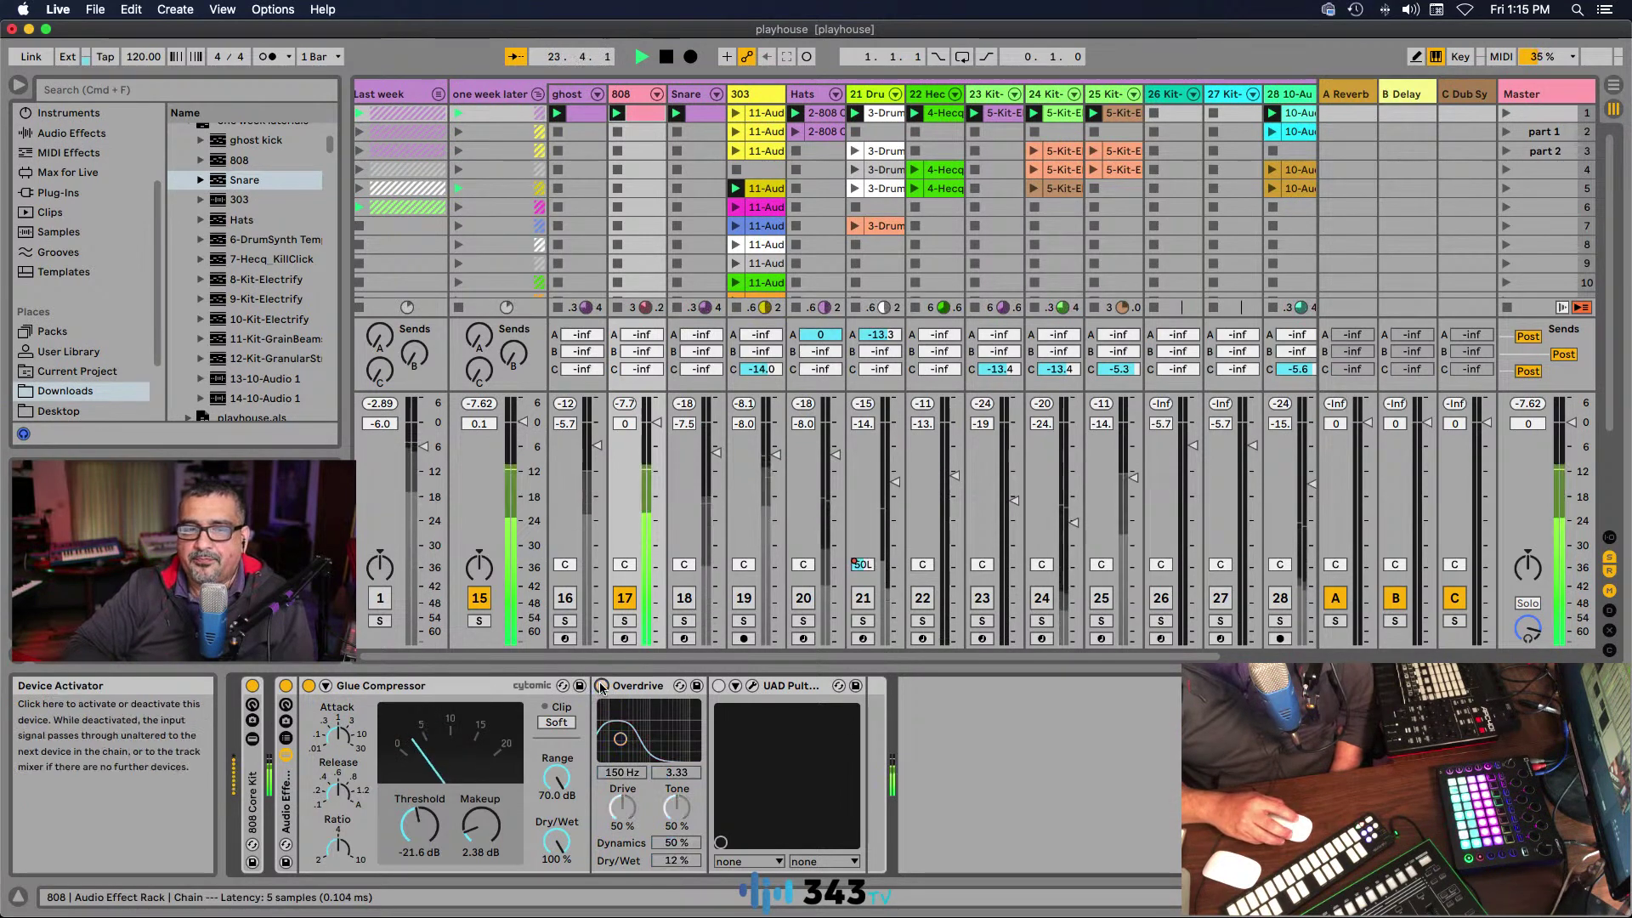
{"action": "left_click", "coordinate": [601, 685]}
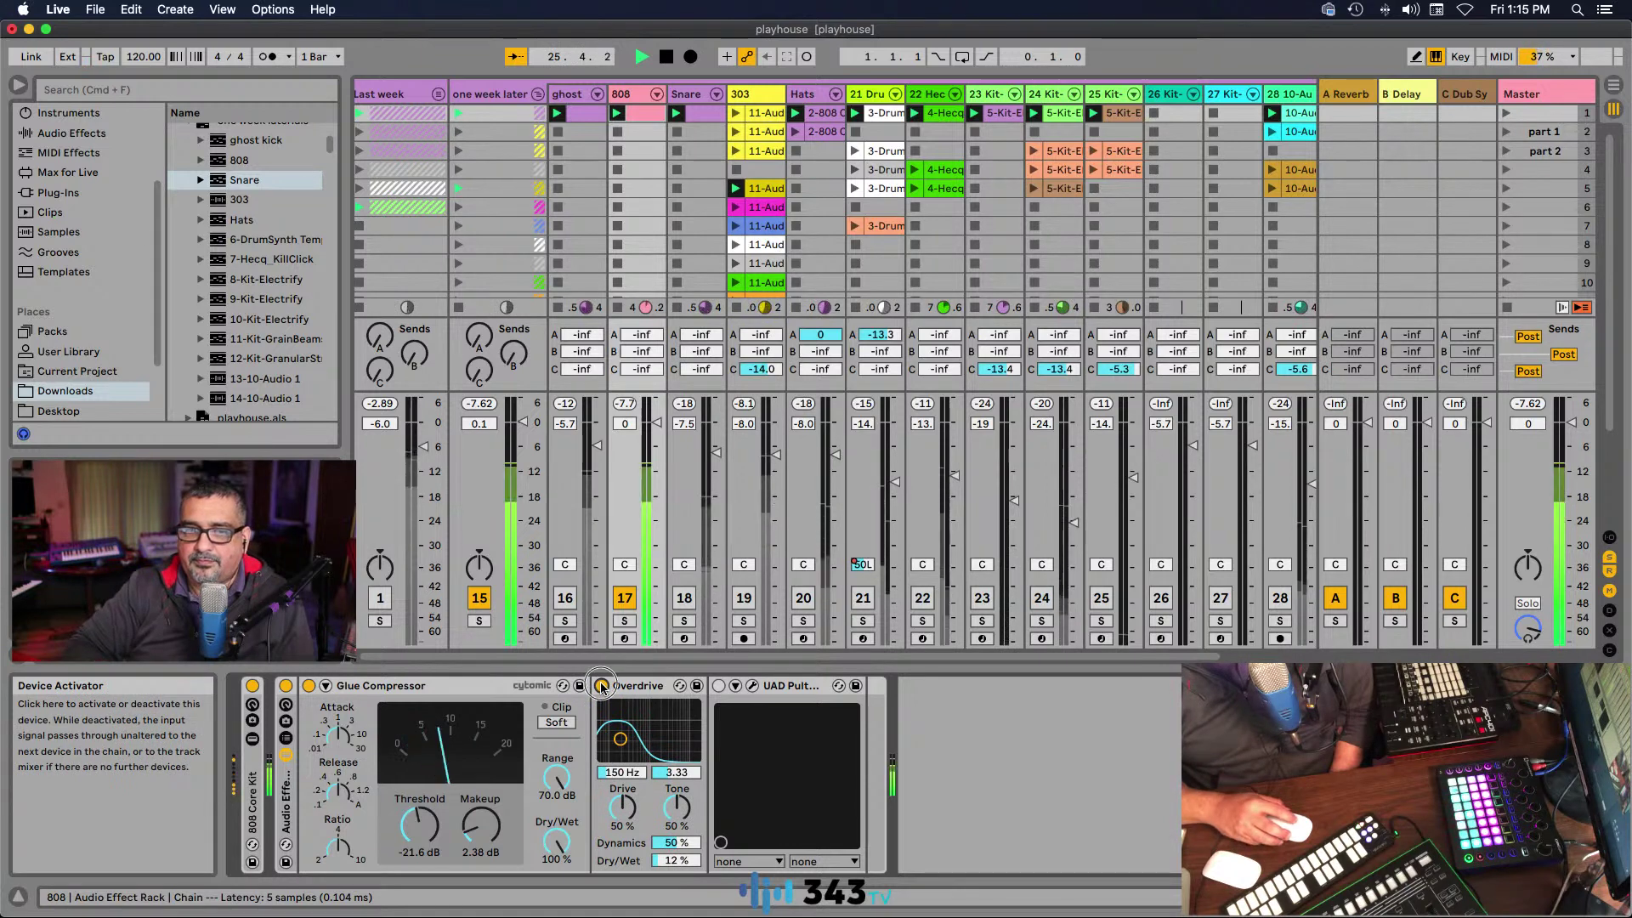
{"action": "left_click", "coordinate": [602, 685]}
{"action": "left_click", "coordinate": [601, 685]}
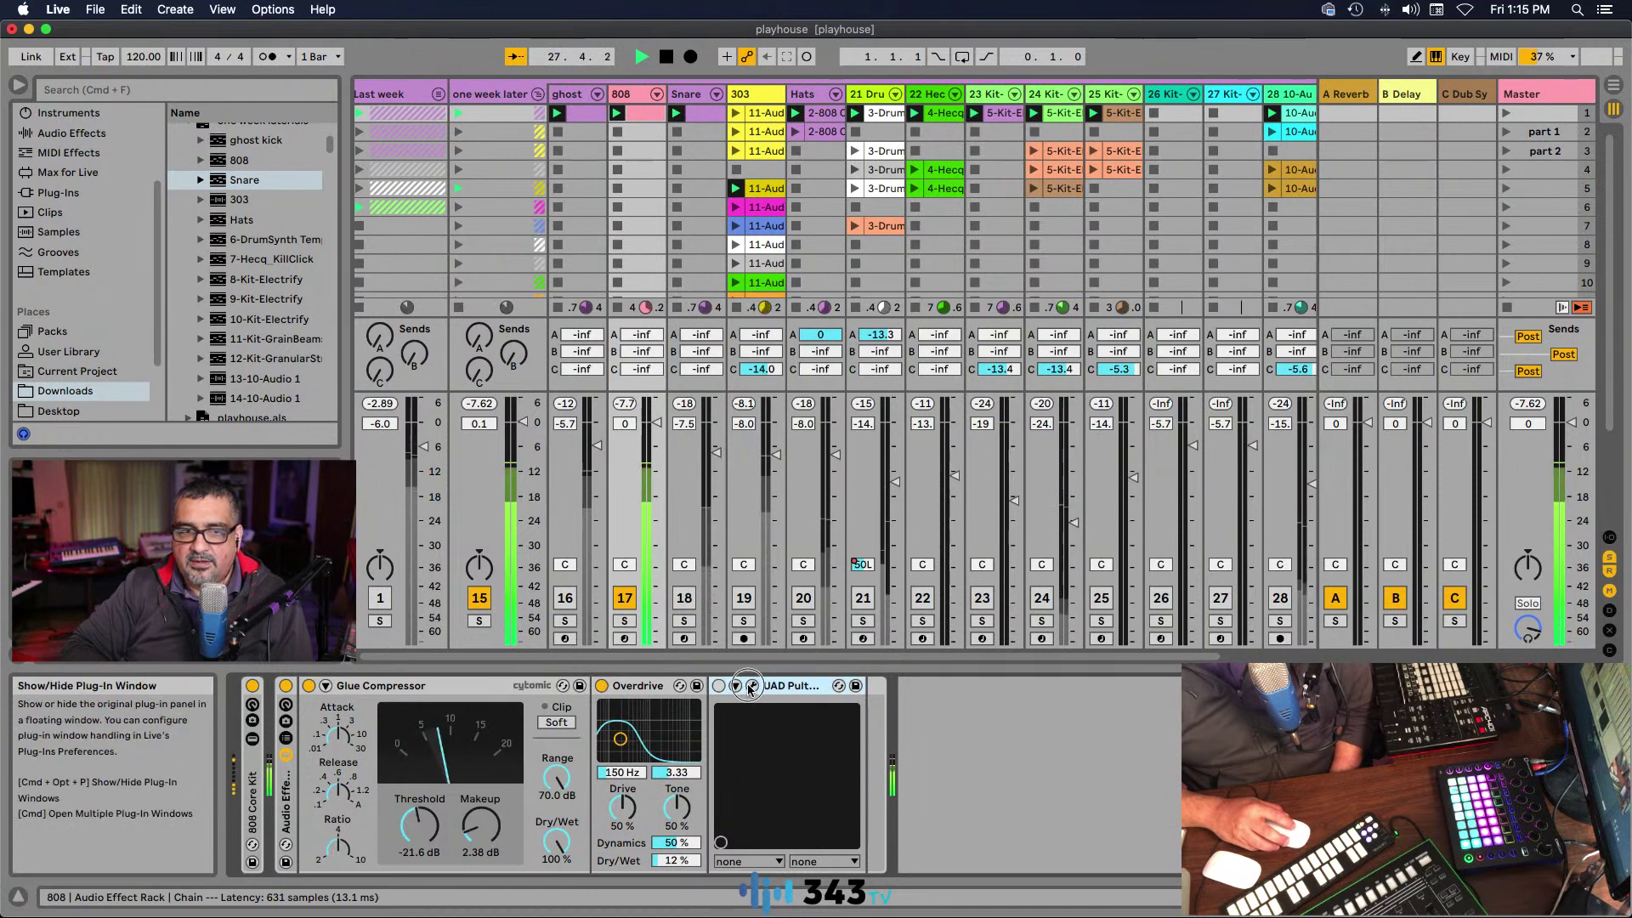
Step: Turn on the UAD Pultec with its plug-in window open, and compare the 808 with the whole Audio Effect Rack bypassed and re-enabled
{"action": "left_click", "coordinate": [751, 686]}
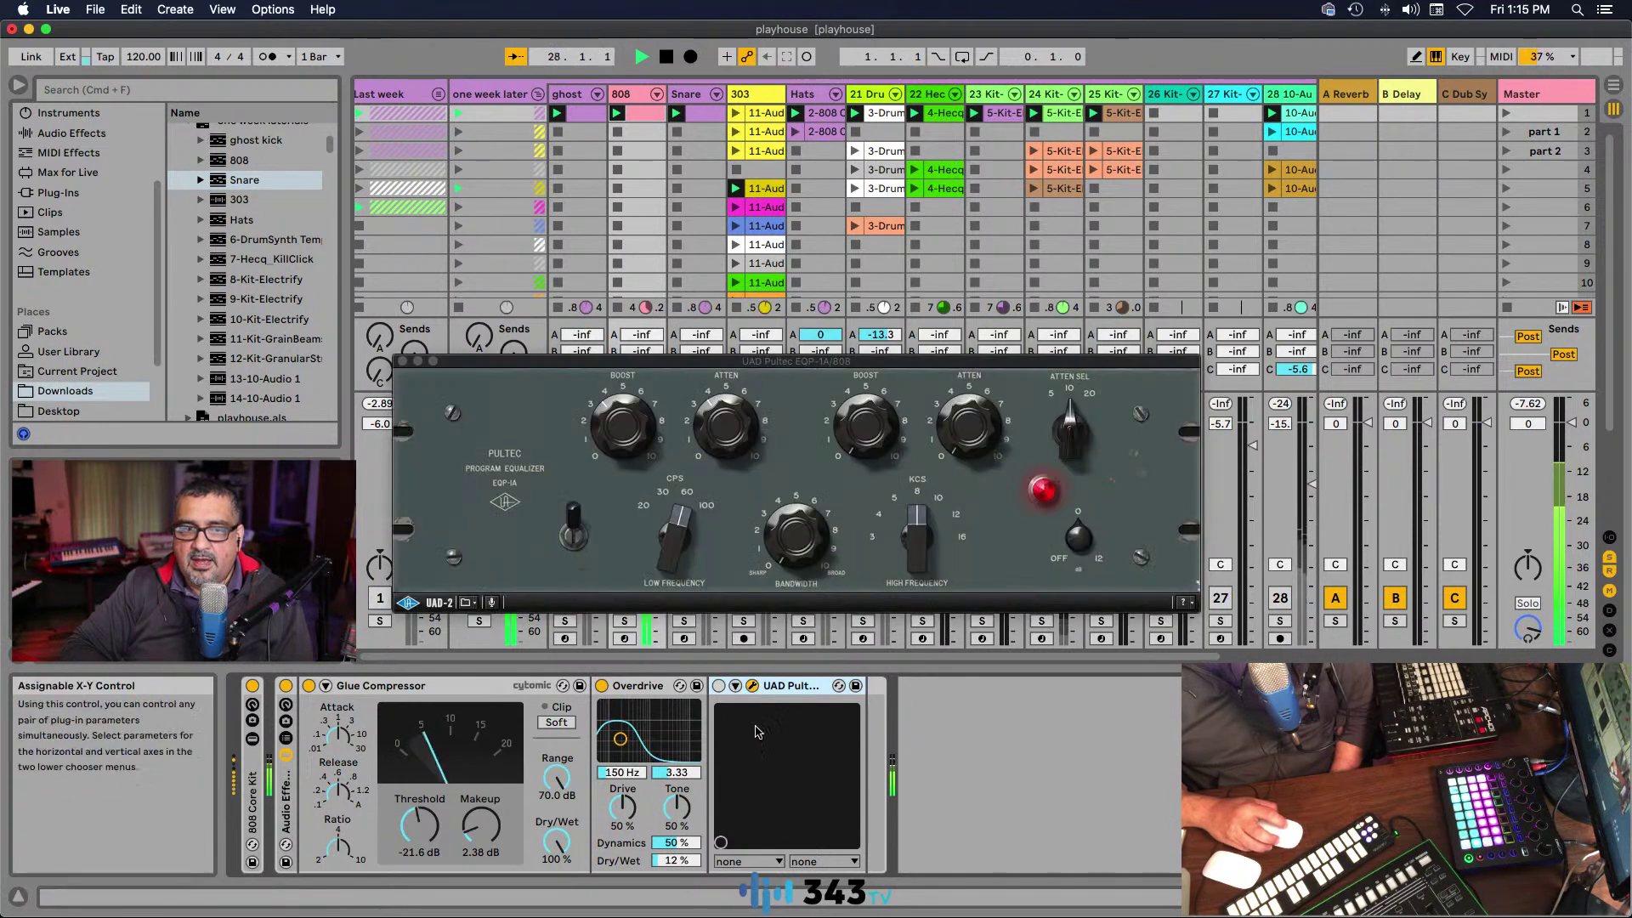
{"action": "left_click", "coordinate": [718, 685]}
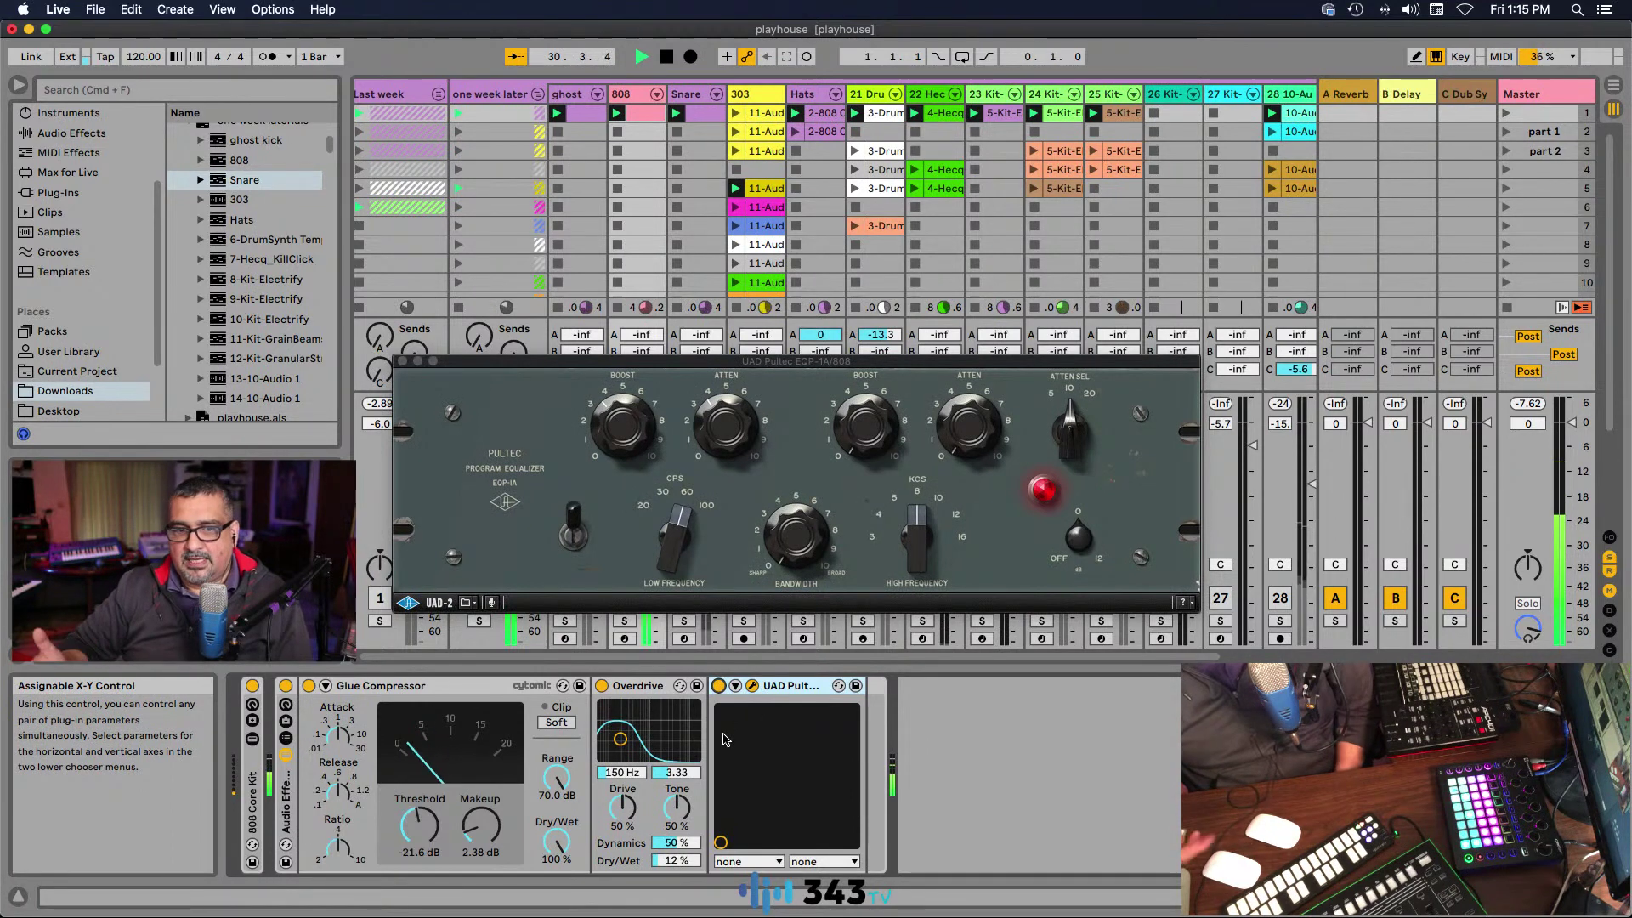
{"action": "left_click", "coordinate": [286, 685]}
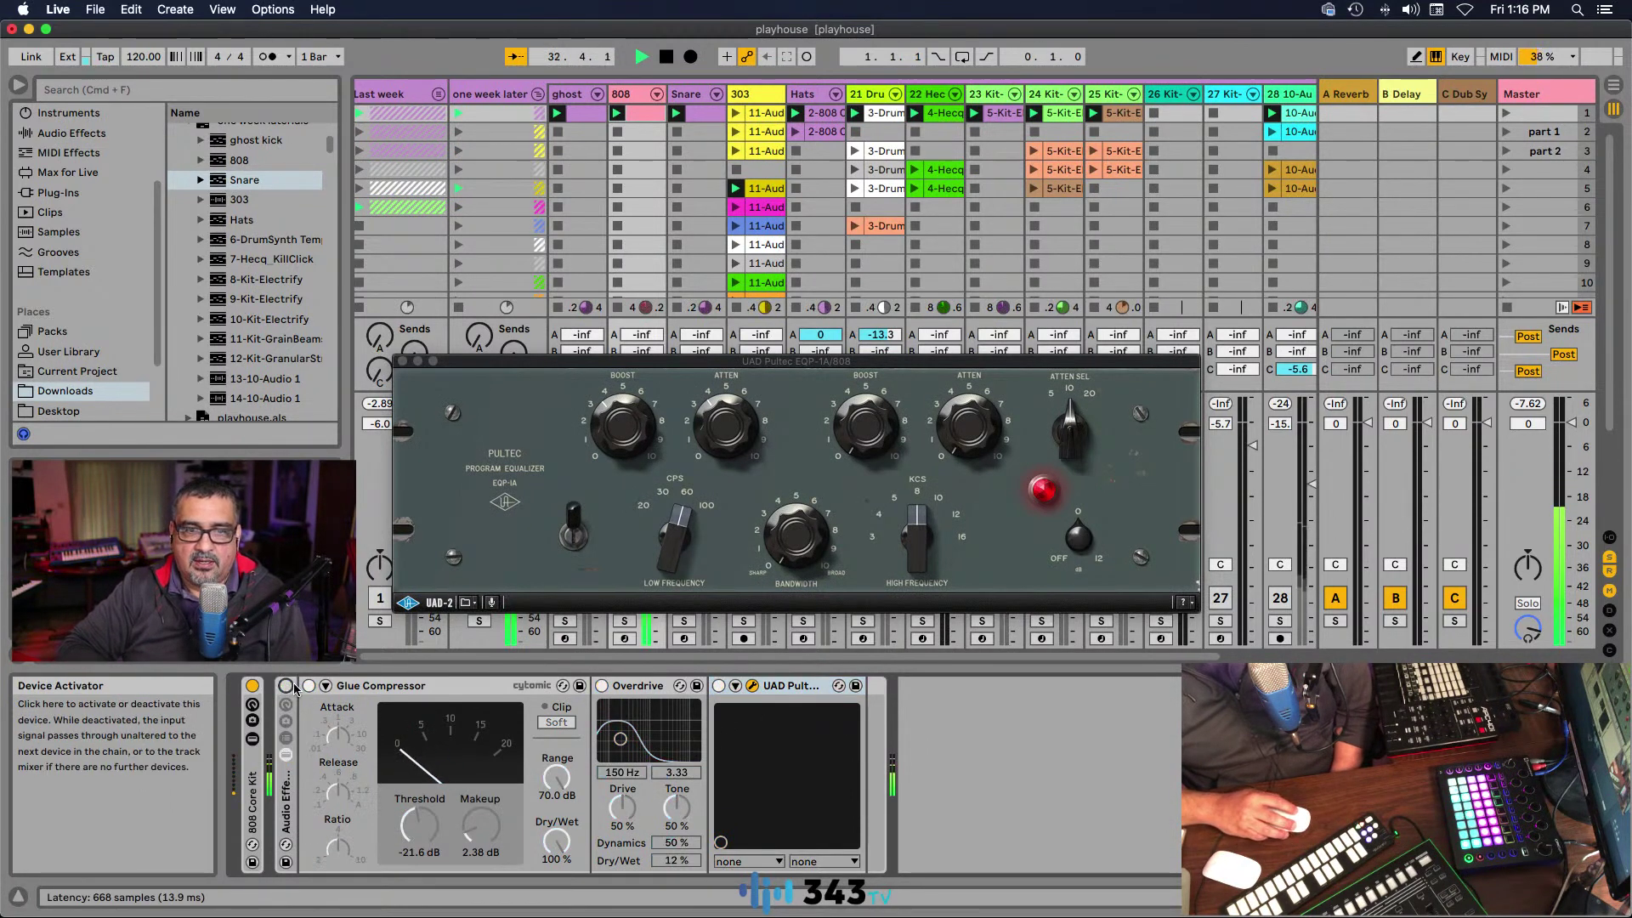
{"action": "left_click_drag", "start_coordinate": [511, 374], "coordinate": [780, 356]}
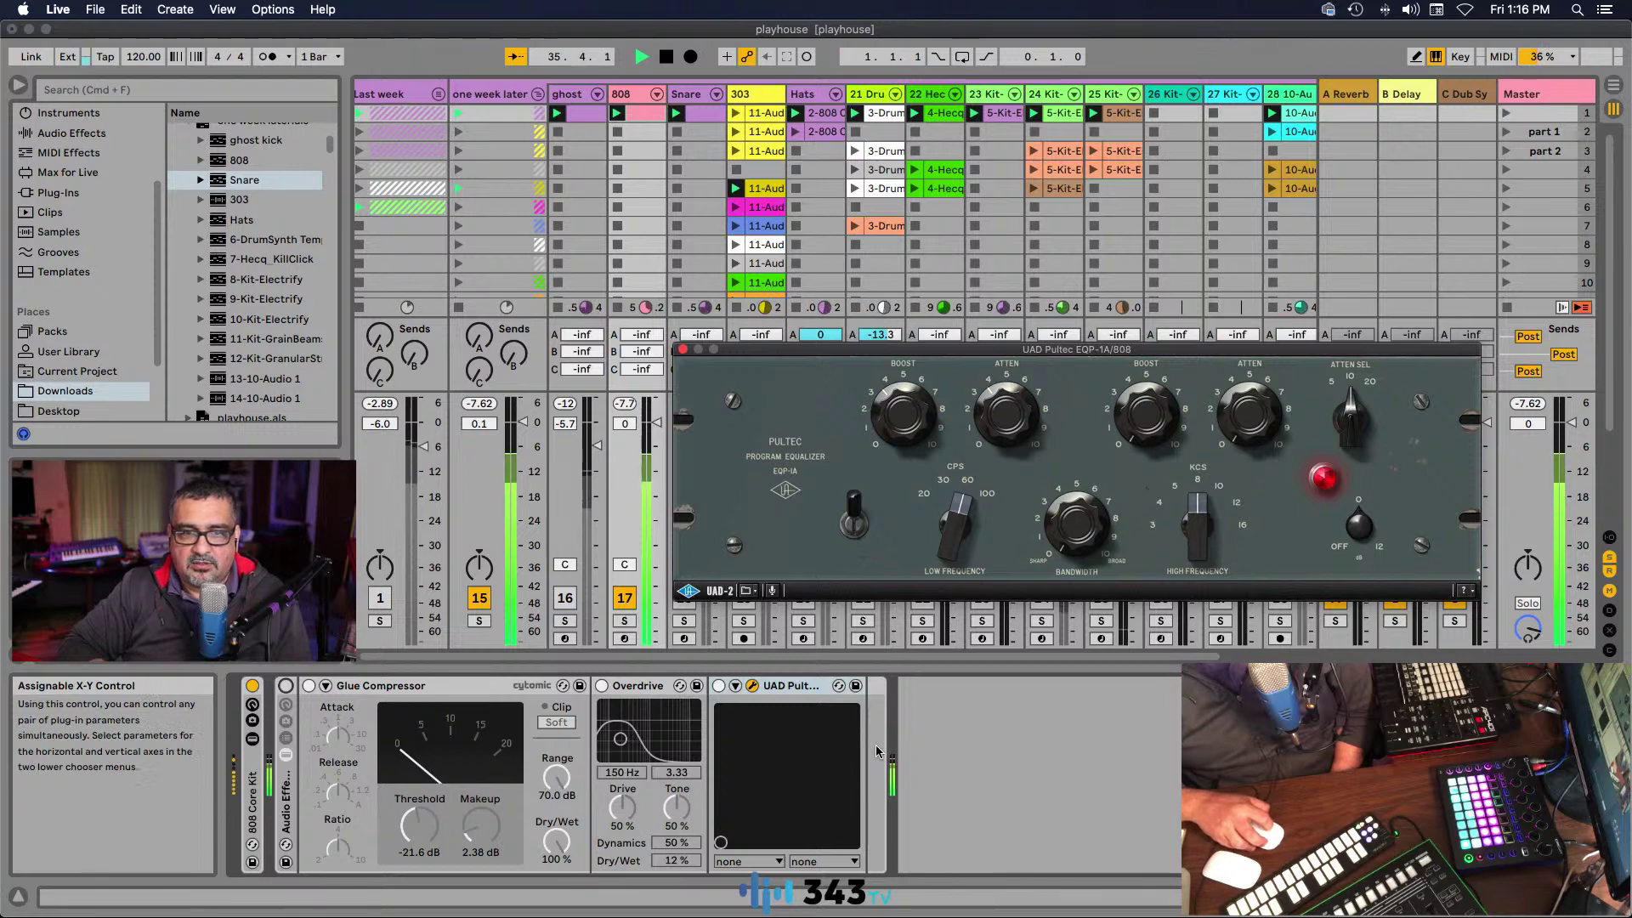
{"action": "left_click", "coordinate": [286, 686]}
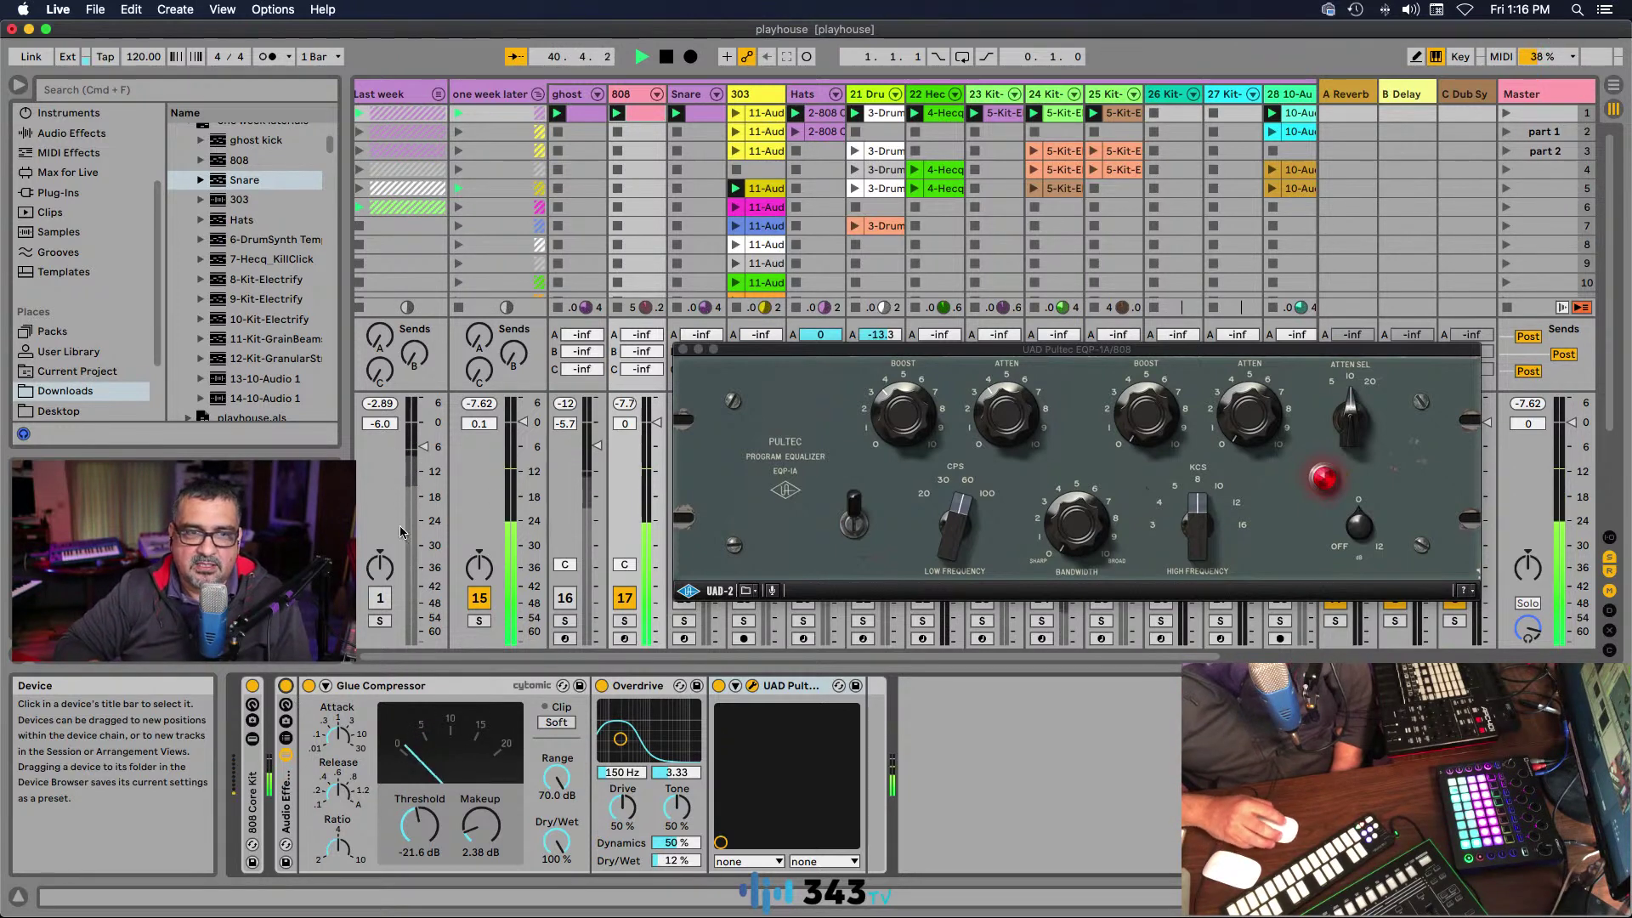
{"action": "left_click_drag", "start_coordinate": [935, 351], "coordinate": [1069, 276]}
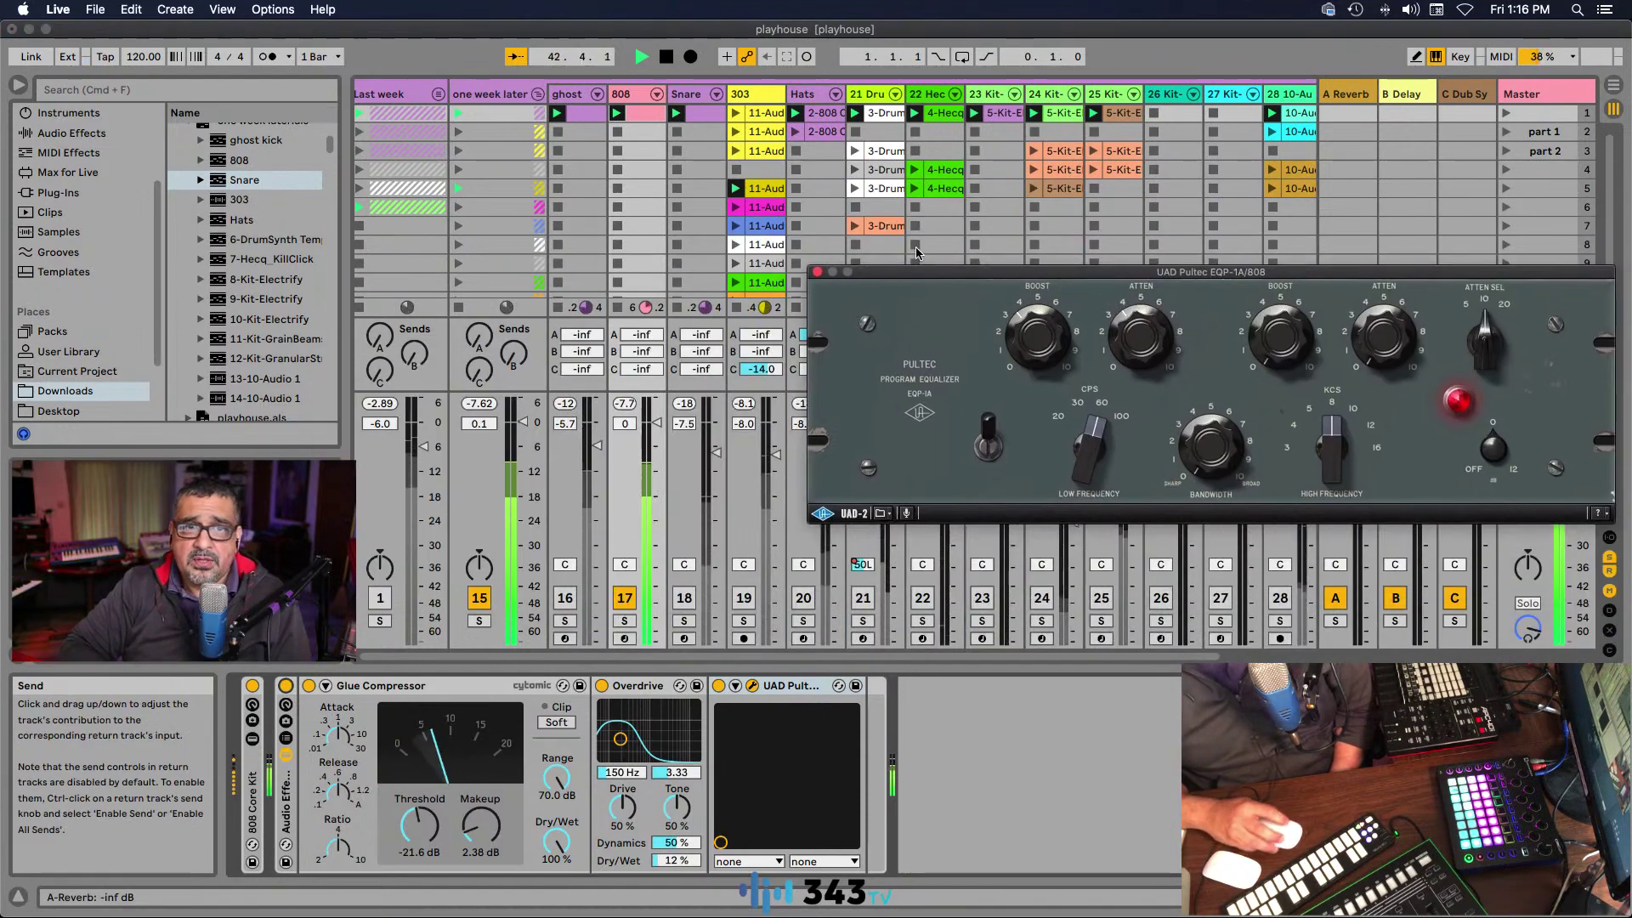
Step: Activate the Snare track and set its Glue Compressor to a -23.2 dB threshold and 3.81 dB makeup
{"action": "left_click", "coordinate": [681, 600]}
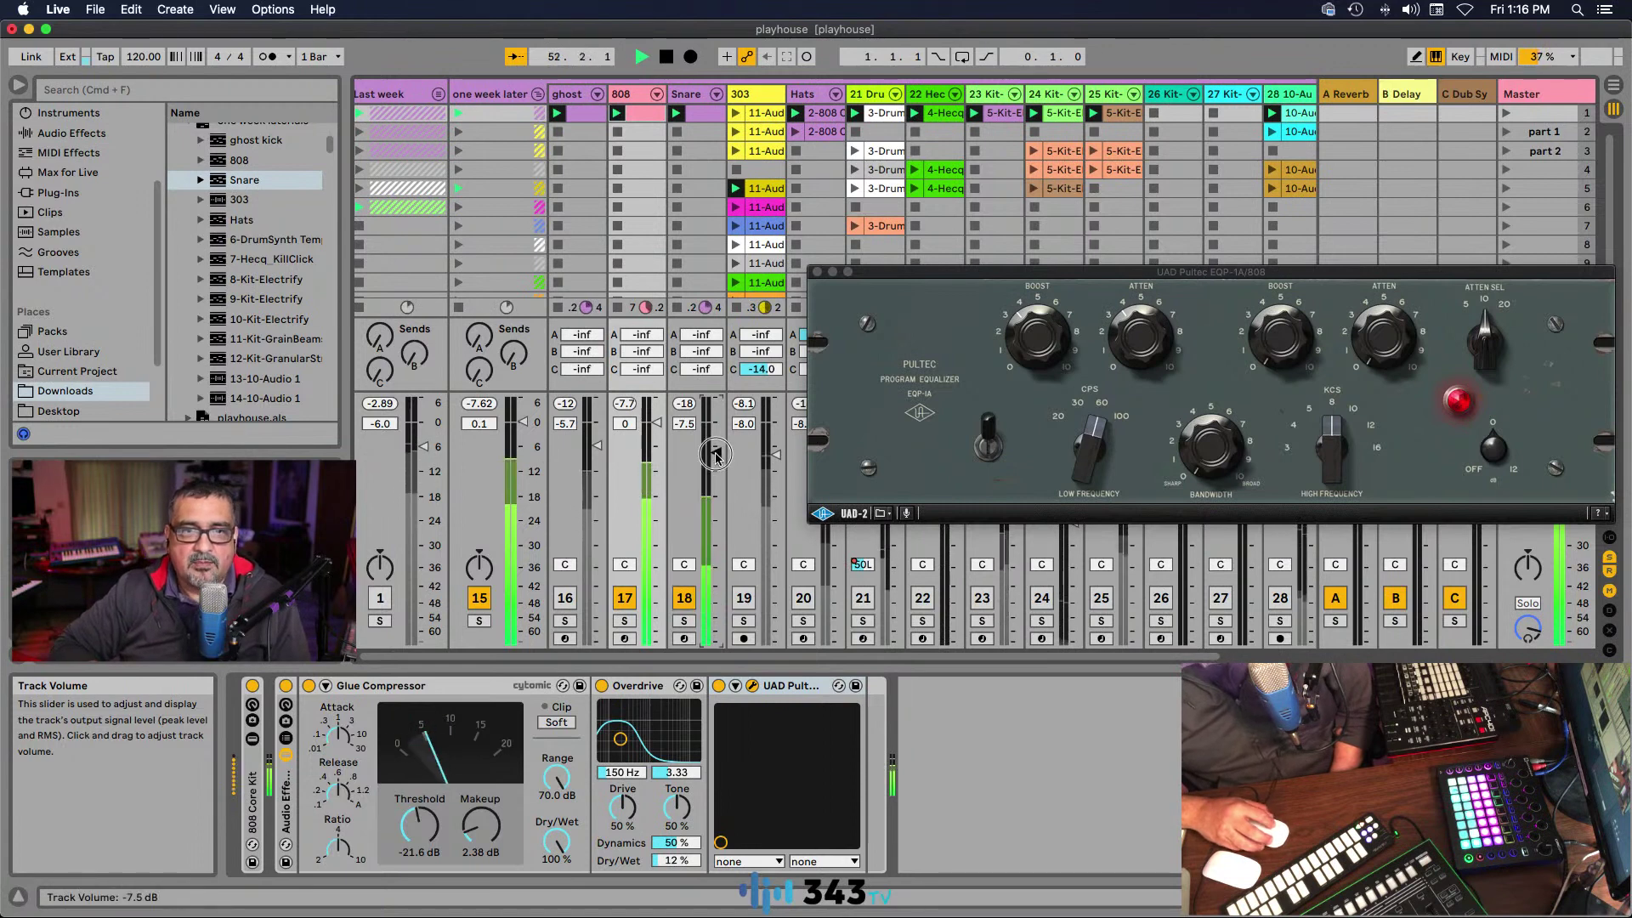
{"action": "left_click", "coordinate": [679, 97]}
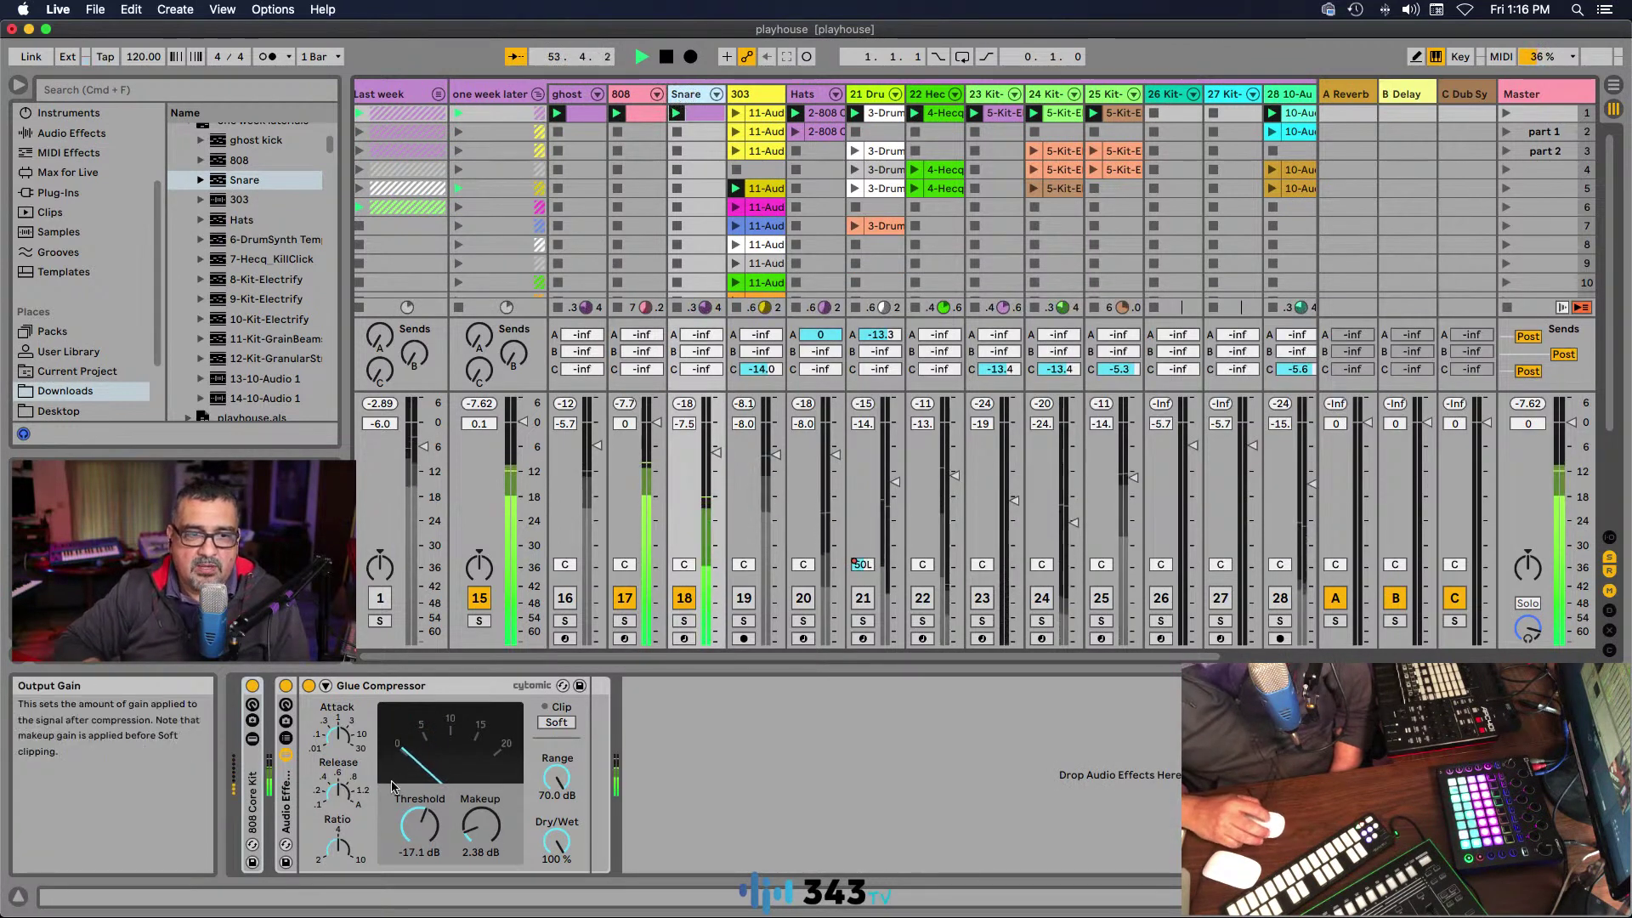
{"action": "left_click", "coordinate": [422, 824]}
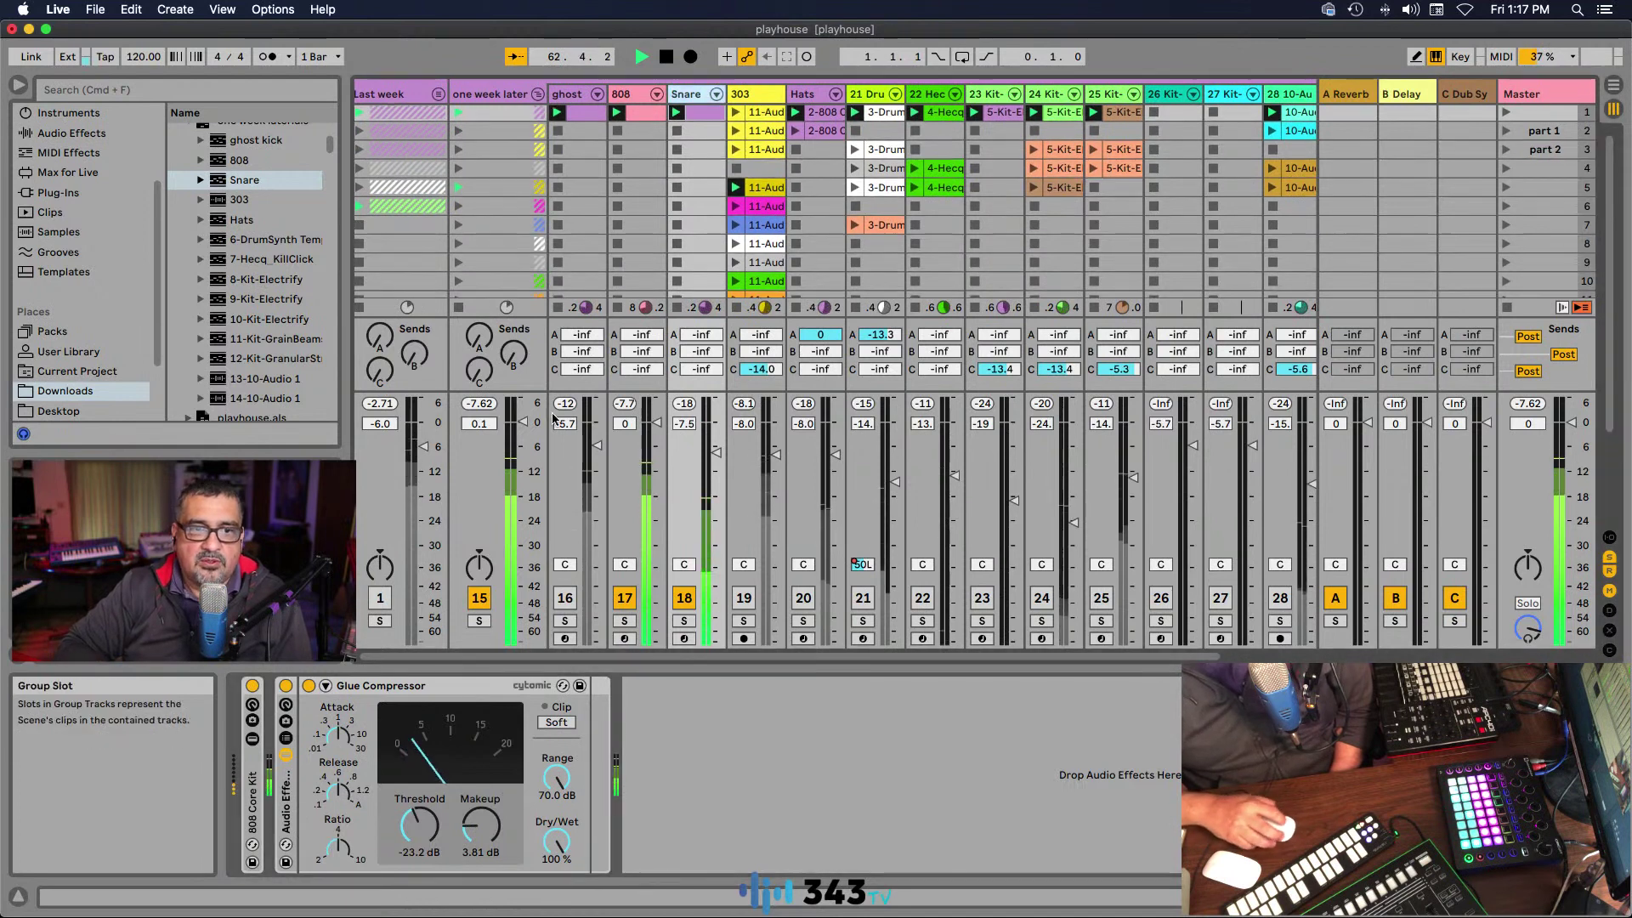
Step: Show the 303 track's first clip in detail, launch it, and activate the 303 track
{"action": "left_click", "coordinate": [767, 120]}
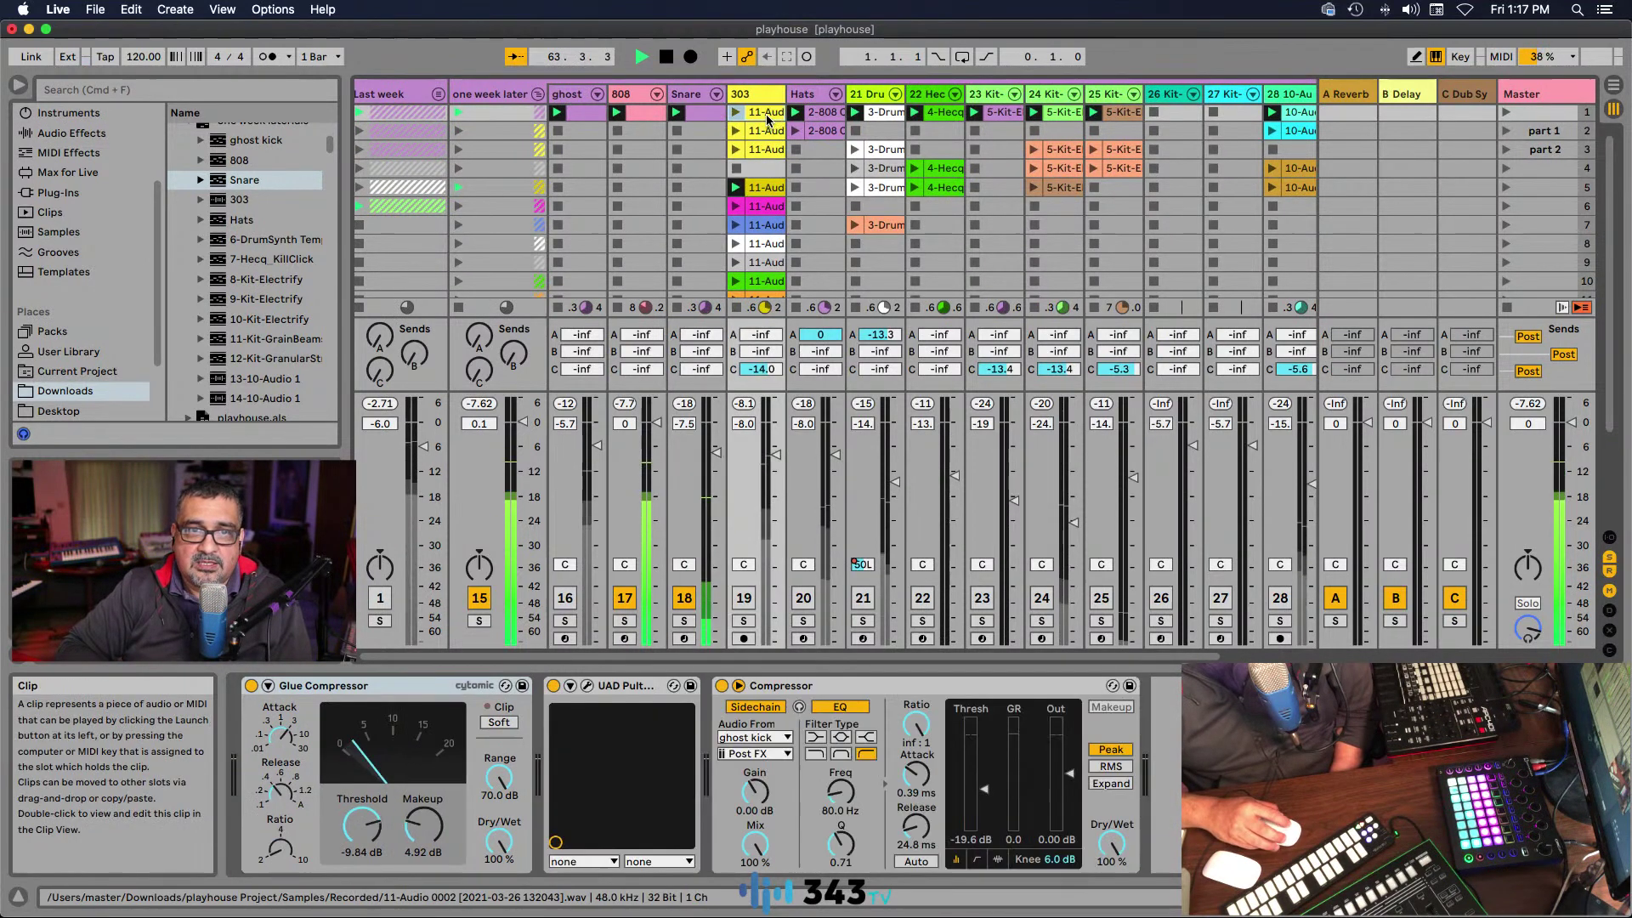
{"action": "double_click", "coordinate": [767, 119]}
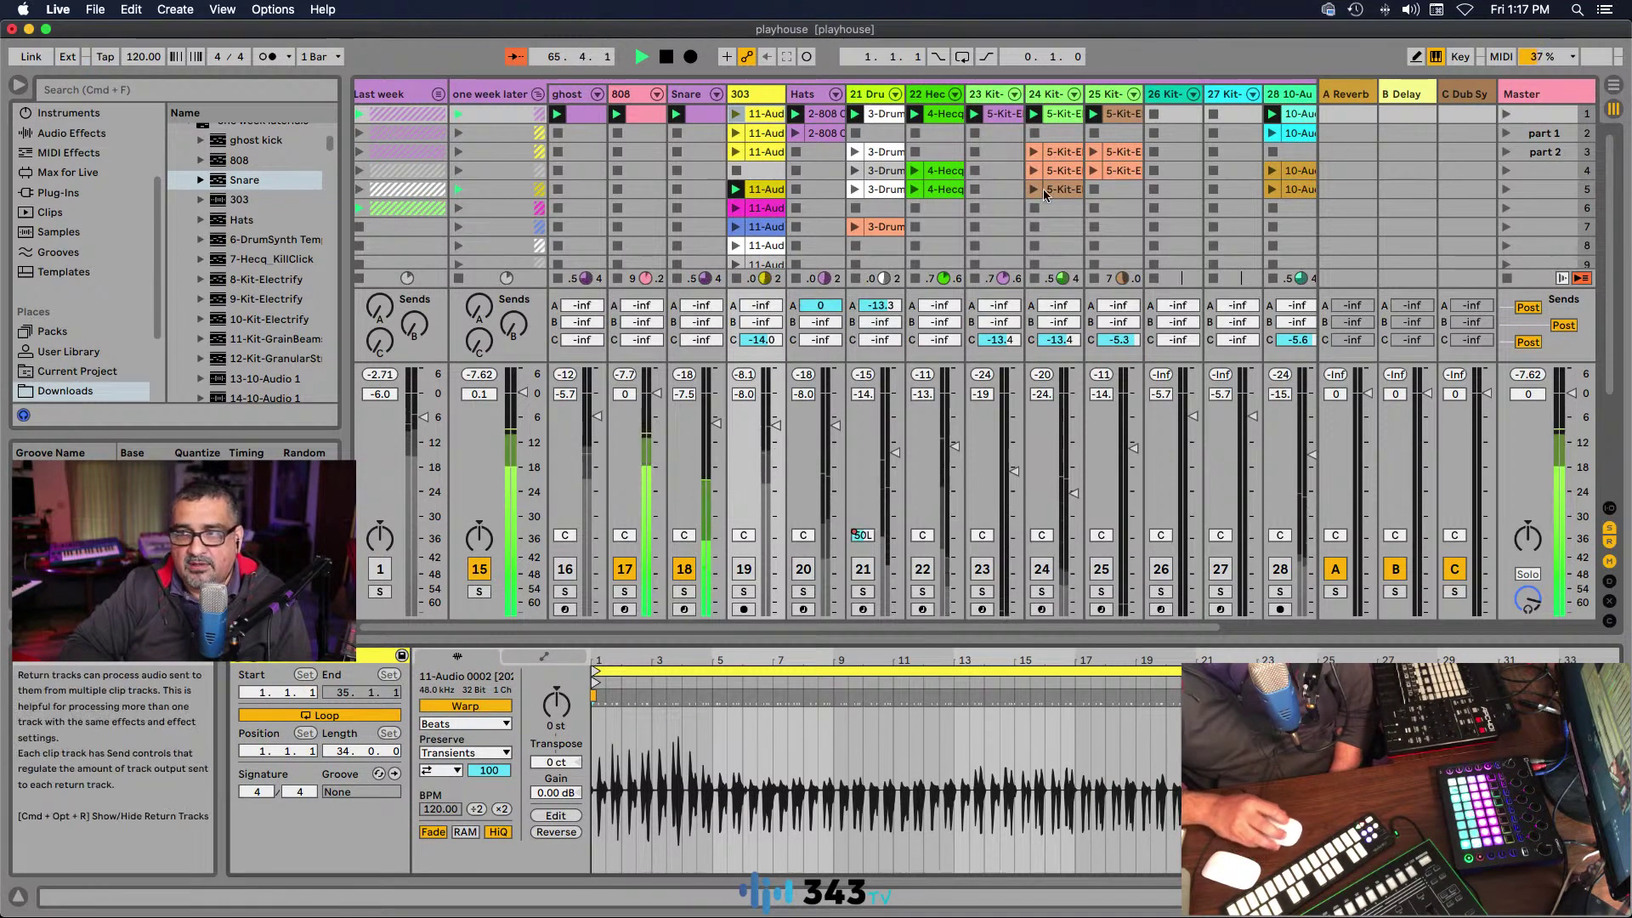
{"action": "scroll", "coordinate": [701, 222], "scroll_direction": "right", "scroll_amount": 1}
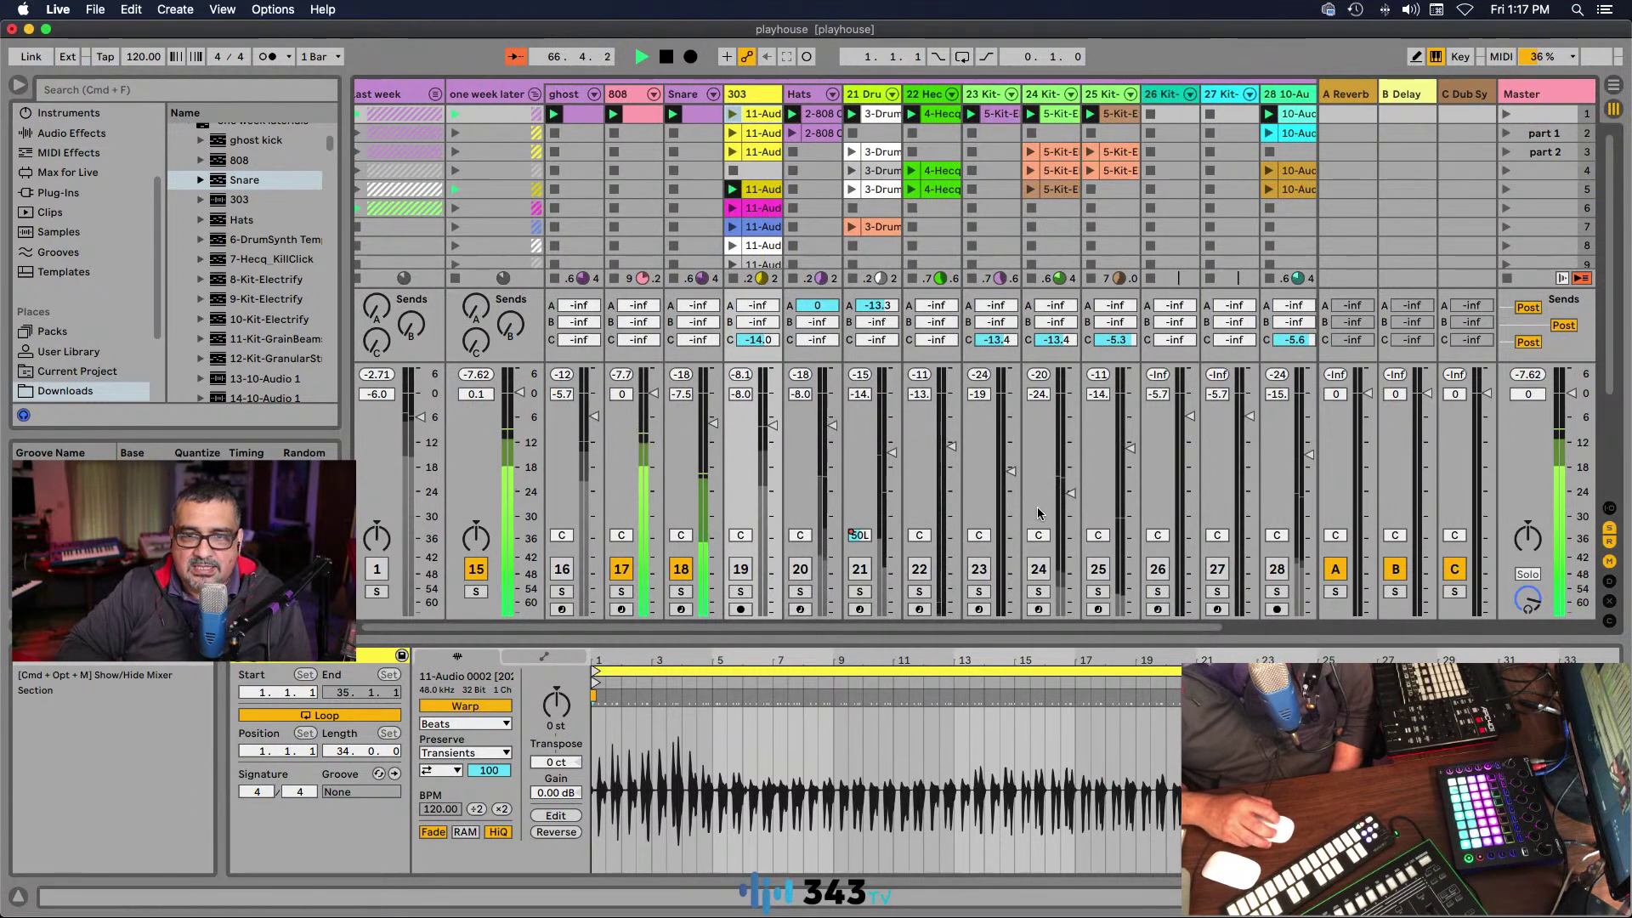
{"action": "left_click", "coordinate": [732, 113]}
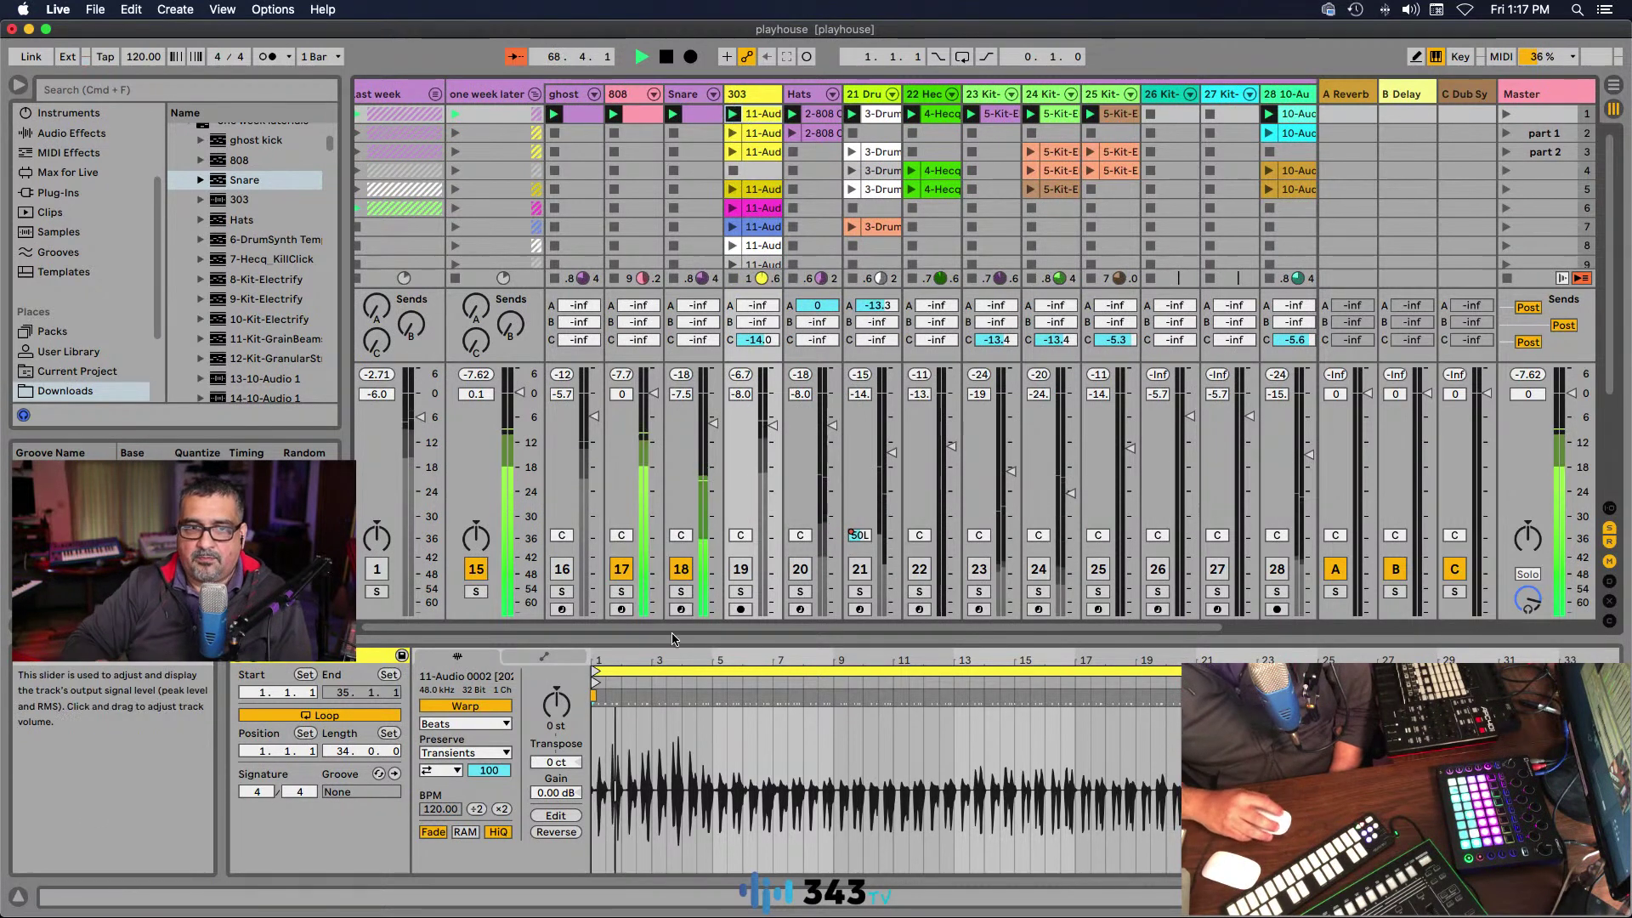
{"action": "left_click", "coordinate": [738, 567]}
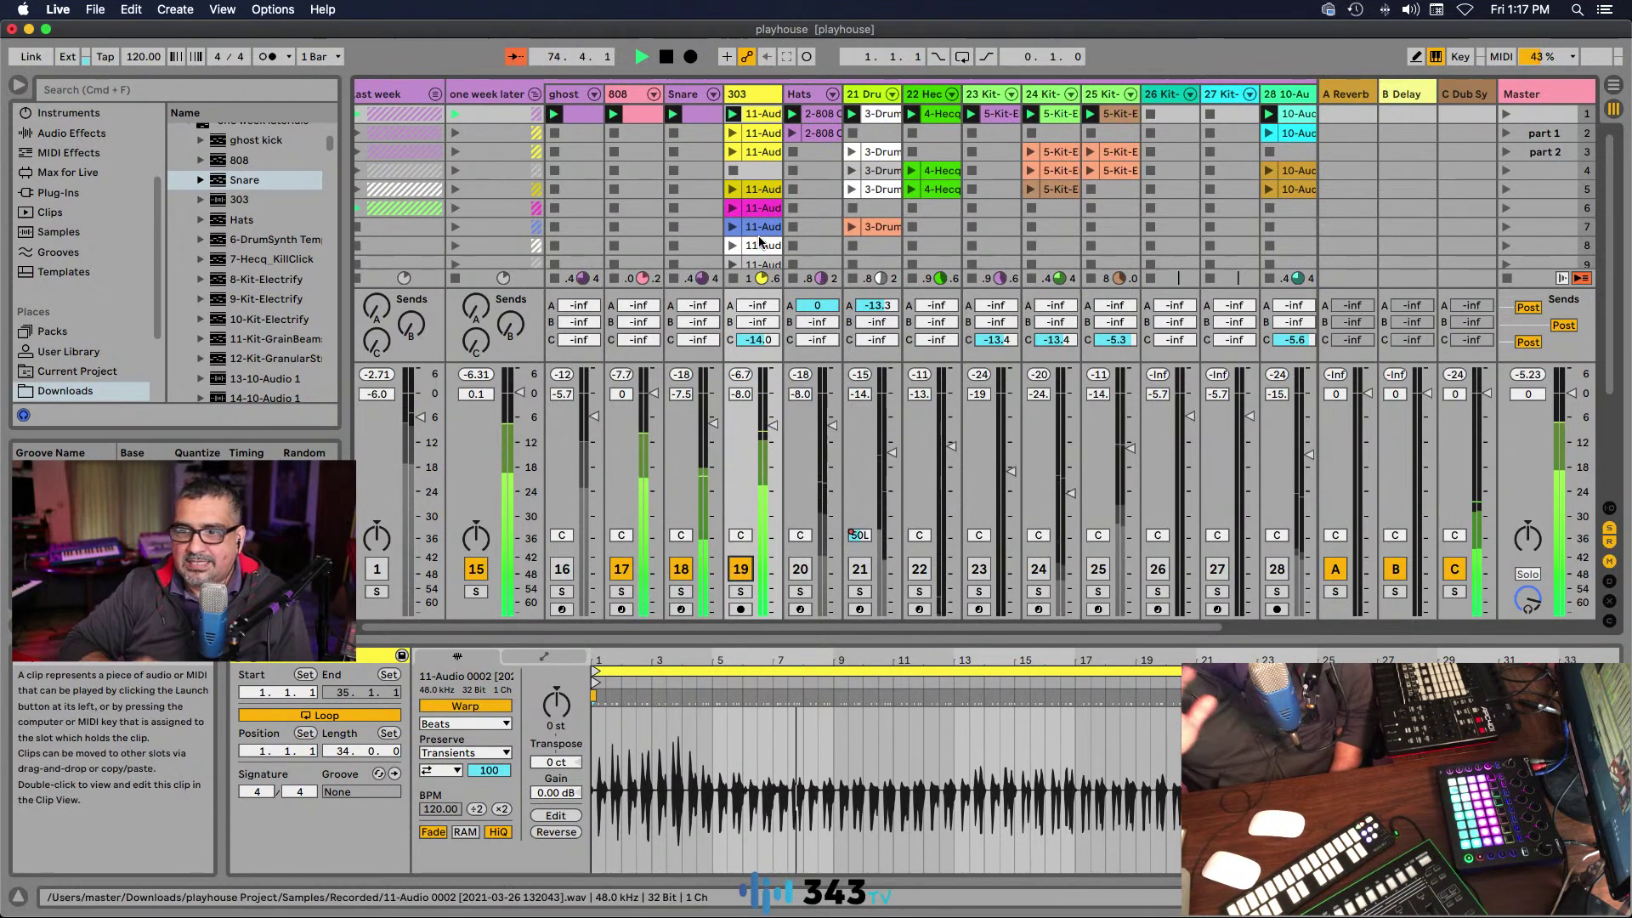
Step: Launch the 303 track's yellow clip in scene 5 and display its waveform and loop settings
{"action": "scroll", "coordinate": [724, 136], "scroll_direction": "down", "scroll_amount": 1}
{"action": "scroll", "coordinate": [725, 136], "scroll_direction": "right", "scroll_amount": 1}
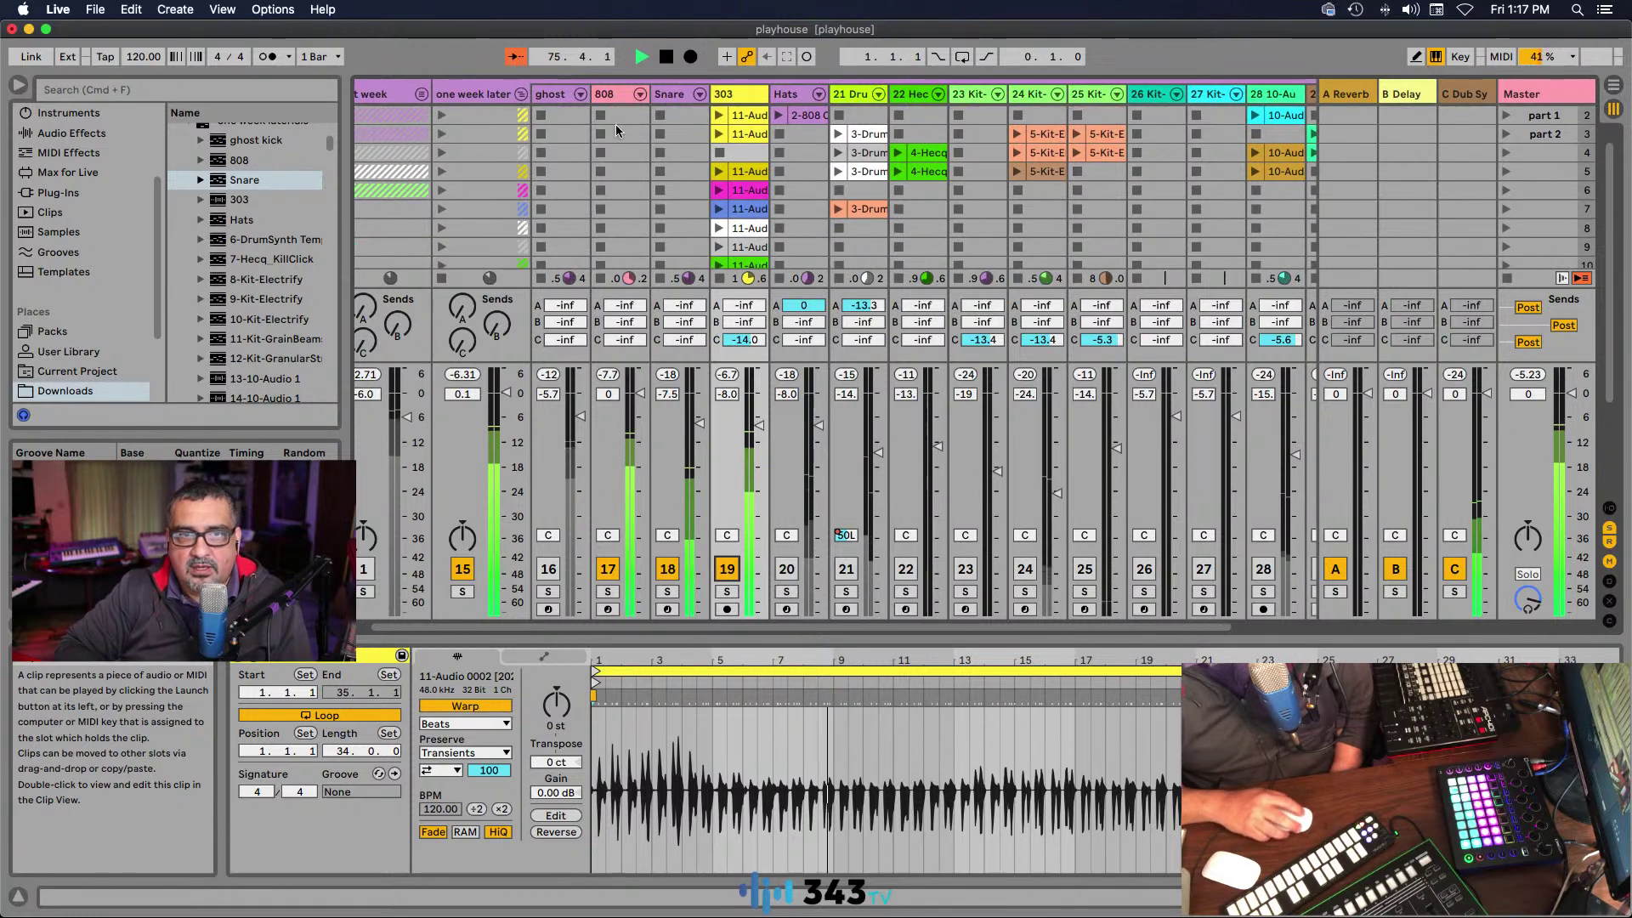
{"action": "scroll", "coordinate": [725, 136], "scroll_direction": "up", "scroll_amount": 1}
{"action": "scroll", "coordinate": [725, 136], "scroll_direction": "right", "scroll_amount": 1}
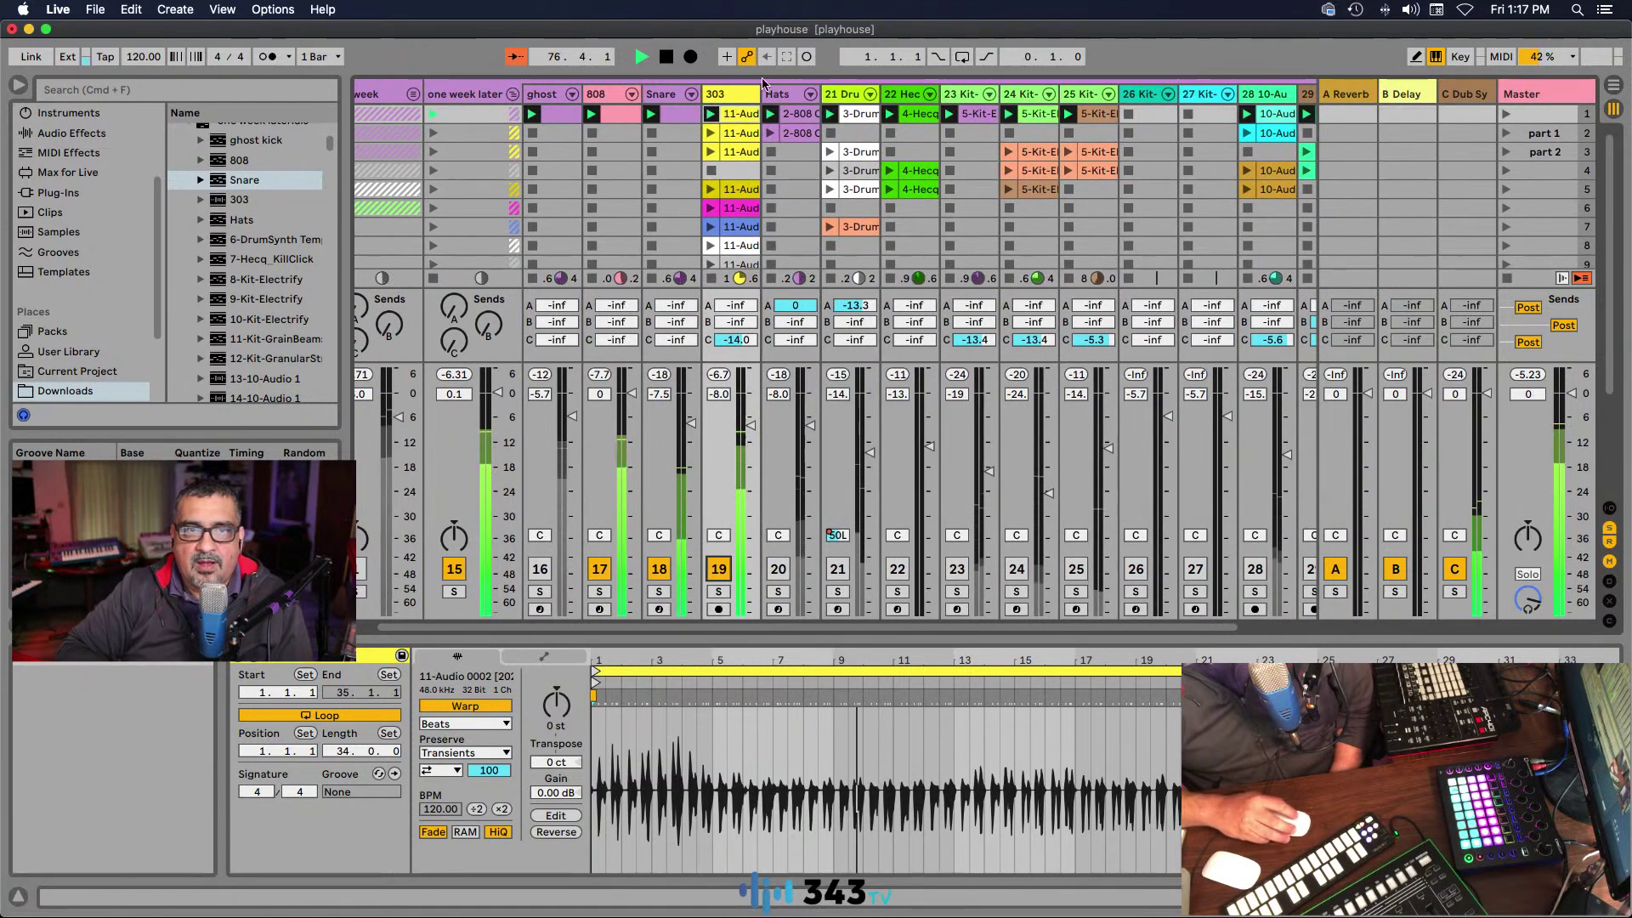
{"action": "left_click", "coordinate": [735, 189]}
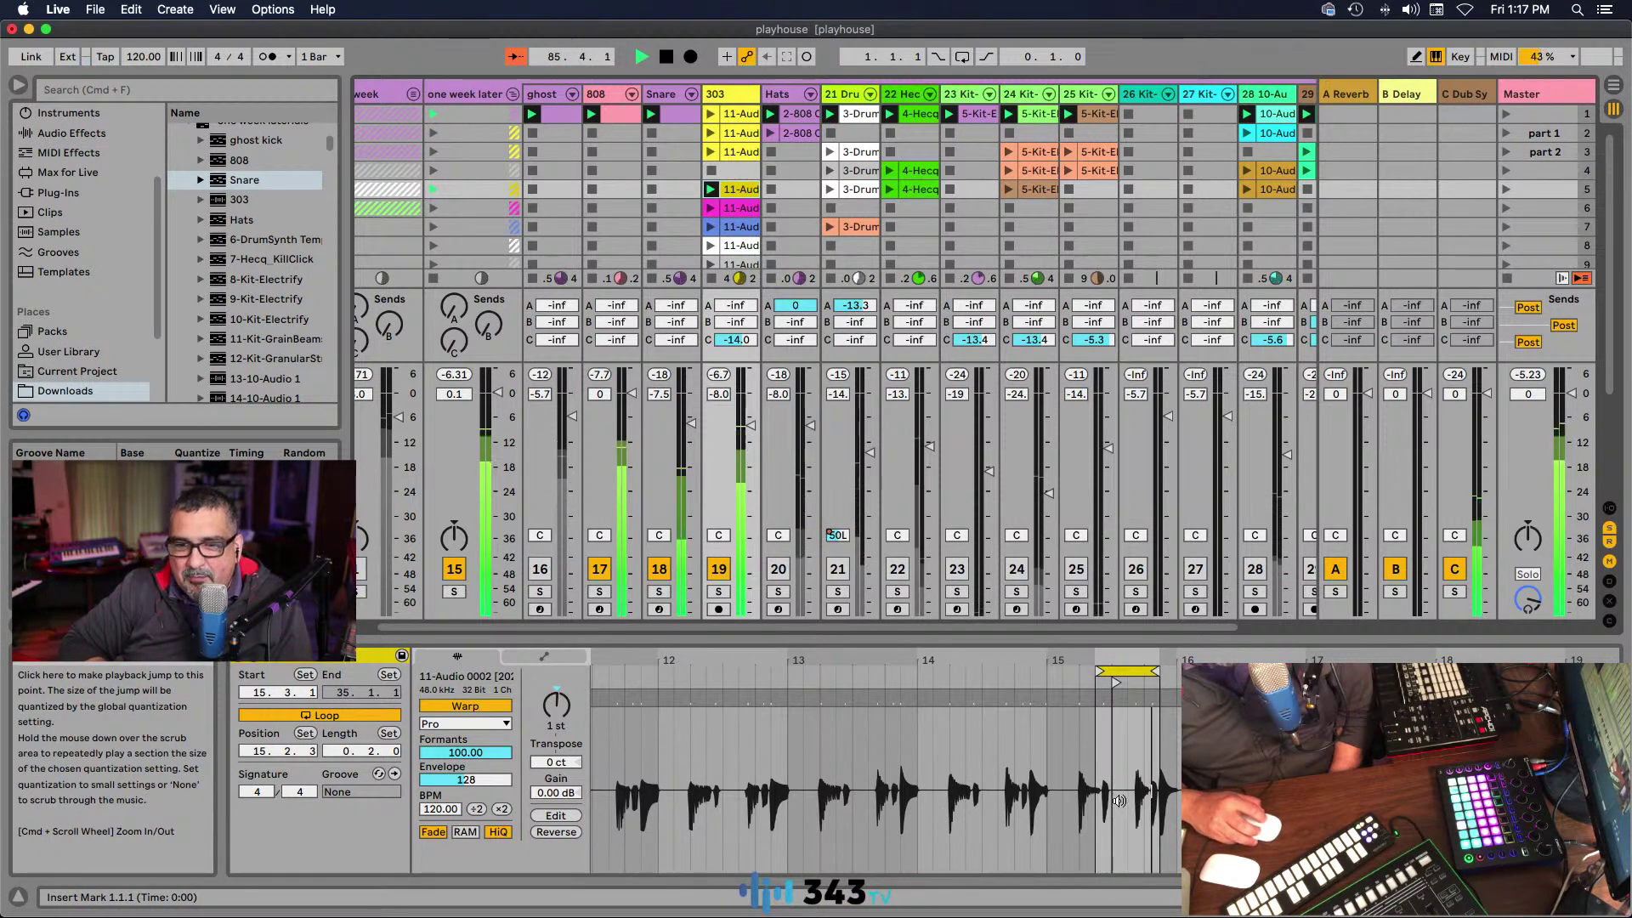
Step: Try extending the scene 5 clip's loop back to start at 15.1.1, and undo the change
{"action": "left_click_drag", "start_coordinate": [1098, 671], "coordinate": [1047, 688]}
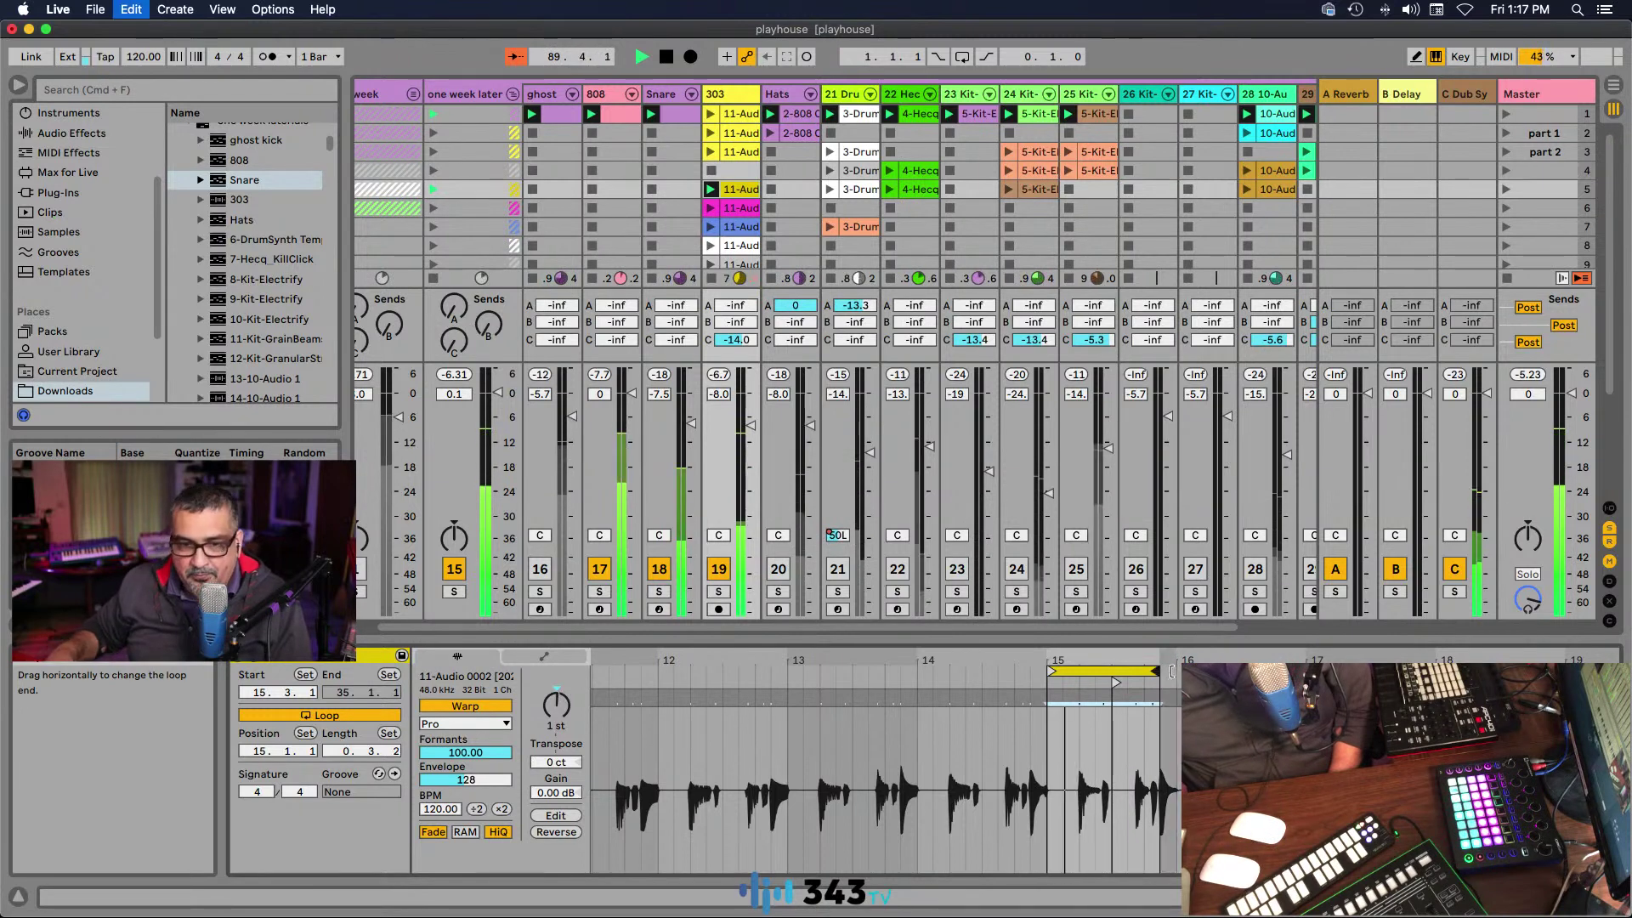
{"action": "key", "text": "super+z"}
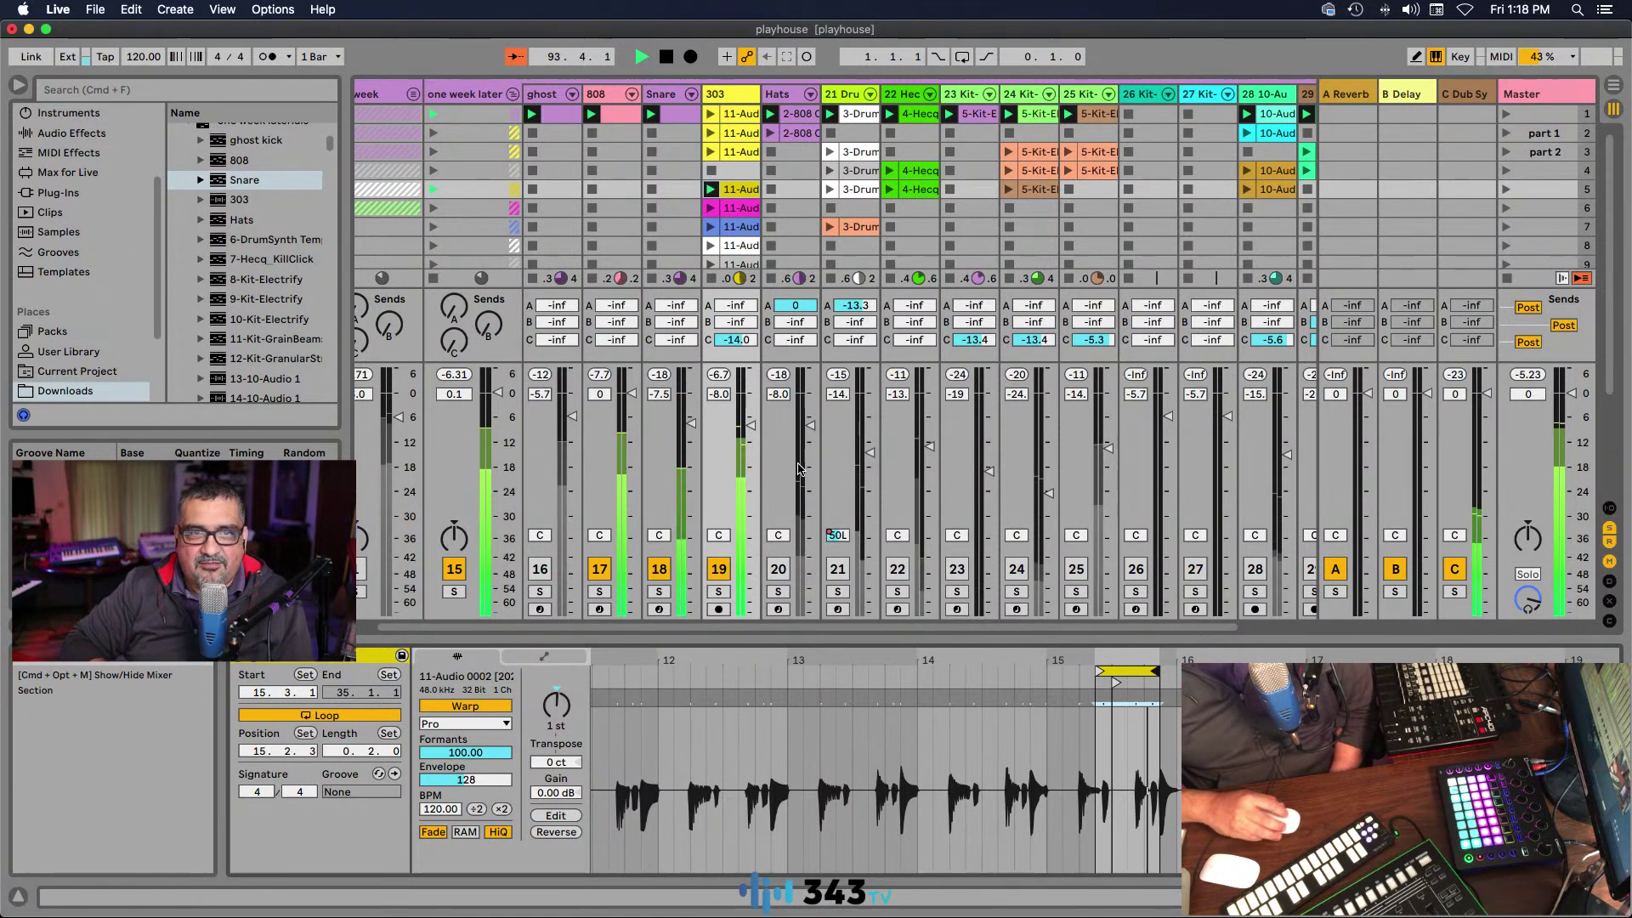
Step: Look through the 303 track's lower clips and inspect the loop regions of the clips in scenes 8 and 9
{"action": "scroll", "coordinate": [723, 226], "scroll_direction": "down", "scroll_amount": 9}
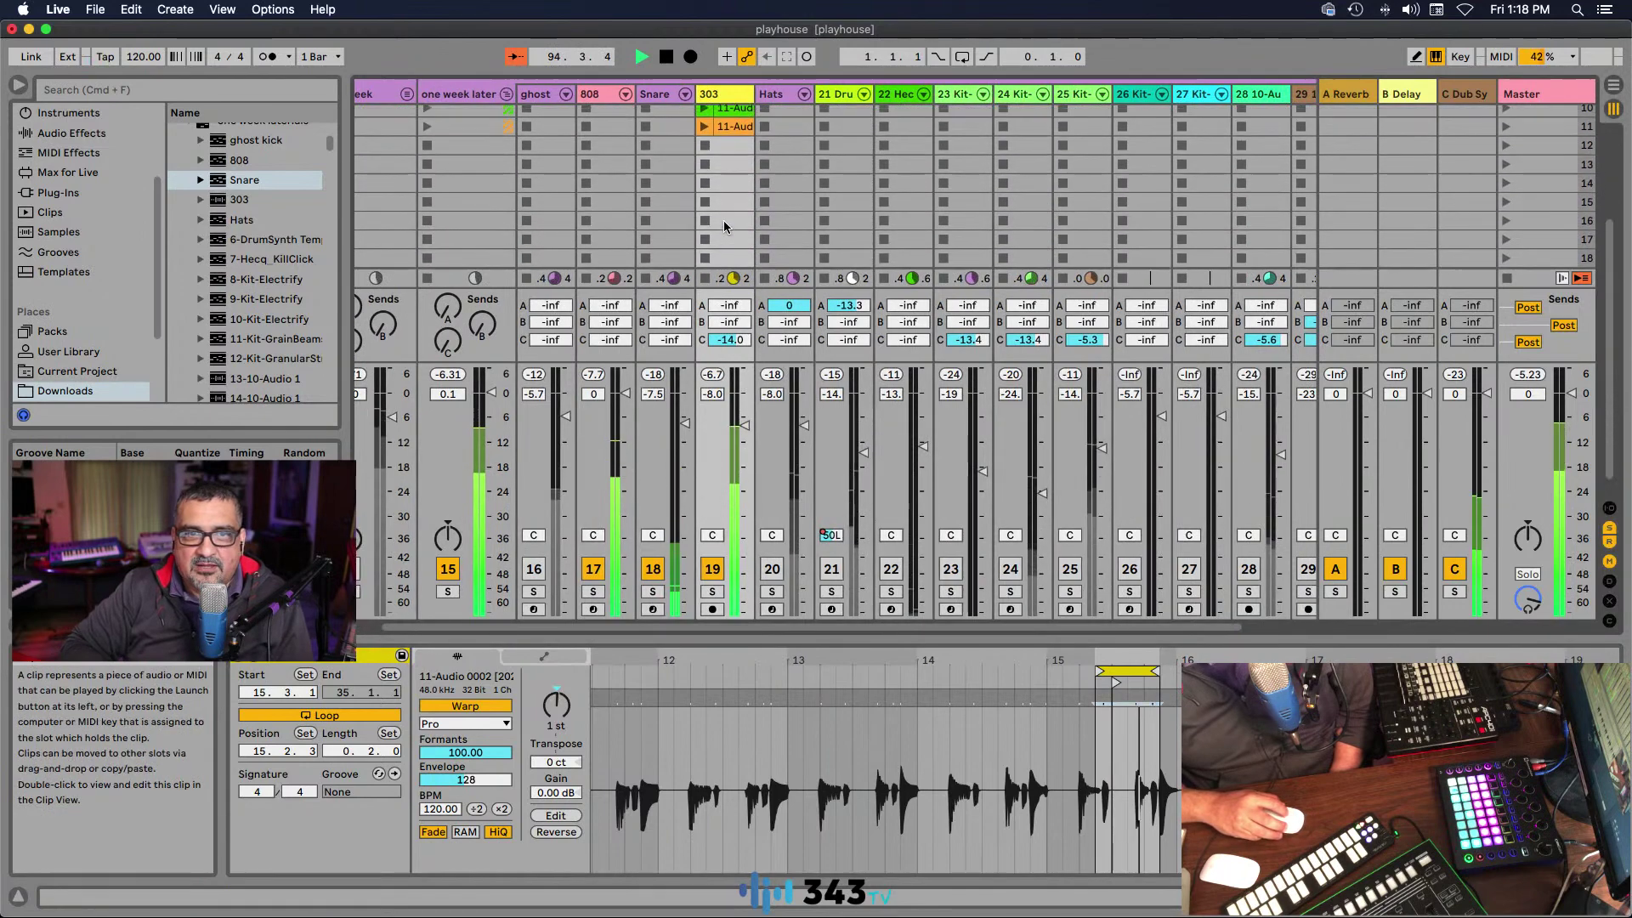
{"action": "scroll", "coordinate": [729, 178], "scroll_direction": "up", "scroll_amount": 7}
{"action": "left_click", "coordinate": [730, 171]}
{"action": "scroll", "coordinate": [731, 183], "scroll_direction": "down", "scroll_amount": 1}
{"action": "left_click", "coordinate": [729, 187]}
{"action": "scroll", "coordinate": [729, 200], "scroll_direction": "down", "scroll_amount": 1}
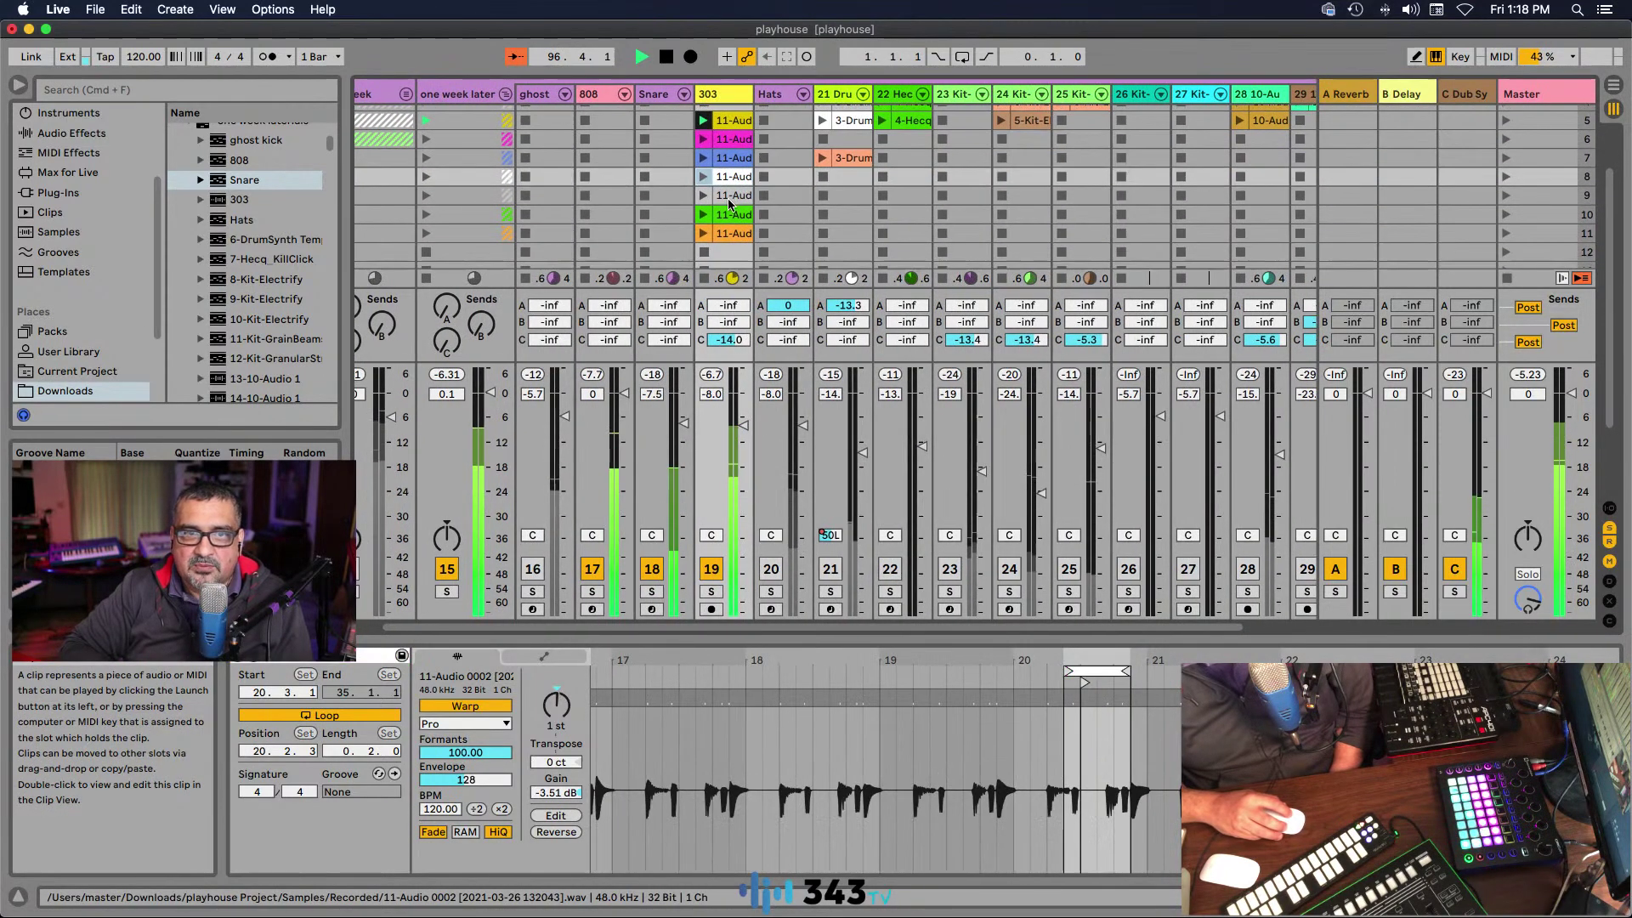
{"action": "left_click", "coordinate": [731, 196]}
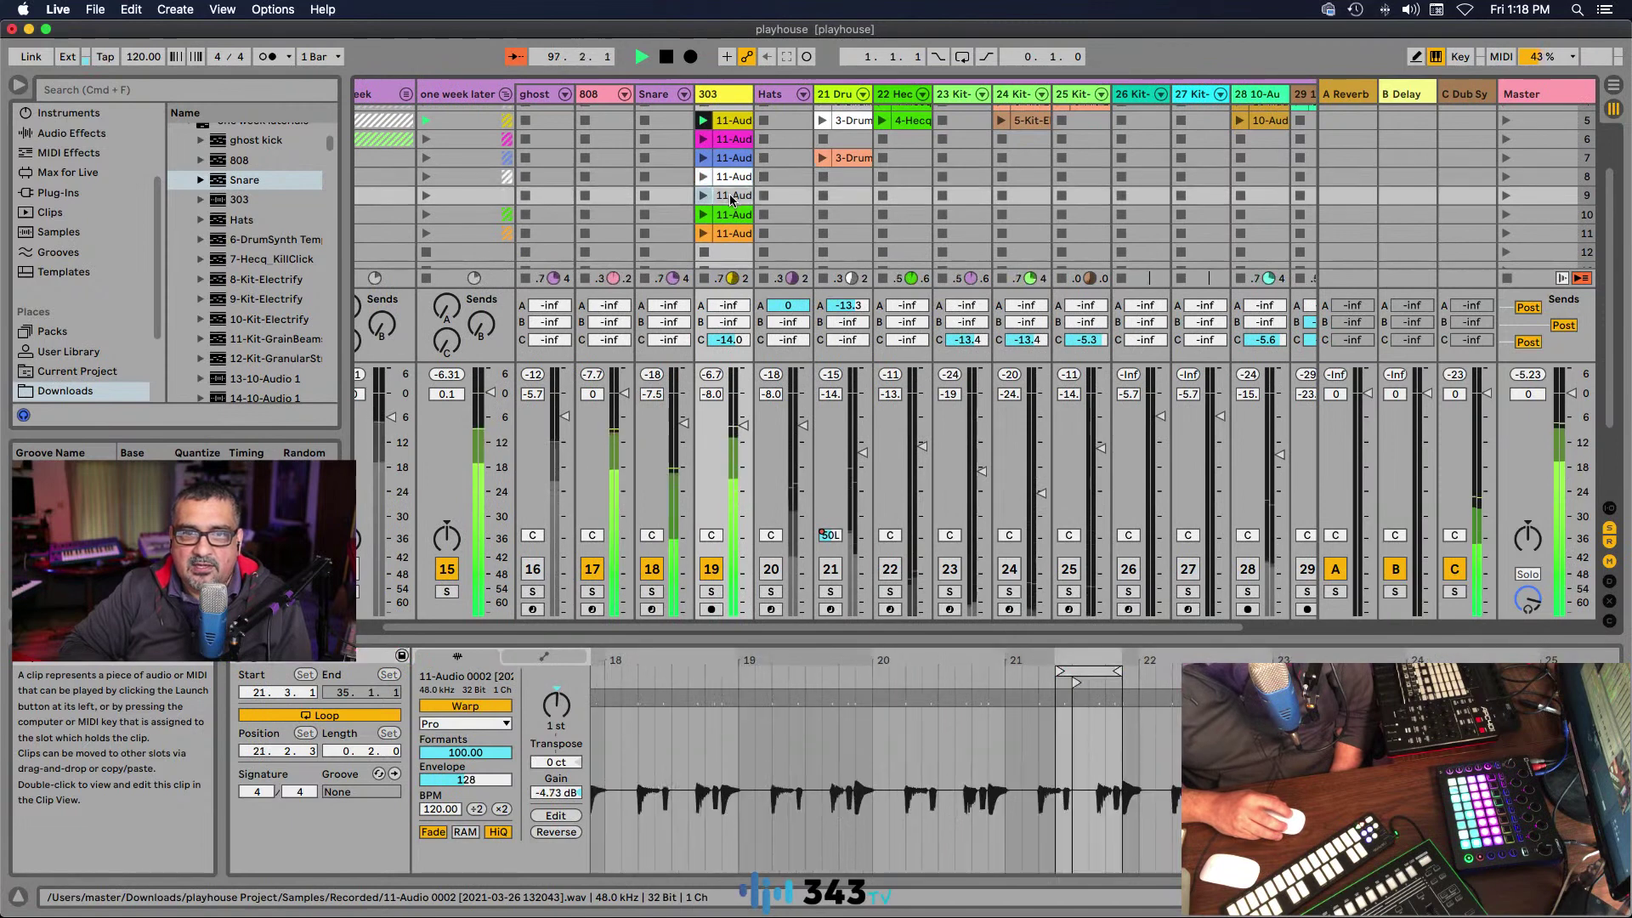
Step: Audition the 303 track's clips from scene 6 through scene 11 by launching them one after another
{"action": "left_click", "coordinate": [704, 141]}
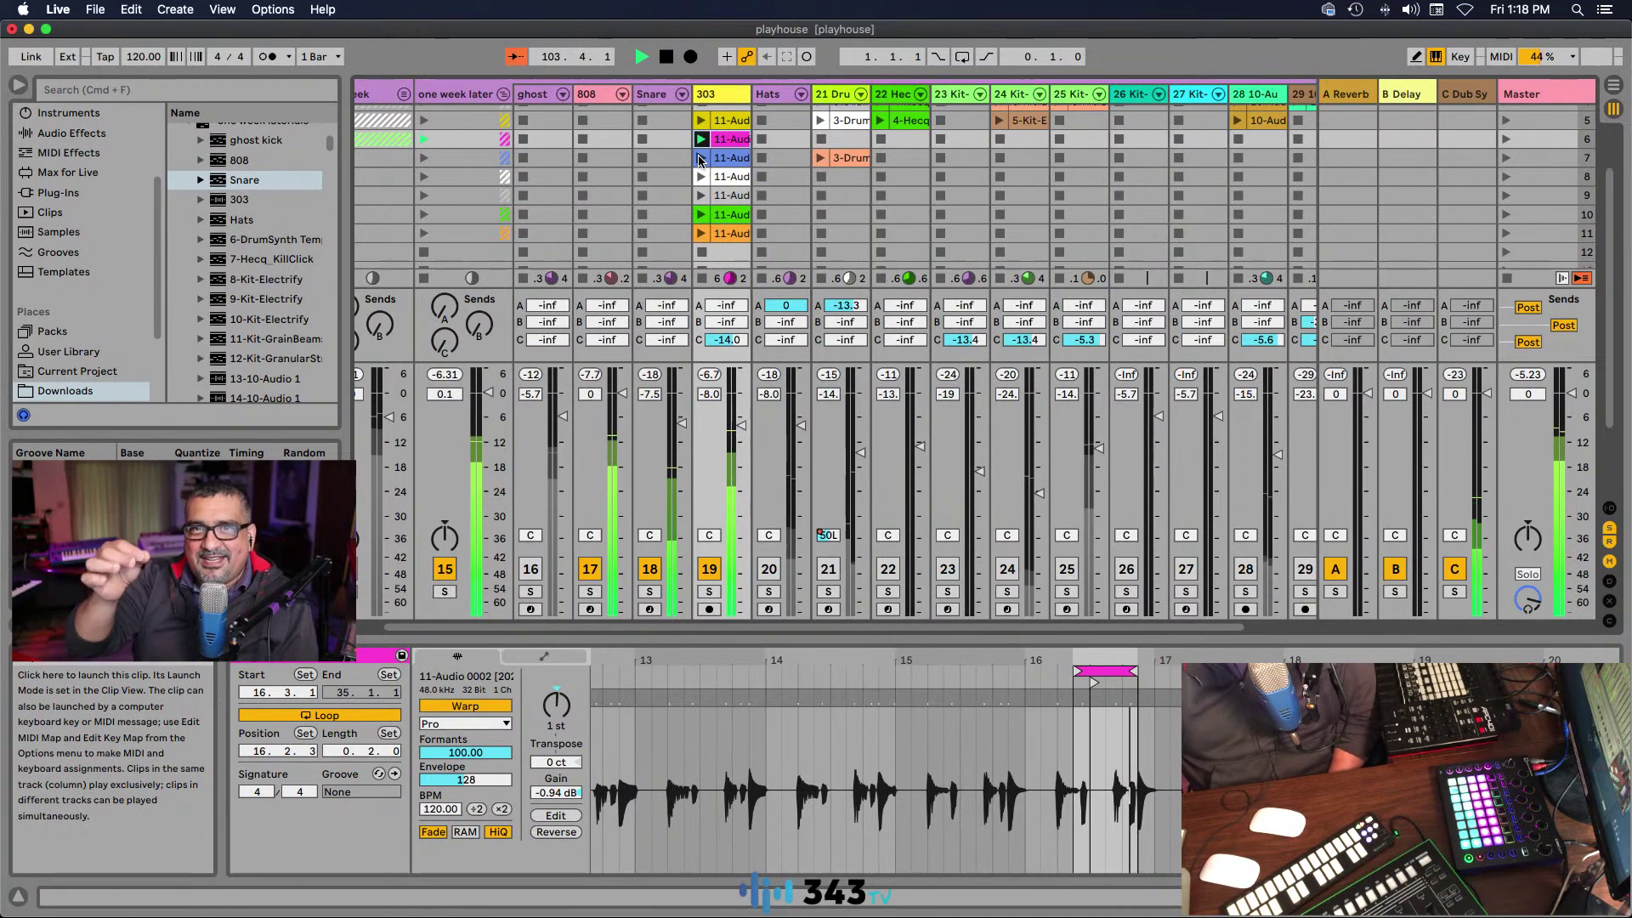
{"action": "left_click", "coordinate": [701, 158]}
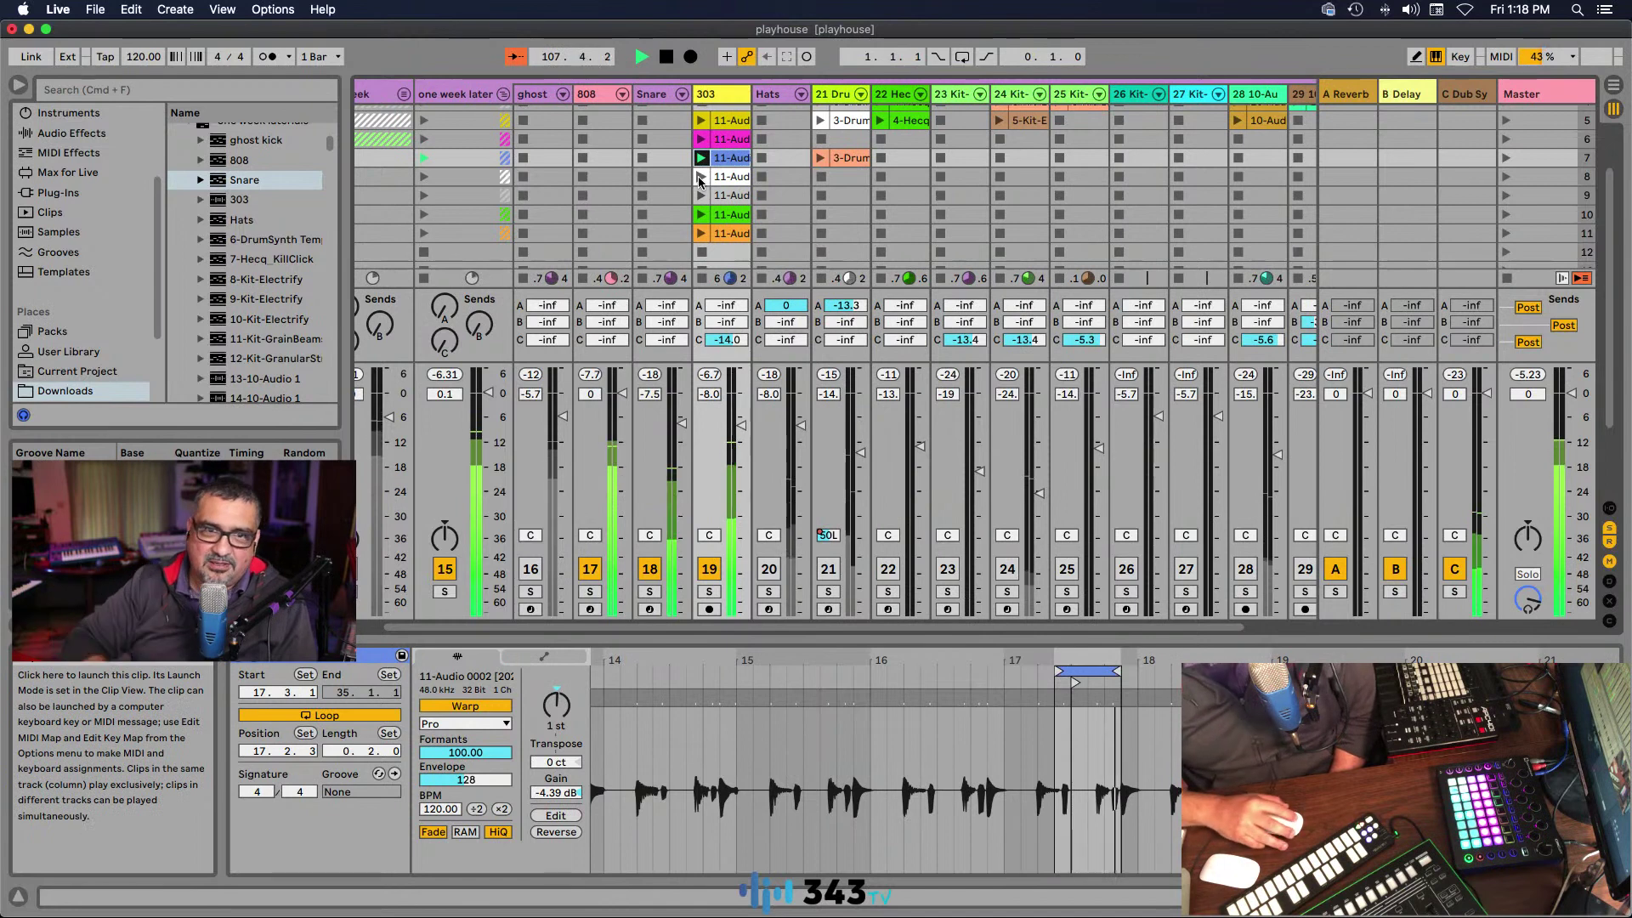
{"action": "left_click", "coordinate": [701, 178]}
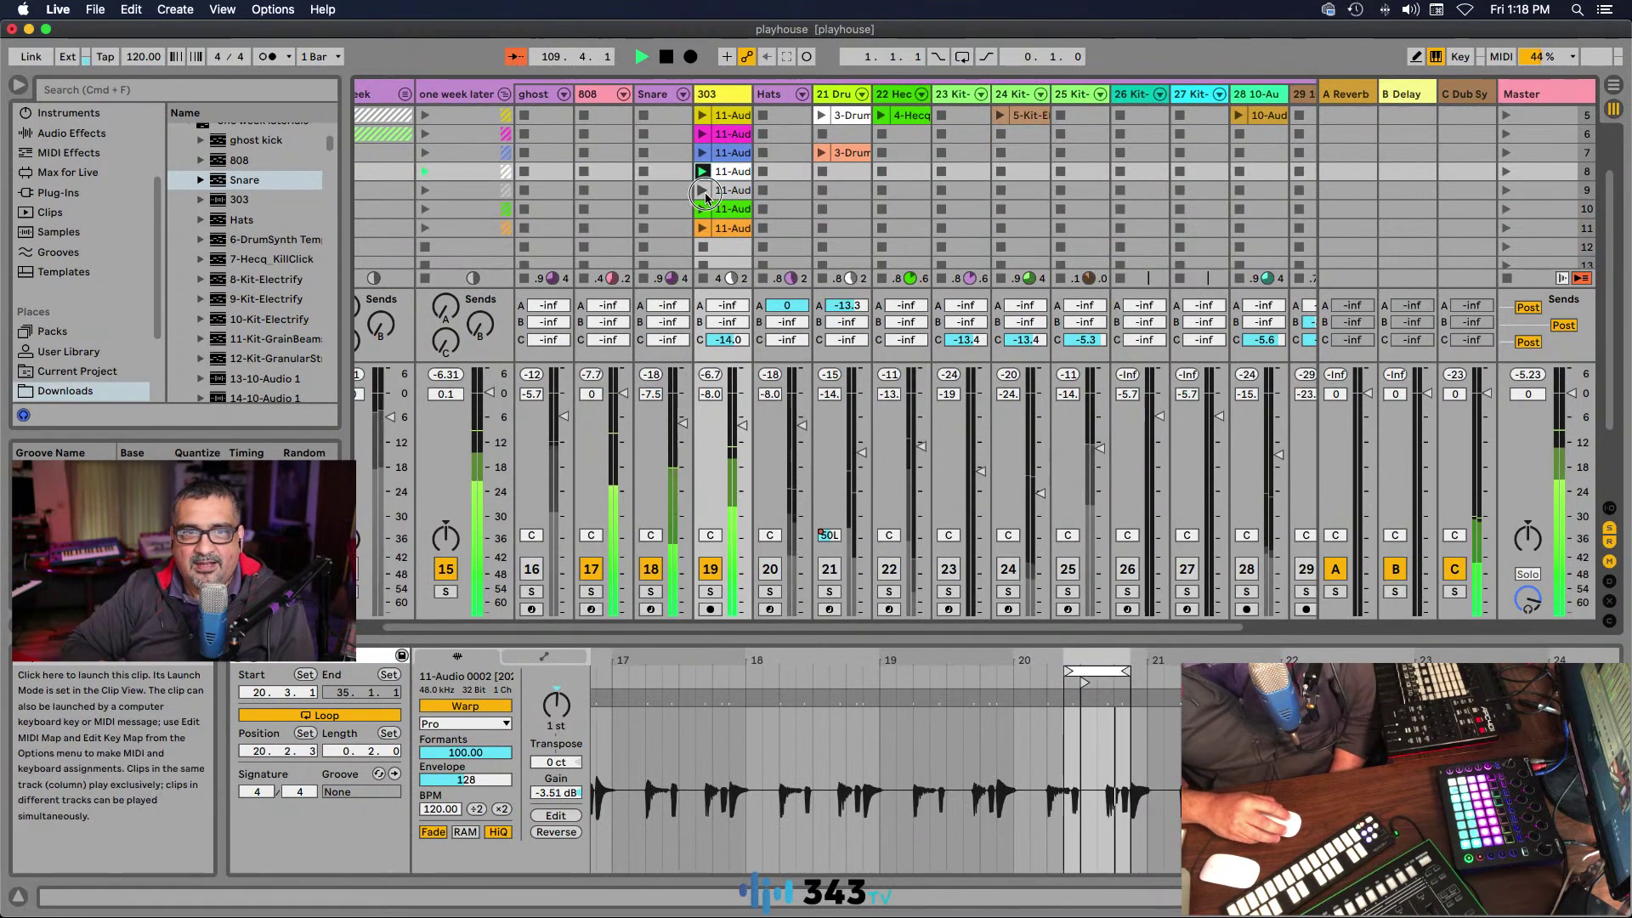
{"action": "left_click", "coordinate": [703, 191]}
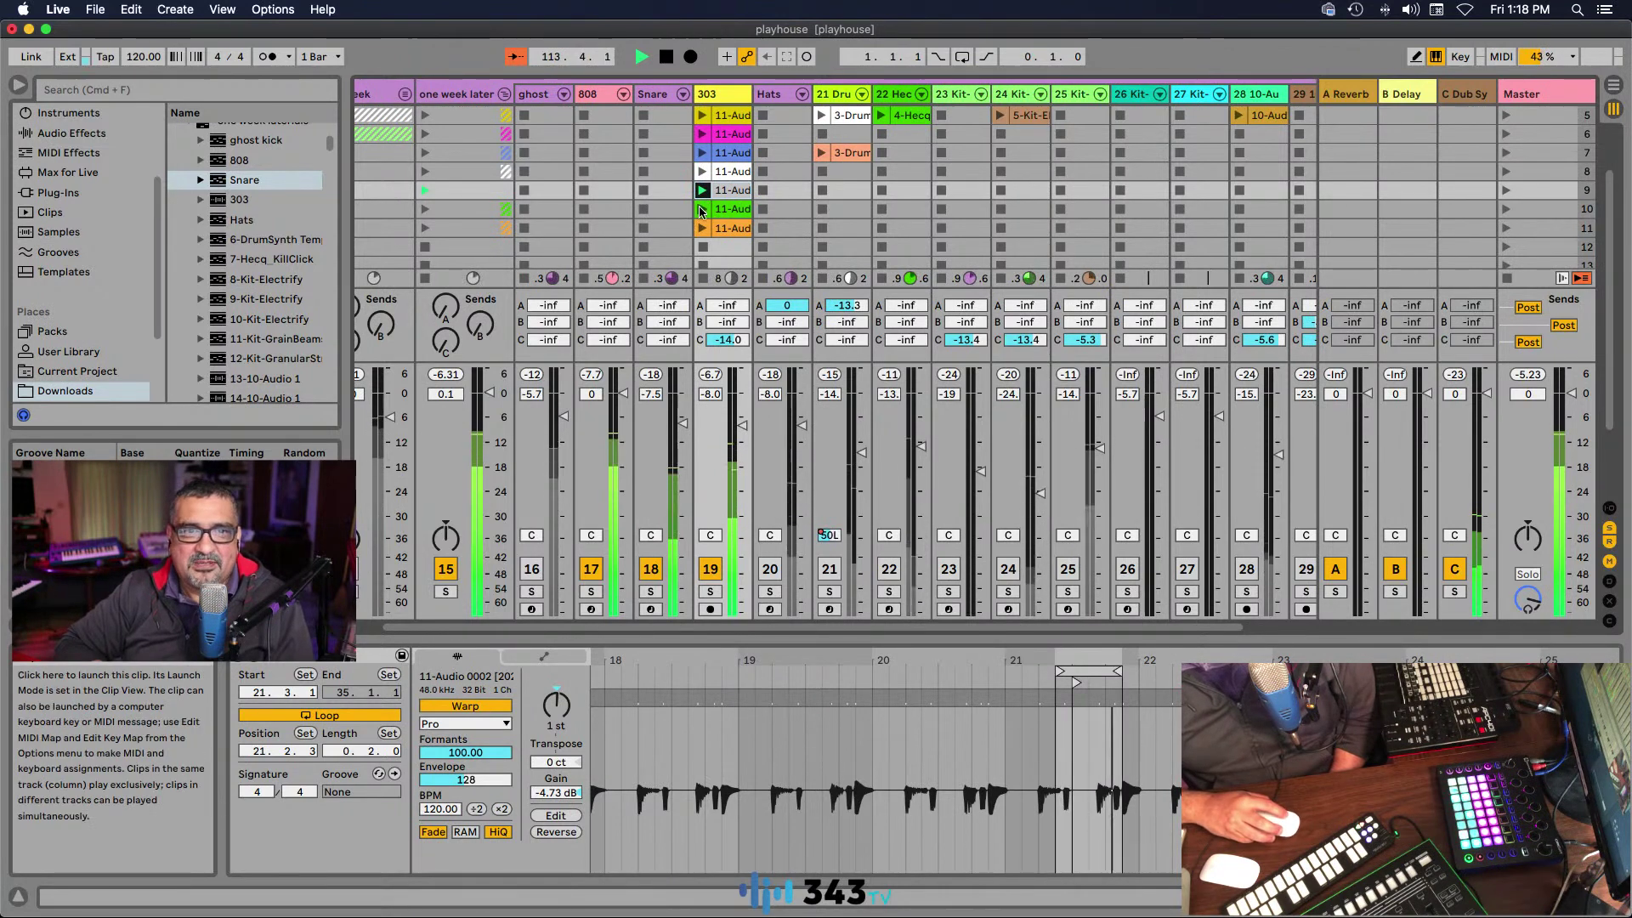
{"action": "left_click", "coordinate": [700, 211]}
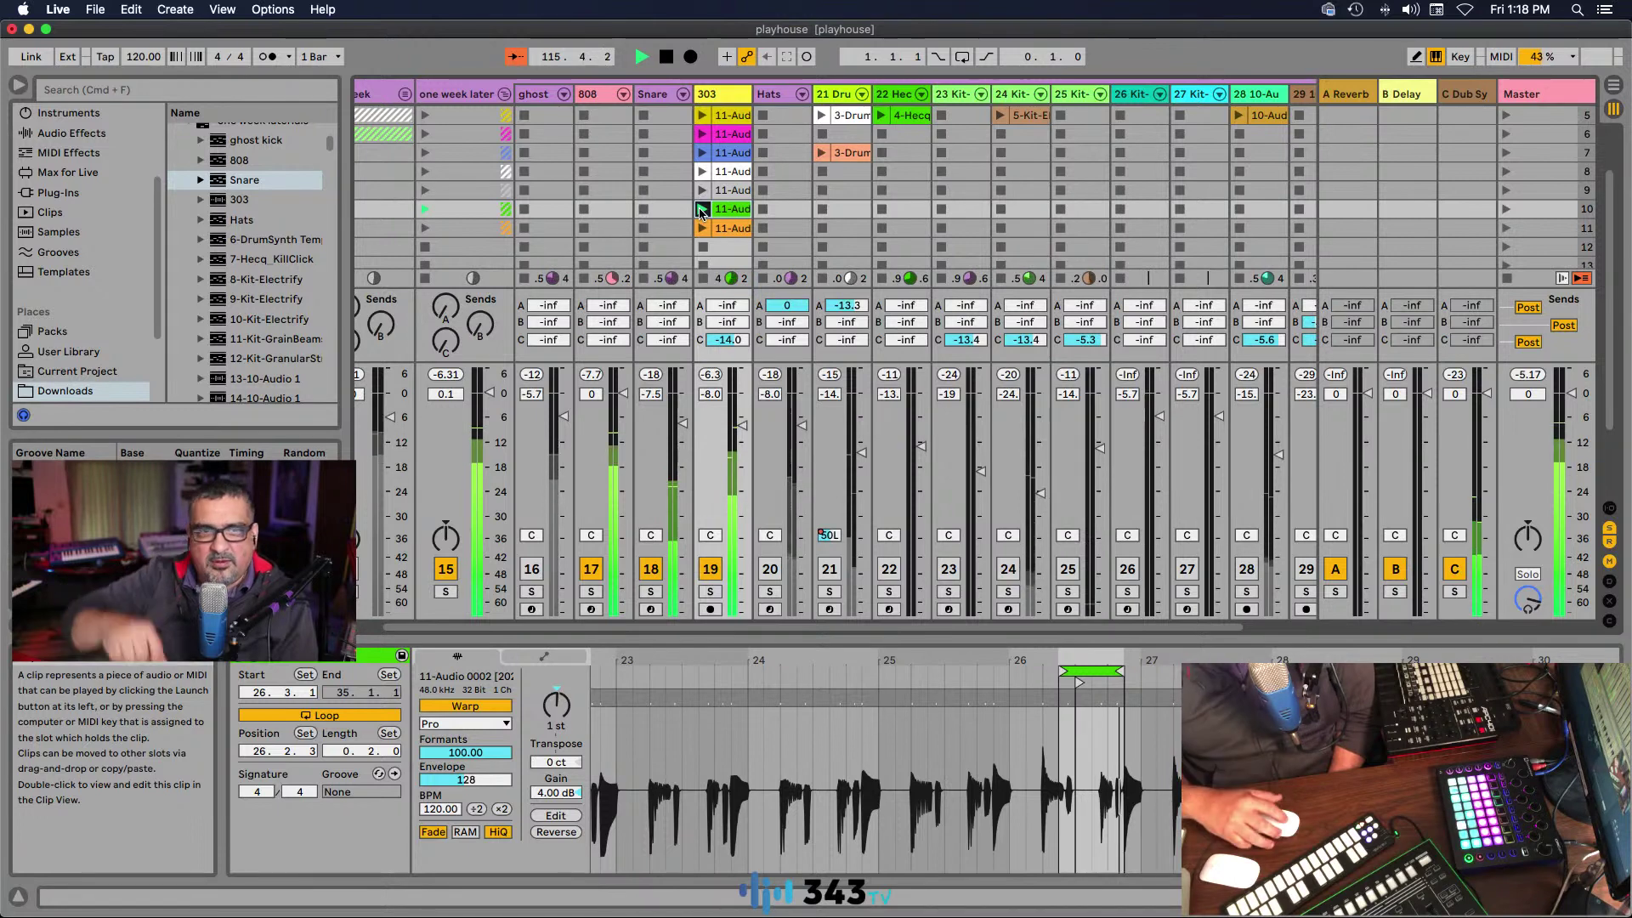
{"action": "left_click", "coordinate": [701, 228]}
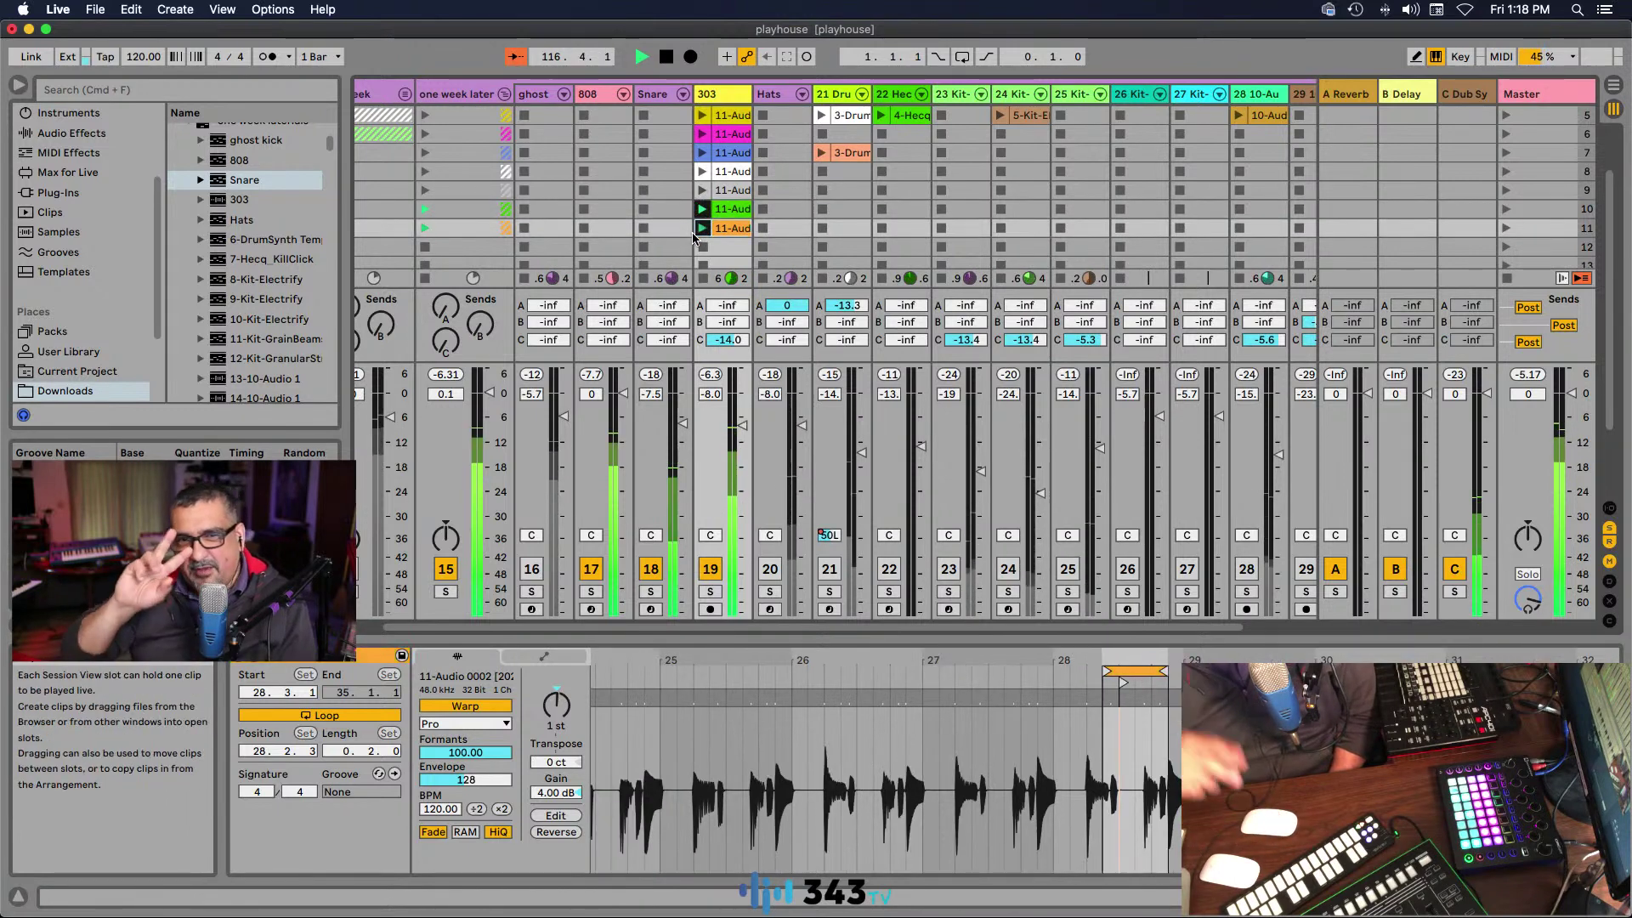
Step: Relaunch the 303 track's yellow clip in scene 5 and display the track's device chain
{"action": "scroll", "coordinate": [731, 213], "scroll_direction": "left", "scroll_amount": 2}
{"action": "scroll", "coordinate": [761, 187], "scroll_direction": "up", "scroll_amount": 1}
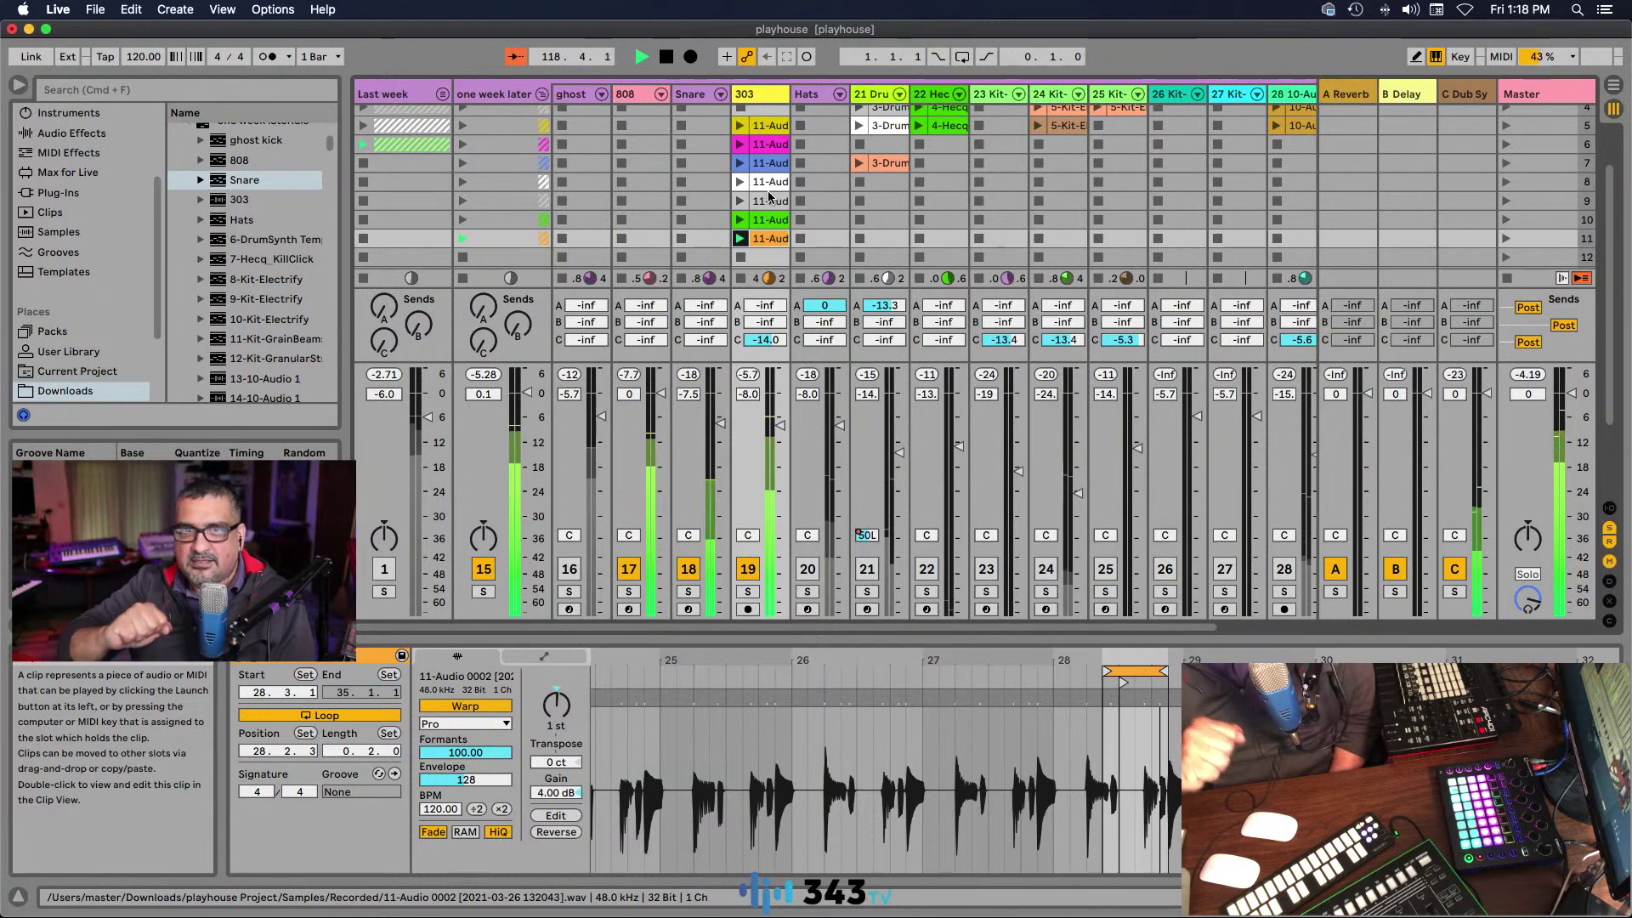
{"action": "scroll", "coordinate": [784, 147], "scroll_direction": "down", "scroll_amount": 4}
{"action": "scroll", "coordinate": [761, 182], "scroll_direction": "up", "scroll_amount": 5}
{"action": "scroll", "coordinate": [762, 182], "scroll_direction": "down", "scroll_amount": 2}
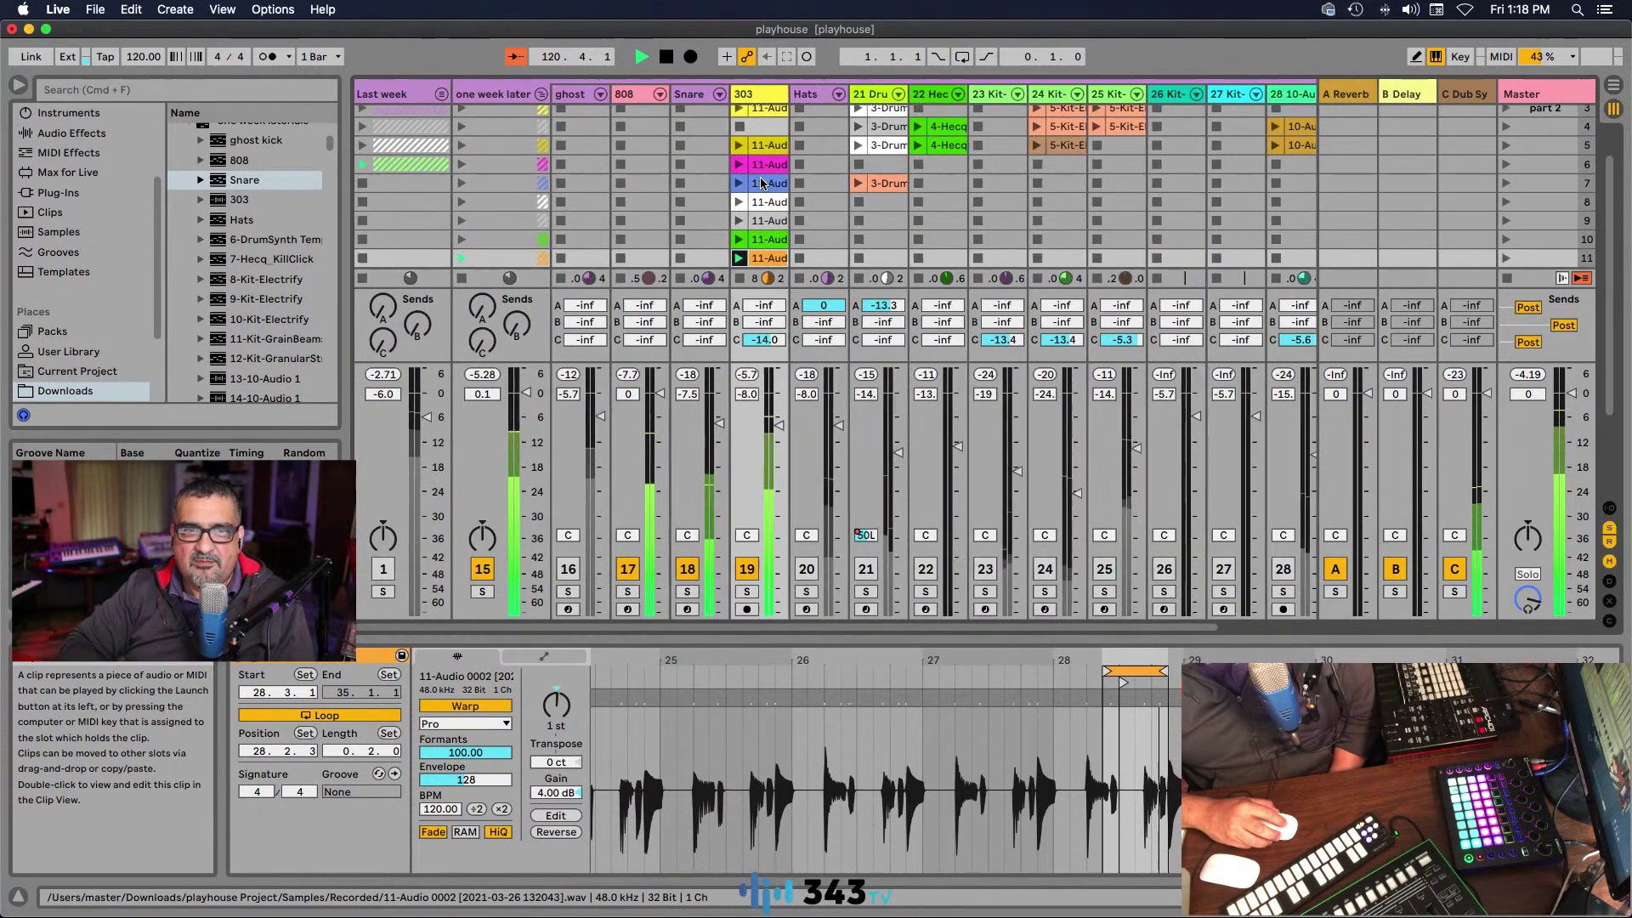
{"action": "left_click", "coordinate": [739, 145]}
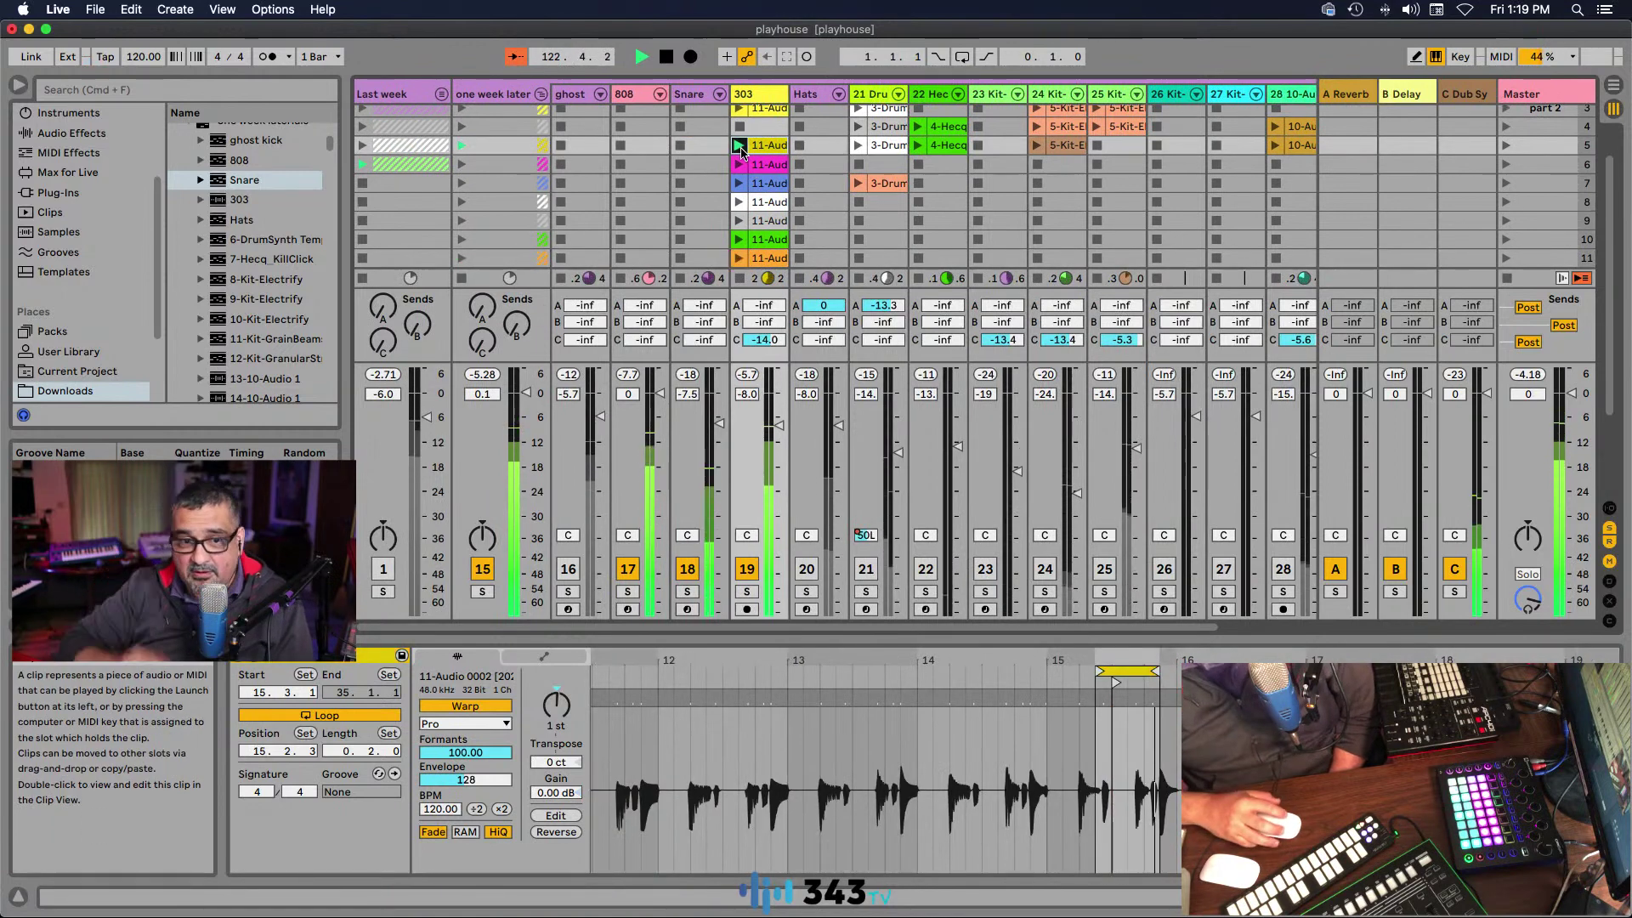
{"action": "double_click", "coordinate": [764, 96]}
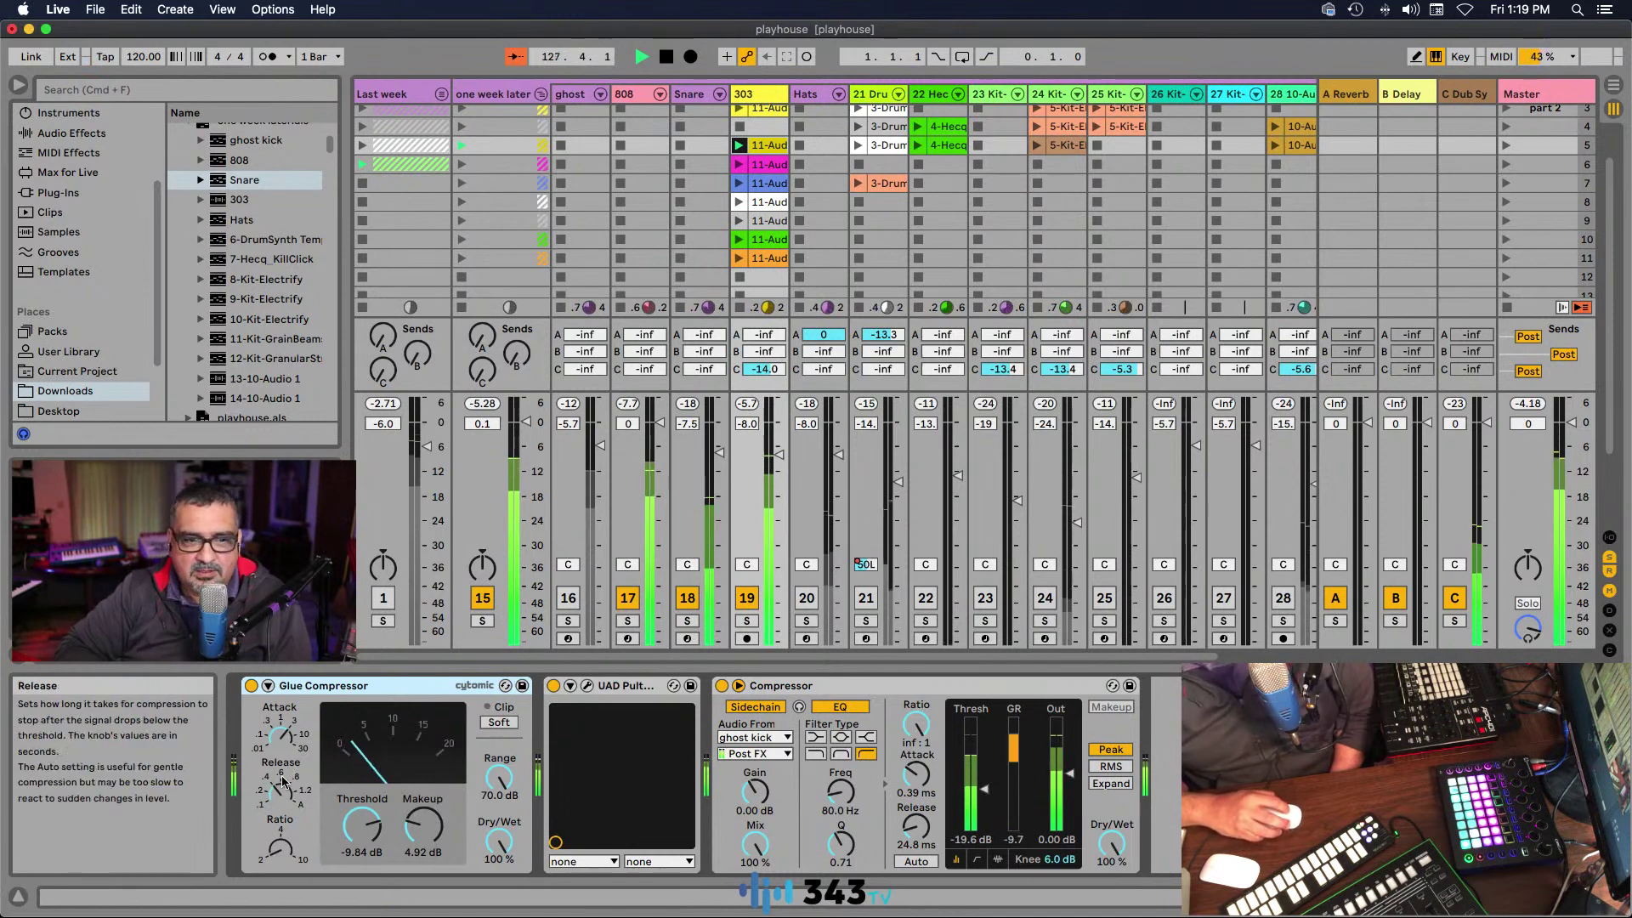
Step: Open the 303 track's UAD Pultec EQP-1A window and compare the sound with the equalizer bypassed and active
{"action": "left_click", "coordinate": [586, 686]}
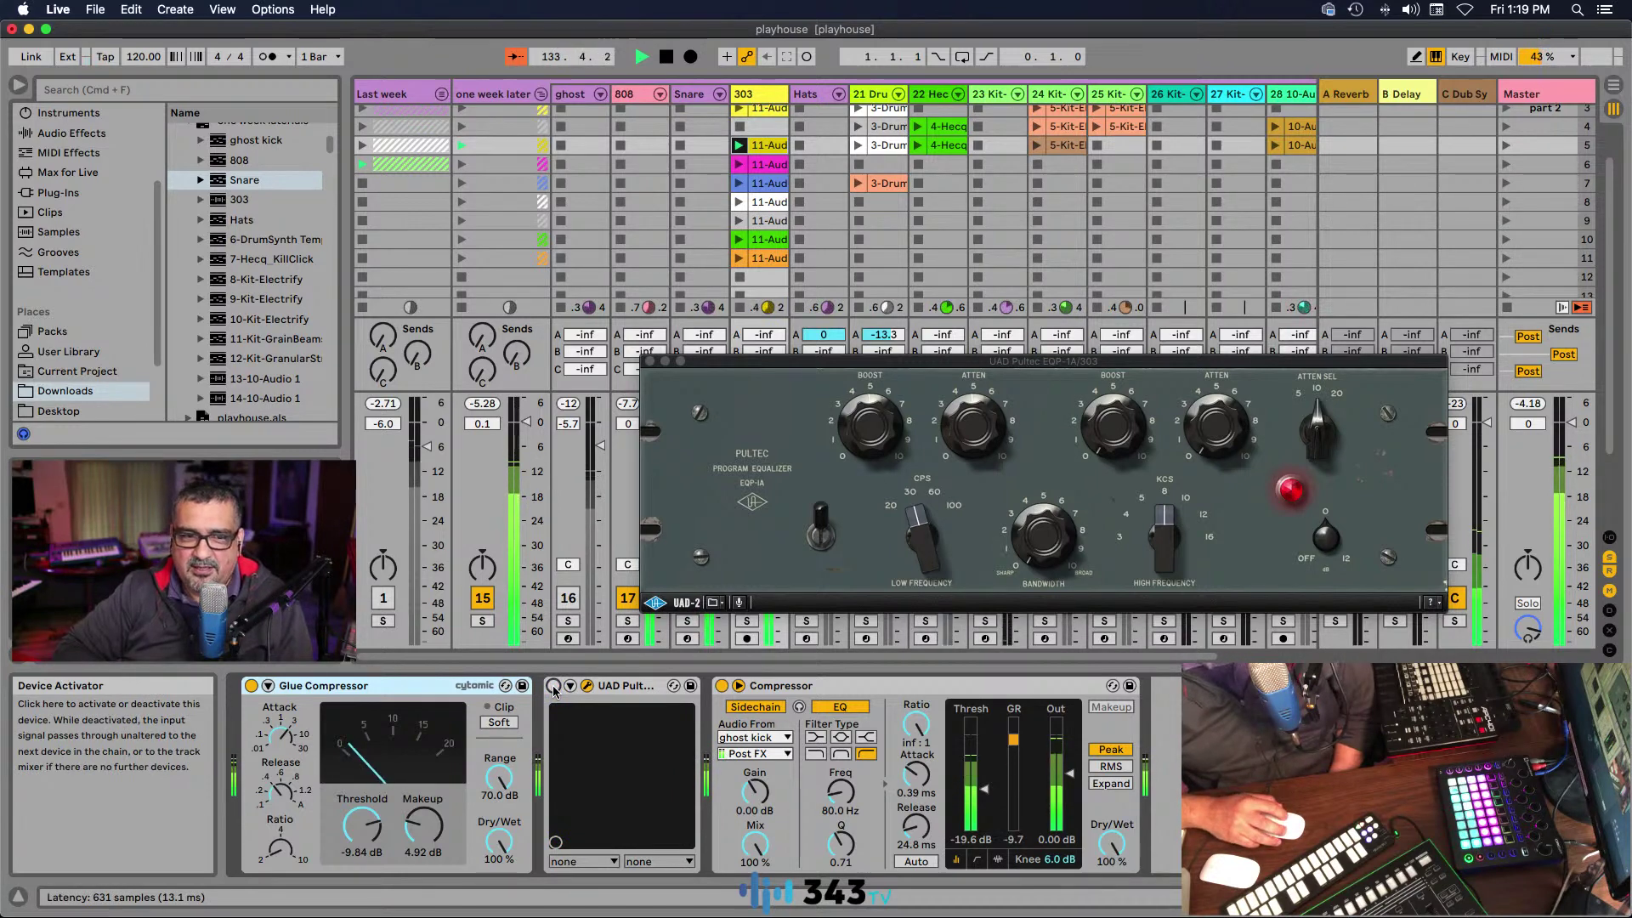
{"action": "left_click", "coordinate": [553, 686]}
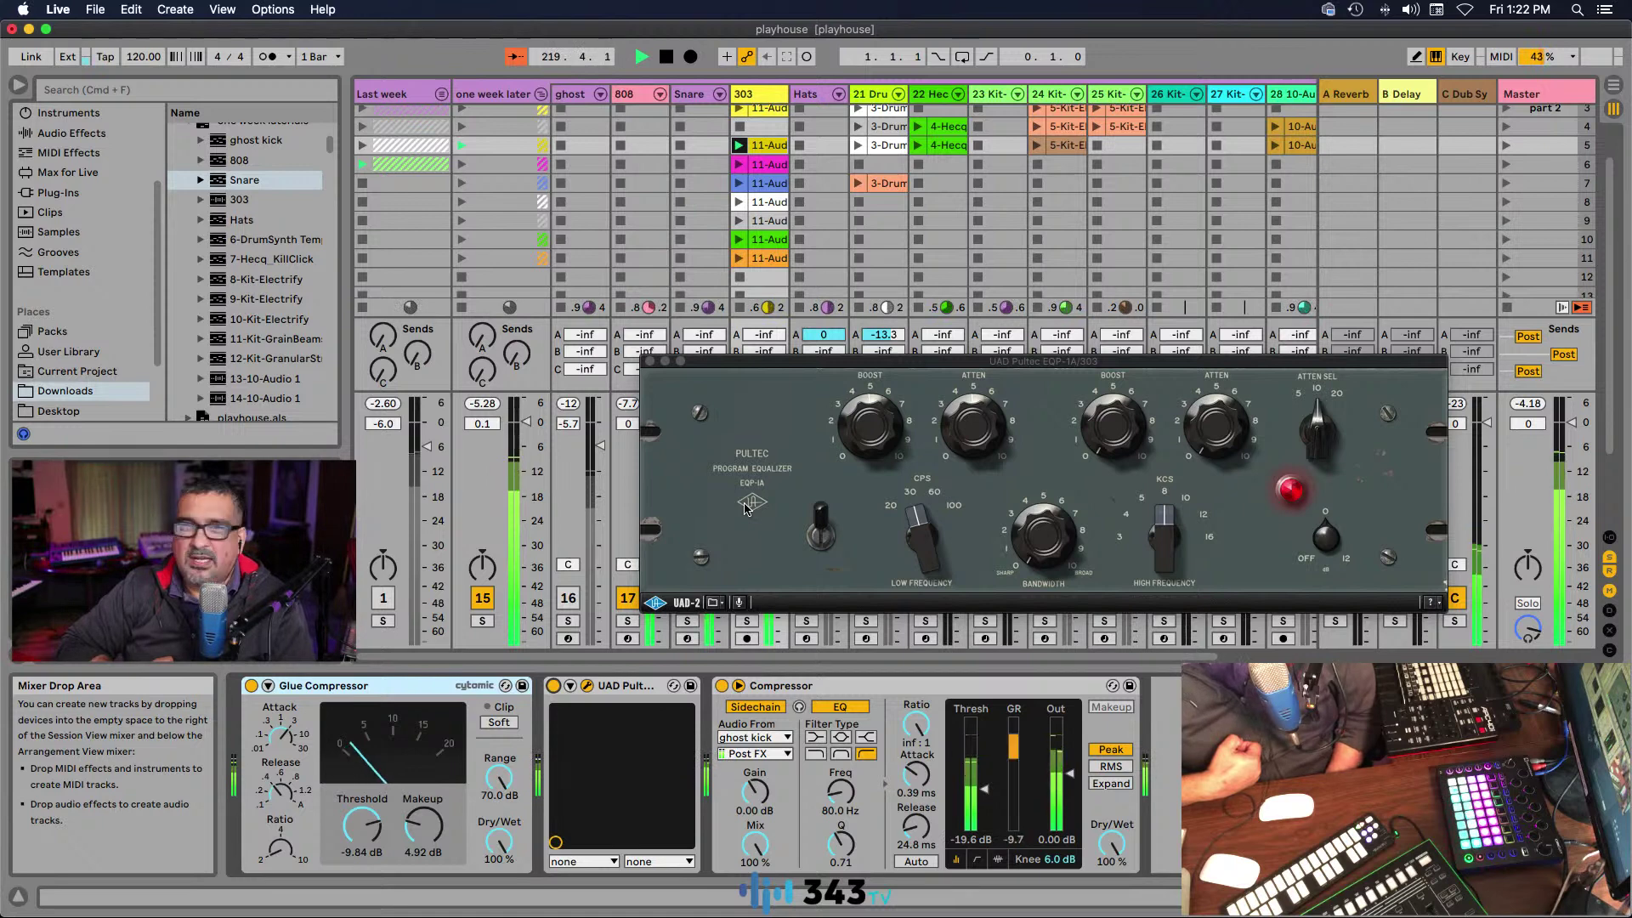
{"action": "left_click", "coordinate": [660, 59]}
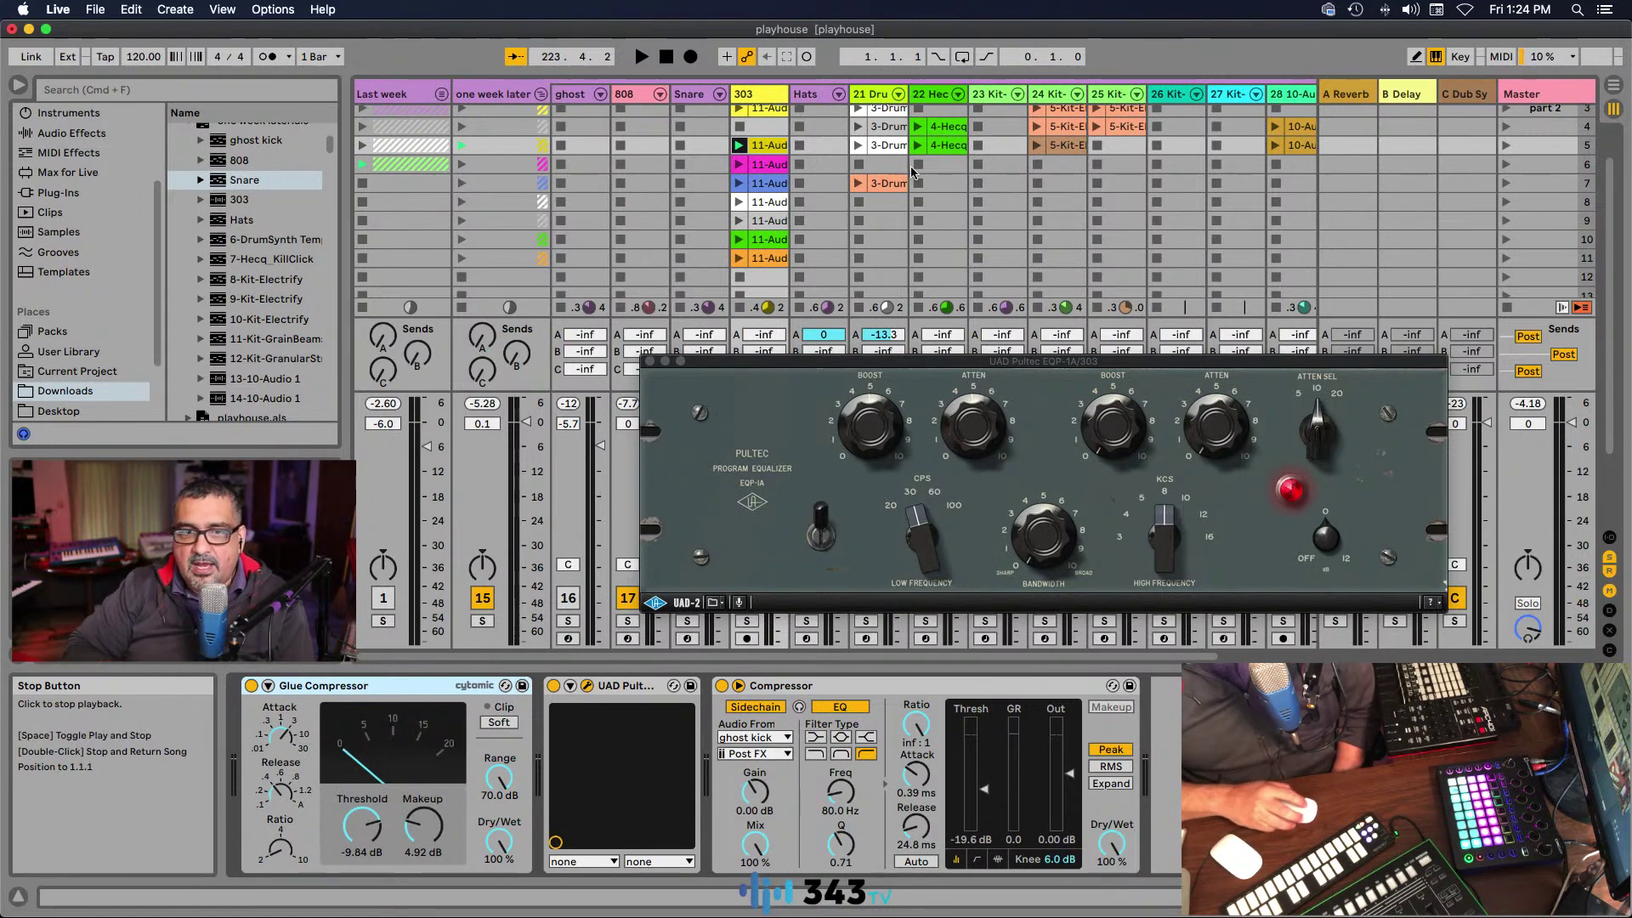
{"action": "left_click", "coordinate": [642, 57]}
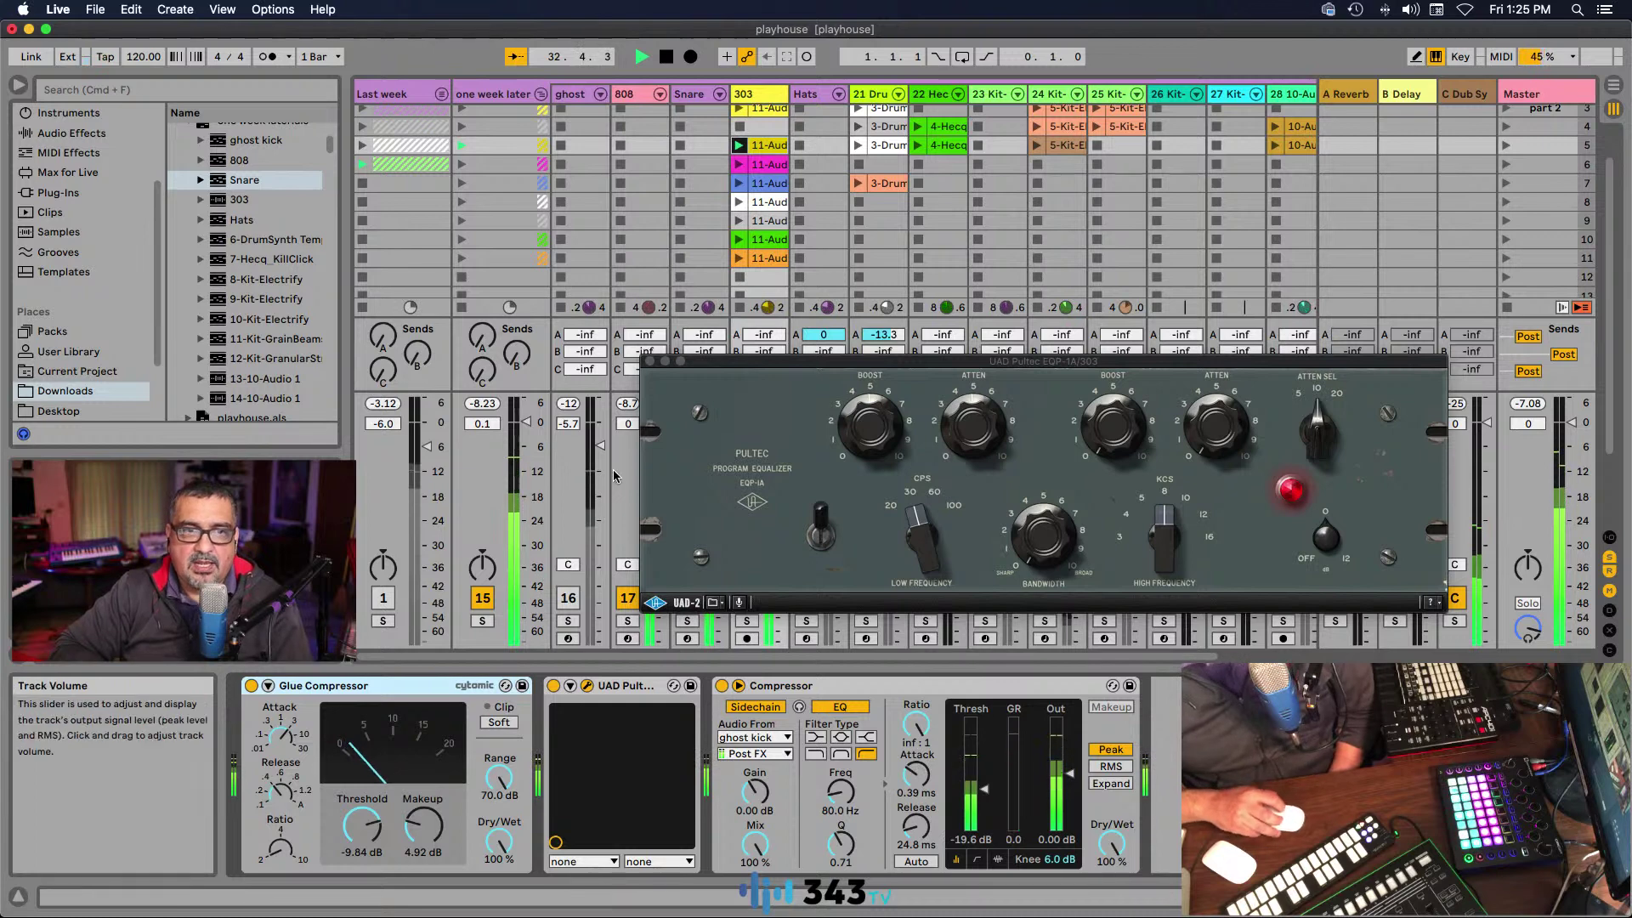
Step: Move the Pultec window aside and inspect the ghost track's 707 Core Kit devices and its scene 1 clip
{"action": "left_click_drag", "start_coordinate": [726, 369], "coordinate": [852, 229]}
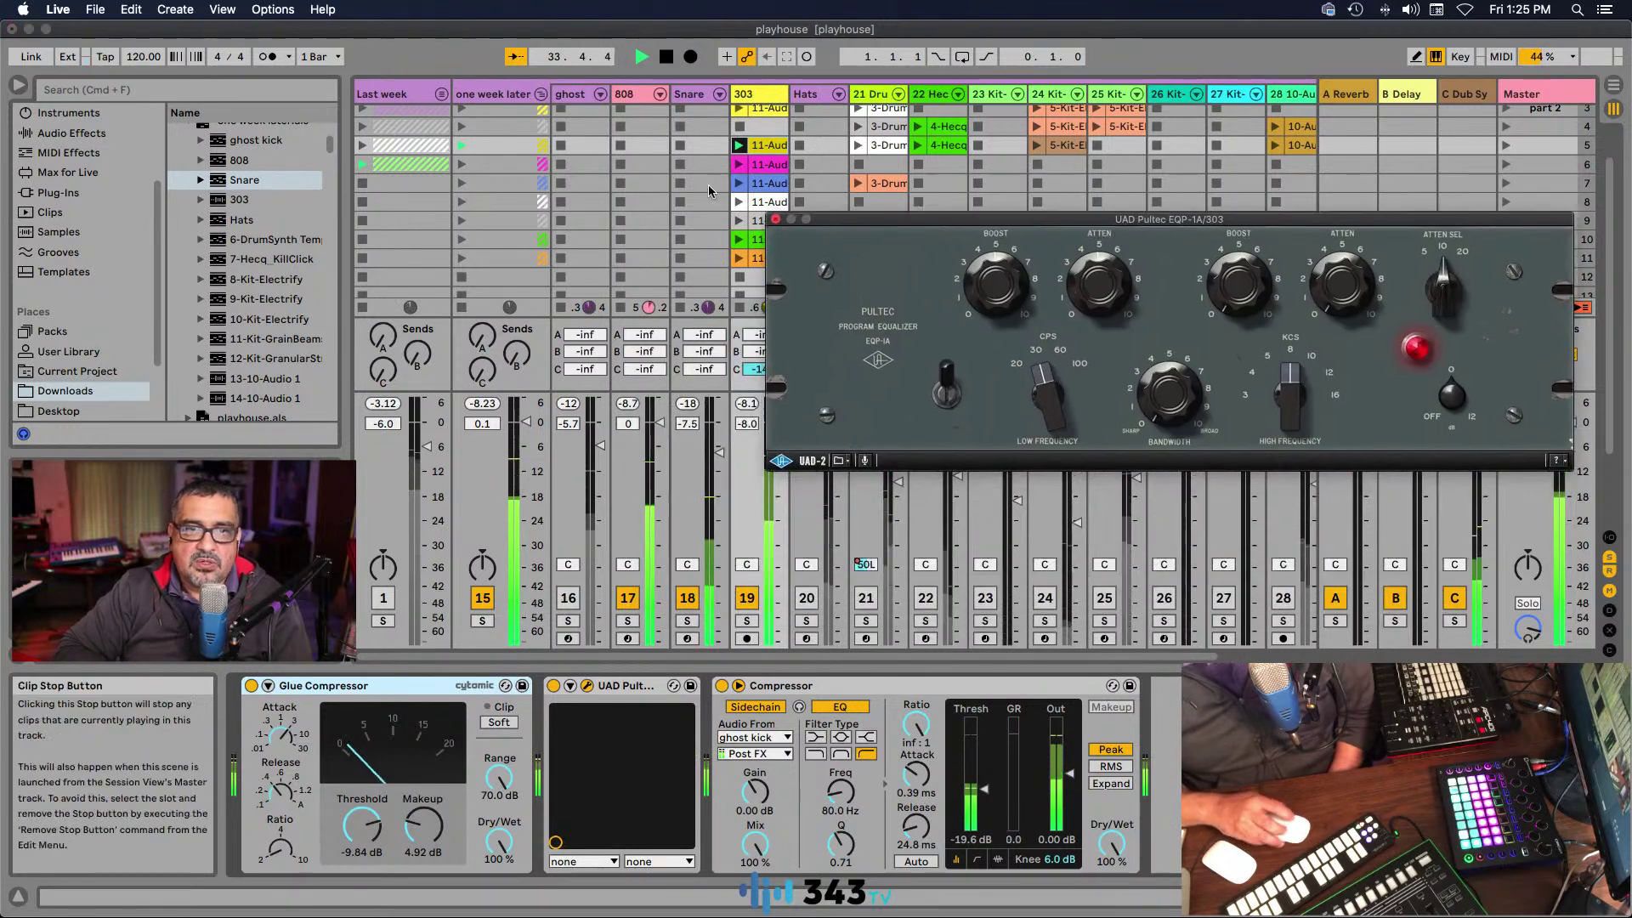
{"action": "left_click", "coordinate": [775, 220]}
{"action": "left_click", "coordinate": [580, 97]}
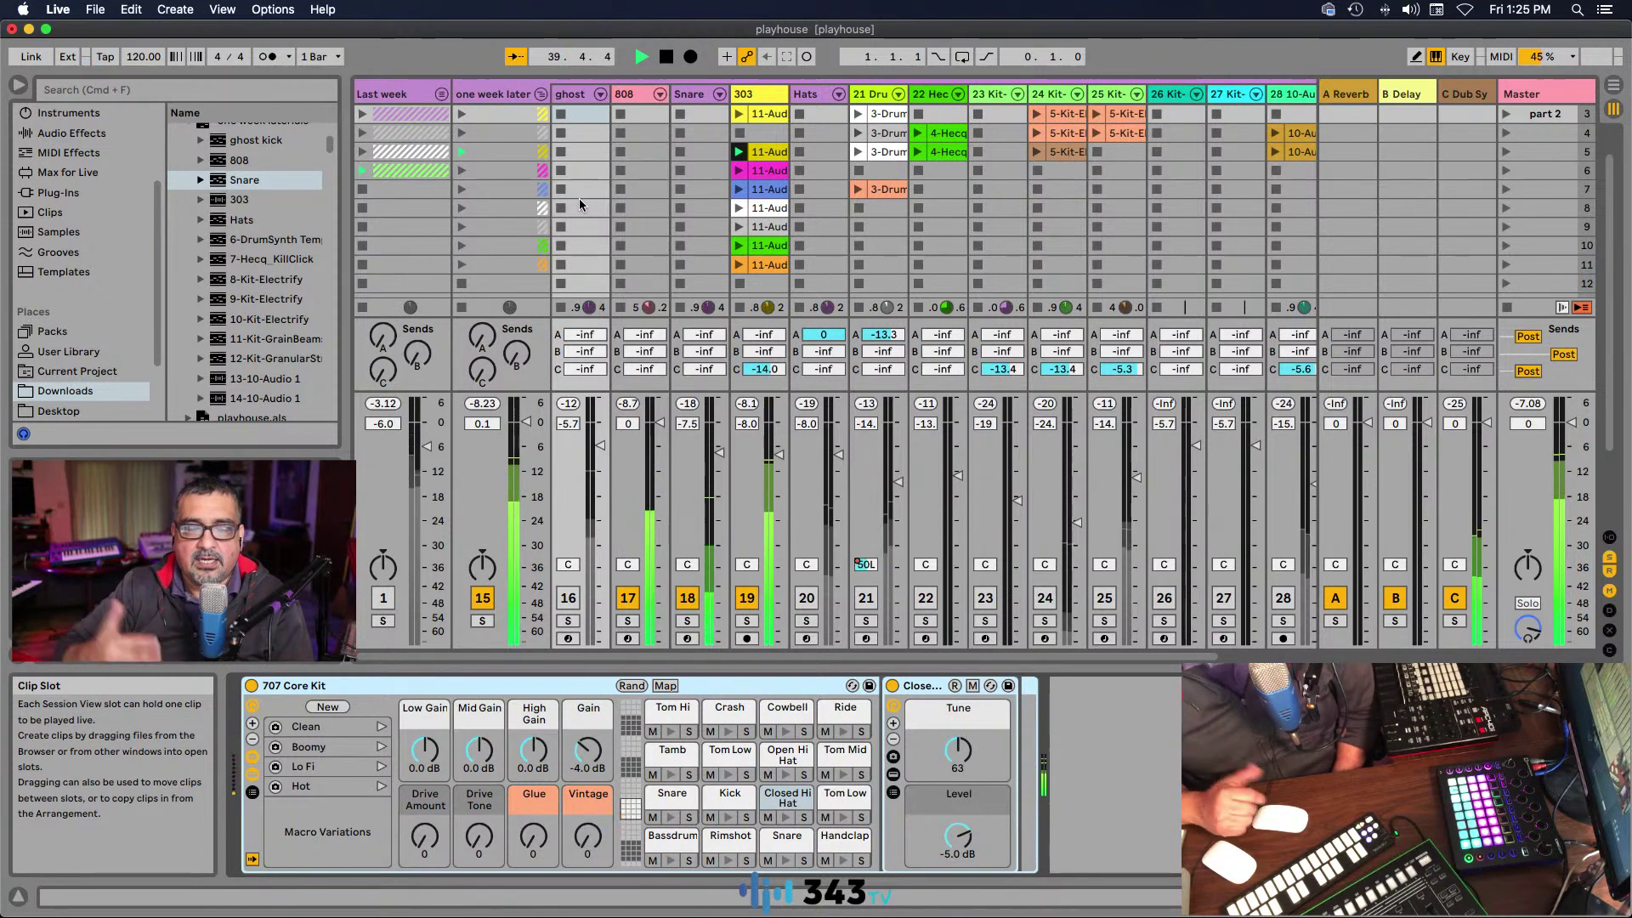
{"action": "scroll", "coordinate": [573, 245], "scroll_direction": "up", "scroll_amount": 2}
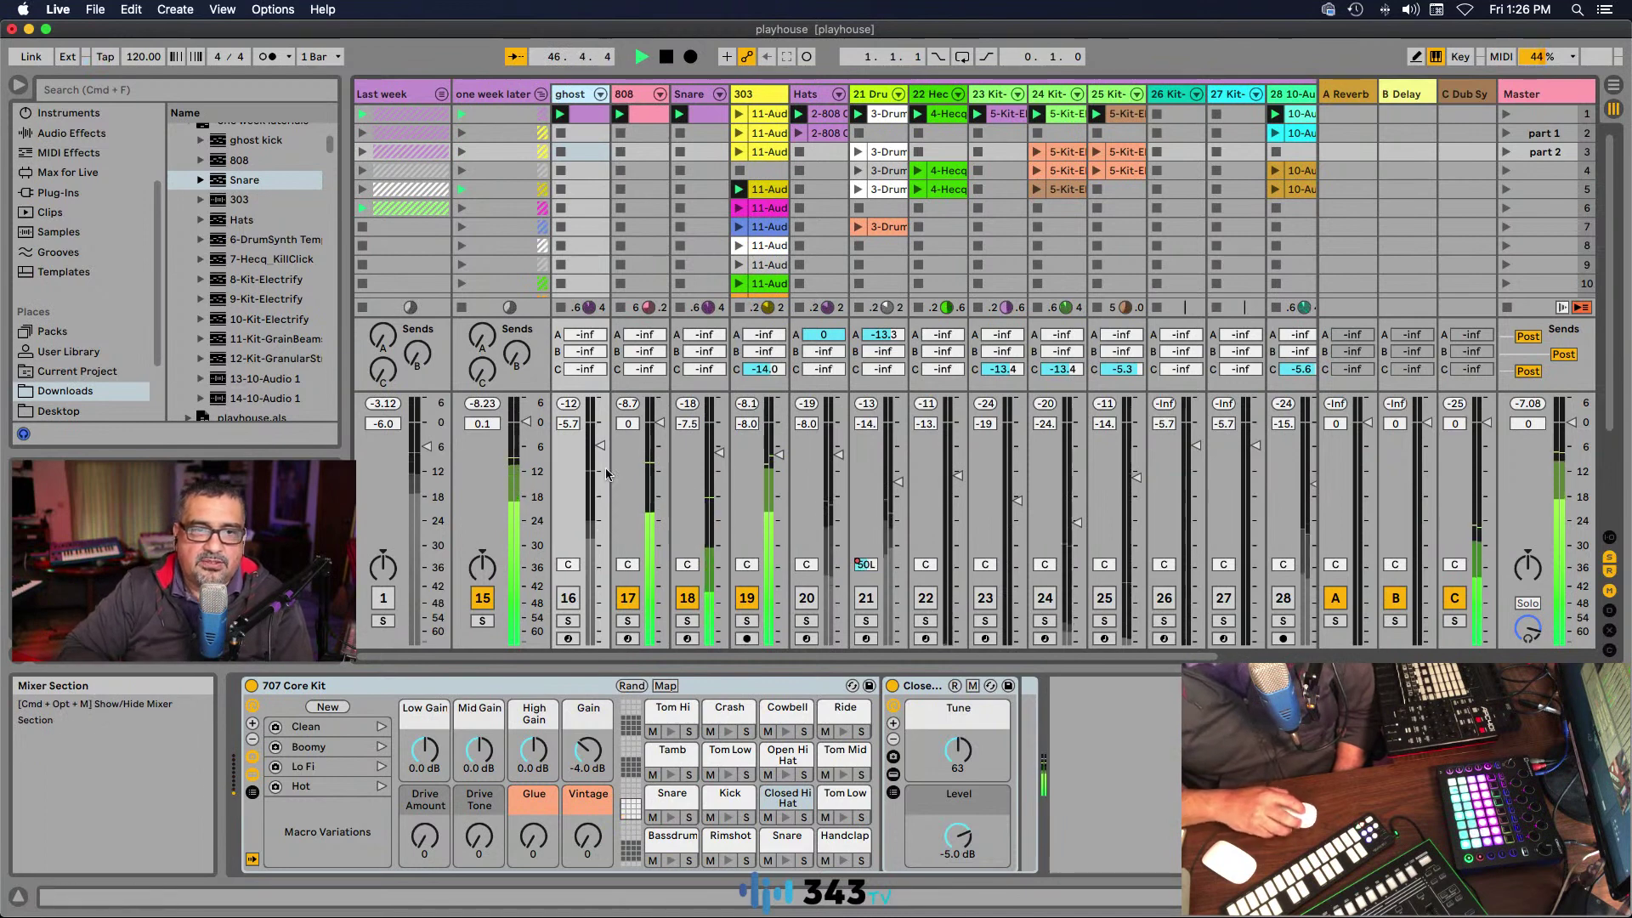
{"action": "scroll", "coordinate": [628, 633], "scroll_direction": "right", "scroll_amount": 1}
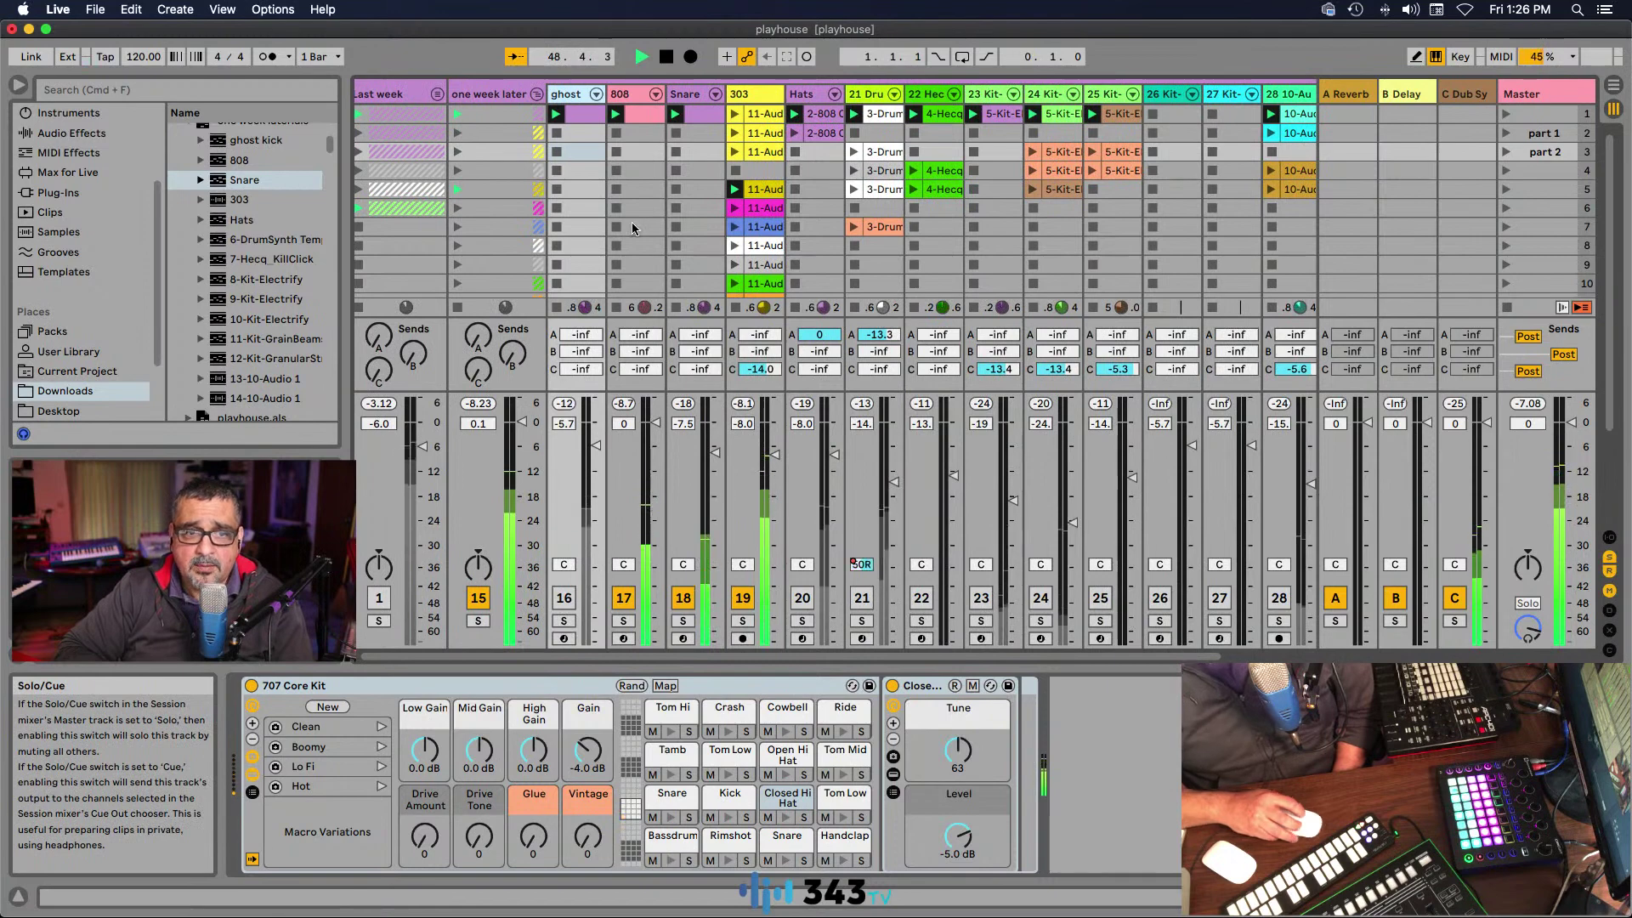
{"action": "left_click", "coordinate": [572, 96]}
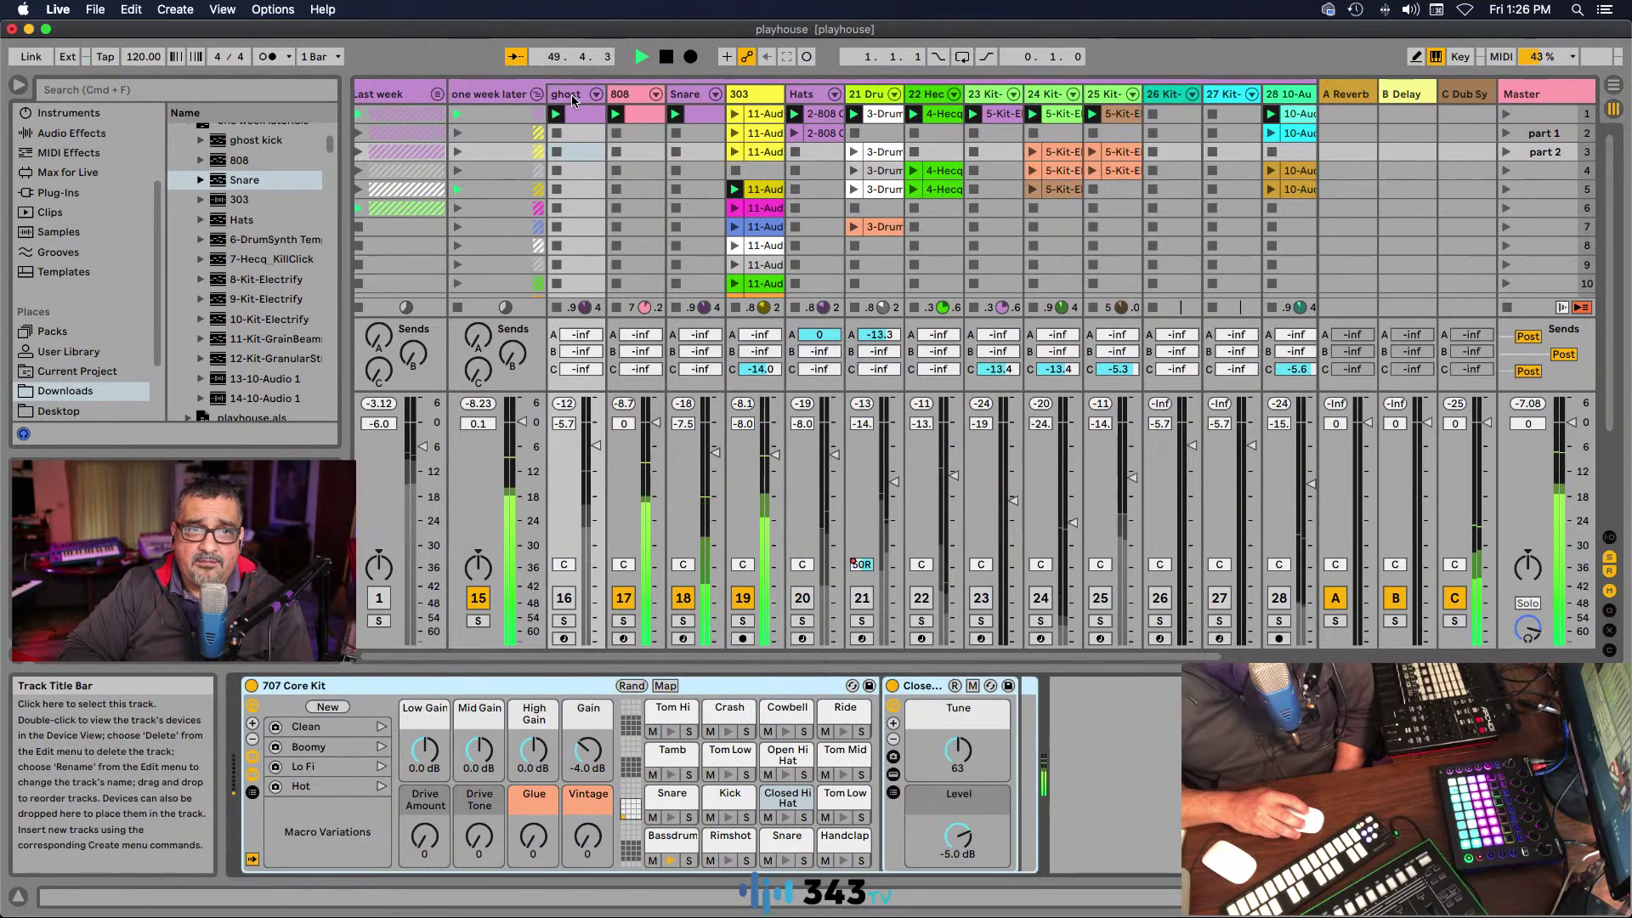
{"action": "left_click", "coordinate": [582, 114]}
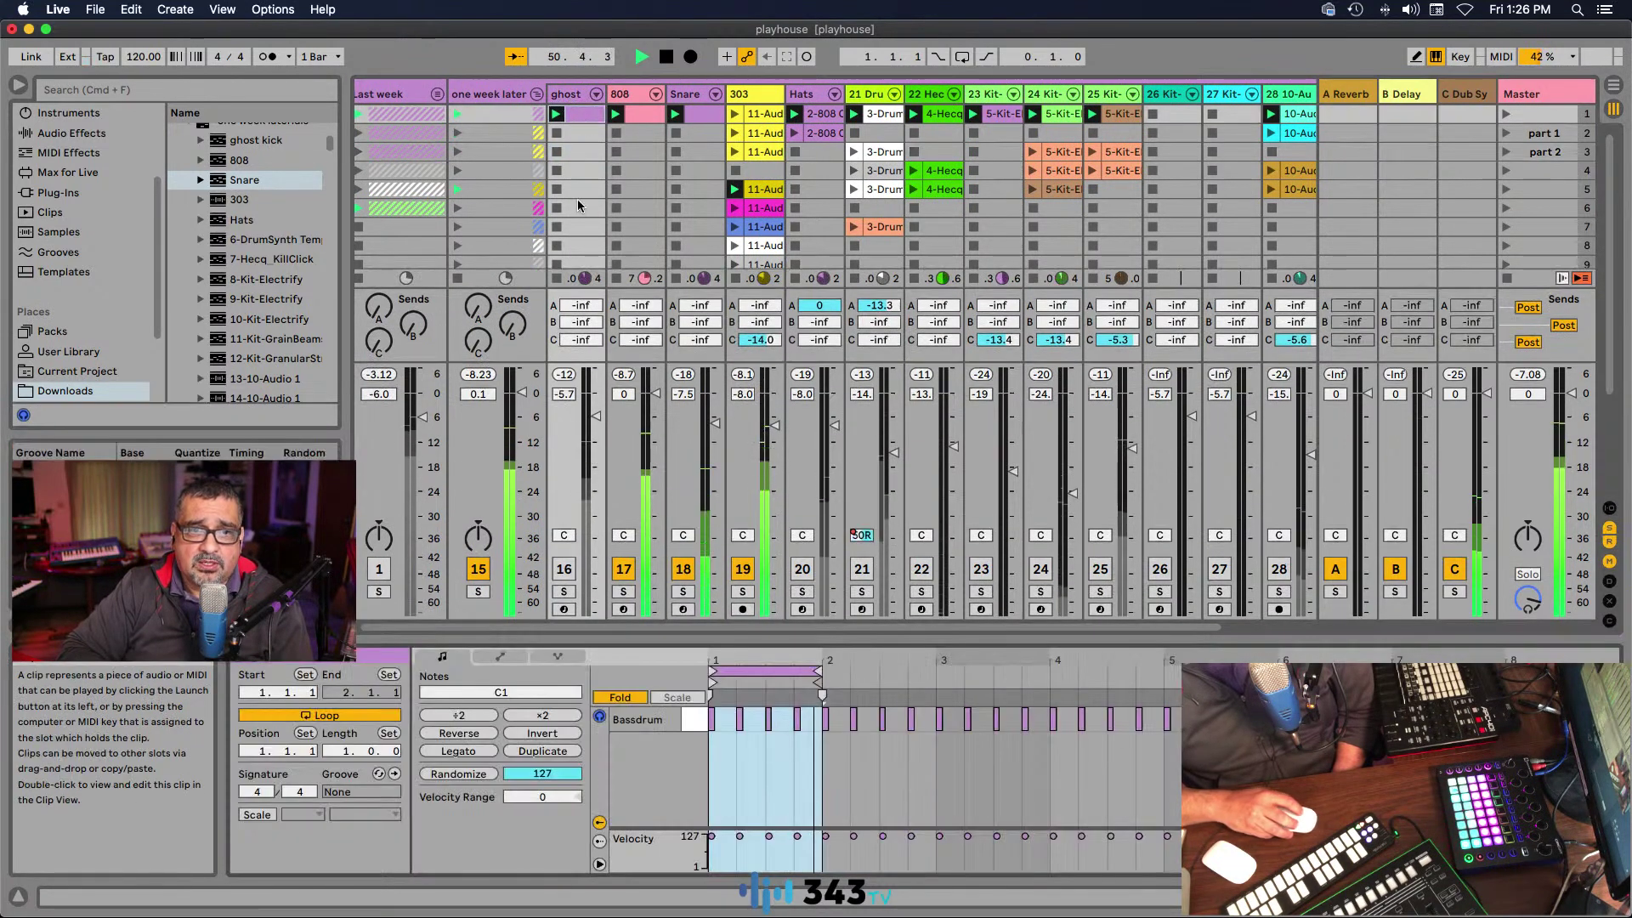
Step: Solo the ghost track to audition its kick pattern, and end the solo
{"action": "left_click", "coordinate": [563, 591]}
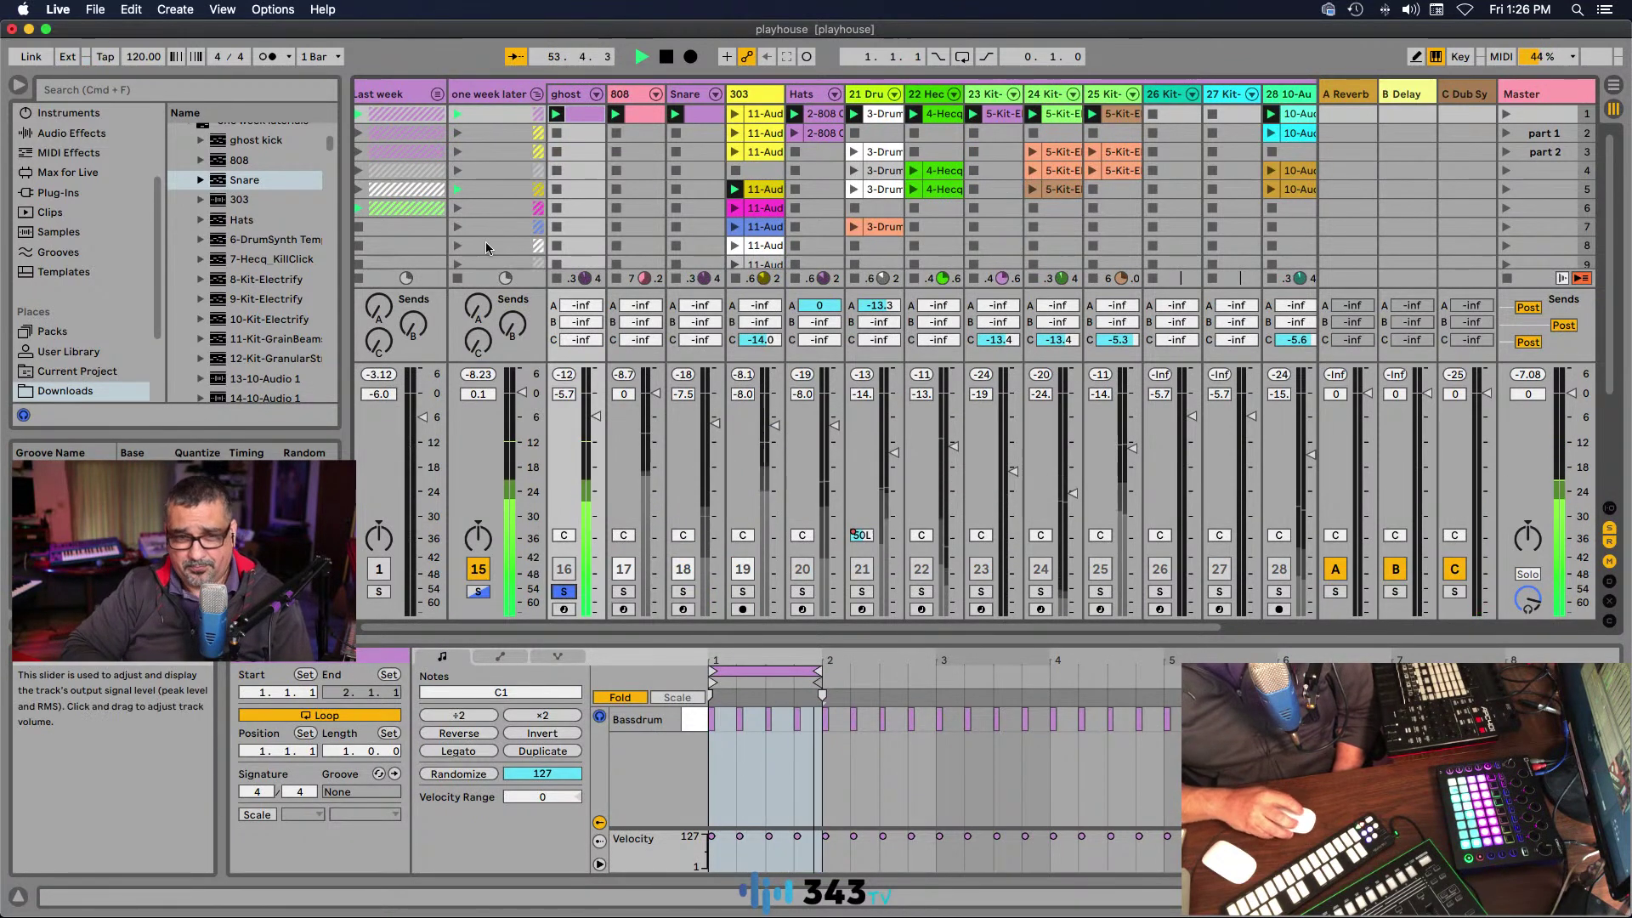
{"action": "scroll", "coordinate": [583, 115], "scroll_direction": "right", "scroll_amount": 1}
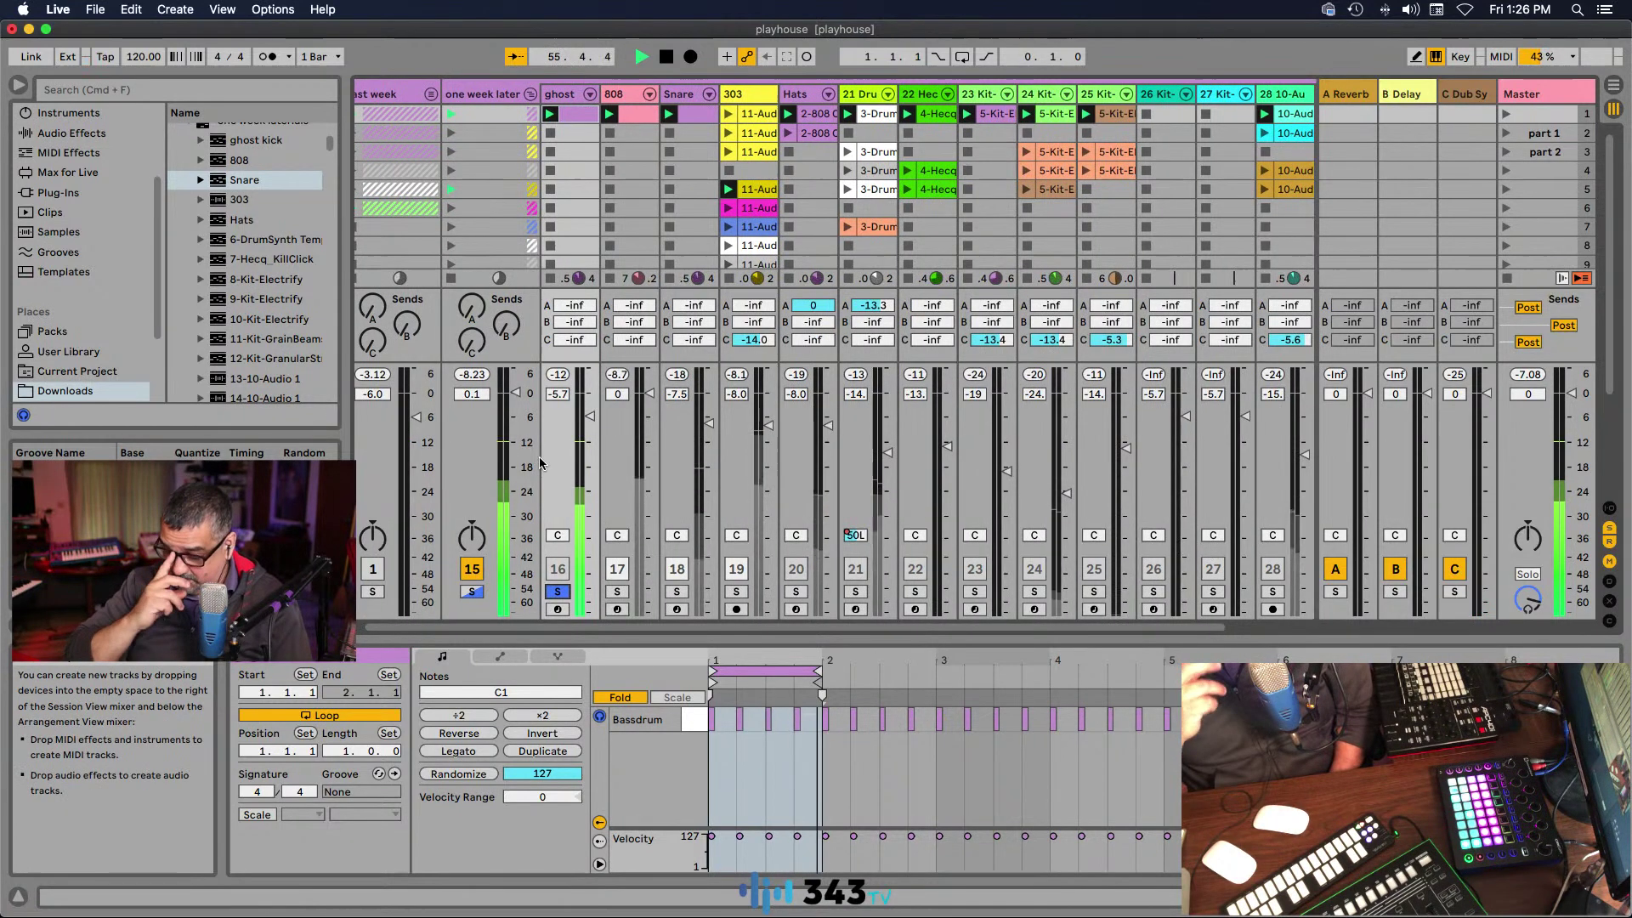
{"action": "scroll", "coordinate": [454, 540], "scroll_direction": "down", "scroll_amount": 1}
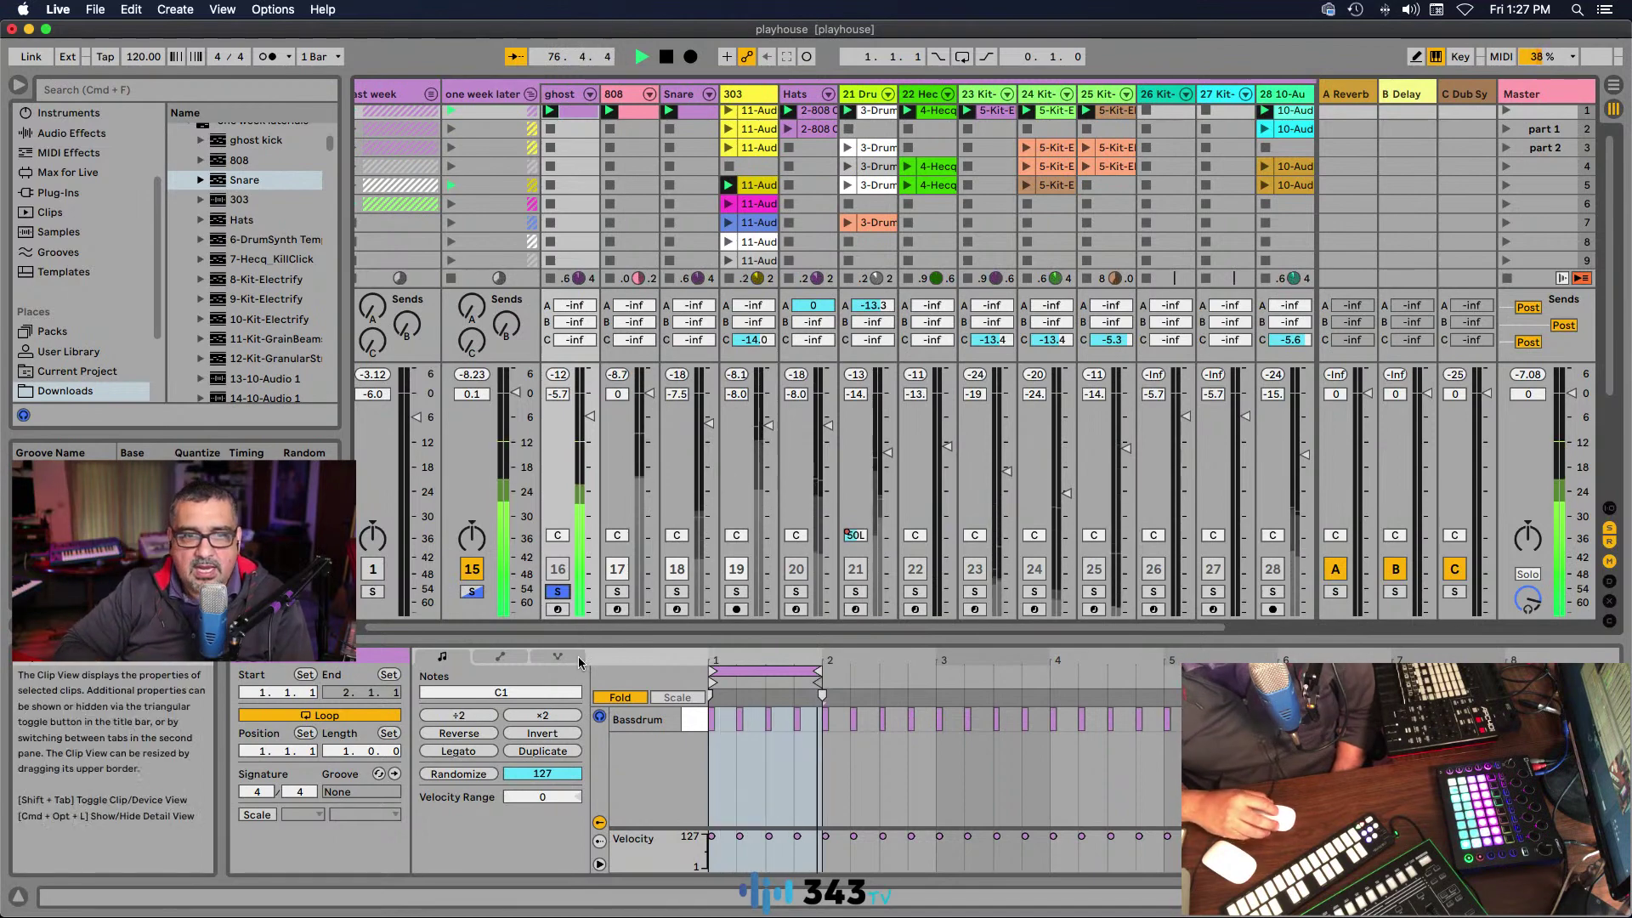
{"action": "scroll", "coordinate": [561, 592], "scroll_direction": "left", "scroll_amount": 1}
{"action": "scroll", "coordinate": [561, 592], "scroll_direction": "down", "scroll_amount": 1}
{"action": "scroll", "coordinate": [561, 593], "scroll_direction": "down", "scroll_amount": 2}
{"action": "scroll", "coordinate": [564, 595], "scroll_direction": "right", "scroll_amount": 1}
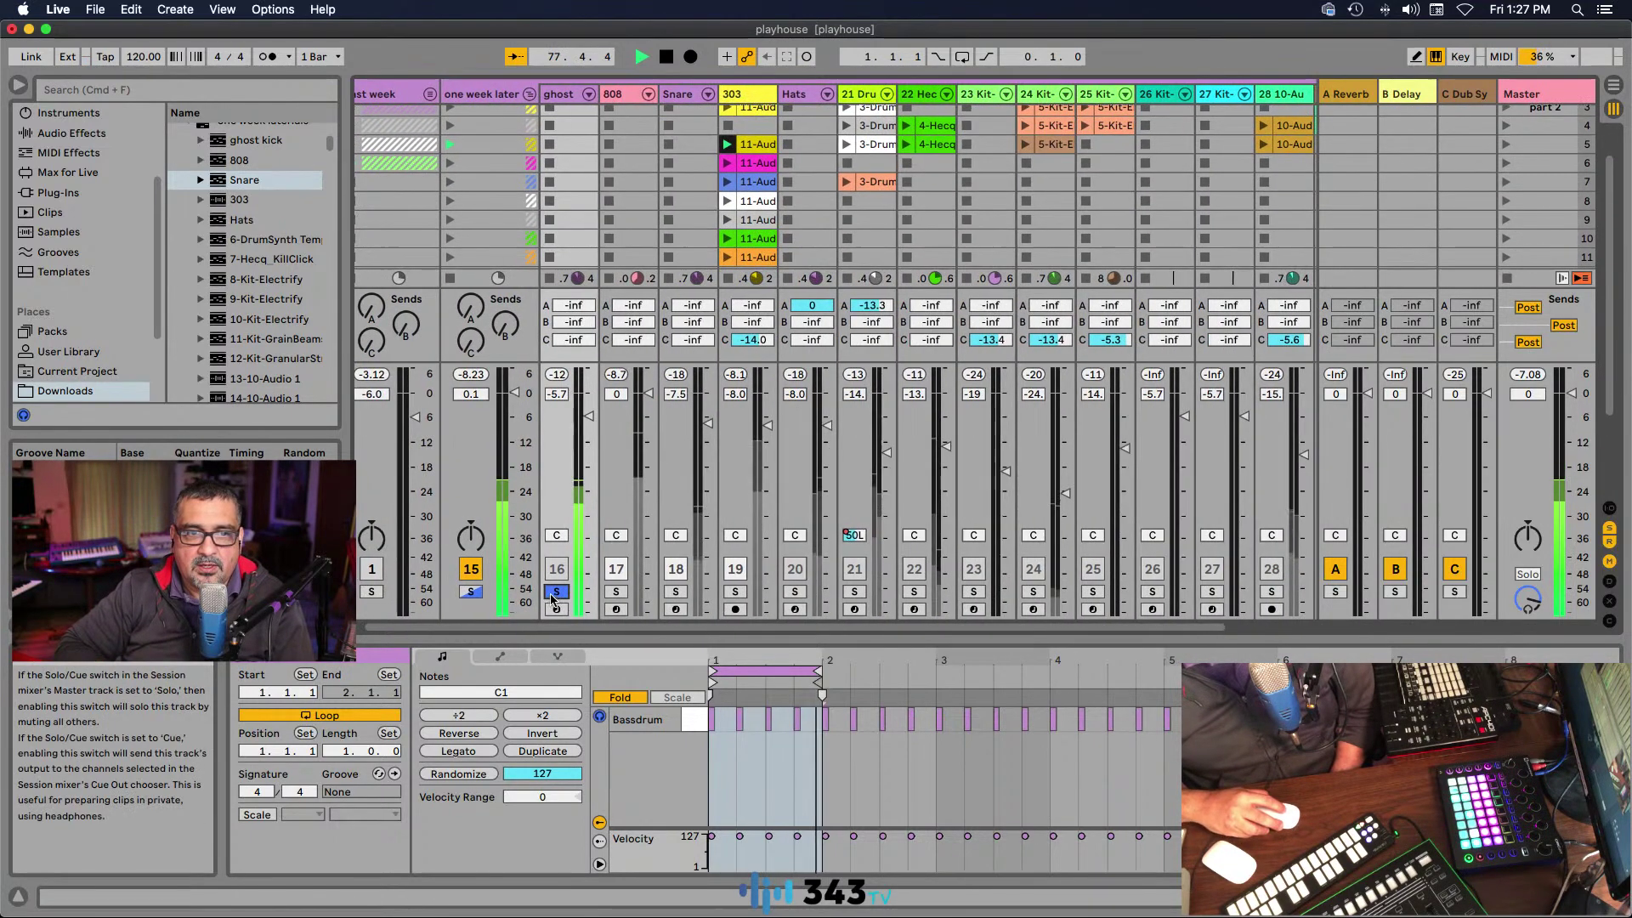
{"action": "left_click", "coordinate": [554, 591]}
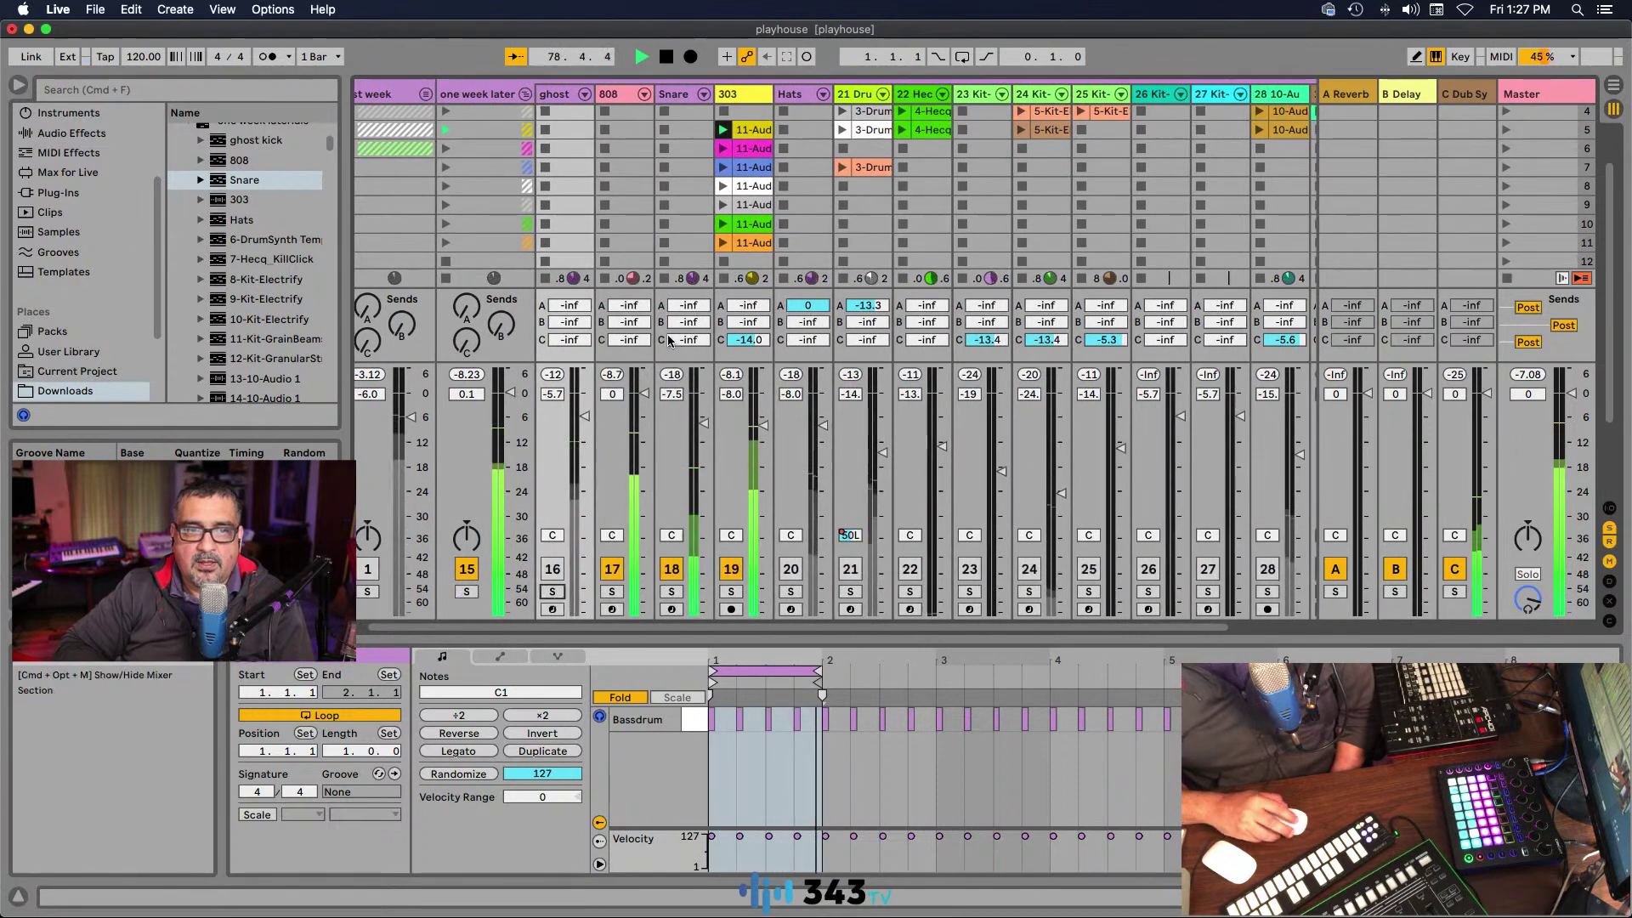
Step: Solo the 303 track, compare its sidechain Compressor bypassed and active, and stop playback
{"action": "left_click", "coordinate": [745, 93]}
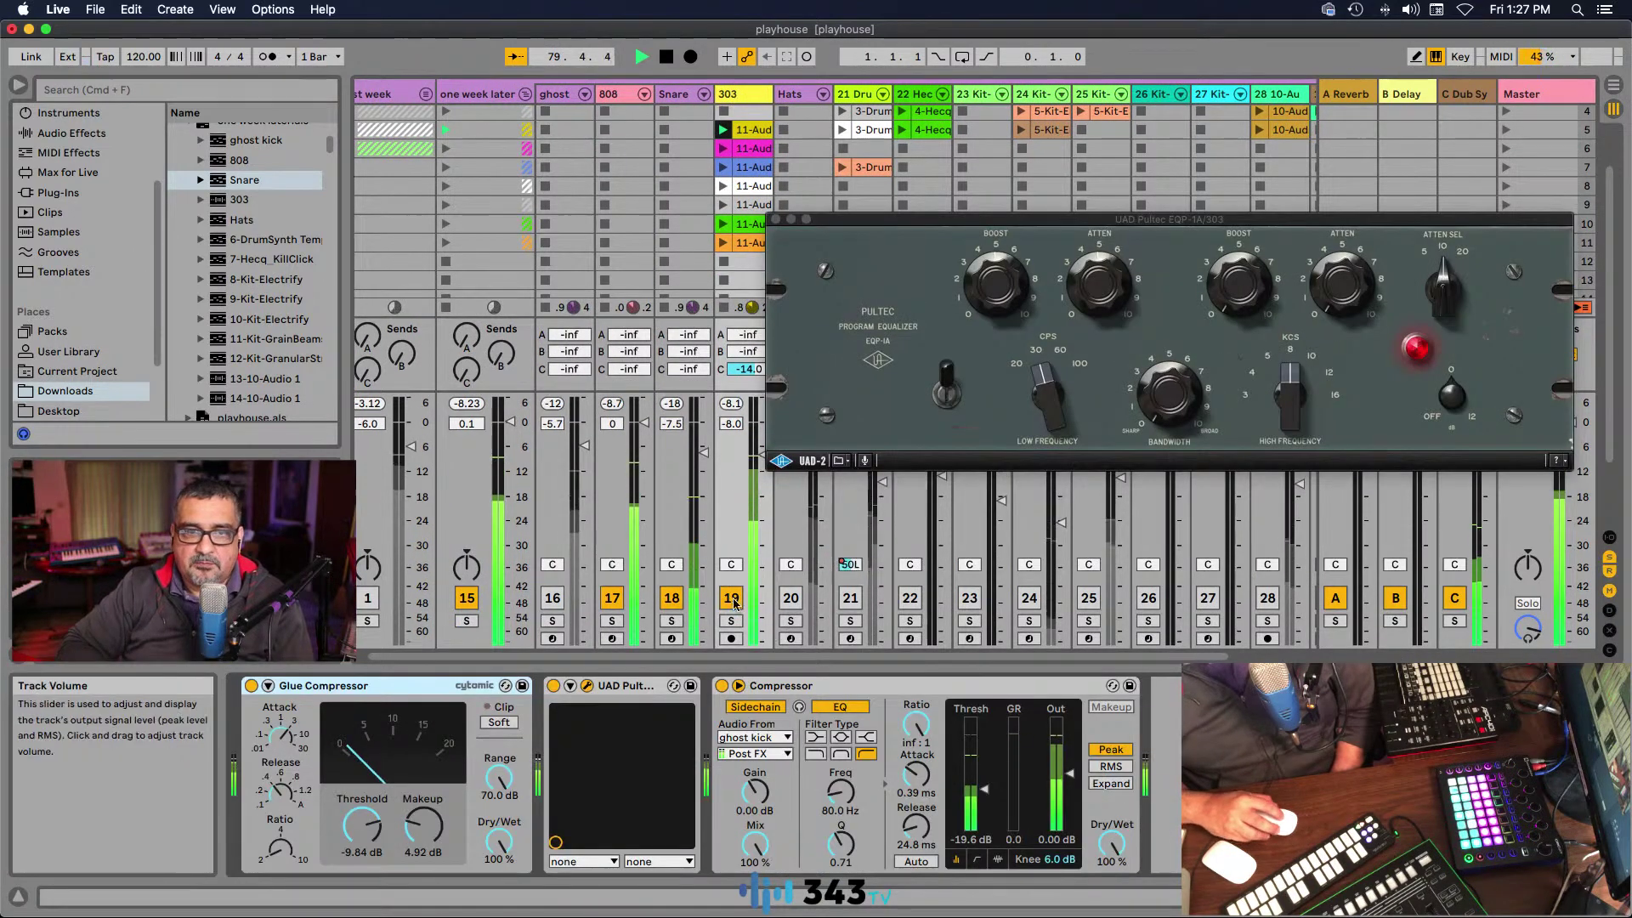
{"action": "left_click", "coordinate": [730, 620]}
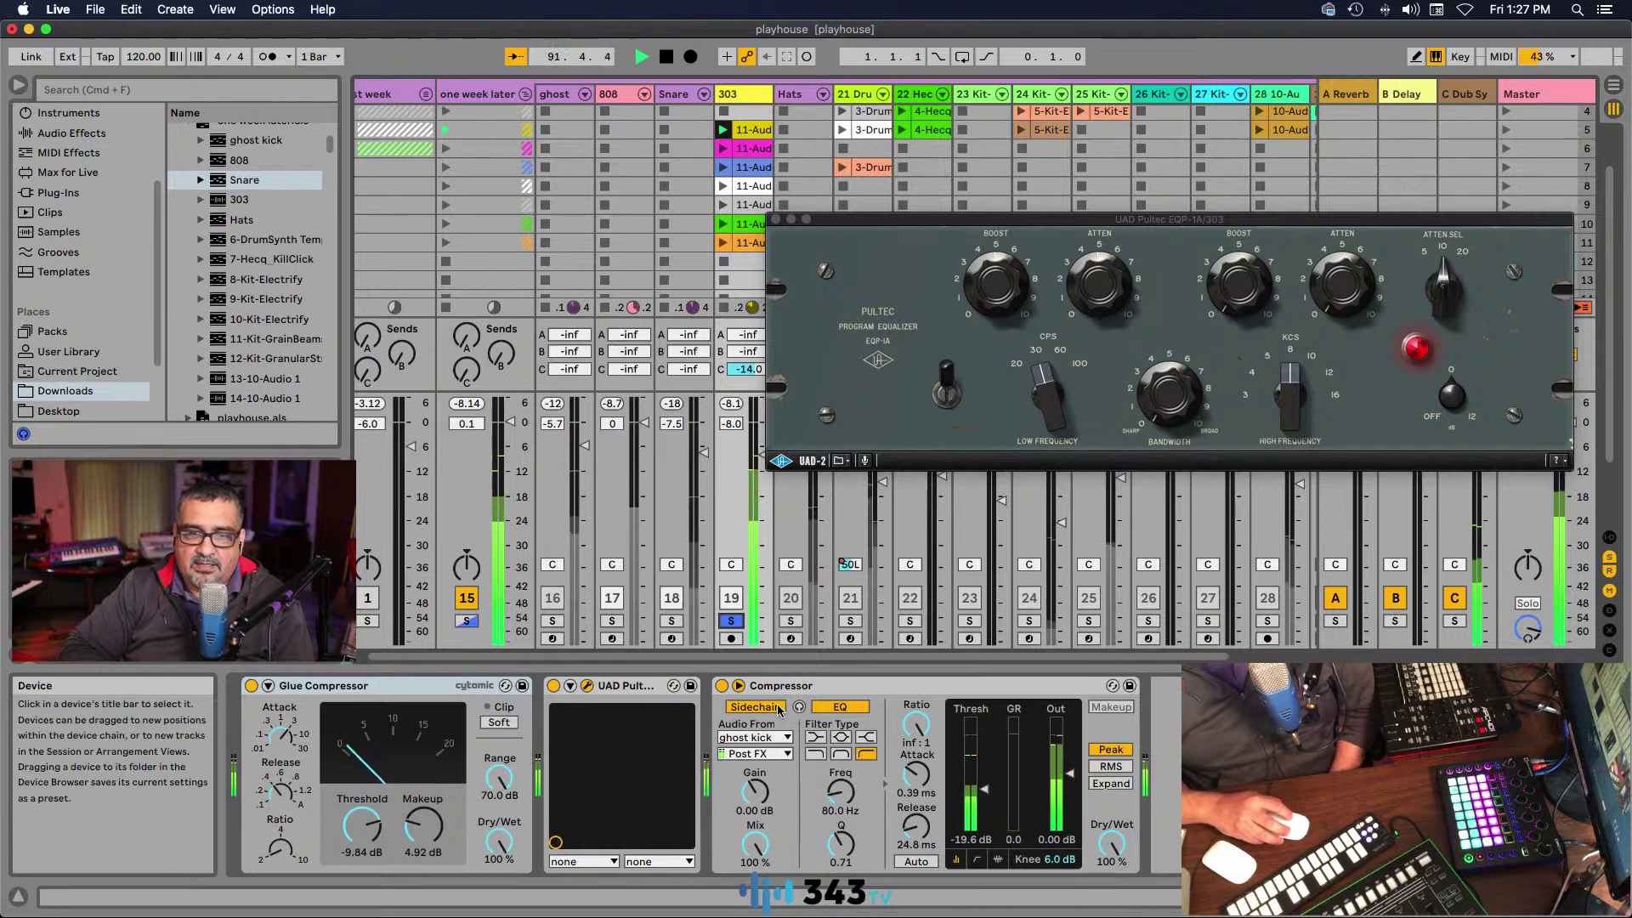
{"action": "left_click", "coordinate": [723, 686]}
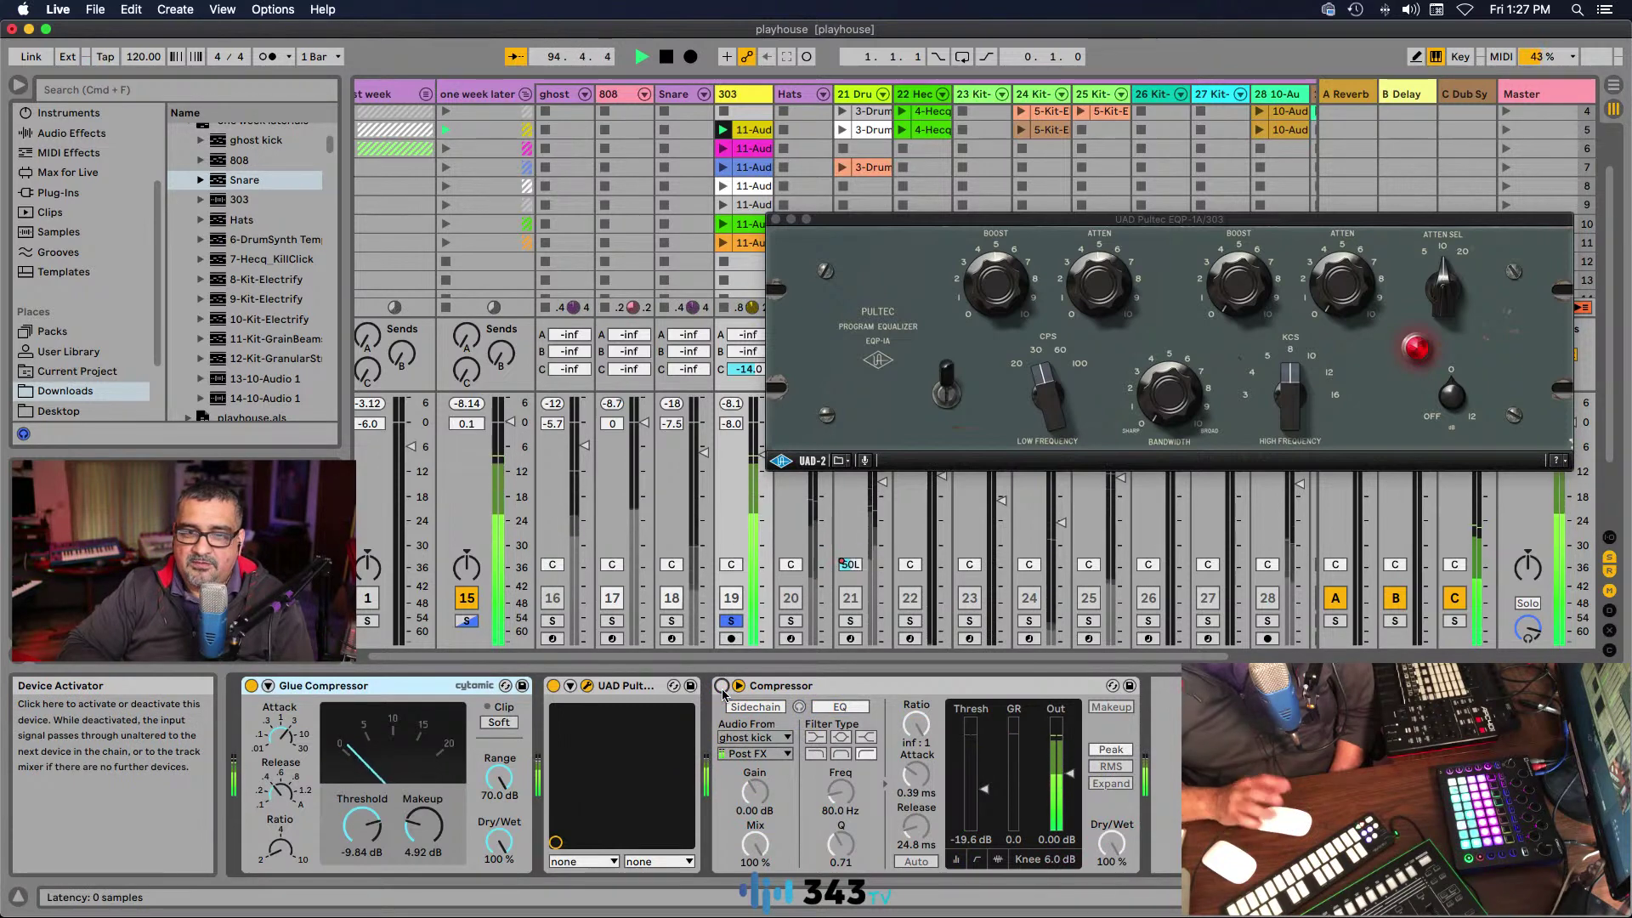
{"action": "left_click", "coordinate": [722, 686]}
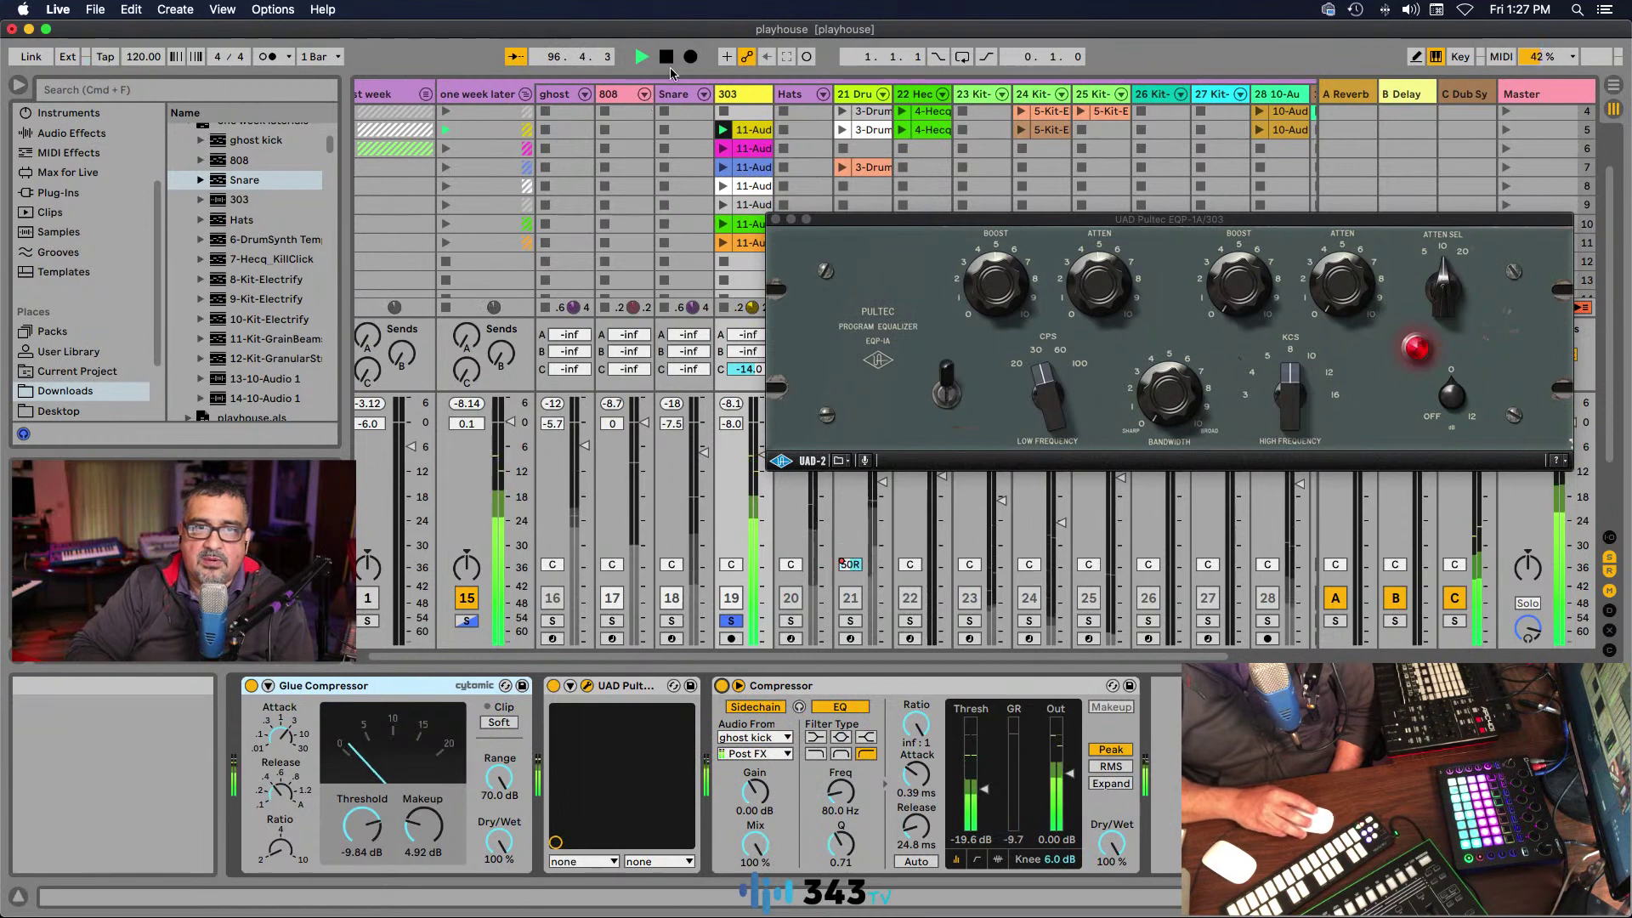
{"action": "left_click", "coordinate": [669, 60]}
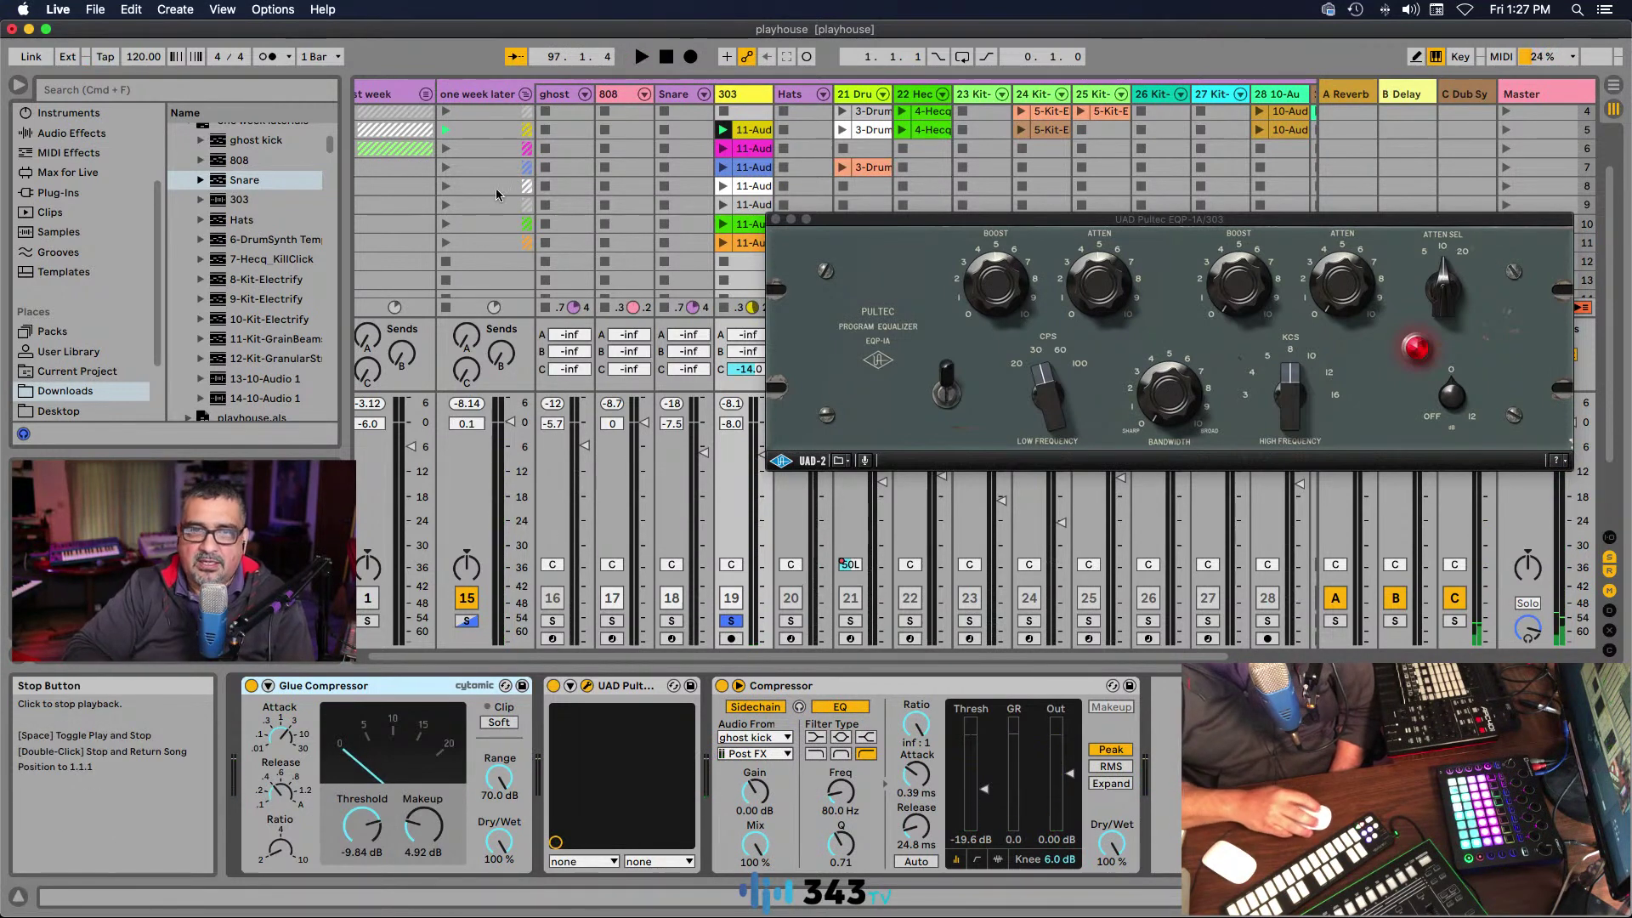
Step: Restart playback, lower the 303 Compressor's threshold to -inf dB, and compare the sound with the device bypassed and active
{"action": "scroll", "coordinate": [612, 169], "scroll_direction": "right", "scroll_amount": 1}
{"action": "left_click", "coordinate": [642, 58]}
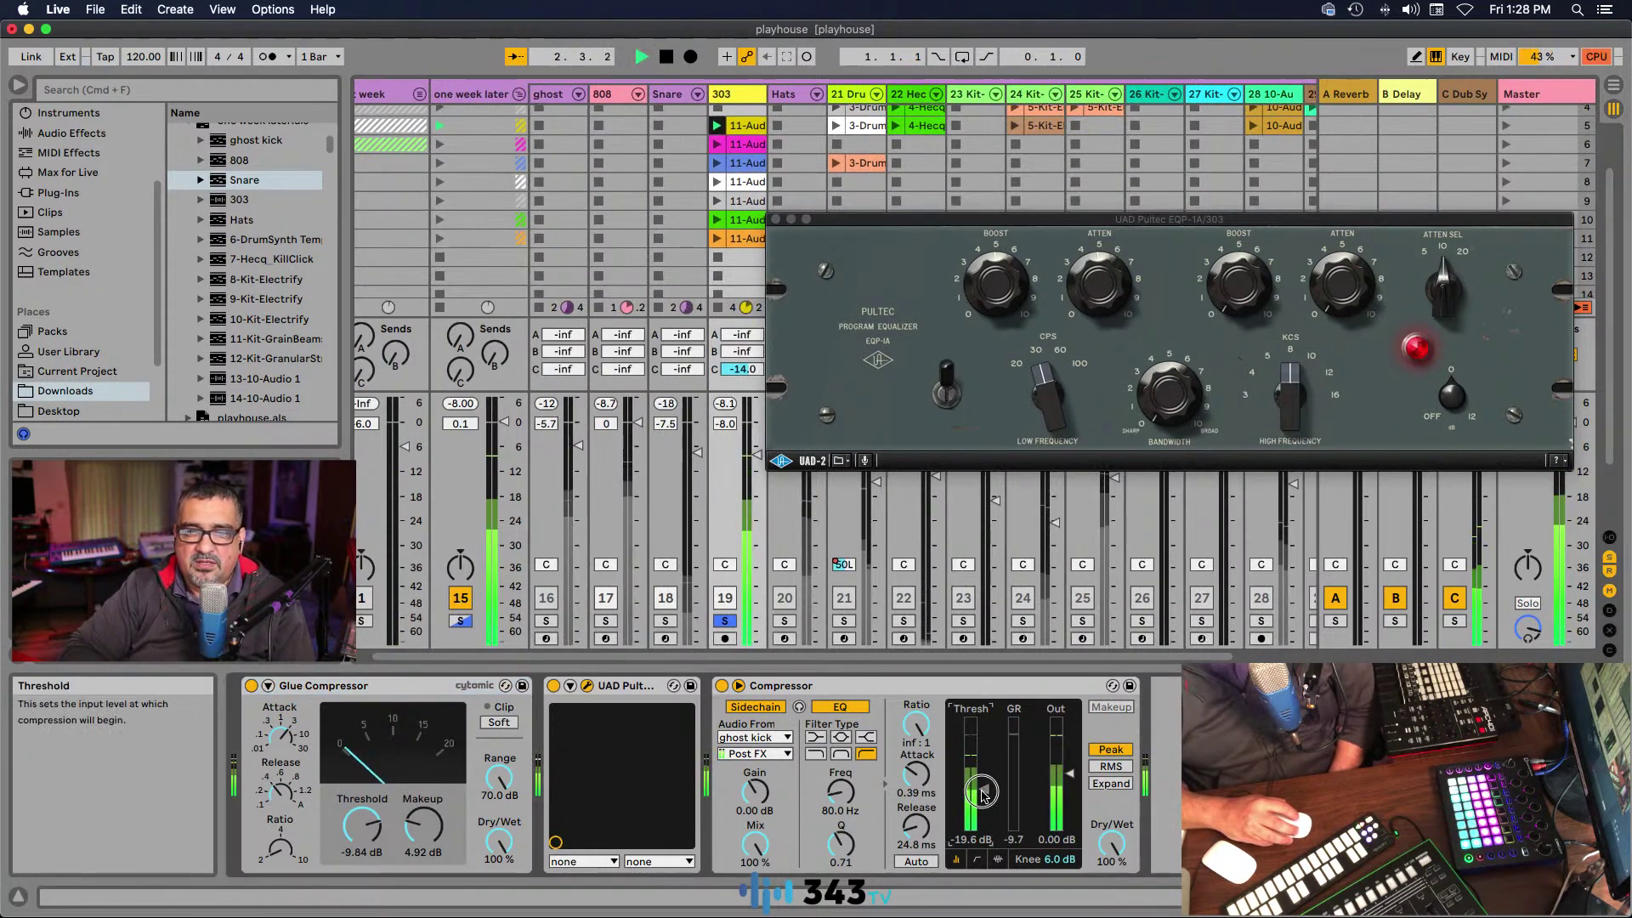
{"action": "left_click_drag", "start_coordinate": [982, 789], "coordinate": [979, 795]}
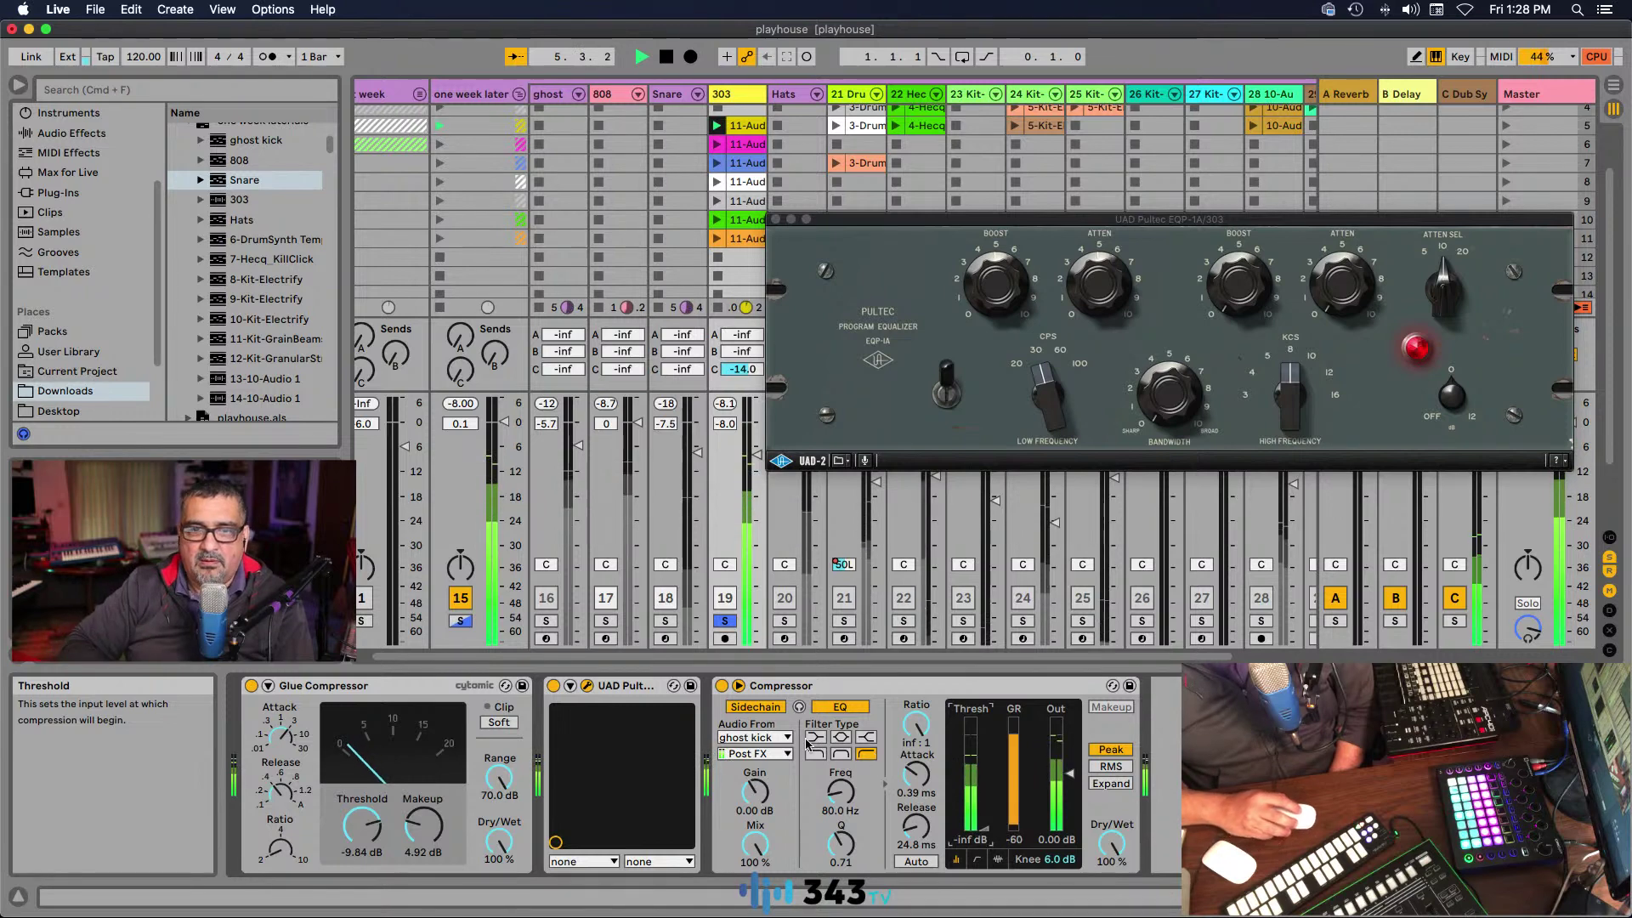
{"action": "left_click", "coordinate": [721, 686]}
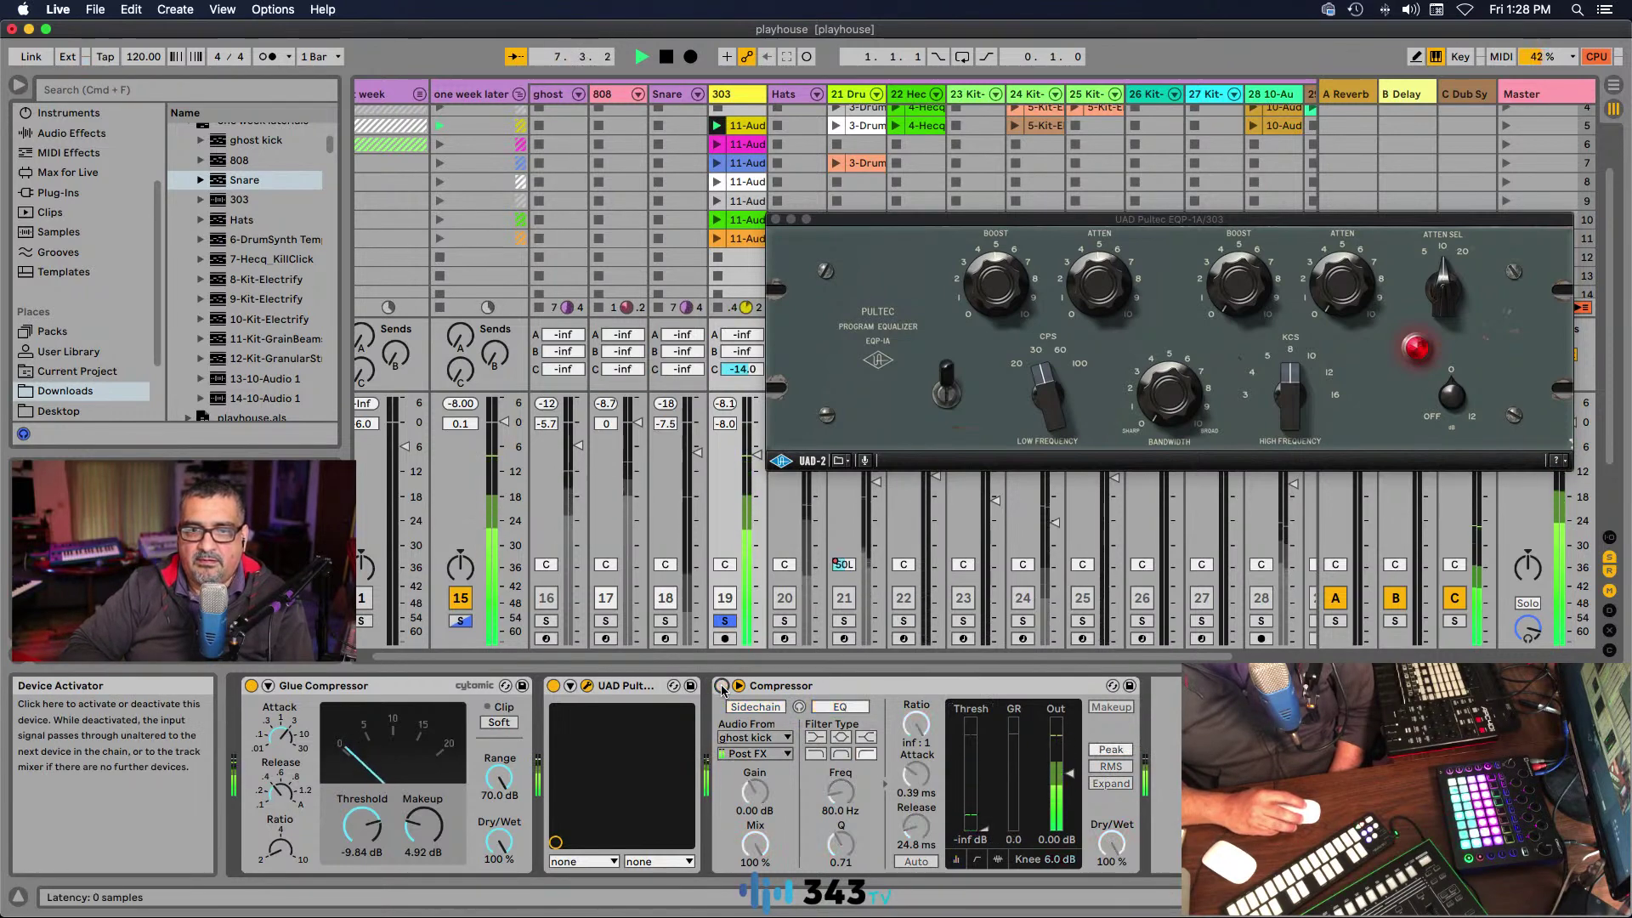
{"action": "left_click", "coordinate": [721, 686]}
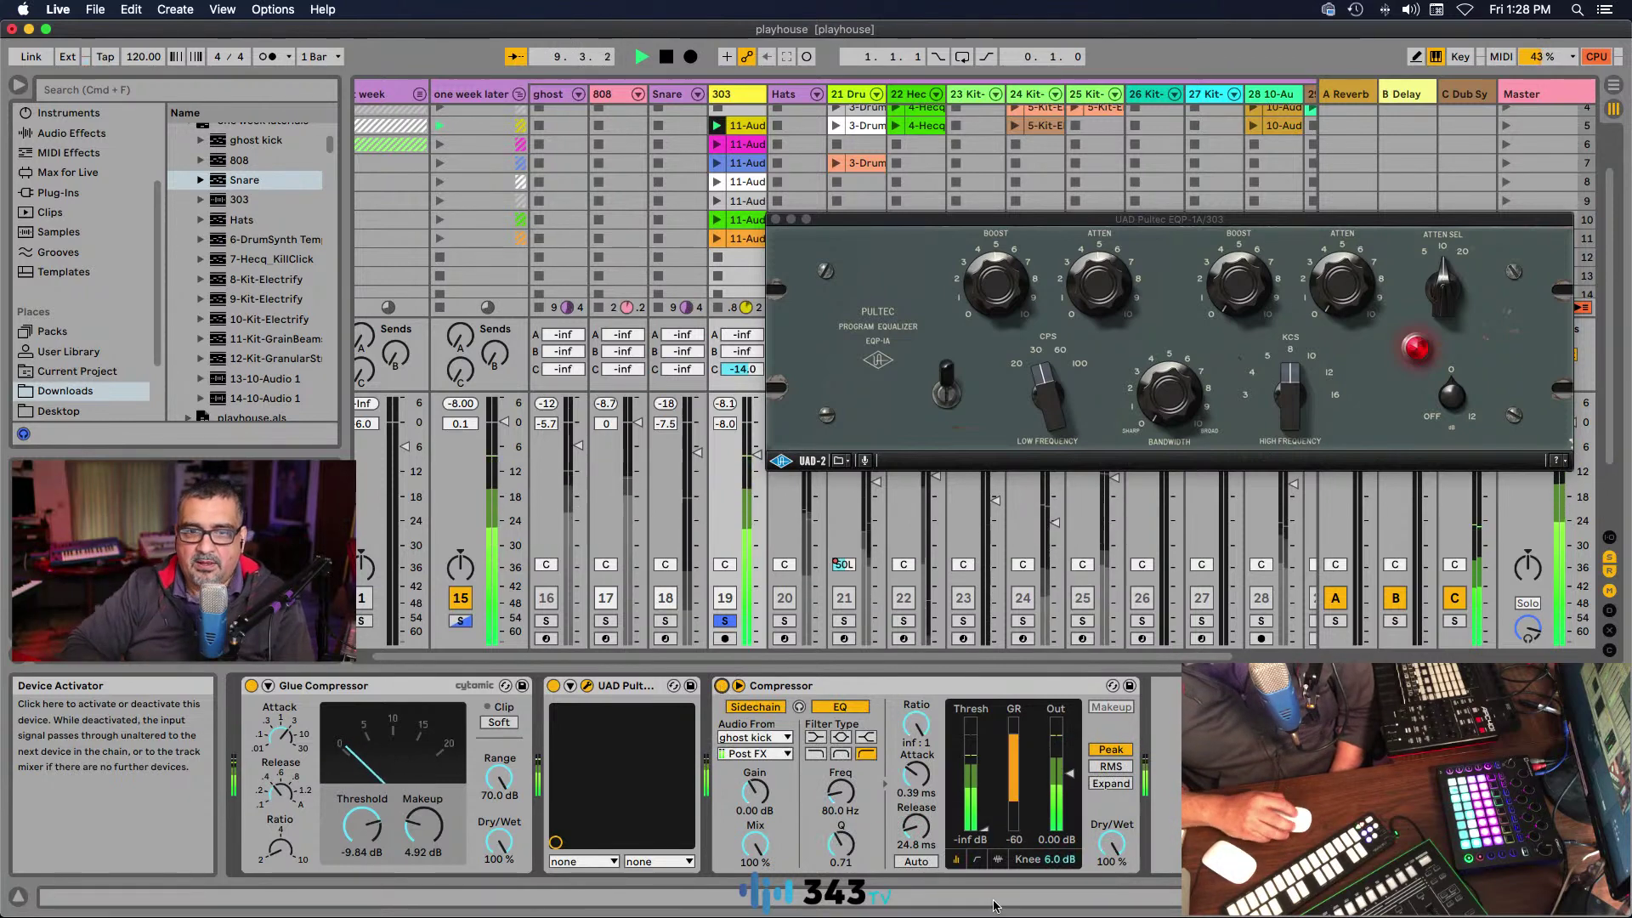
Step: Set the 303 Compressor's threshold to -19.1 dB and unsolo the 303 track
{"action": "left_click_drag", "start_coordinate": [982, 837], "coordinate": [977, 832]}
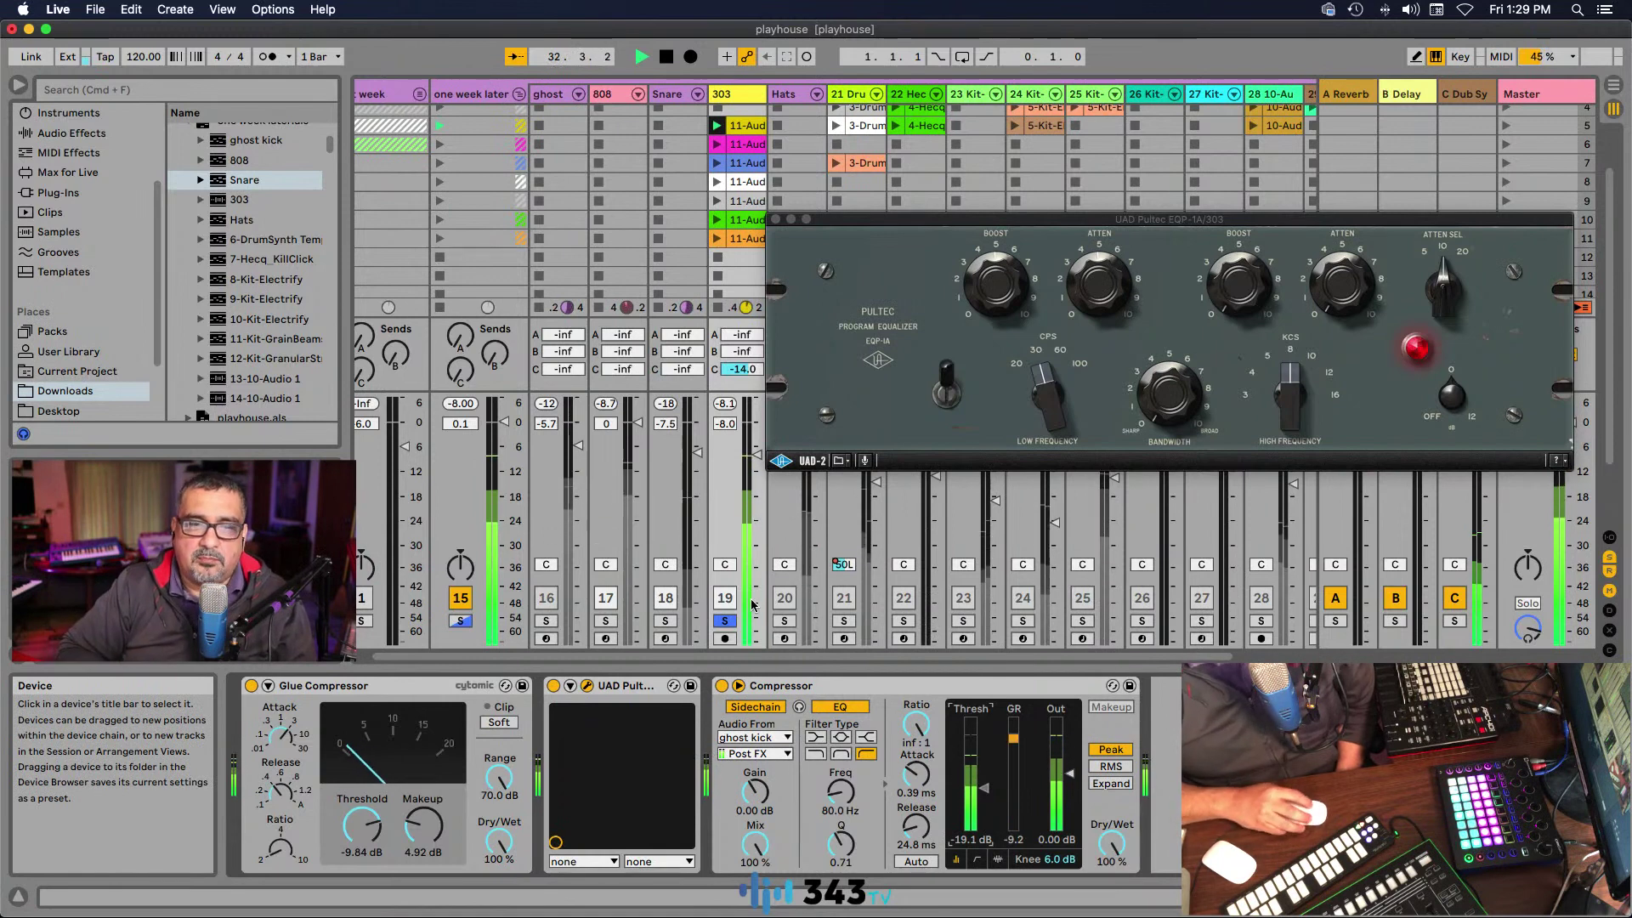
{"action": "scroll", "coordinate": [739, 629], "scroll_direction": "down", "scroll_amount": 1}
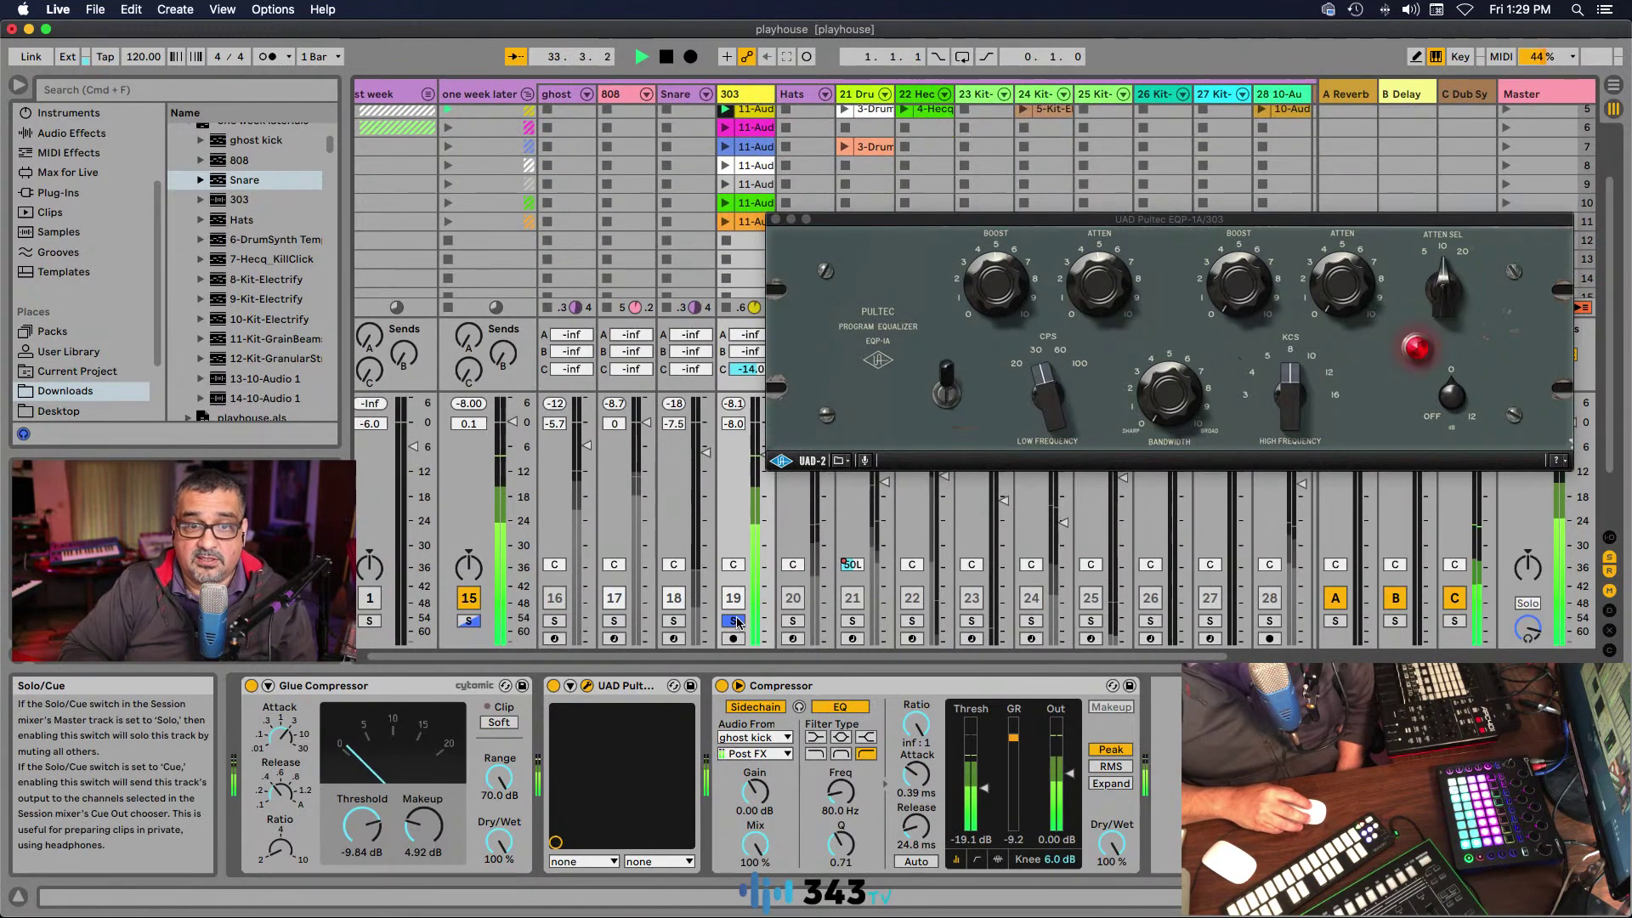
{"action": "left_click", "coordinate": [734, 622]}
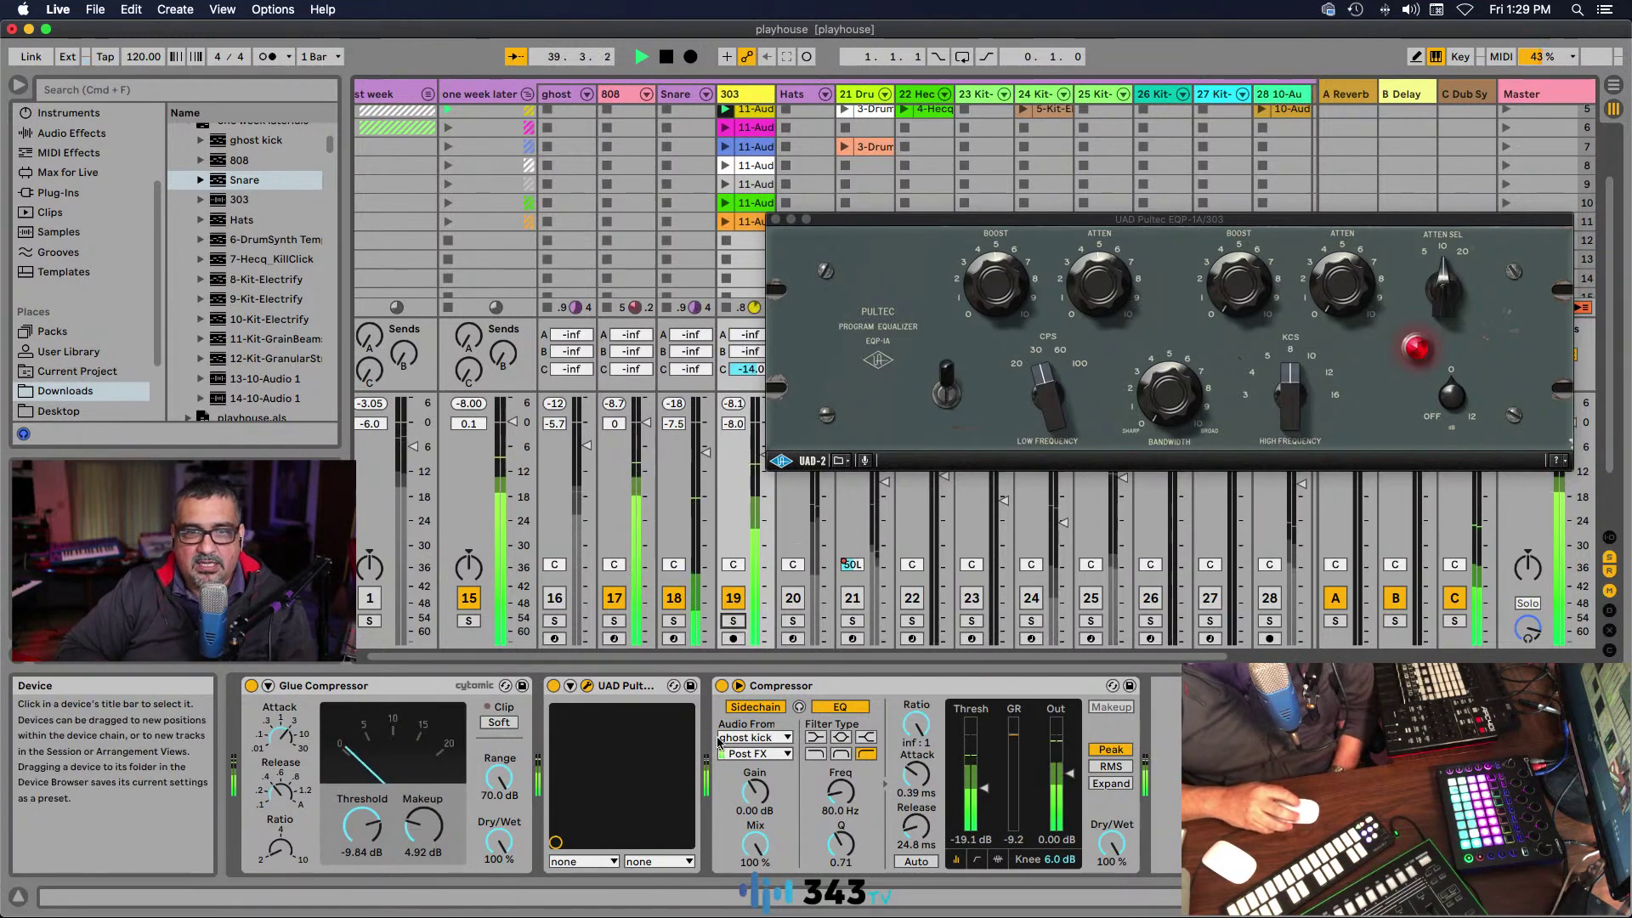
Step: Move the Pultec window aside and display the Hats track's device chain
{"action": "left_click_drag", "start_coordinate": [1075, 228], "coordinate": [1155, 235]}
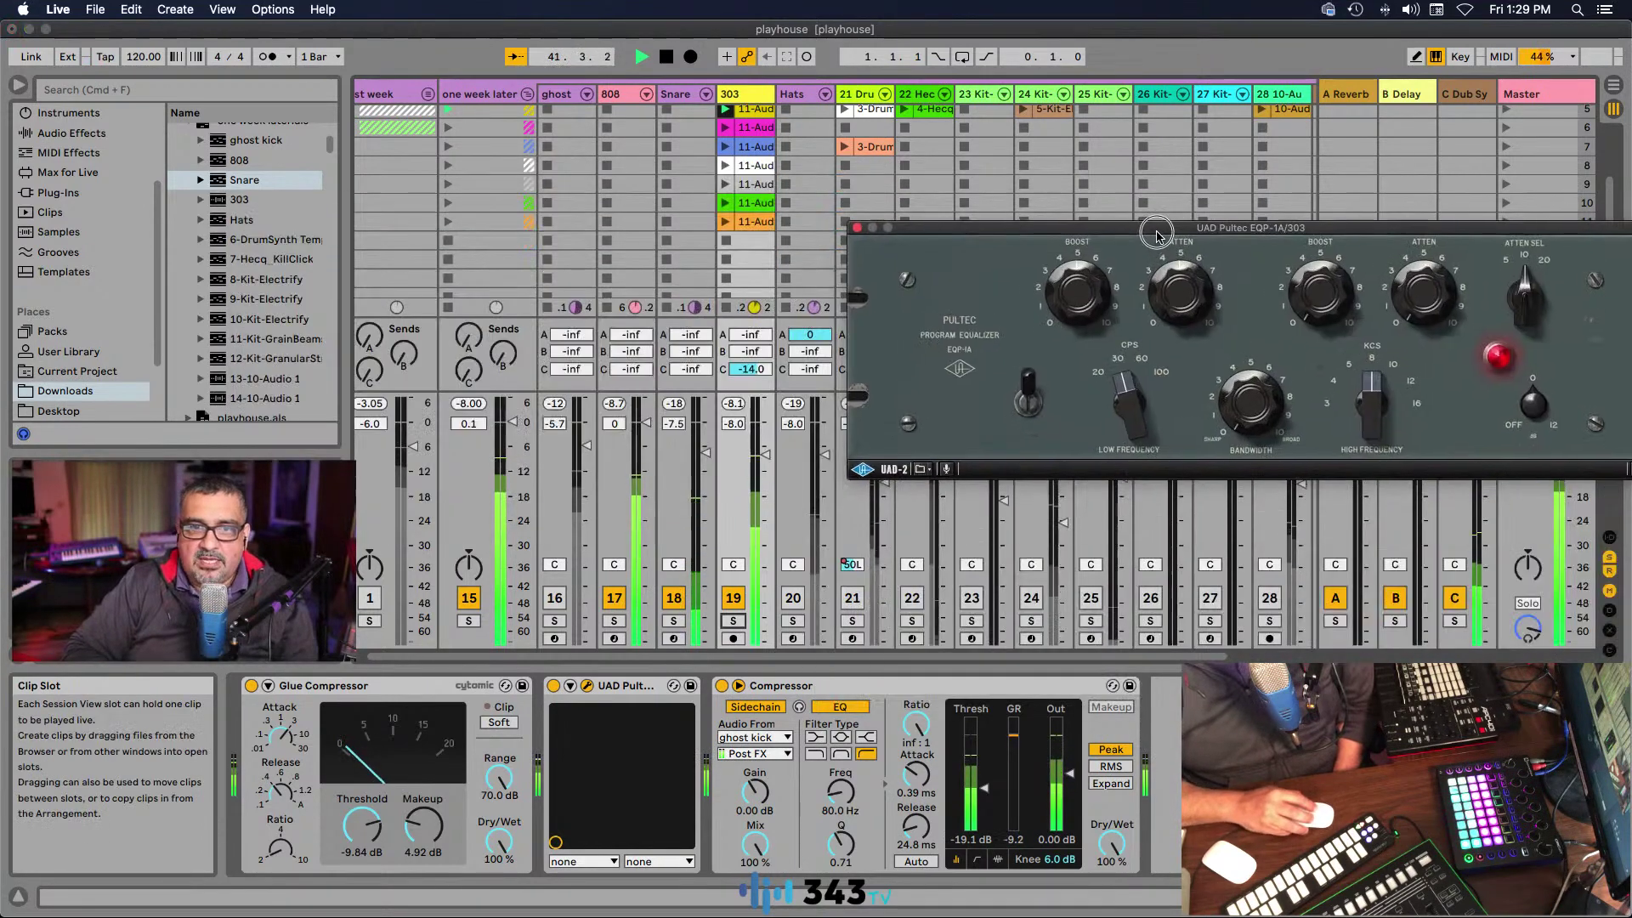
{"action": "left_click", "coordinate": [803, 99]}
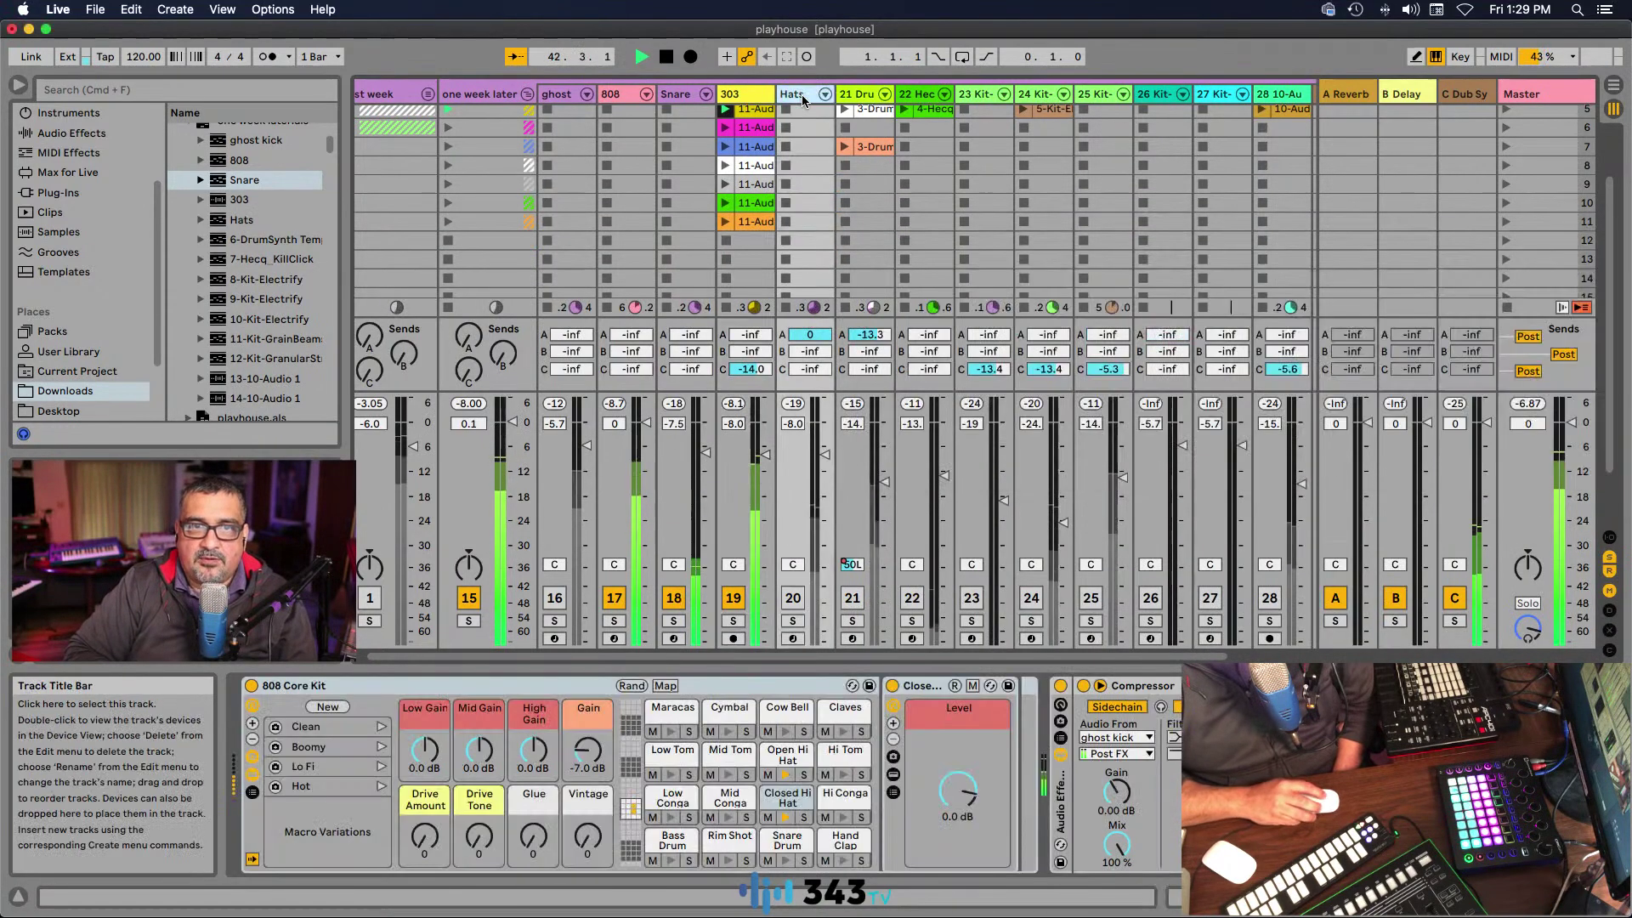
{"action": "scroll", "coordinate": [803, 99], "scroll_direction": "right", "scroll_amount": 1}
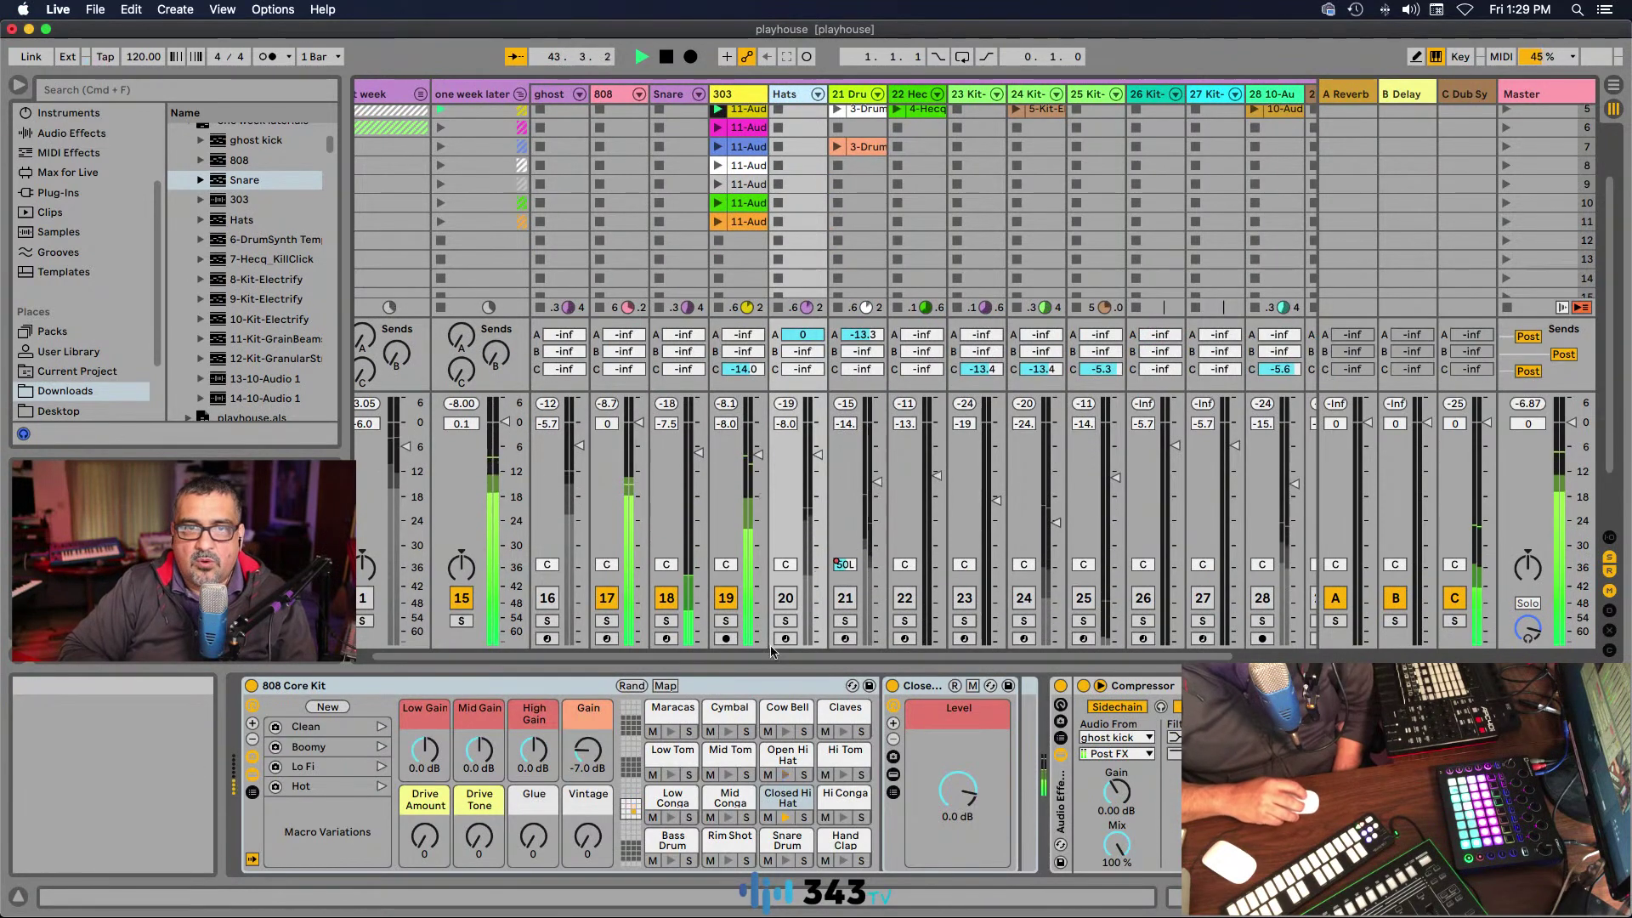
Step: Mute the one week later group and activate the Last week group
{"action": "left_click", "coordinate": [461, 597]}
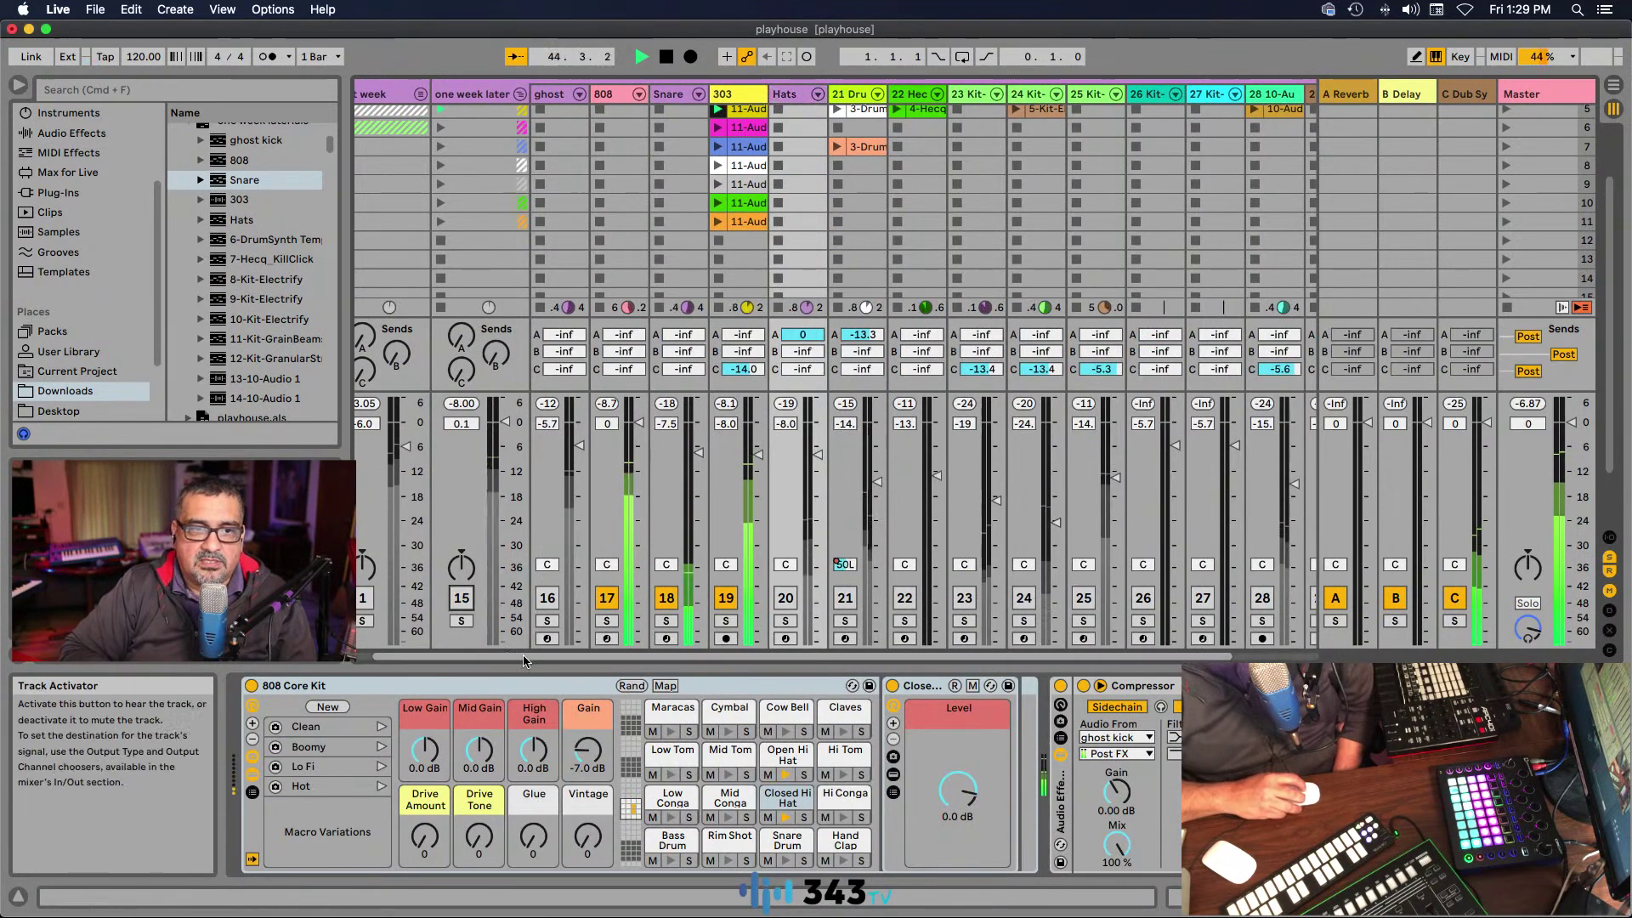
{"action": "left_click_drag", "start_coordinate": [508, 659], "coordinate": [489, 658]}
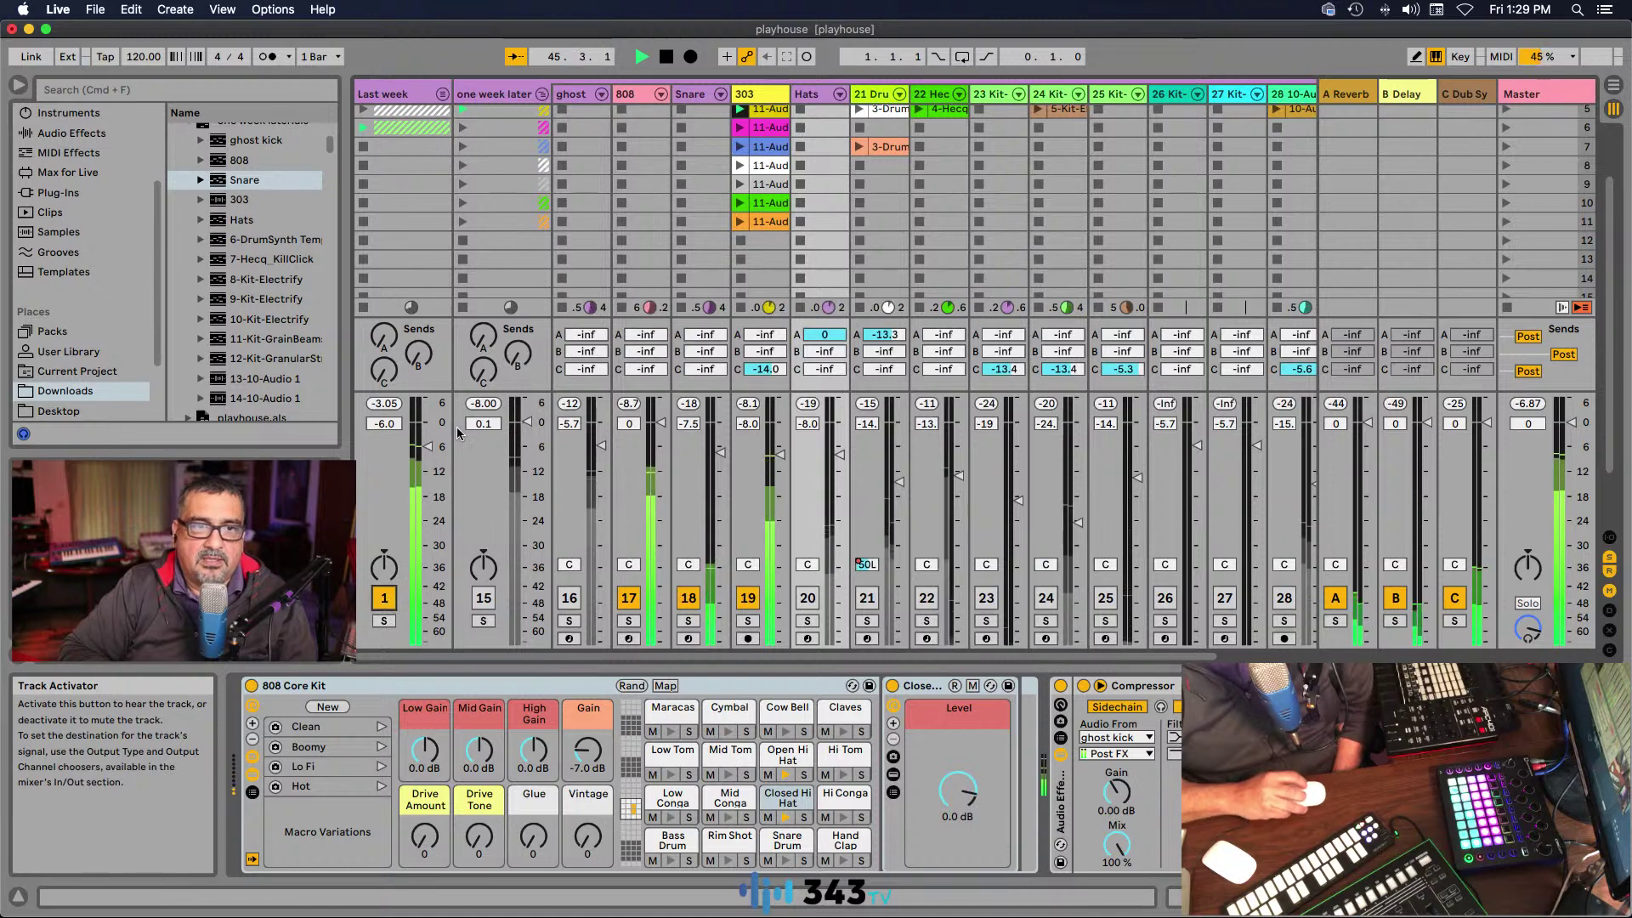
{"action": "left_click", "coordinate": [483, 95]}
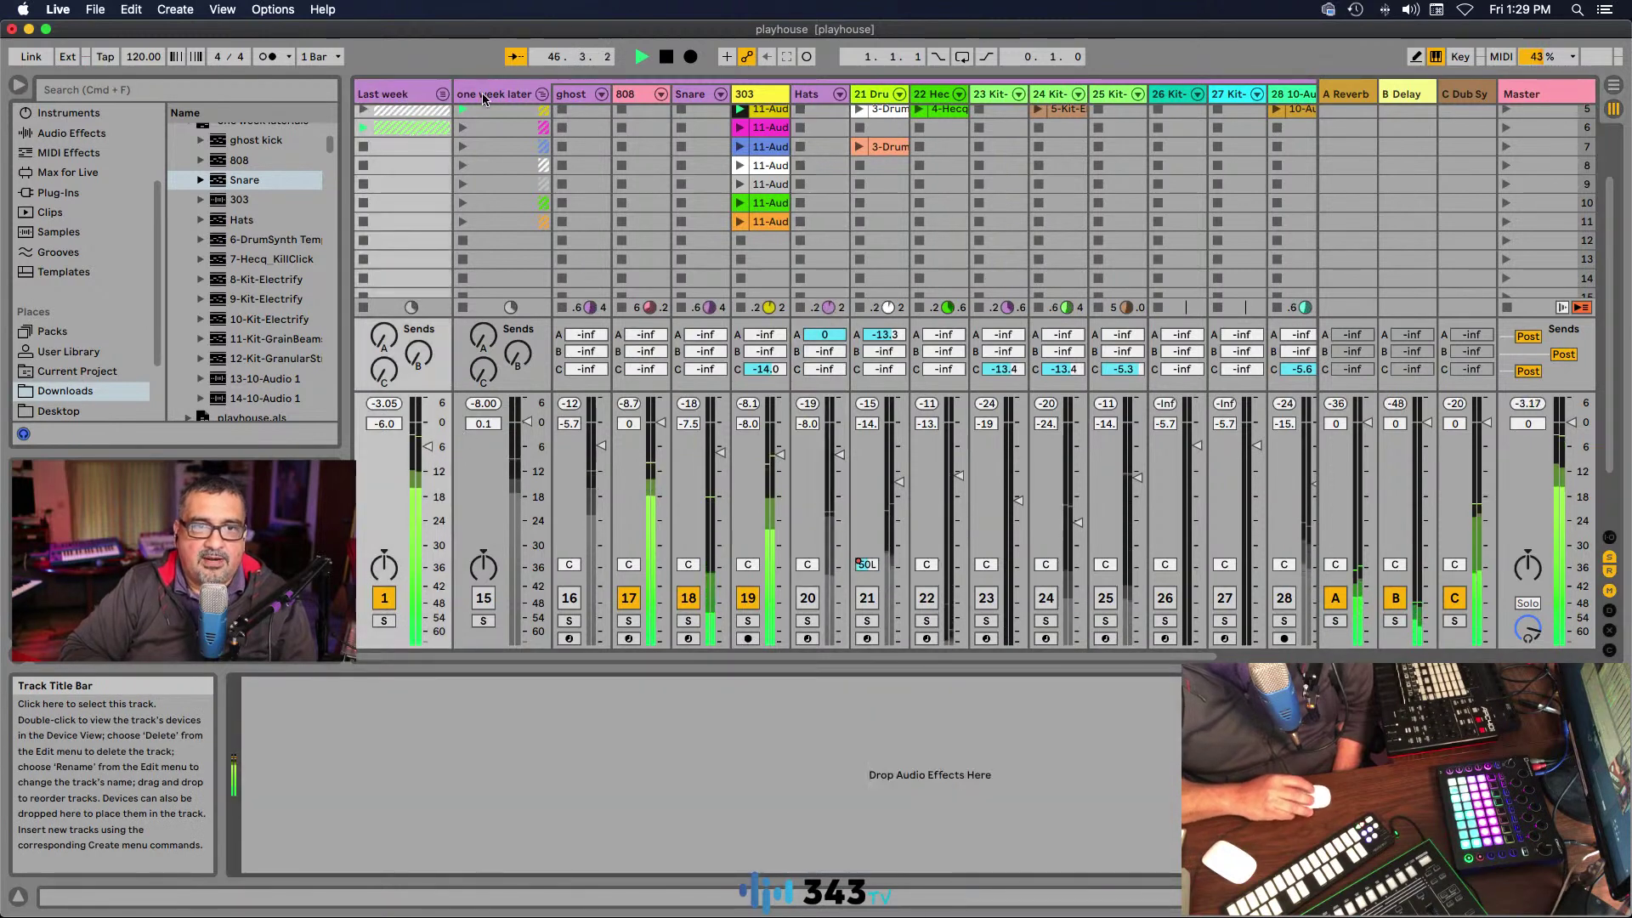
Step: Unfold the Last week group and mute its tracks 14, 13, 12 and 9
{"action": "left_click", "coordinate": [442, 94]}
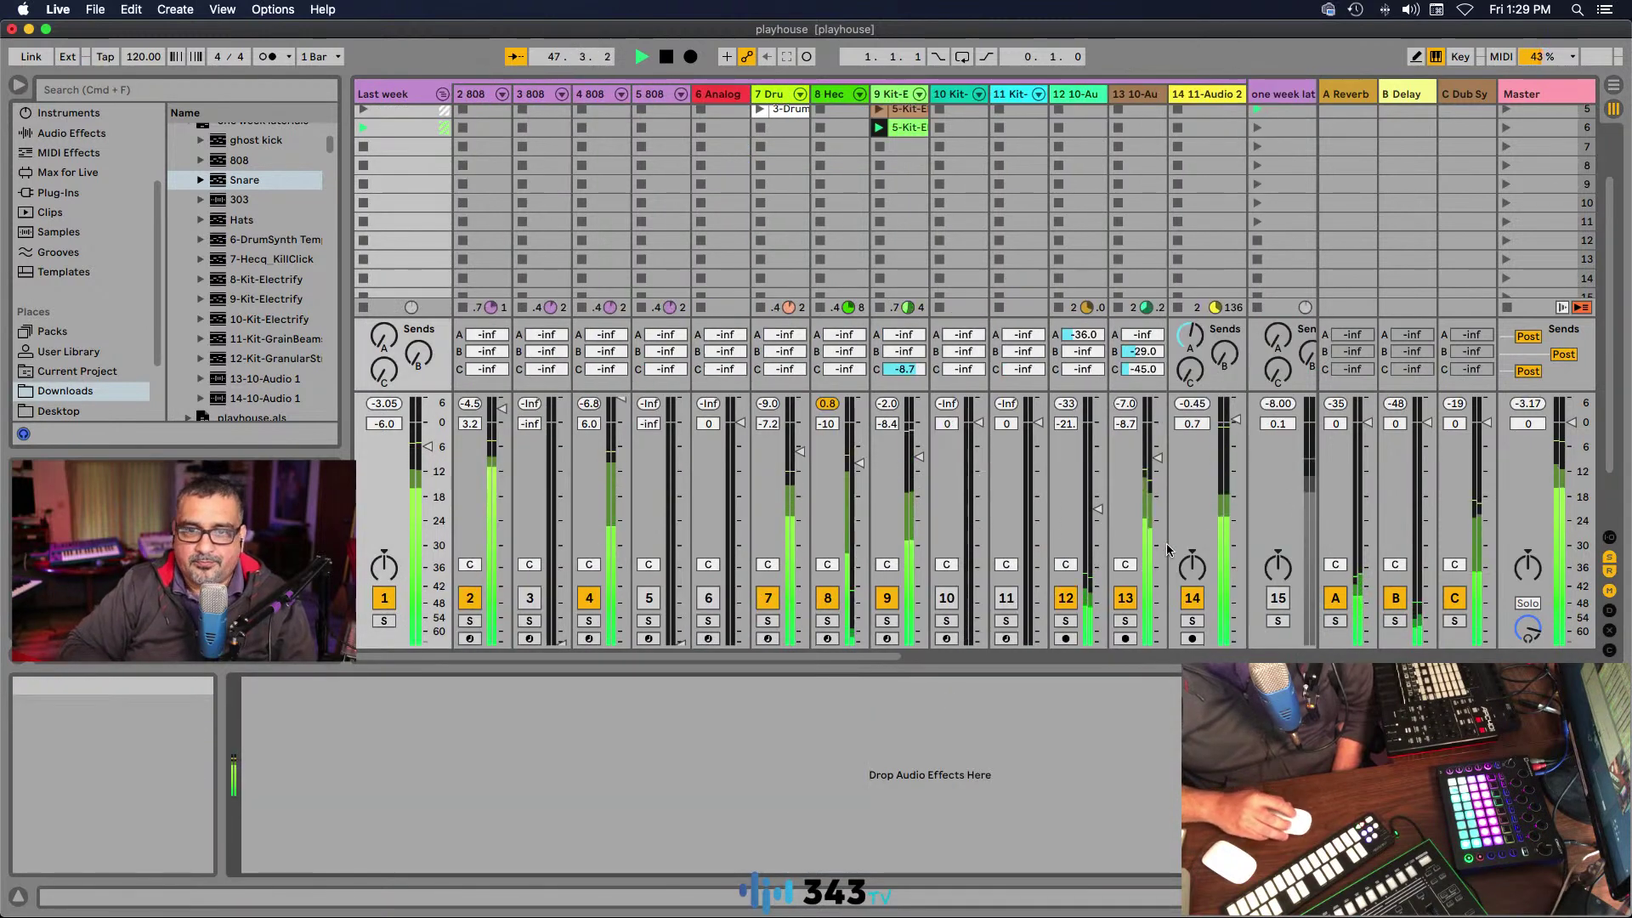
{"action": "left_click", "coordinate": [1193, 599]}
{"action": "left_click", "coordinate": [1125, 599]}
{"action": "left_click", "coordinate": [1066, 599]}
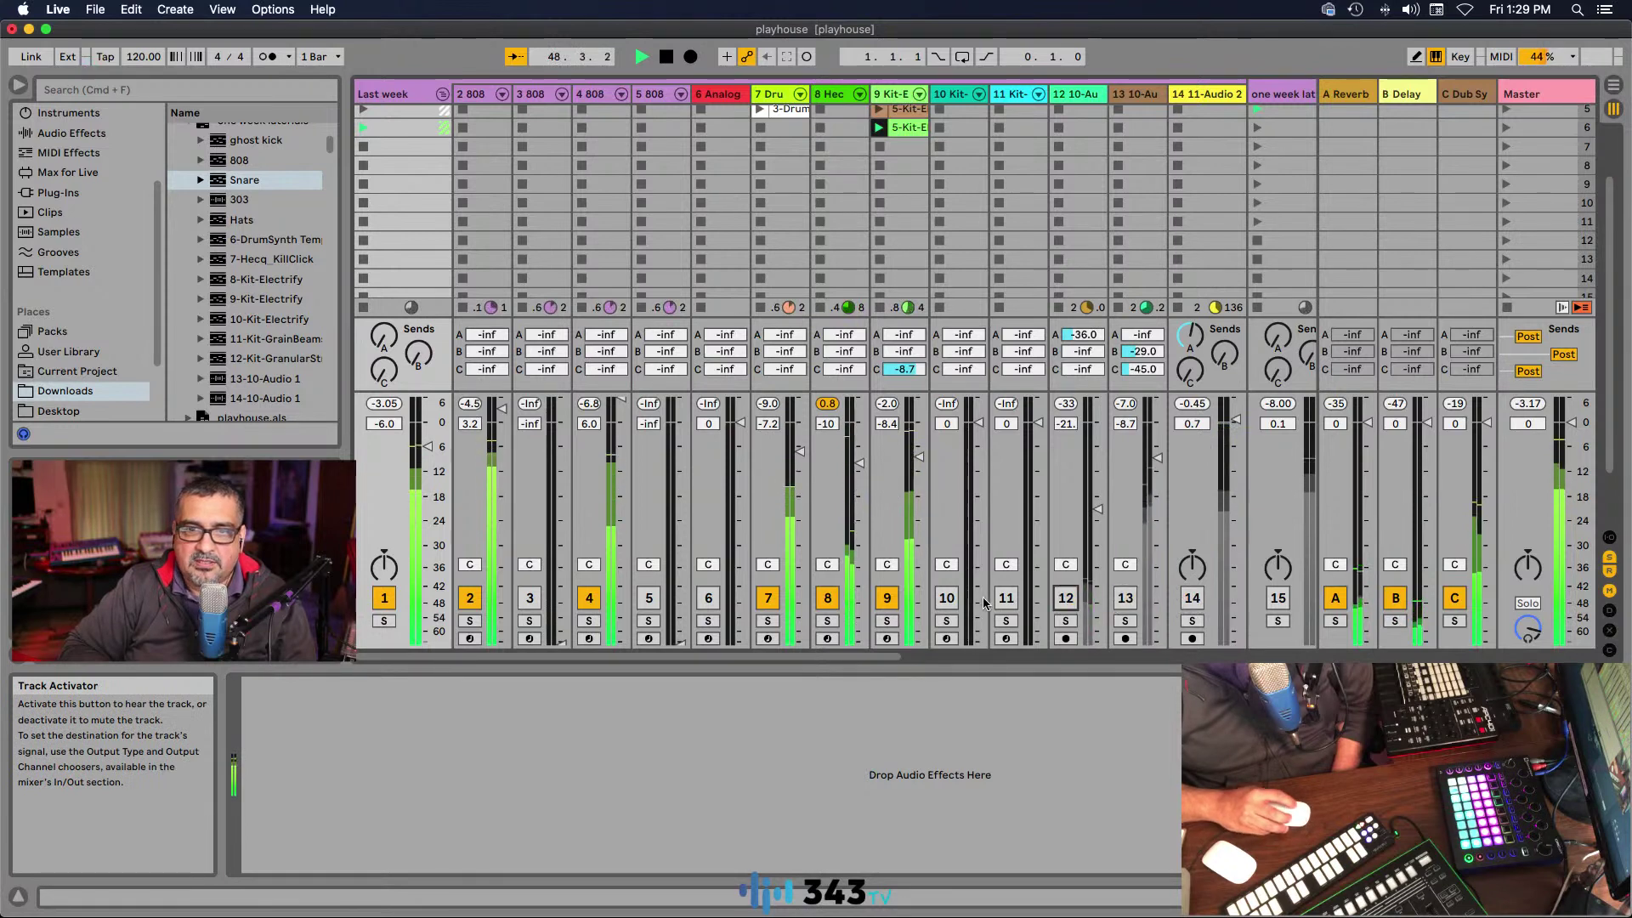
{"action": "left_click", "coordinate": [887, 598]}
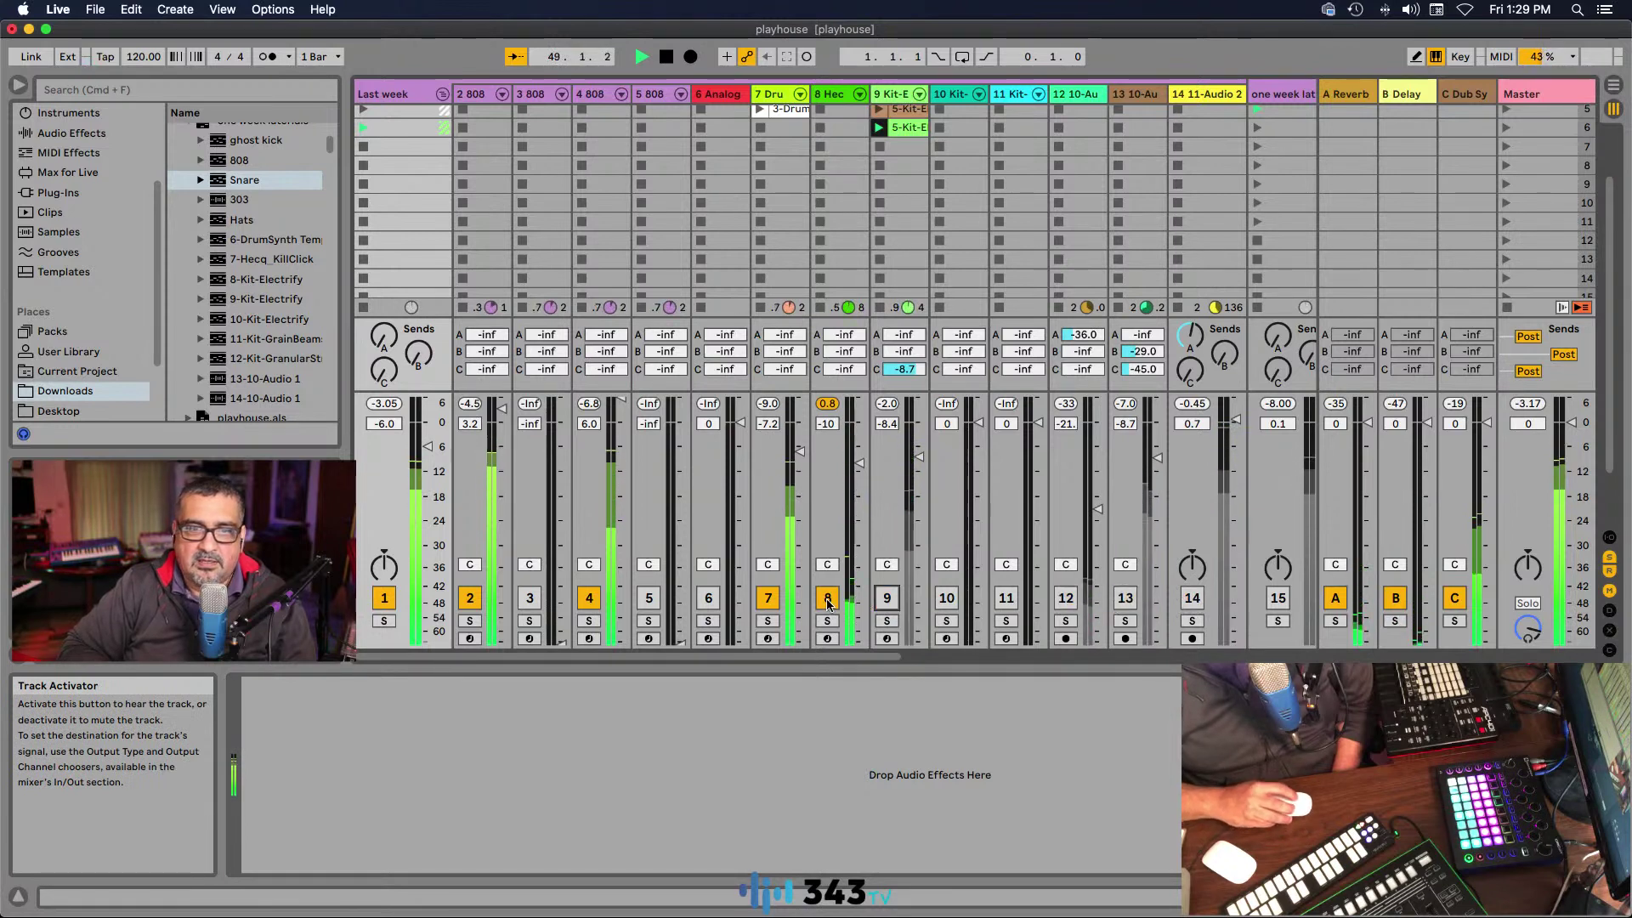
Step: Set the volume of track 29 in the one week later group to -7.7 dB
{"action": "left_click", "coordinate": [1096, 654]}
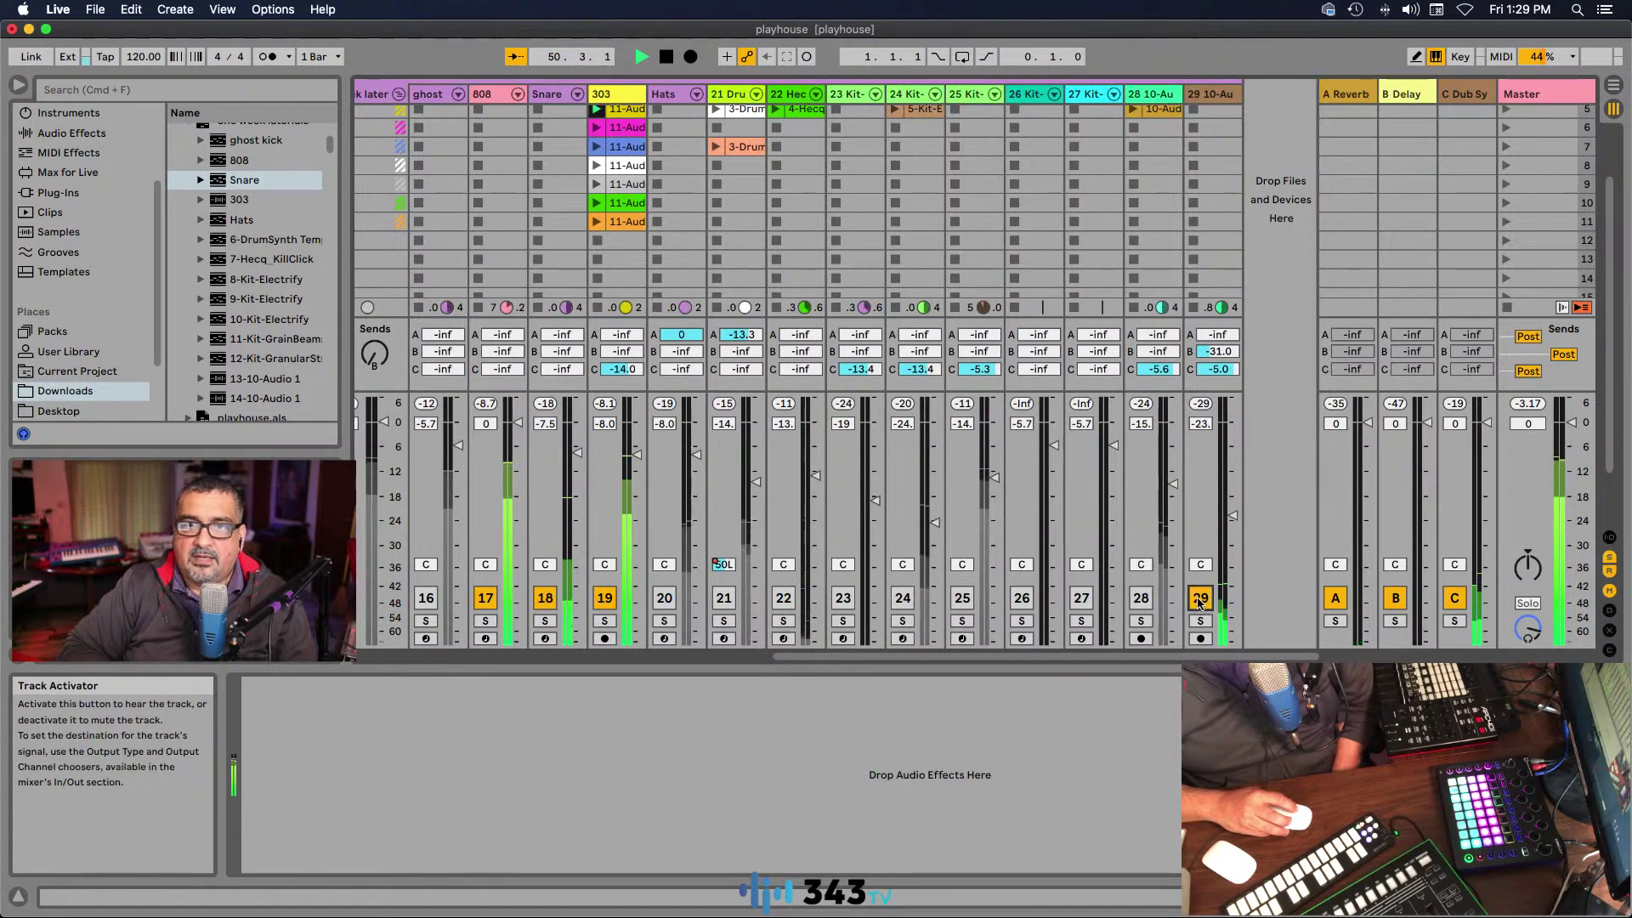
{"action": "left_click_drag", "start_coordinate": [1226, 586], "coordinate": [1226, 528]}
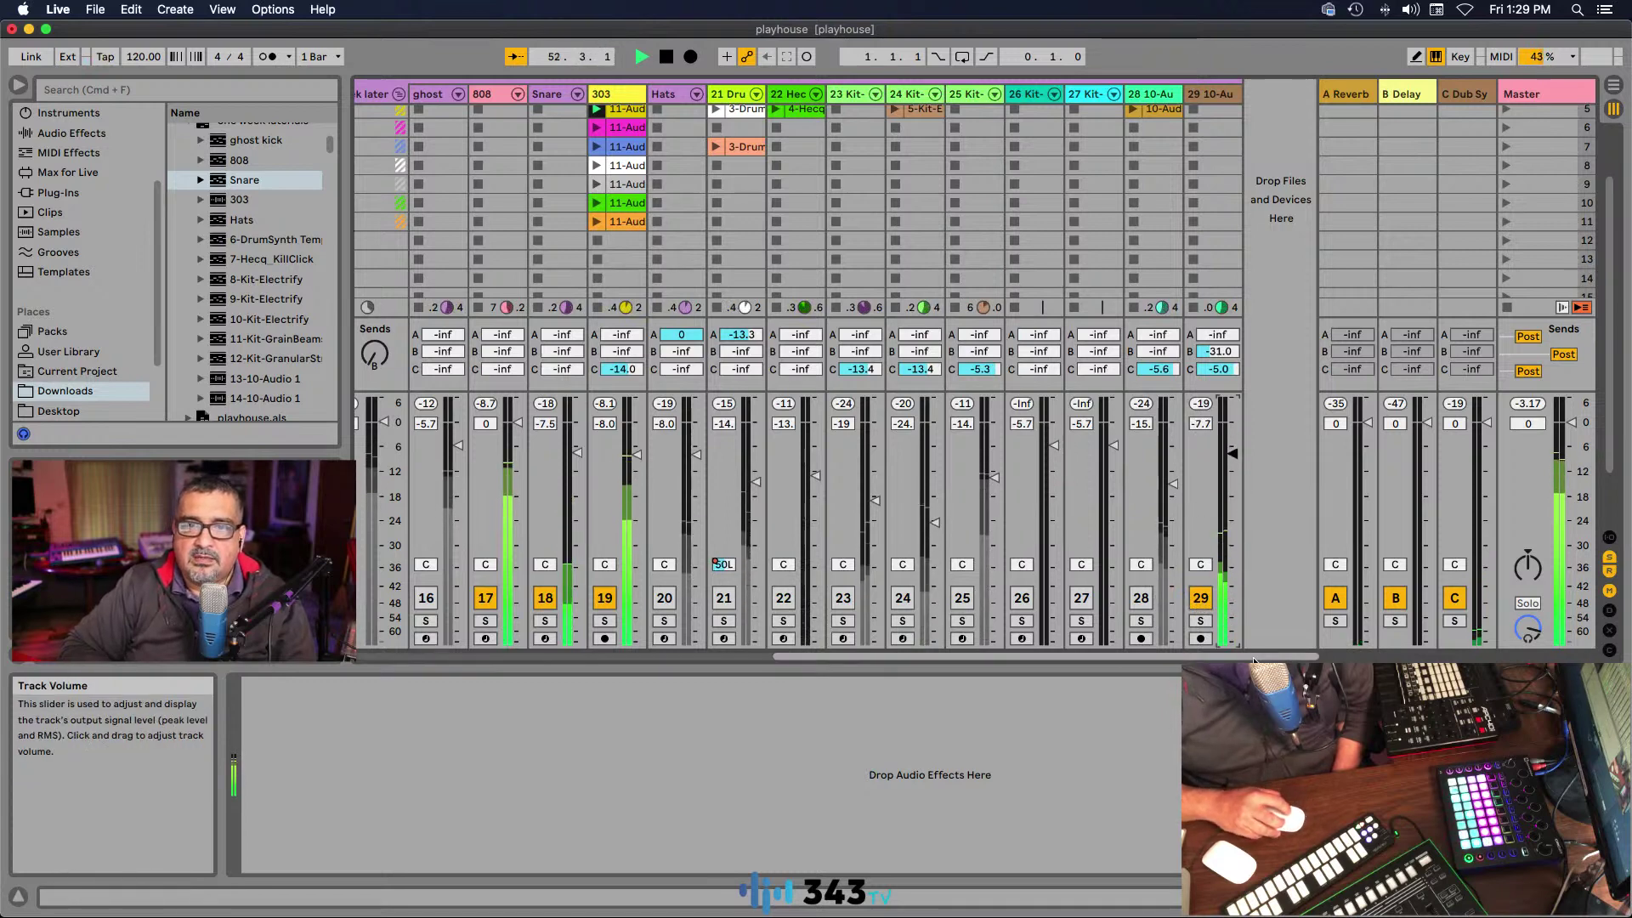
Step: Audition the 303 track in solo, set its volume to -0.8 dB, and unsolo it
{"action": "left_click_drag", "start_coordinate": [1253, 658], "coordinate": [1016, 653]}
{"action": "left_click", "coordinate": [1158, 621]}
{"action": "left_click", "coordinate": [1158, 621]}
{"action": "mouse_move", "coordinate": [1188, 480]}
{"action": "left_mouse_down"}
{"action": "mouse_move", "coordinate": [1197, 458]}
{"action": "mouse_move", "coordinate": [1181, 497]}
{"action": "left_mouse_up"}
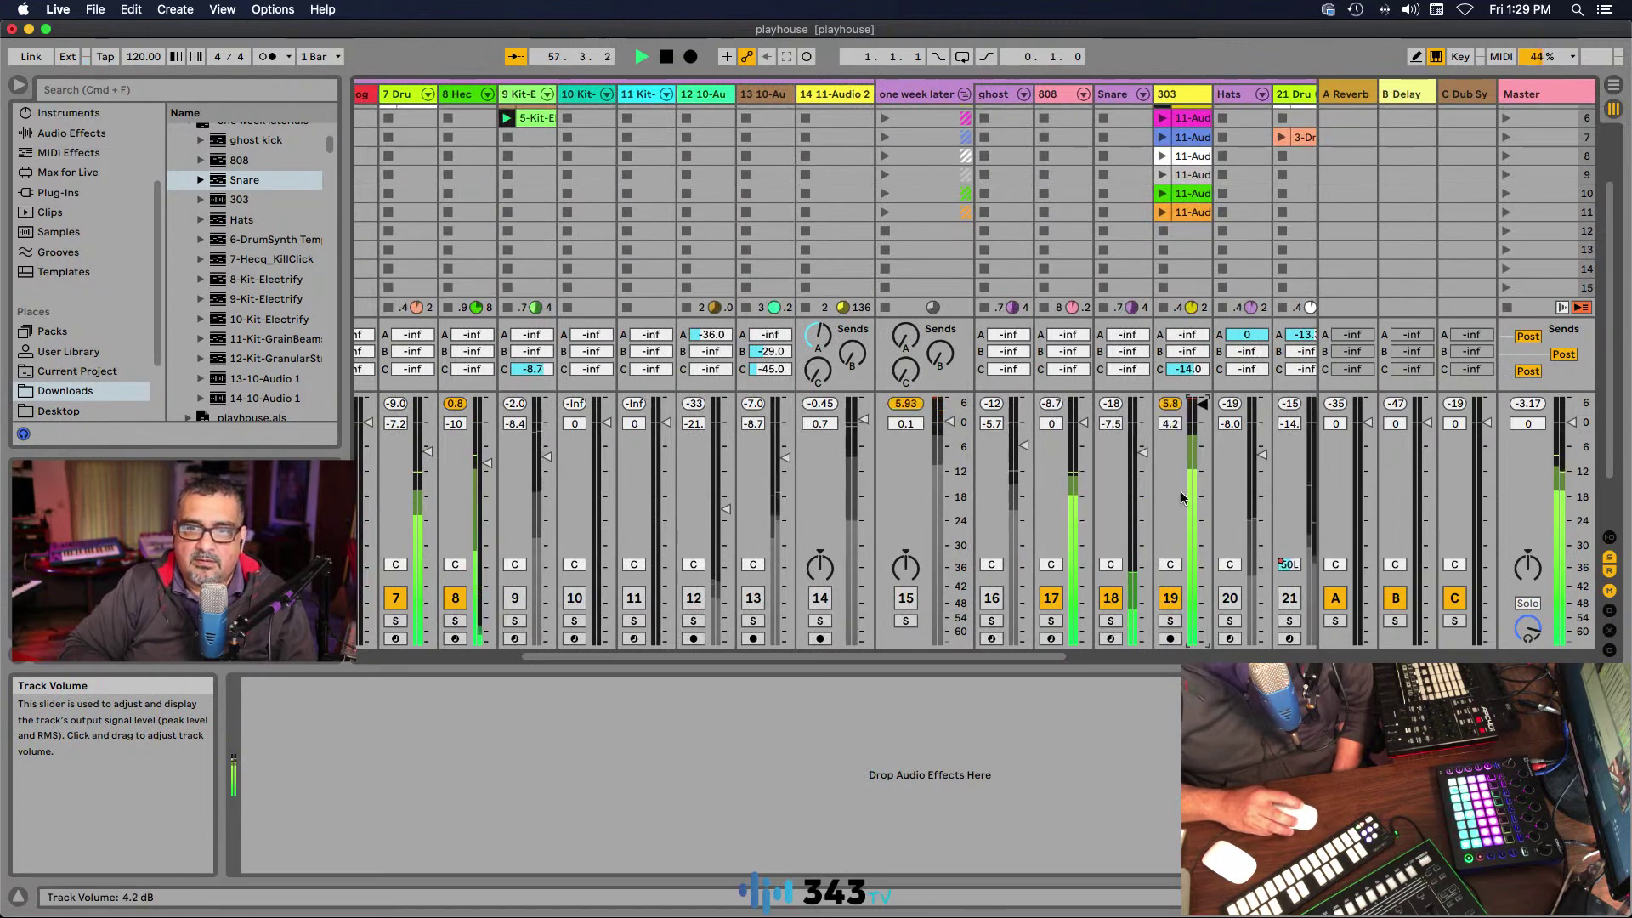
{"action": "left_click", "coordinate": [1170, 621]}
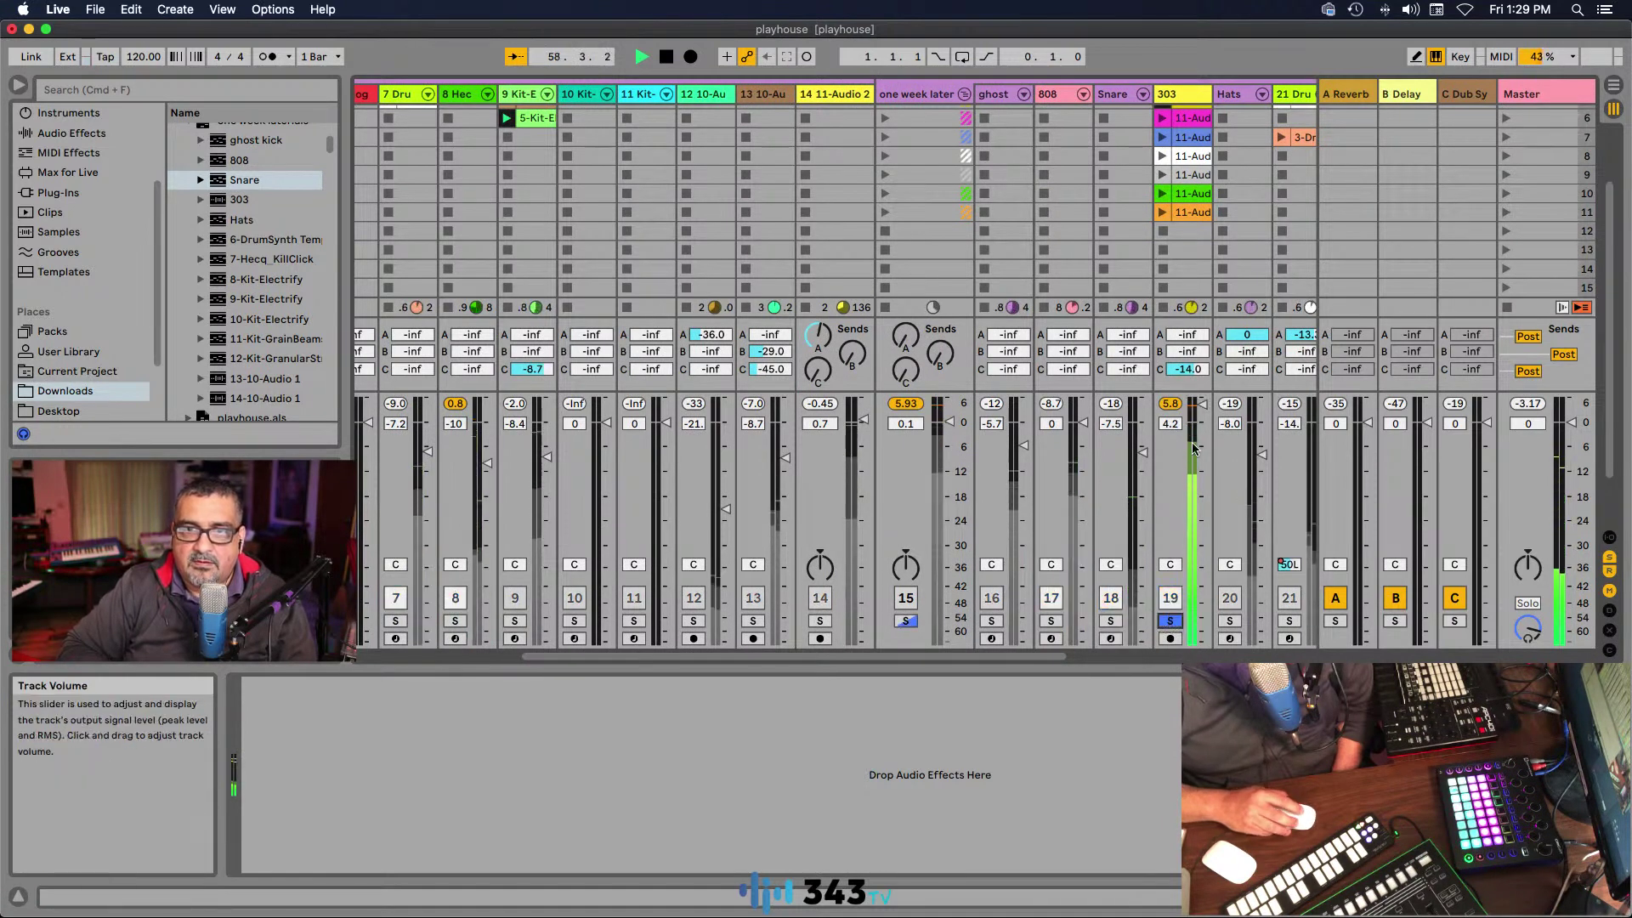
{"action": "scroll", "coordinate": [1197, 434], "scroll_direction": "up", "scroll_amount": 5}
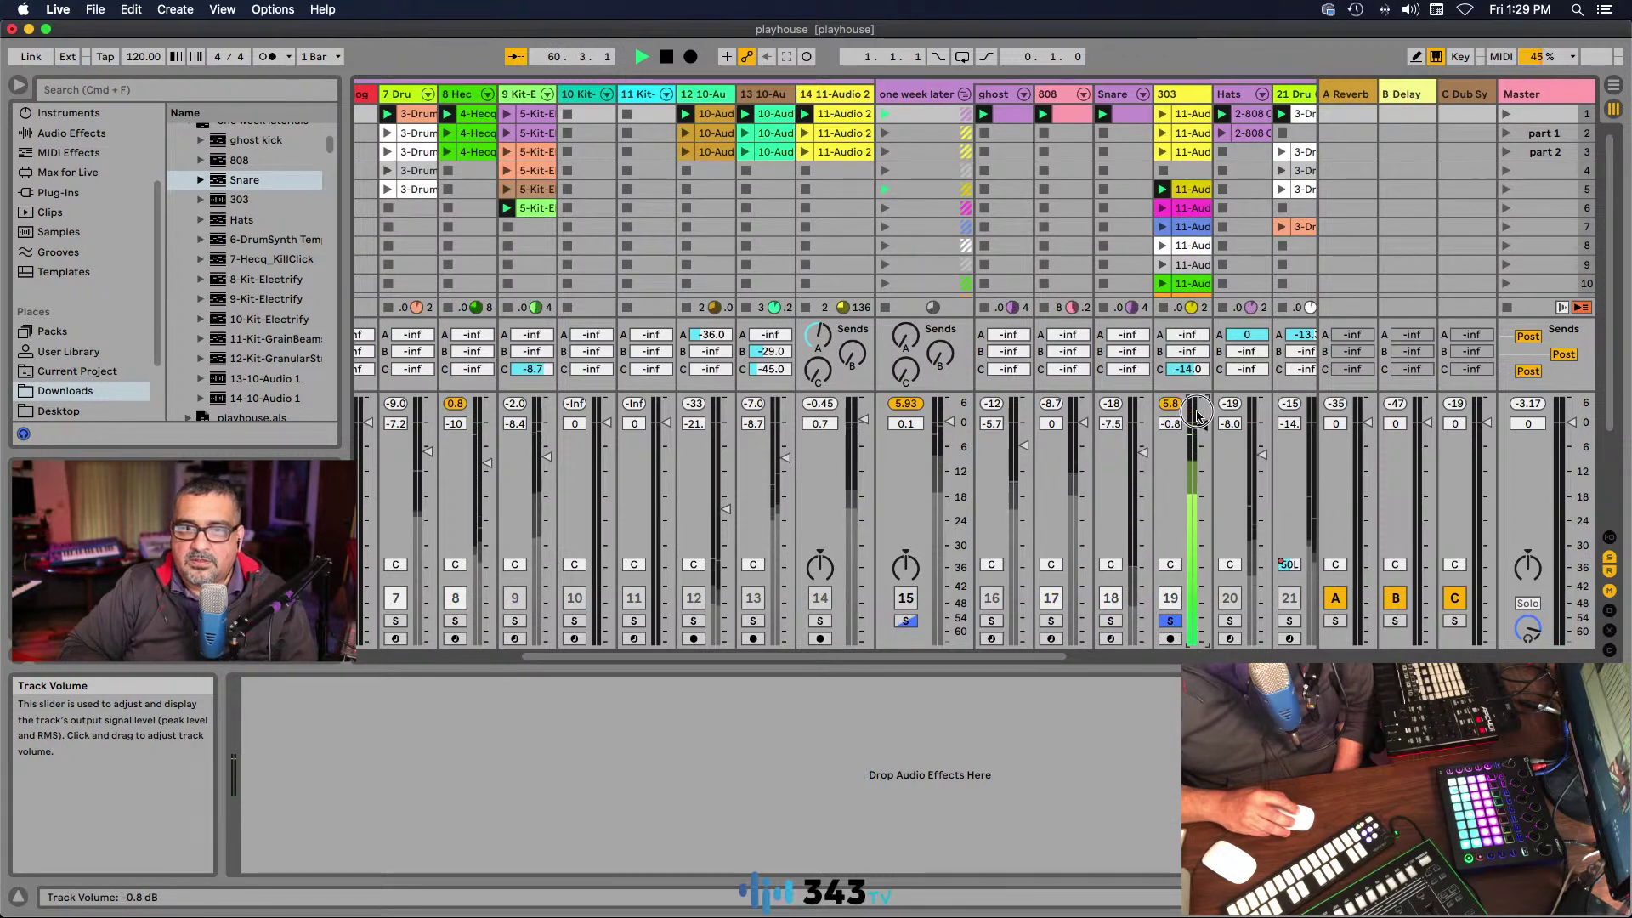
{"action": "left_click", "coordinate": [1187, 96]}
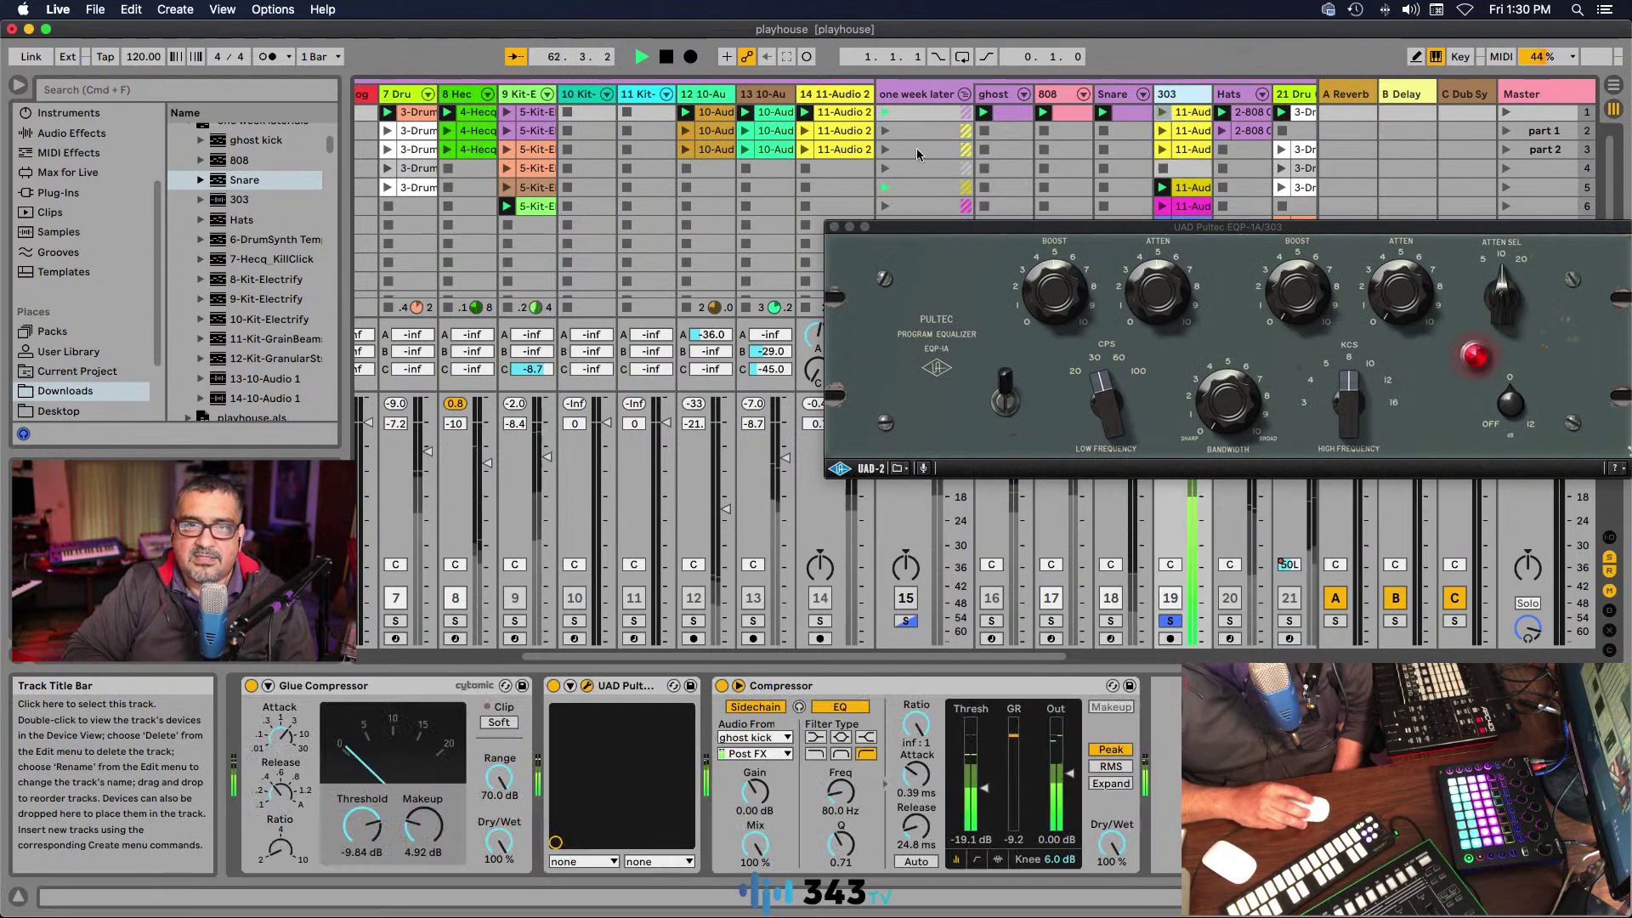
{"action": "left_click", "coordinate": [1170, 621]}
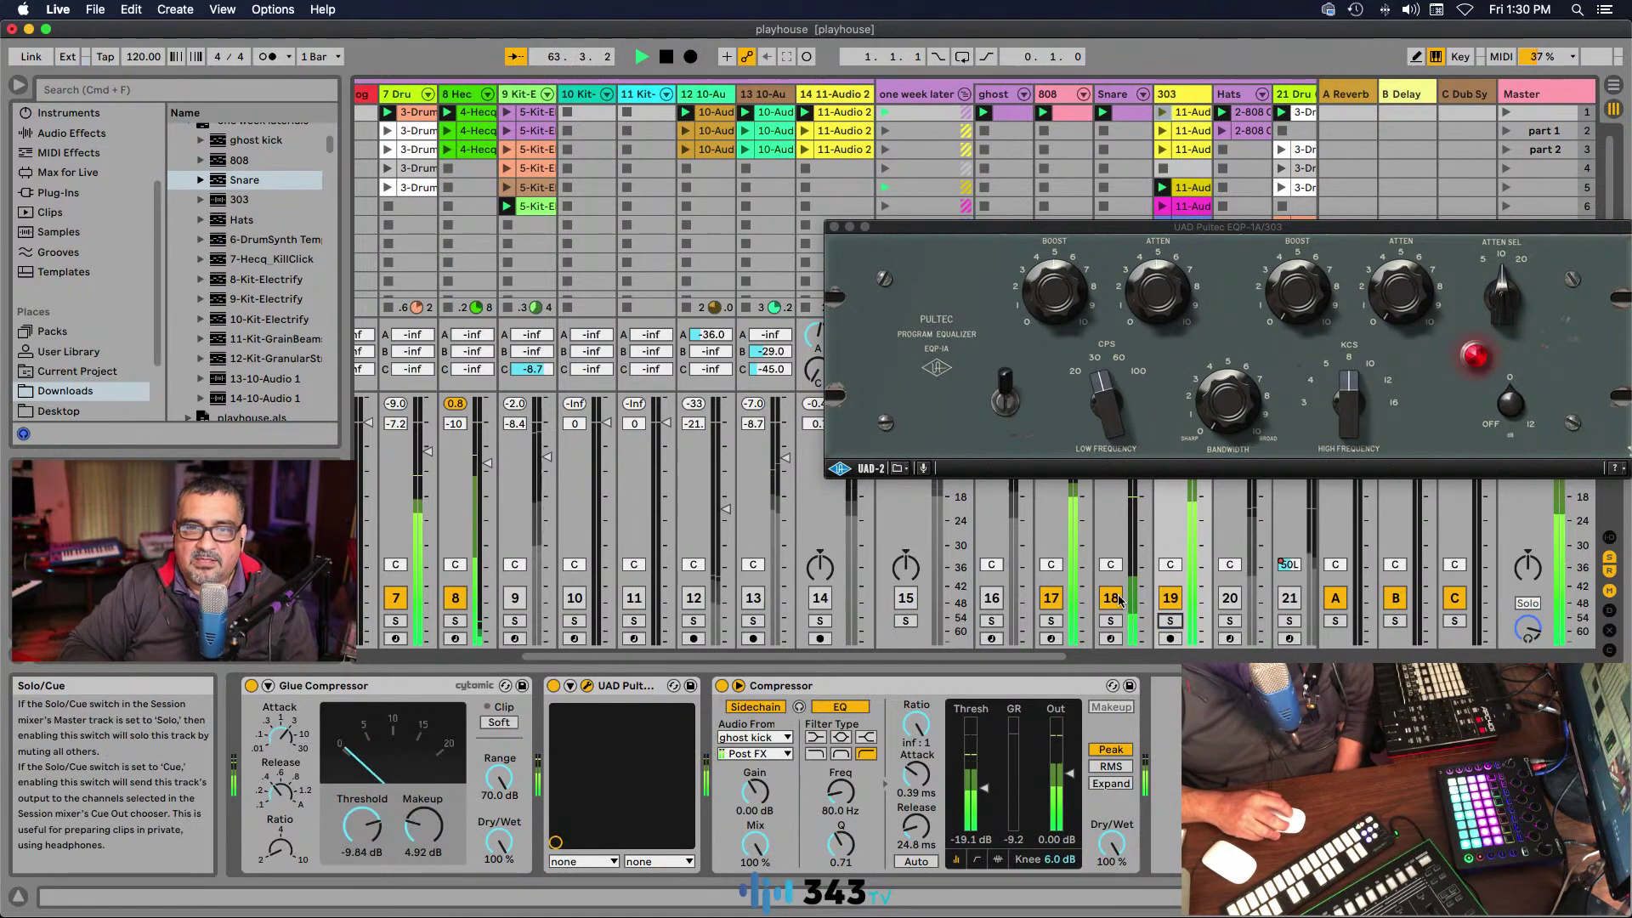
Step: Fold the one week later group, and in the Last week group activate track 14 and mute tracks 8 and 7
{"action": "left_click", "coordinate": [963, 93]}
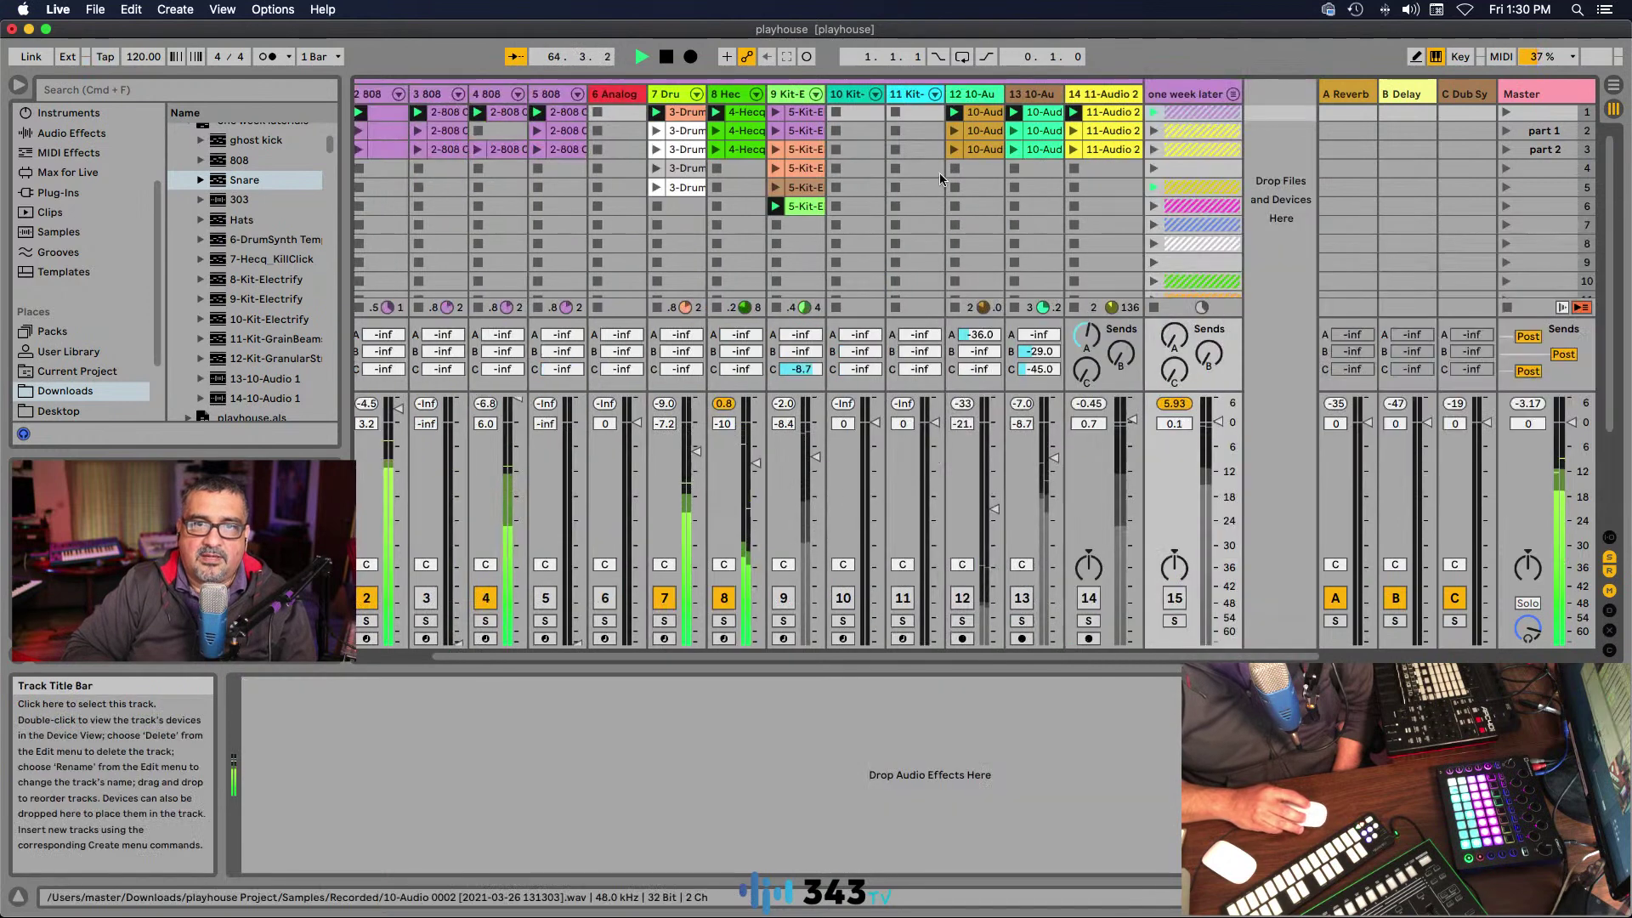
{"action": "left_click", "coordinate": [1094, 601]}
{"action": "left_click", "coordinate": [723, 597]}
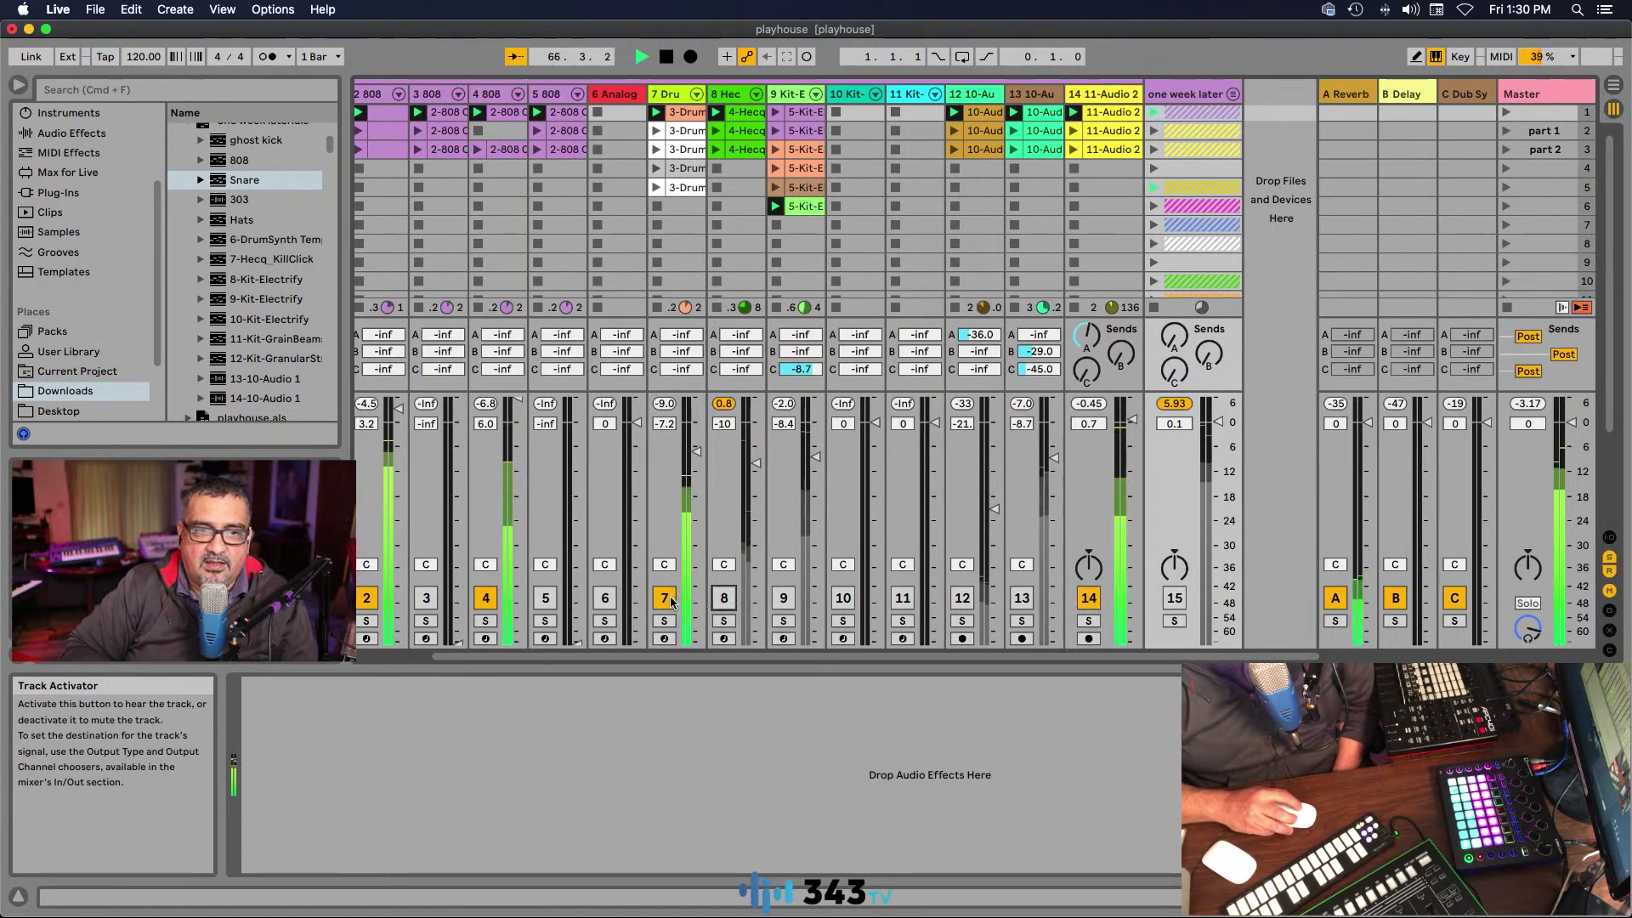
{"action": "left_click", "coordinate": [666, 599]}
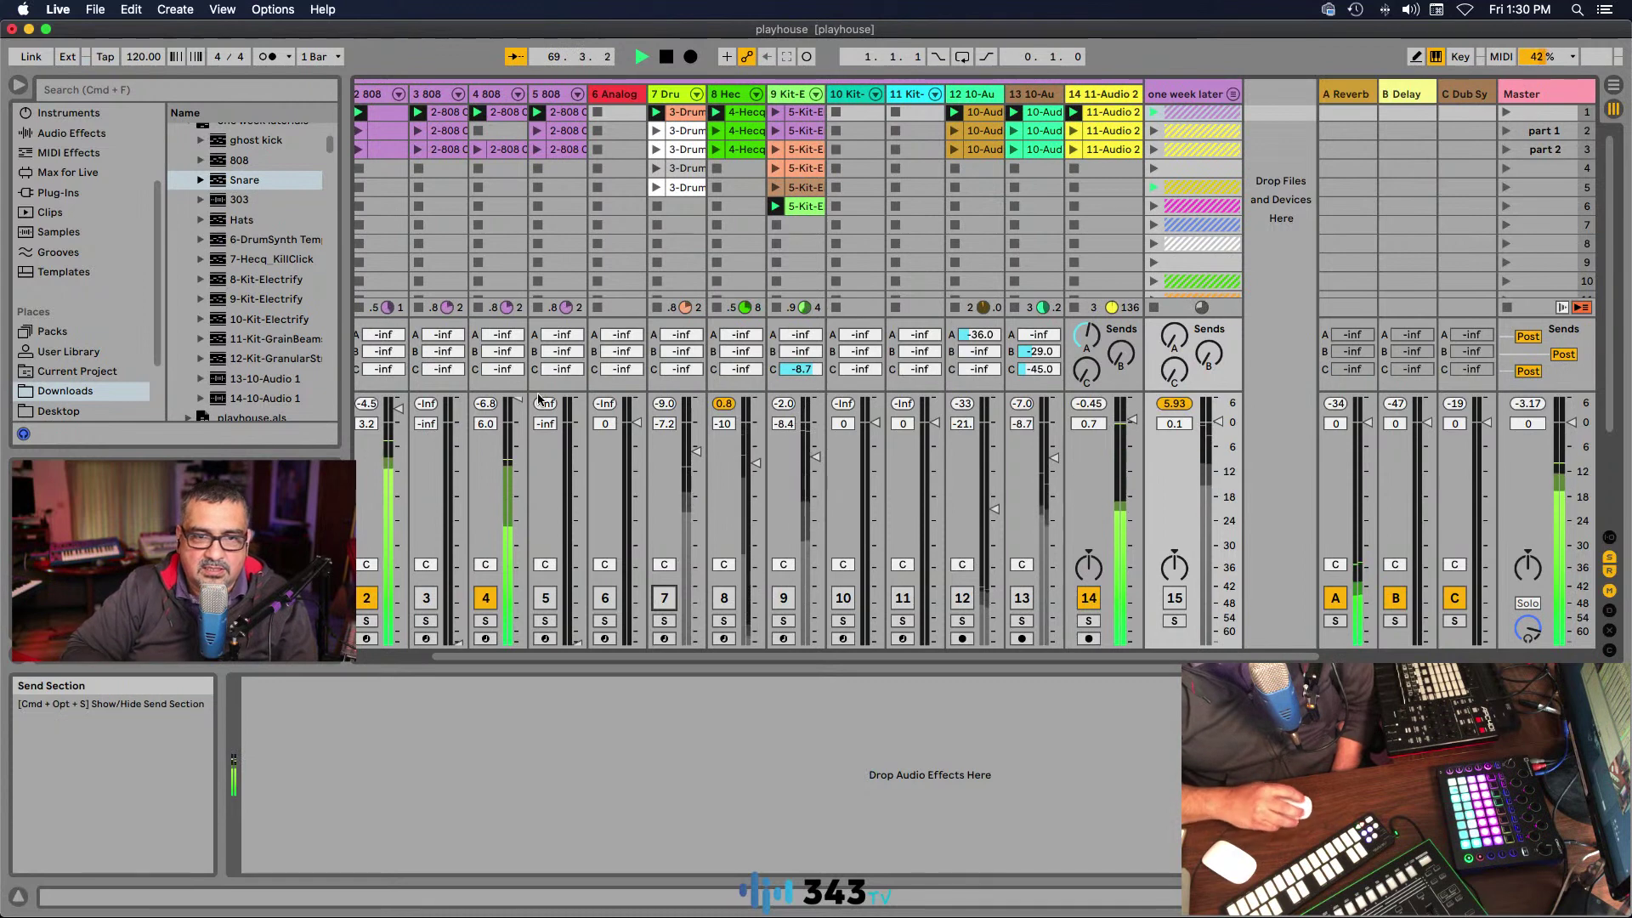
Step: Solo the 4 808 track to hear it alone, and unsolo it
{"action": "left_click", "coordinate": [485, 623]}
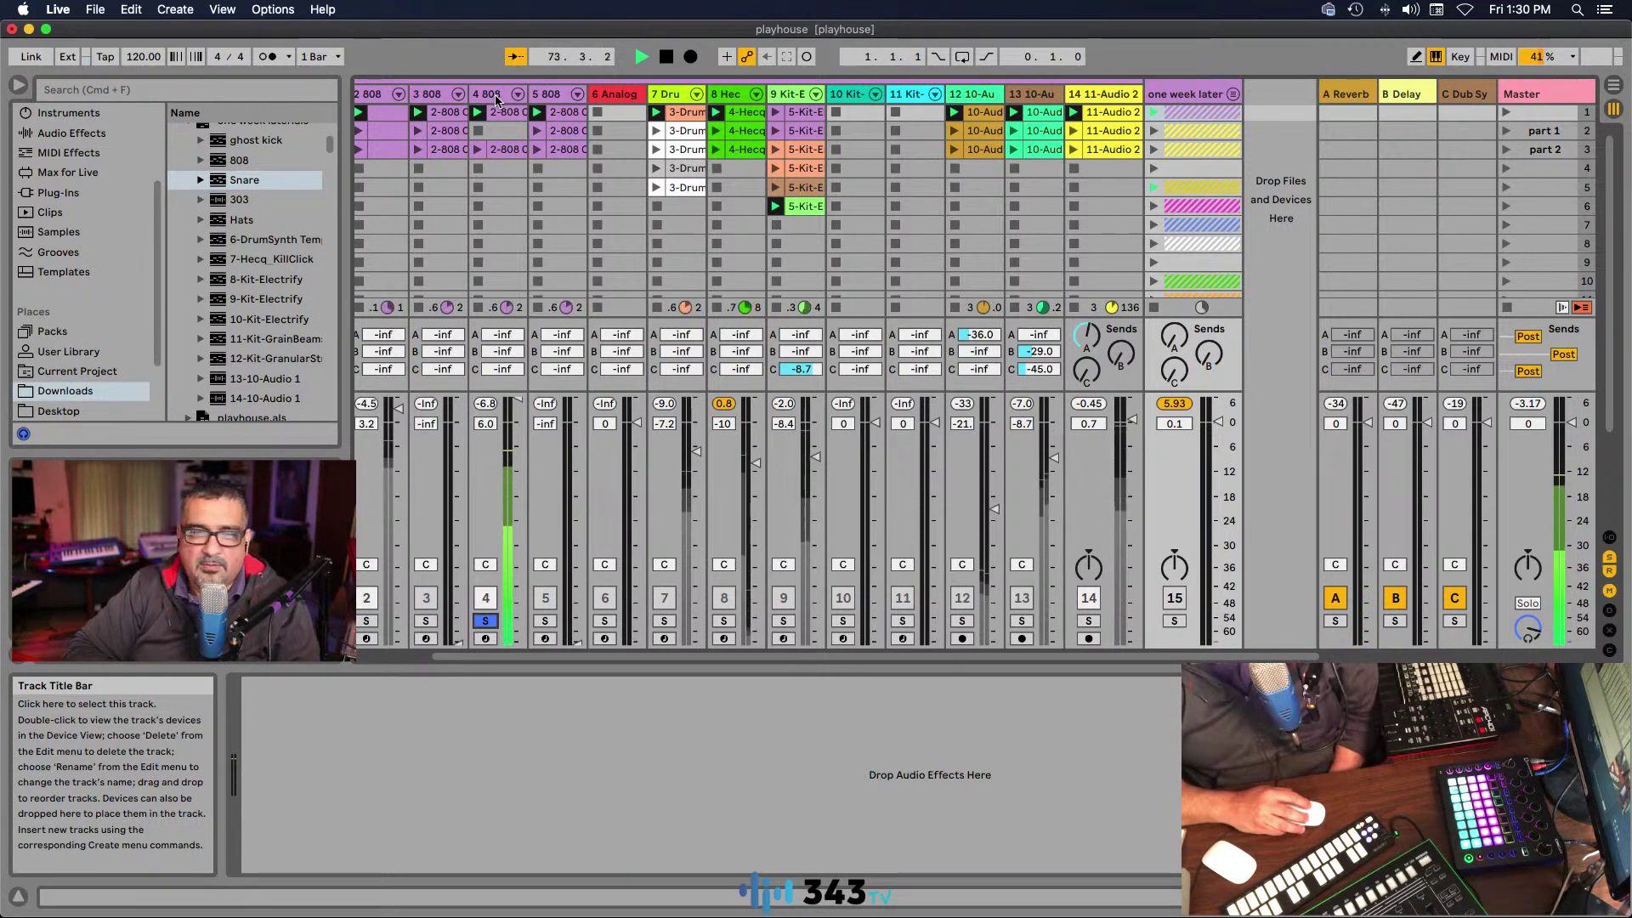
{"action": "left_click", "coordinate": [484, 622]}
Step: Mute and fold the Last week group, and activate and unfold the one week later group
{"action": "scroll", "coordinate": [414, 595], "scroll_direction": "left", "scroll_amount": 3}
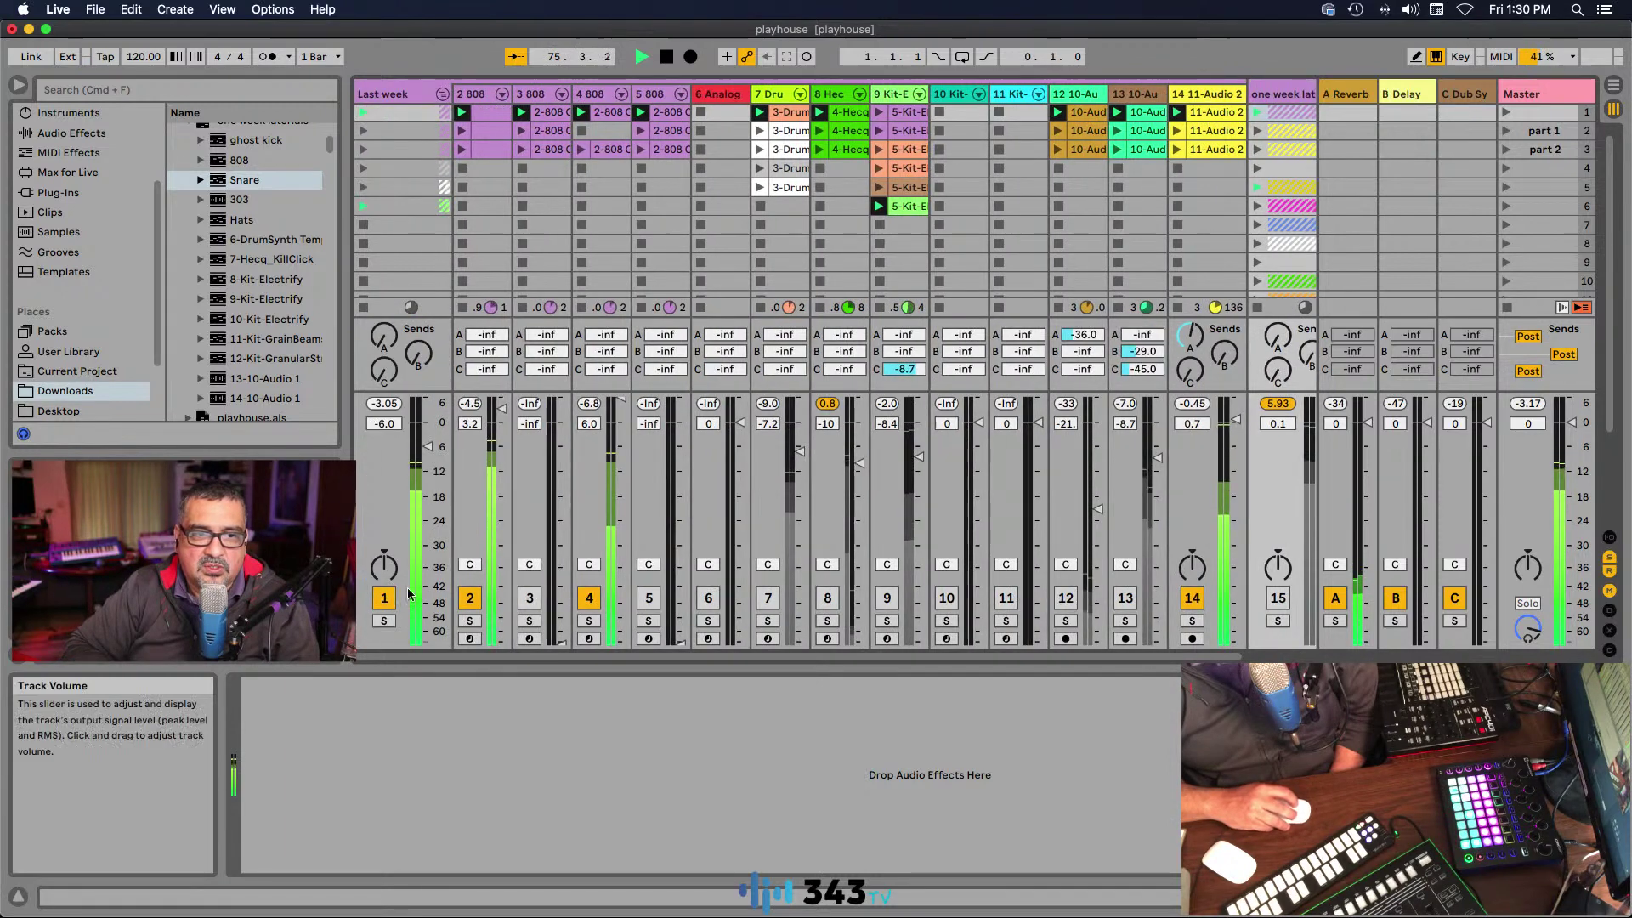
{"action": "scroll", "coordinate": [1283, 657], "scroll_direction": "right", "scroll_amount": 3}
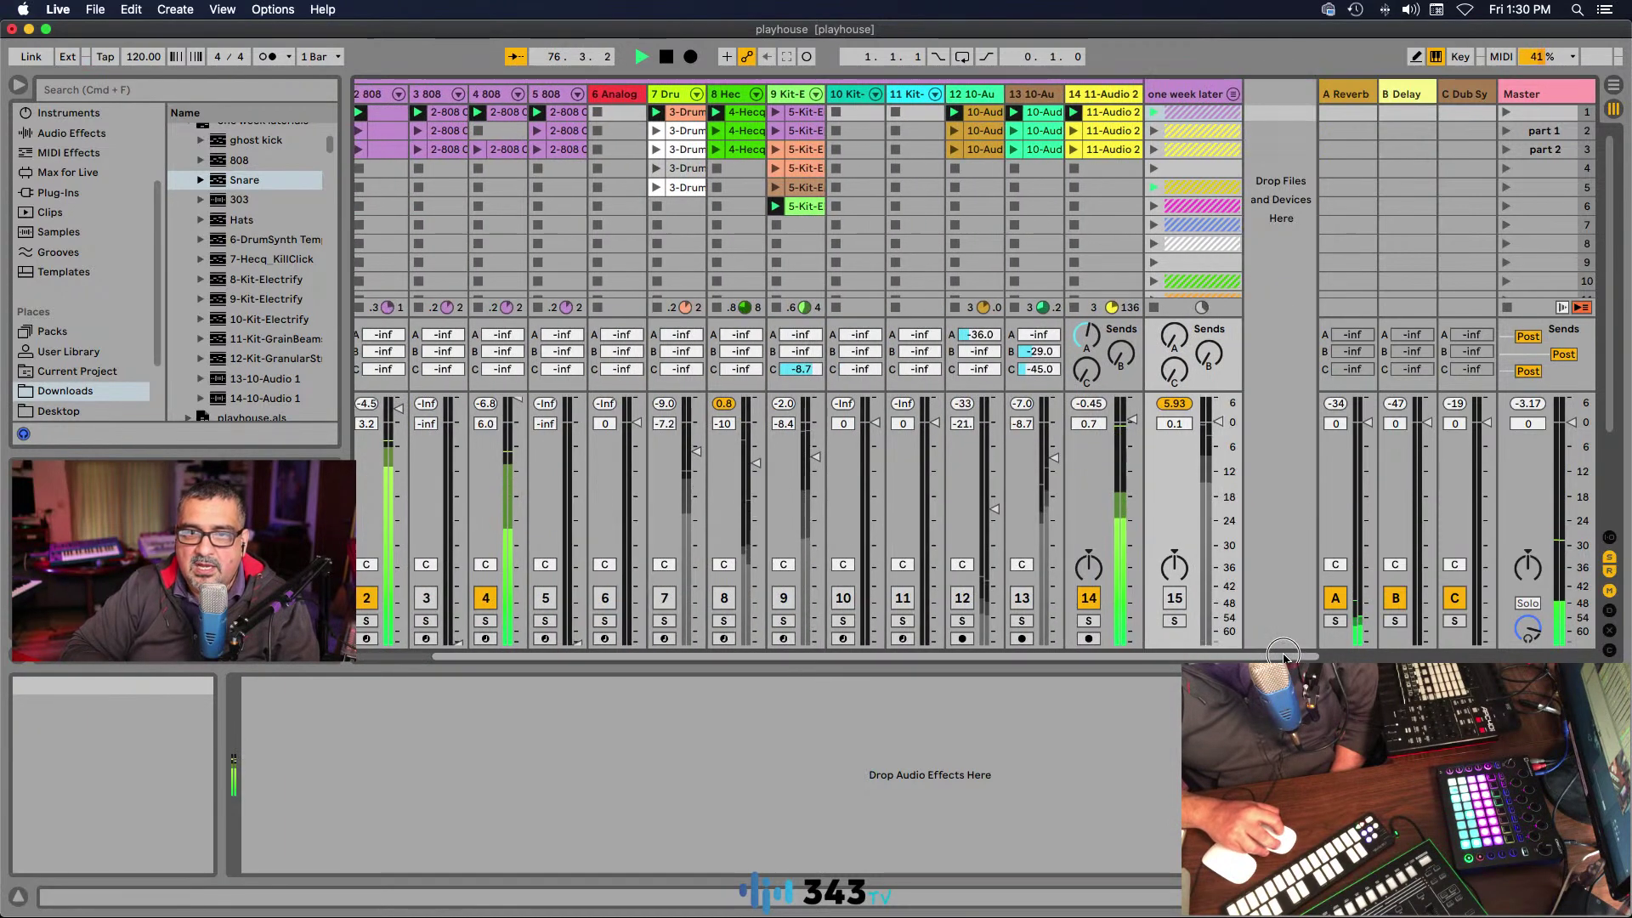
{"action": "scroll", "coordinate": [1309, 595], "scroll_direction": "left", "scroll_amount": 2}
{"action": "scroll", "coordinate": [1334, 527], "scroll_direction": "right", "scroll_amount": 2}
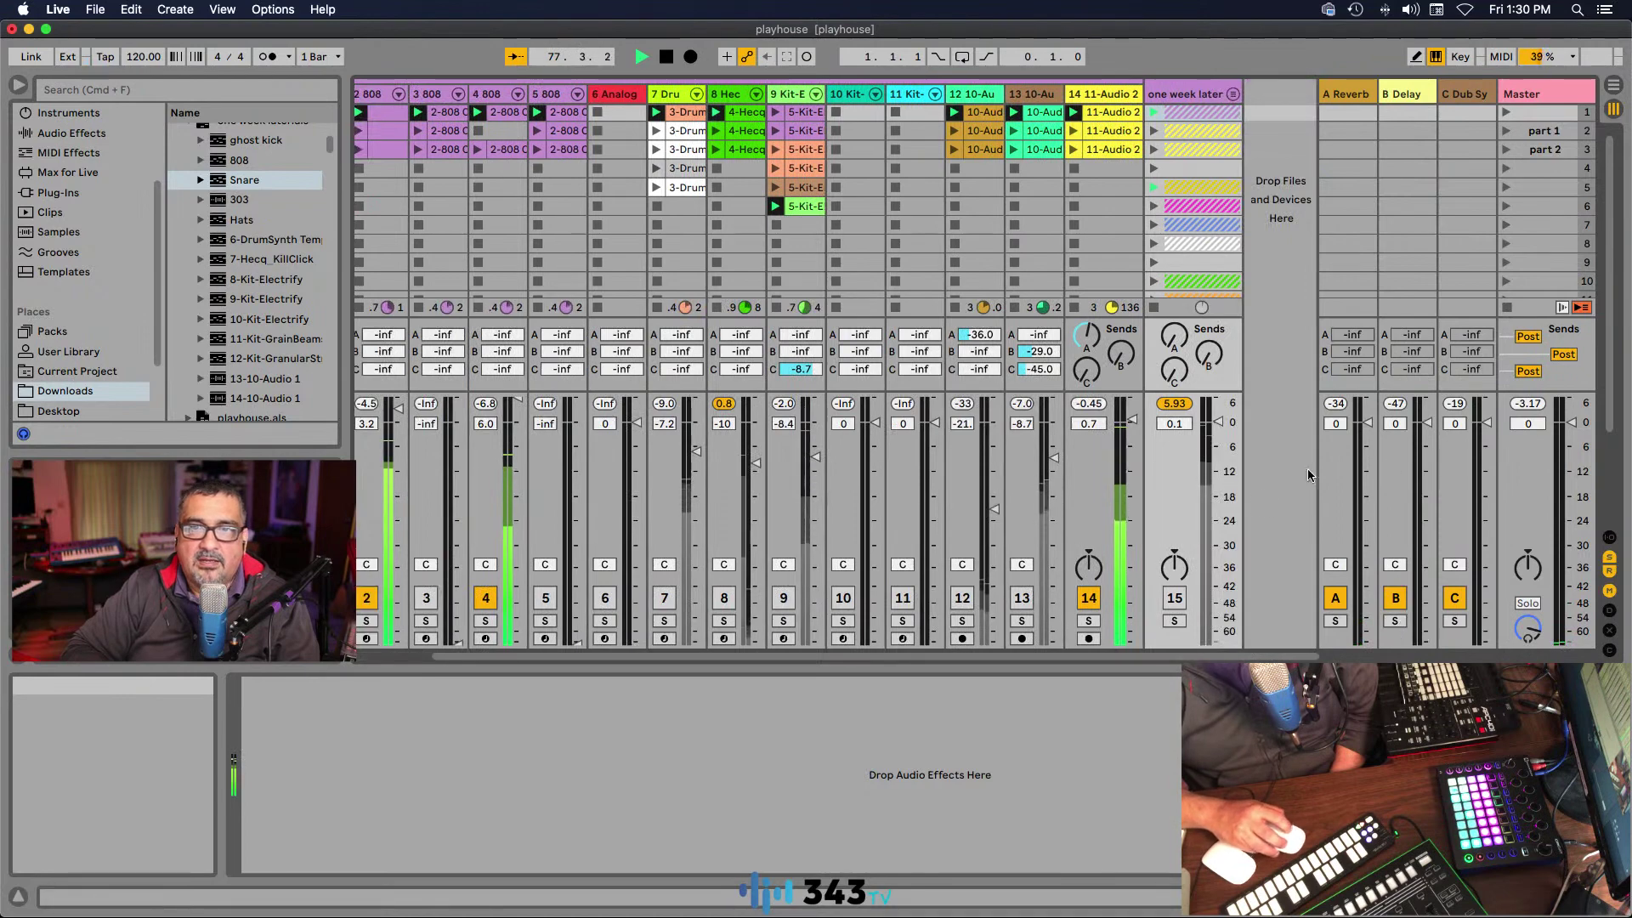
{"action": "scroll", "coordinate": [646, 213], "scroll_direction": "left", "scroll_amount": 1}
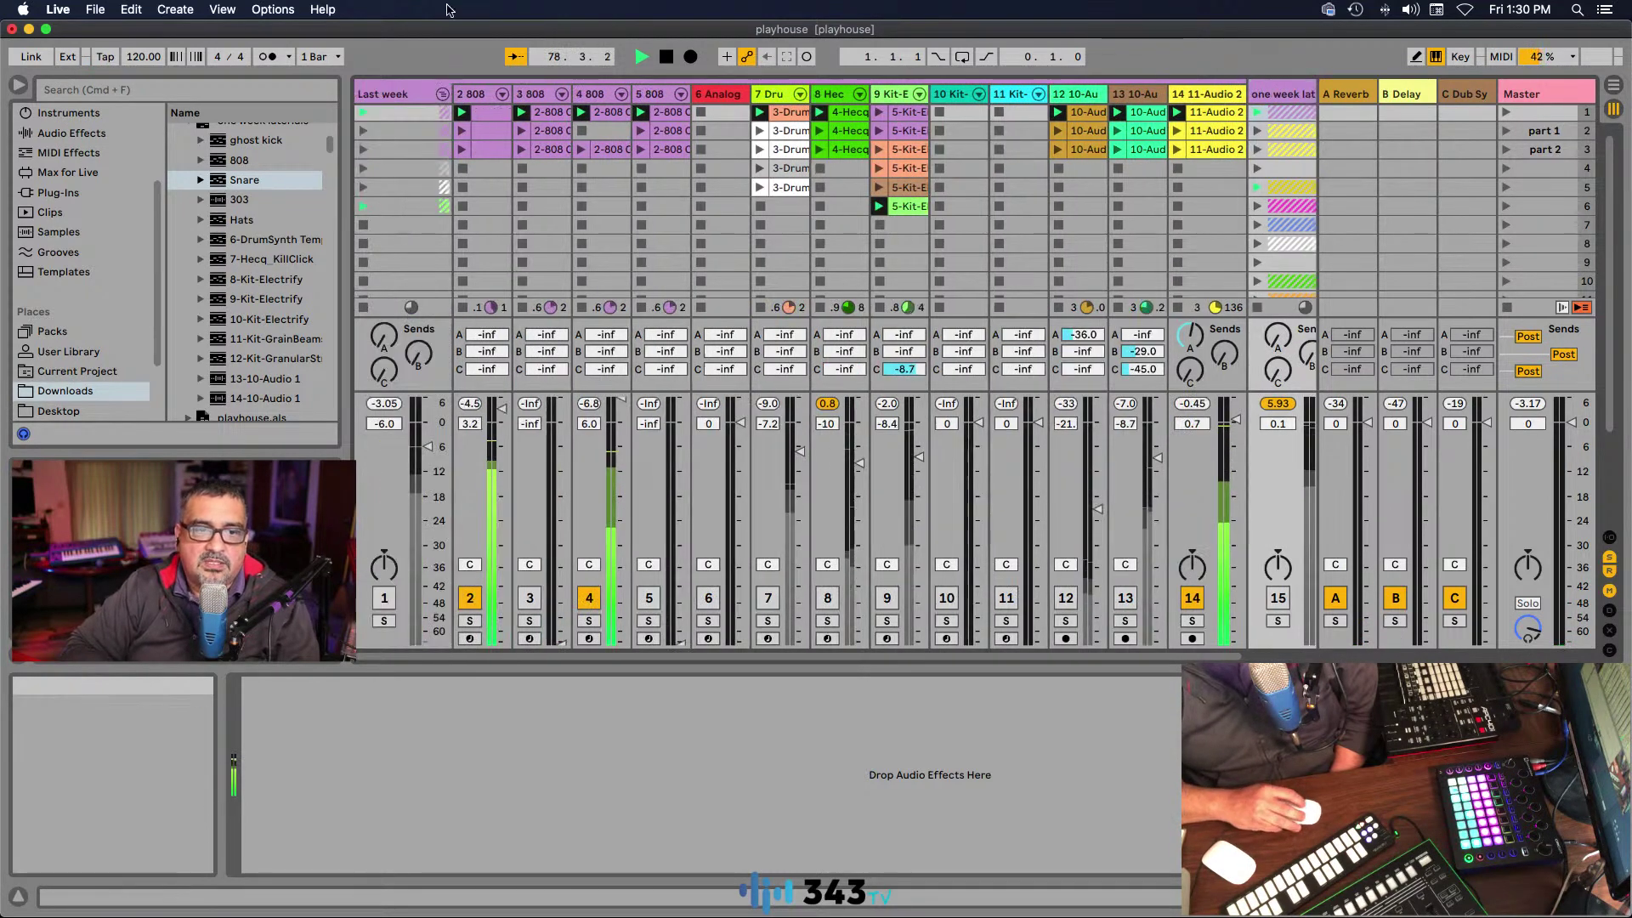
{"action": "left_click", "coordinate": [442, 93]}
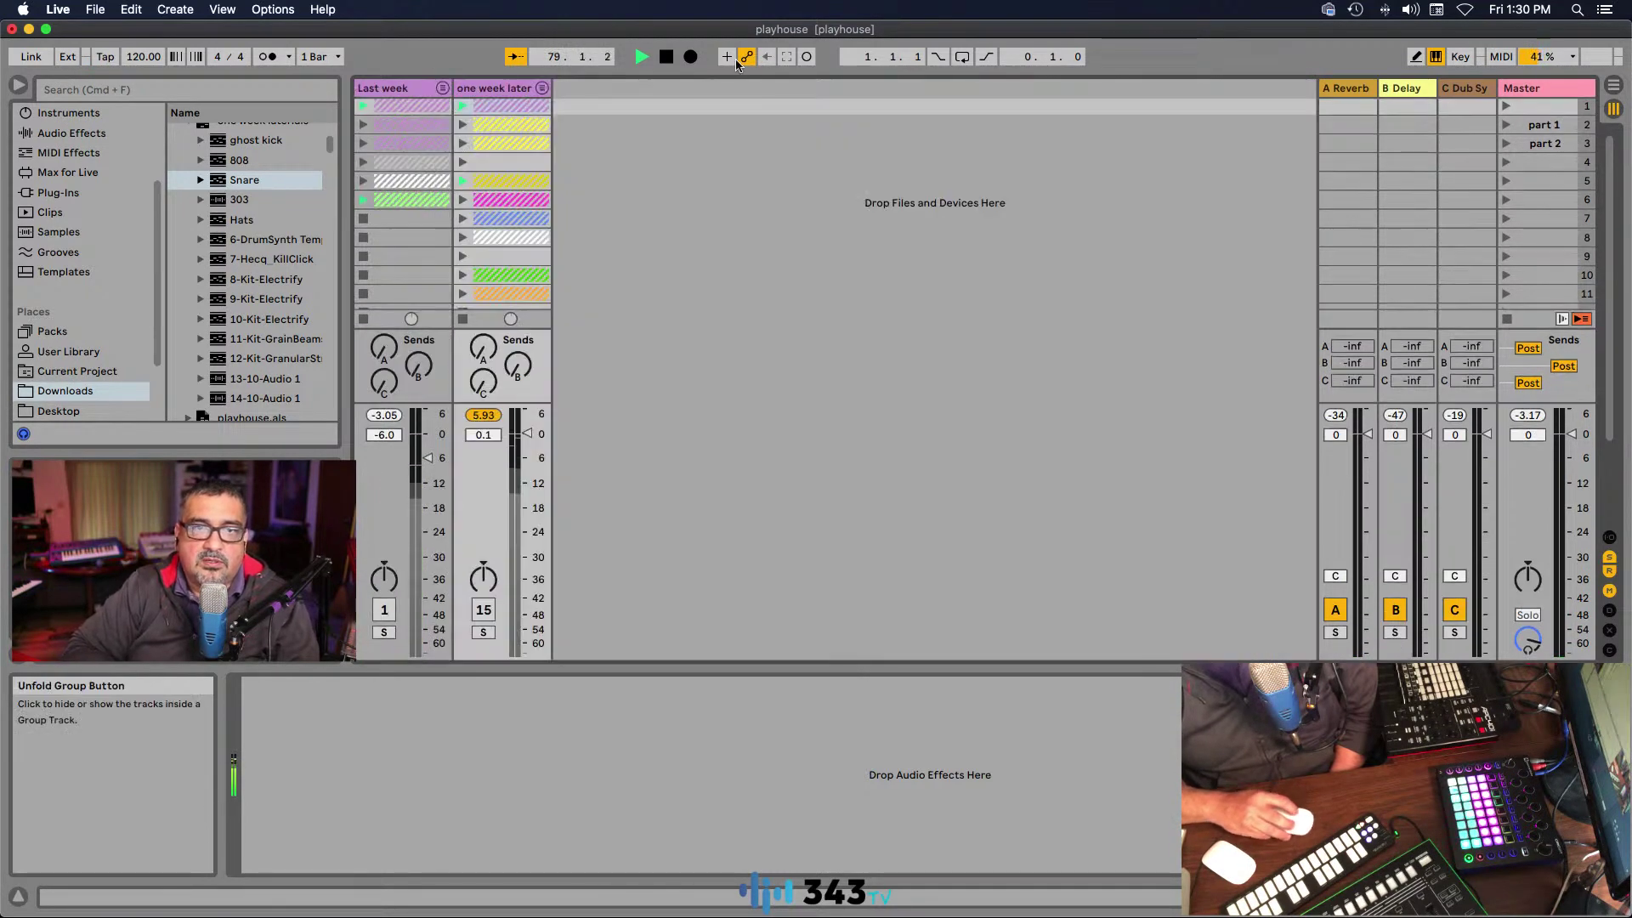
{"action": "left_click", "coordinate": [543, 88]}
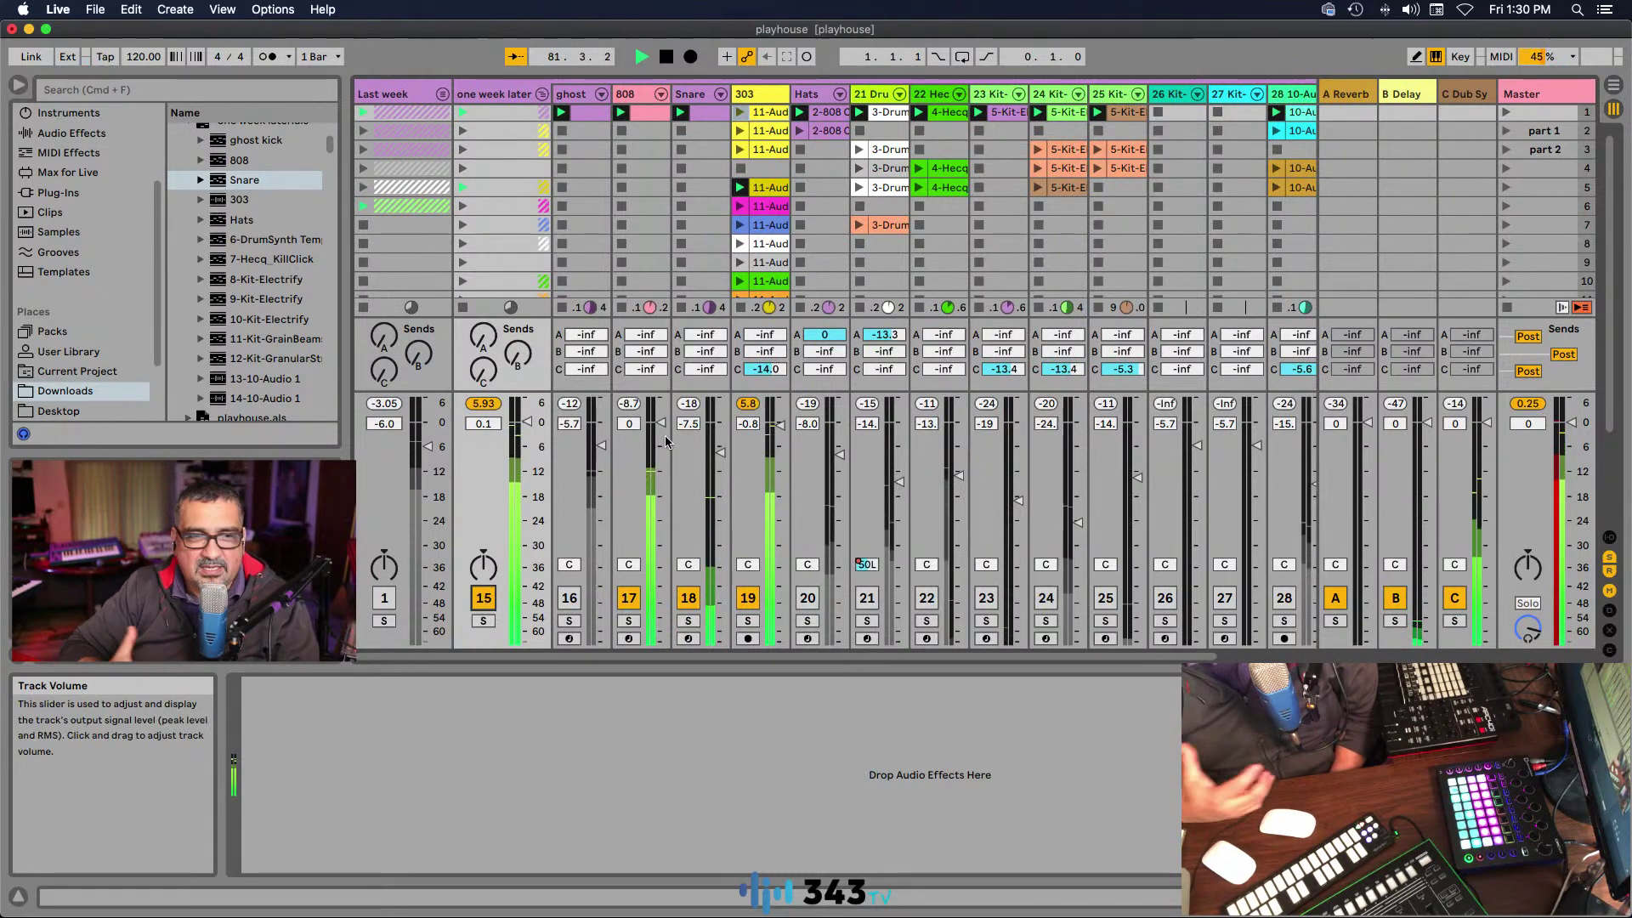
Step: Activate the Hats track, set its volume to -4.0 dB, and stop playback
{"action": "left_click", "coordinate": [808, 598]}
{"action": "left_click_drag", "start_coordinate": [841, 460], "coordinate": [834, 441]}
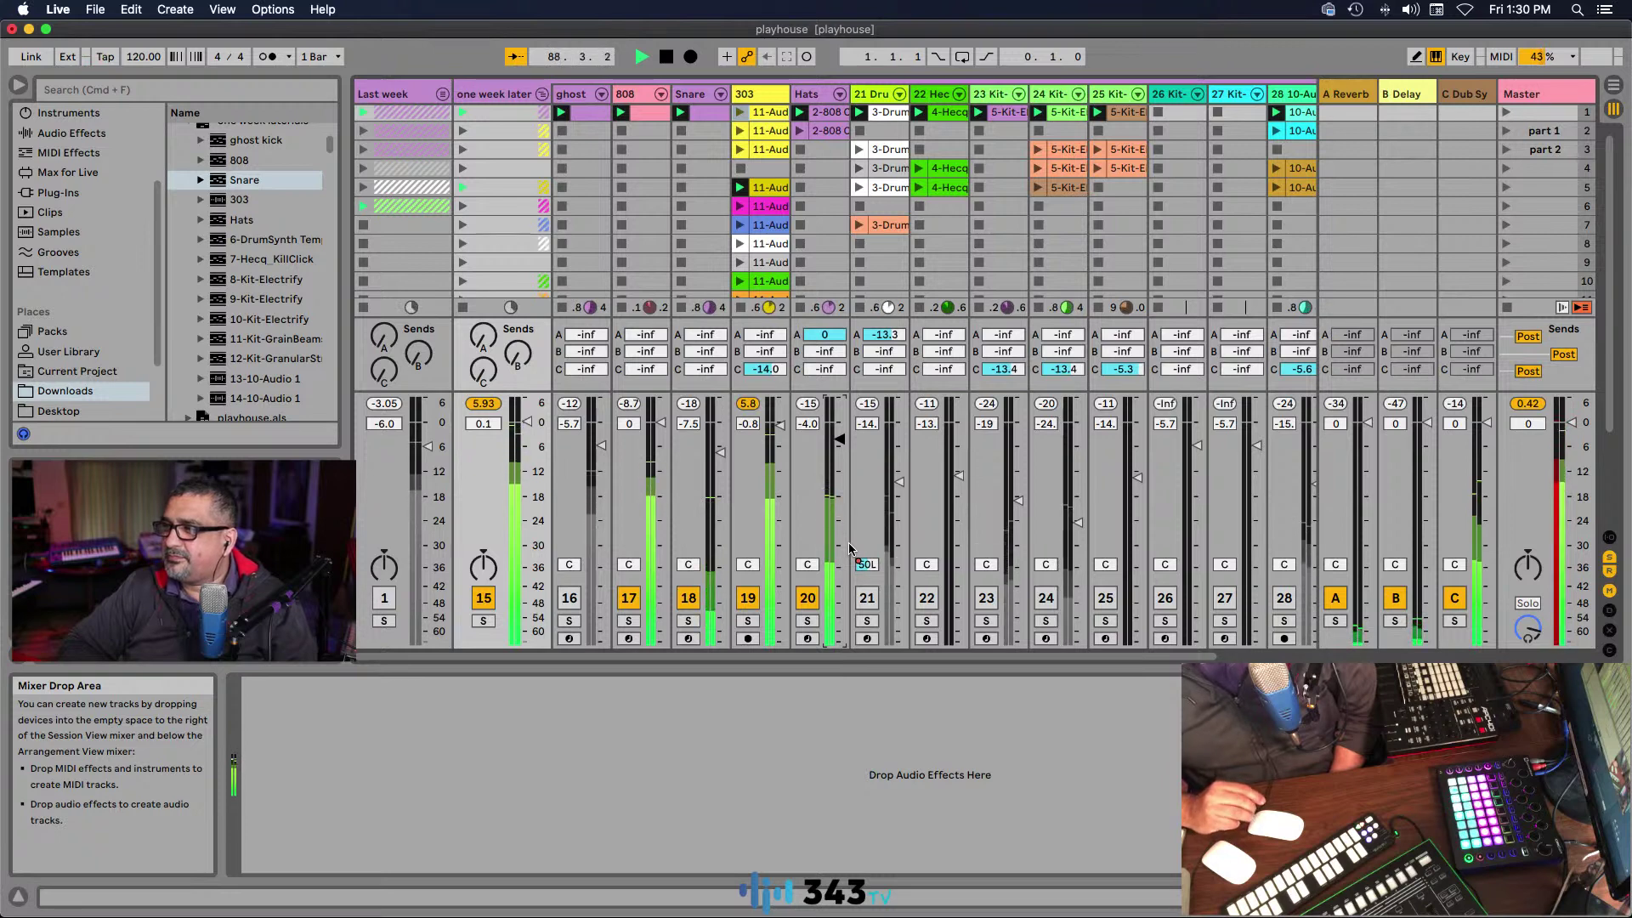
{"action": "left_click", "coordinate": [666, 57]}
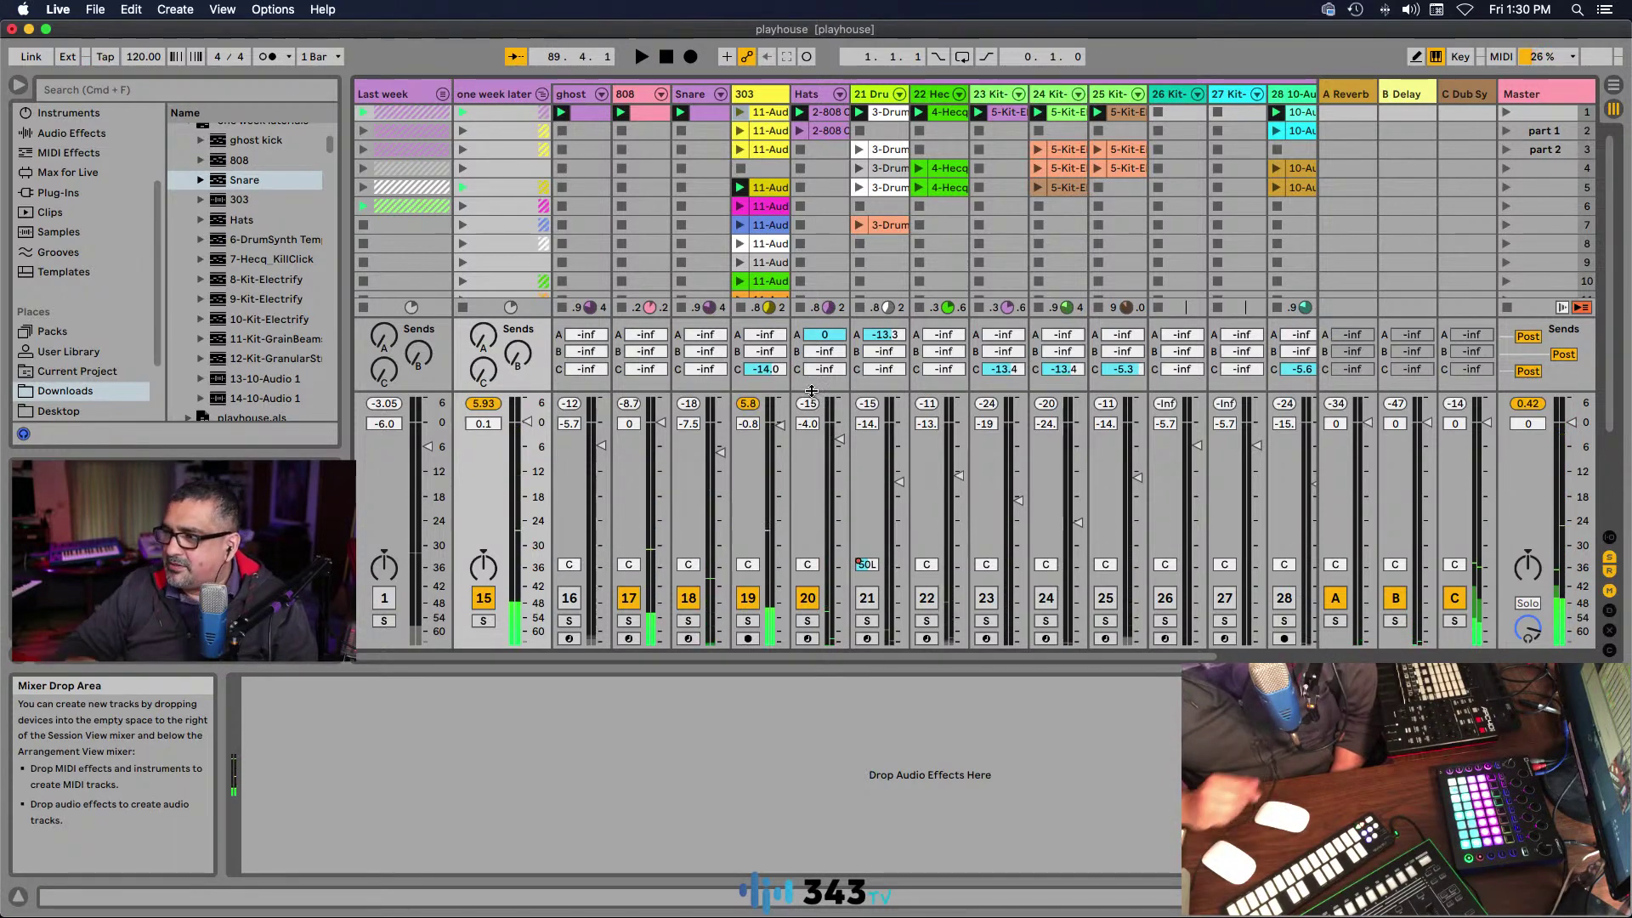
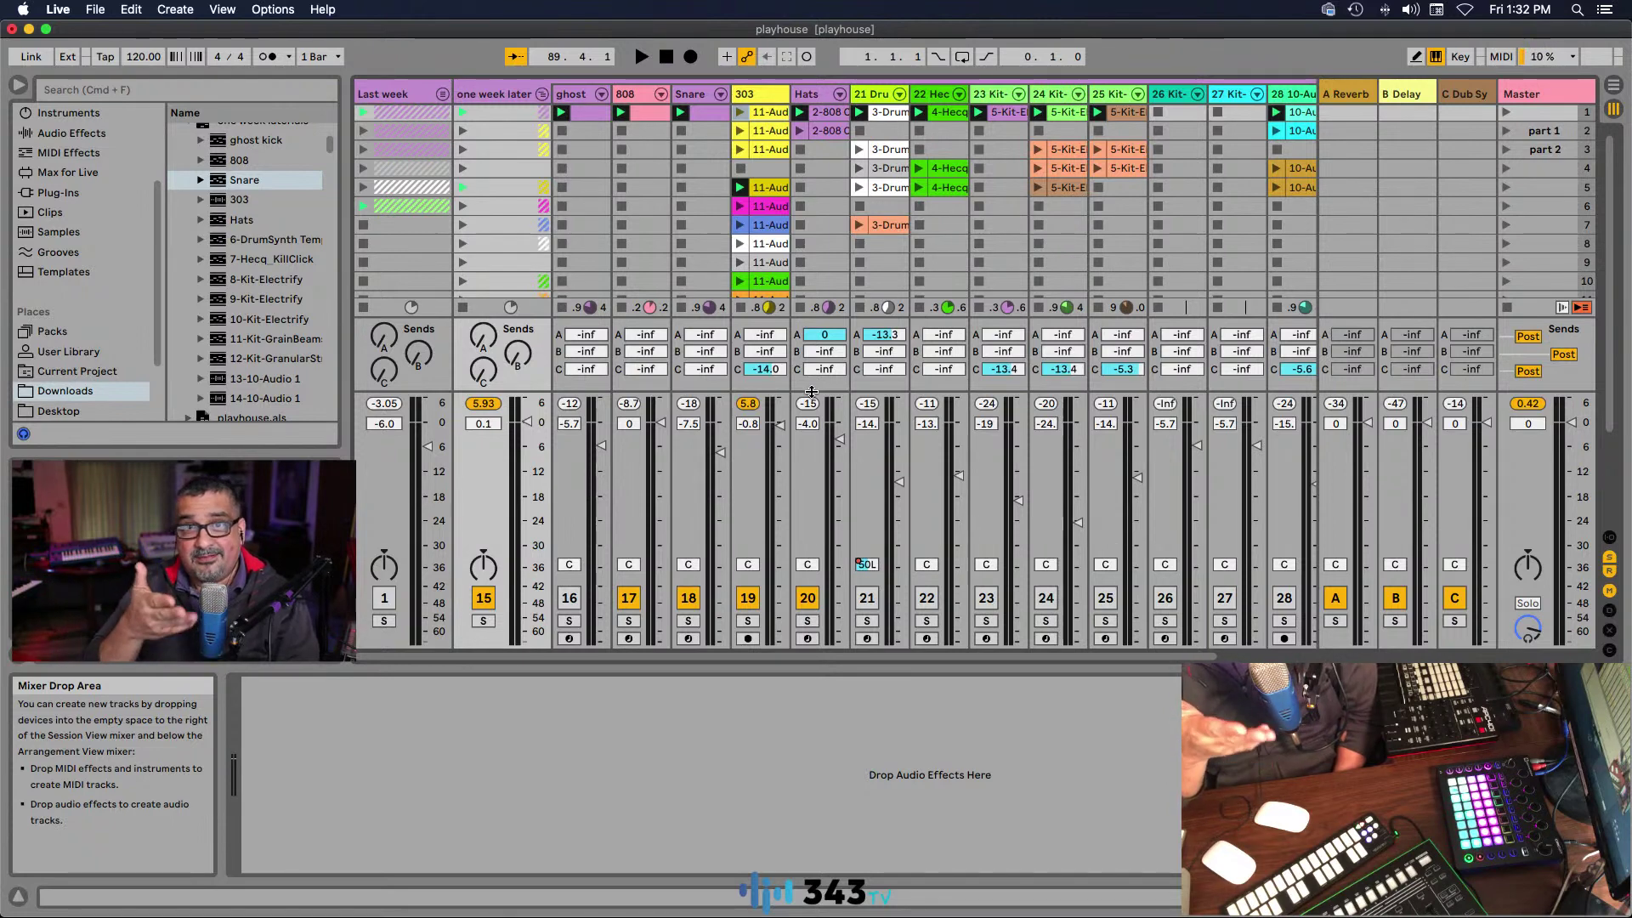
Step: During playback, set the 808 track's volume to 1.4 dB and the one week later group's volume to -2.6 dB
{"action": "key", "text": "space"}
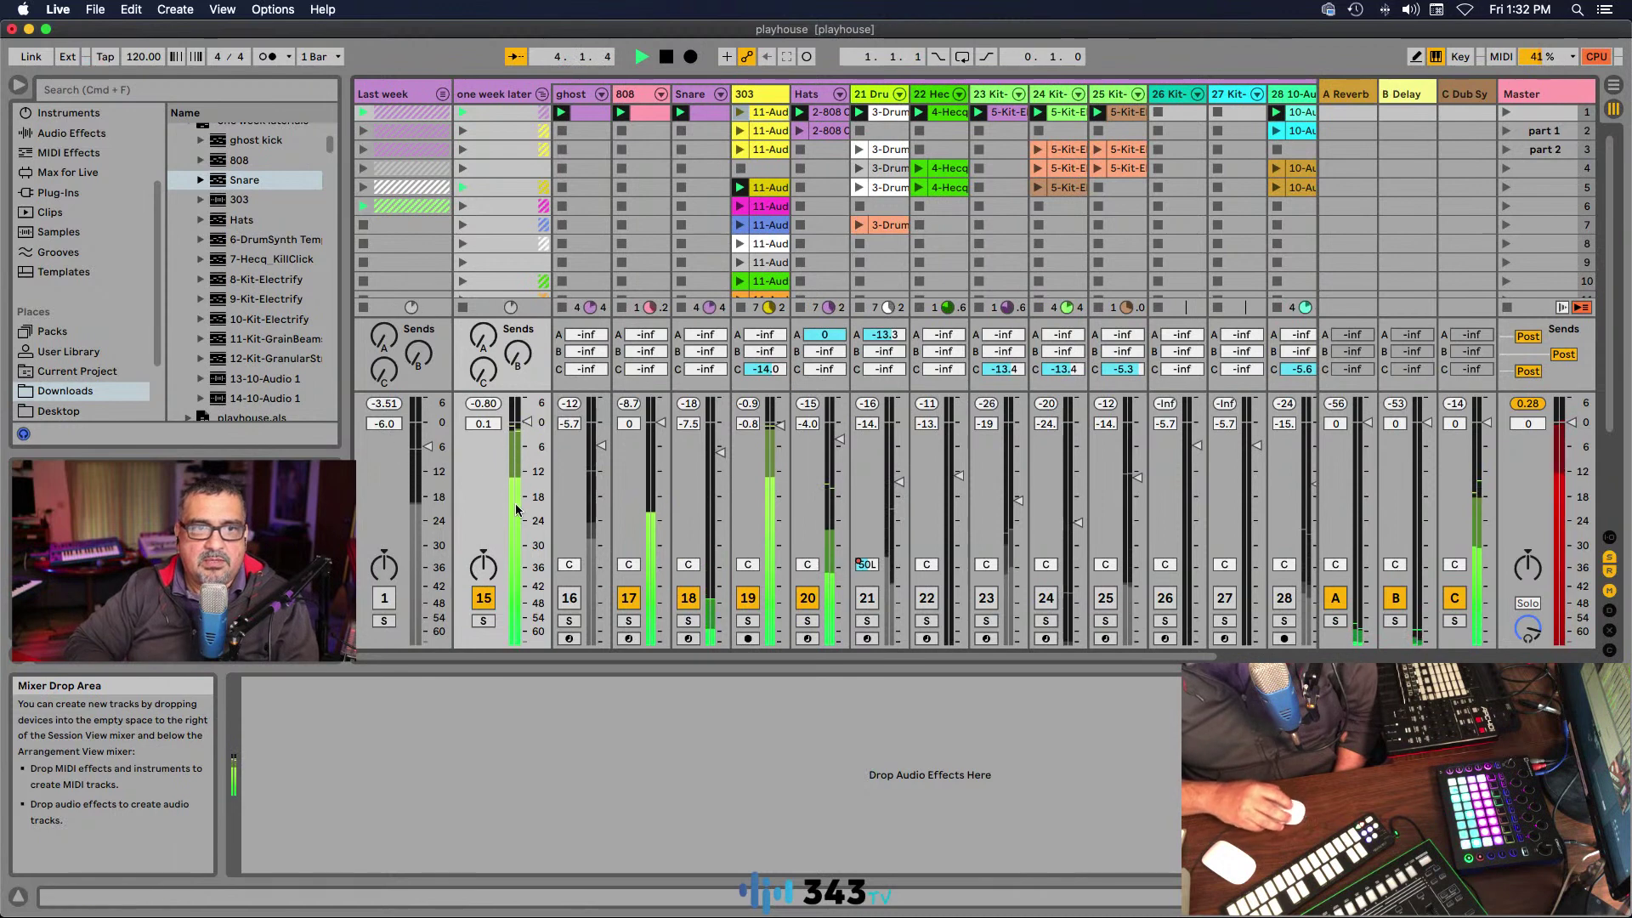
{"action": "left_click_drag", "start_coordinate": [666, 469], "coordinate": [655, 431]}
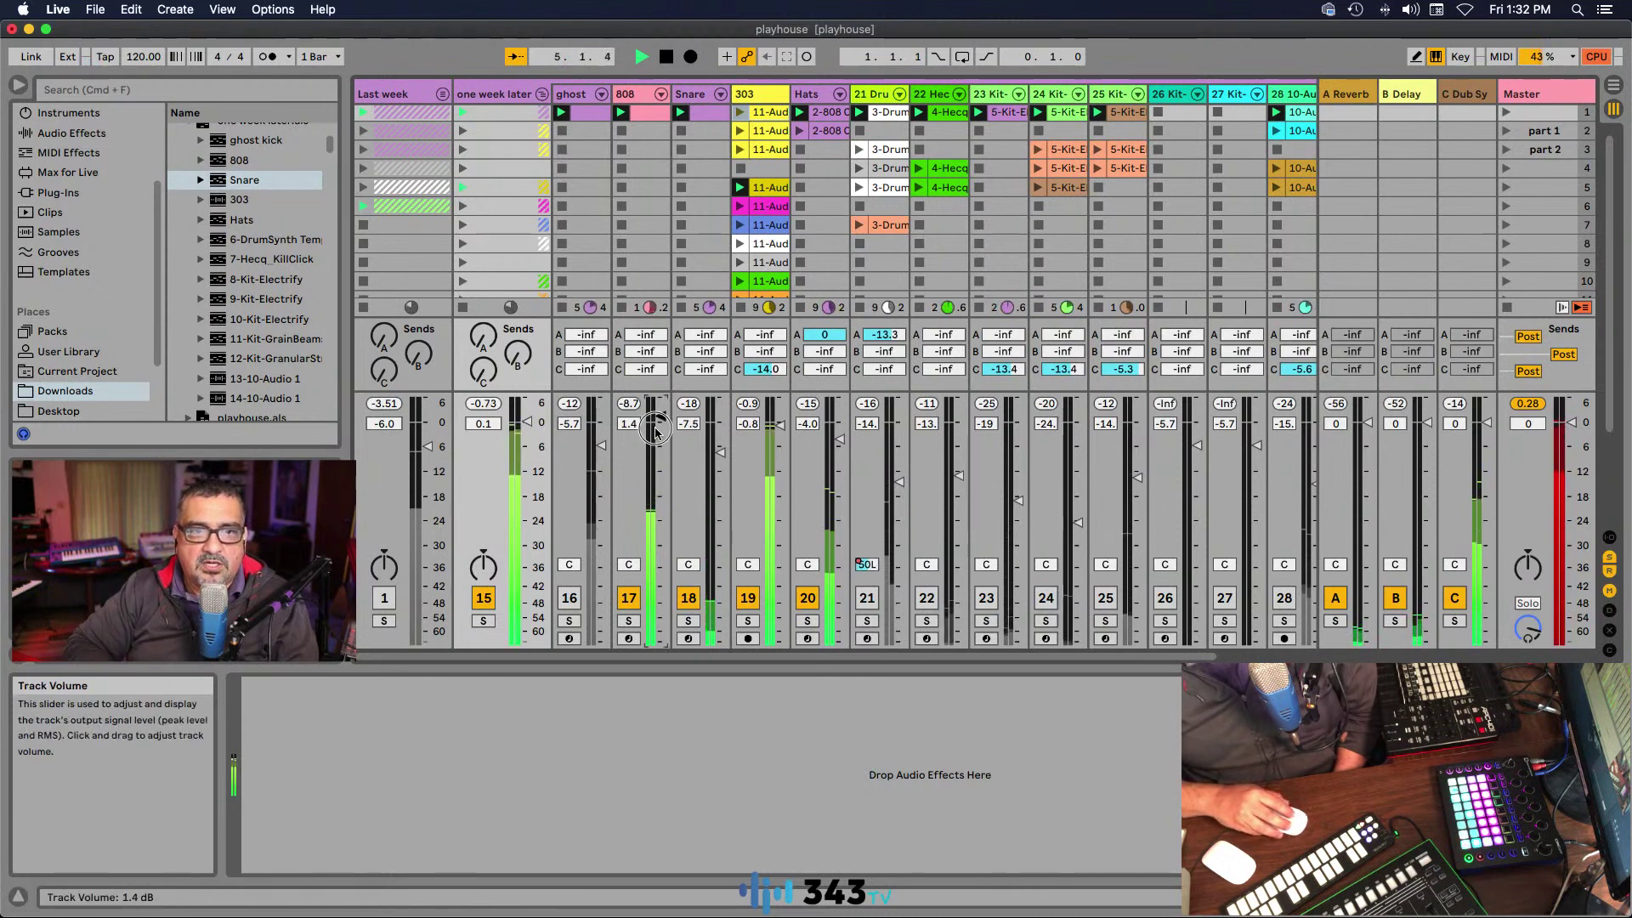
{"action": "left_click_drag", "start_coordinate": [526, 420], "coordinate": [522, 425]}
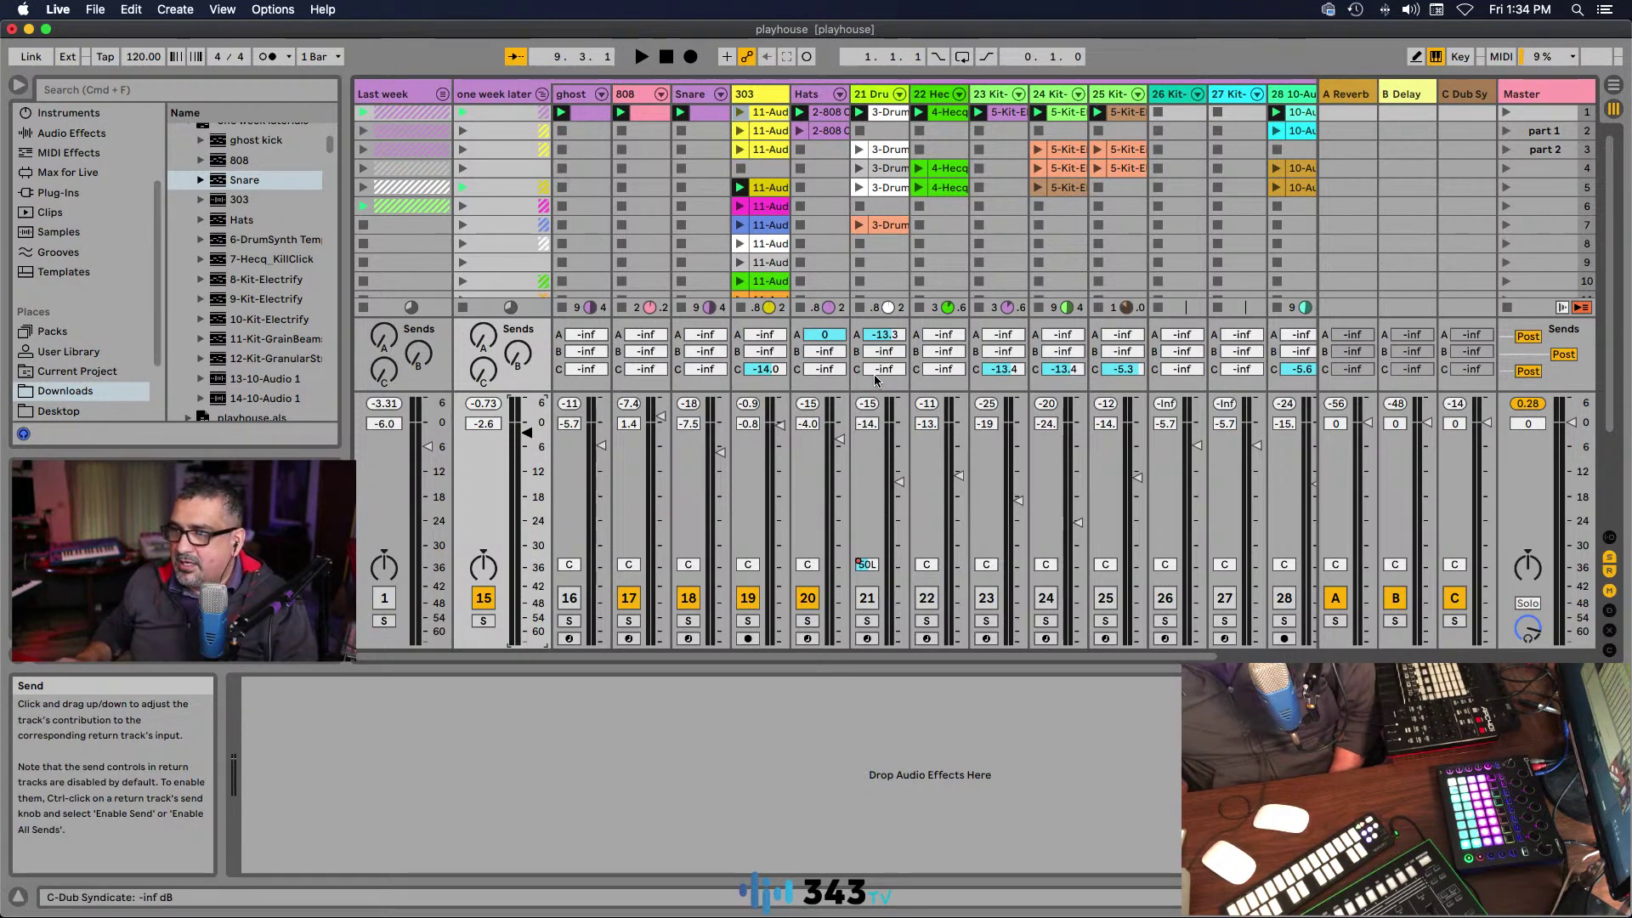
Step: Restart playback, solo the Hats track, and display the Compressor and Delay in its device chain
{"action": "key", "text": "space"}
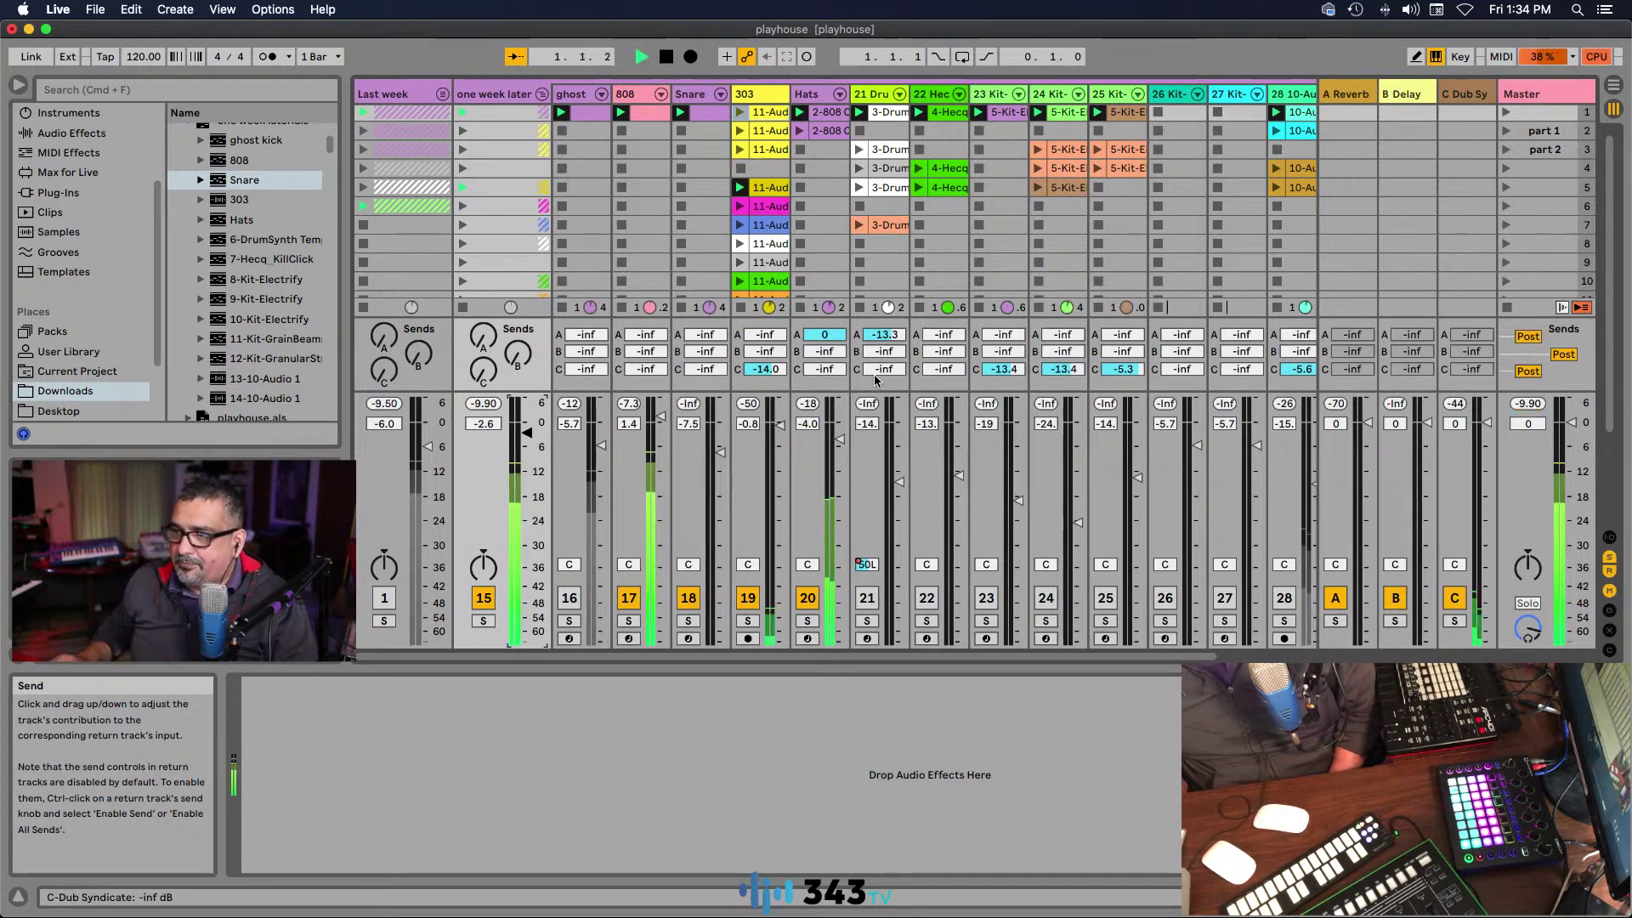
{"action": "left_click", "coordinate": [809, 95]}
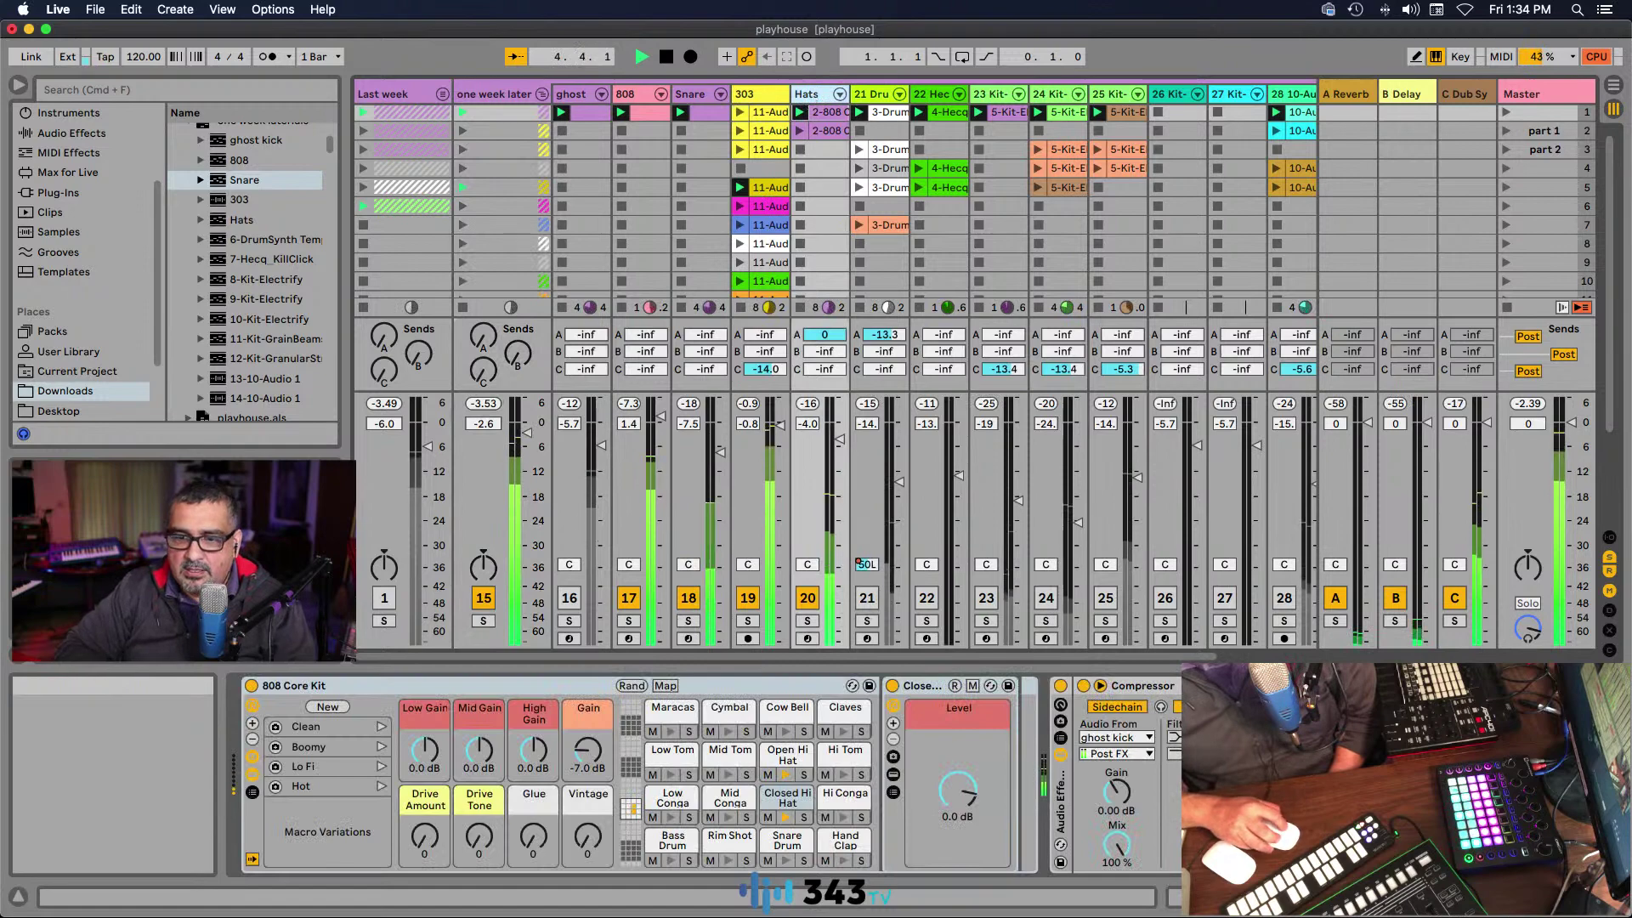
{"action": "left_click", "coordinate": [807, 621]}
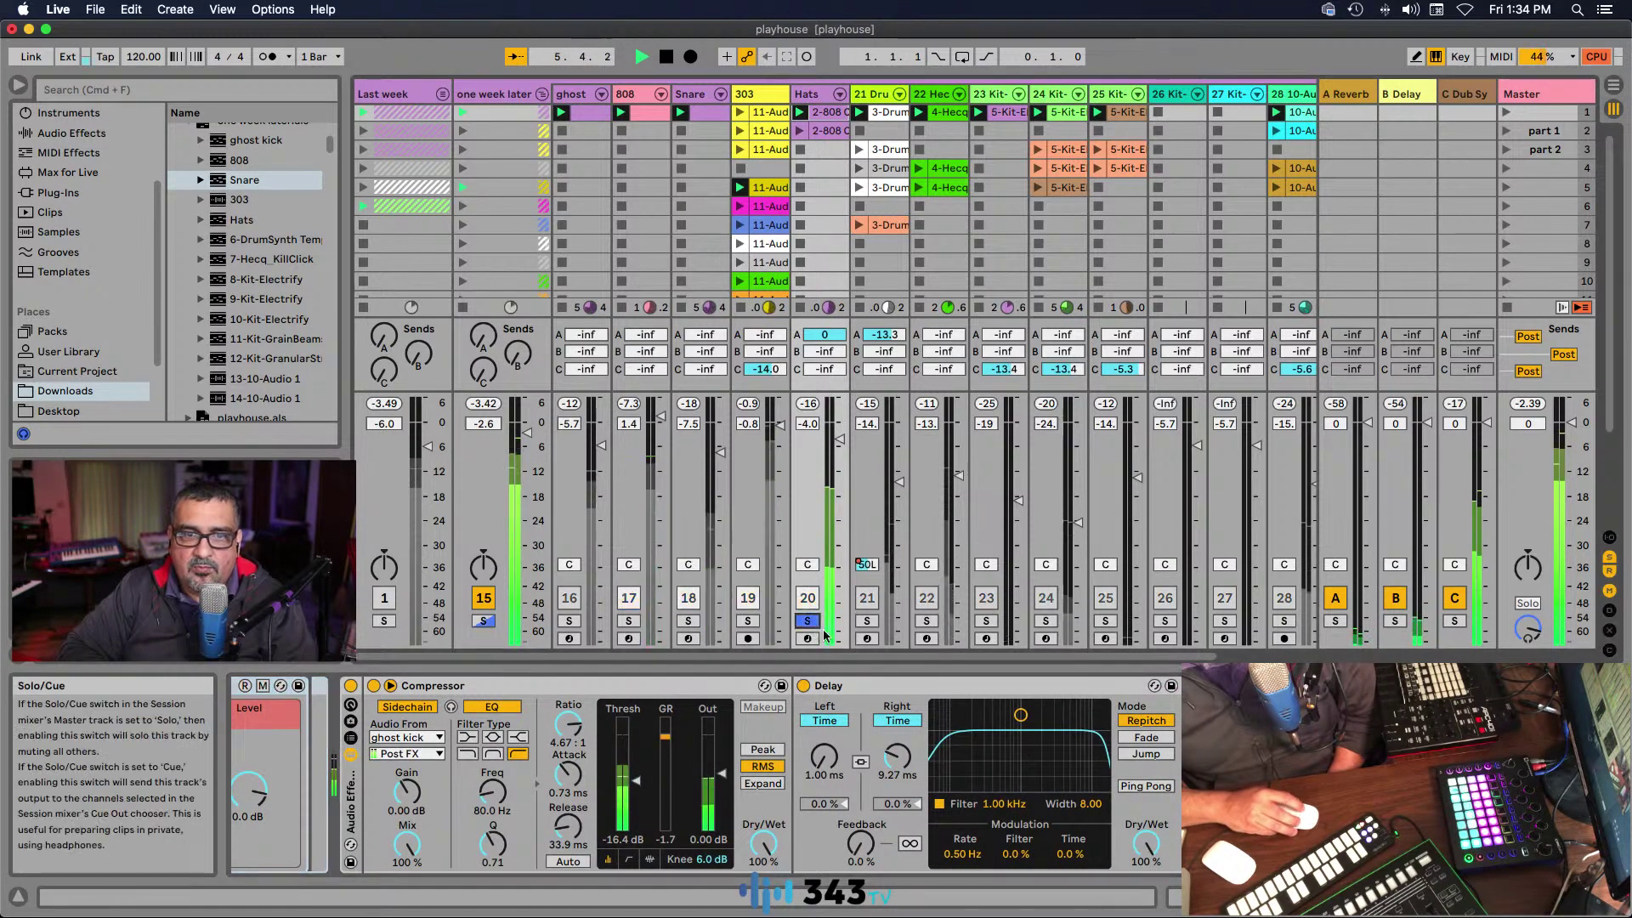
{"action": "left_click", "coordinate": [235, 778]}
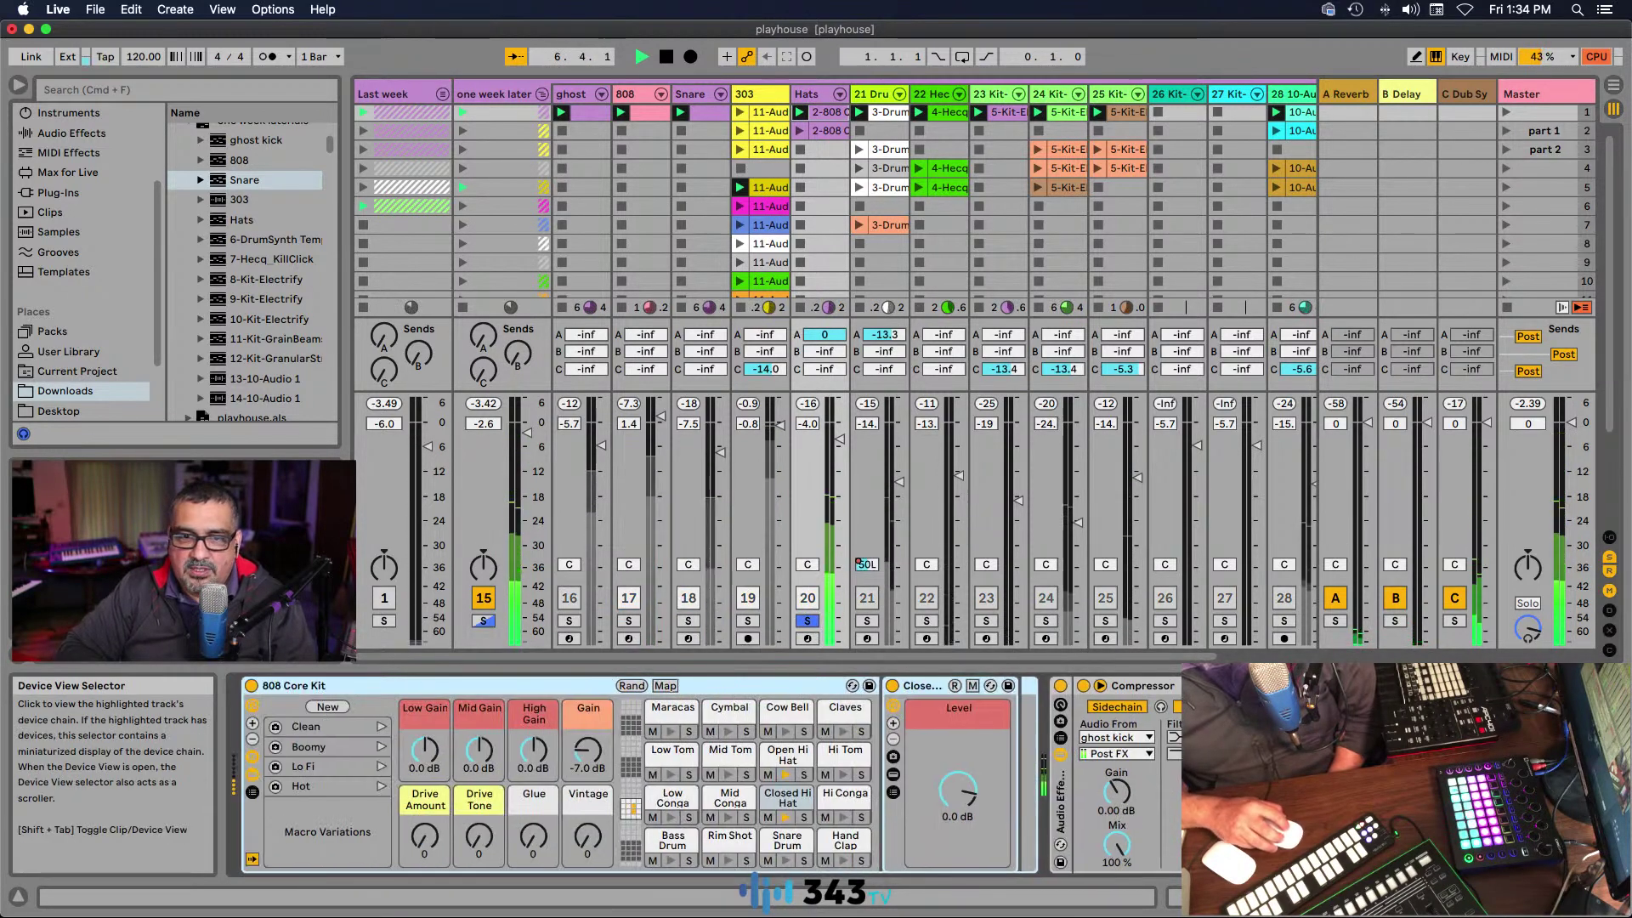
{"action": "left_click", "coordinate": [234, 784]}
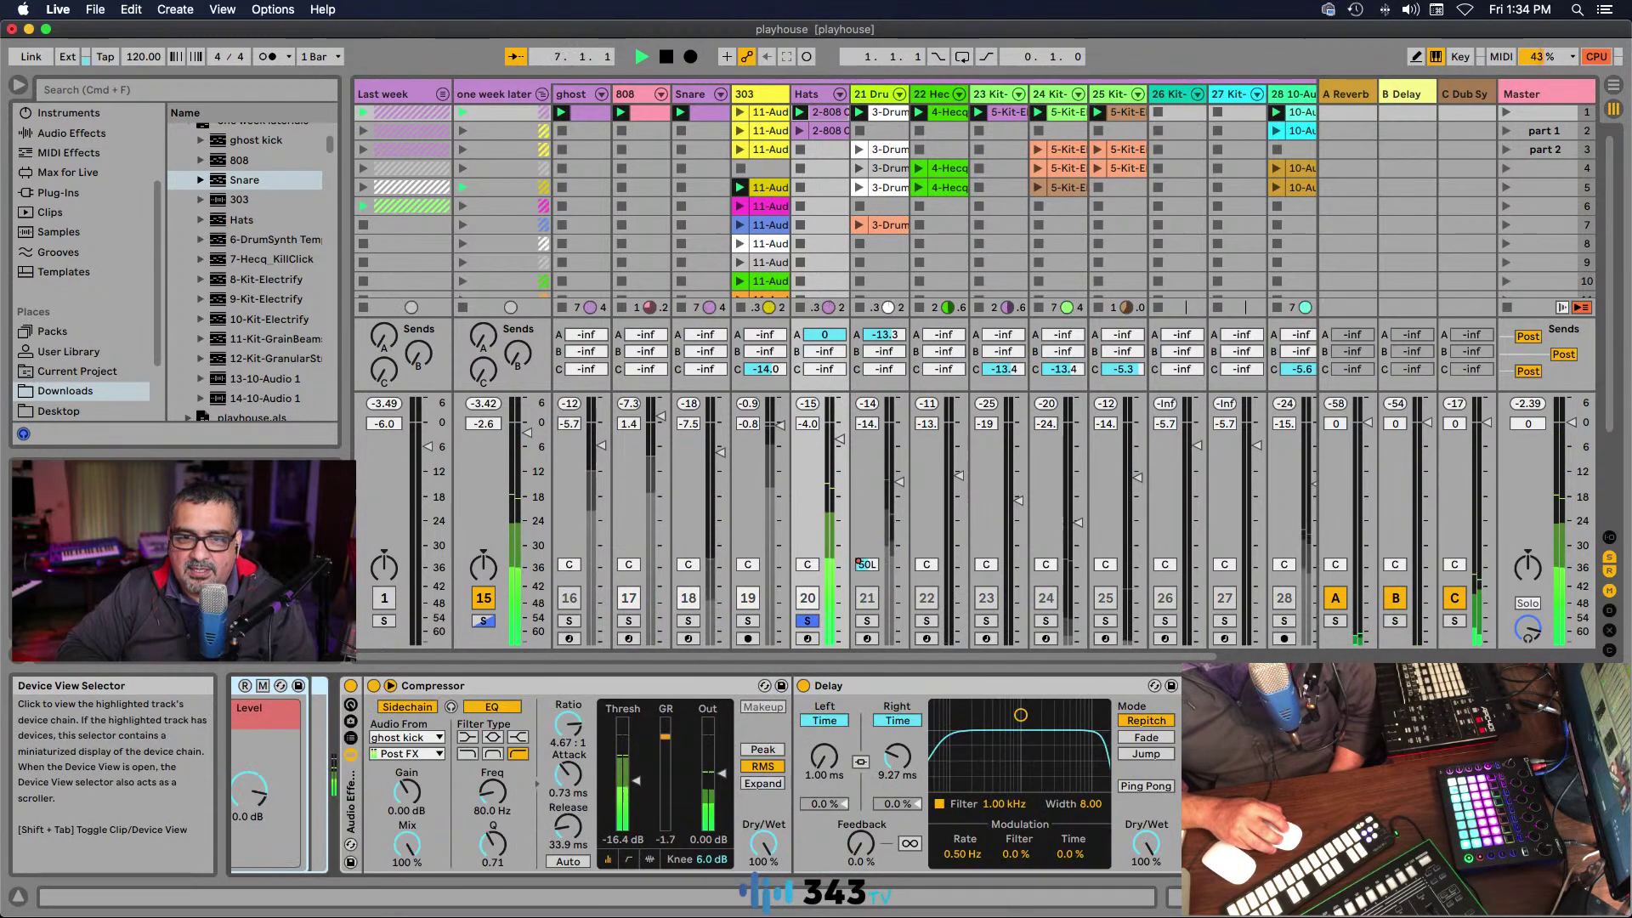
Step: Bypass the Hats track's audio effect rack and set the track's volume to -1.8 dB
{"action": "left_click", "coordinate": [351, 687]}
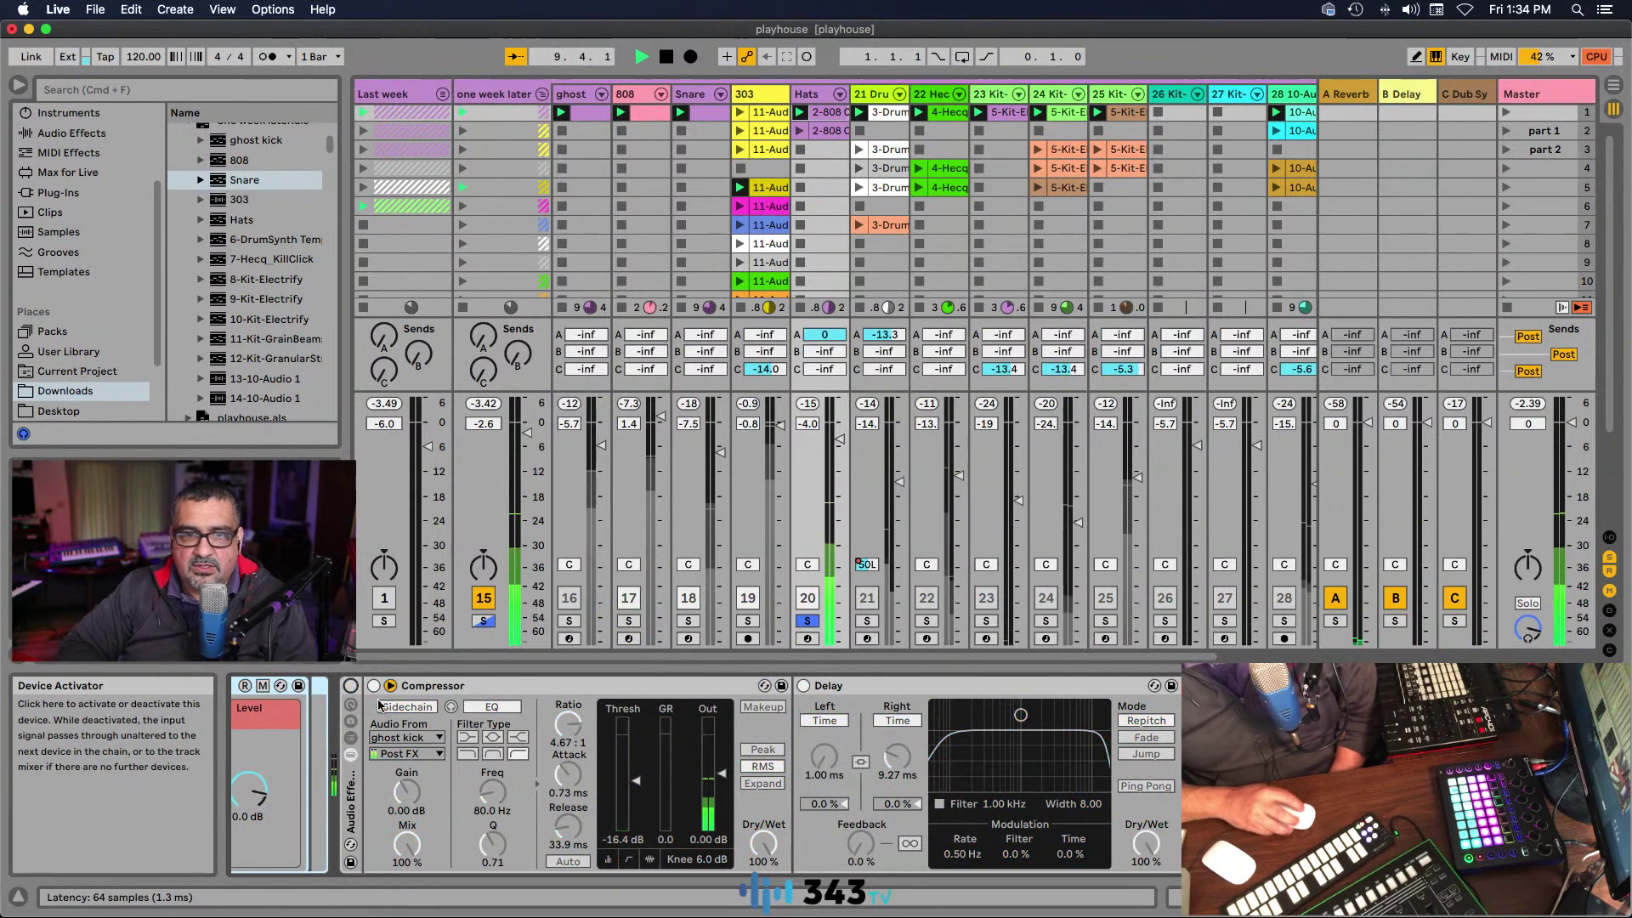
{"action": "left_click_drag", "start_coordinate": [839, 440], "coordinate": [835, 436]}
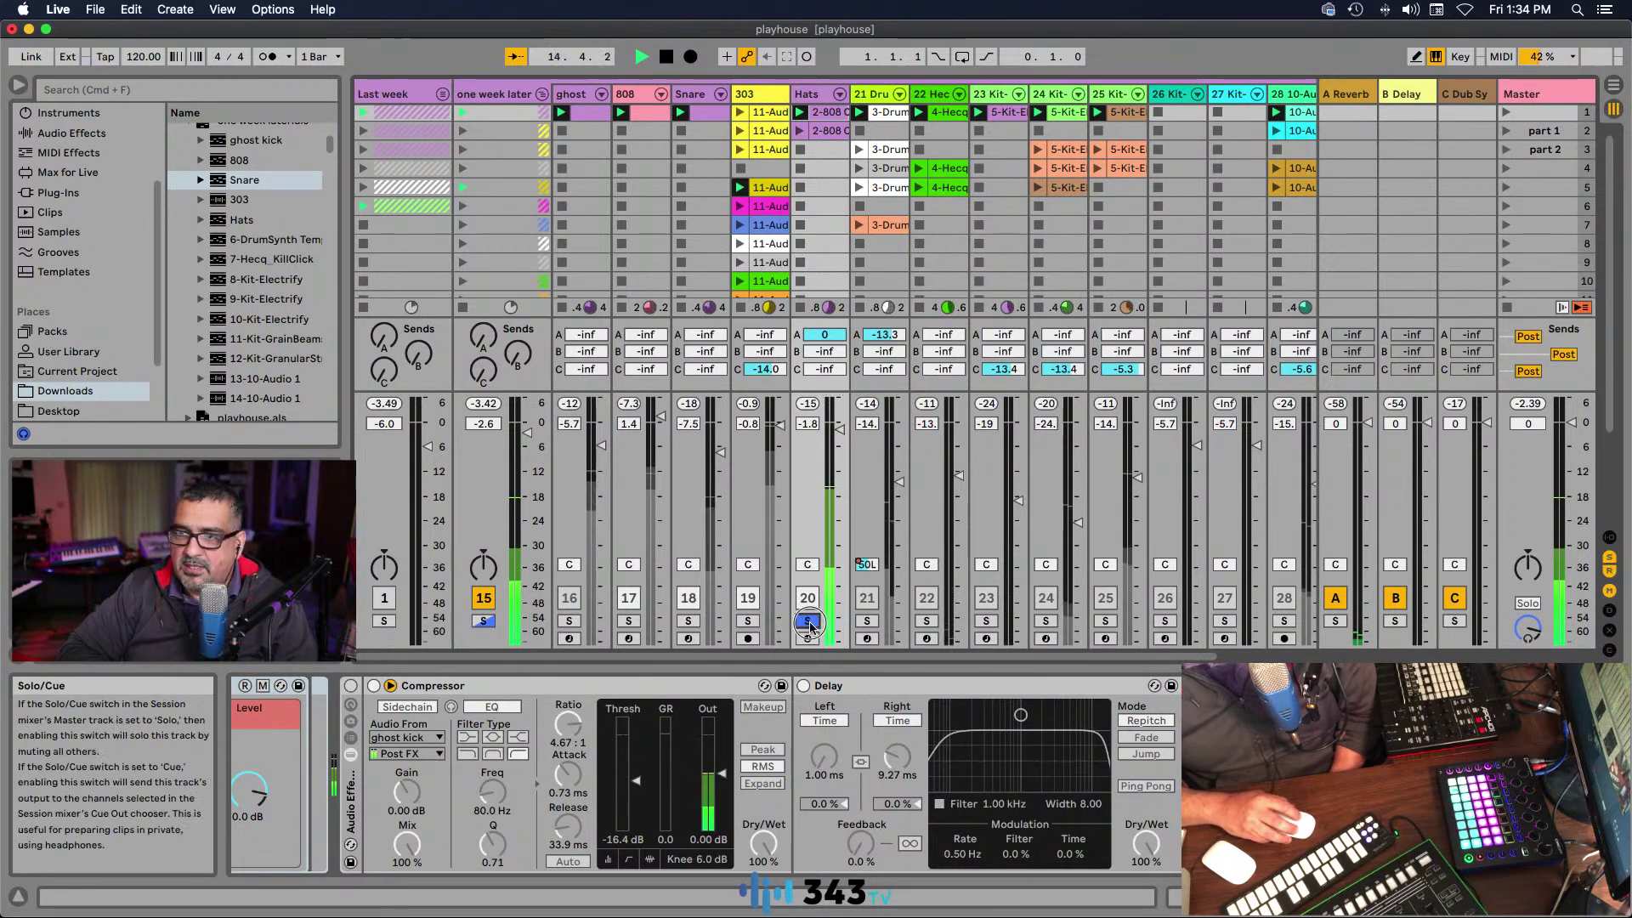
Step: Reactivate the Hats track's audio effect rack and set its Compressor threshold to -18.2 dB
{"action": "left_click", "coordinate": [351, 685]}
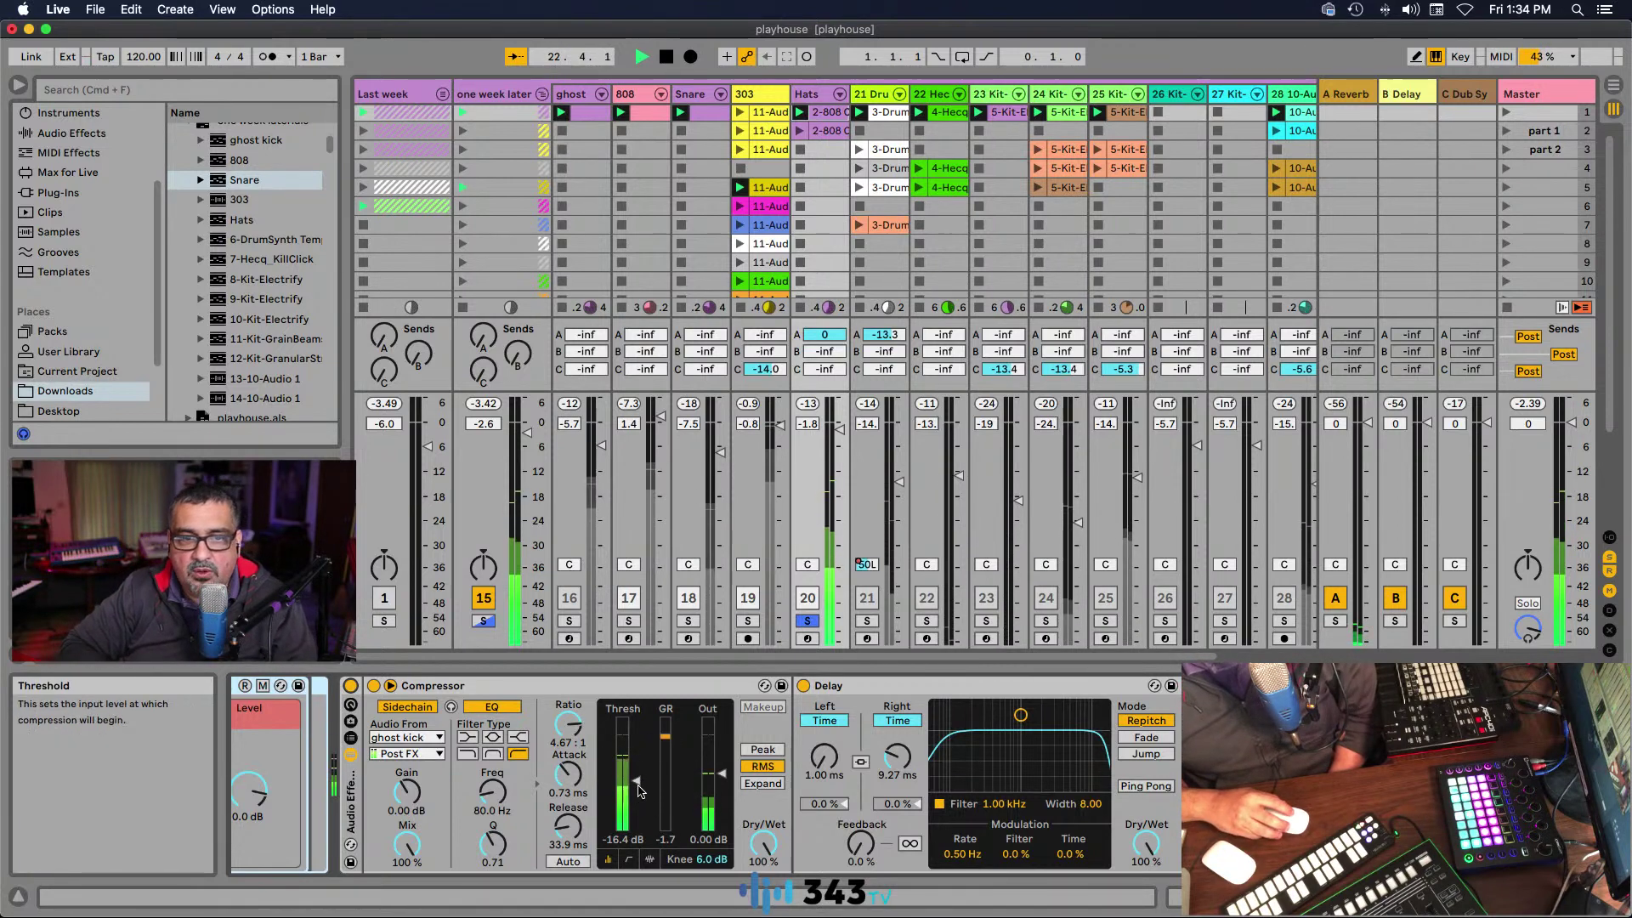
{"action": "left_click_drag", "start_coordinate": [639, 782], "coordinate": [632, 783]}
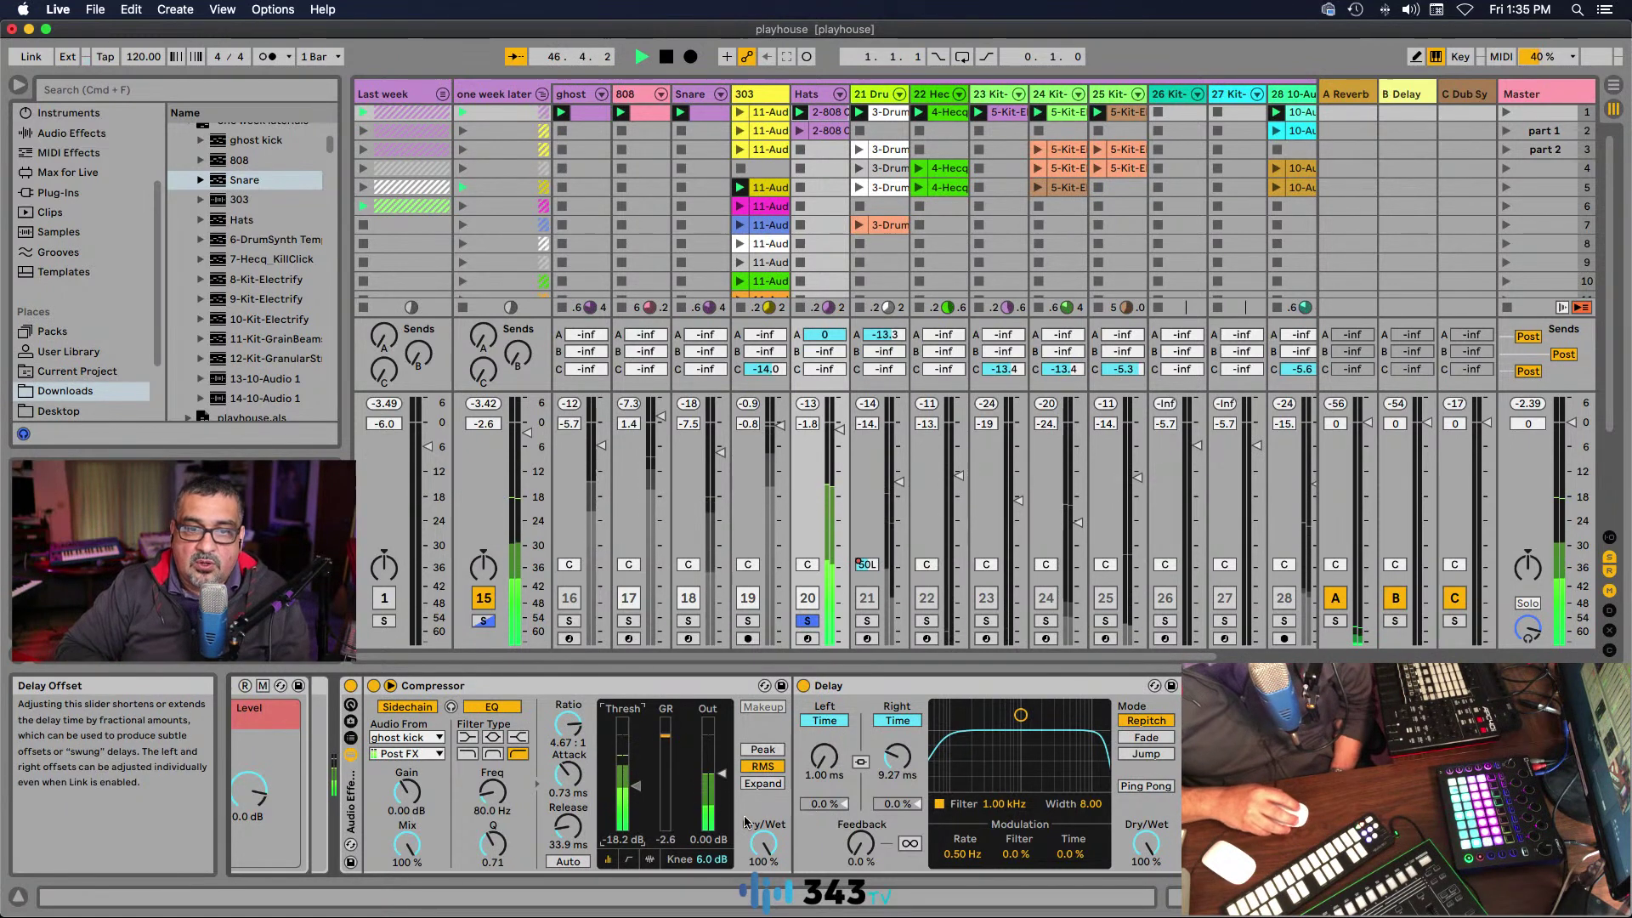
Step: Turn the filter of the Hats track's Delay back on, and compare the sound with the Delay bypassed and active
{"action": "scroll", "coordinate": [753, 822], "scroll_direction": "left", "scroll_amount": 2}
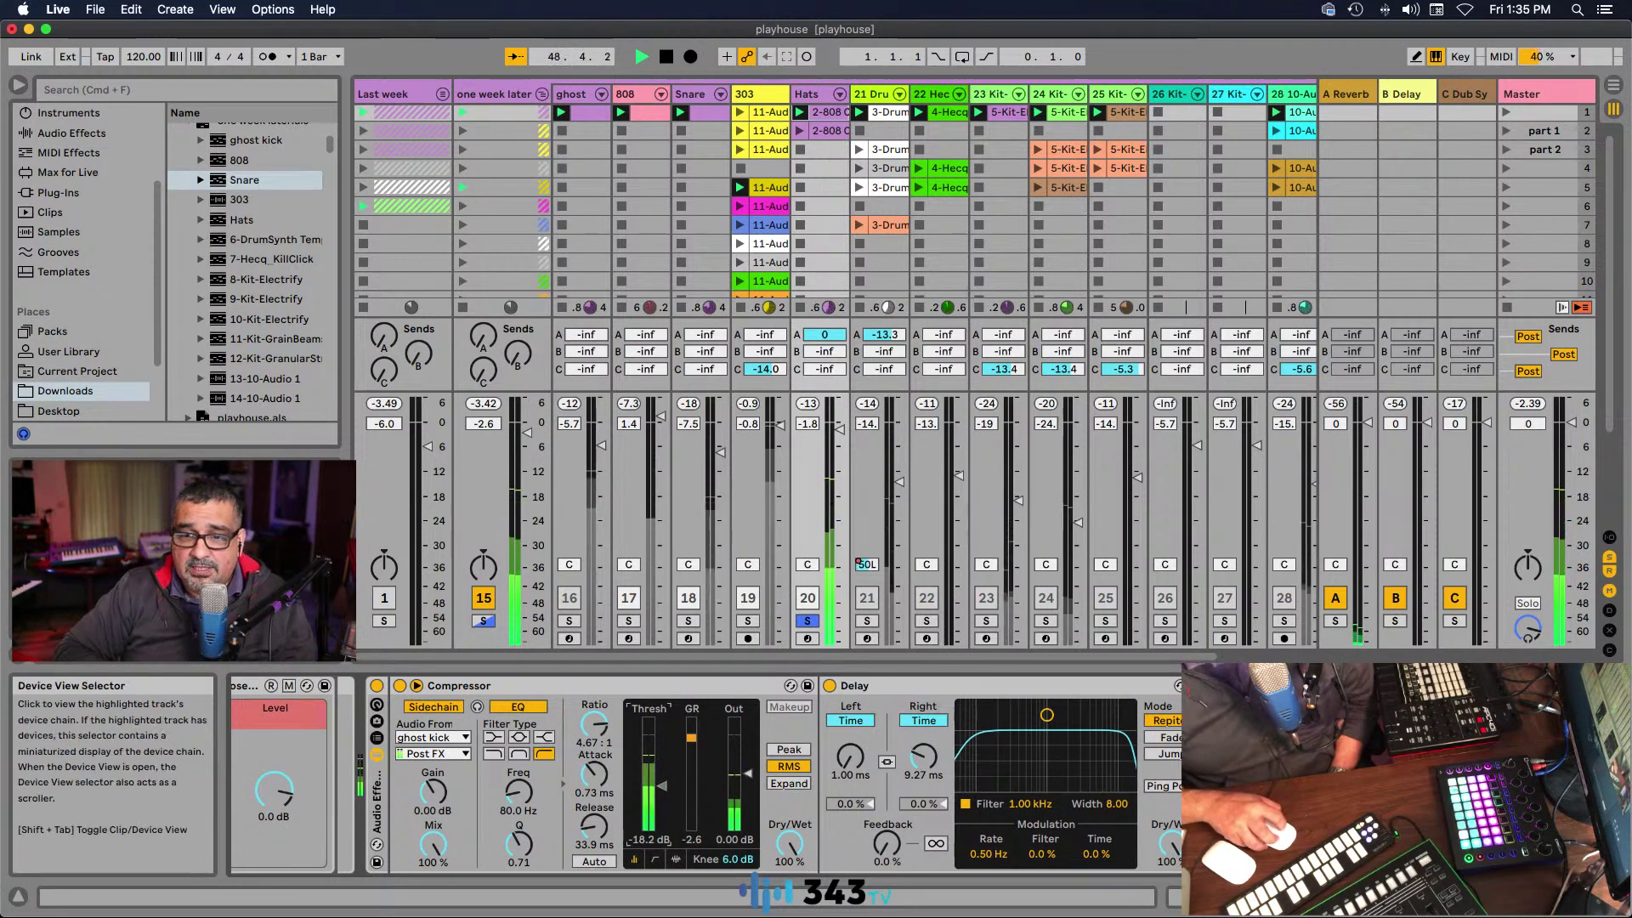
{"action": "scroll", "coordinate": [829, 806], "scroll_direction": "right", "scroll_amount": 2}
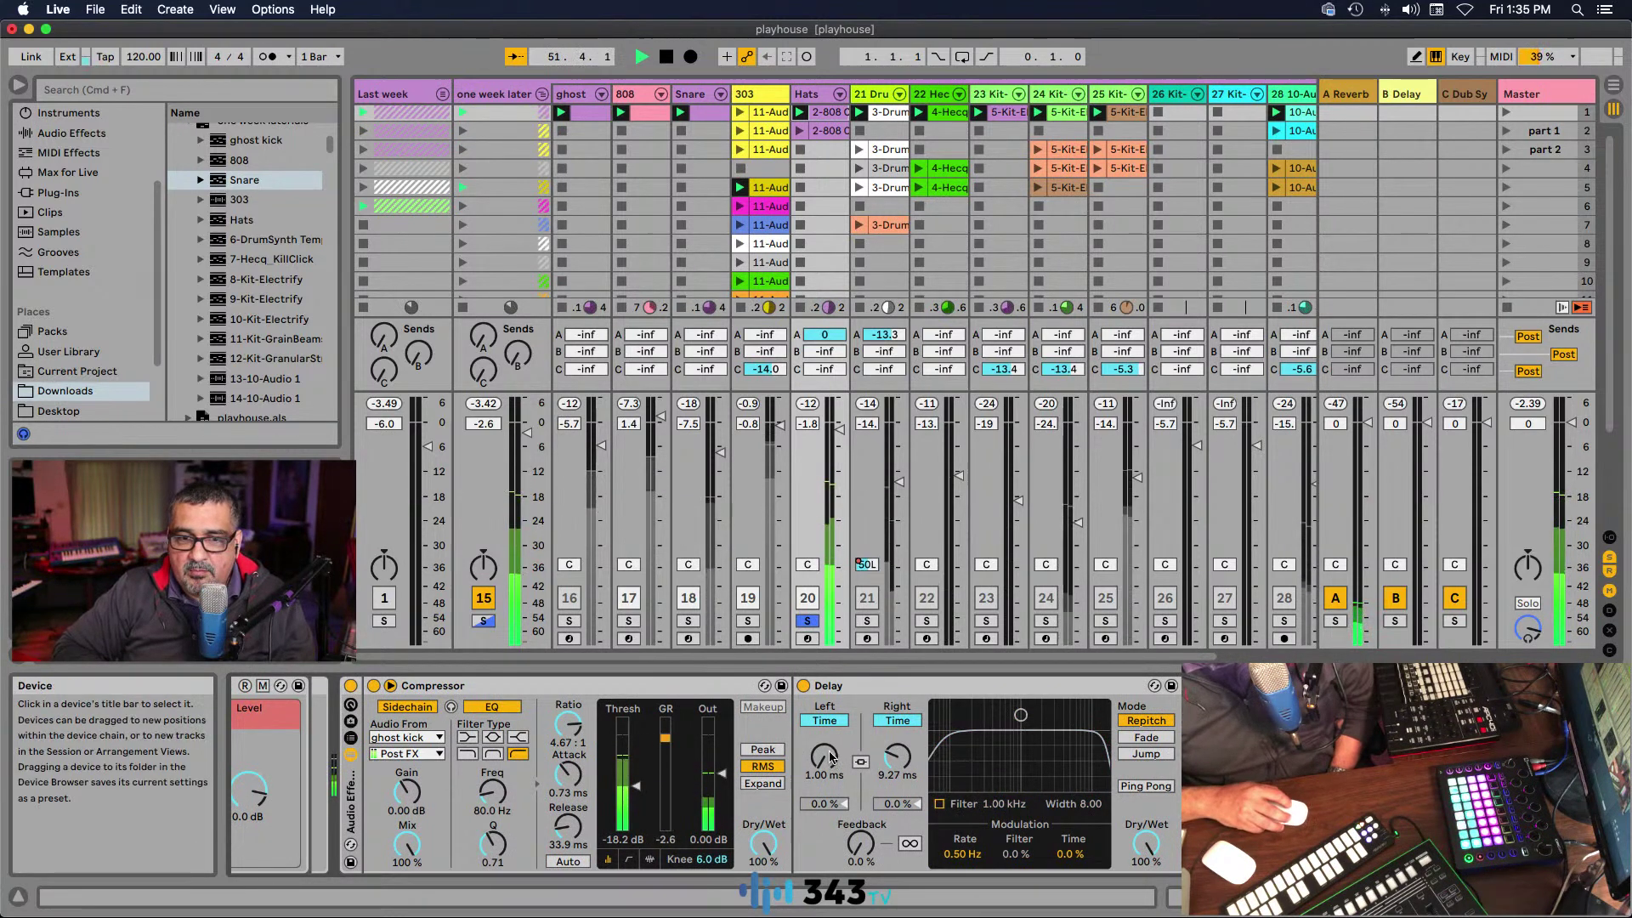
{"action": "left_click", "coordinate": [940, 804]}
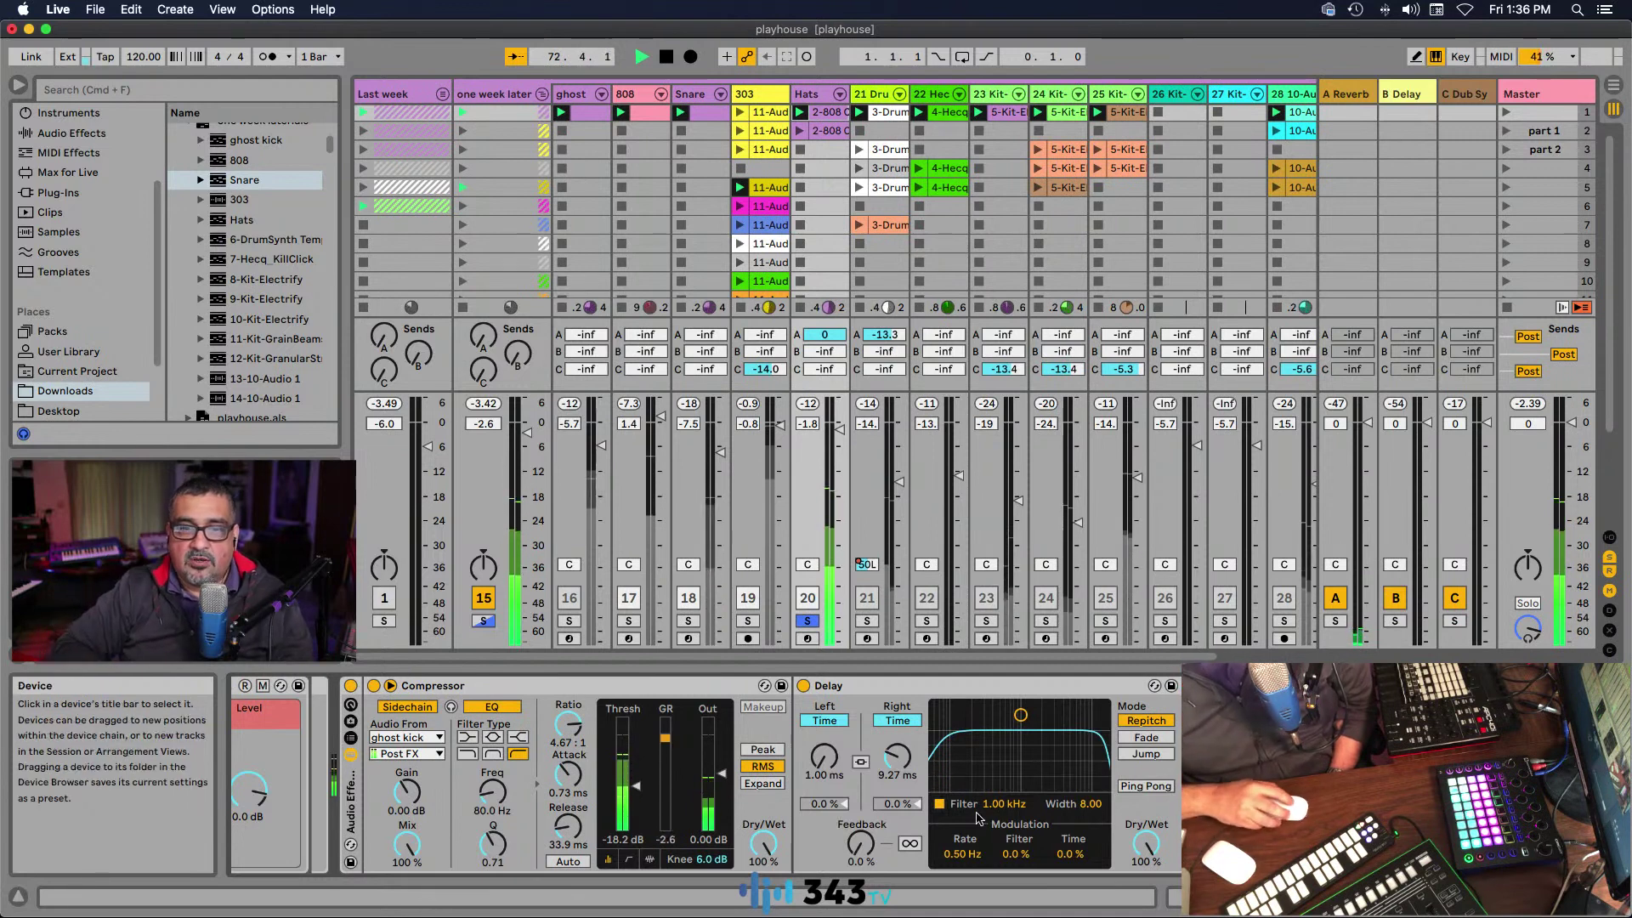
{"action": "left_click", "coordinate": [803, 686]}
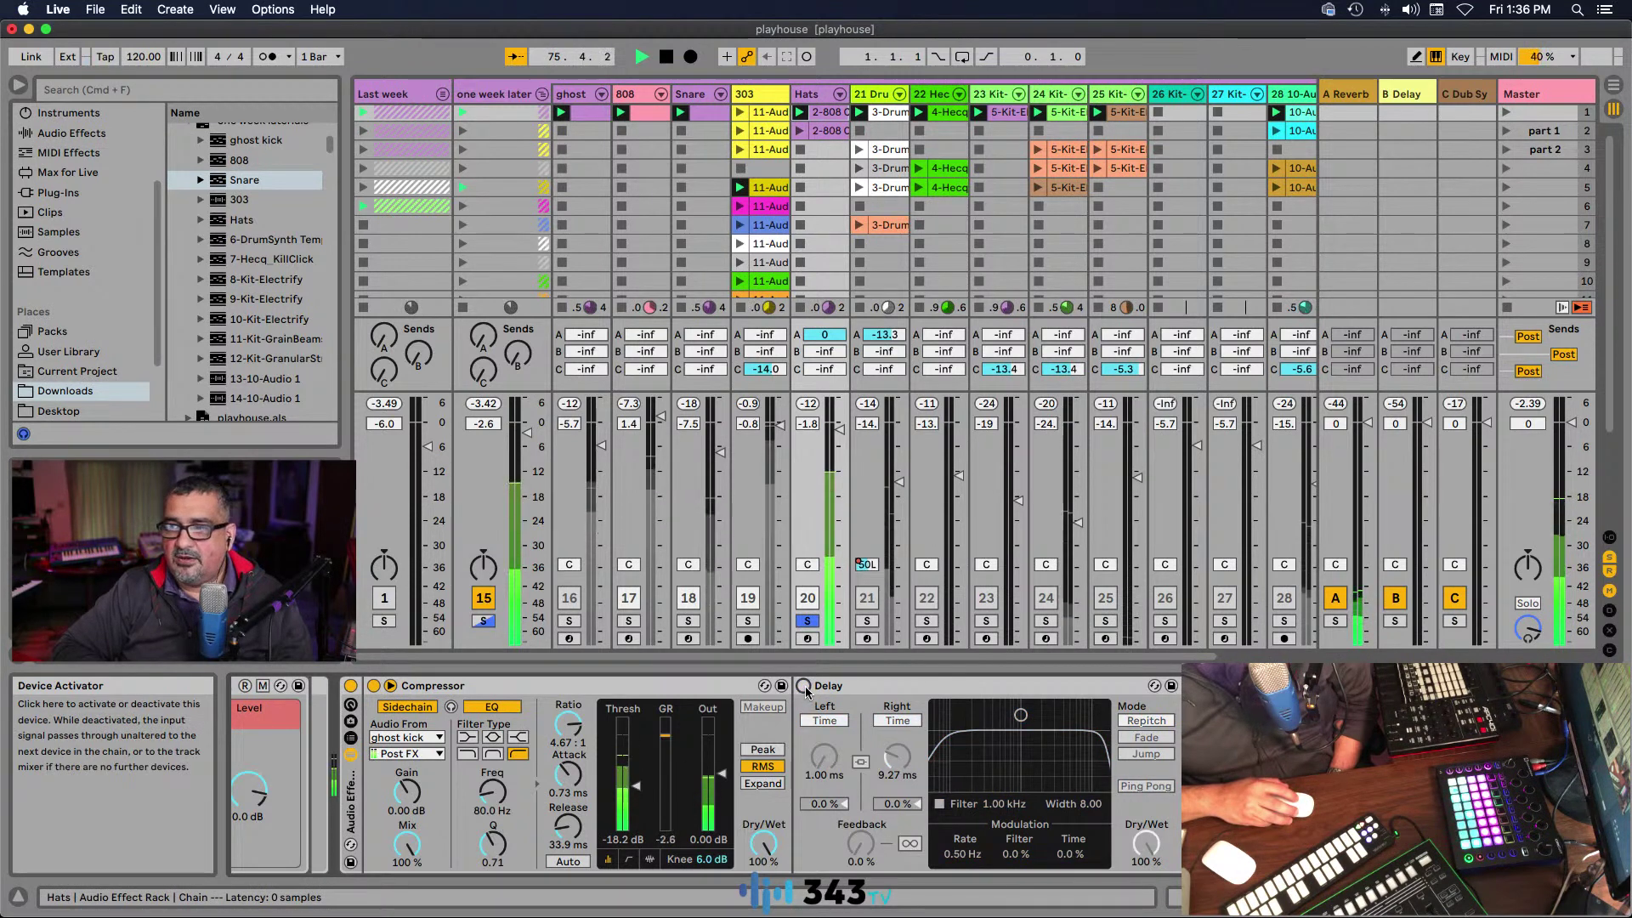
{"action": "left_click", "coordinate": [806, 689]}
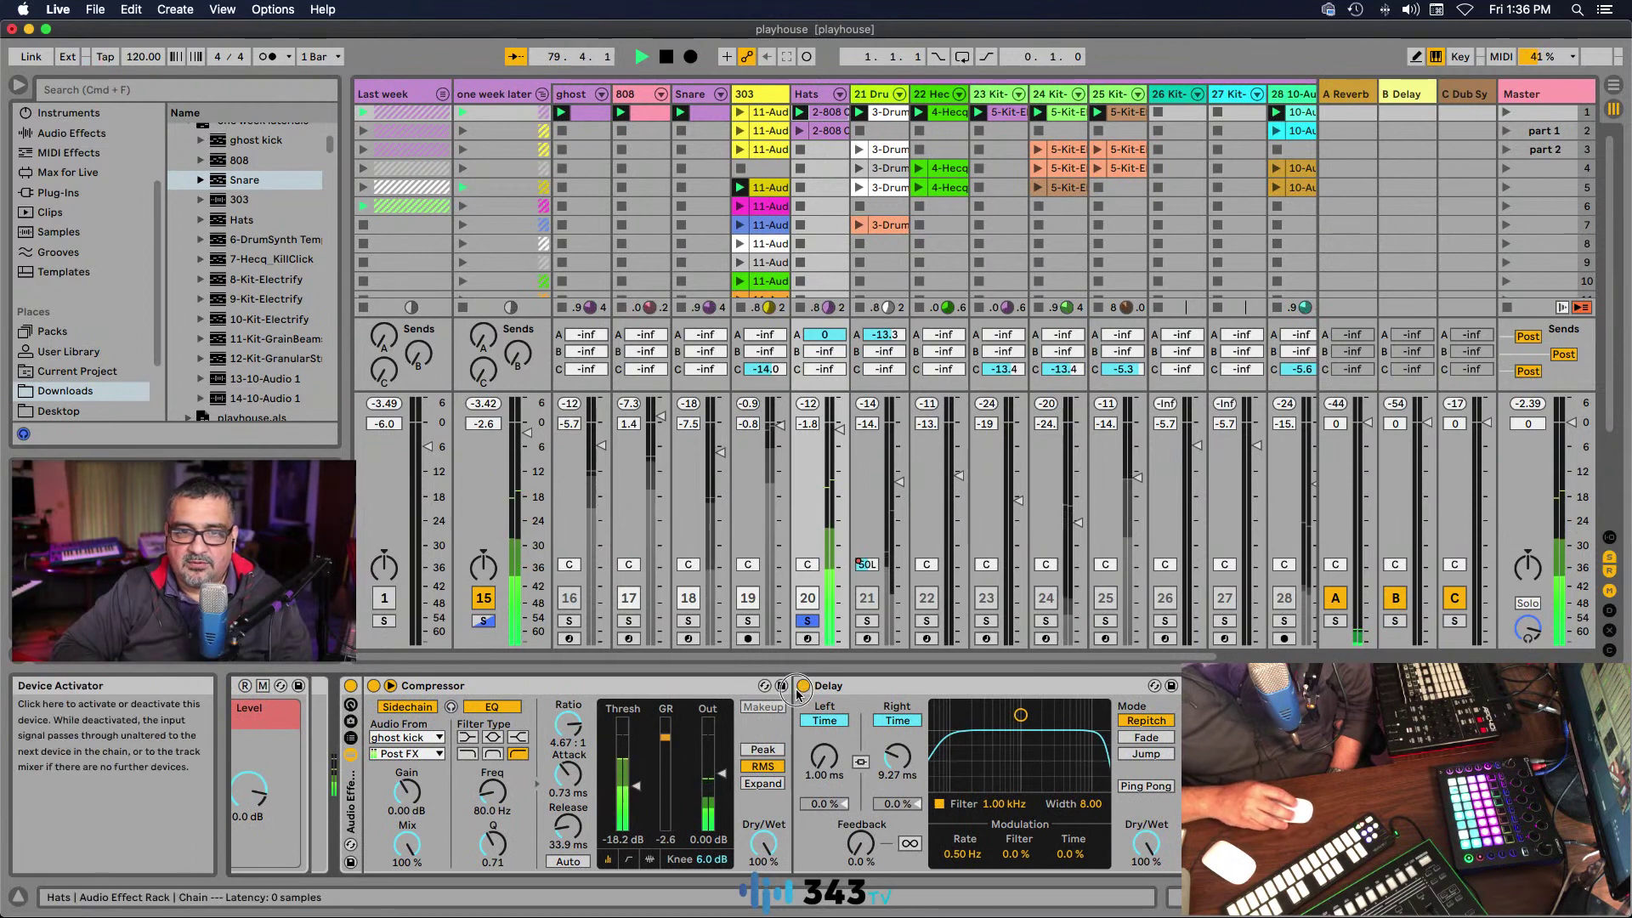
Step: Bypass the Hats track's Delay and set the track's A Reverb send to -0.6 dB
{"action": "left_click", "coordinate": [802, 685]}
{"action": "left_click_drag", "start_coordinate": [824, 334], "coordinate": [822, 341]}
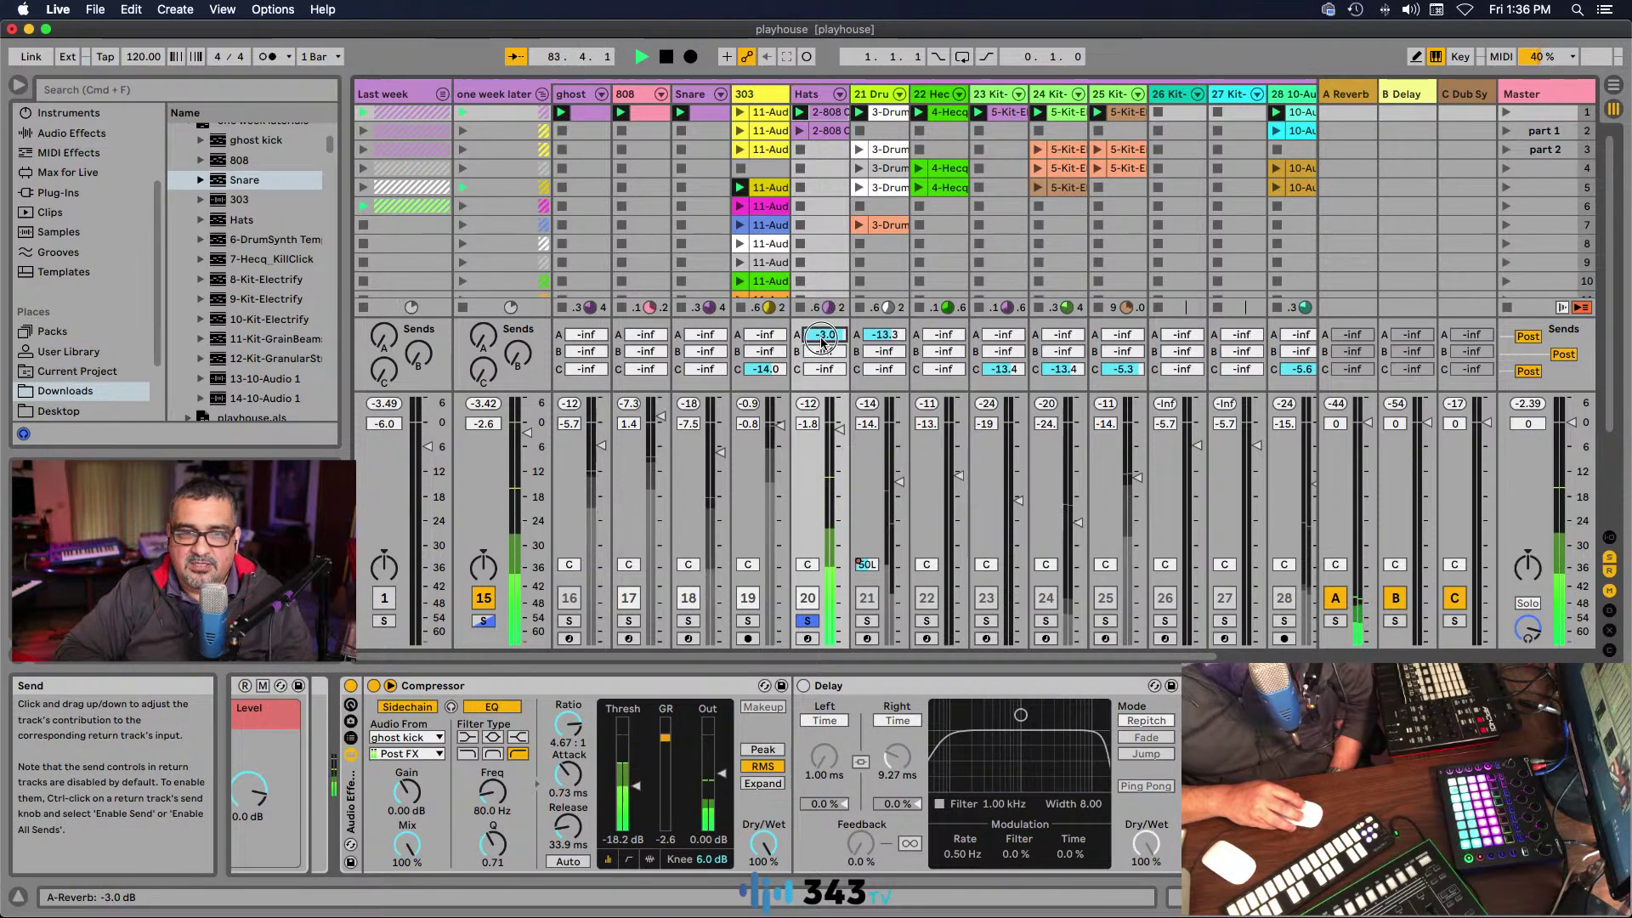
{"action": "left_click_drag", "start_coordinate": [822, 341], "coordinate": [823, 341]}
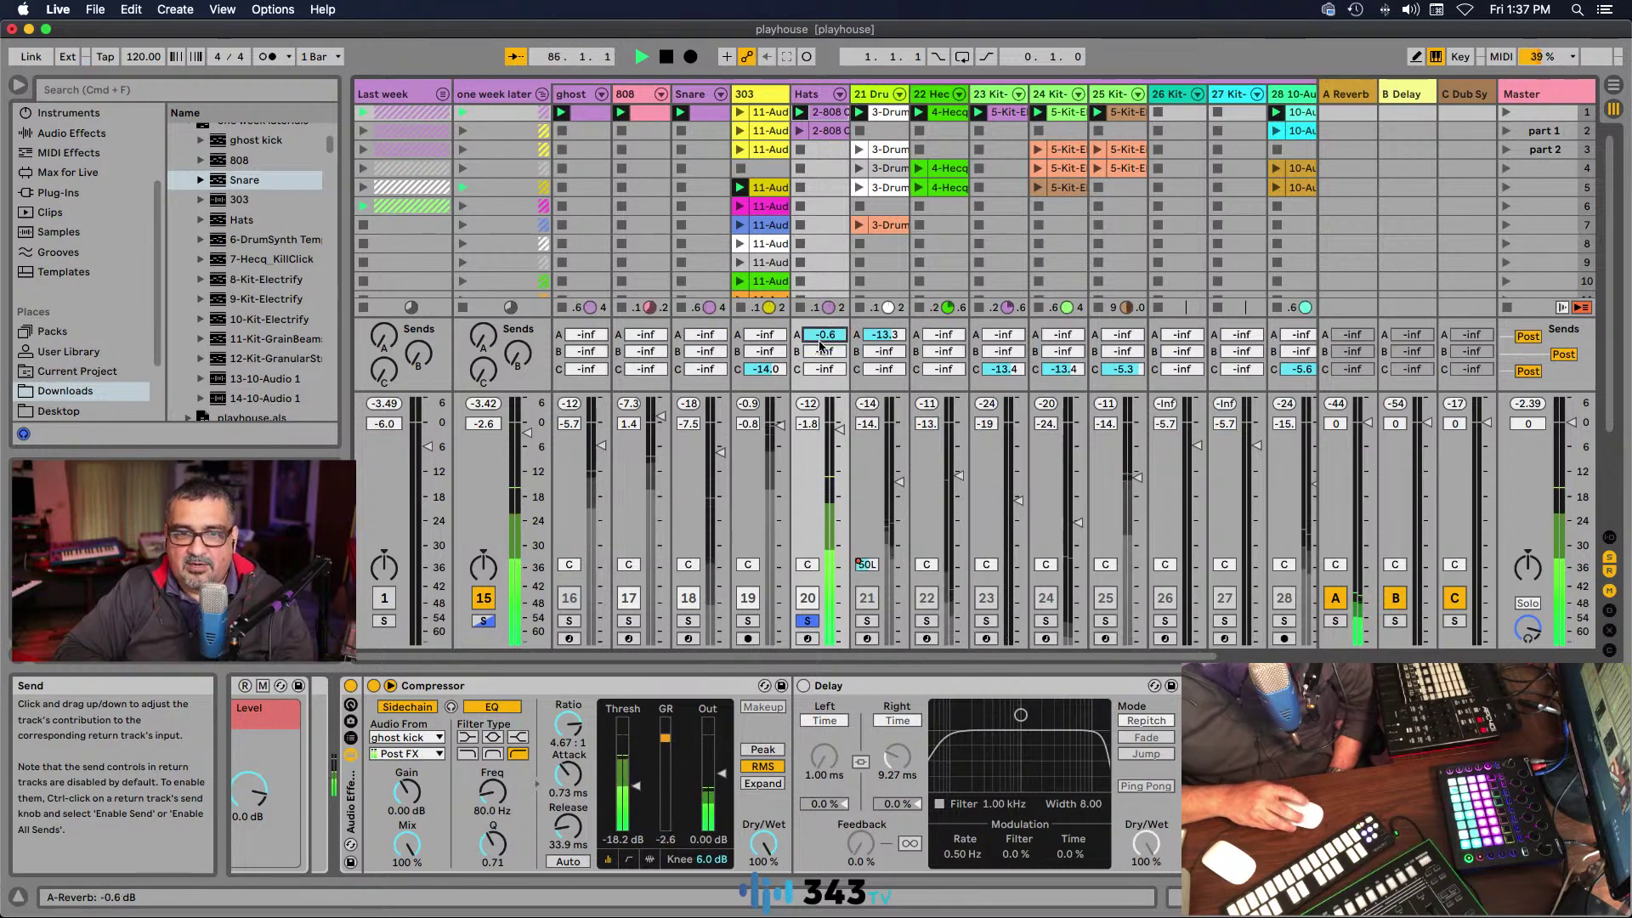
Step: Reactivate the Hats track's Delay, and compare the sound with the audio effect rack bypassed and active
{"action": "left_click", "coordinate": [803, 685]}
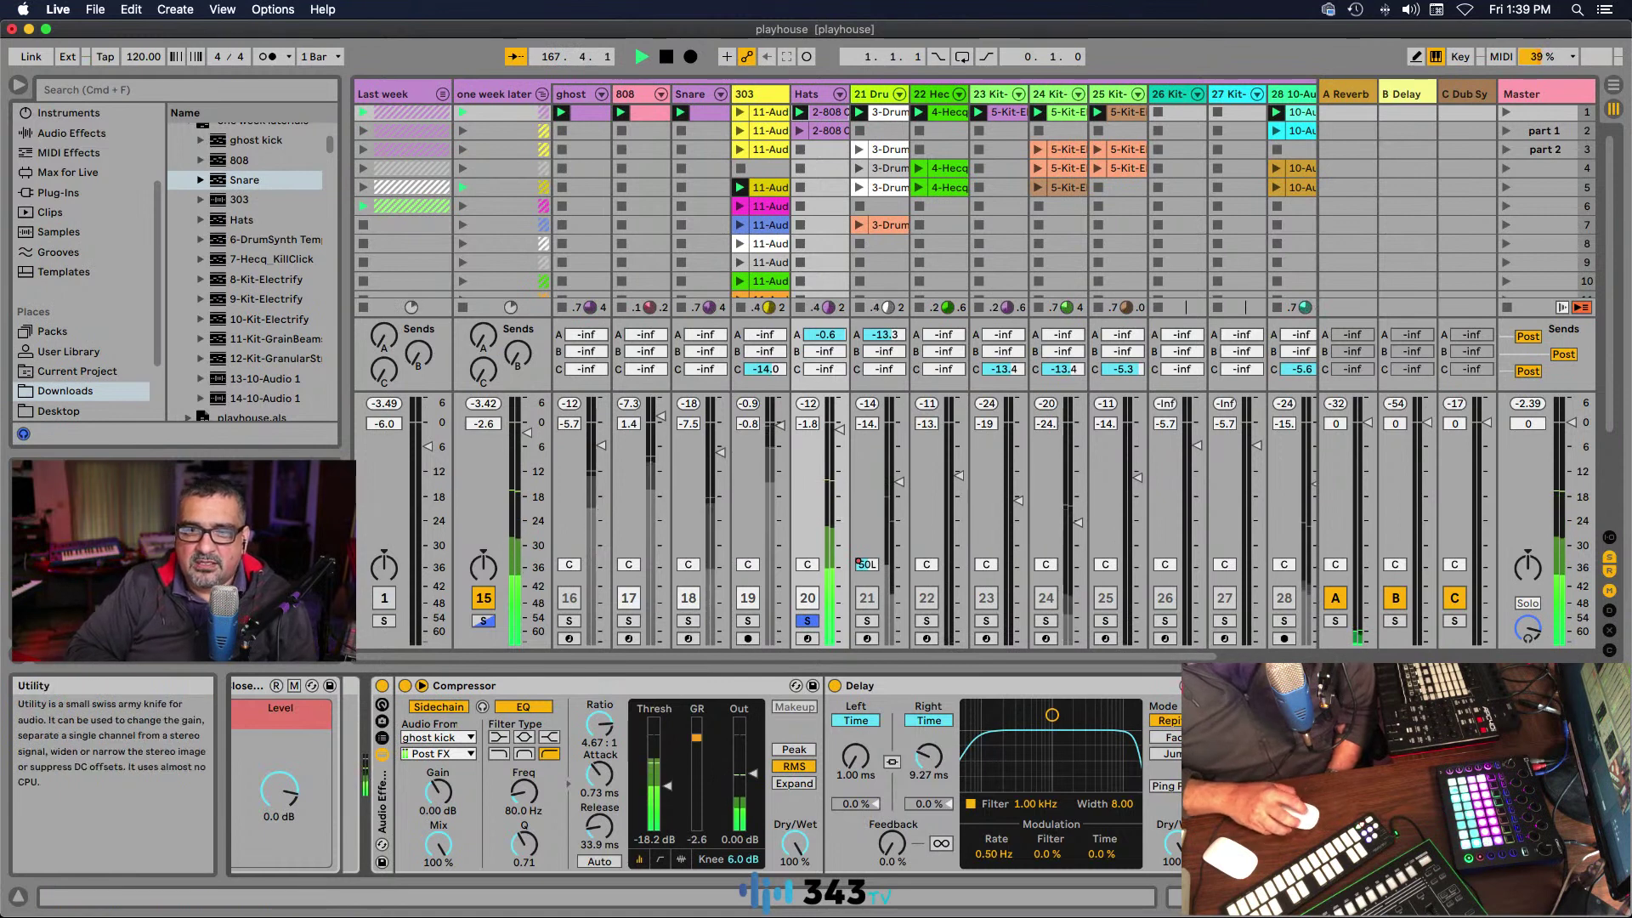
{"action": "left_click", "coordinate": [383, 690]}
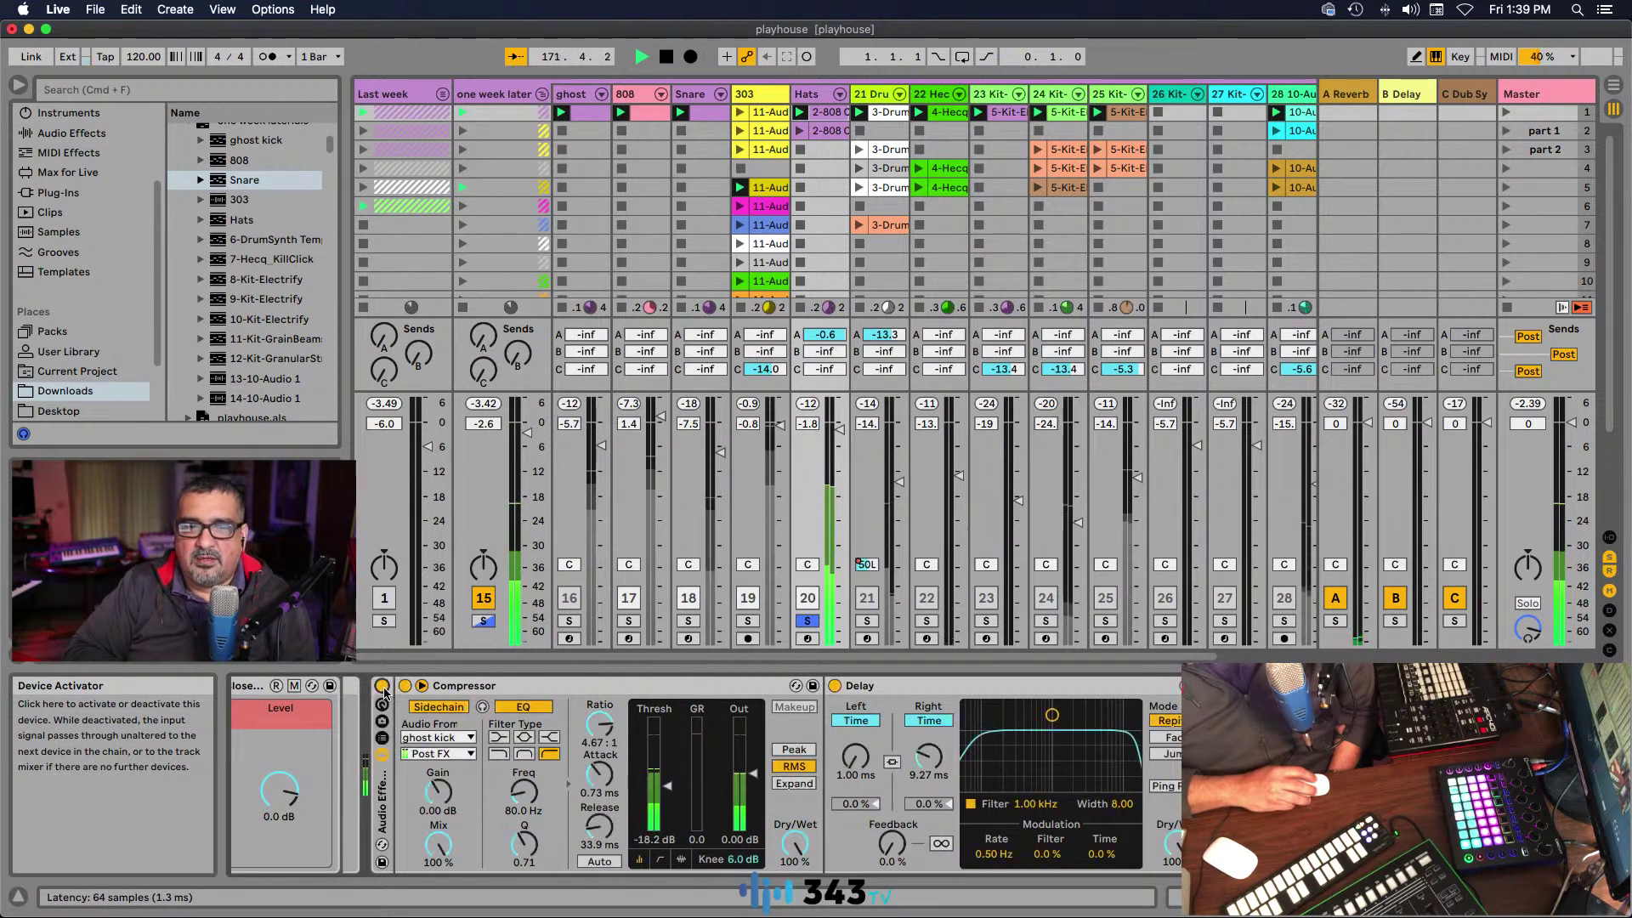
{"action": "left_click", "coordinate": [383, 690]}
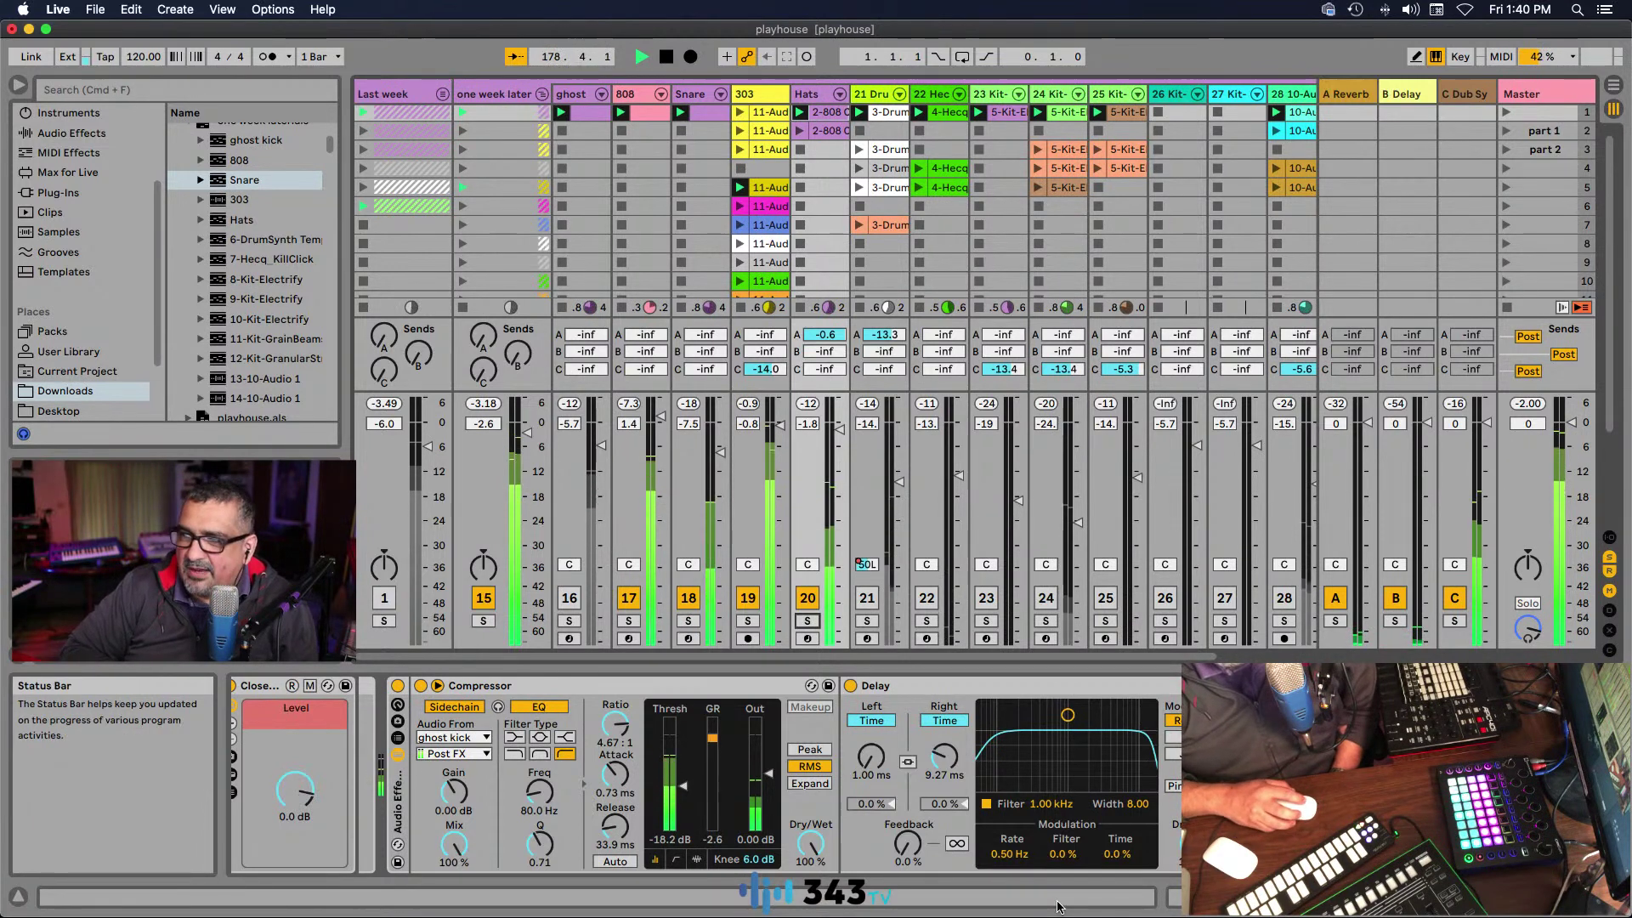
Step: Solo track 21, the DrumSynth kit, and set its volume to -12.5 dB
{"action": "mouse_move", "coordinate": [1092, 914]}
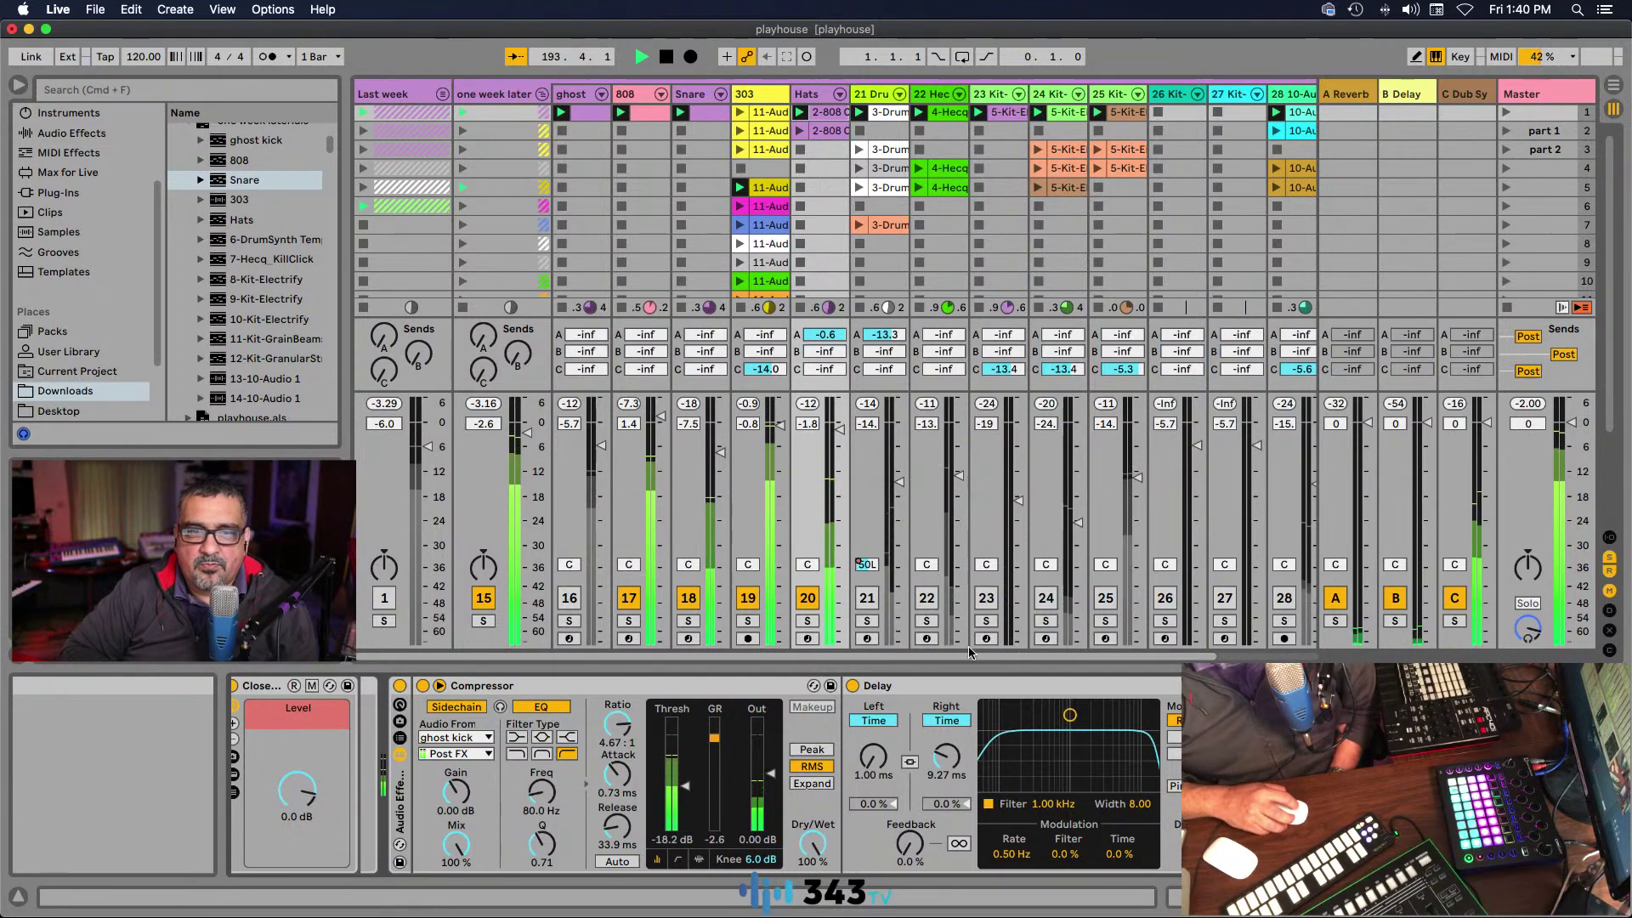
{"action": "left_click", "coordinate": [866, 622]}
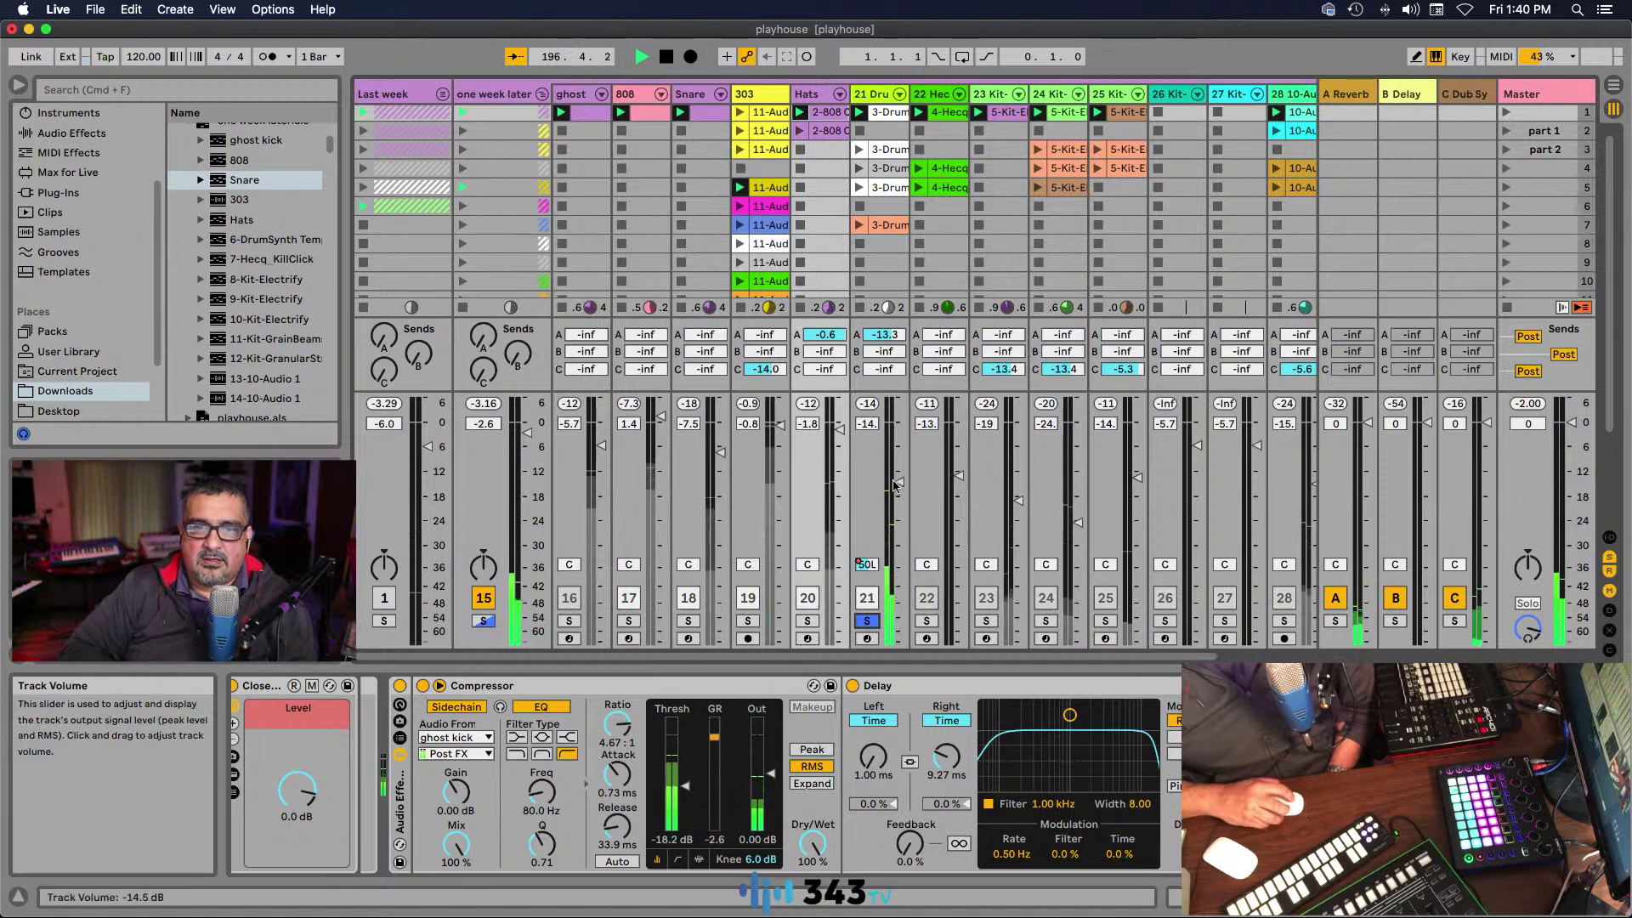
{"action": "left_click_drag", "start_coordinate": [895, 482], "coordinate": [893, 482]}
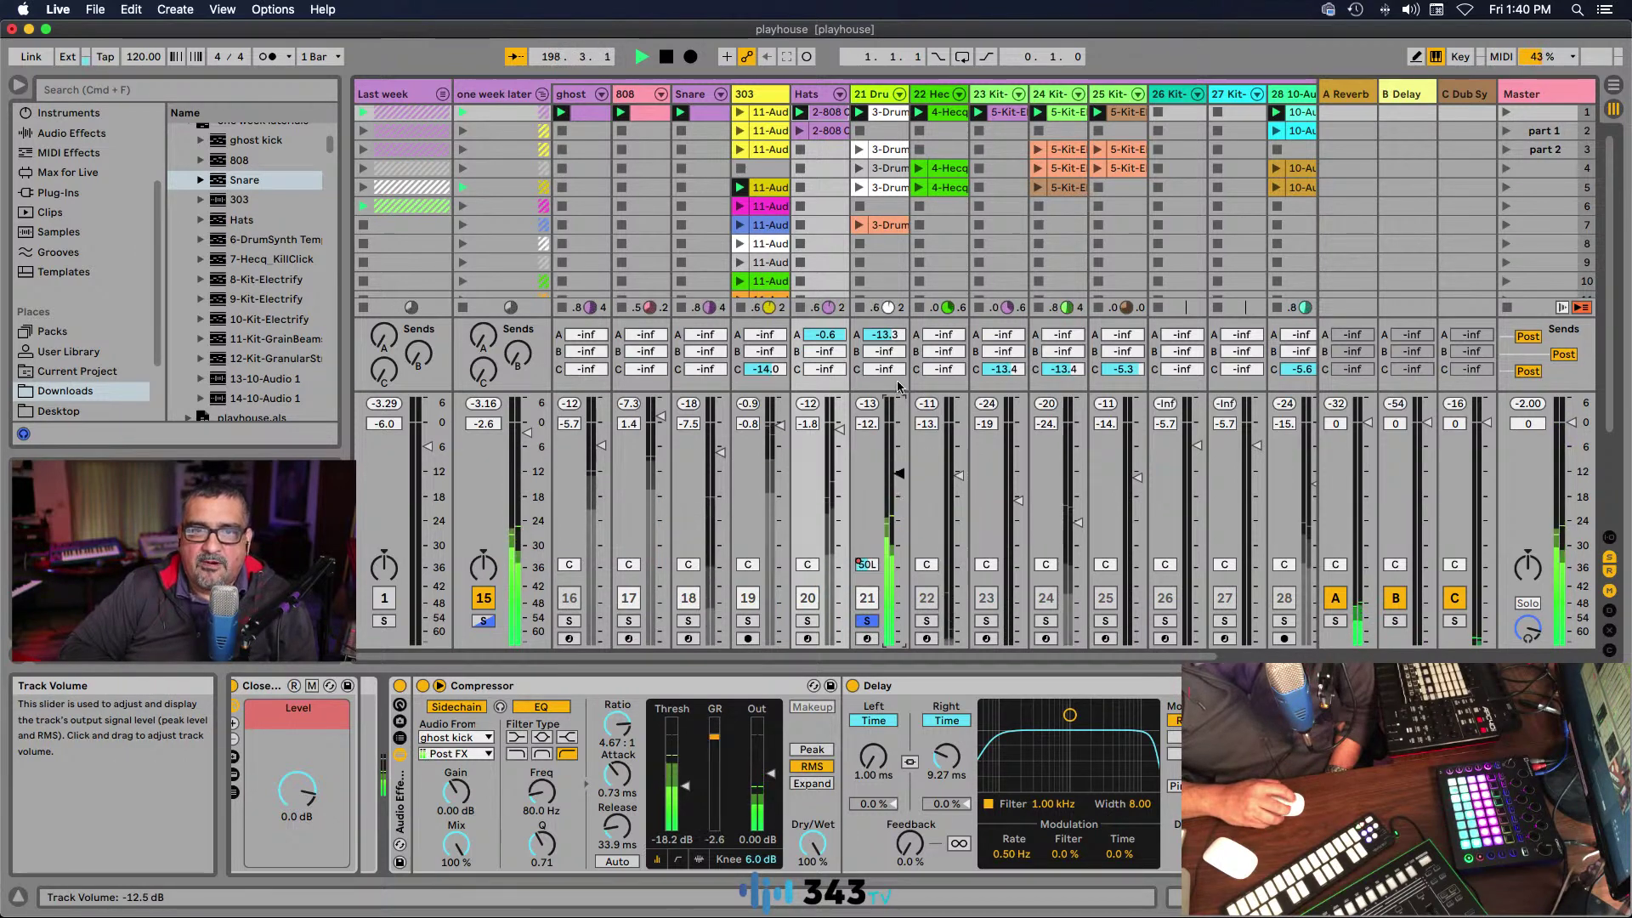
Step: Open the first clip on track 21 and display its Mixer Track Panning envelope
{"action": "left_click", "coordinate": [889, 112]}
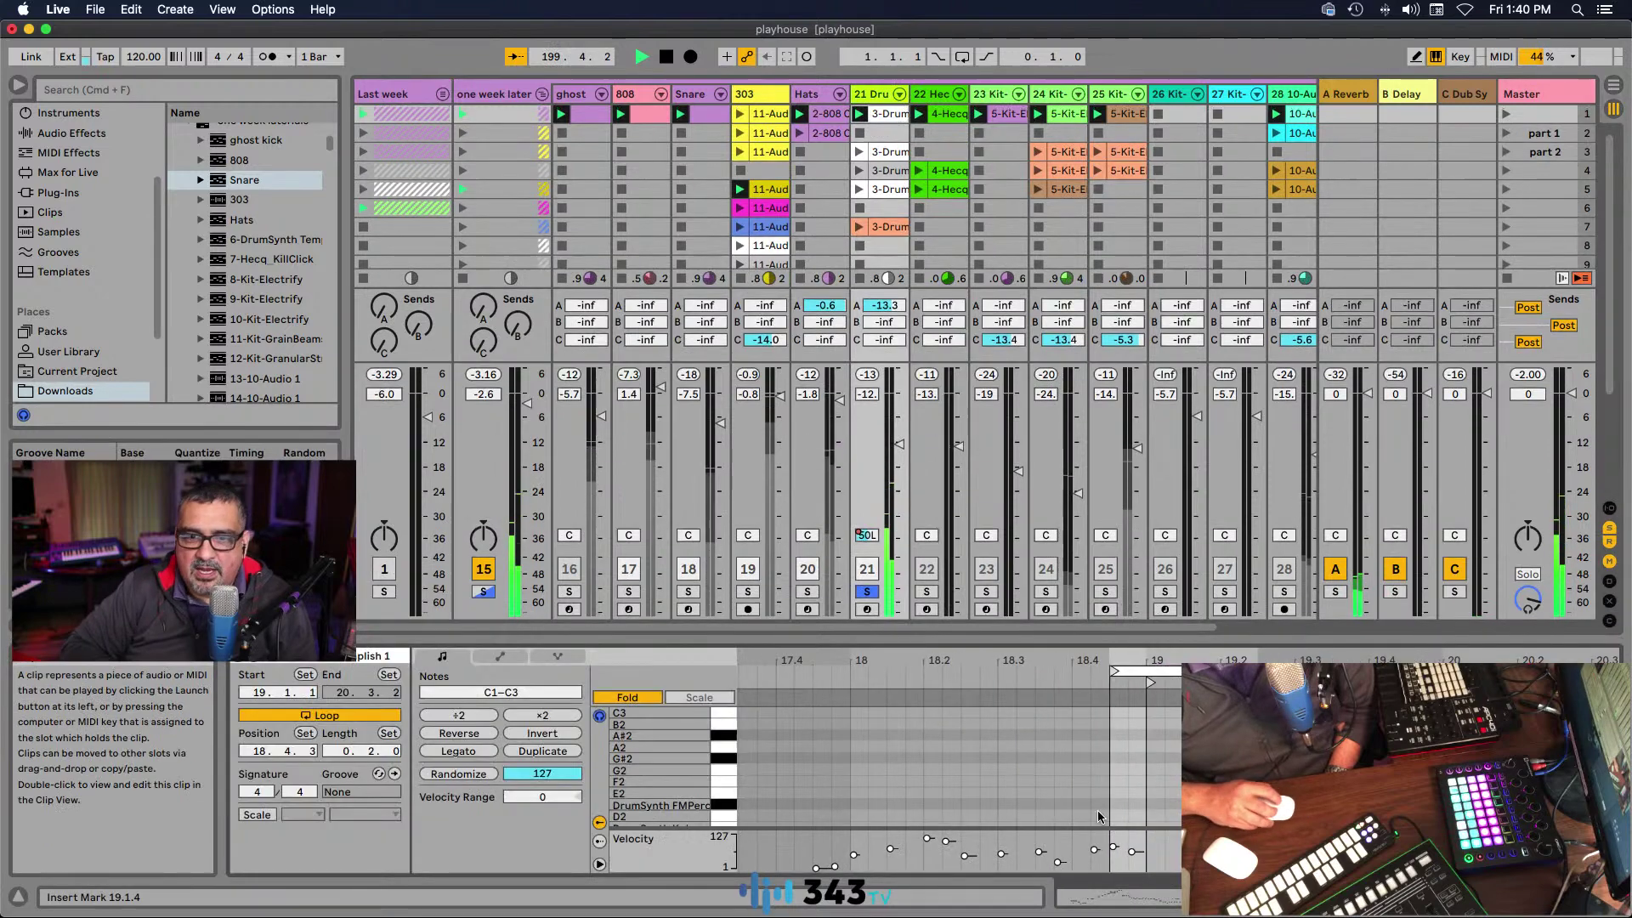
{"action": "left_click", "coordinate": [500, 656]}
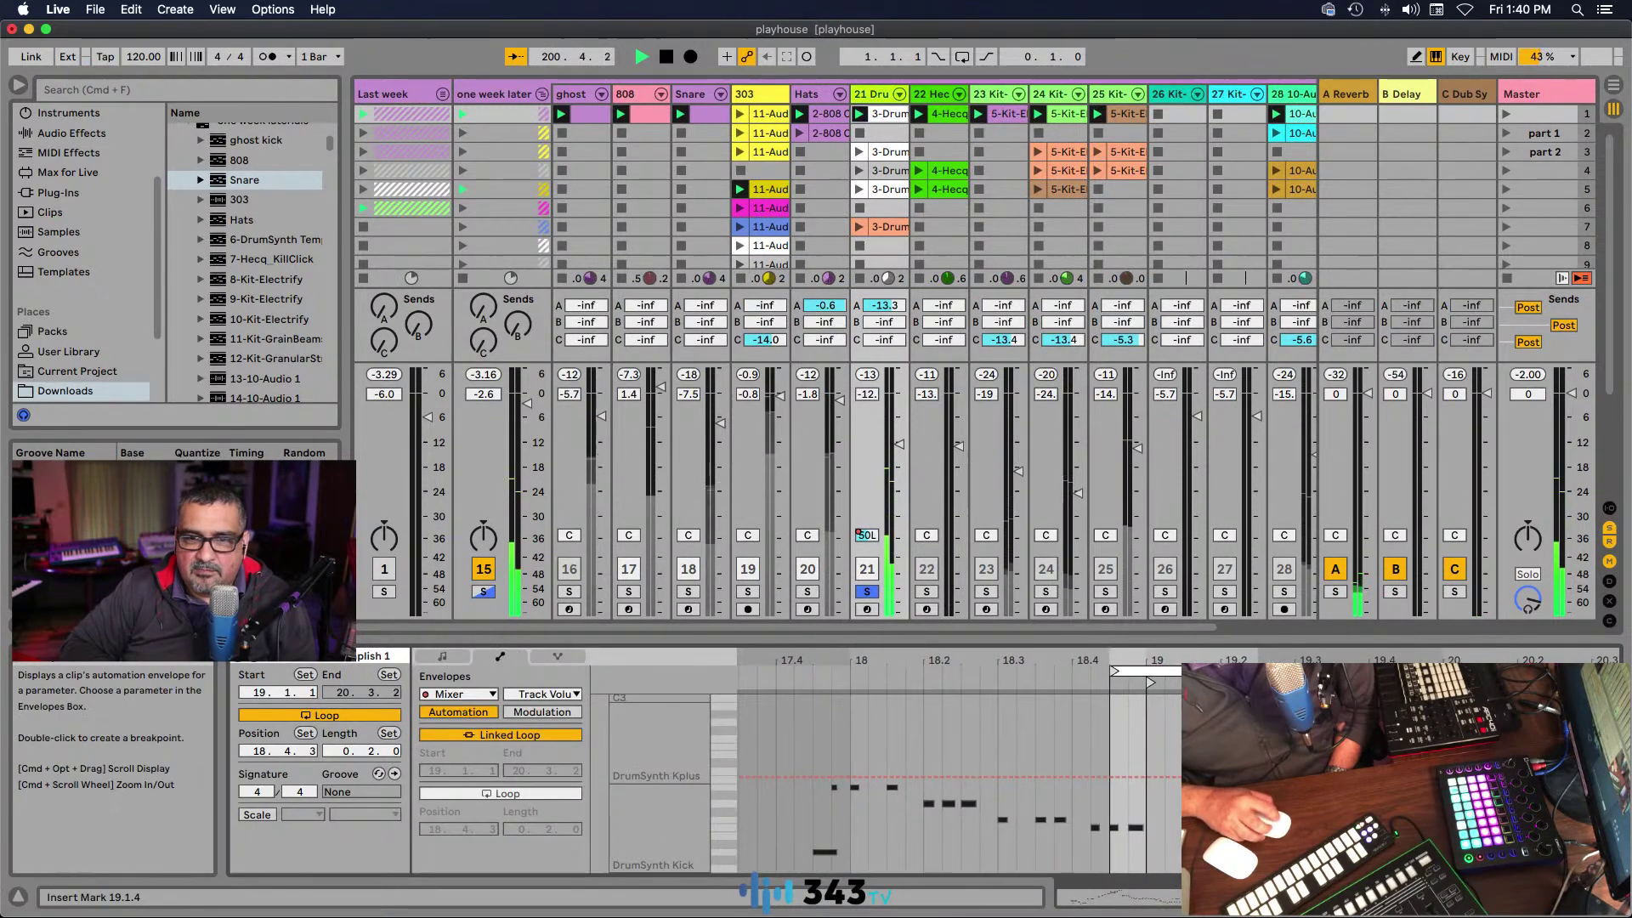
{"action": "left_click", "coordinate": [484, 696]}
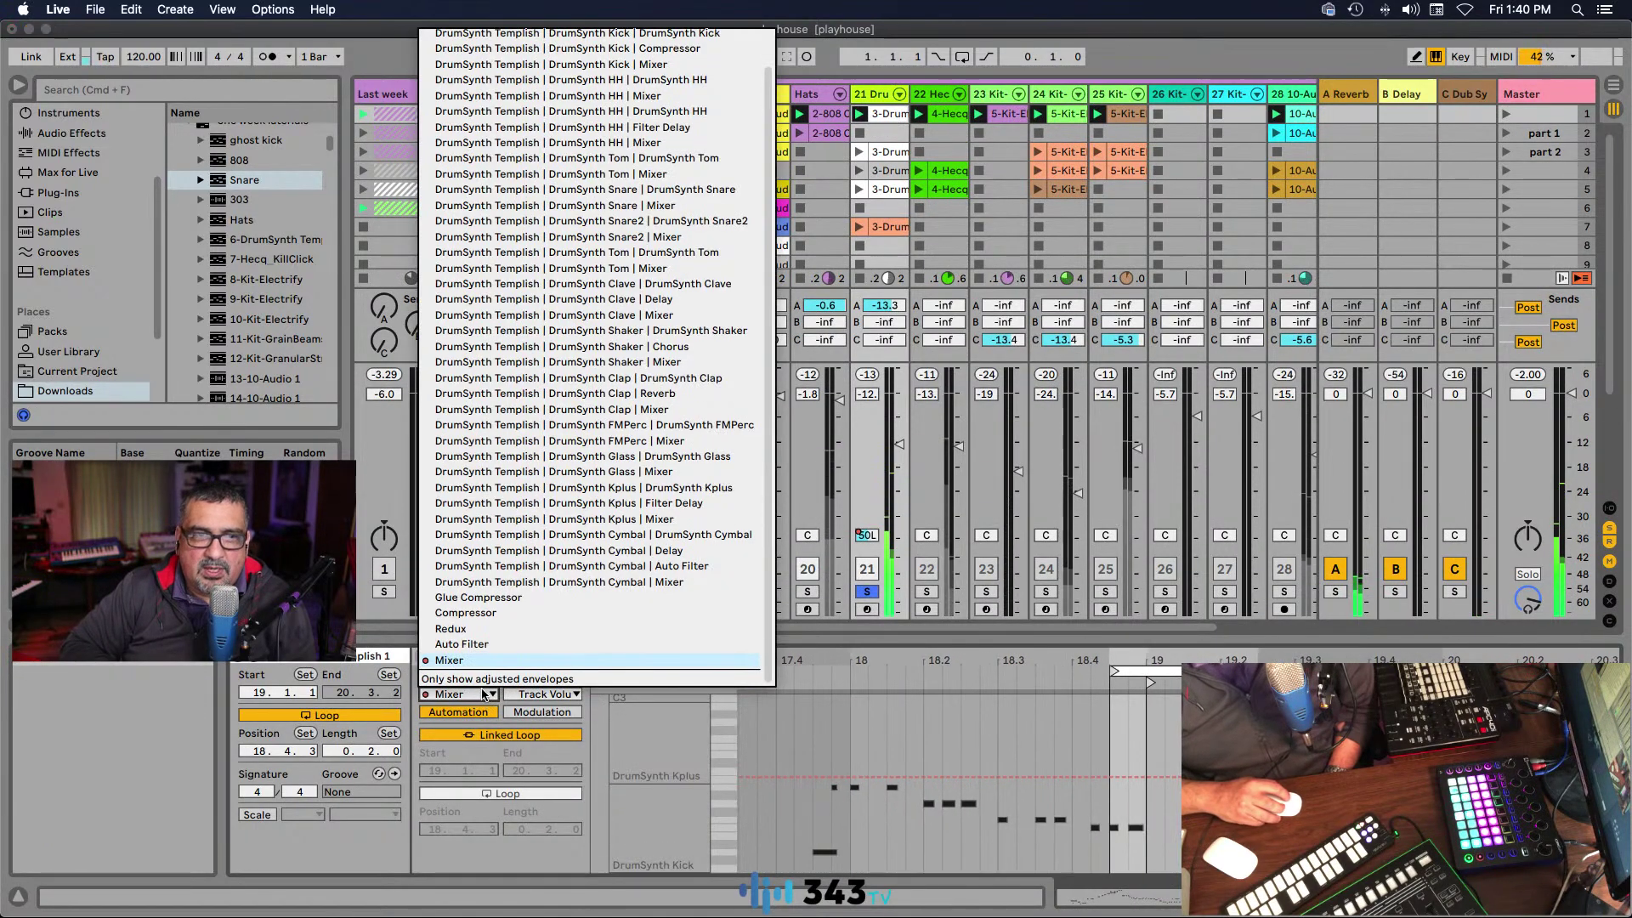
{"action": "left_click", "coordinate": [545, 695]}
{"action": "left_click", "coordinate": [545, 695]}
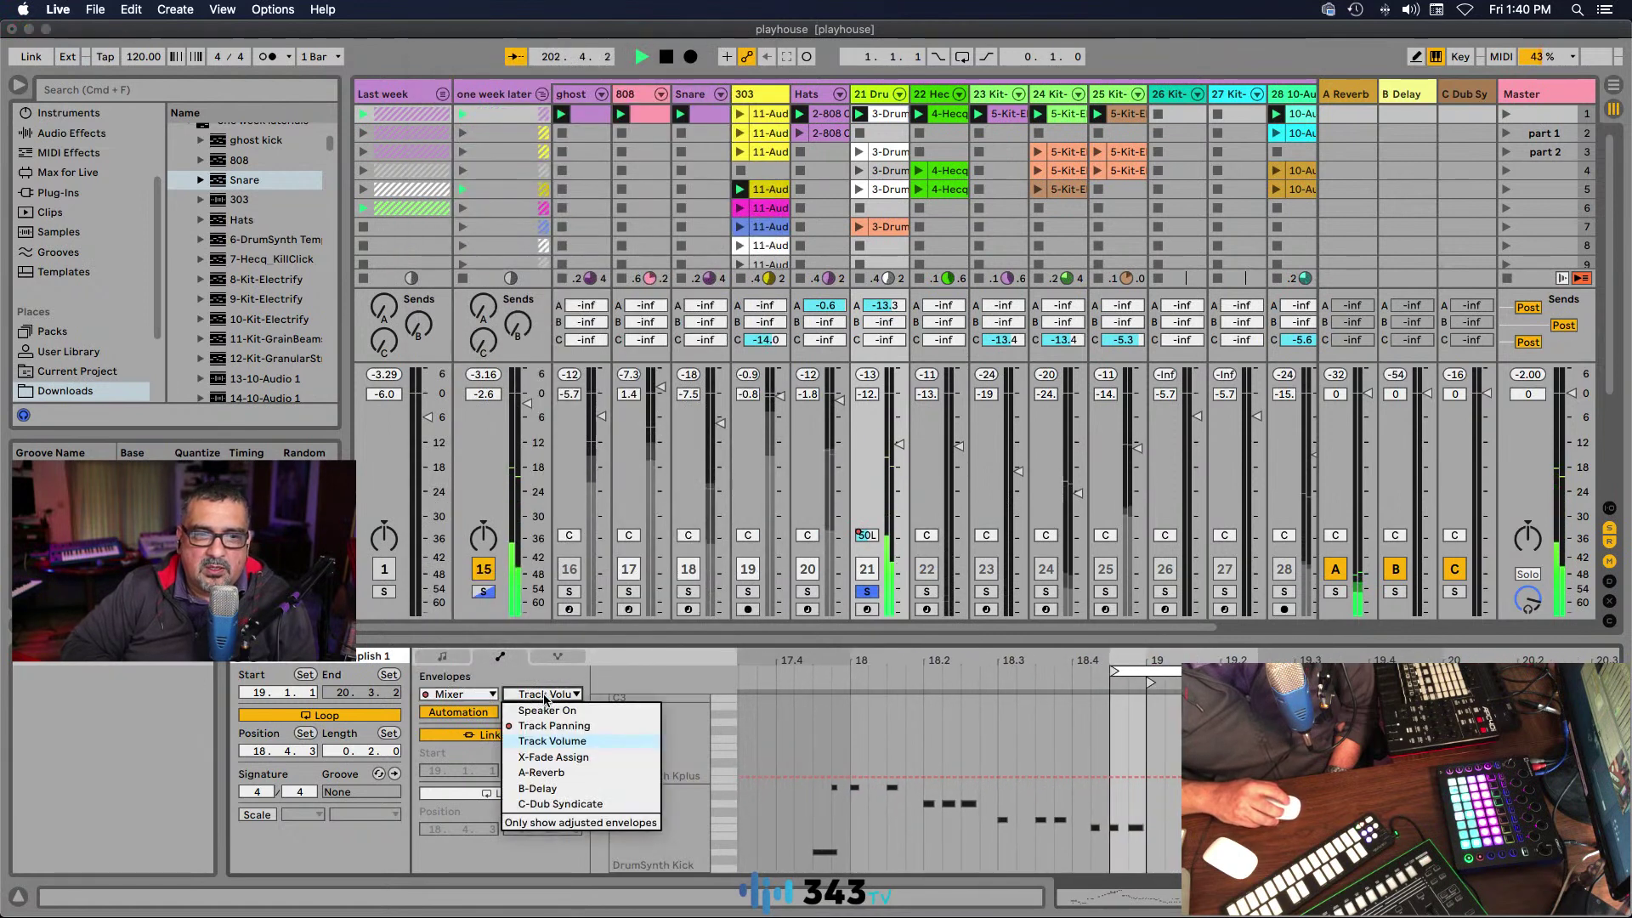
{"action": "left_click", "coordinate": [565, 722]}
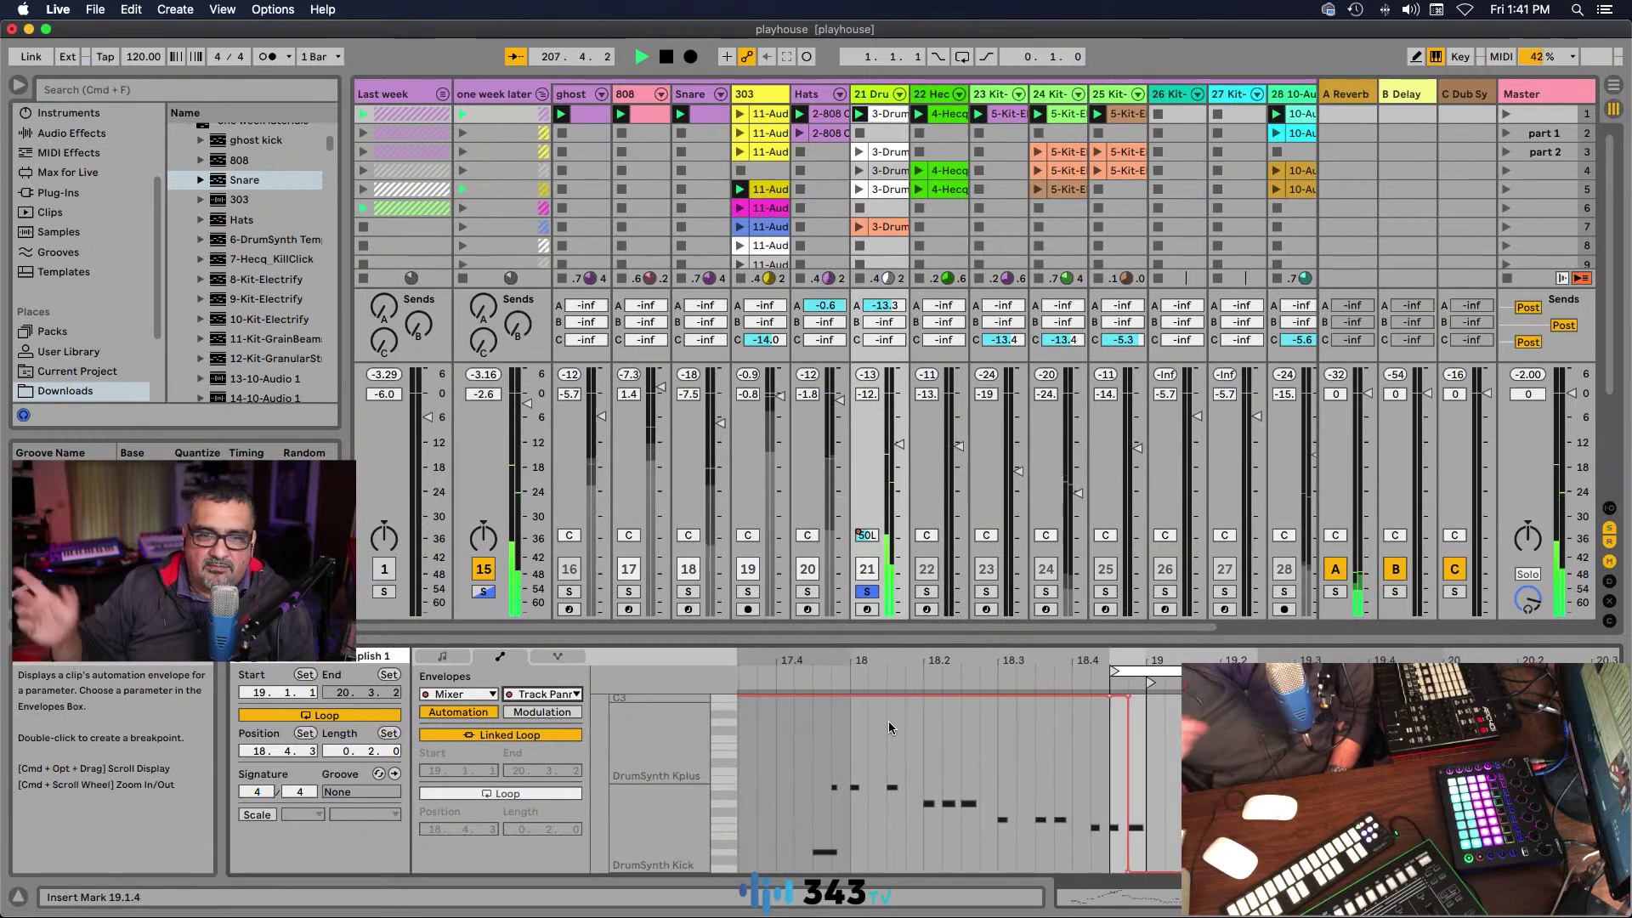
Step: Display the Glue Compressor and ghost-kick Compressor in track 21's device chain, and compare the sound with the Compressor bypassed and active
{"action": "left_click", "coordinate": [881, 94]}
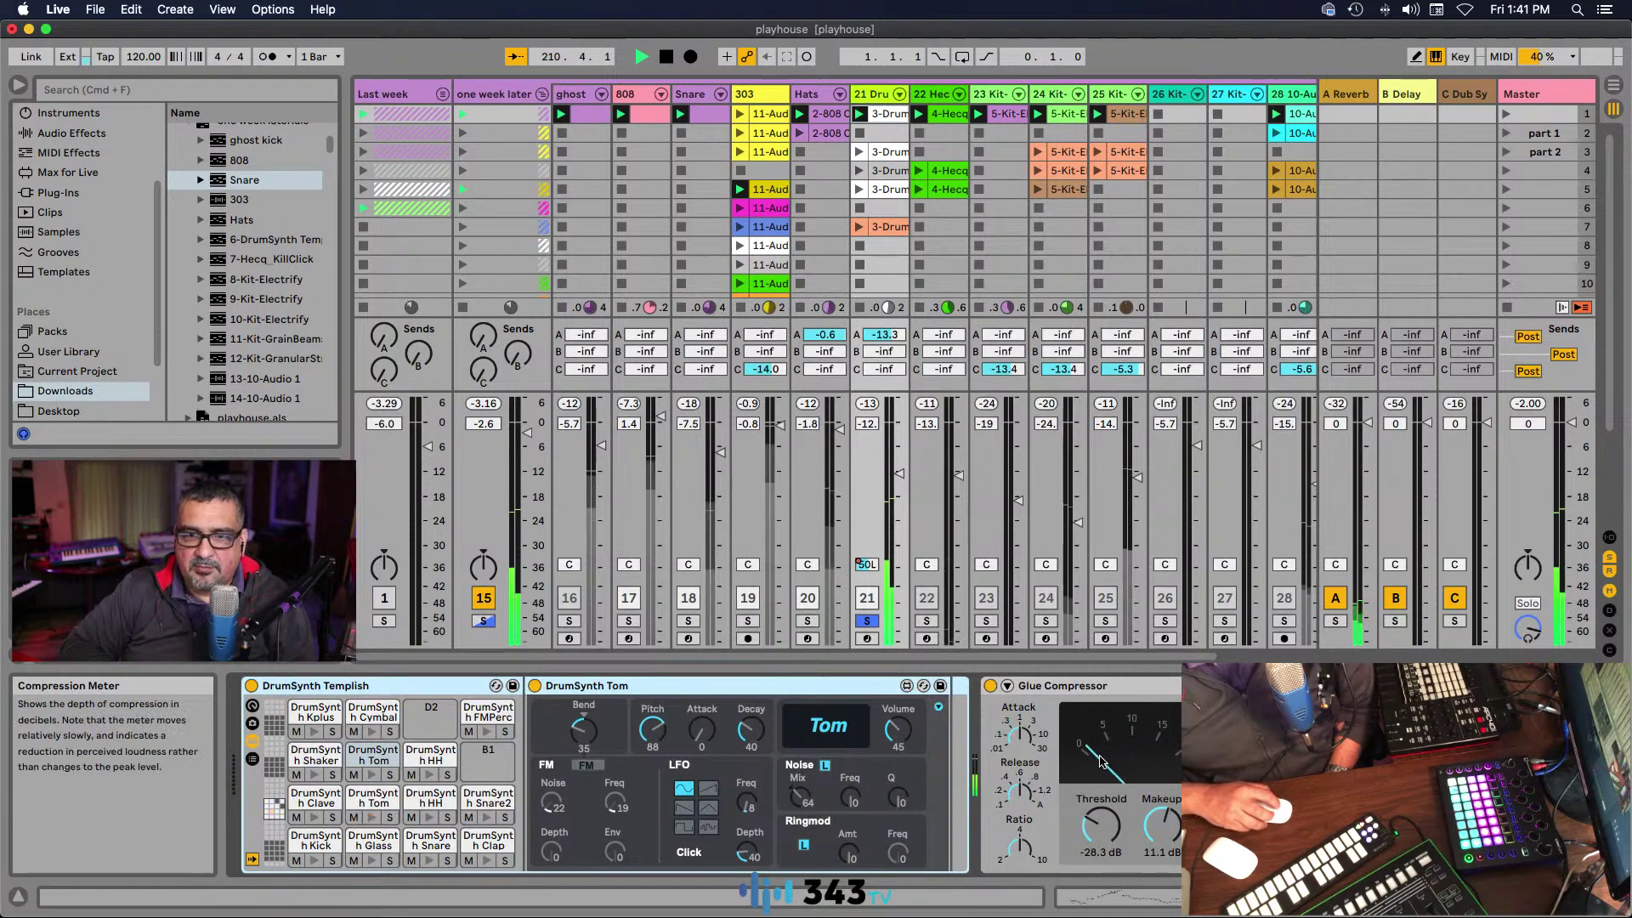
{"action": "left_click", "coordinate": [1130, 897]}
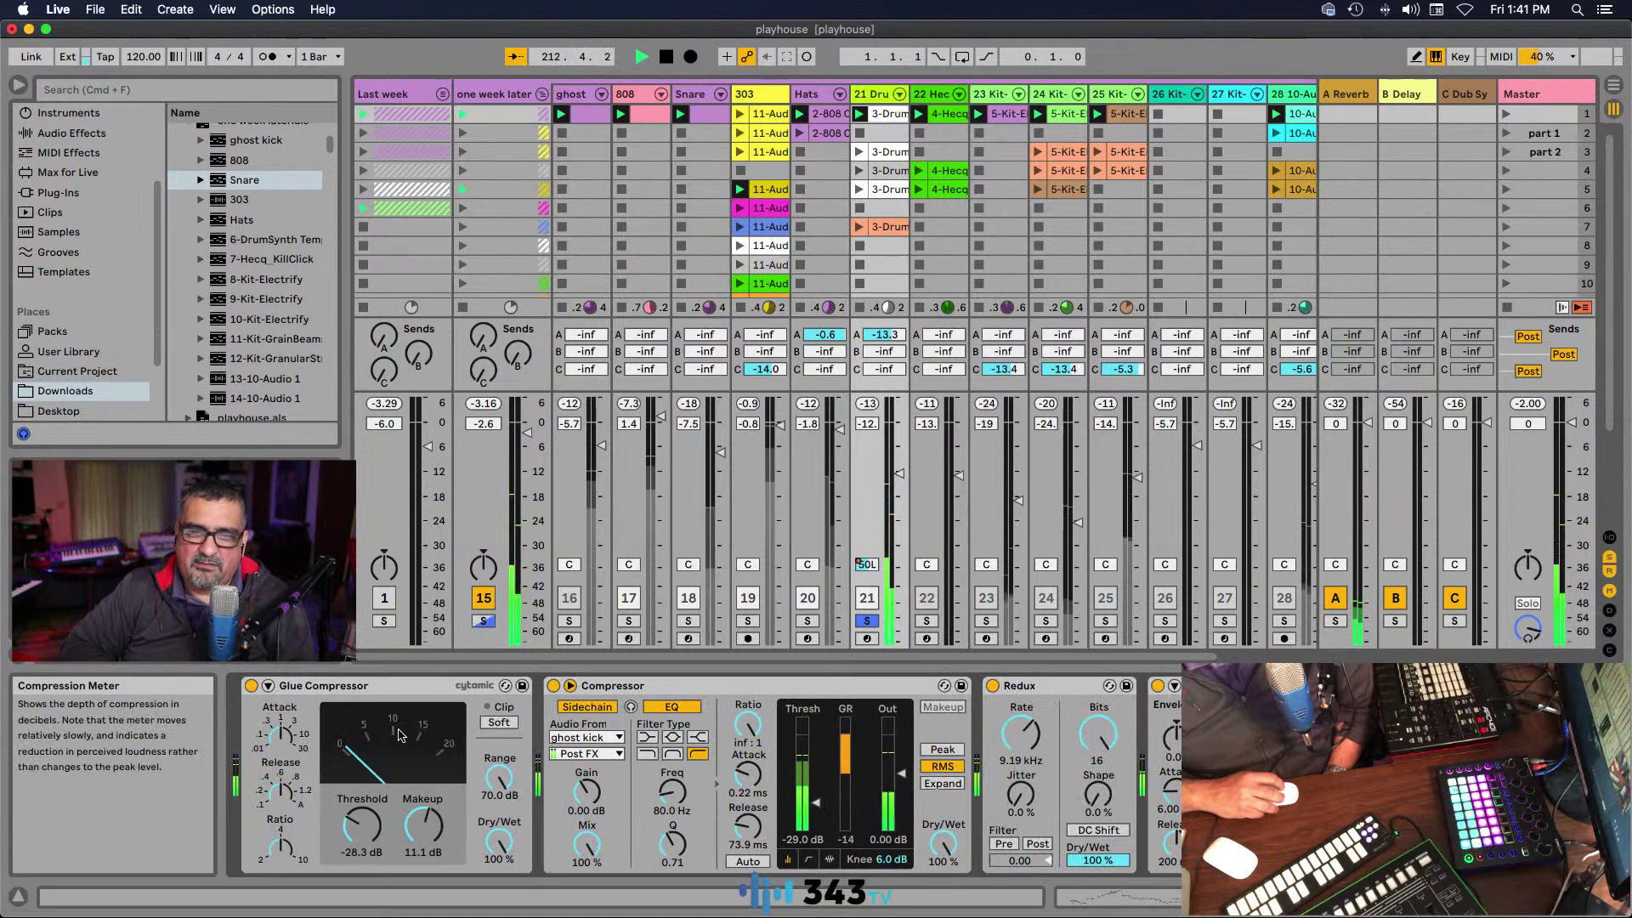
{"action": "scroll", "coordinate": [370, 756], "scroll_direction": "right", "scroll_amount": 1}
{"action": "scroll", "coordinate": [355, 772], "scroll_direction": "left", "scroll_amount": 1}
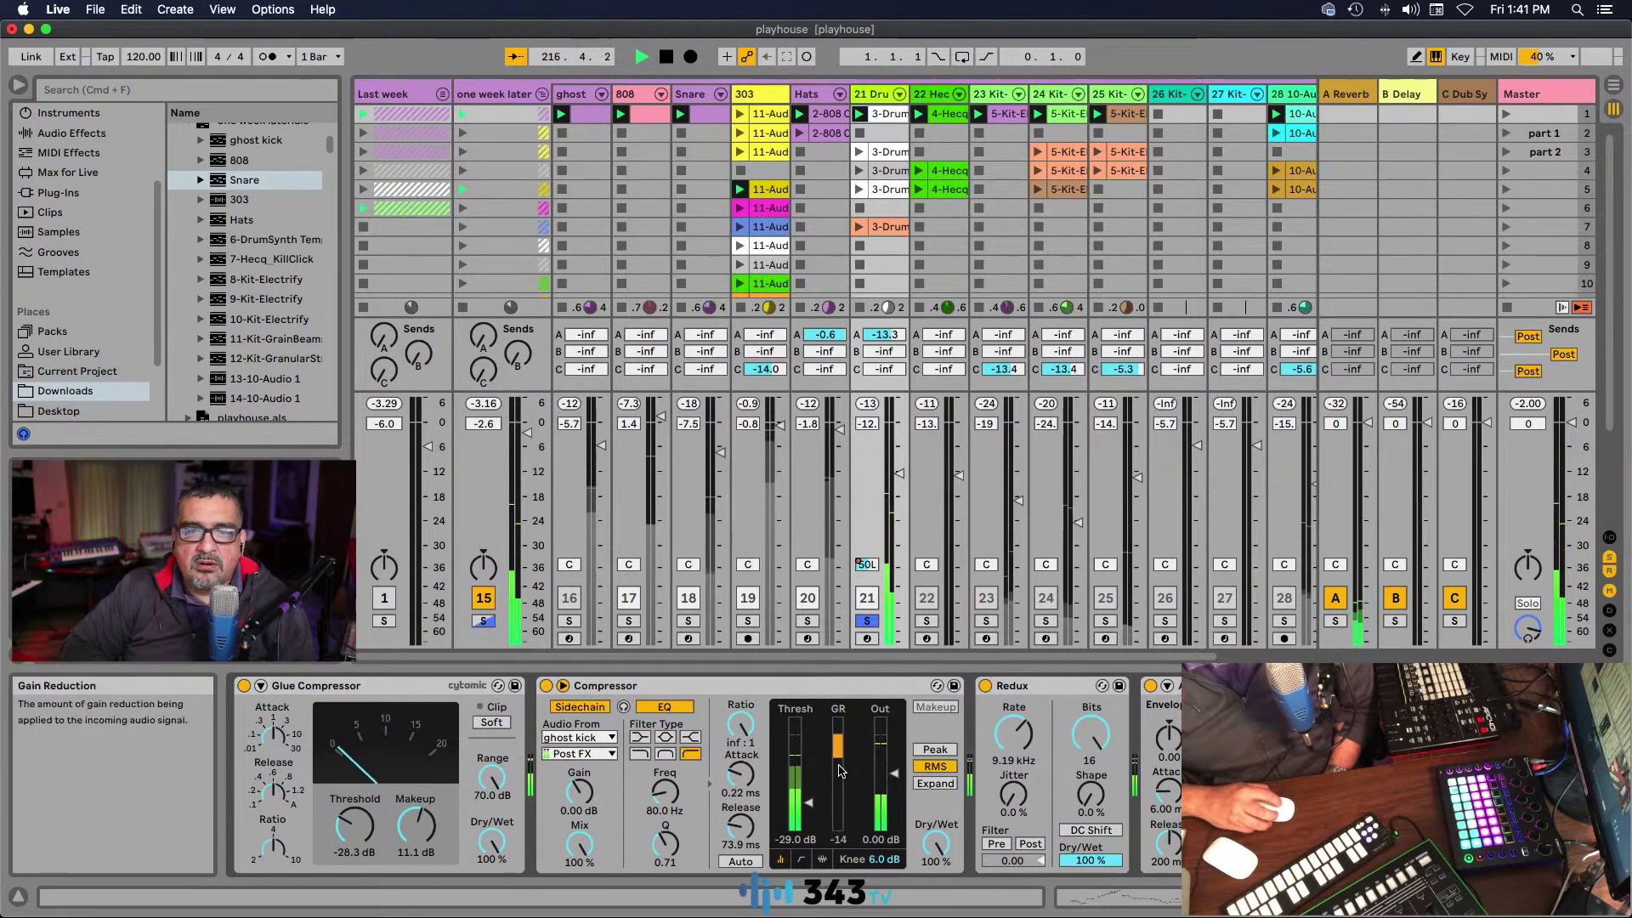
{"action": "left_click", "coordinate": [546, 686]}
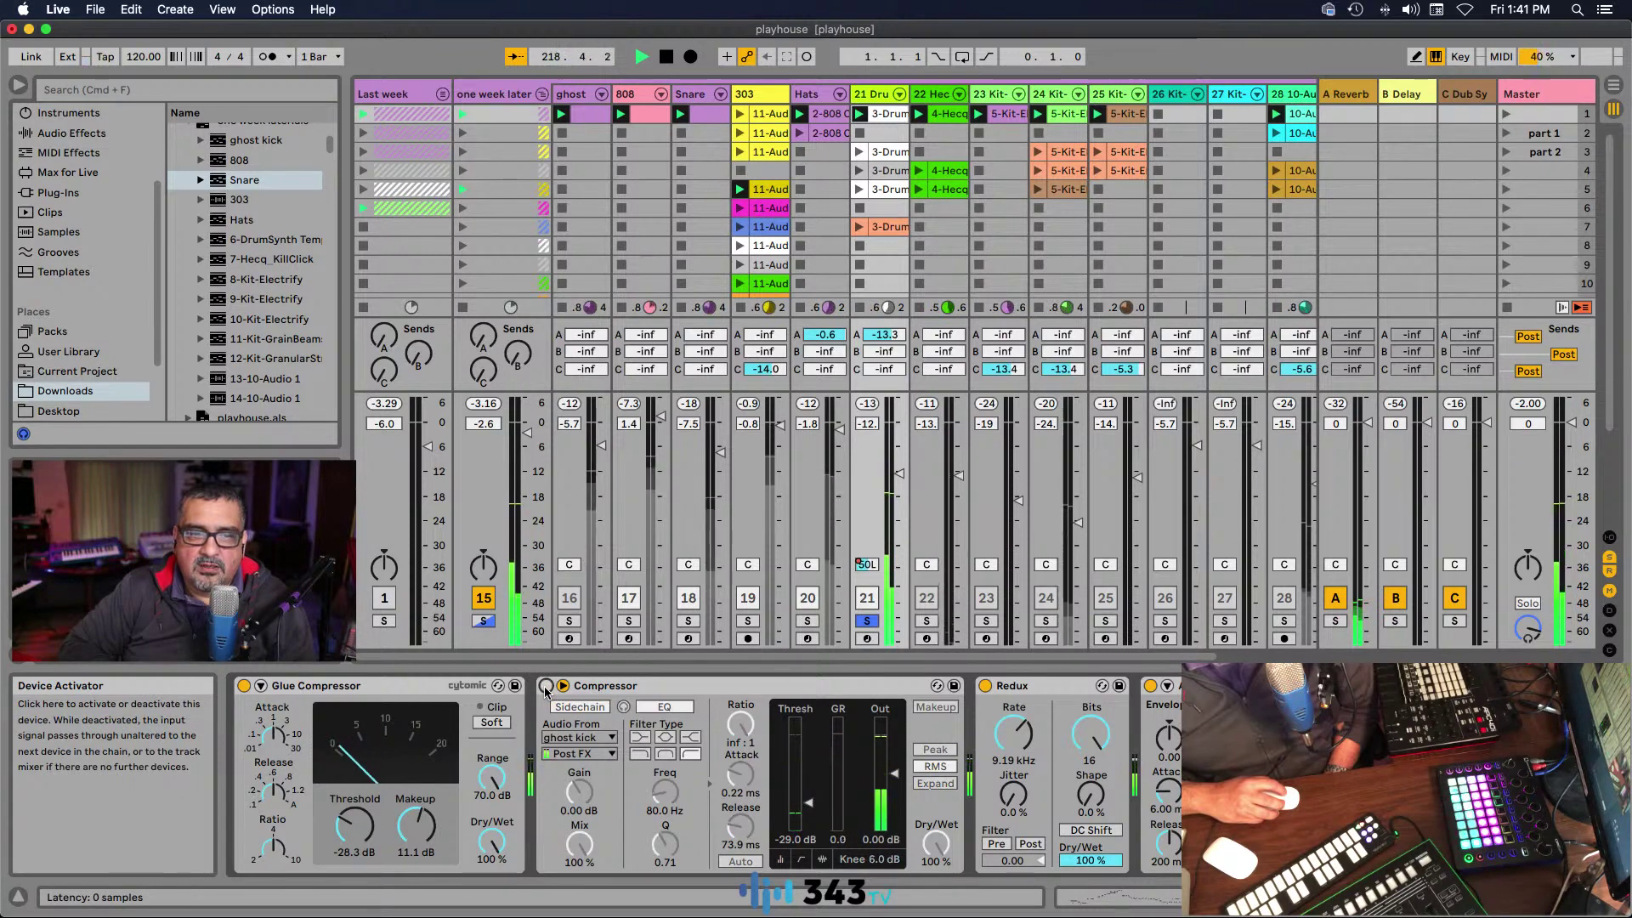
{"action": "left_click", "coordinate": [546, 685]}
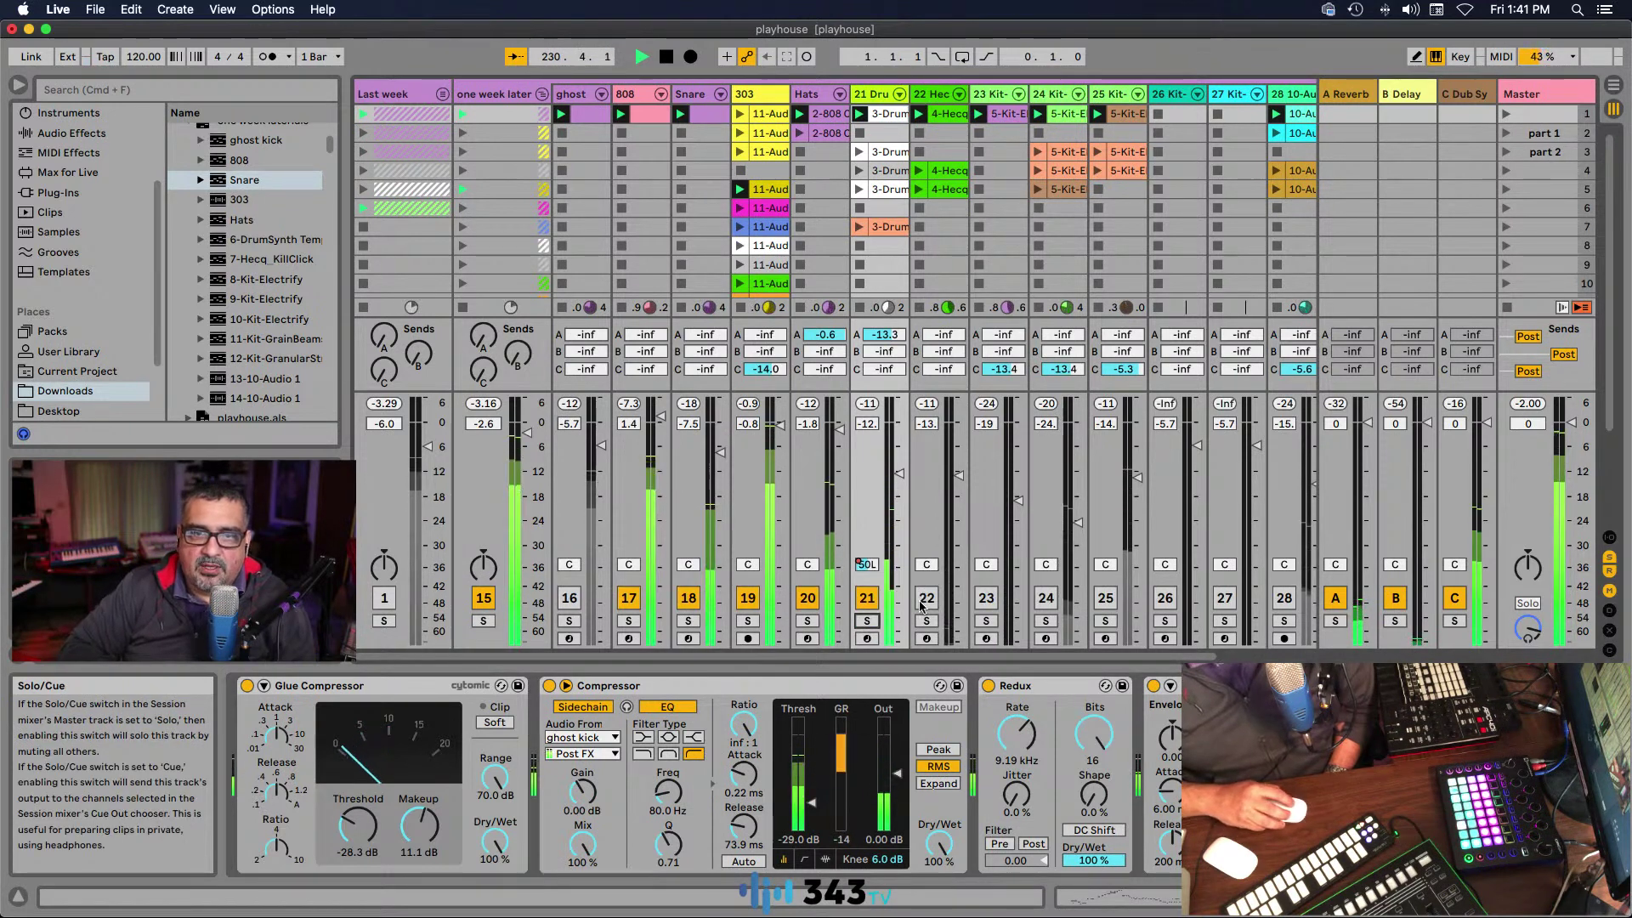
Step: Solo track 22, examine its Hecq_KillClick Drum Rack and first clip, and return the track to the full mix
{"action": "left_click", "coordinate": [926, 621]}
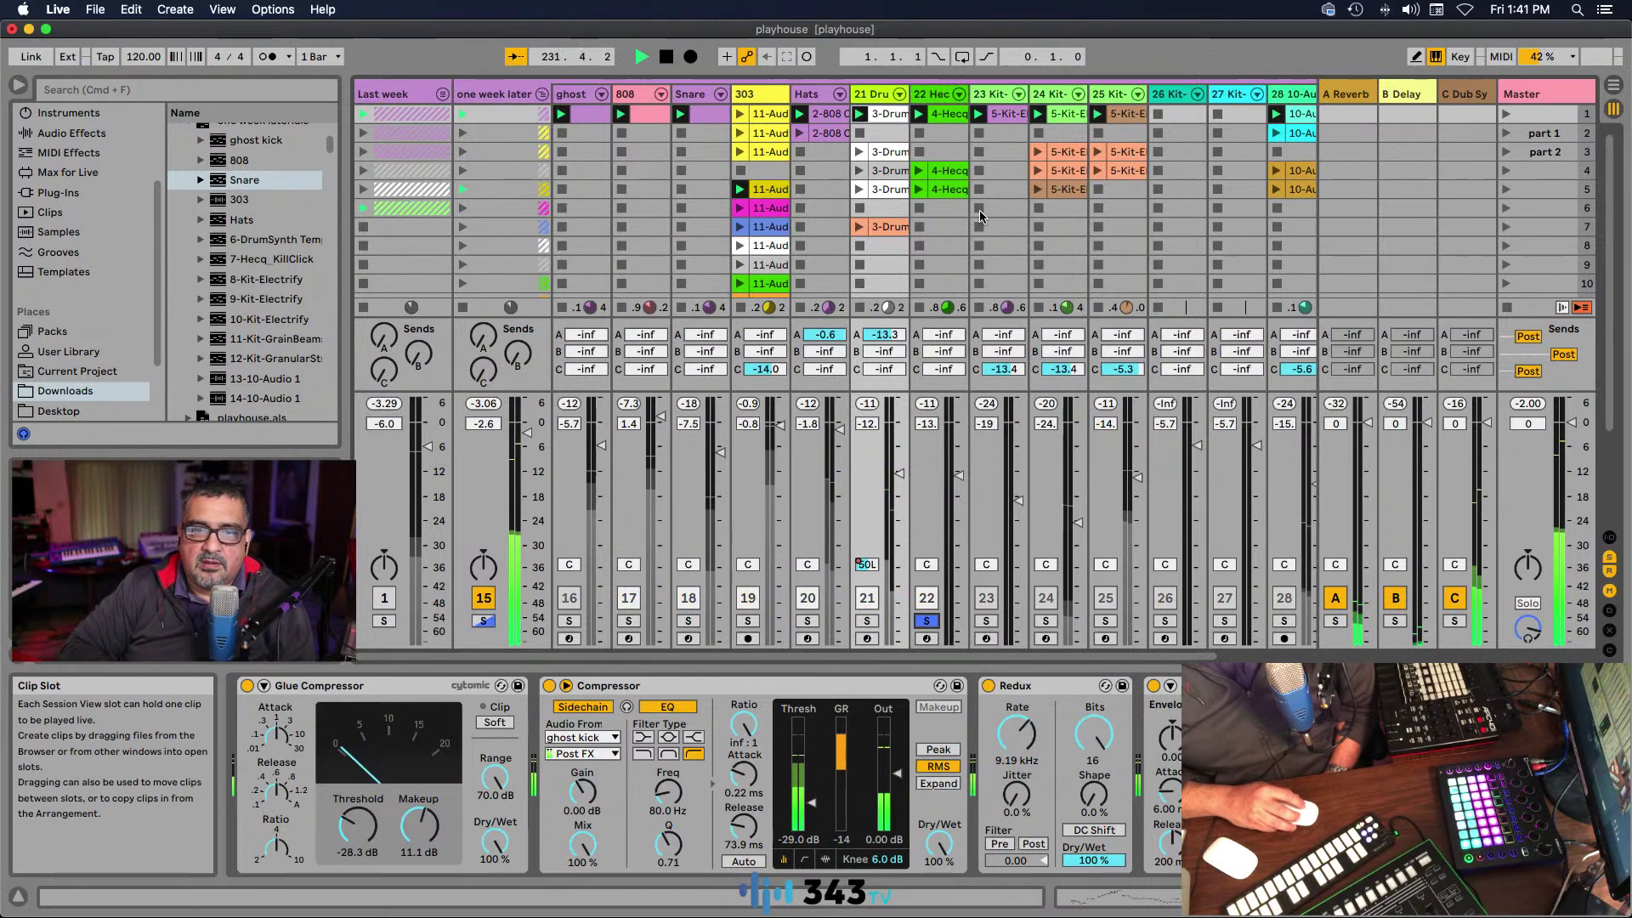
{"action": "left_click", "coordinate": [934, 93]}
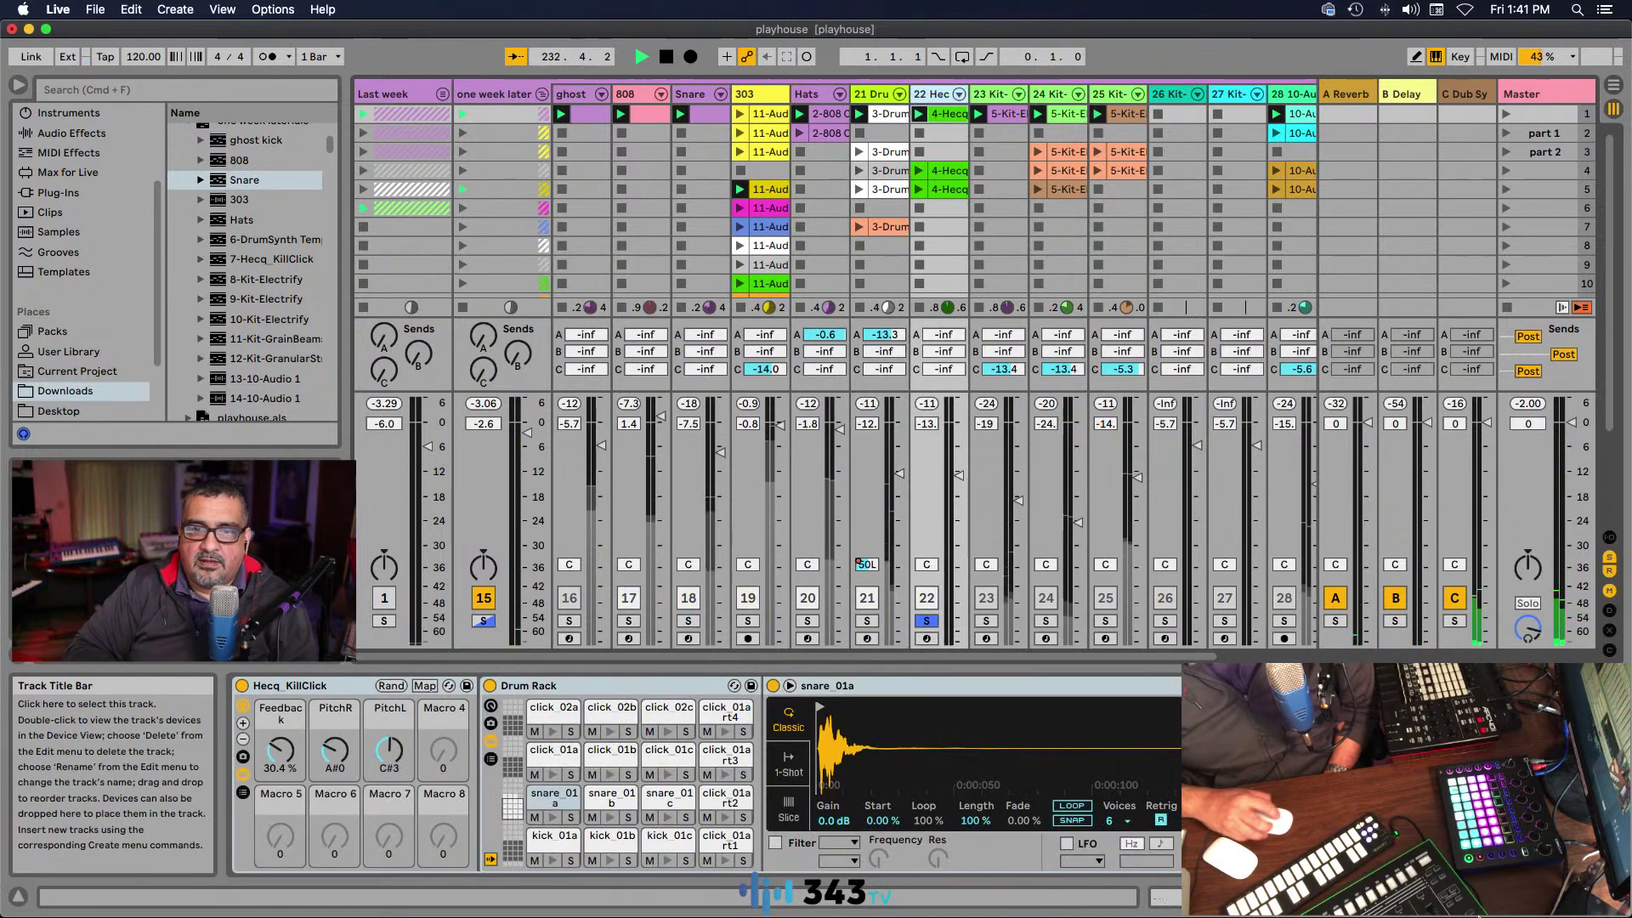
{"action": "left_click", "coordinate": [1487, 898]}
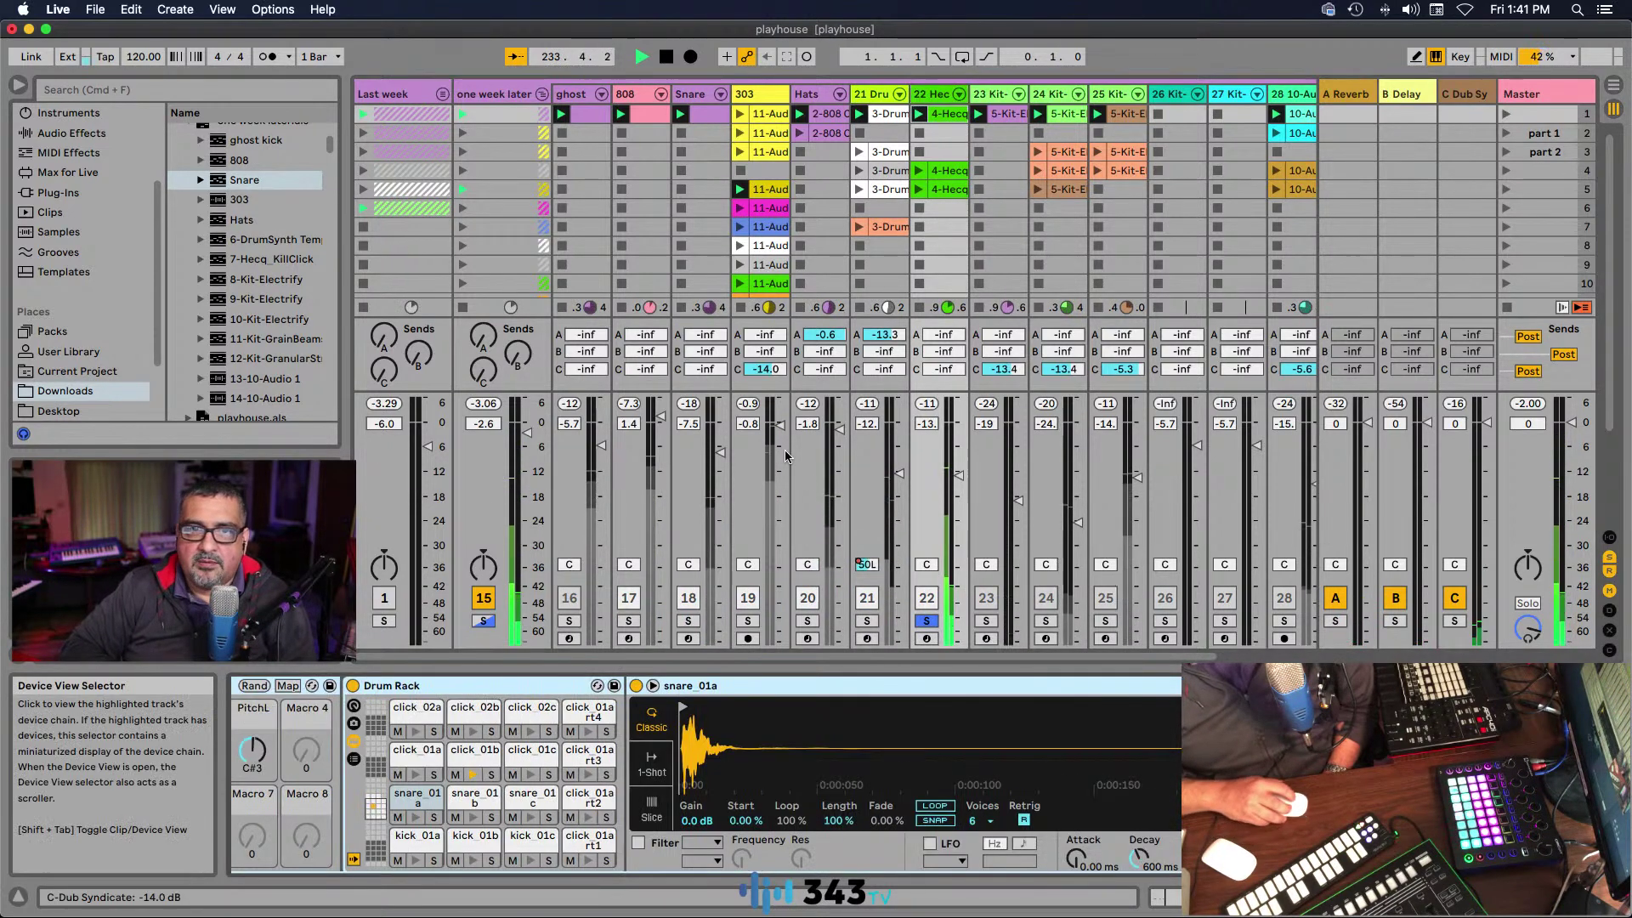
{"action": "left_click", "coordinate": [946, 116]}
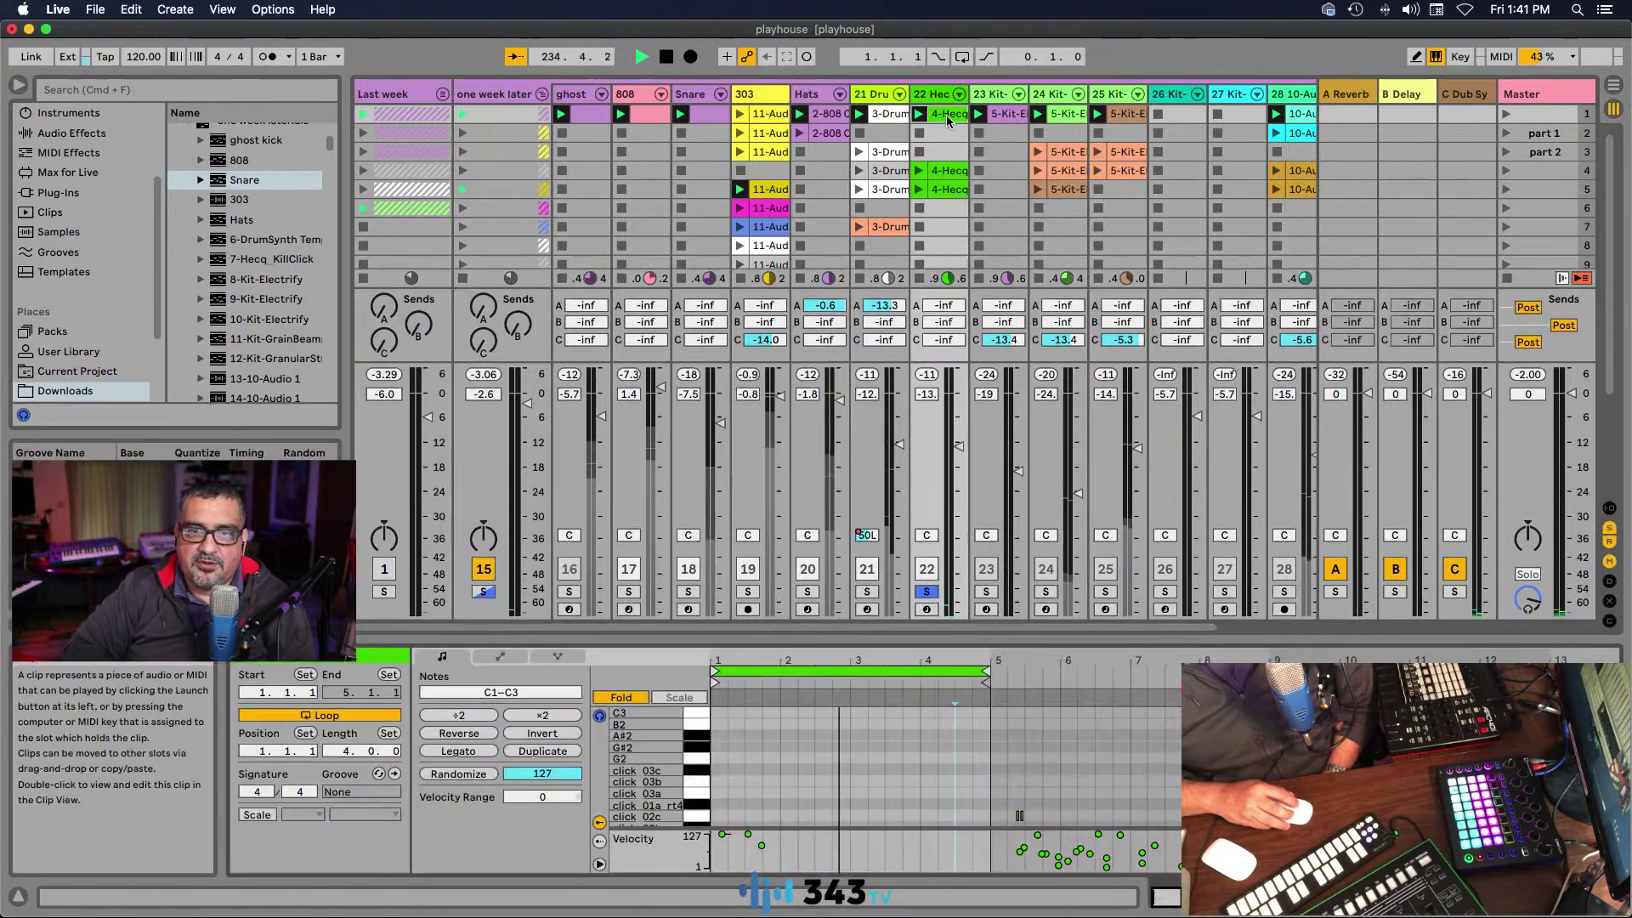
{"action": "left_click", "coordinate": [928, 594]}
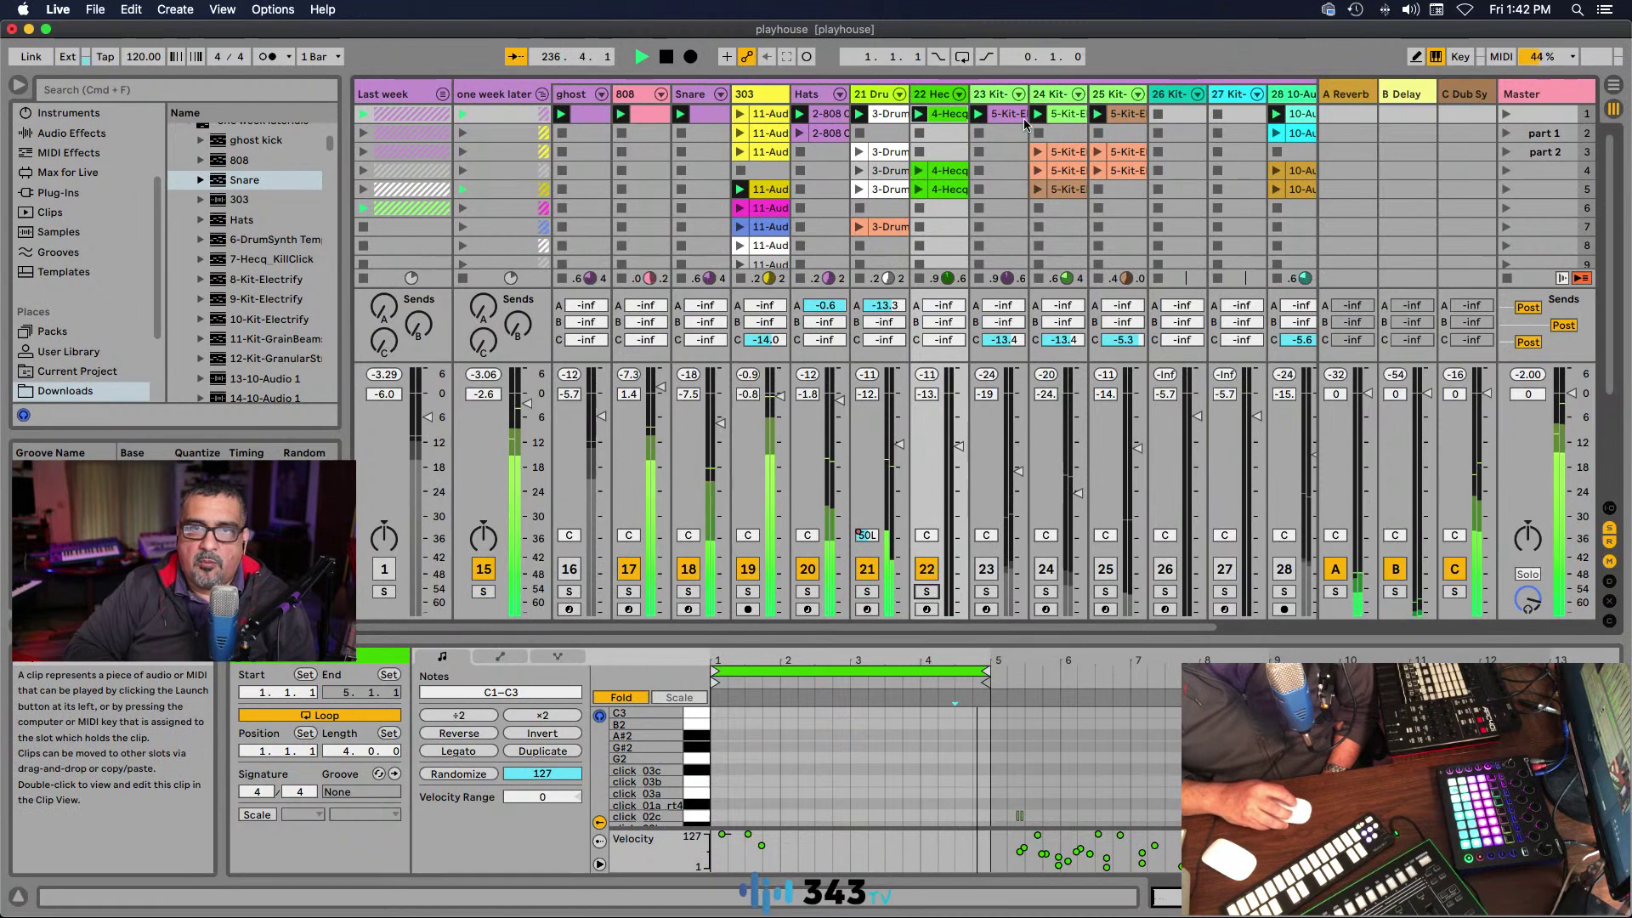
Step: Activate track 23, solo it while examining the notes of its first clip, and unsolo it
{"action": "left_click", "coordinate": [985, 568]}
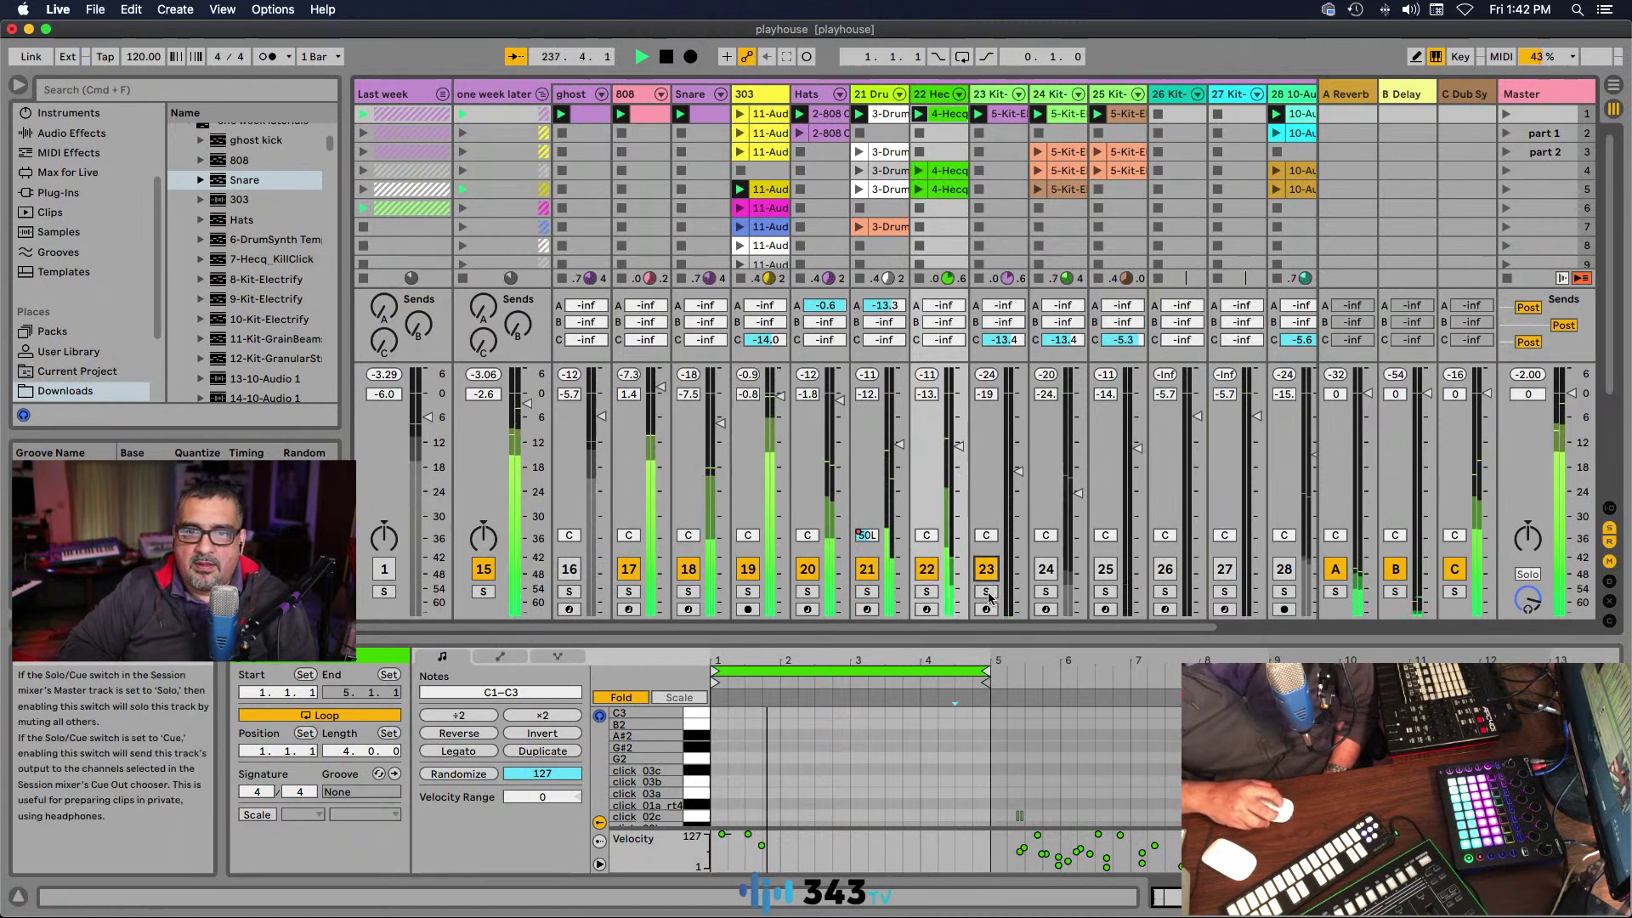
{"action": "left_click", "coordinate": [985, 592]}
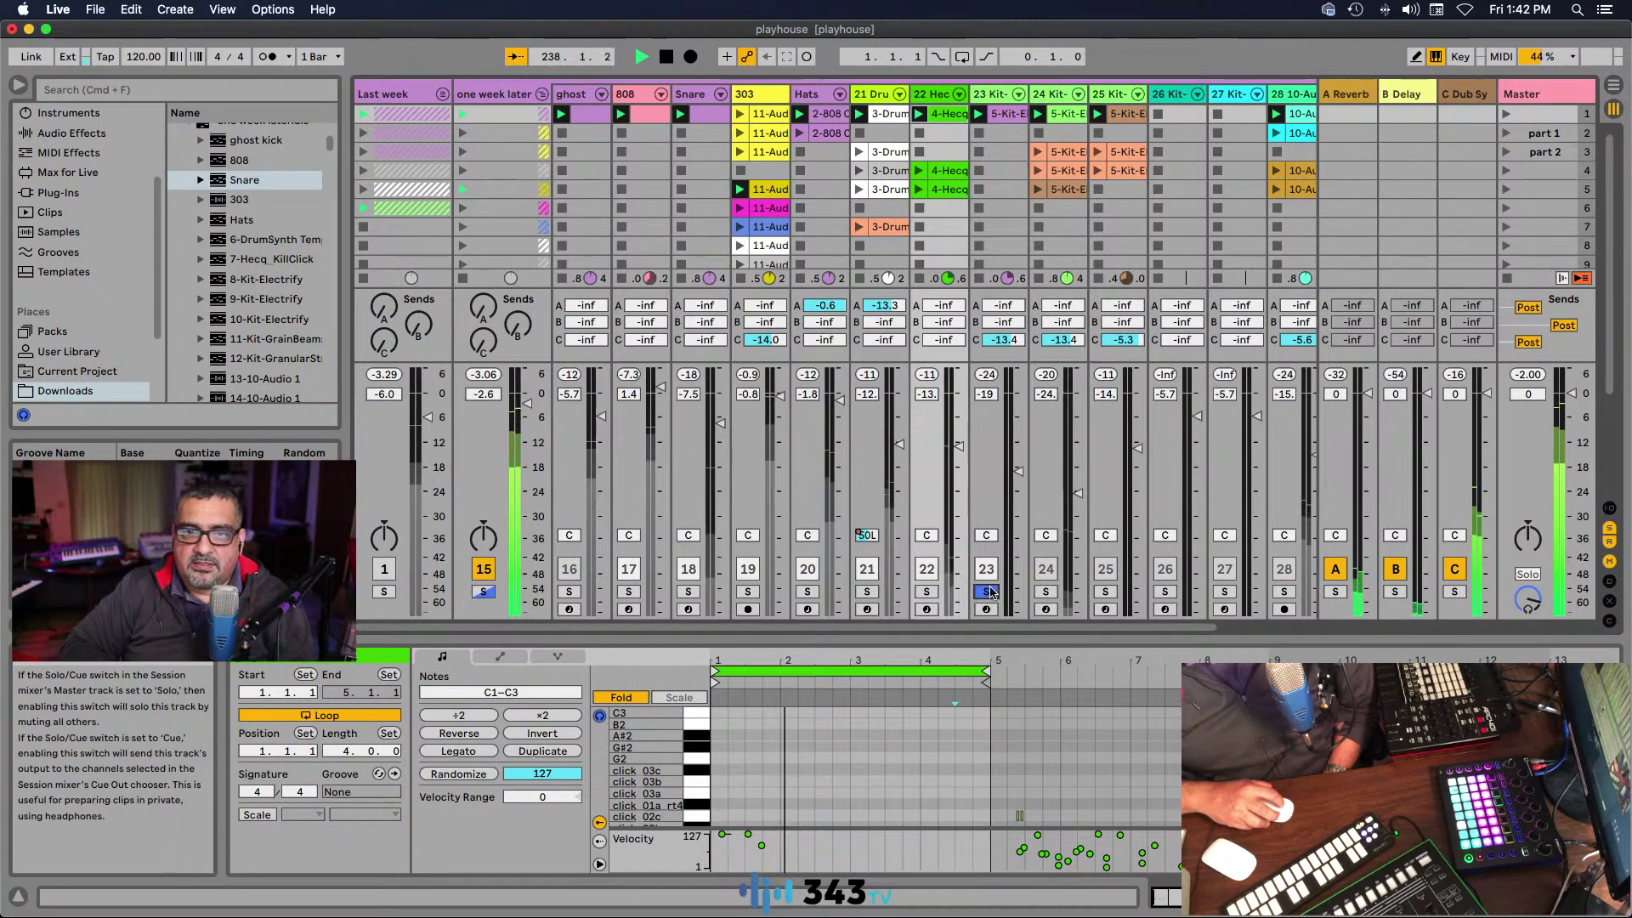
{"action": "left_click", "coordinate": [1009, 114]}
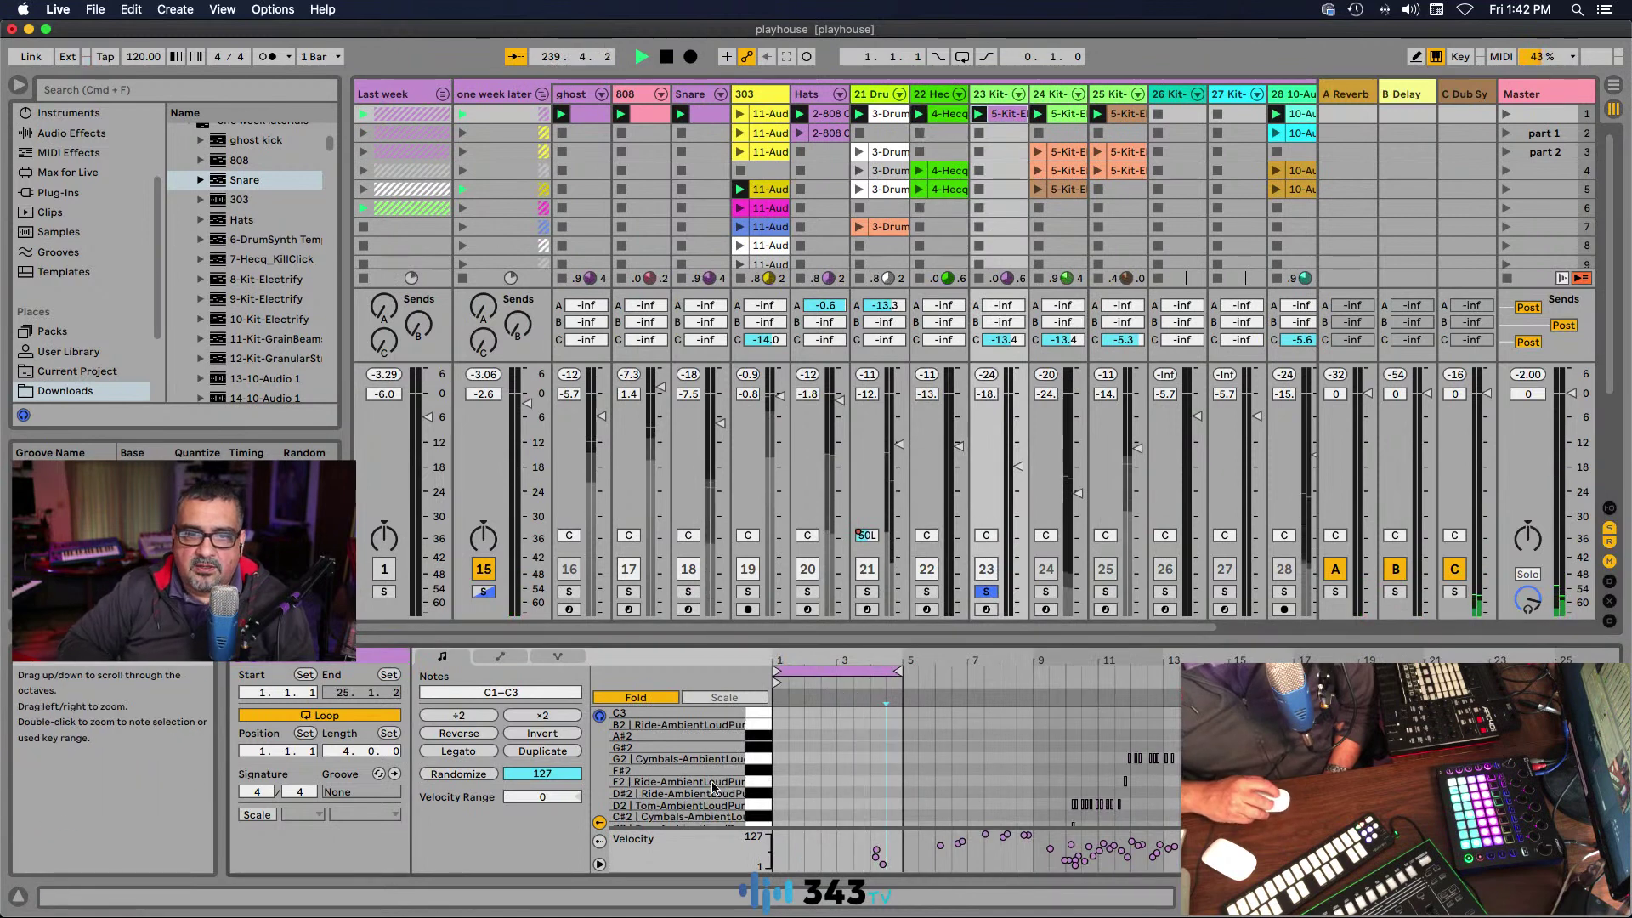
{"action": "scroll", "coordinate": [720, 789], "scroll_direction": "down", "scroll_amount": 5}
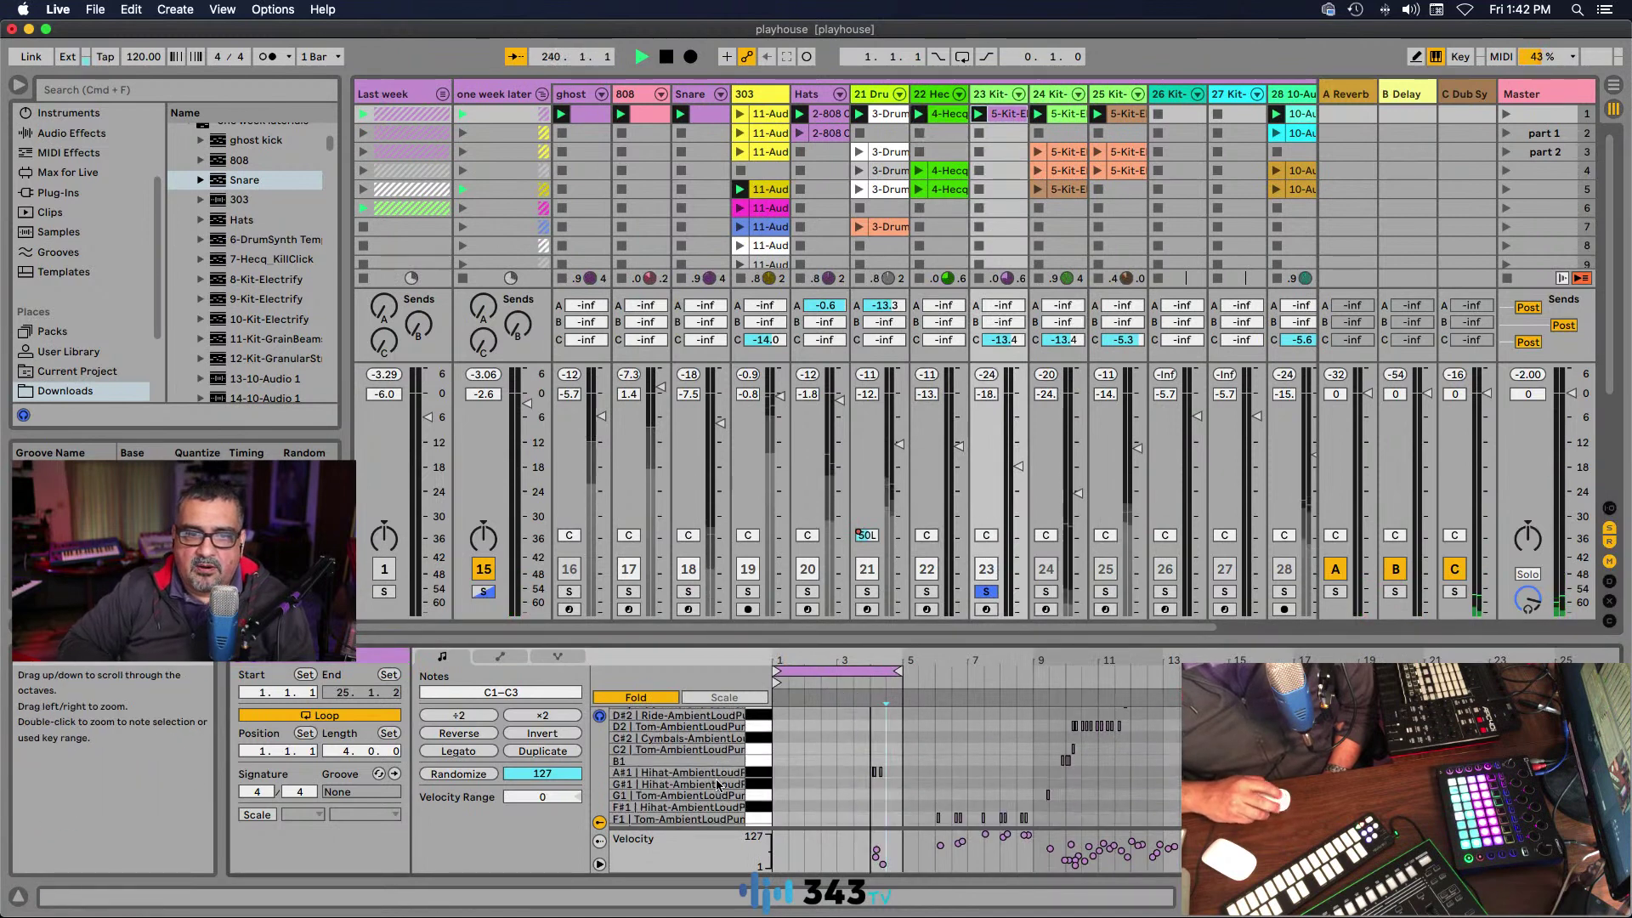
{"action": "left_click", "coordinate": [986, 592]}
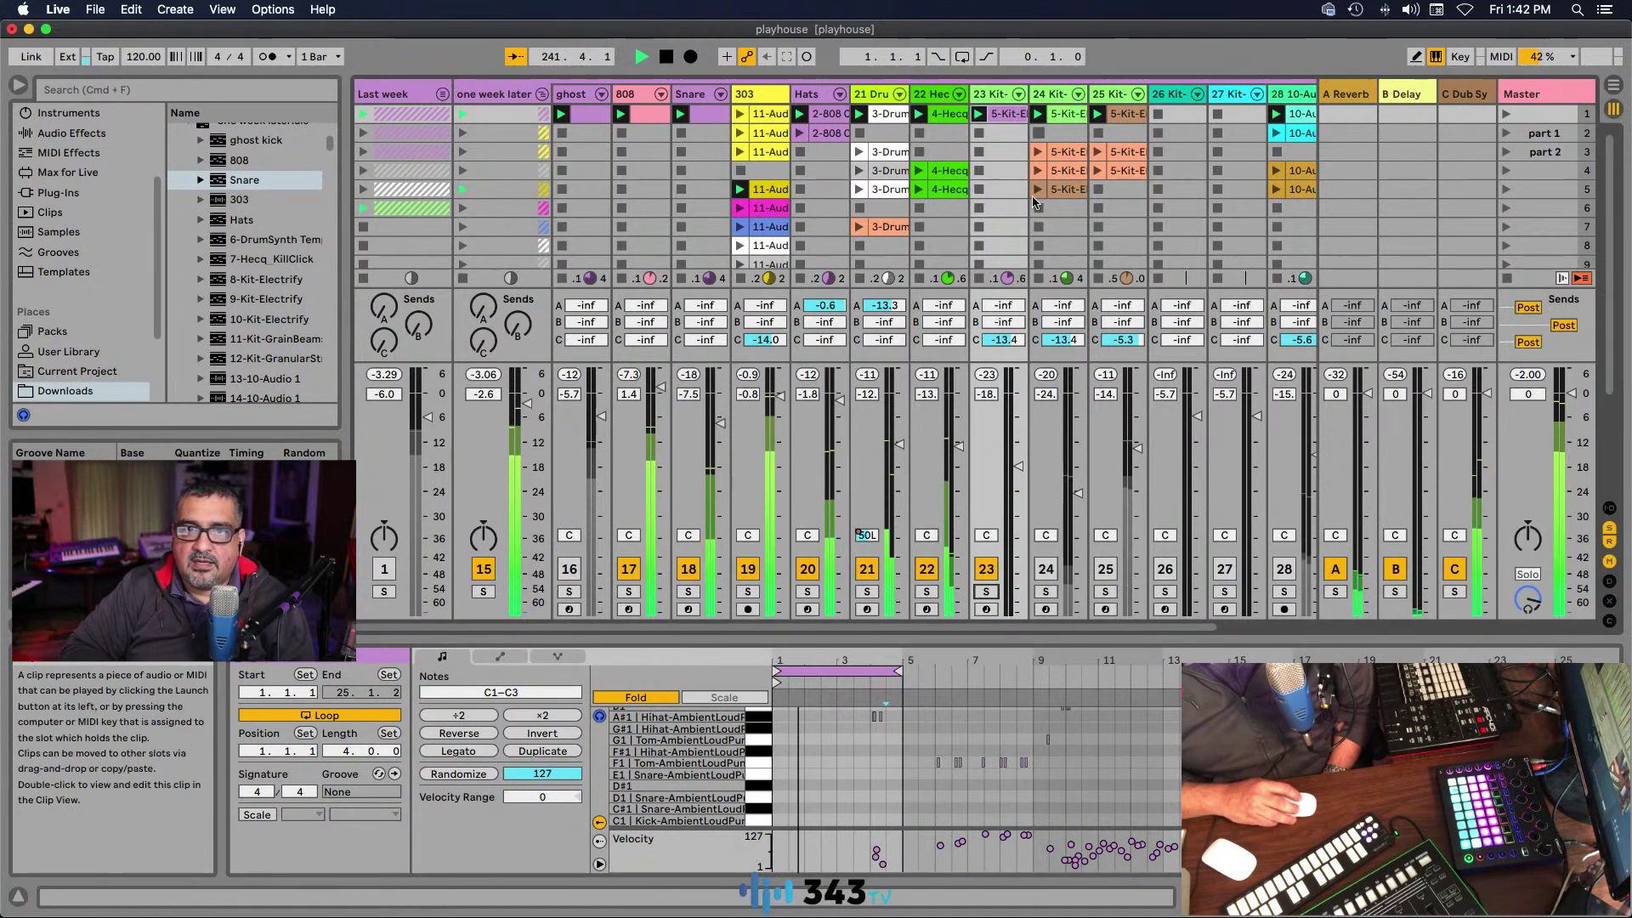
Step: Activate tracks 24 and 25 in the one week later group
{"action": "left_click", "coordinate": [1046, 569]}
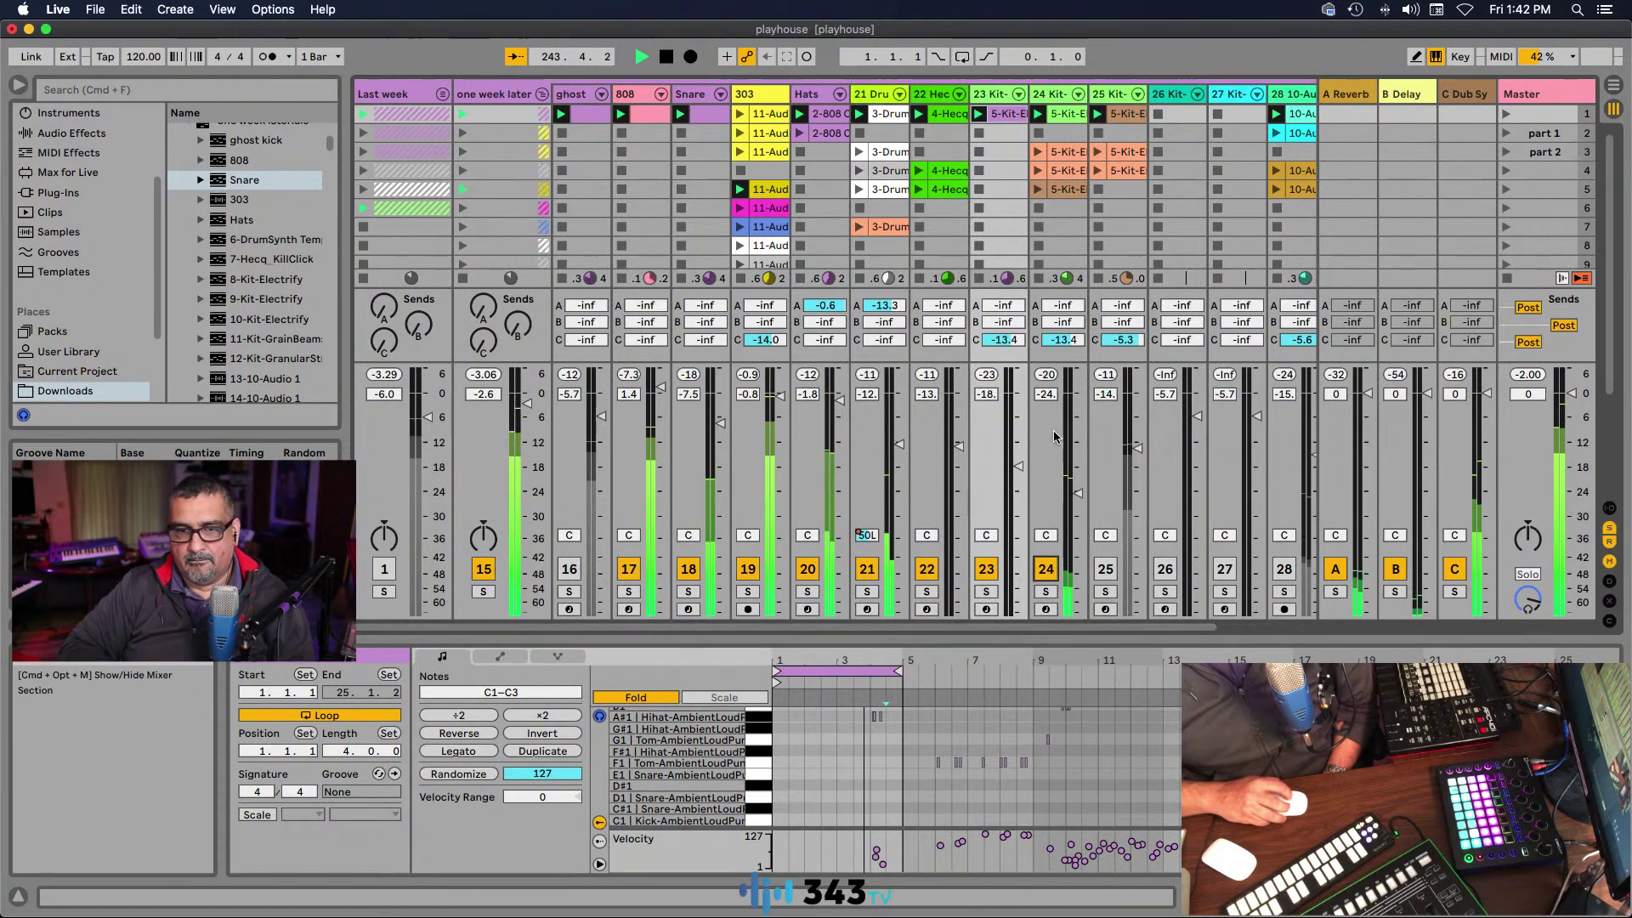
{"action": "left_click", "coordinate": [1103, 568]}
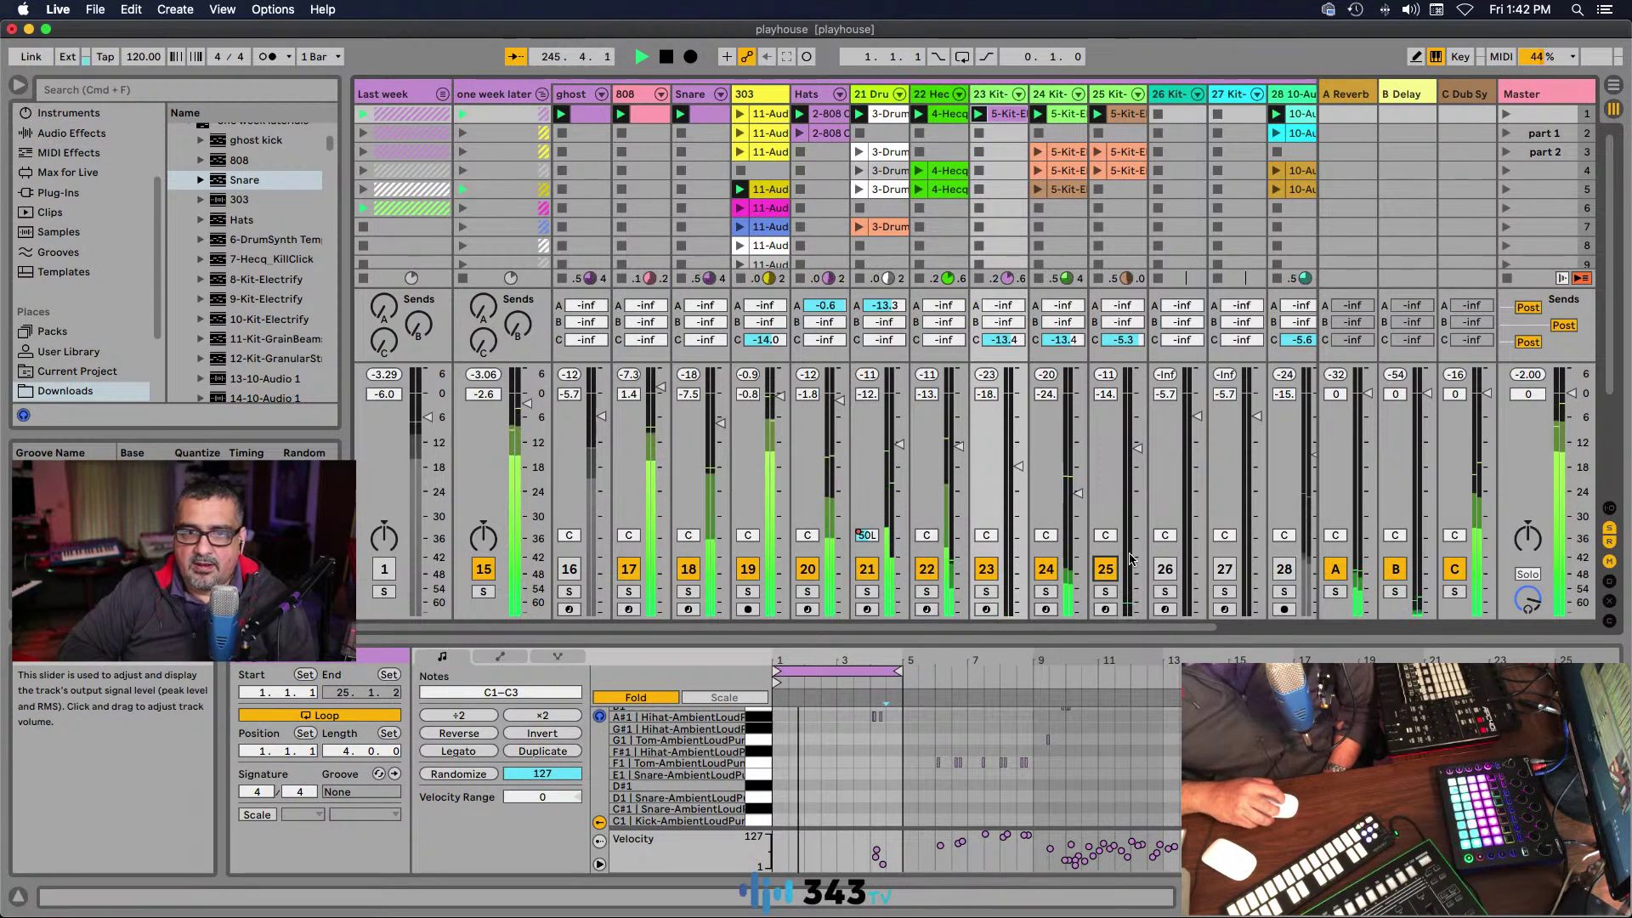
Step: Solo track 29, examine the waveform of its first audio clip, and return the track to the full mix
{"action": "scroll", "coordinate": [1182, 631], "scroll_direction": "right", "scroll_amount": 3}
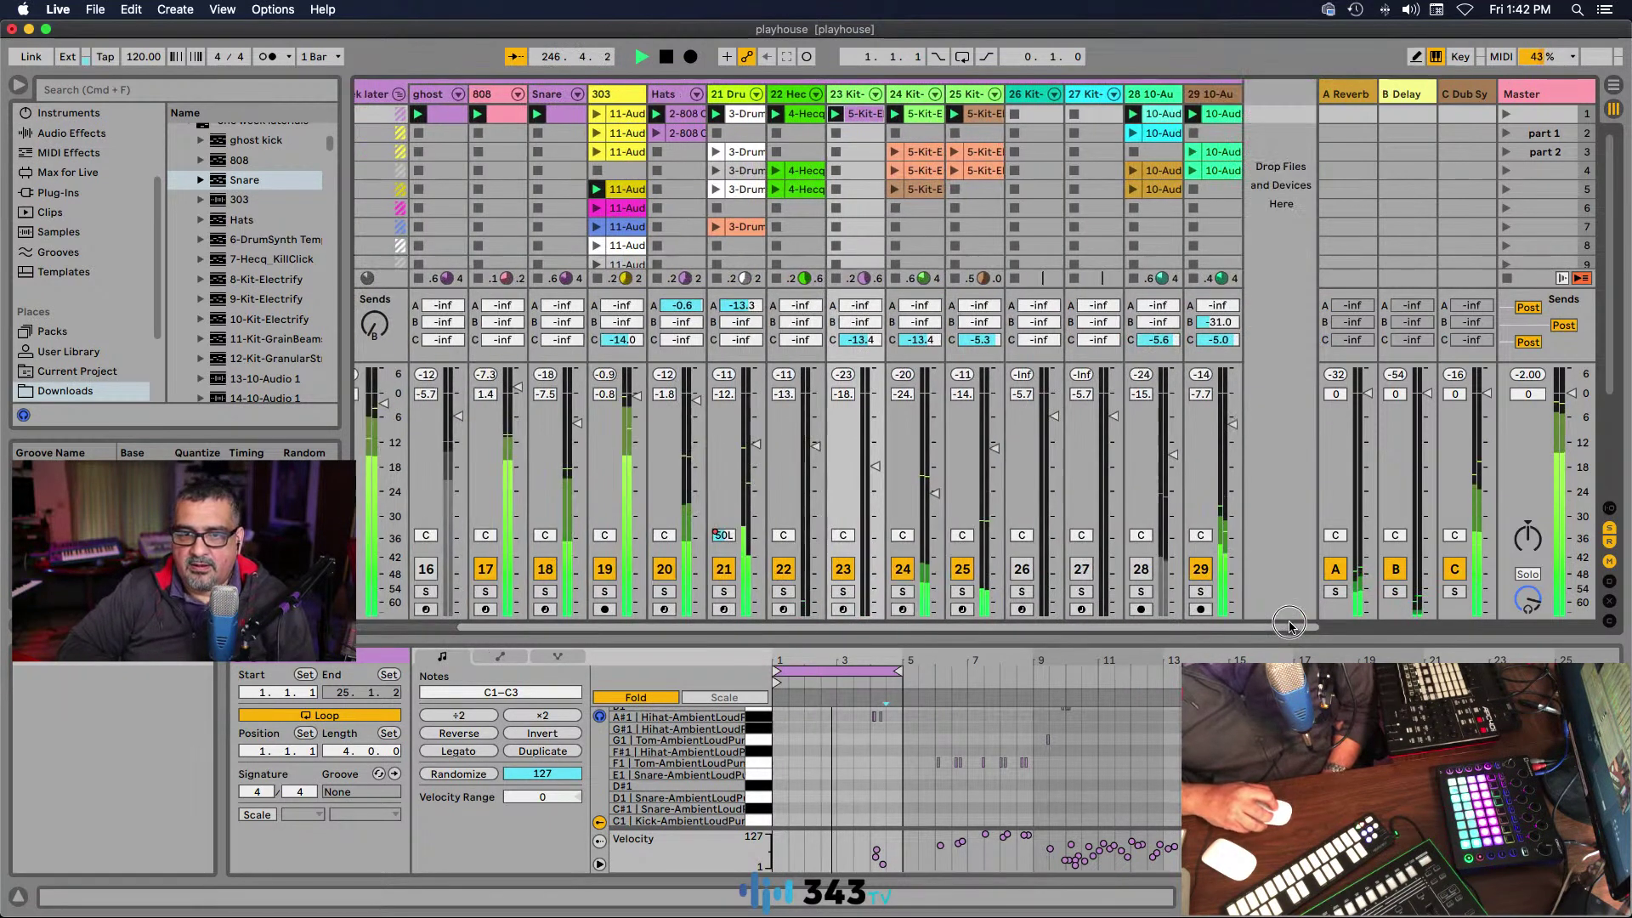
{"action": "left_click", "coordinate": [1200, 591]}
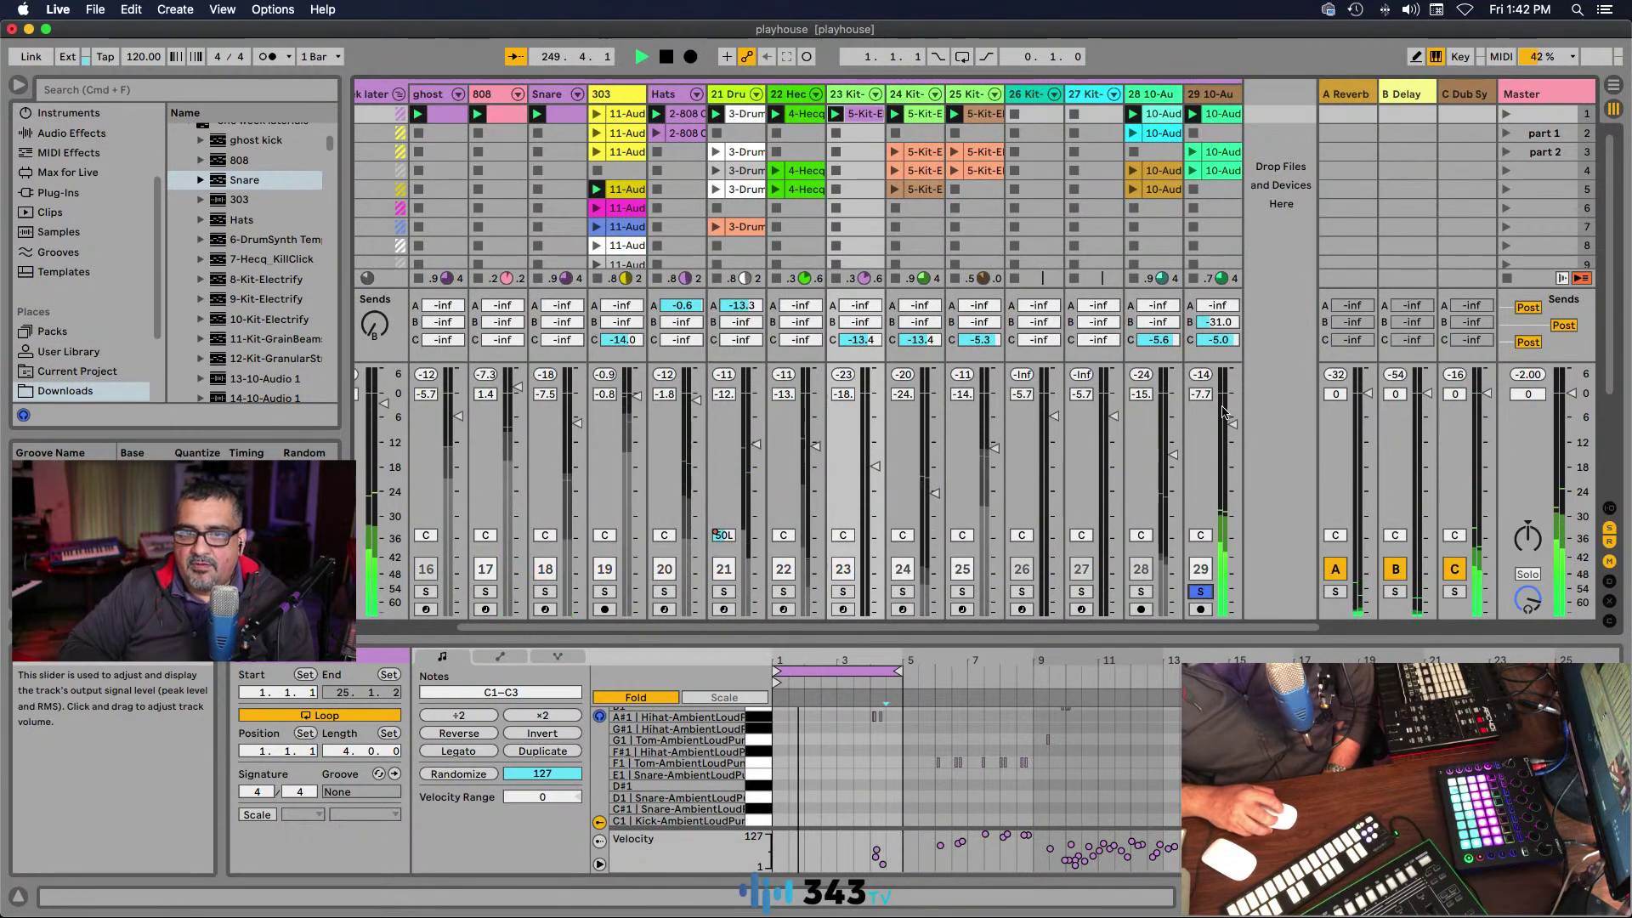
{"action": "left_click", "coordinate": [1211, 117]}
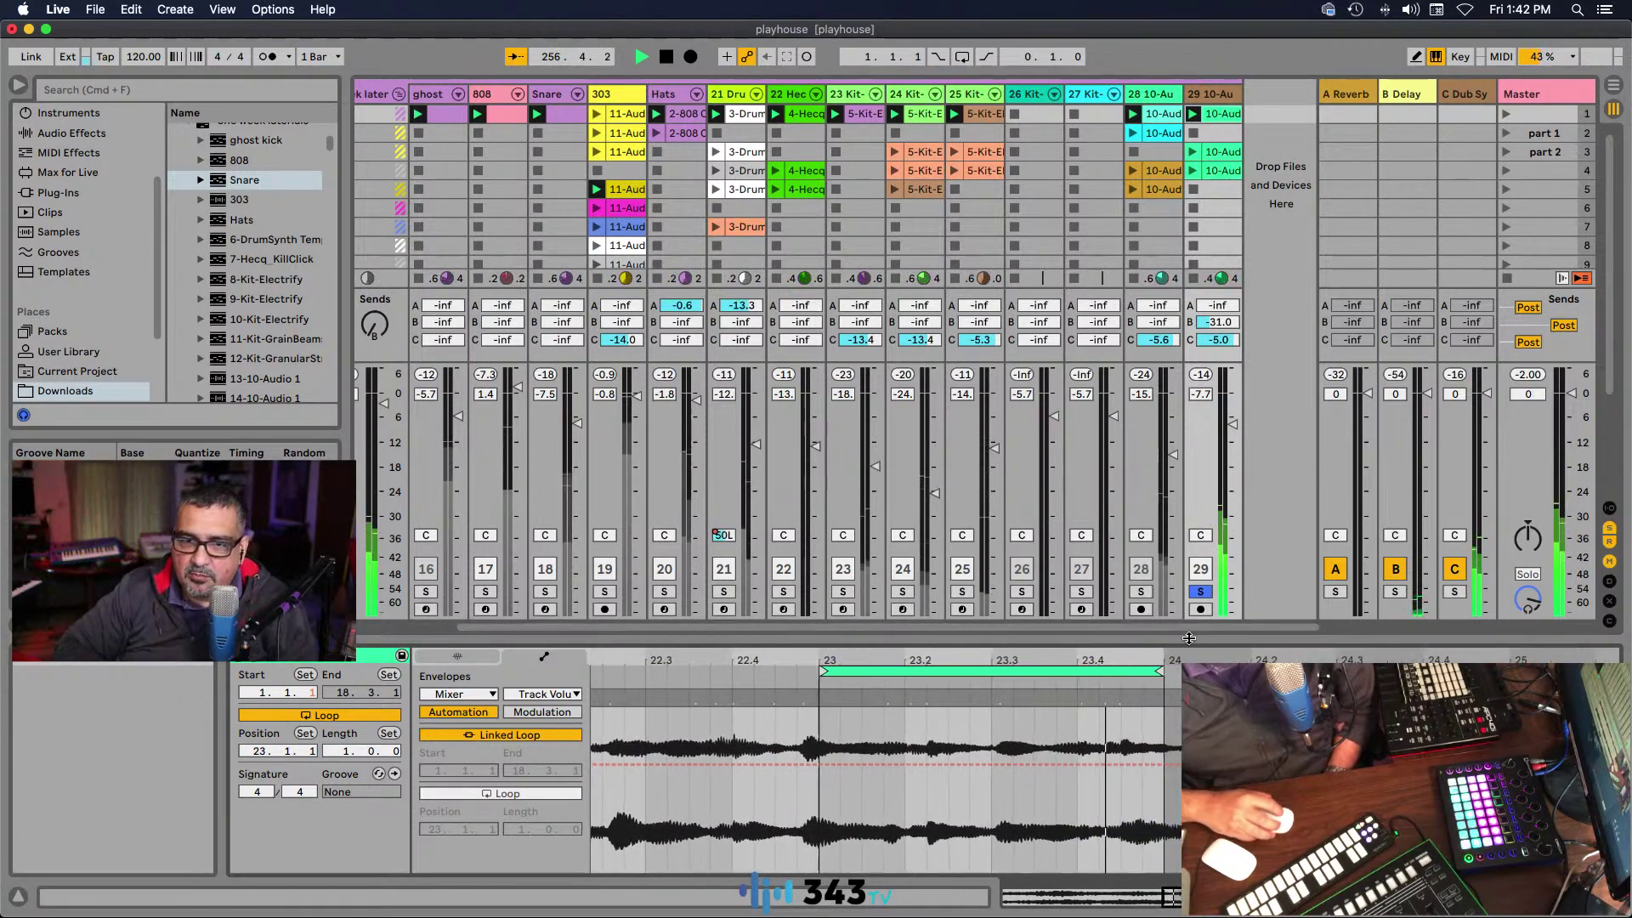
{"action": "left_click", "coordinate": [1200, 591]}
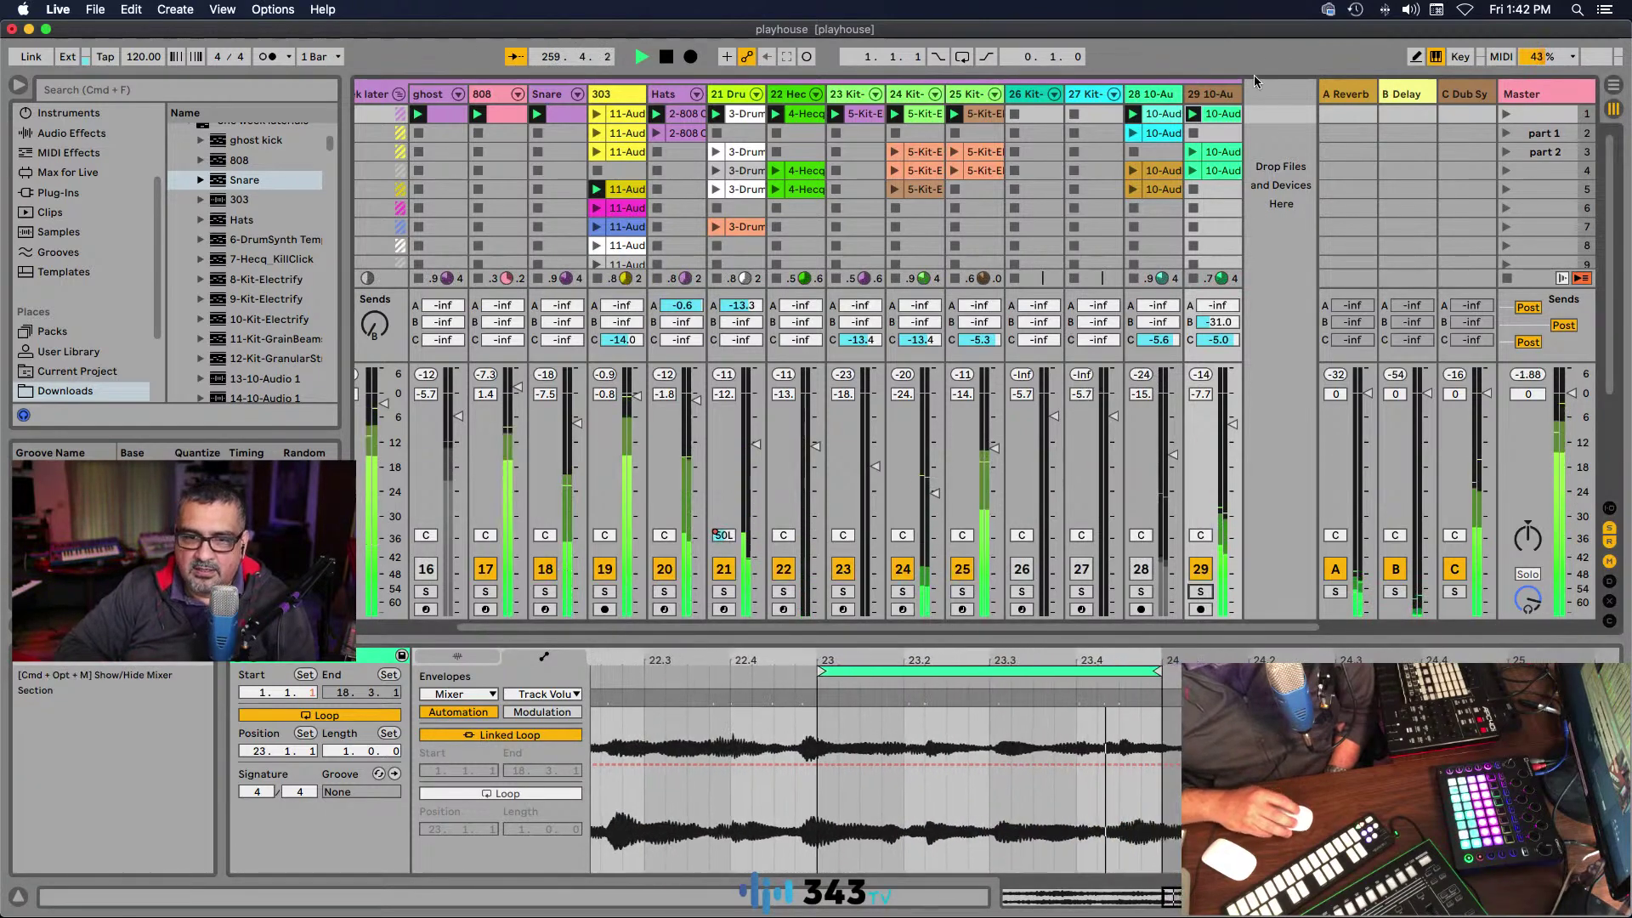
Step: Display Spectral Time and Auto Filter in track 29's device chain, and compare the soloed track with the filter's ghost-kick sidechain off and on
{"action": "key", "text": "shift+Tab"}
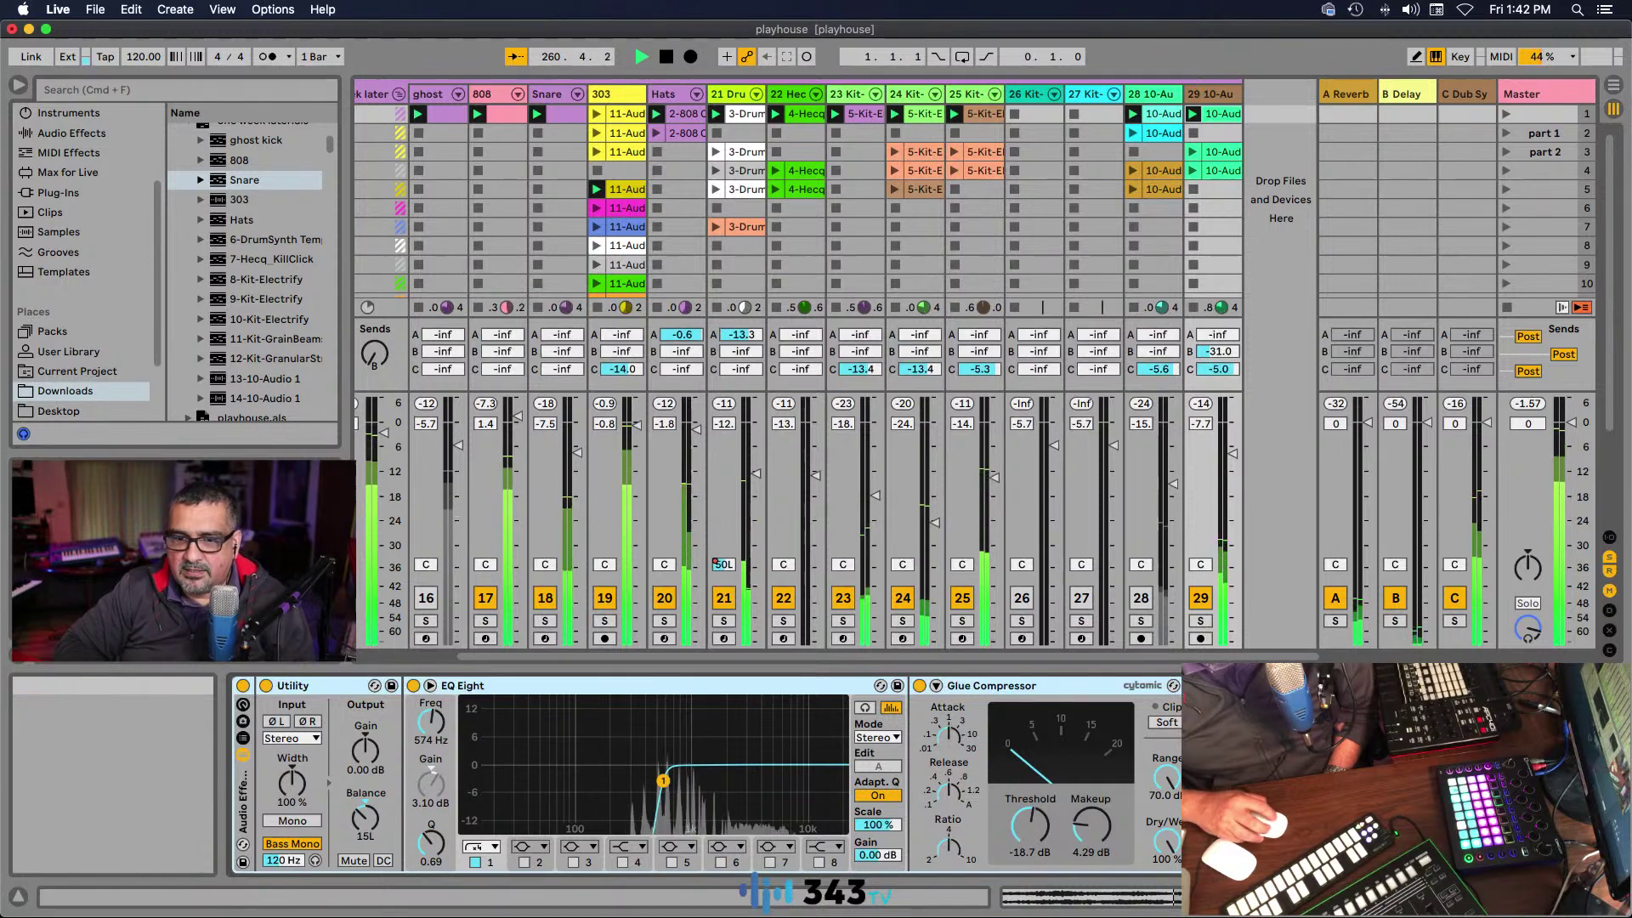
{"action": "left_click", "coordinate": [1156, 896]}
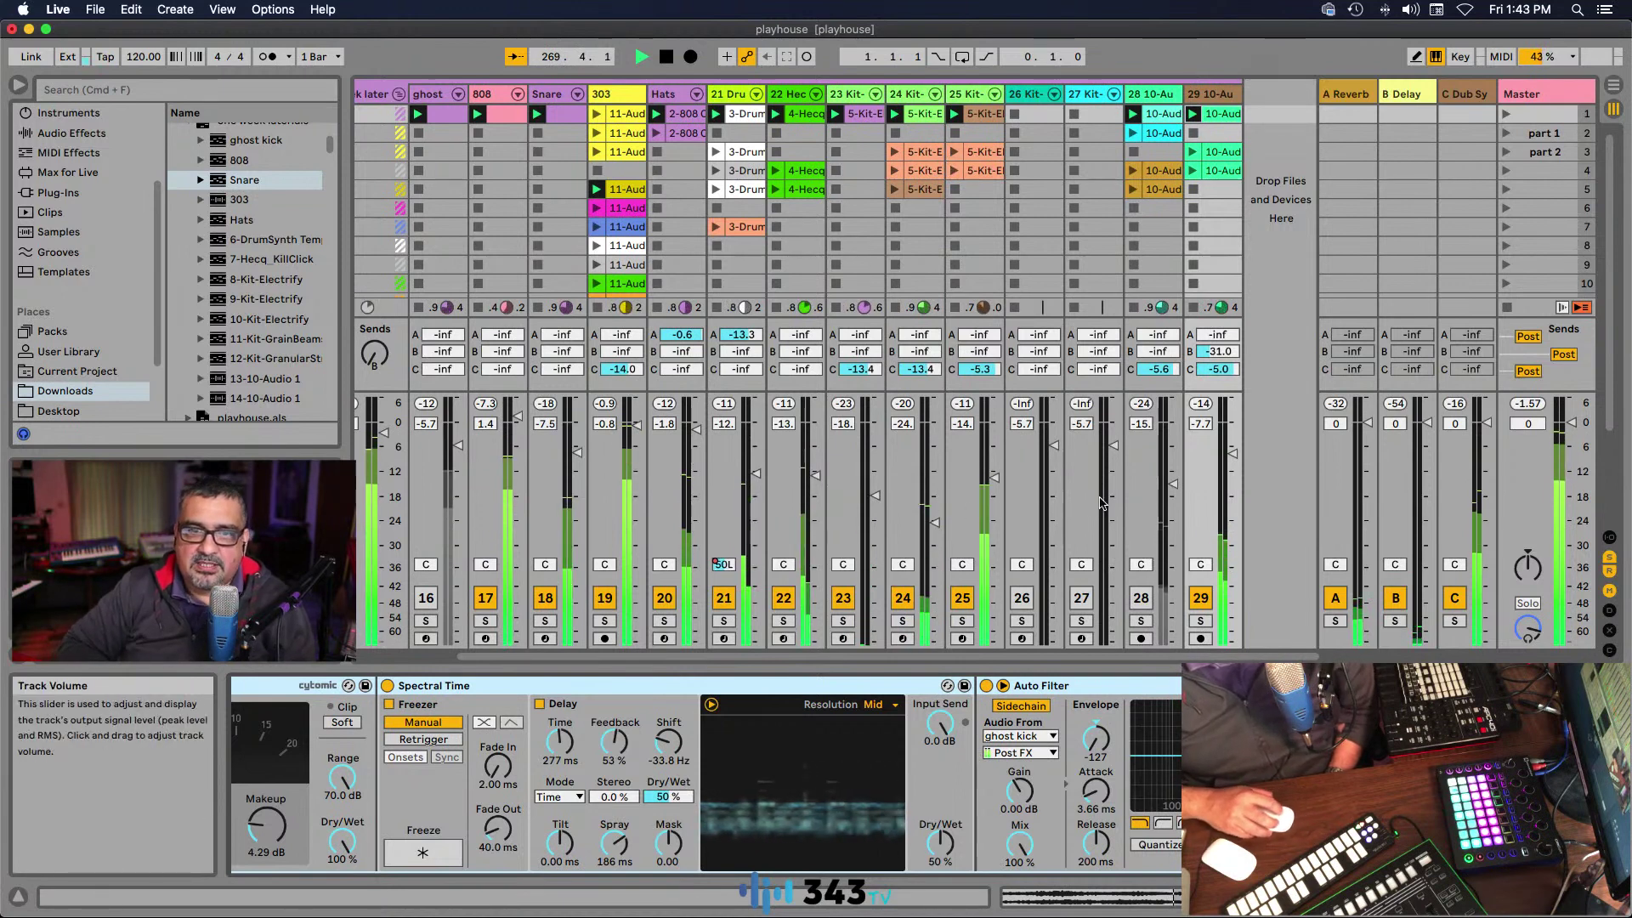
{"action": "left_click", "coordinate": [1200, 620]}
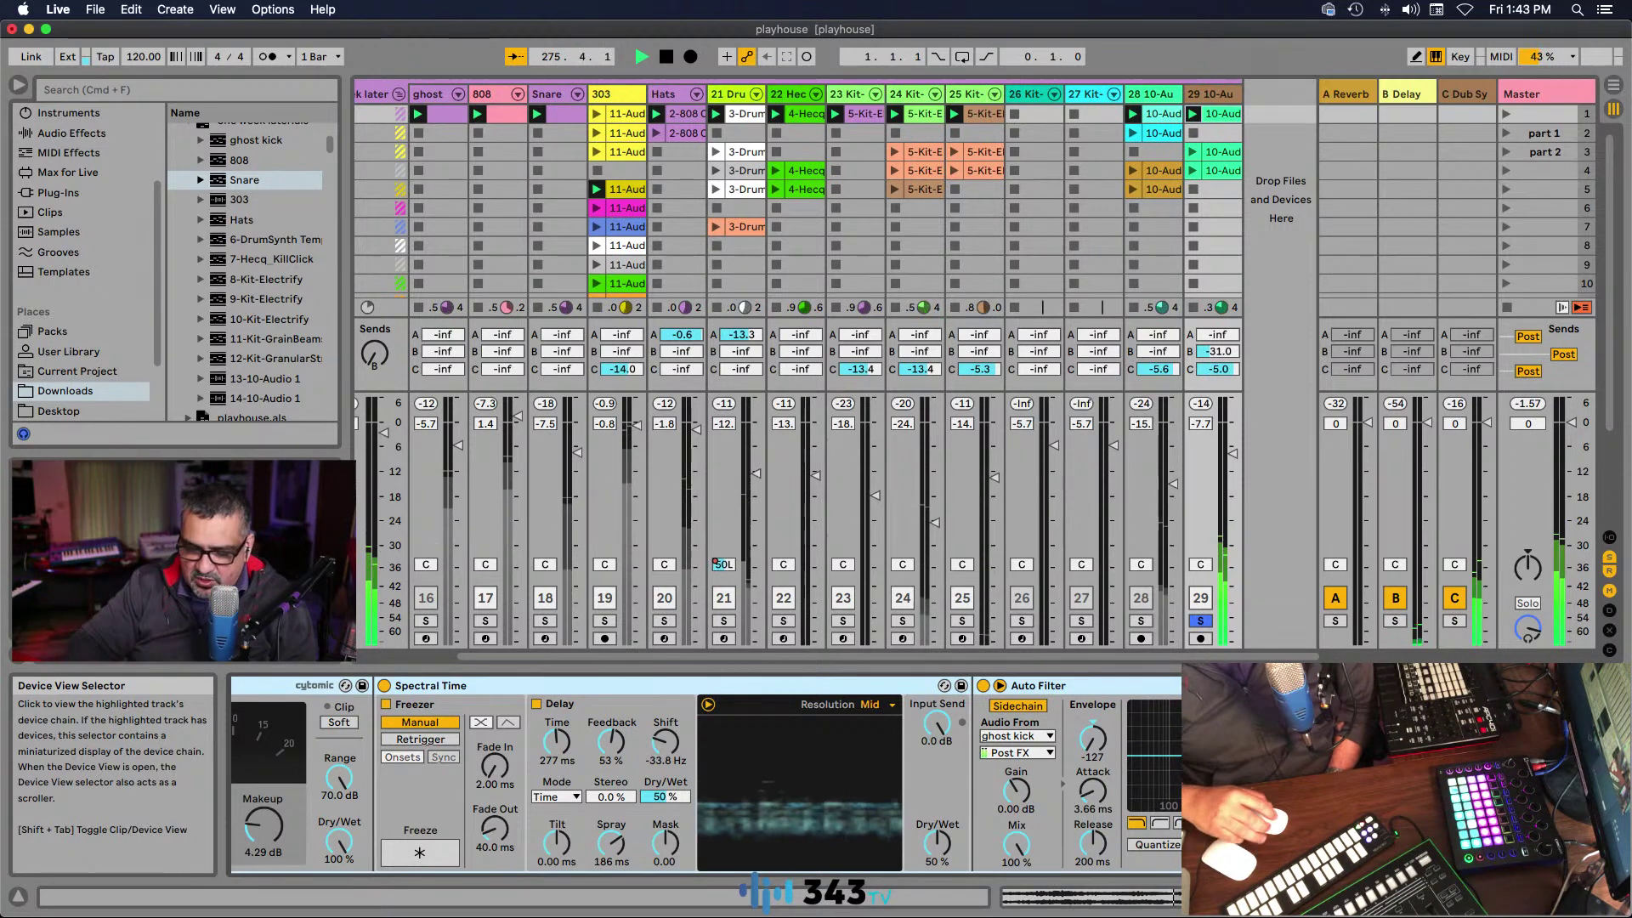
{"action": "key", "text": "space"}
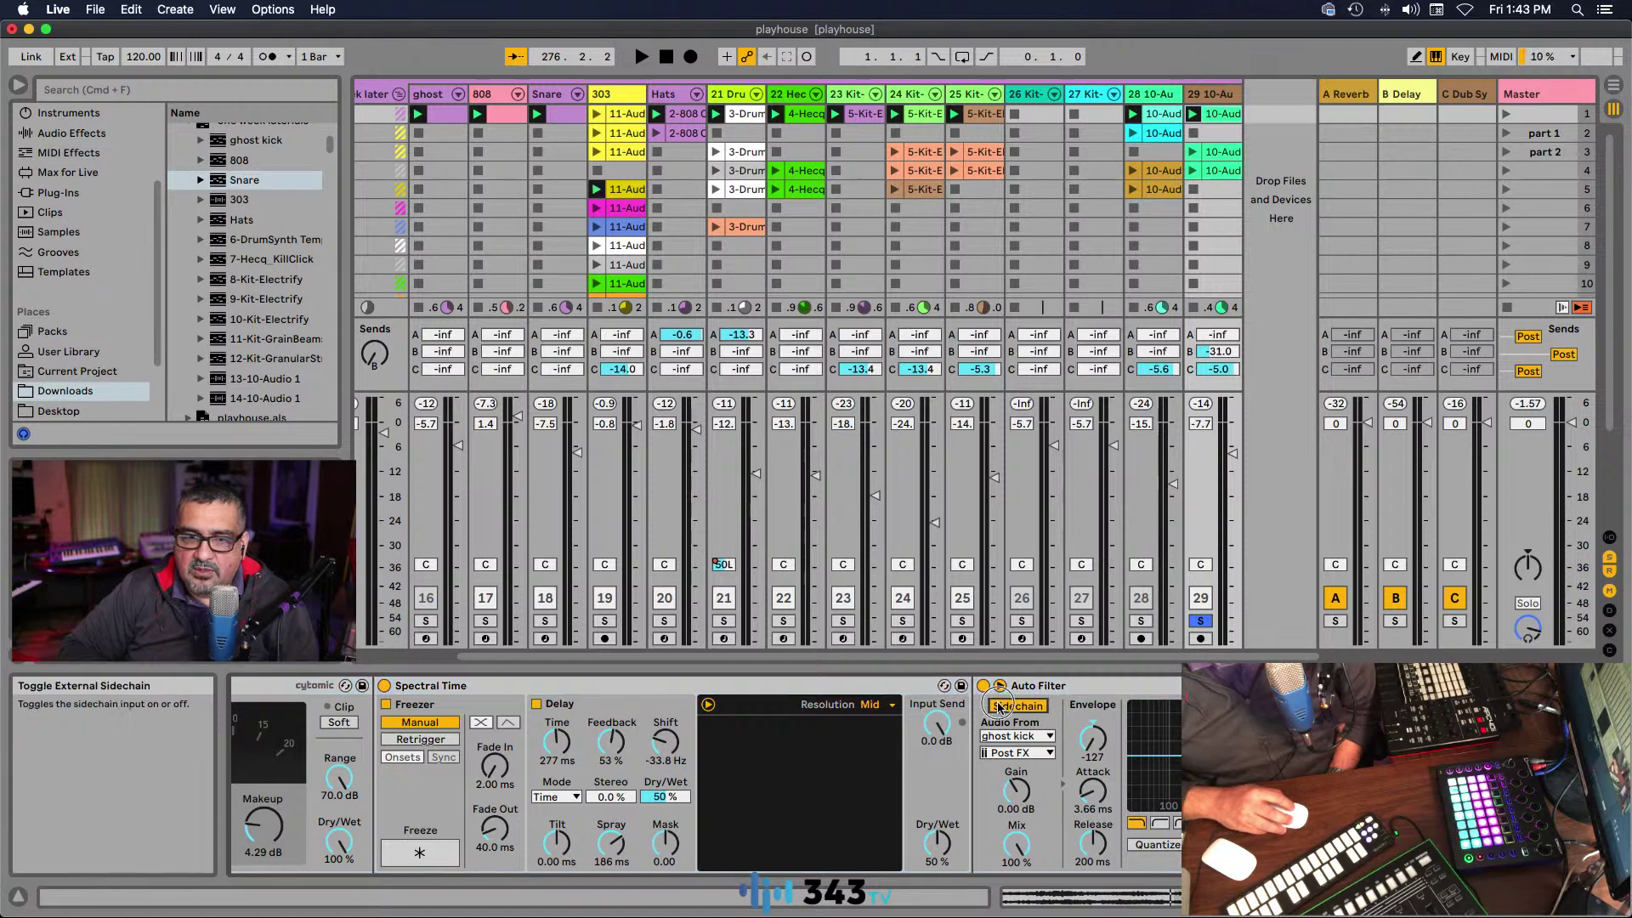
{"action": "key", "text": "space"}
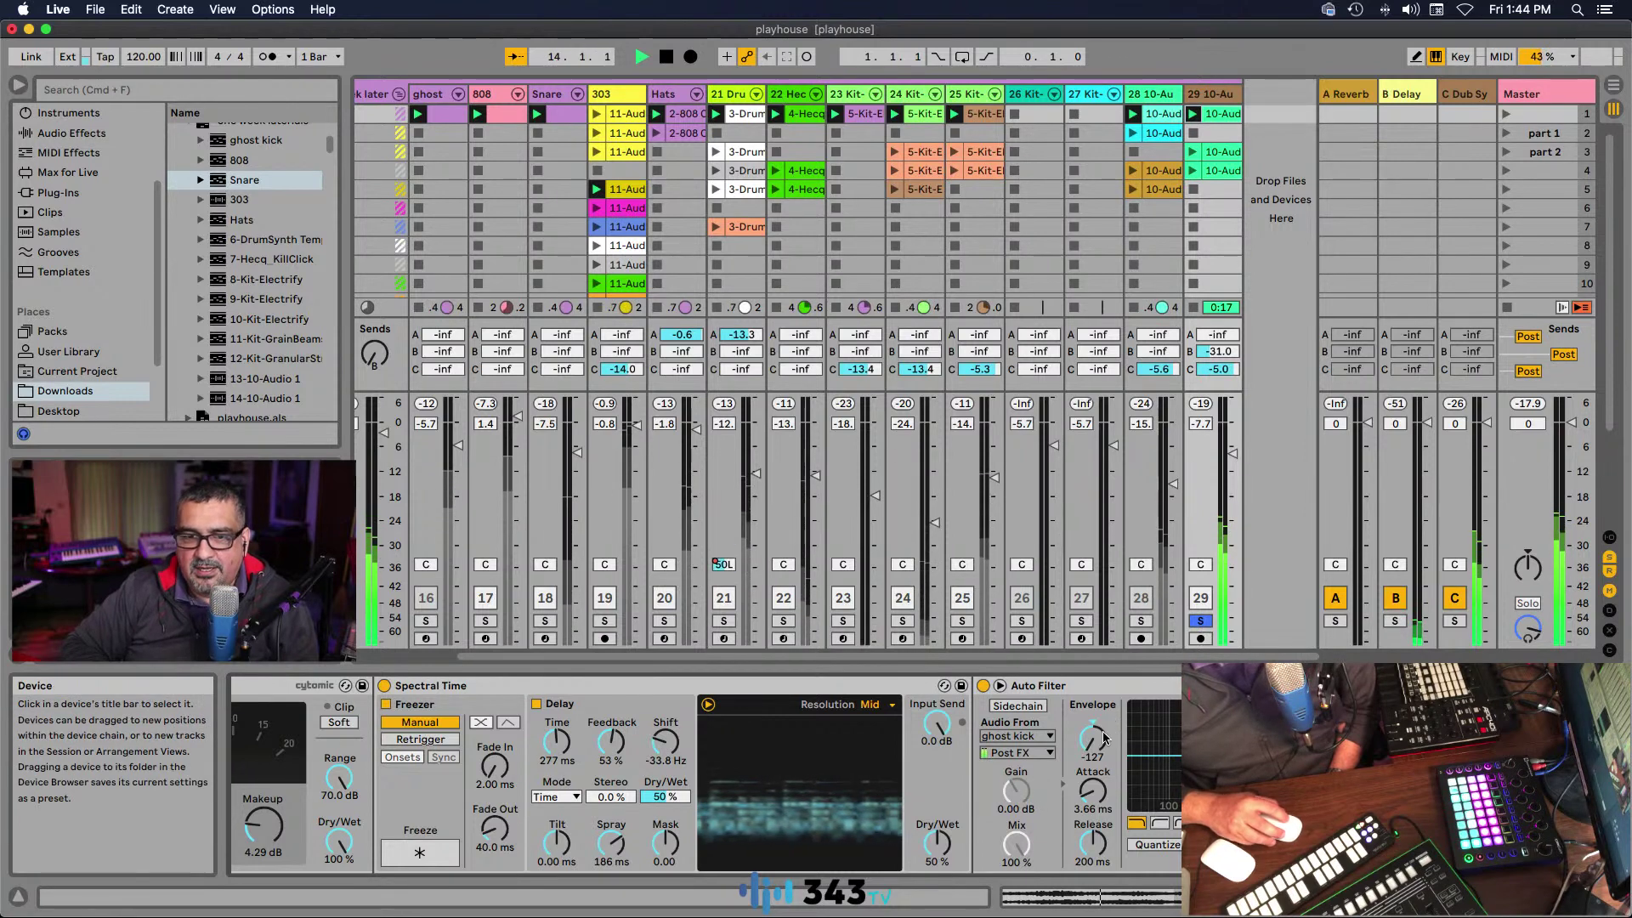
{"action": "left_click", "coordinate": [1014, 708]}
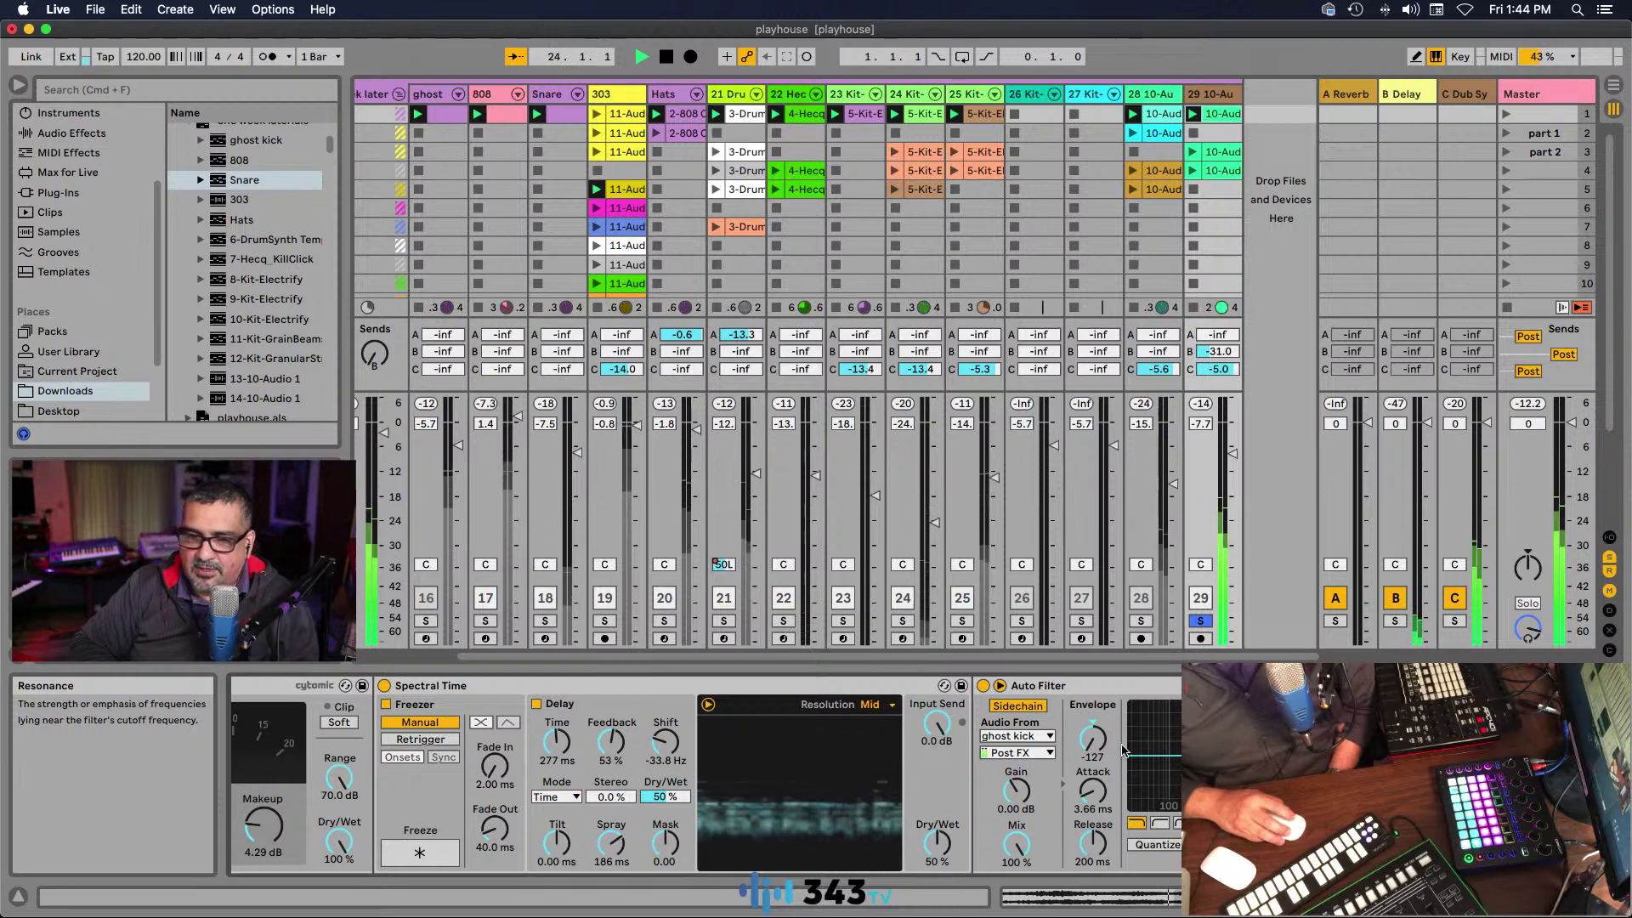
{"action": "left_click", "coordinate": [1200, 621]}
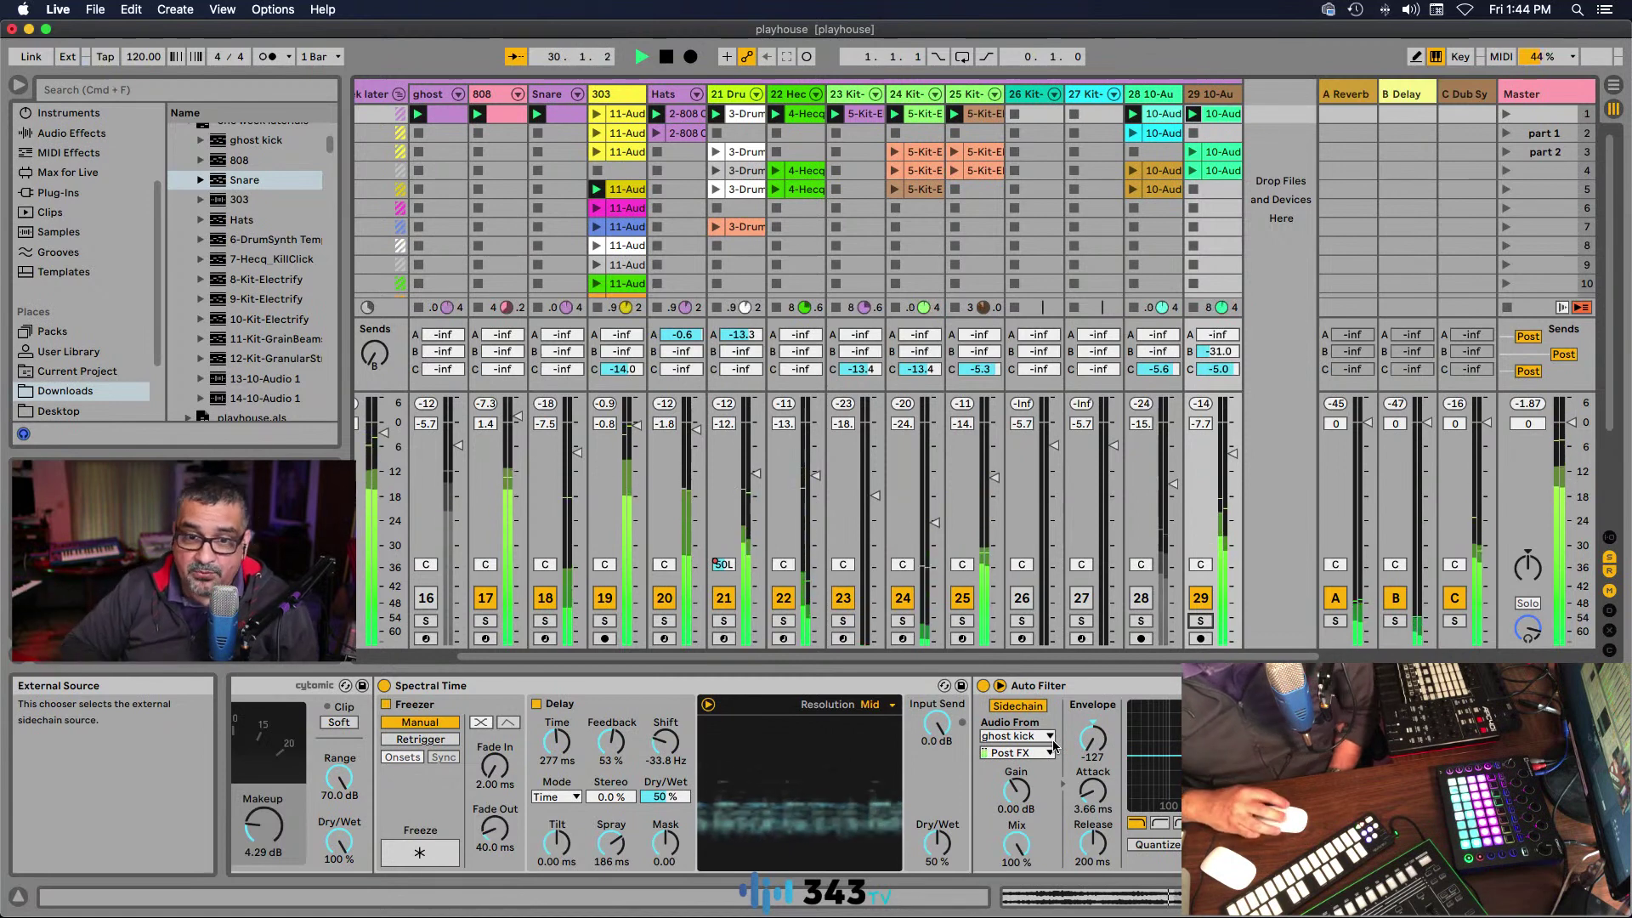
{"action": "scroll", "coordinate": [1036, 808], "scroll_direction": "left", "scroll_amount": 1}
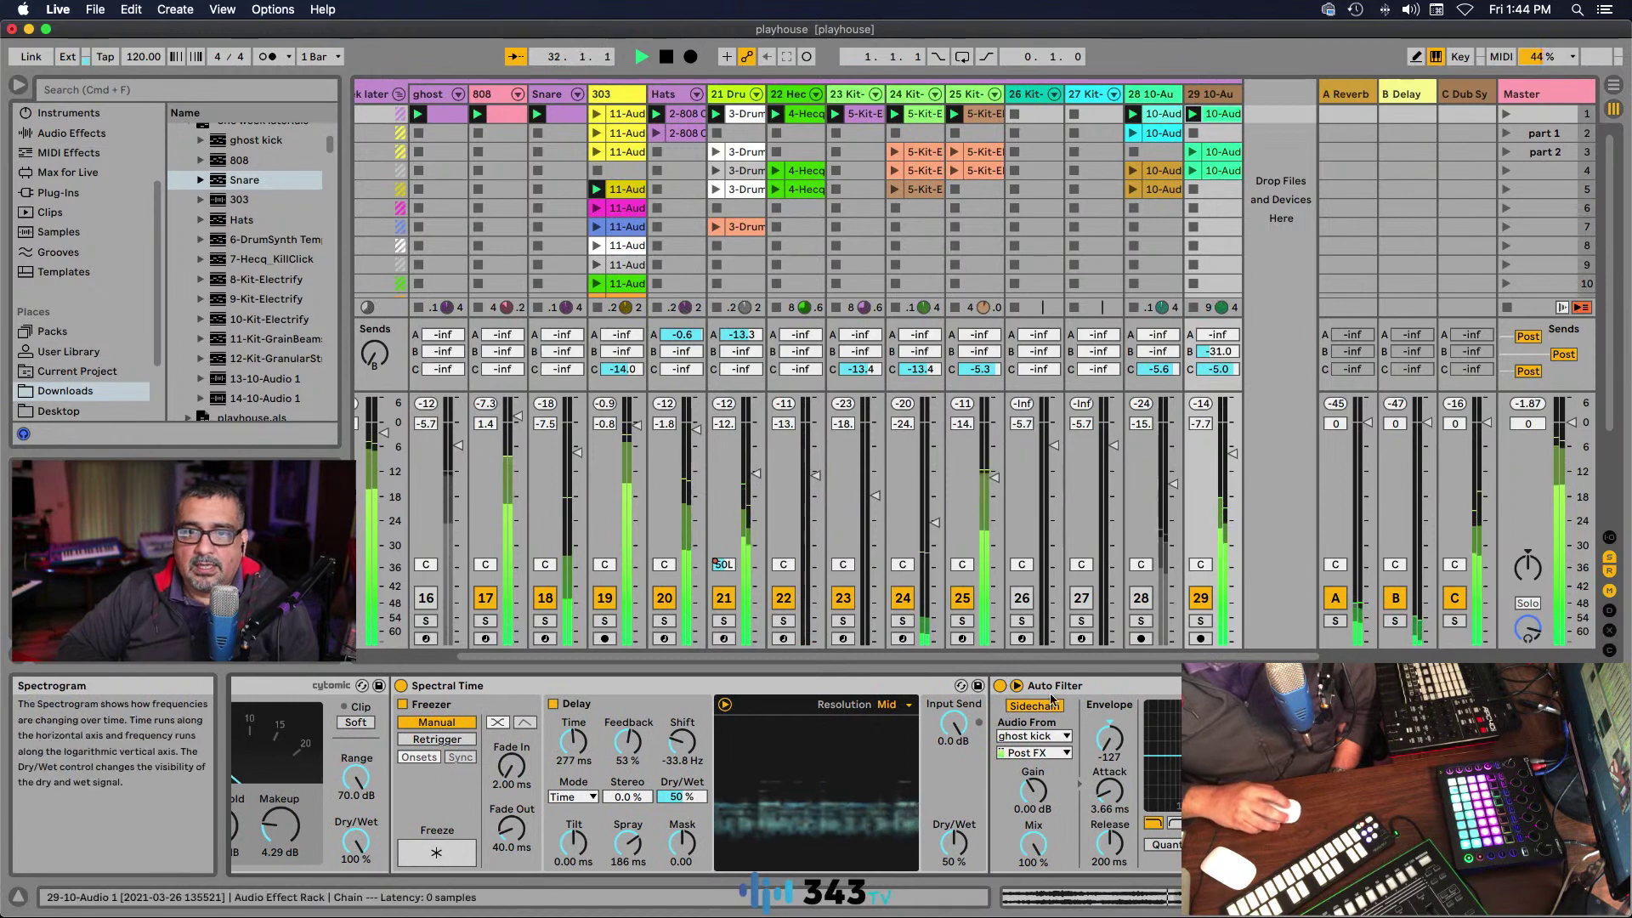
Step: Solo track 28 and raise its volume to about -14 dB while examining its first clip and device chain
{"action": "left_click", "coordinate": [1141, 621]}
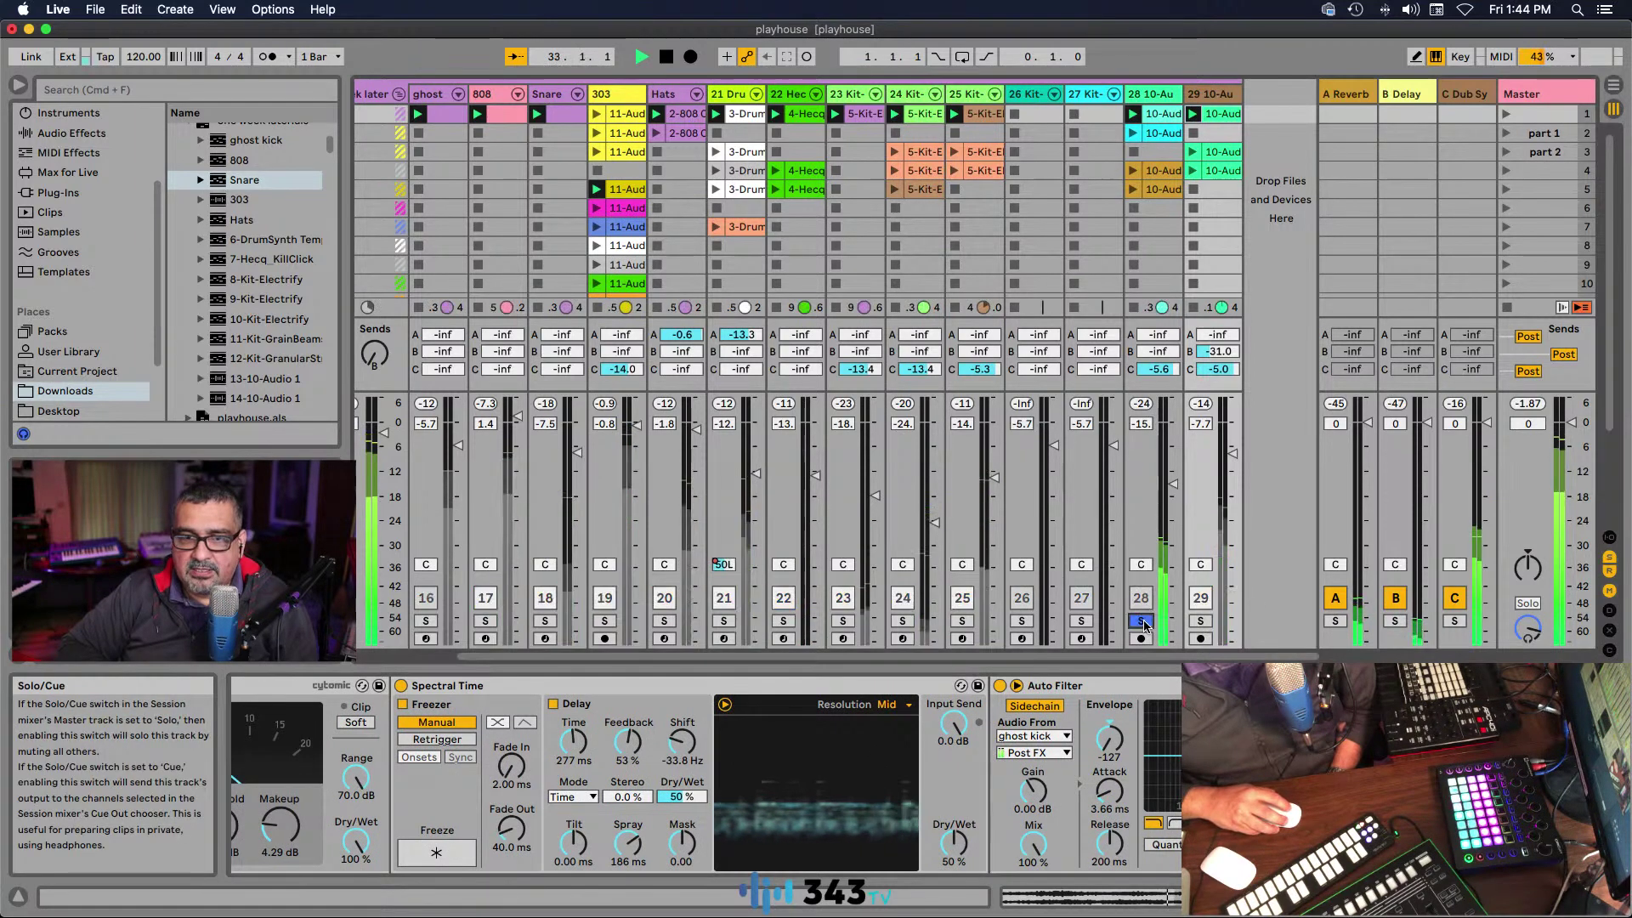
{"action": "double_click", "coordinate": [1160, 114]}
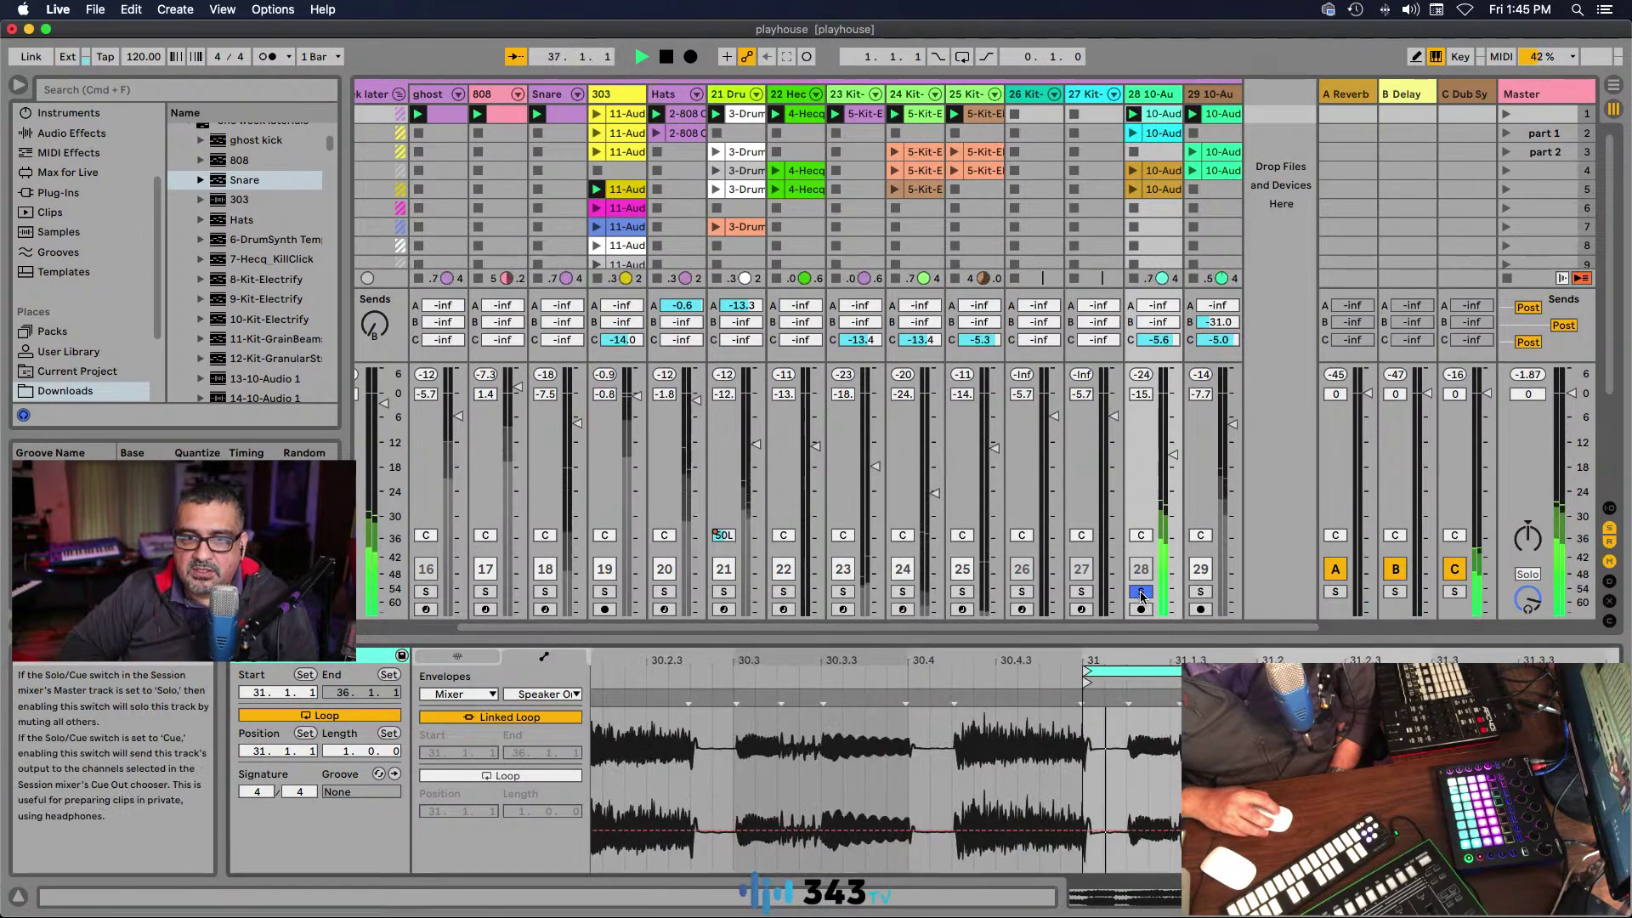
{"action": "left_click_drag", "start_coordinate": [1170, 473], "coordinate": [1166, 457]}
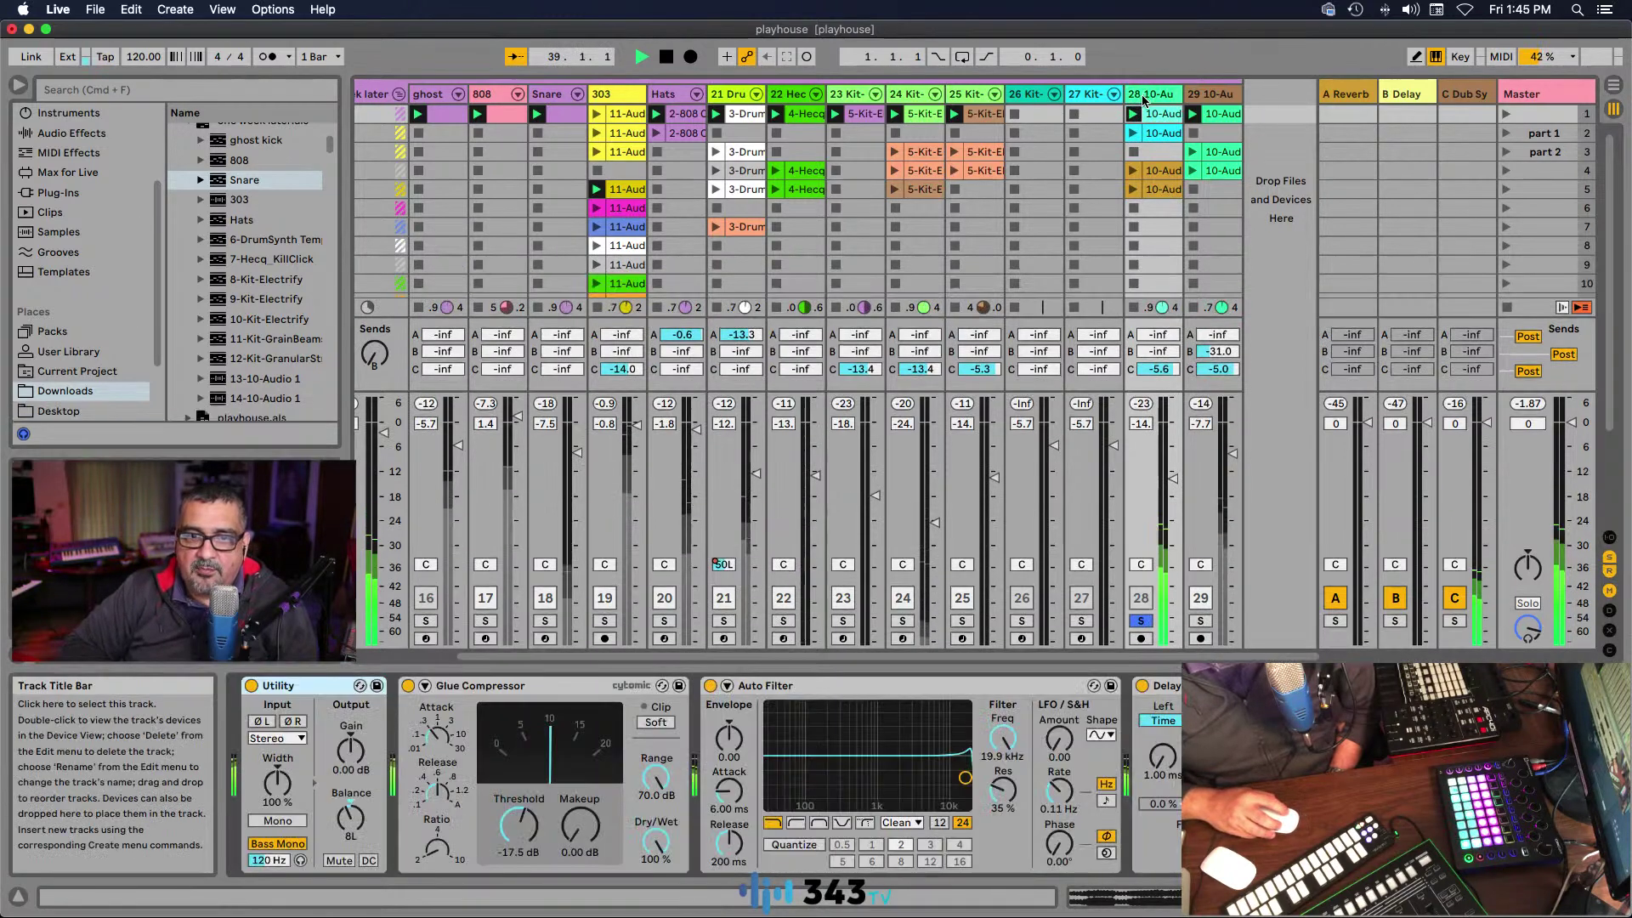
{"action": "left_click", "coordinate": [1154, 93]}
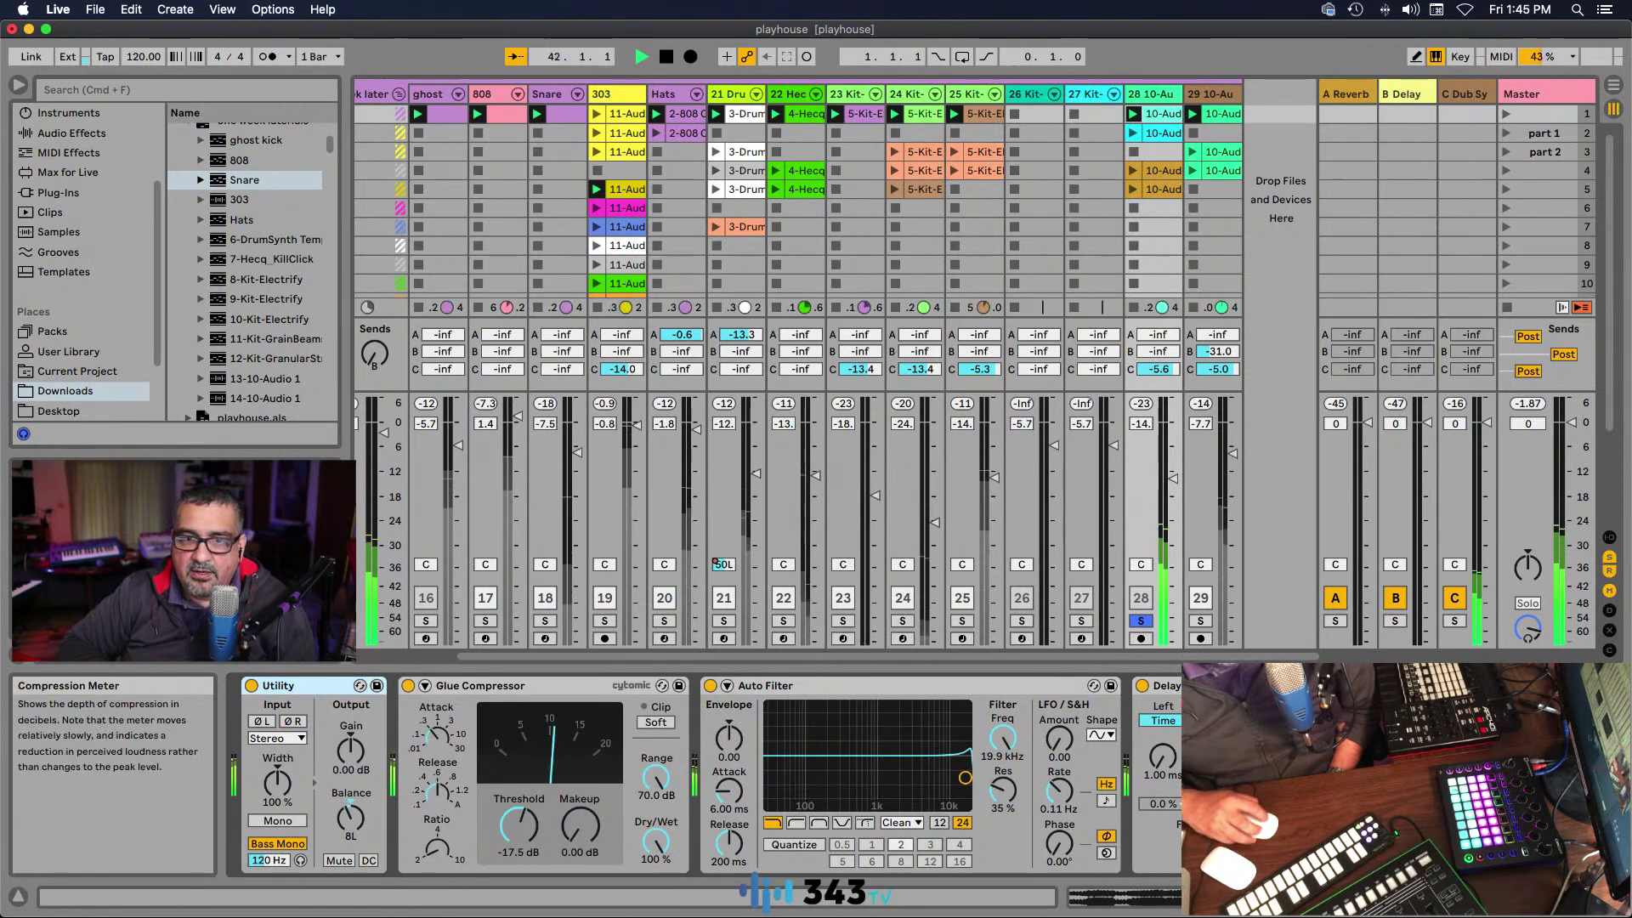
Step: Examine track 29's device chain from Utility and EQ Eight through Spectral Time to the sidechained Auto Filter
{"action": "left_click", "coordinate": [1219, 96]}
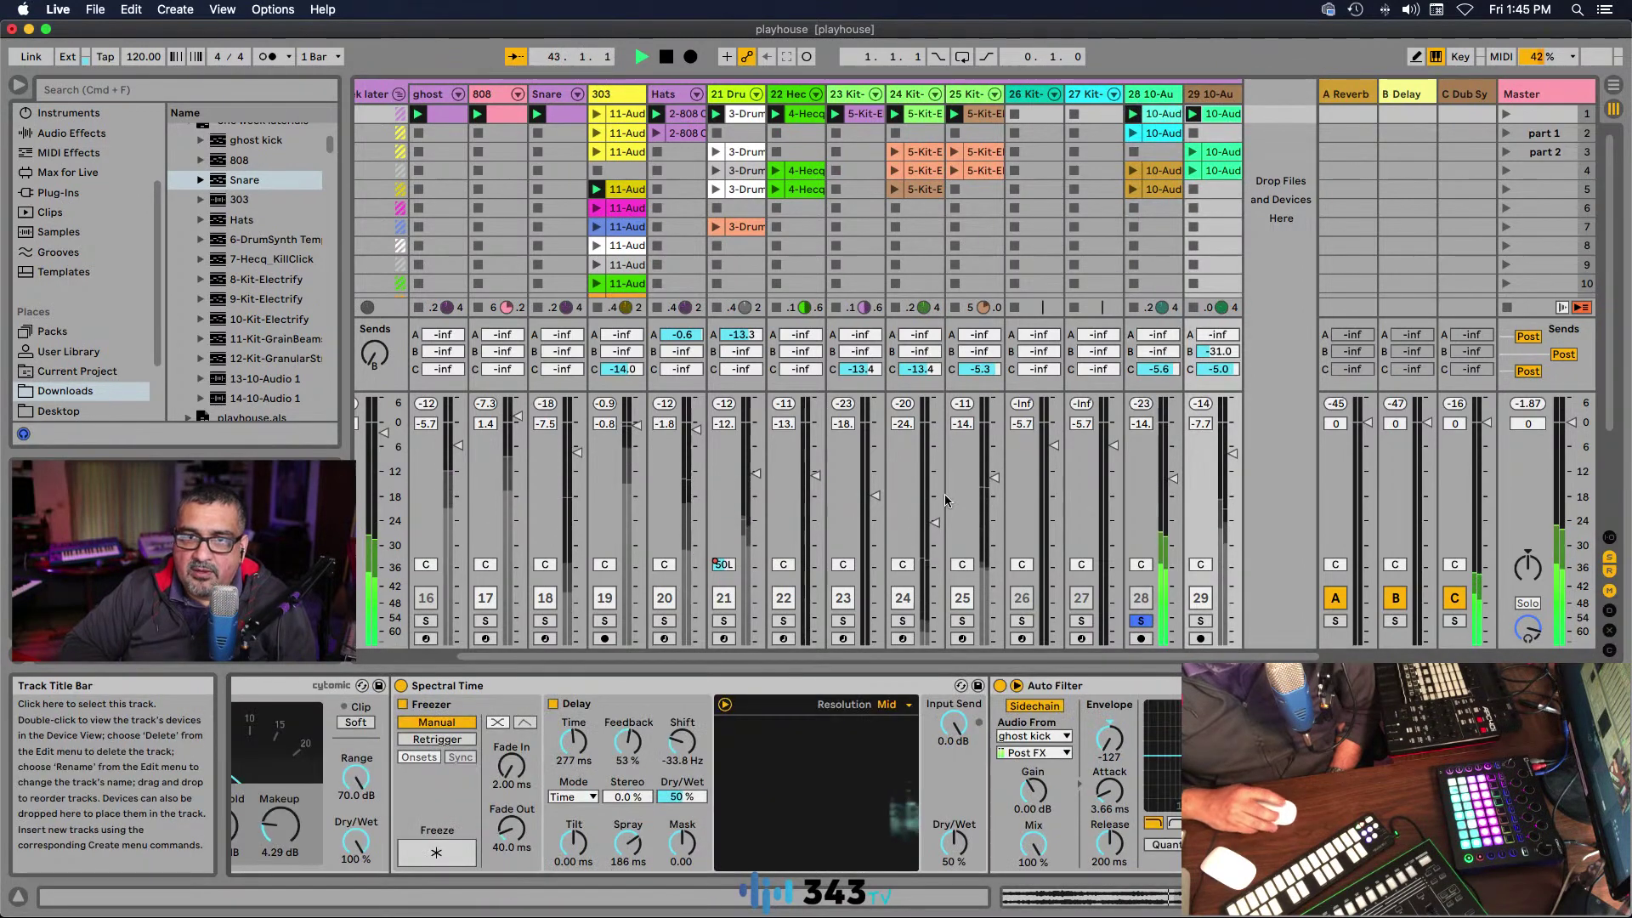
{"action": "scroll", "coordinate": [680, 773], "scroll_direction": "left", "scroll_amount": 5}
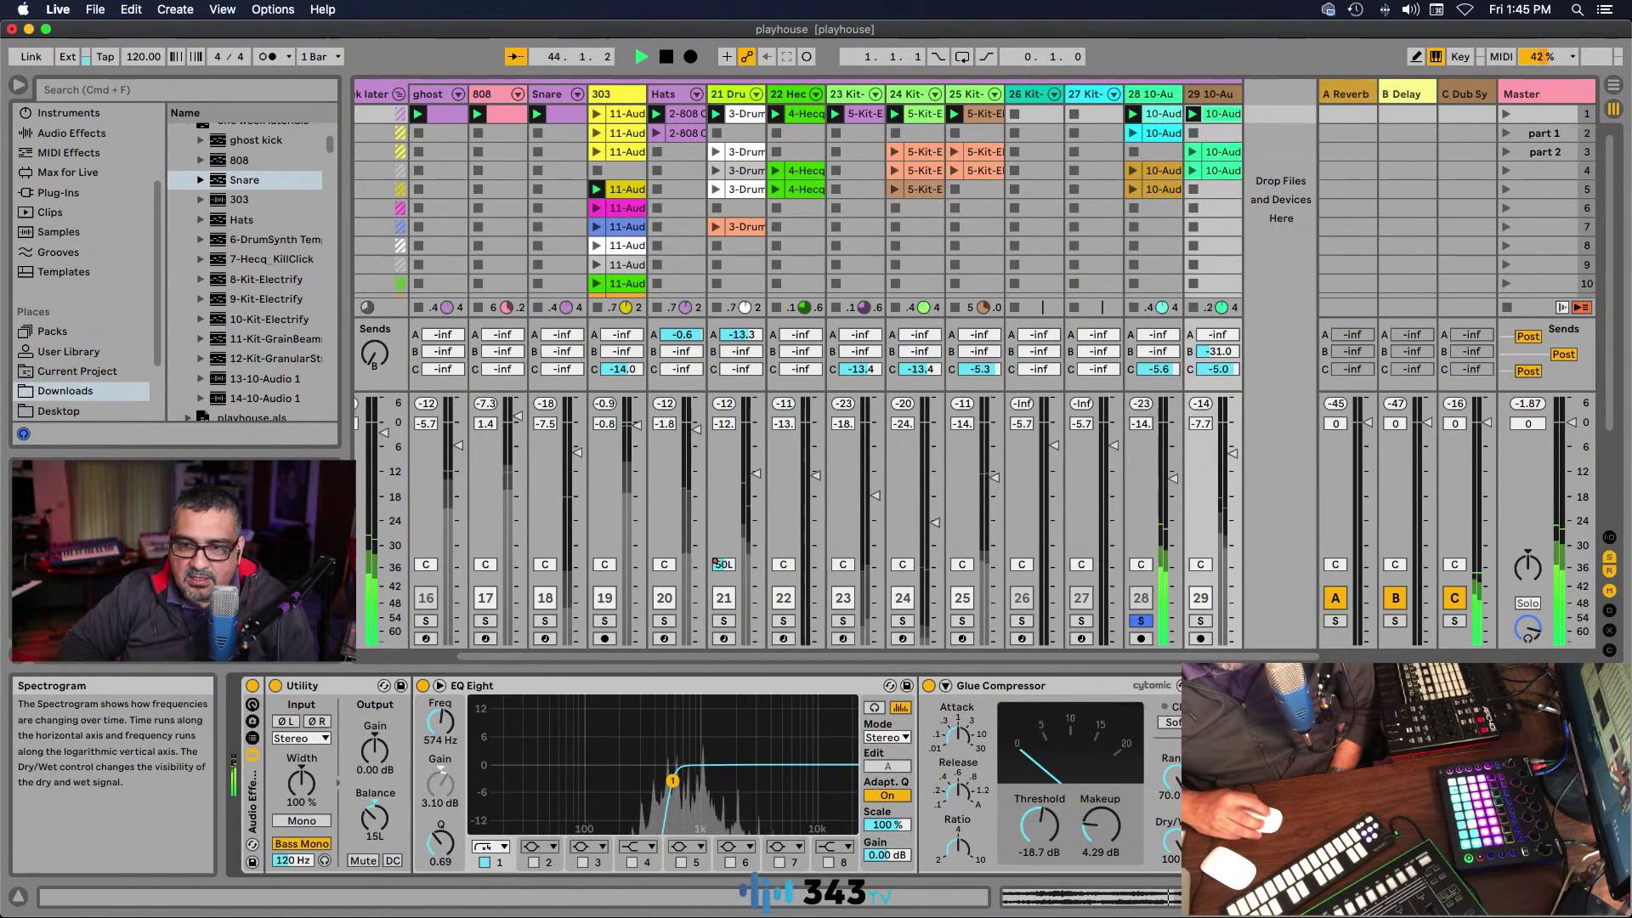
{"action": "scroll", "coordinate": [807, 831], "scroll_direction": "left", "scroll_amount": 5}
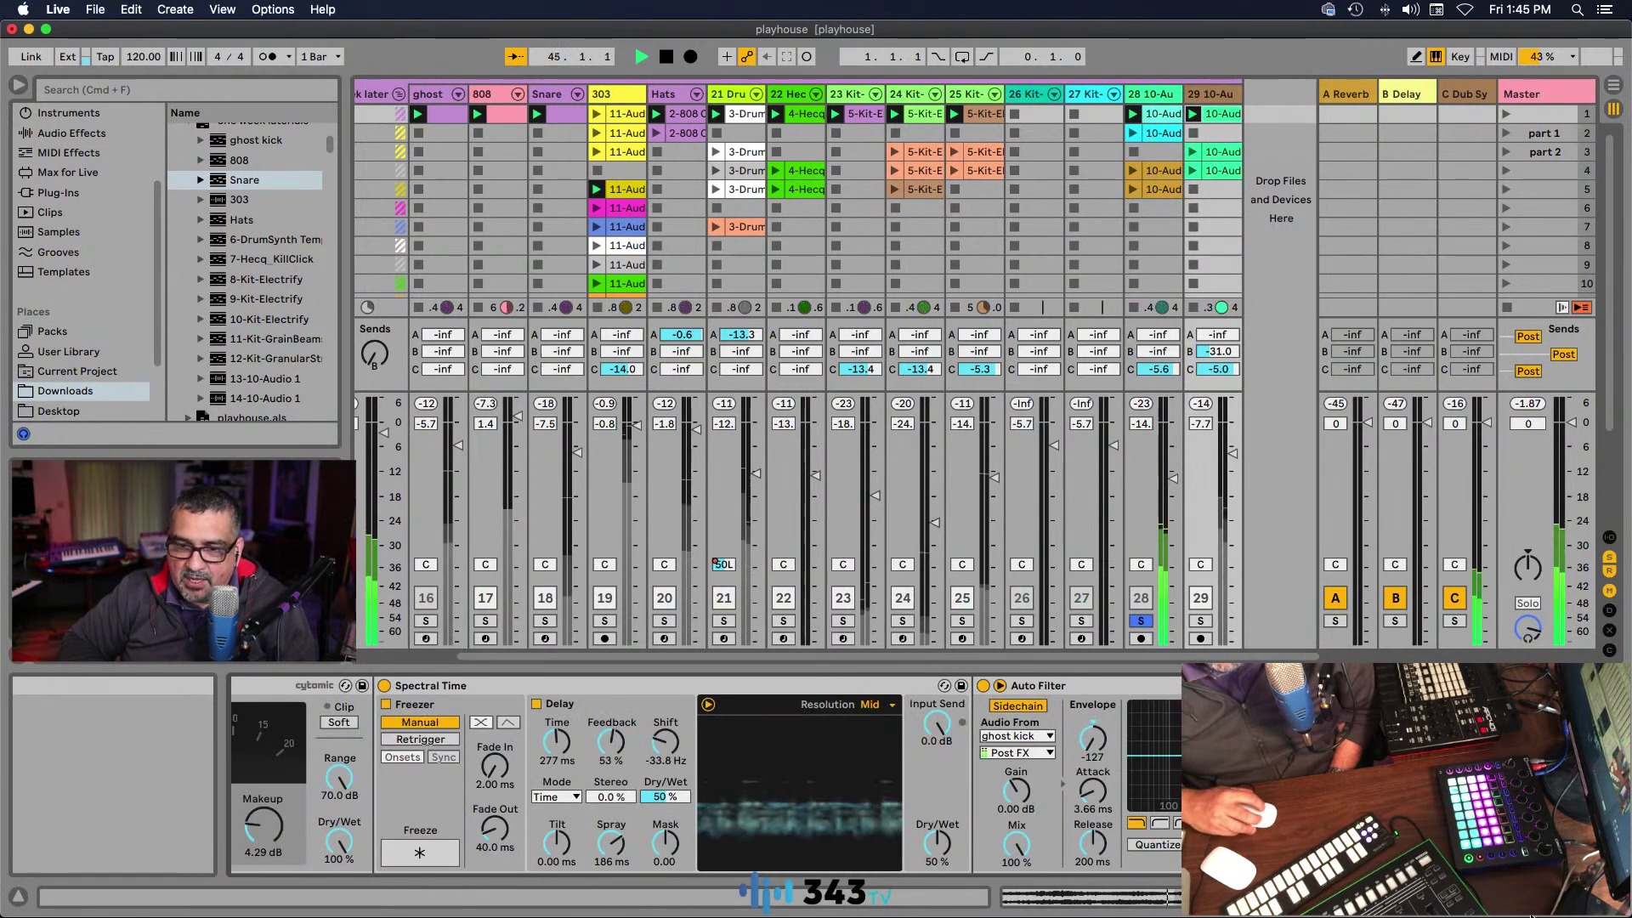
{"action": "scroll", "coordinate": [807, 831], "scroll_direction": "right", "scroll_amount": 5}
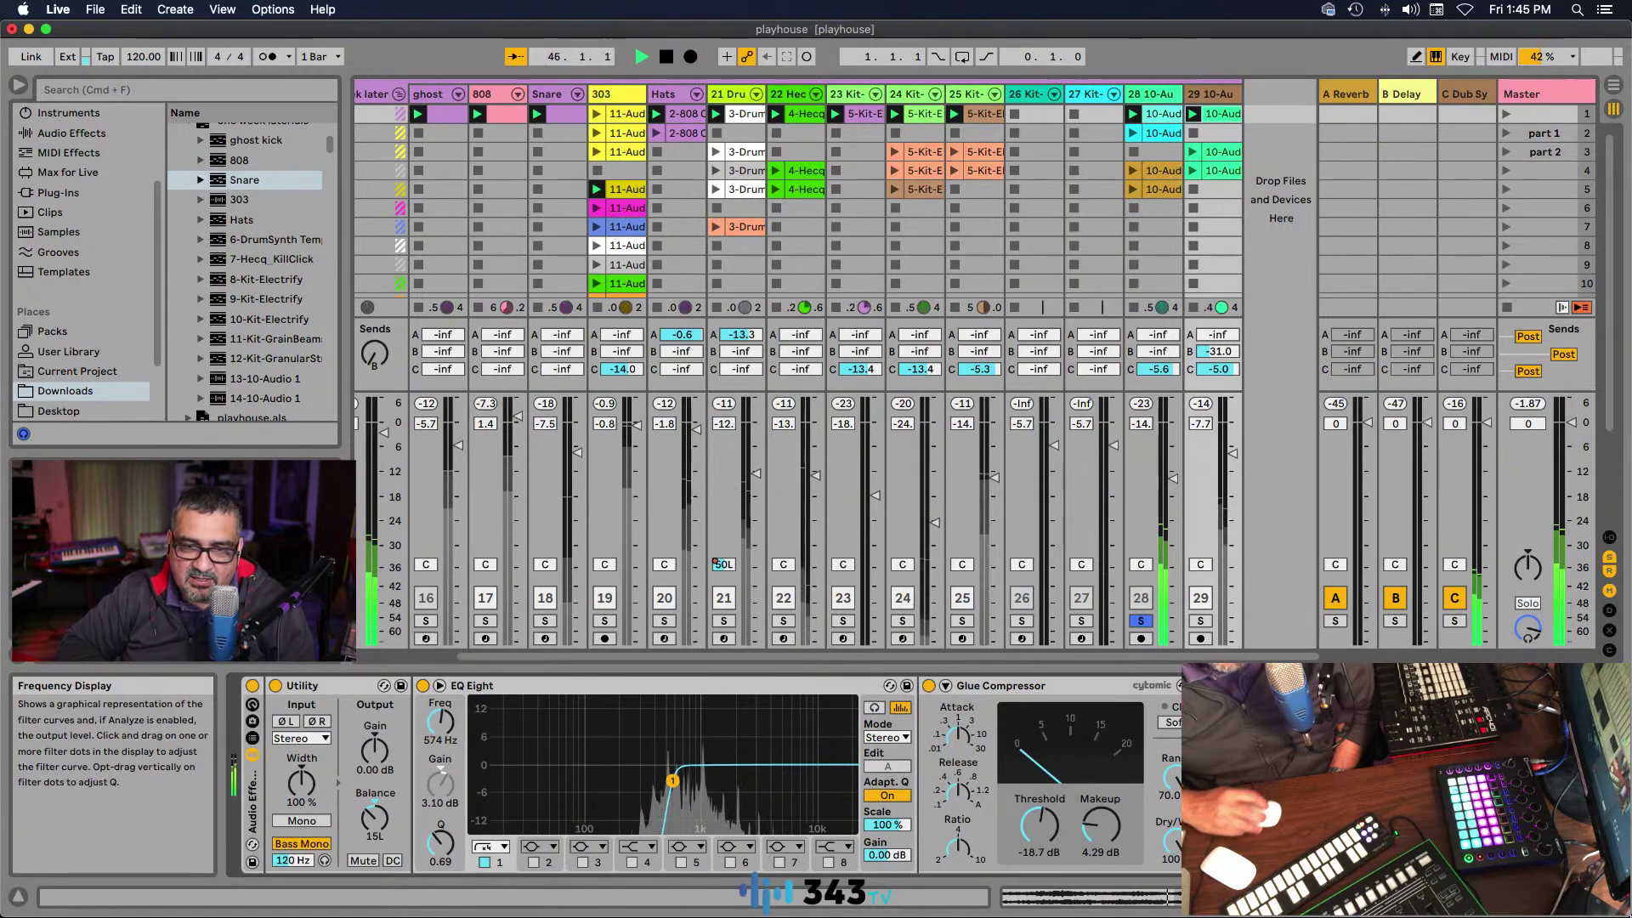
{"action": "scroll", "coordinate": [1087, 897], "scroll_direction": "right", "scroll_amount": 5}
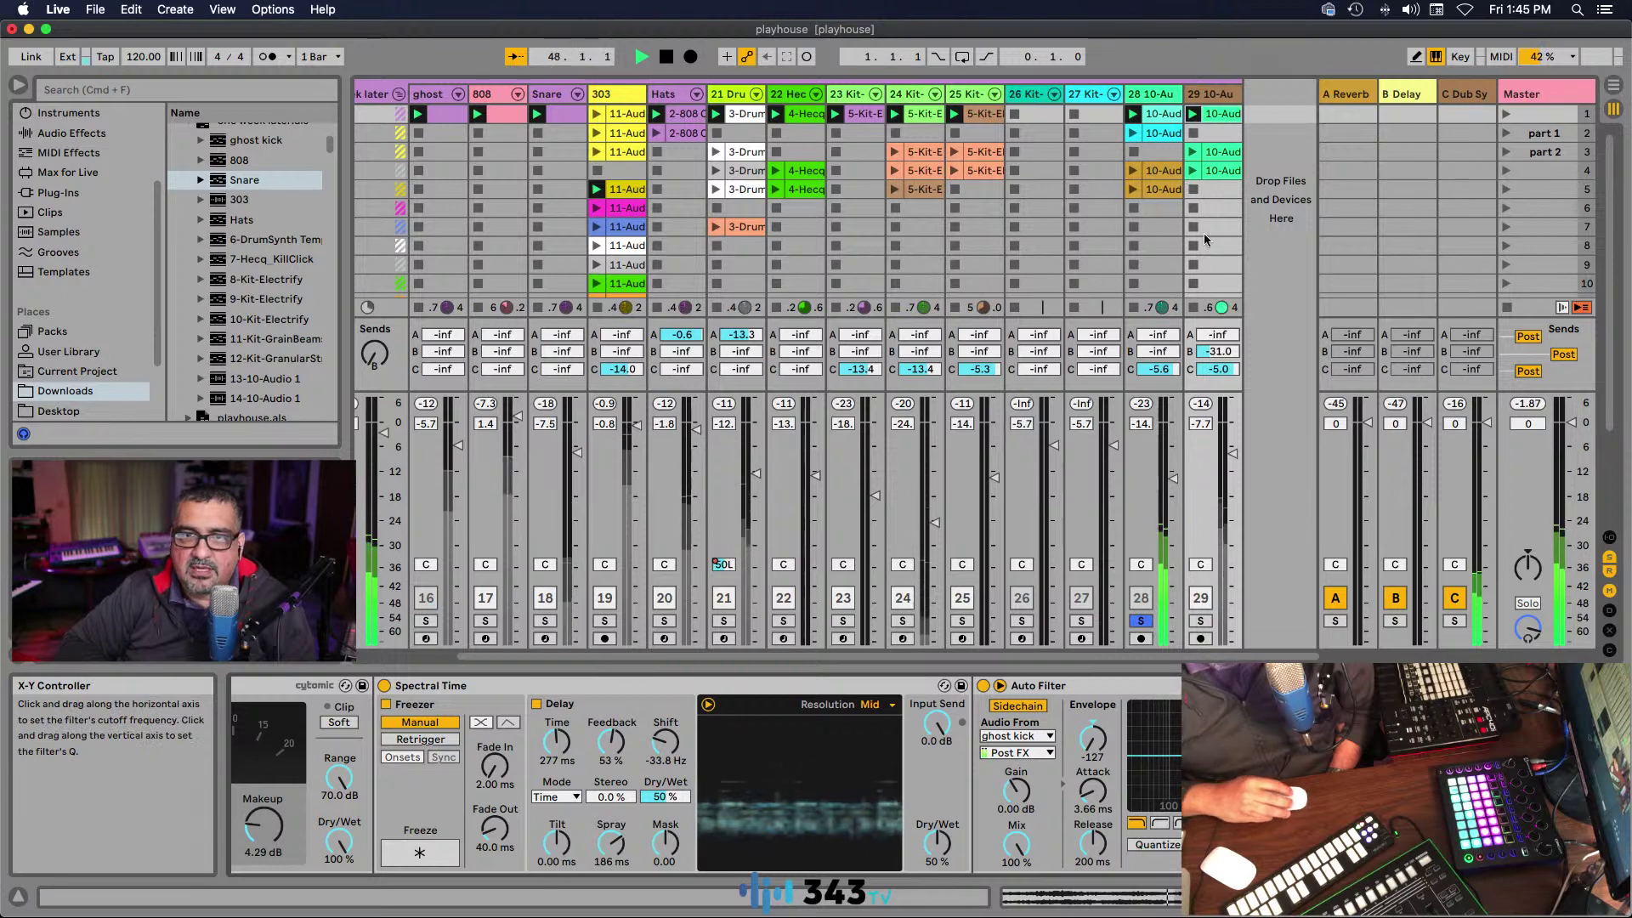
Step: Return to track 28's device chain, unsolo the track, and activate it in the full mix
{"action": "left_click", "coordinate": [1153, 95]}
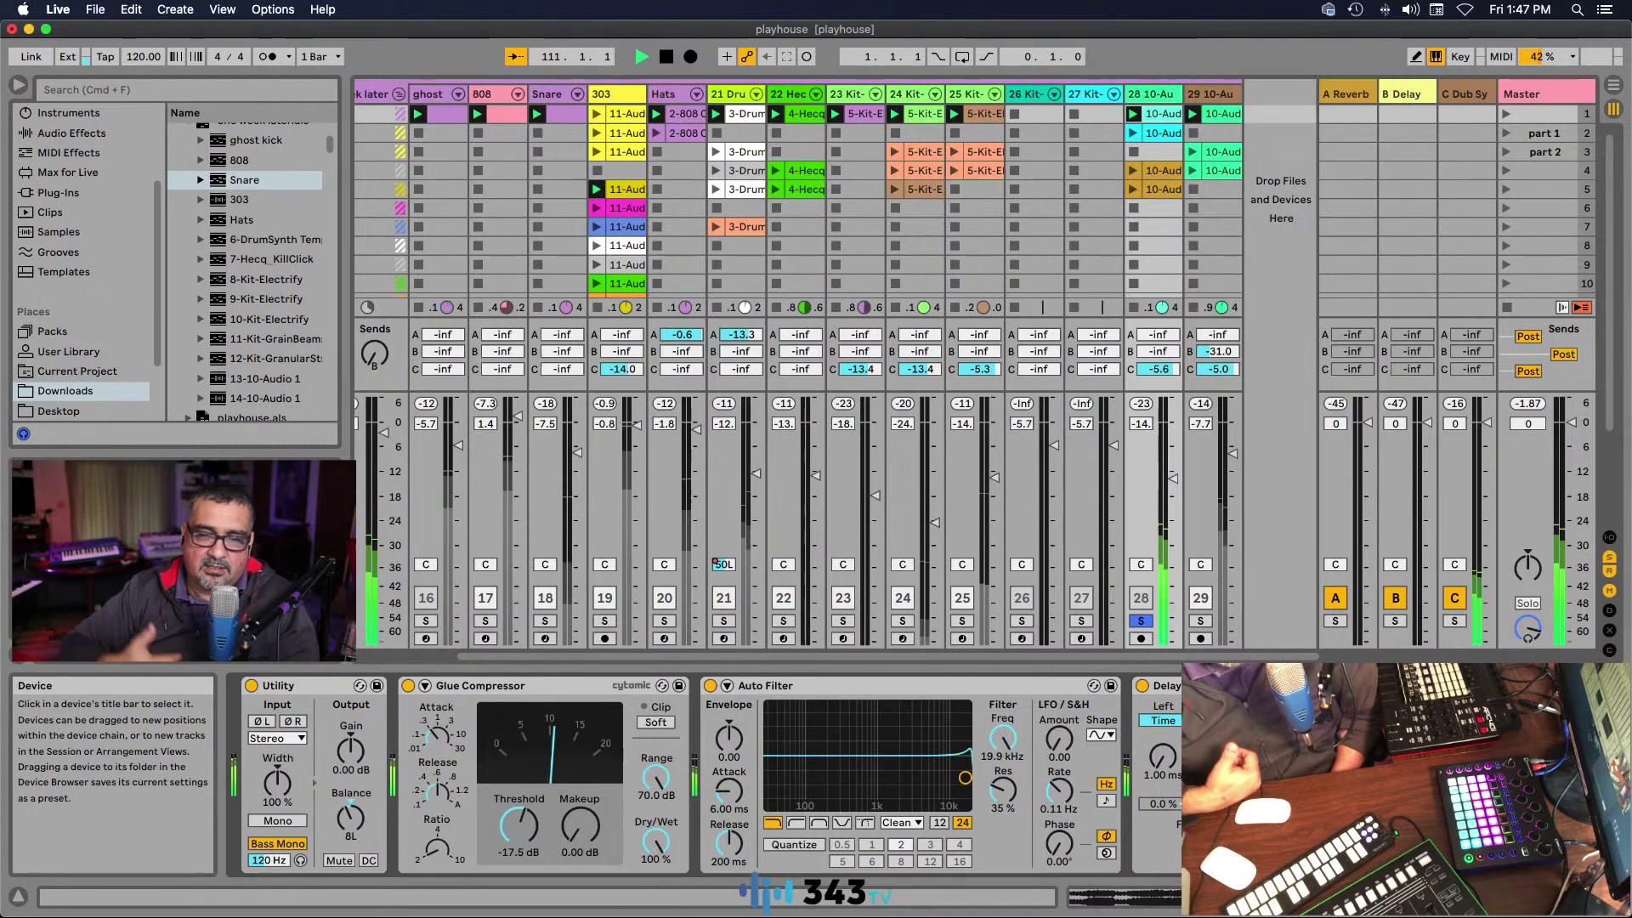
{"action": "left_click", "coordinate": [1143, 621]}
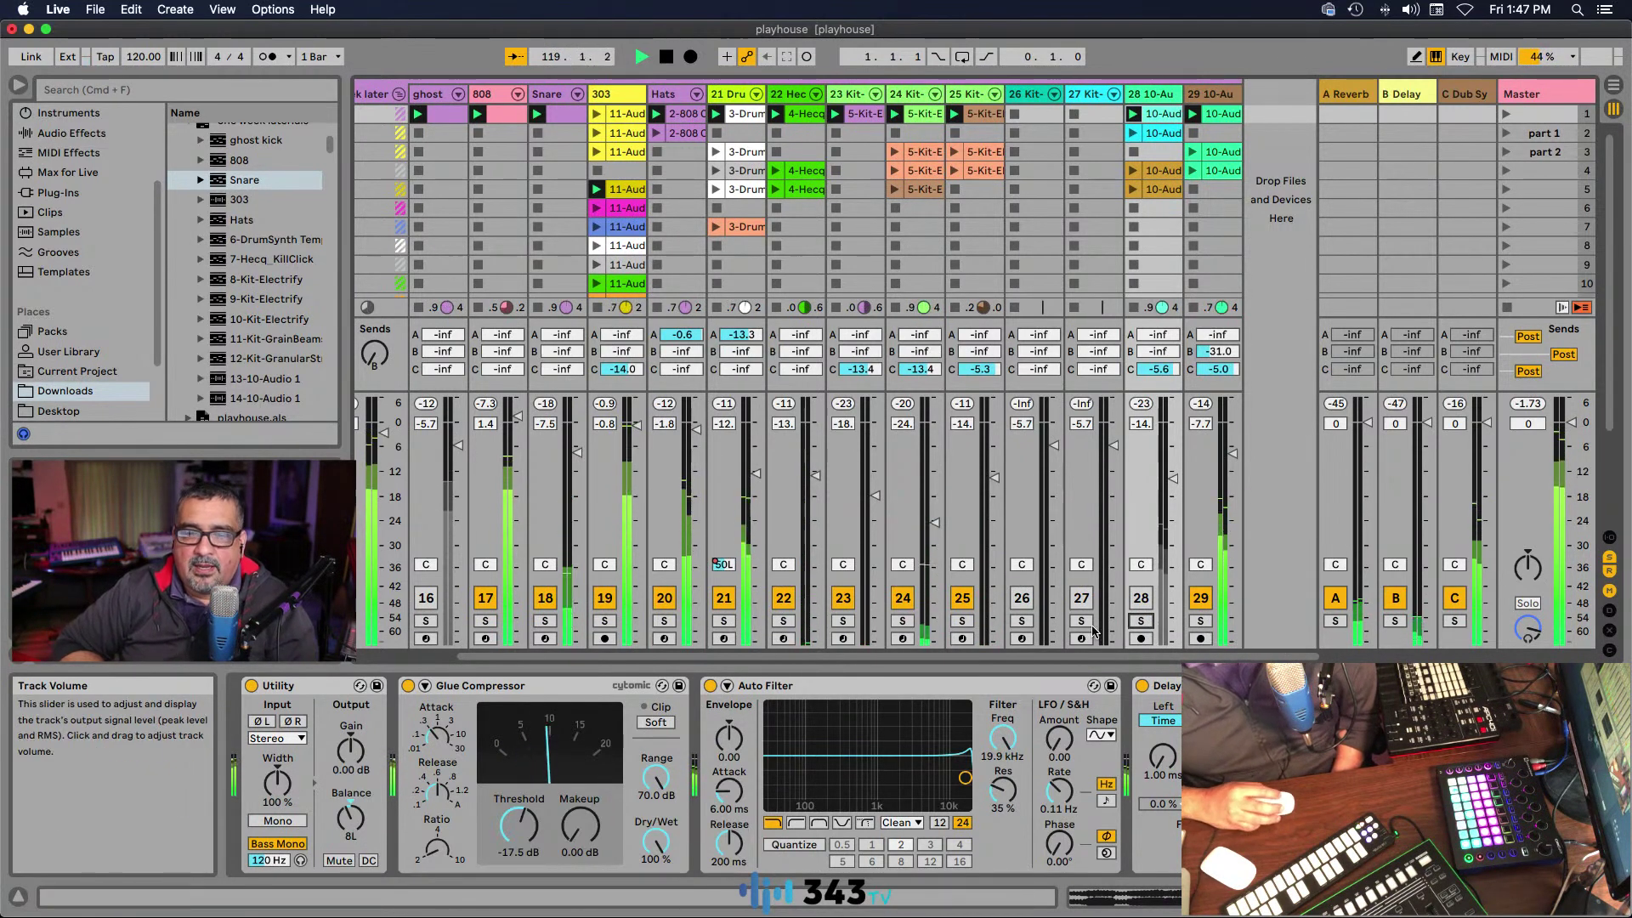
{"action": "left_click", "coordinate": [1146, 600]}
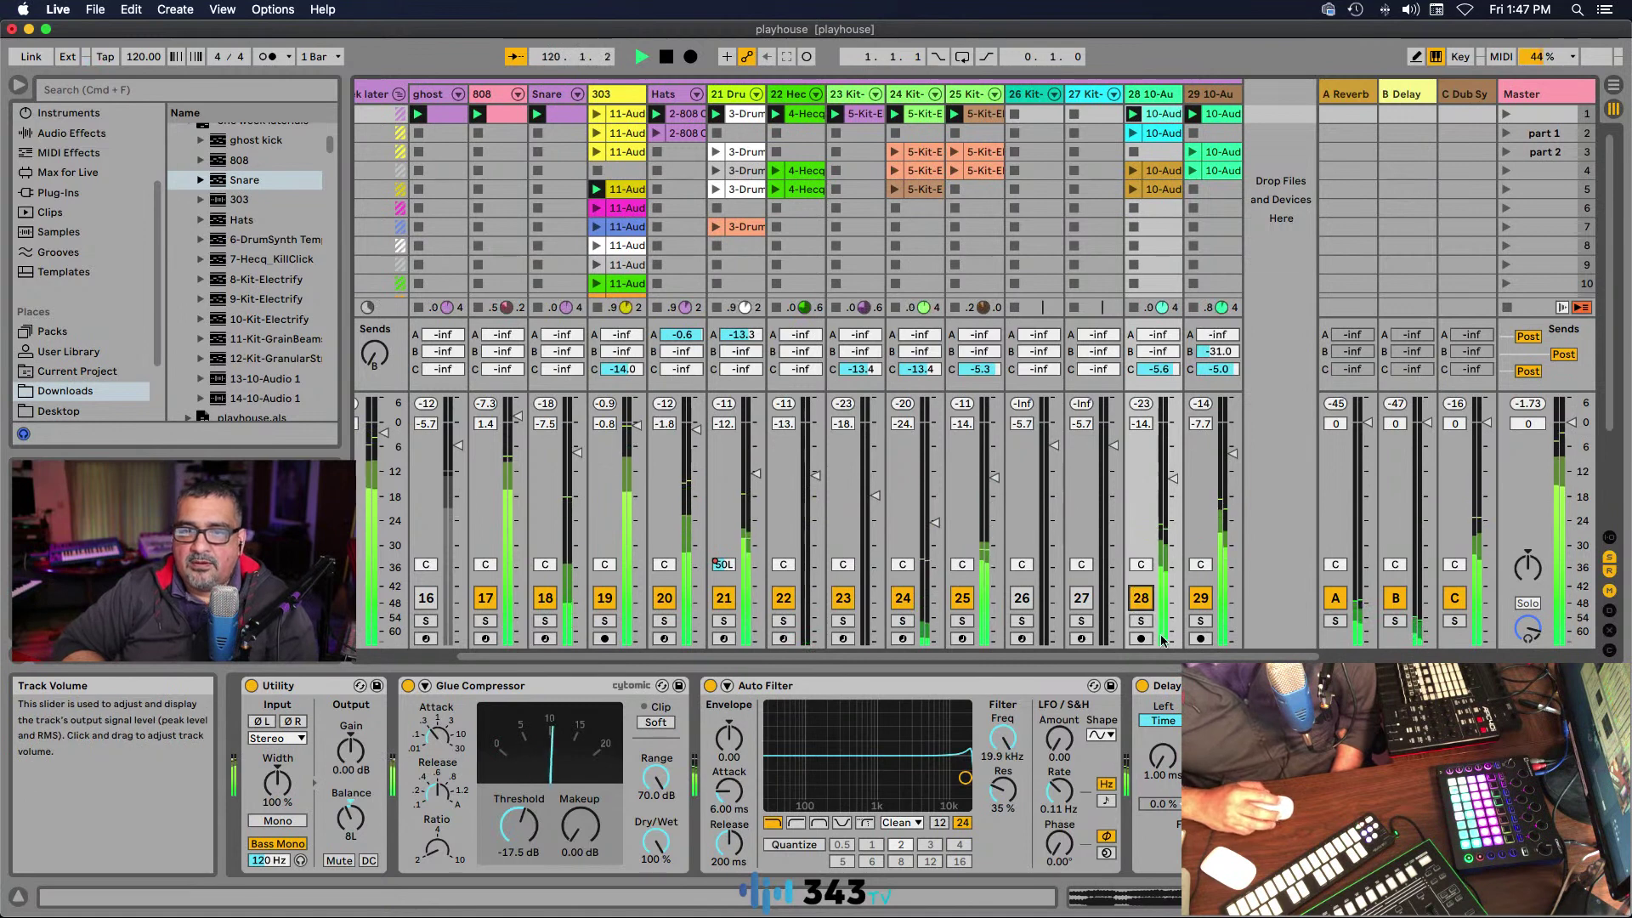
Step: Raise track 28's volume to about -12 dB and lower track 29's volume to about -9.7 dB
{"action": "left_click_drag", "start_coordinate": [1169, 481], "coordinate": [1168, 477]}
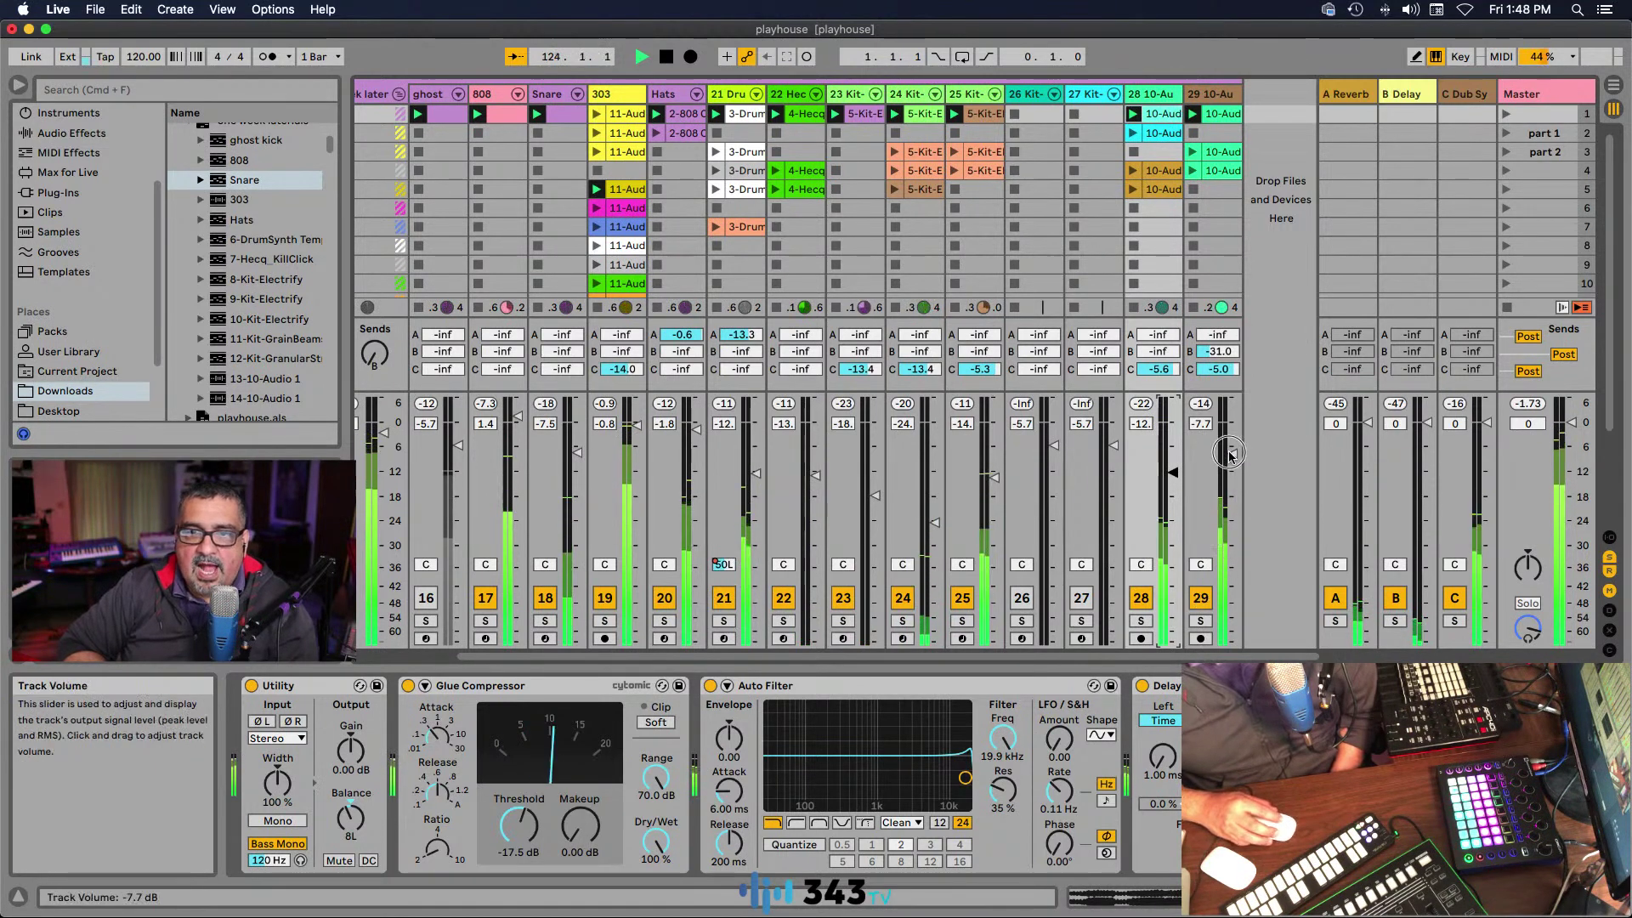
{"action": "left_click_drag", "start_coordinate": [1231, 453], "coordinate": [1229, 464]}
{"action": "mouse_move", "coordinate": [565, 659]}
{"action": "left_mouse_down"}
{"action": "mouse_move", "coordinate": [463, 661]}
{"action": "mouse_move", "coordinate": [567, 661]}
{"action": "left_mouse_up"}
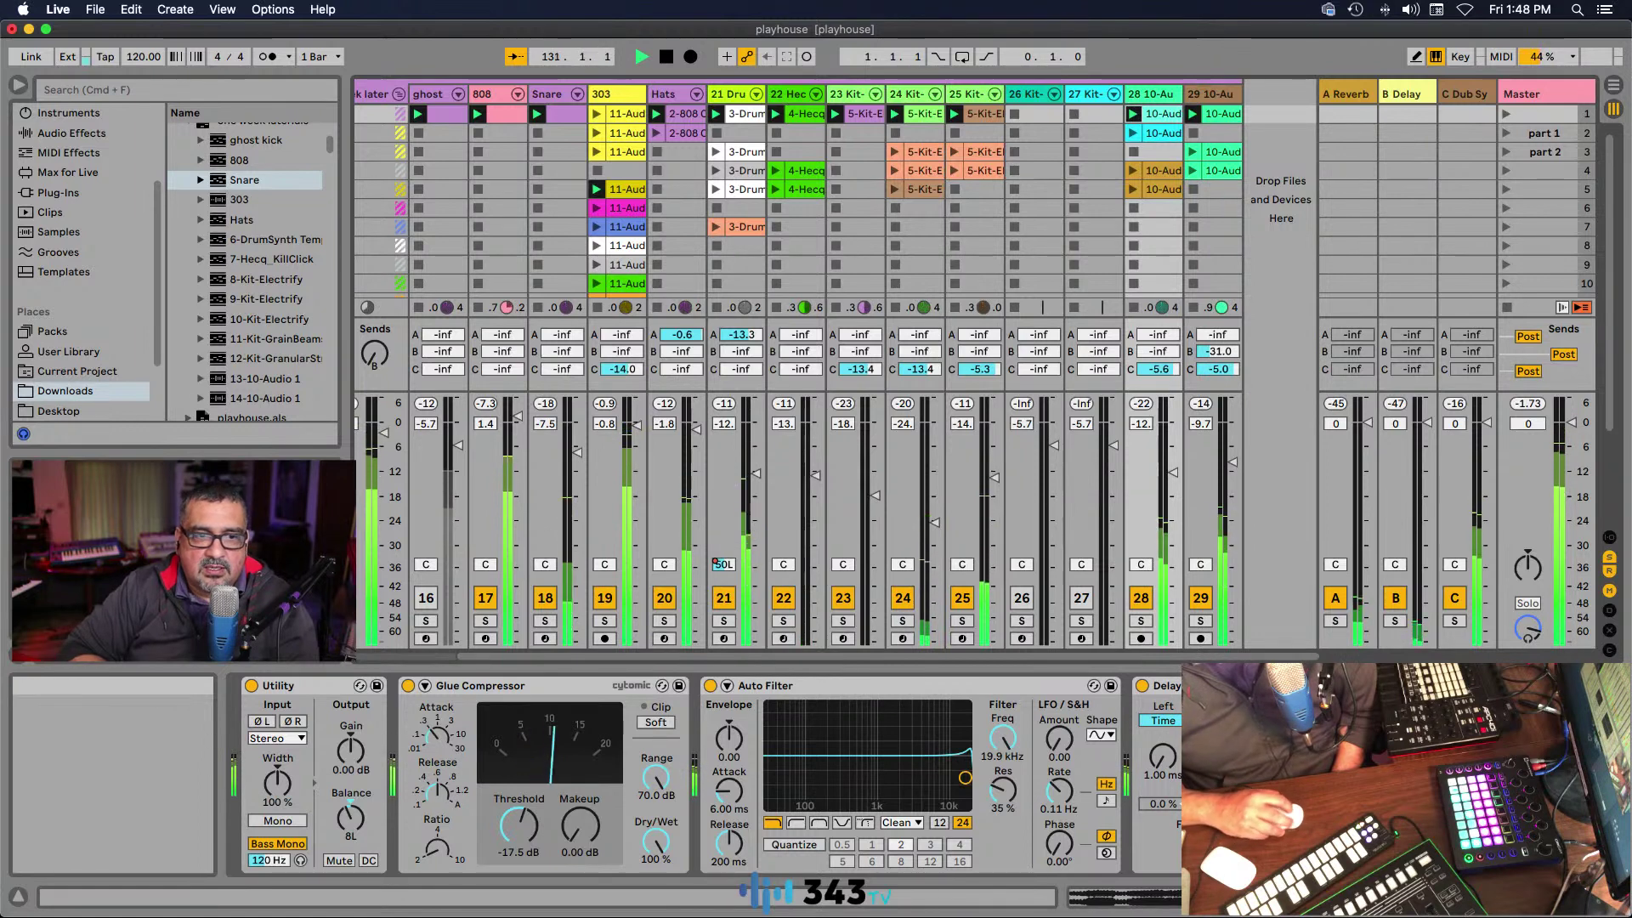
Step: Load the Analog instrument onto a new MIDI track after track 29
{"action": "scroll", "coordinate": [85, 221], "scroll_direction": "up", "scroll_amount": 5}
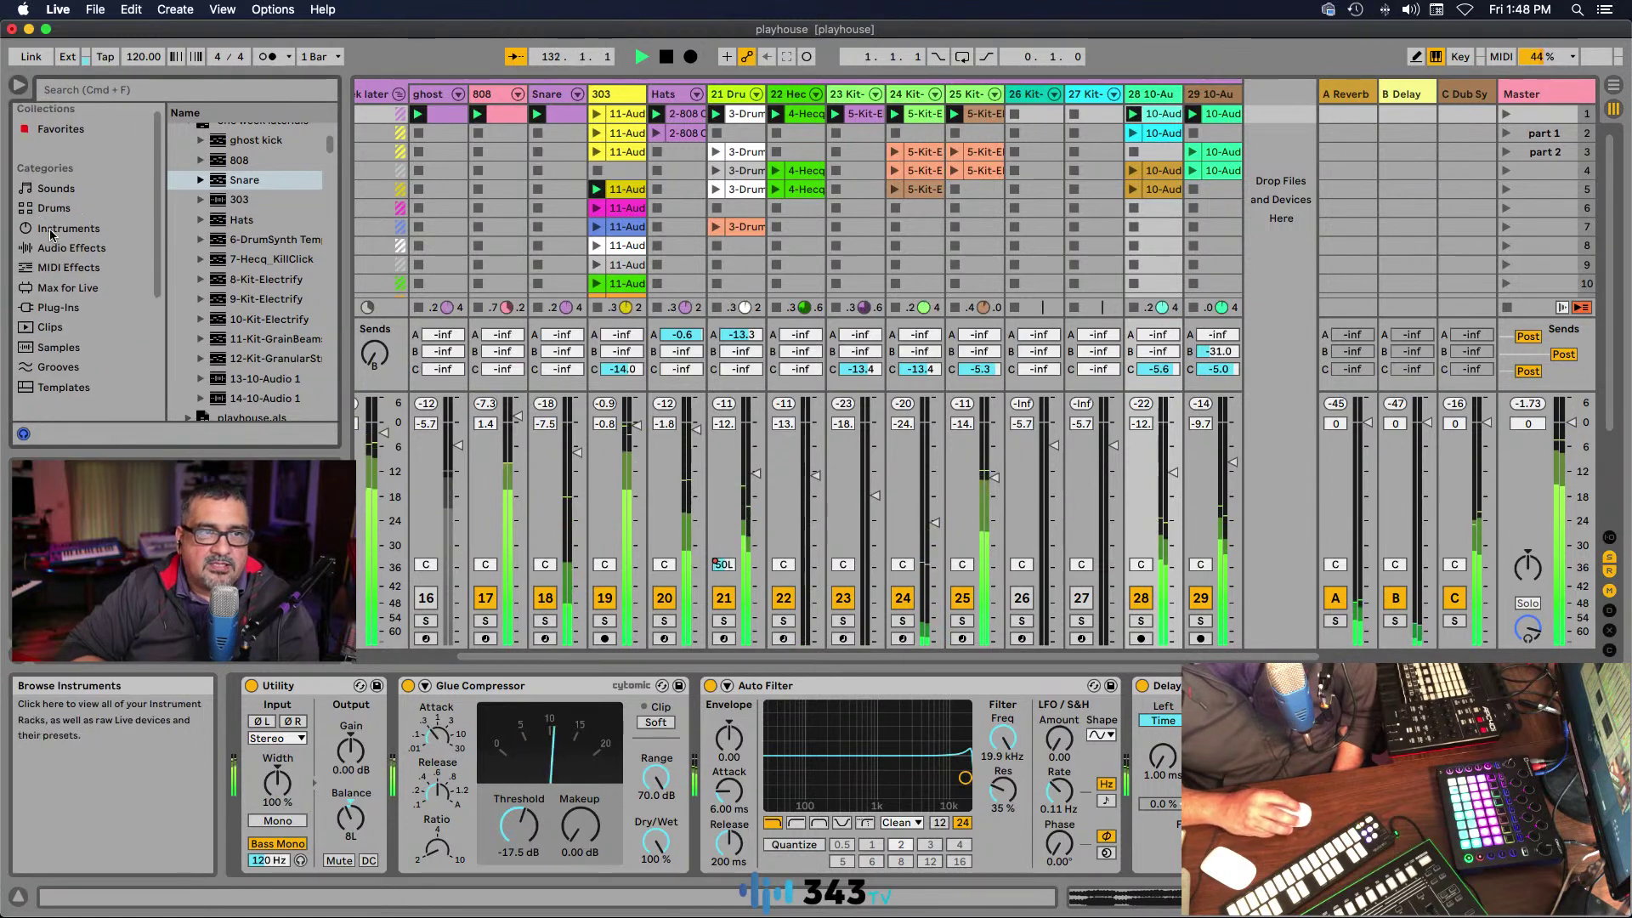
{"action": "left_click", "coordinate": [68, 230]}
{"action": "left_click_drag", "start_coordinate": [204, 370], "coordinate": [1288, 130]}
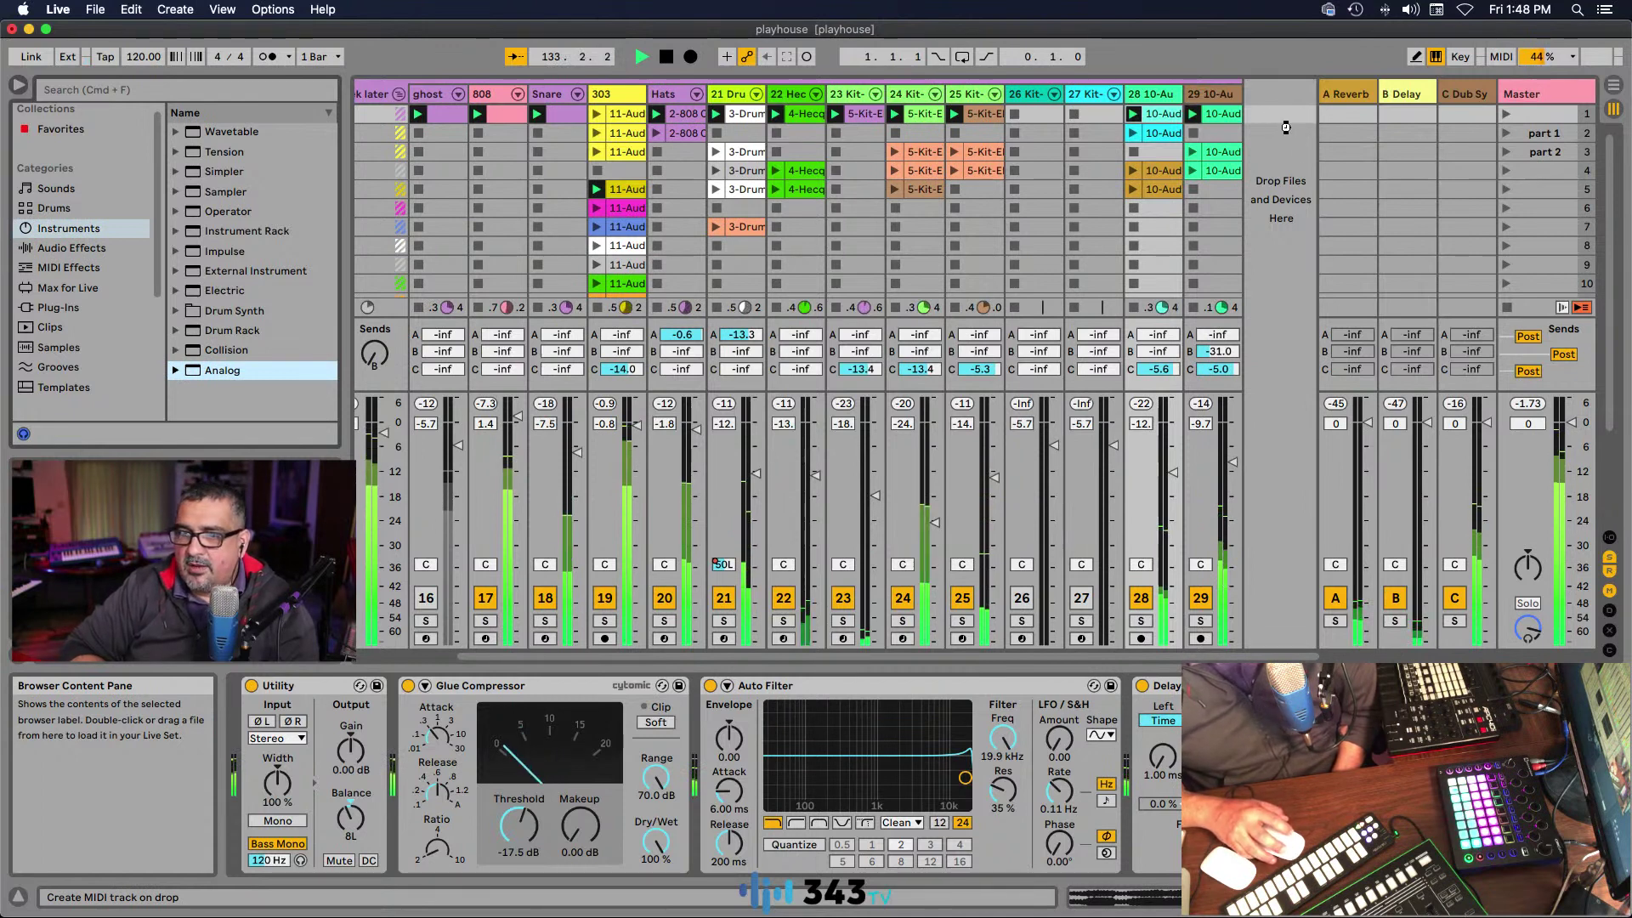
{"action": "left_click_drag", "start_coordinate": [1286, 128], "coordinate": [996, 225]}
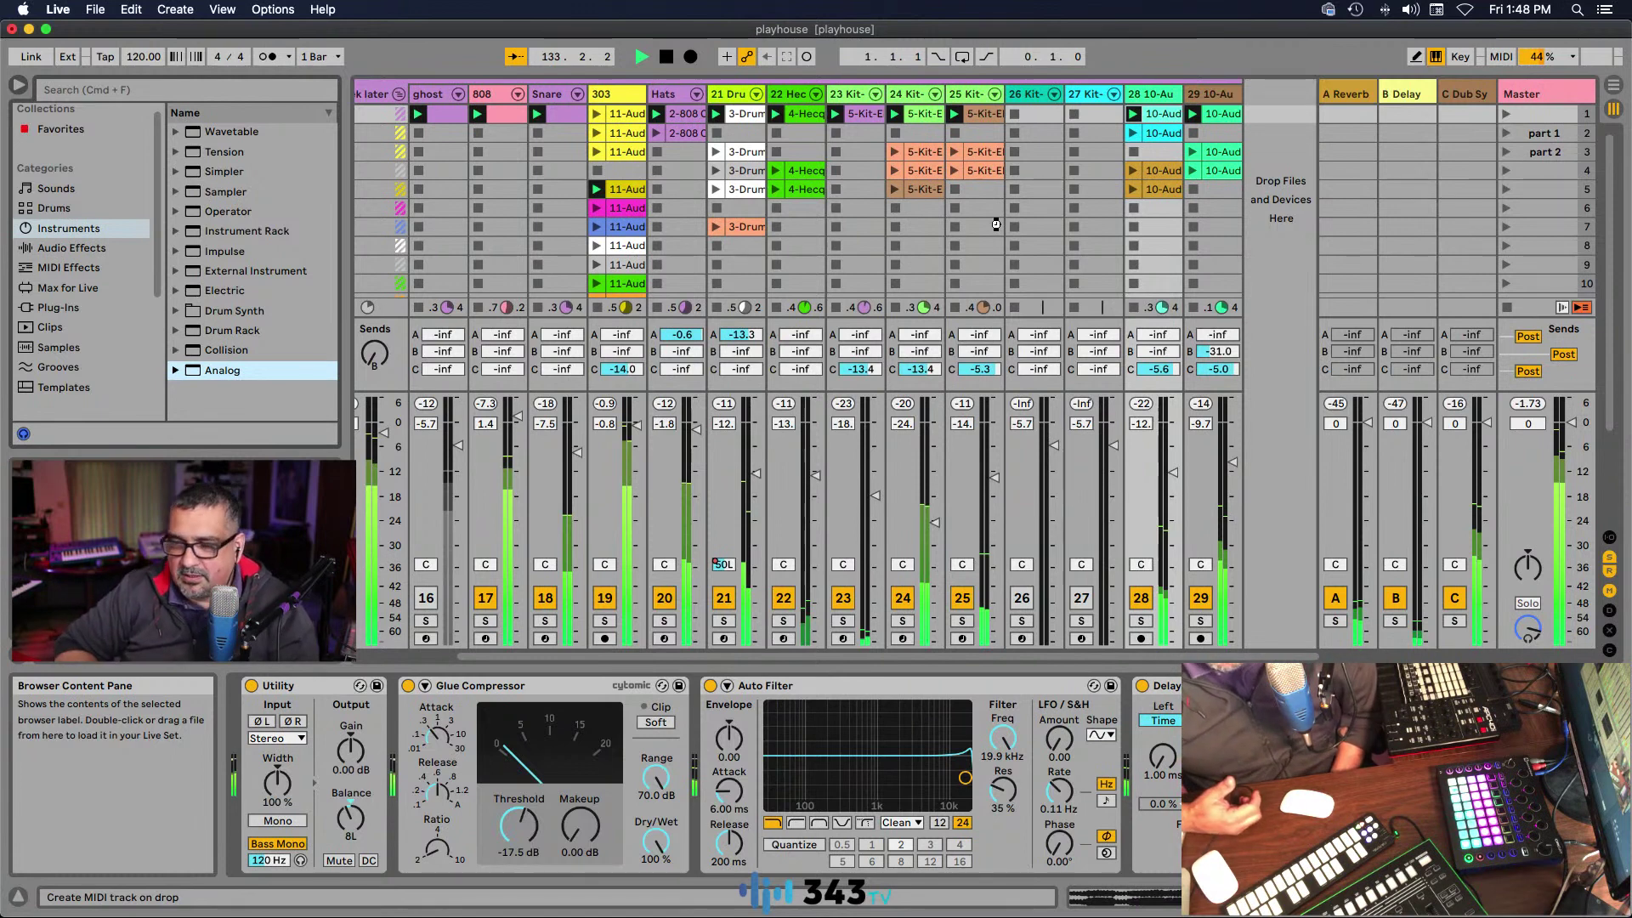
{"action": "left_click_drag", "start_coordinate": [996, 225], "coordinate": [996, 225]}
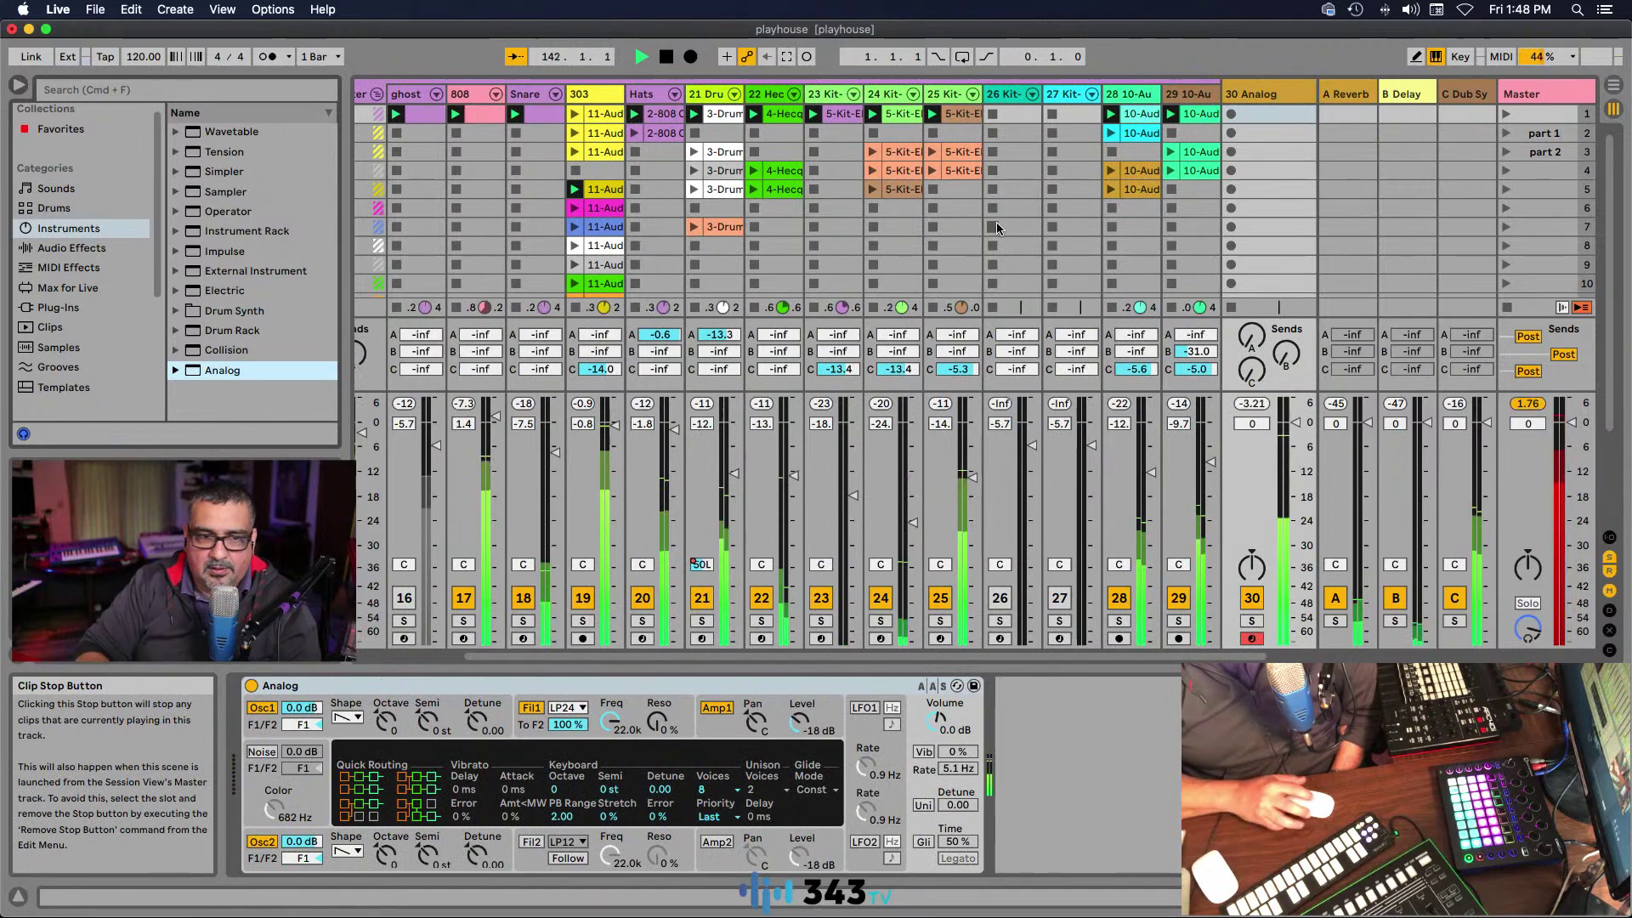
Step: Set Analog's Filter 1 to 181 Hz with 34% resonance, and shape the Amp1 envelope with a 304 ms decay and 500 ms release
{"action": "left_click_drag", "start_coordinate": [605, 736], "coordinate": [653, 716]}
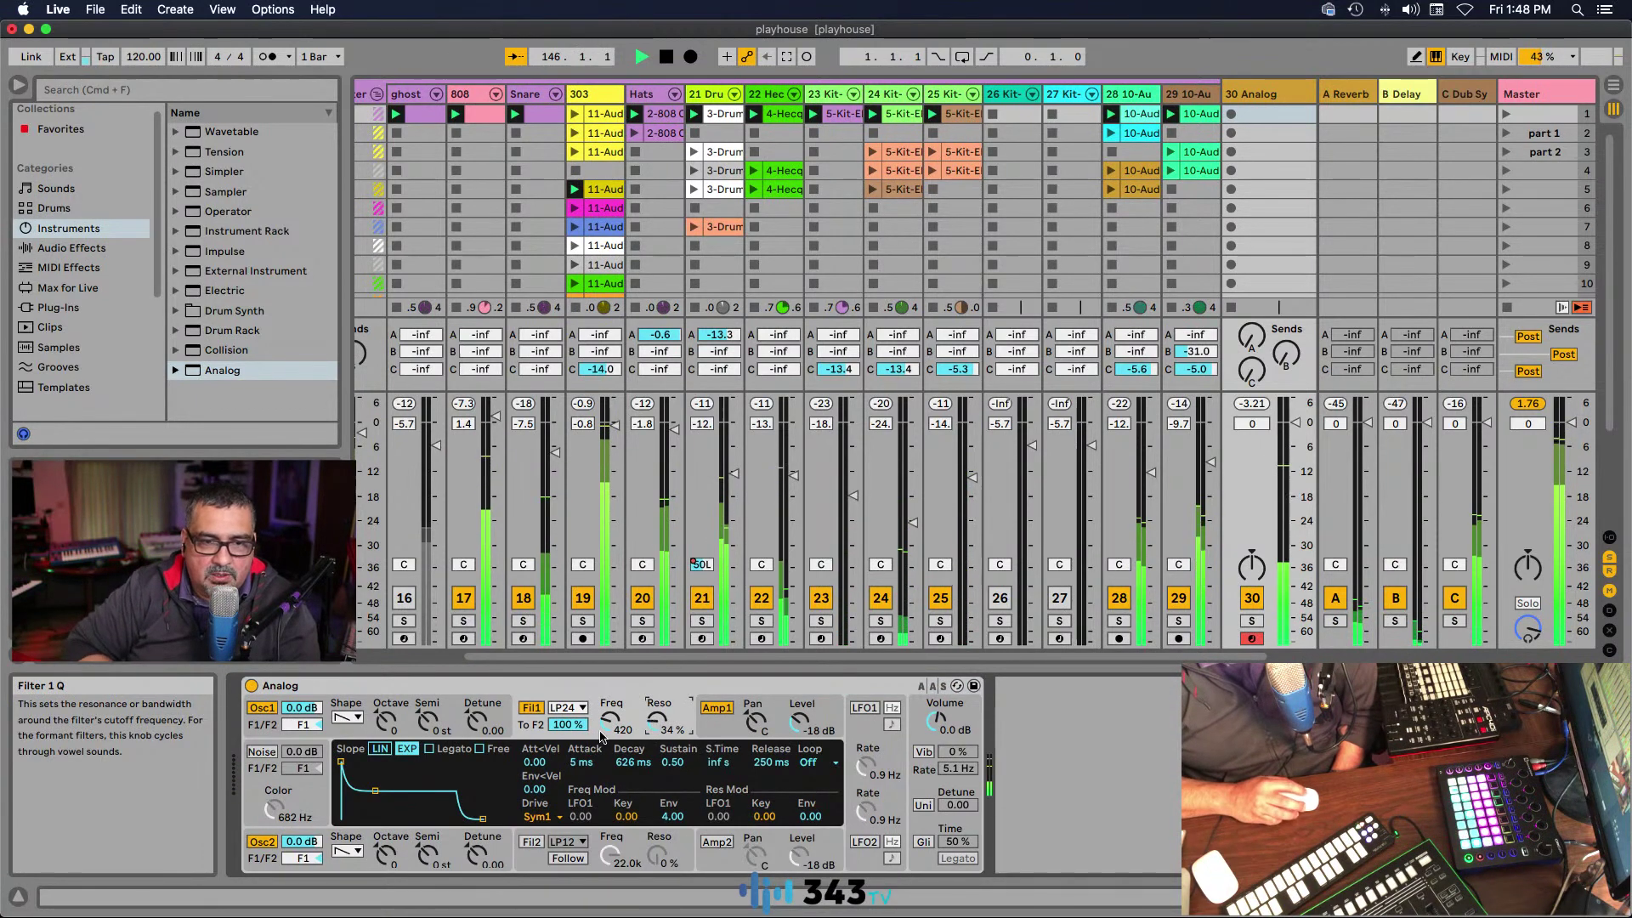
{"action": "left_click_drag", "start_coordinate": [601, 736], "coordinate": [601, 753]}
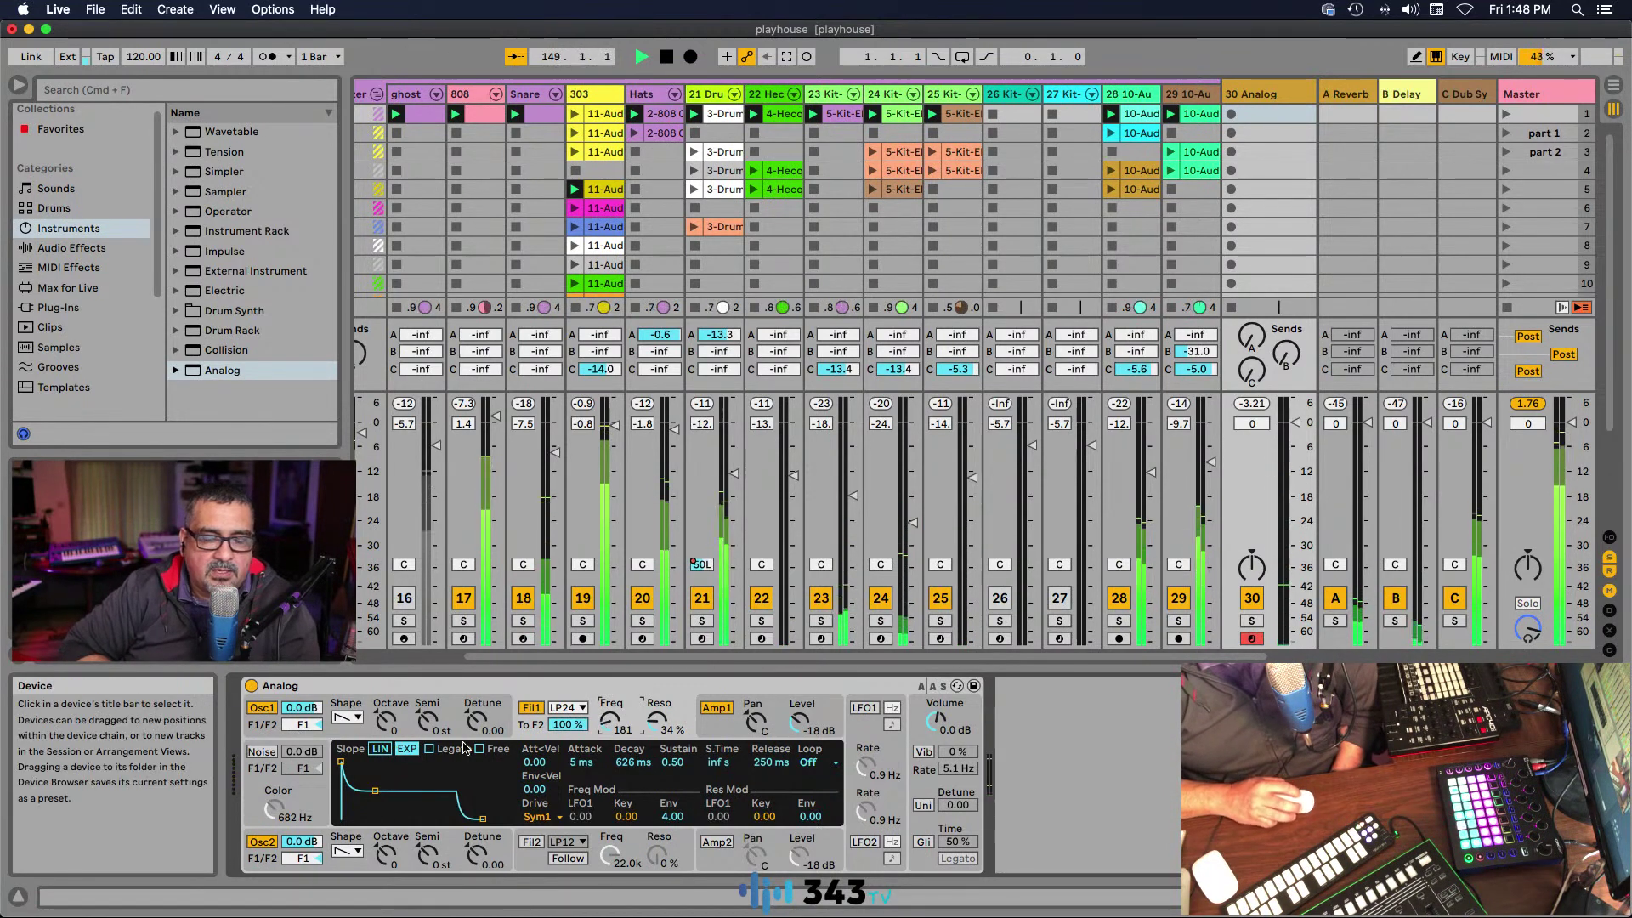
{"action": "left_click_drag", "start_coordinate": [375, 791], "coordinate": [371, 820]}
{"action": "left_click", "coordinate": [716, 707]}
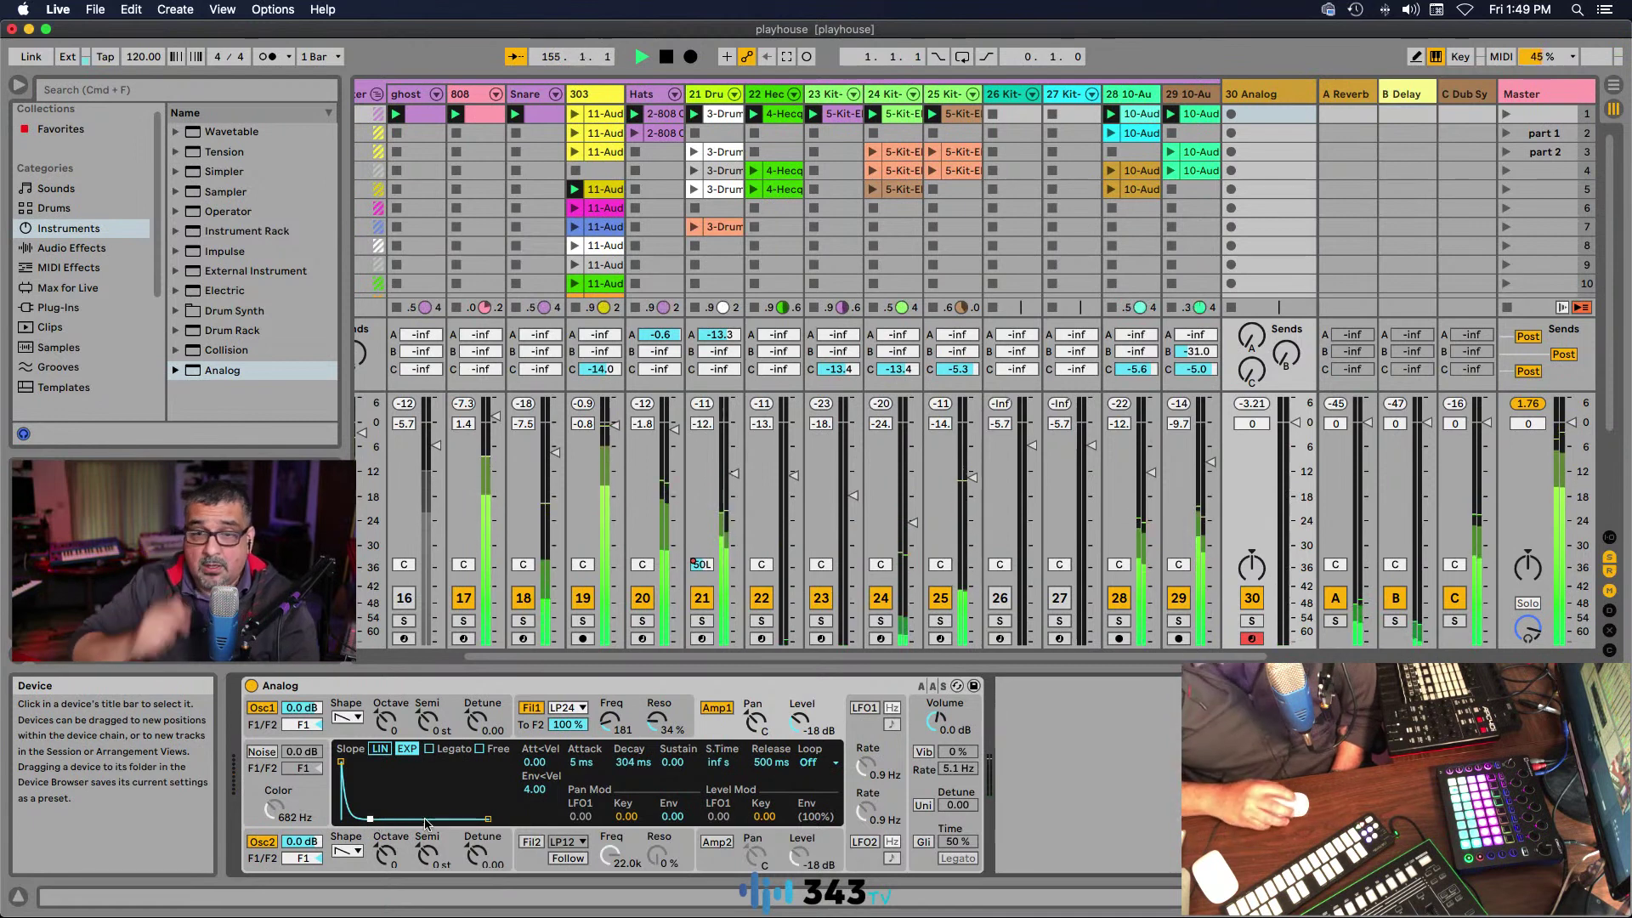
Step: Raise the Analog track's send to the C Dub Syndicate return and review the record quantization choices
{"action": "left_click_drag", "start_coordinate": [1261, 385], "coordinate": [1260, 385]}
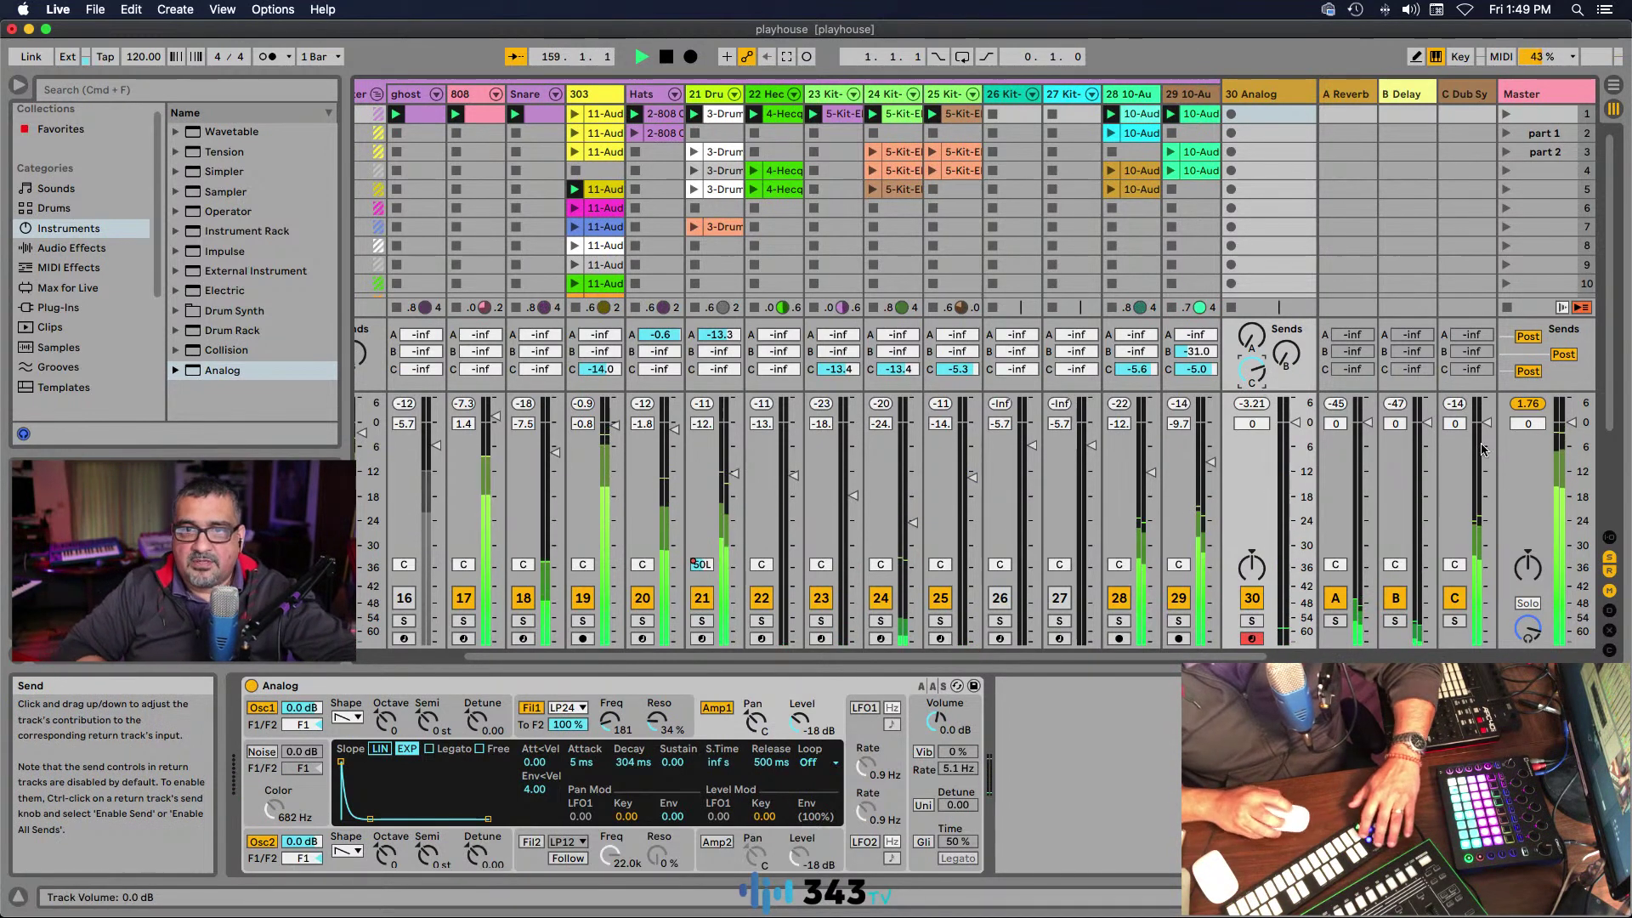
{"action": "left_click", "coordinate": [131, 10]}
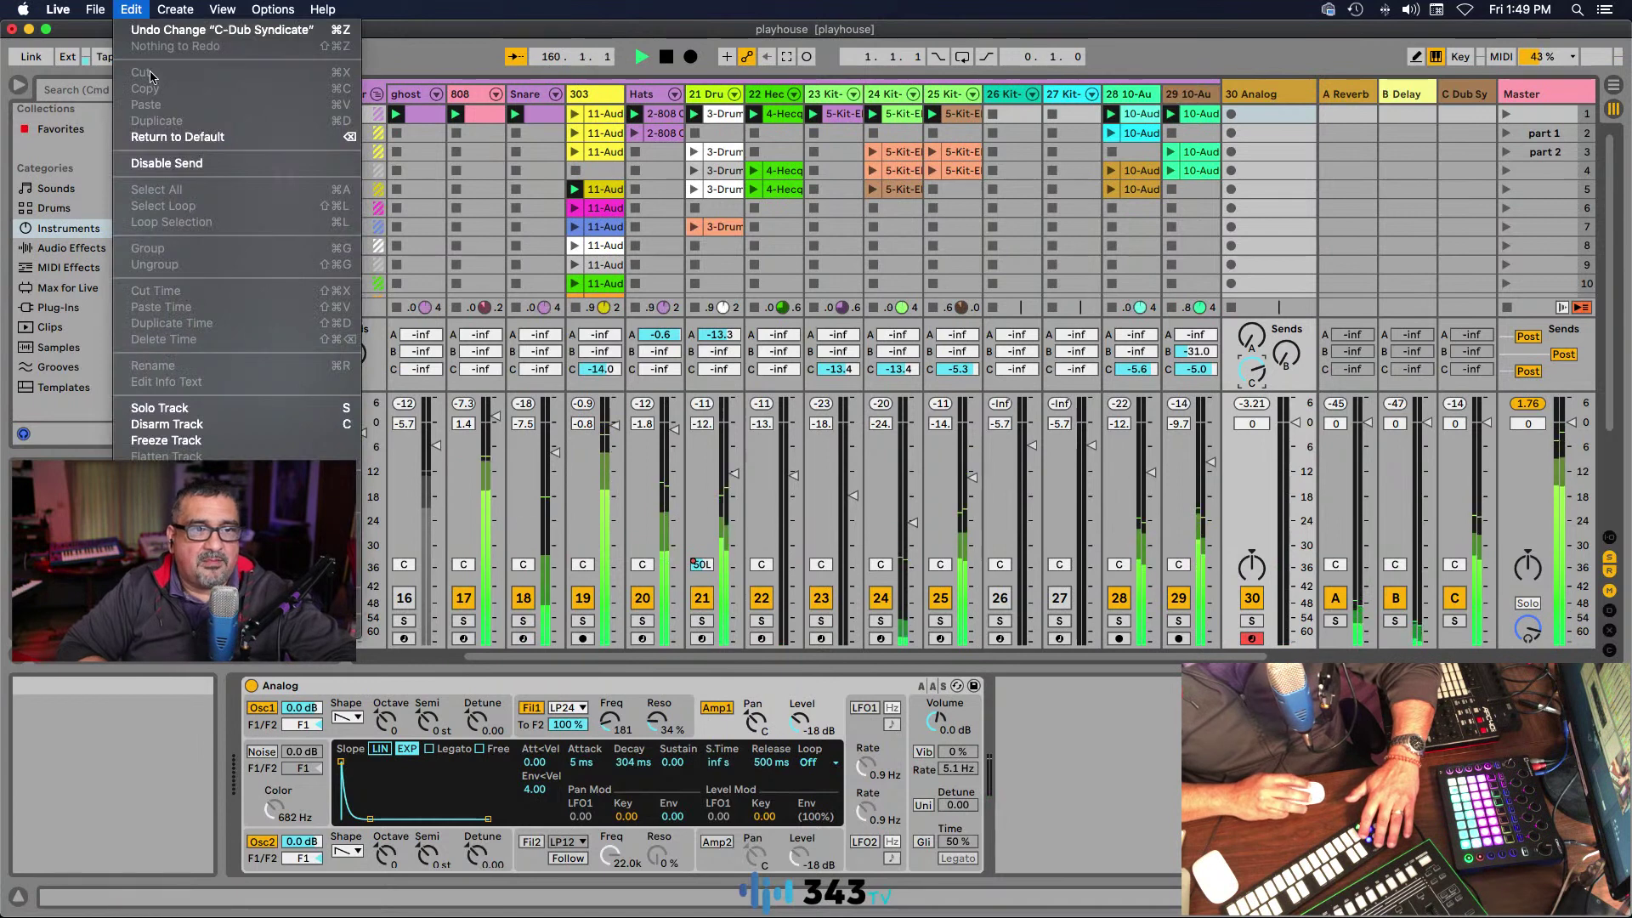
{"action": "mouse_move", "coordinate": [213, 571]}
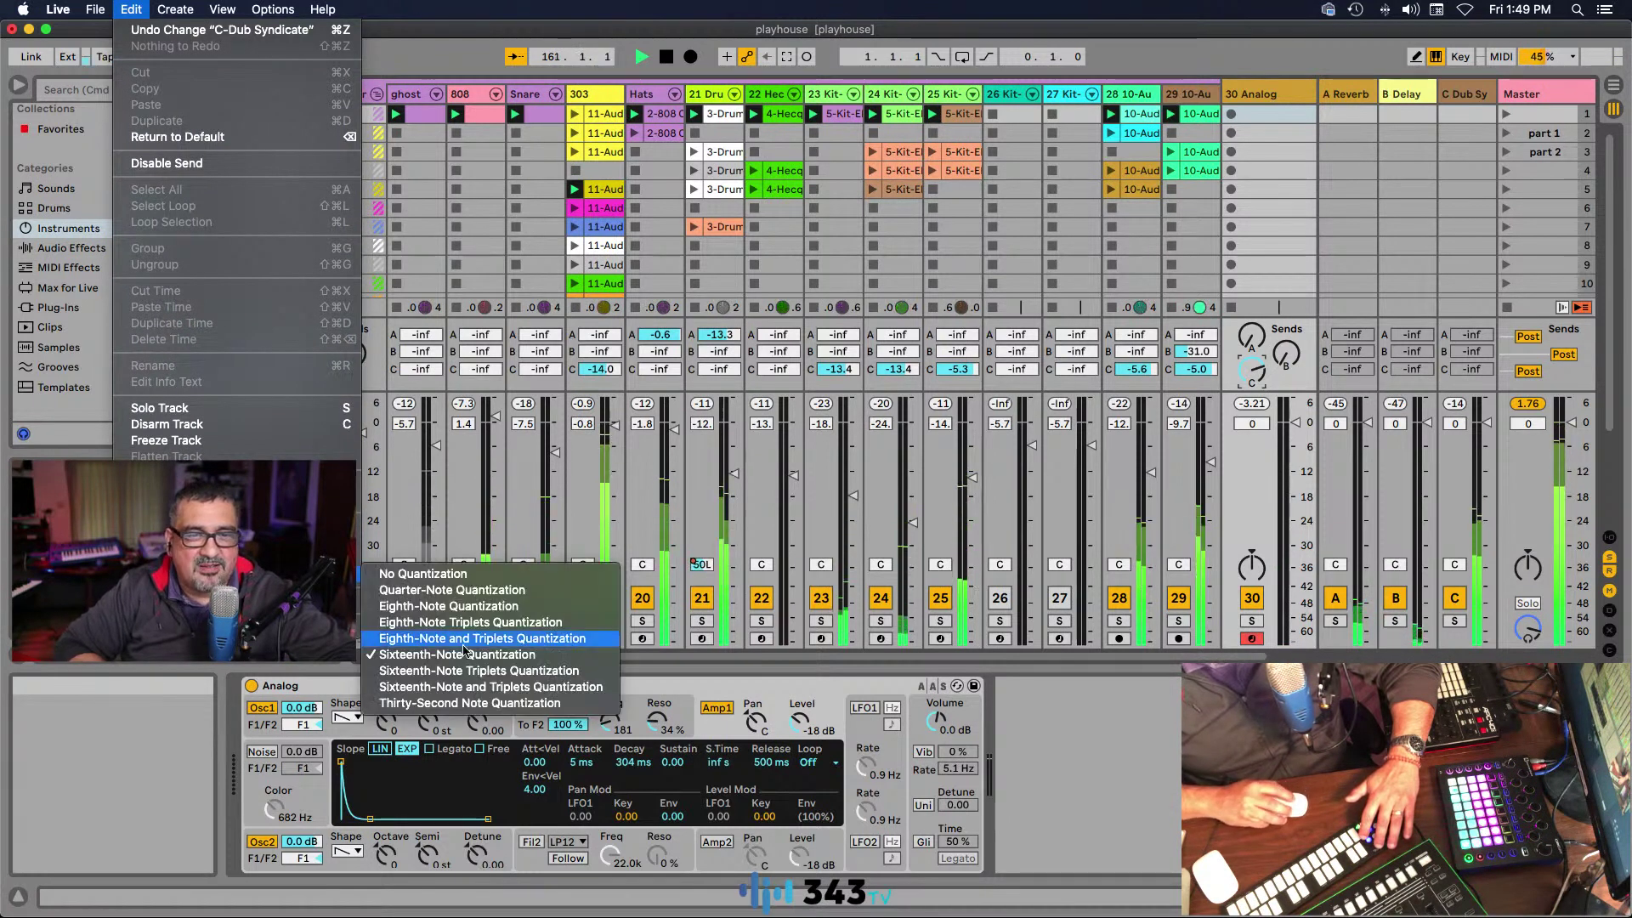
{"action": "left_click", "coordinate": [425, 643]}
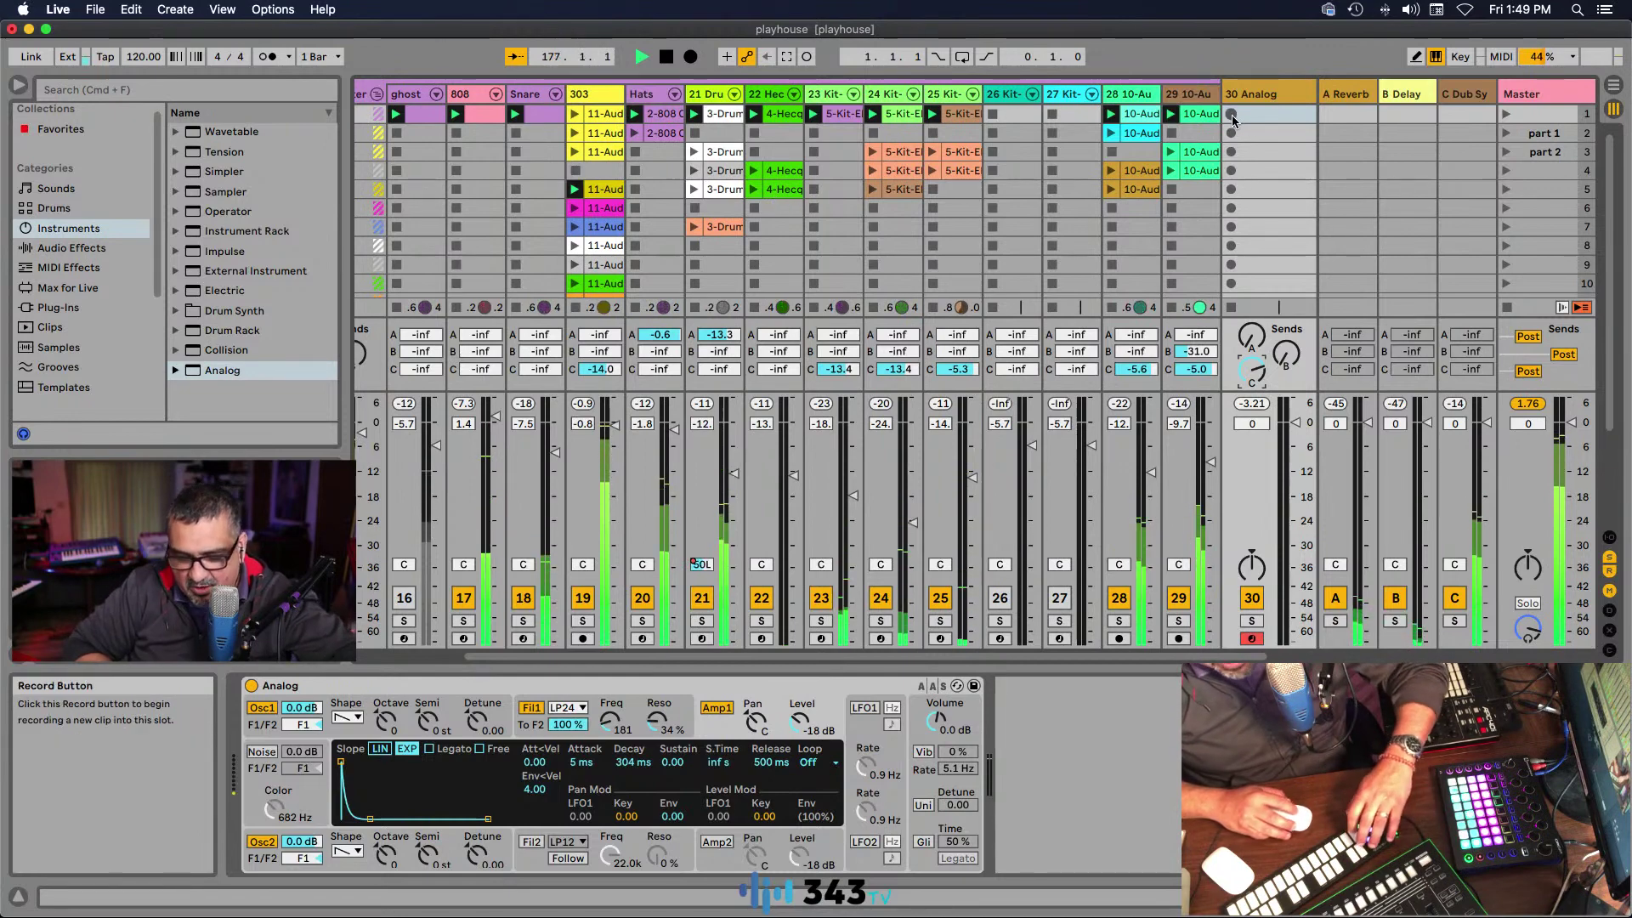
Step: Record a new MIDI clip in the Analog track's first slot, and end the recording so the clip plays back
{"action": "scroll", "coordinate": [1232, 118], "scroll_direction": "right", "scroll_amount": 1}
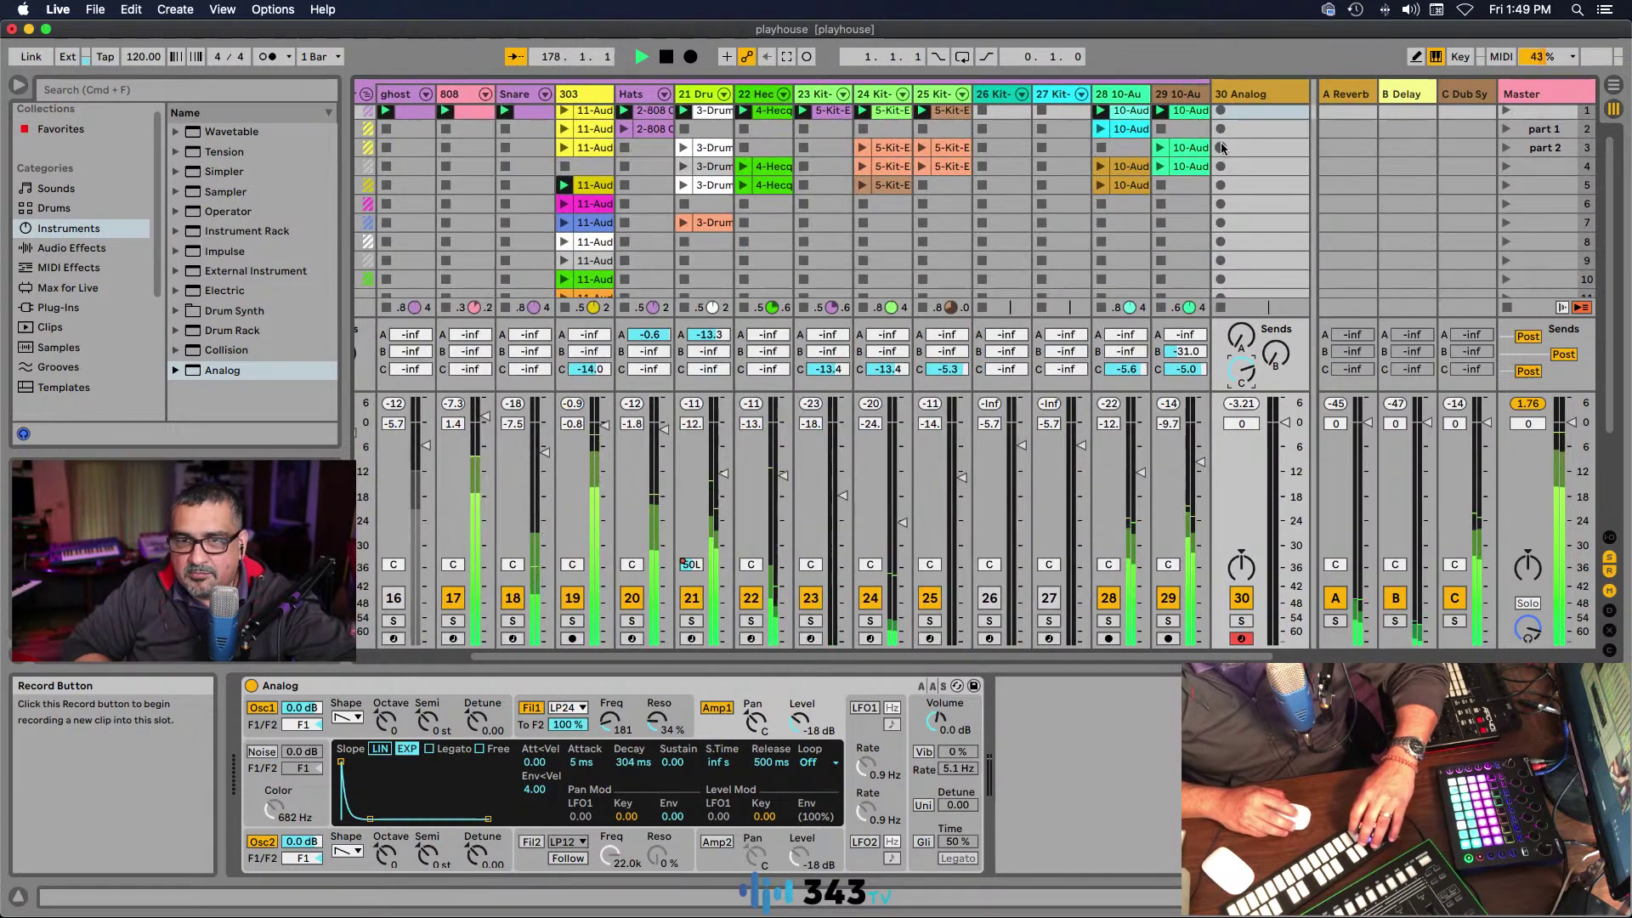
{"action": "scroll", "coordinate": [1221, 134], "scroll_direction": "up", "scroll_amount": 1}
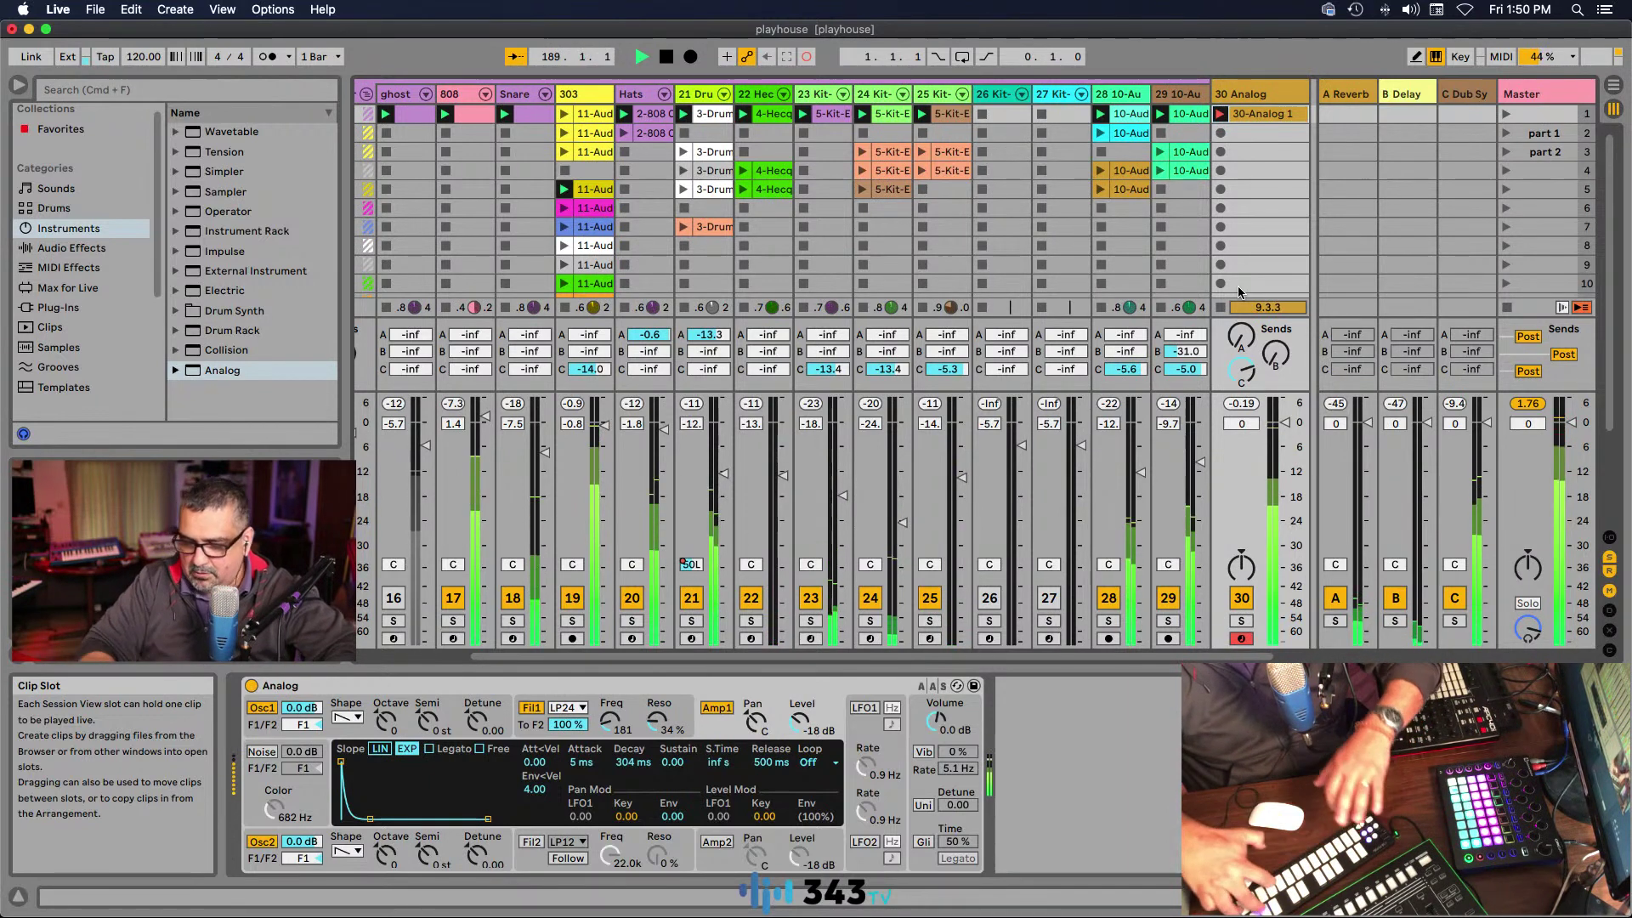
{"action": "left_click", "coordinate": [1221, 113]}
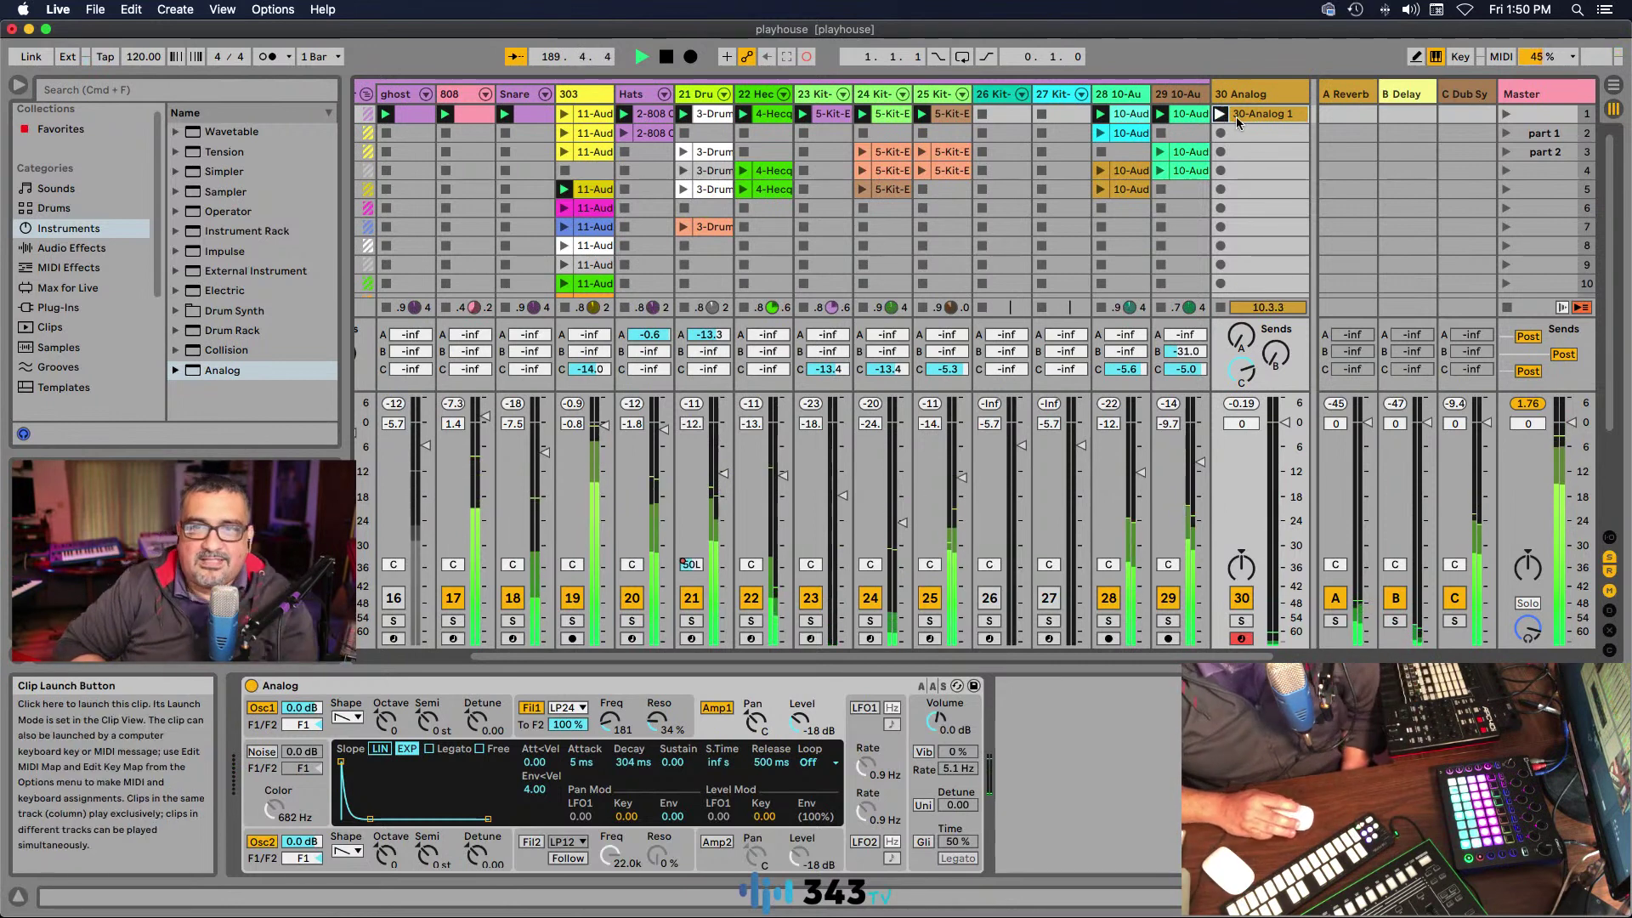
Step: Open the recorded Analog clip and set a two-bar loop from 2.1.1 to 4.1.1
{"action": "left_click", "coordinate": [1262, 114]}
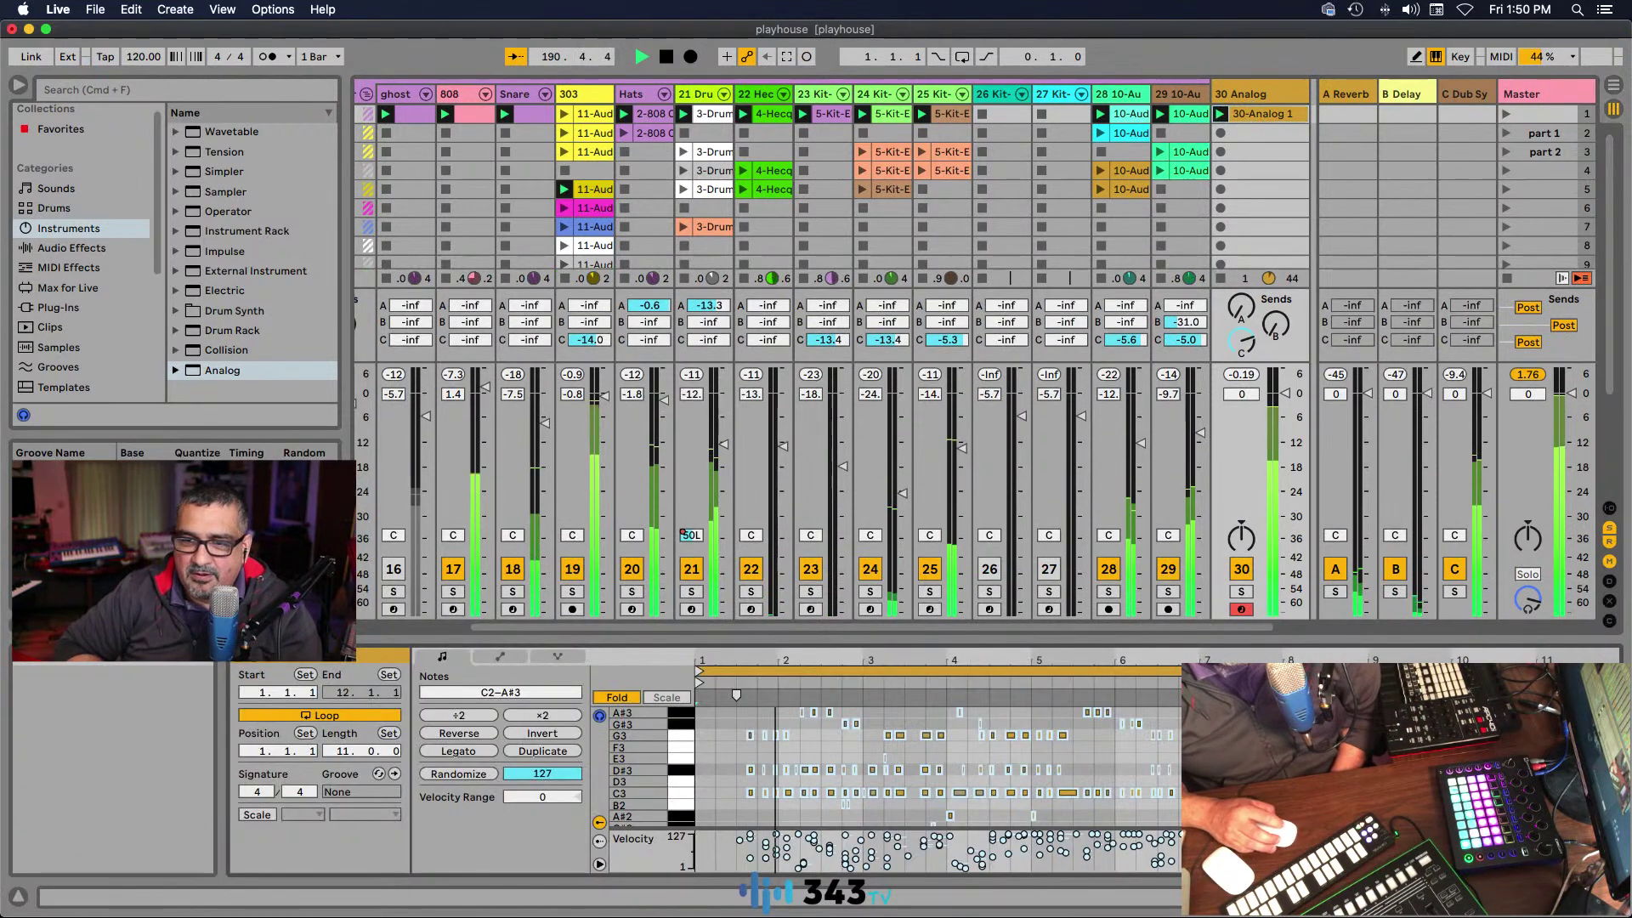
{"action": "left_click_drag", "start_coordinate": [1622, 671], "coordinate": [867, 671]}
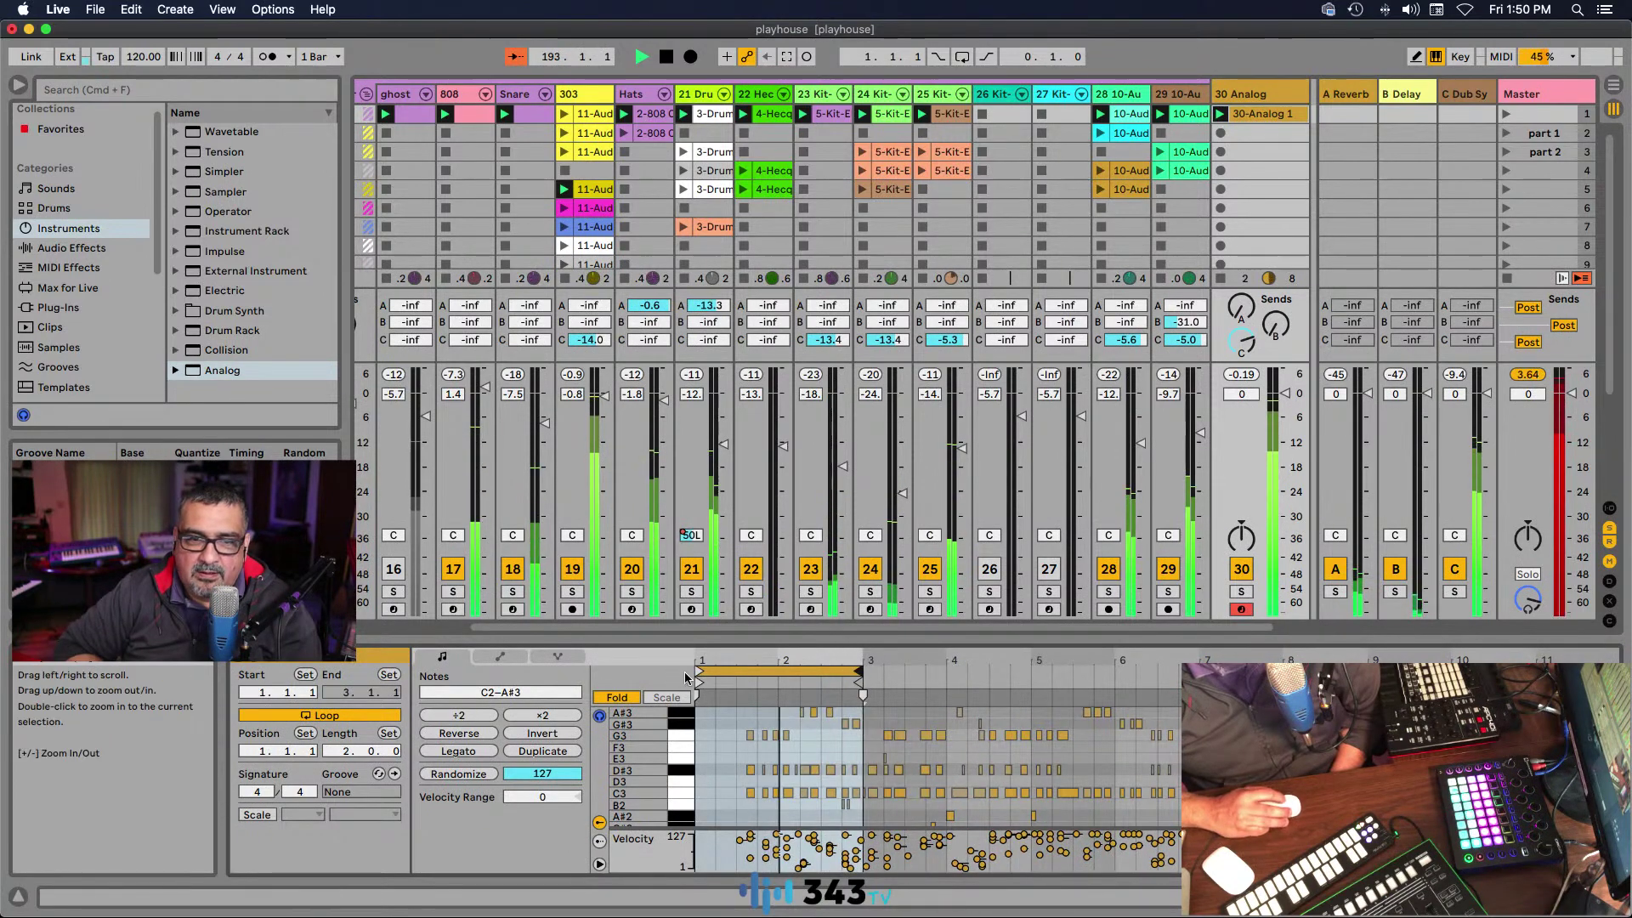
{"action": "left_click_drag", "start_coordinate": [698, 671], "coordinate": [779, 673]}
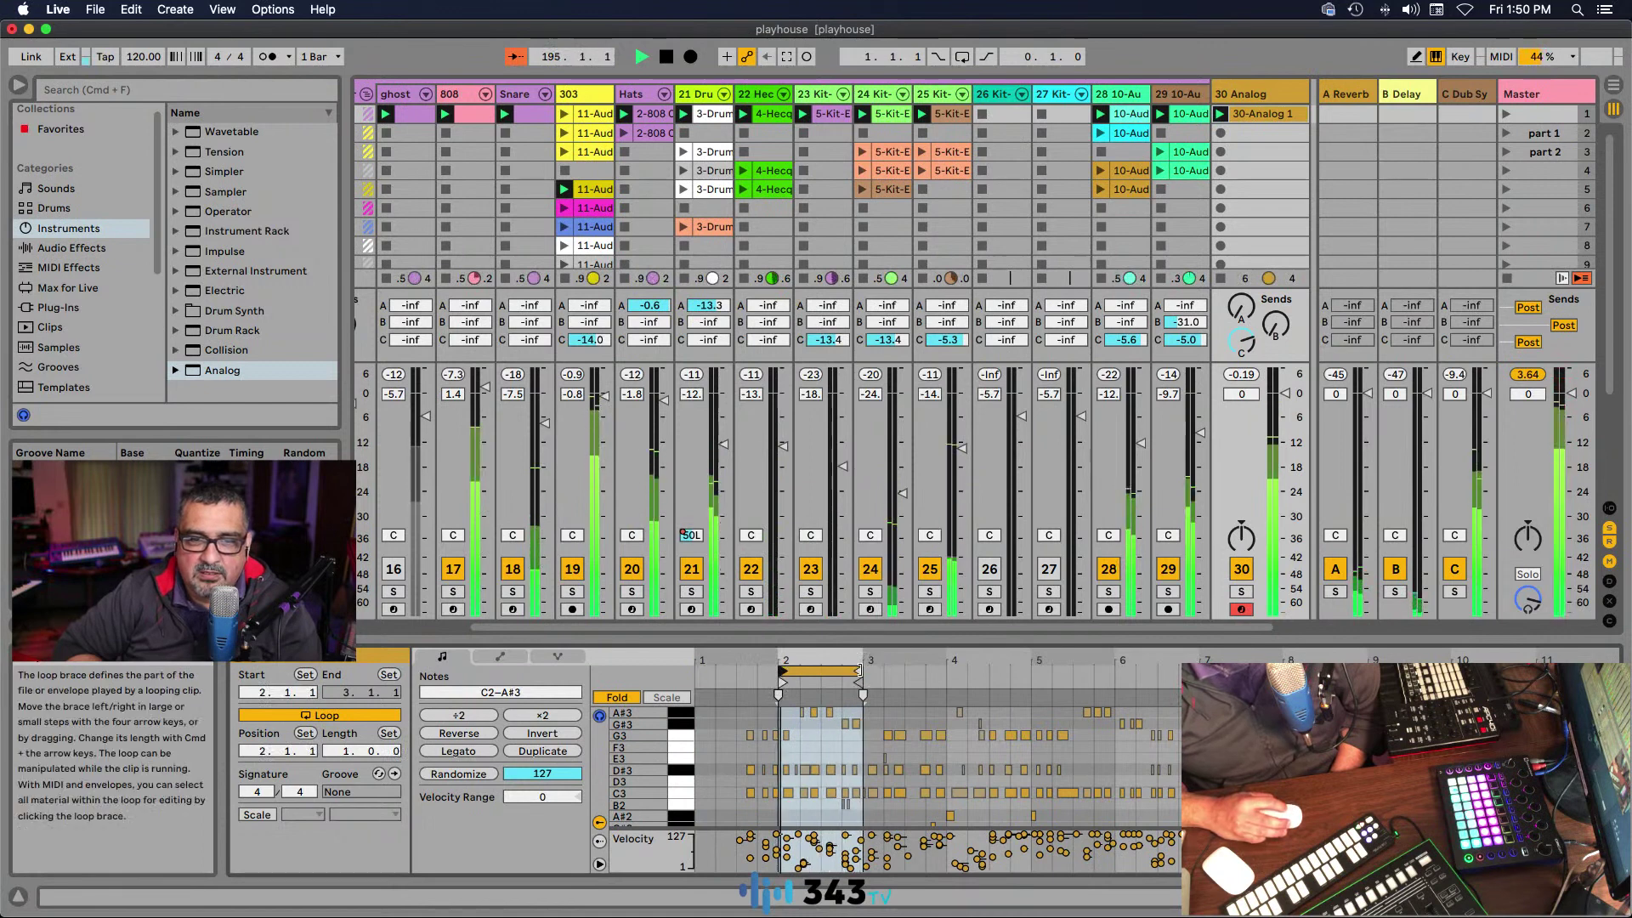
{"action": "left_click_drag", "start_coordinate": [857, 672], "coordinate": [945, 685]}
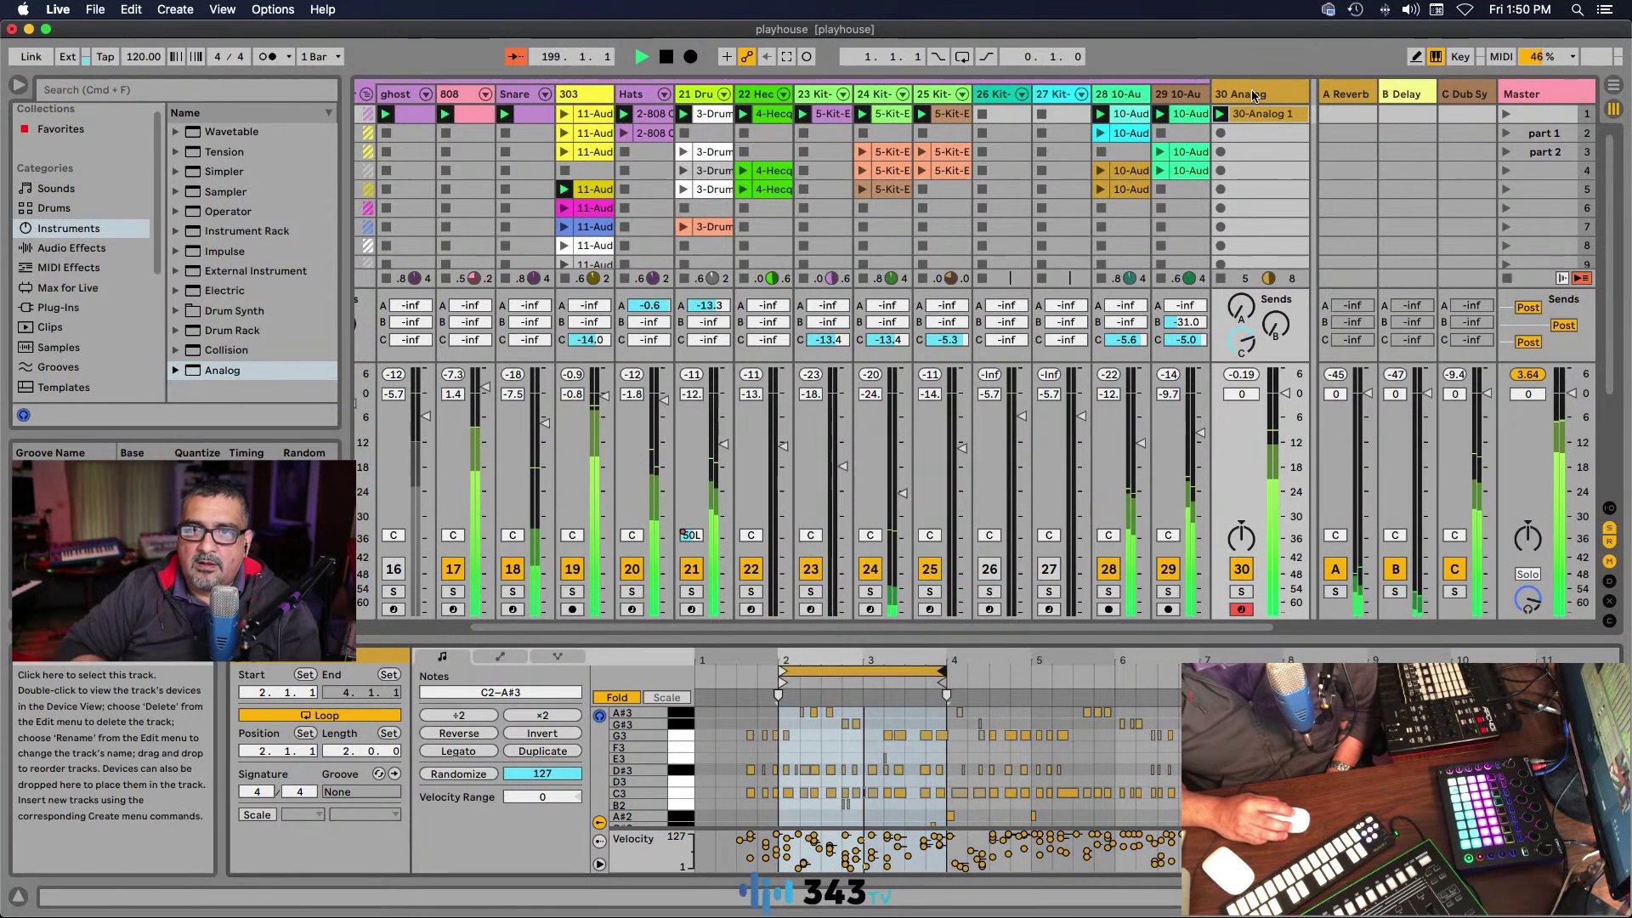
Step: Change Osc2's octave in Analog and set Filter 1 to 146 Hz with 20% resonance
{"action": "key", "text": "shift+Tab"}
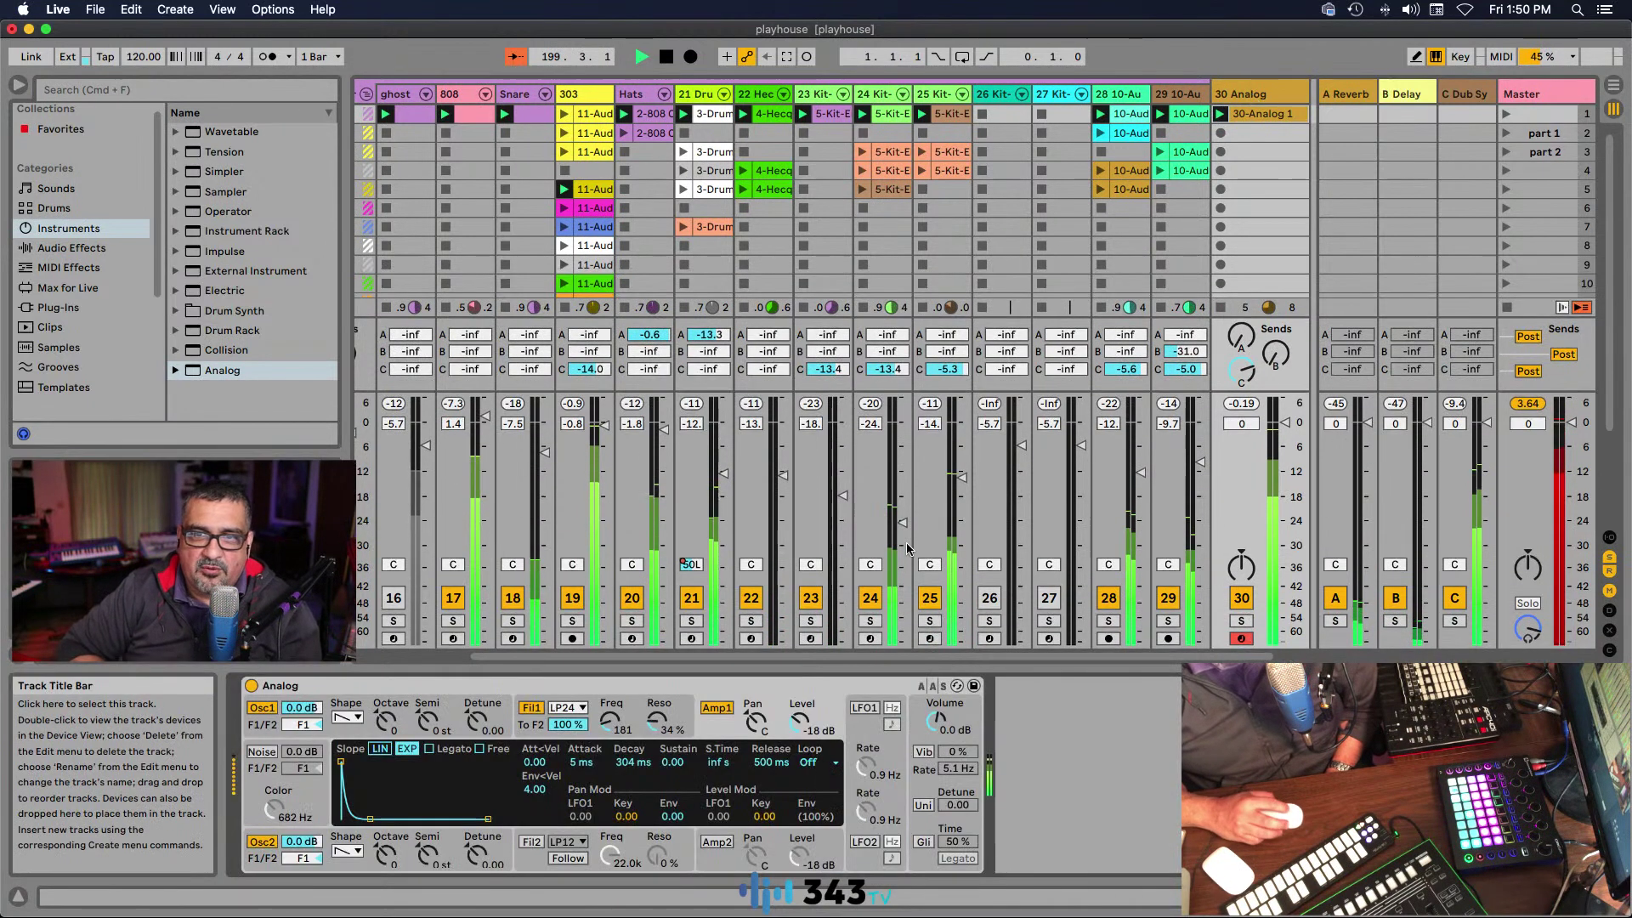
{"action": "left_click", "coordinate": [610, 722]}
{"action": "left_click", "coordinate": [656, 722]}
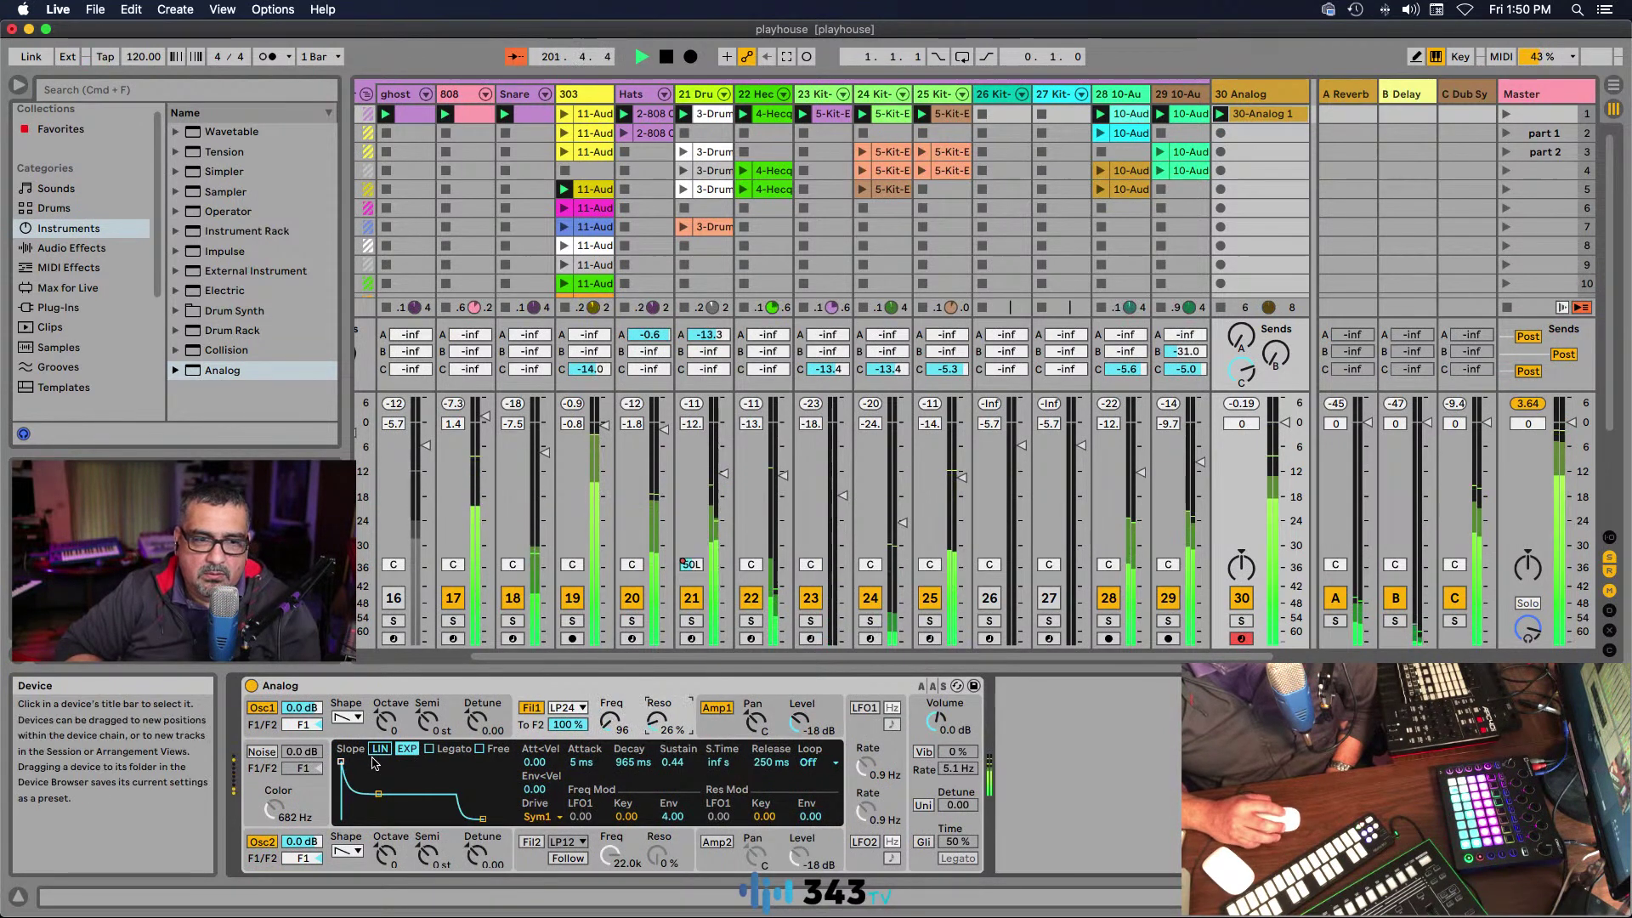
{"action": "left_click", "coordinate": [385, 855]}
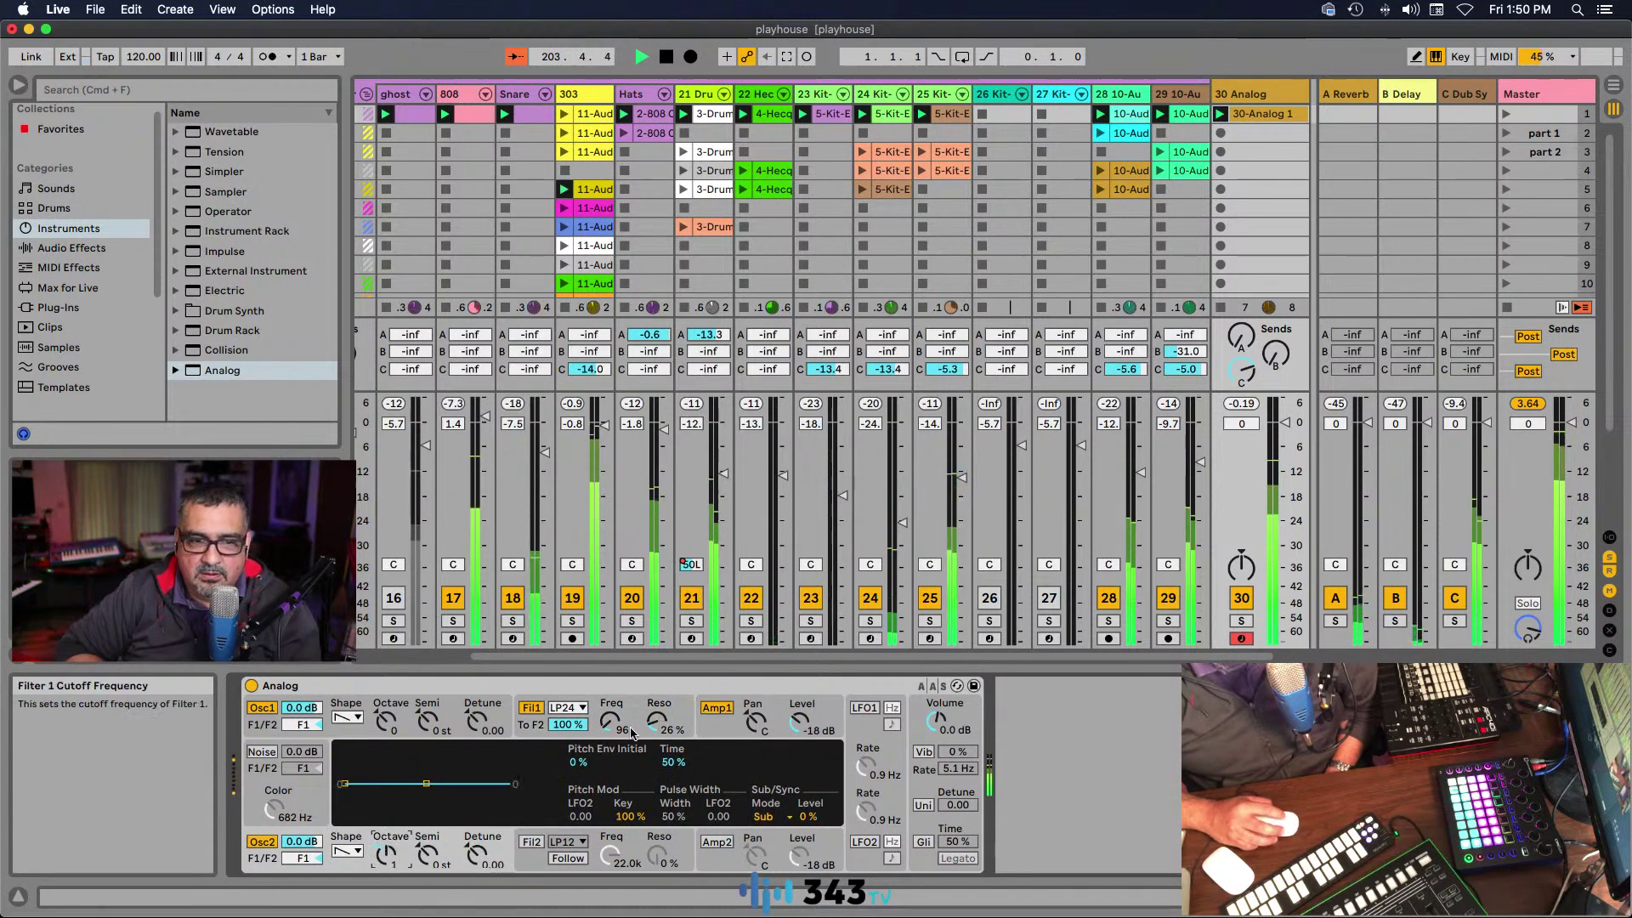
{"action": "mouse_move", "coordinate": [612, 726]}
{"action": "left_mouse_down"}
{"action": "mouse_move", "coordinate": [611, 698]}
{"action": "mouse_move", "coordinate": [655, 732]}
{"action": "mouse_move", "coordinate": [605, 723]}
{"action": "left_mouse_up"}
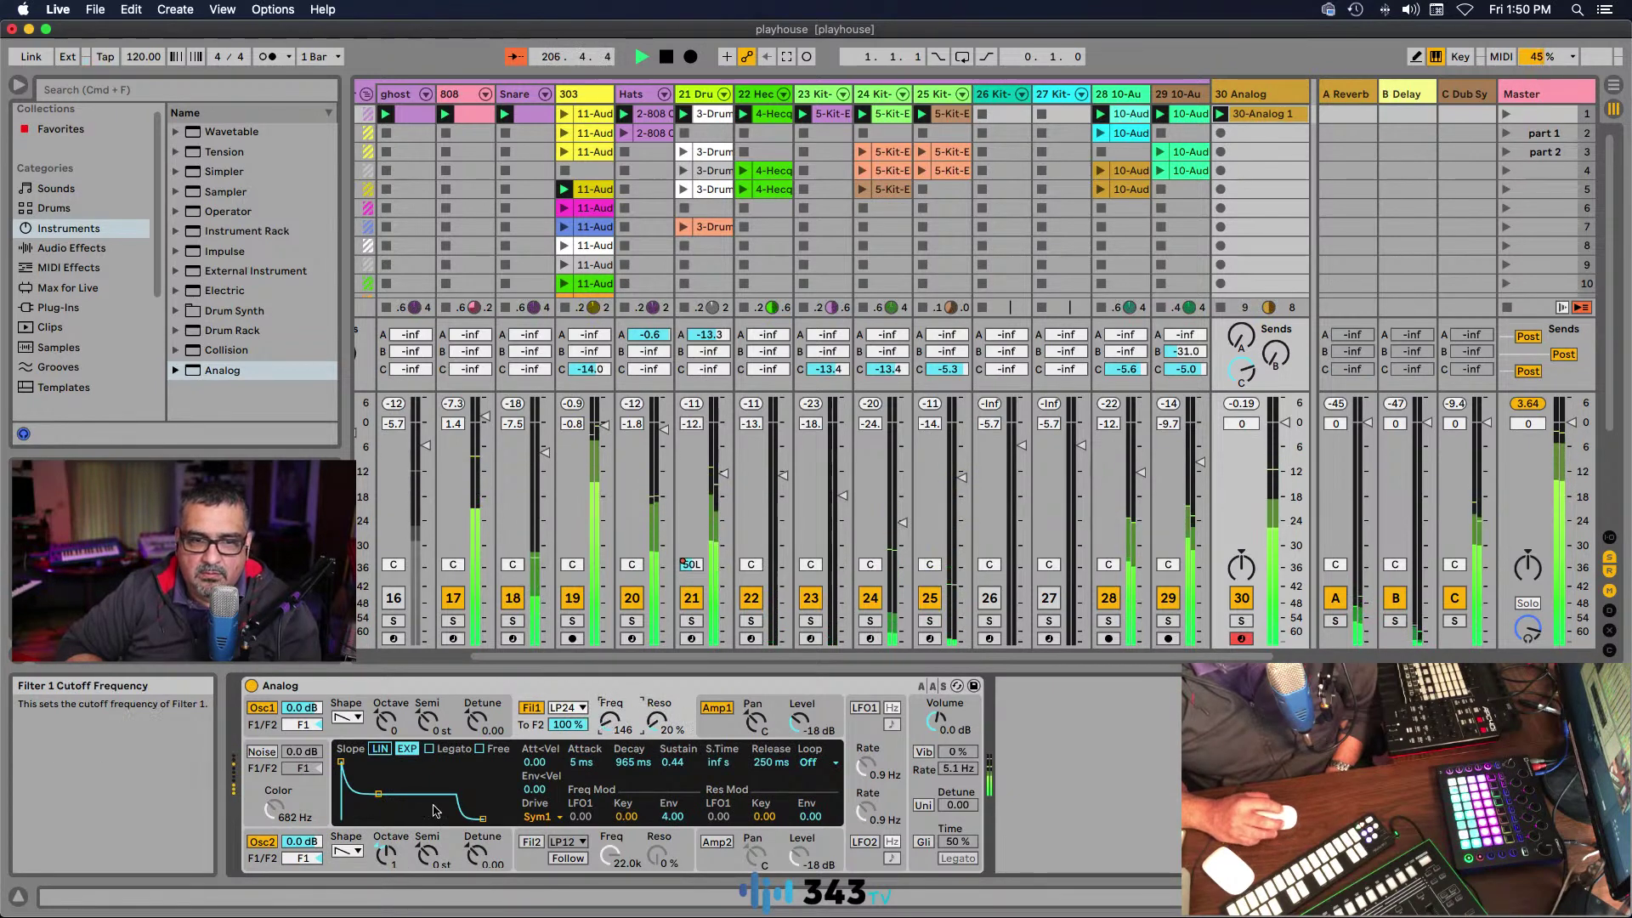
Step: Reopen the Analog clip and move its two-bar loop to position 4.3.2
{"action": "scroll", "coordinate": [1166, 586], "scroll_direction": "left", "scroll_amount": 3}
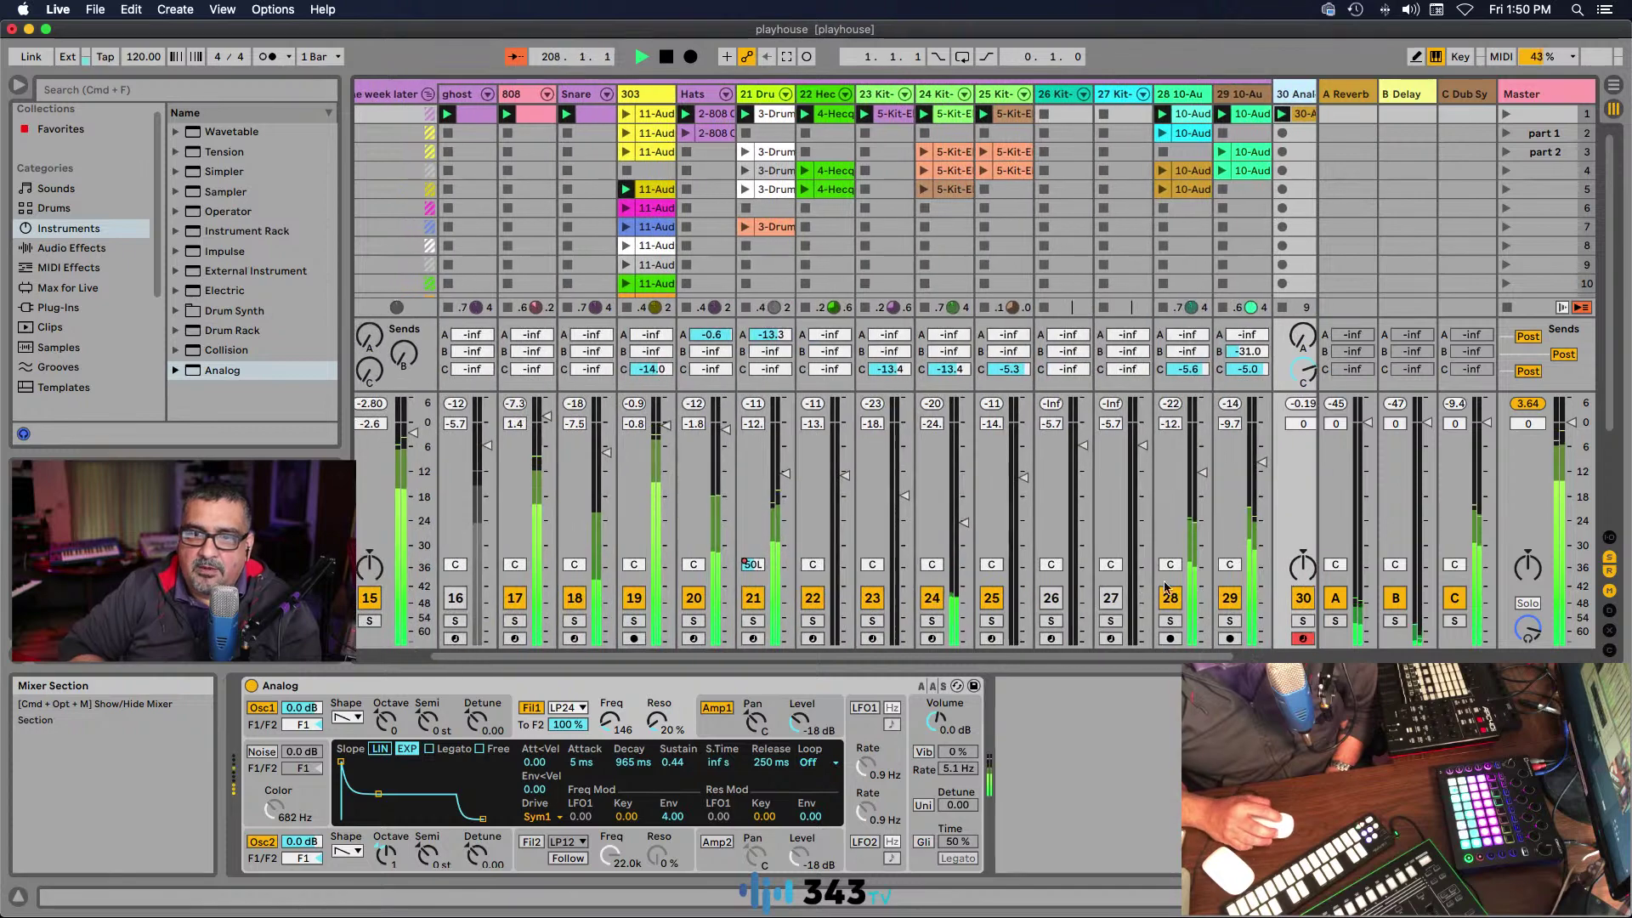
{"action": "scroll", "coordinate": [1166, 586], "scroll_direction": "right", "scroll_amount": 3}
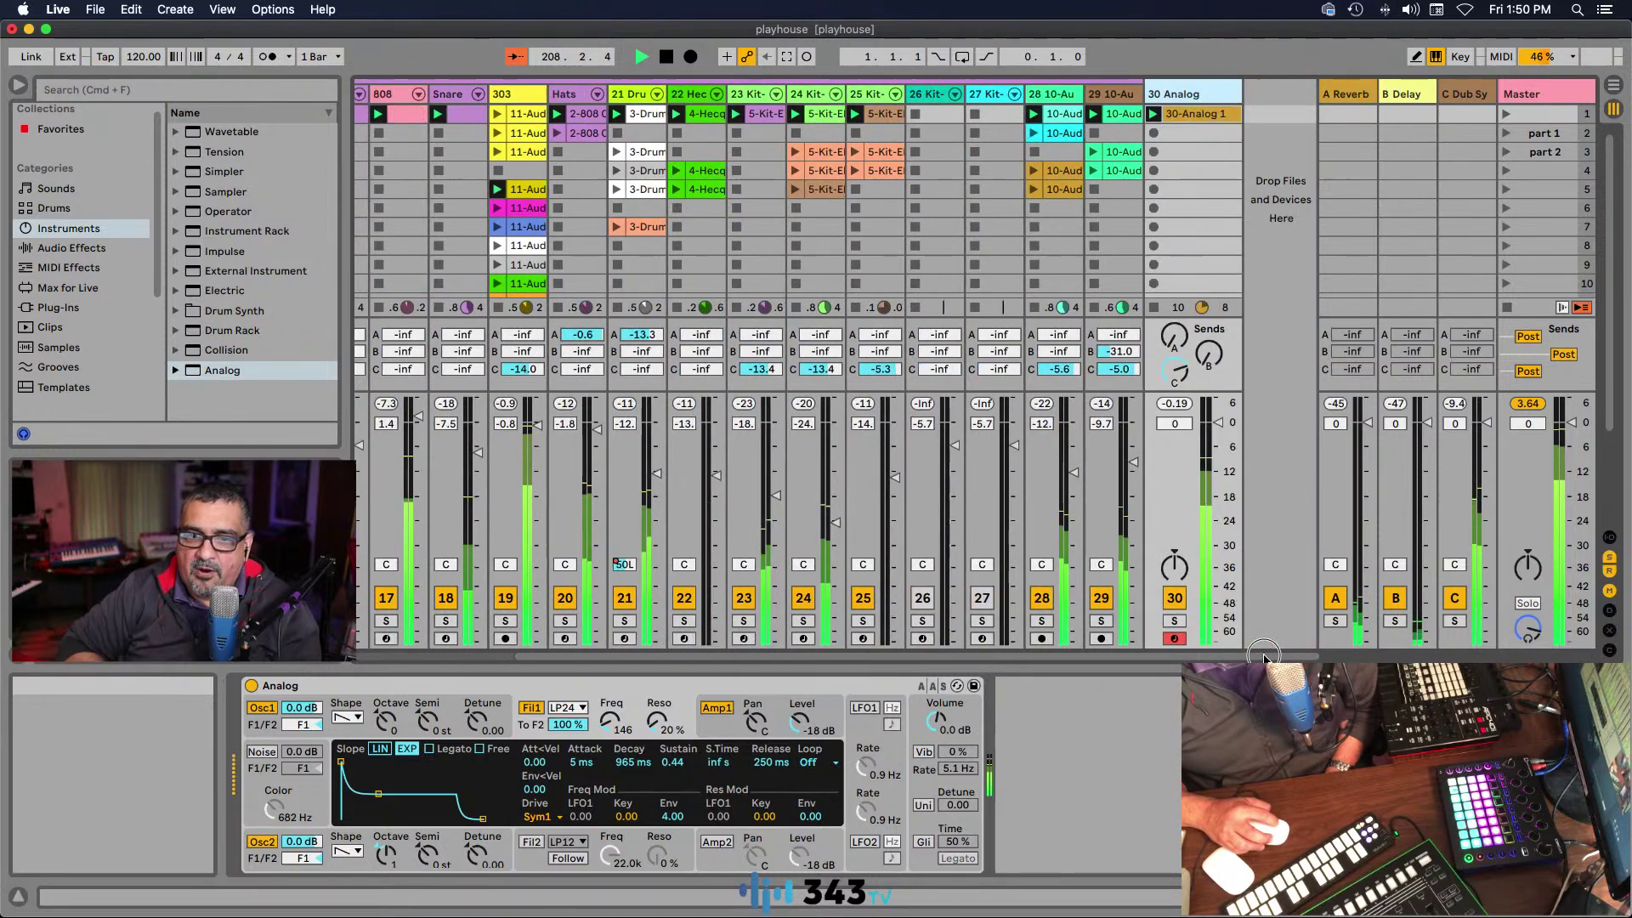
{"action": "double_click", "coordinate": [1203, 114]}
{"action": "left_click_drag", "start_coordinate": [871, 677], "coordinate": [1081, 657]}
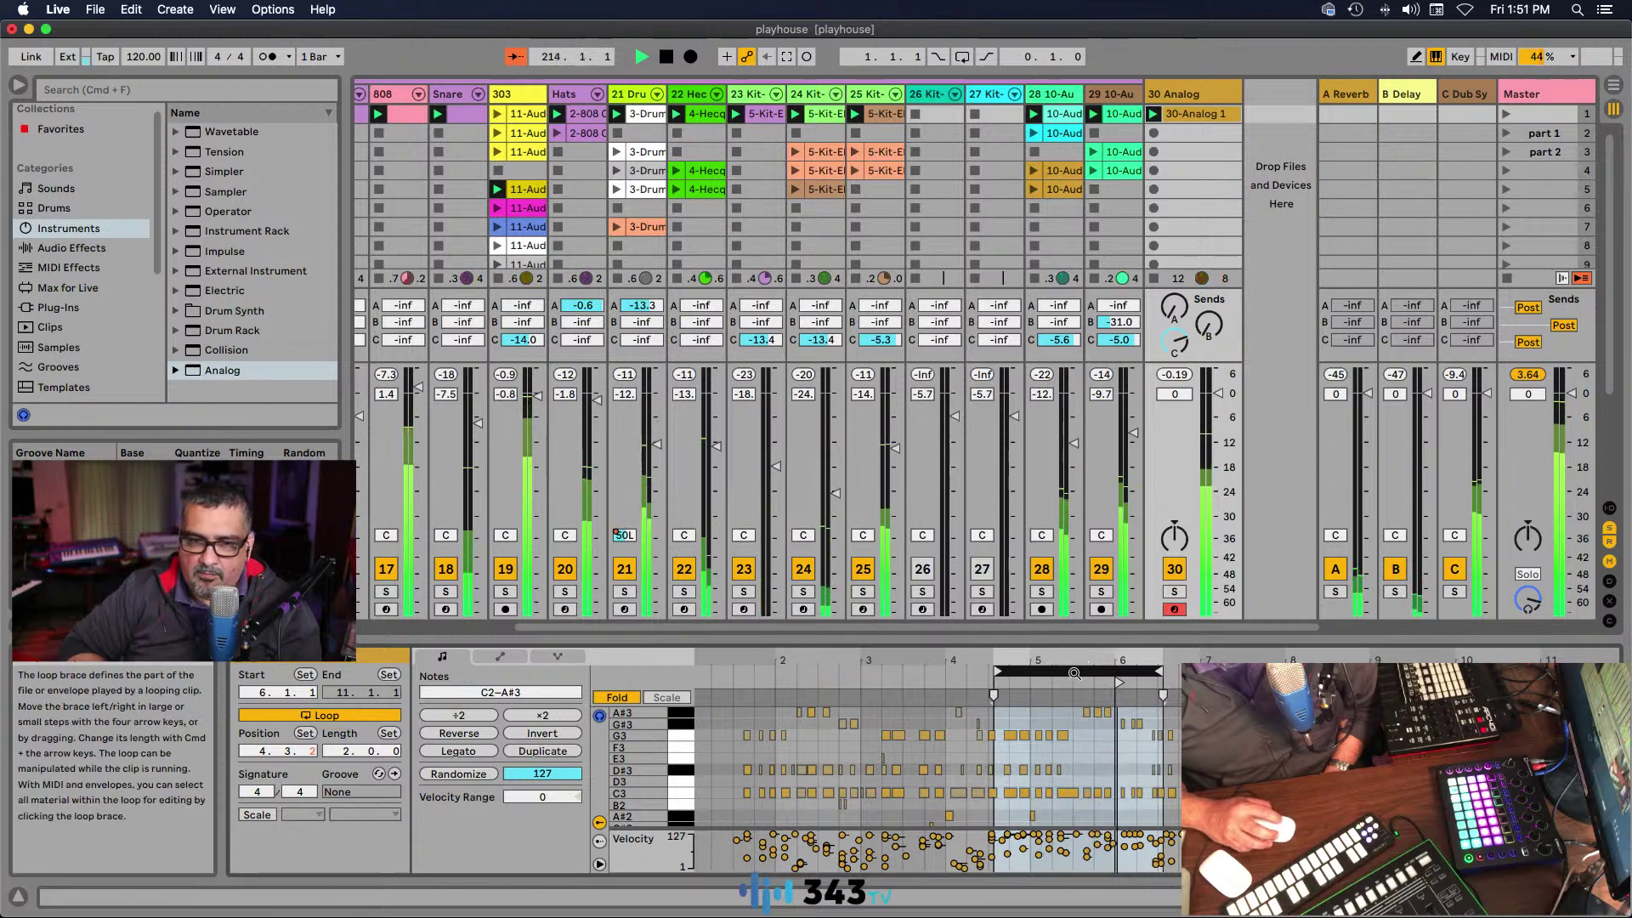
Step: Return to the Analog device and set Filter 1 to 41 Hz with 30% resonance
{"action": "double_click", "coordinate": [1179, 99]}
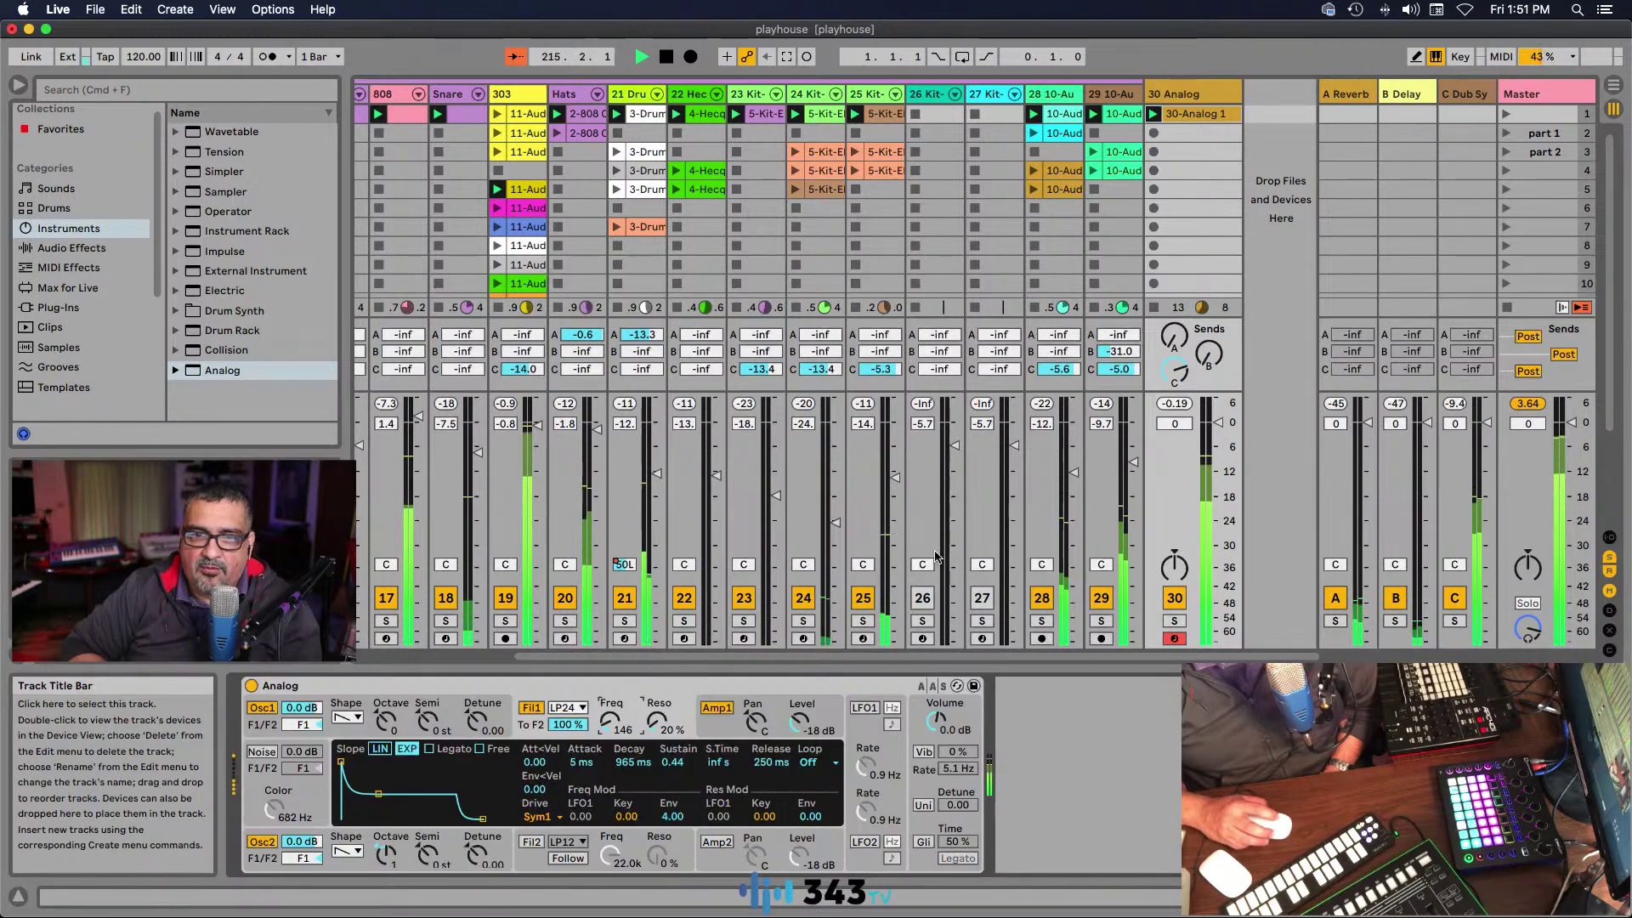
{"action": "left_click", "coordinate": [606, 723]}
{"action": "left_click", "coordinate": [659, 727]}
{"action": "scroll", "coordinate": [606, 724], "scroll_direction": "down", "scroll_amount": 5}
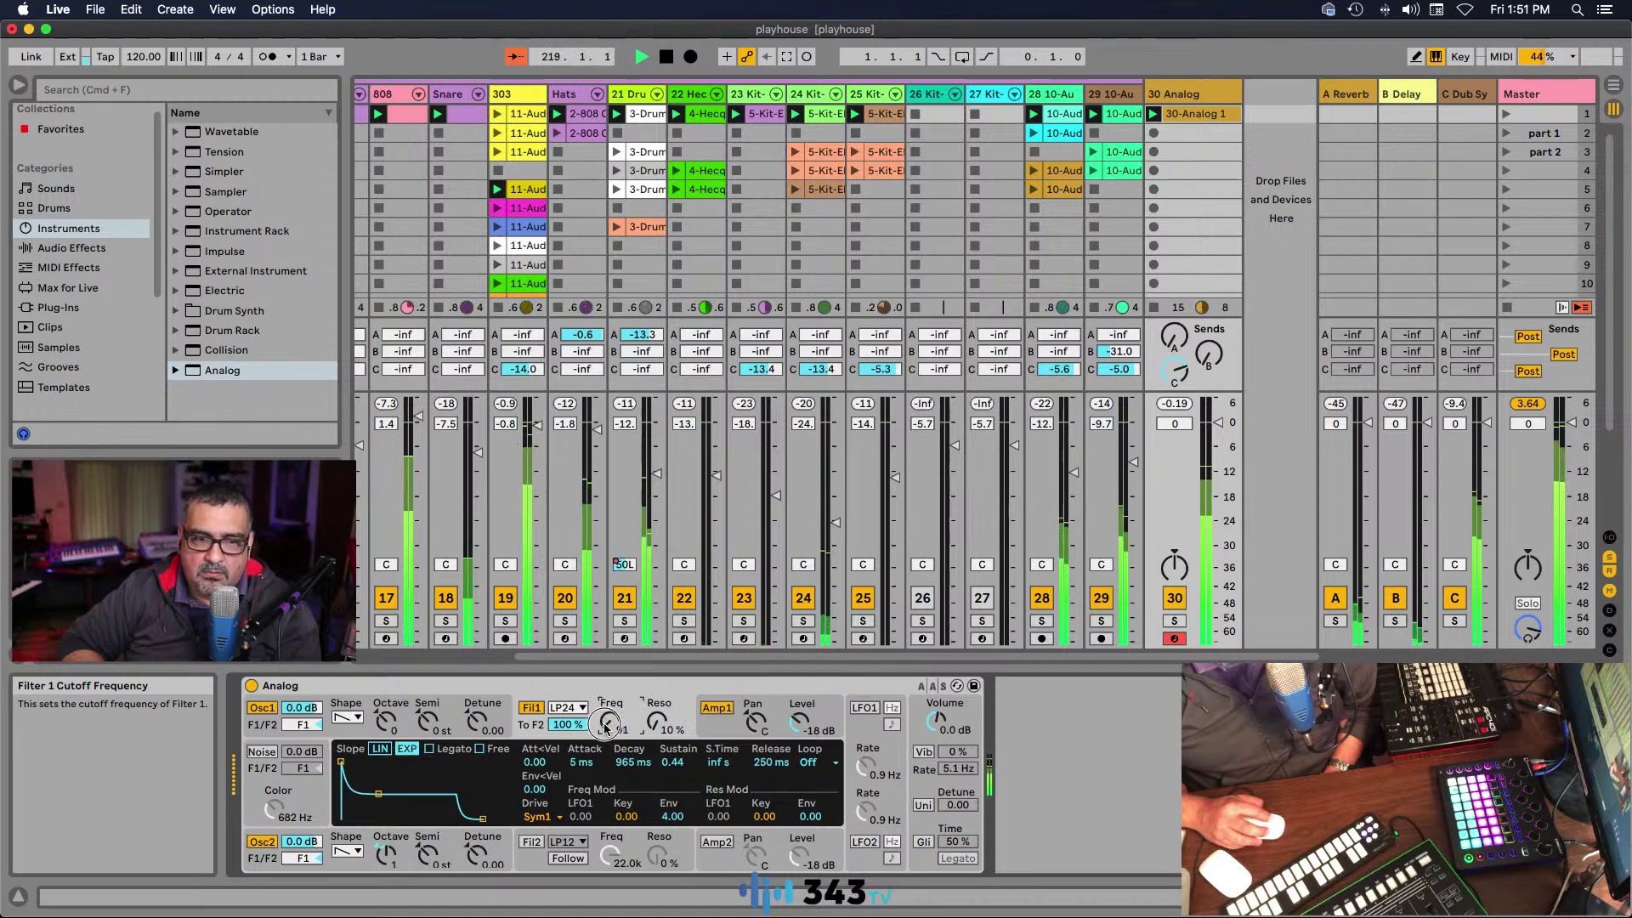
{"action": "left_click", "coordinate": [658, 725]}
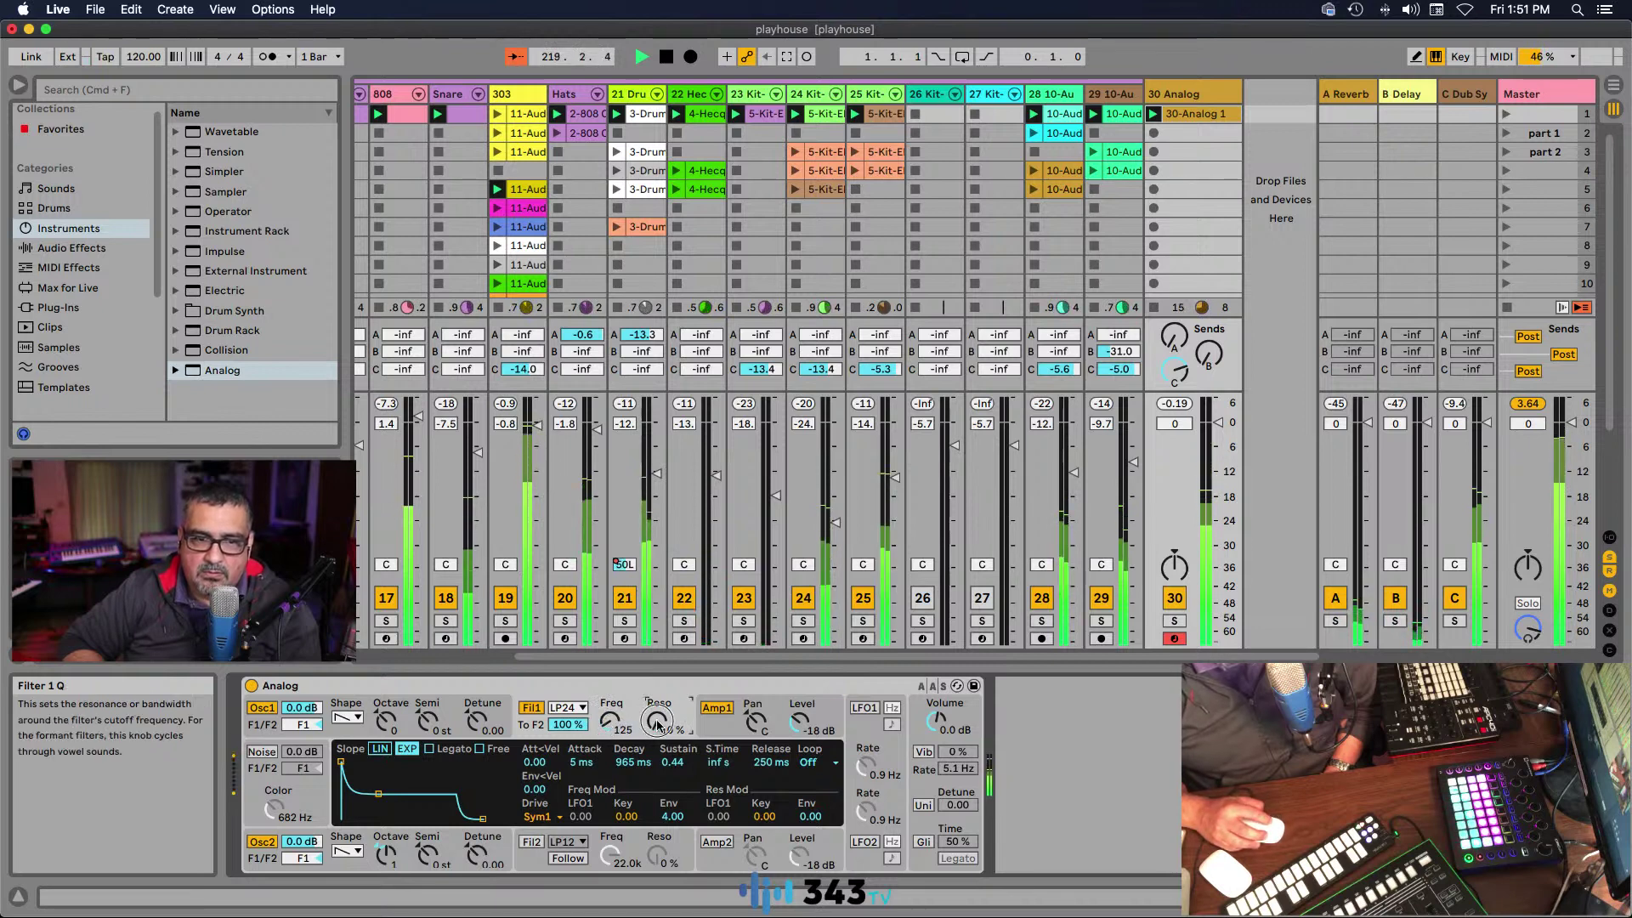
{"action": "left_click", "coordinate": [605, 723]}
{"action": "scroll", "coordinate": [606, 723], "scroll_direction": "down", "scroll_amount": 1}
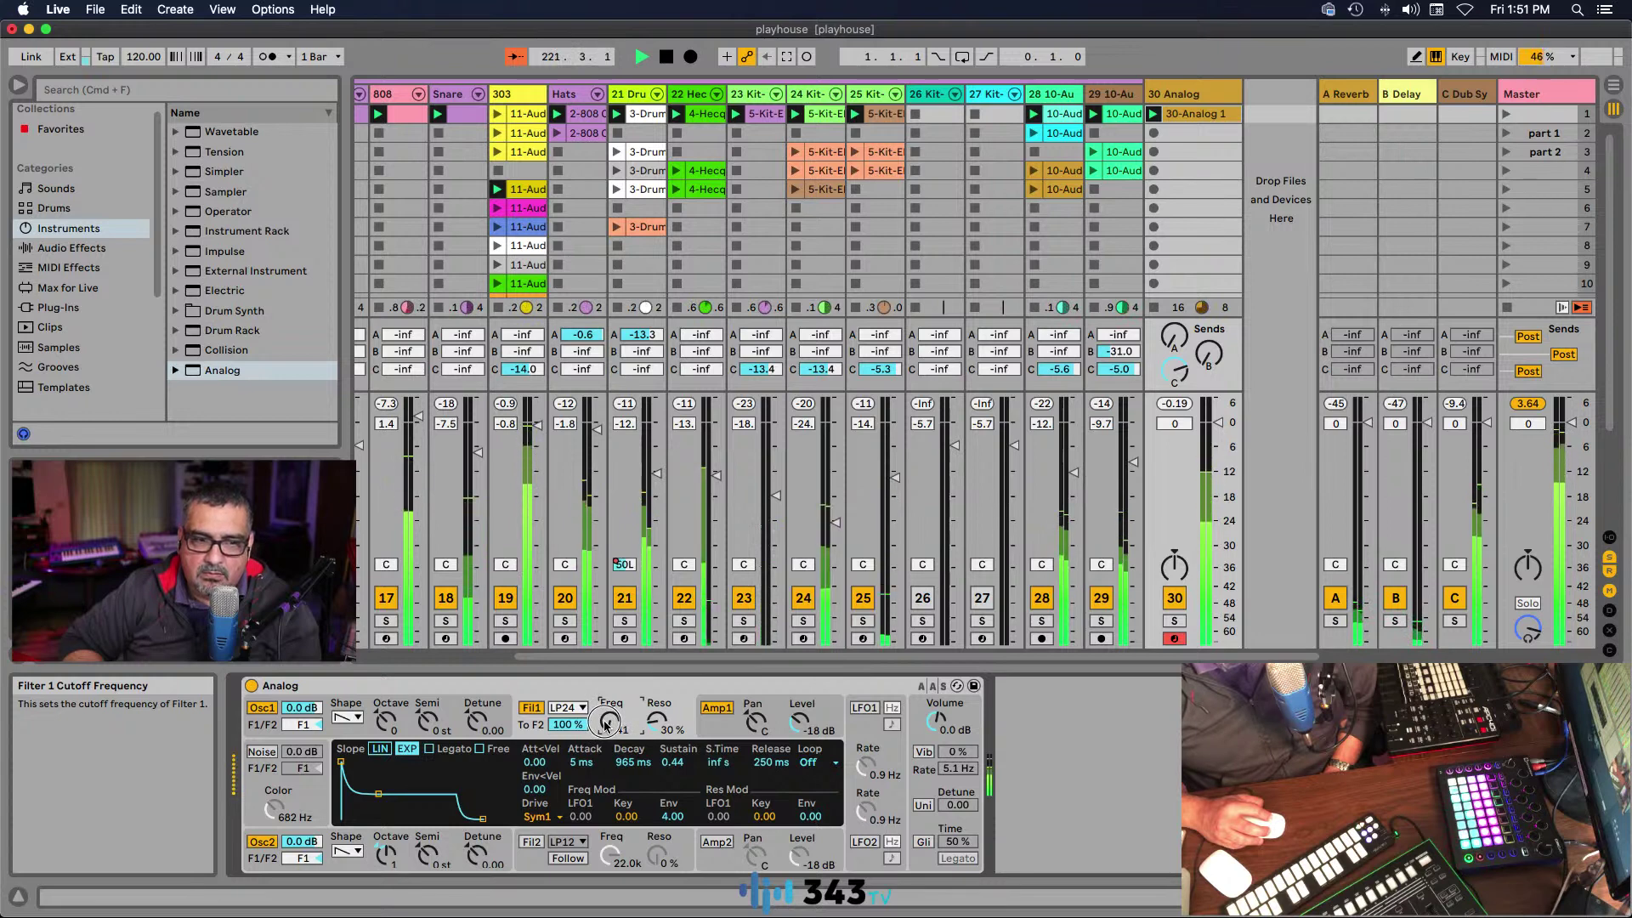
Step: Open the Analog clip again and shift its two-bar loop to position 8.1.4
{"action": "double_click", "coordinate": [1190, 114]}
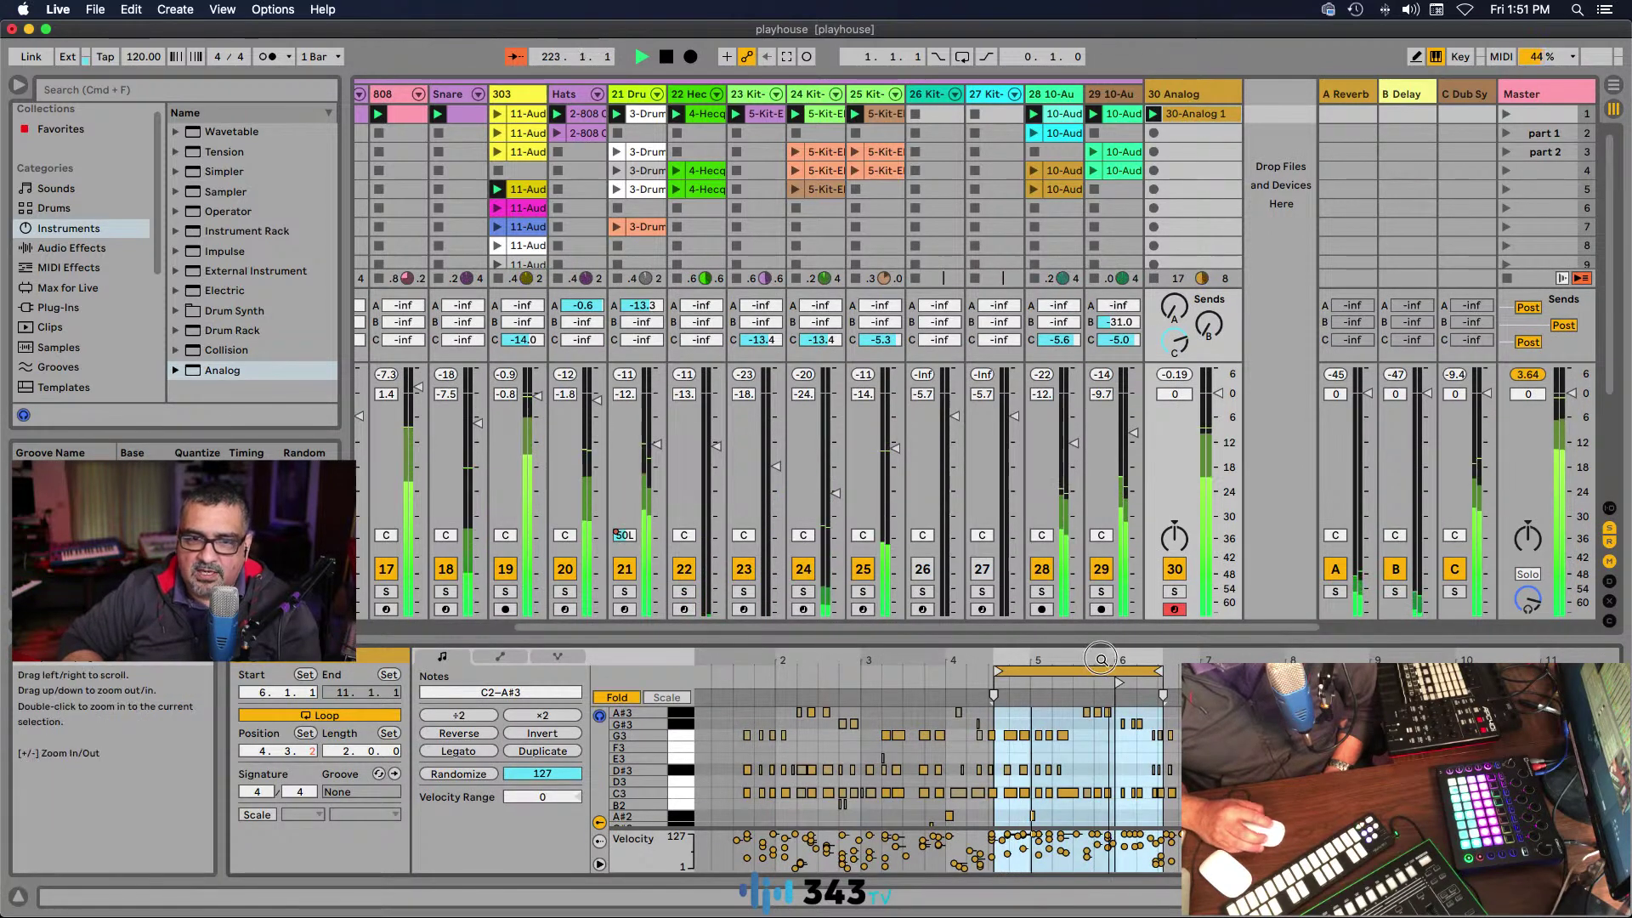
{"action": "left_click_drag", "start_coordinate": [1092, 675], "coordinate": [1188, 673]}
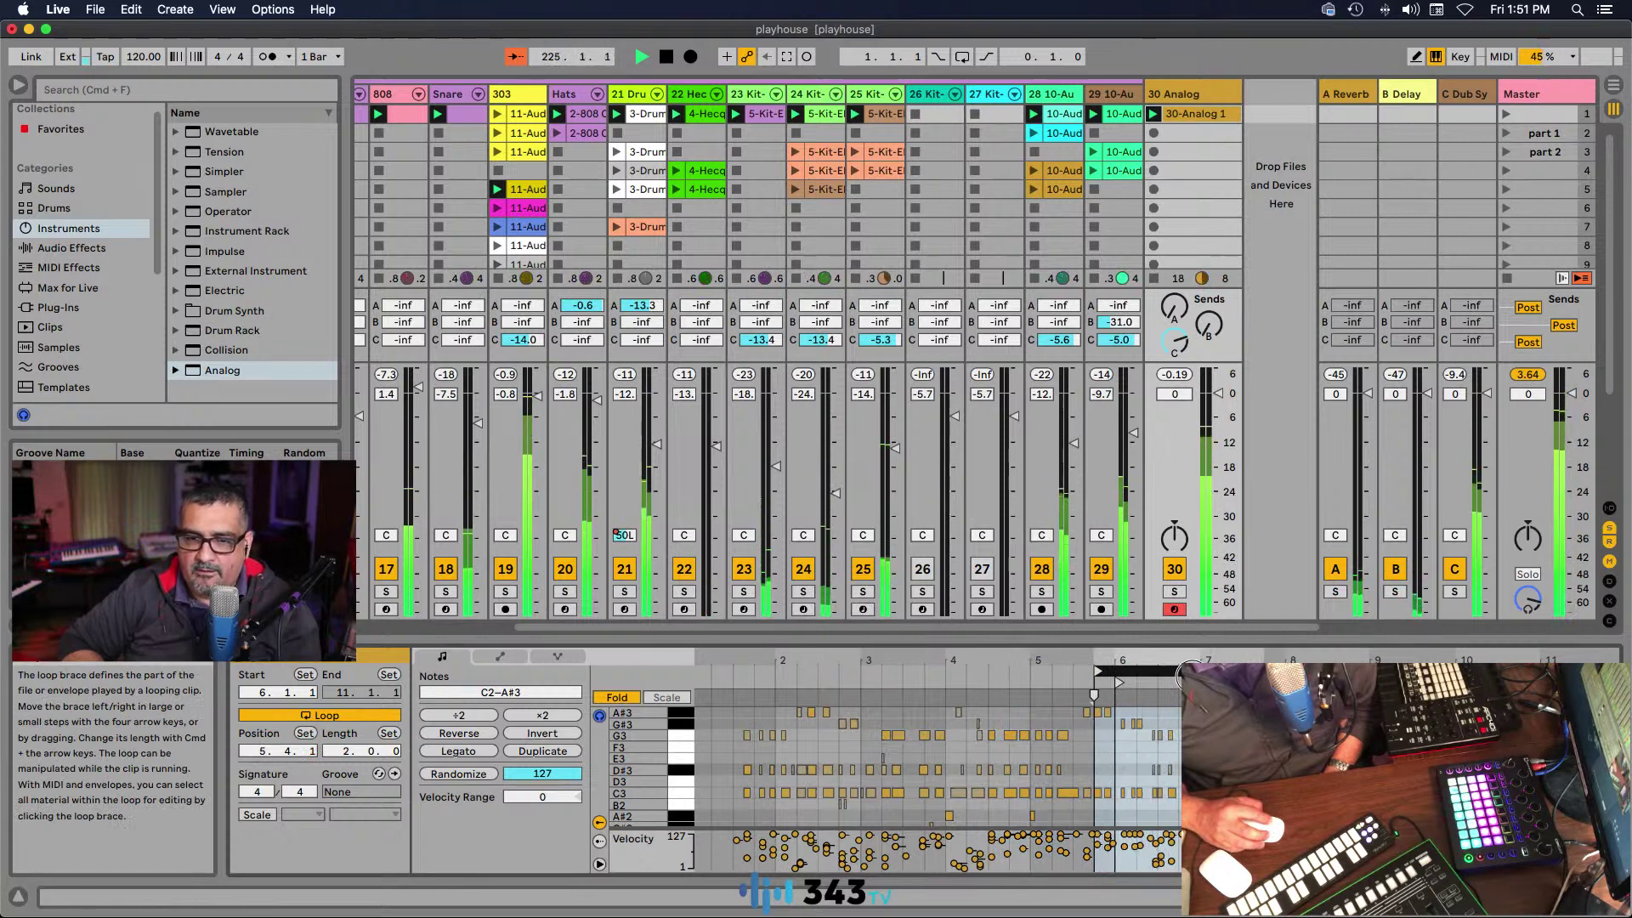
{"action": "left_click_drag", "start_coordinate": [1188, 674], "coordinate": [1400, 674]}
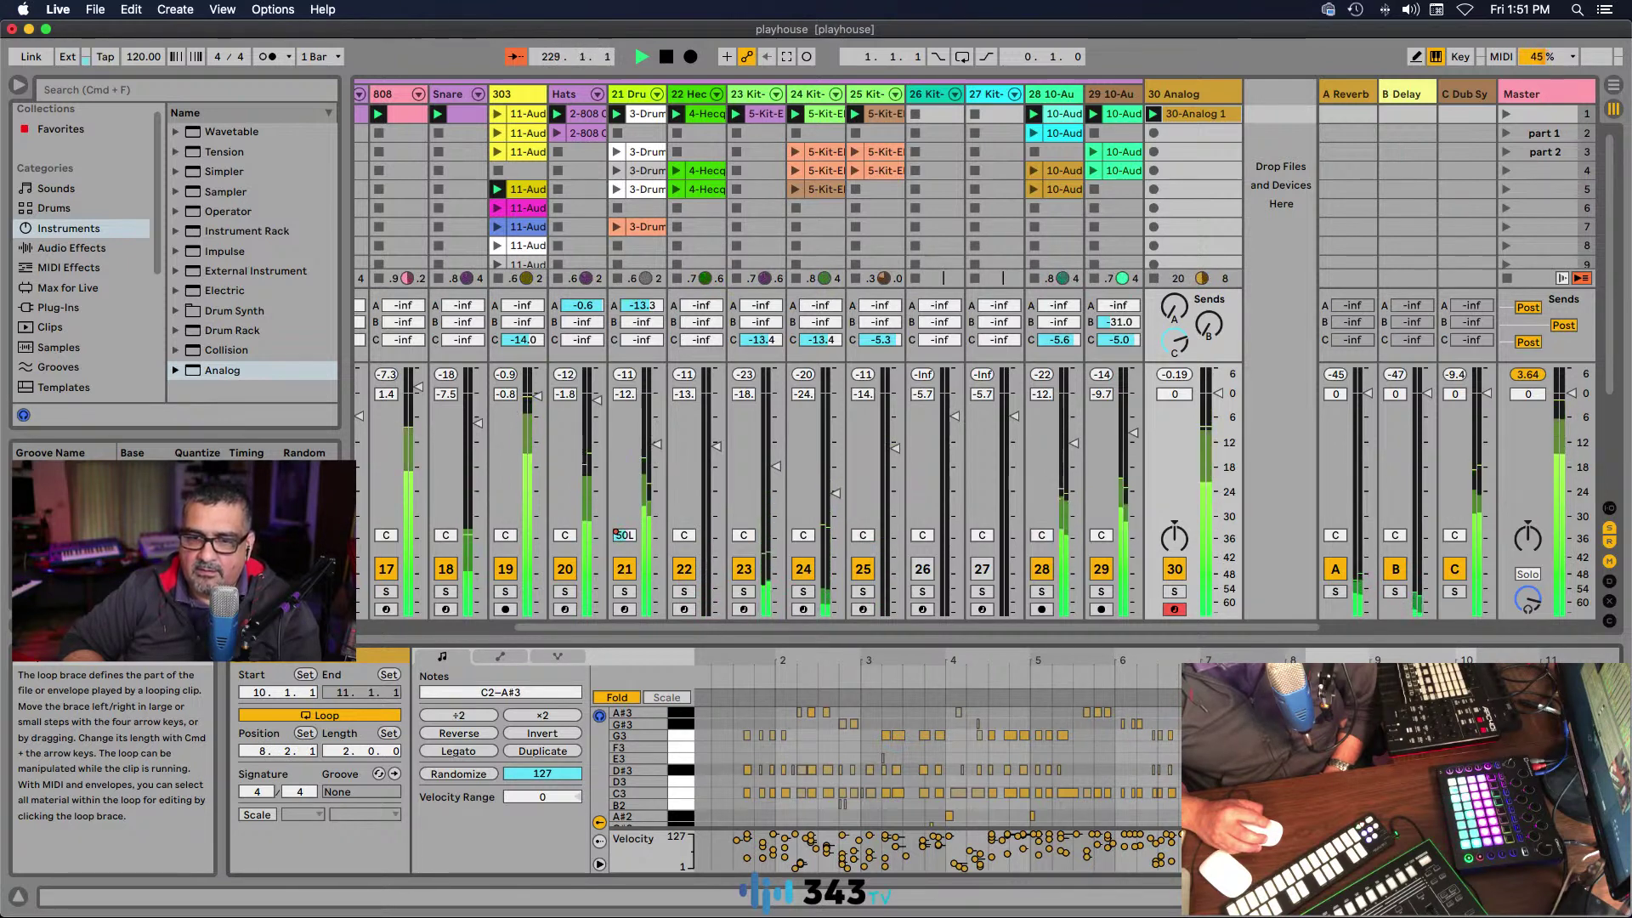
{"action": "key", "text": "Left"}
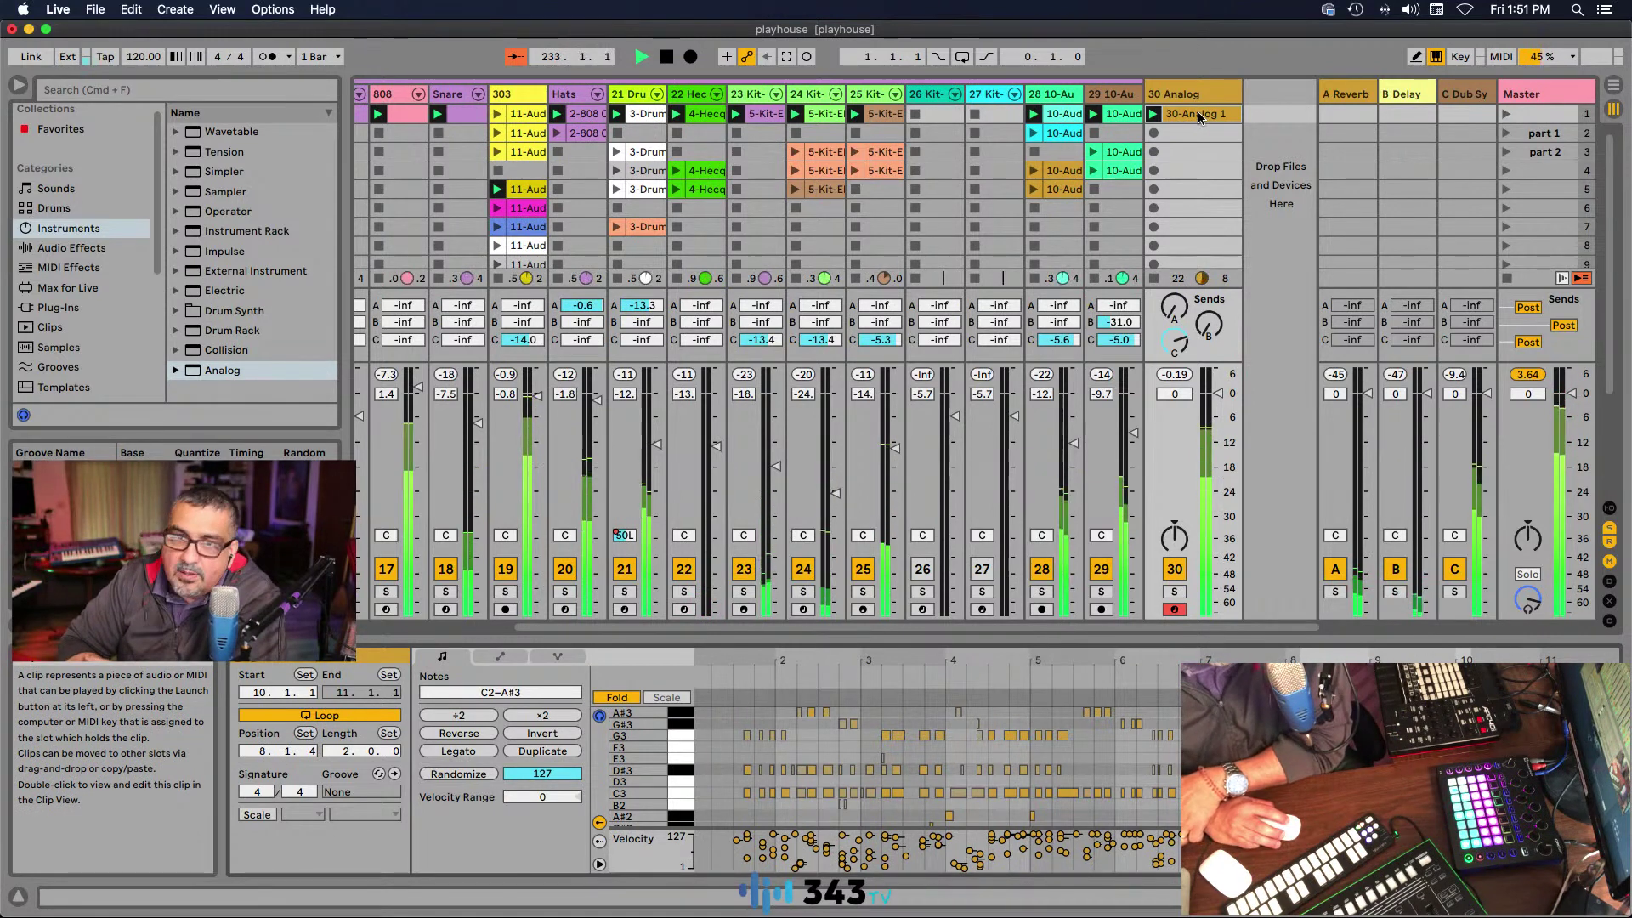
Step: Duplicate the Analog clip into the second slot and move the first clip's two-bar loop to position 4.3.1
{"action": "key", "text": "super+d"}
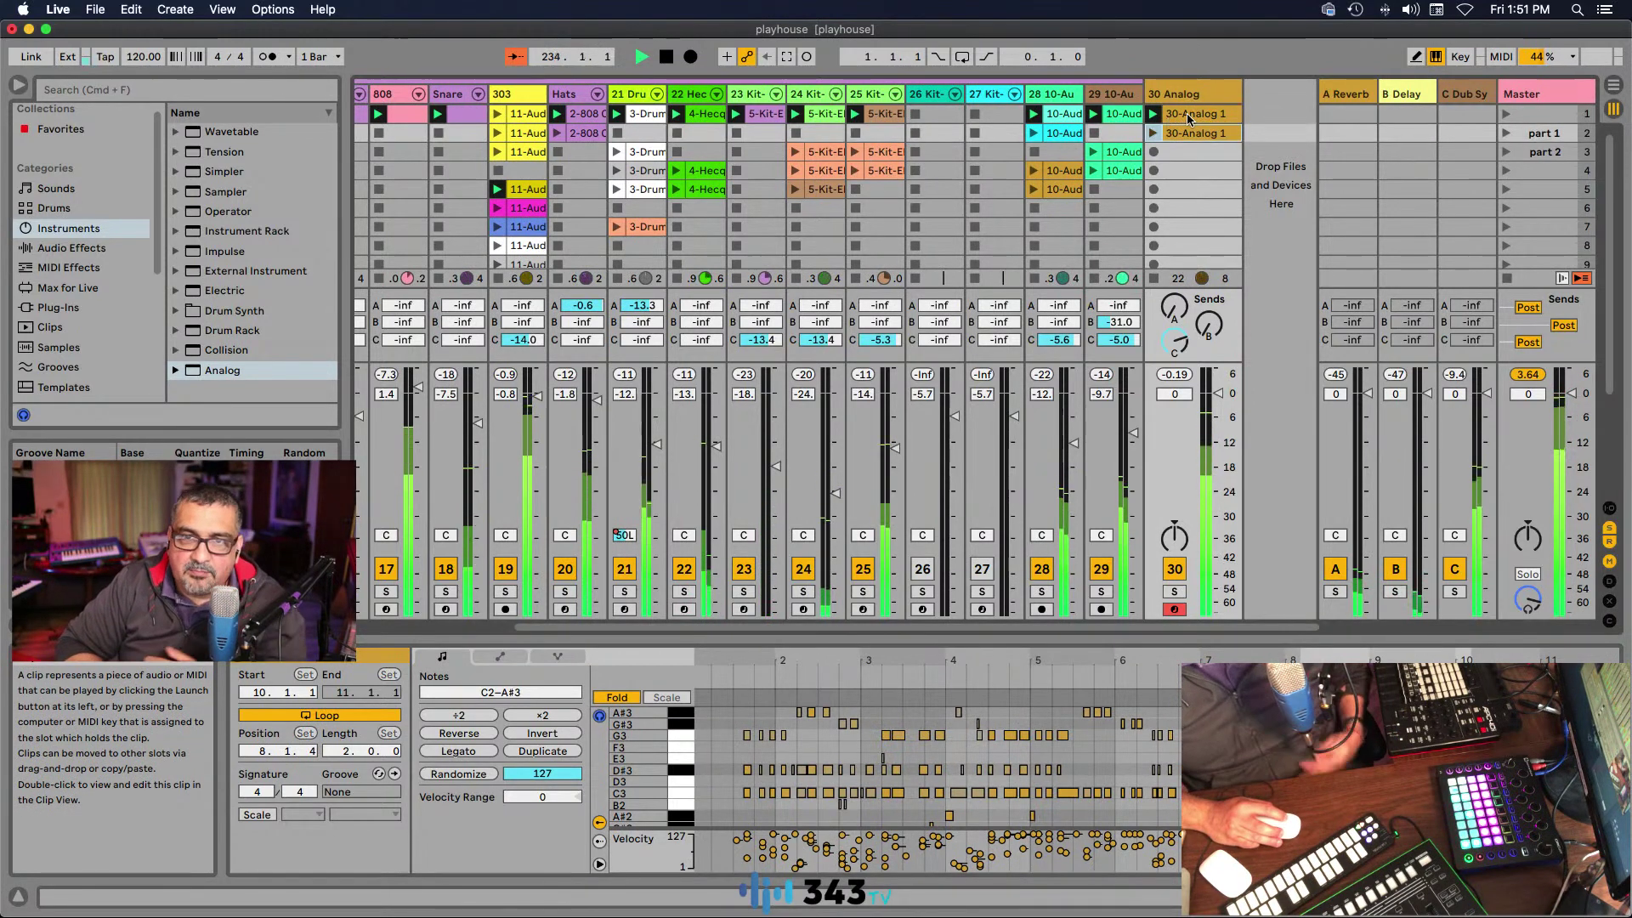
{"action": "left_click", "coordinate": [1153, 114]}
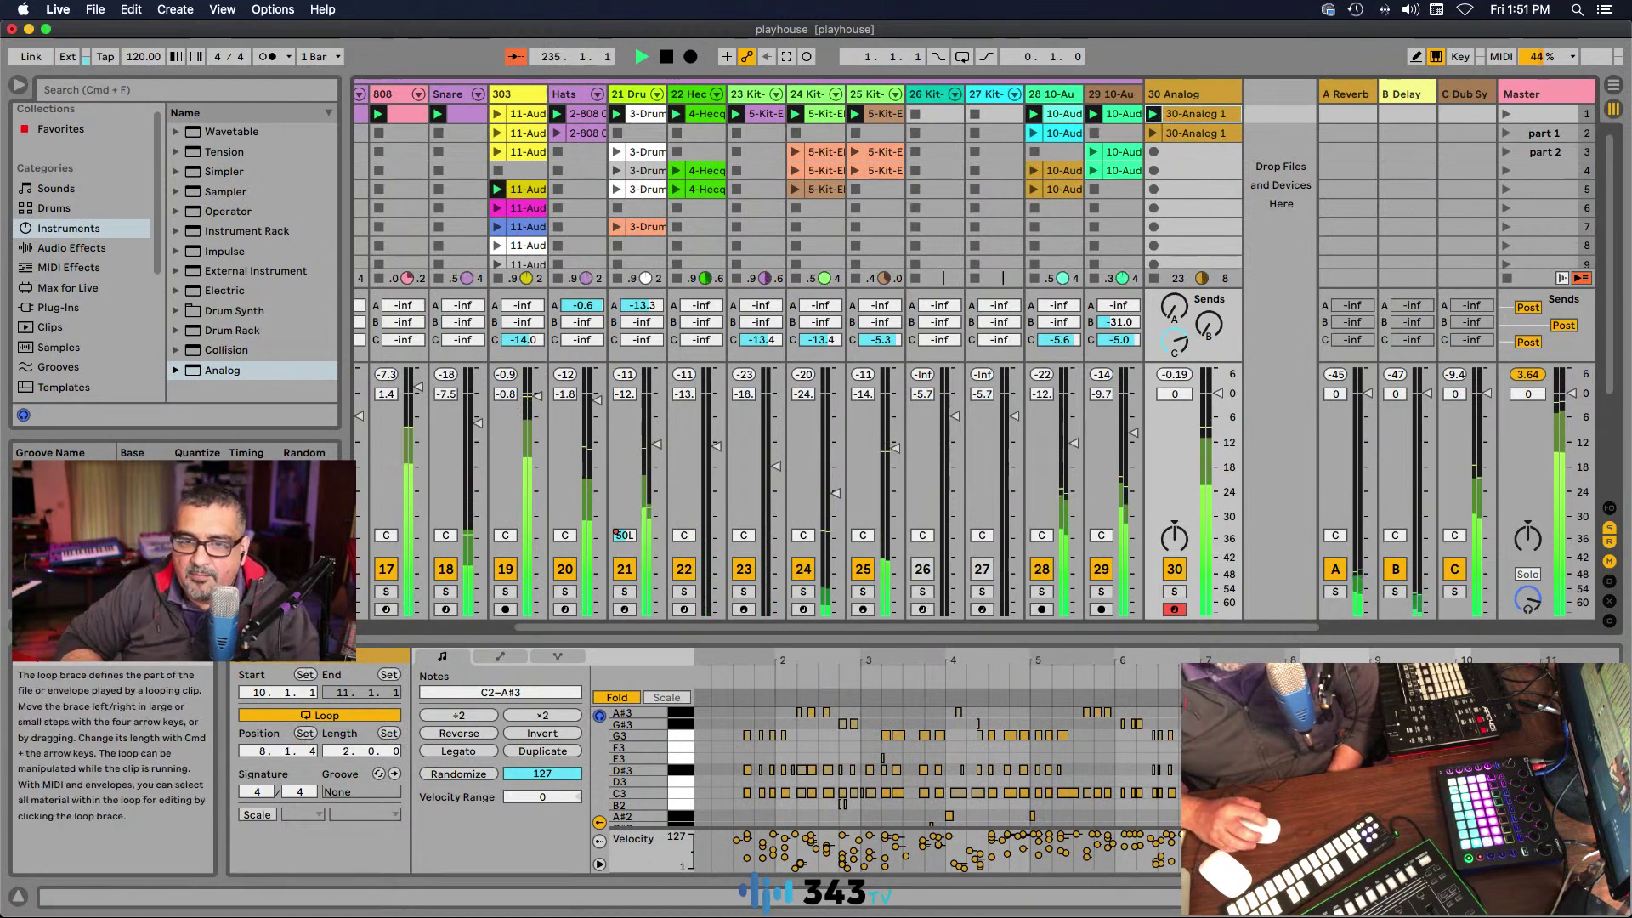
{"action": "left_click_drag", "start_coordinate": [1391, 671], "coordinate": [1073, 683]}
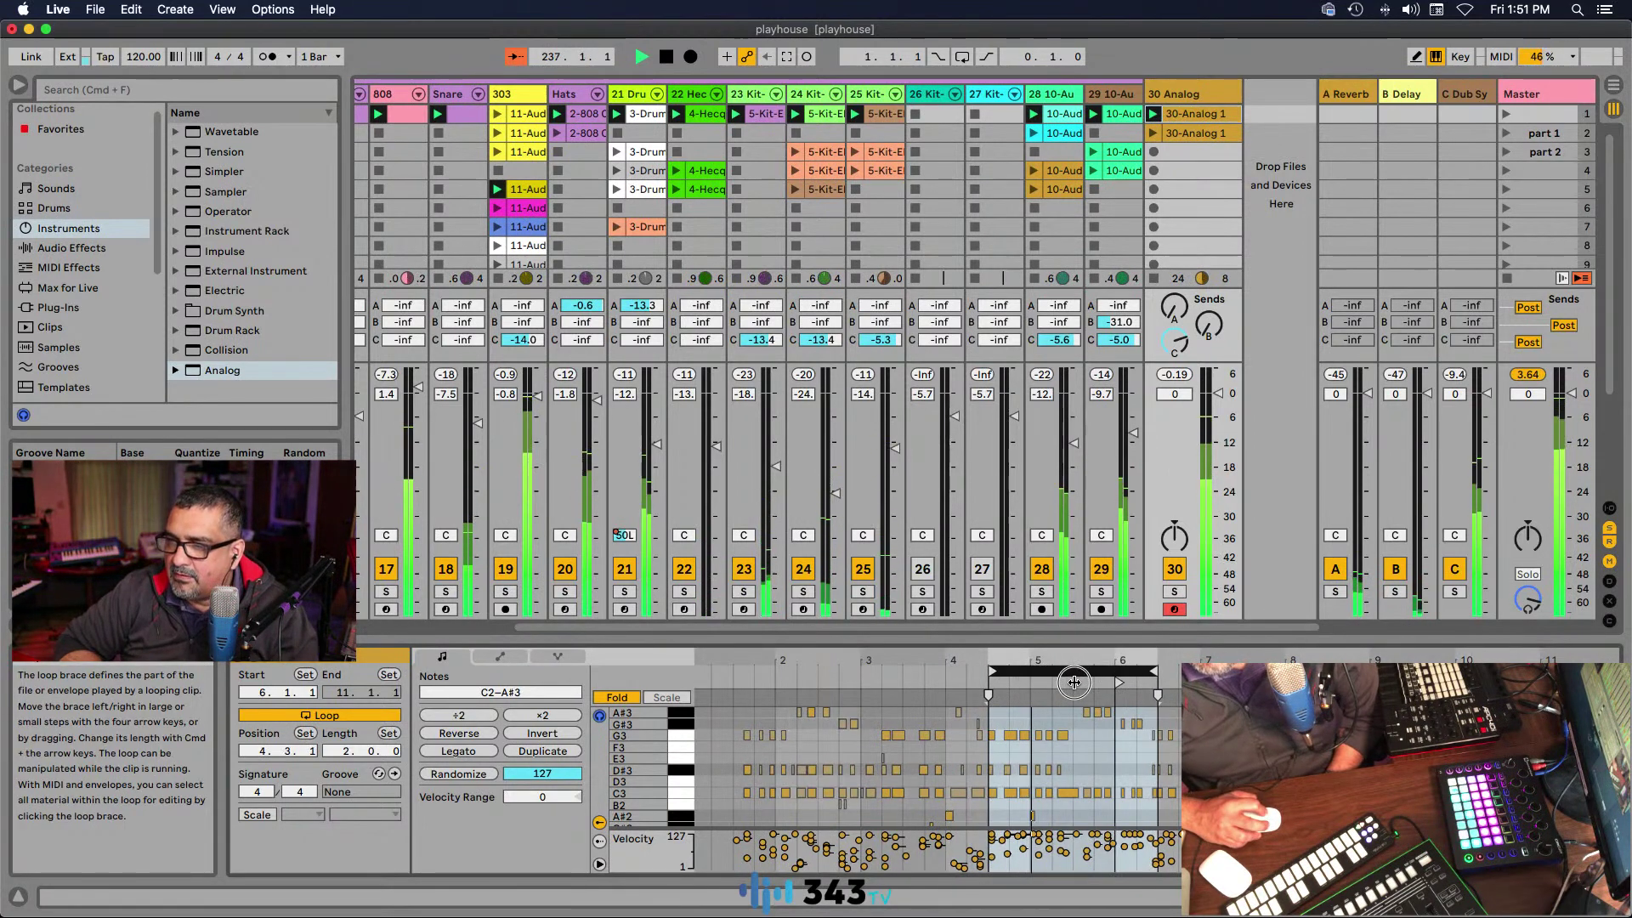
Step: Lower Analog's Filter 1 cutoff to 30 Hz and stop playback of the set
{"action": "scroll", "coordinate": [1205, 215], "scroll_direction": "left", "scroll_amount": 2}
{"action": "double_click", "coordinate": [1241, 93]}
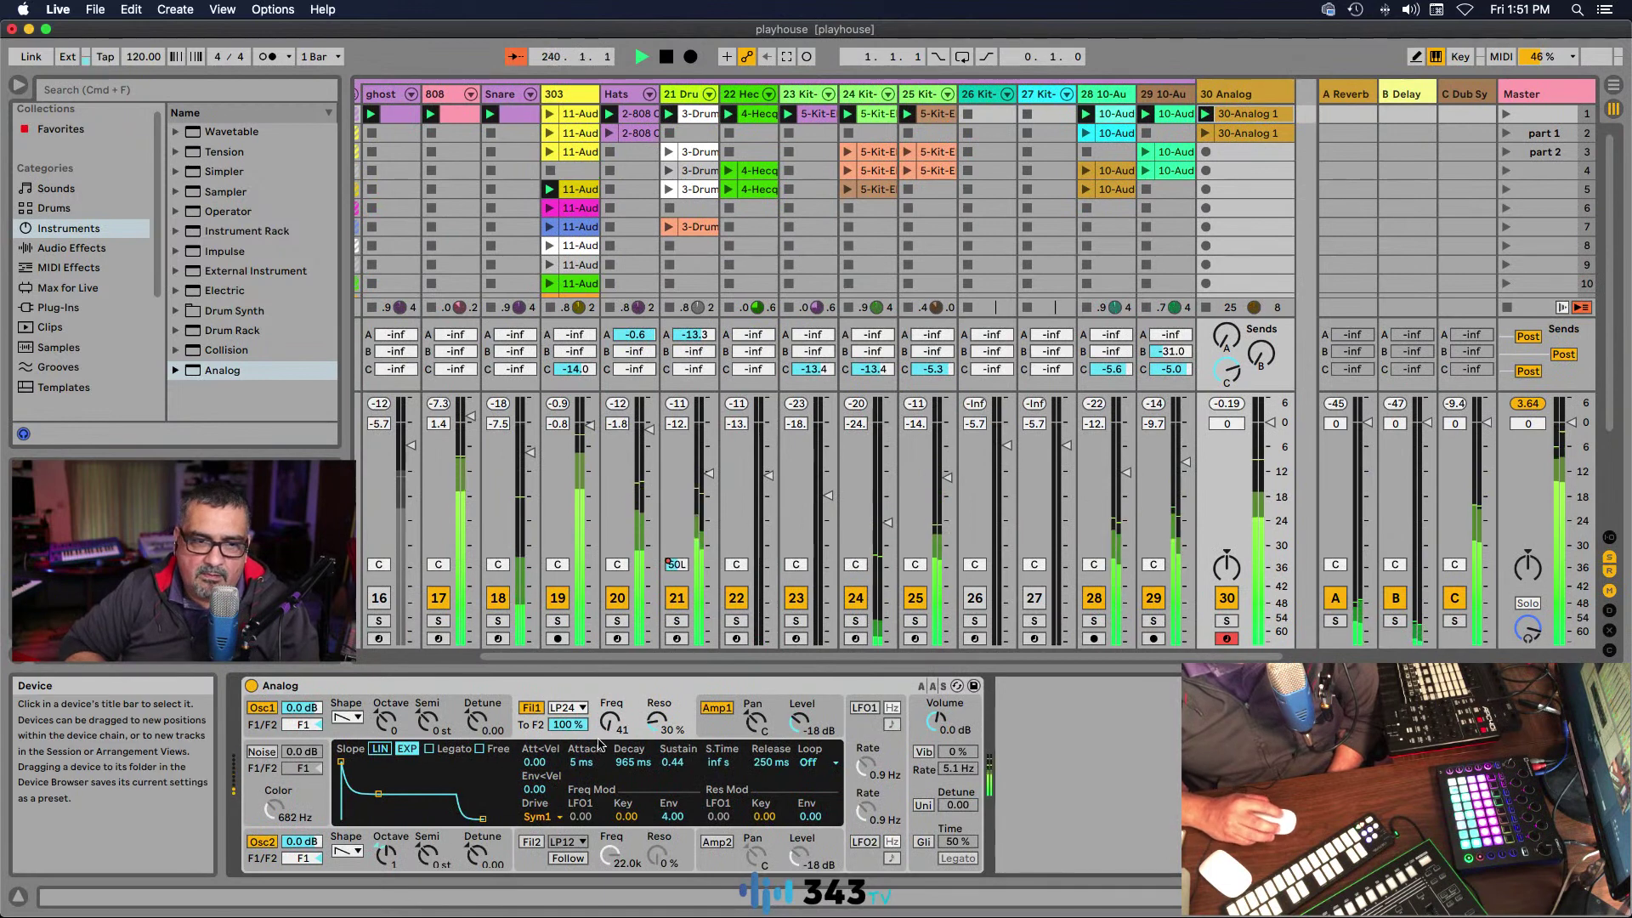
{"action": "left_click_drag", "start_coordinate": [614, 730], "coordinate": [615, 729]}
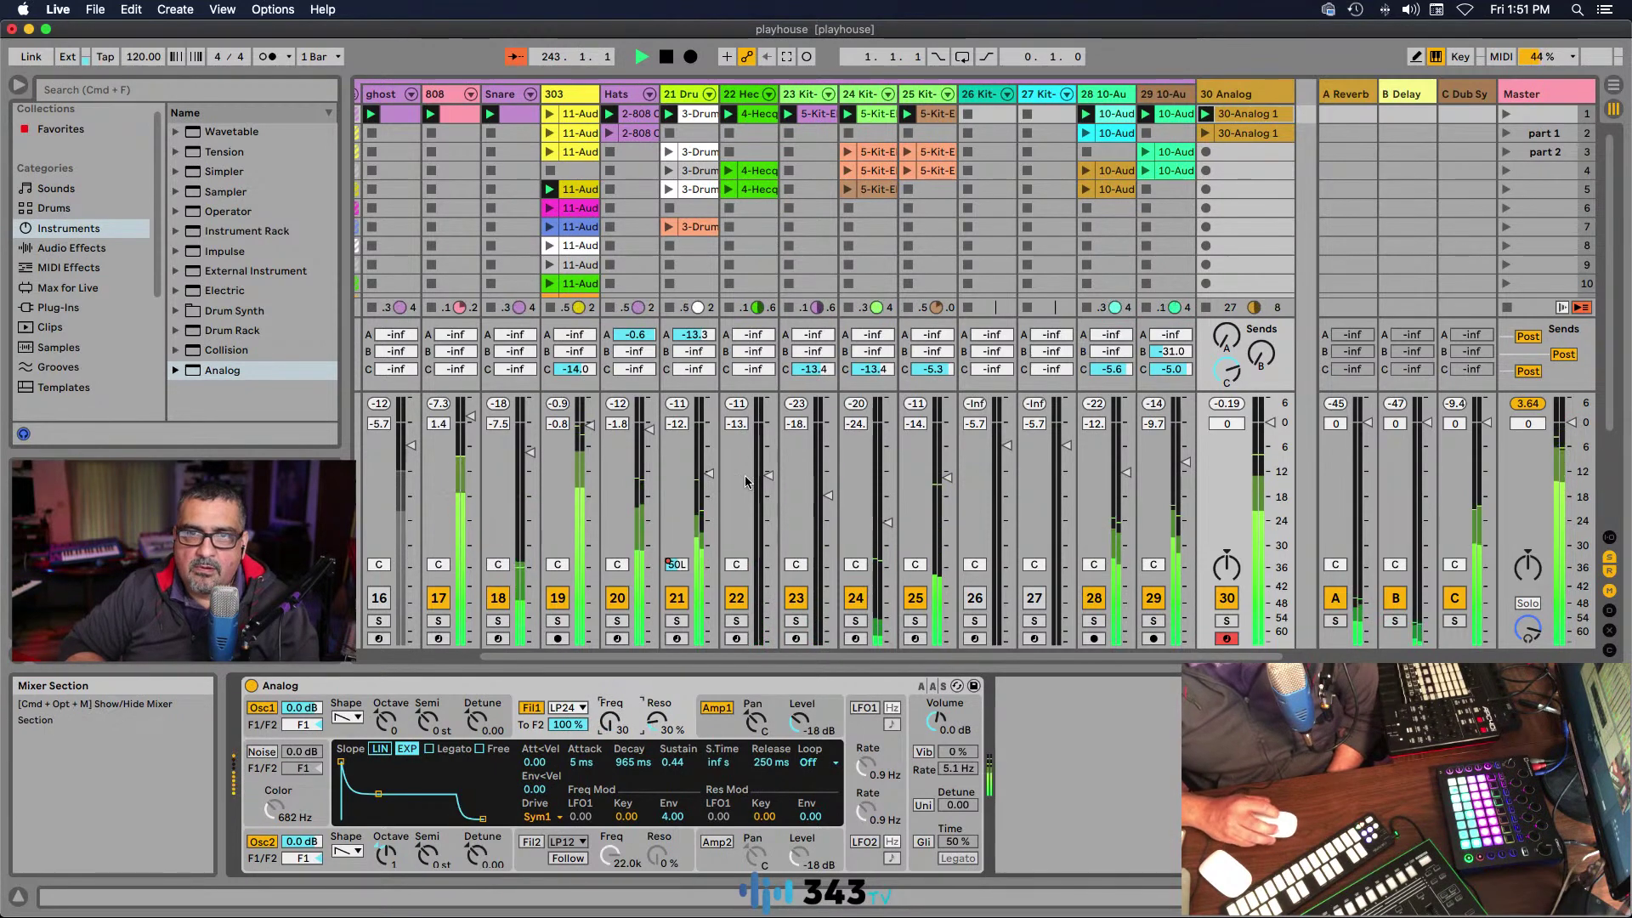
{"action": "left_click", "coordinate": [667, 57]}
{"action": "left_click", "coordinate": [667, 57]}
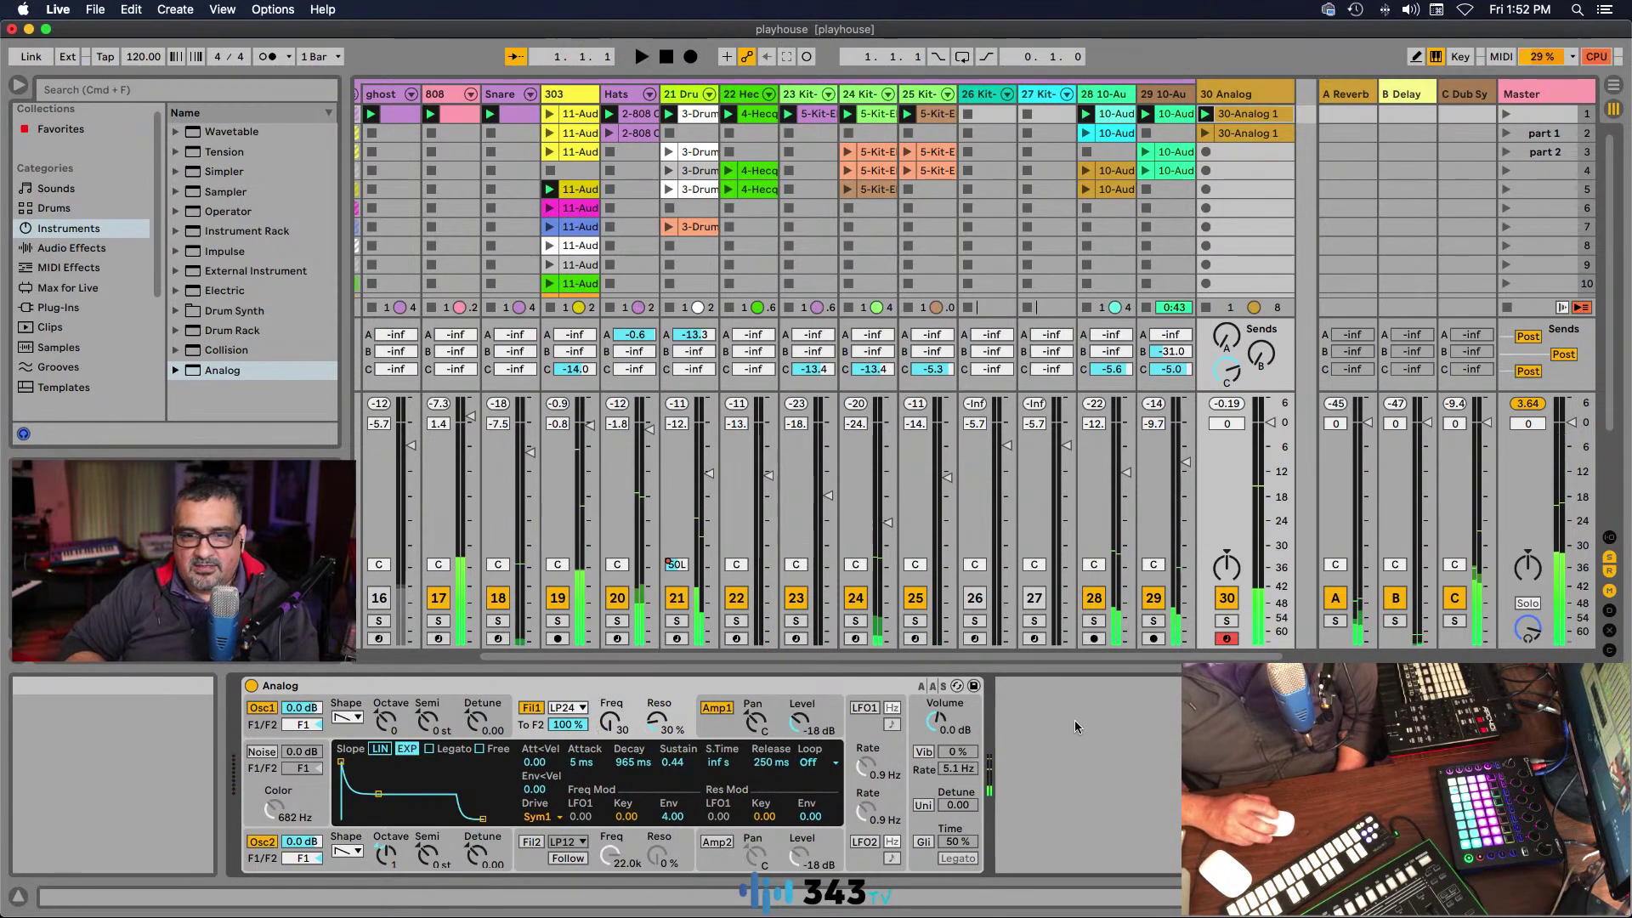
Step: Look over the tracks in the Arrangement View from the first group down, and return to the Session View
{"action": "scroll", "coordinate": [854, 646], "scroll_direction": "left", "scroll_amount": 5}
{"action": "scroll", "coordinate": [854, 645], "scroll_direction": "right", "scroll_amount": 5}
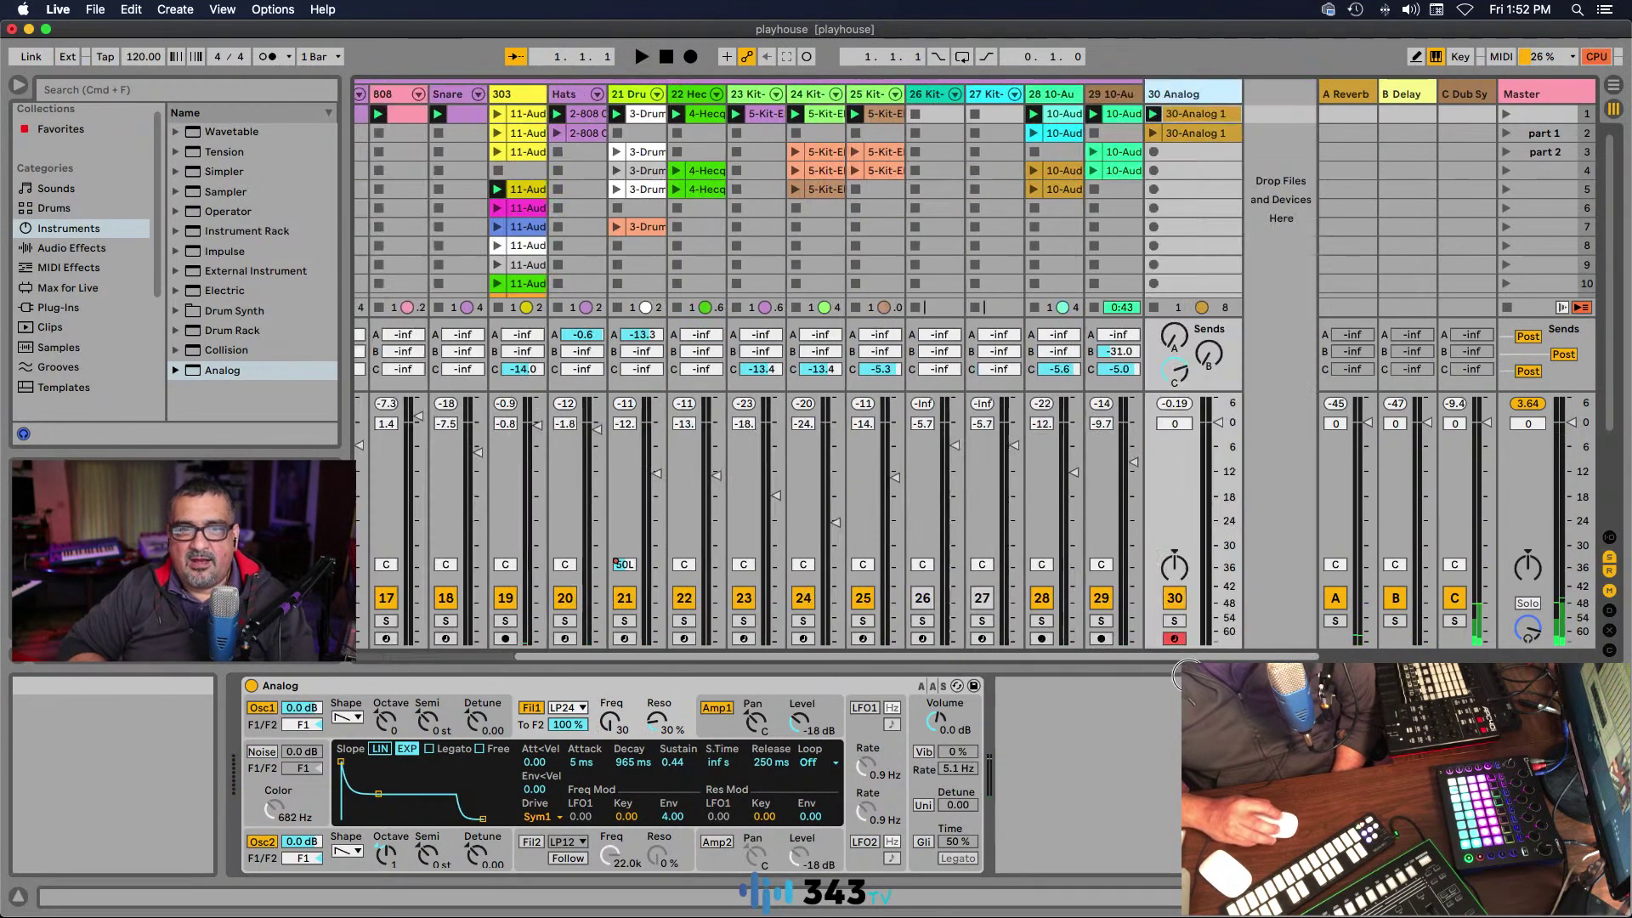
{"action": "left_click", "coordinate": [1613, 85]}
{"action": "scroll", "coordinate": [935, 310], "scroll_direction": "up", "scroll_amount": 10}
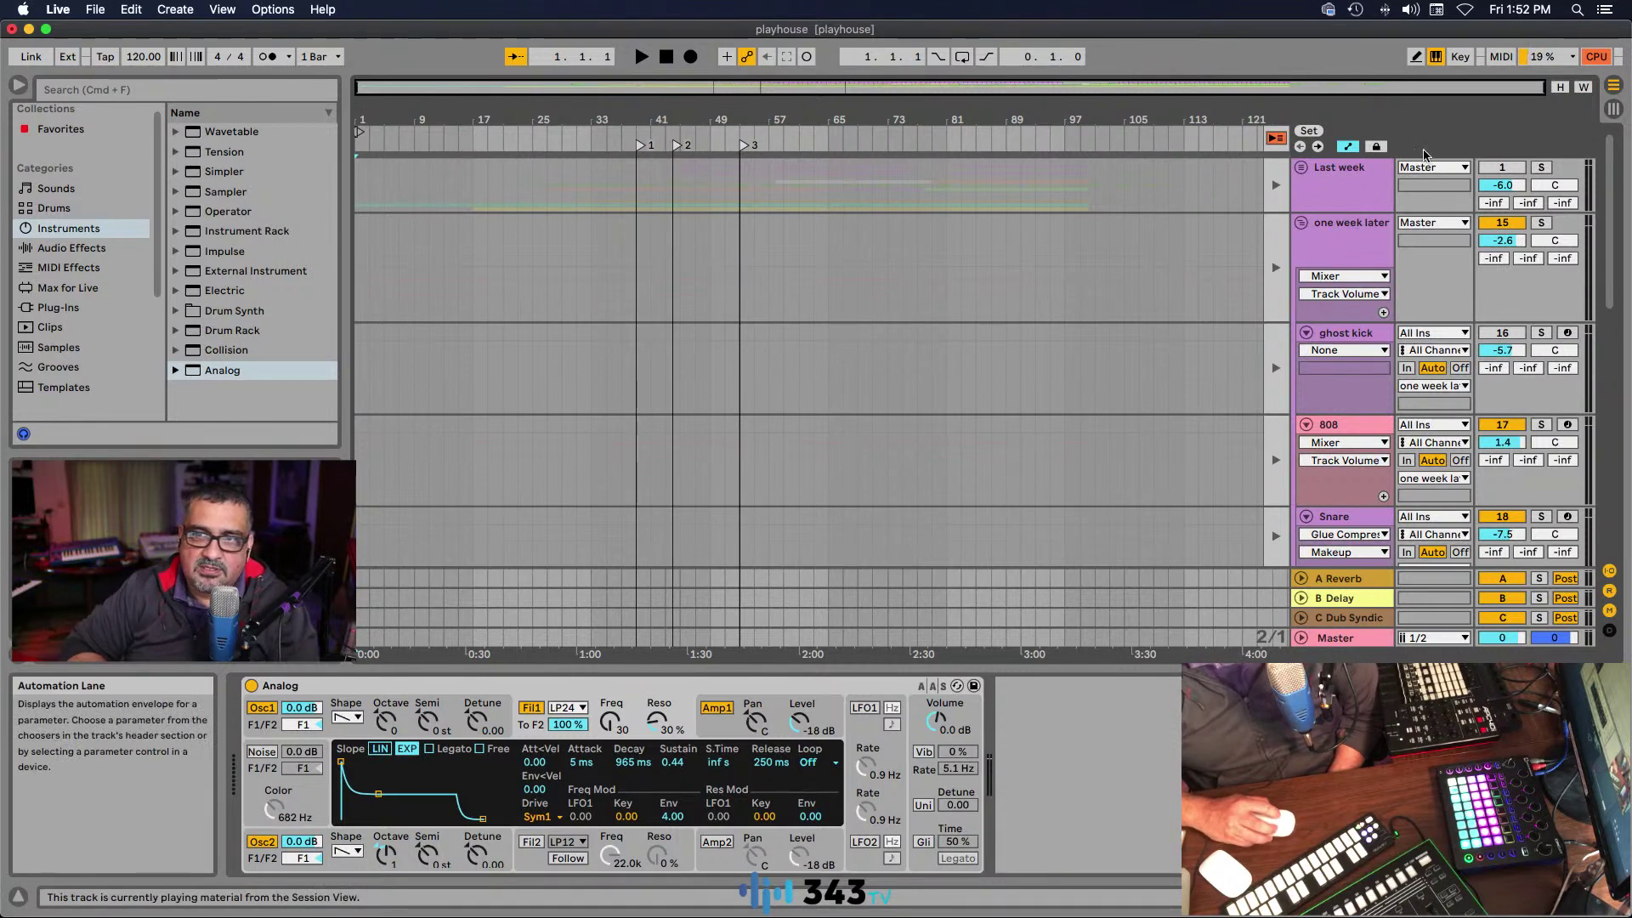
{"action": "left_click", "coordinate": [1612, 109]}
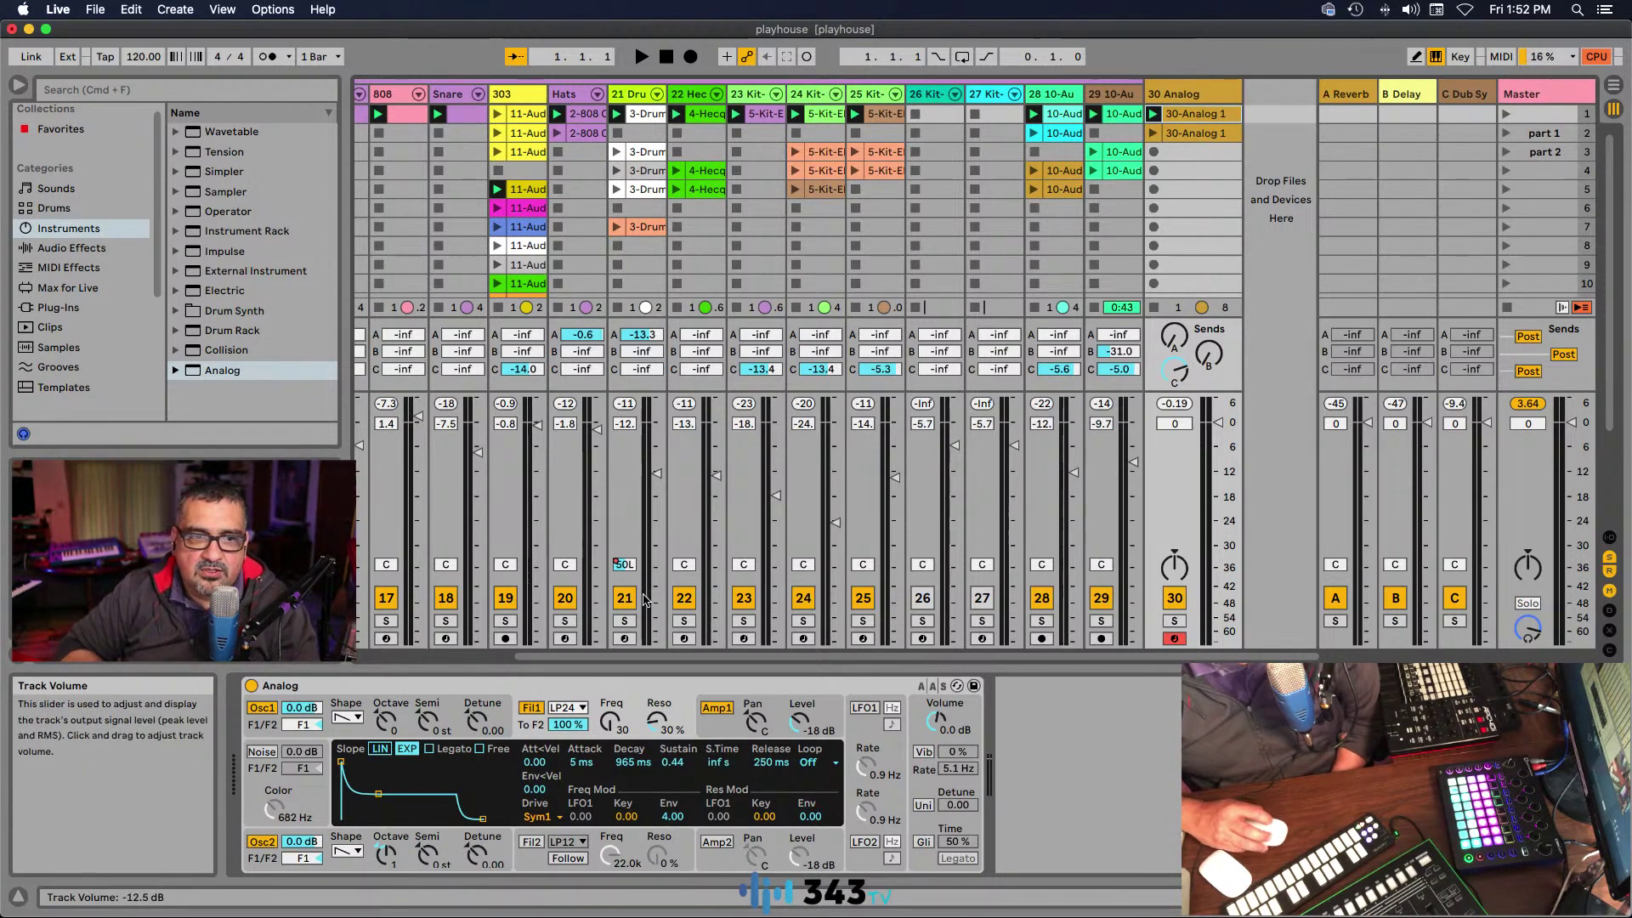
Step: MIDI-map Analog's Filter 1 cutoff frequency to controller CC 19, select Filter 1 resonance for mapping, and leave mapping mode
{"action": "left_click_drag", "start_coordinate": [599, 660], "coordinate": [517, 668]}
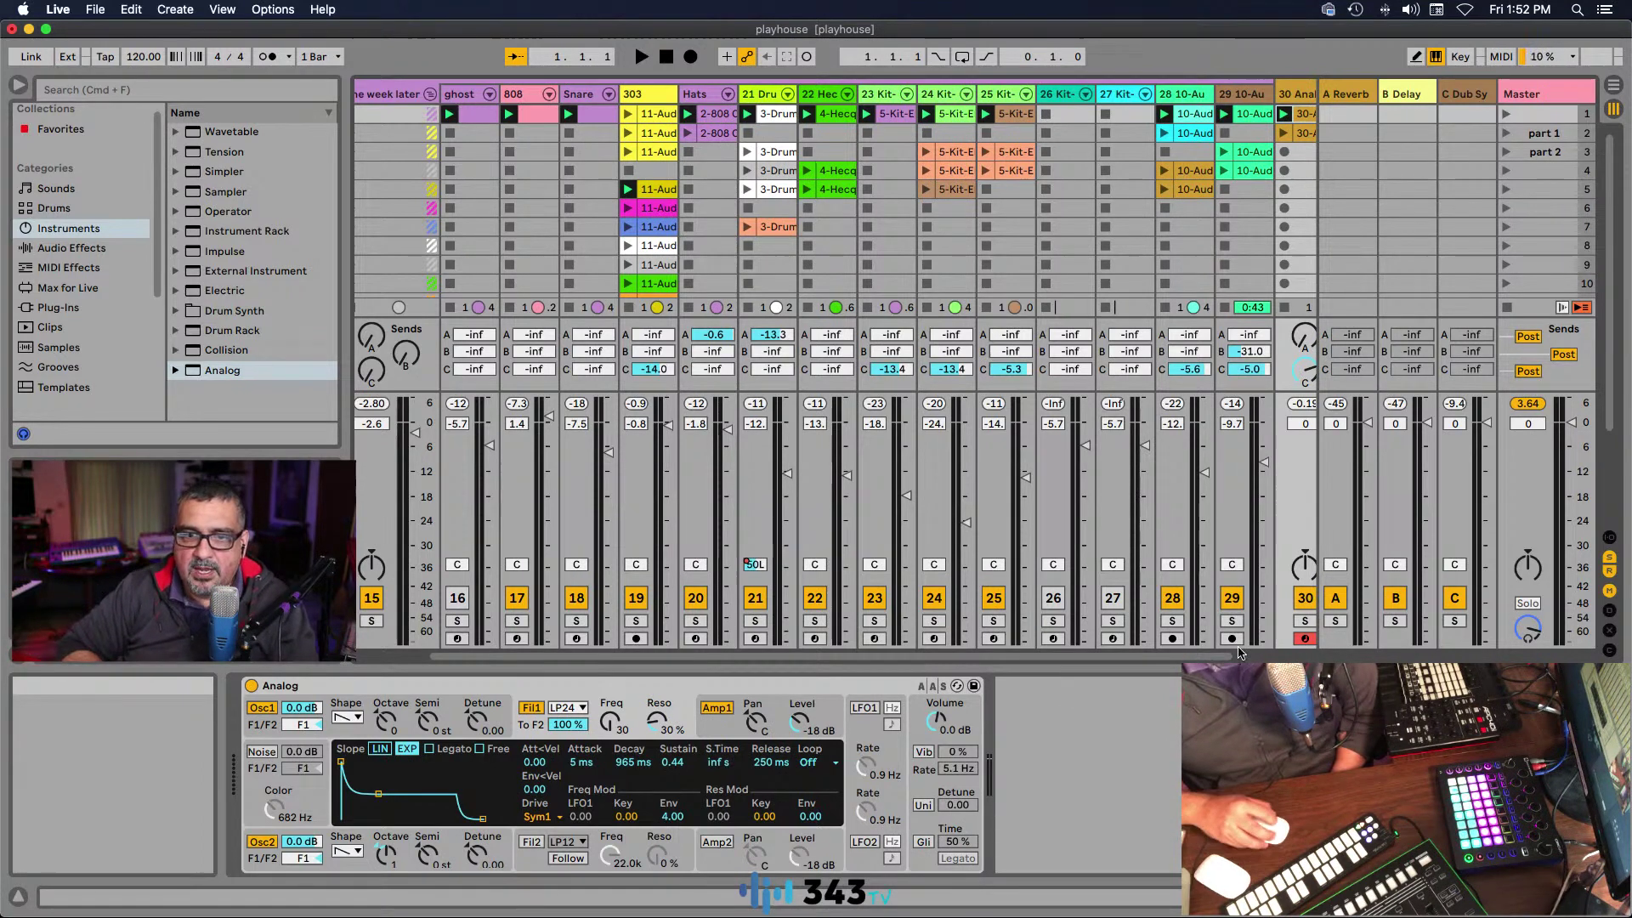
{"action": "left_click_drag", "start_coordinate": [1319, 93], "coordinate": [1241, 93]}
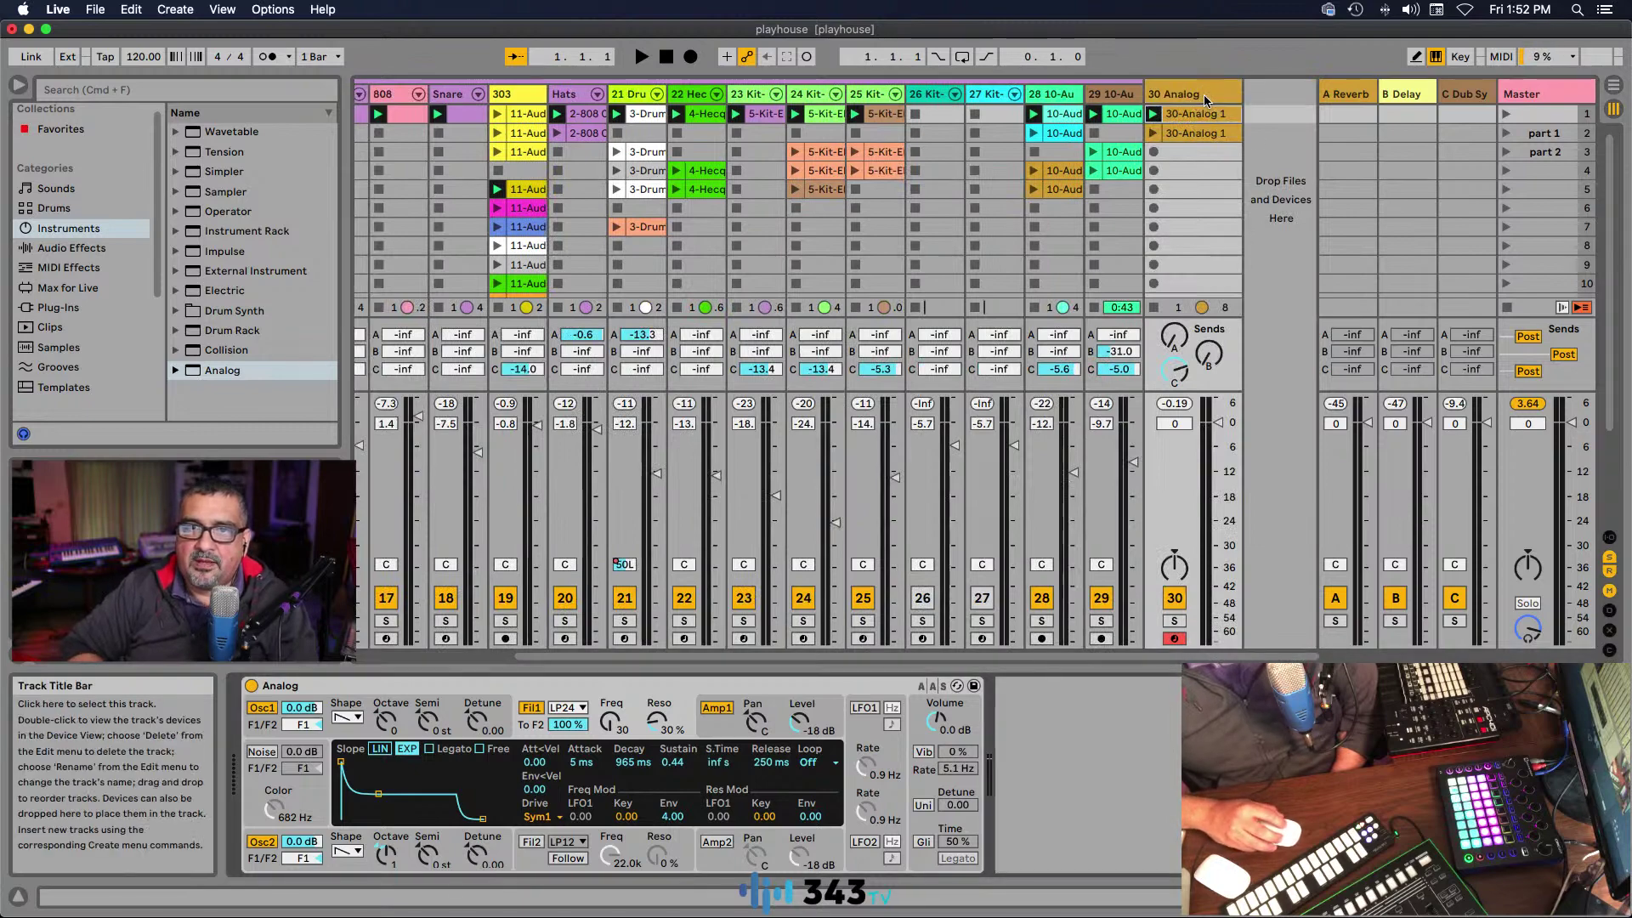
{"action": "left_click", "coordinate": [1501, 57]}
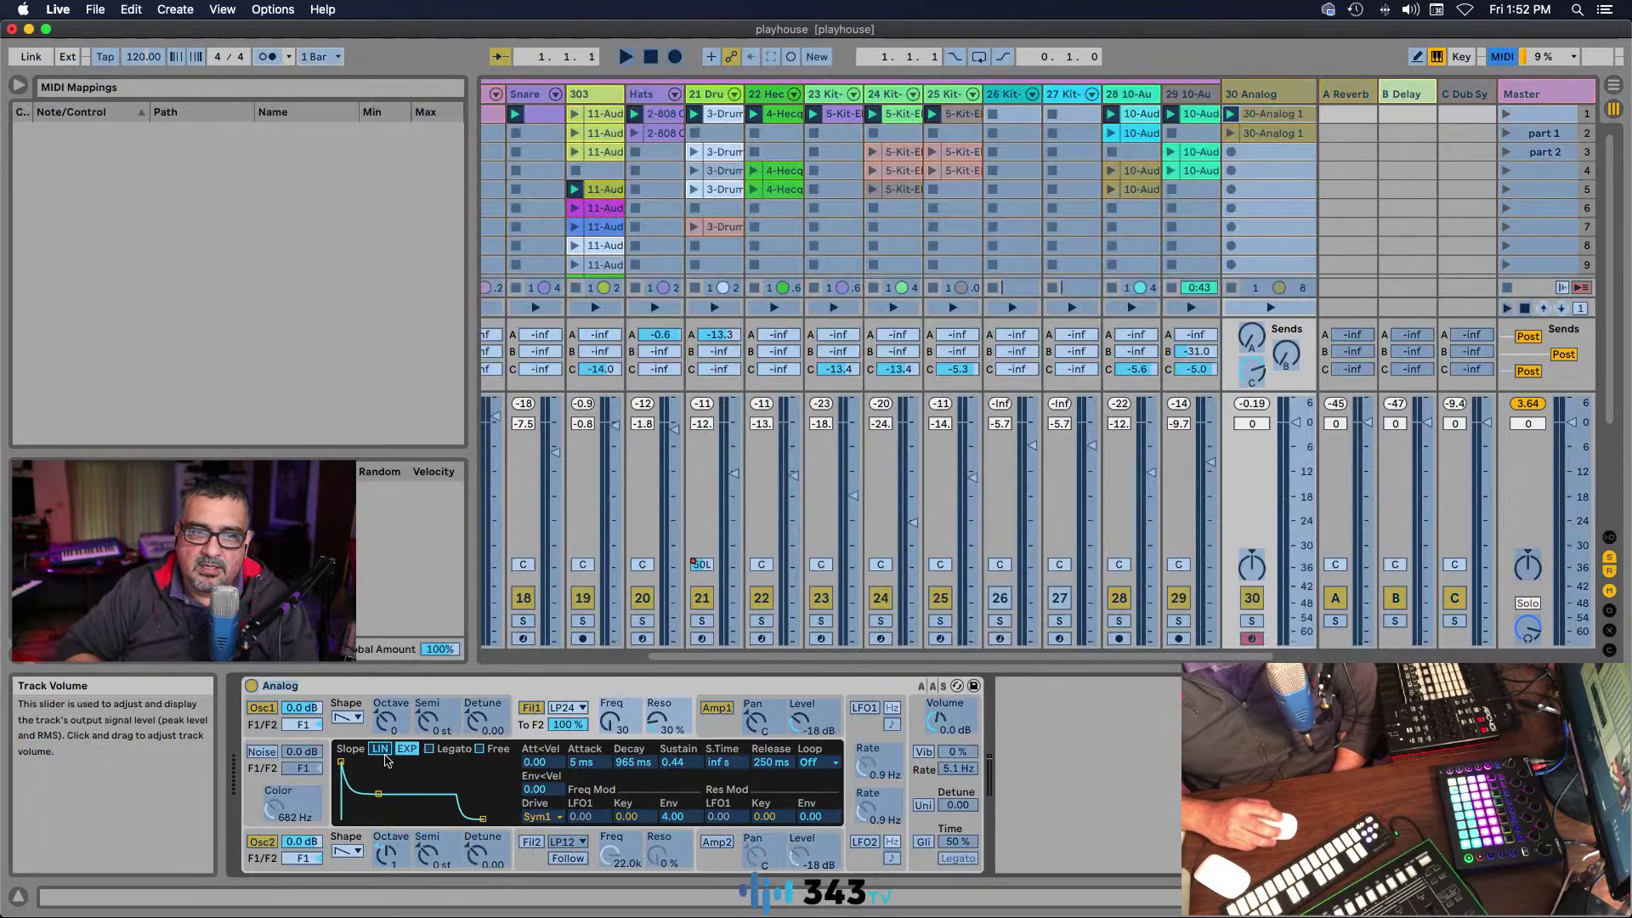
{"action": "left_click", "coordinate": [613, 726]}
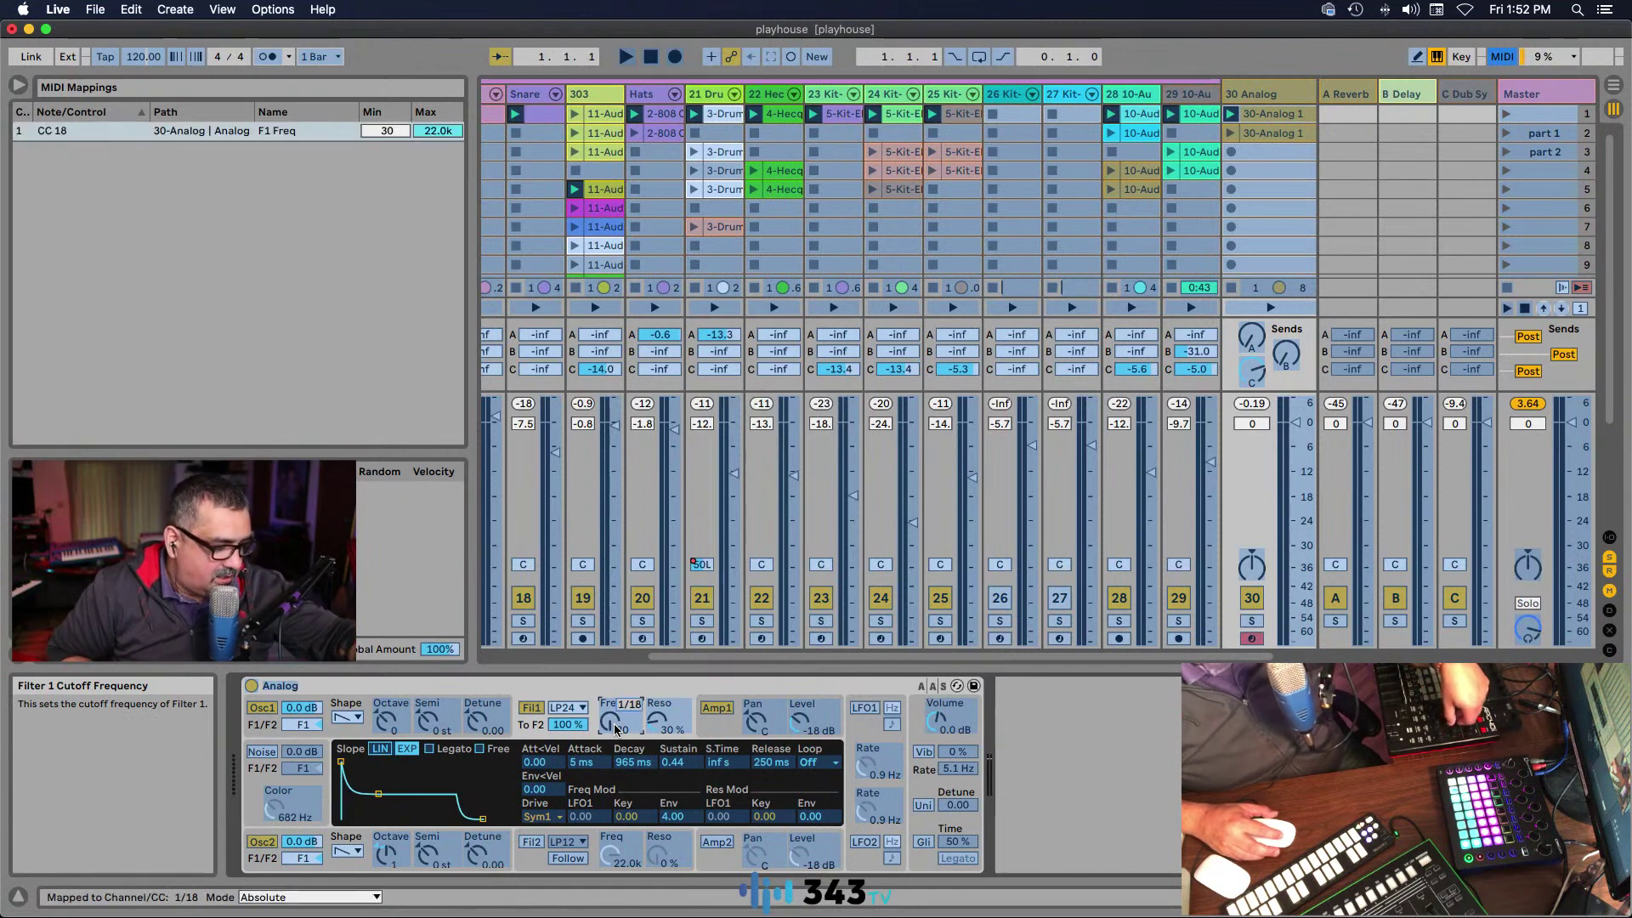
{"action": "left_click", "coordinate": [660, 723]}
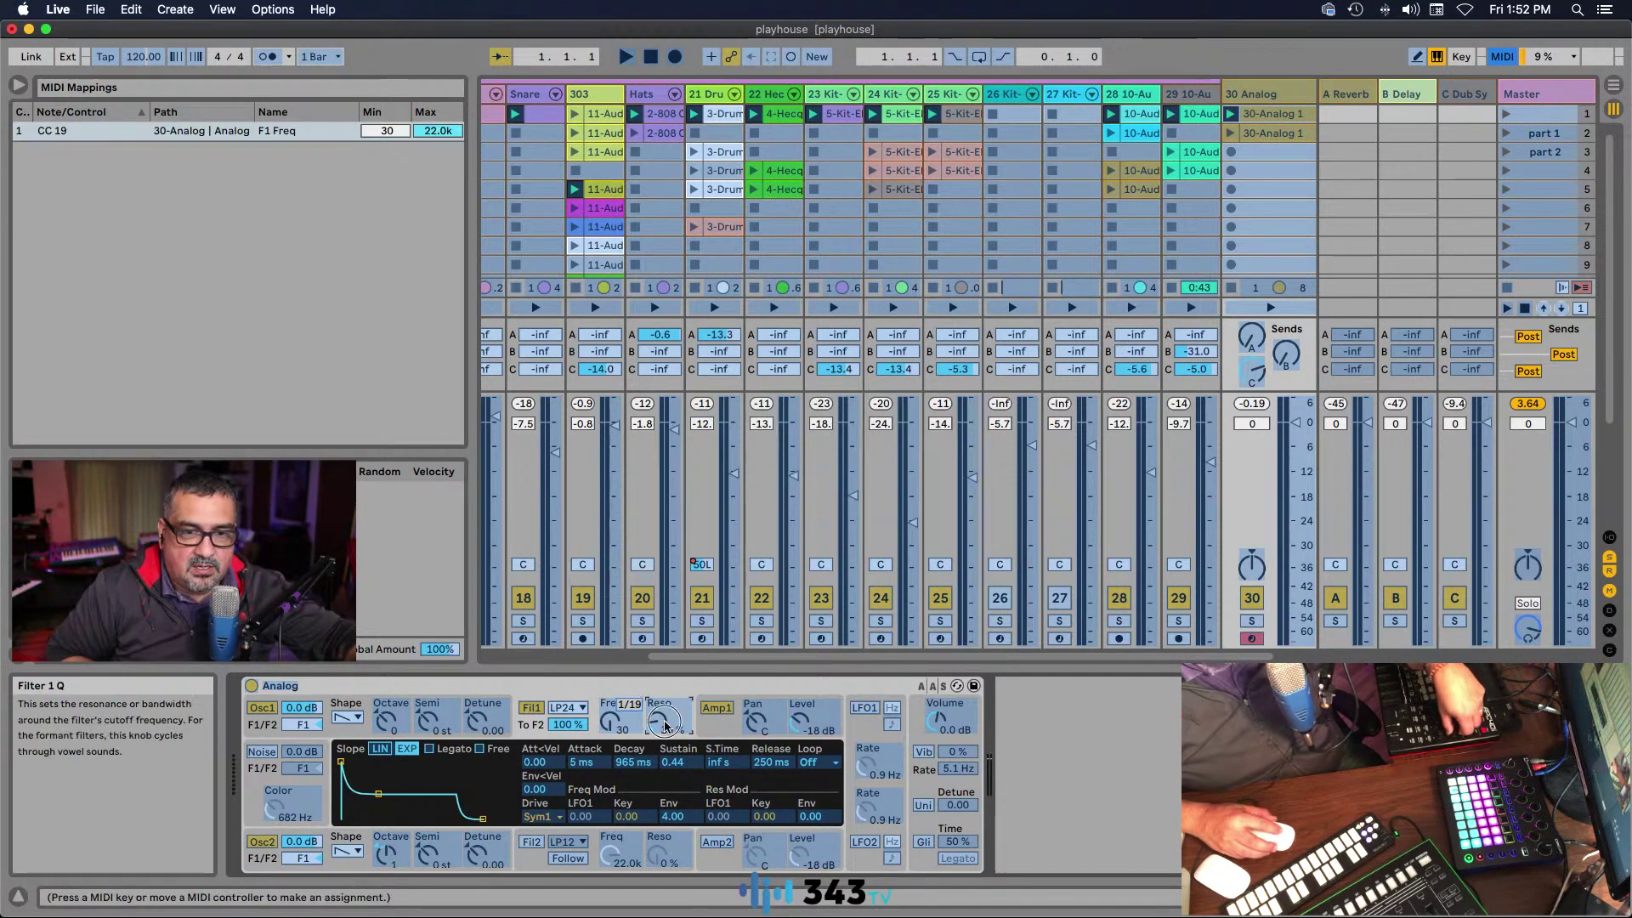
{"action": "left_click", "coordinate": [1501, 59]}
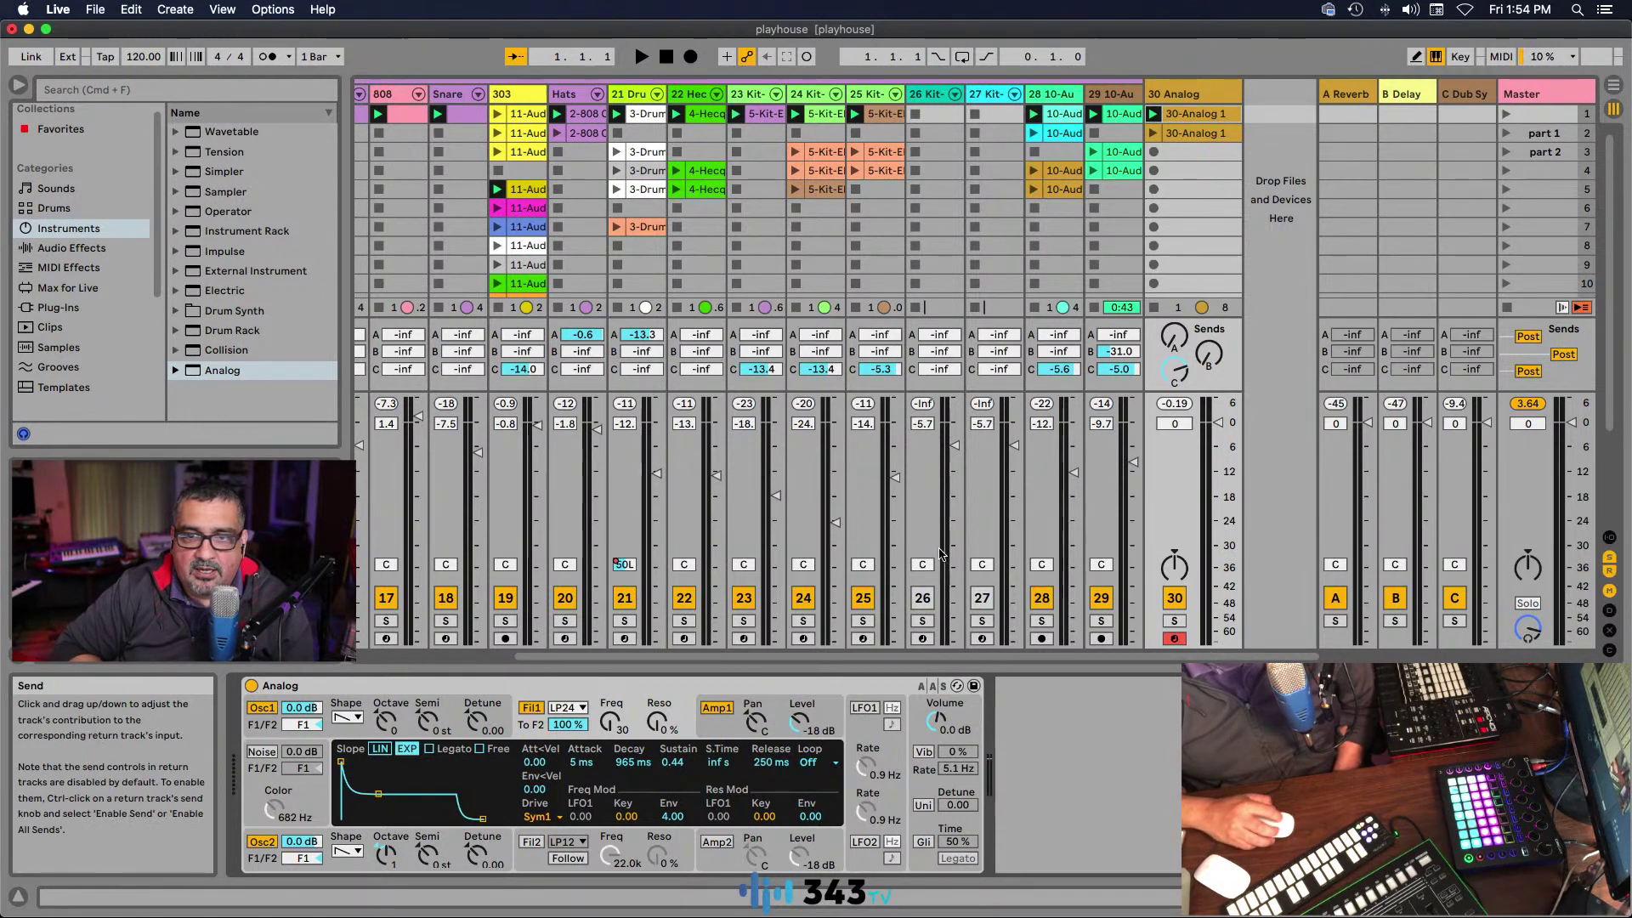
Step: Disarm the 30 Analog track and stop all playing clips in the set
{"action": "left_click_drag", "start_coordinate": [655, 657], "coordinate": [580, 656]}
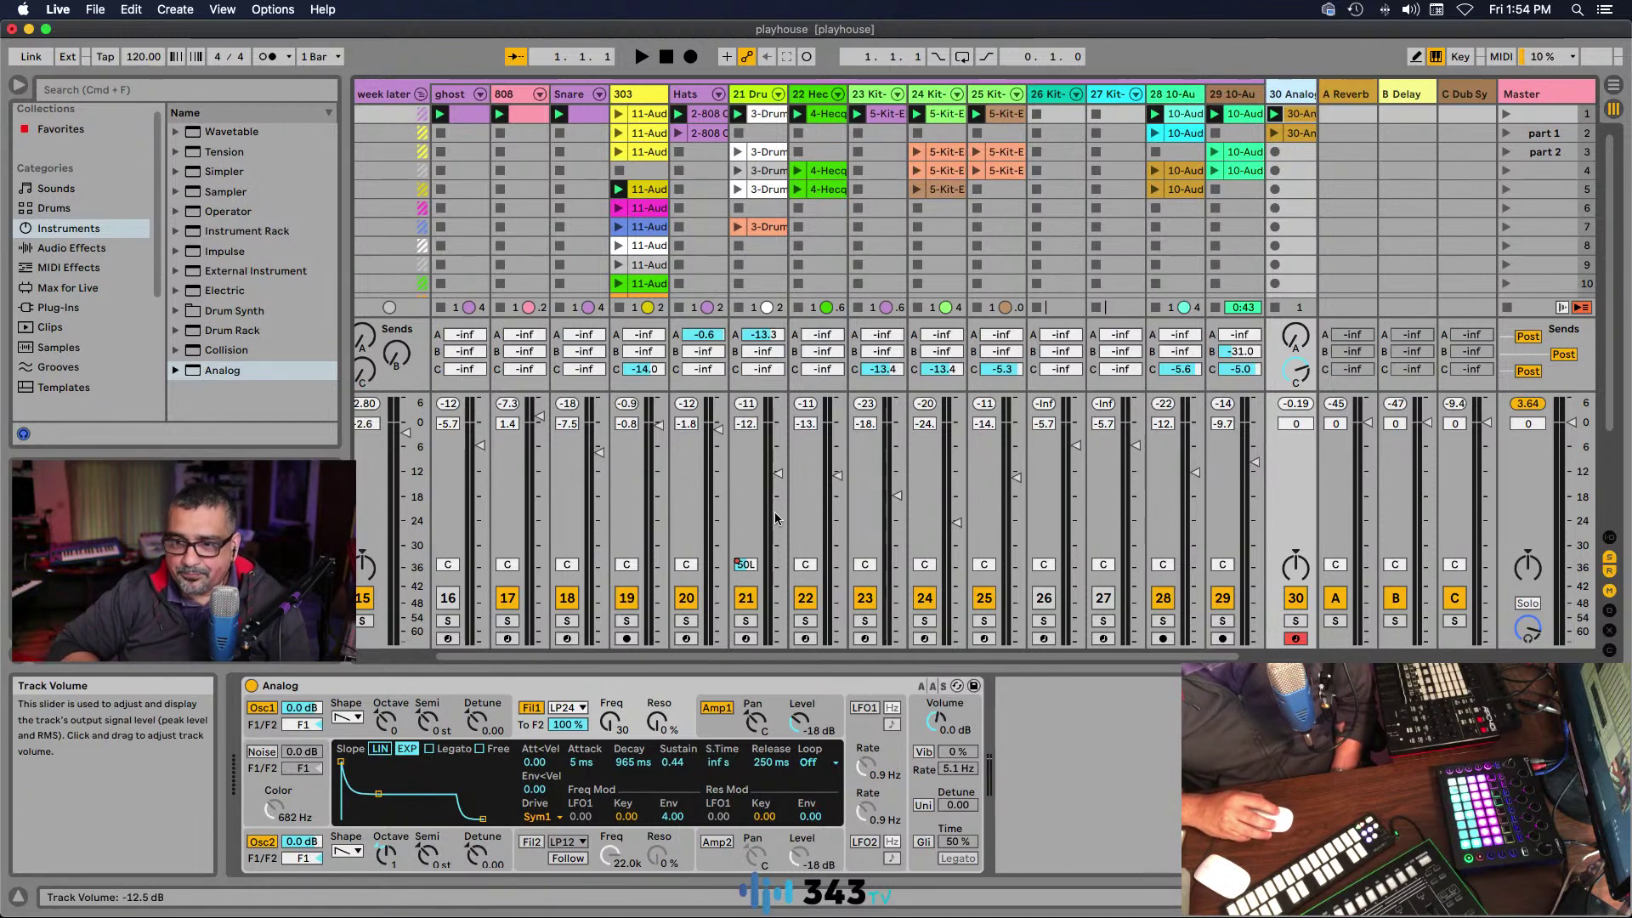
{"action": "left_click_drag", "start_coordinate": [1141, 659], "coordinate": [1155, 660]}
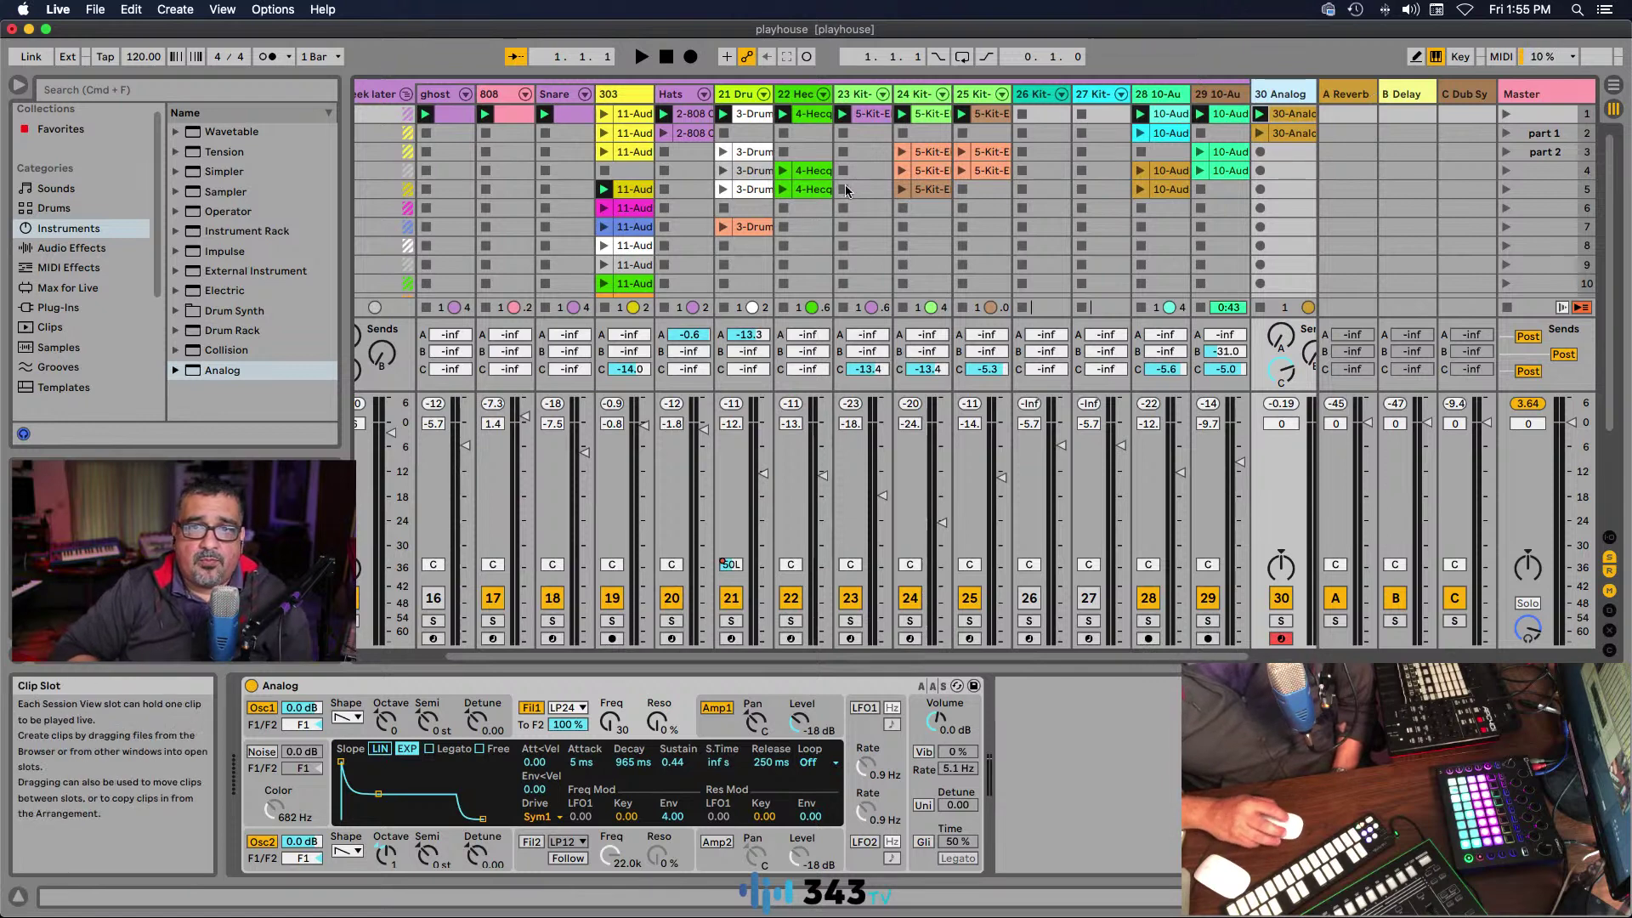
{"action": "scroll", "coordinate": [846, 190], "scroll_direction": "right", "scroll_amount": 3}
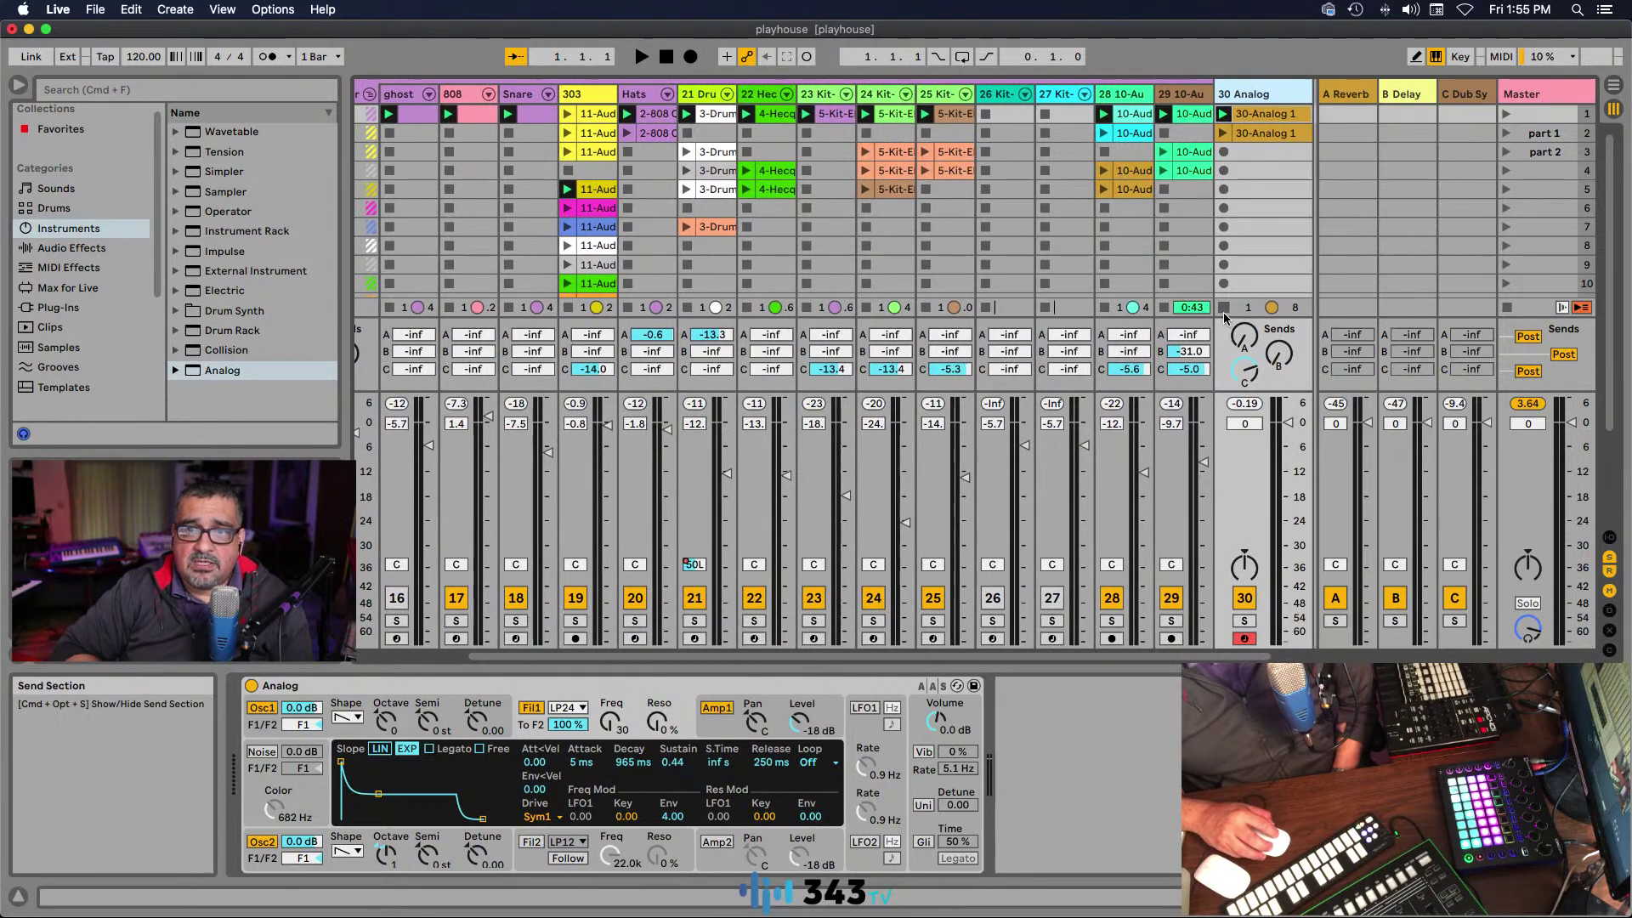
{"action": "left_click", "coordinate": [1244, 638]}
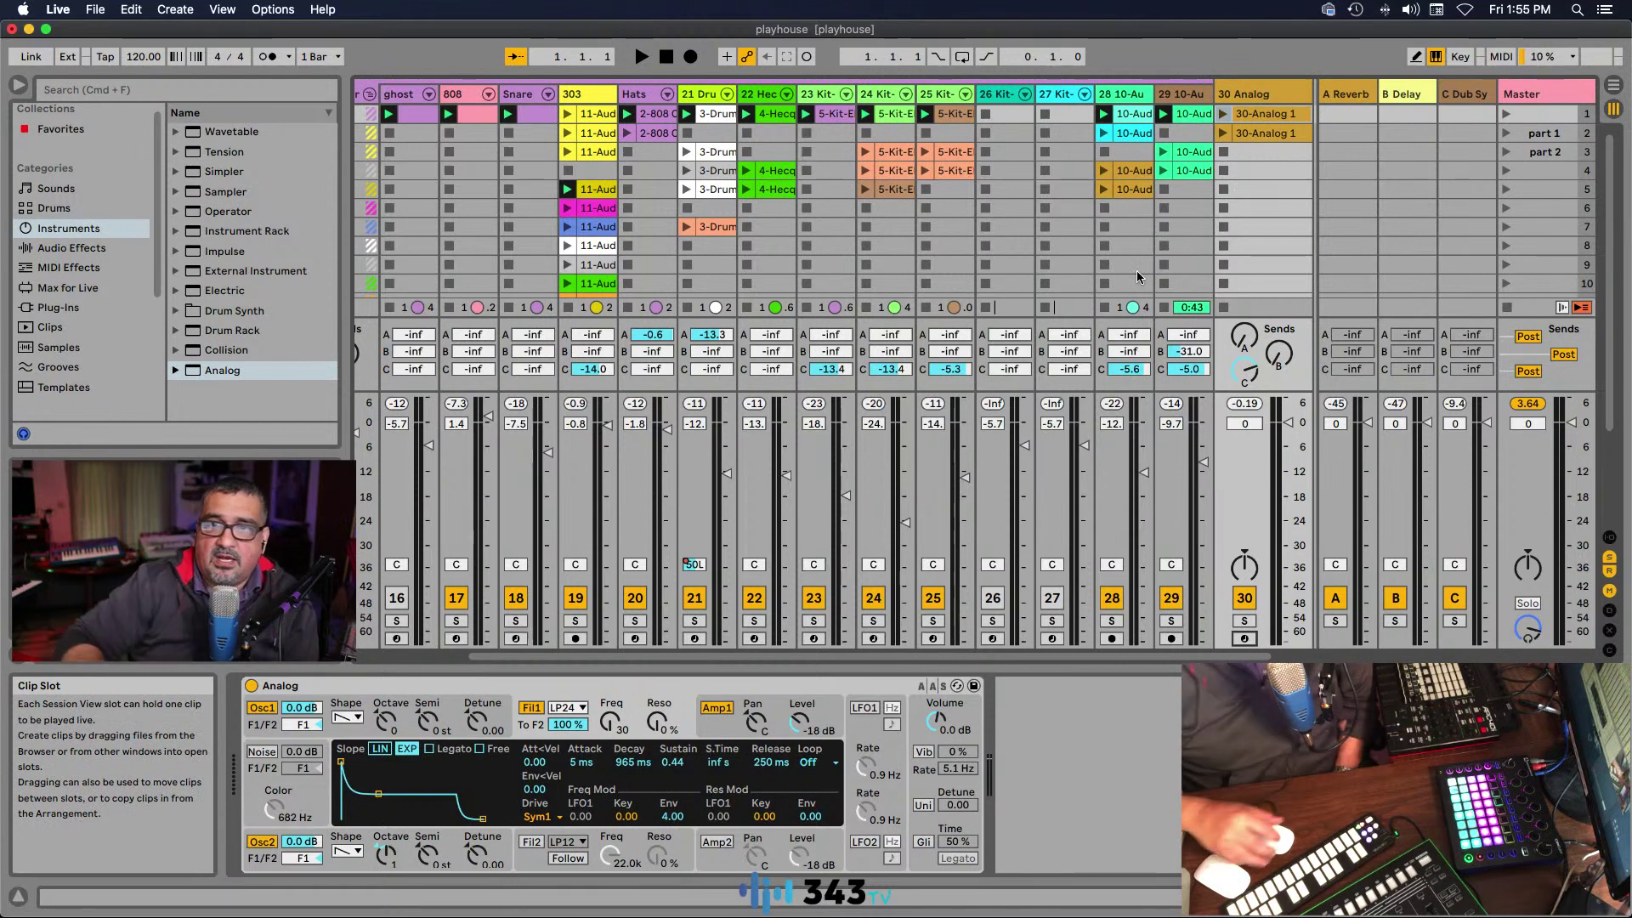
{"action": "scroll", "coordinate": [1013, 259], "scroll_direction": "right", "scroll_amount": 1}
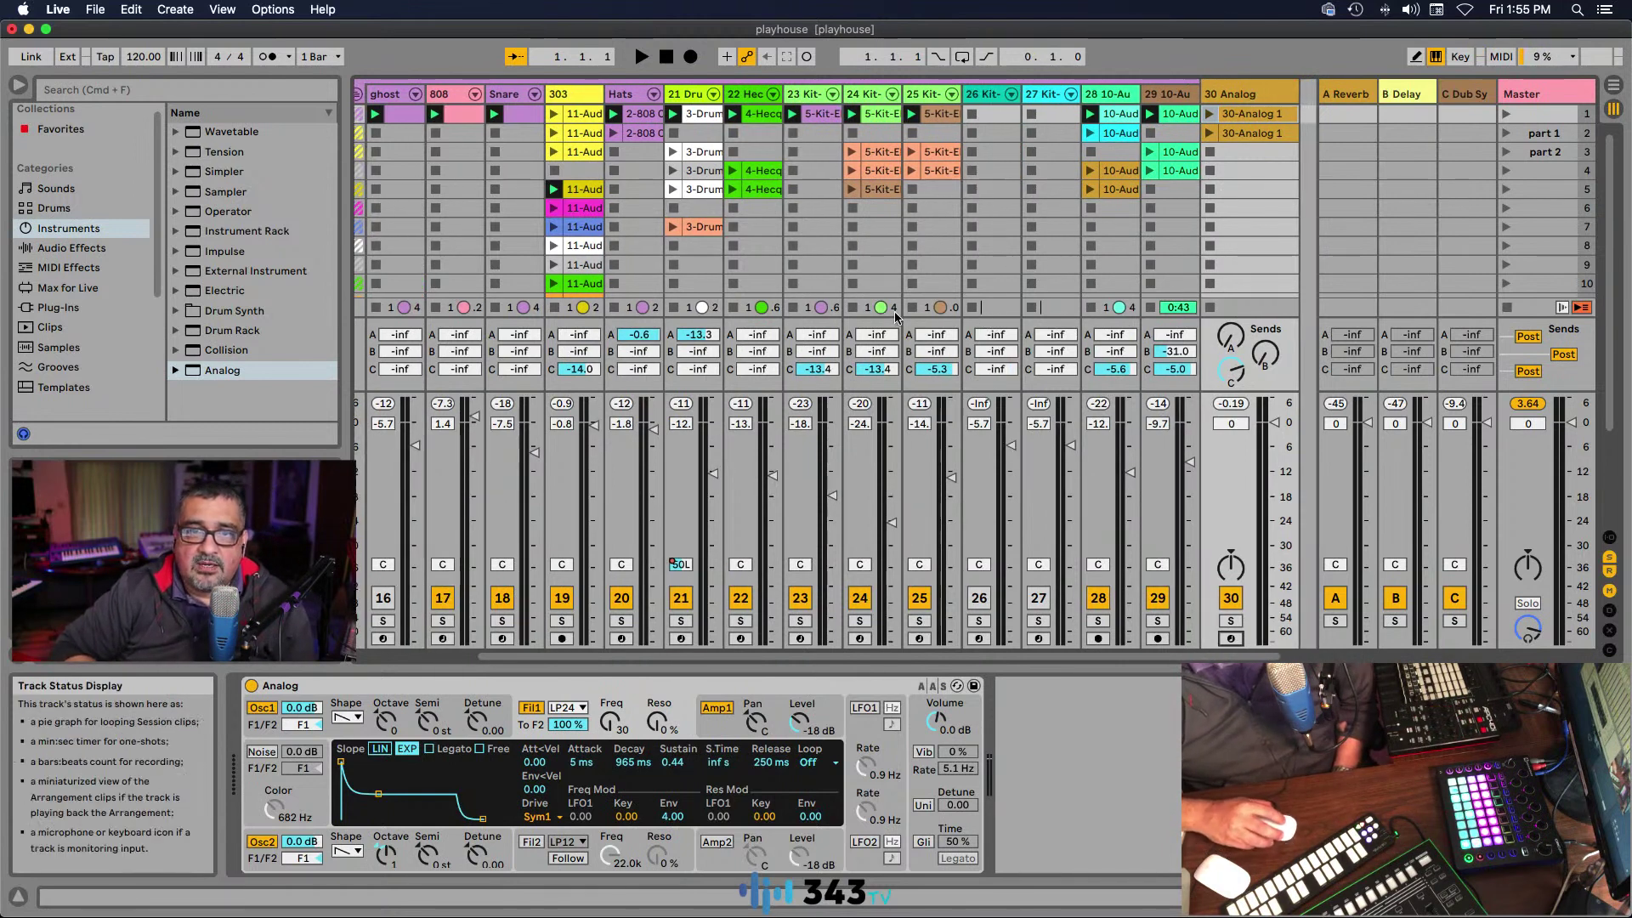
{"action": "left_click", "coordinate": [1507, 310]}
Step: Start recording into the Arrangement and look over the one week later tracks in the Arrangement View before returning to the Session View
{"action": "left_click", "coordinate": [690, 56]}
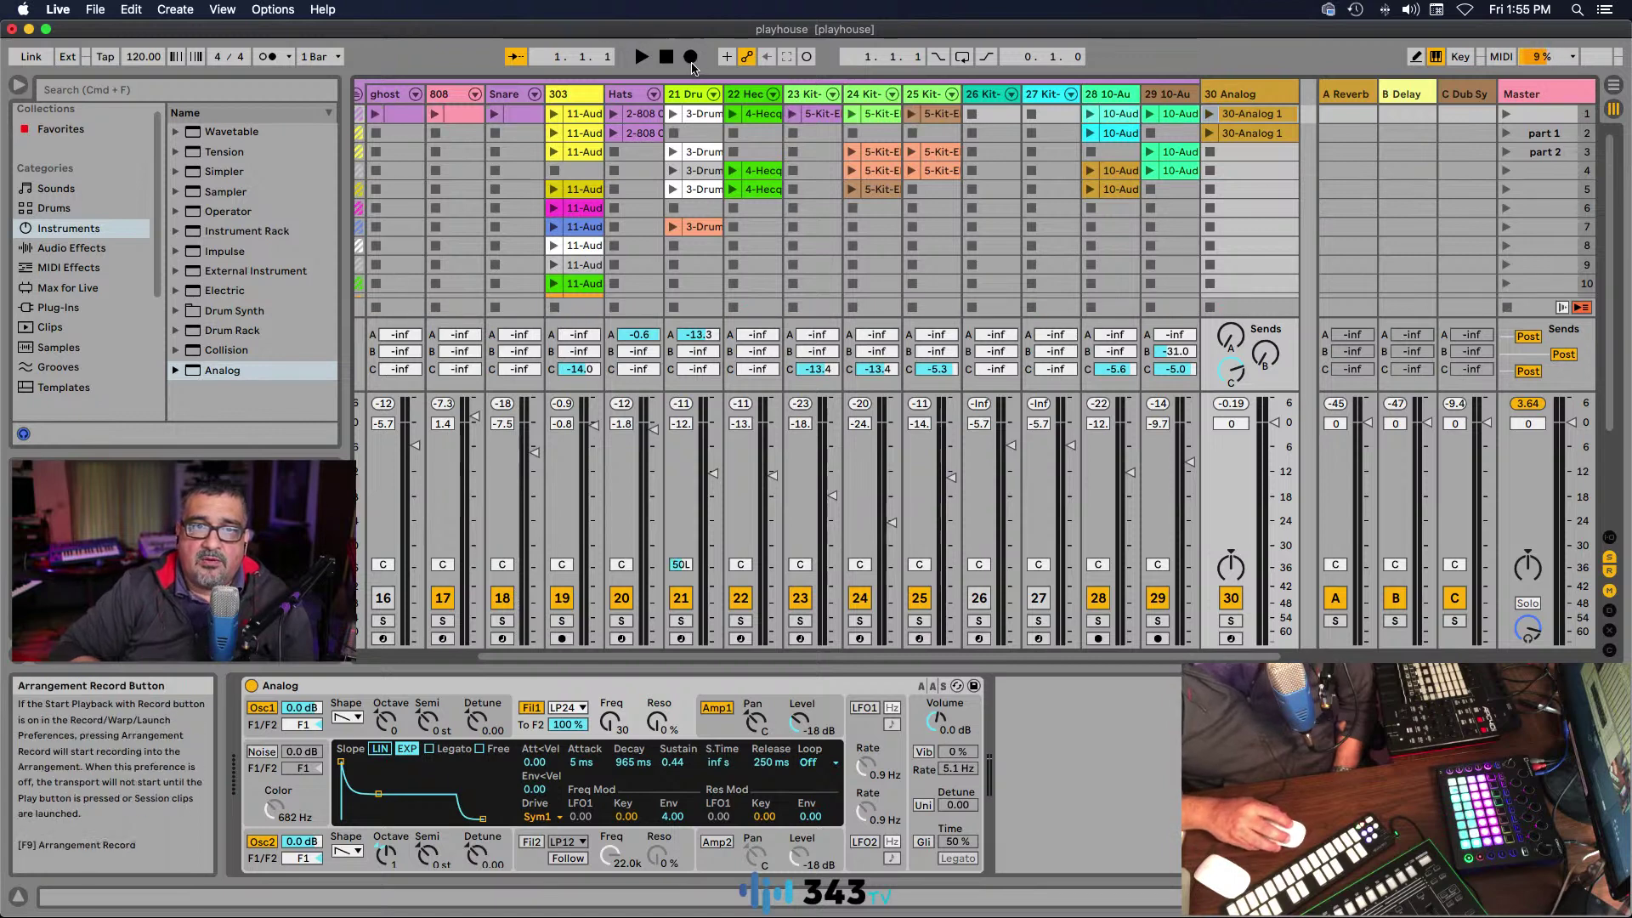
{"action": "key", "text": "Tab"}
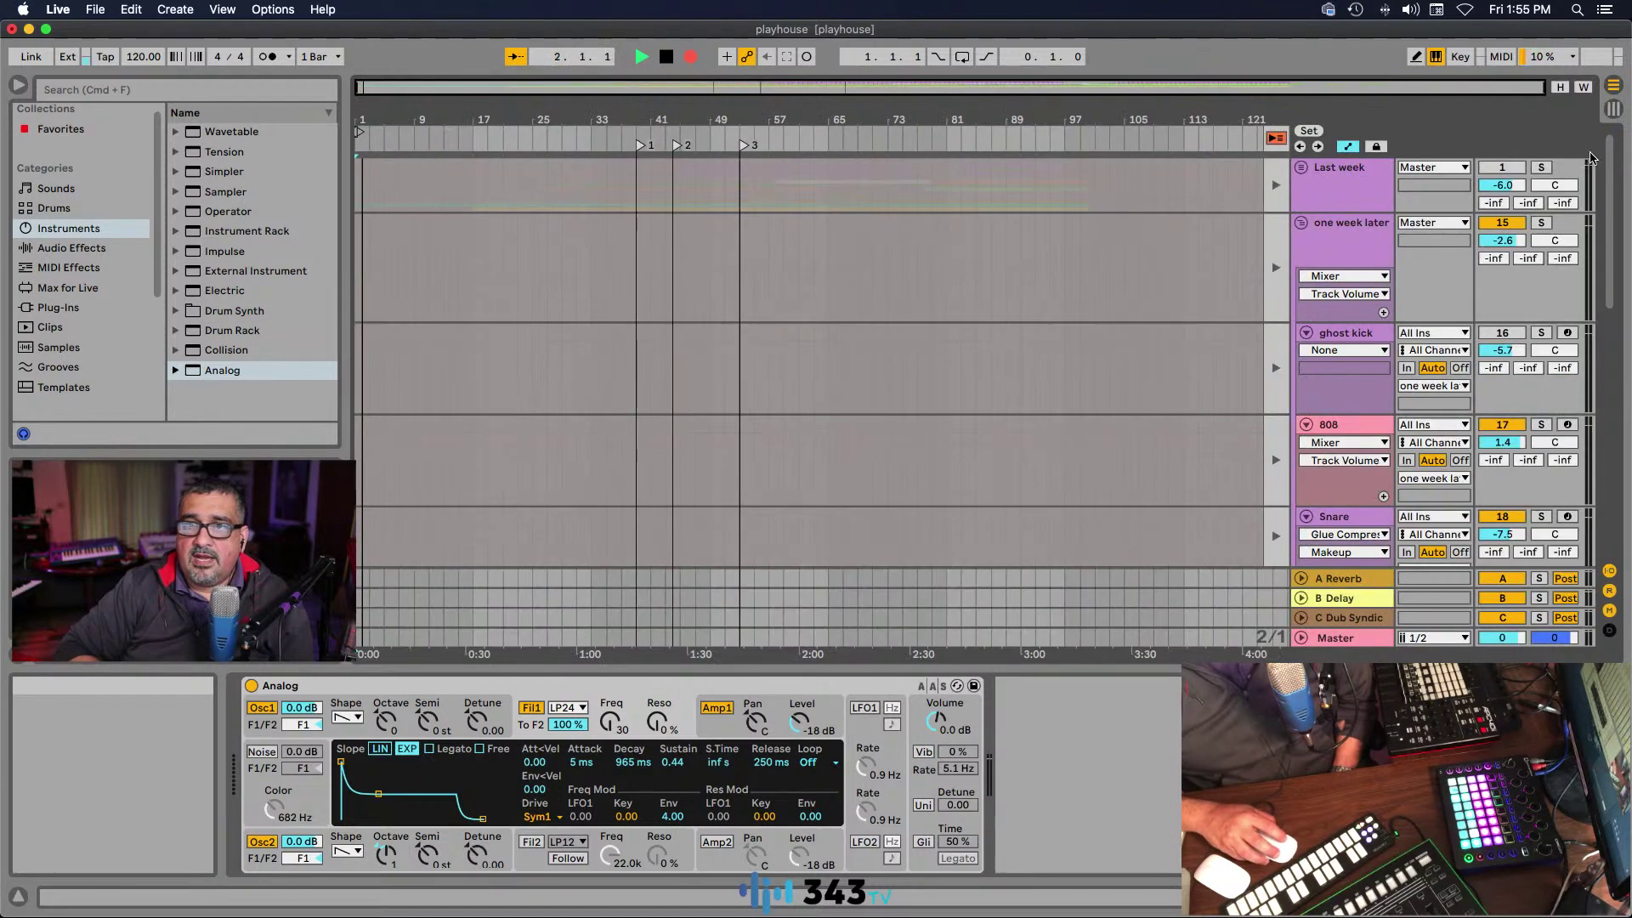
{"action": "scroll", "coordinate": [782, 474], "scroll_direction": "down", "scroll_amount": 10}
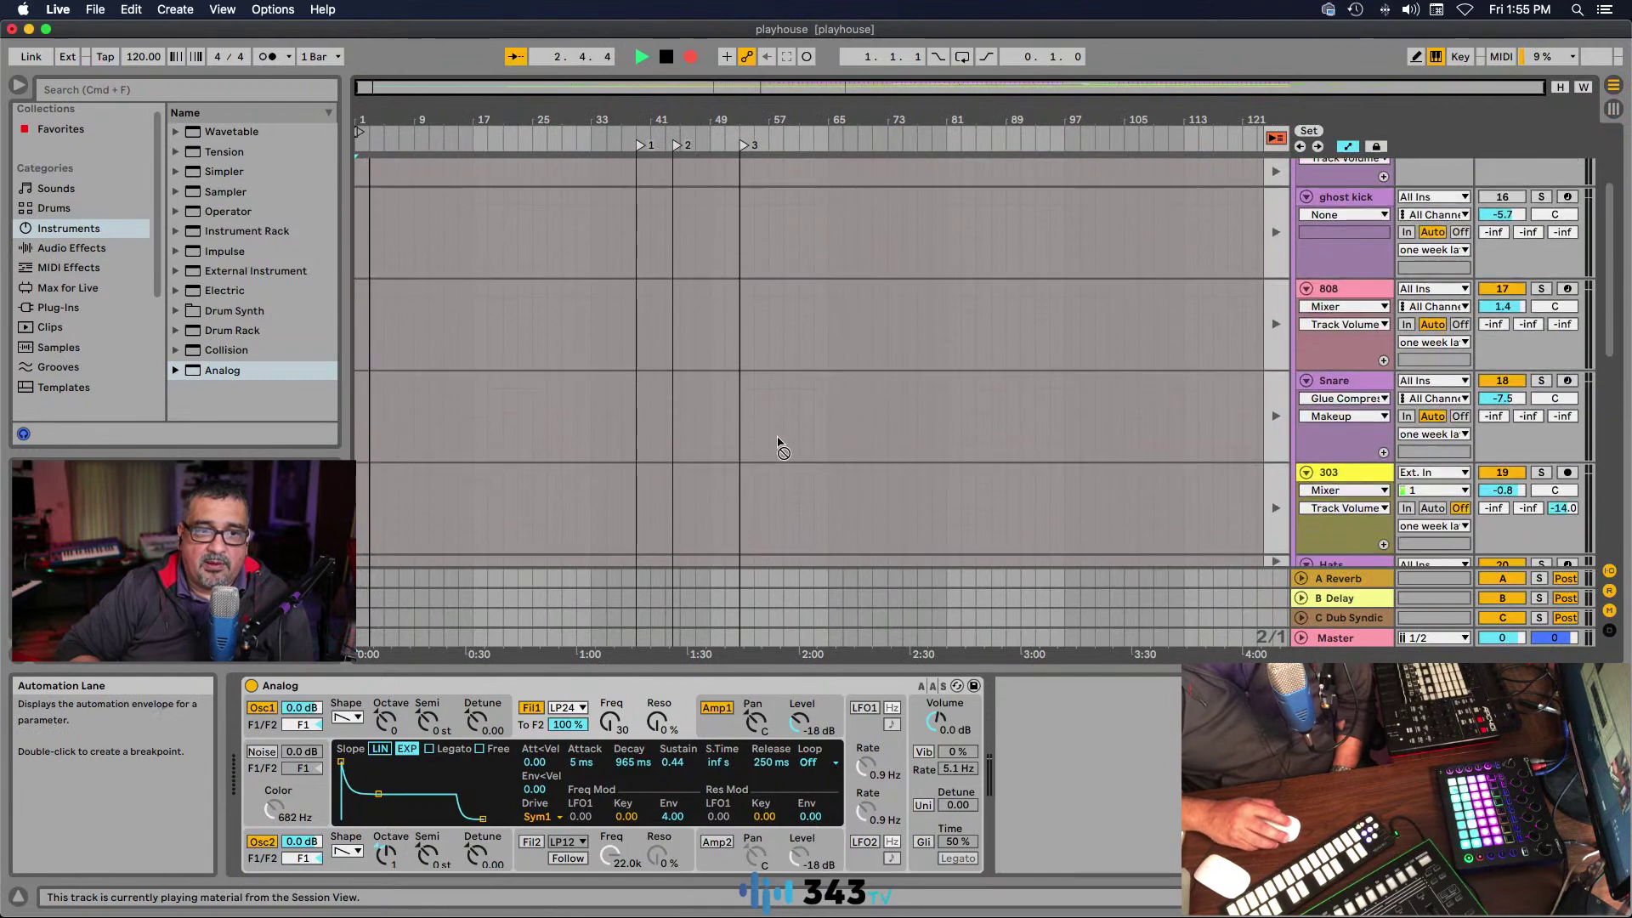
{"action": "scroll", "coordinate": [779, 445], "scroll_direction": "down", "scroll_amount": 3}
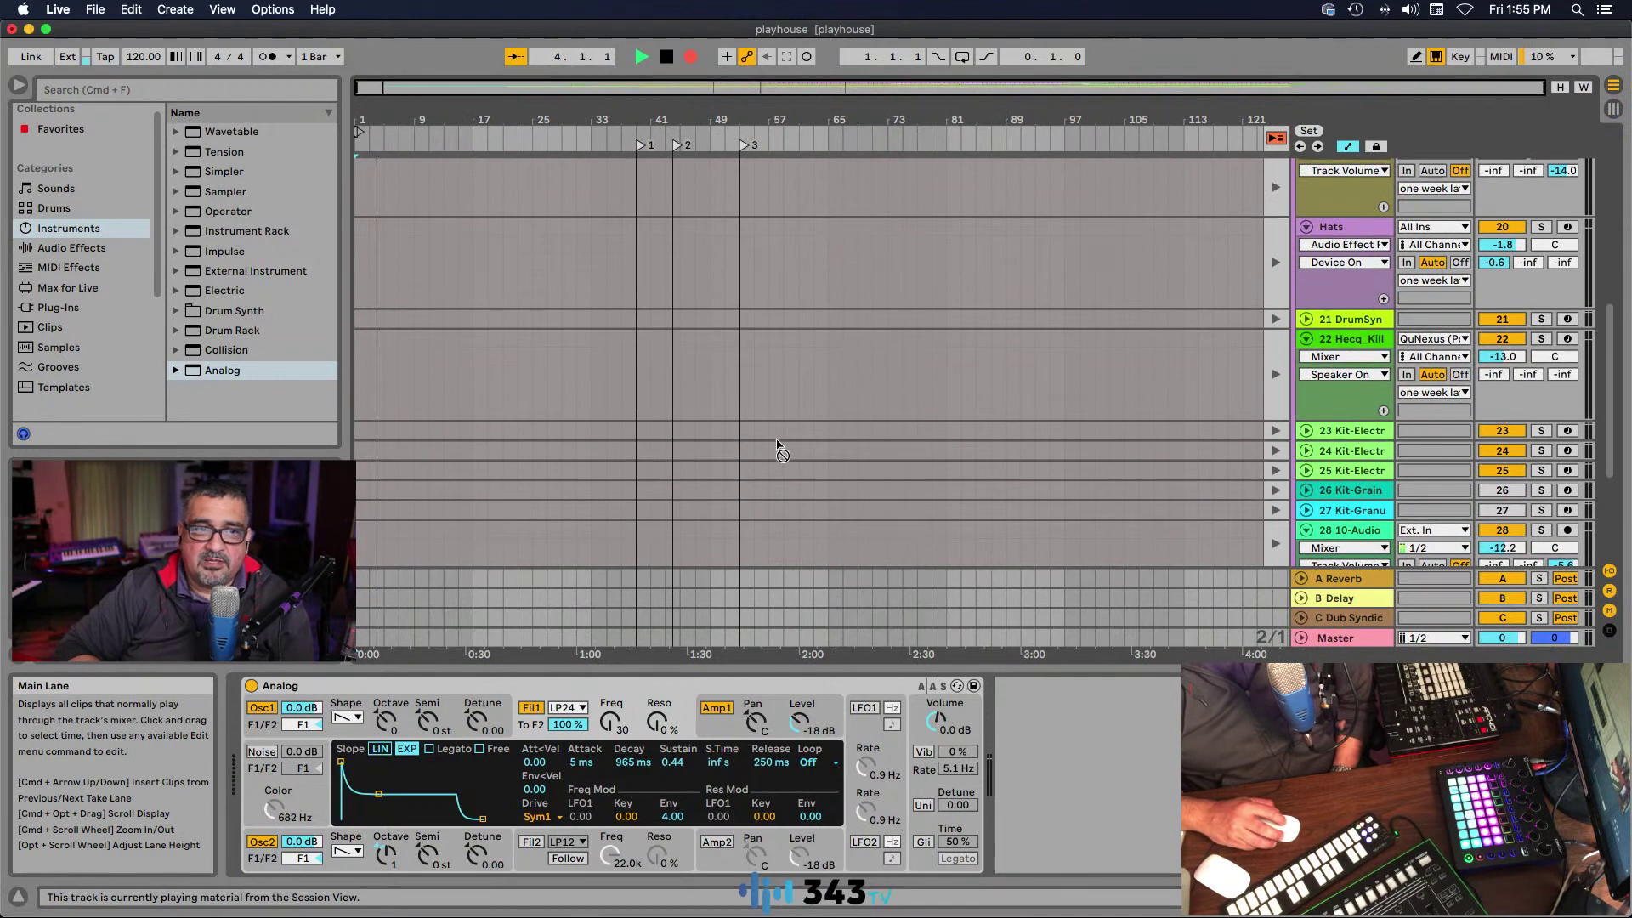
{"action": "key", "text": "Tab"}
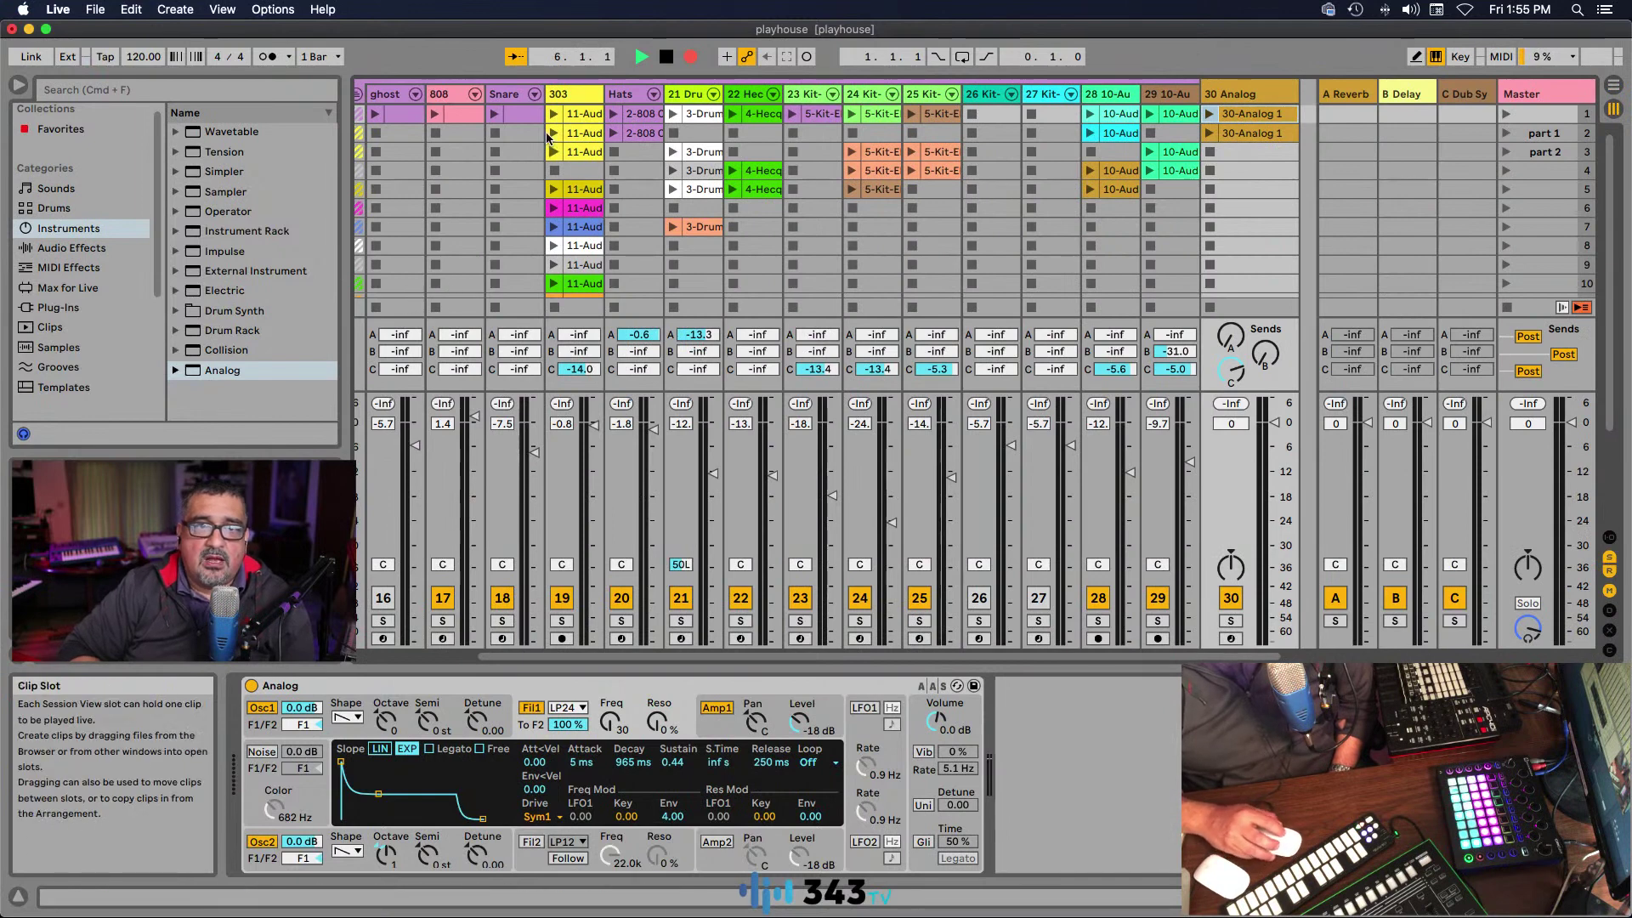
Step: Launch the 303 track's clip in scene 5, followed by the 808 and ghost kick clips in scene 1
{"action": "left_click", "coordinate": [554, 189]}
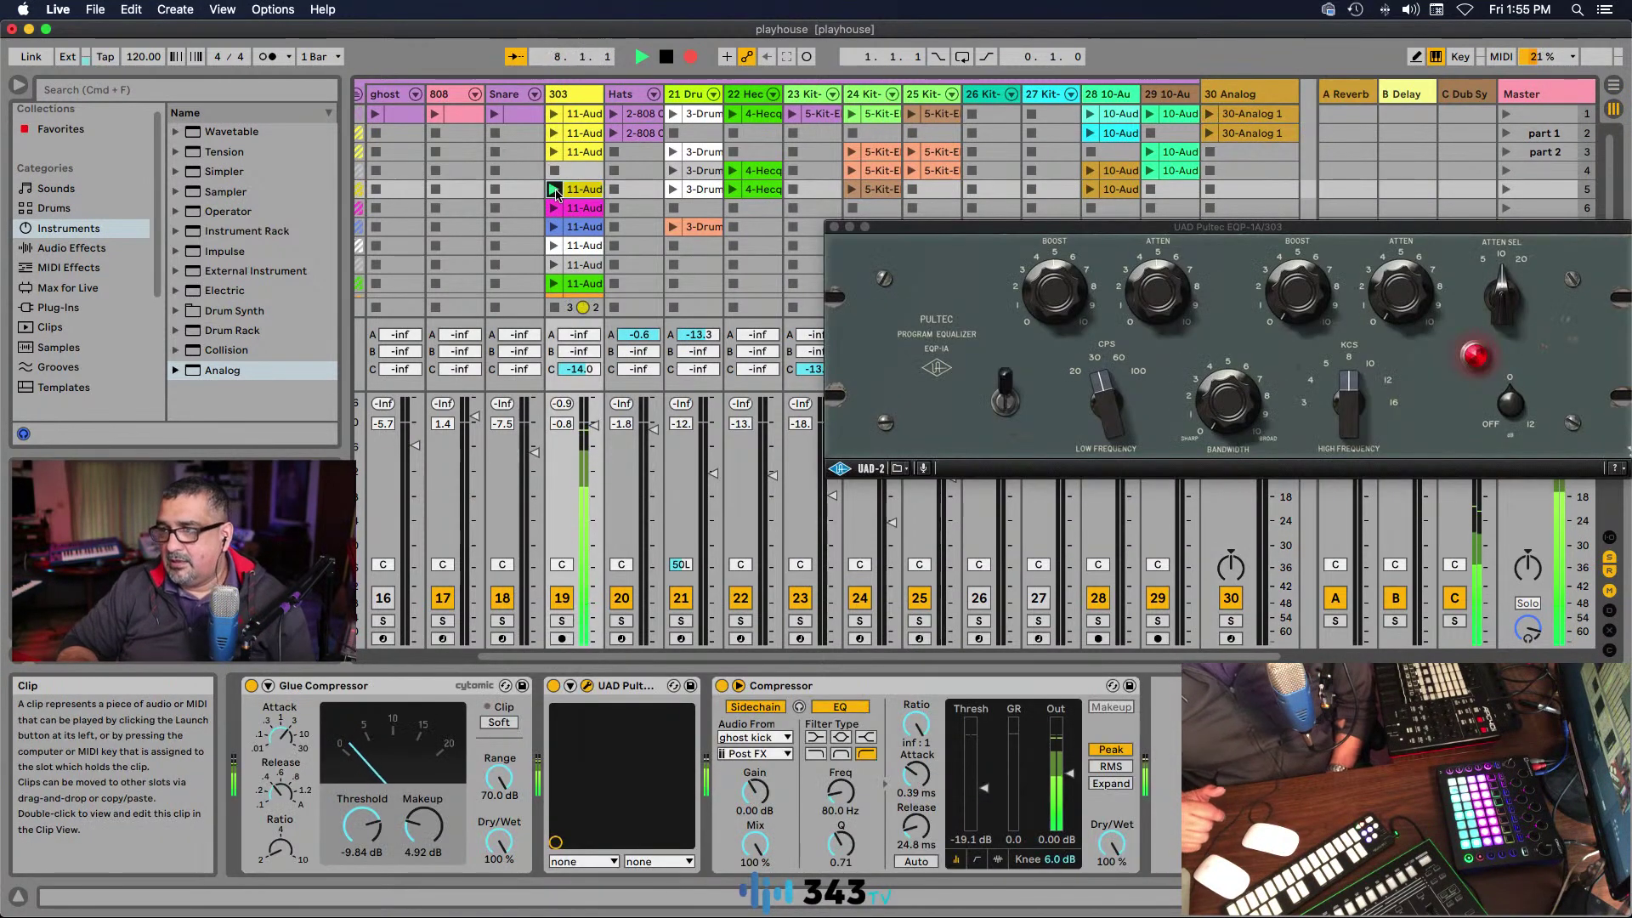
{"action": "scroll", "coordinate": [556, 192], "scroll_direction": "down", "scroll_amount": 2}
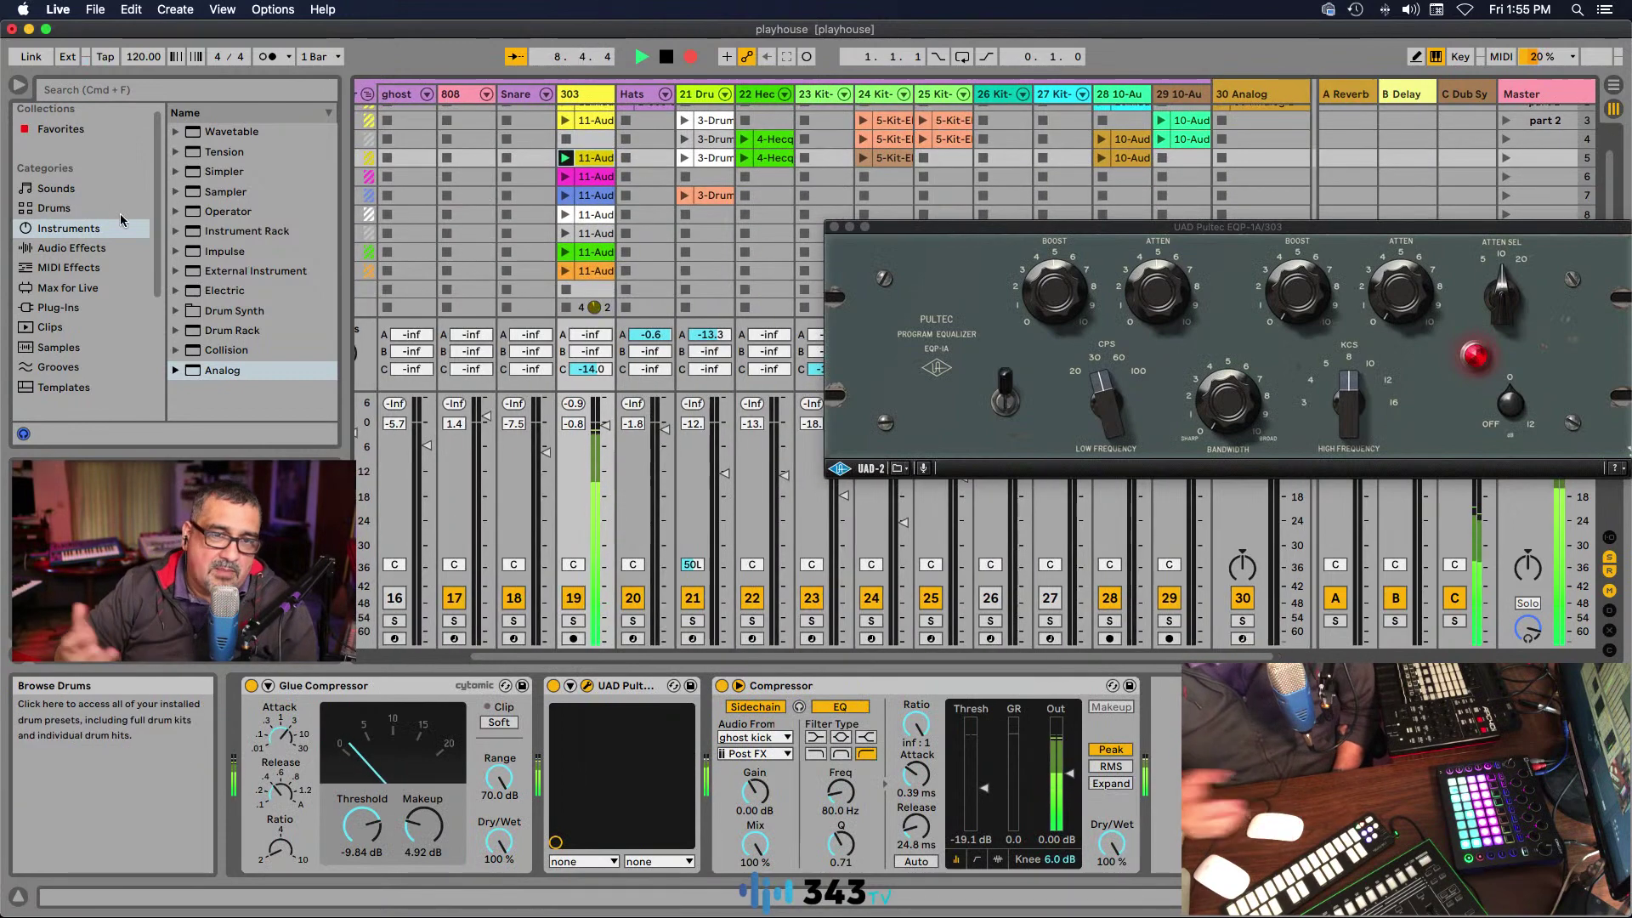
{"action": "scroll", "coordinate": [583, 270], "scroll_direction": "up", "scroll_amount": 2}
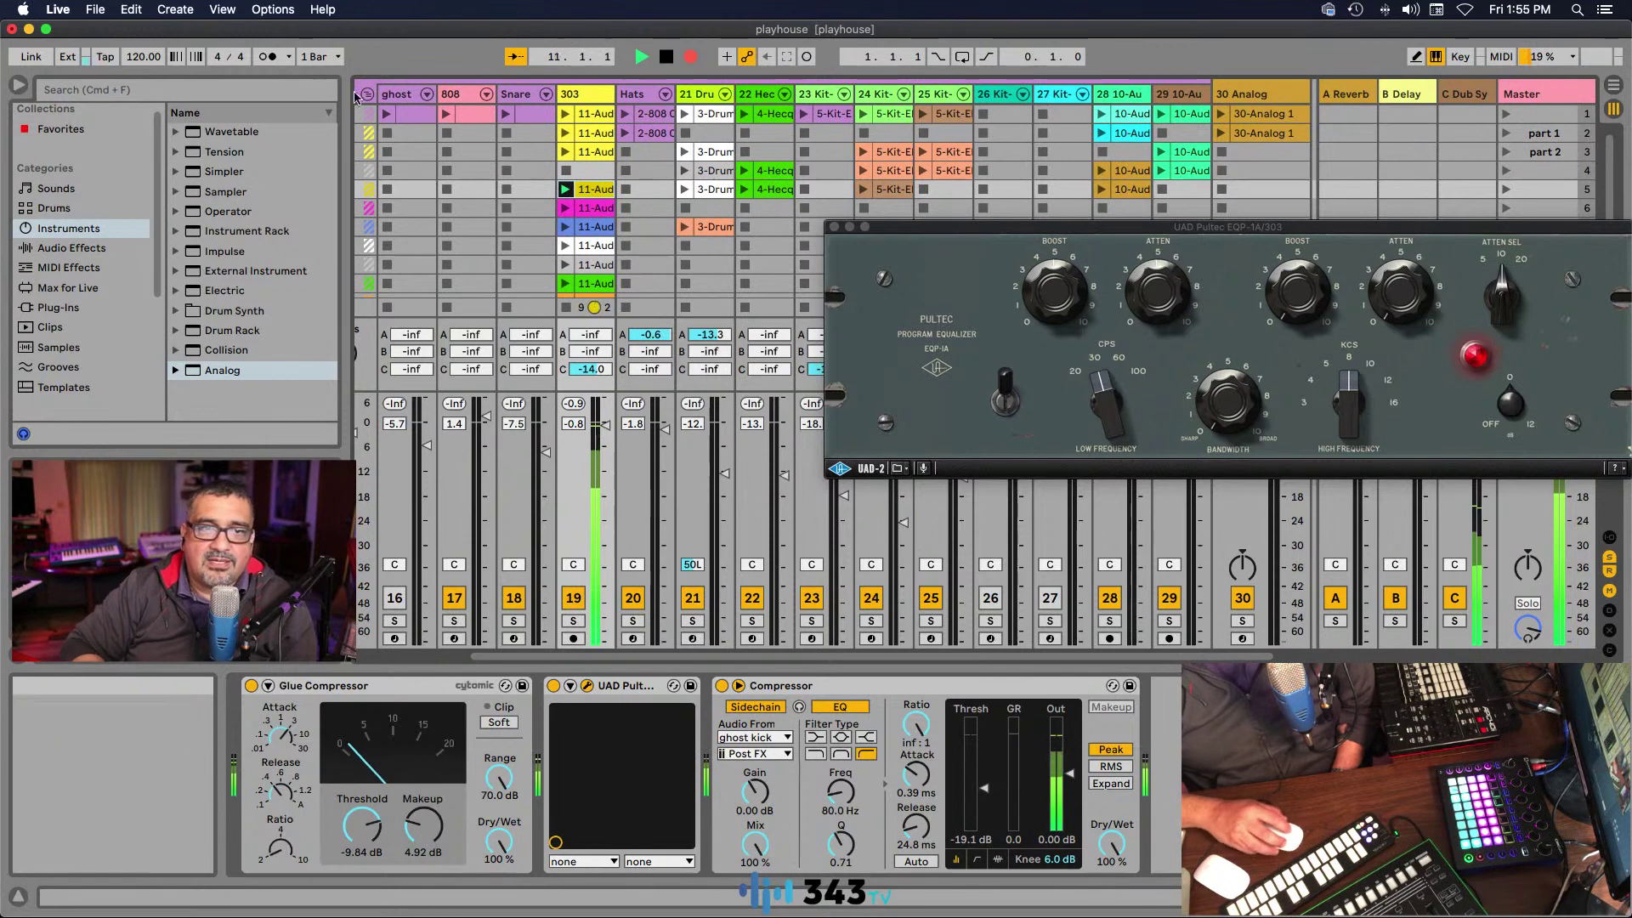
{"action": "left_click", "coordinate": [446, 114]}
{"action": "left_click", "coordinate": [385, 114]}
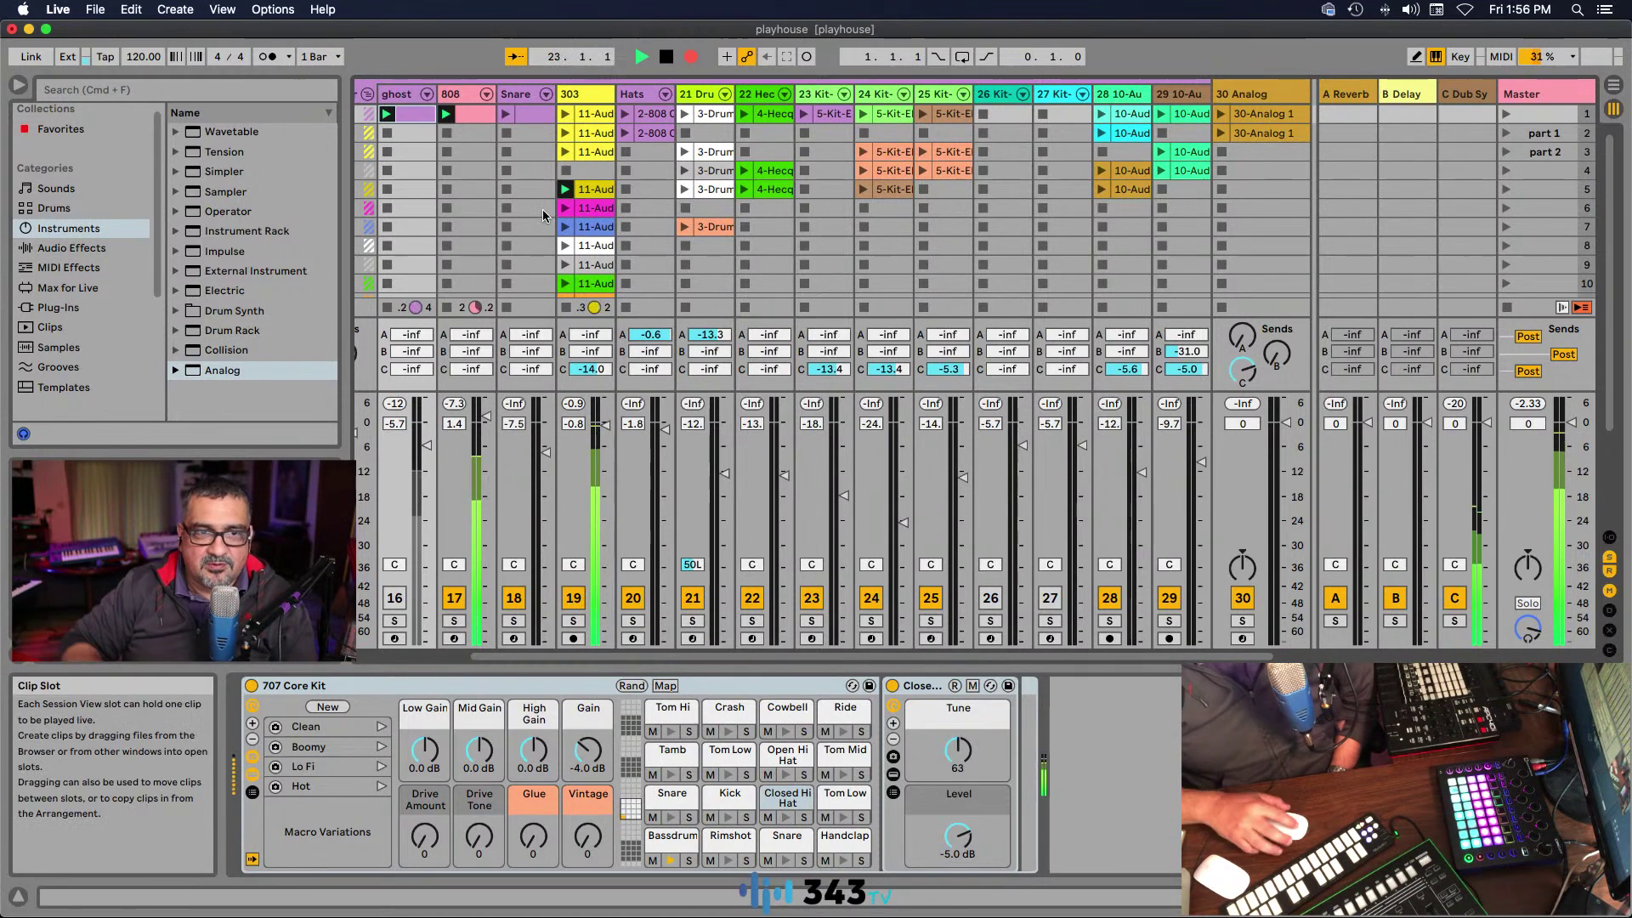
Step: Launch the first clip on the Snare track and lower that track's volume to -3.4 dB
{"action": "scroll", "coordinate": [506, 162], "scroll_direction": "down", "scroll_amount": 1}
{"action": "scroll", "coordinate": [503, 153], "scroll_direction": "right", "scroll_amount": 1}
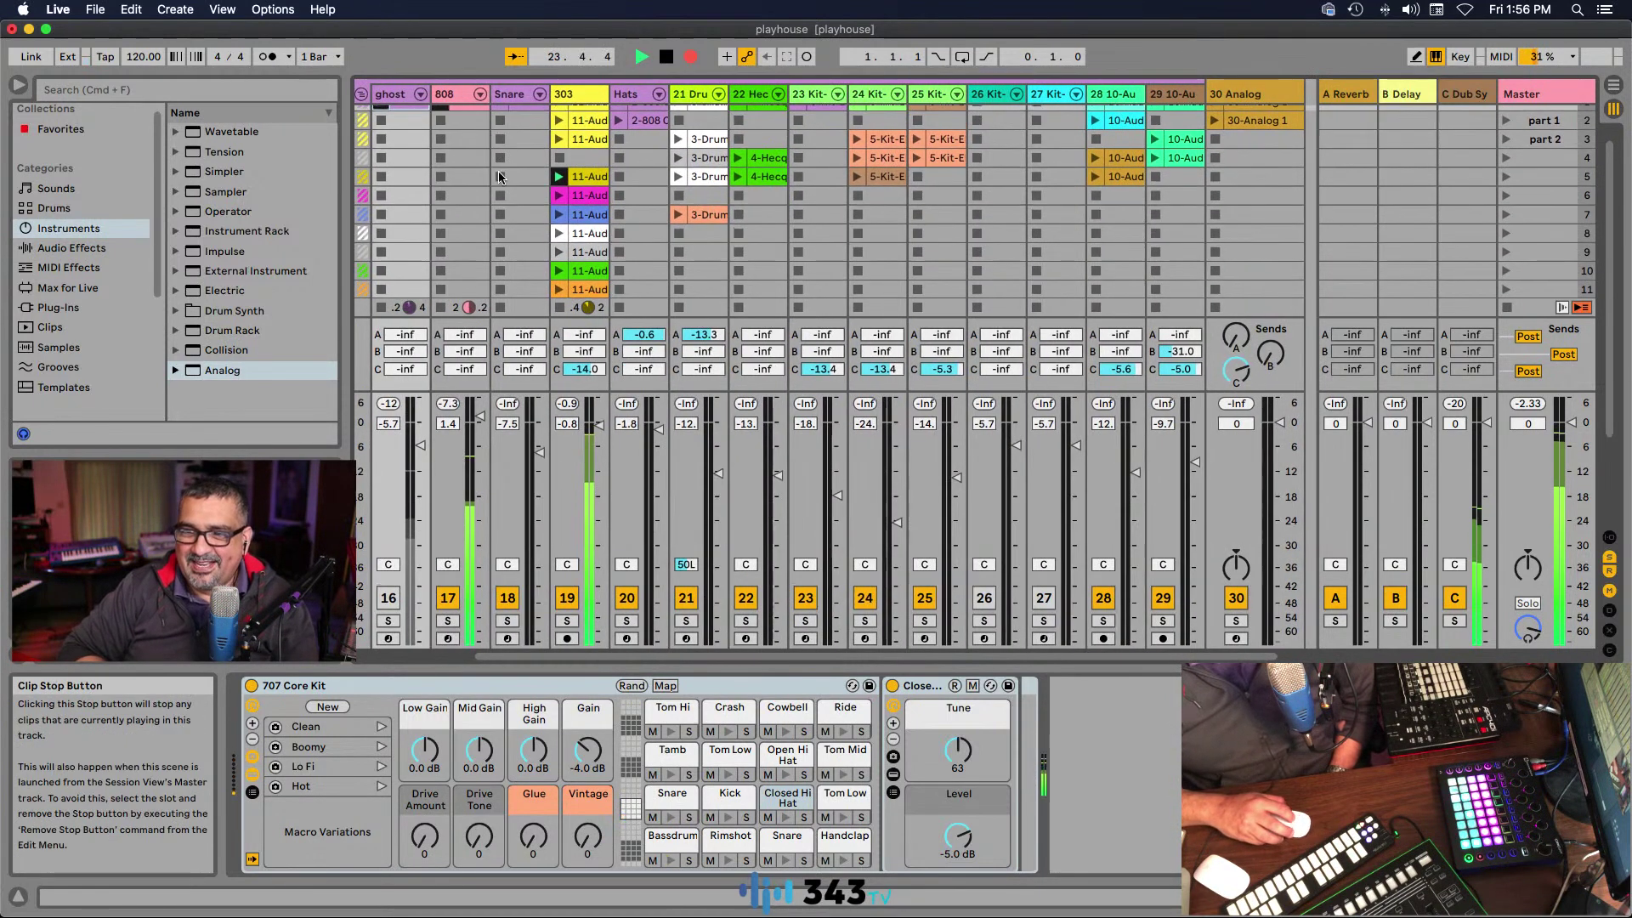
{"action": "scroll", "coordinate": [501, 183], "scroll_direction": "up", "scroll_amount": 1}
{"action": "left_click", "coordinate": [507, 202]}
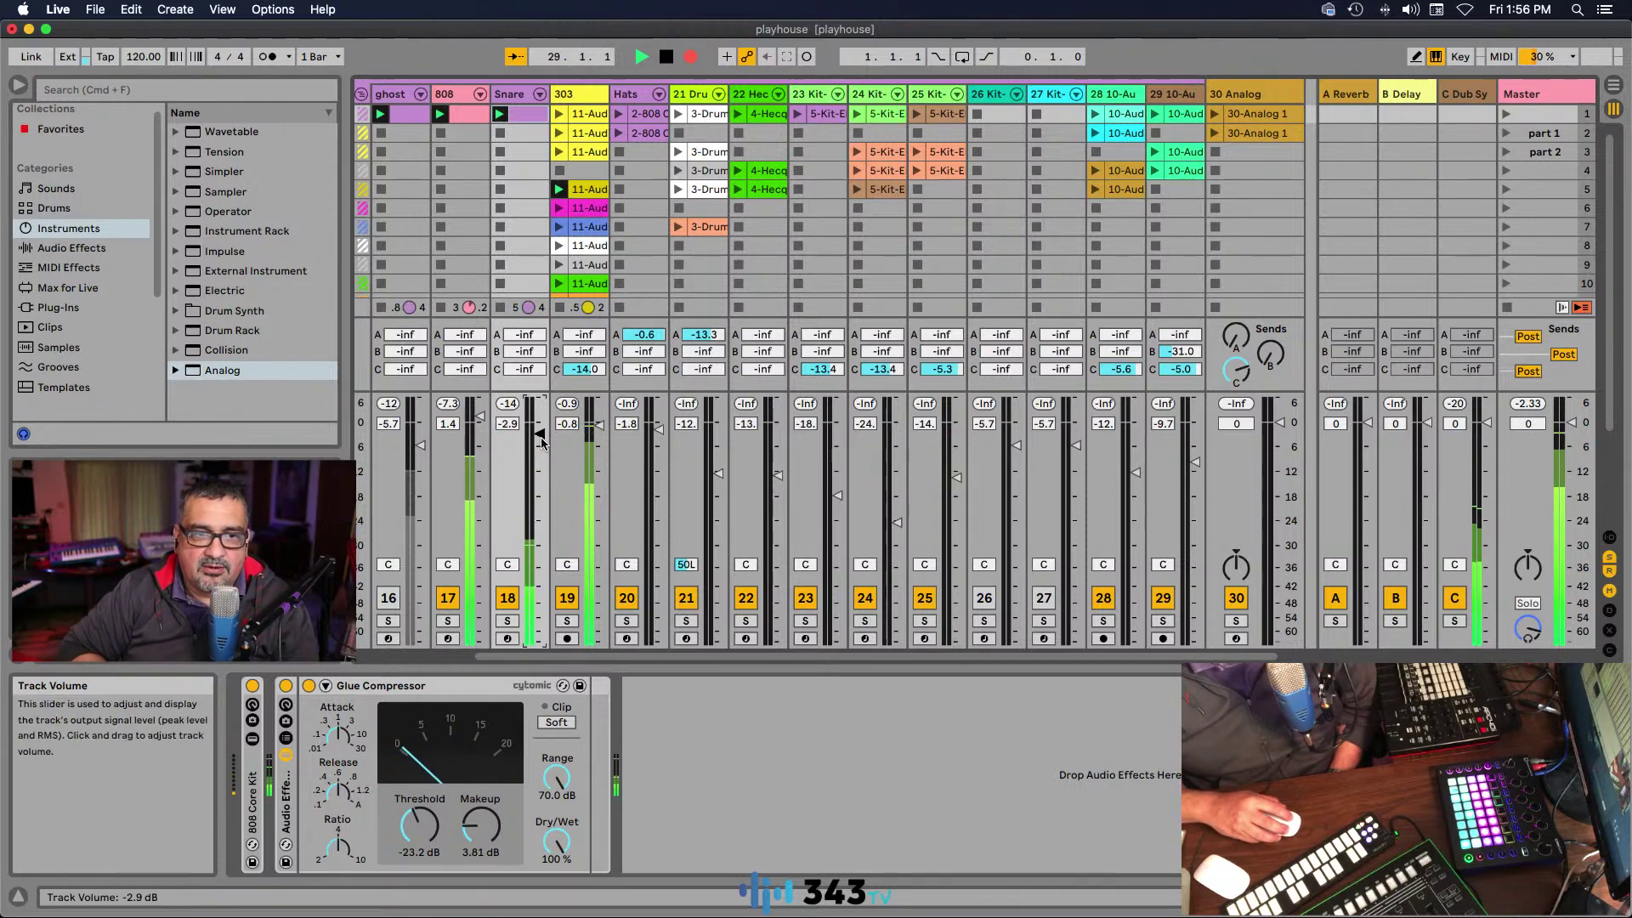
{"action": "left_click_drag", "start_coordinate": [534, 439], "coordinate": [535, 441]}
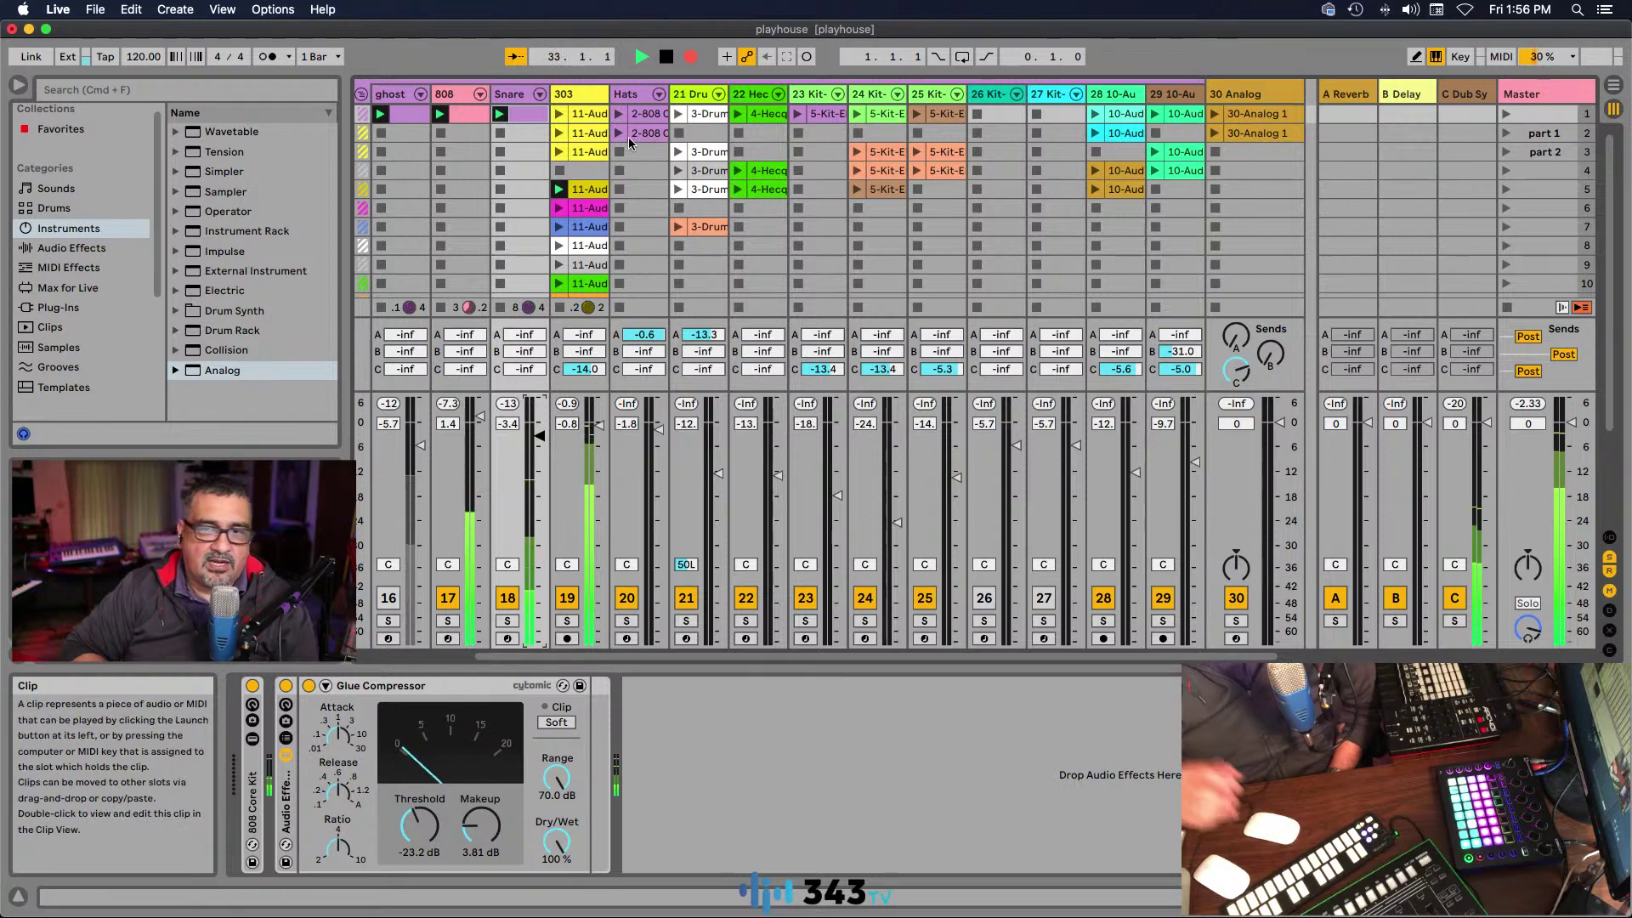
Step: Launch the second Hats clip and the first-row clips on tracks 21, 22 and 23
{"action": "left_click", "coordinate": [618, 132]}
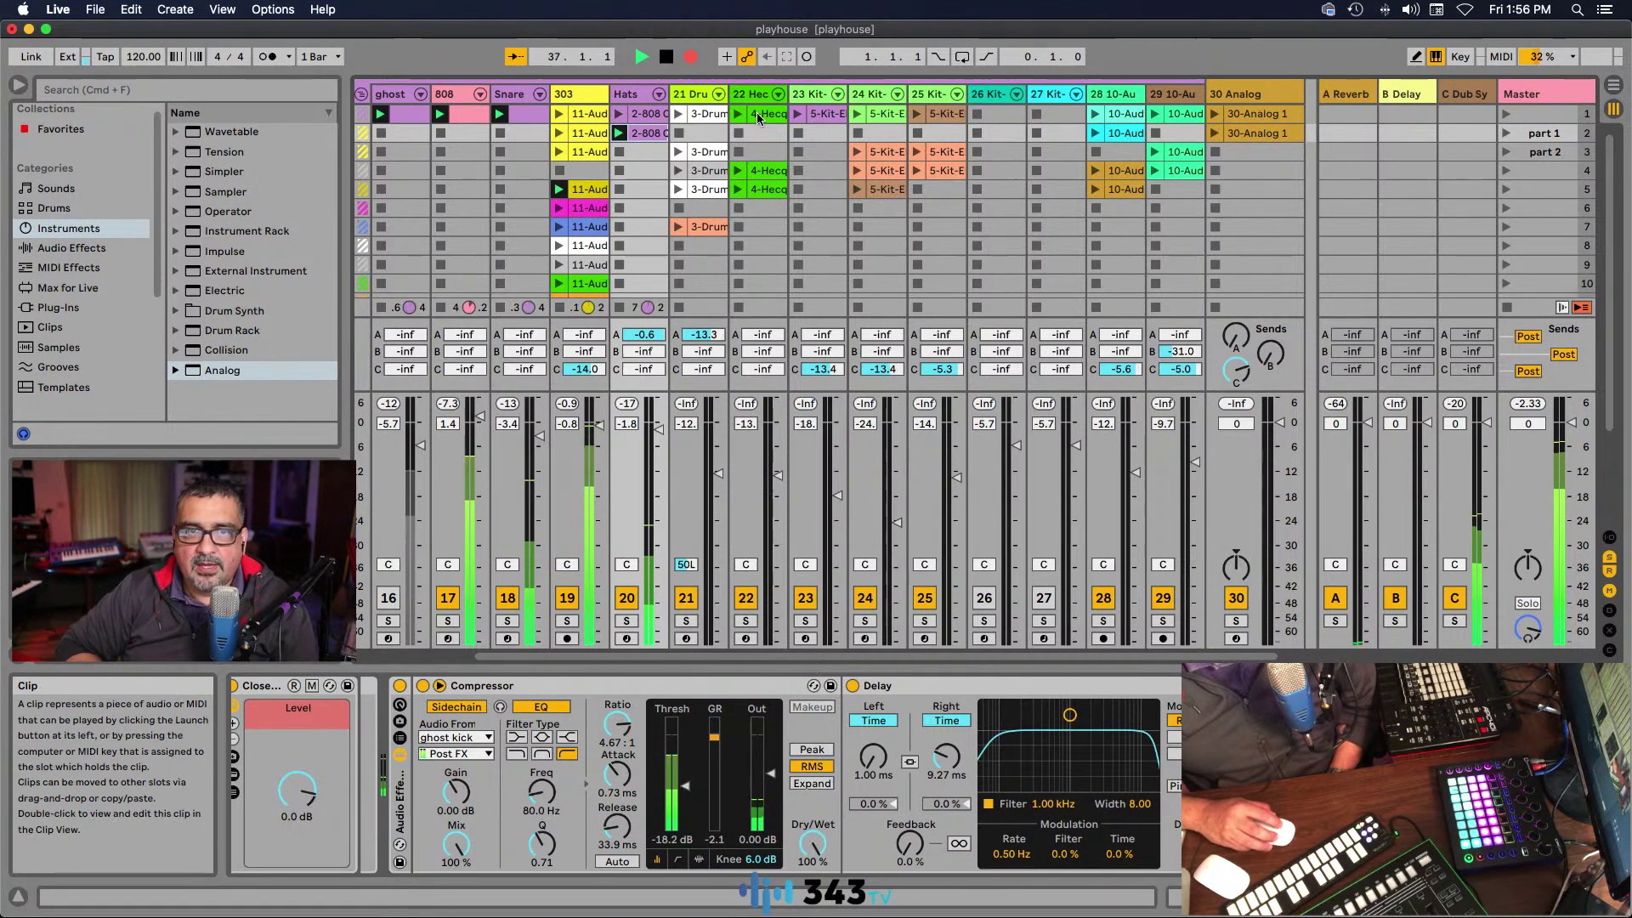
{"action": "left_click", "coordinate": [746, 157]}
{"action": "left_click", "coordinate": [797, 118]}
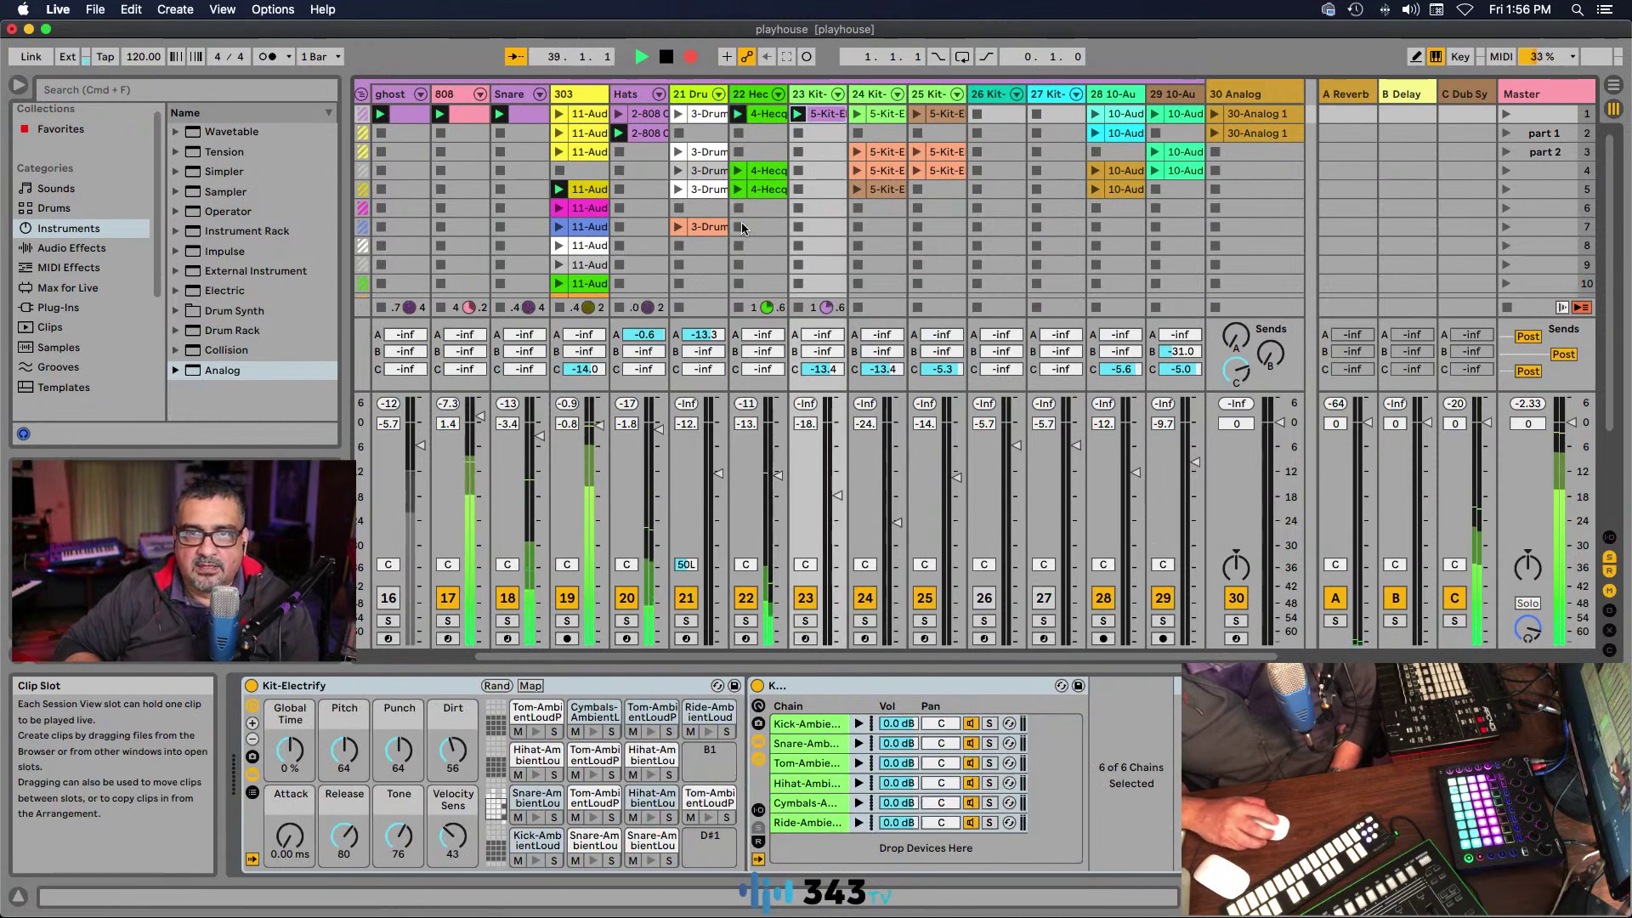
{"action": "left_click", "coordinate": [678, 116]}
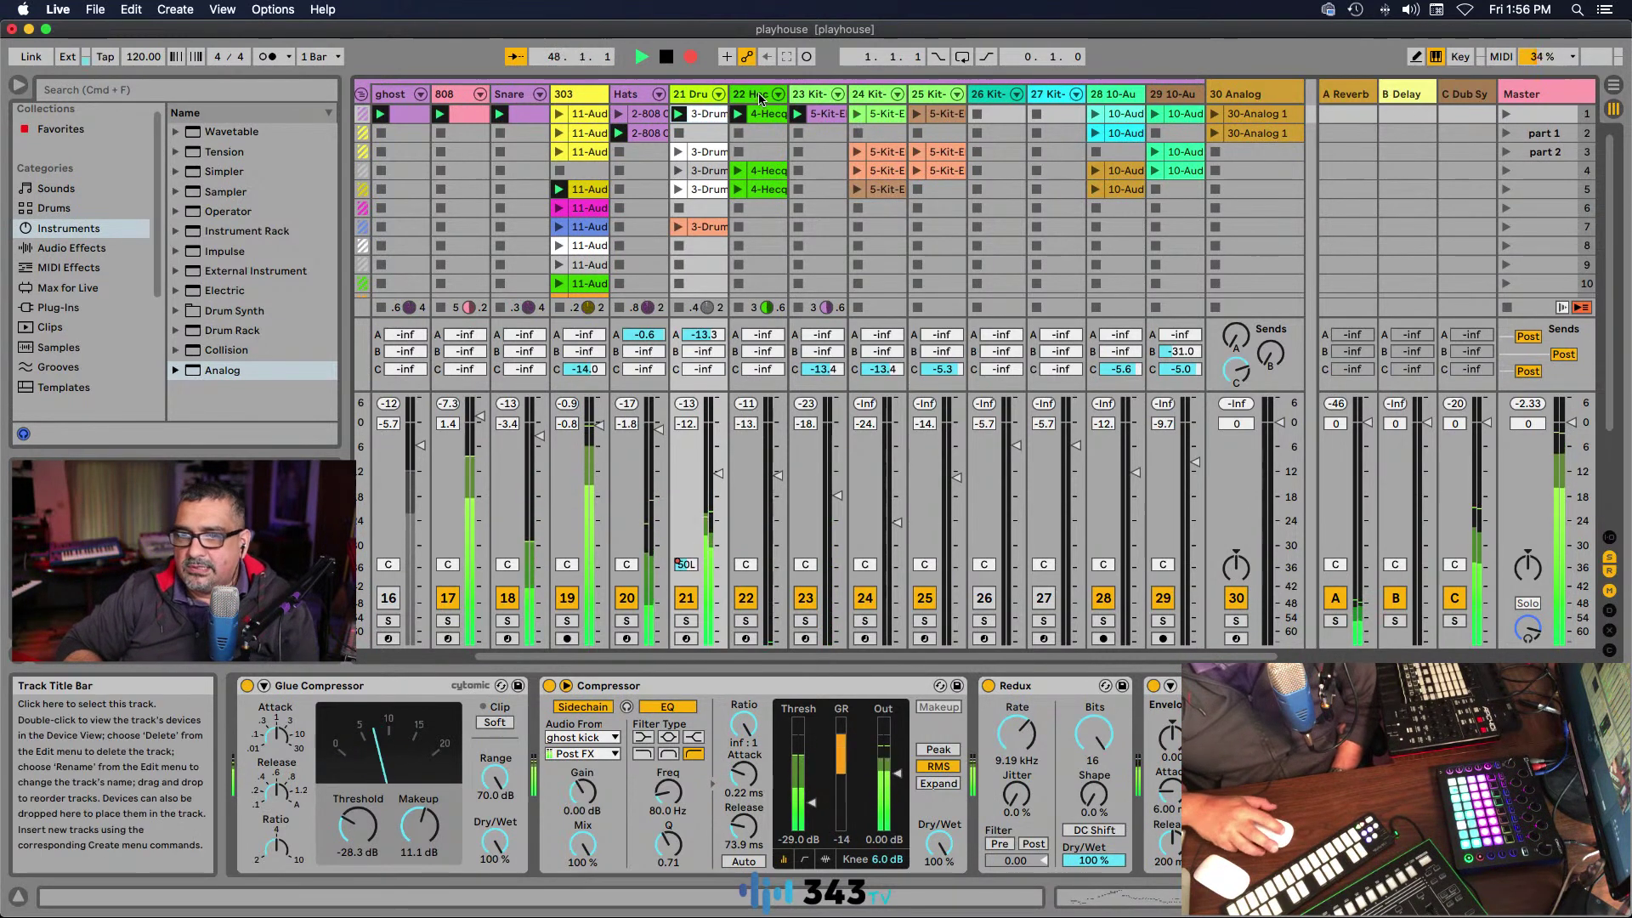
Step: Launch the first-row clips on tracks 24, 25 and 29 and stop the 808 track
{"action": "left_click", "coordinate": [883, 113]}
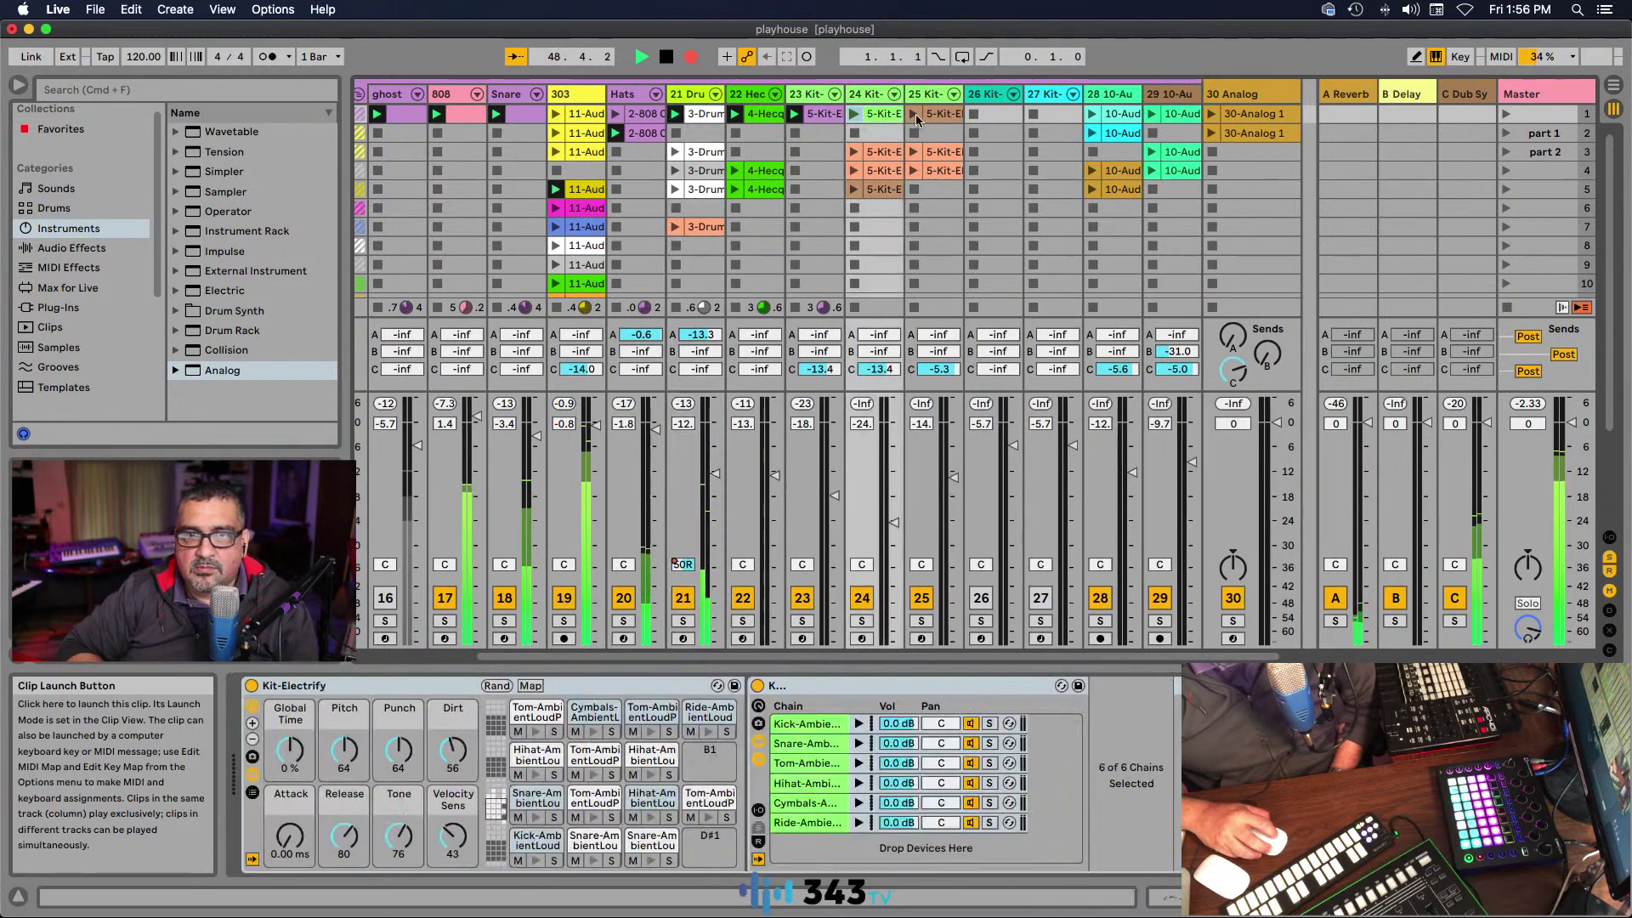
{"action": "left_click", "coordinate": [914, 115]}
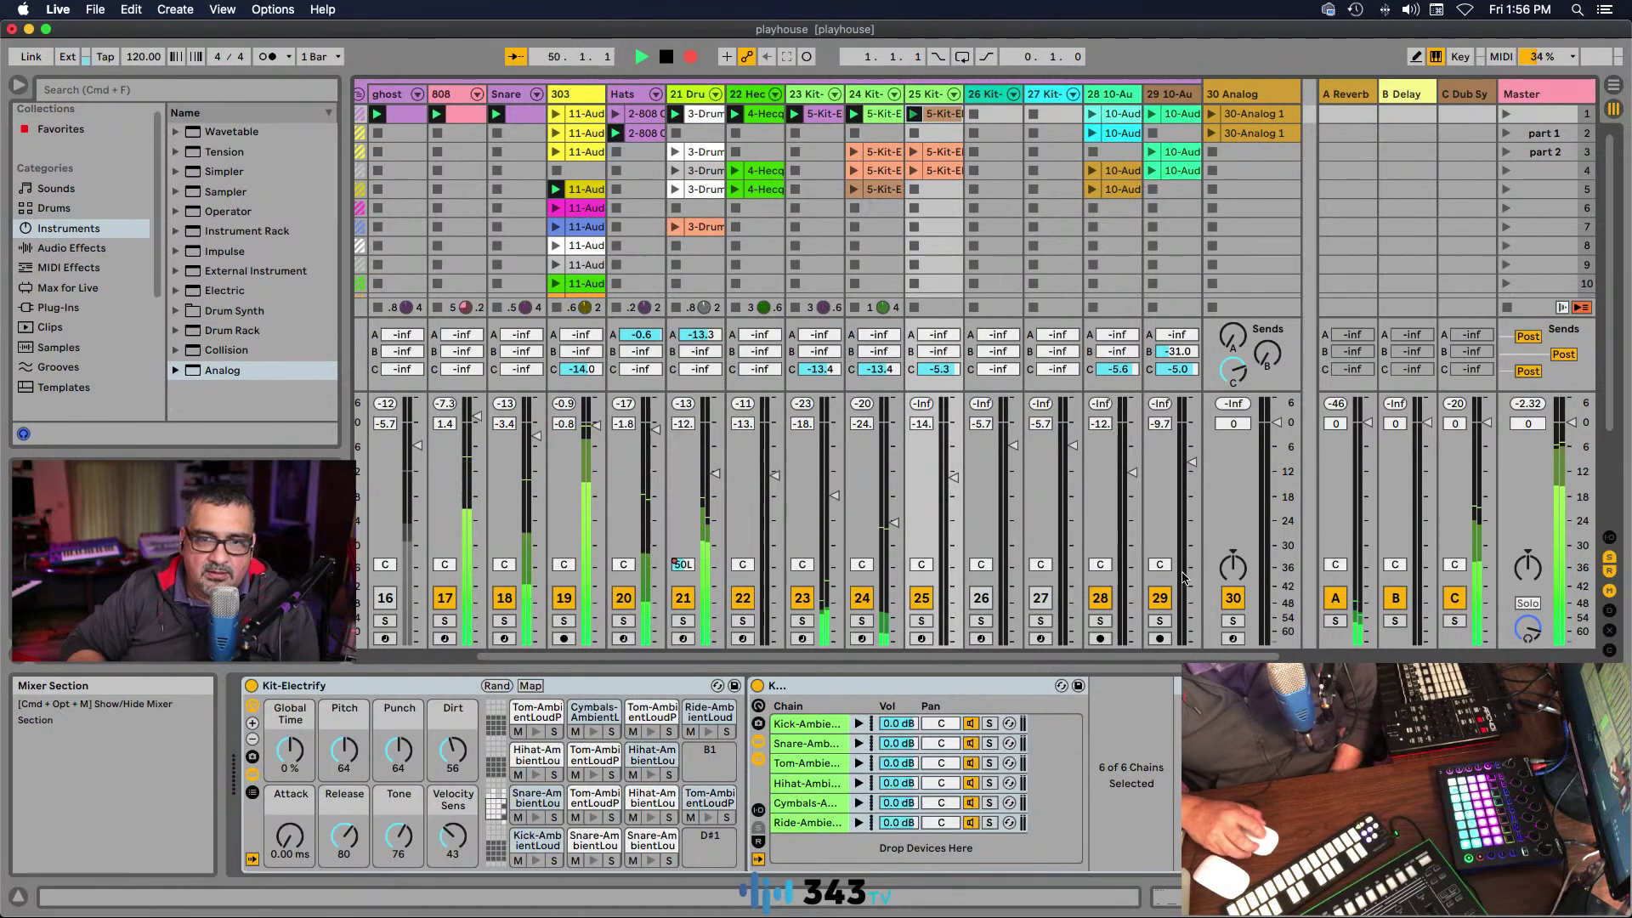
{"action": "scroll", "coordinate": [1343, 655], "scroll_direction": "right", "scroll_amount": 3}
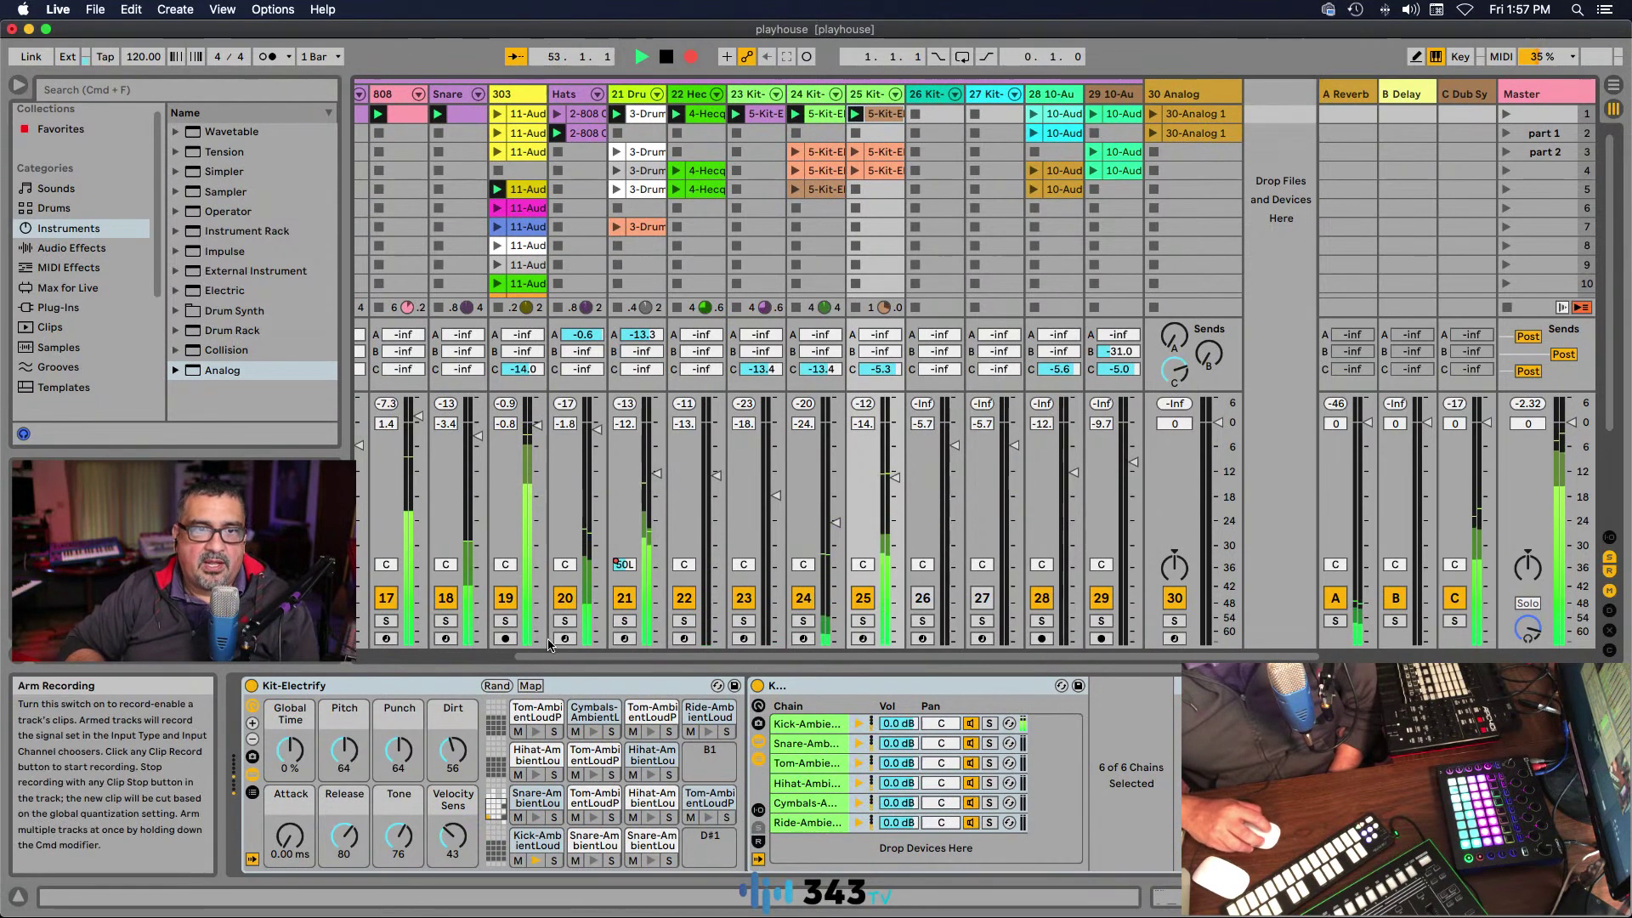
{"action": "left_click", "coordinate": [379, 132]}
{"action": "left_click", "coordinate": [1089, 114]}
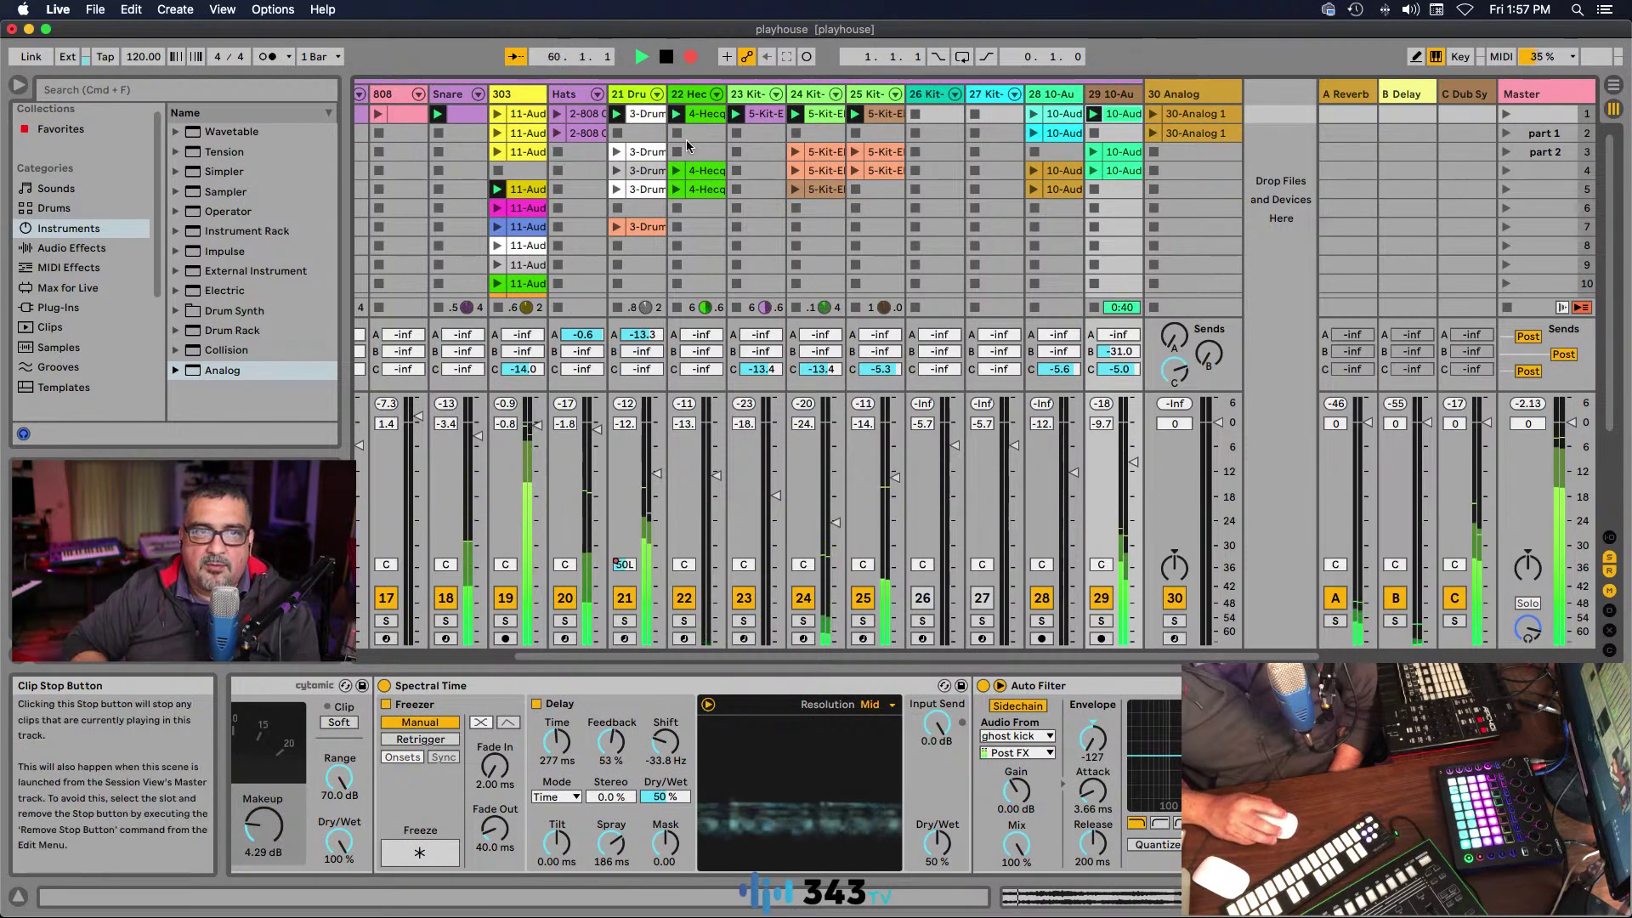
Step: Stop track 23 and the Snare track, then relaunch the 808 clip and move its Pultec EQ window off the faders of tracks 28 and 29
{"action": "left_click", "coordinate": [737, 134]}
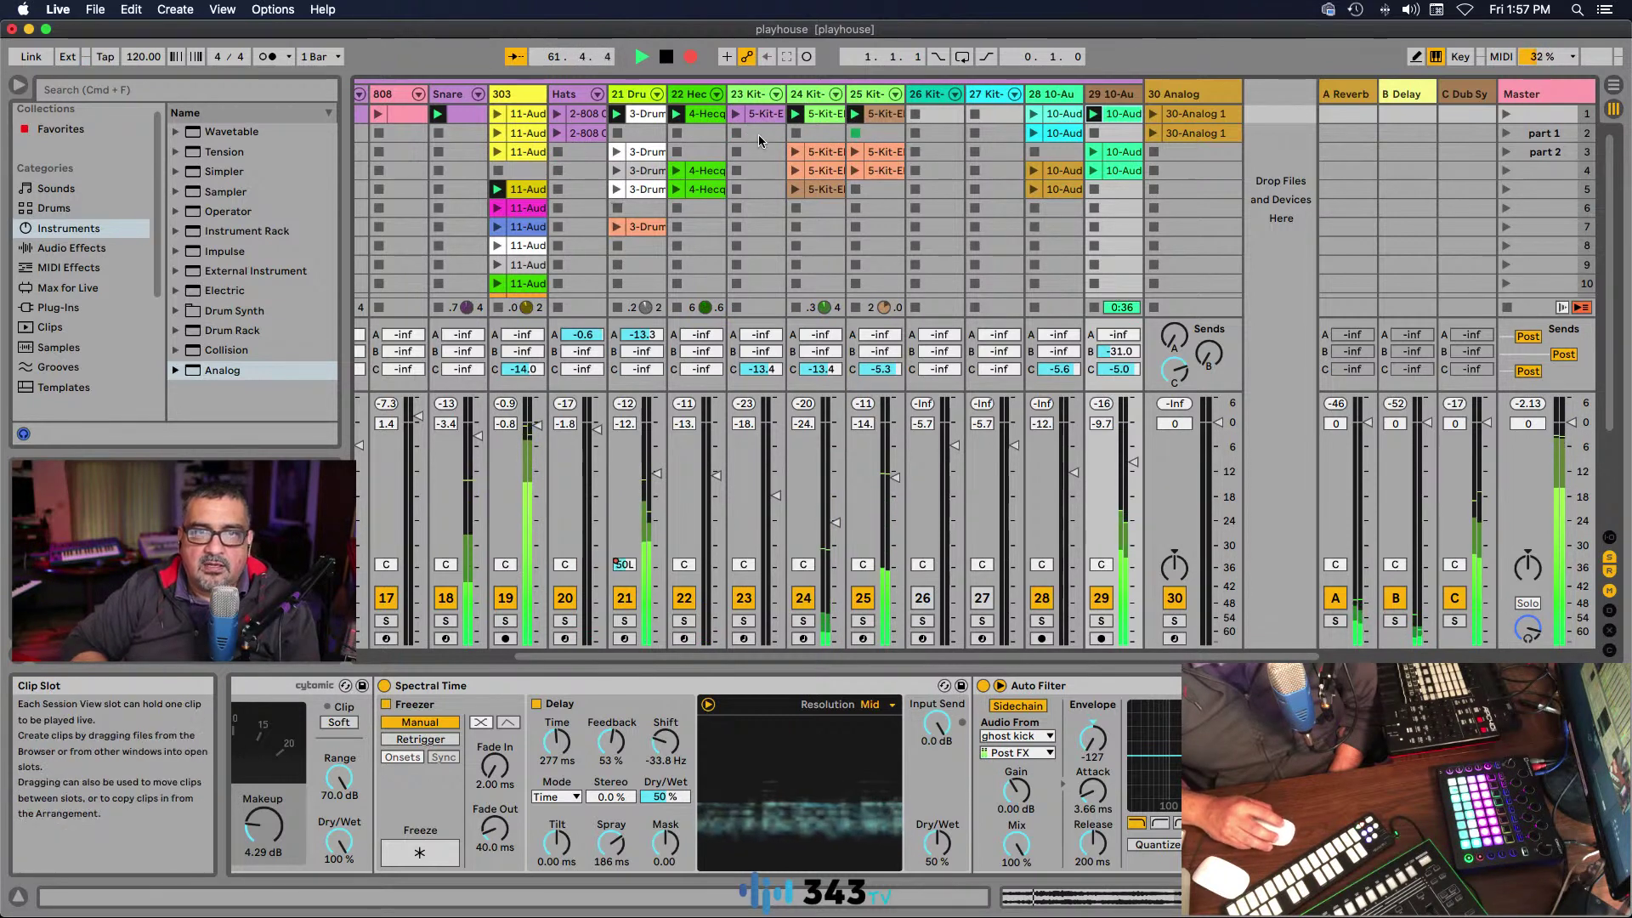
{"action": "left_click", "coordinate": [437, 136]}
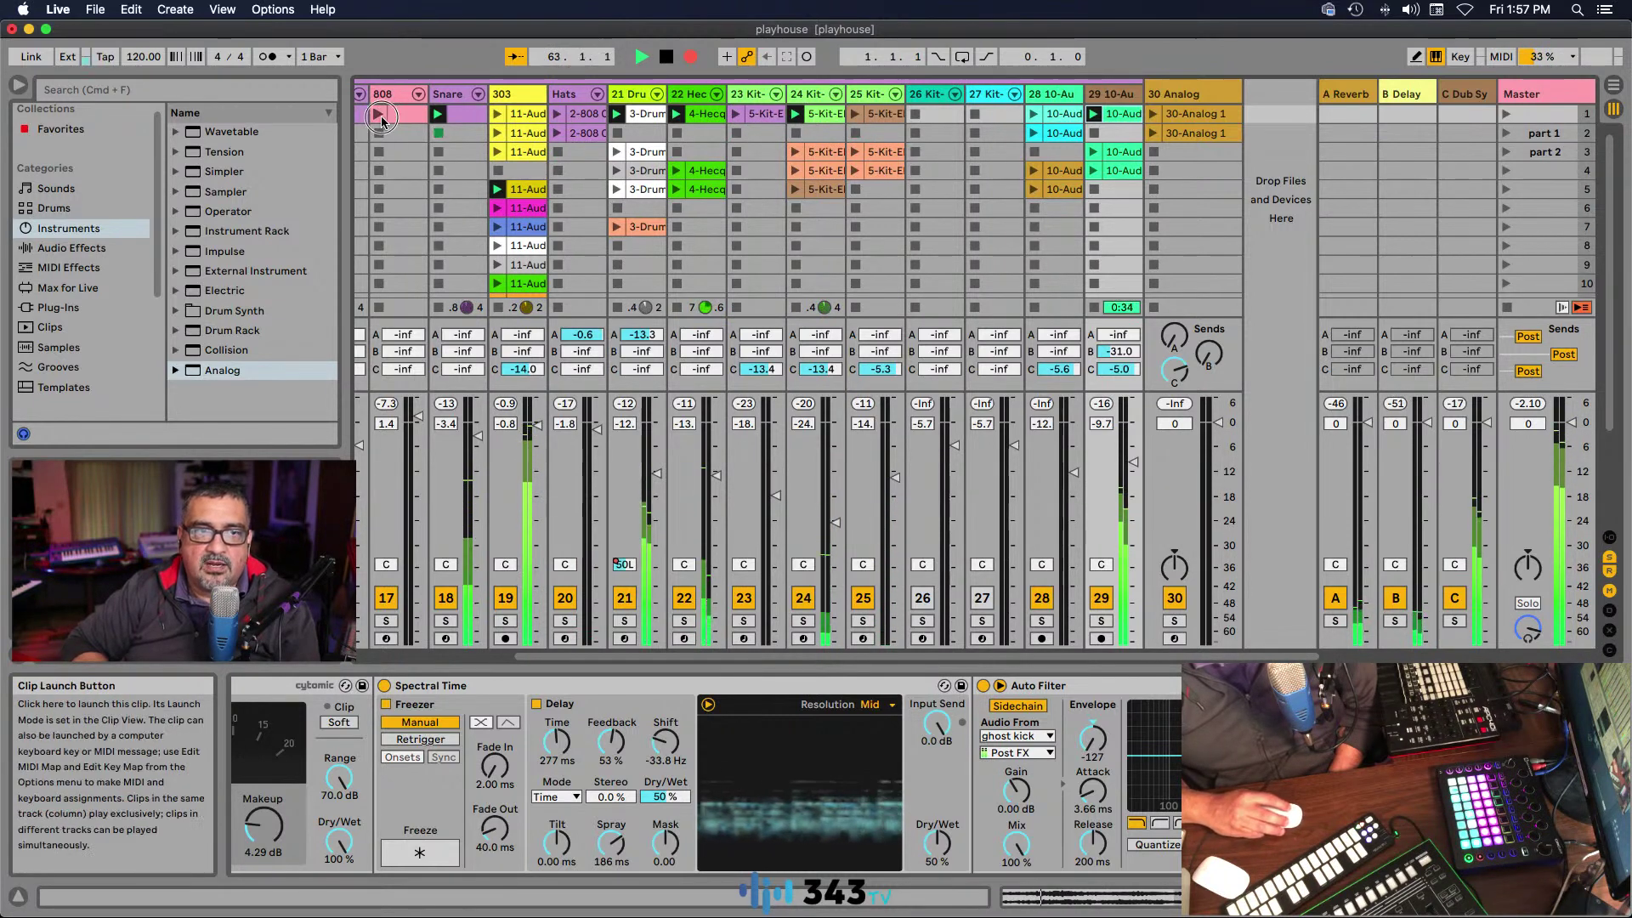
{"action": "left_click", "coordinate": [378, 113]}
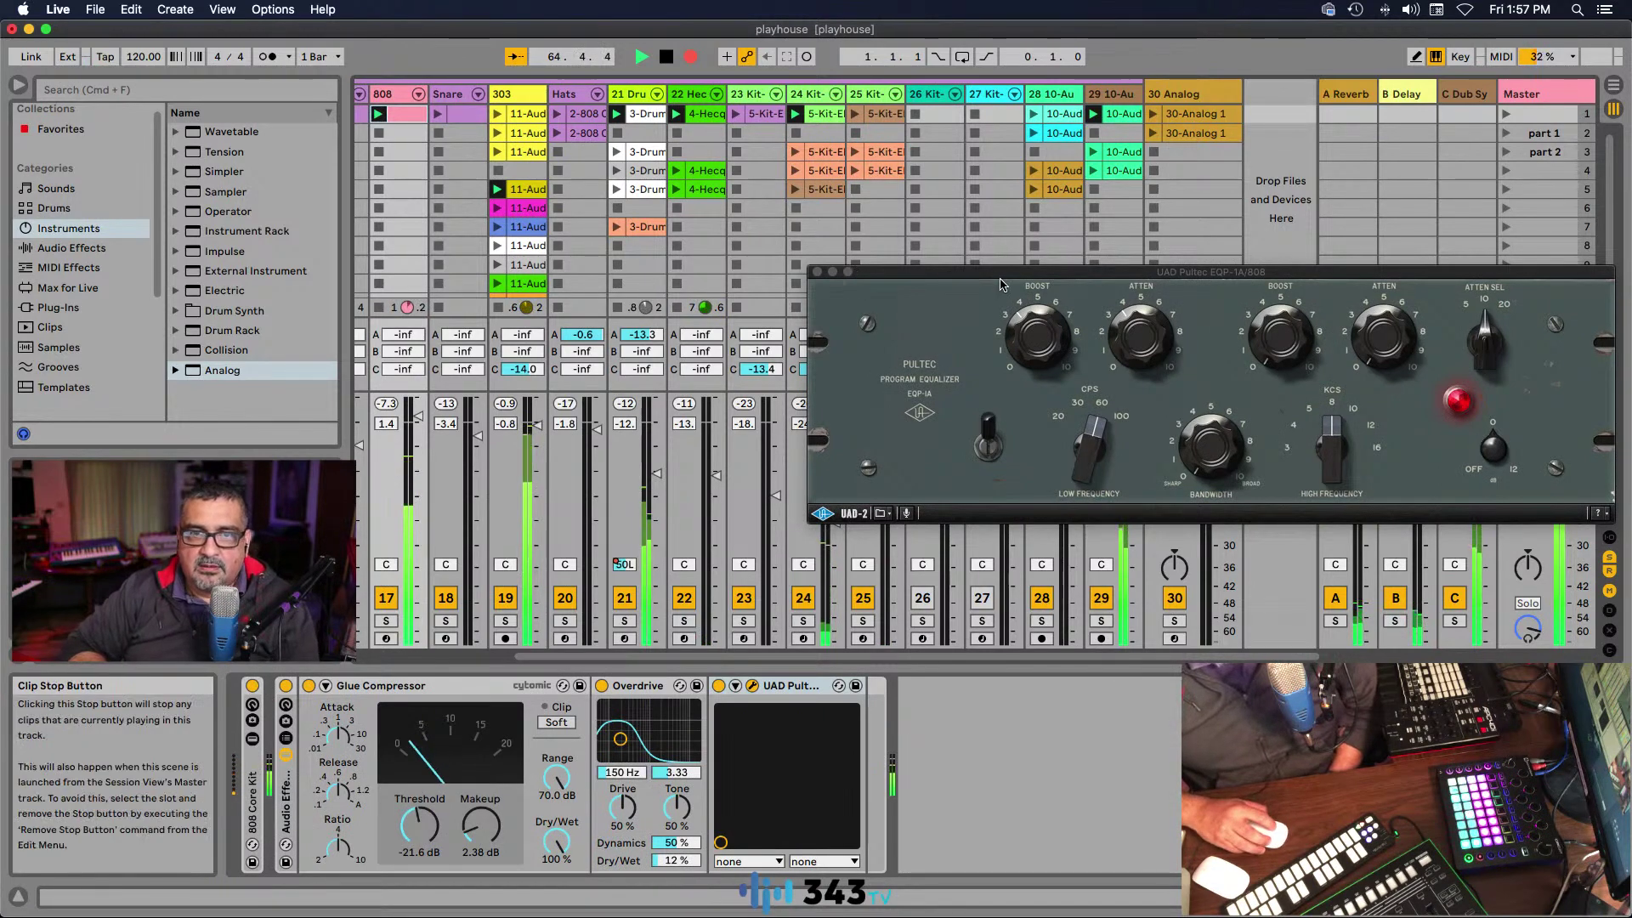
{"action": "left_click_drag", "start_coordinate": [1000, 281], "coordinate": [621, 331]}
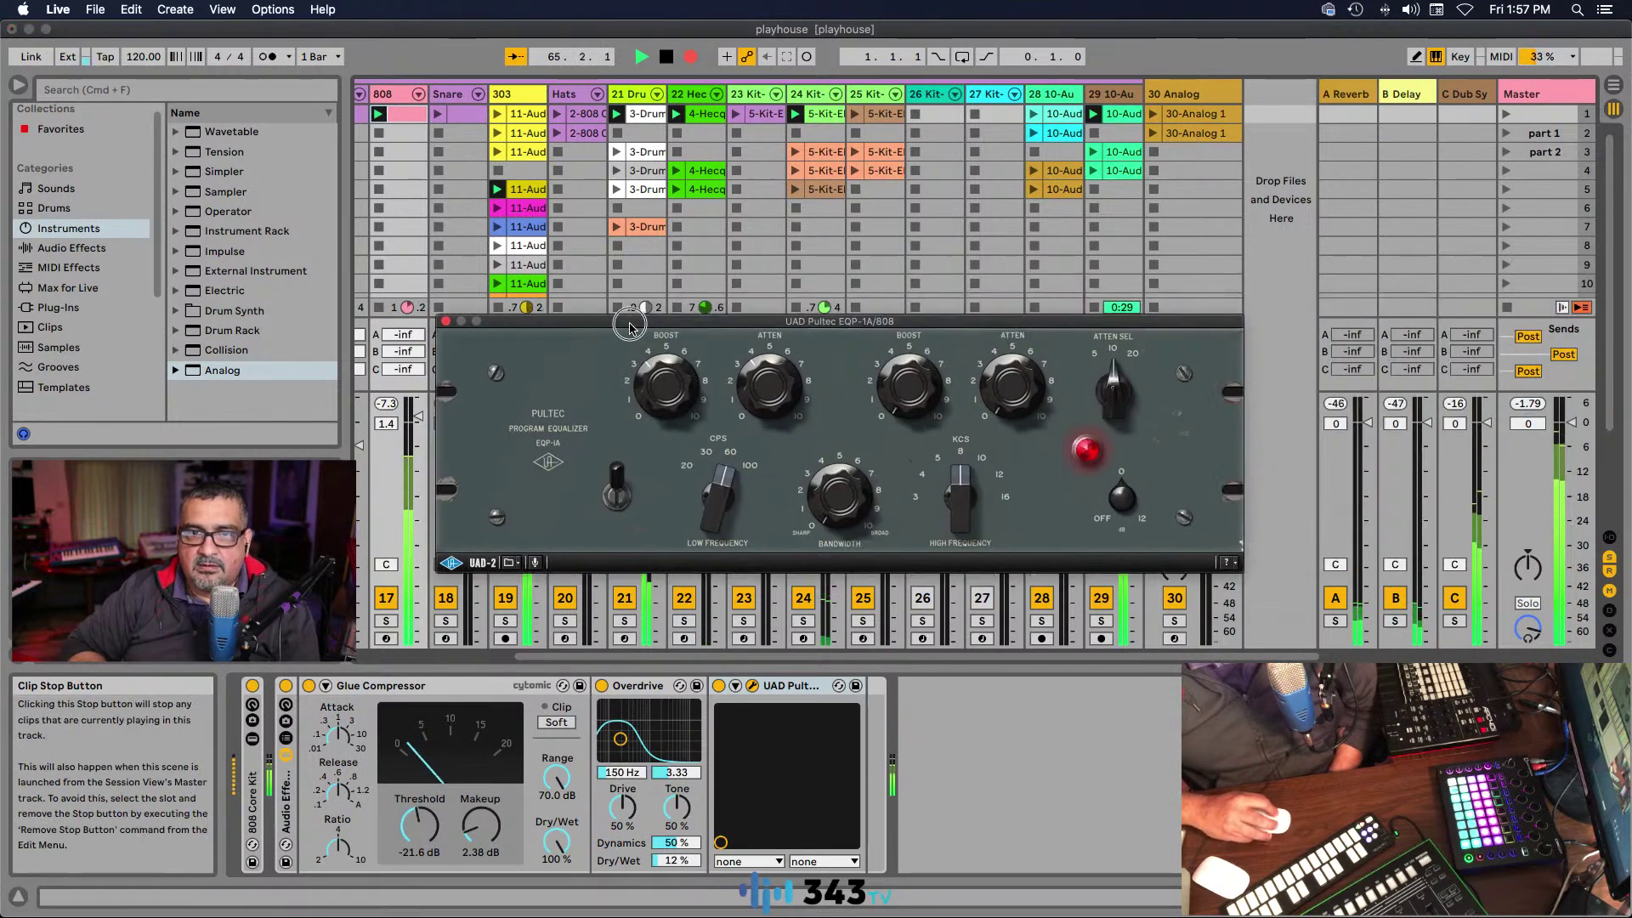
Step: Launch the first-row clip on track 28 and lower track 29's volume to about -12 dB
{"action": "left_click", "coordinate": [1047, 119]}
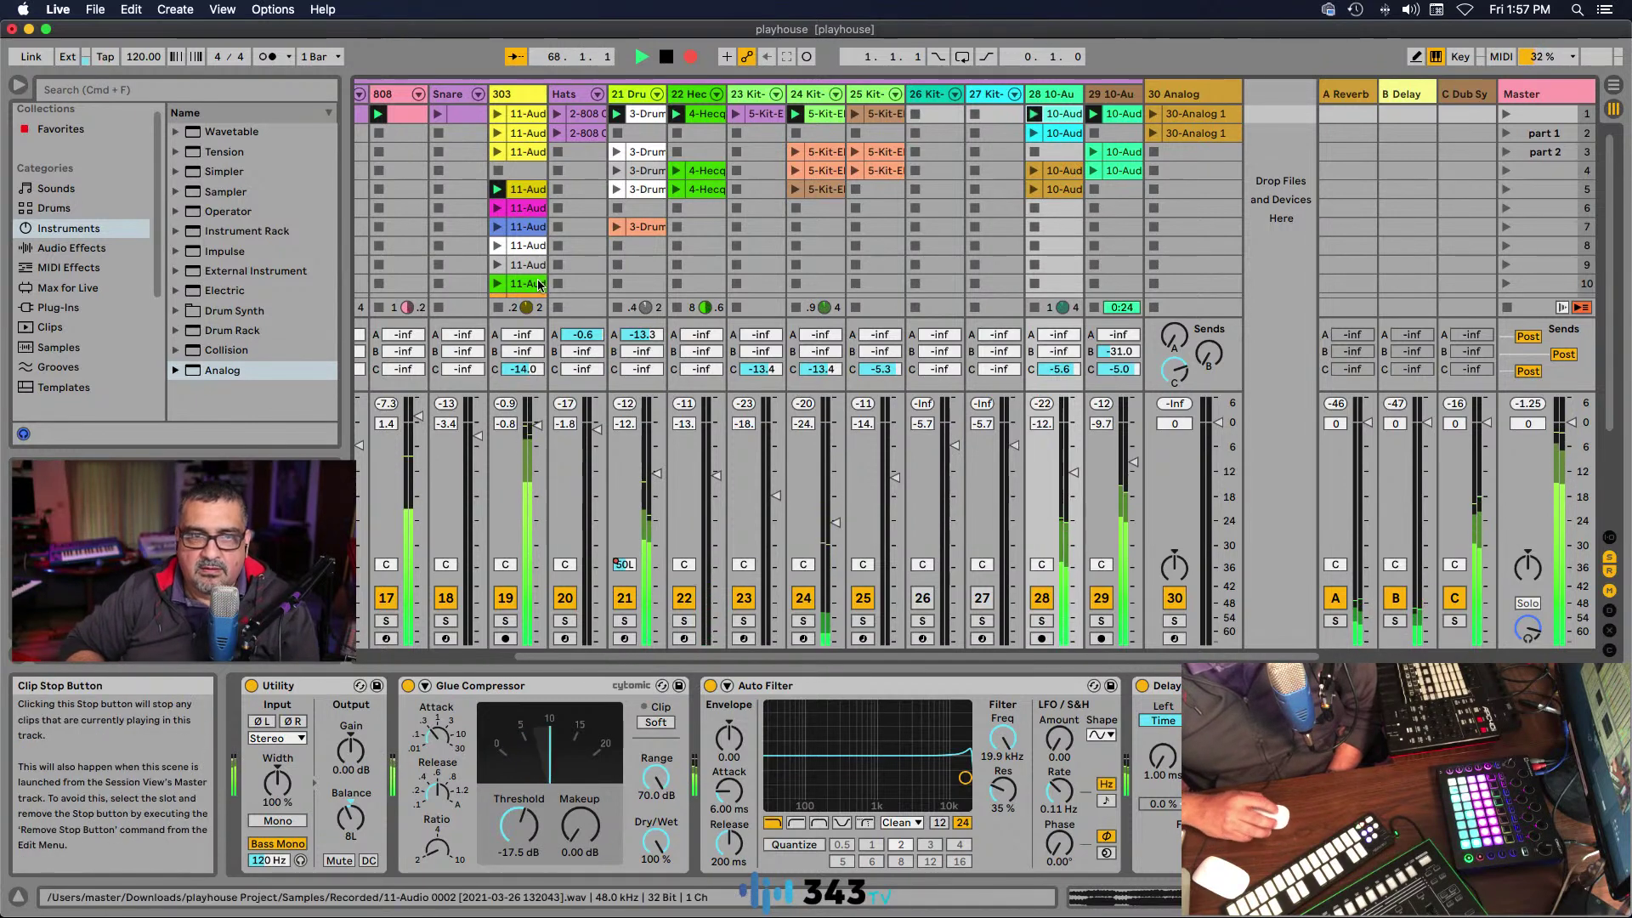
{"action": "left_click_drag", "start_coordinate": [1131, 461], "coordinate": [1129, 466]}
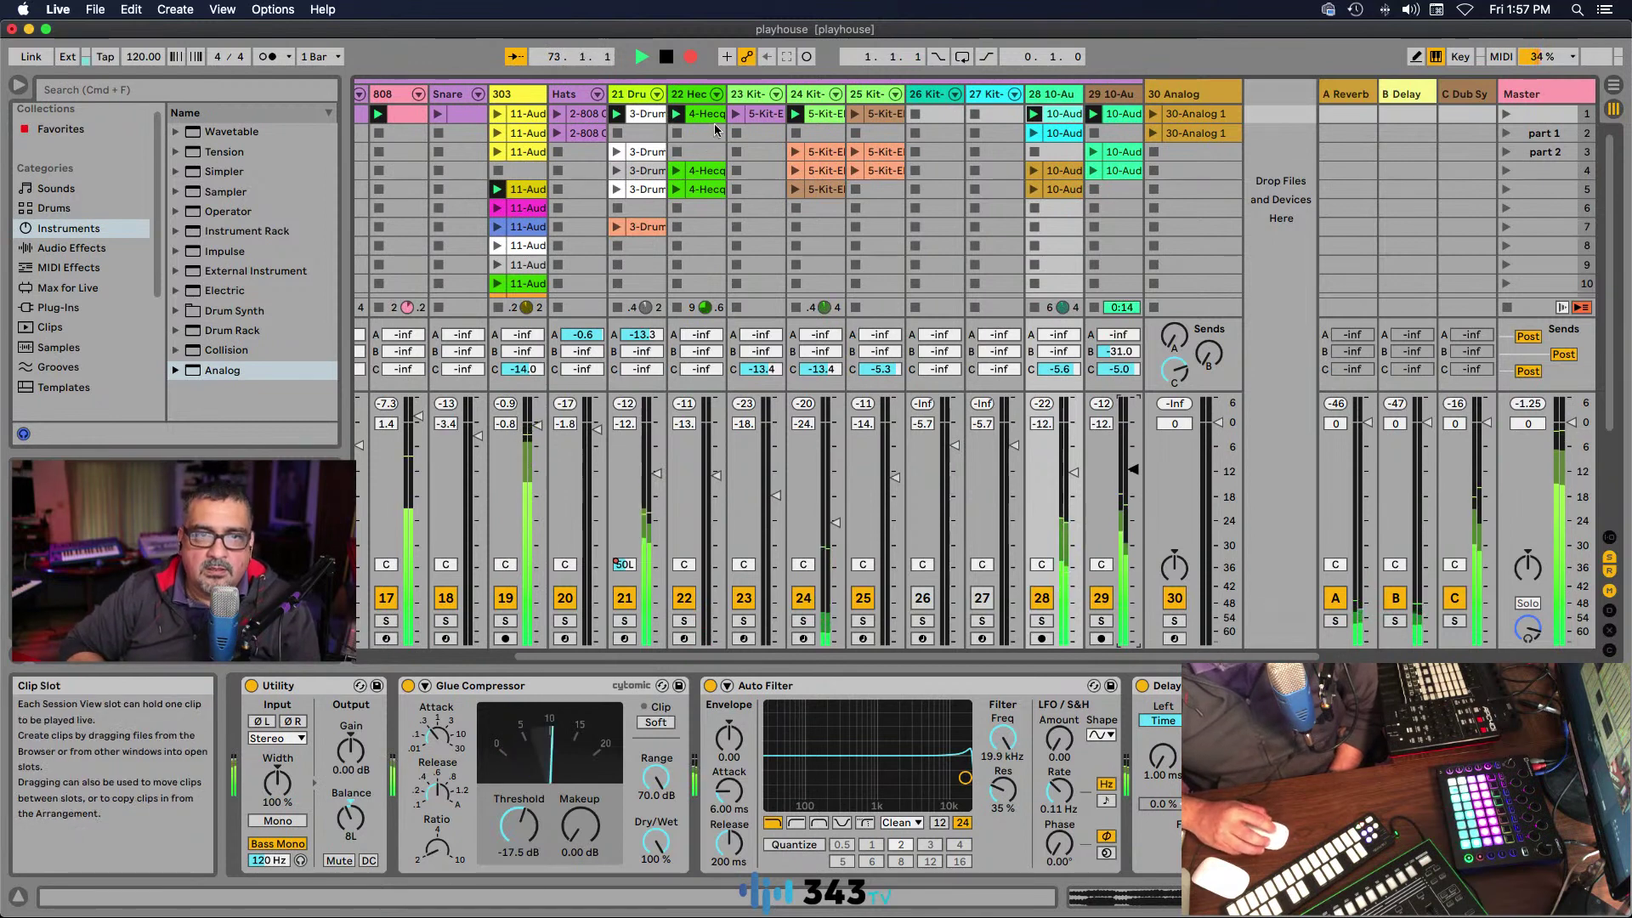
Step: Launch the first Hats clip and bring the Snare clip back in
{"action": "left_click", "coordinate": [559, 117]}
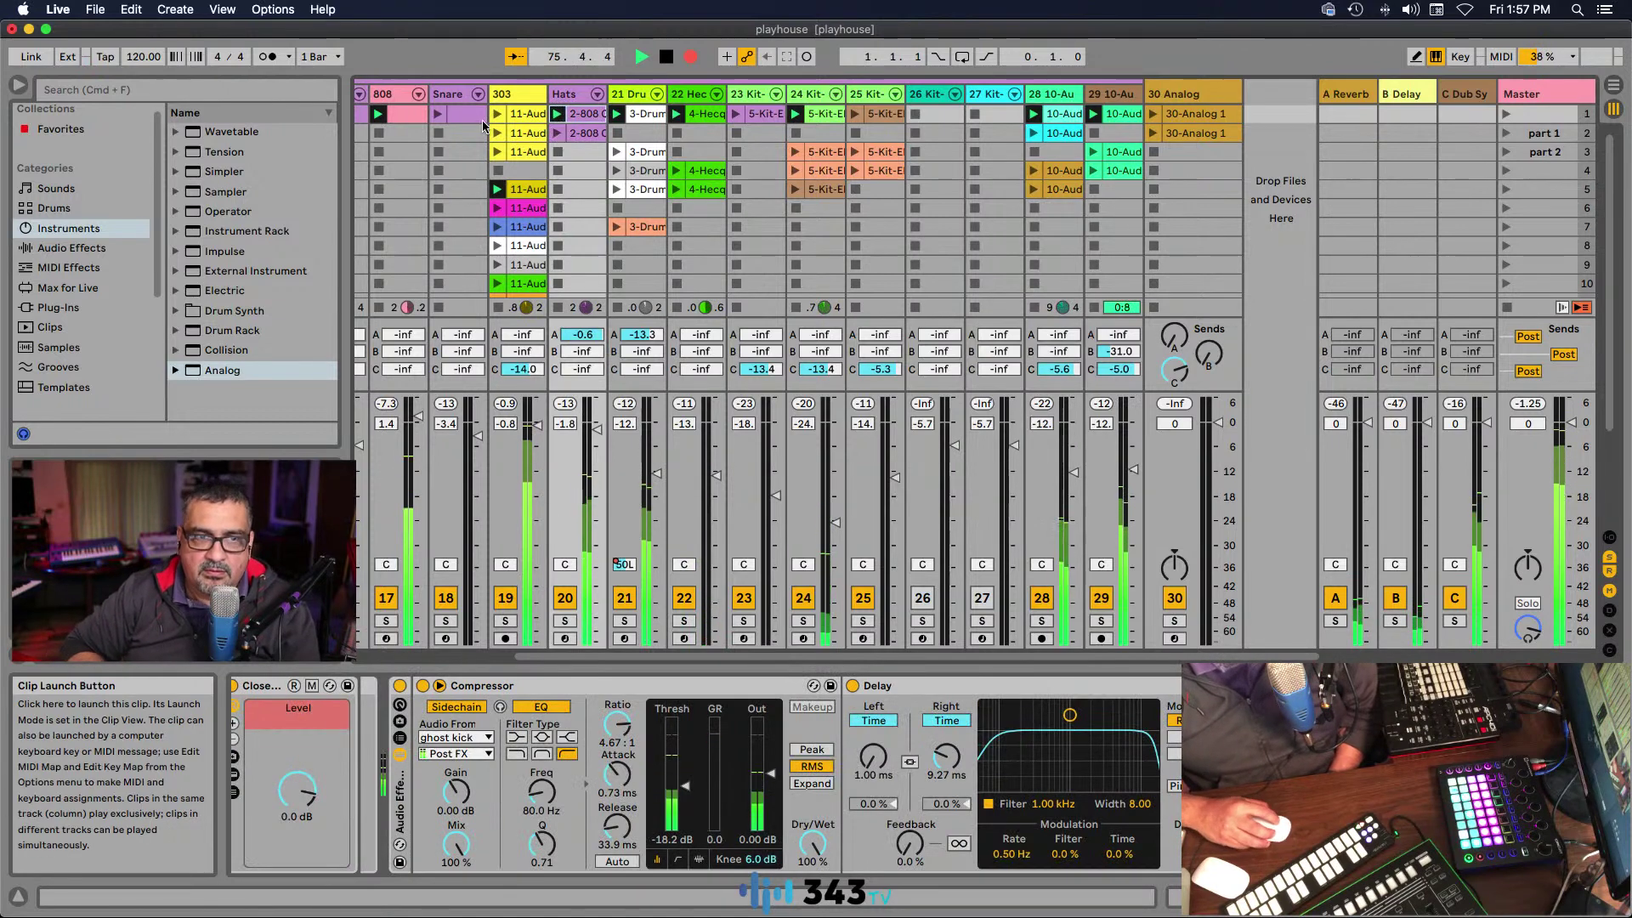
{"action": "left_click", "coordinate": [438, 114]}
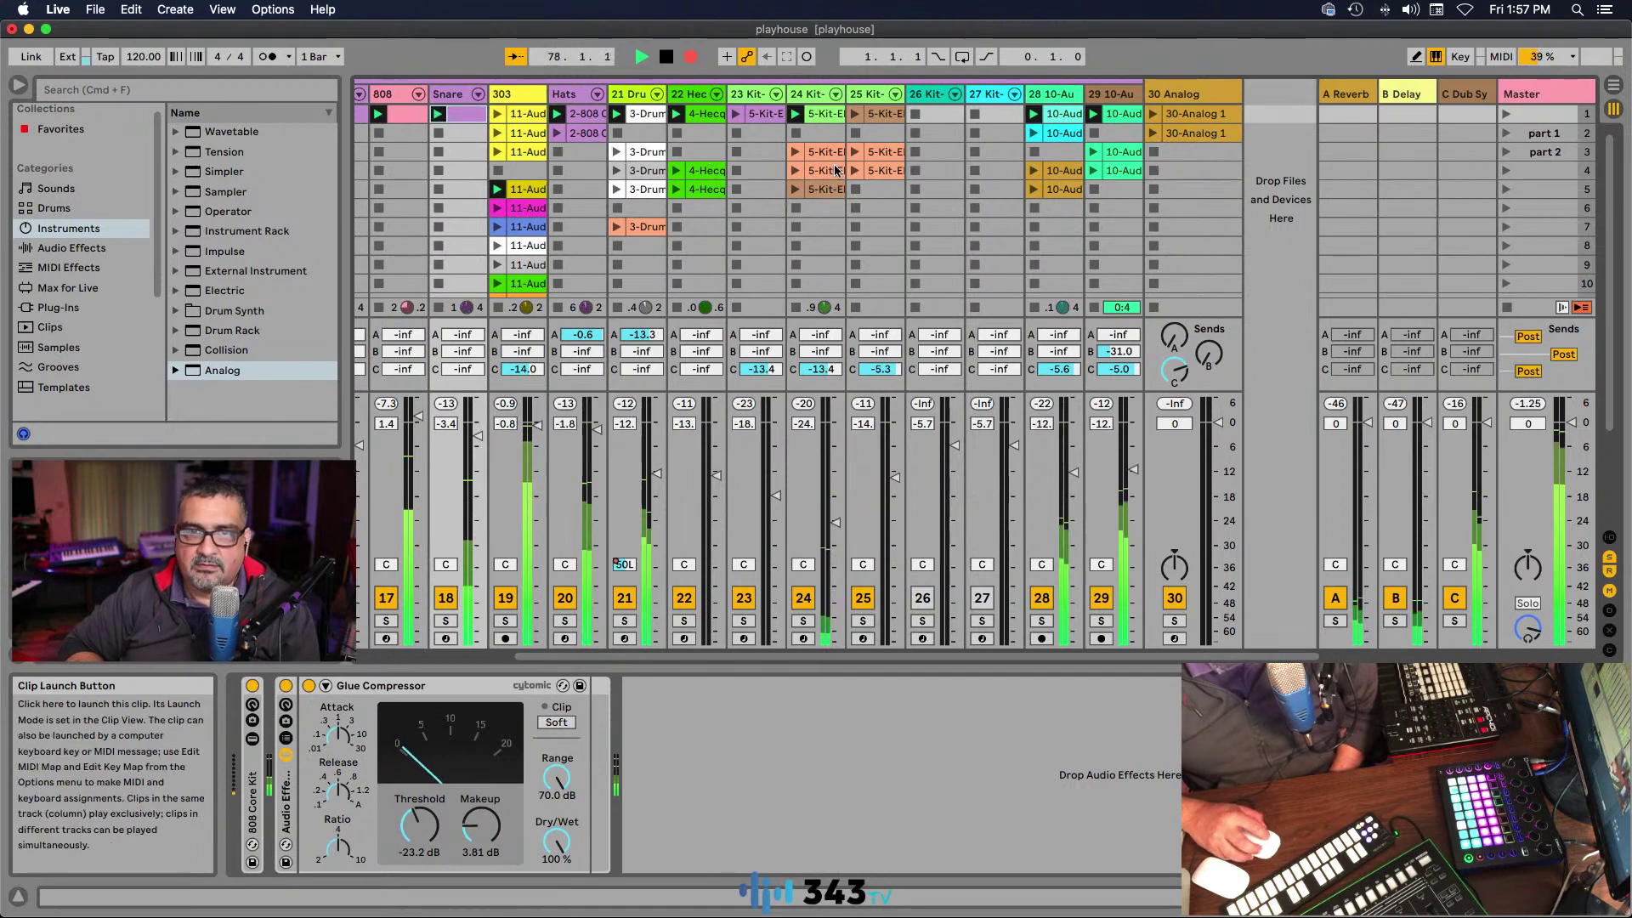
{"action": "key", "text": "ctrl+Up"}
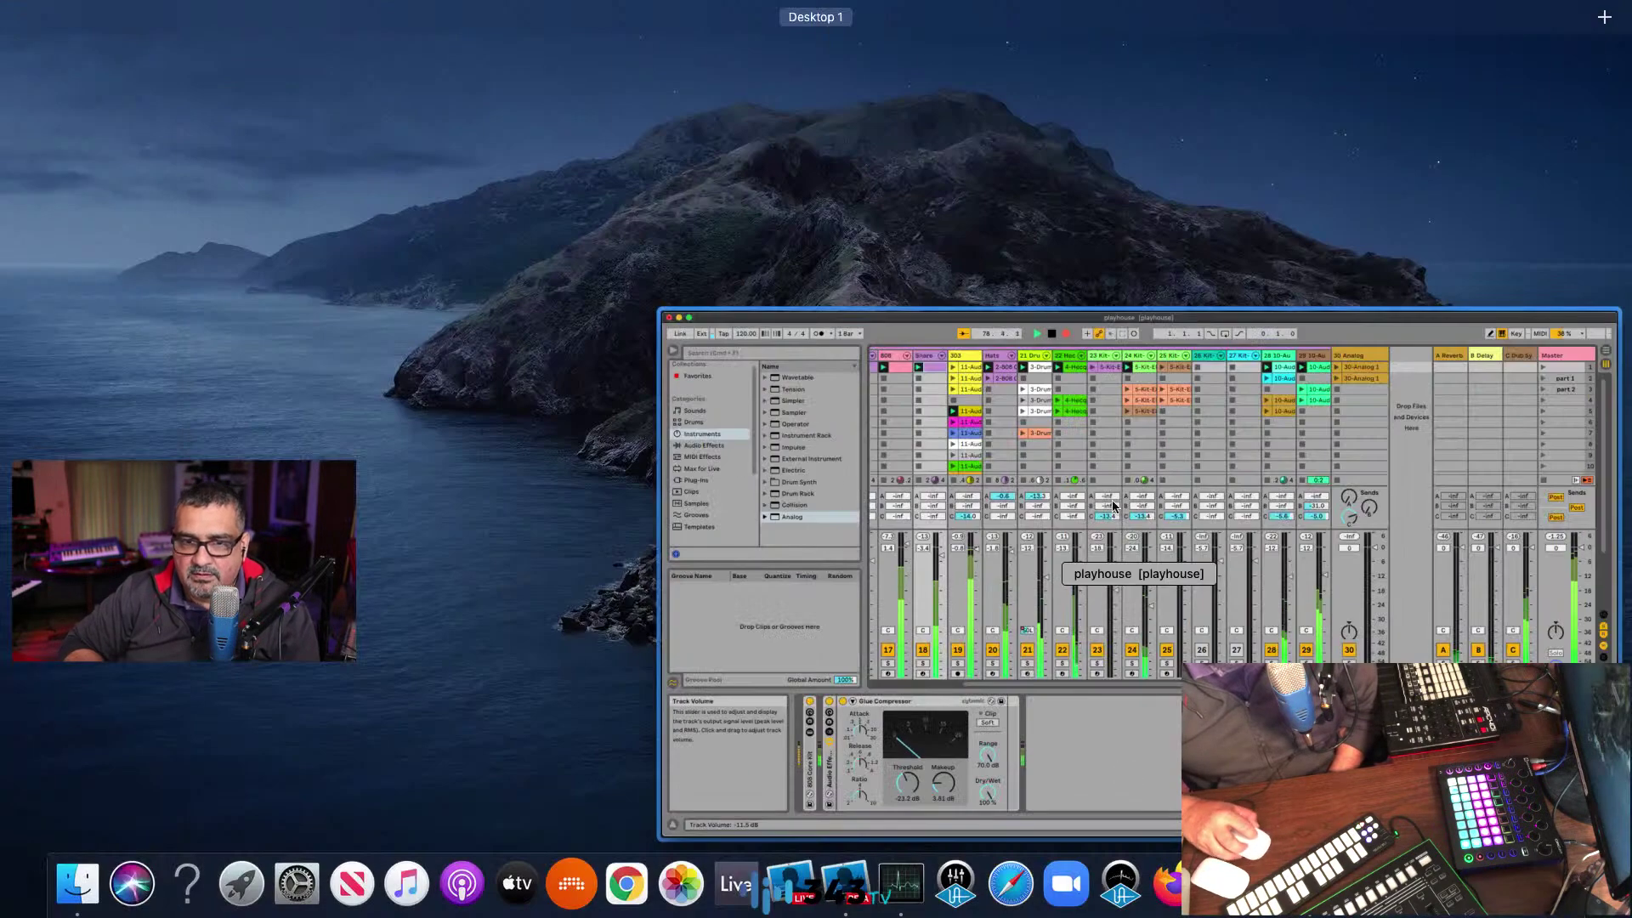
{"action": "left_click", "coordinate": [1341, 358]}
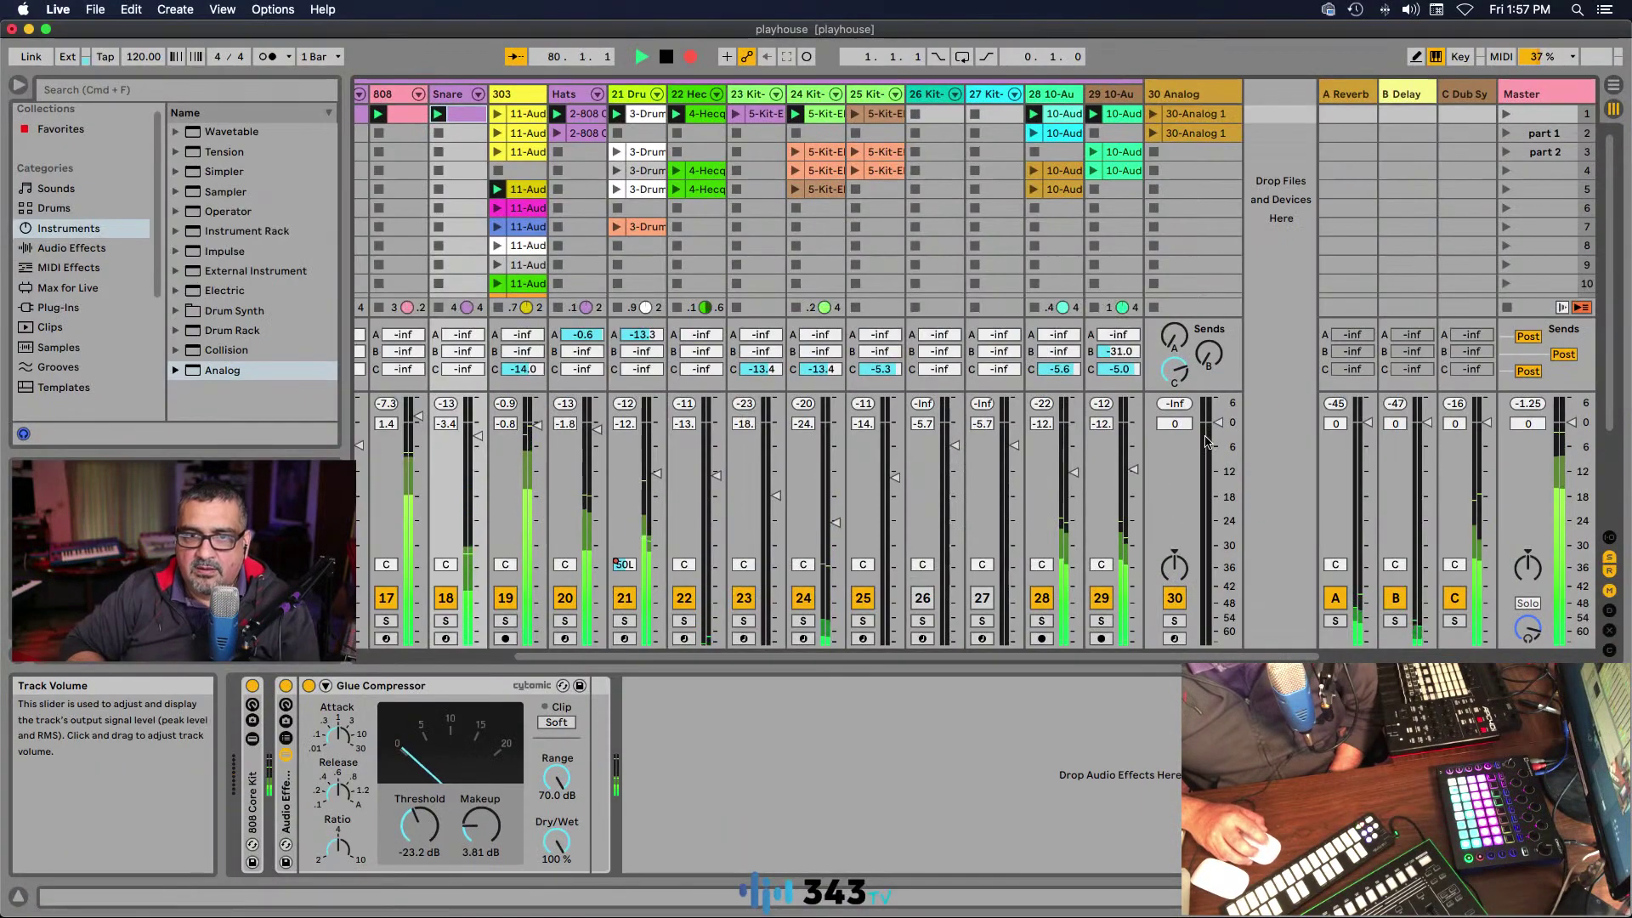
Step: Lower track 29's volume to about -21 dB and relaunch the first-row clips on tracks 25 and 23
{"action": "left_click_drag", "start_coordinate": [1130, 480], "coordinate": [1129, 480]}
{"action": "left_click", "coordinate": [856, 113]}
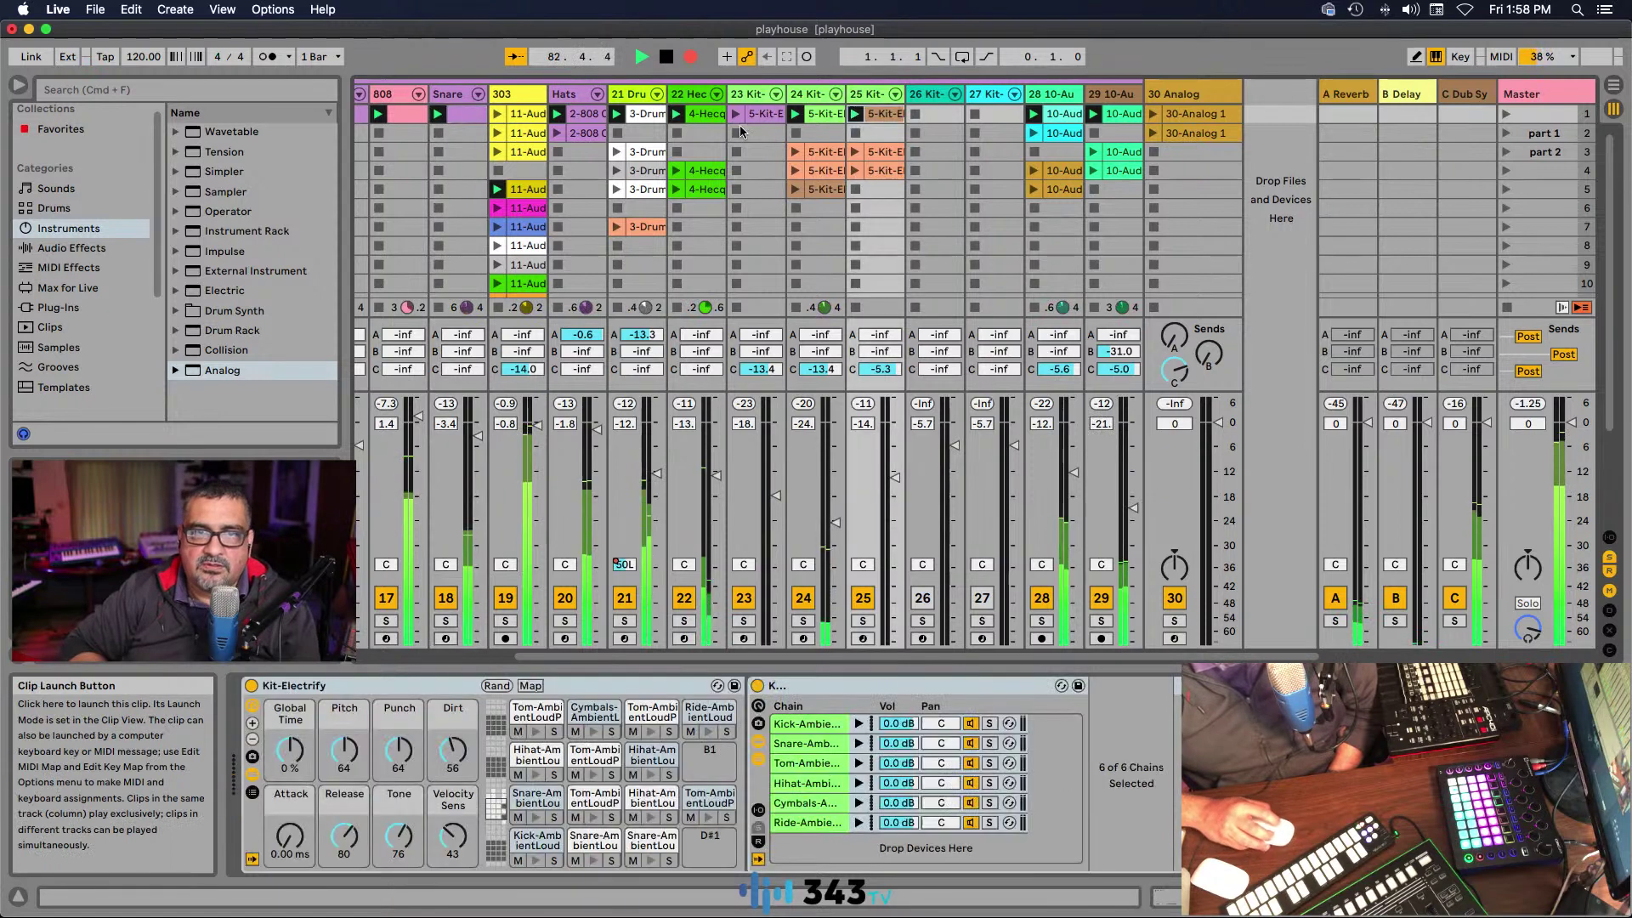
{"action": "left_click", "coordinate": [737, 115]}
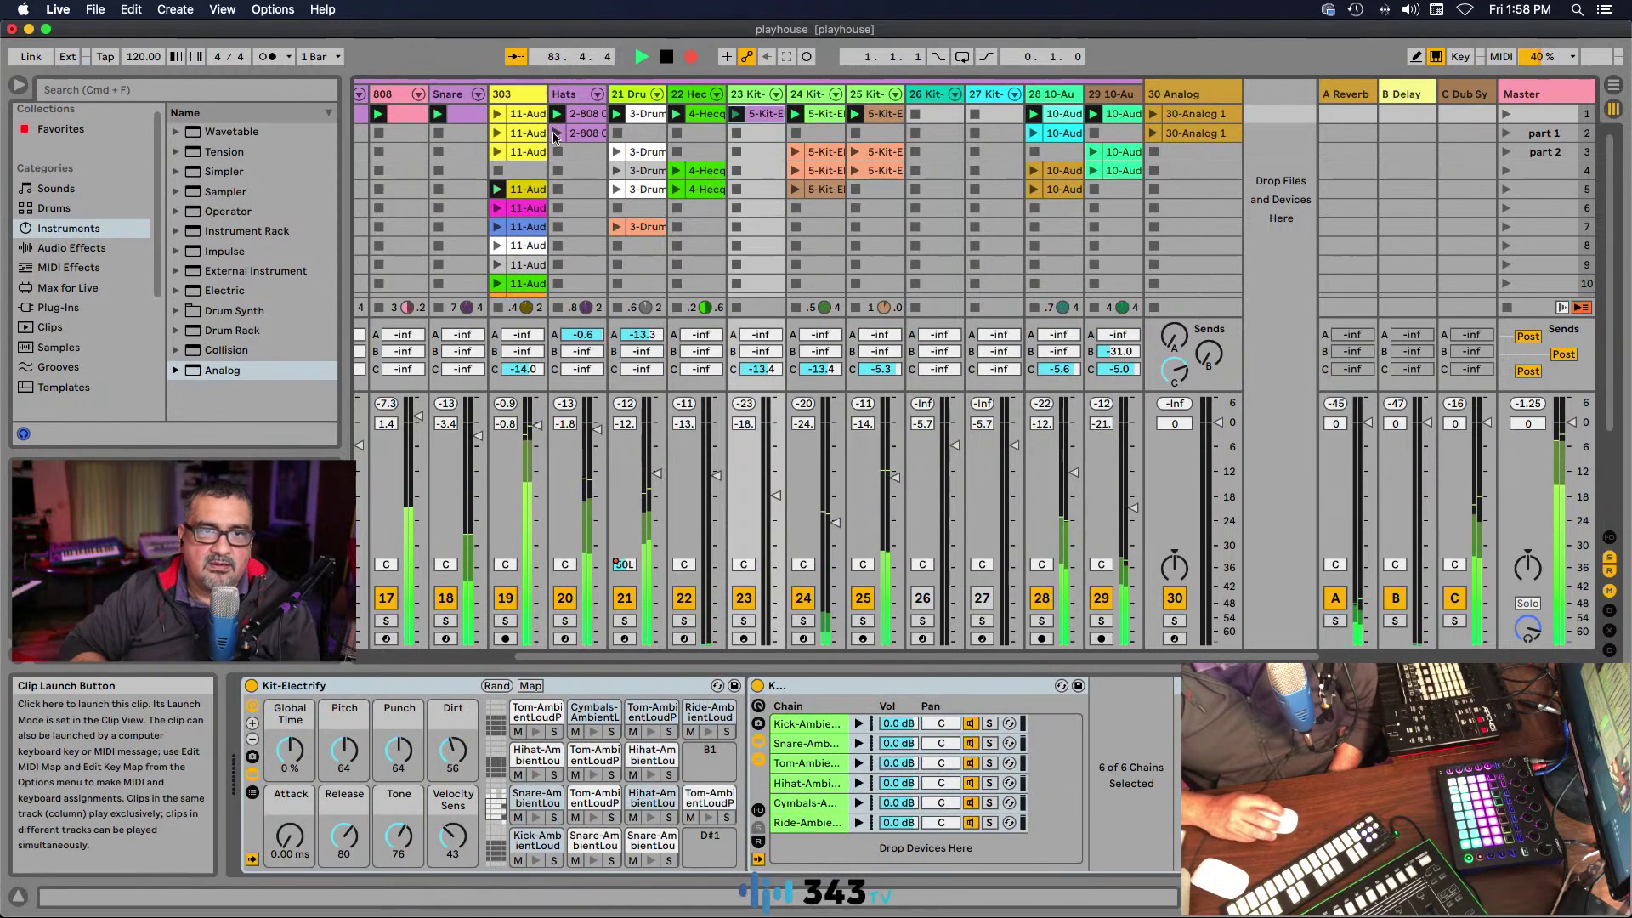
Step: Launch the 303 track's clips in rows 6 and 7 in turn and add the first 30 Analog clip
{"action": "scroll", "coordinate": [510, 170], "scroll_direction": "down", "scroll_amount": 2}
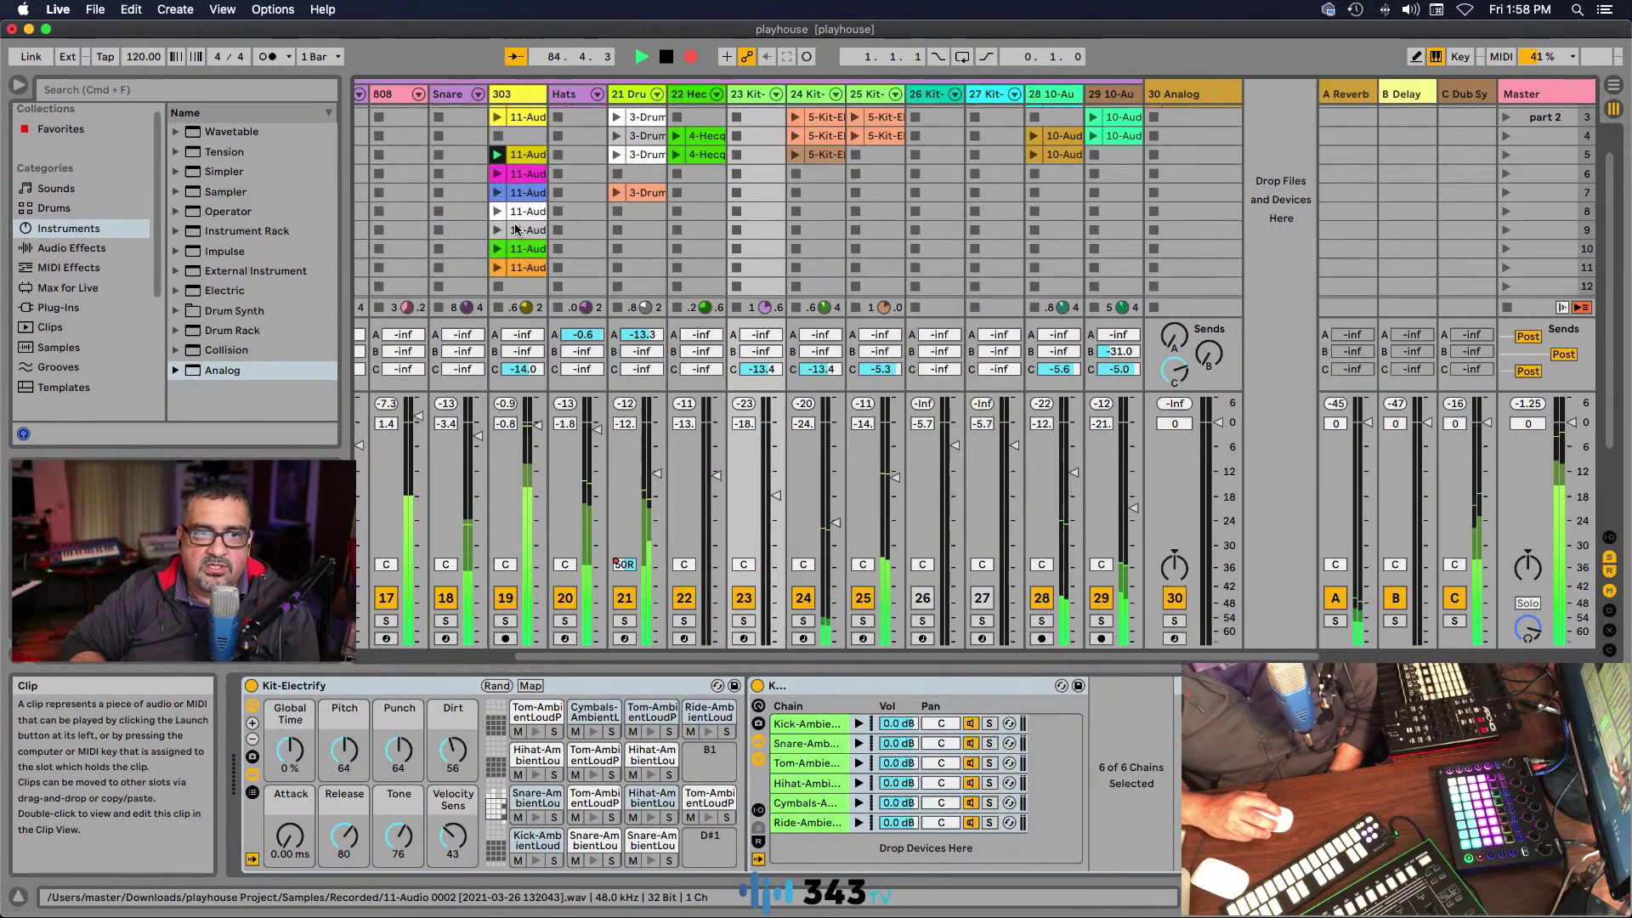
{"action": "left_click", "coordinate": [498, 176]}
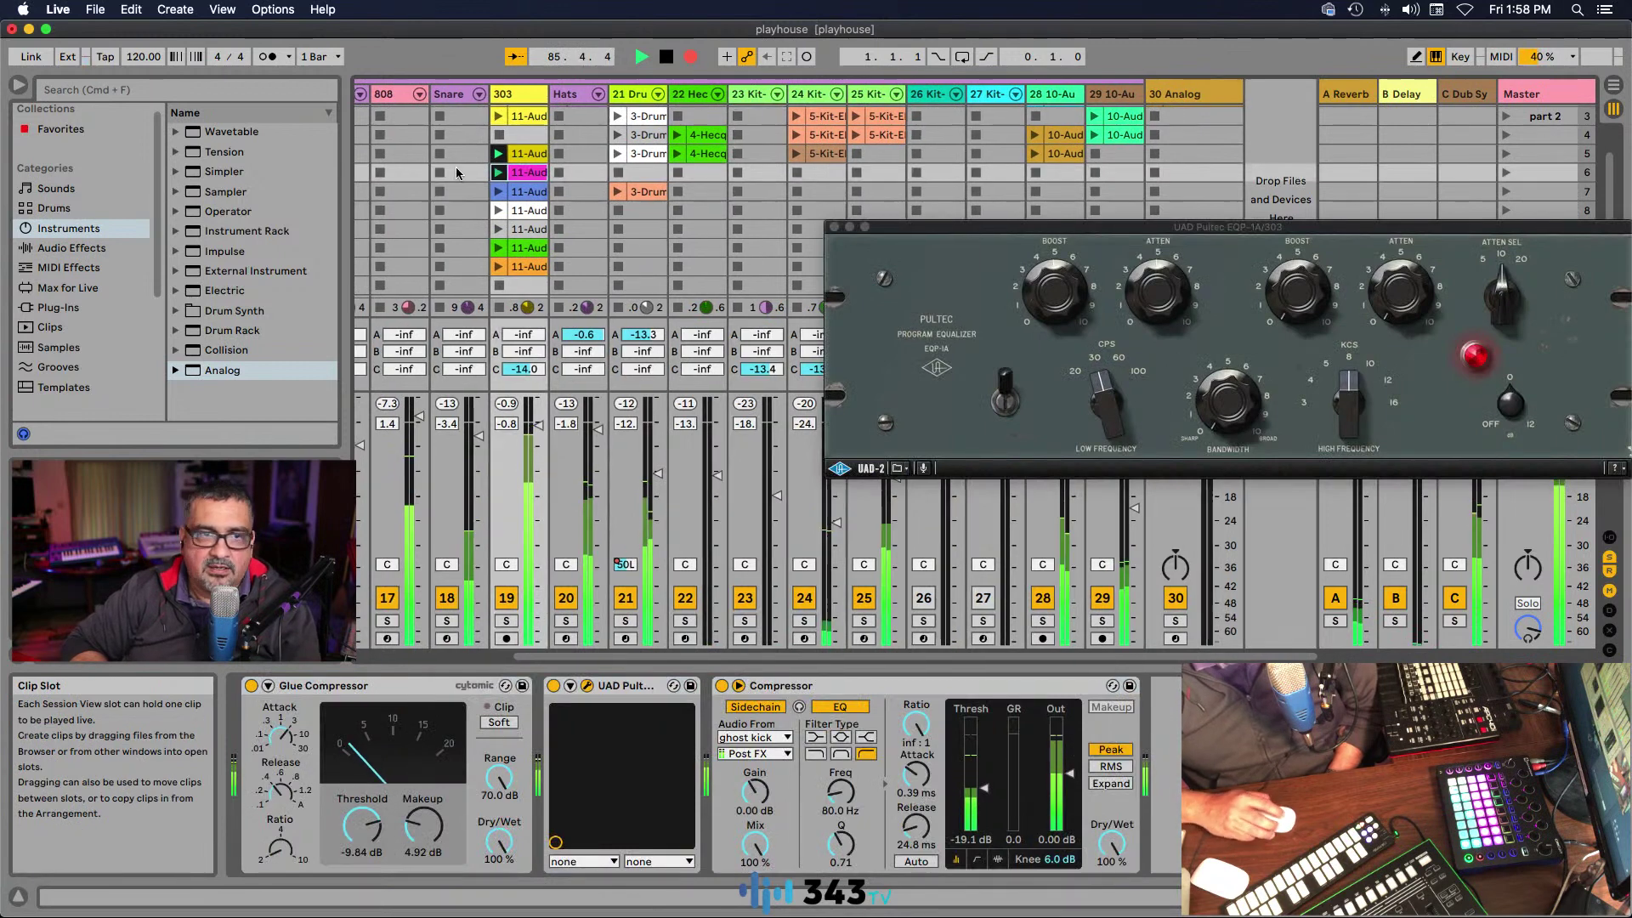
{"action": "scroll", "coordinate": [441, 166], "scroll_direction": "up", "scroll_amount": 2}
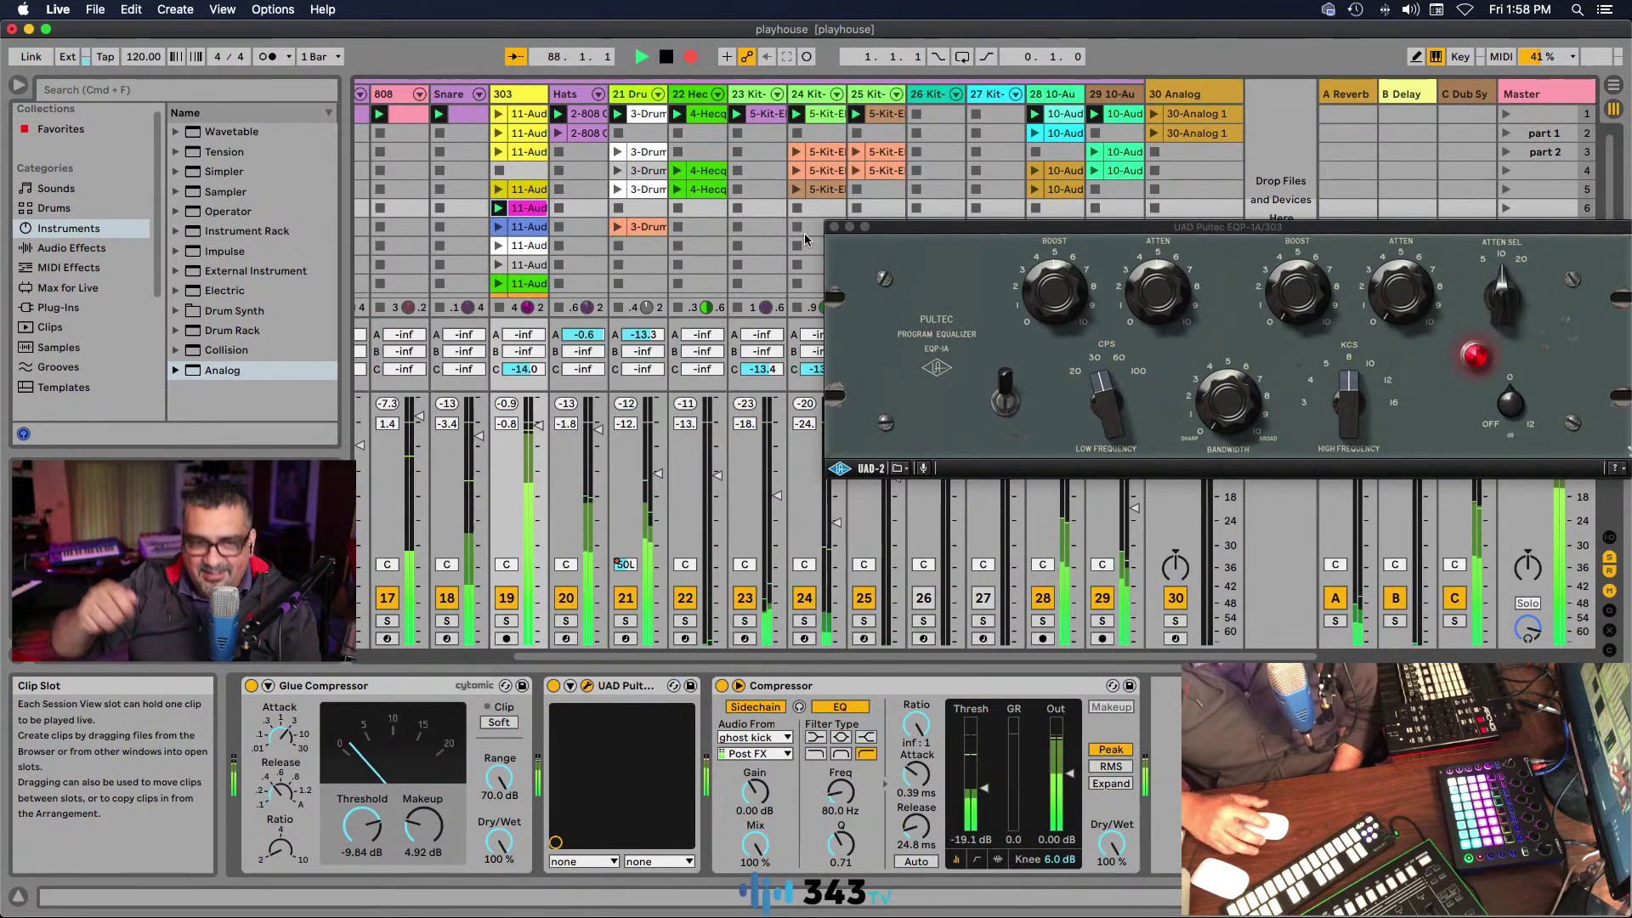
{"action": "left_click", "coordinate": [498, 227]}
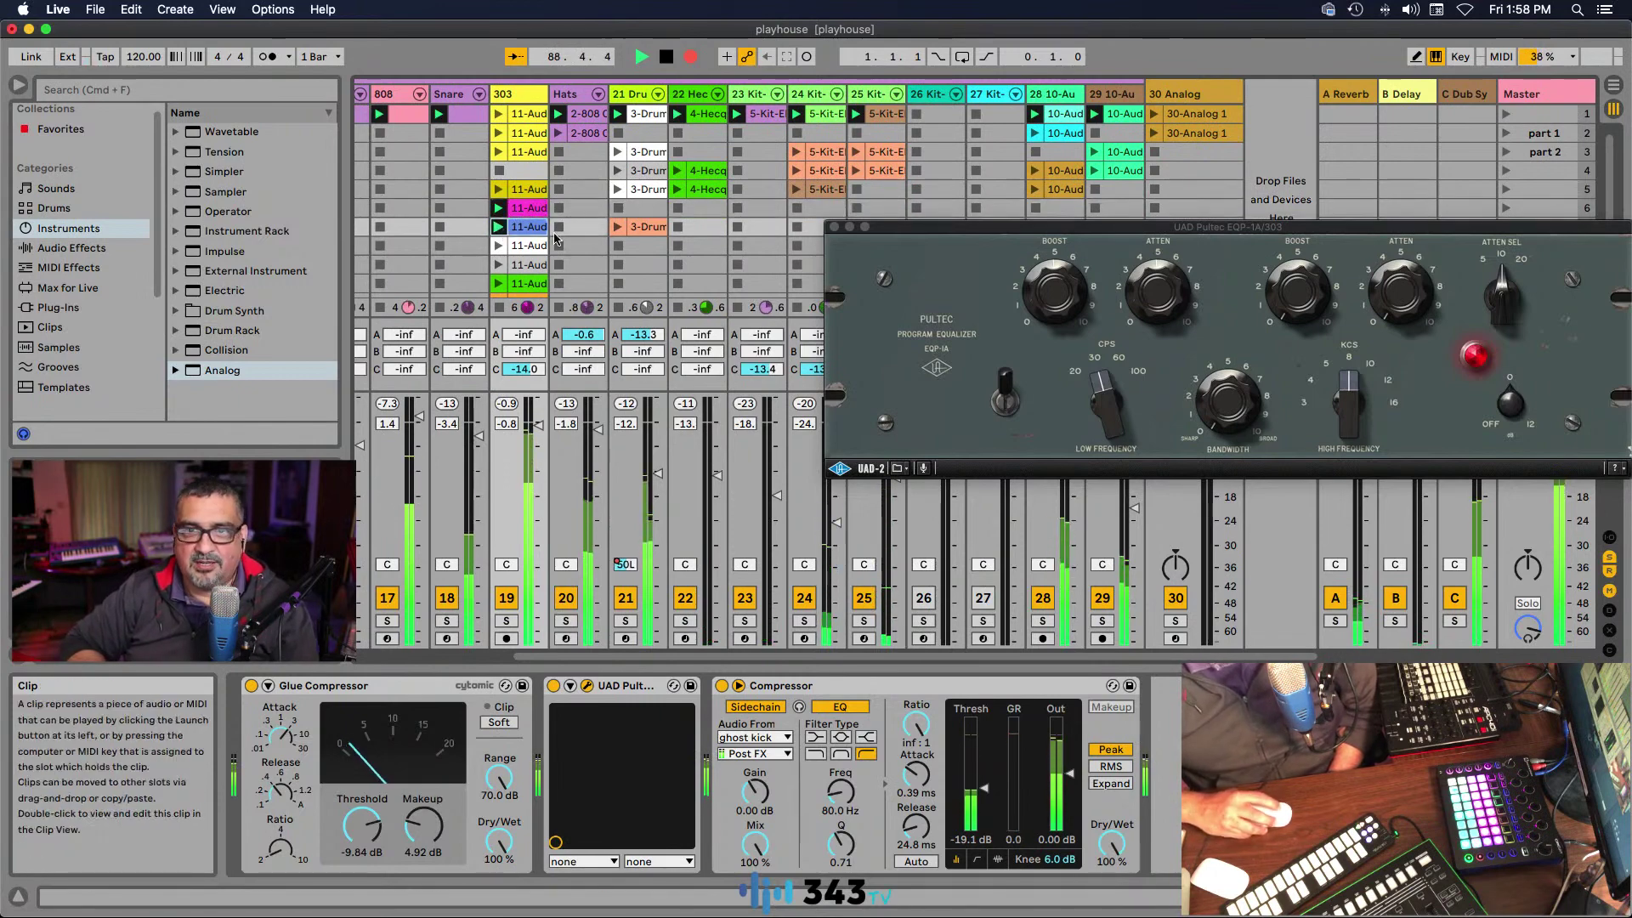
{"action": "left_click", "coordinate": [1153, 114]}
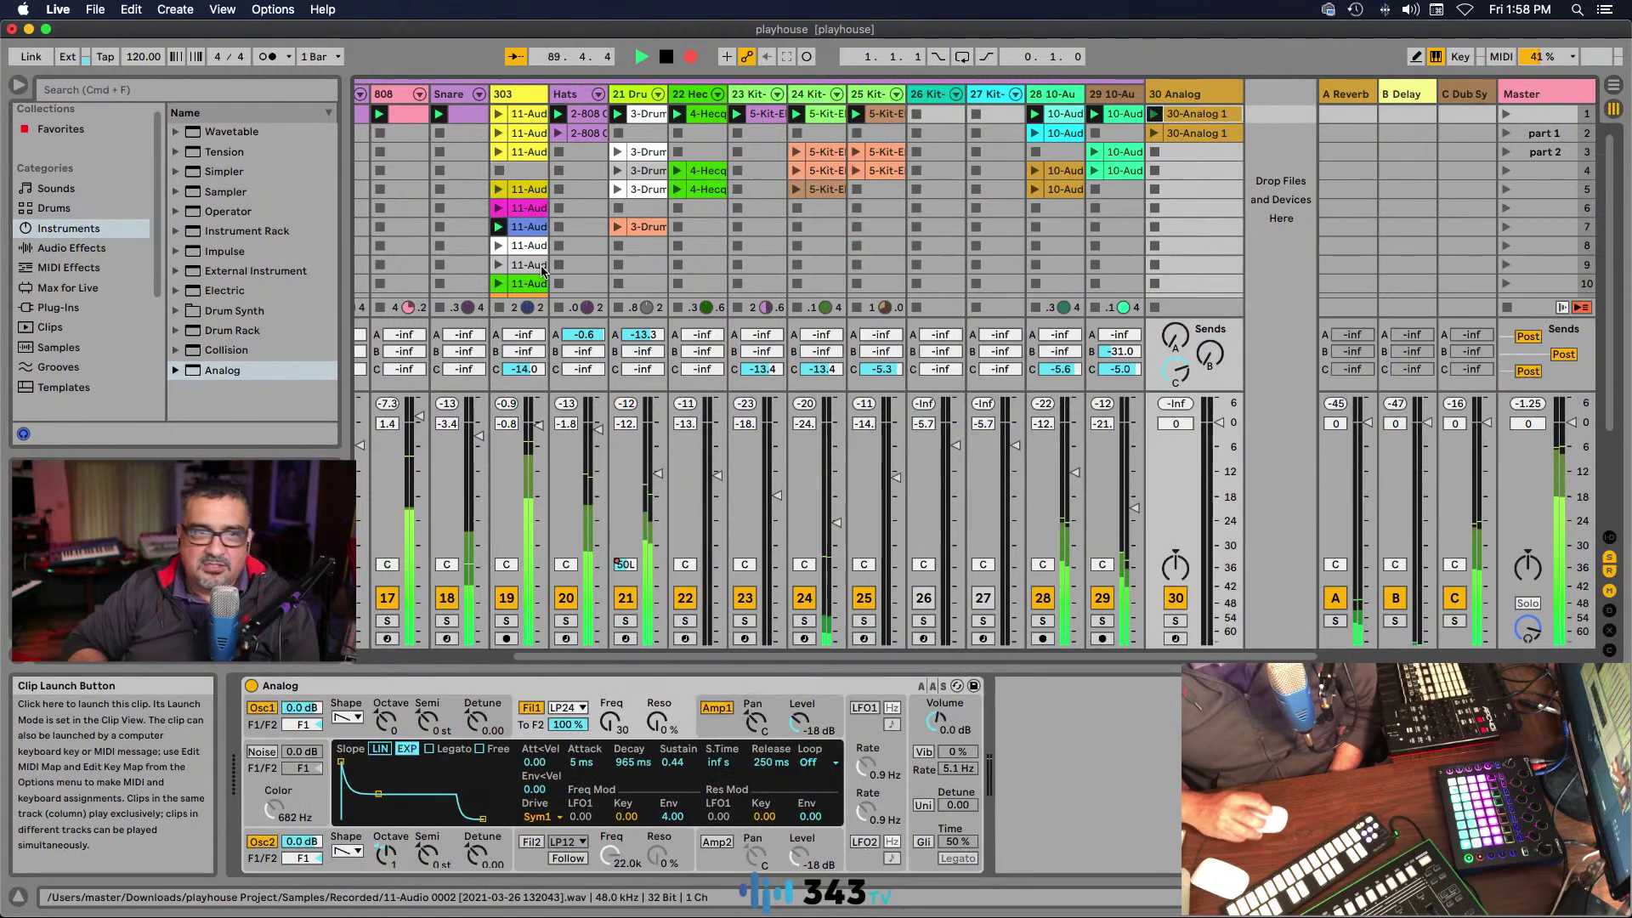
{"action": "left_click", "coordinate": [495, 227]}
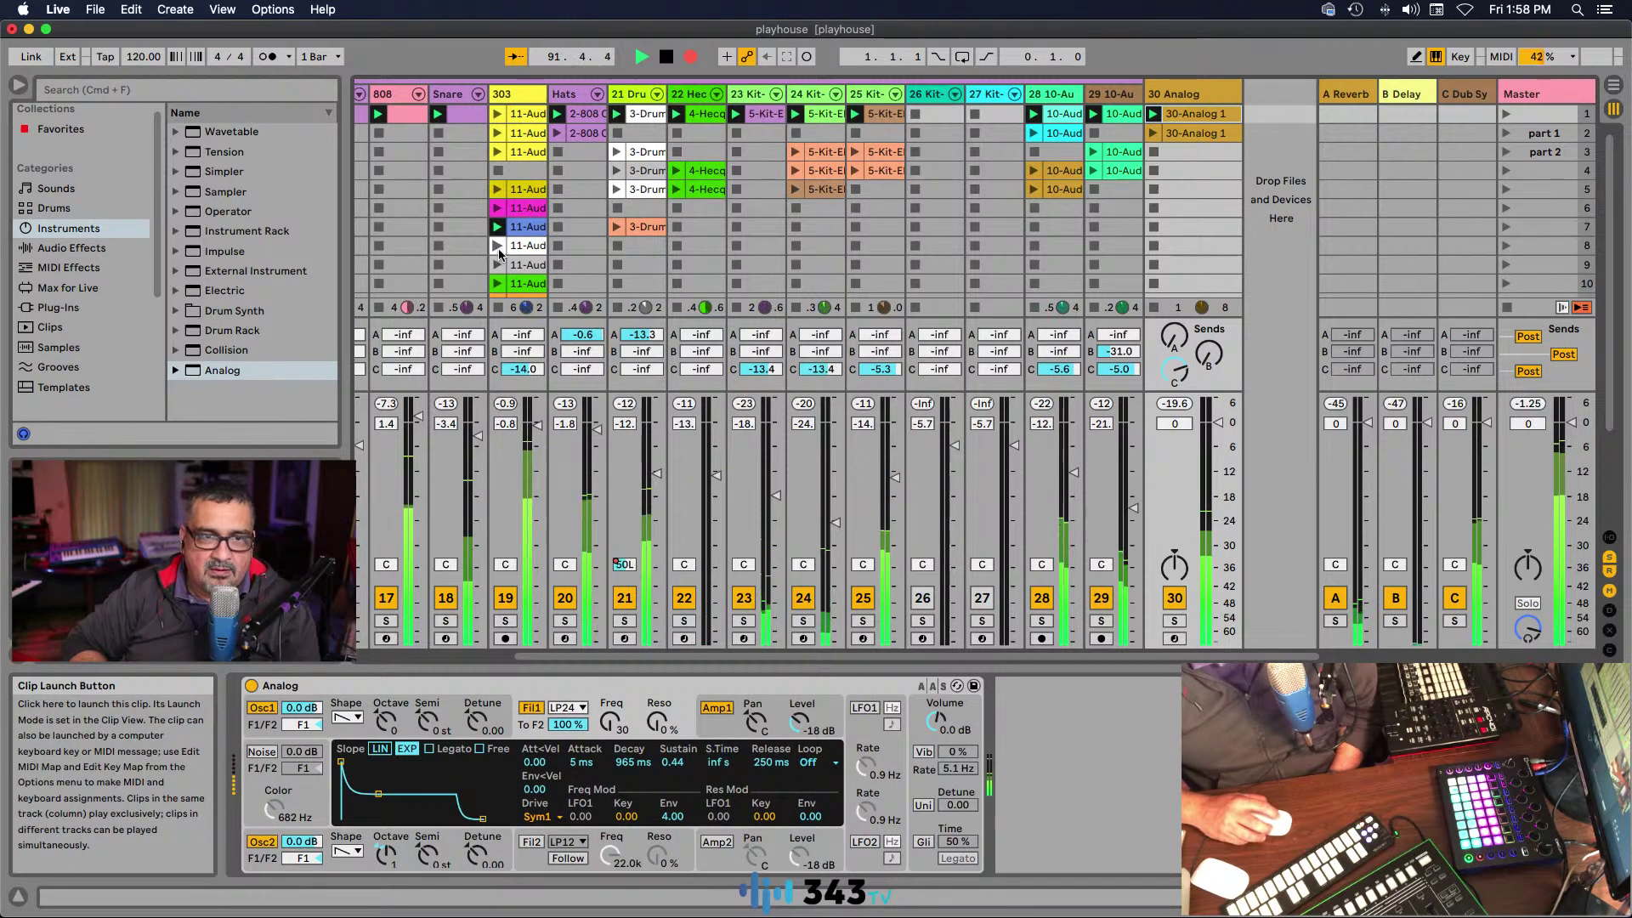
Step: Switch the 303 track to the green clip in row 10
{"action": "scroll", "coordinate": [506, 242], "scroll_direction": "down", "scroll_amount": 4}
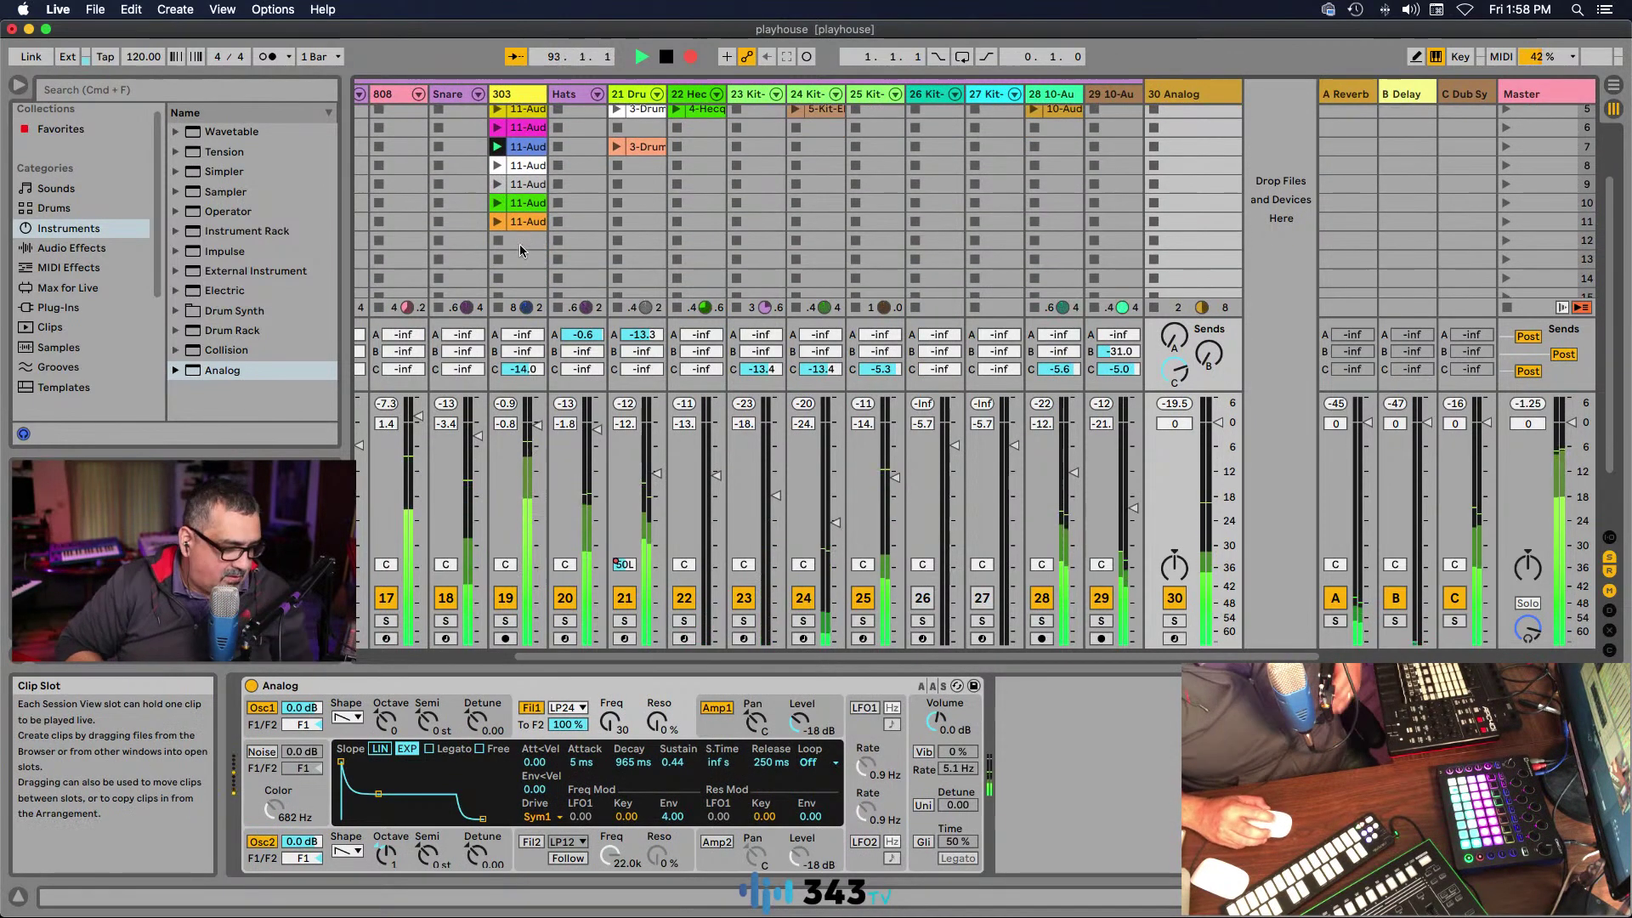
{"action": "scroll", "coordinate": [506, 252], "scroll_direction": "down", "scroll_amount": 2}
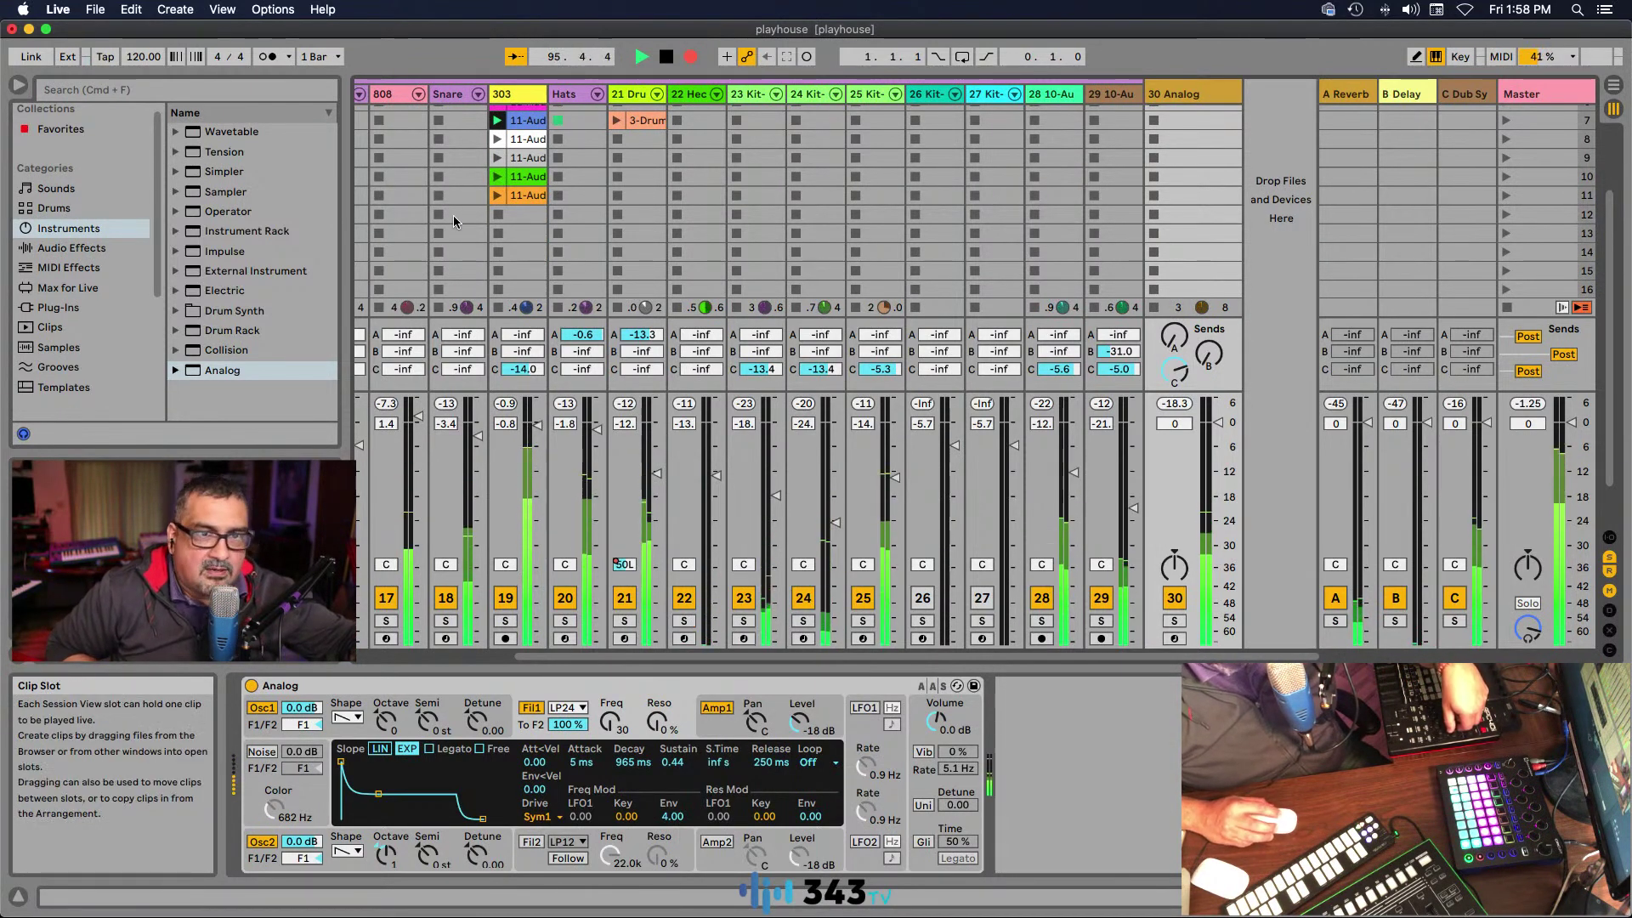
{"action": "left_click", "coordinate": [506, 177]}
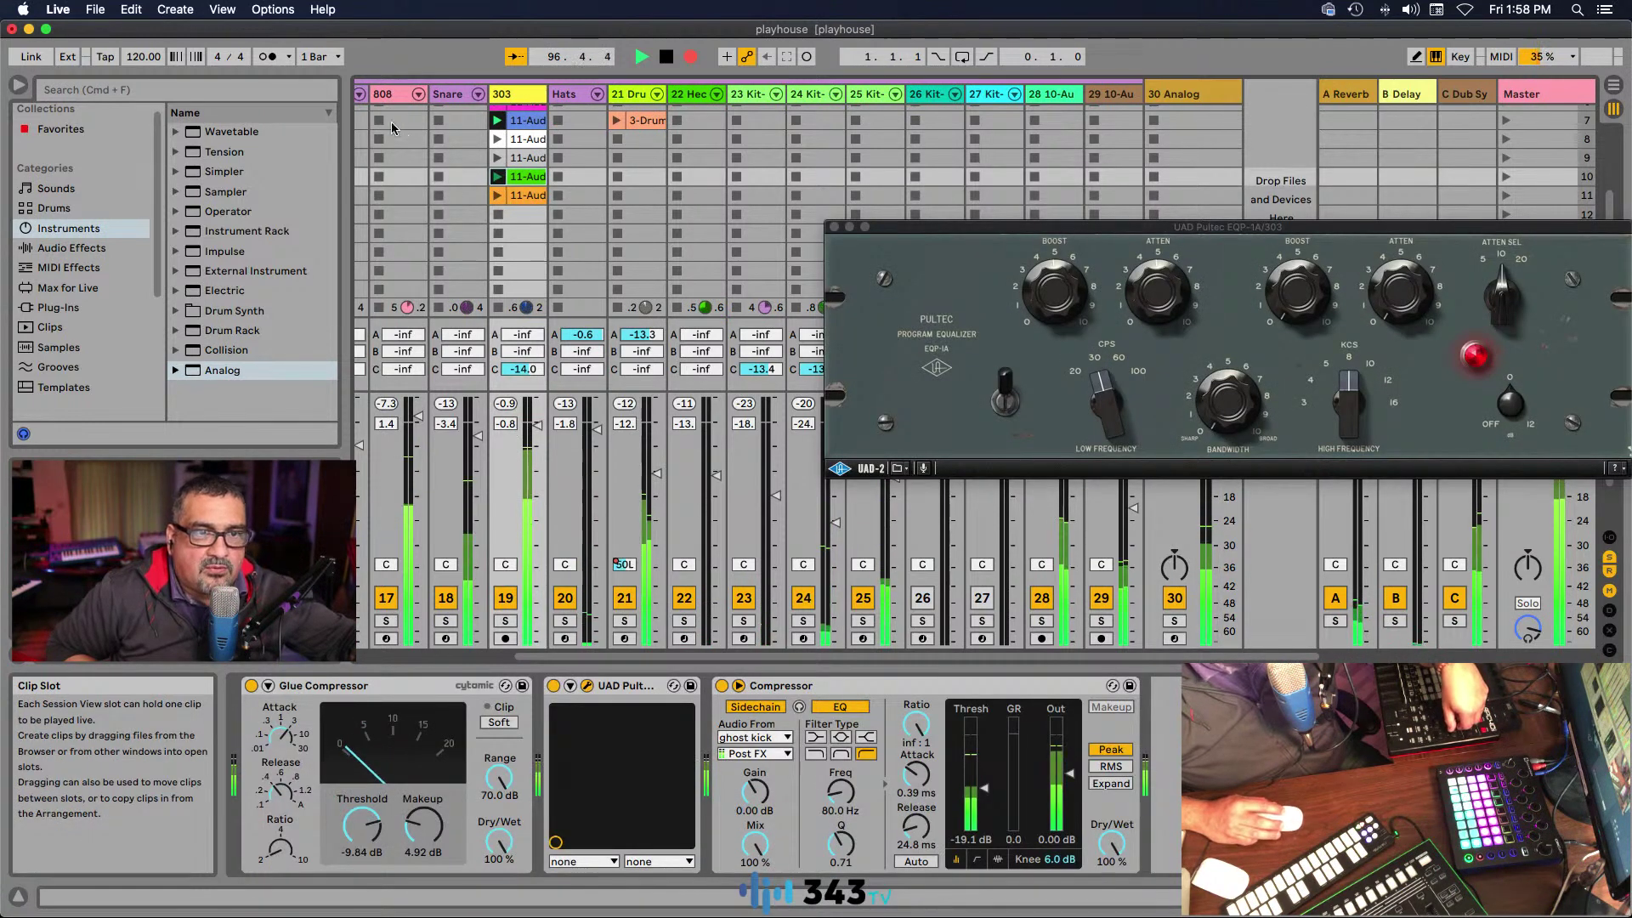
Step: Relaunch the first 808 clip and move the Pultec EQ windows to uncover the mixer's track 28–30 controls
{"action": "scroll", "coordinate": [430, 204], "scroll_direction": "up", "scroll_amount": 5}
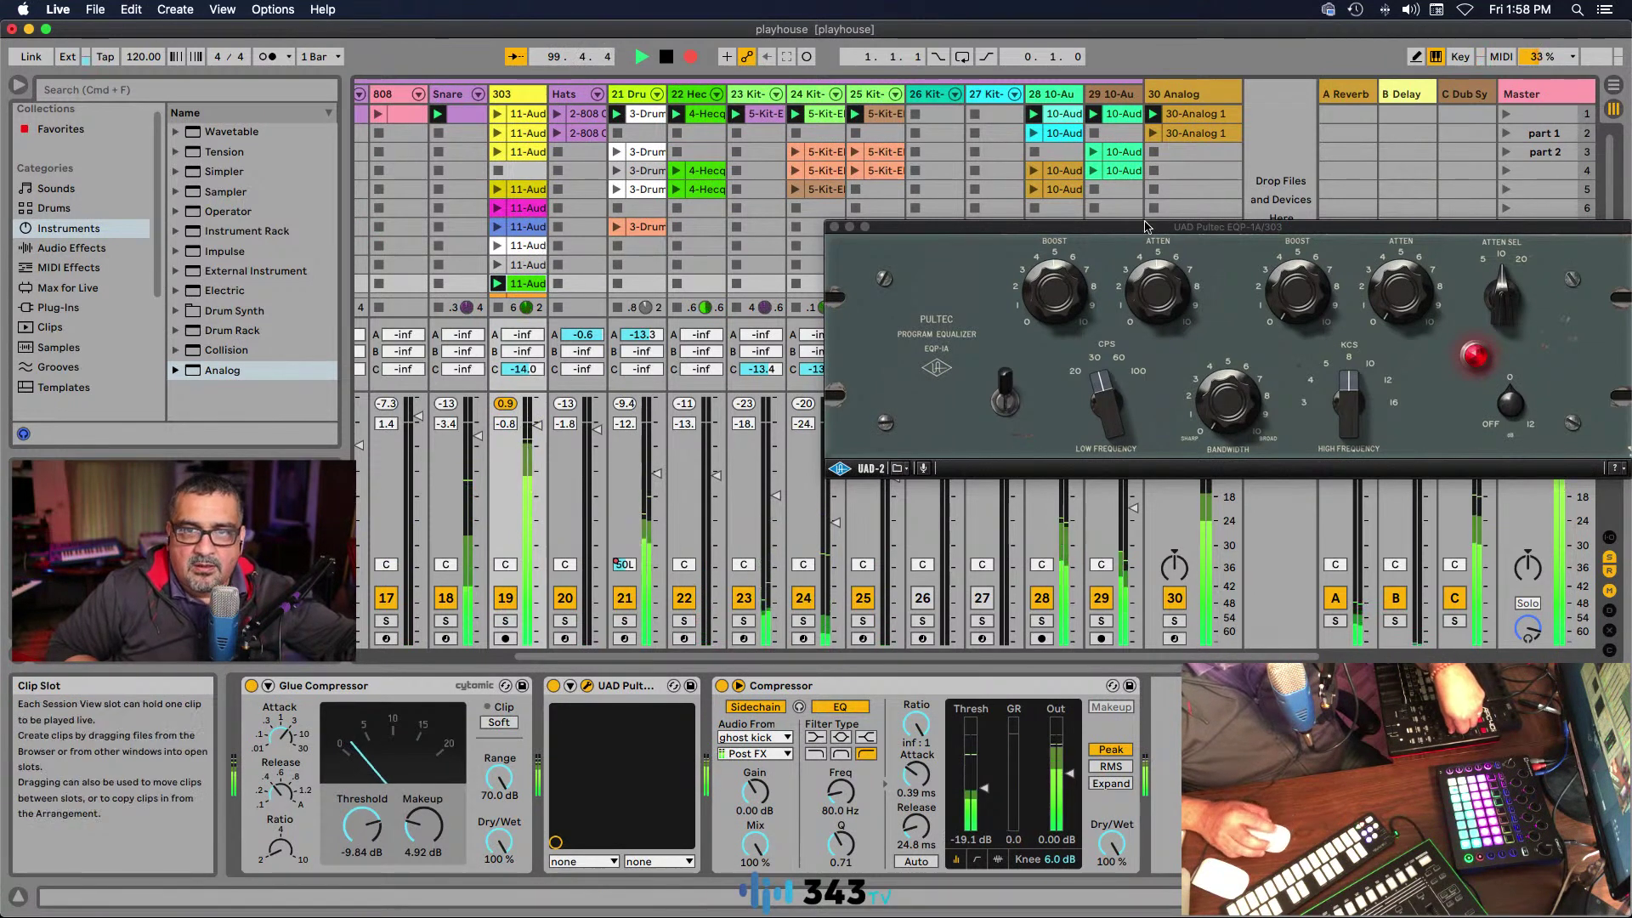
{"action": "left_click_drag", "start_coordinate": [1142, 228], "coordinate": [896, 237]}
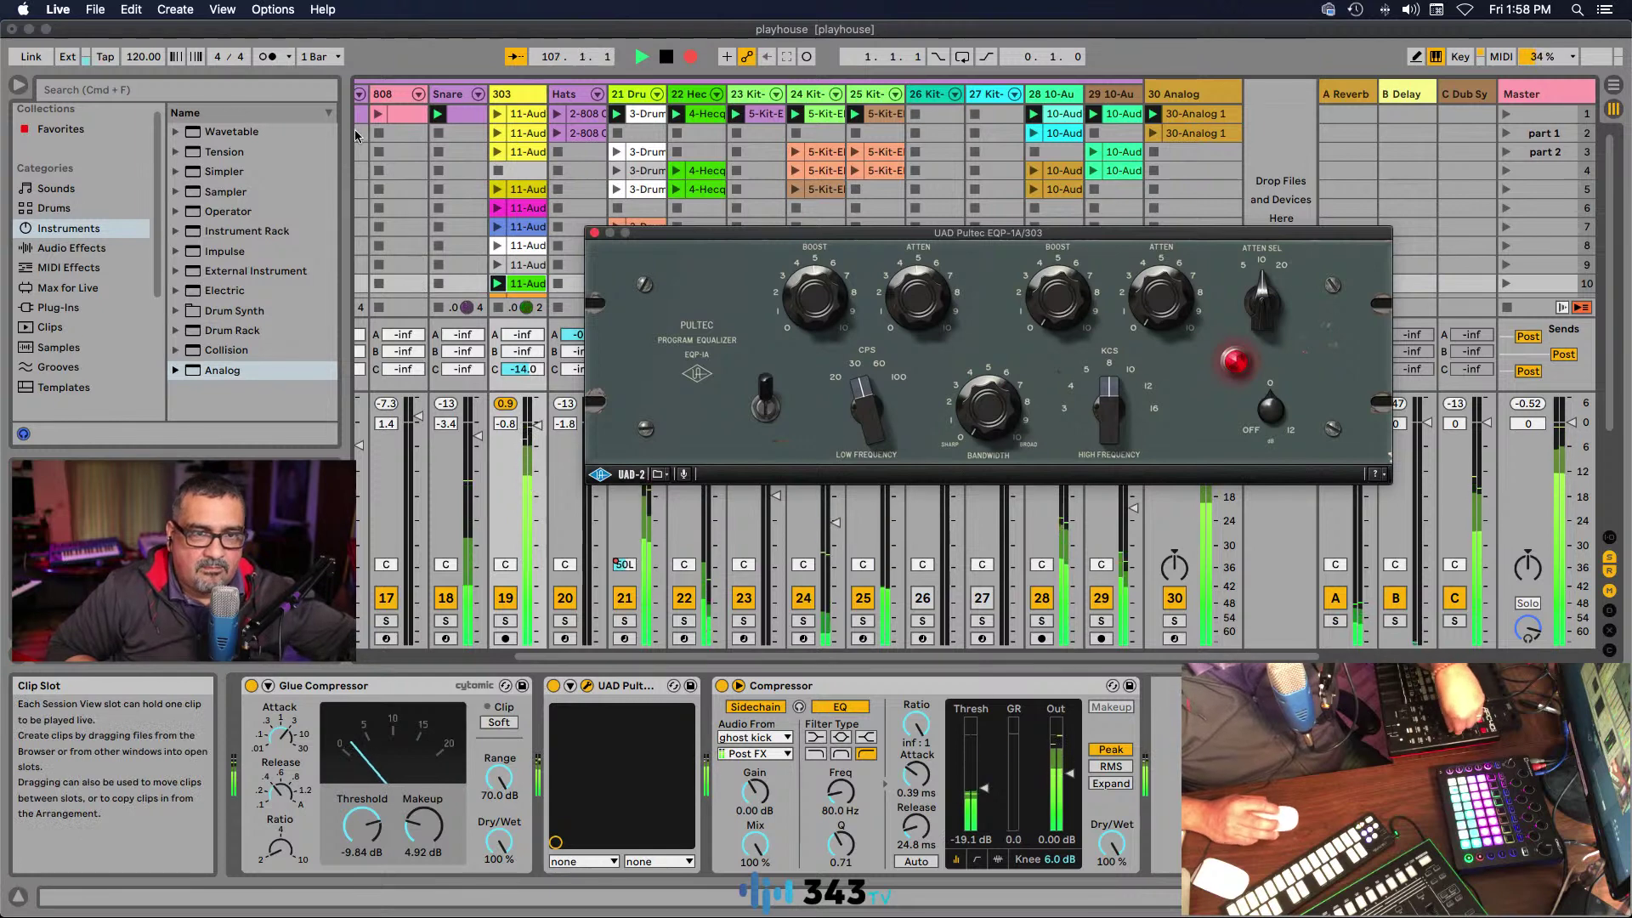
{"action": "left_click", "coordinate": [423, 284]}
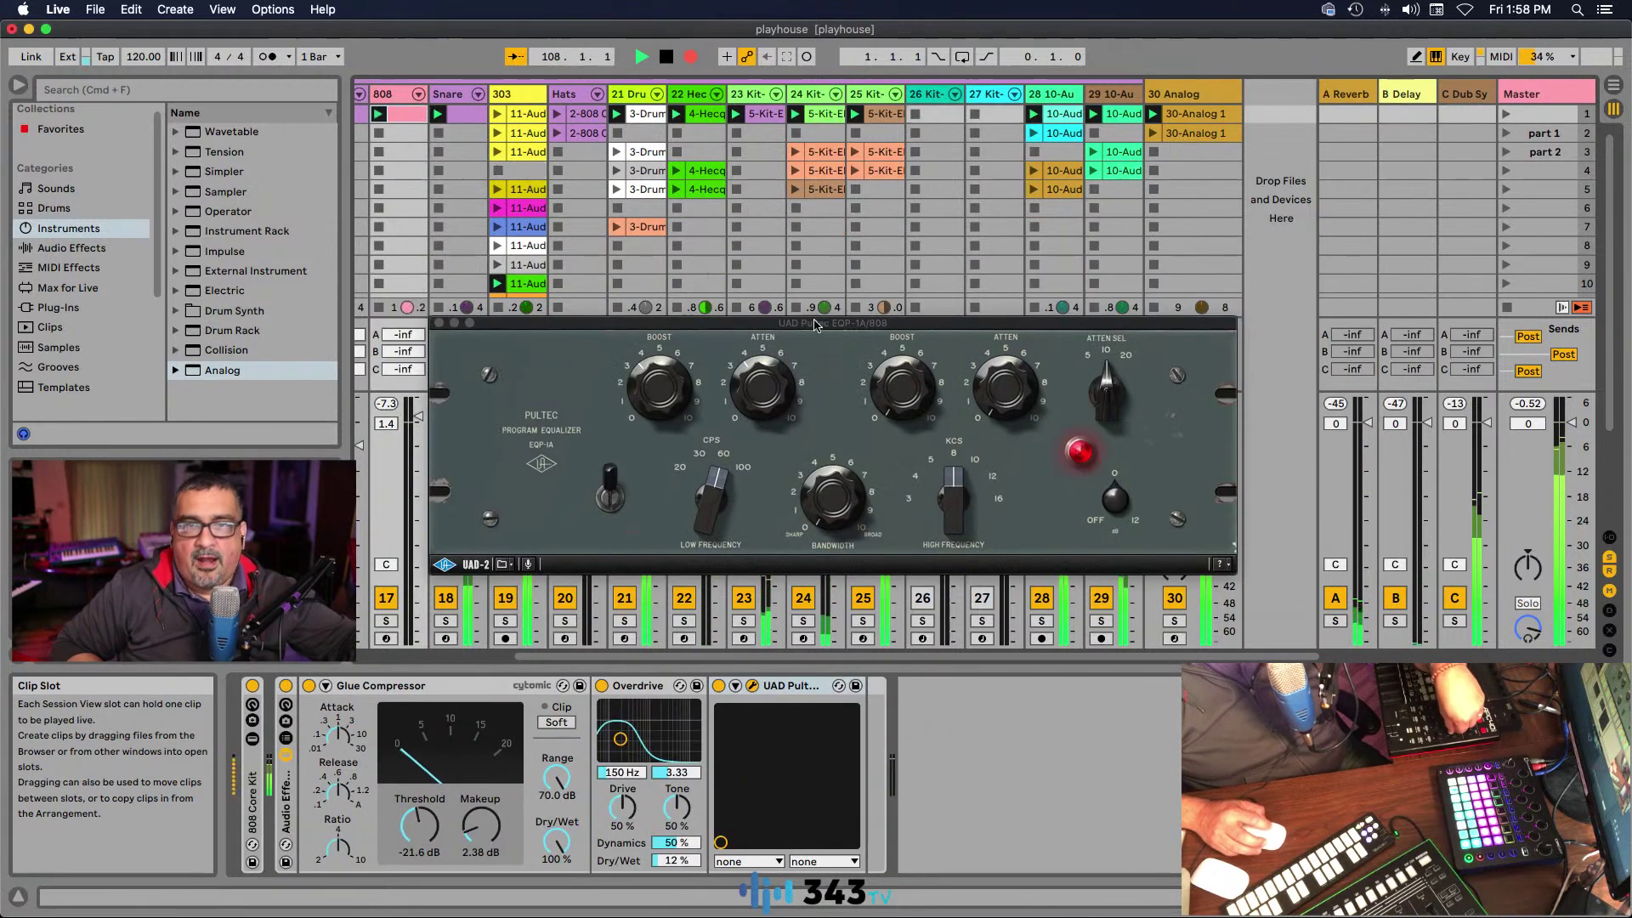
{"action": "left_click_drag", "start_coordinate": [884, 324], "coordinate": [620, 325]}
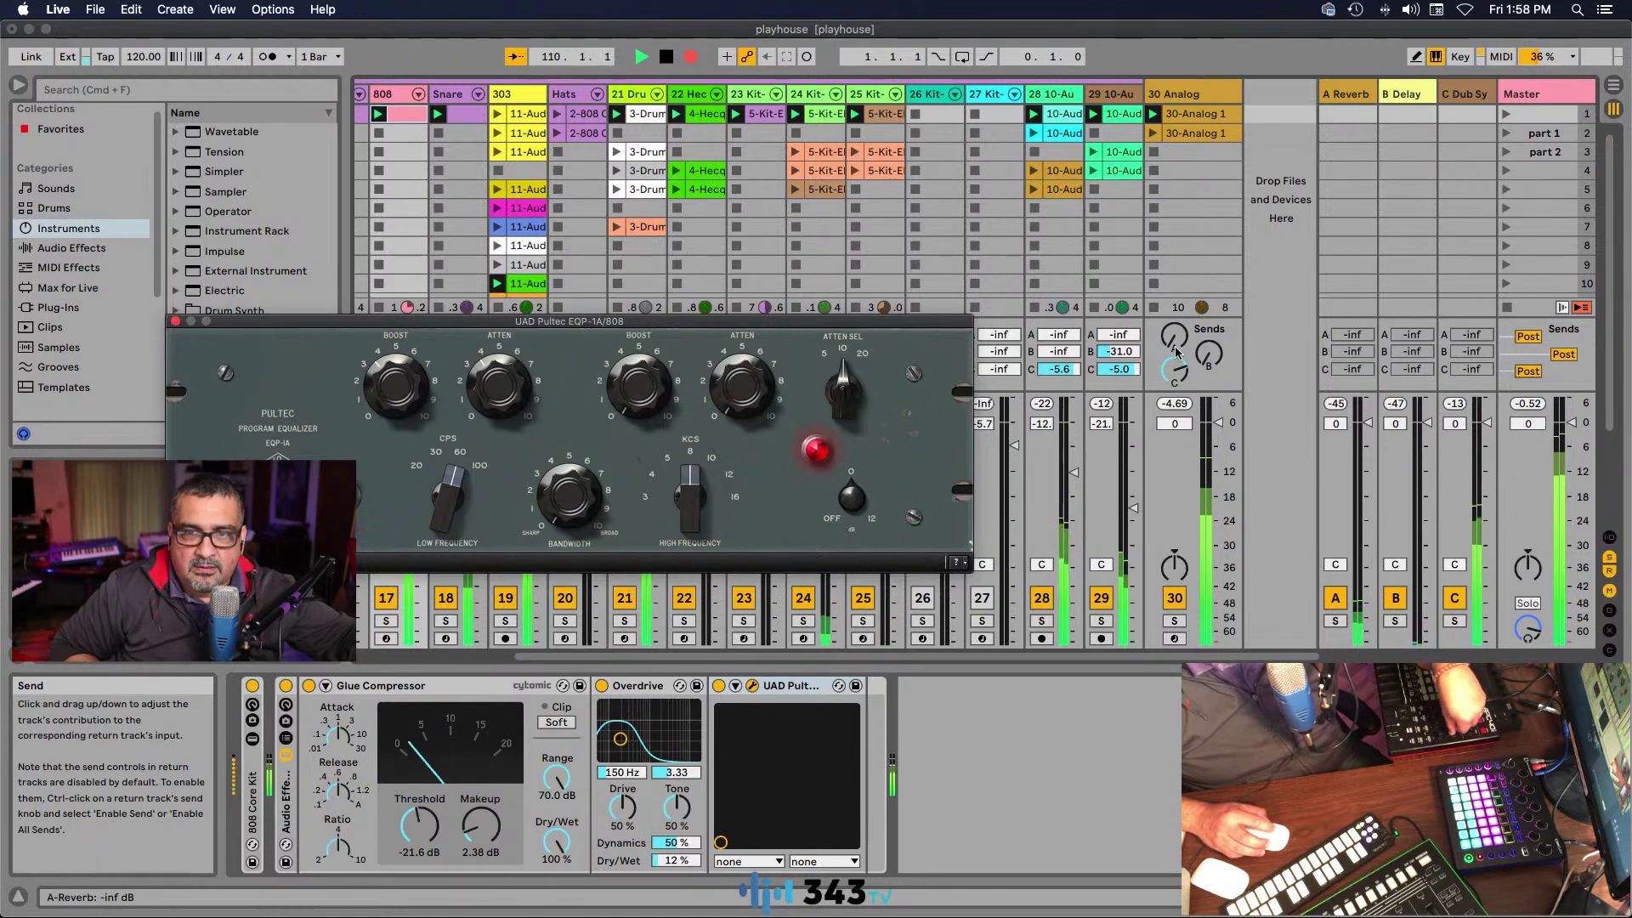
Step: Adjust the 30 Analog track's reverb and dub send levels
{"action": "left_click_drag", "start_coordinate": [1175, 348], "coordinate": [1177, 349]}
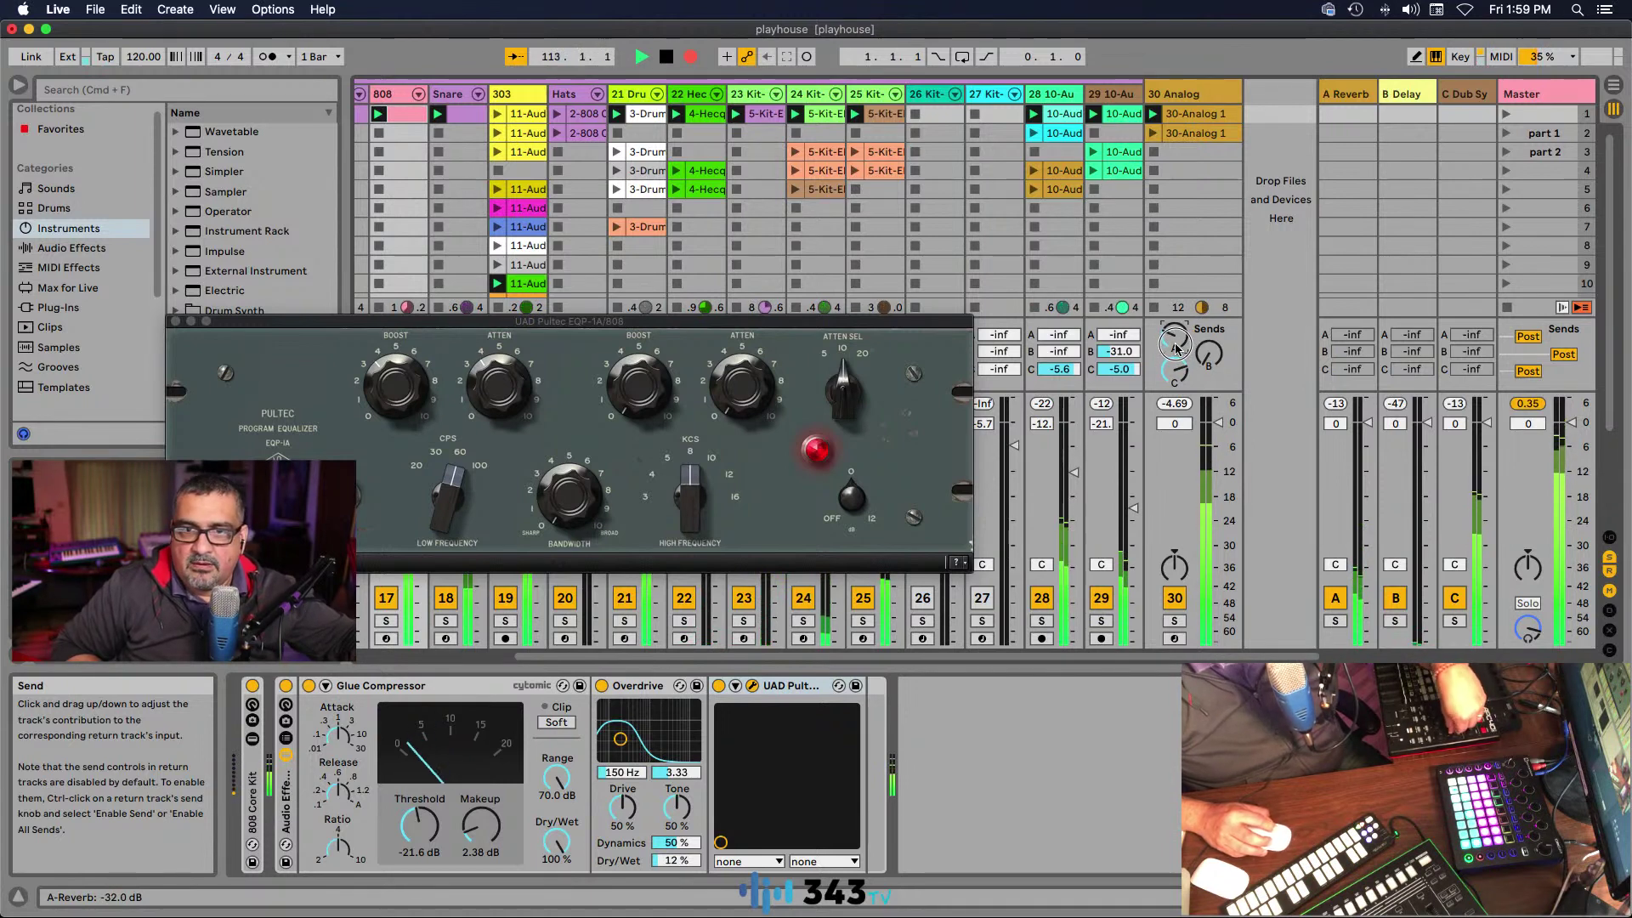
{"action": "left_click_drag", "start_coordinate": [1204, 365], "coordinate": [1204, 372]}
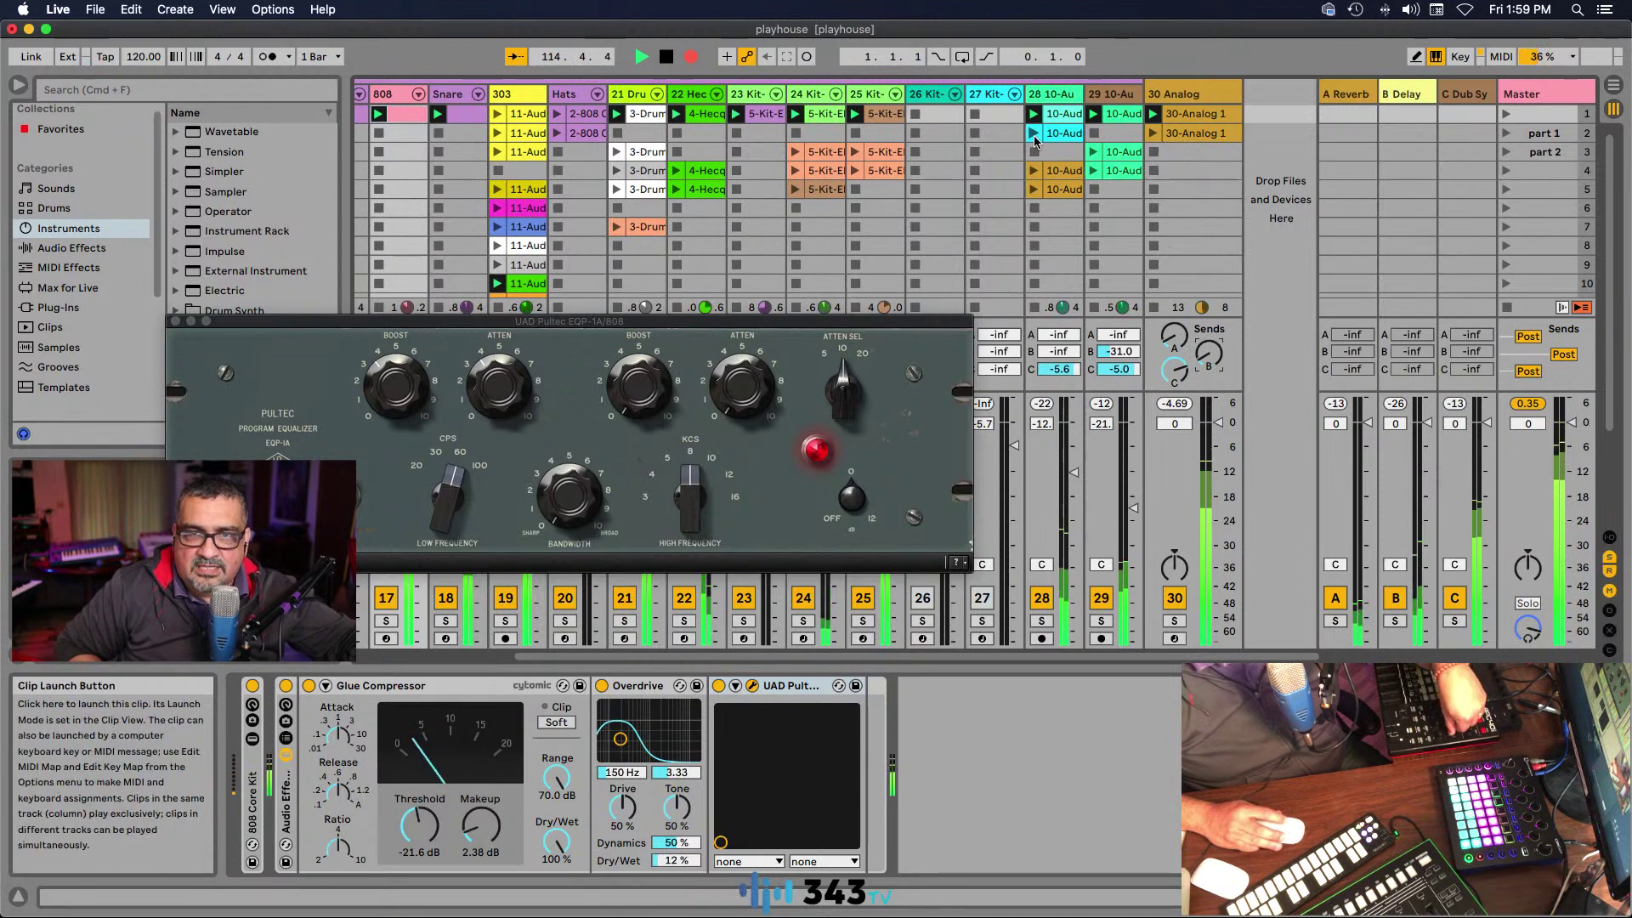
Step: Switch track 28 to its row 2 clip and the 303 to its row 5 clip, stop the 808, and launch the first Hats clip
{"action": "left_click", "coordinate": [705, 166]}
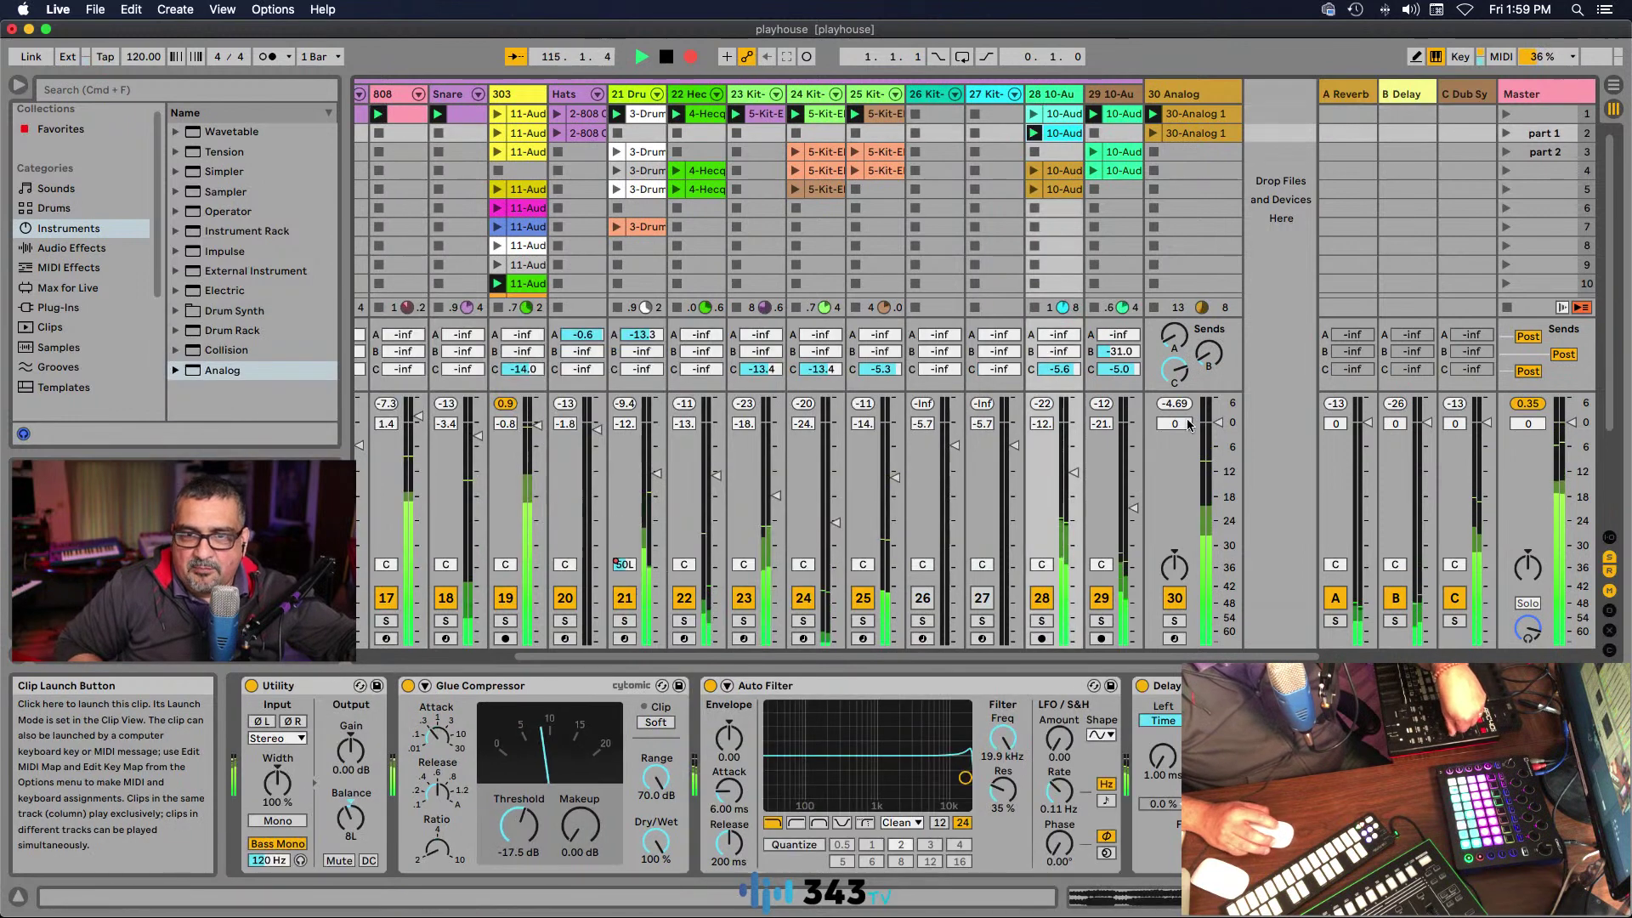
{"action": "left_click", "coordinate": [500, 116]}
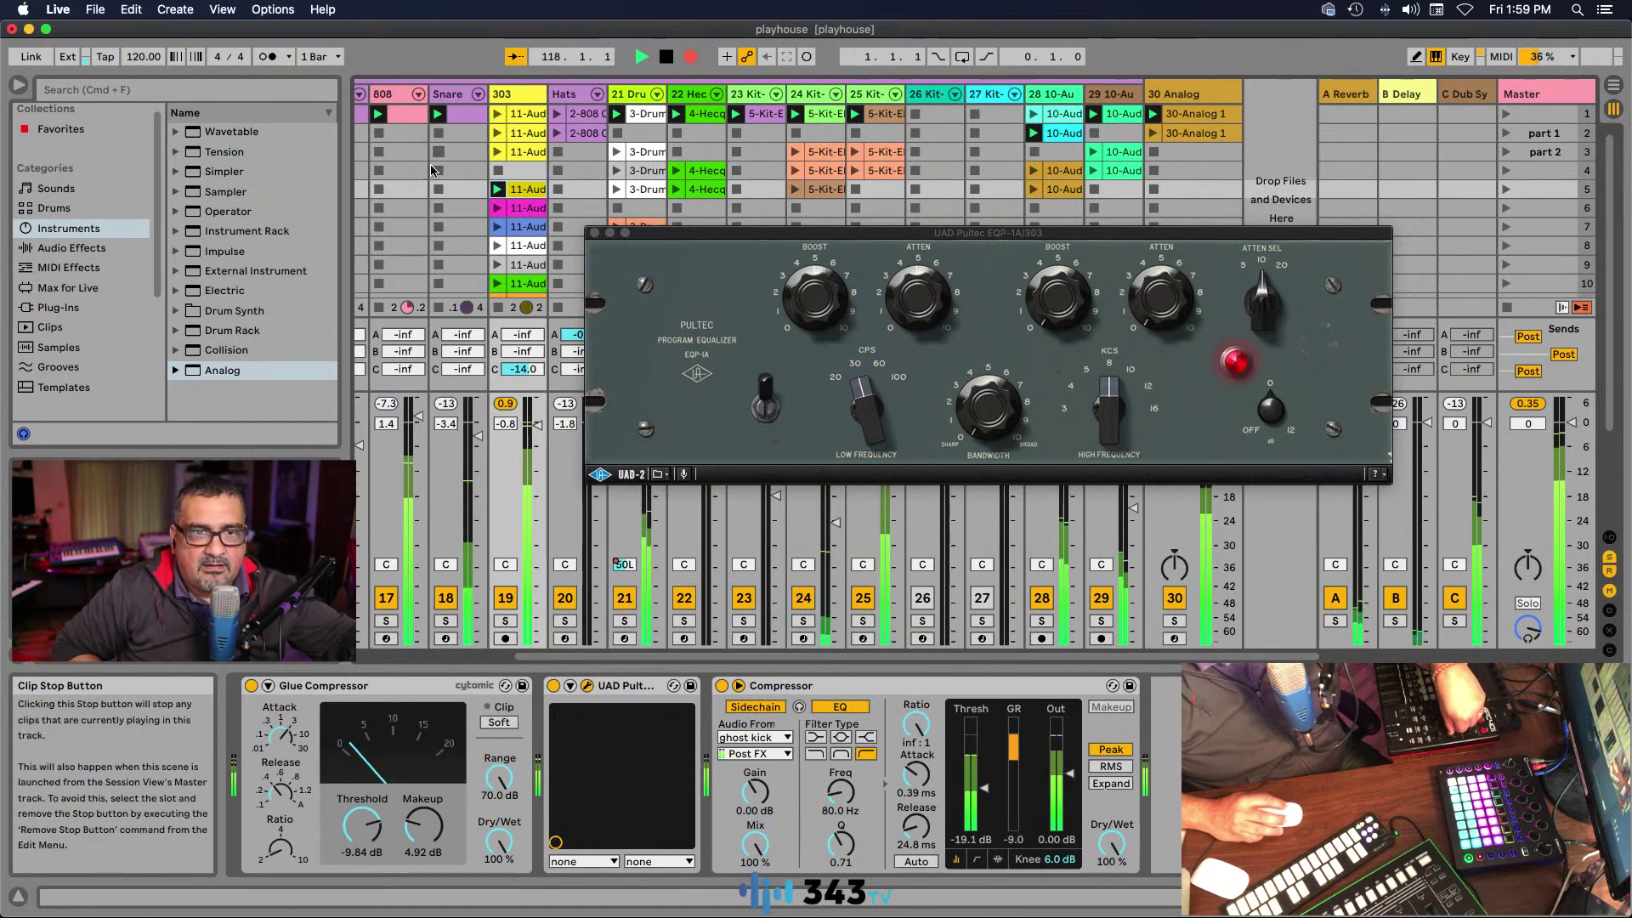
{"action": "left_click", "coordinate": [380, 152]}
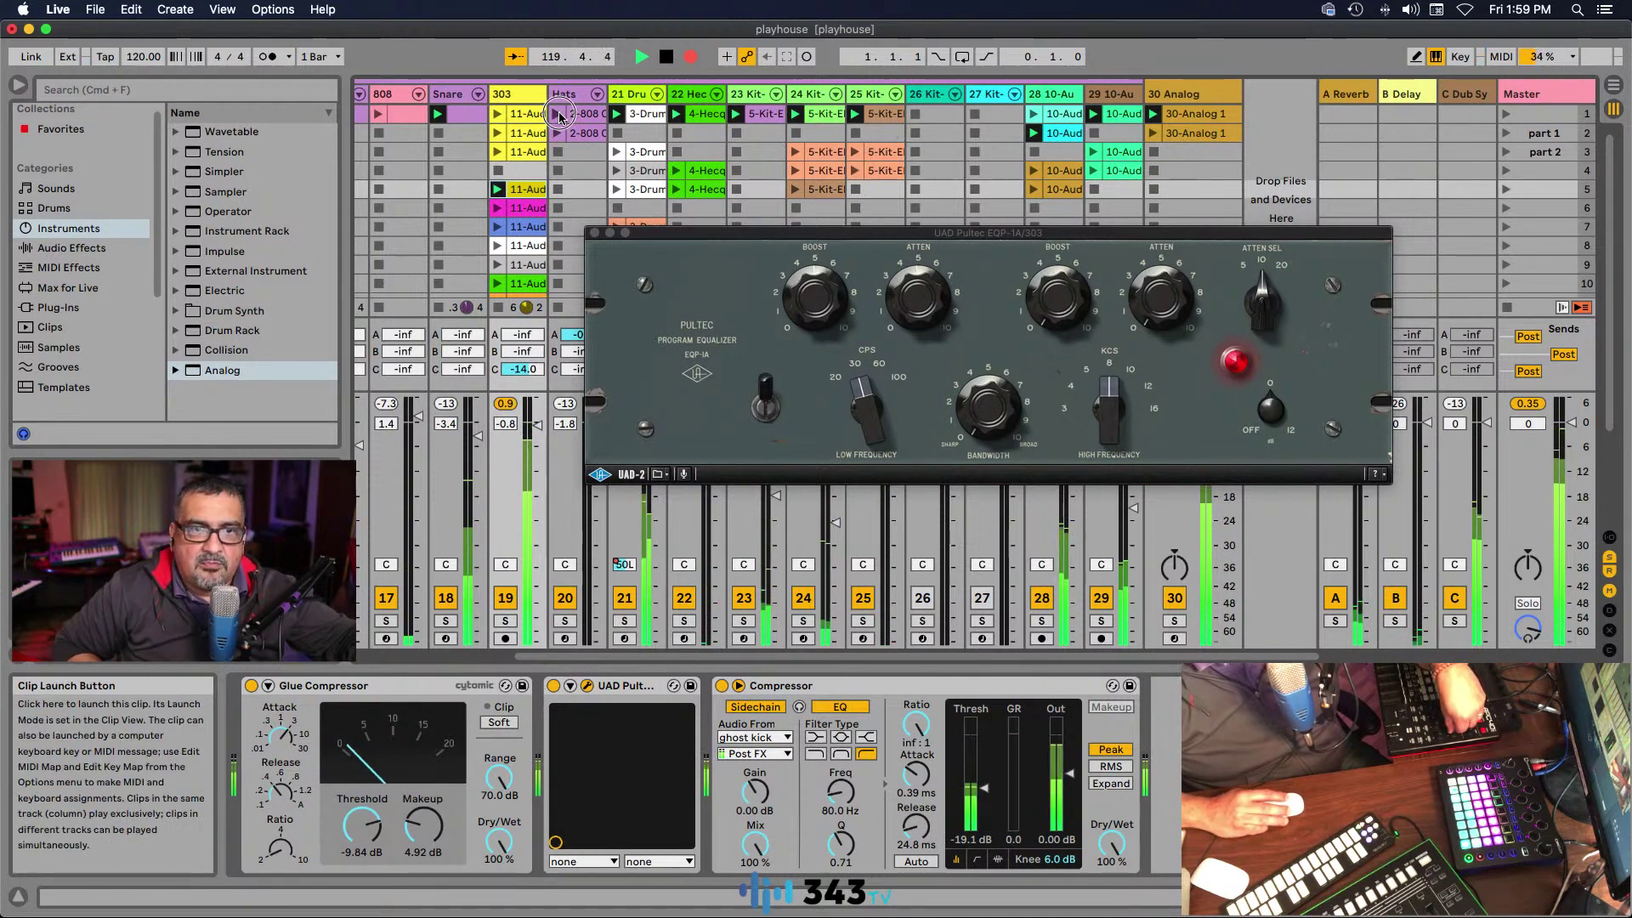
{"action": "left_click", "coordinate": [1129, 180]}
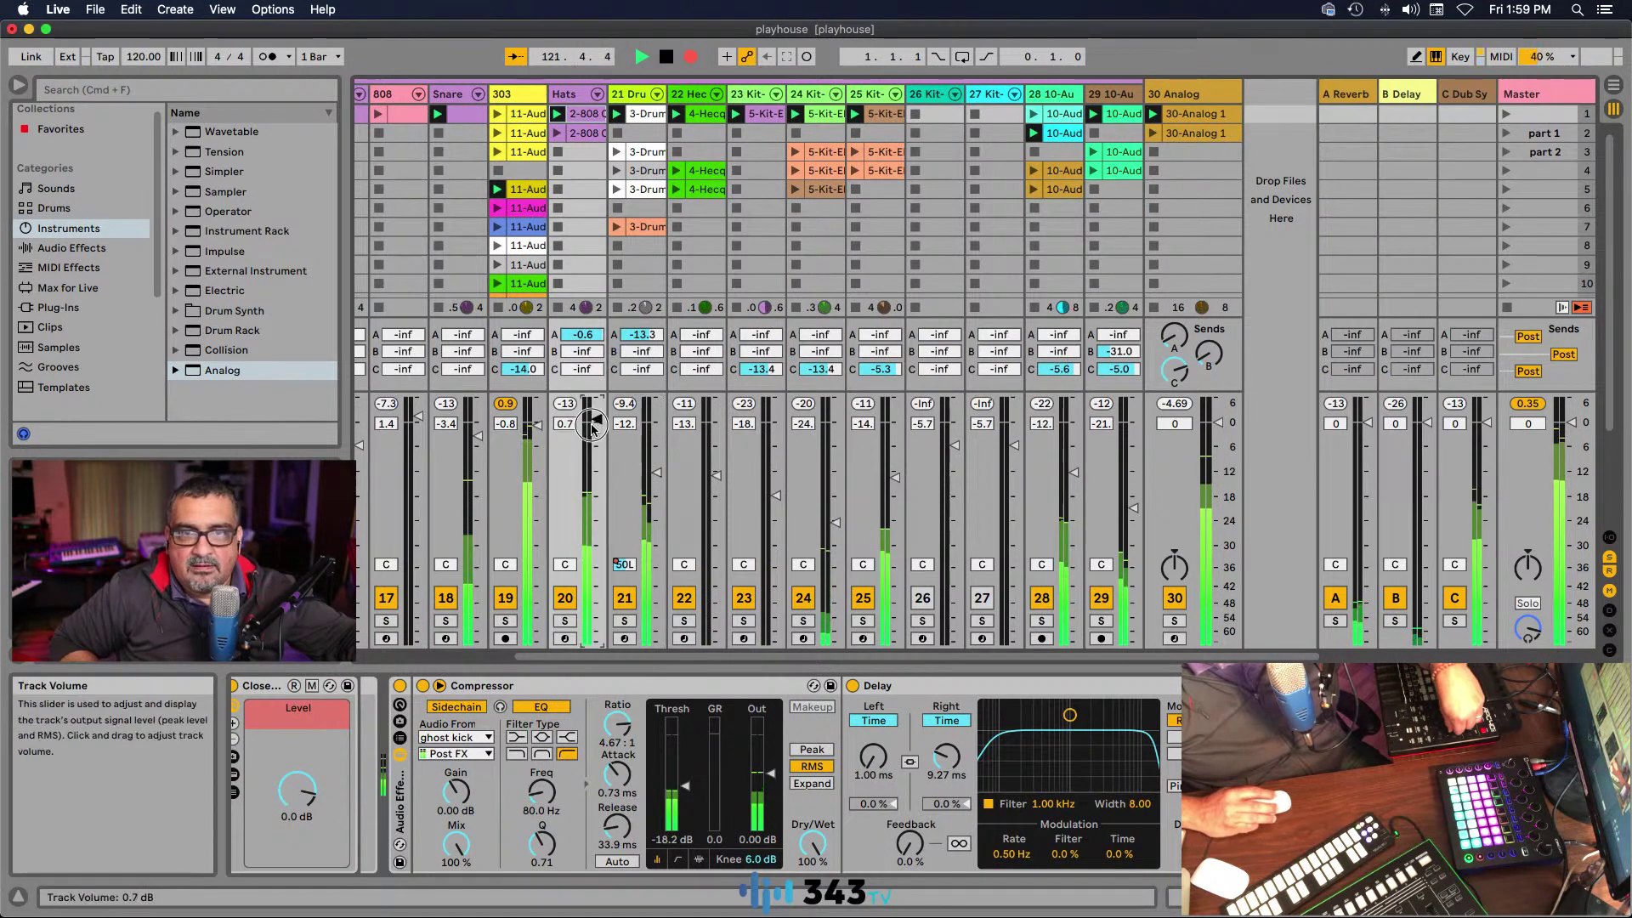
Step: Set track 28's volume to about -6.4 dB and the Snare's to about -0.3 dB, with the Snare's send C at 0
{"action": "left_click_drag", "start_coordinate": [1065, 470], "coordinate": [1068, 472]}
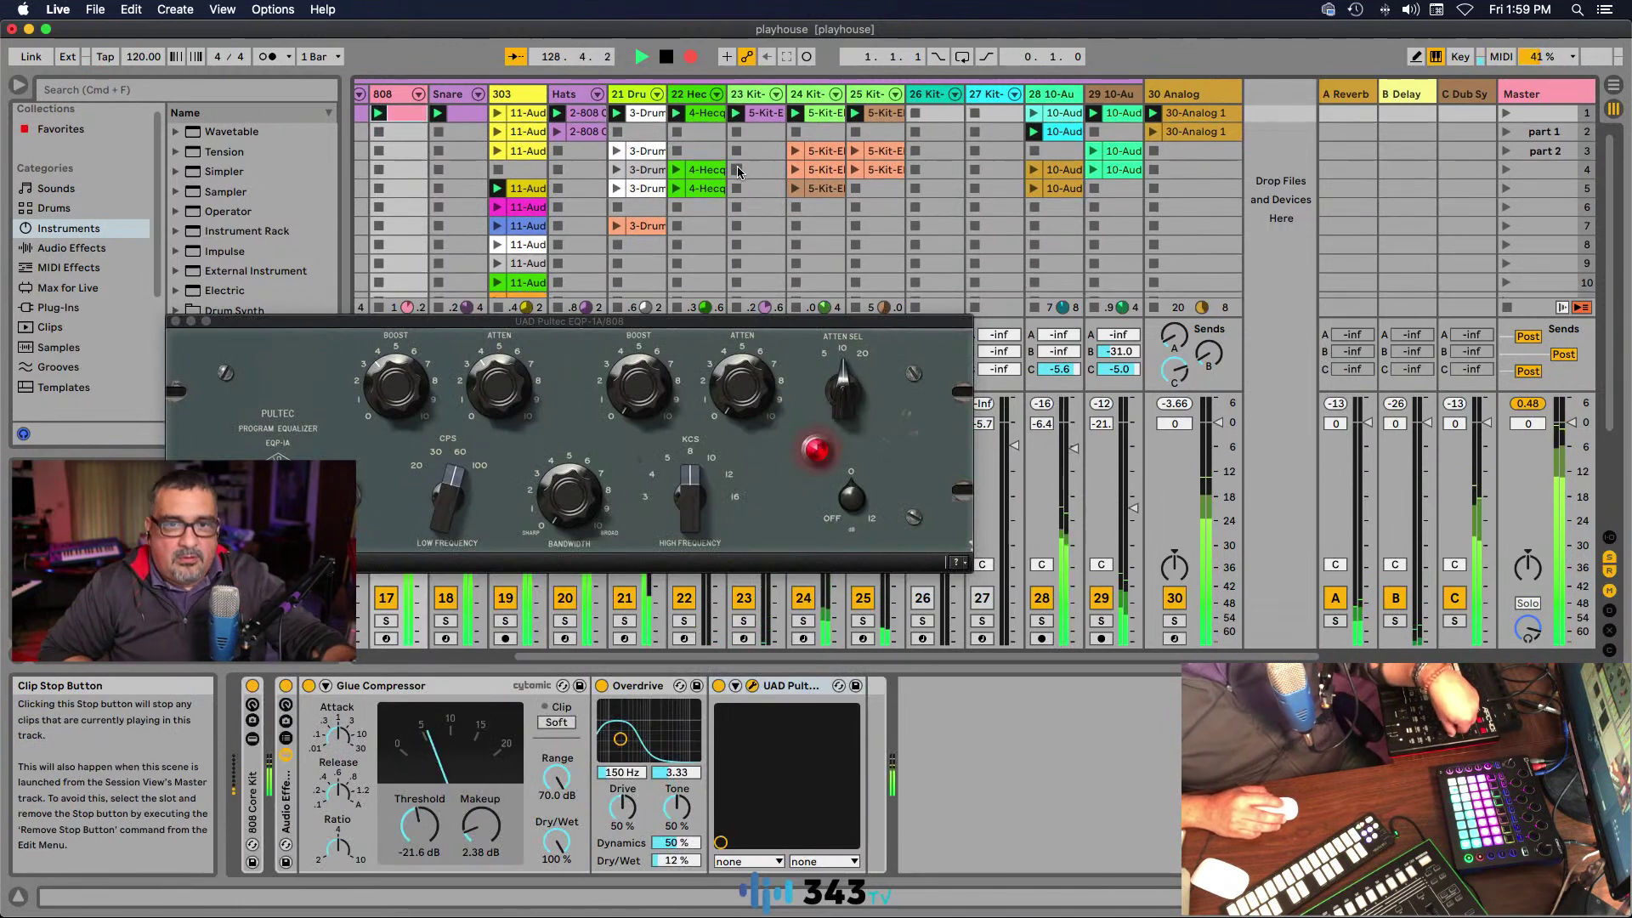
{"action": "scroll", "coordinate": [736, 171], "scroll_direction": "left", "scroll_amount": 1}
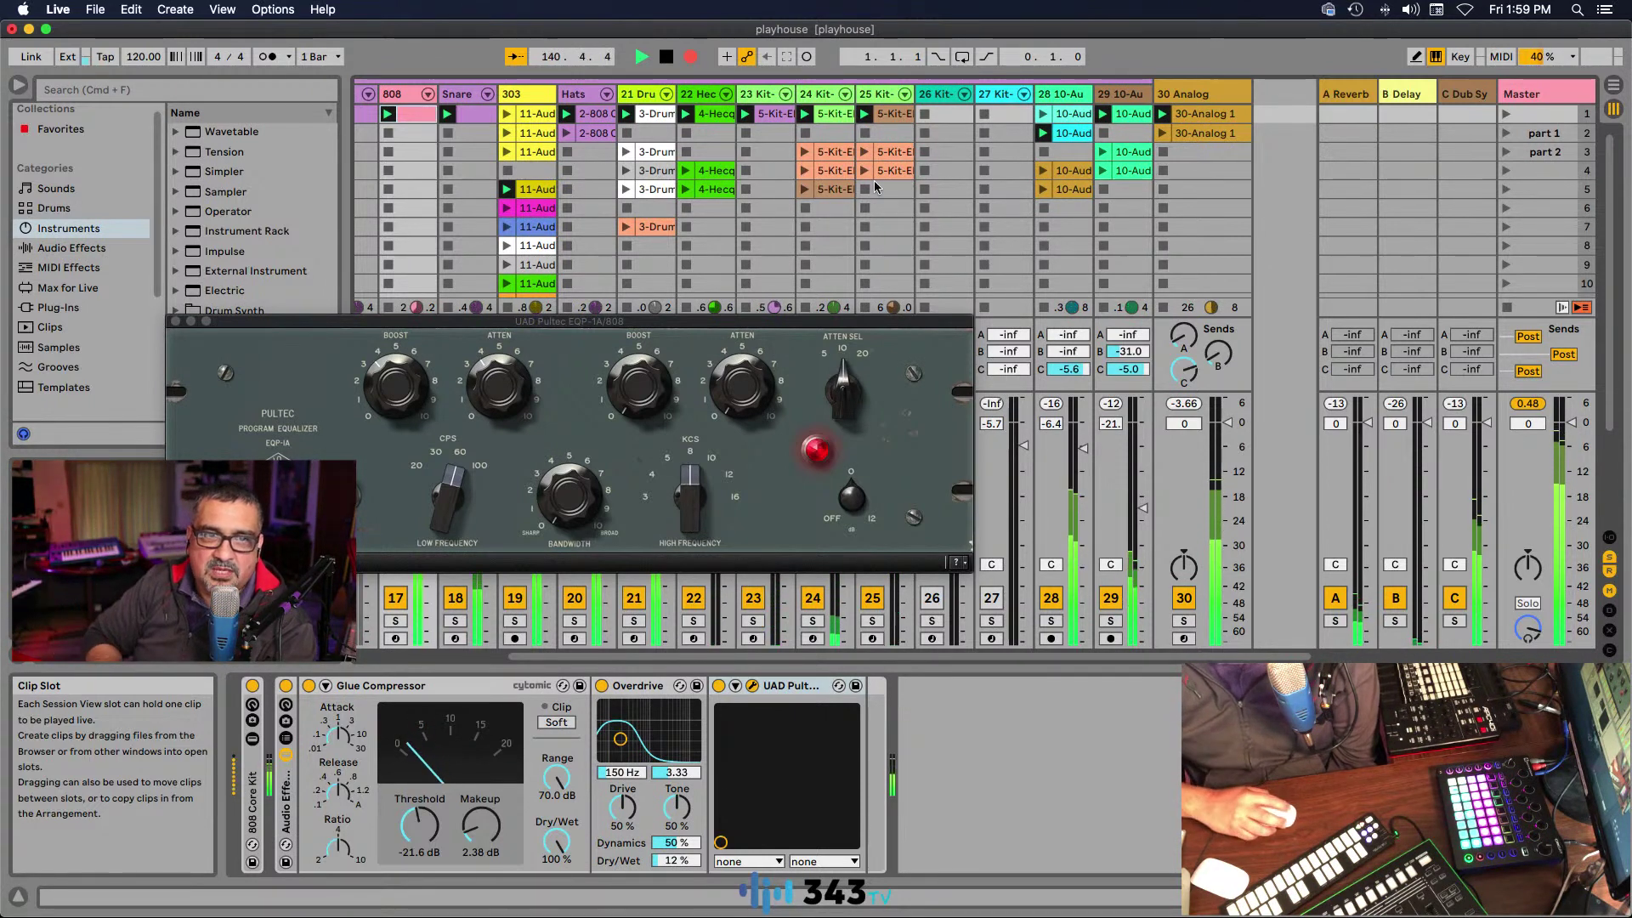
{"action": "left_click", "coordinate": [176, 321]}
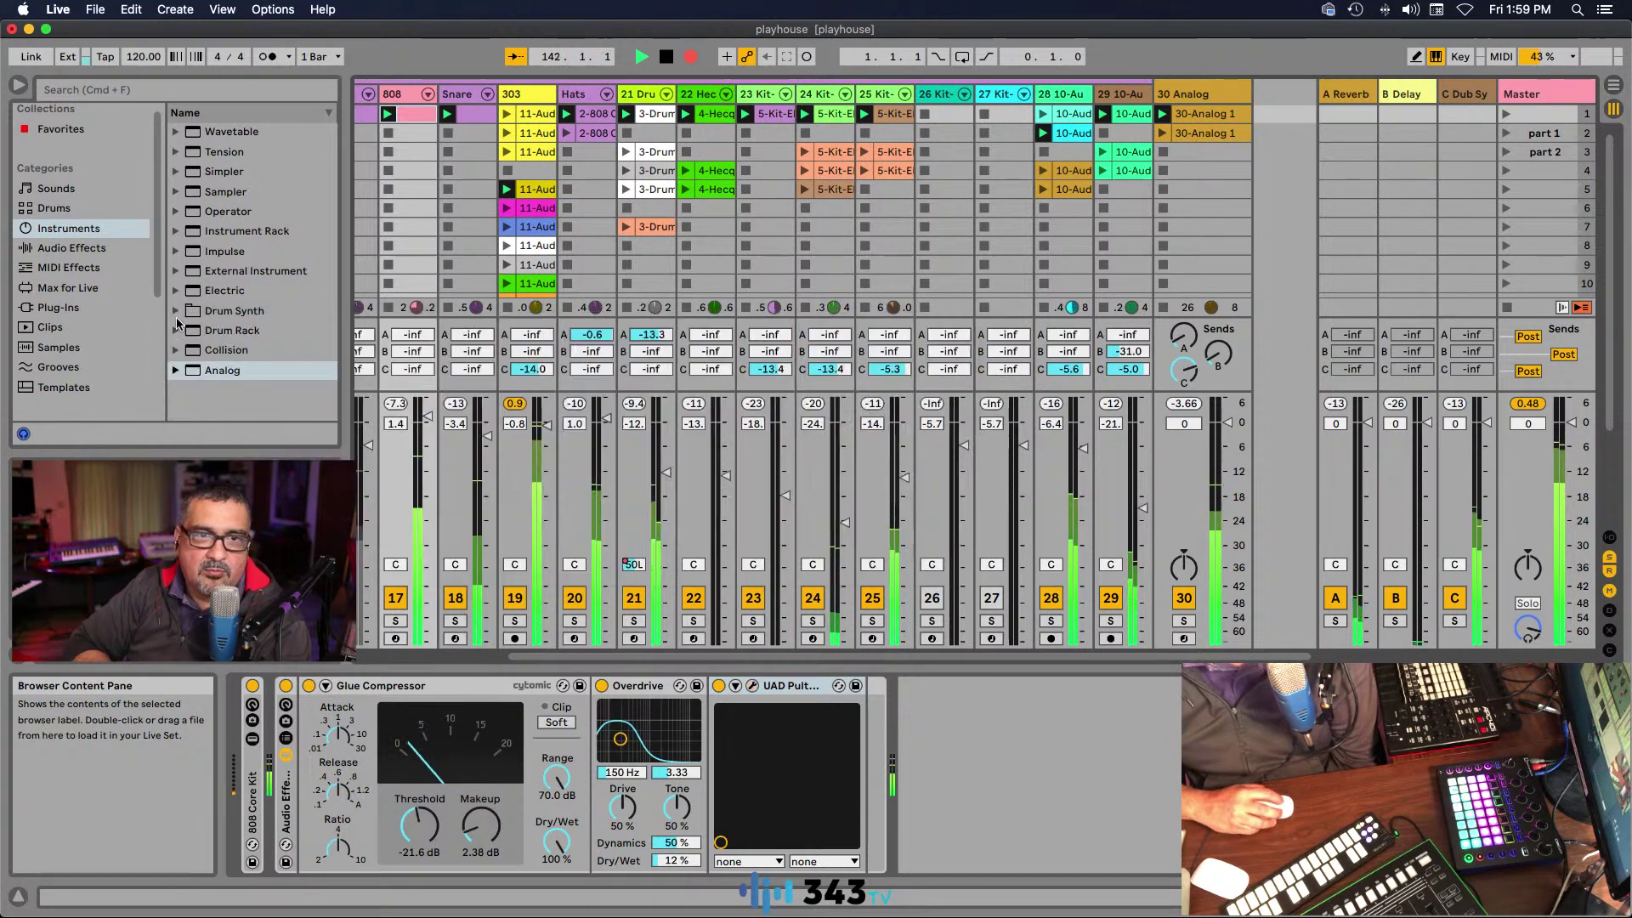
{"action": "left_click_drag", "start_coordinate": [473, 369], "coordinate": [482, 247]}
{"action": "left_click_drag", "start_coordinate": [482, 463], "coordinate": [482, 443]}
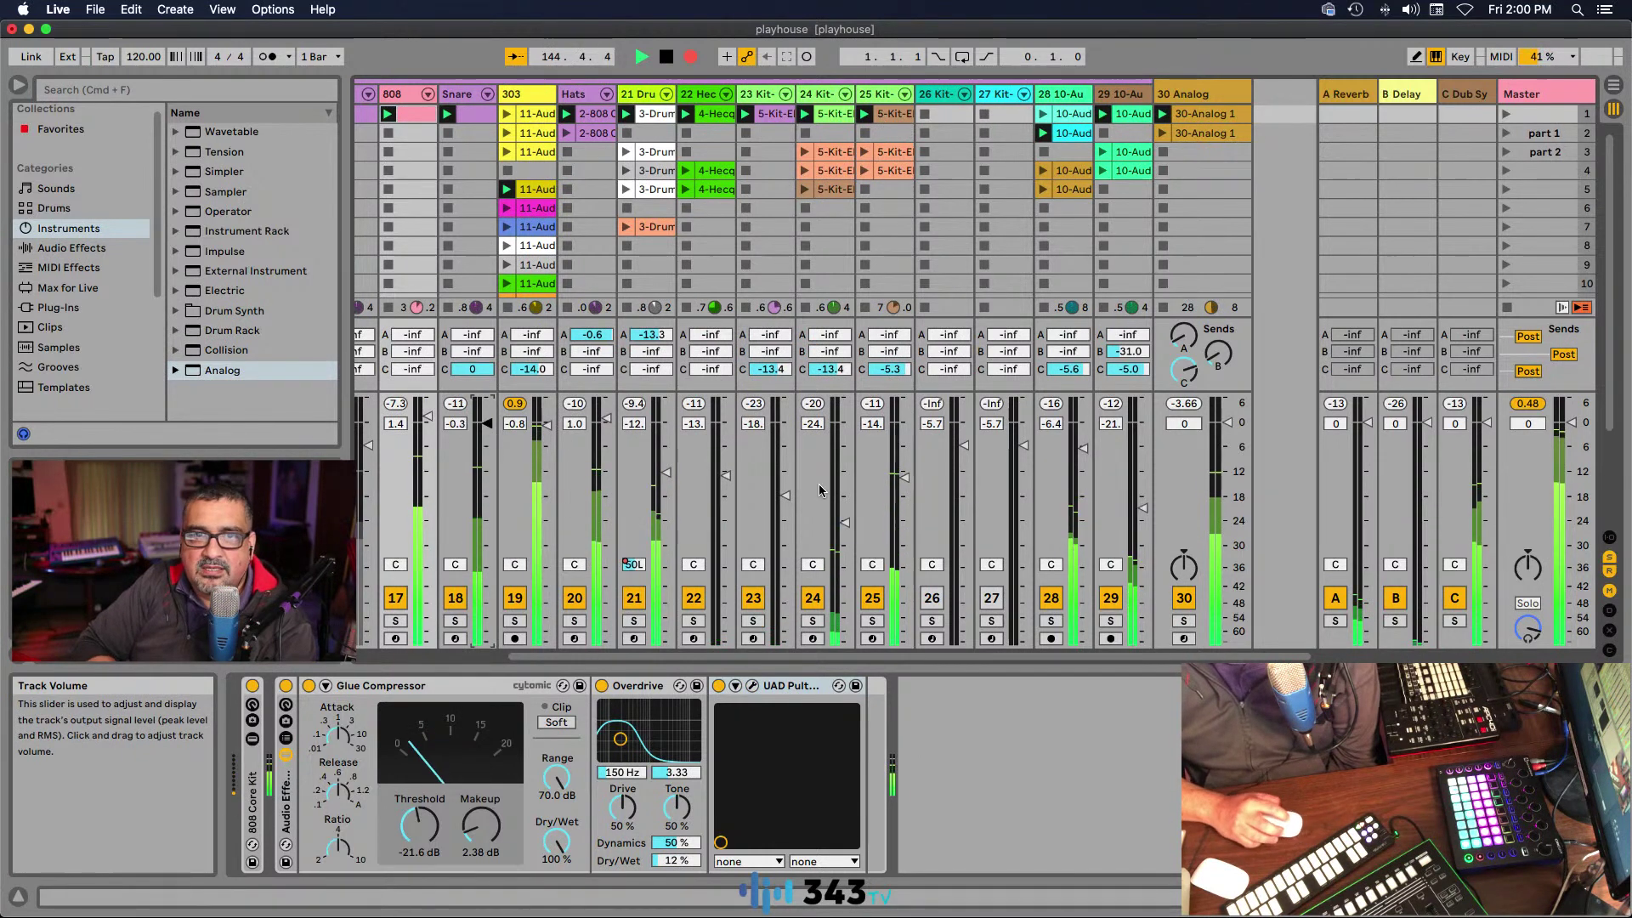
Step: Set the volumes of tracks 24, 21 and 22 to about -16, -7.7 and -16.8 dB, with track 22's send C at 0
{"action": "left_click_drag", "start_coordinate": [843, 528], "coordinate": [840, 518]}
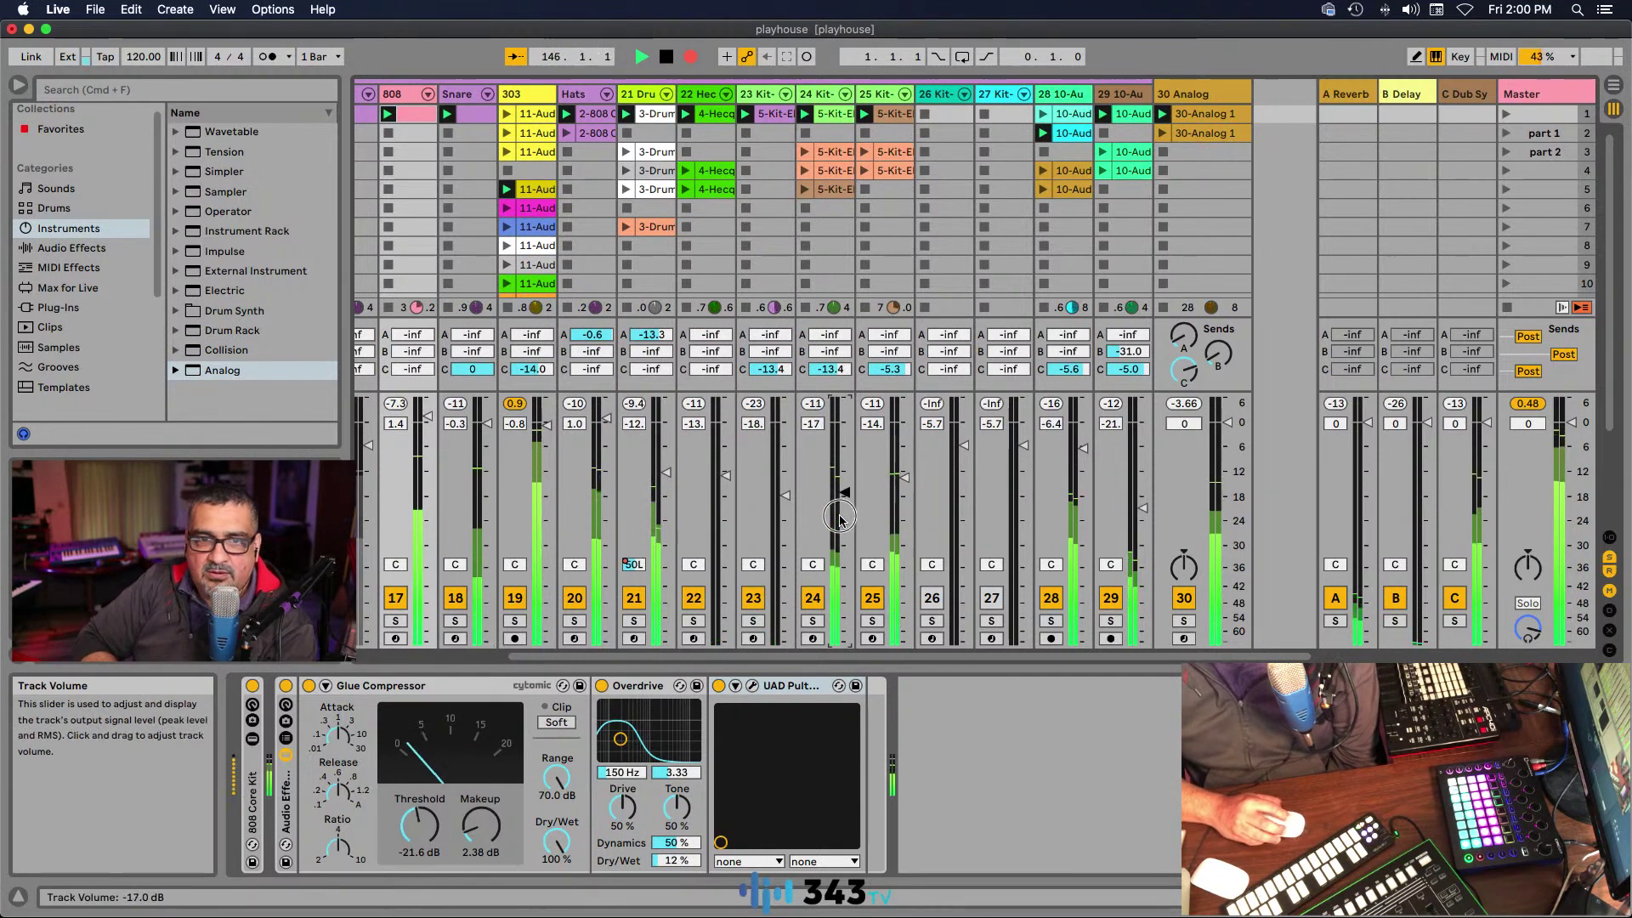
{"action": "left_click_drag", "start_coordinate": [661, 496], "coordinate": [718, 488]}
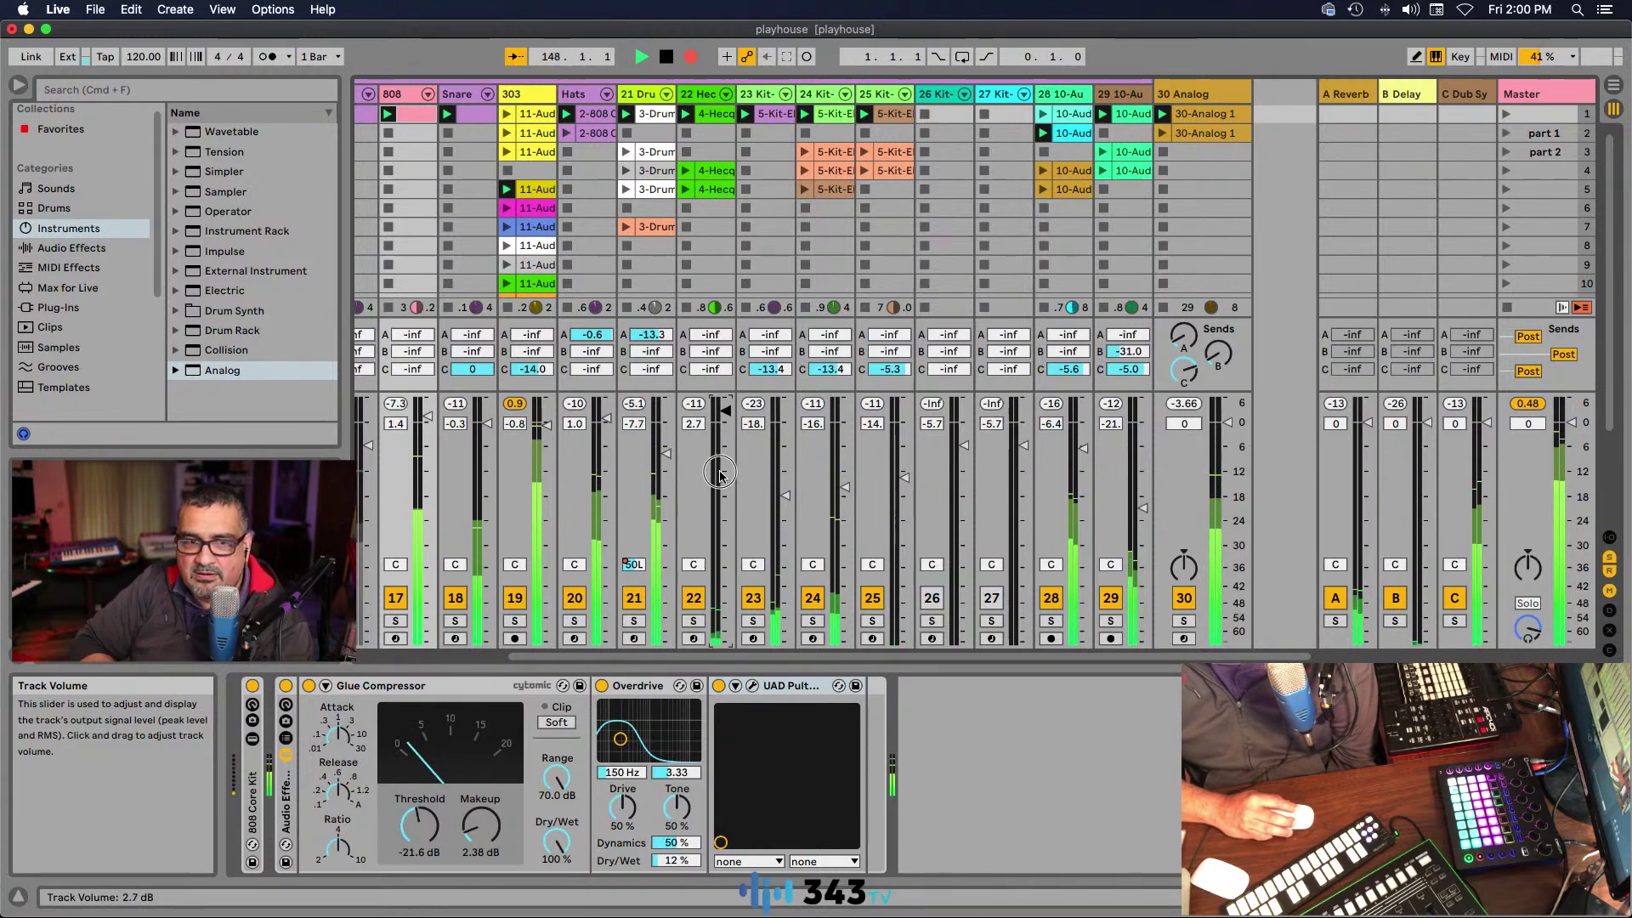
{"action": "left_click_drag", "start_coordinate": [711, 369], "coordinate": [721, 280]}
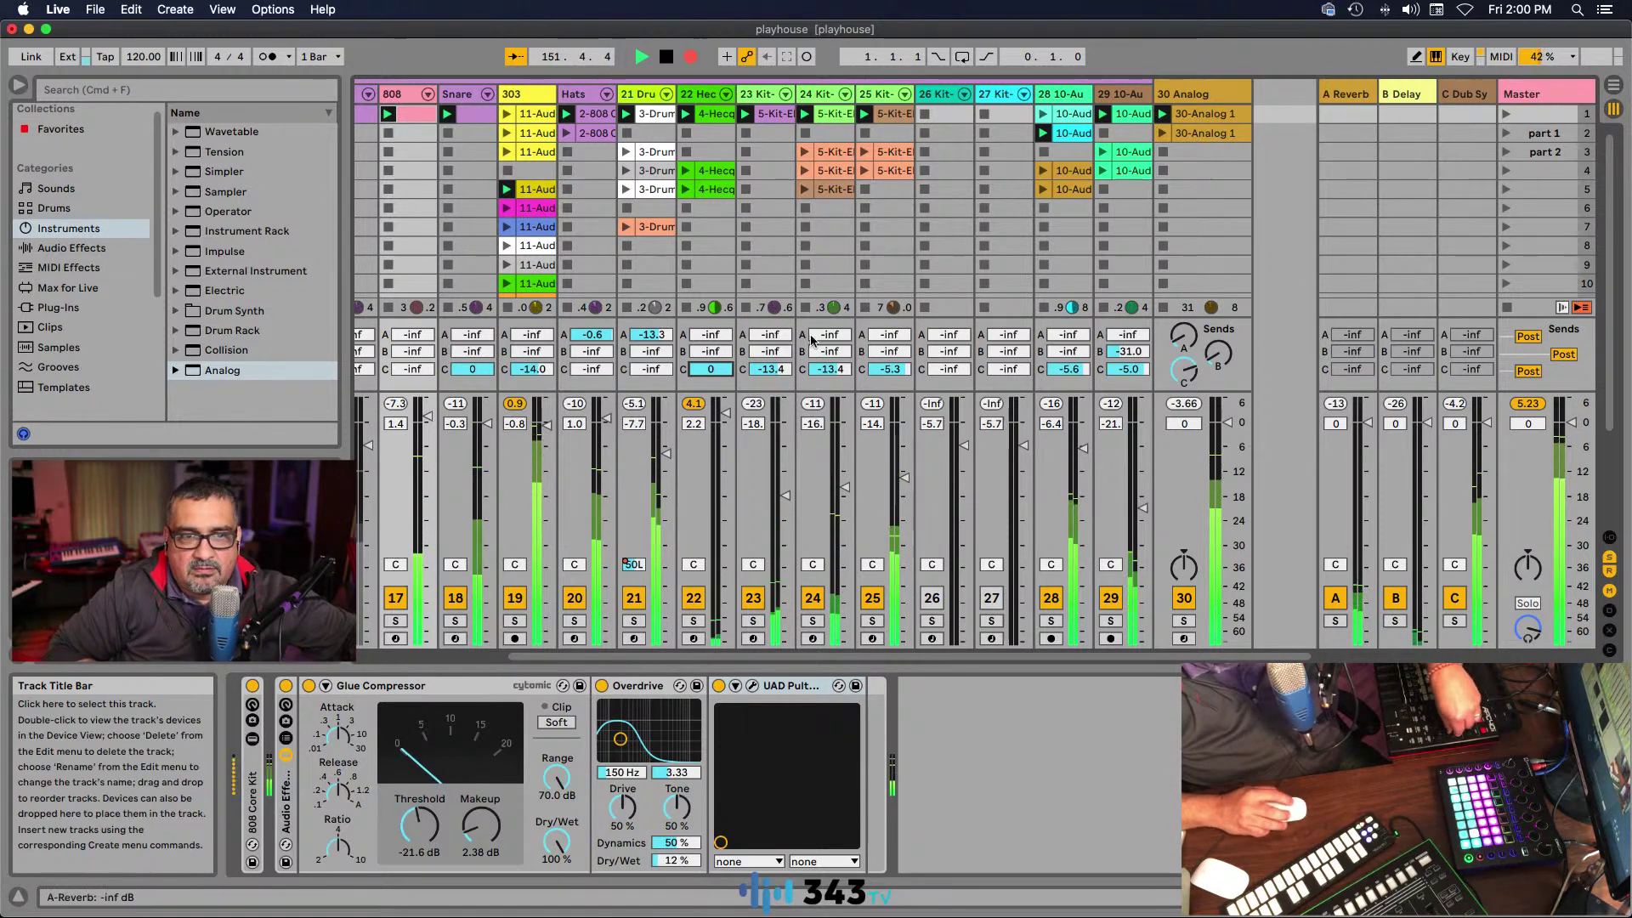
{"action": "mouse_move", "coordinate": [722, 414]}
{"action": "left_mouse_down"}
{"action": "mouse_move", "coordinate": [721, 467]}
{"action": "mouse_move", "coordinate": [720, 405]}
{"action": "mouse_move", "coordinate": [742, 411]}
{"action": "left_mouse_up"}
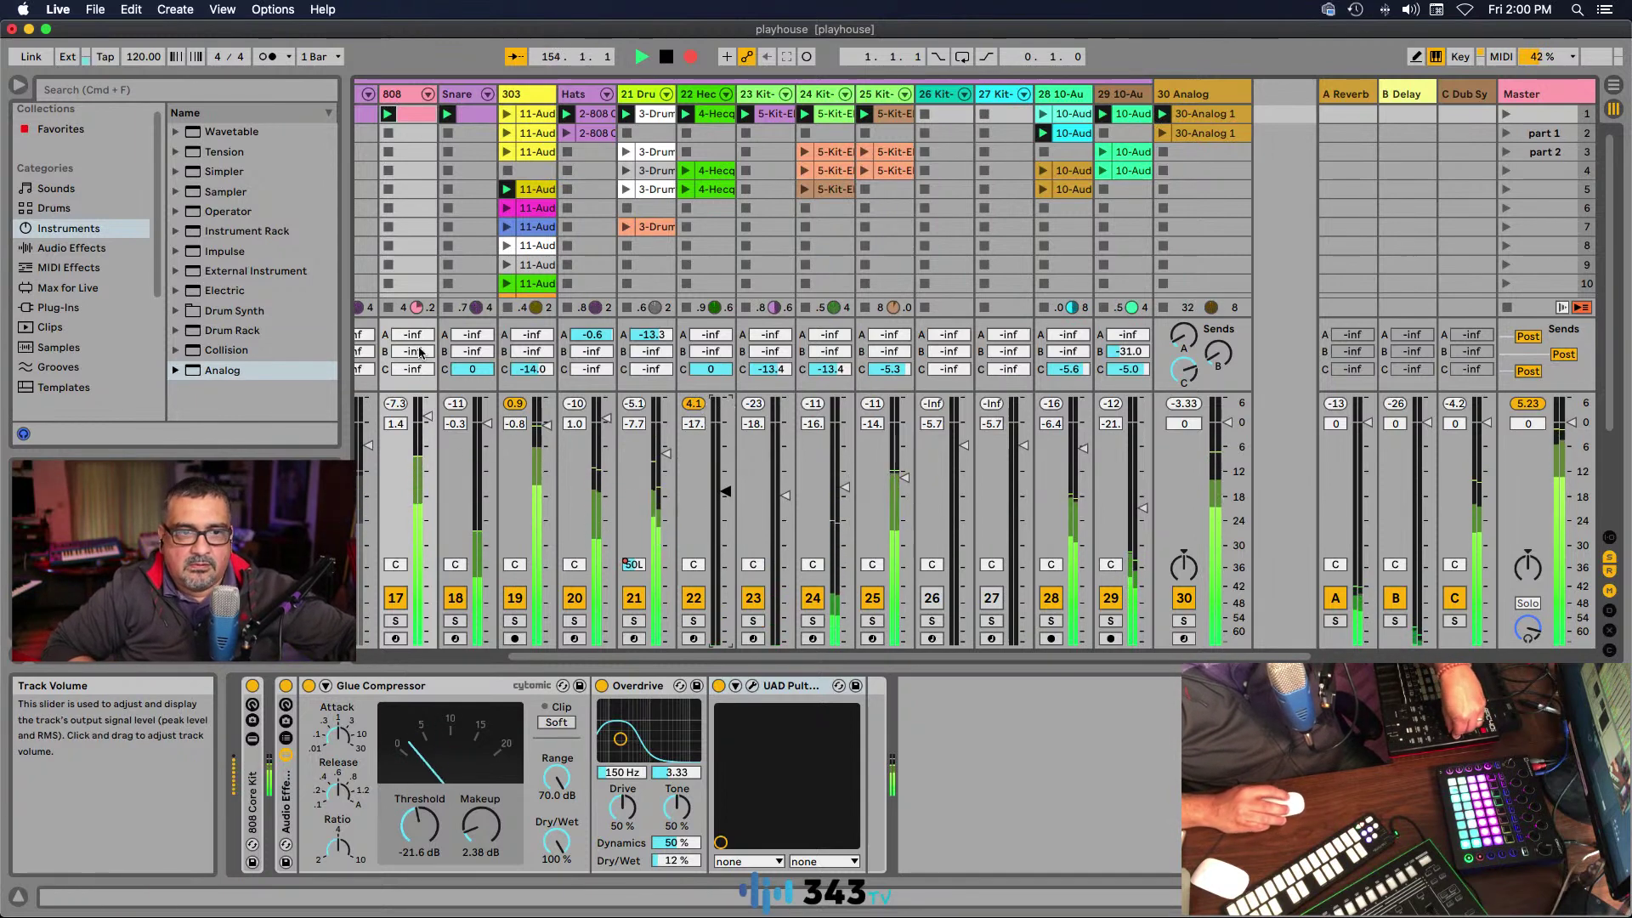
Step: Launch the second Hats clip at 6.0 dB, relaunch the 808 clip, and stop the Snare and tracks 28 and 29
{"action": "left_click", "coordinate": [566, 132]}
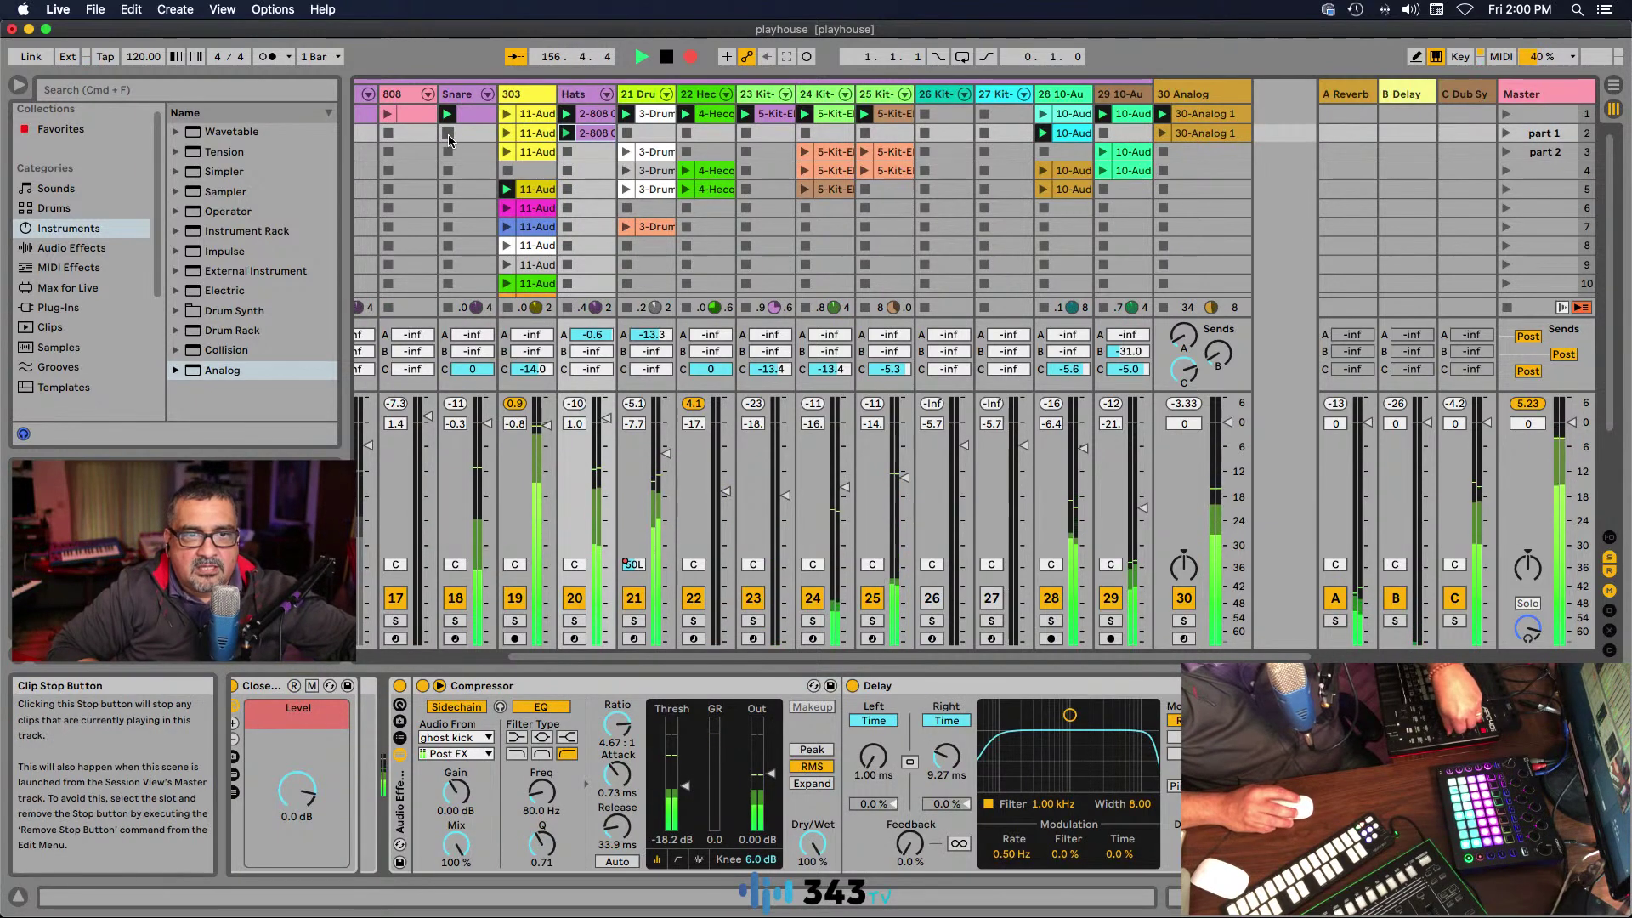
{"action": "left_click", "coordinate": [388, 113]}
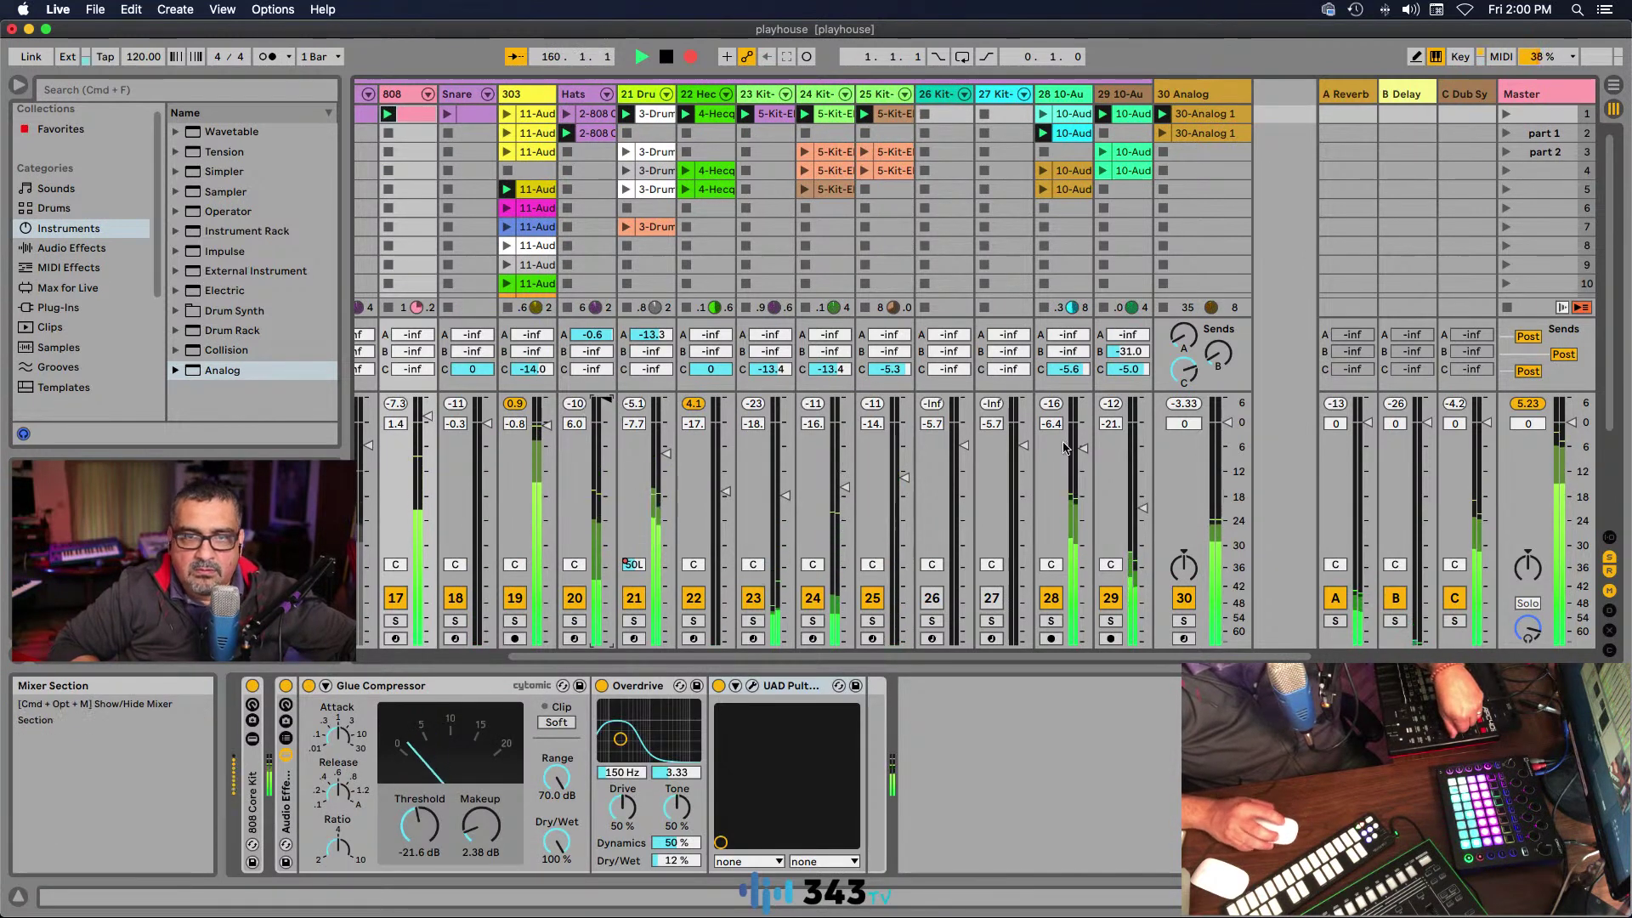
{"action": "left_click", "coordinate": [1106, 190]}
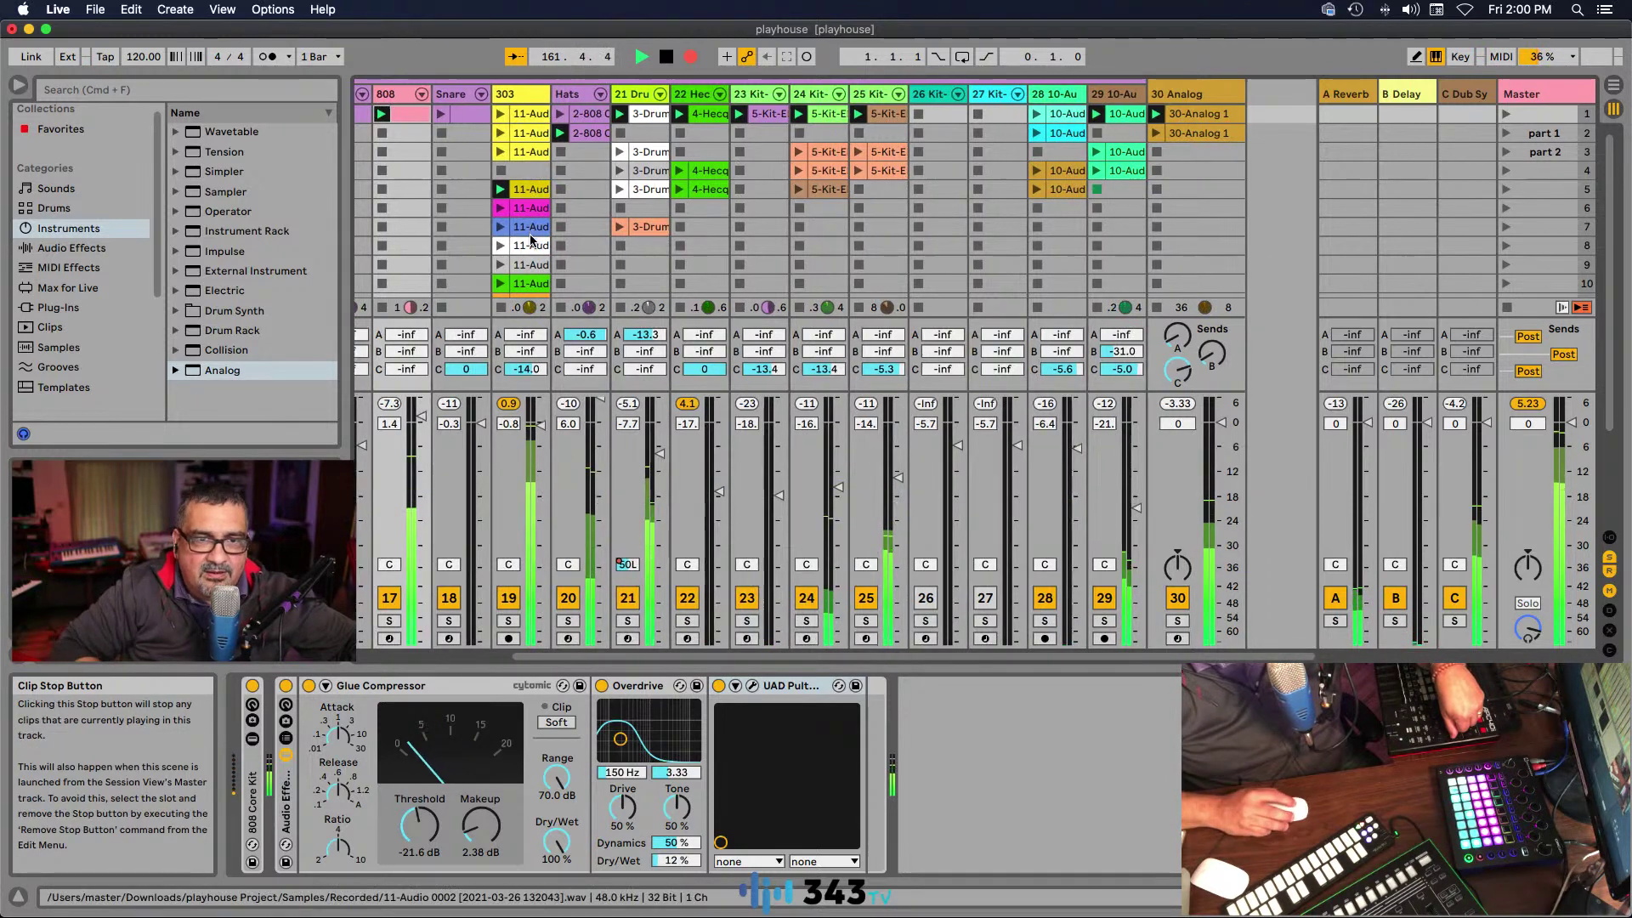
Step: Launch the 303 track's green clip in row 10, followed by its orange clip in row 11
{"action": "scroll", "coordinate": [530, 240], "scroll_direction": "down", "scroll_amount": 5}
{"action": "left_click", "coordinate": [519, 175]}
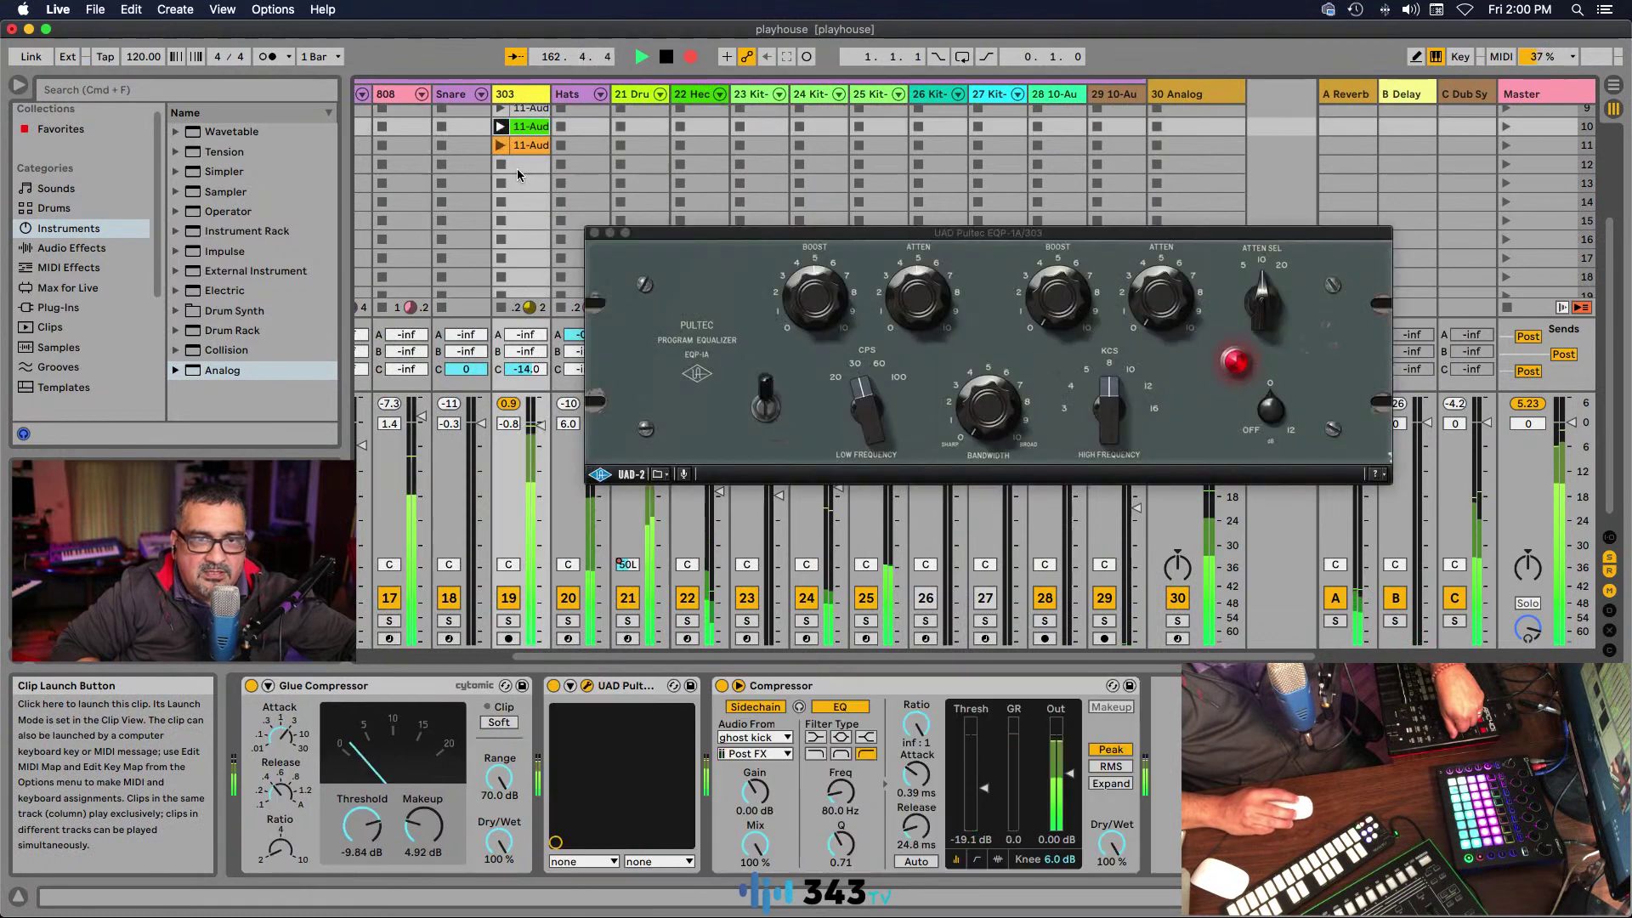
{"action": "scroll", "coordinate": [520, 190], "scroll_direction": "up", "scroll_amount": 1}
{"action": "scroll", "coordinate": [525, 195], "scroll_direction": "up", "scroll_amount": 1}
{"action": "scroll", "coordinate": [526, 216], "scroll_direction": "up", "scroll_amount": 2}
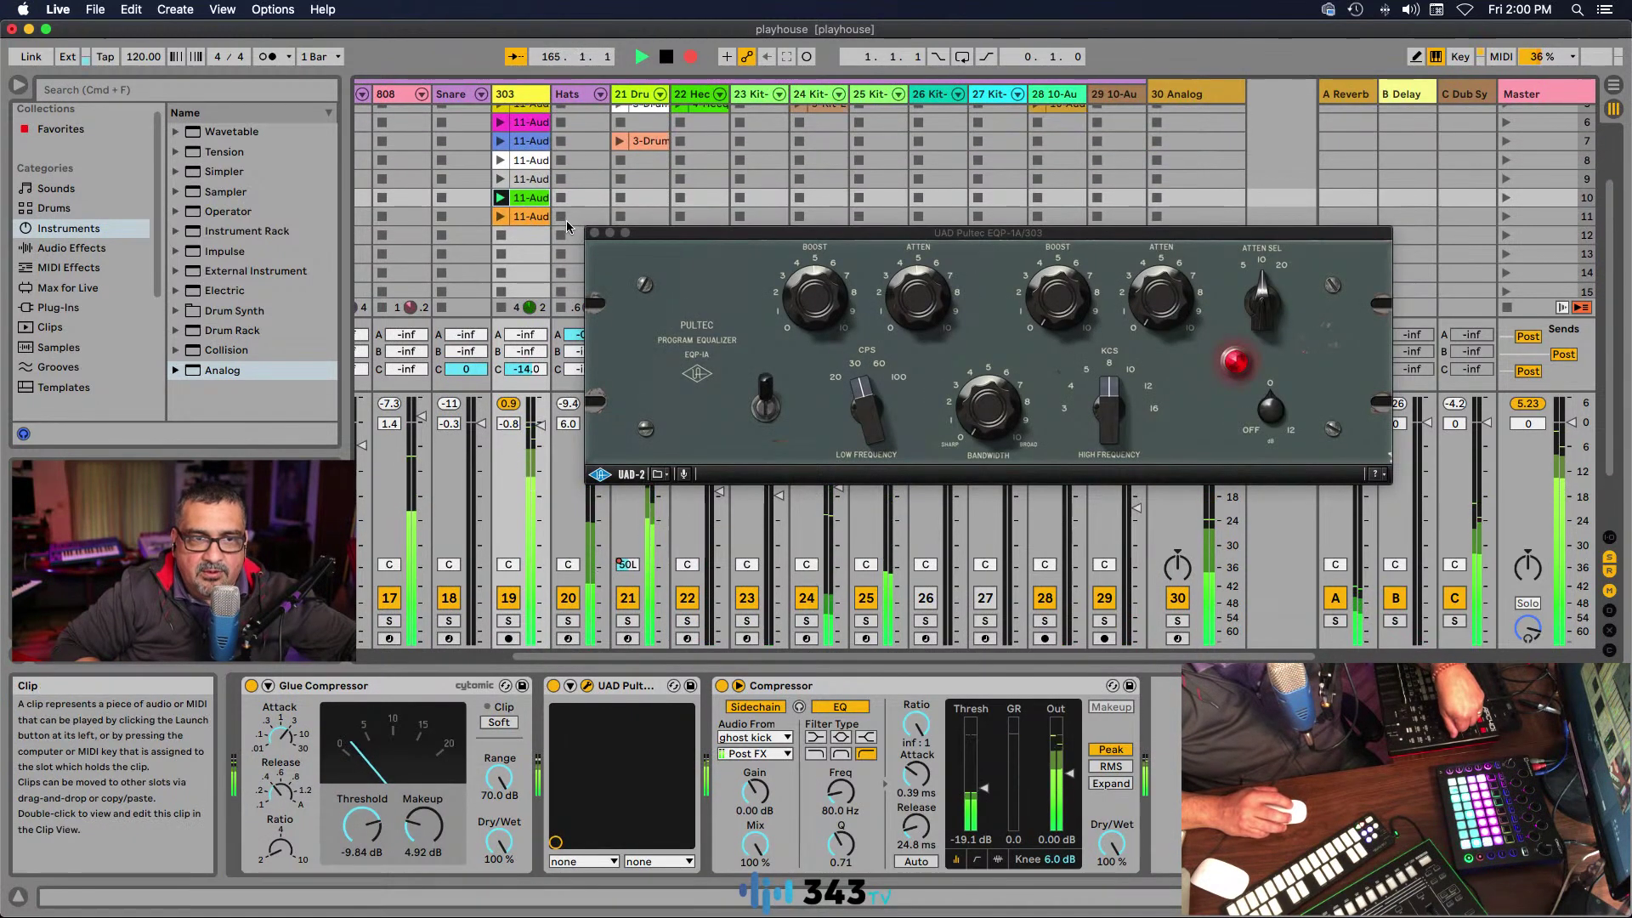
{"action": "left_click", "coordinate": [499, 219]}
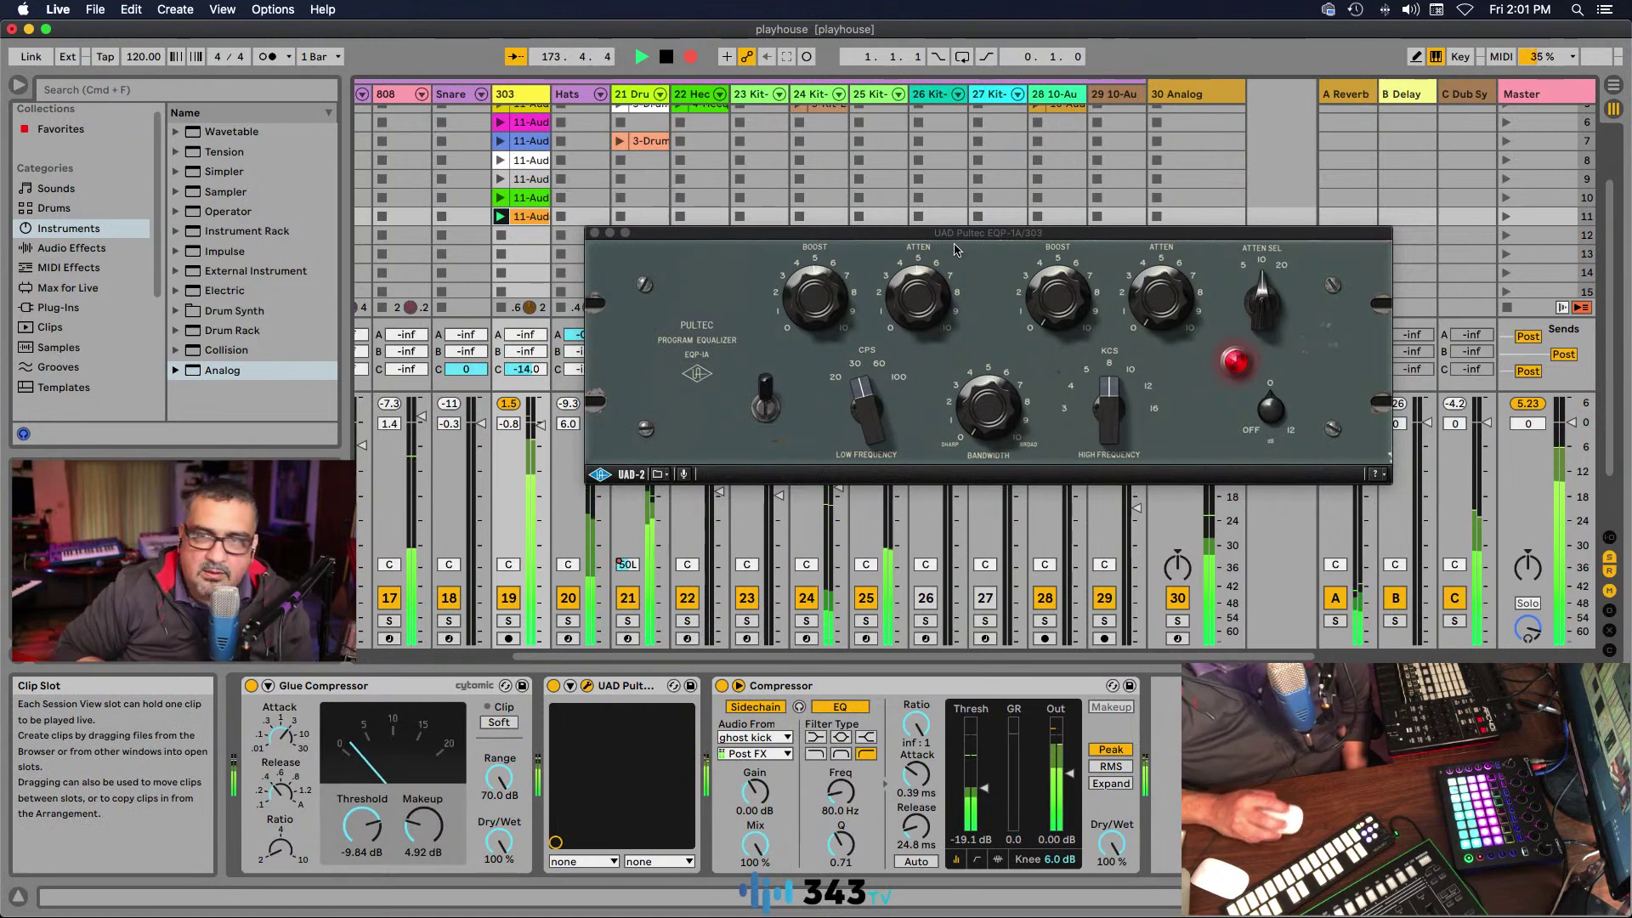
Step: Check the recorded performance in Arrangement View, close the 303 Pultec EQ window, and return to Session View
{"action": "left_click", "coordinate": [1614, 86]}
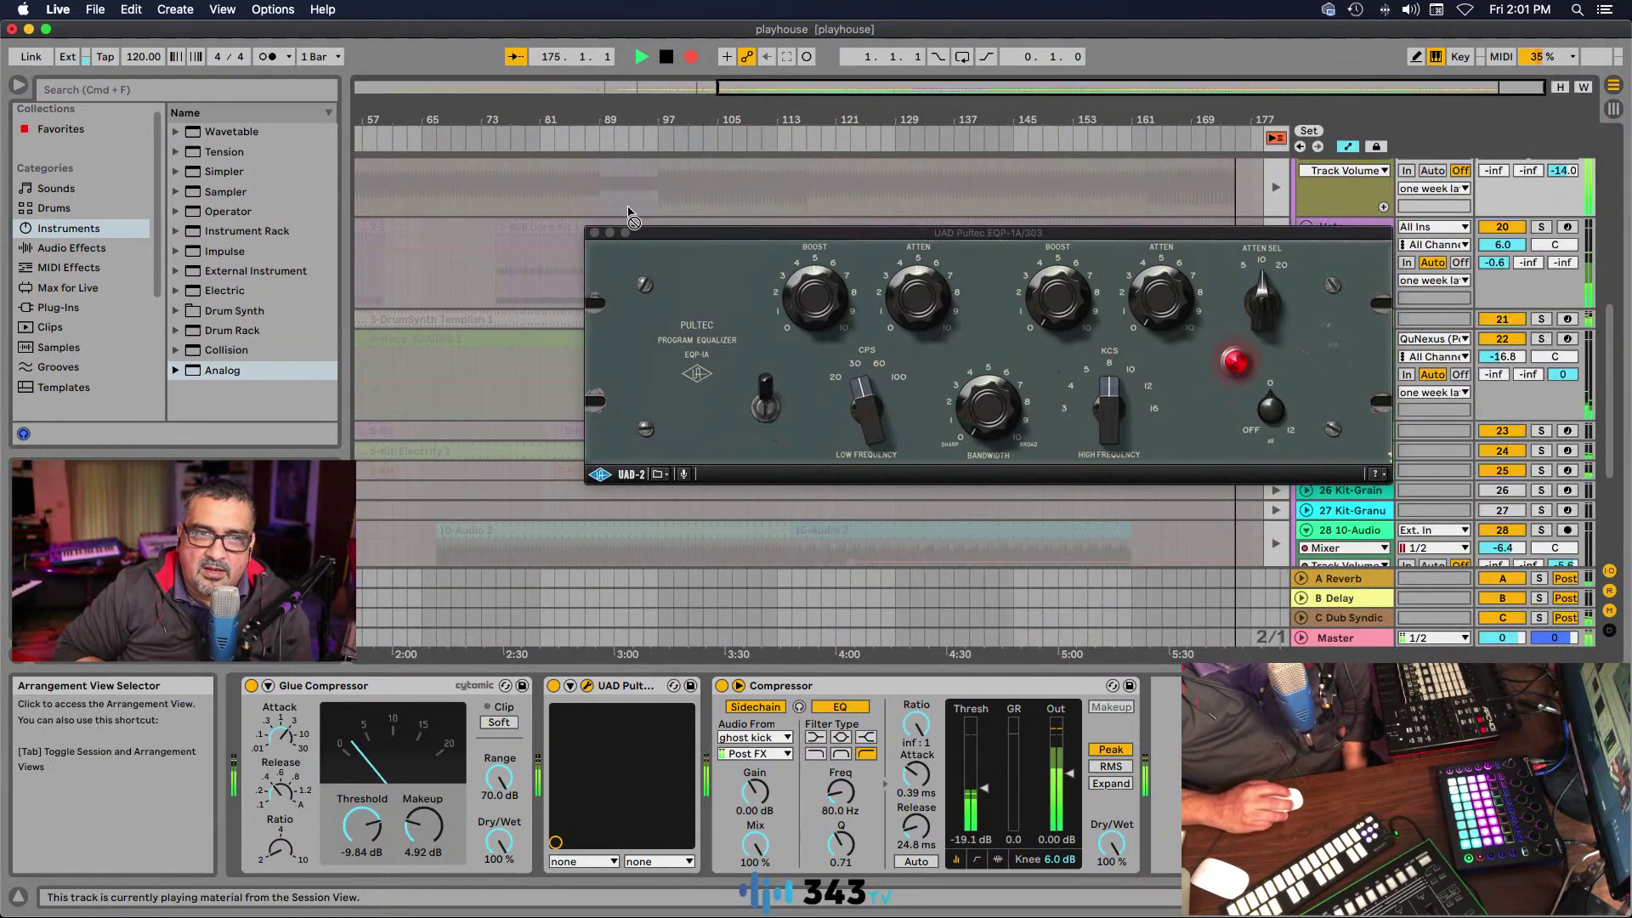
{"action": "left_click", "coordinate": [594, 231]}
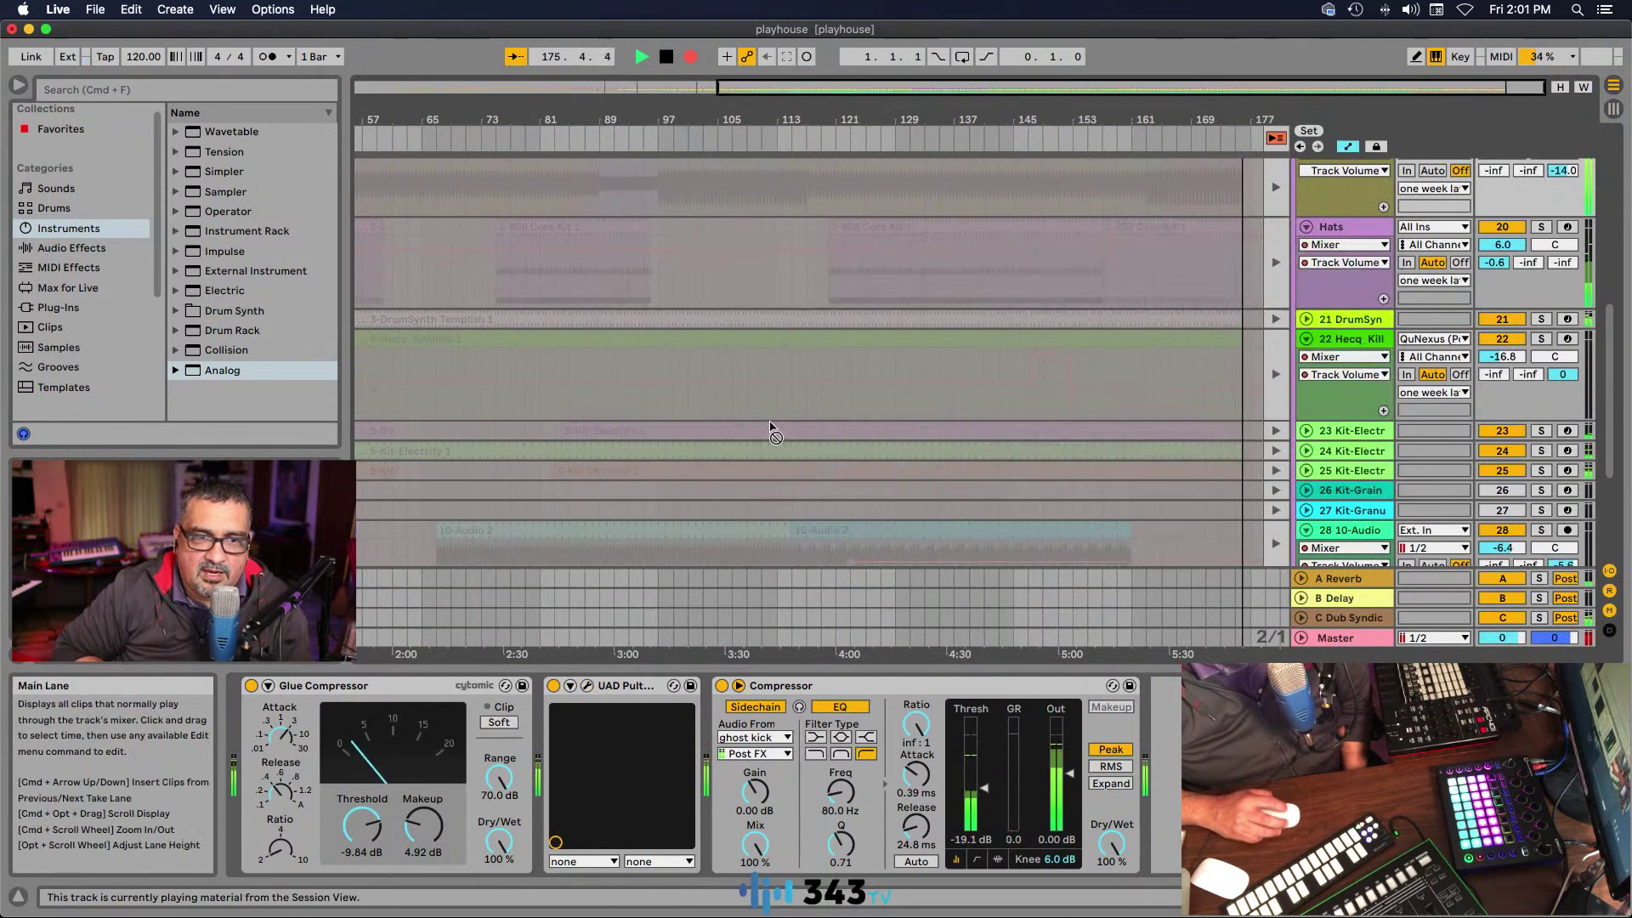
{"action": "scroll", "coordinate": [838, 360], "scroll_direction": "down", "scroll_amount": 5}
{"action": "scroll", "coordinate": [867, 360], "scroll_direction": "up", "scroll_amount": 3}
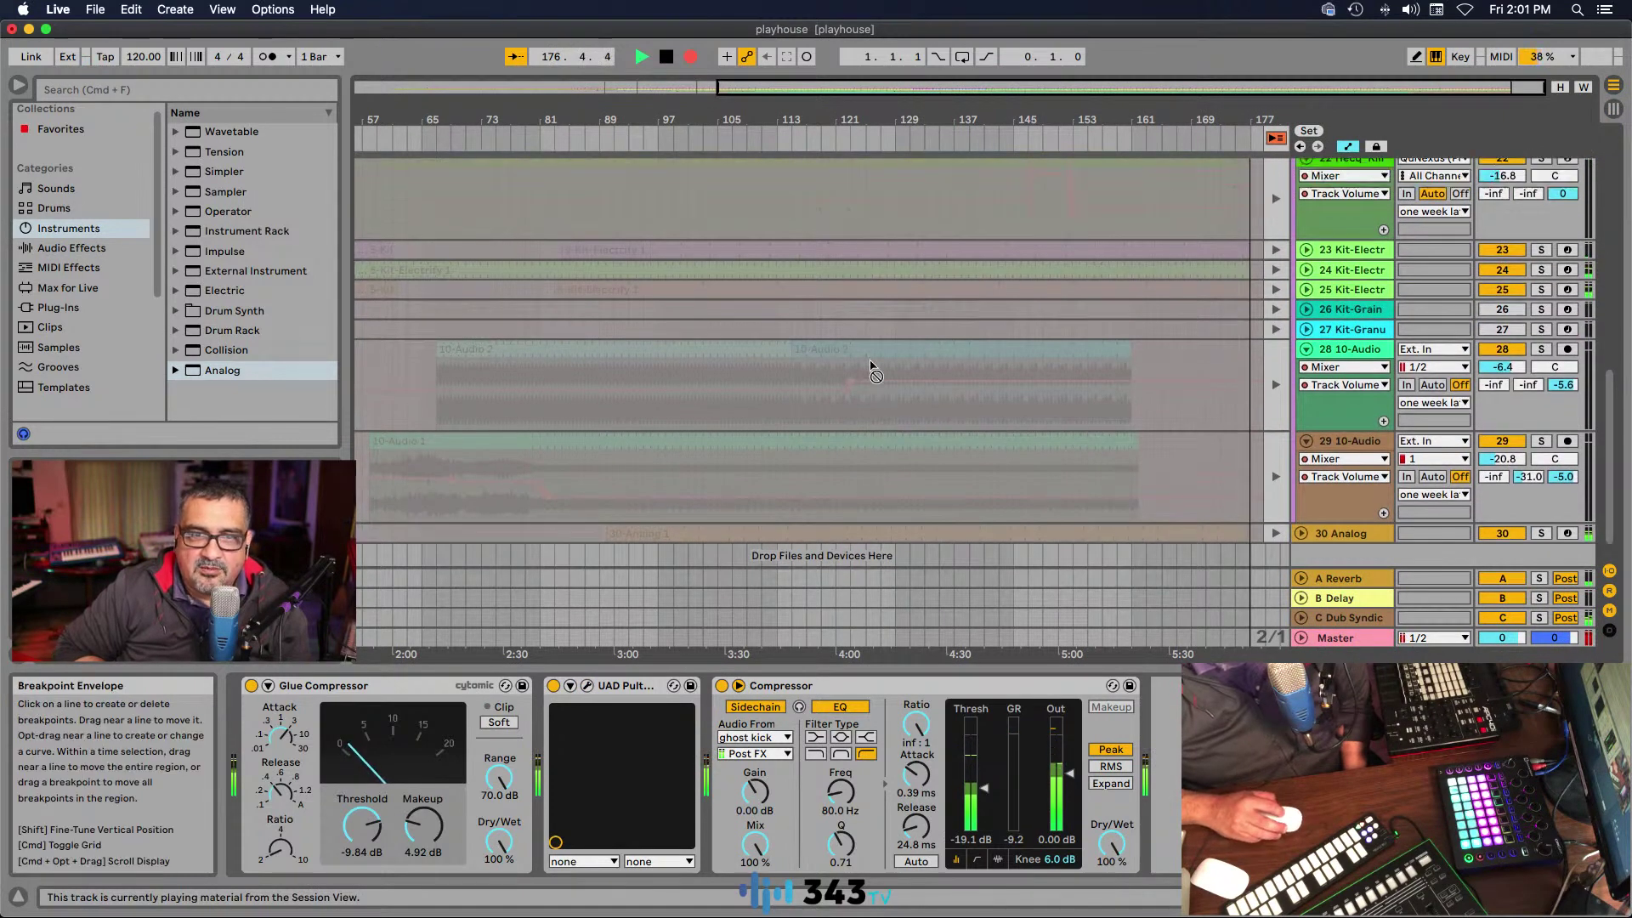
{"action": "left_click", "coordinate": [1610, 108]}
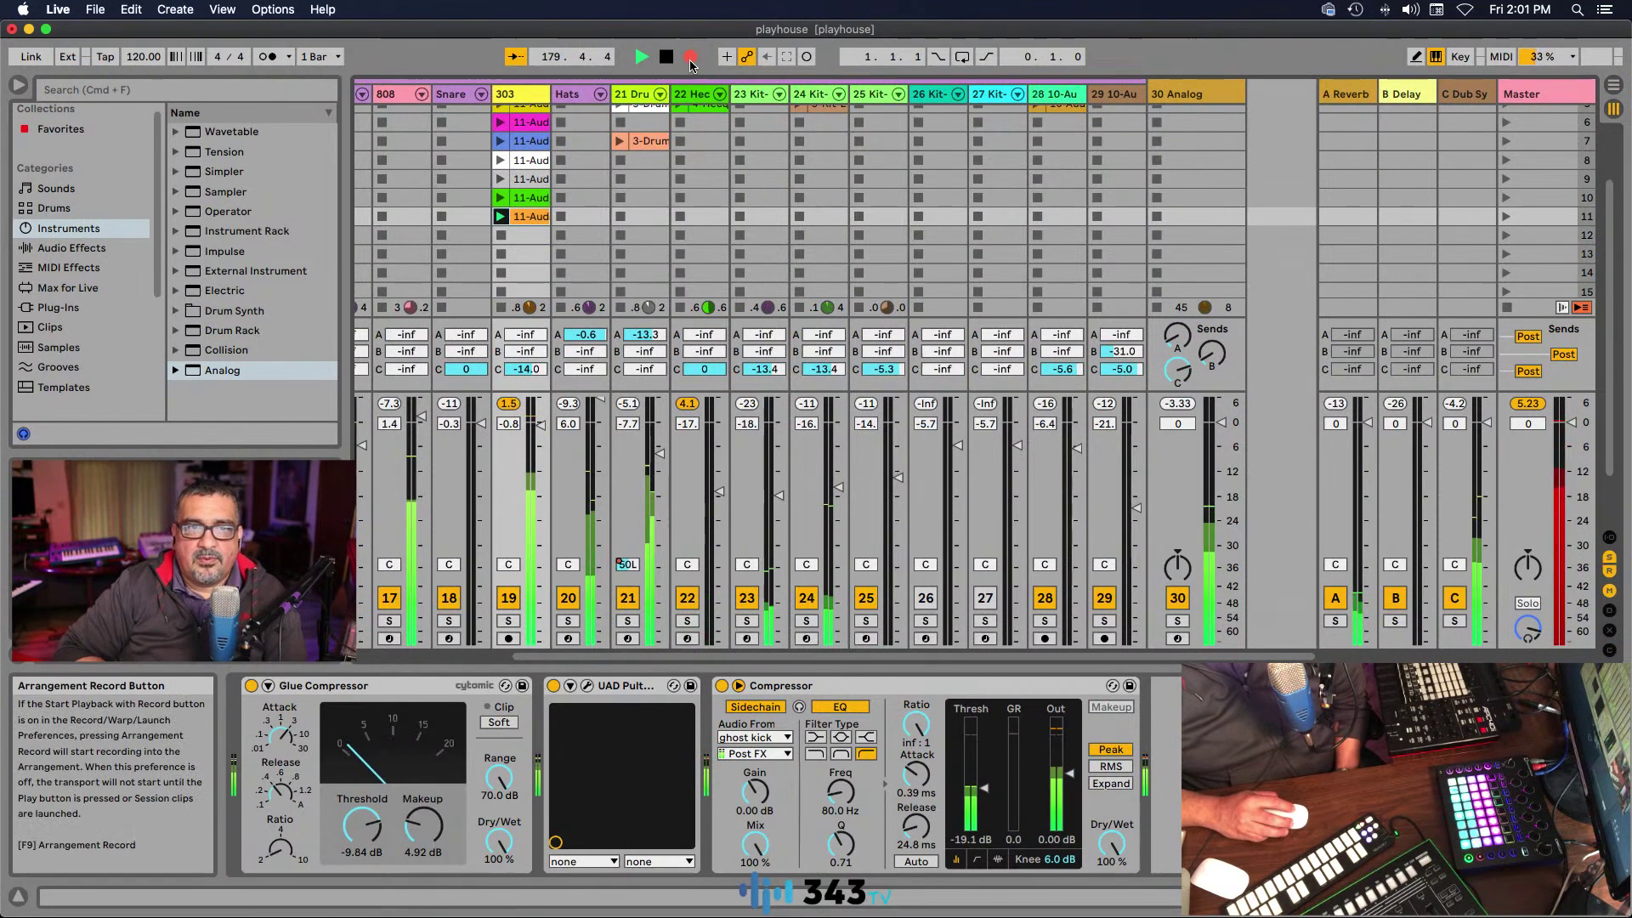
Step: Stop the recording and switch all tracks back to arrangement playback in Arrangement View
{"action": "left_click", "coordinate": [668, 61]}
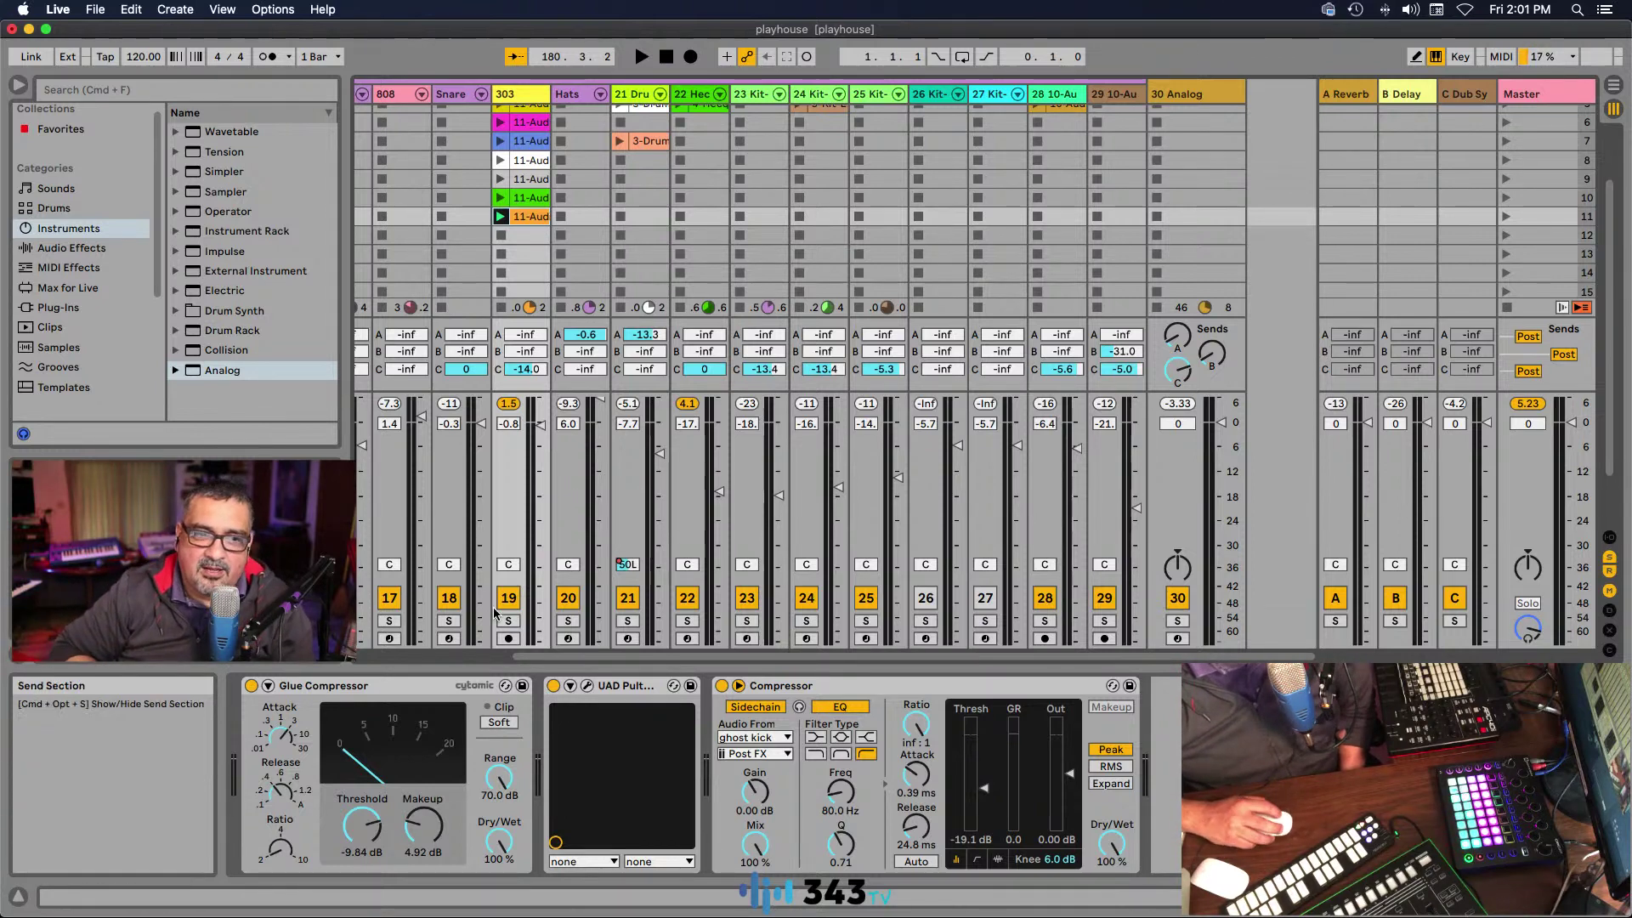
{"action": "left_click", "coordinate": [472, 659]}
{"action": "left_click_drag", "start_coordinate": [526, 655], "coordinate": [638, 677]}
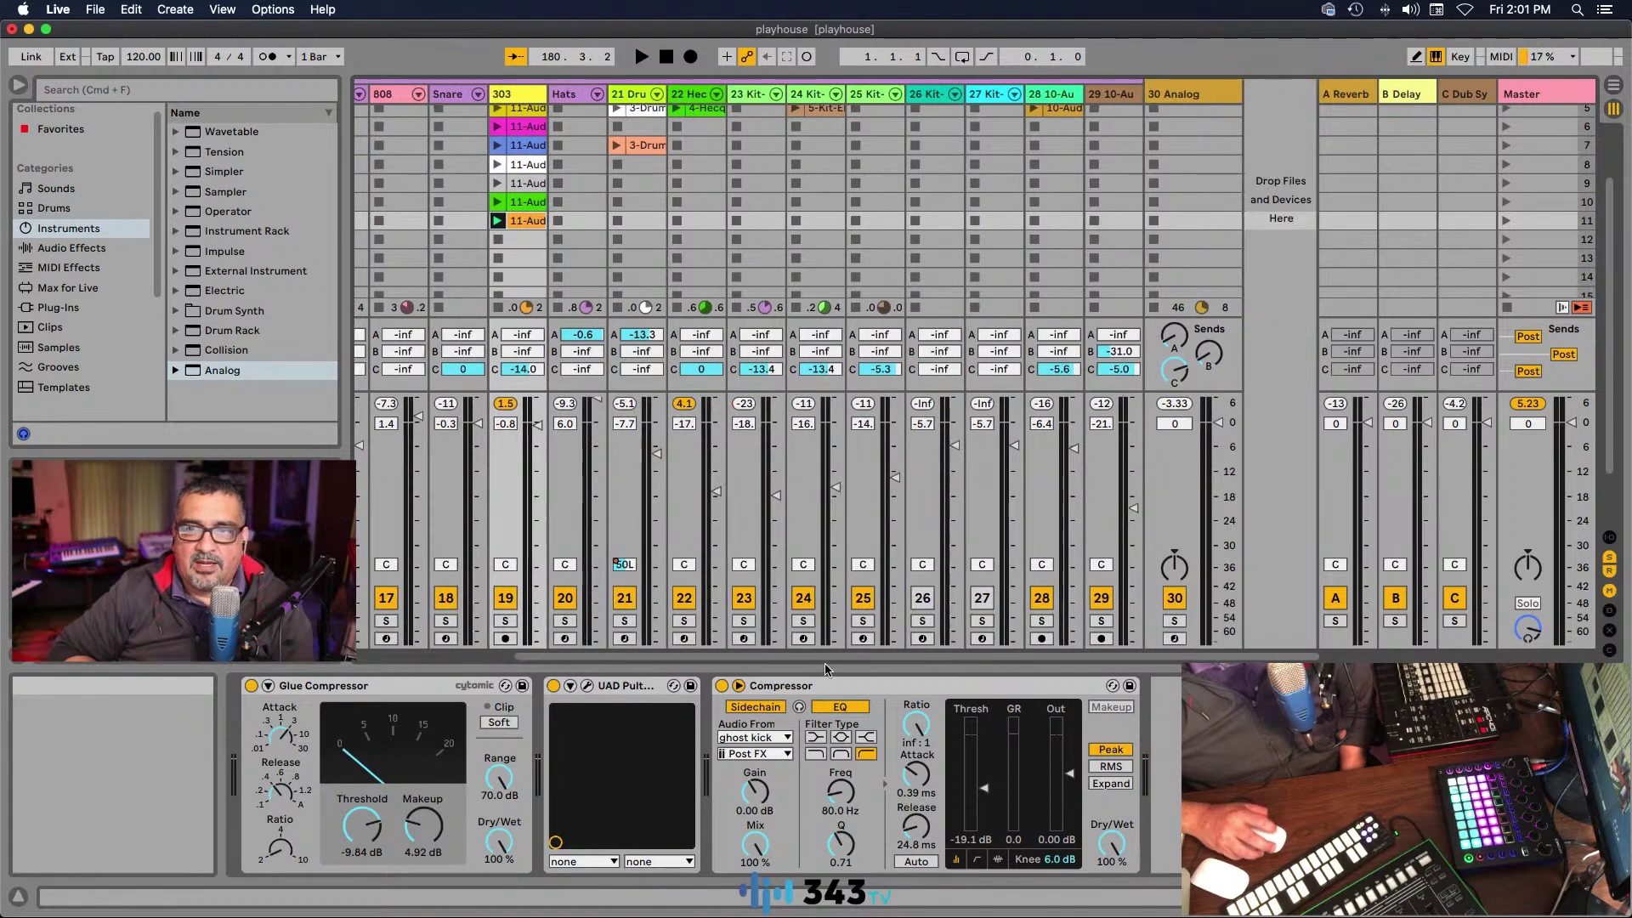
{"action": "left_click", "coordinate": [1613, 85]}
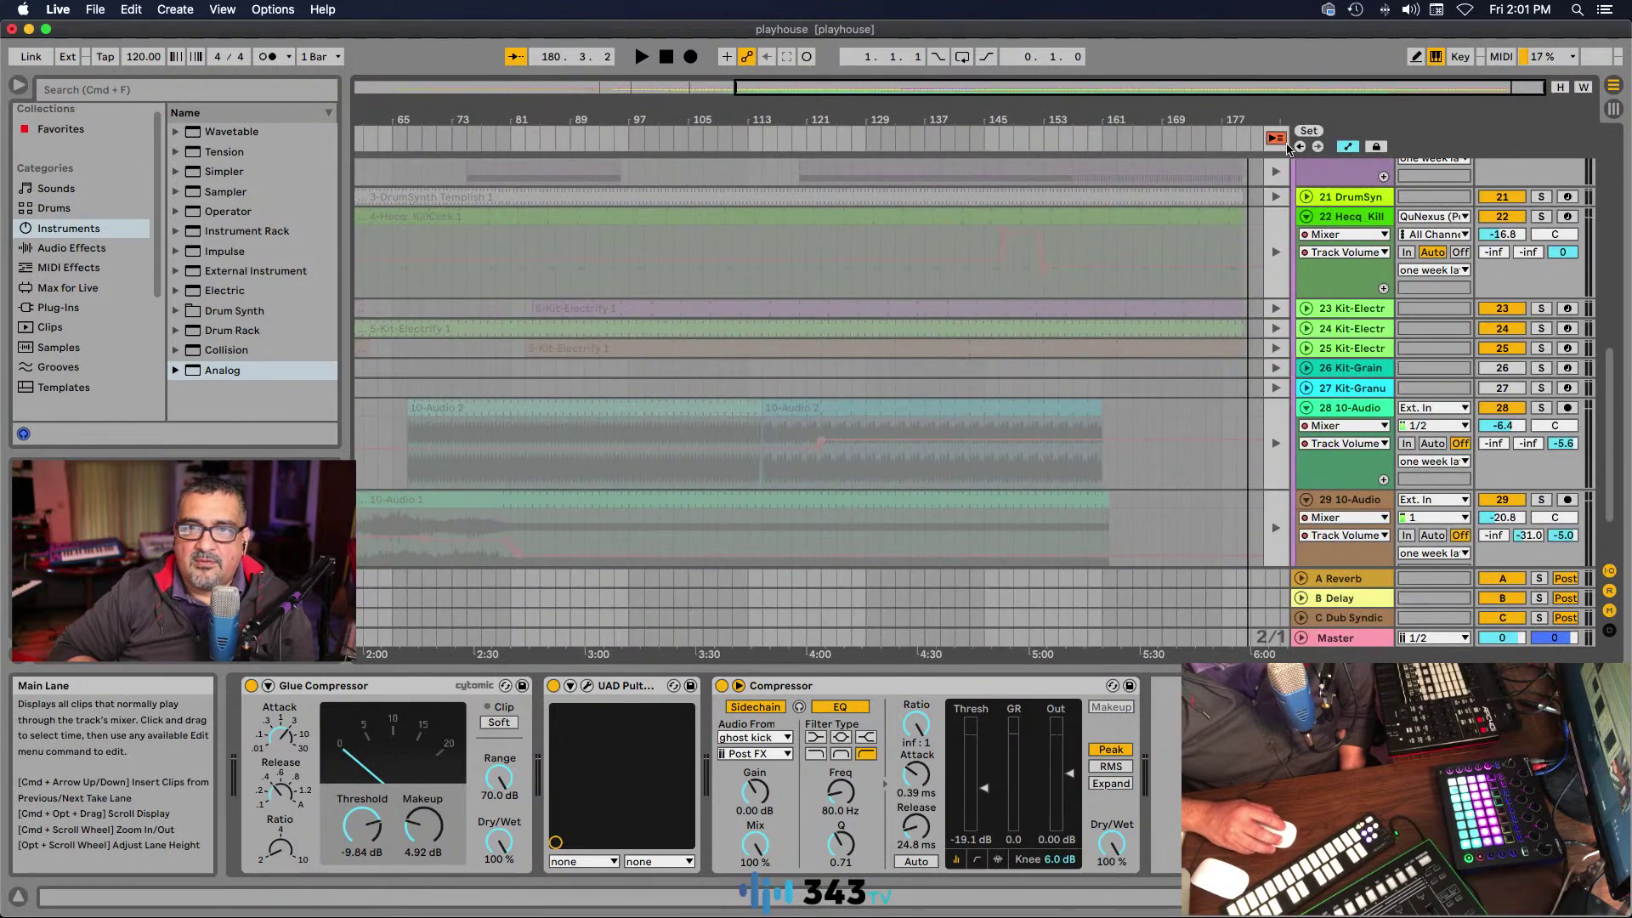
{"action": "left_click", "coordinate": [1275, 138]}
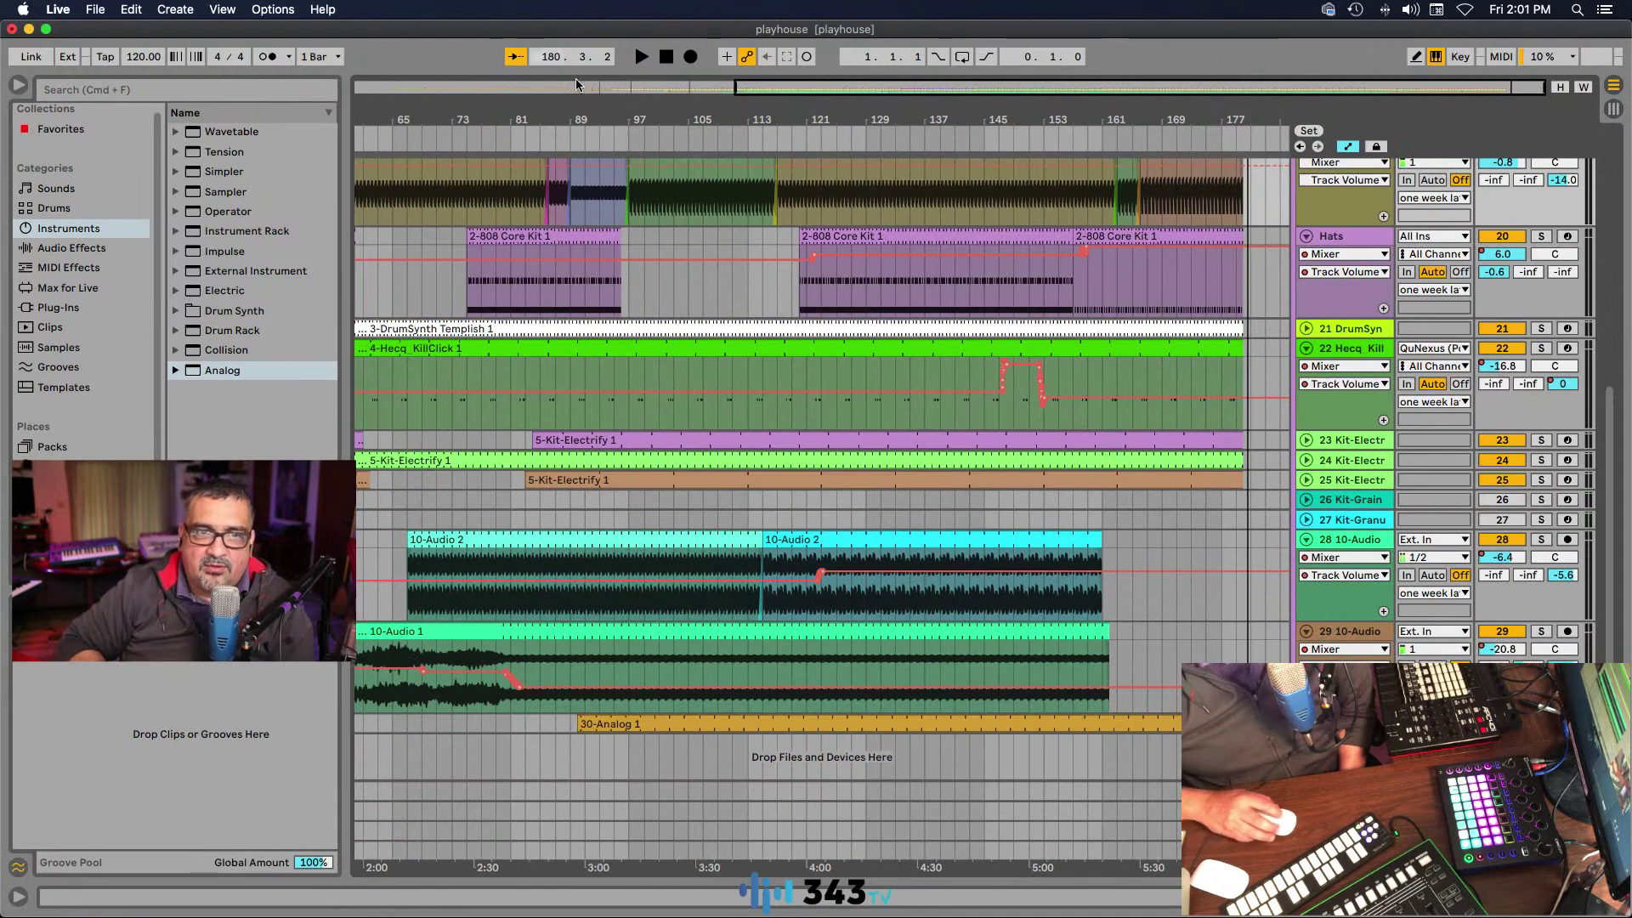
{"action": "left_click", "coordinate": [633, 106]}
{"action": "left_click_drag", "start_coordinate": [634, 106], "coordinate": [620, 120]}
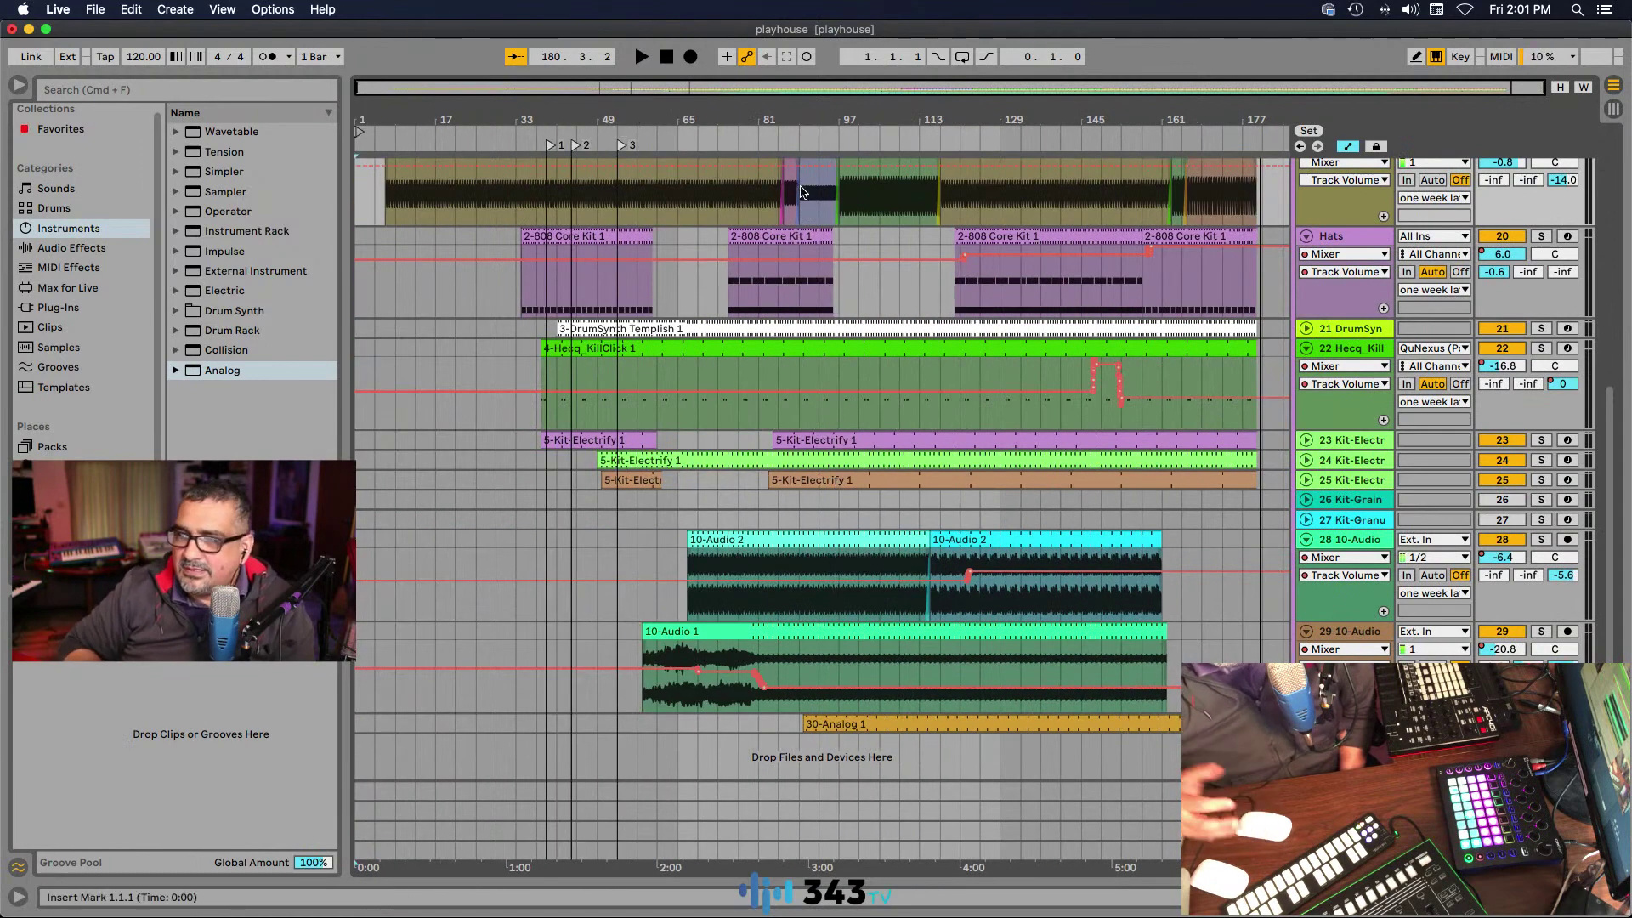
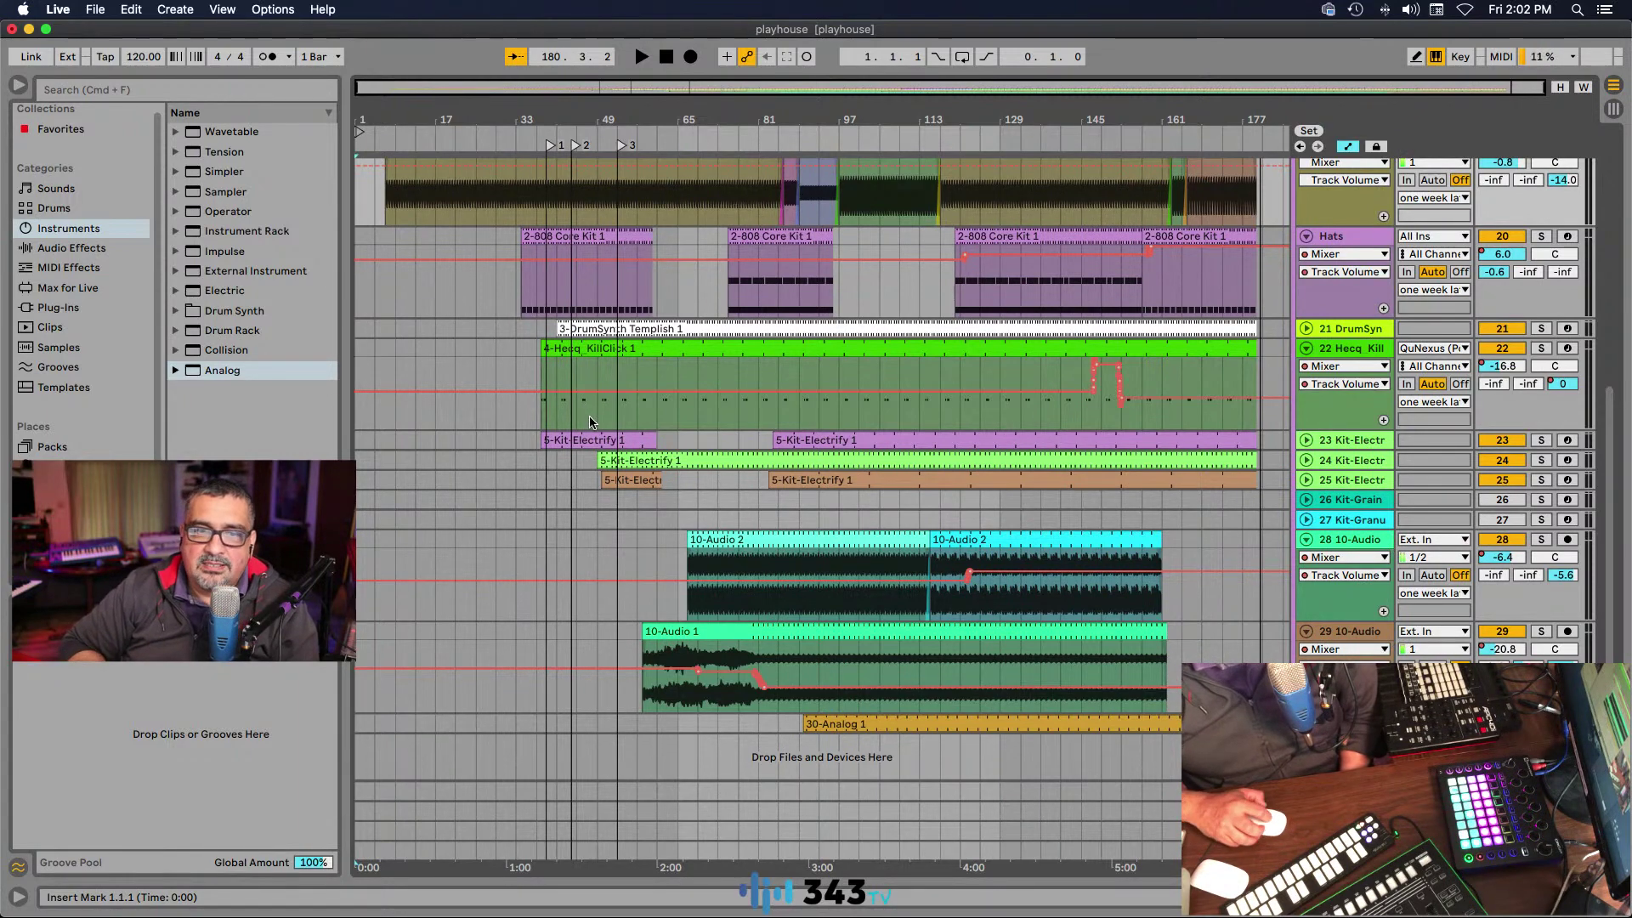
Step: Look over the recorded clips and volume automation, play the arrangement, and follow its playback in Session View
{"action": "scroll", "coordinate": [591, 424], "scroll_direction": "up", "scroll_amount": 10}
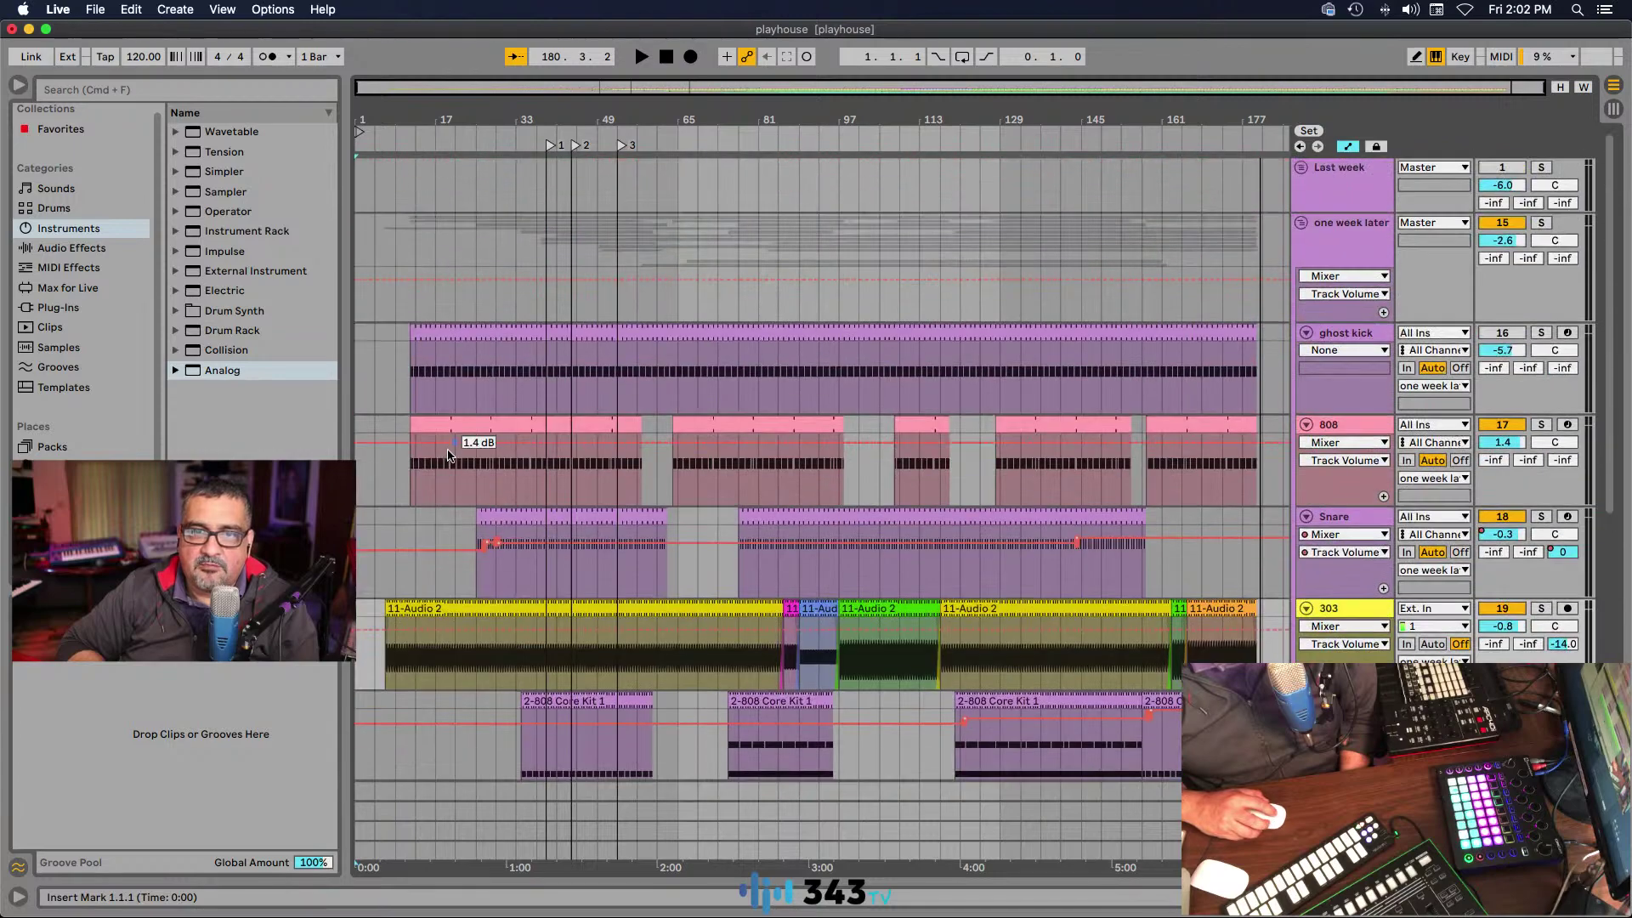
{"action": "scroll", "coordinate": [459, 455], "scroll_direction": "down", "scroll_amount": 10}
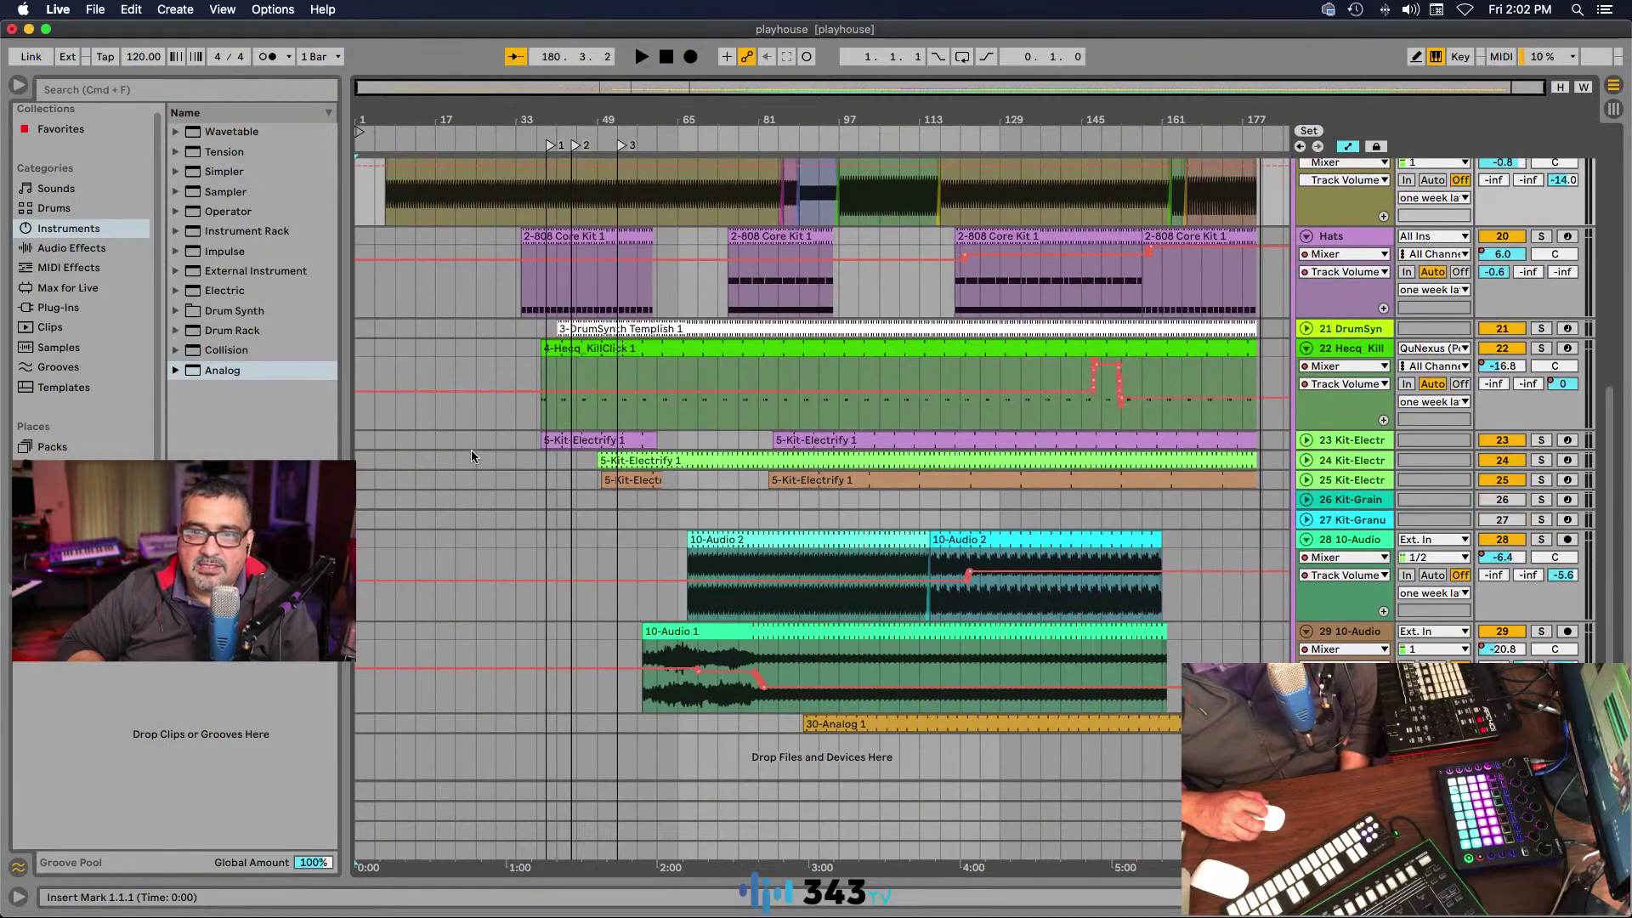
{"action": "scroll", "coordinate": [476, 453], "scroll_direction": "up", "scroll_amount": 10}
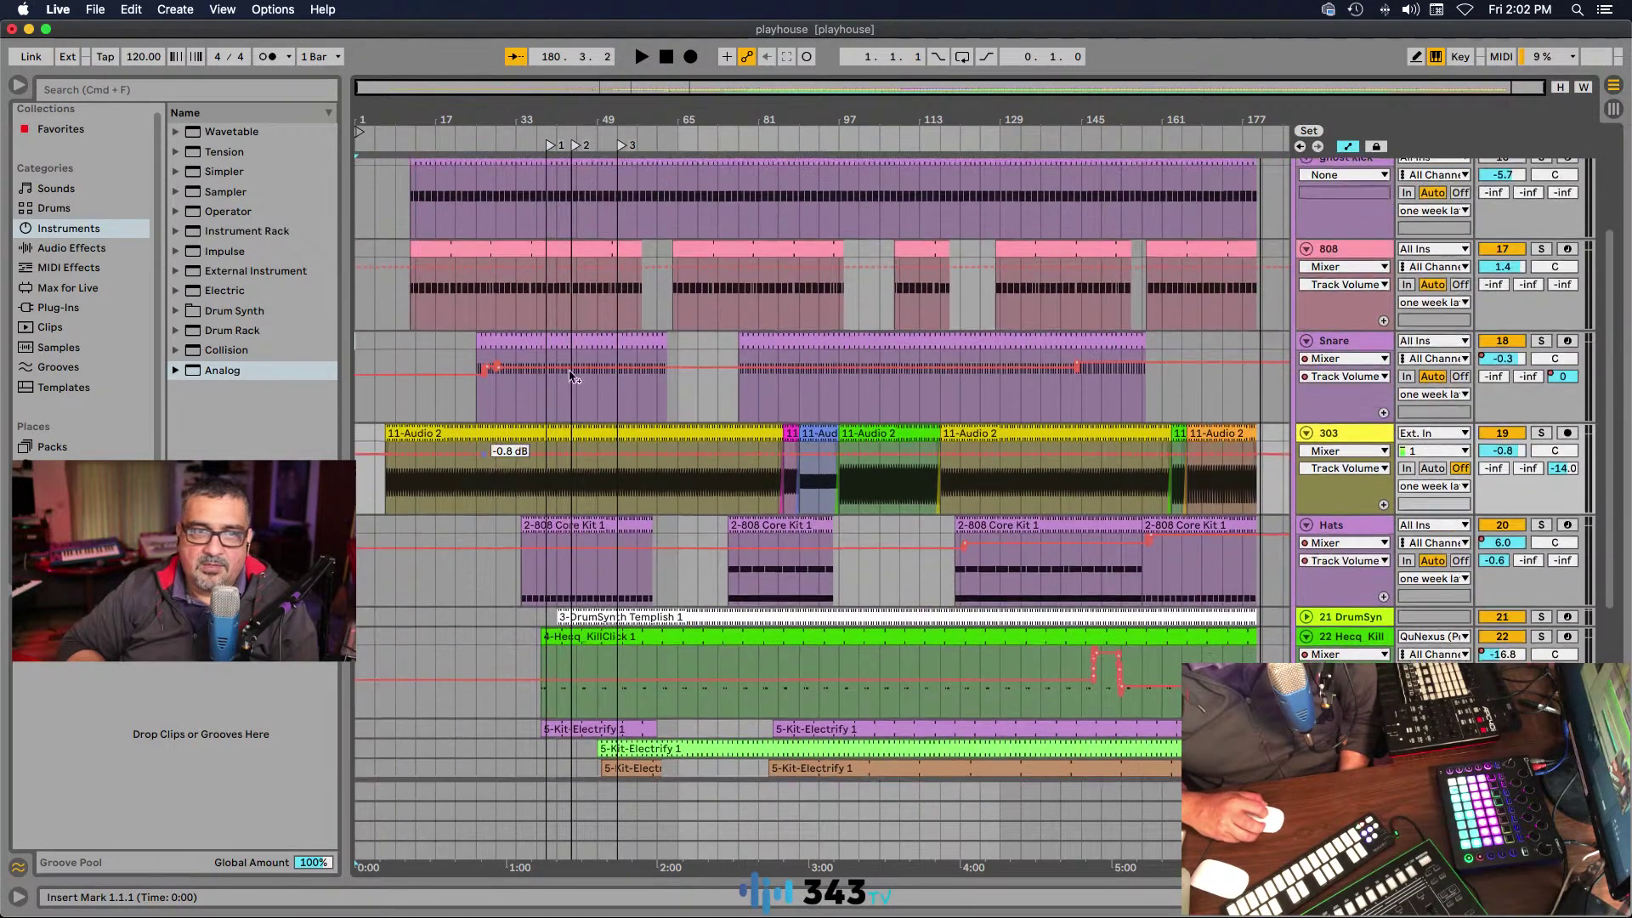
{"action": "scroll", "coordinate": [573, 377], "scroll_direction": "up", "scroll_amount": 2}
{"action": "left_click", "coordinate": [641, 57]}
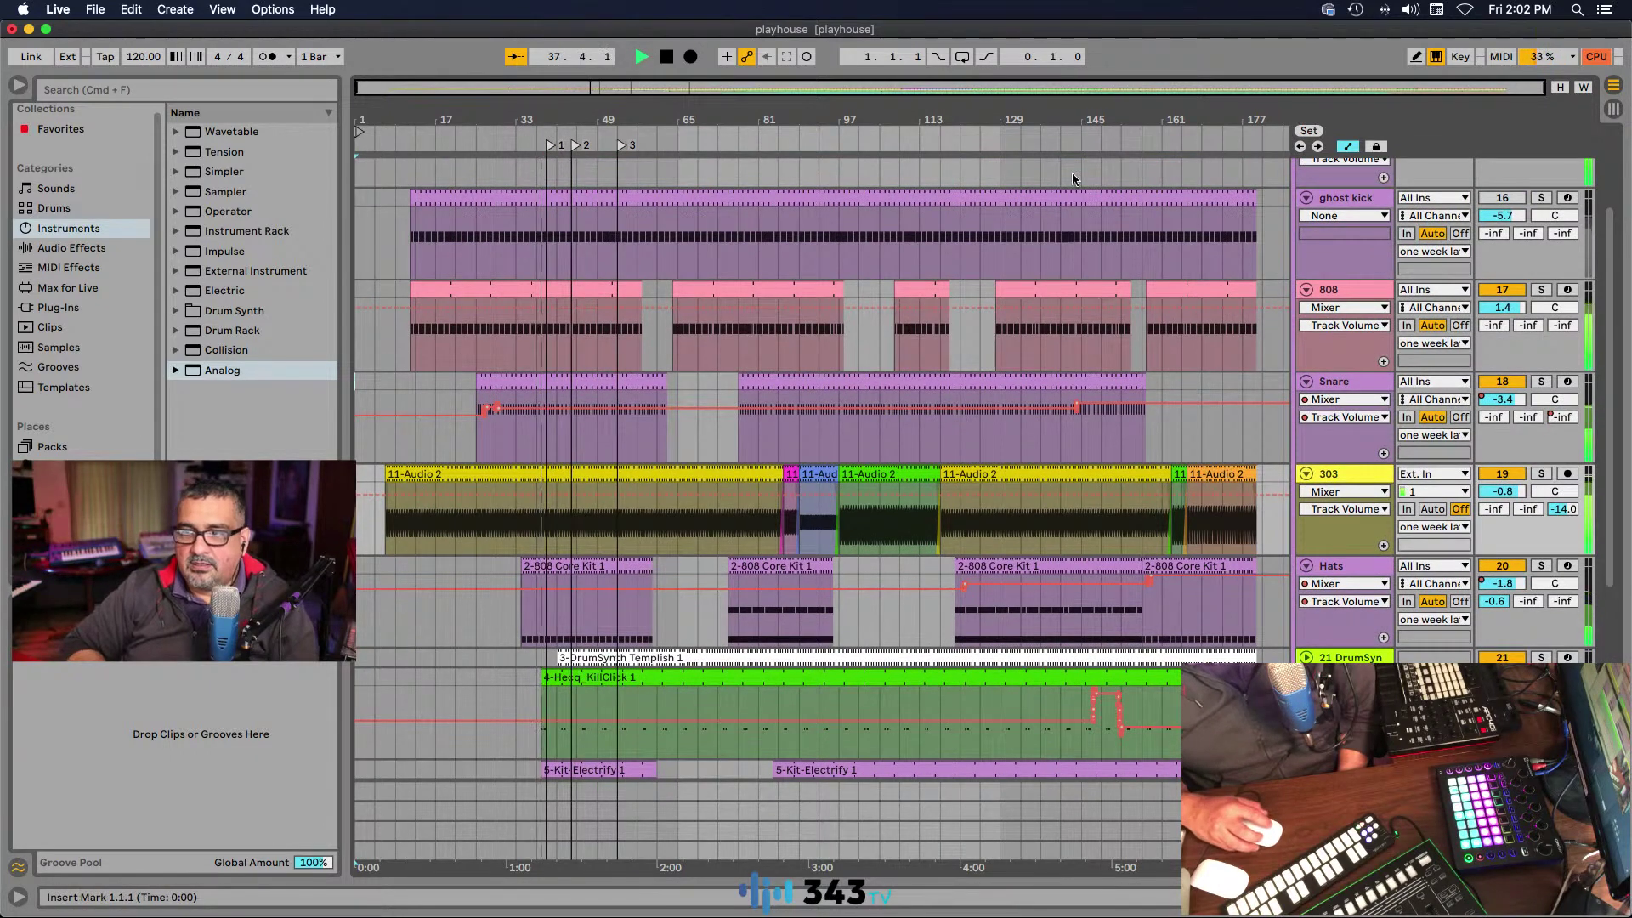
{"action": "left_click", "coordinate": [1612, 109]}
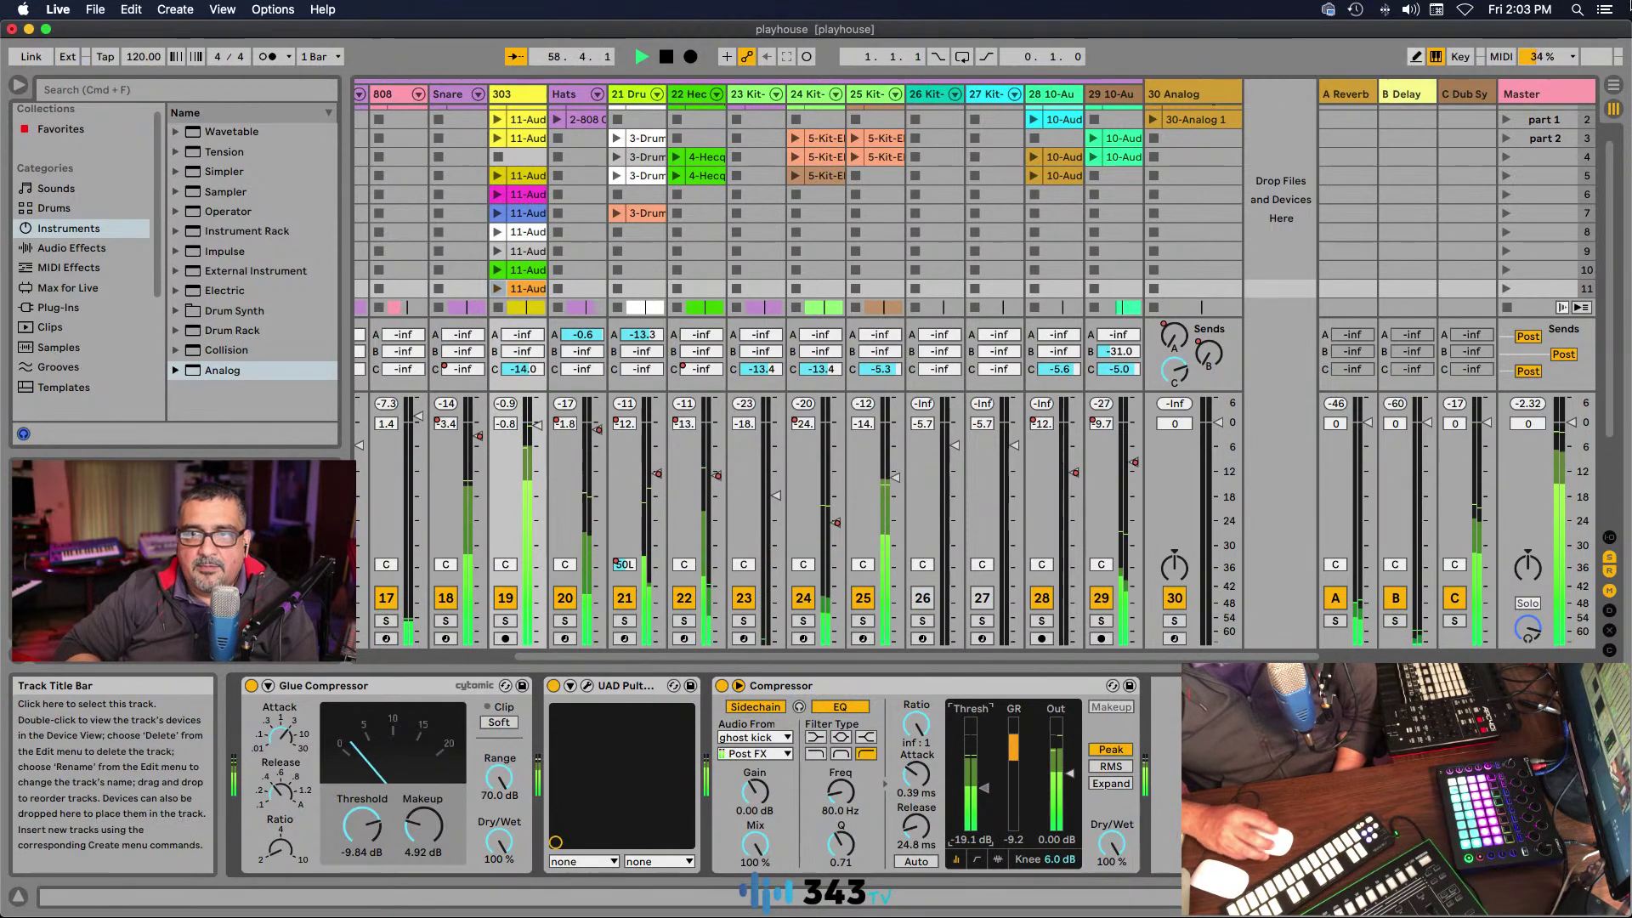
Step: In Arrangement View, select bars 69 to 73 across the tracks and delete that time from the song
{"action": "left_click", "coordinate": [1616, 90]}
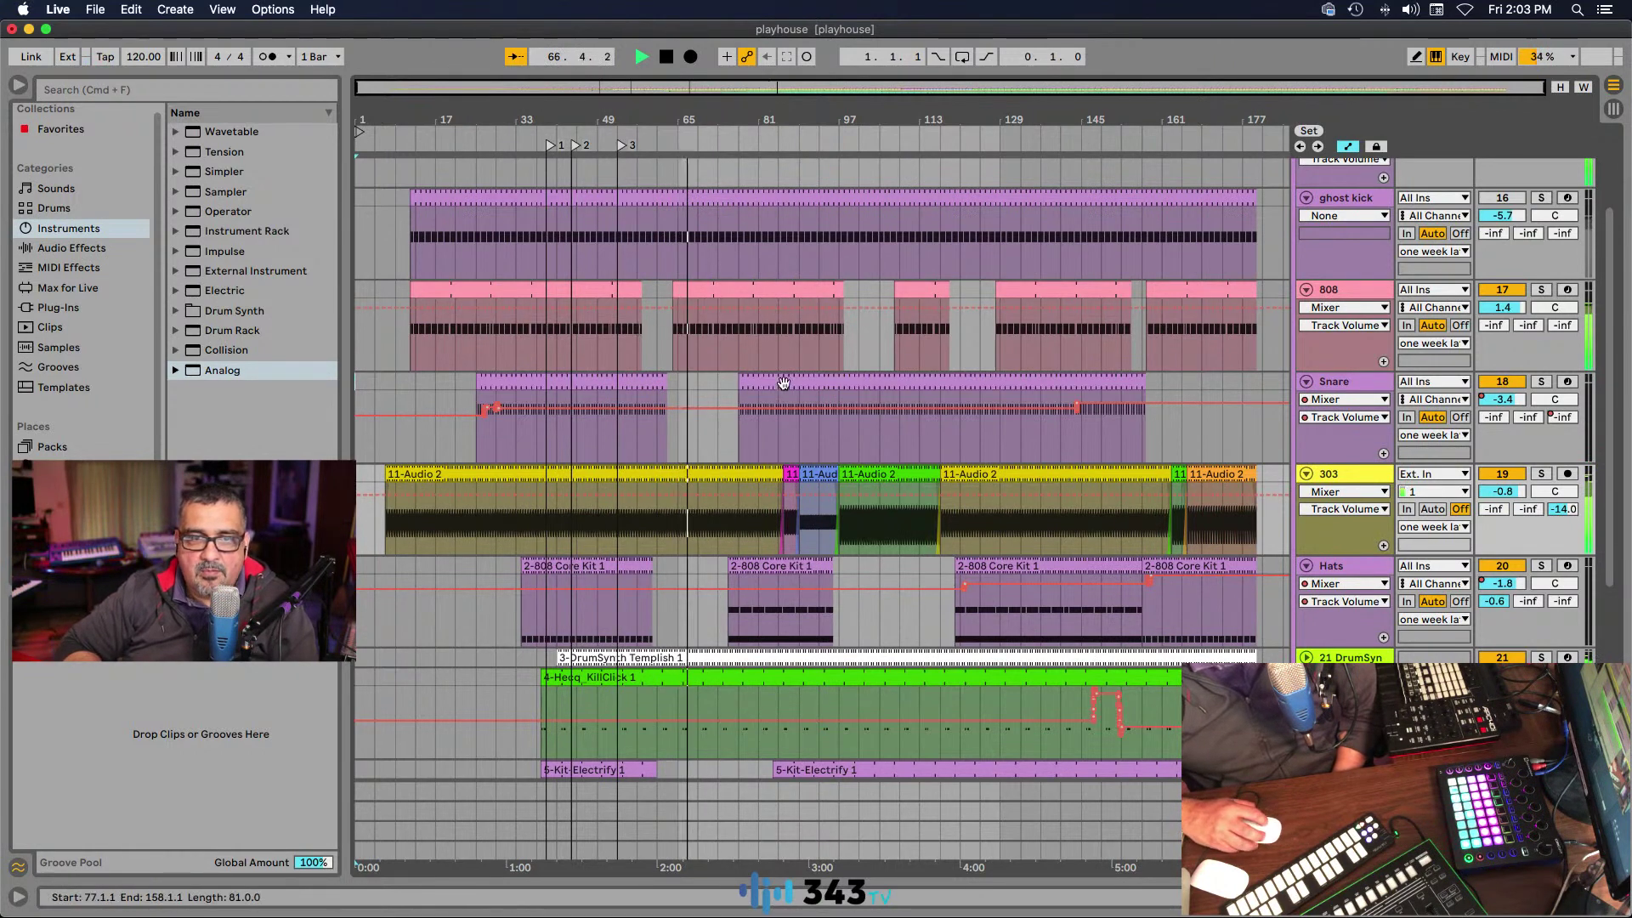
{"action": "left_click", "coordinate": [719, 627]}
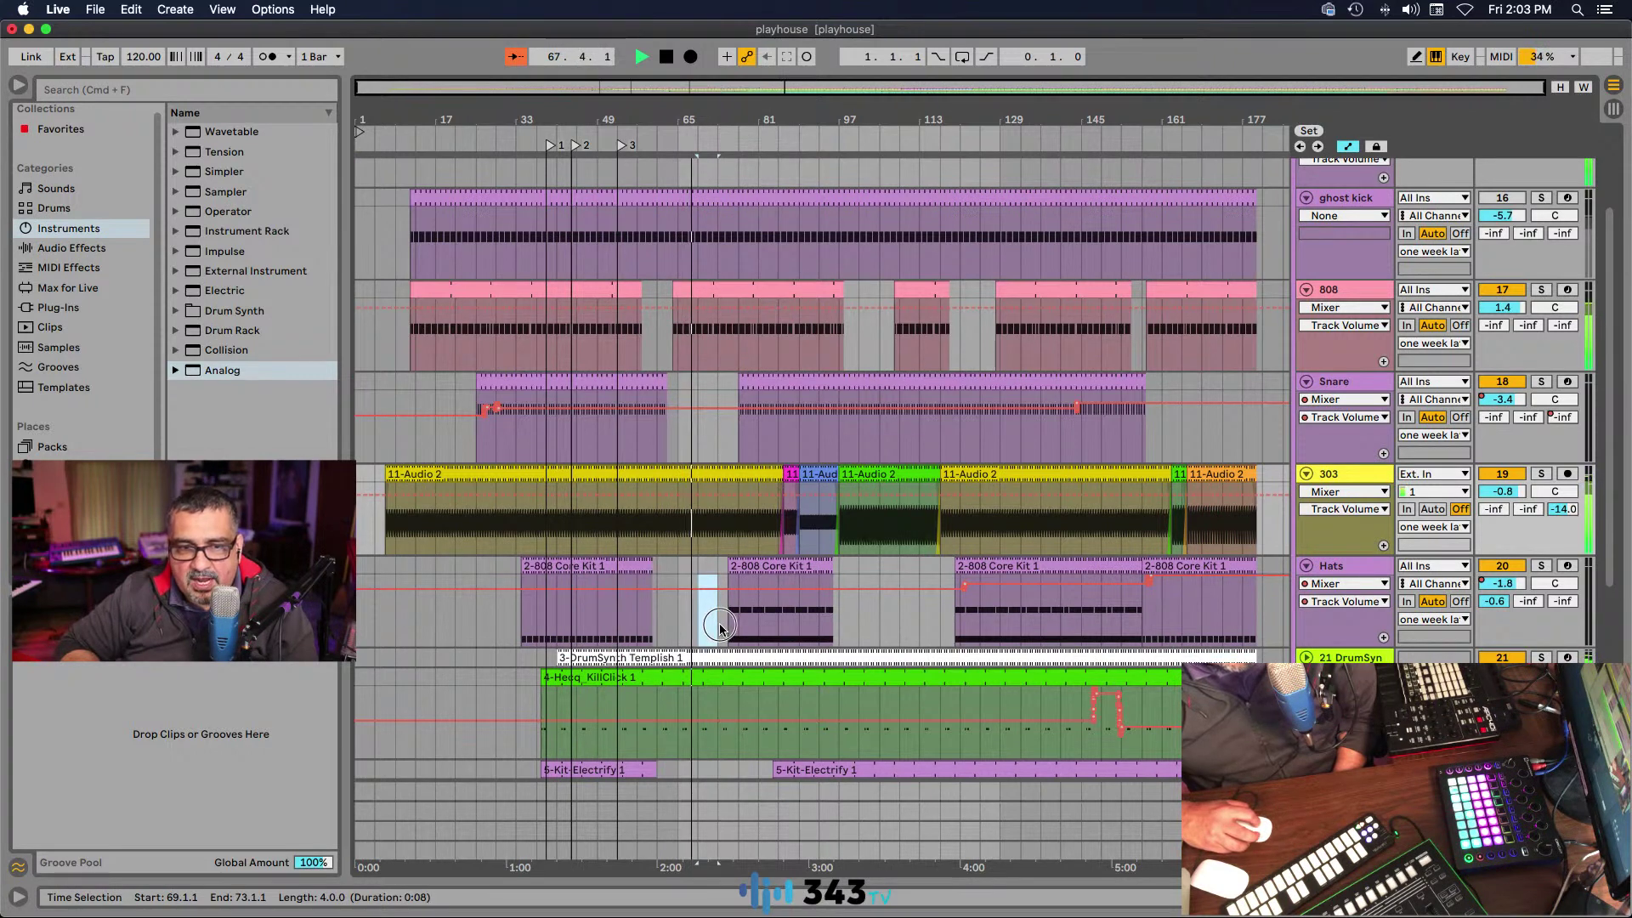
{"action": "left_click_drag", "start_coordinate": [701, 790], "coordinate": [719, 166]}
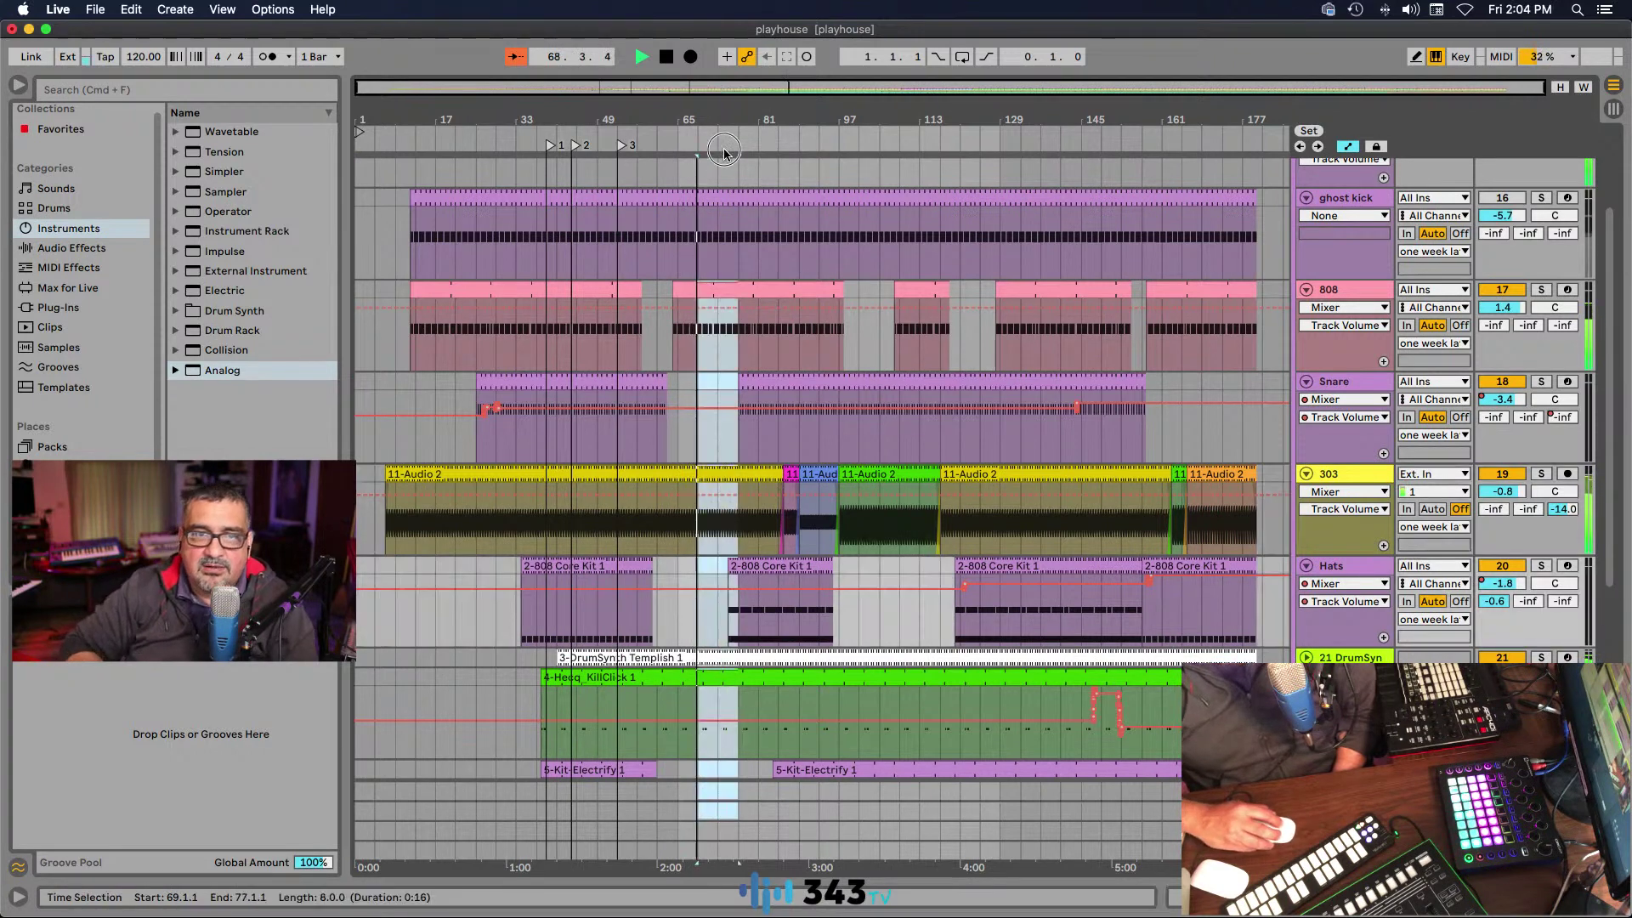
{"action": "mouse_move", "coordinate": [710, 737]}
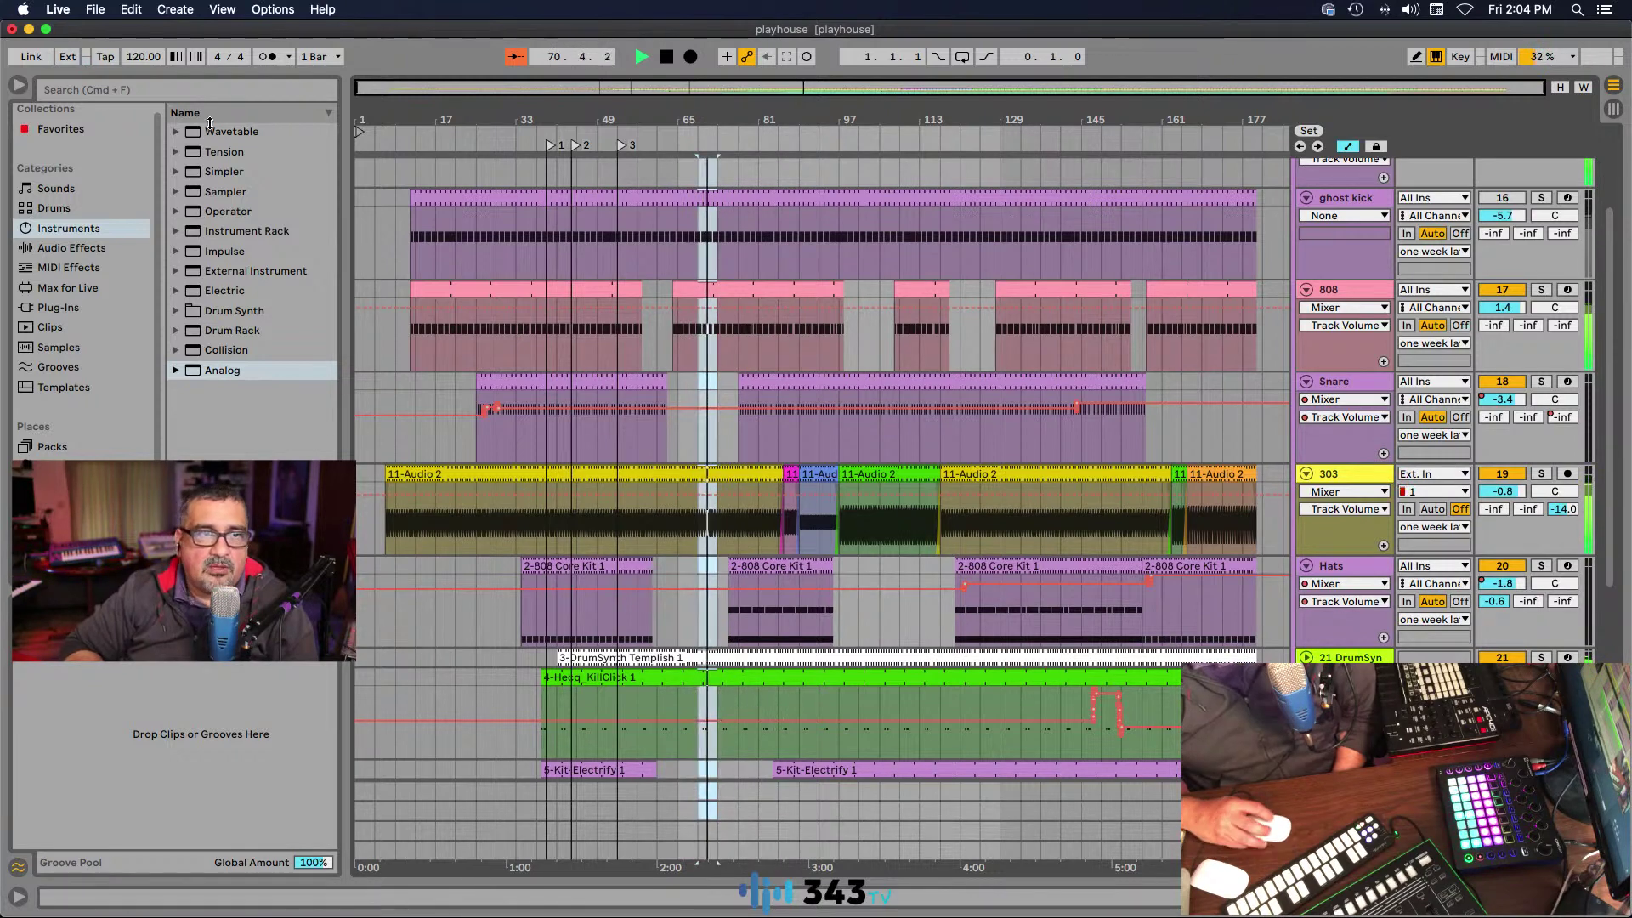
{"action": "left_click", "coordinate": [128, 12]}
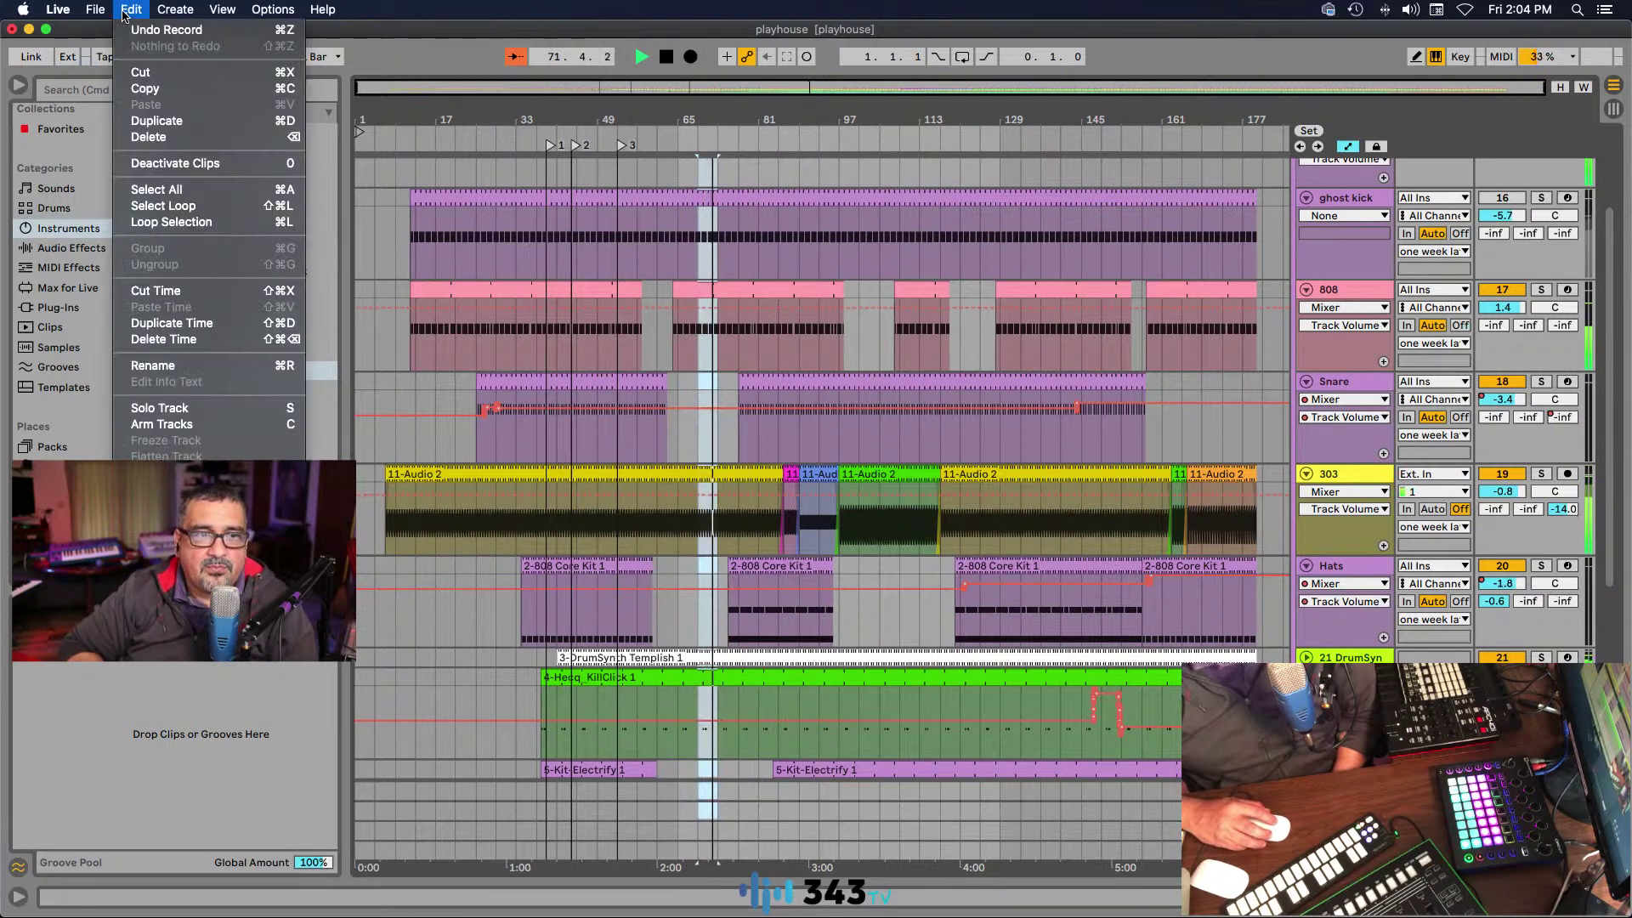
{"action": "left_click", "coordinate": [150, 340]}
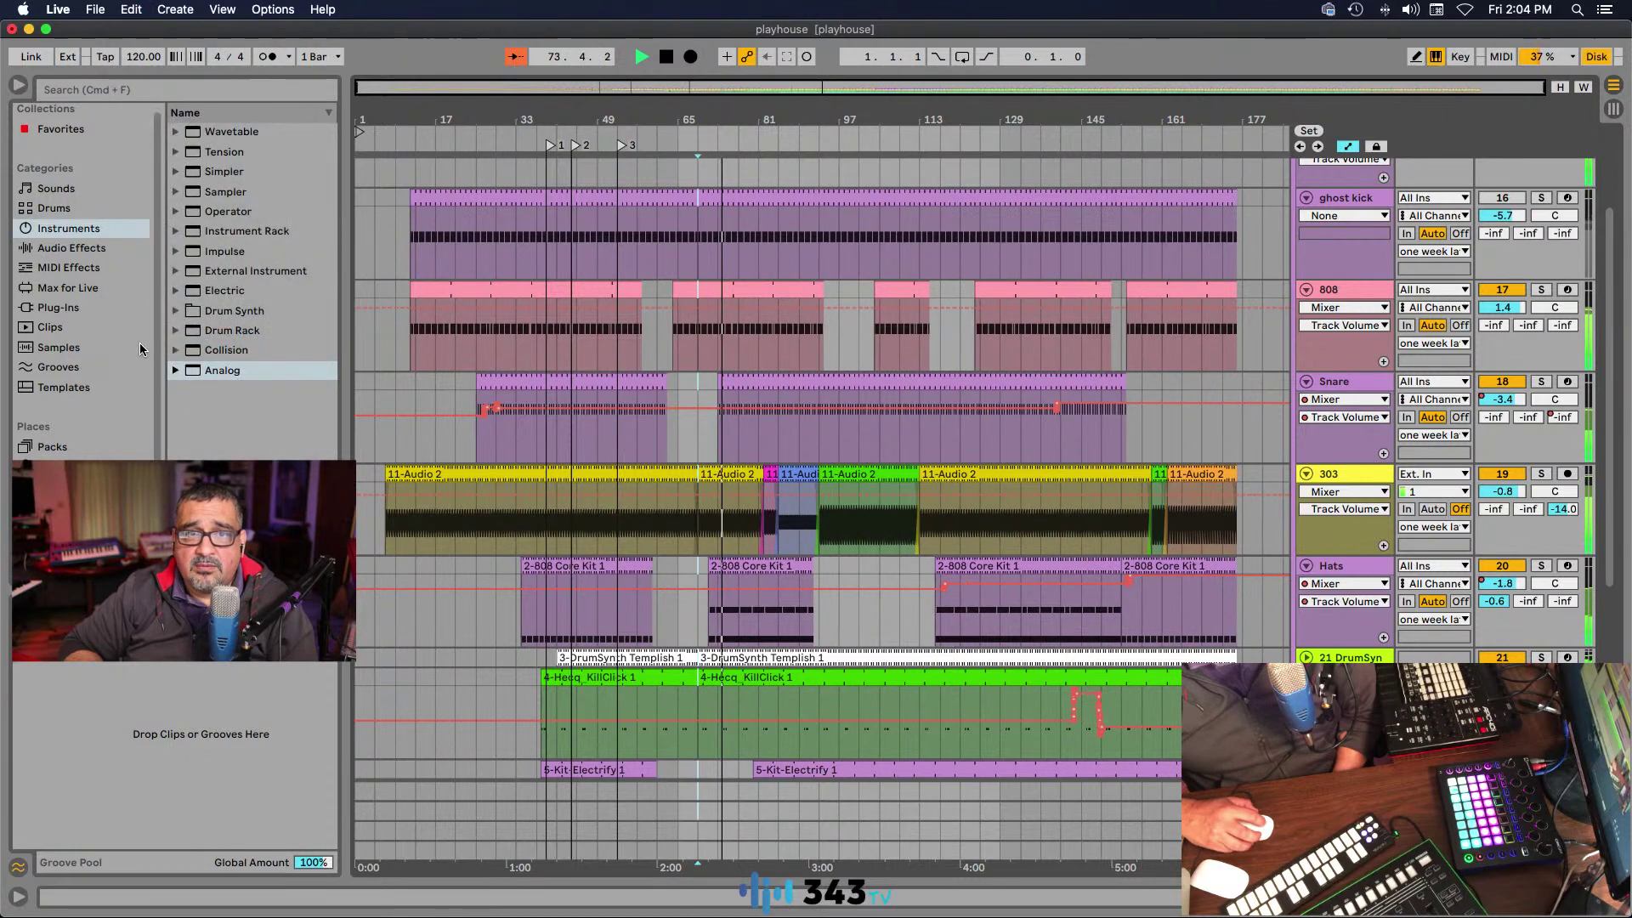
Step: Select the eight bars from 77.1.1 to 85.1.1 on the Hats track and duplicate that time
{"action": "left_click", "coordinate": [745, 622]}
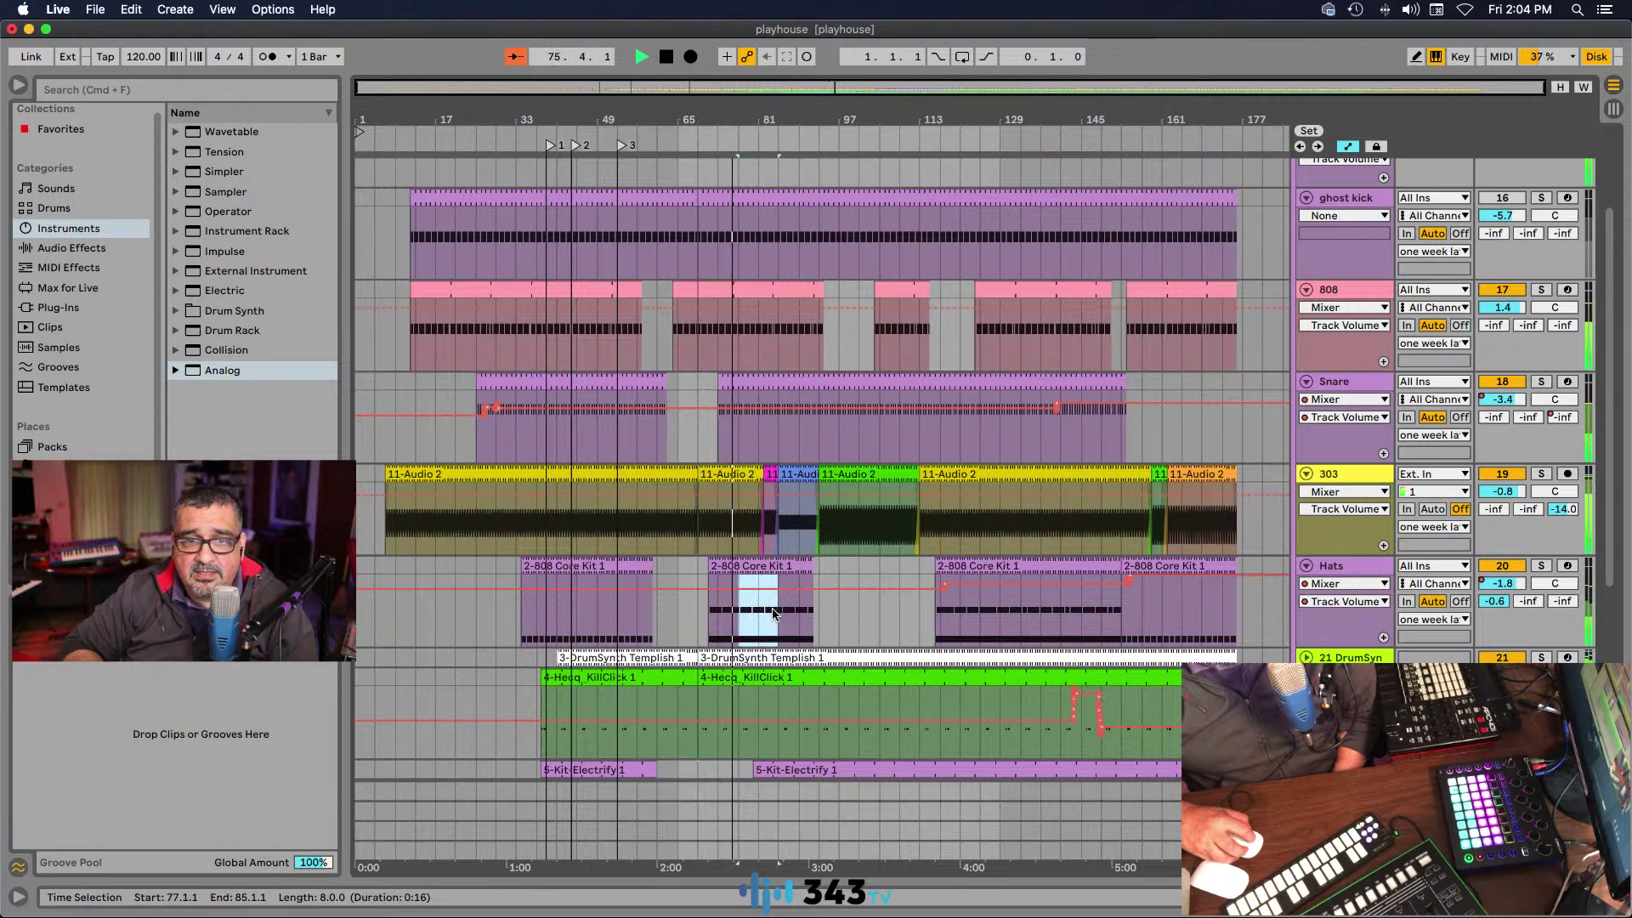
{"action": "left_click_drag", "start_coordinate": [745, 622], "coordinate": [773, 606]}
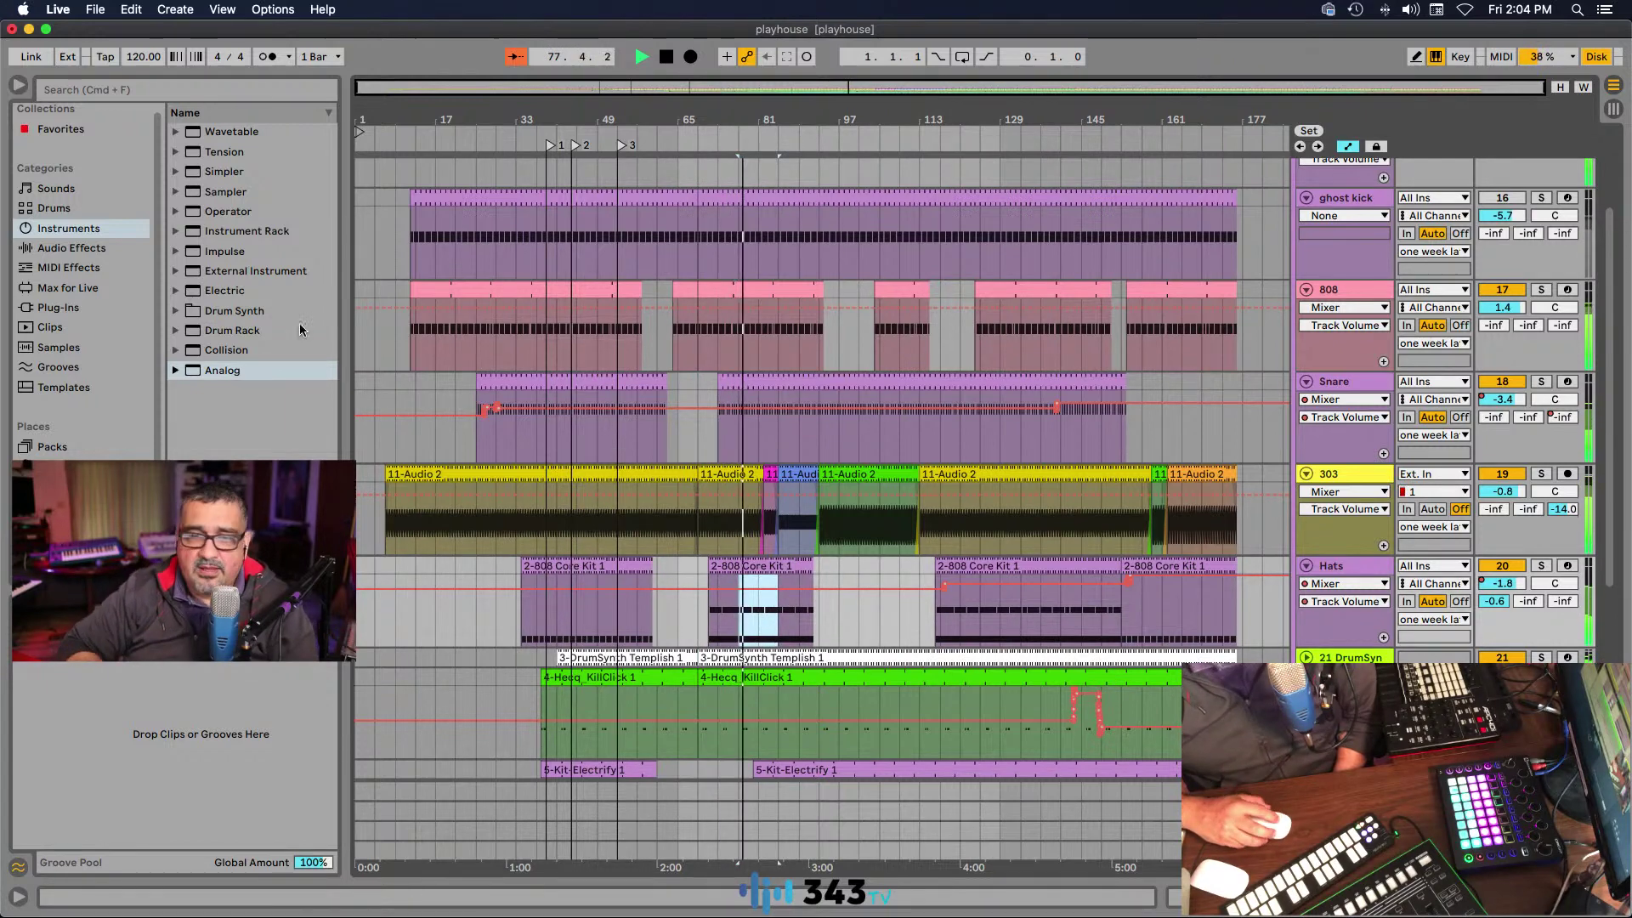
{"action": "left_click", "coordinate": [131, 10]}
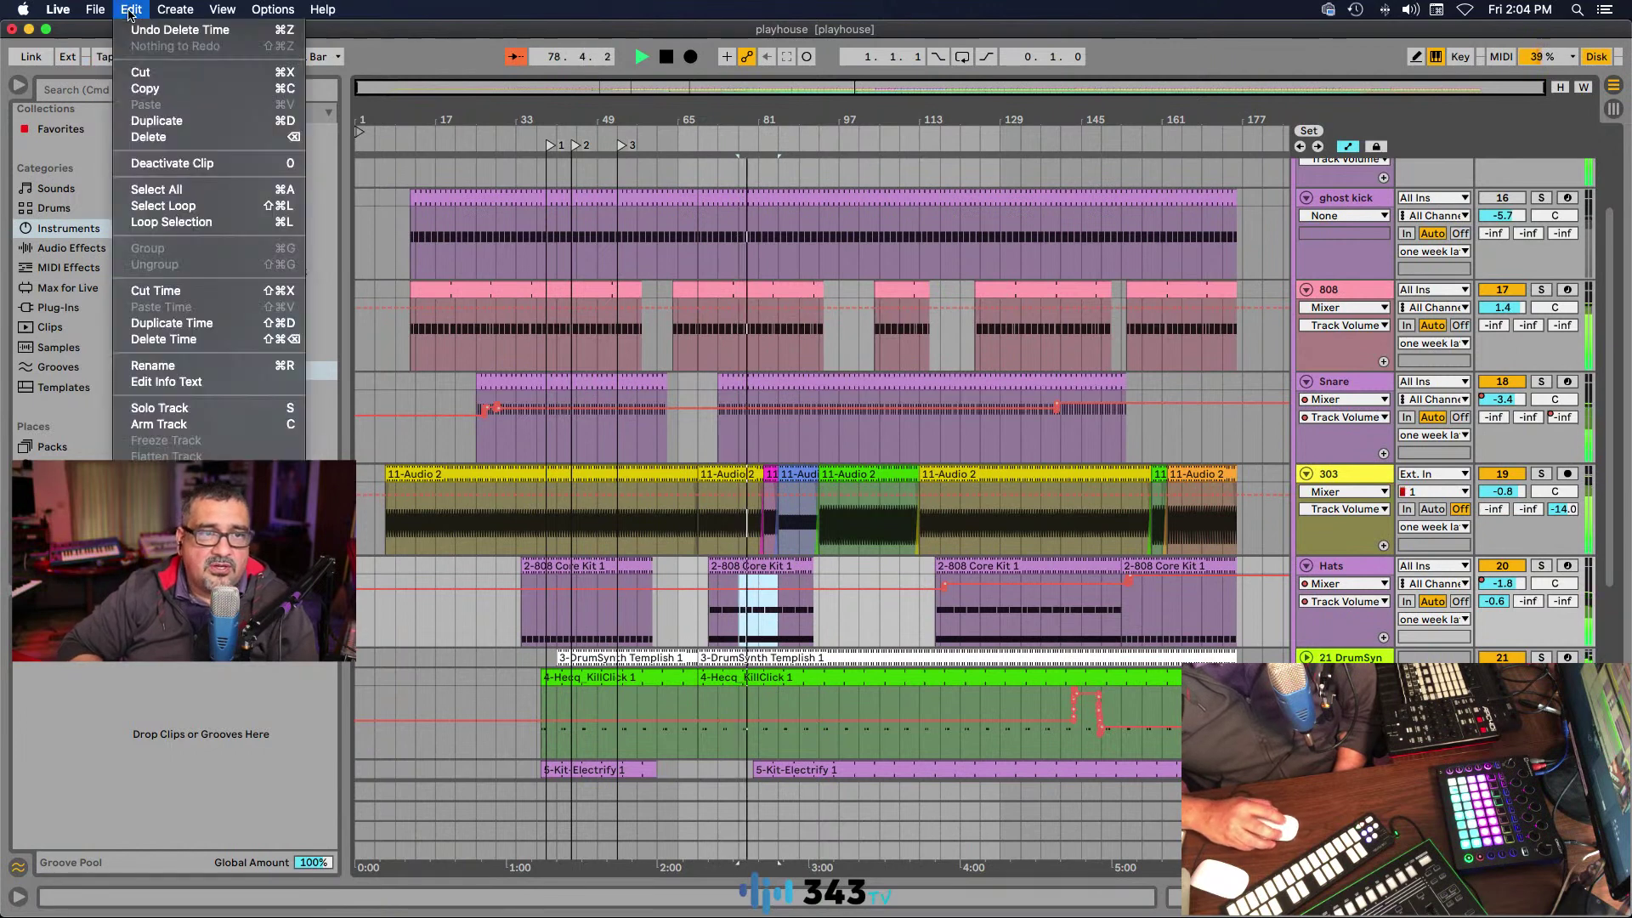
{"action": "key", "text": "Escape"}
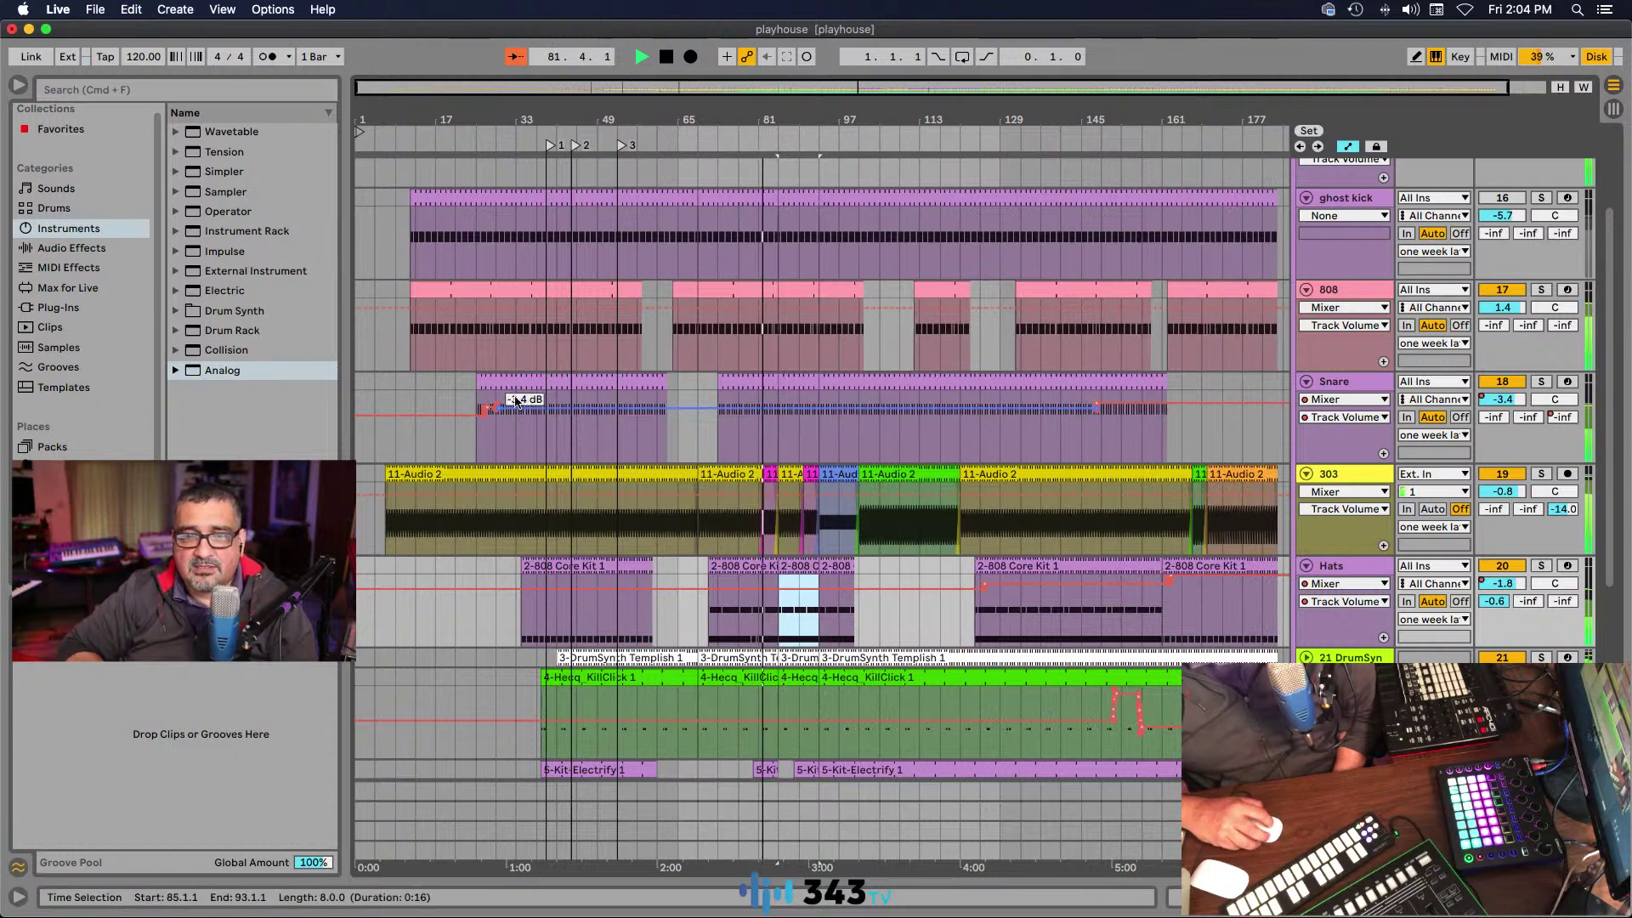
Step: Add two locators while the arrangement plays, at about bars 89 and 99
{"action": "left_click_drag", "start_coordinate": [1011, 113], "coordinate": [979, 118]}
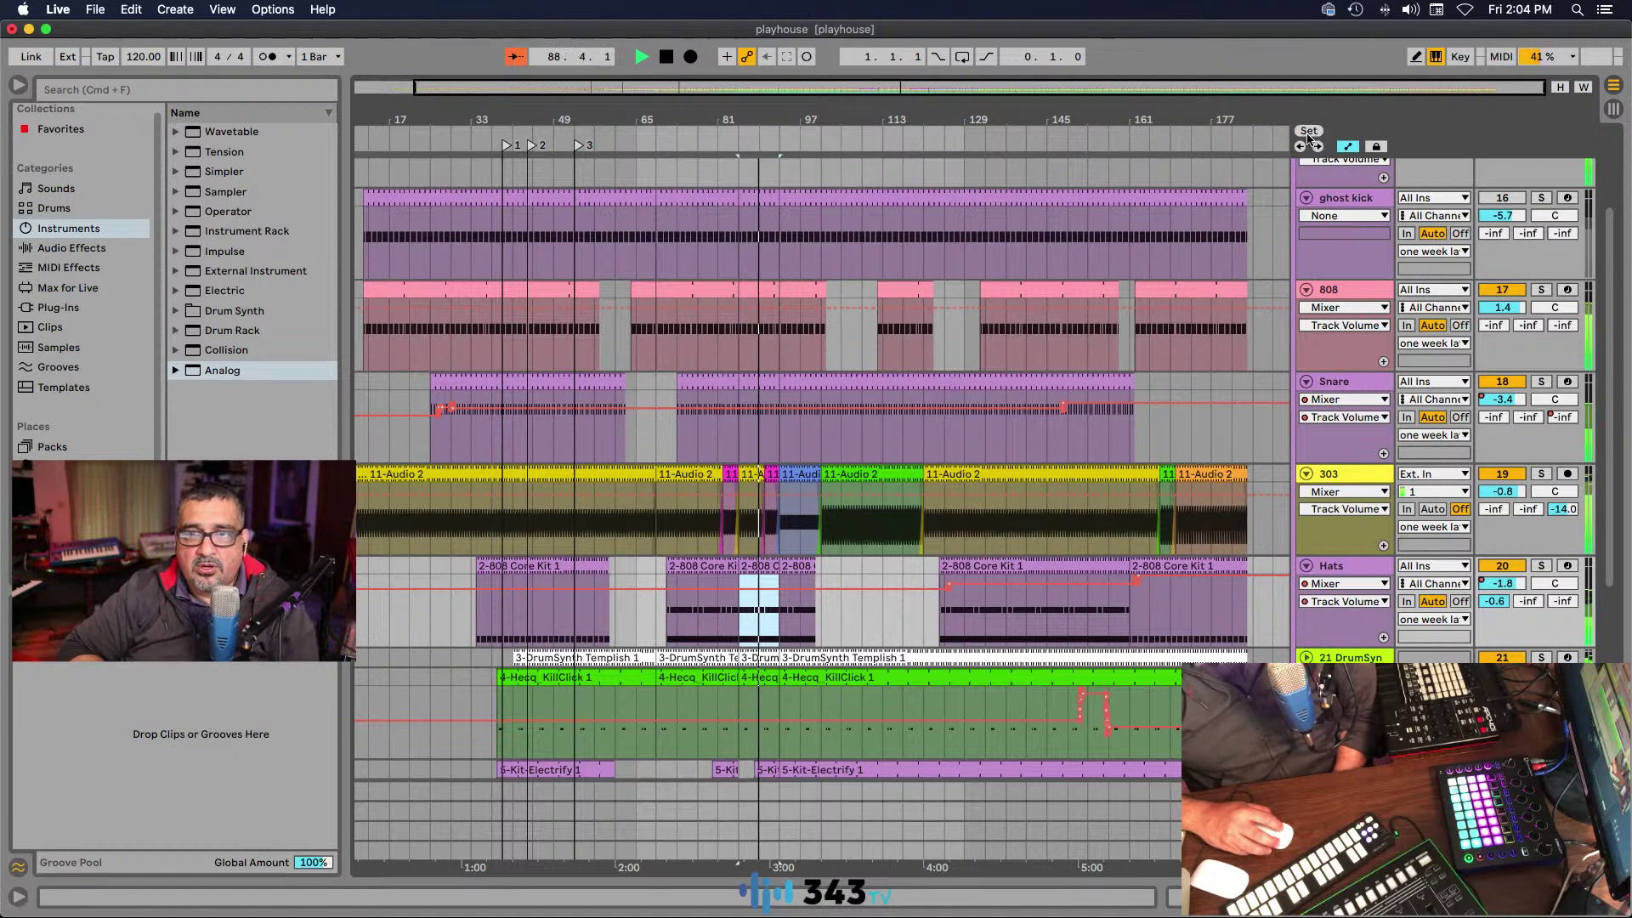
{"action": "key", "text": "l"}
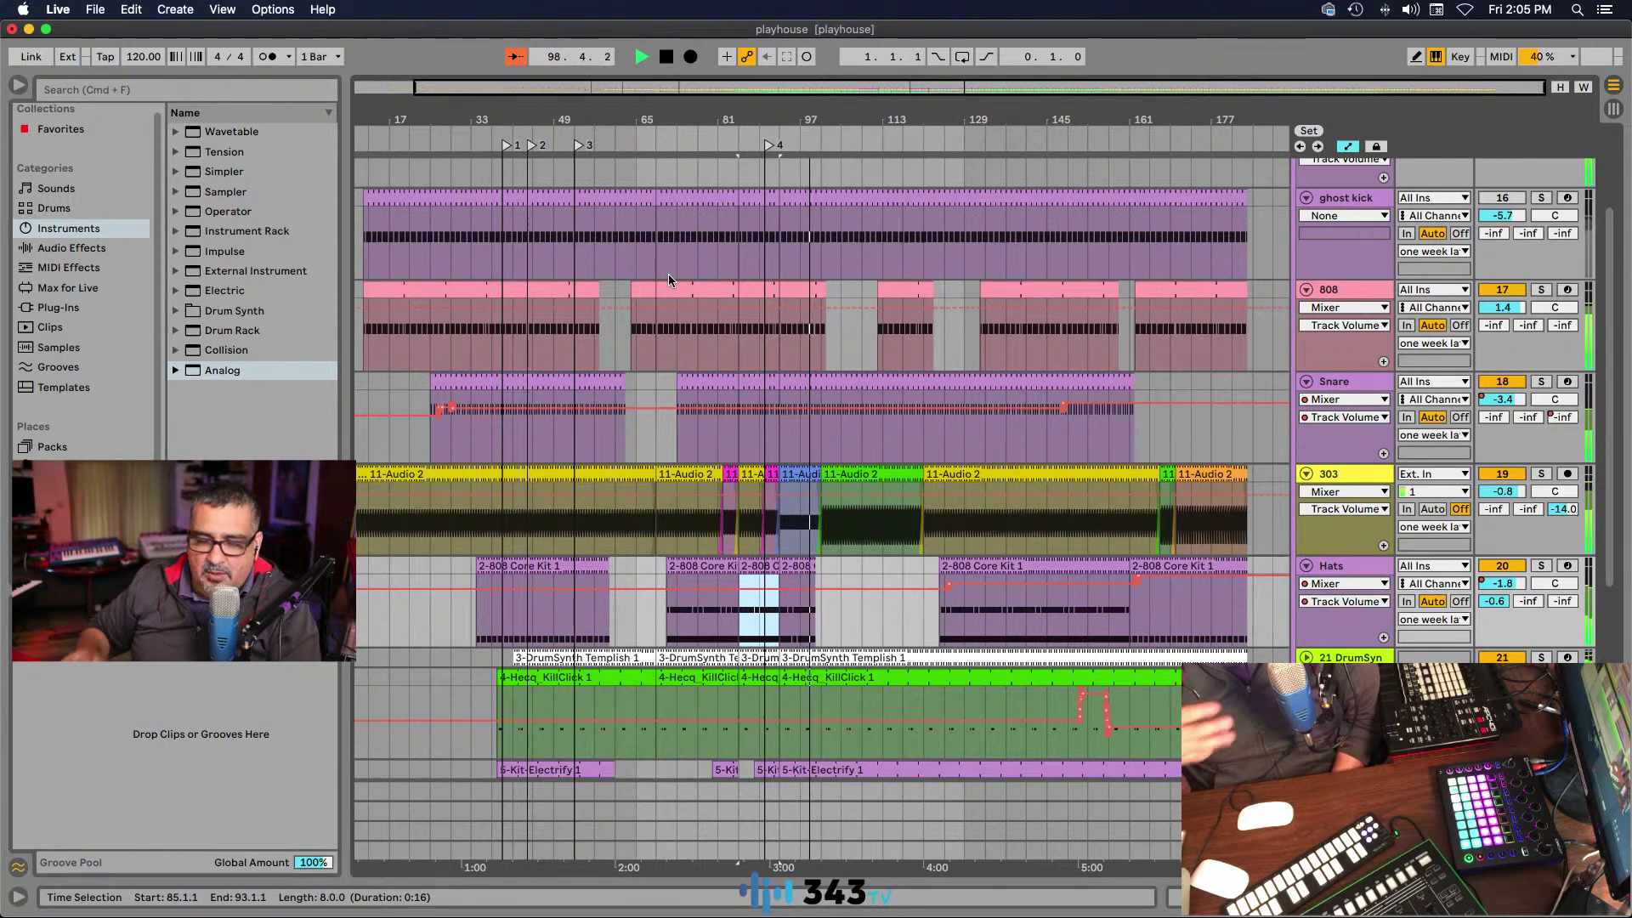
{"action": "key", "text": "l"}
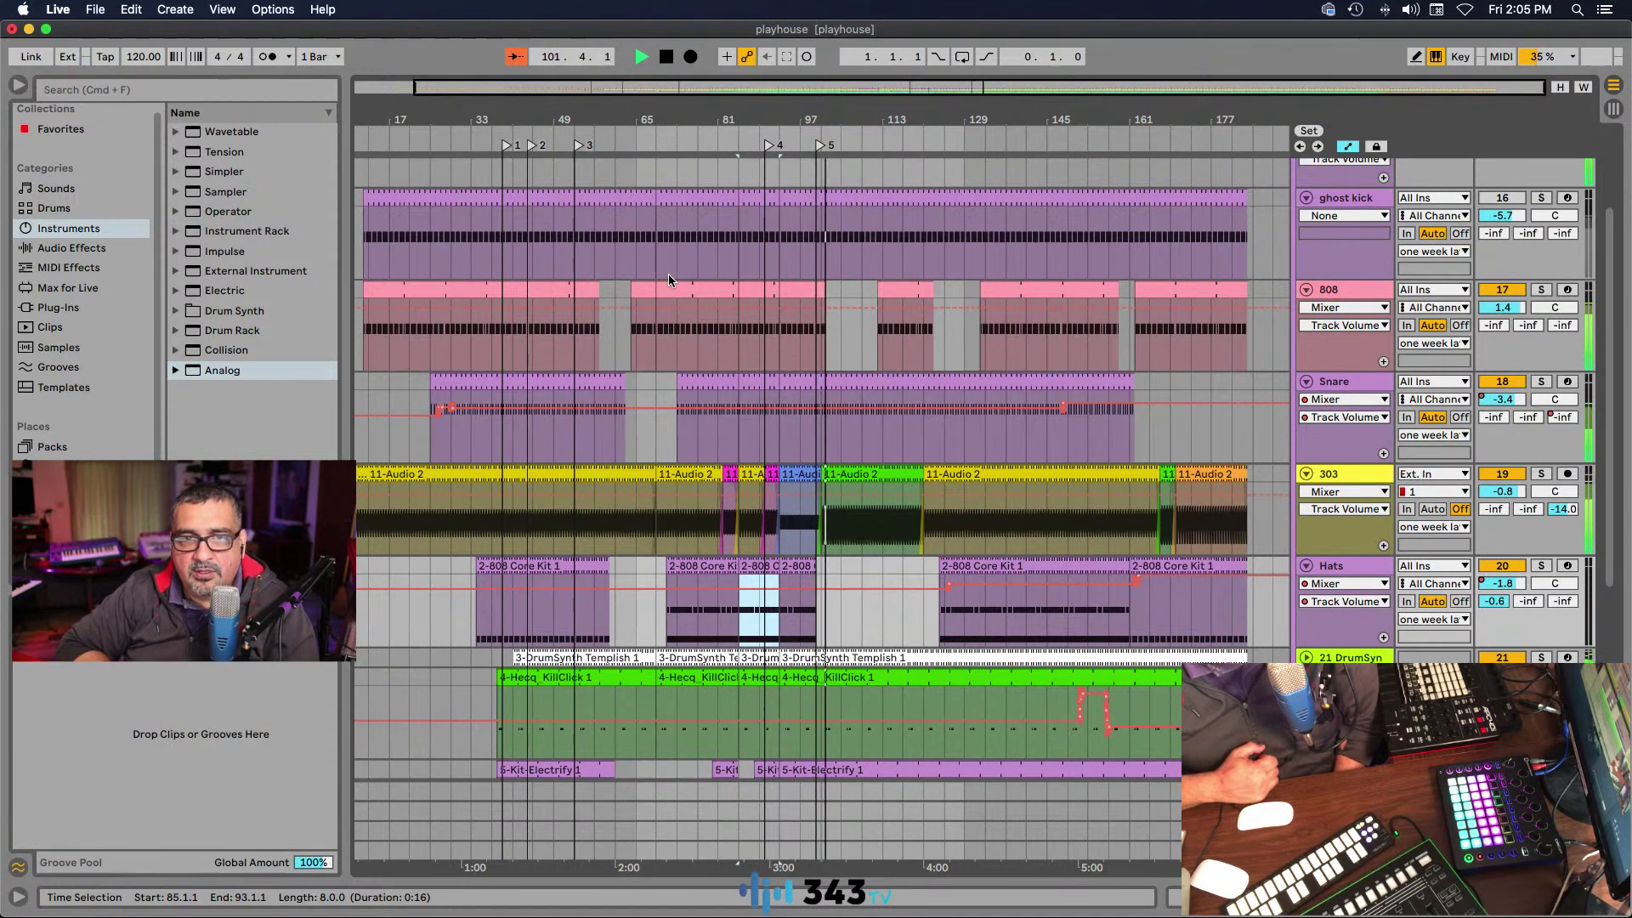
Step: Rename locator 5 to "awesome"
{"action": "right_click", "coordinate": [821, 147]}
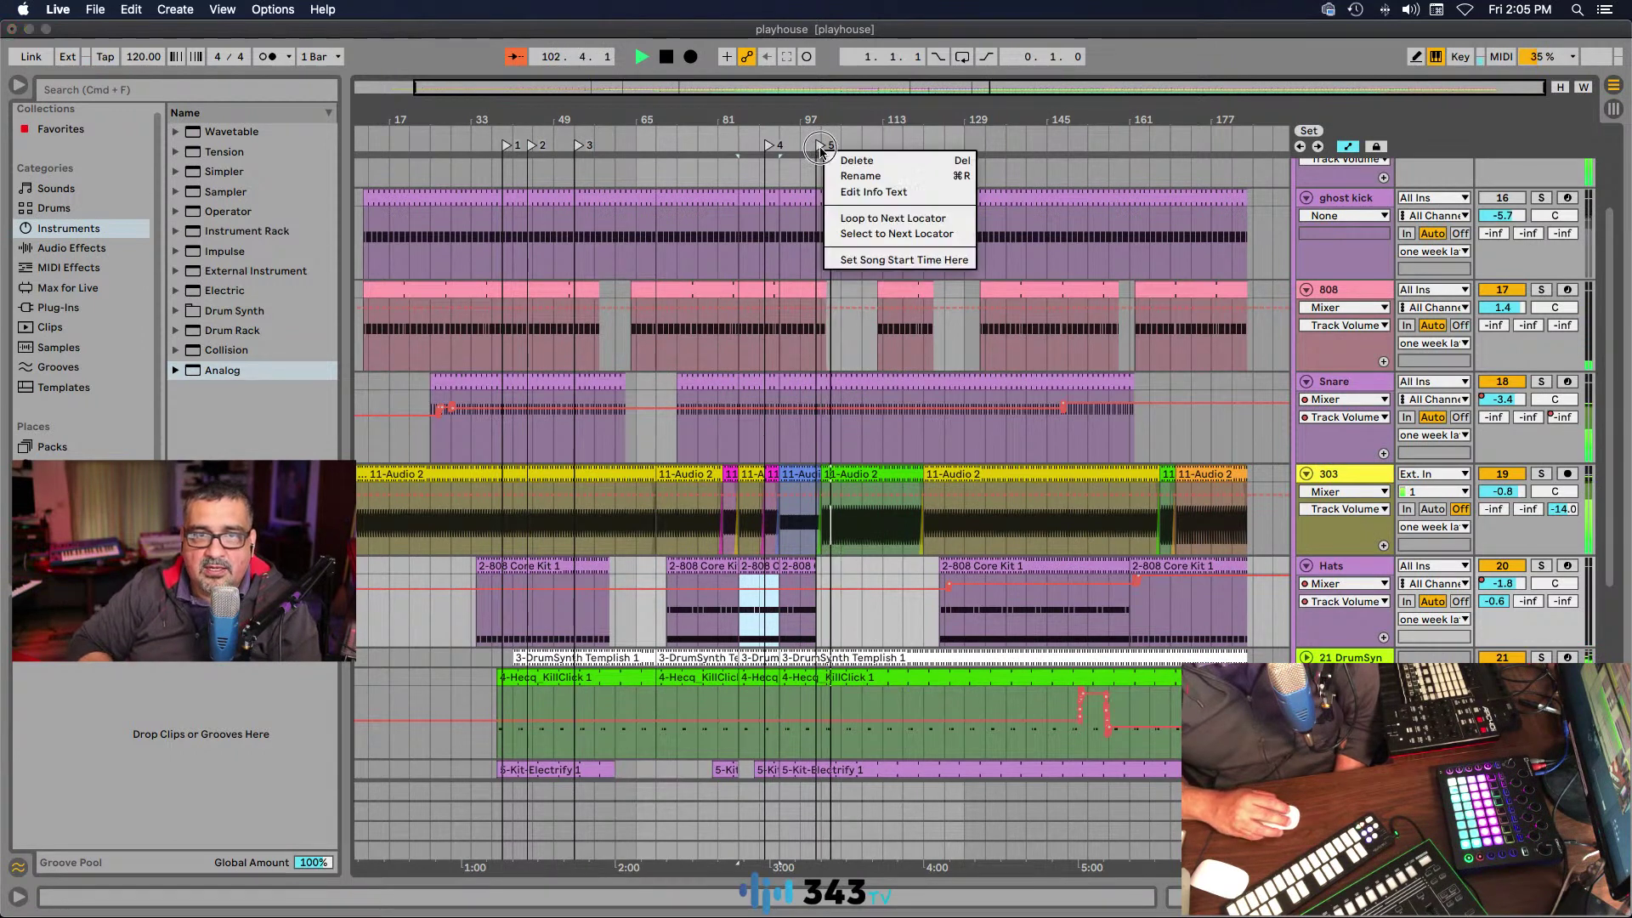
{"action": "left_click", "coordinate": [854, 181]}
{"action": "type", "text": "awea"}
{"action": "key", "text": "BackSpace"}
{"action": "type", "text": "soime"}
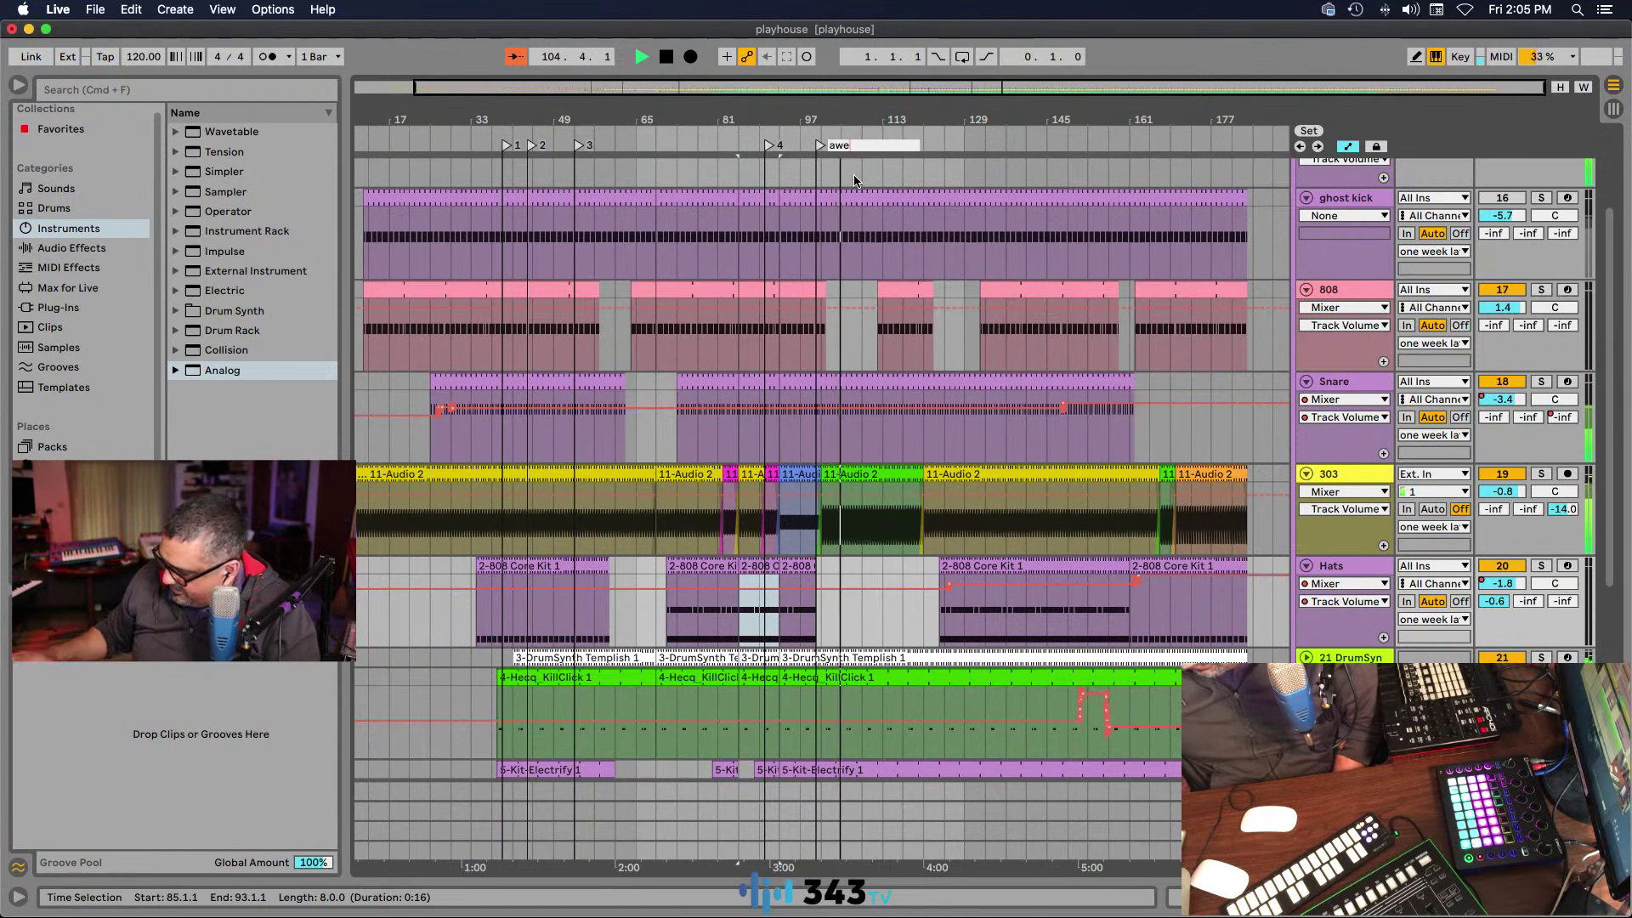
{"action": "key", "text": "Return"}
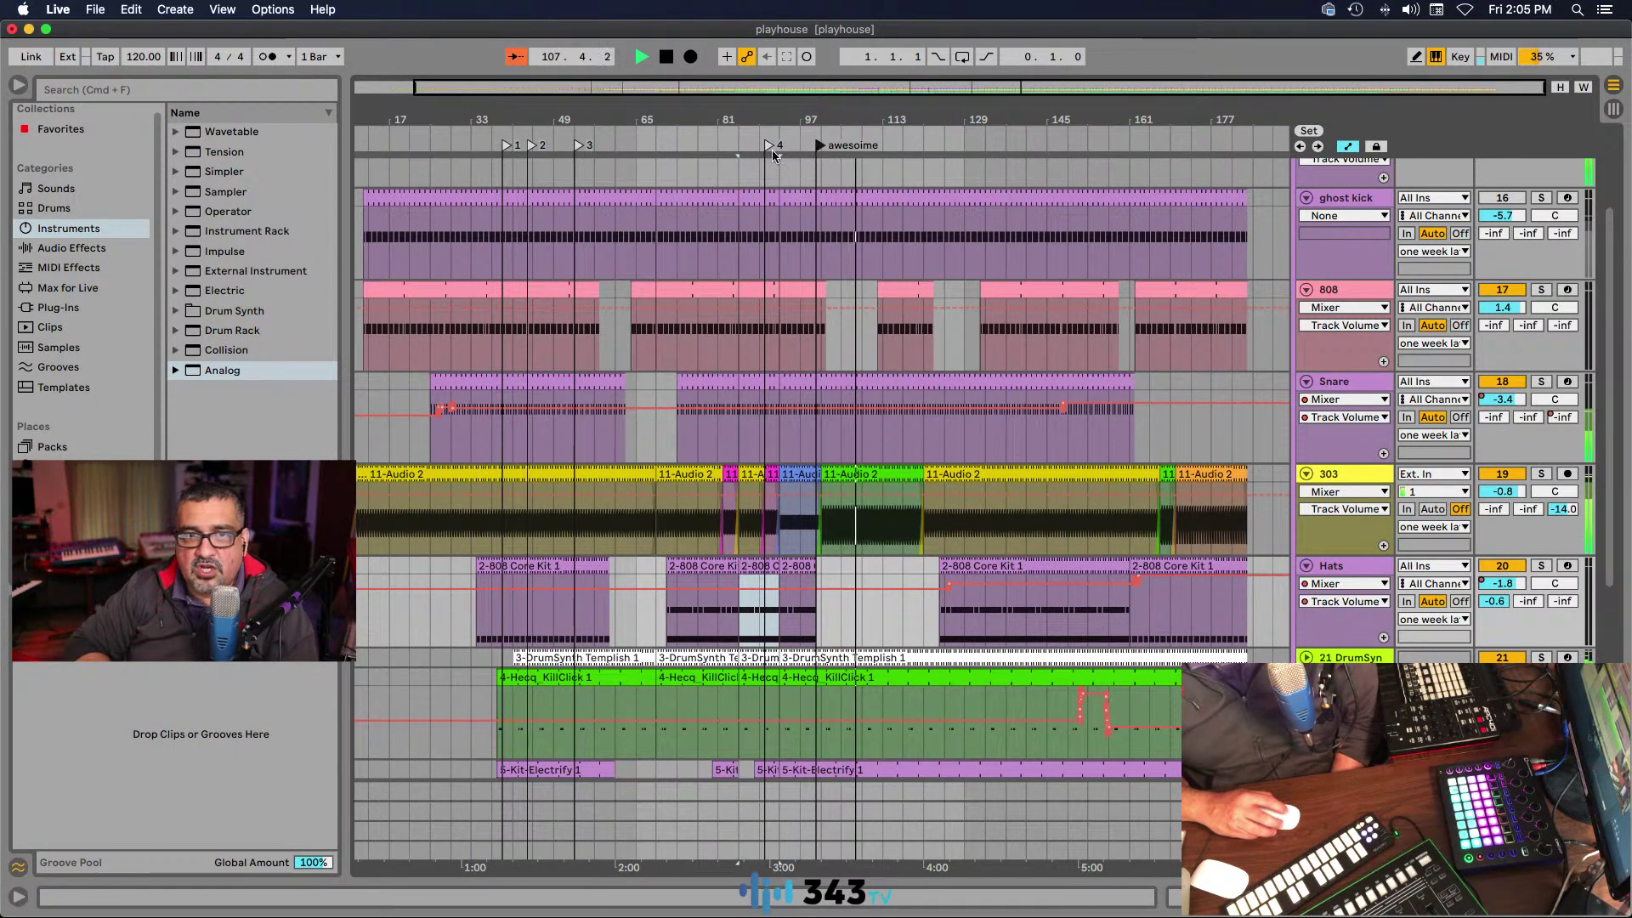
Step: In Session View, add a Compressor from the Dynamics audio effects after the Analog instrument on track 30
{"action": "left_click", "coordinate": [736, 158]}
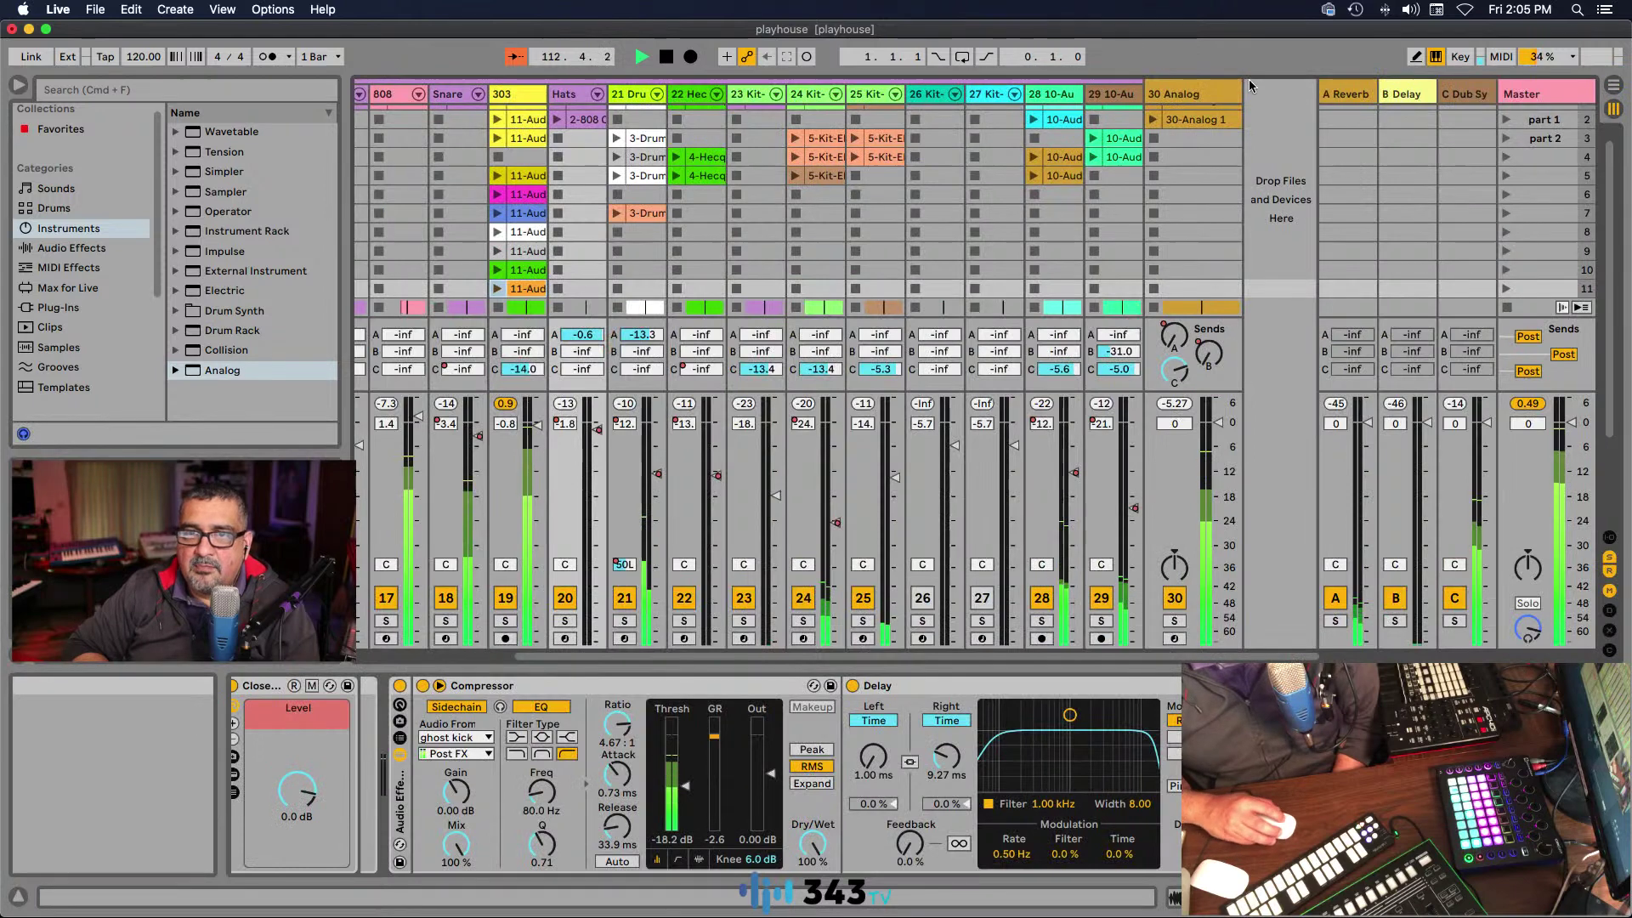
{"action": "left_click", "coordinate": [1192, 288]}
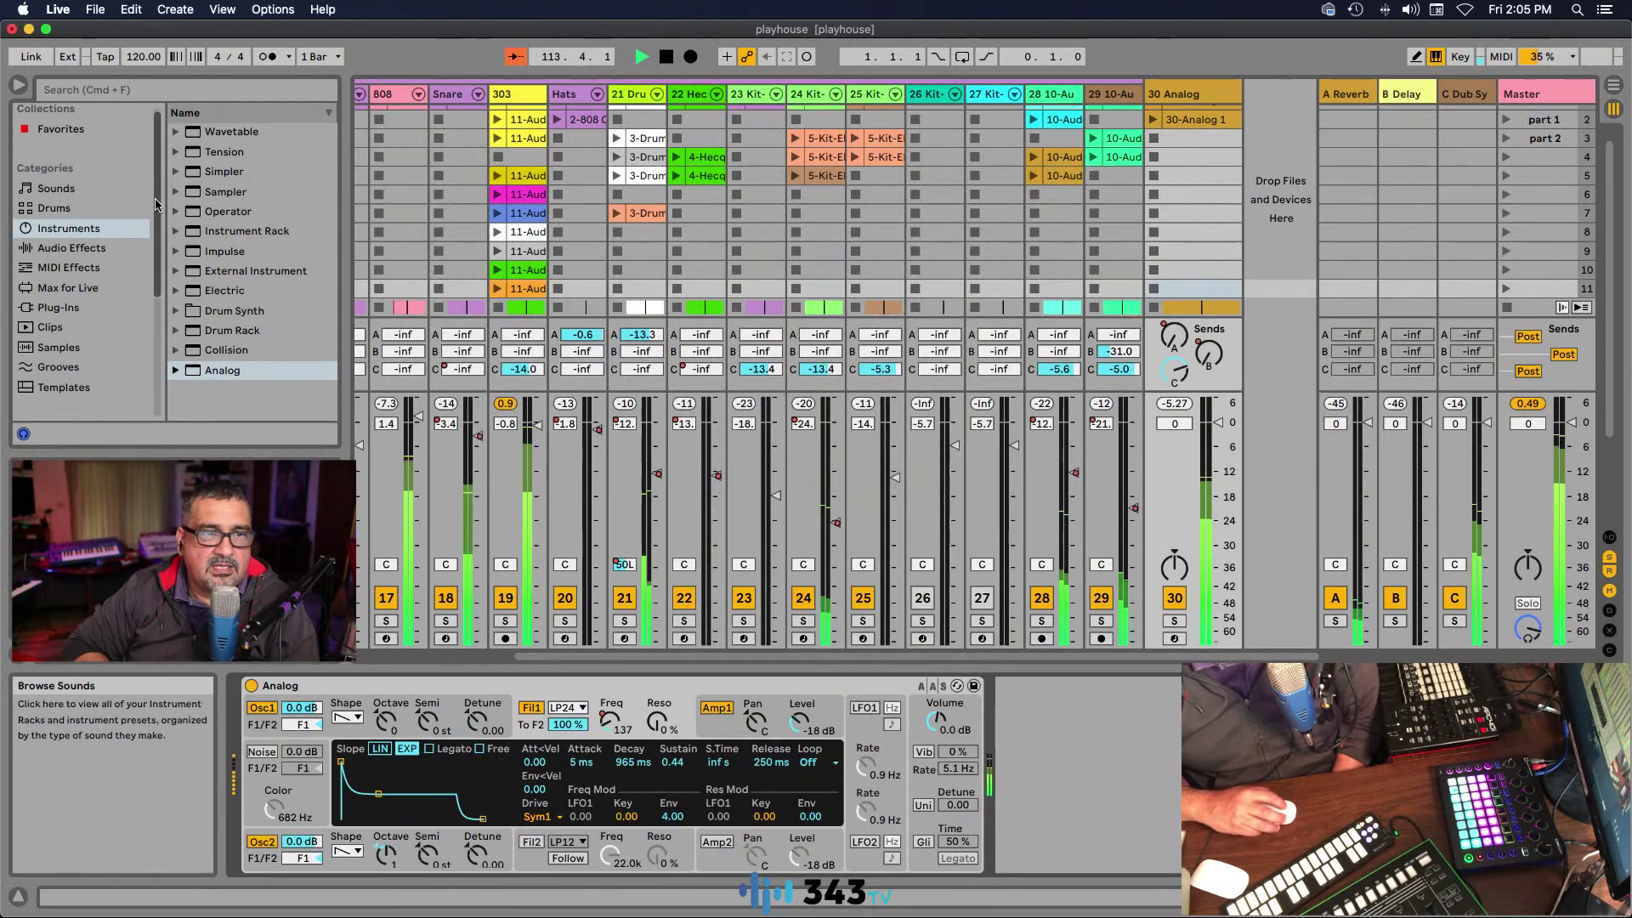
{"action": "left_click", "coordinate": [72, 249]}
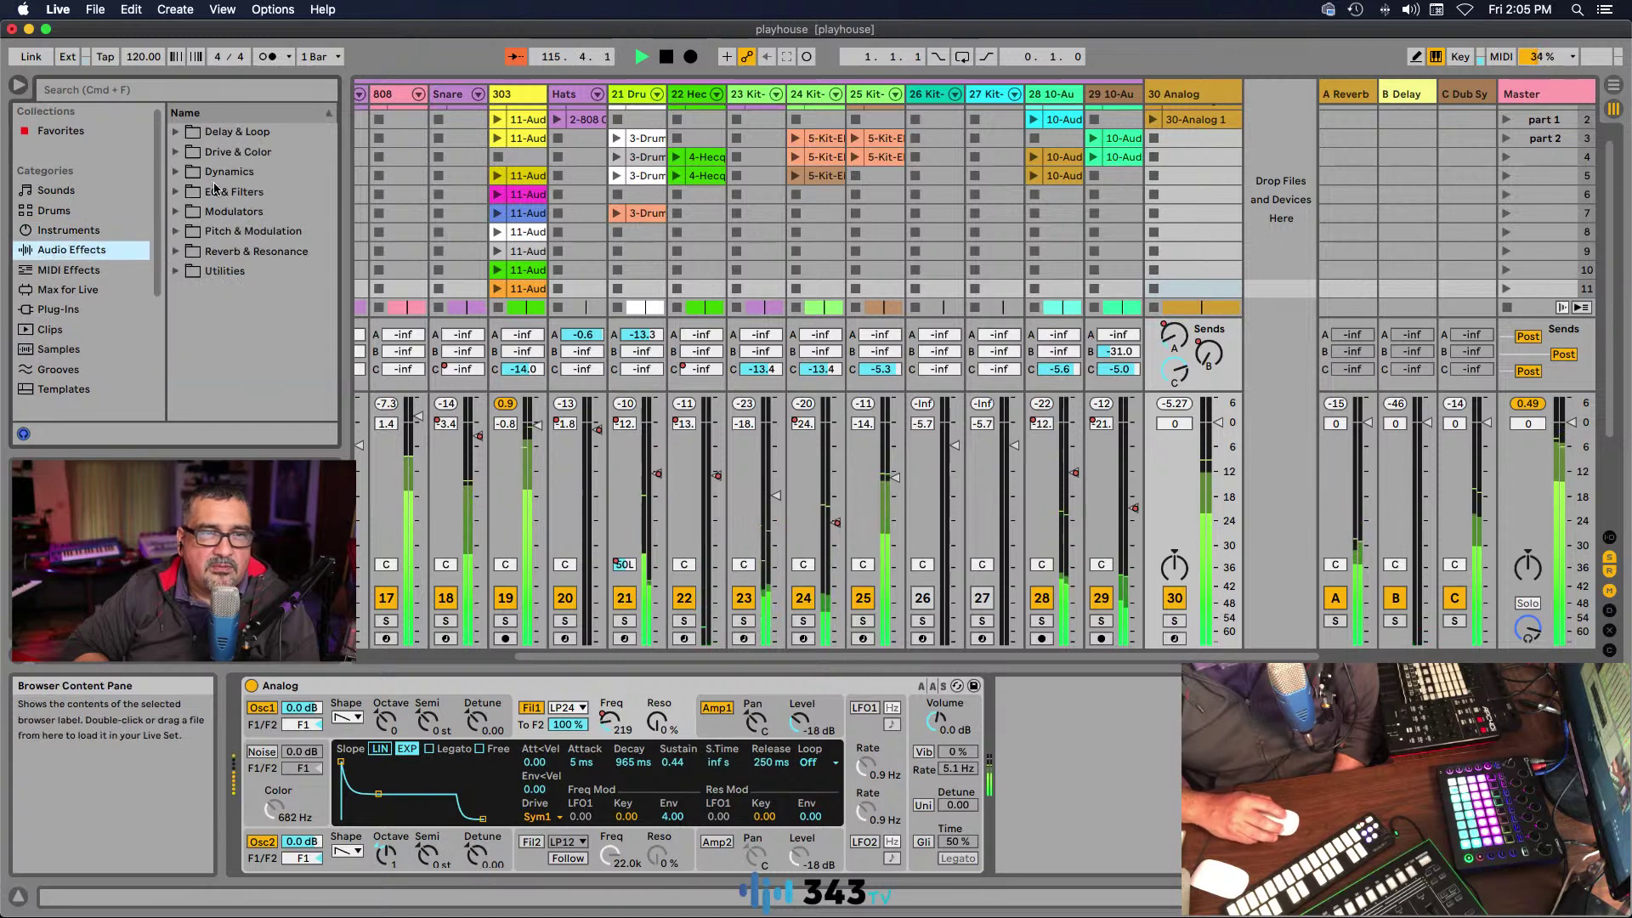
{"action": "left_click", "coordinate": [177, 171]}
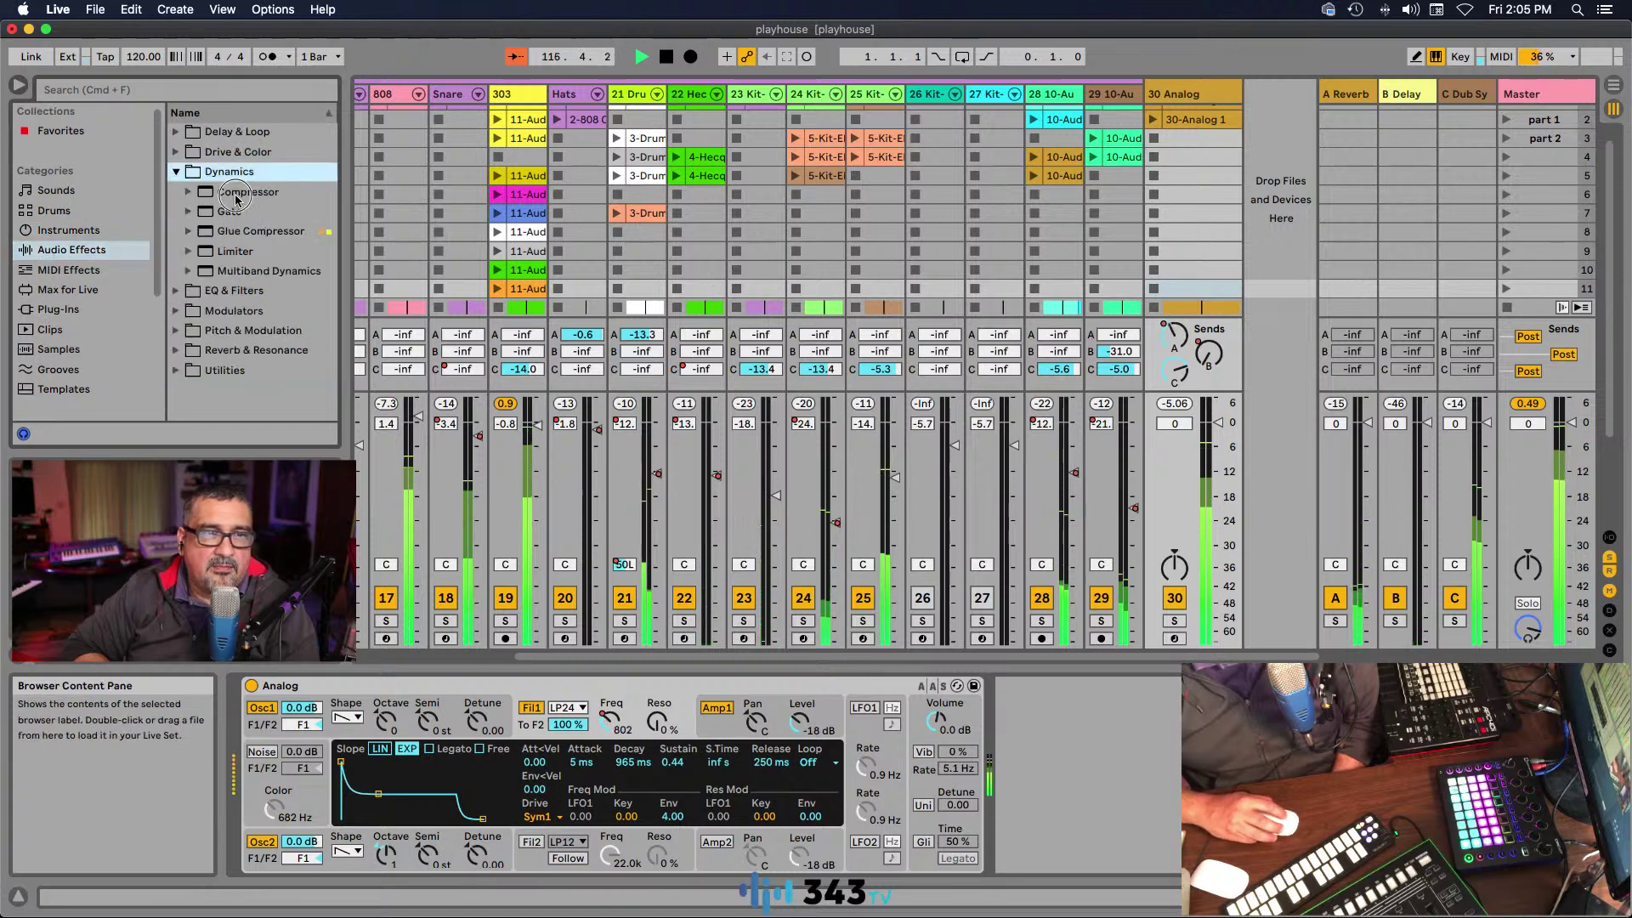
{"action": "left_click", "coordinate": [181, 190]}
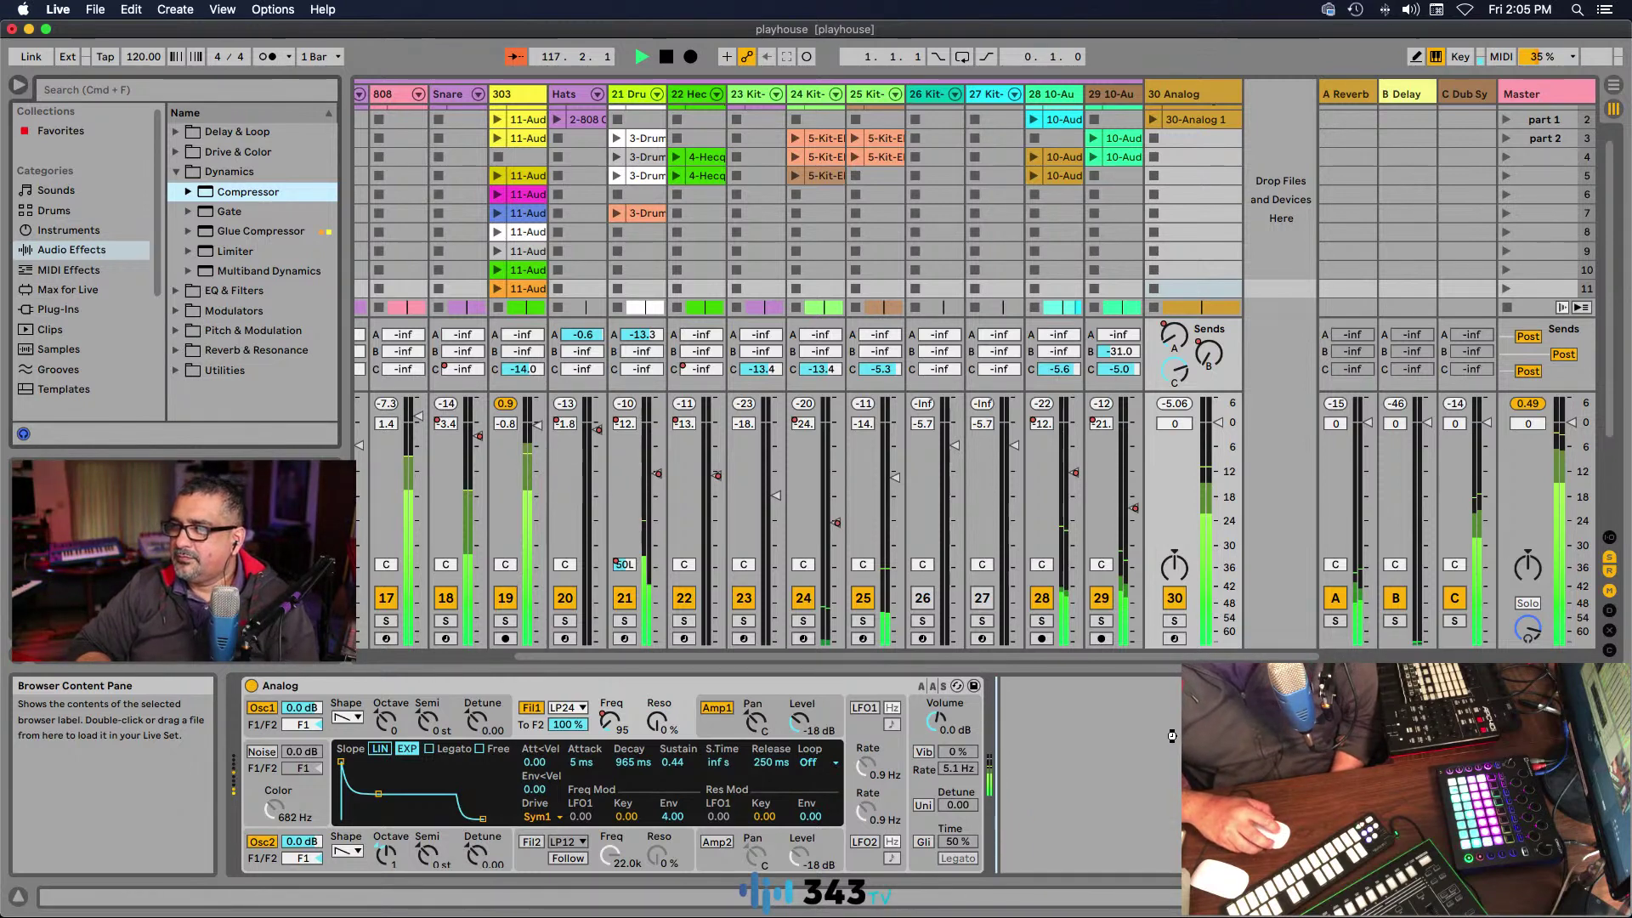
{"action": "left_click_drag", "start_coordinate": [1123, 719], "coordinate": [1123, 720]}
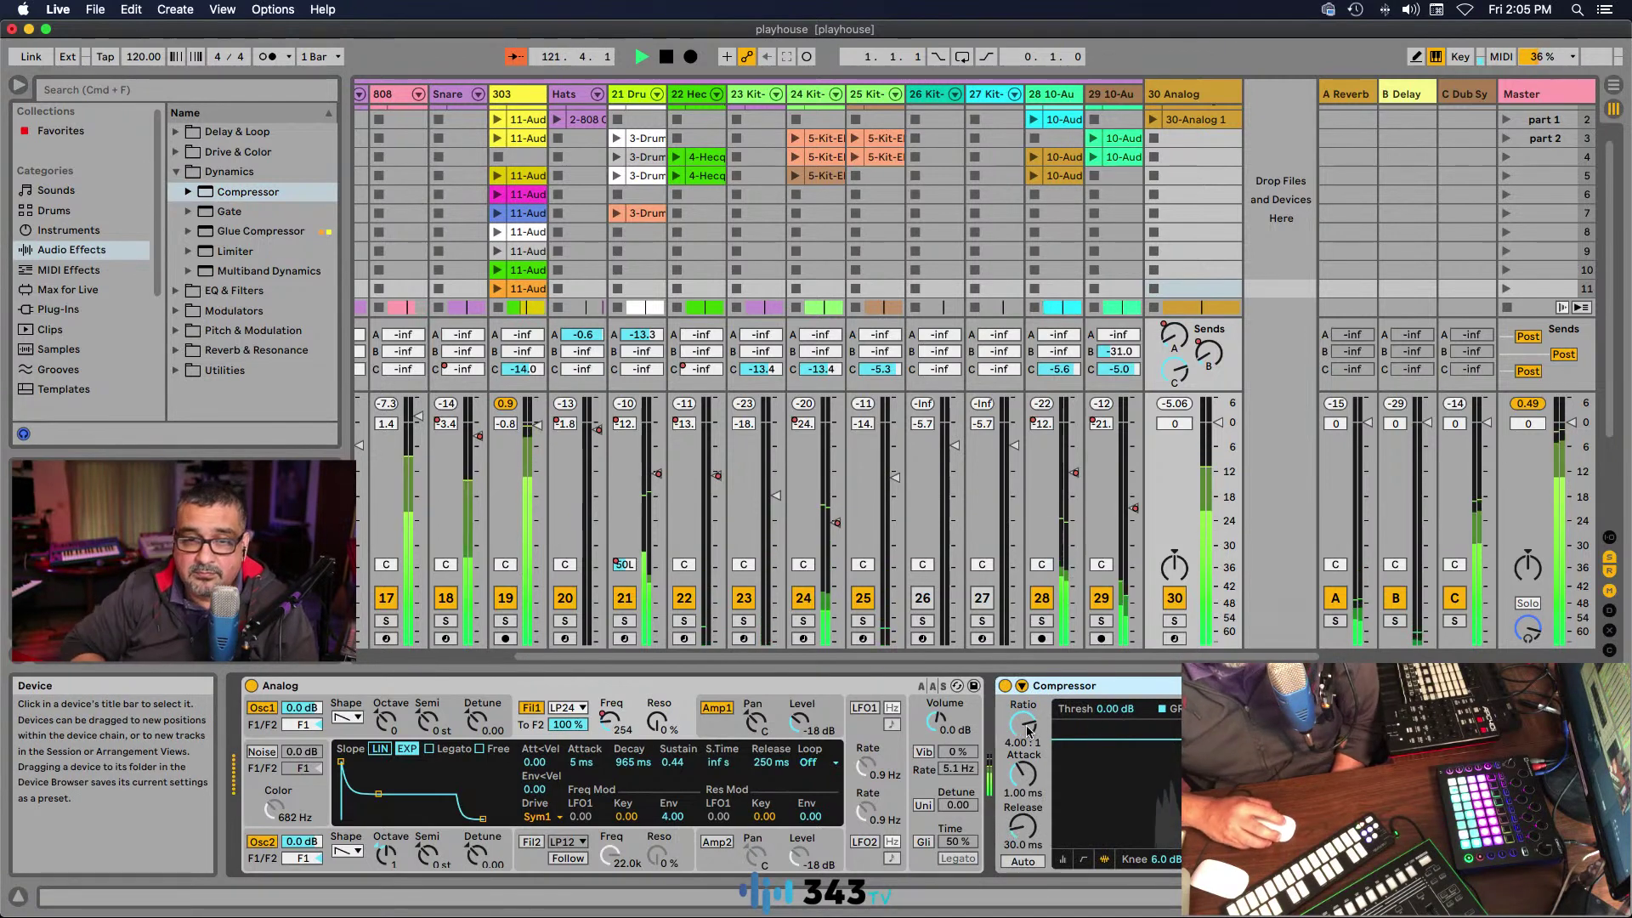
Step: Set the Compressor's ratio to 3.71:1, show its meter display, and lower the threshold to -24.0 dB
{"action": "left_click_drag", "start_coordinate": [1027, 723], "coordinate": [1032, 733]}
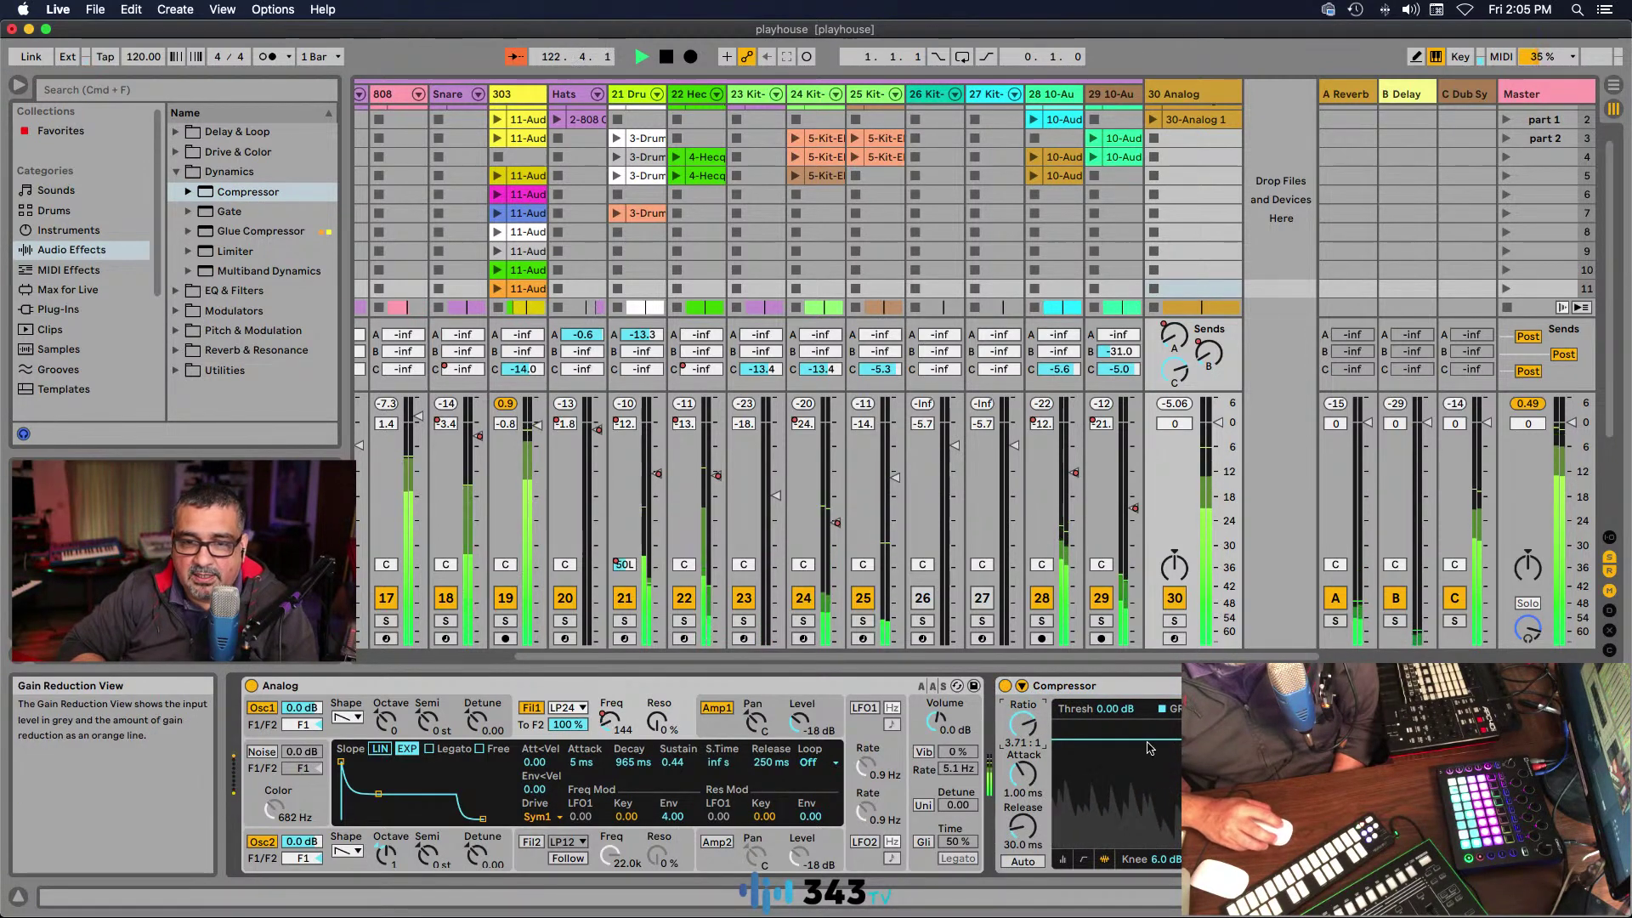
{"action": "left_click", "coordinate": [1063, 859]}
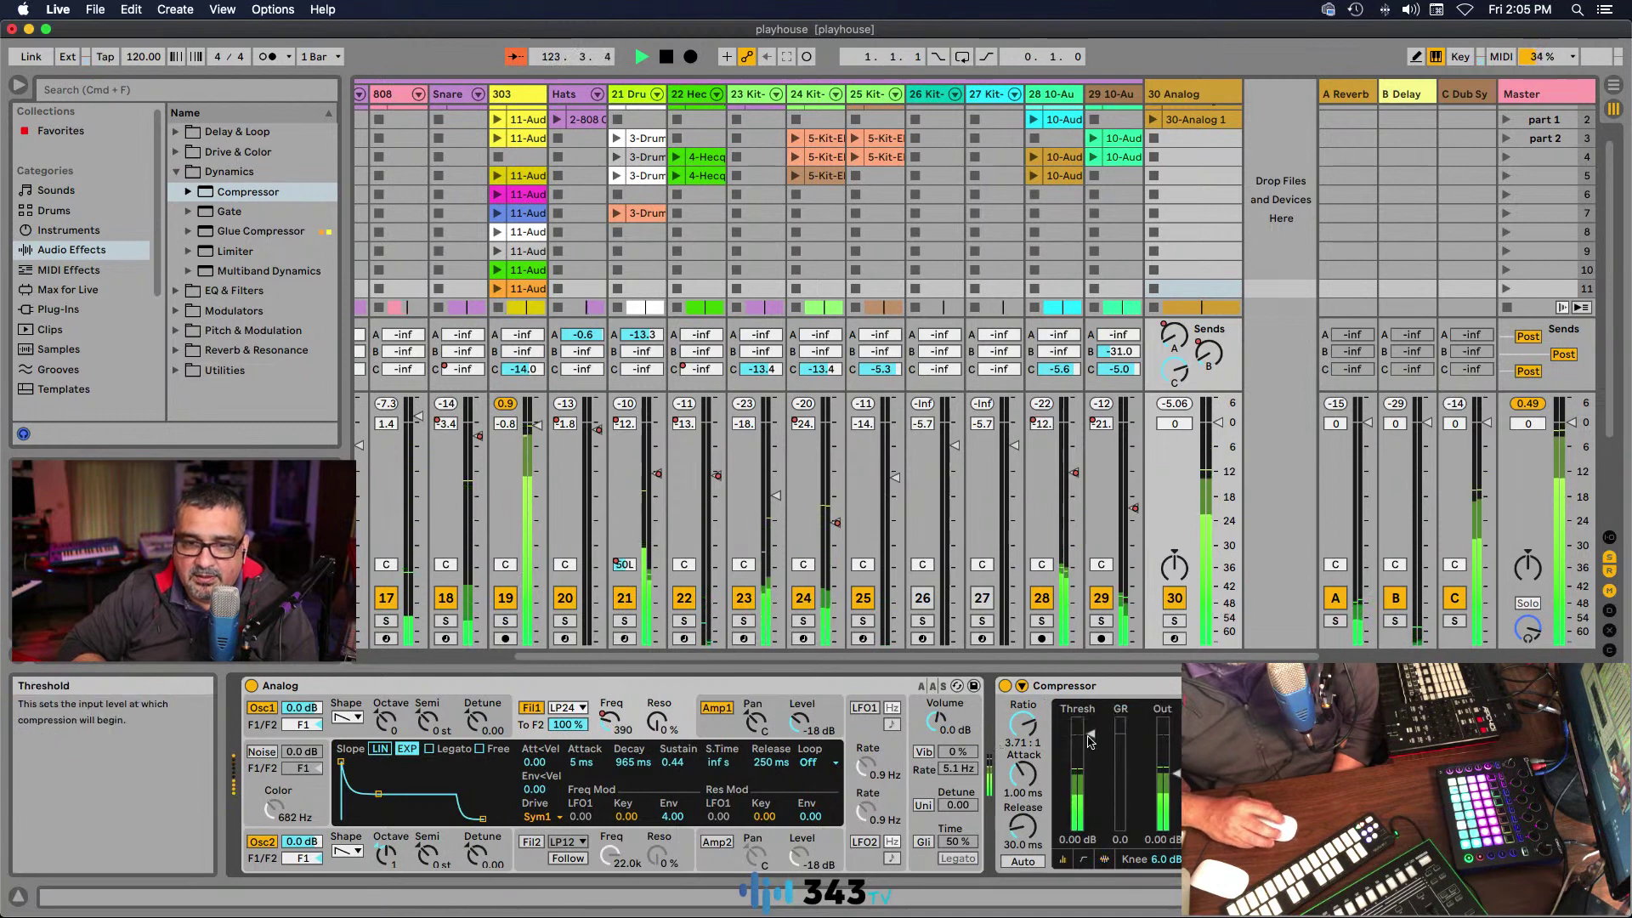
{"action": "left_click_drag", "start_coordinate": [1085, 736], "coordinate": [1085, 735]}
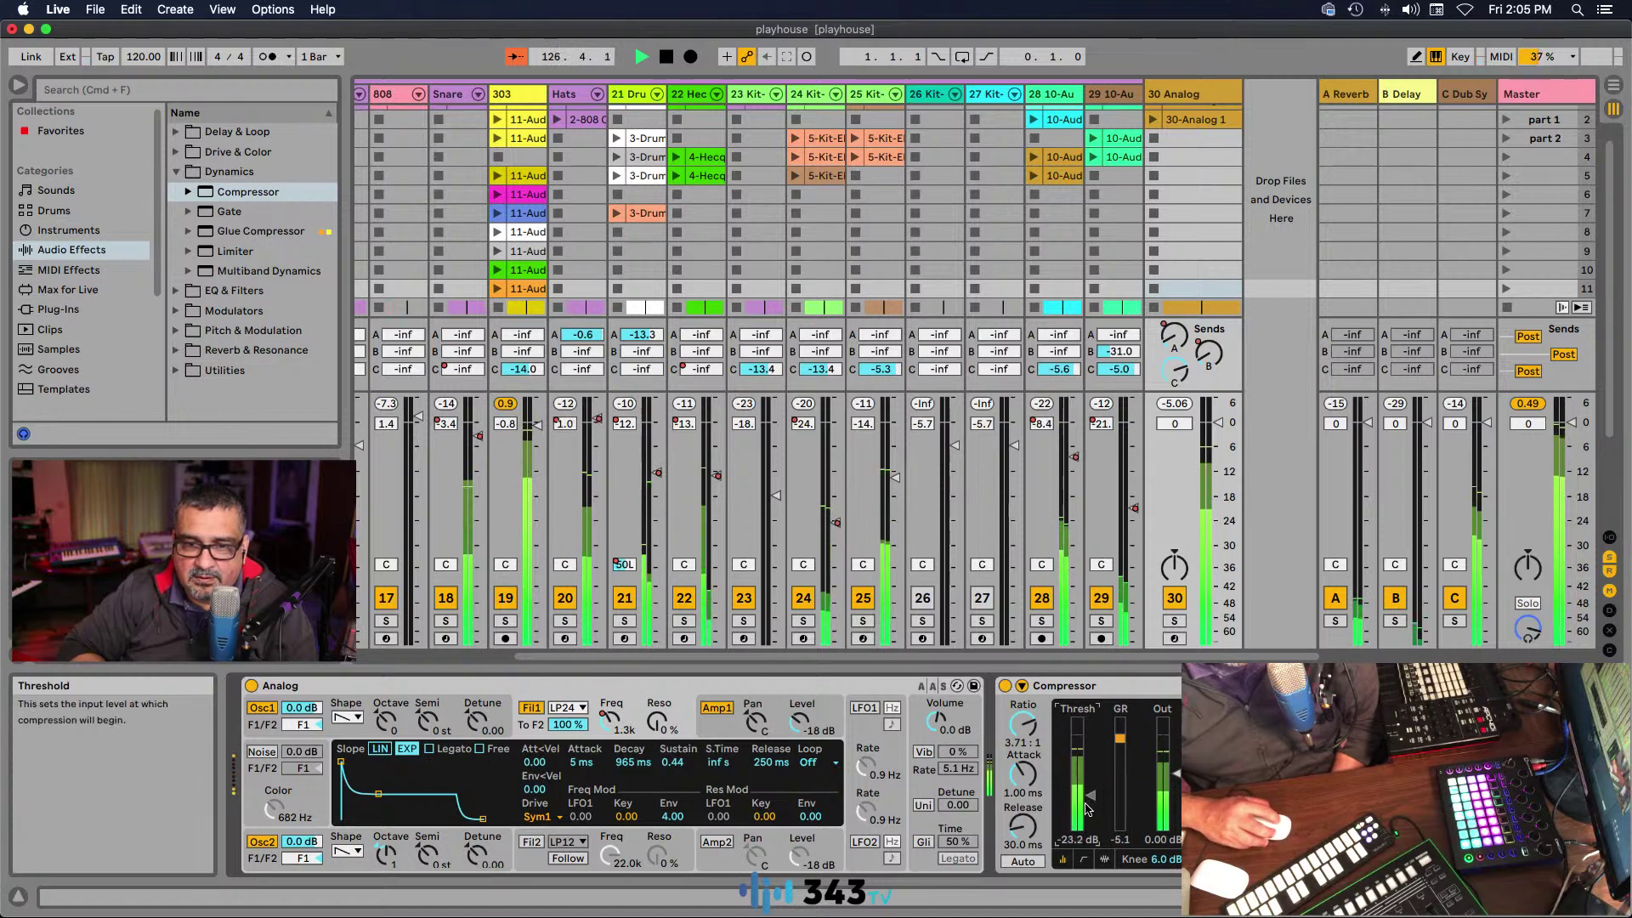
{"action": "left_click_drag", "start_coordinate": [1092, 800], "coordinate": [1088, 798]}
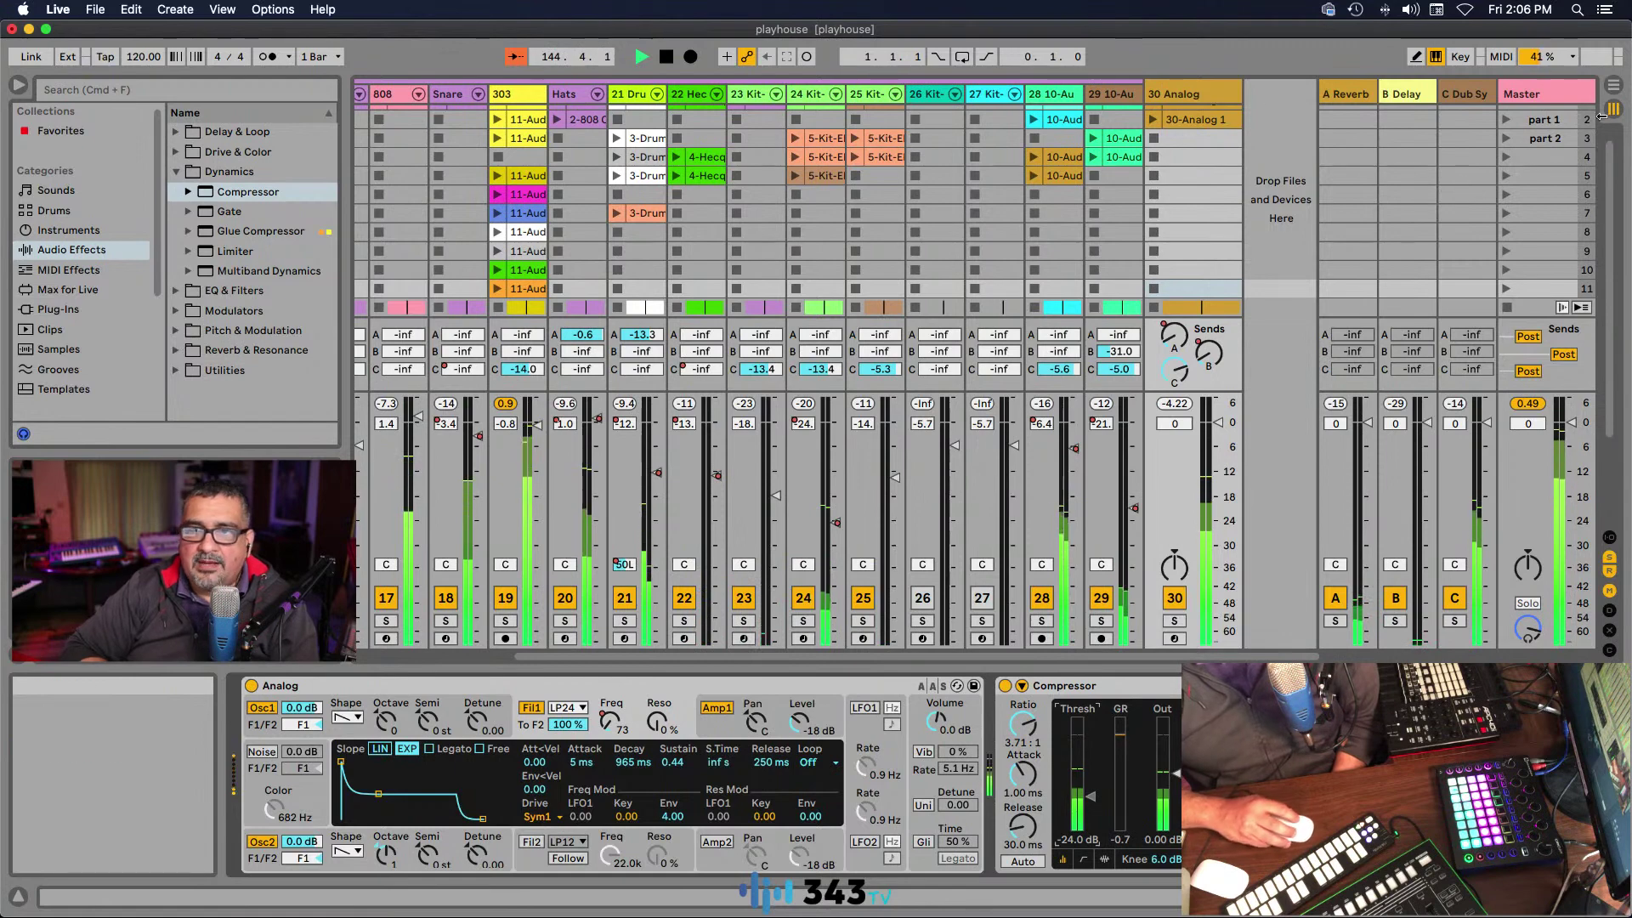
Step: Check the playback position in Arrangement View, then return to the group tracks in Session View
{"action": "left_click", "coordinate": [1613, 85]}
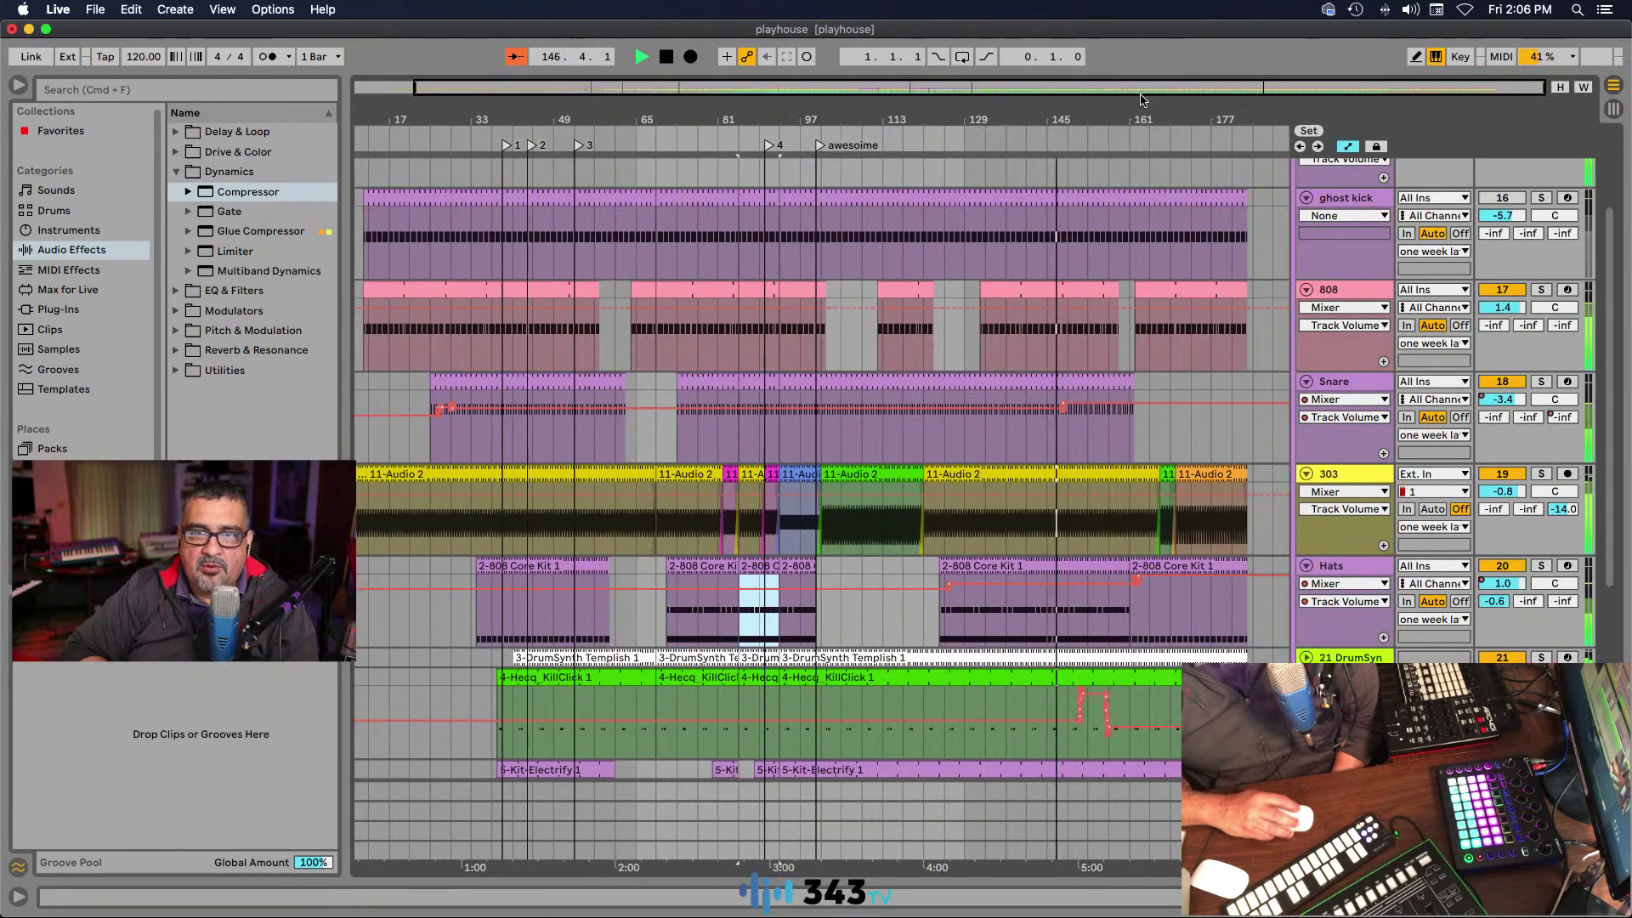
{"action": "left_click", "coordinate": [1612, 109]}
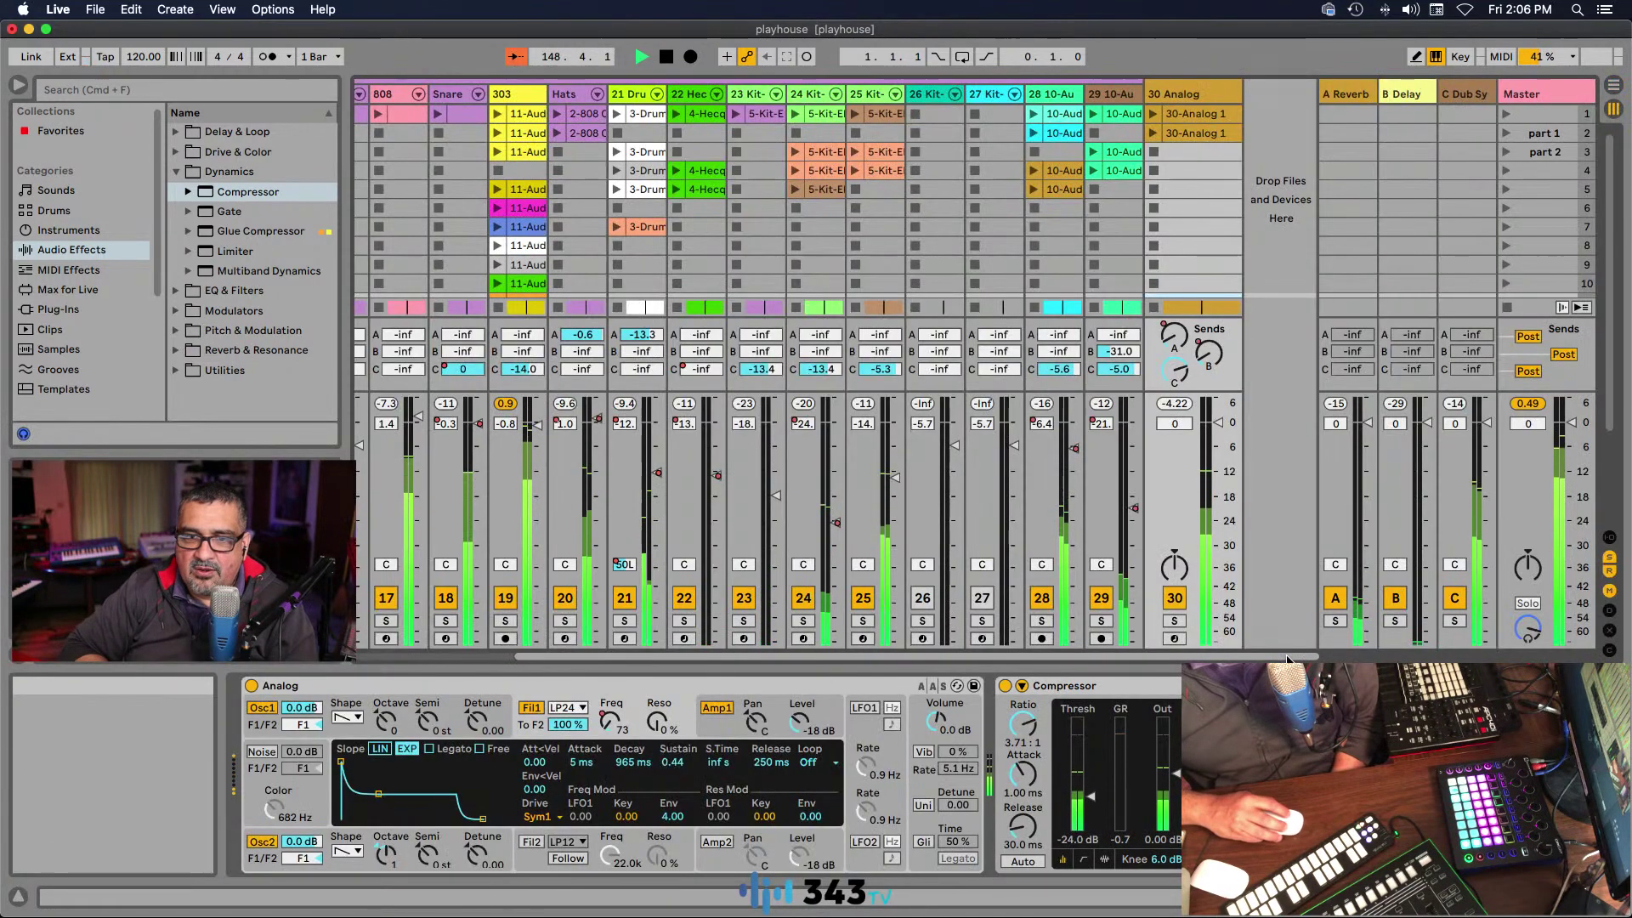
{"action": "left_click_drag", "start_coordinate": [1199, 658], "coordinate": [1042, 663]}
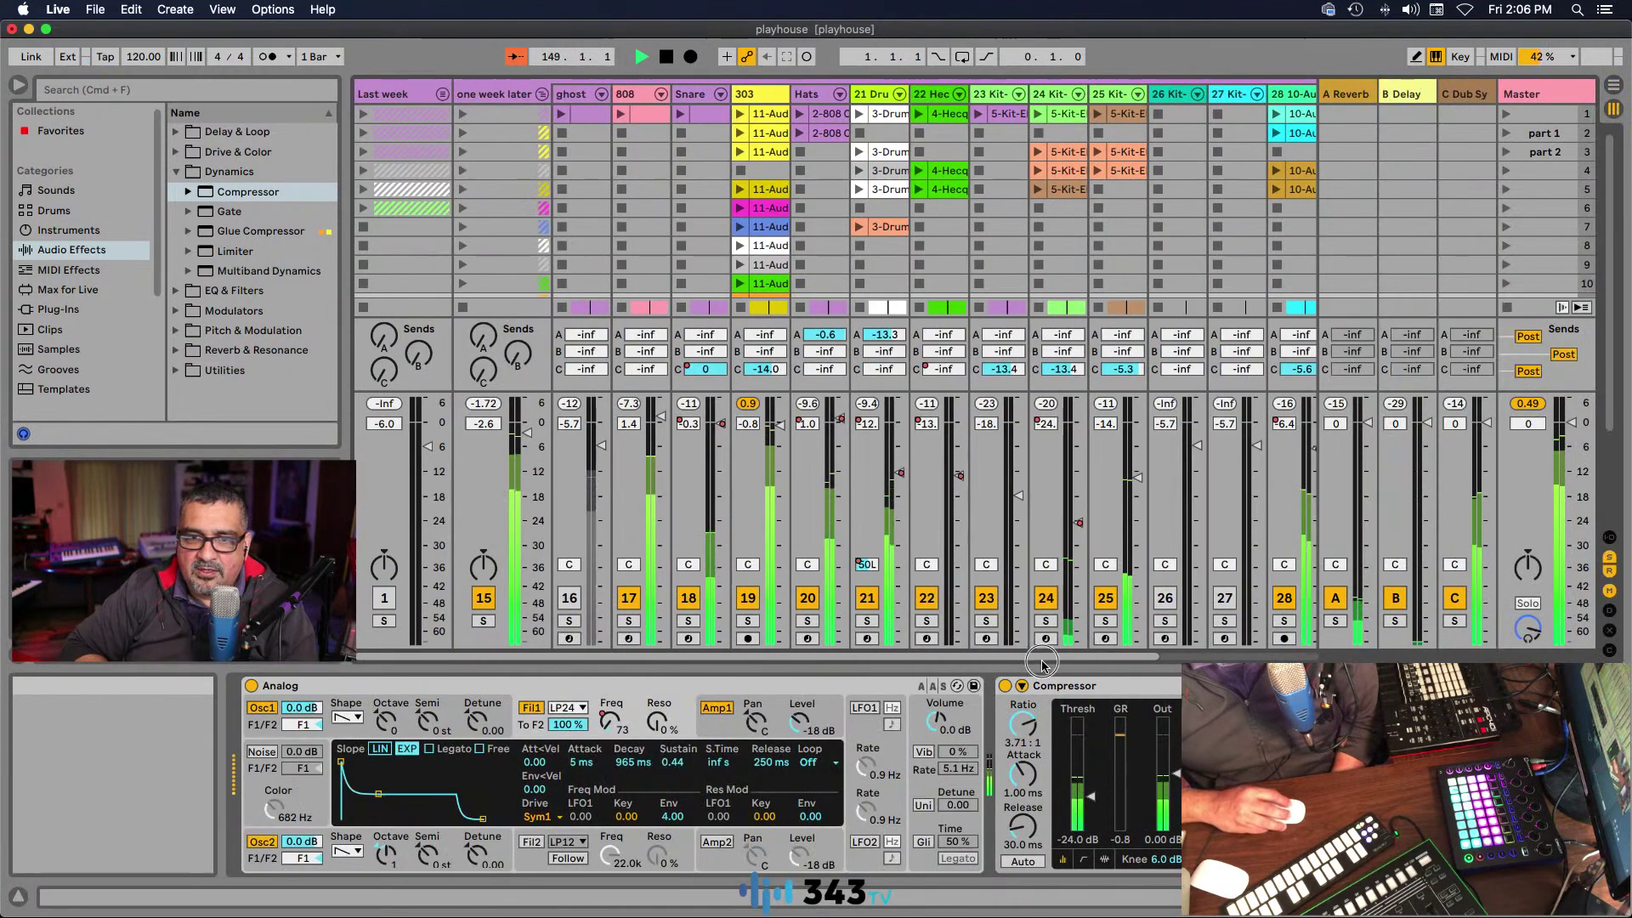
Step: Stop playback, add a Spectrum from the Utilities audio effects to the "one week later" group track, and expand its display
{"action": "left_click", "coordinate": [486, 94]}
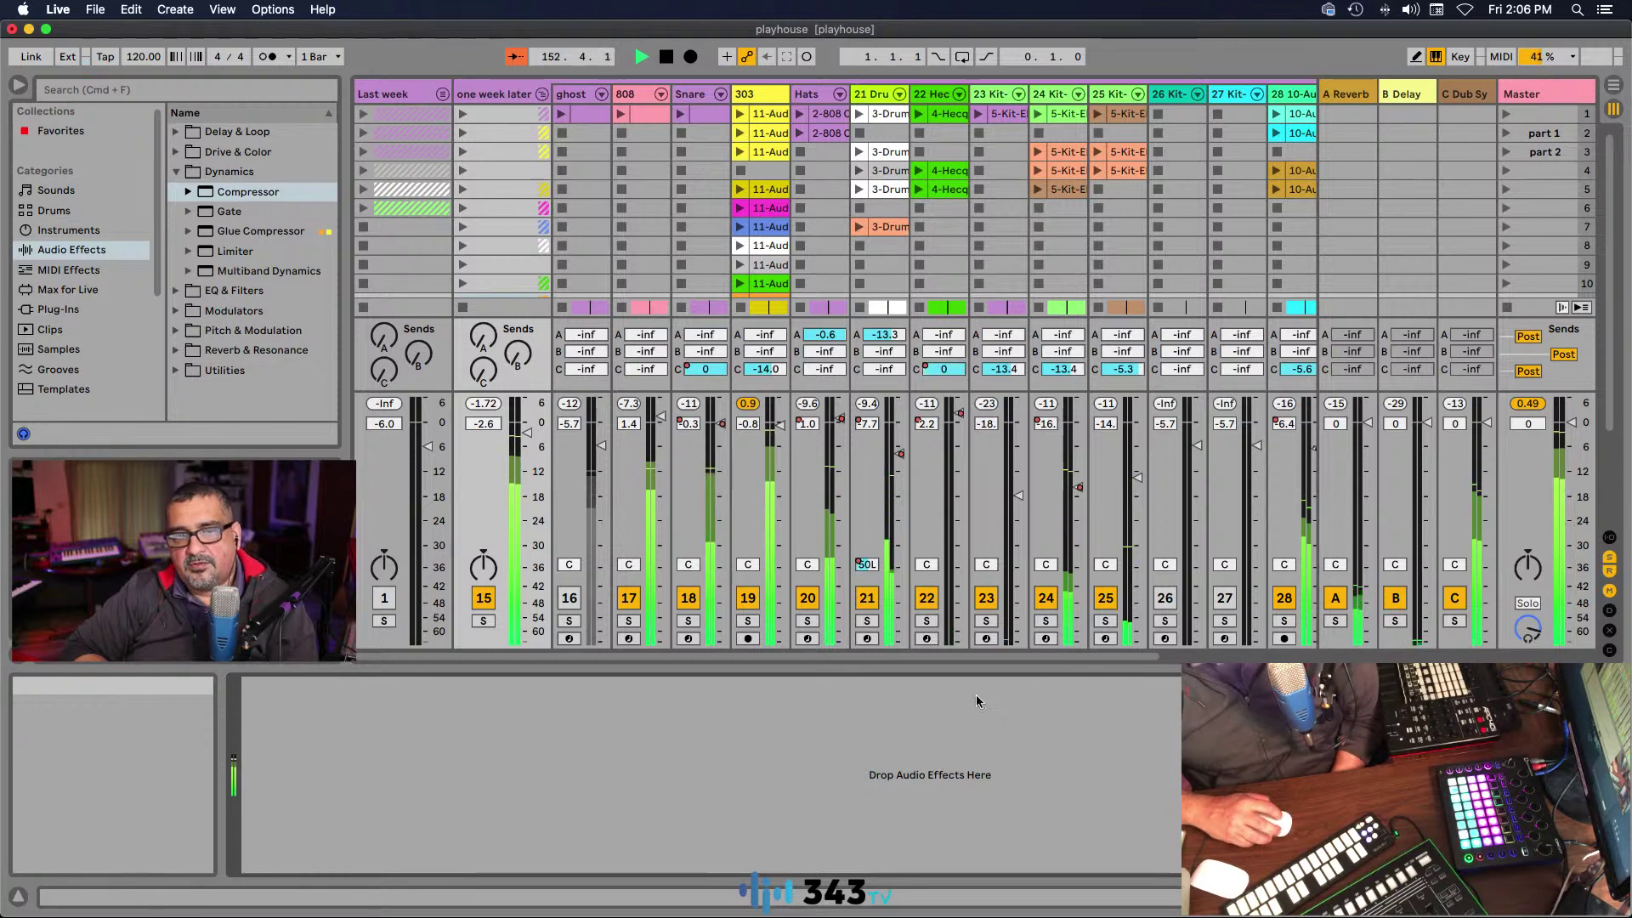
{"action": "left_click", "coordinate": [665, 58]}
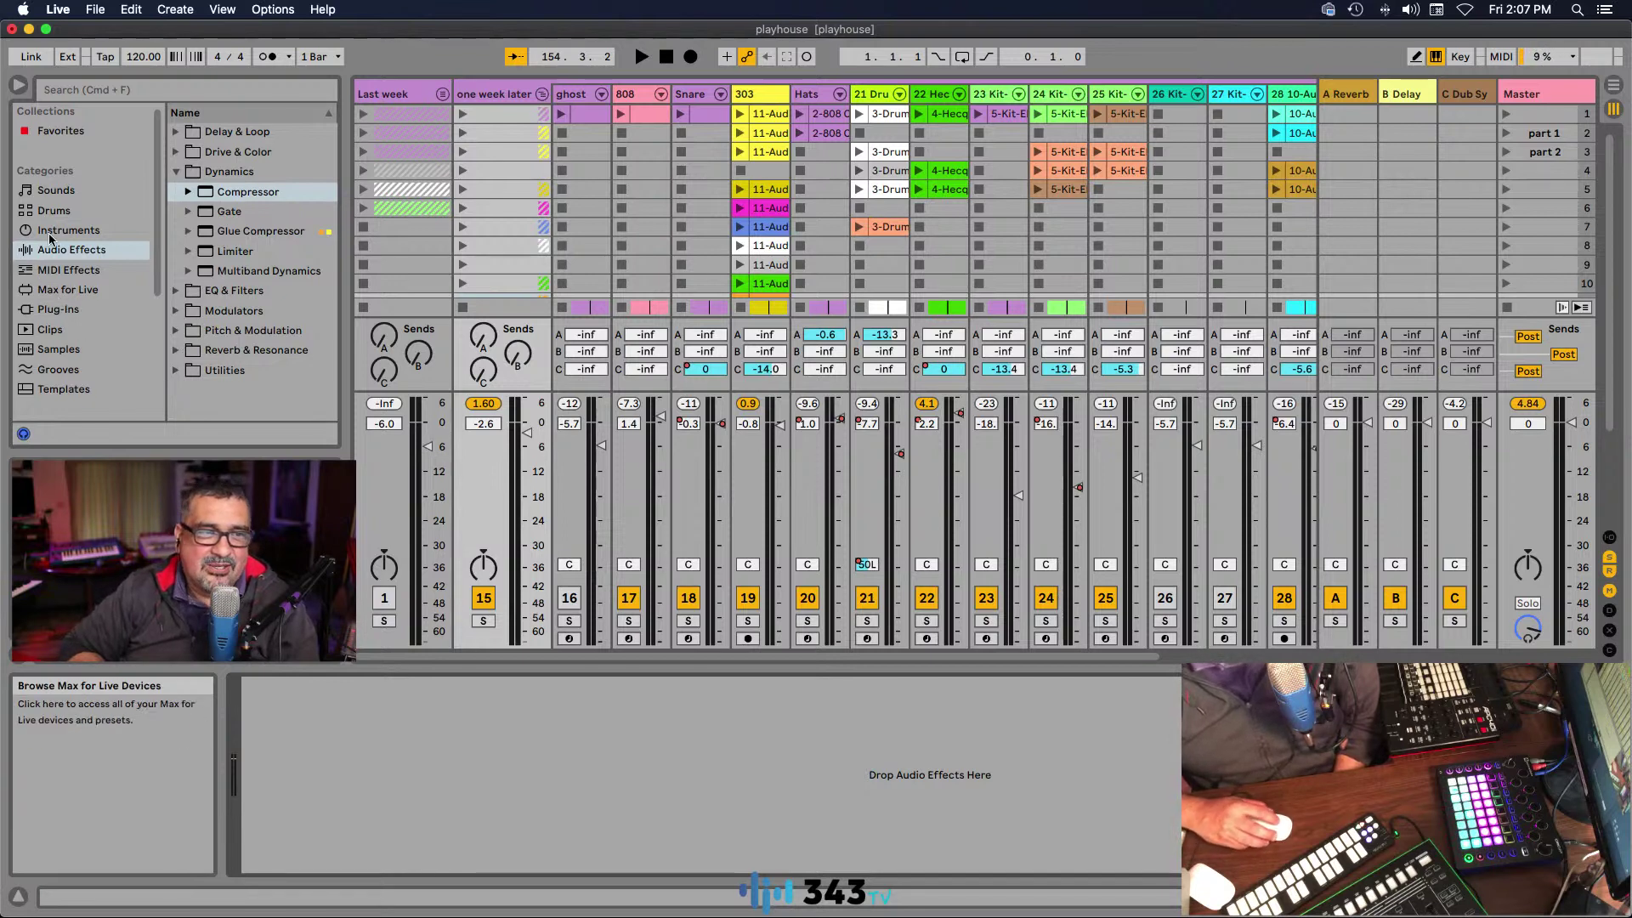
{"action": "left_click", "coordinate": [176, 172]}
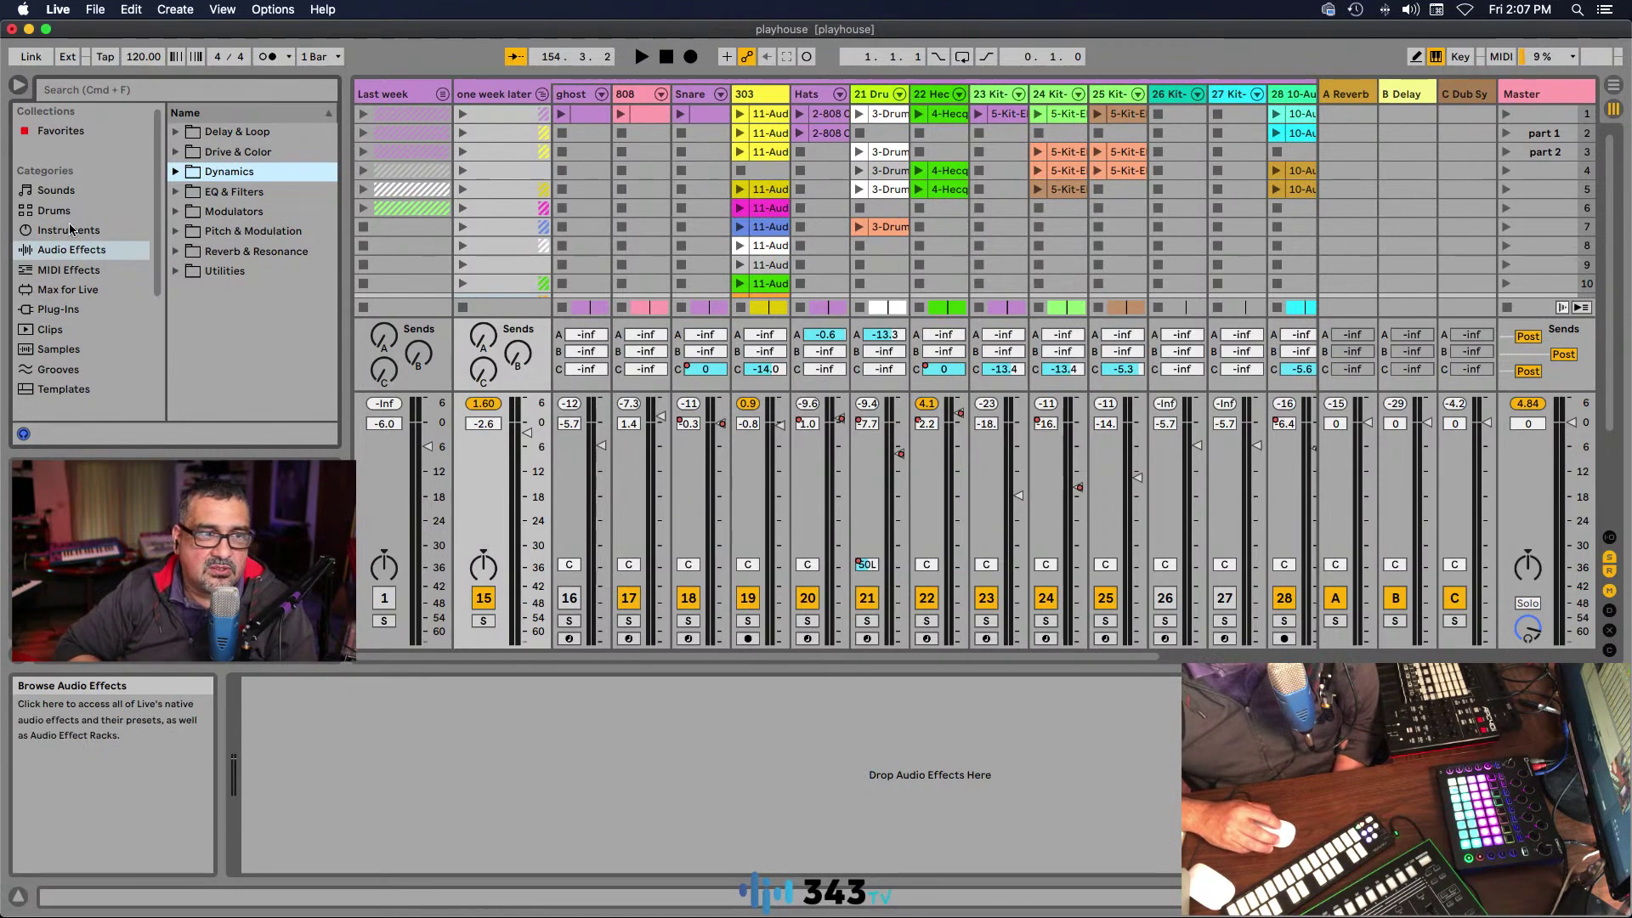
{"action": "left_click", "coordinate": [173, 271]}
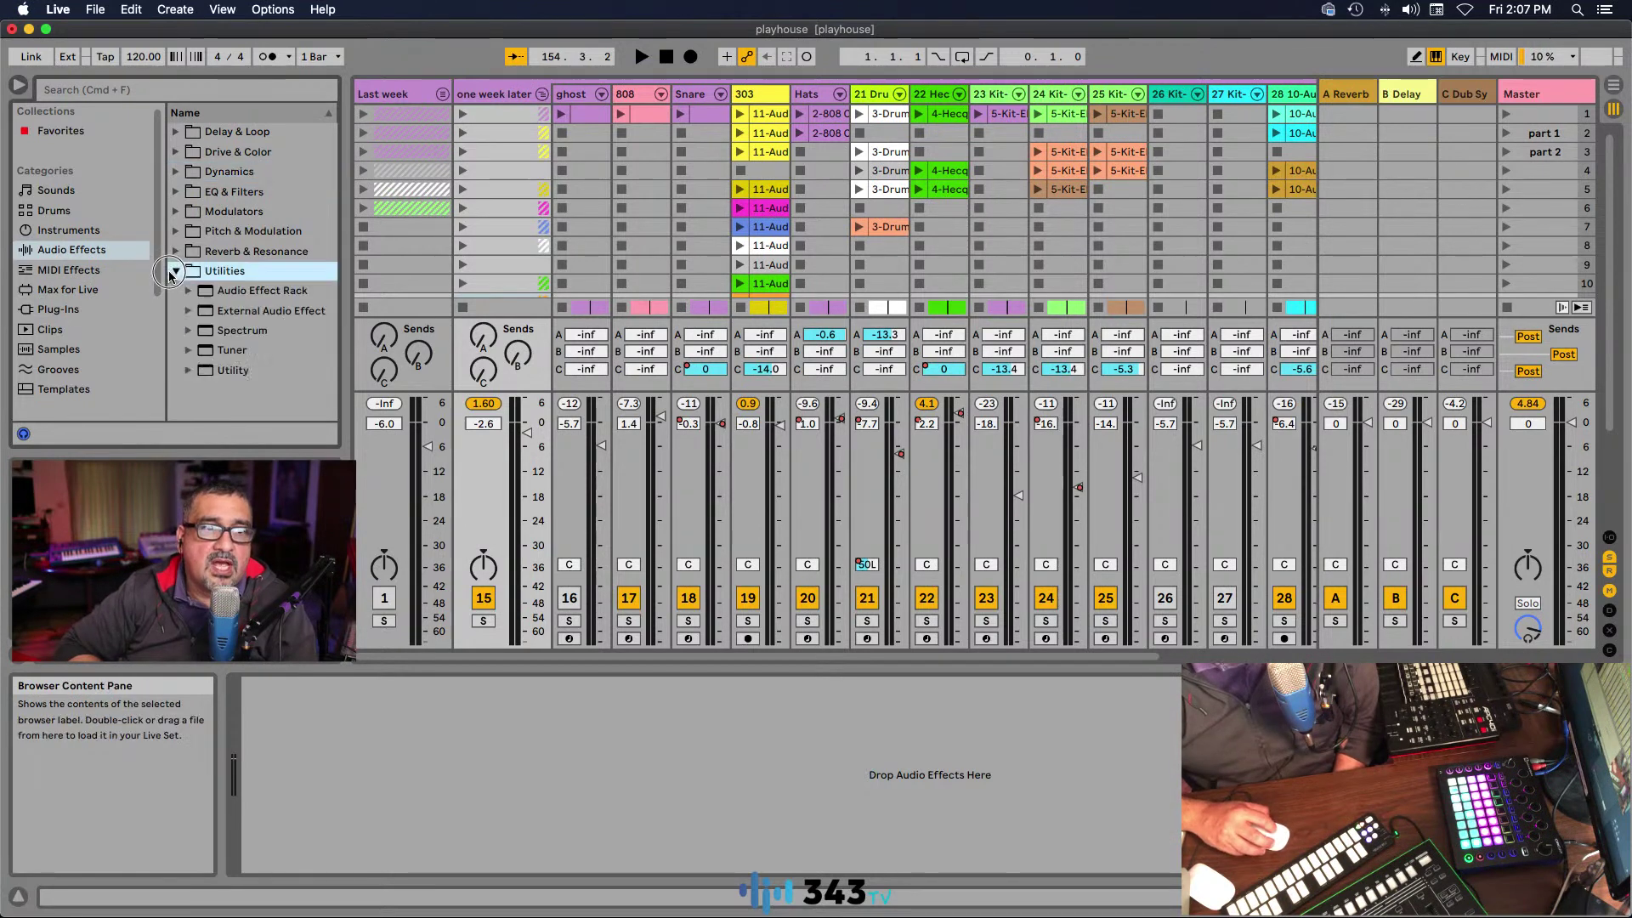
{"action": "left_click", "coordinate": [200, 333]}
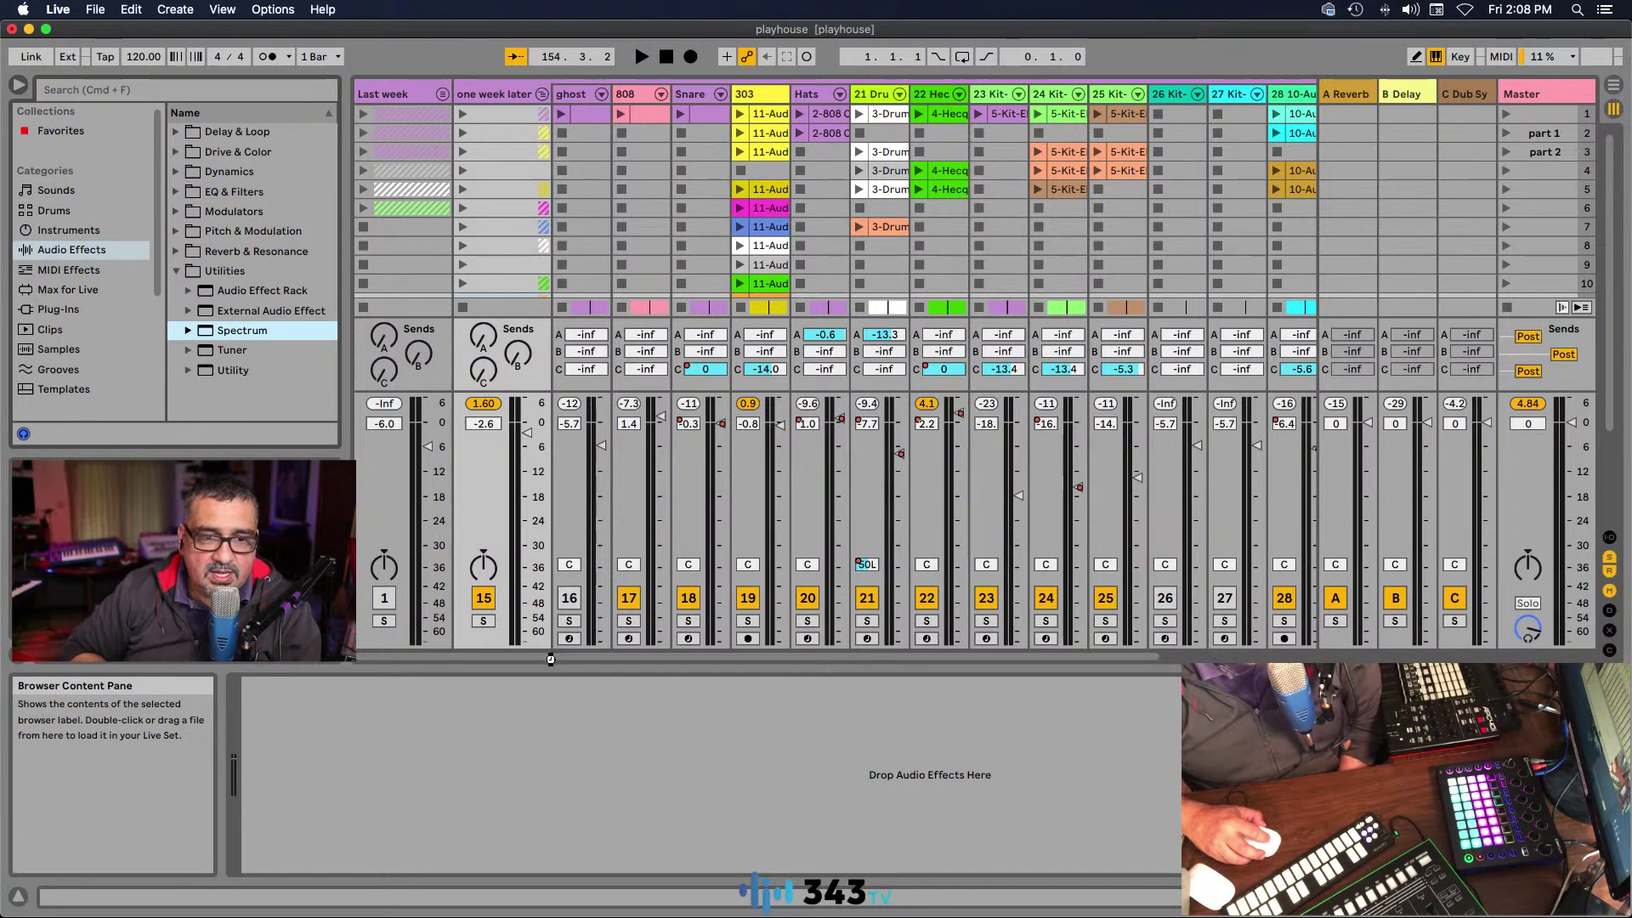
{"action": "key", "text": "Return"}
{"action": "left_click", "coordinate": [269, 691]}
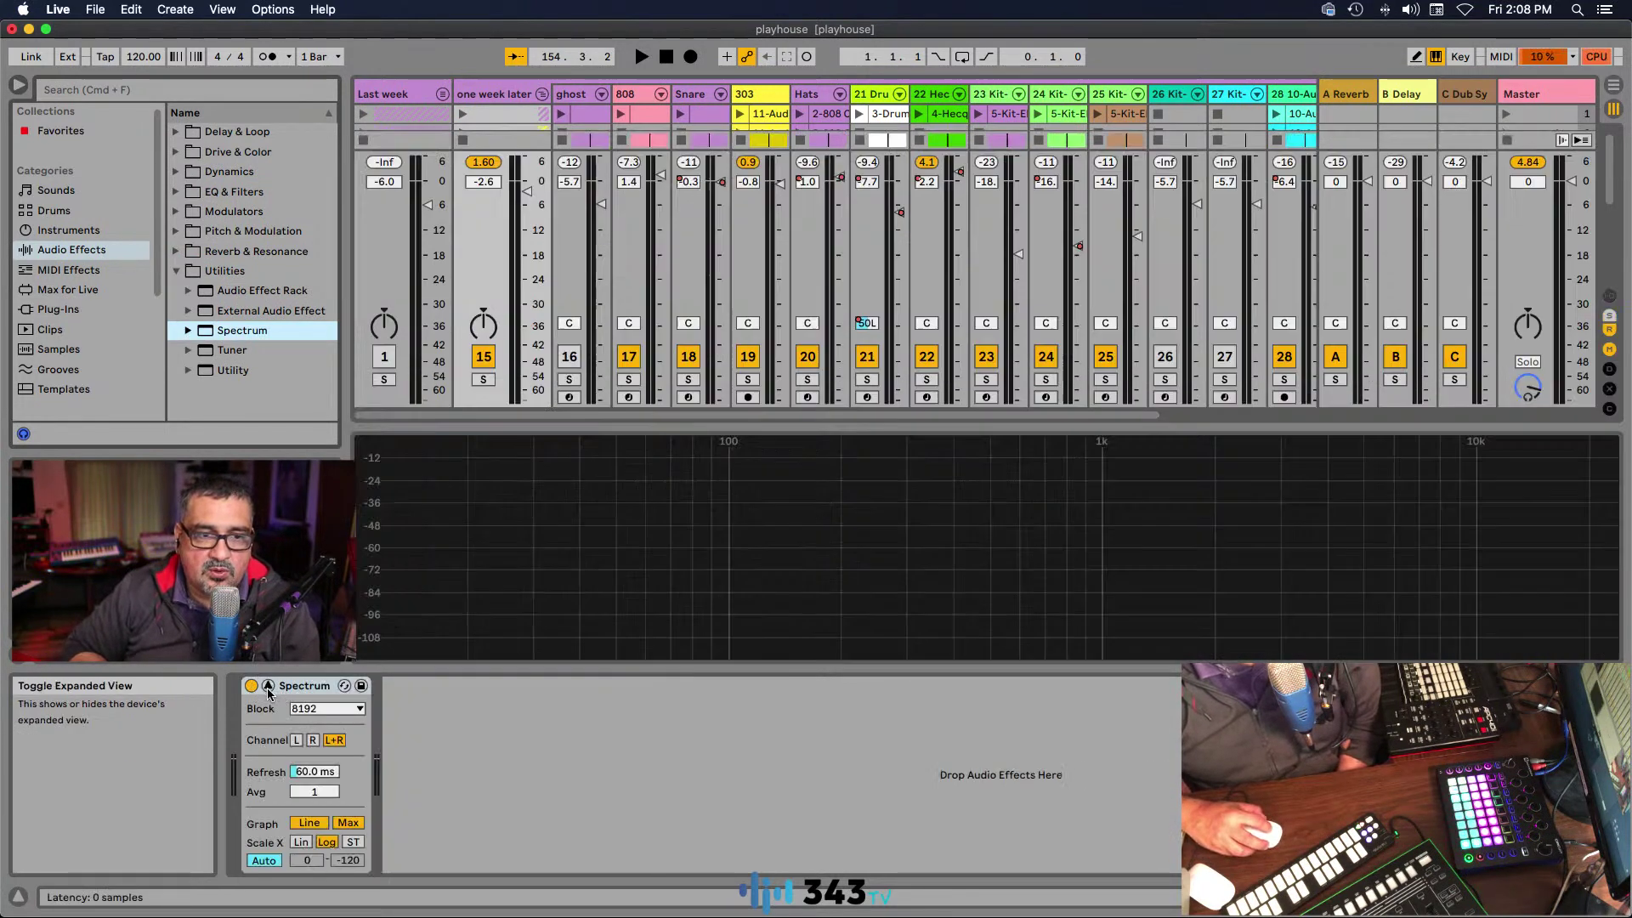
Step: Play the mix briefly to check its spectrum, then add an EQ Eight from the EQ & Filters audio effects after the Spectrum
{"action": "left_click", "coordinate": [641, 58]}
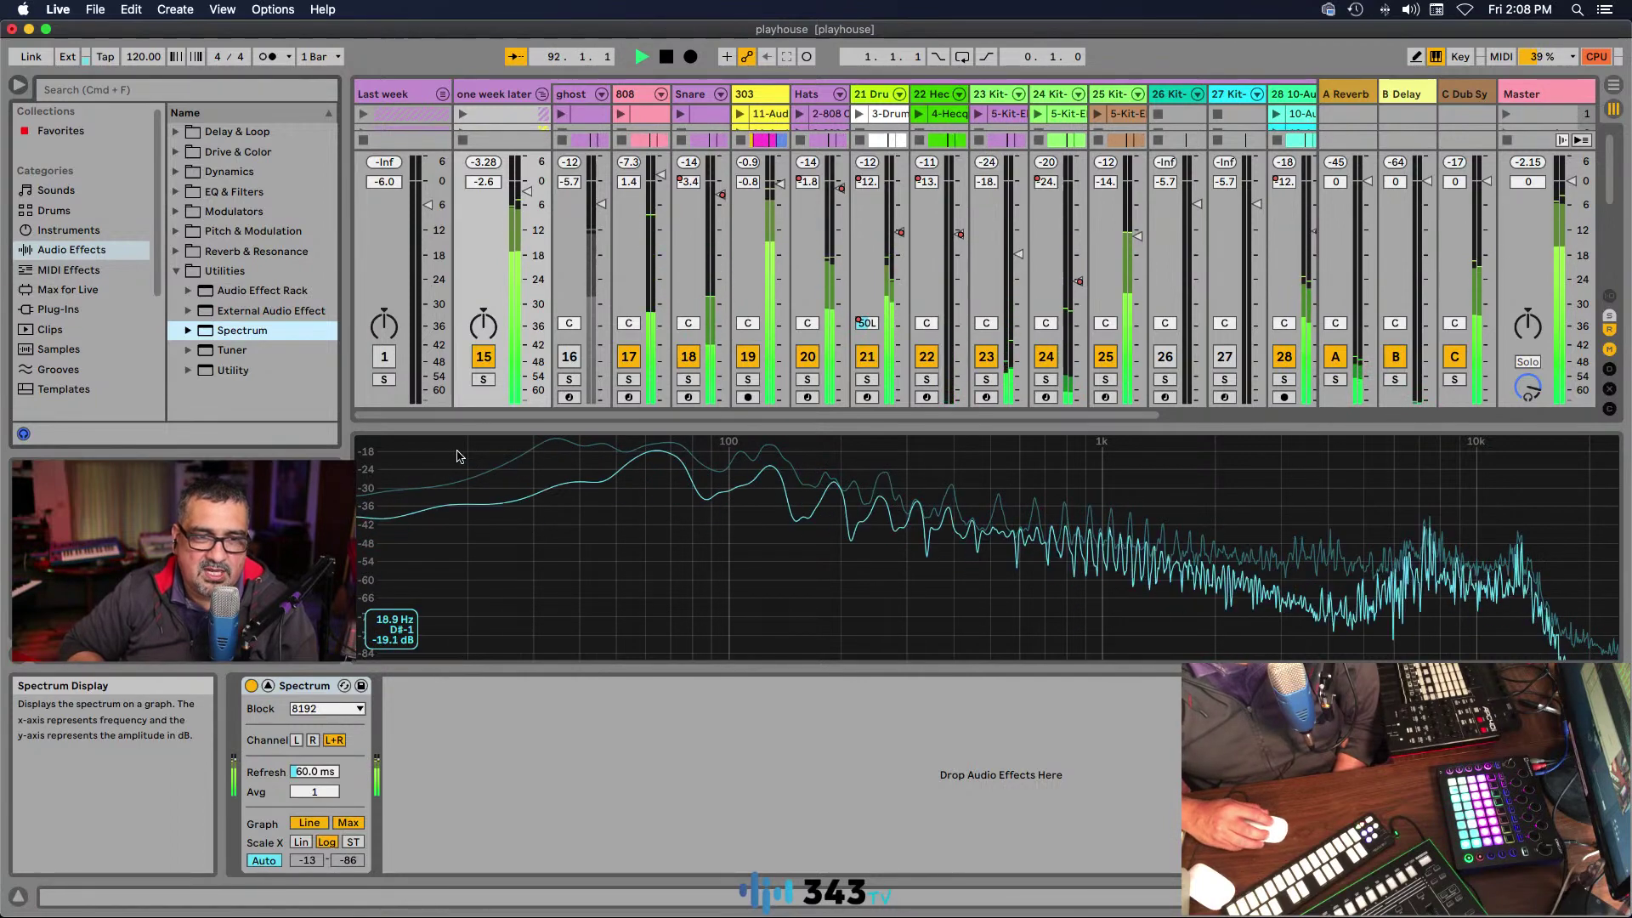
{"action": "left_click", "coordinate": [667, 56]}
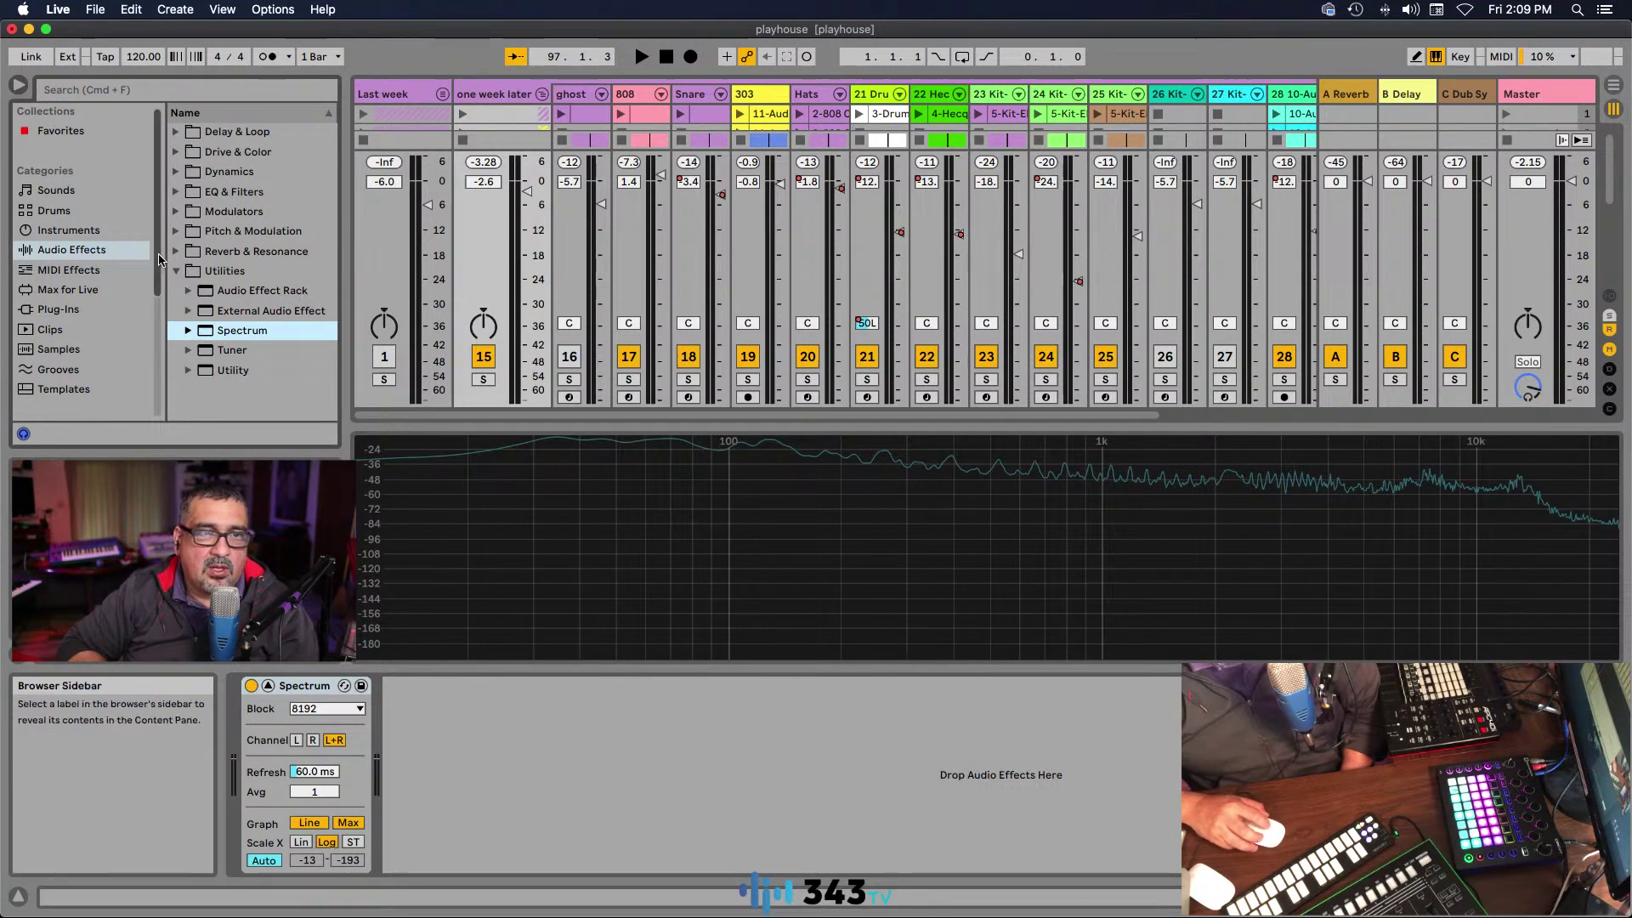
{"action": "left_click", "coordinate": [174, 193]}
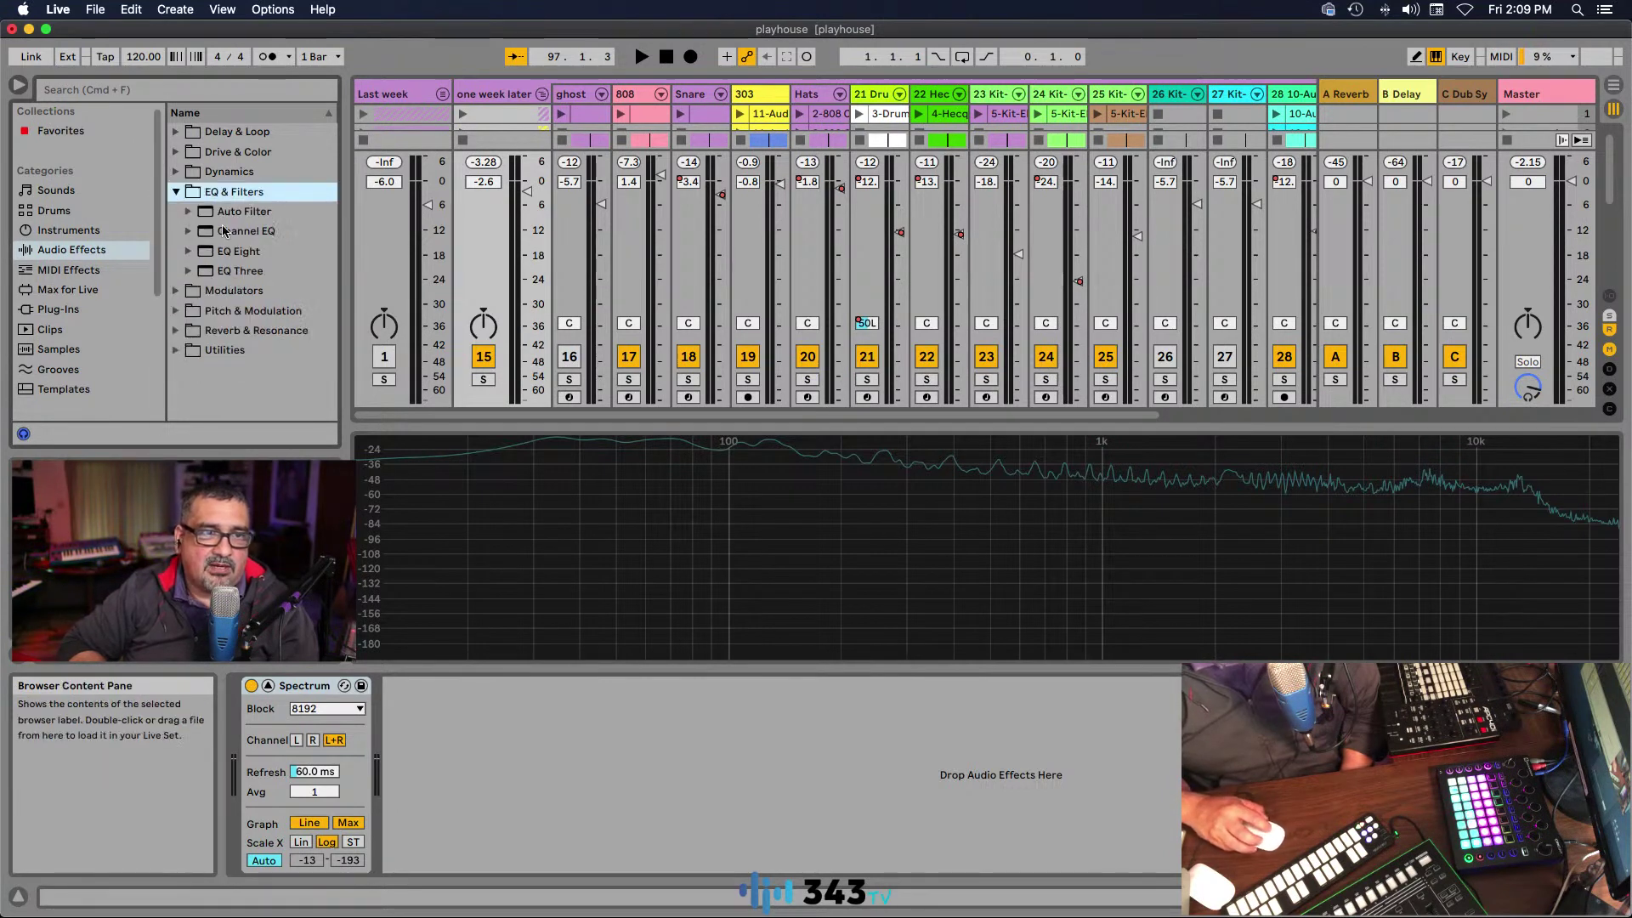
{"action": "left_click_drag", "start_coordinate": [205, 259], "coordinate": [414, 732]}
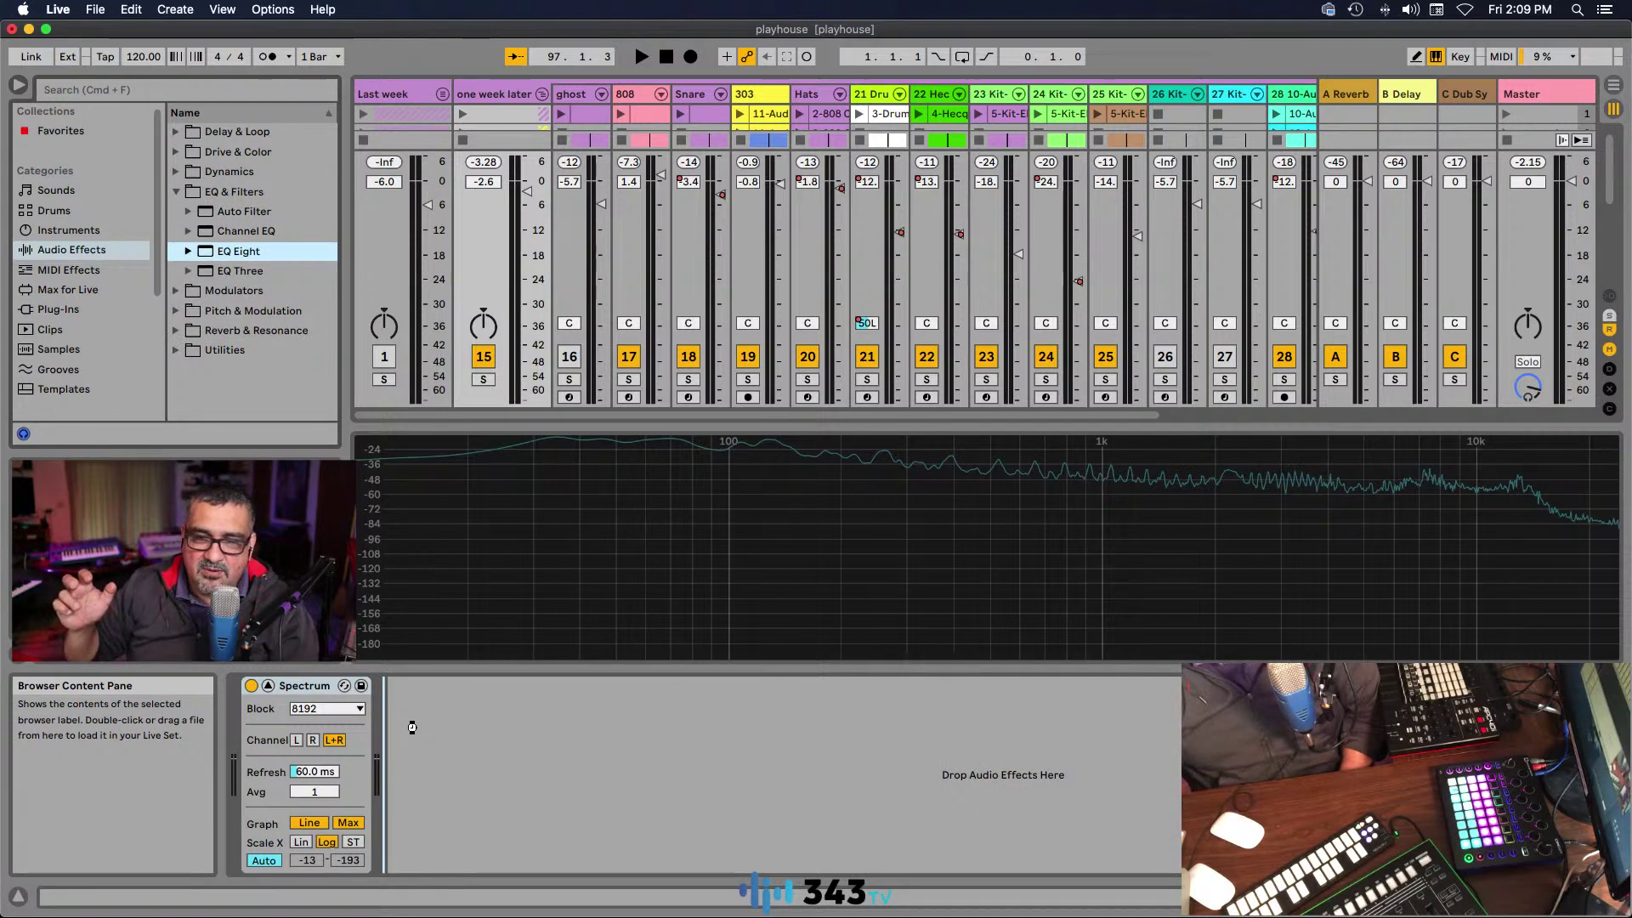
{"action": "left_click_drag", "start_coordinate": [412, 727], "coordinate": [413, 729]}
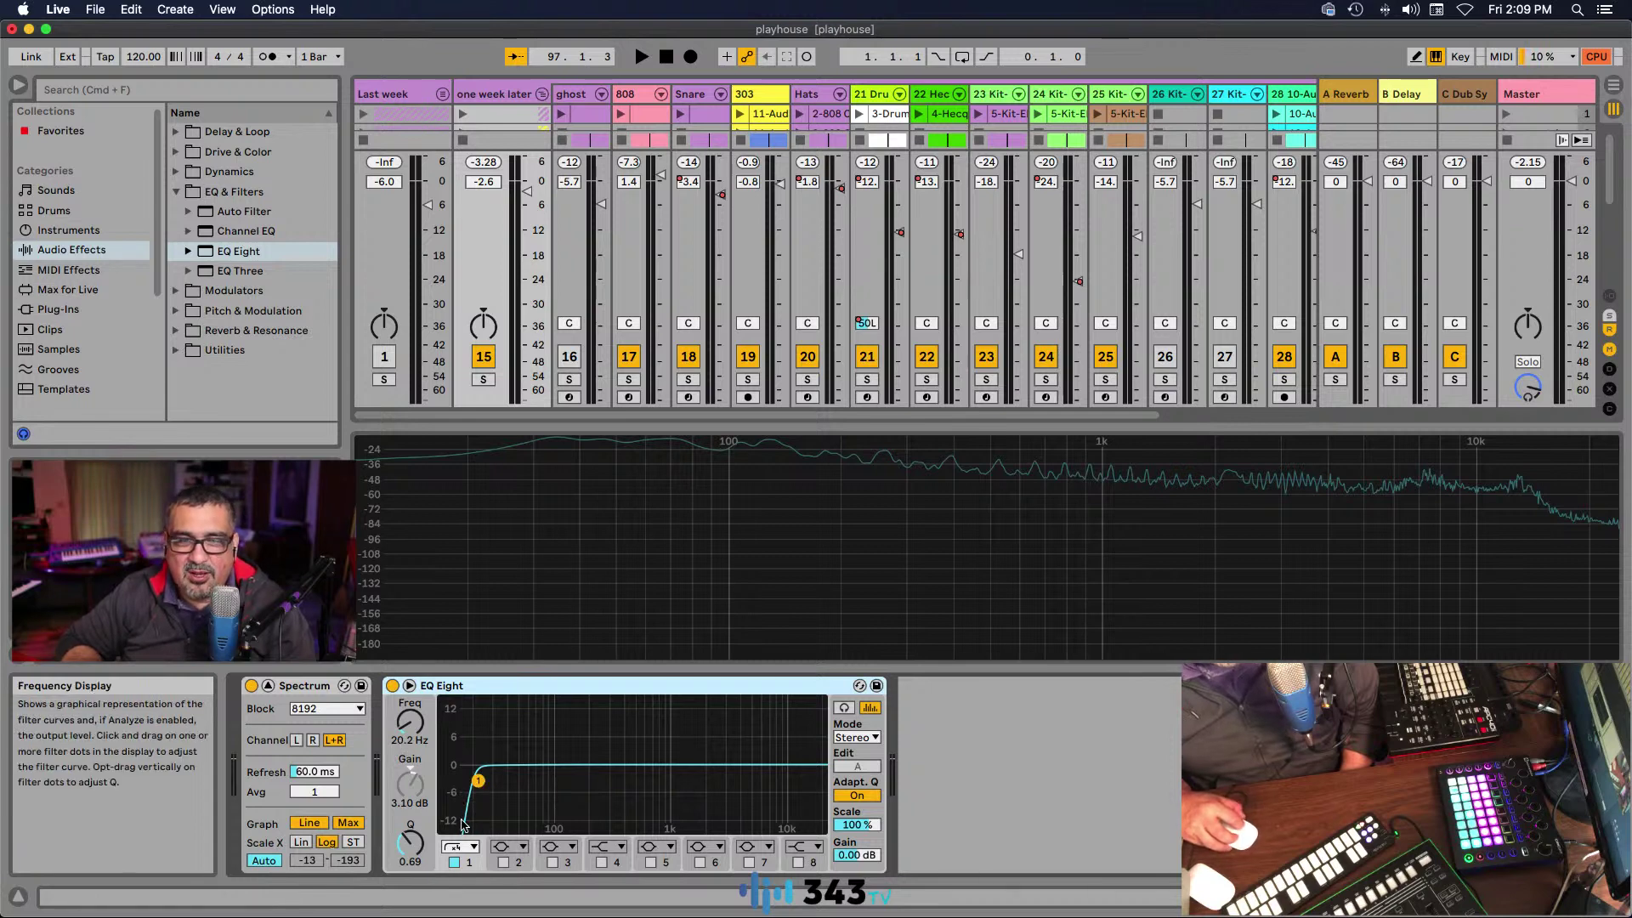
Step: Check the EQ Eight's Oversampling option, then move the Spectrum behind the EQ Eight in the group's device chain
{"action": "right_click", "coordinate": [609, 692]}
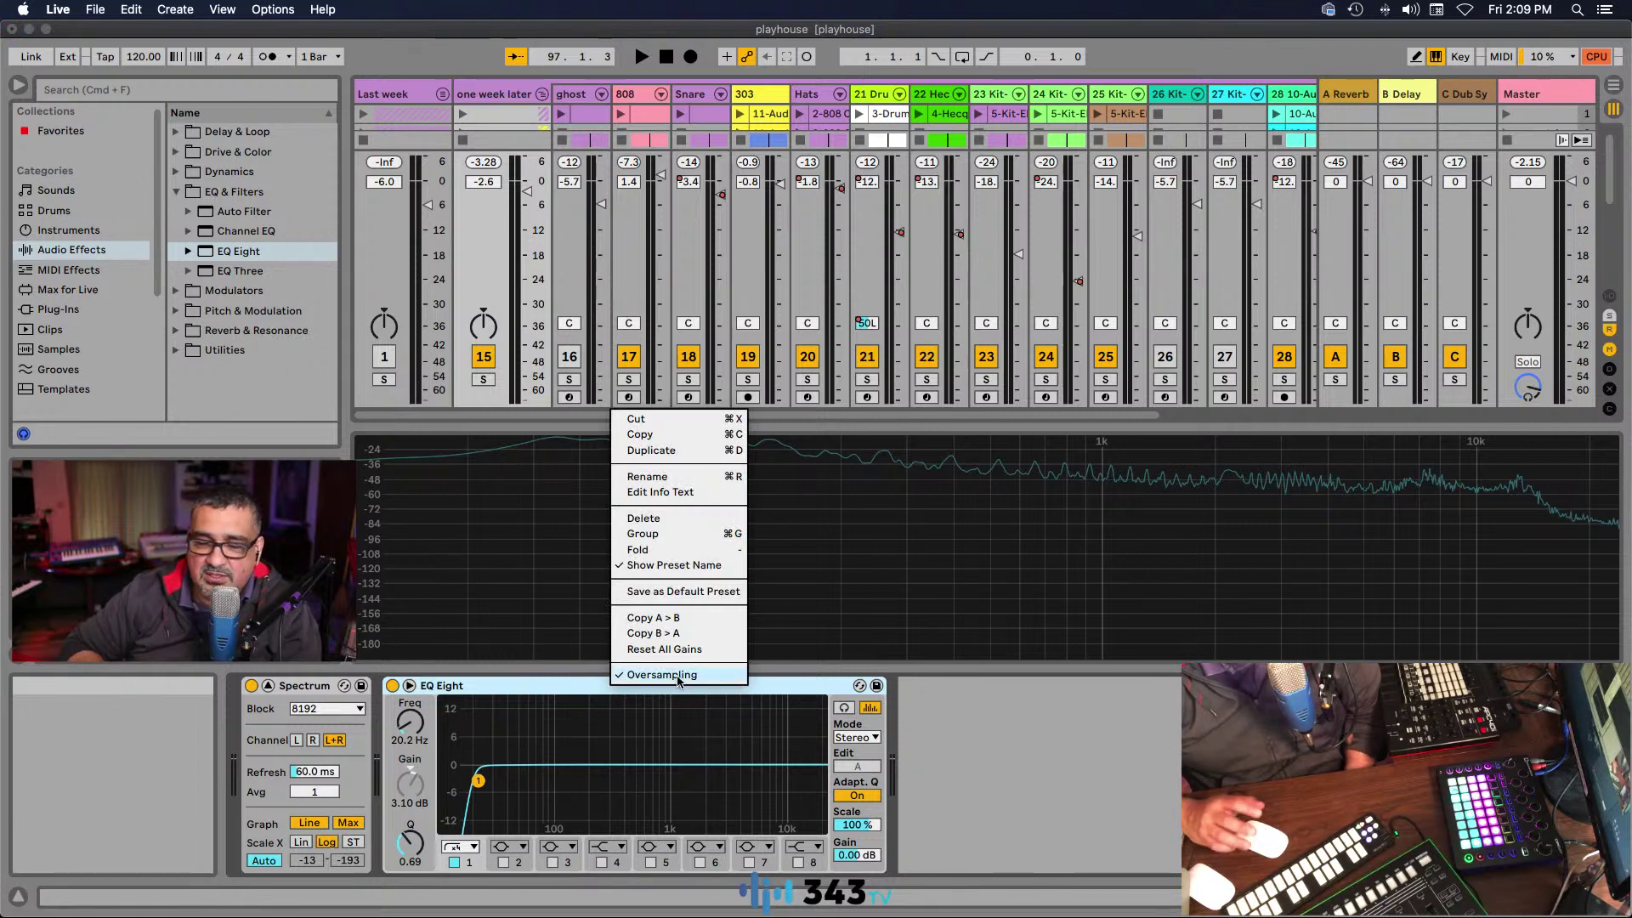
{"action": "left_click", "coordinate": [572, 688]}
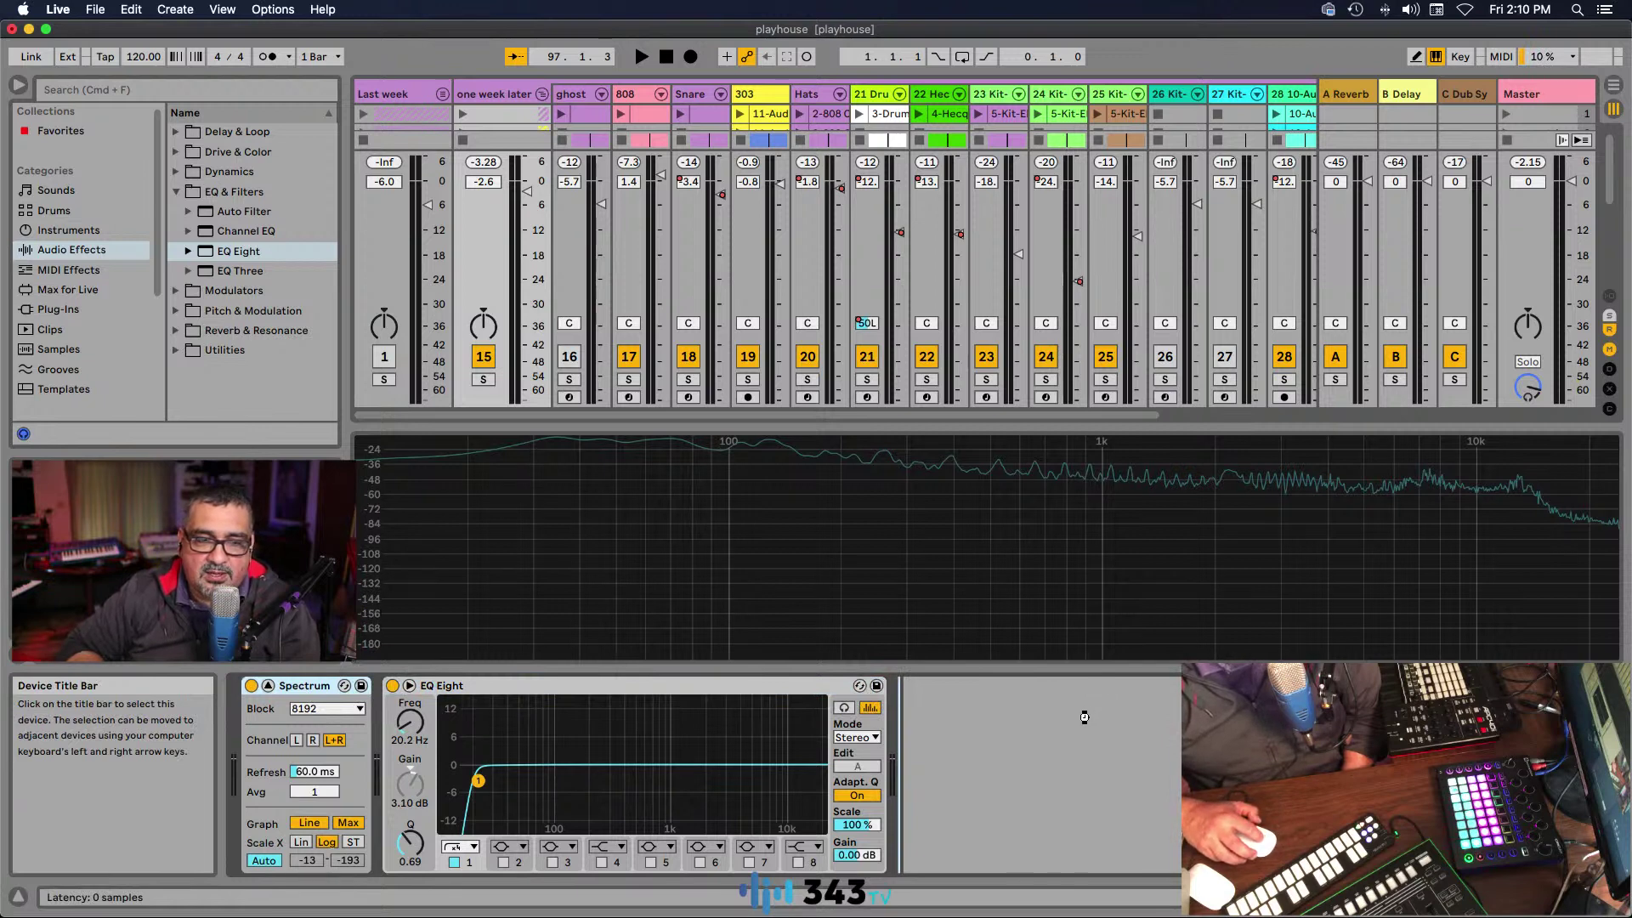
{"action": "key", "text": "super+z"}
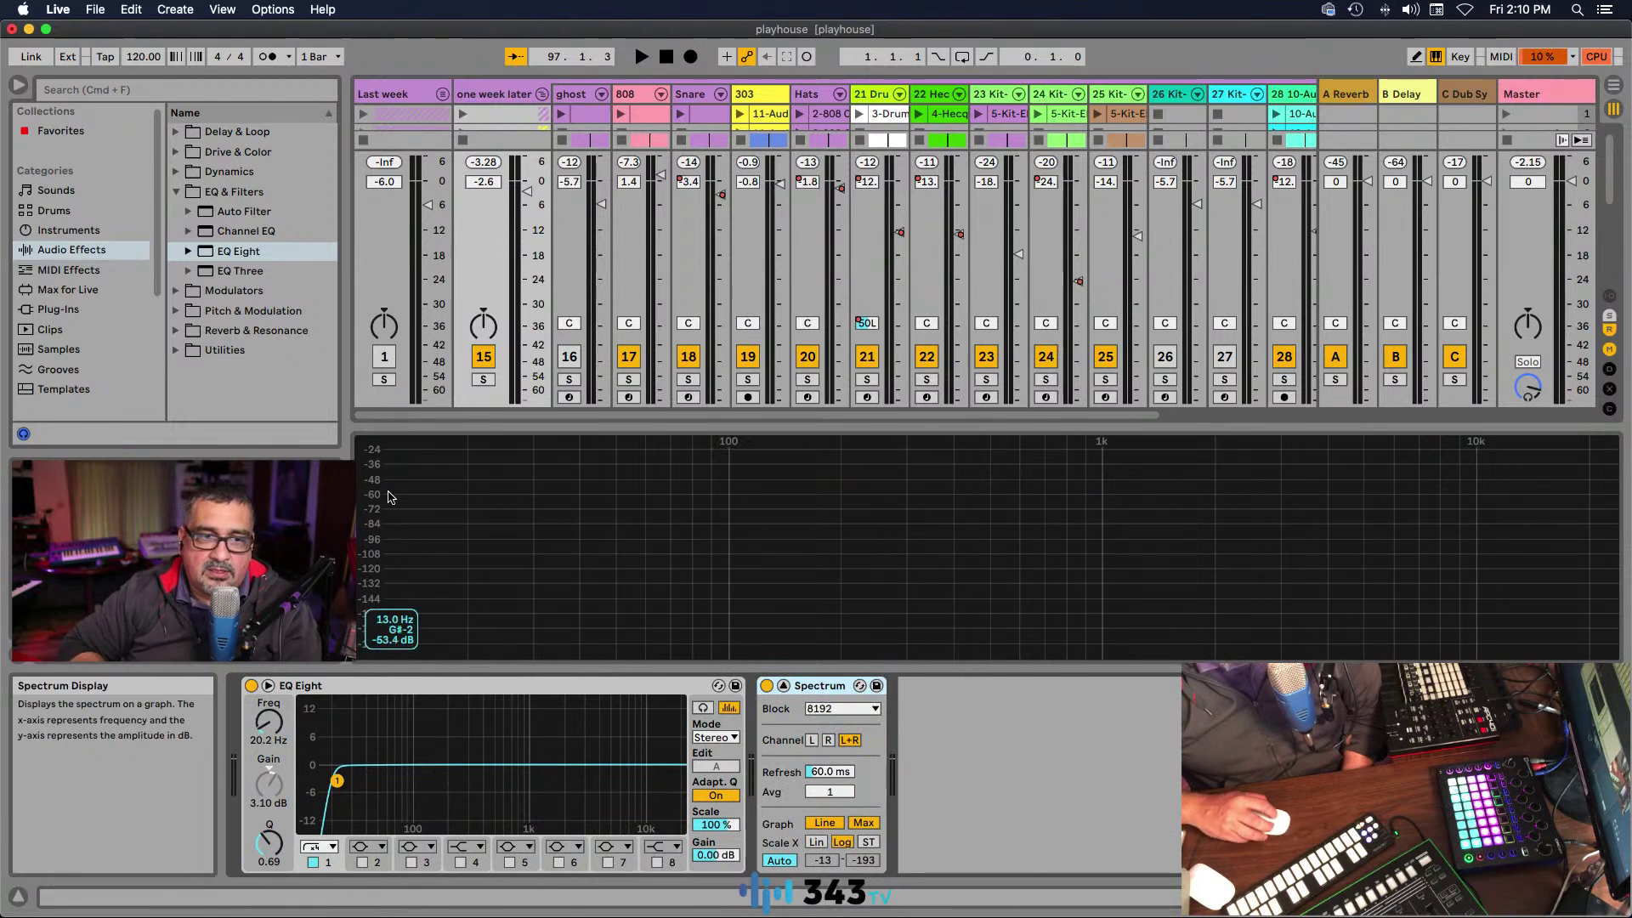
Step: Compare the low end in the Spectrum during playback with the EQ Eight bypassed and switched back on, then stop playback
{"action": "left_click", "coordinate": [250, 685]}
{"action": "left_click", "coordinate": [641, 56]}
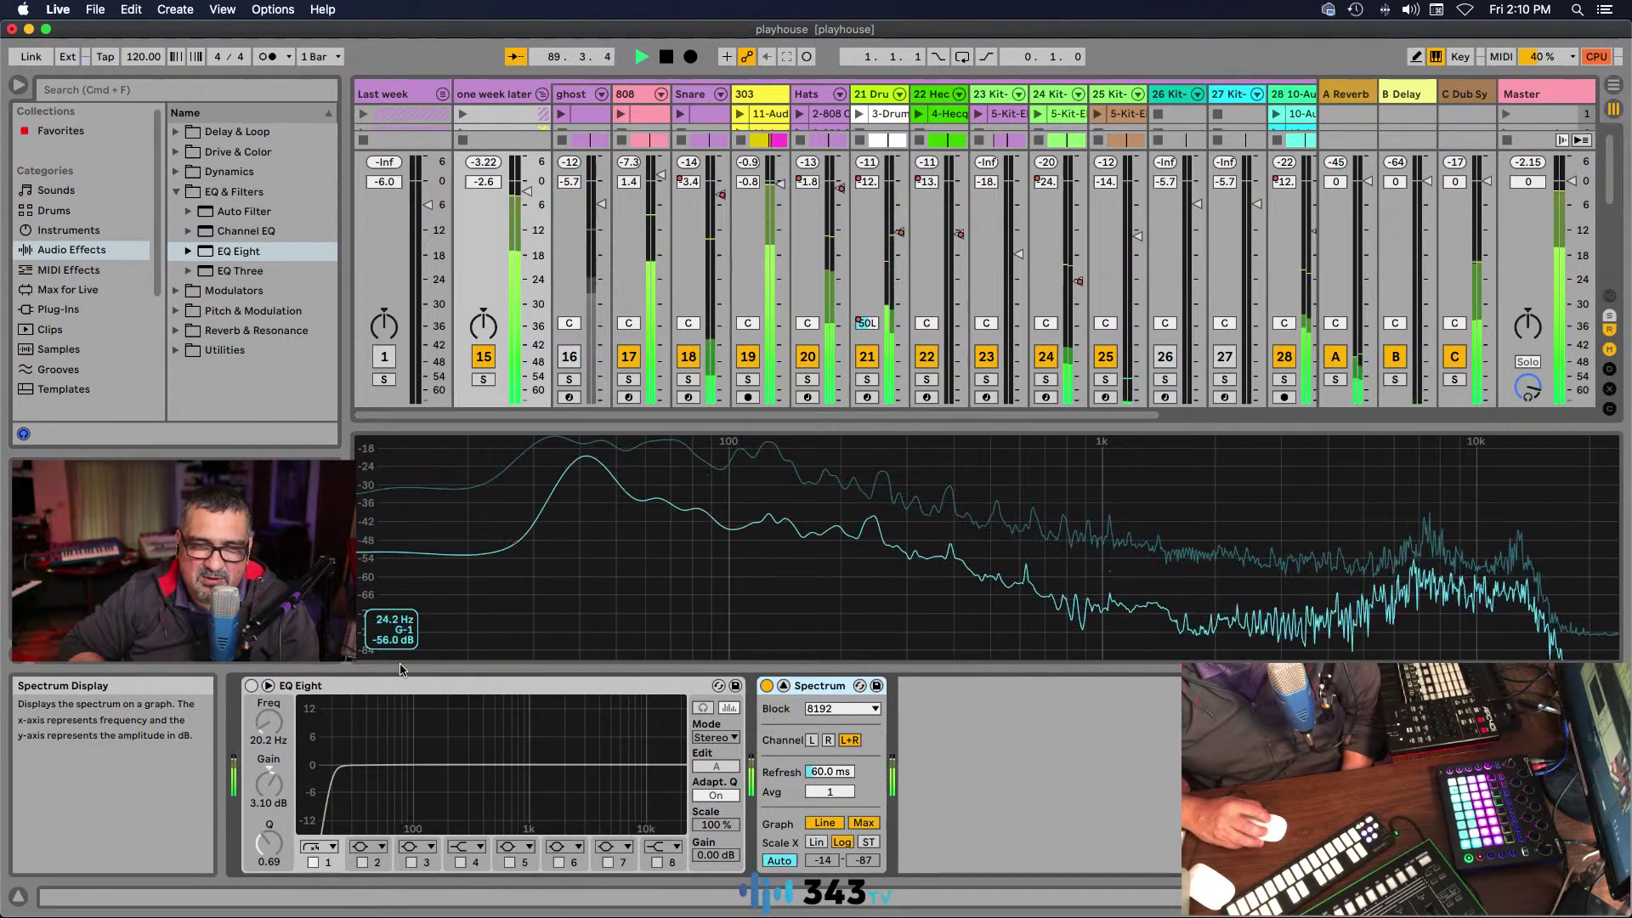
{"action": "left_click", "coordinate": [250, 685]}
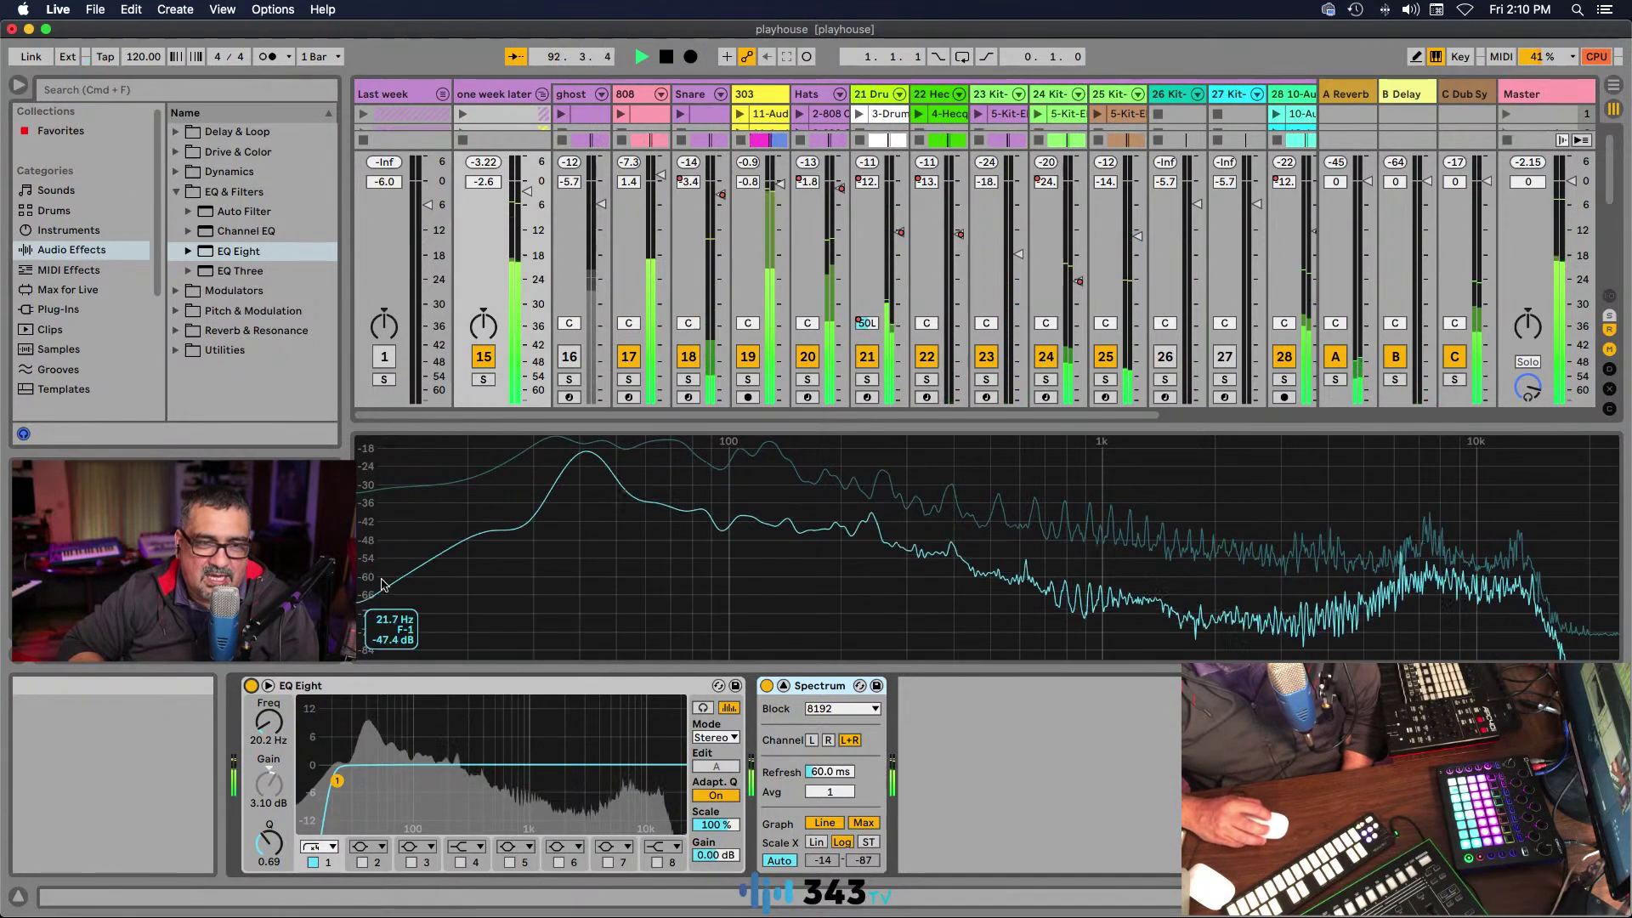
{"action": "left_click", "coordinate": [665, 60]}
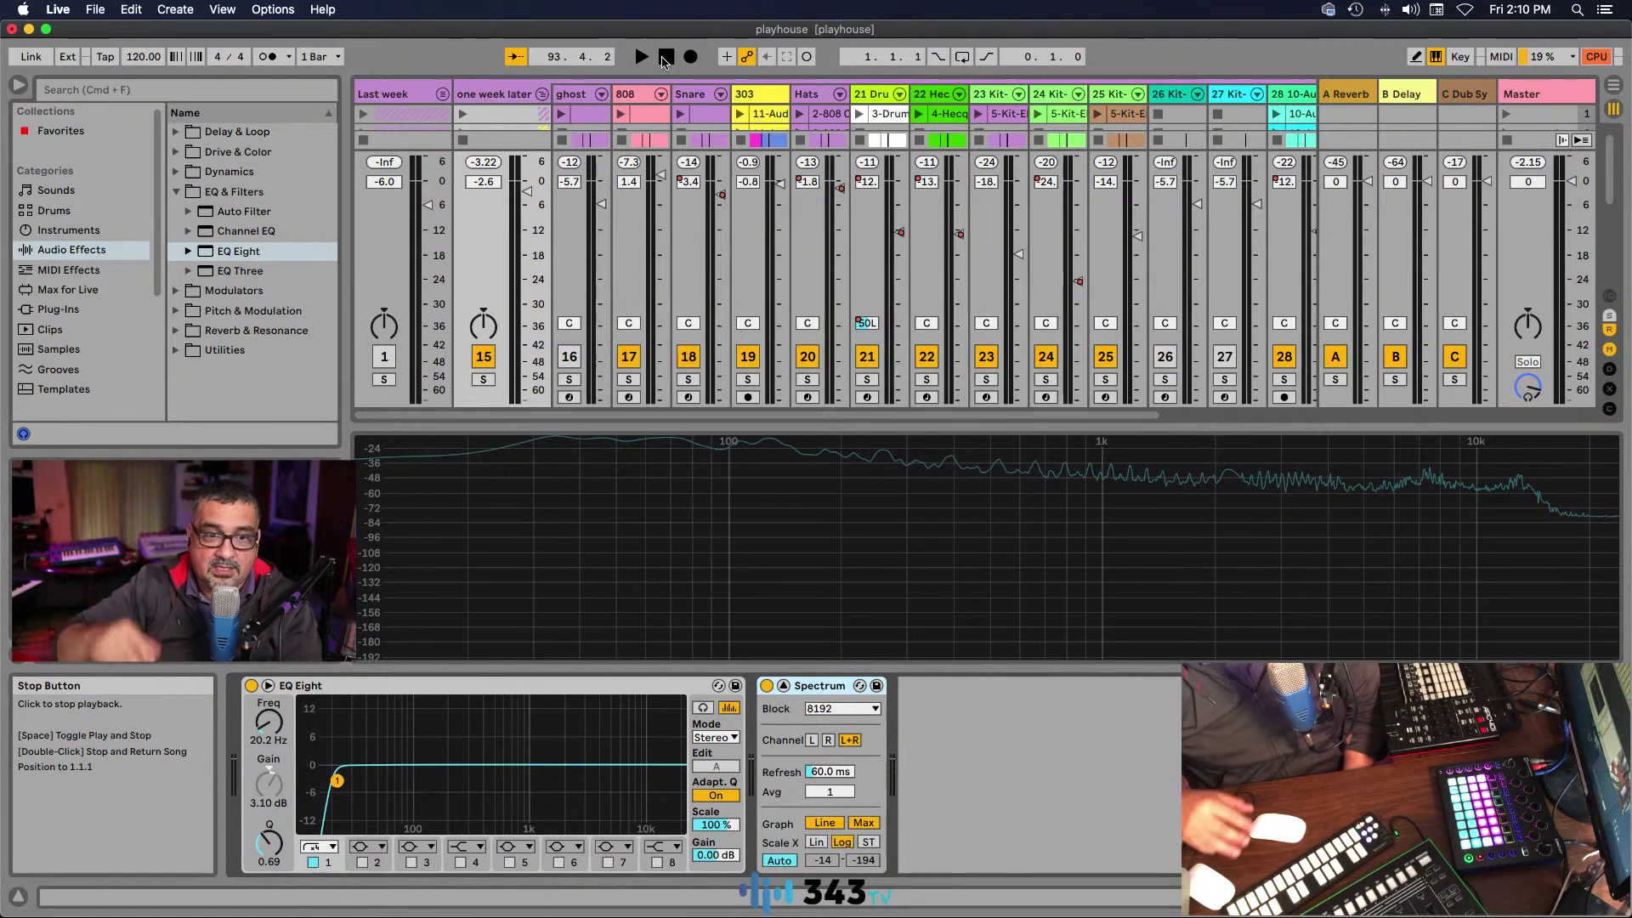
{"action": "left_click", "coordinate": [640, 57]}
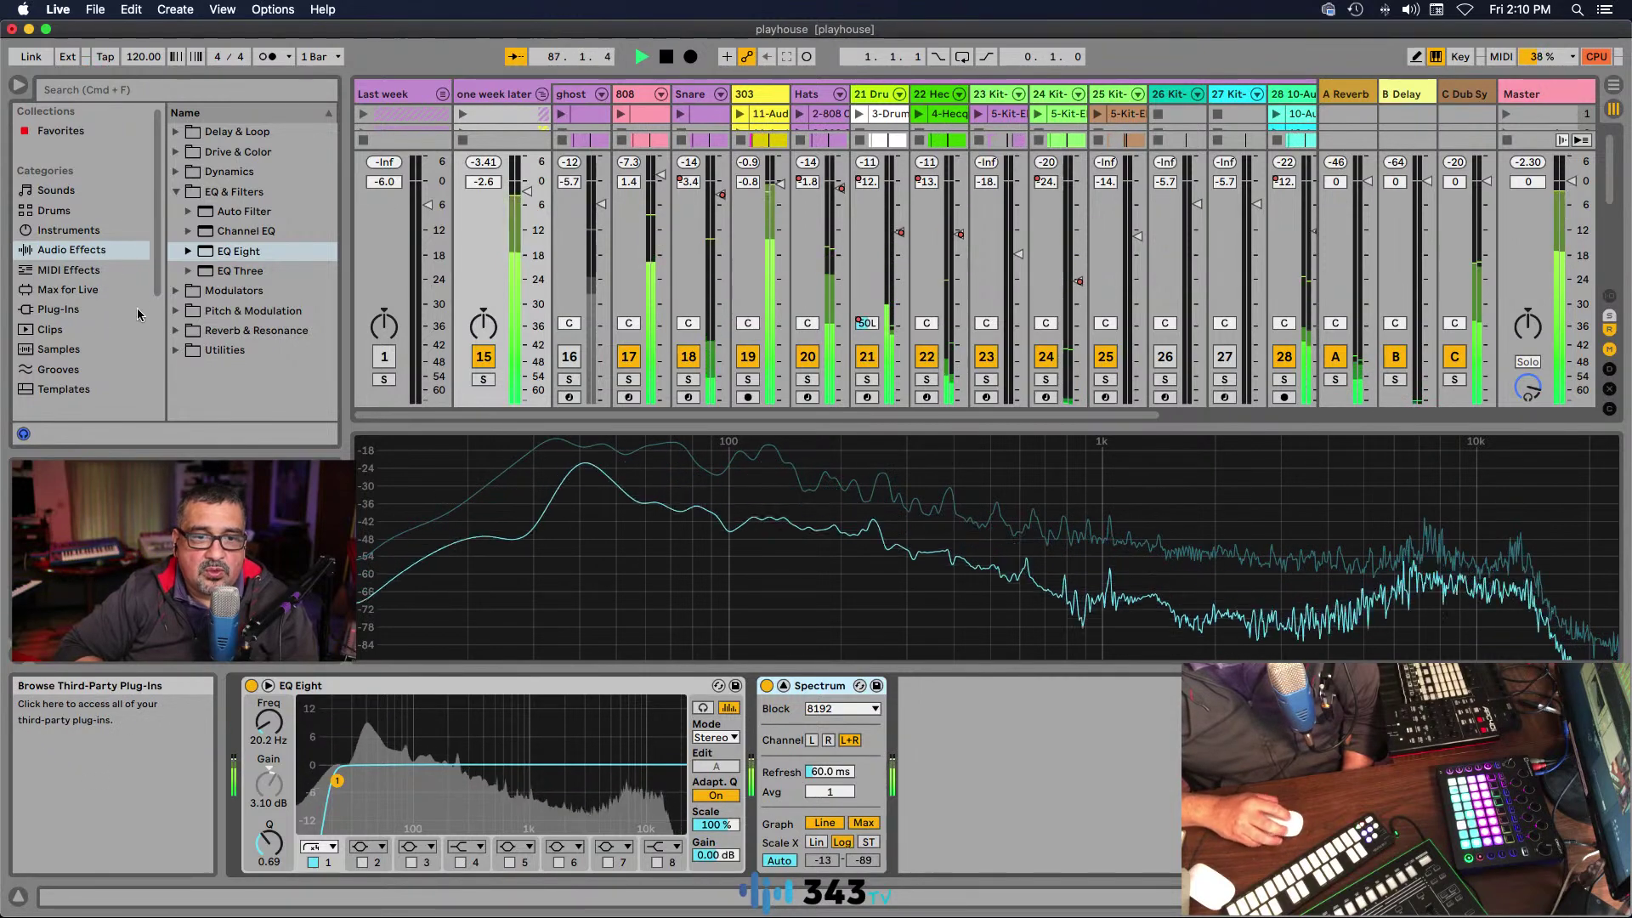
{"action": "left_click", "coordinate": [665, 57]}
Step: Add a Utility from the Utilities audio effects between the EQ Eight and the Spectrum
{"action": "left_click", "coordinate": [223, 349]}
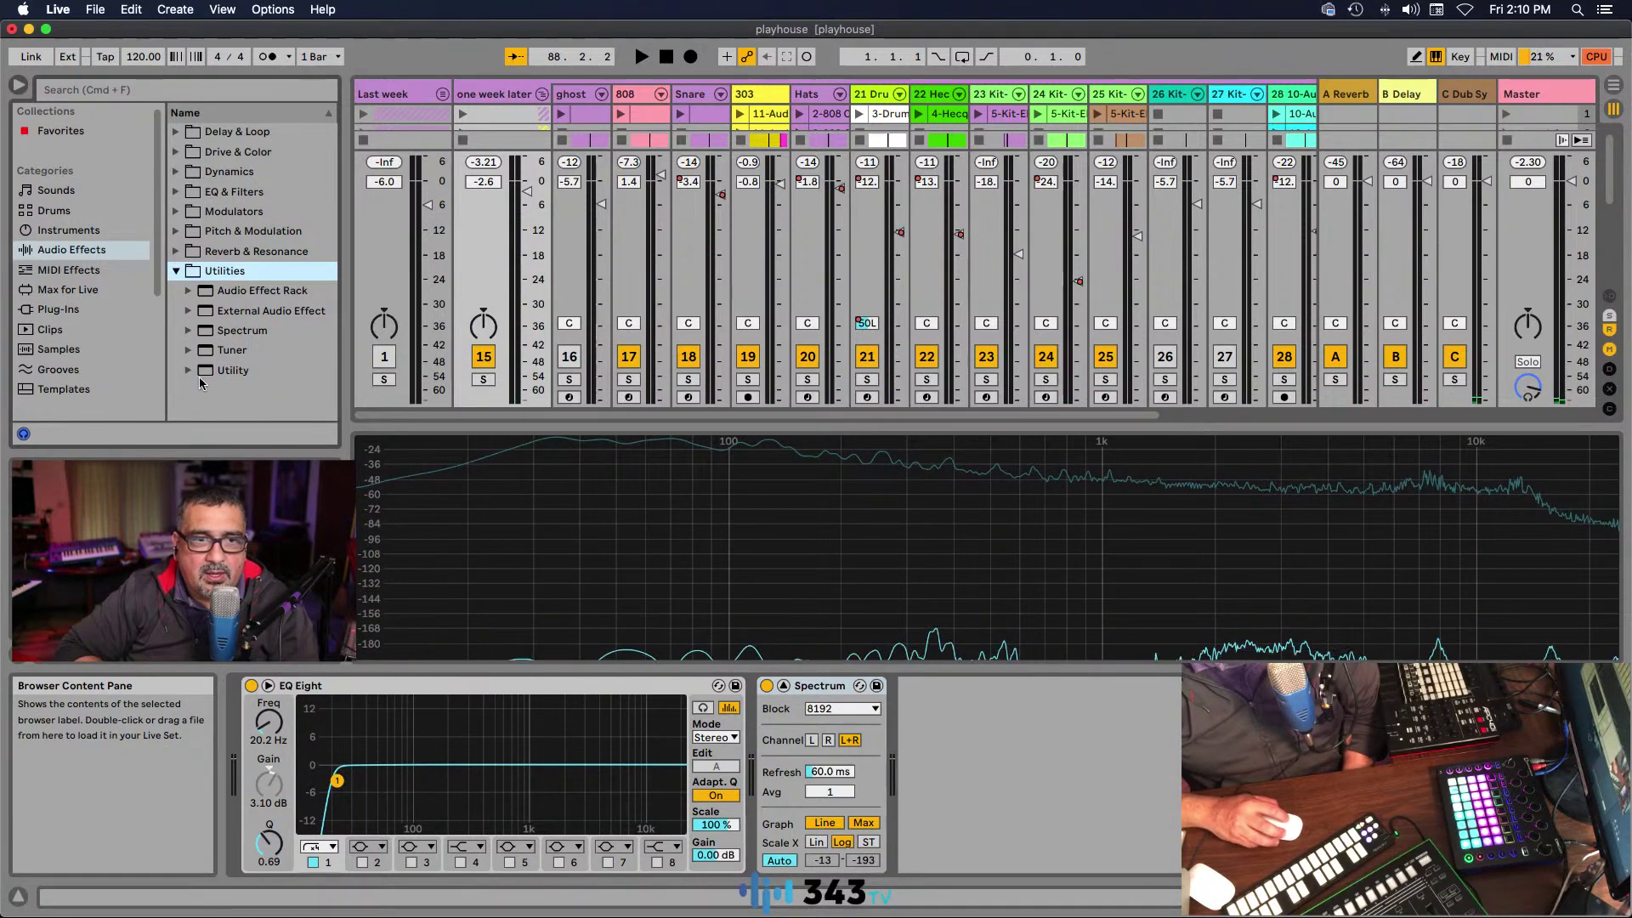
{"action": "mouse_move", "coordinate": [208, 380]}
{"action": "left_mouse_down"}
{"action": "mouse_move", "coordinate": [357, 543]}
{"action": "mouse_move", "coordinate": [806, 786]}
{"action": "mouse_move", "coordinate": [777, 752]}
{"action": "mouse_move", "coordinate": [751, 761]}
{"action": "left_mouse_up"}
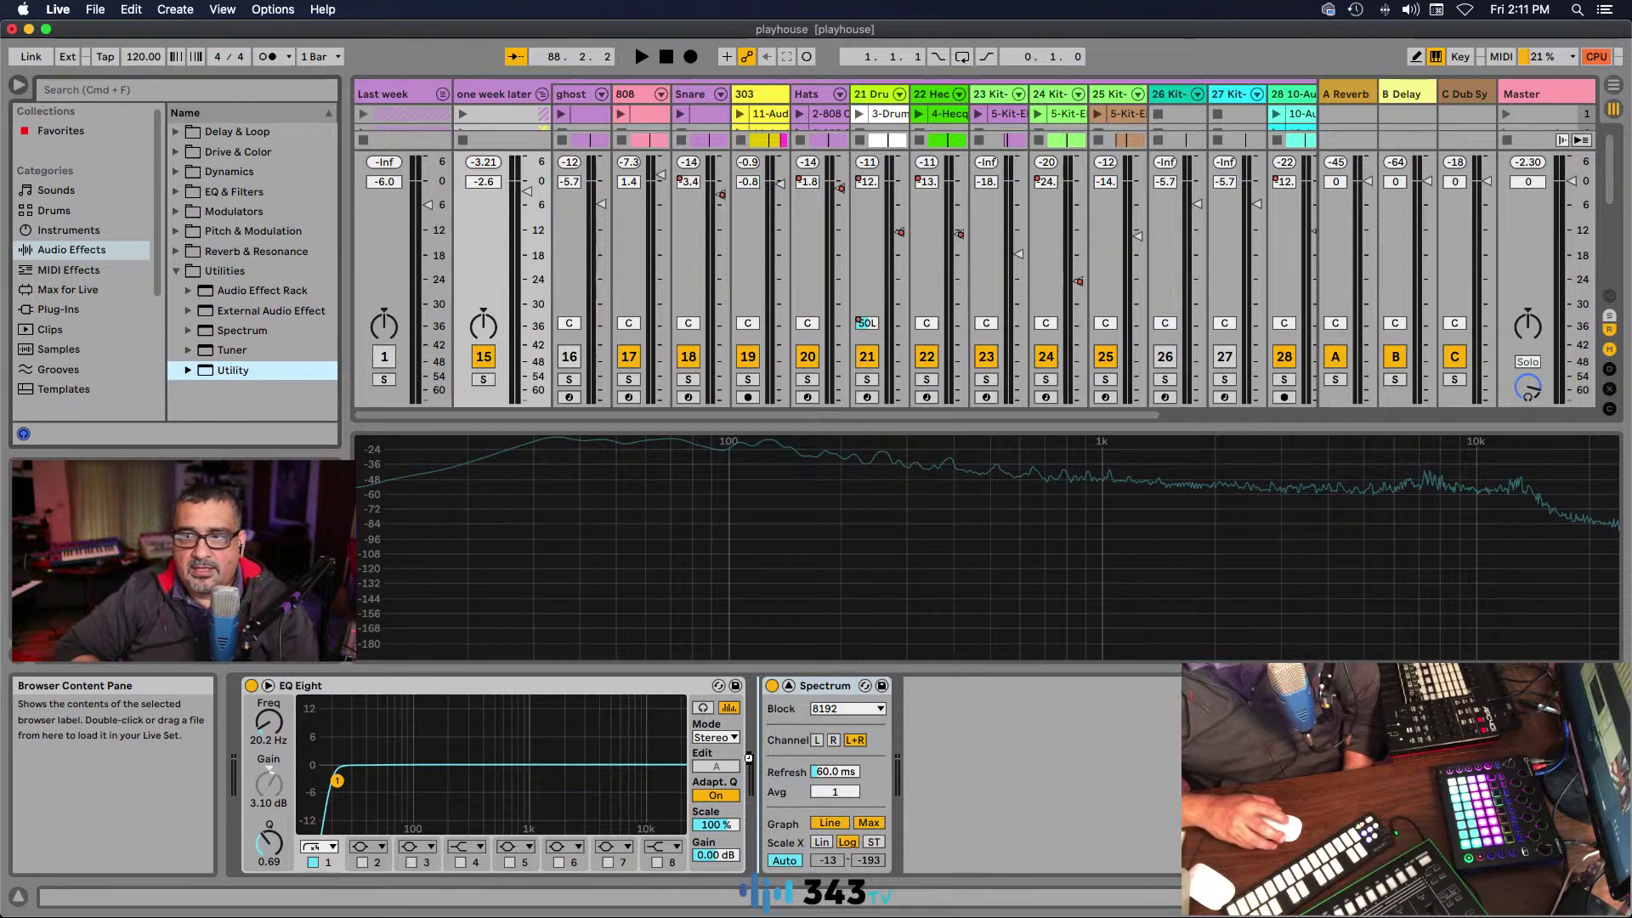
{"action": "left_click_drag", "start_coordinate": [748, 757], "coordinate": [751, 760]}
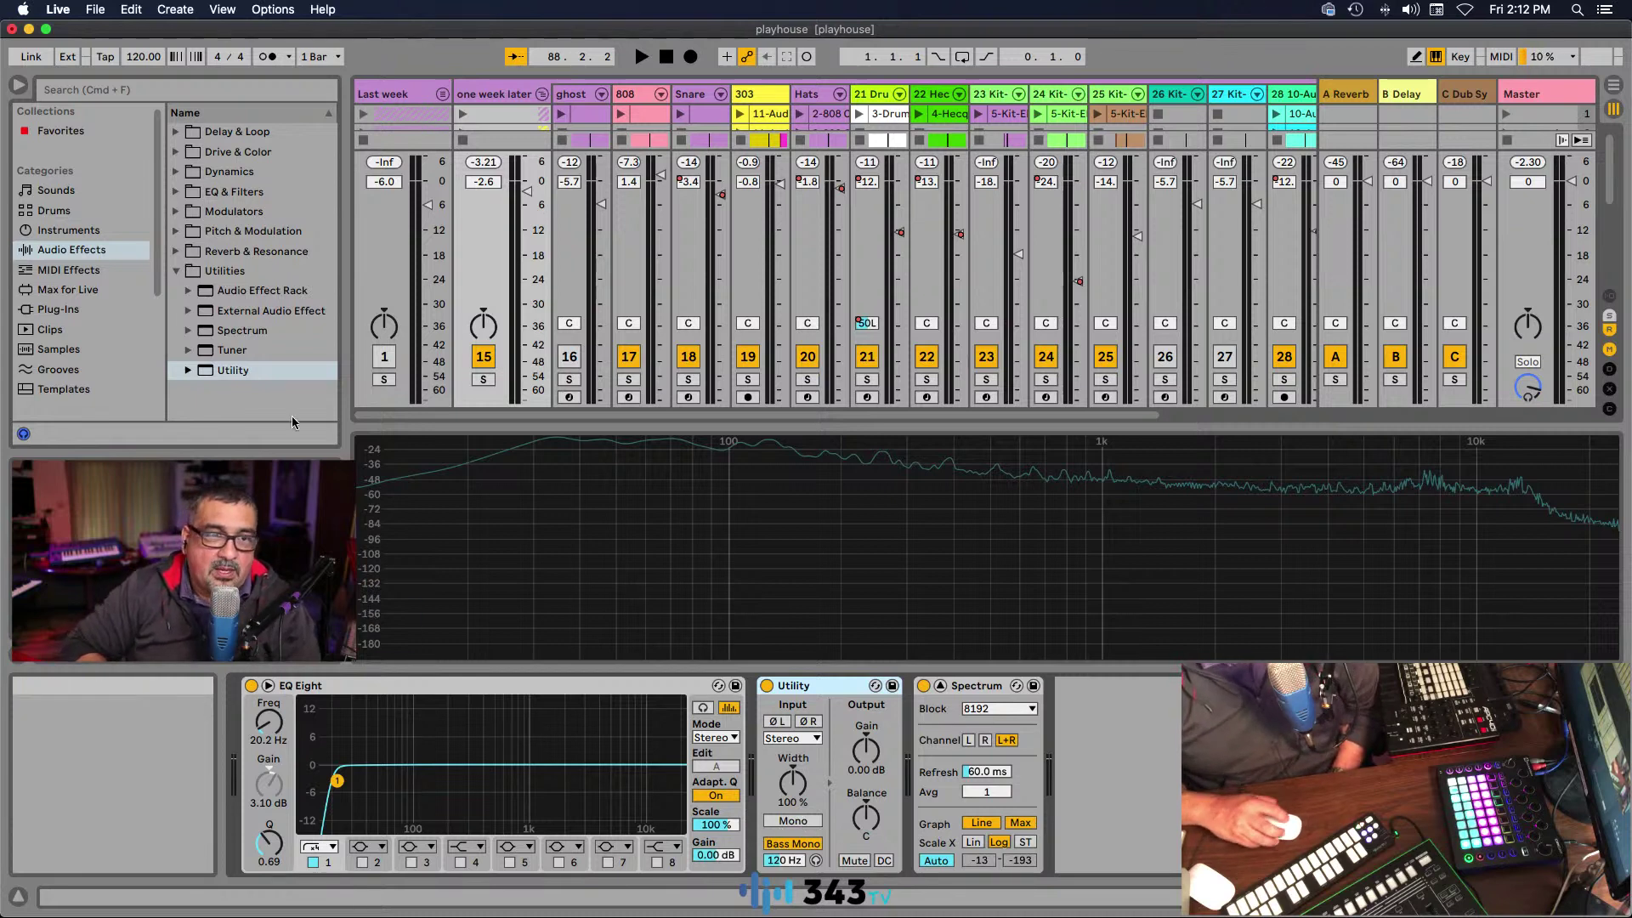
Step: Insert the FabFilter FF Pro-Q 2 Audio Units plug-in between the Utility and the Spectrum
{"action": "left_click", "coordinate": [54, 309]}
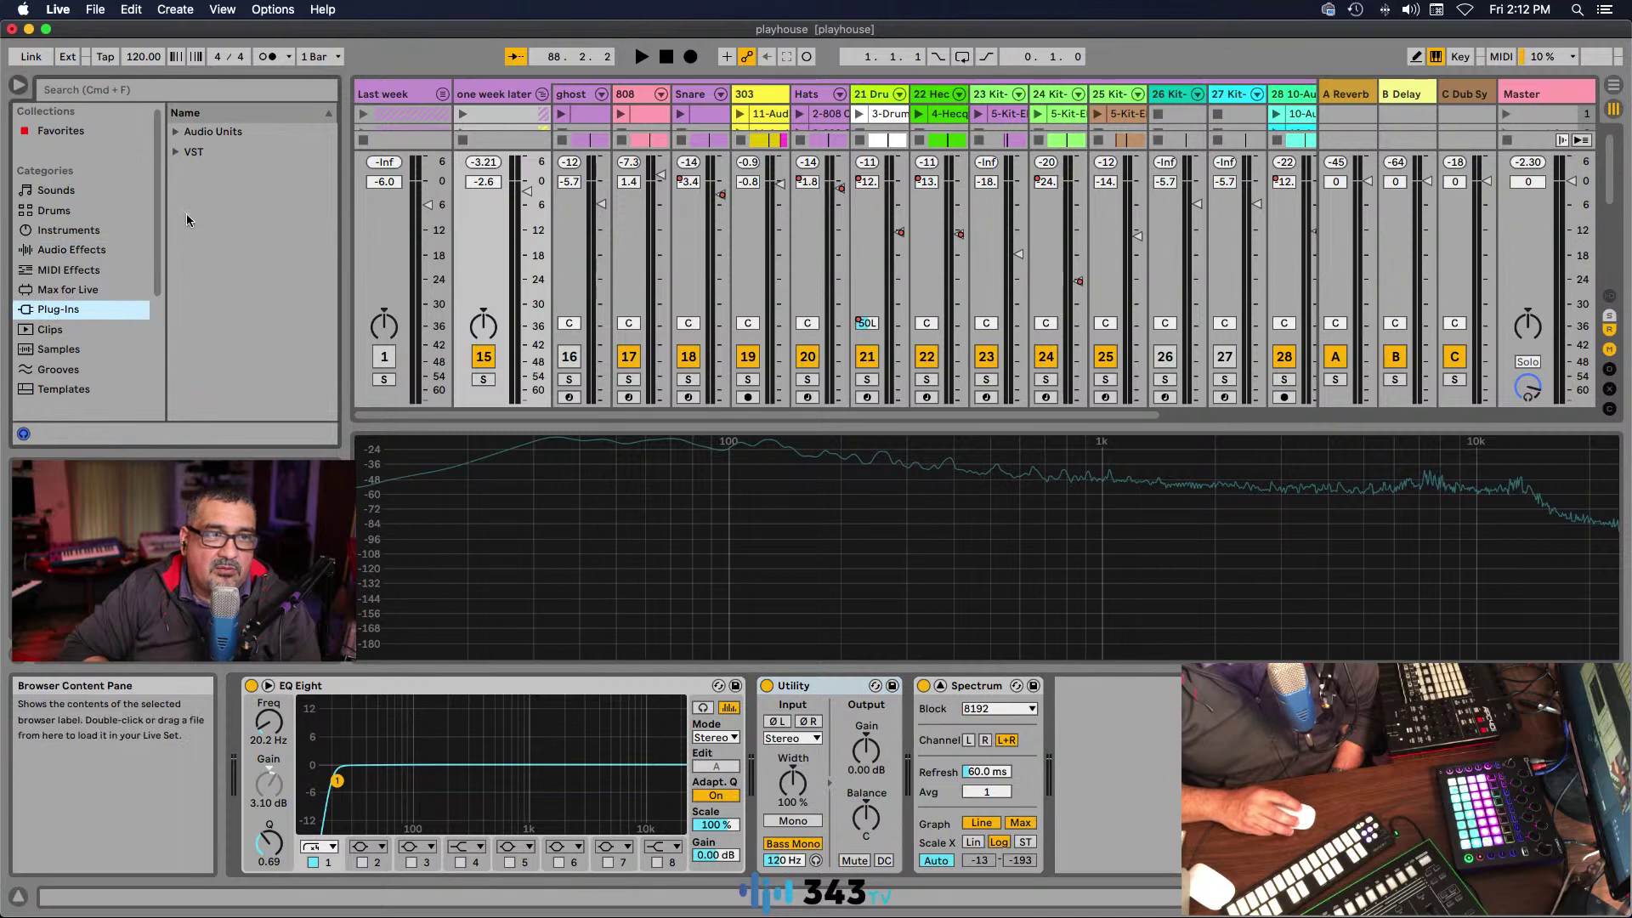
{"action": "left_click", "coordinate": [176, 132]}
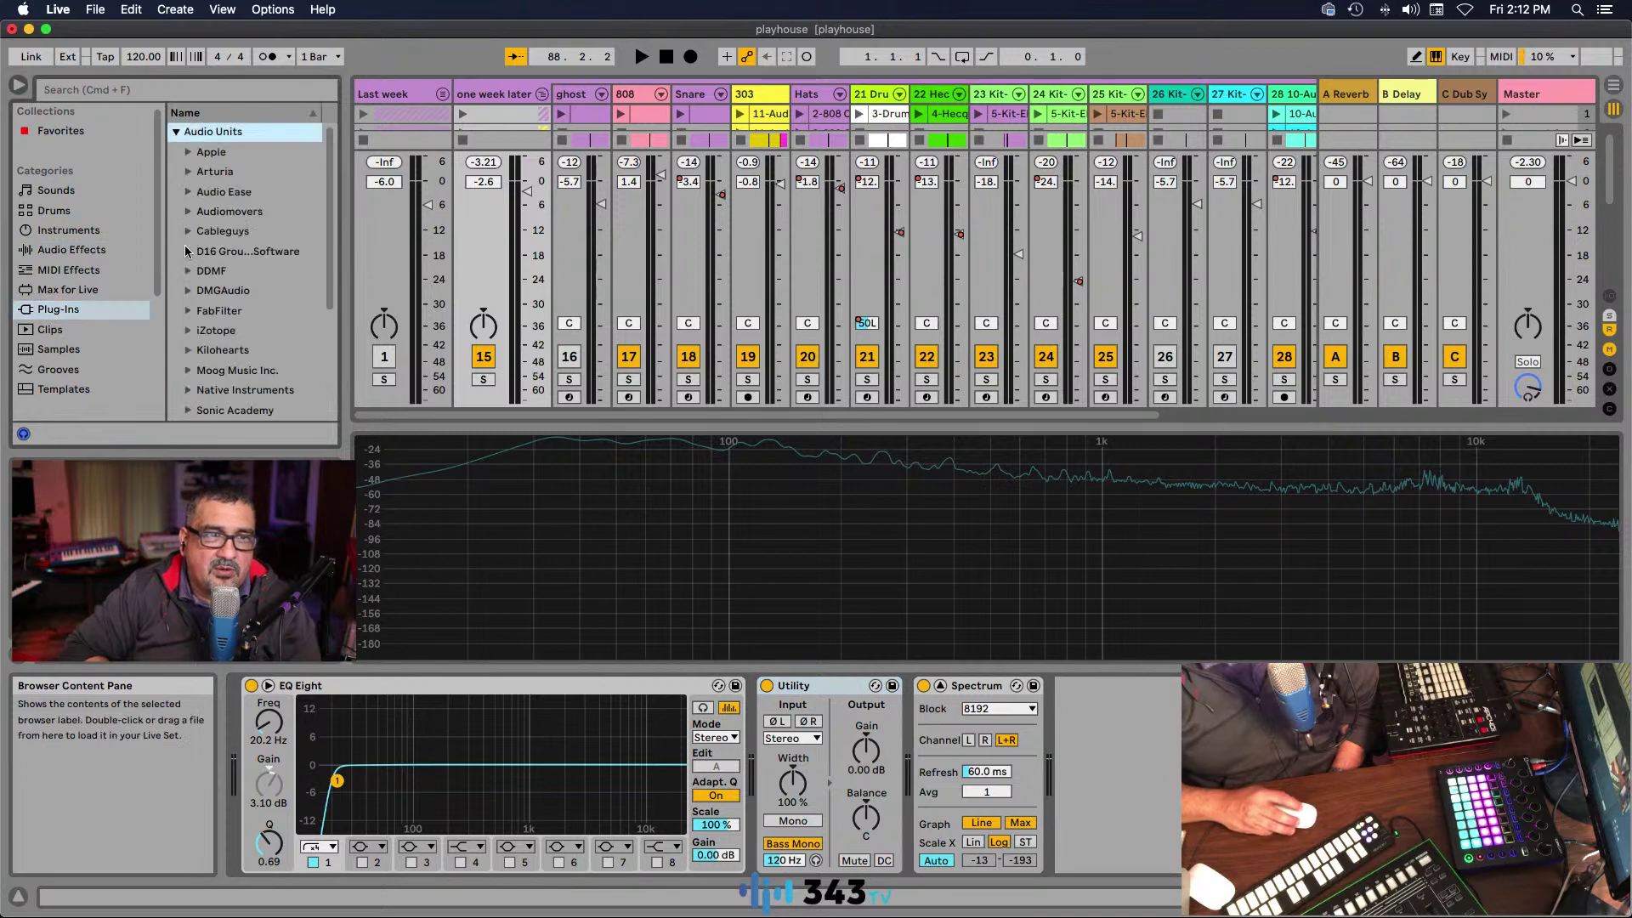
{"action": "left_click", "coordinate": [185, 311]}
{"action": "scroll", "coordinate": [255, 323], "scroll_direction": "down", "scroll_amount": 5}
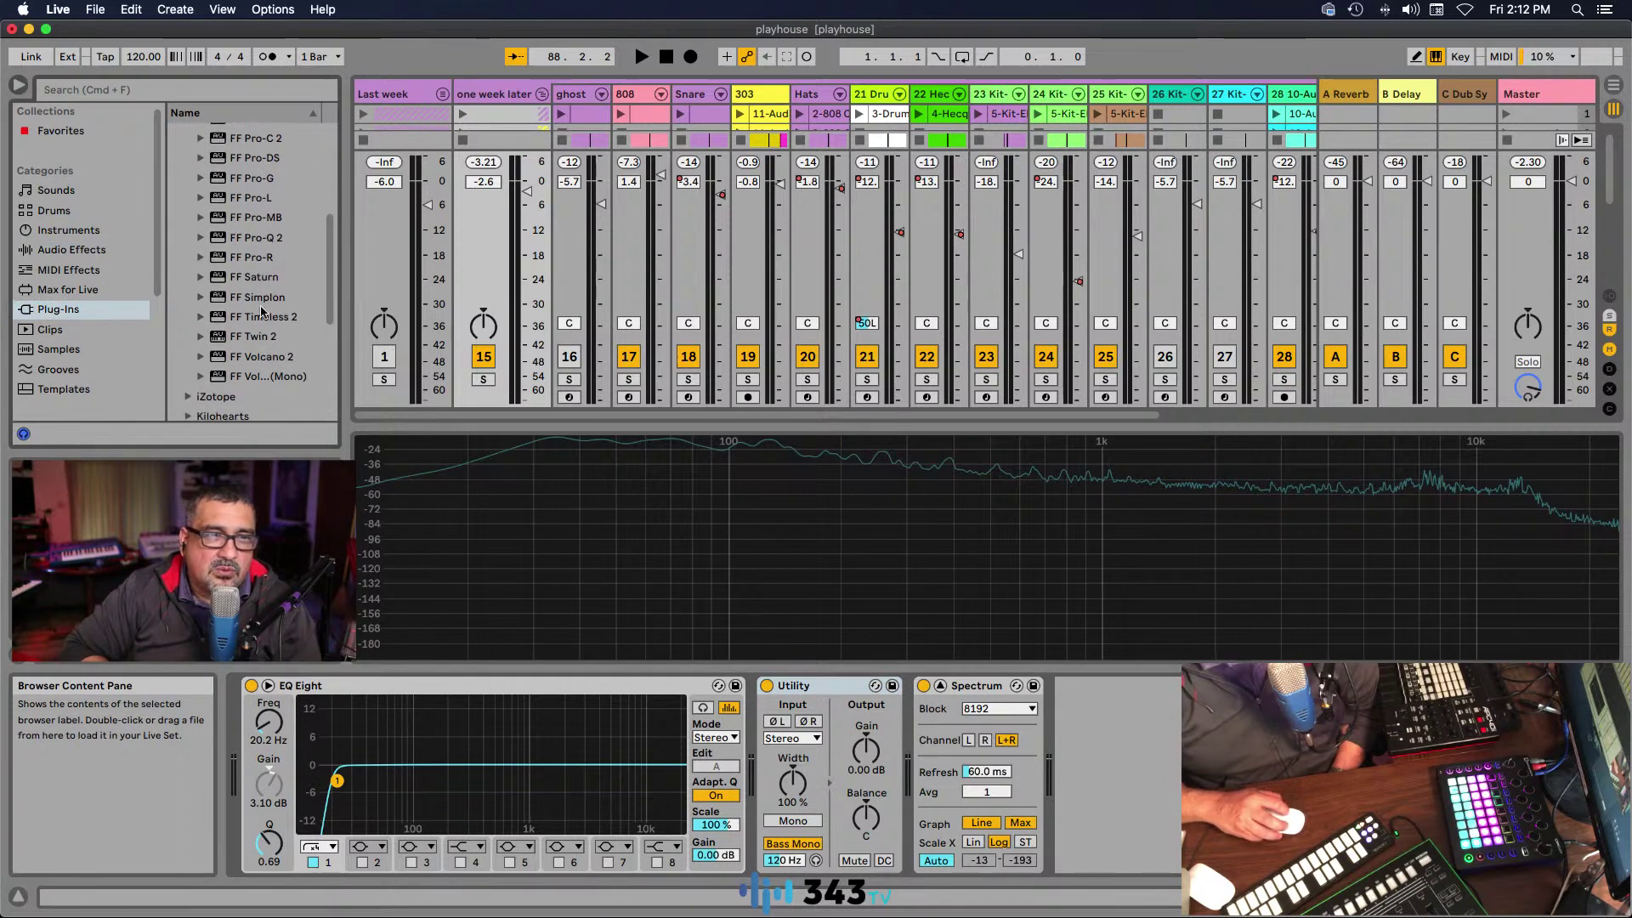
{"action": "left_click", "coordinate": [239, 241]}
{"action": "left_click_drag", "start_coordinate": [827, 660], "coordinate": [933, 729]}
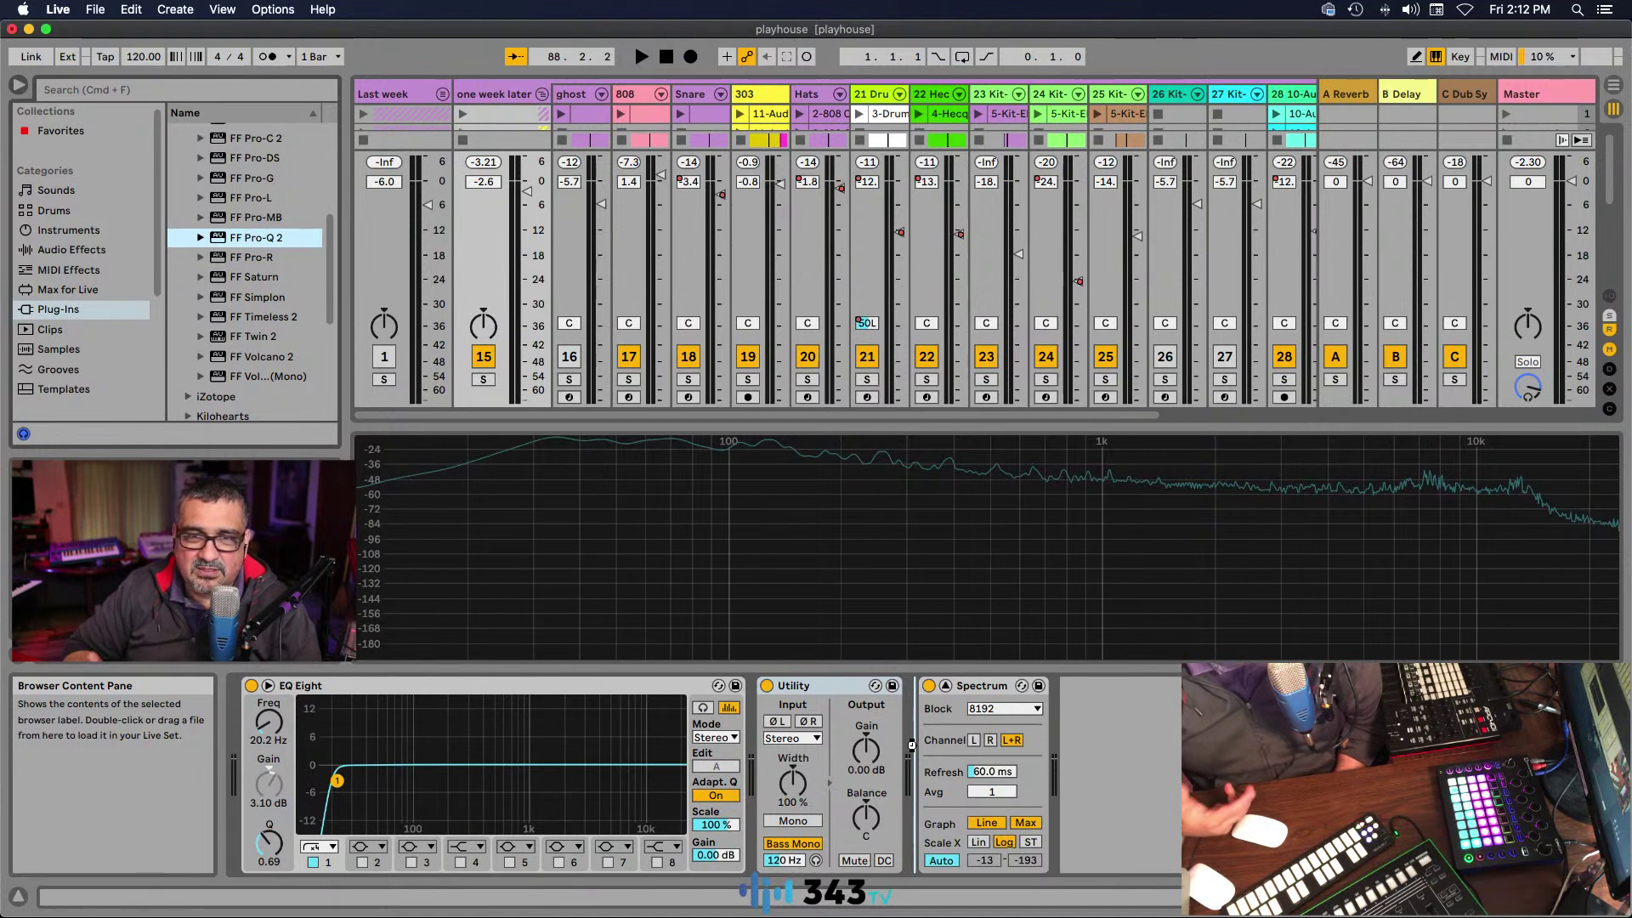
{"action": "left_click_drag", "start_coordinate": [910, 745], "coordinate": [912, 746]}
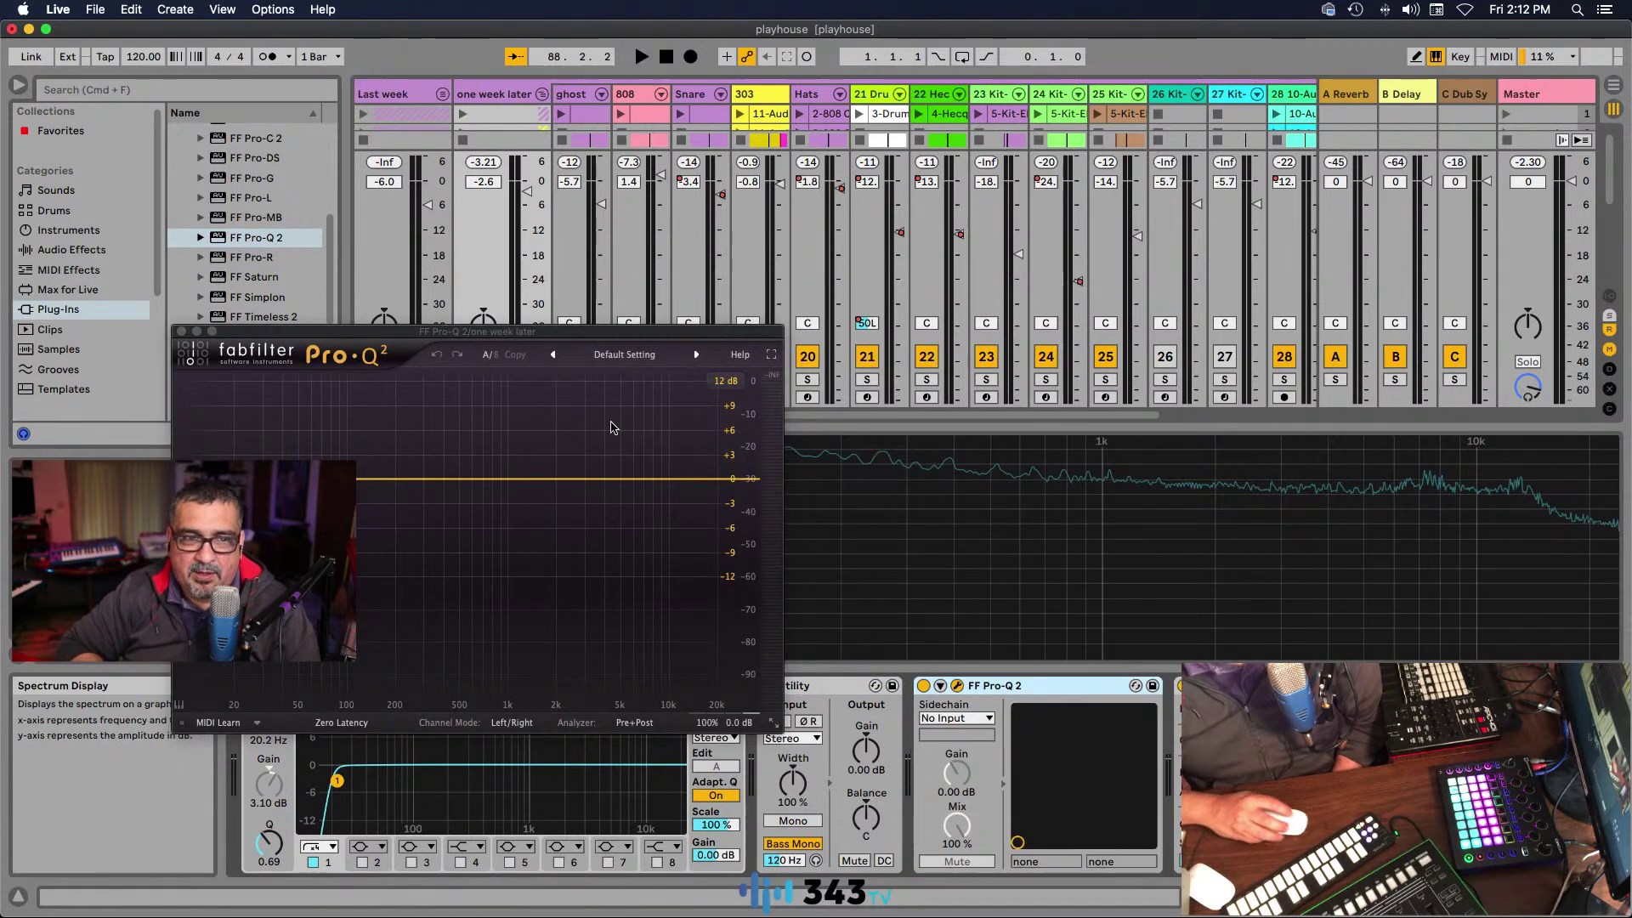
Step: During playback, create a narrow Pro-Q 2 boost band at about 124 Hz with about +23 dB gain, then stop
{"action": "left_click", "coordinate": [641, 56]}
{"action": "left_click_drag", "start_coordinate": [412, 477], "coordinate": [430, 397]}
{"action": "left_click_drag", "start_coordinate": [502, 642], "coordinate": [507, 590]}
{"action": "left_click_drag", "start_coordinate": [430, 396], "coordinate": [430, 362]}
{"action": "left_click_drag", "start_coordinate": [431, 434], "coordinate": [363, 406]}
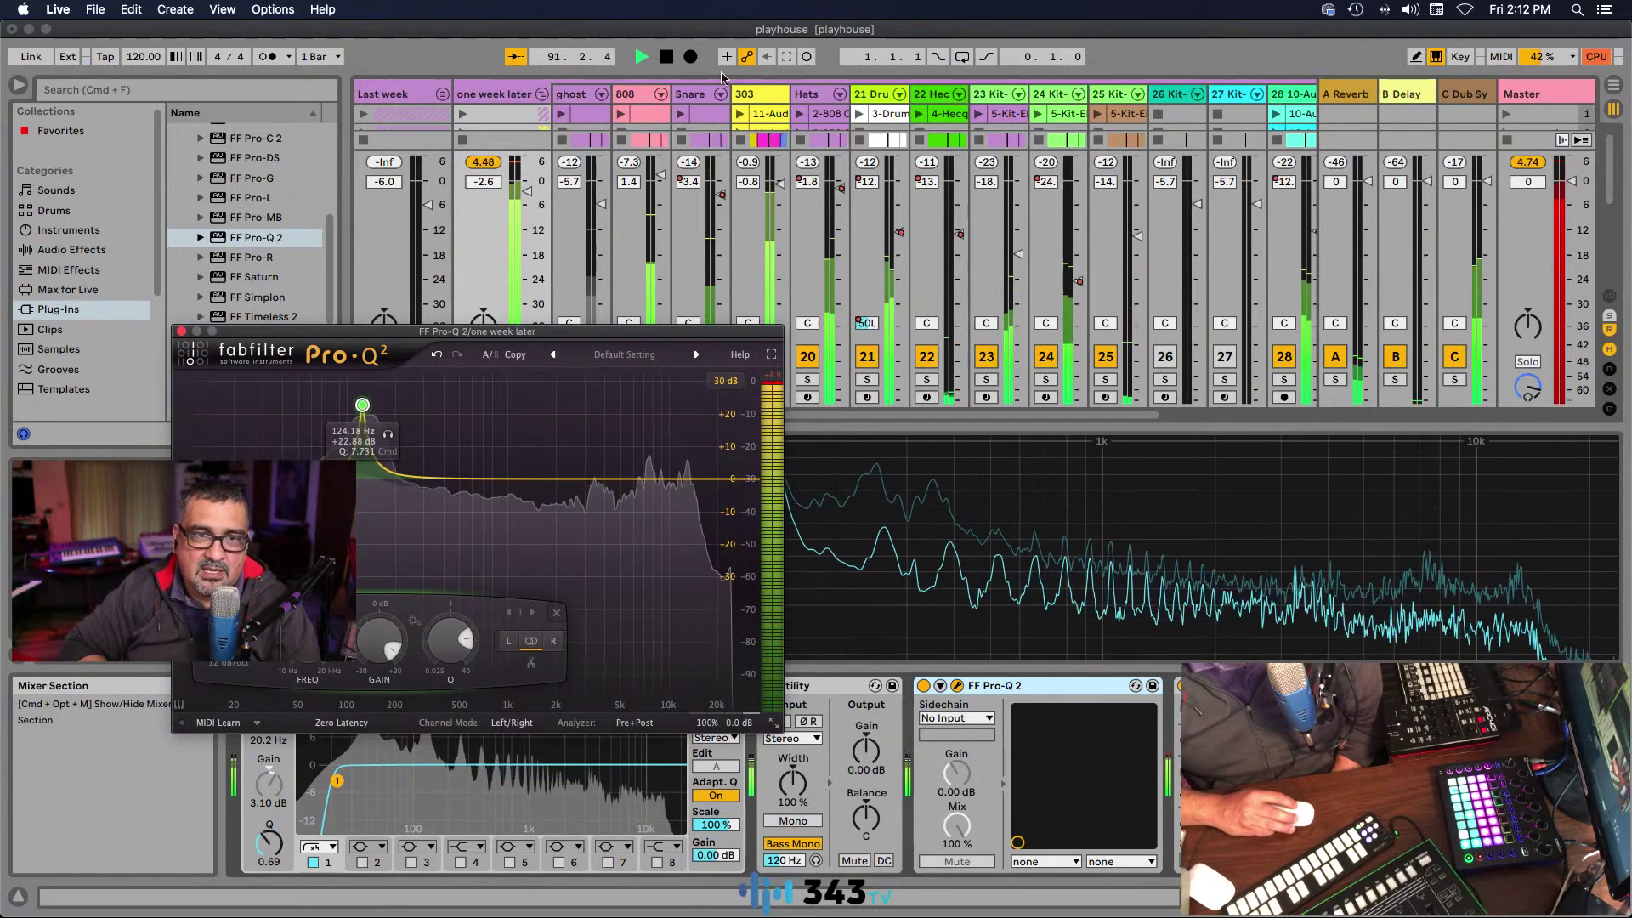
{"action": "left_click", "coordinate": [666, 57]}
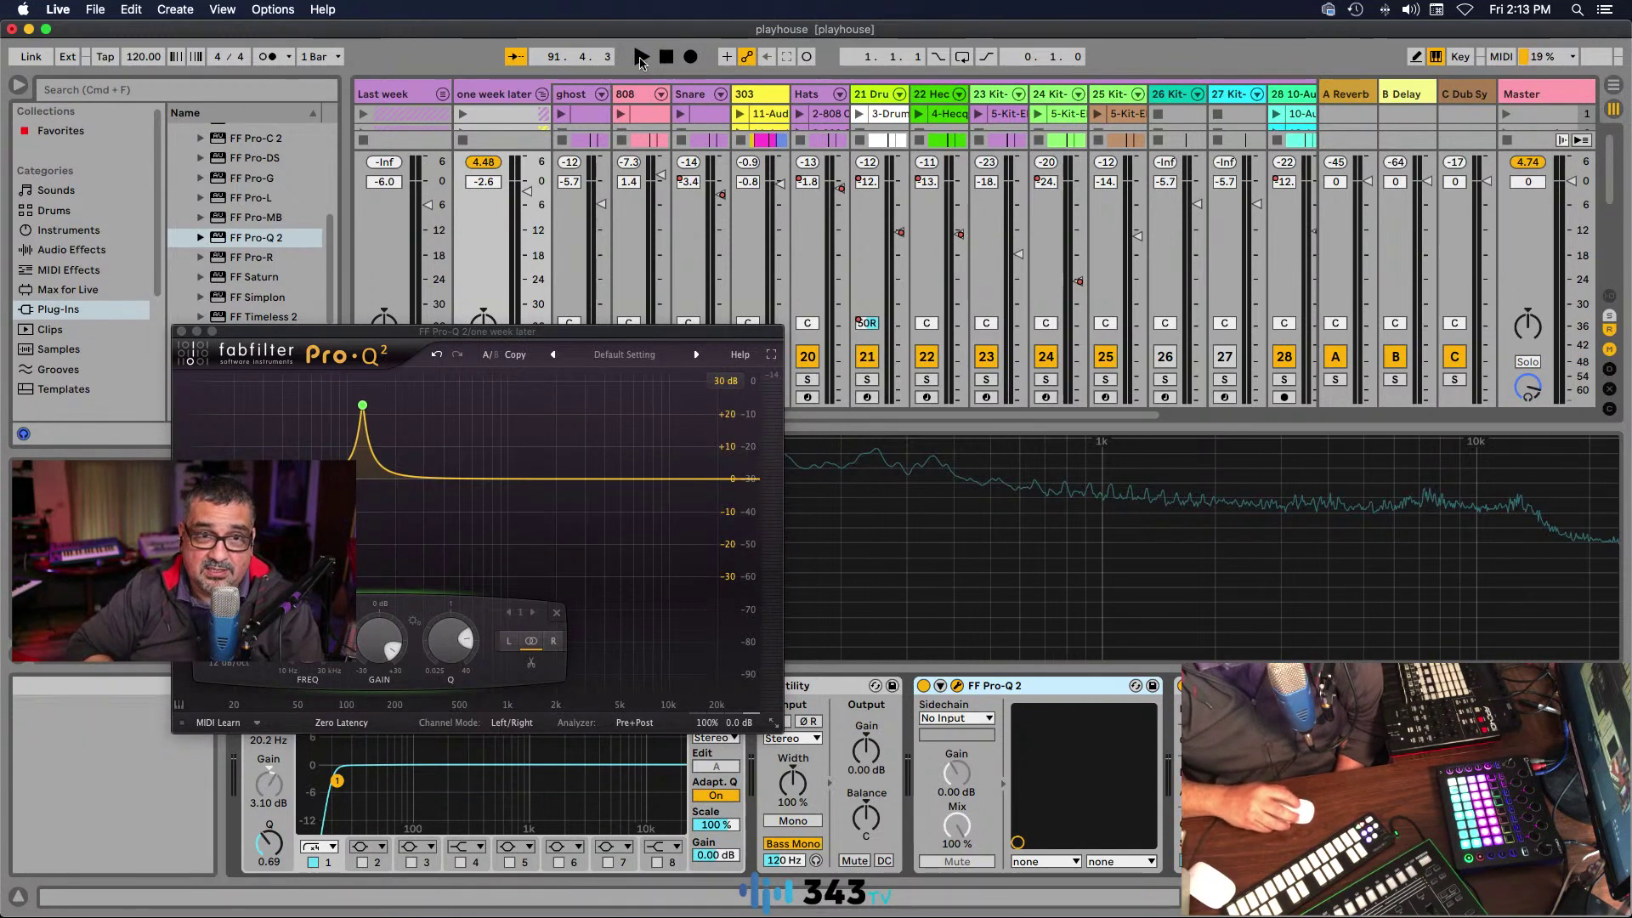
Step: Resume playback and sweep the Pro-Q 2 boost band to about 156 Hz with about +19 dB gain
{"action": "left_click", "coordinate": [639, 58]}
{"action": "mouse_move", "coordinate": [360, 413]}
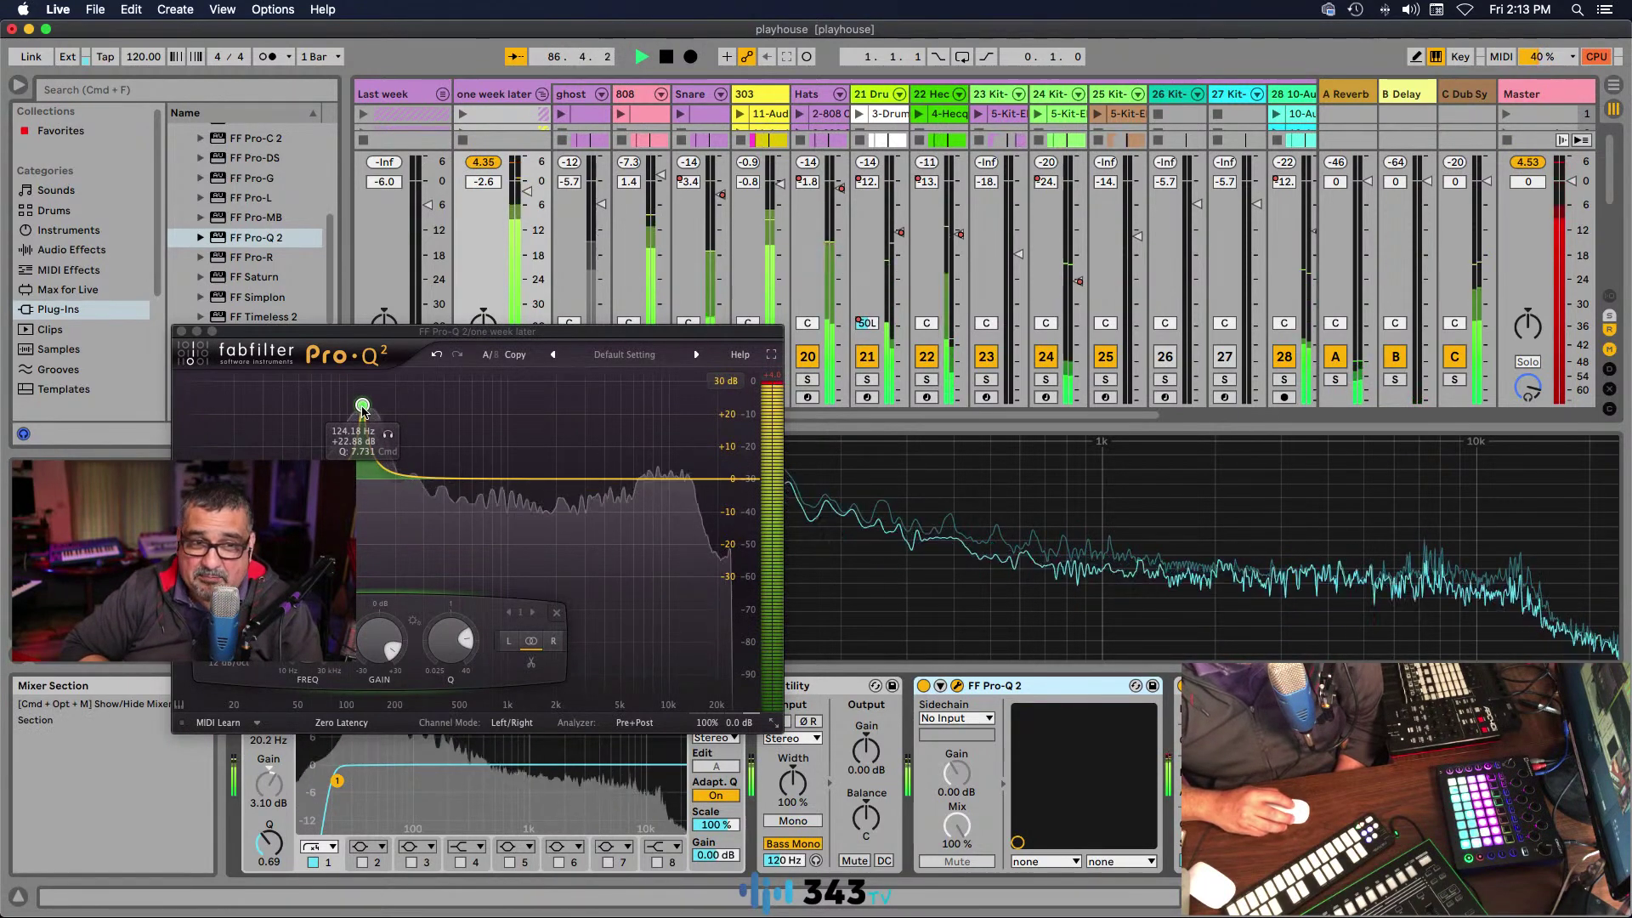
{"action": "left_click", "coordinate": [362, 407]}
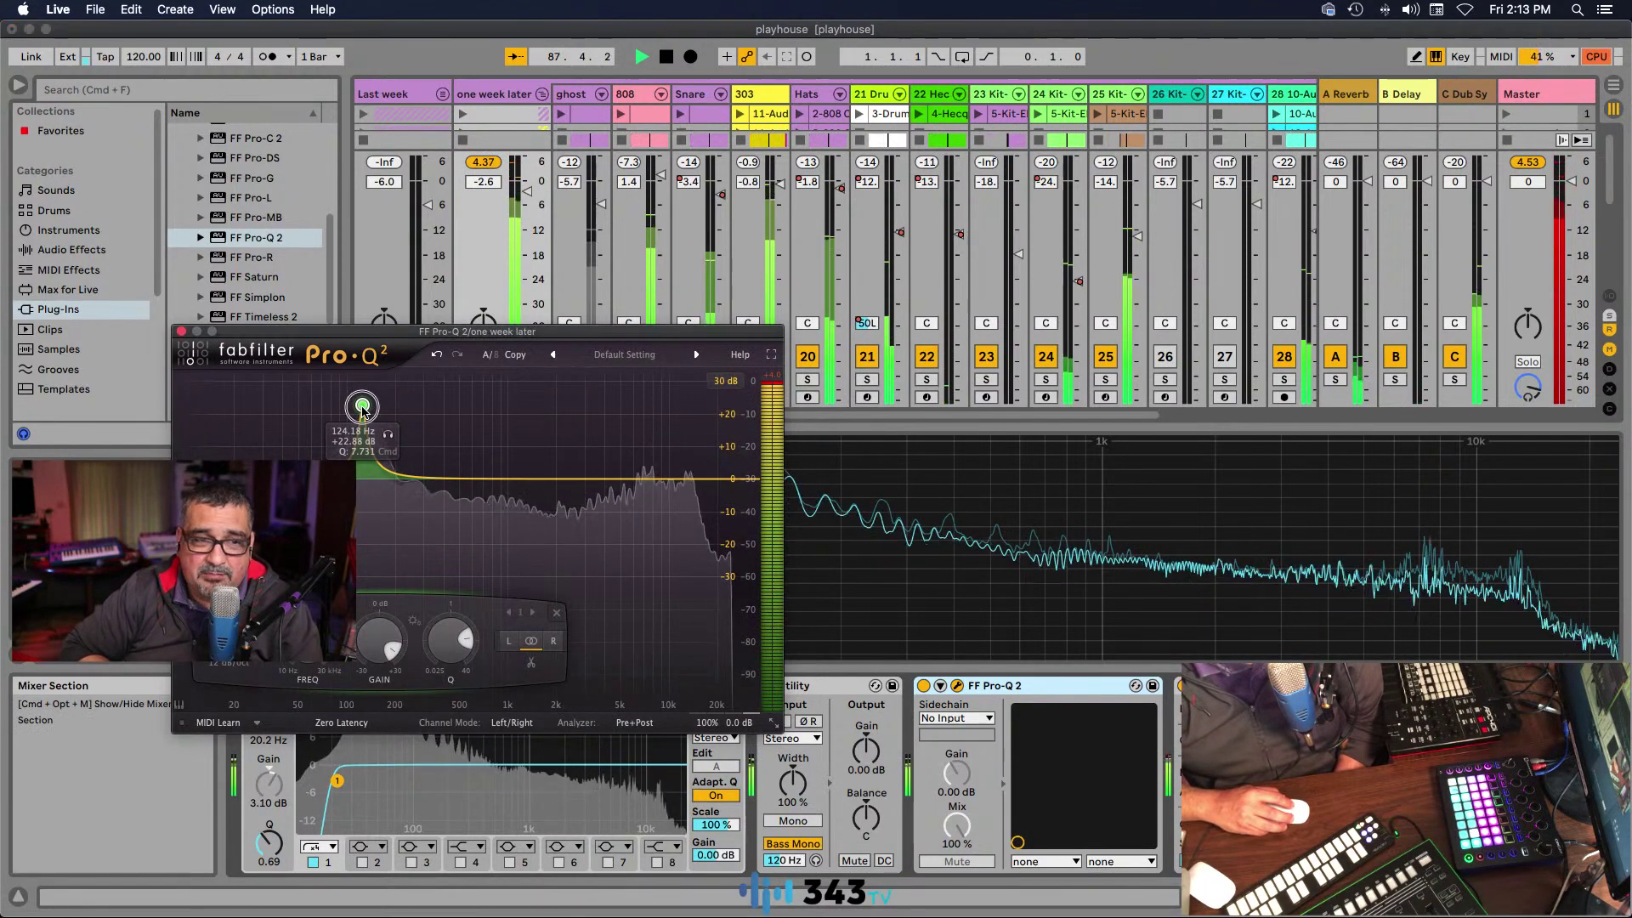
{"action": "mouse_move", "coordinate": [361, 413]}
{"action": "left_mouse_down"}
{"action": "mouse_move", "coordinate": [347, 413]}
{"action": "mouse_move", "coordinate": [602, 416]}
{"action": "mouse_move", "coordinate": [372, 420]}
{"action": "left_mouse_up"}
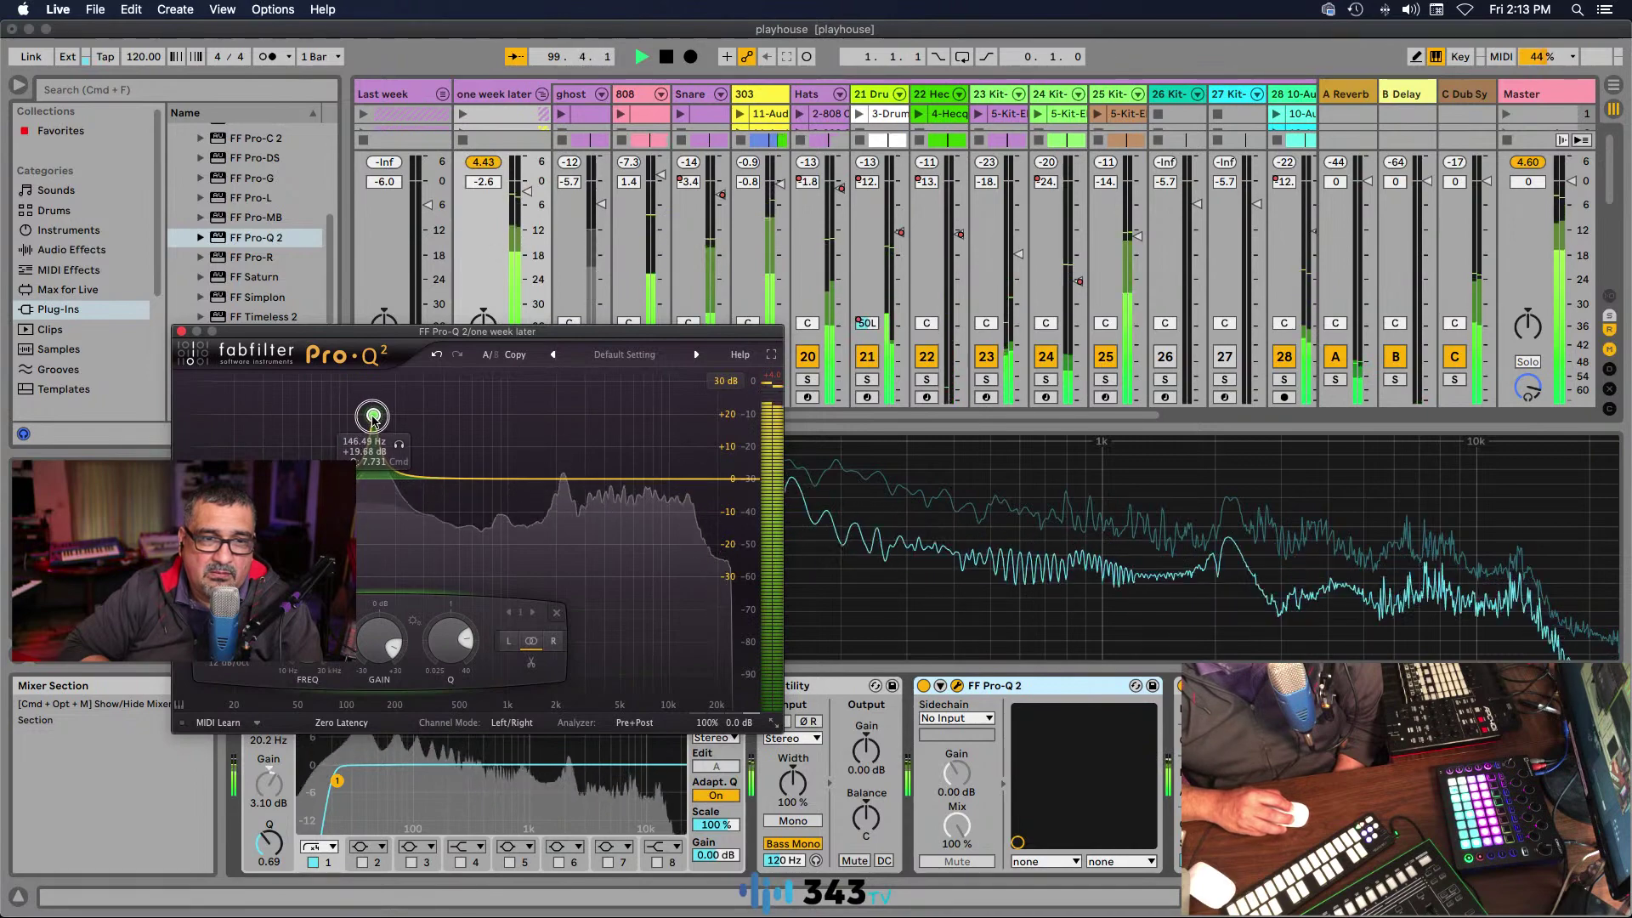
{"action": "left_click_drag", "start_coordinate": [369, 420], "coordinate": [378, 422]}
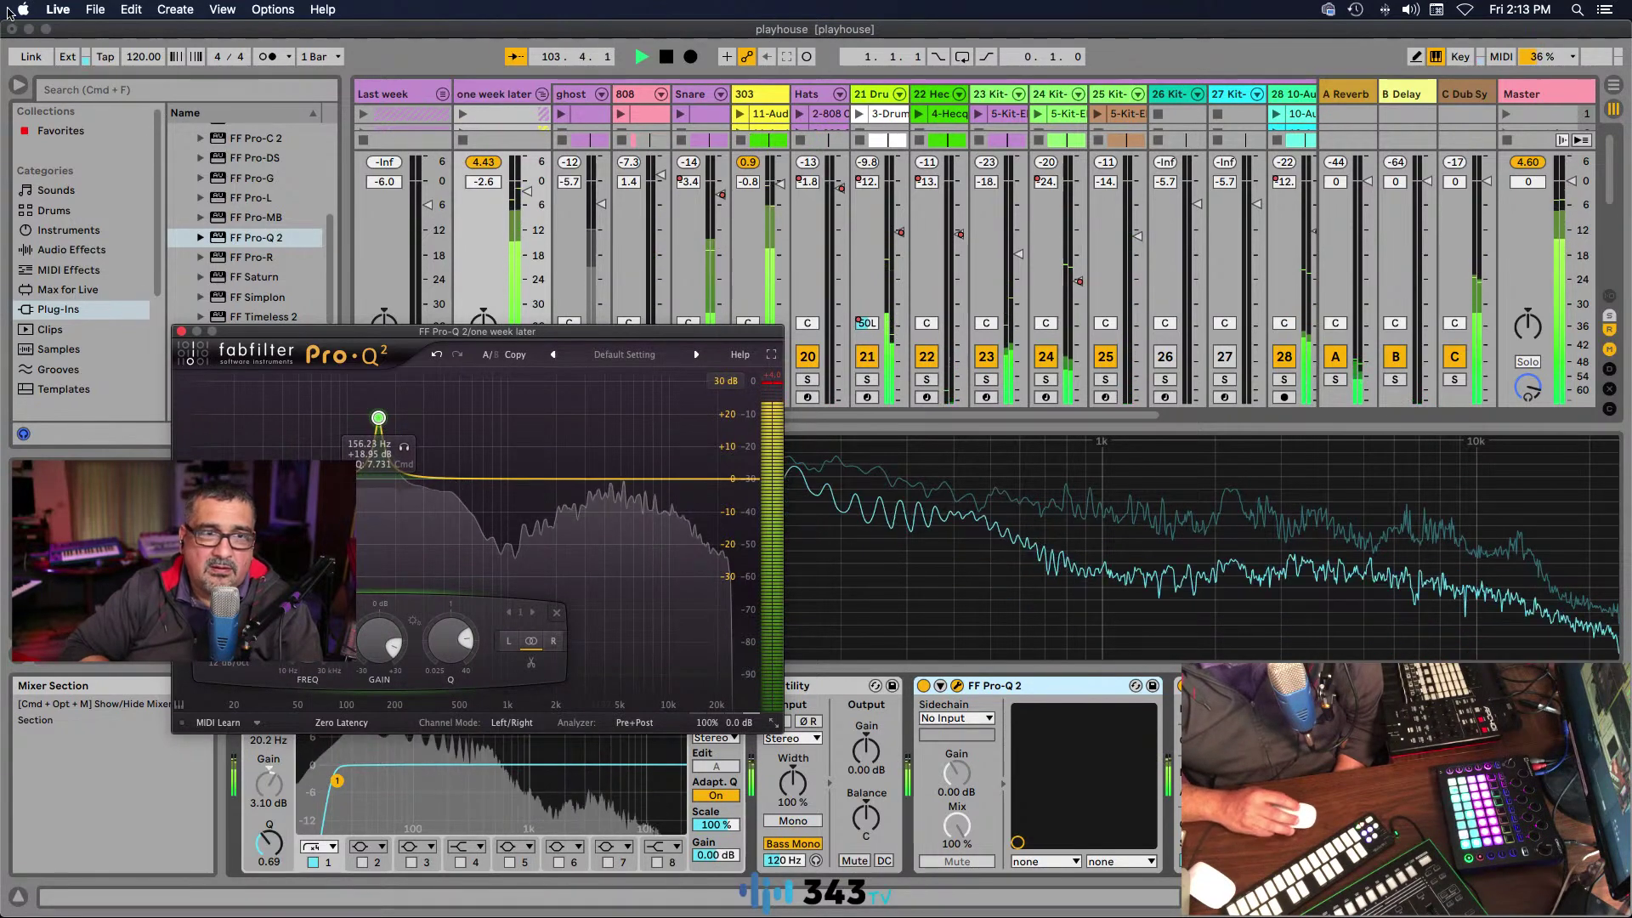
Step: Show the arrangement Overview and jump playback back to an earlier section of the song
{"action": "left_click", "coordinate": [272, 9]}
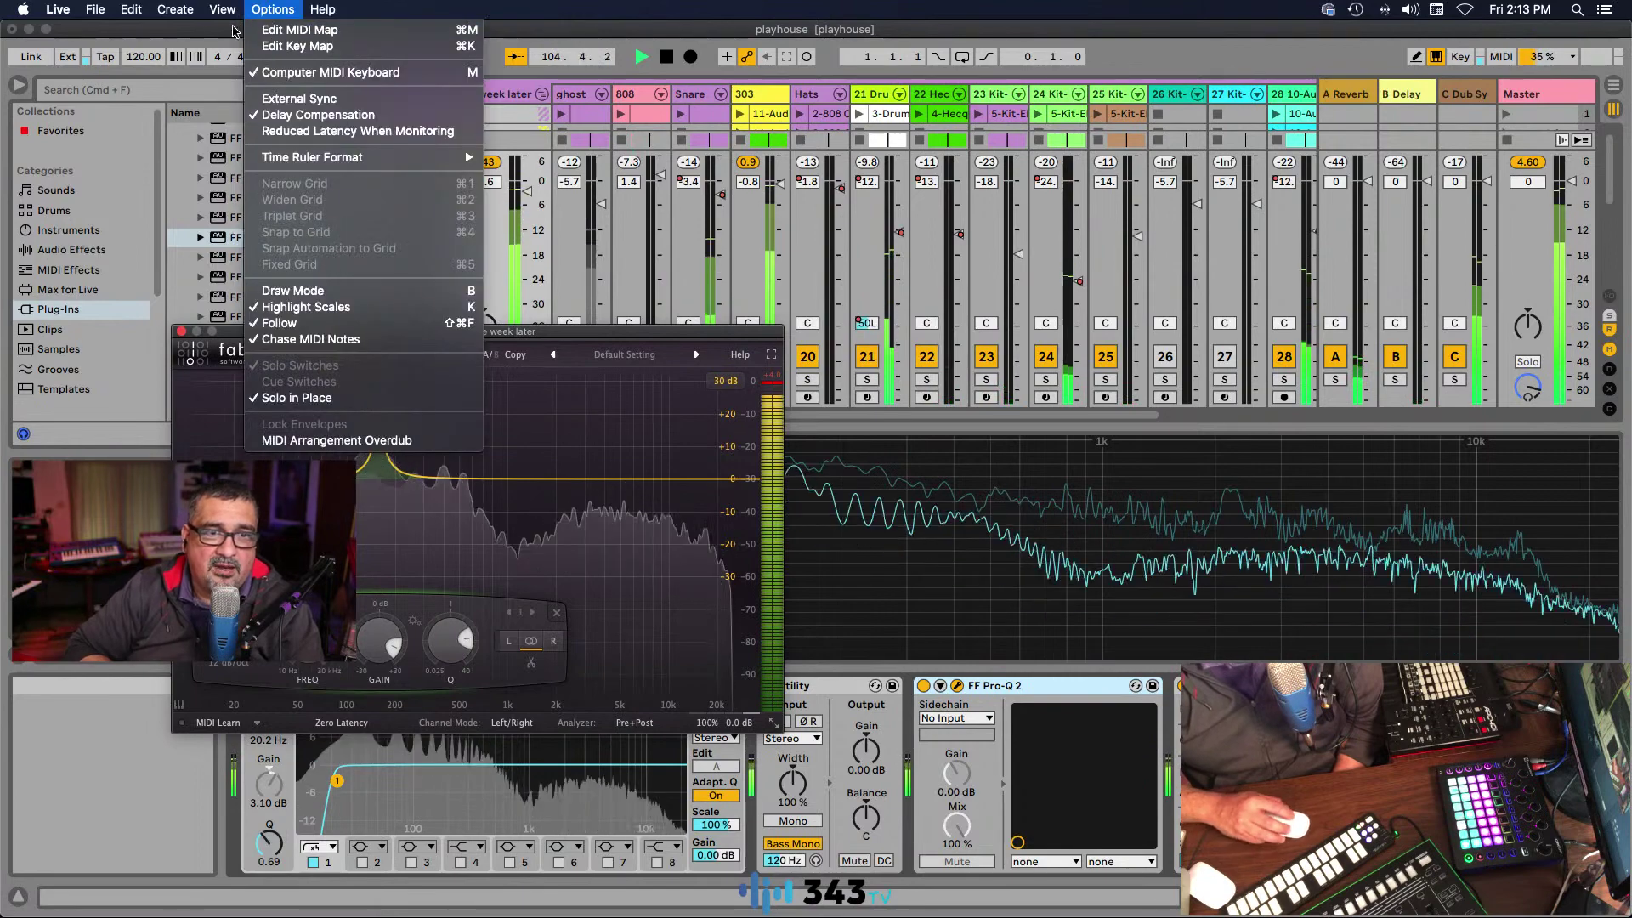
{"action": "left_click", "coordinate": [234, 33]}
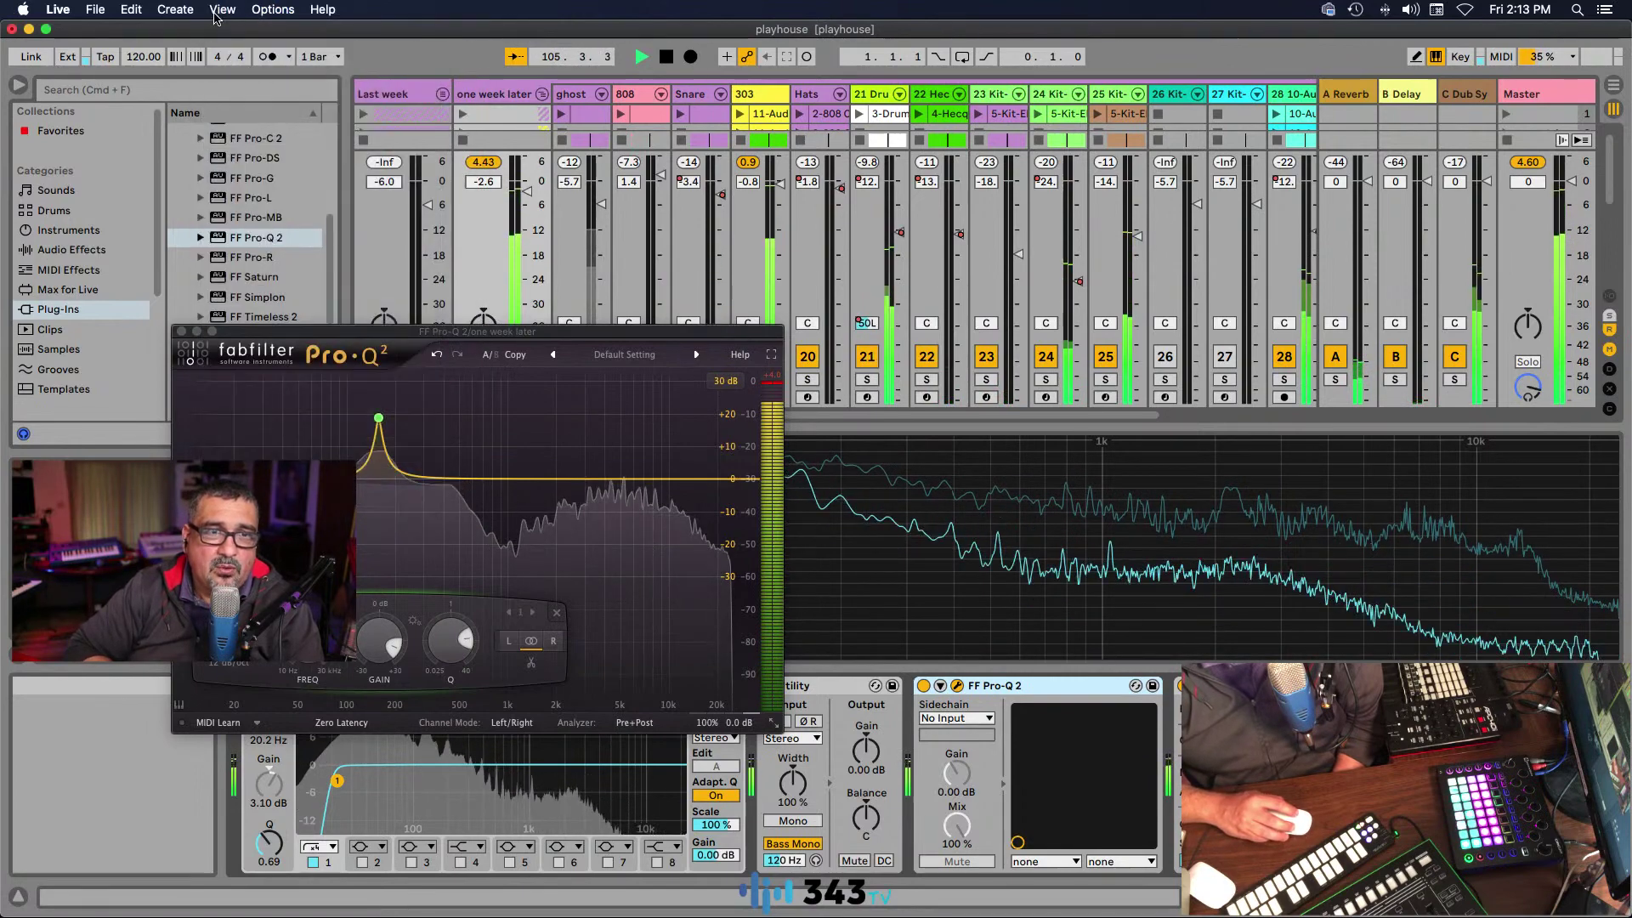
{"action": "left_click", "coordinate": [219, 12]}
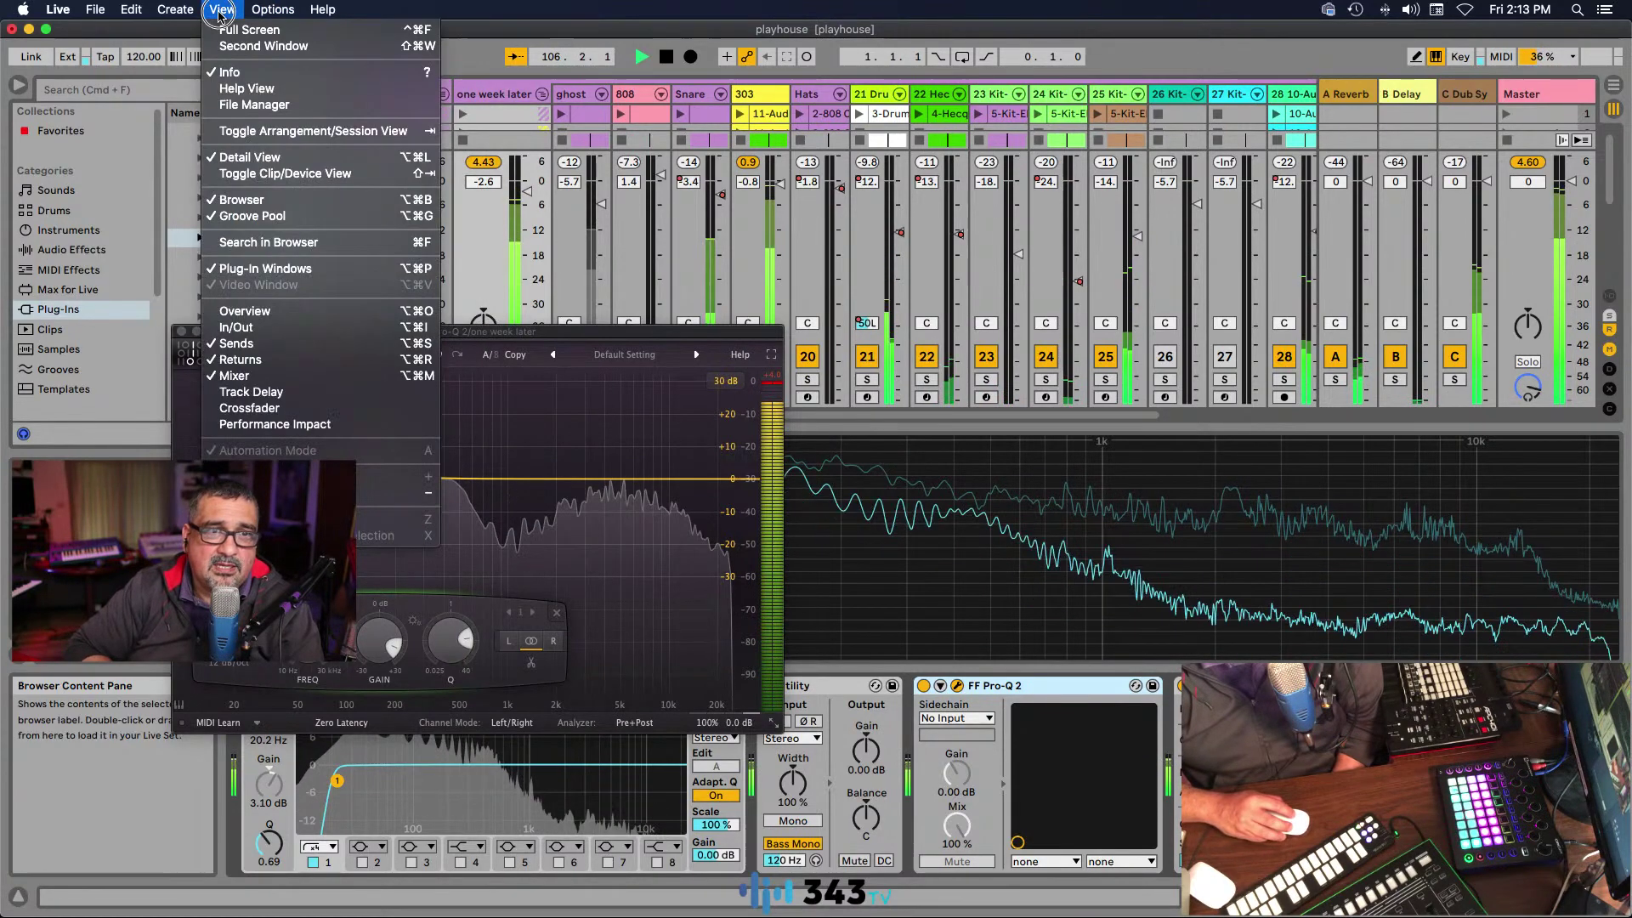
{"action": "left_click", "coordinate": [243, 313]}
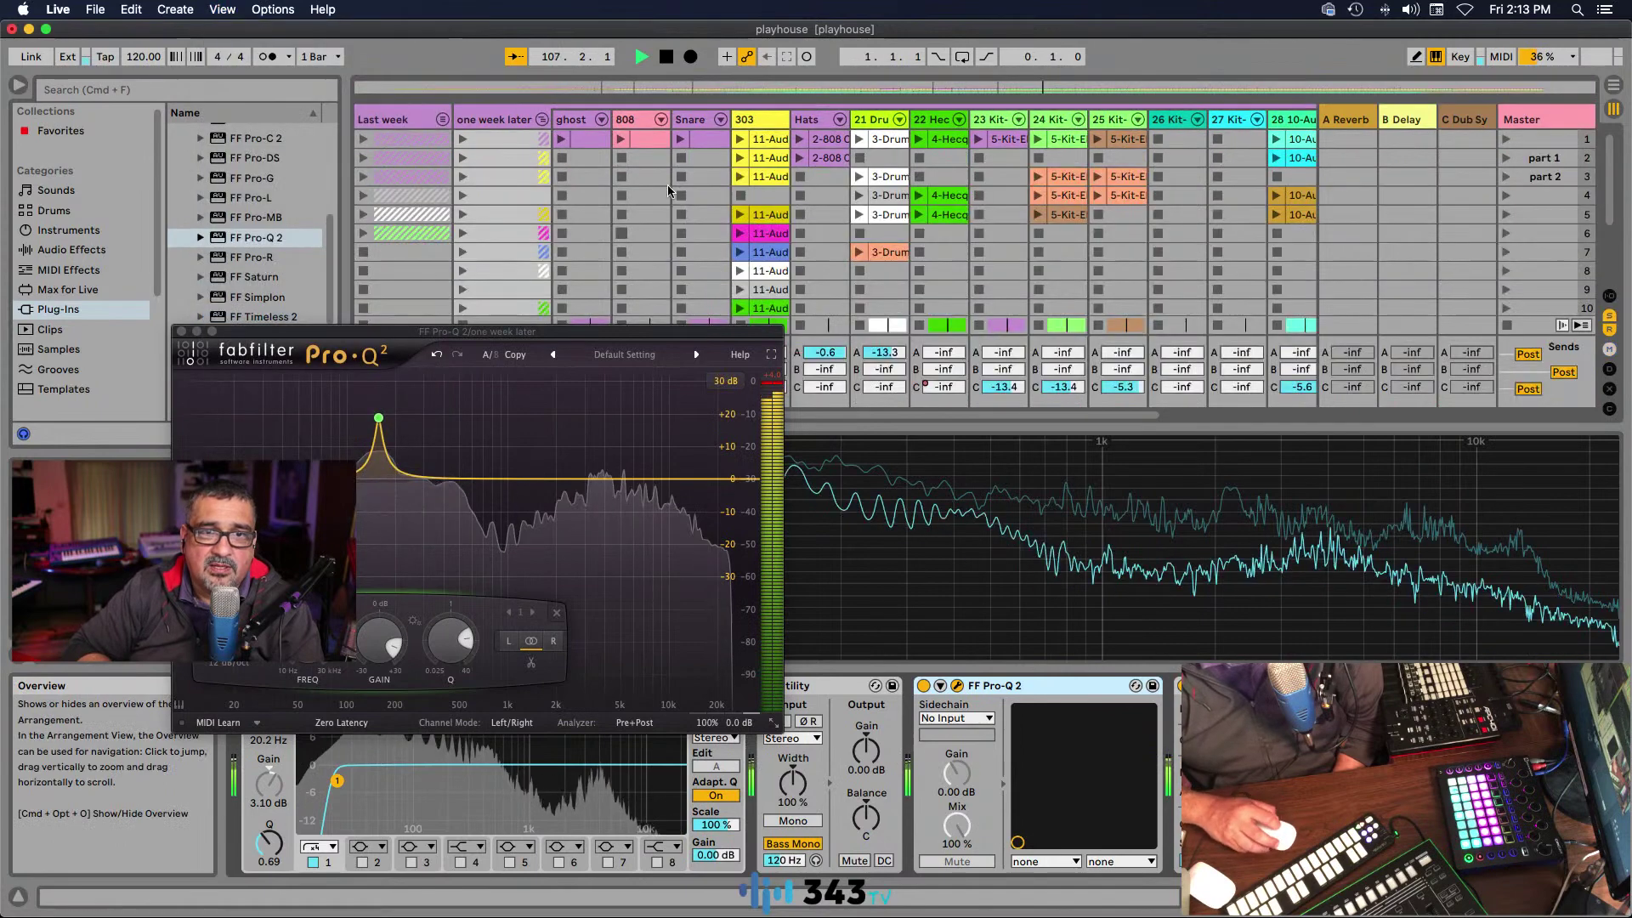
{"action": "left_click", "coordinate": [622, 88]}
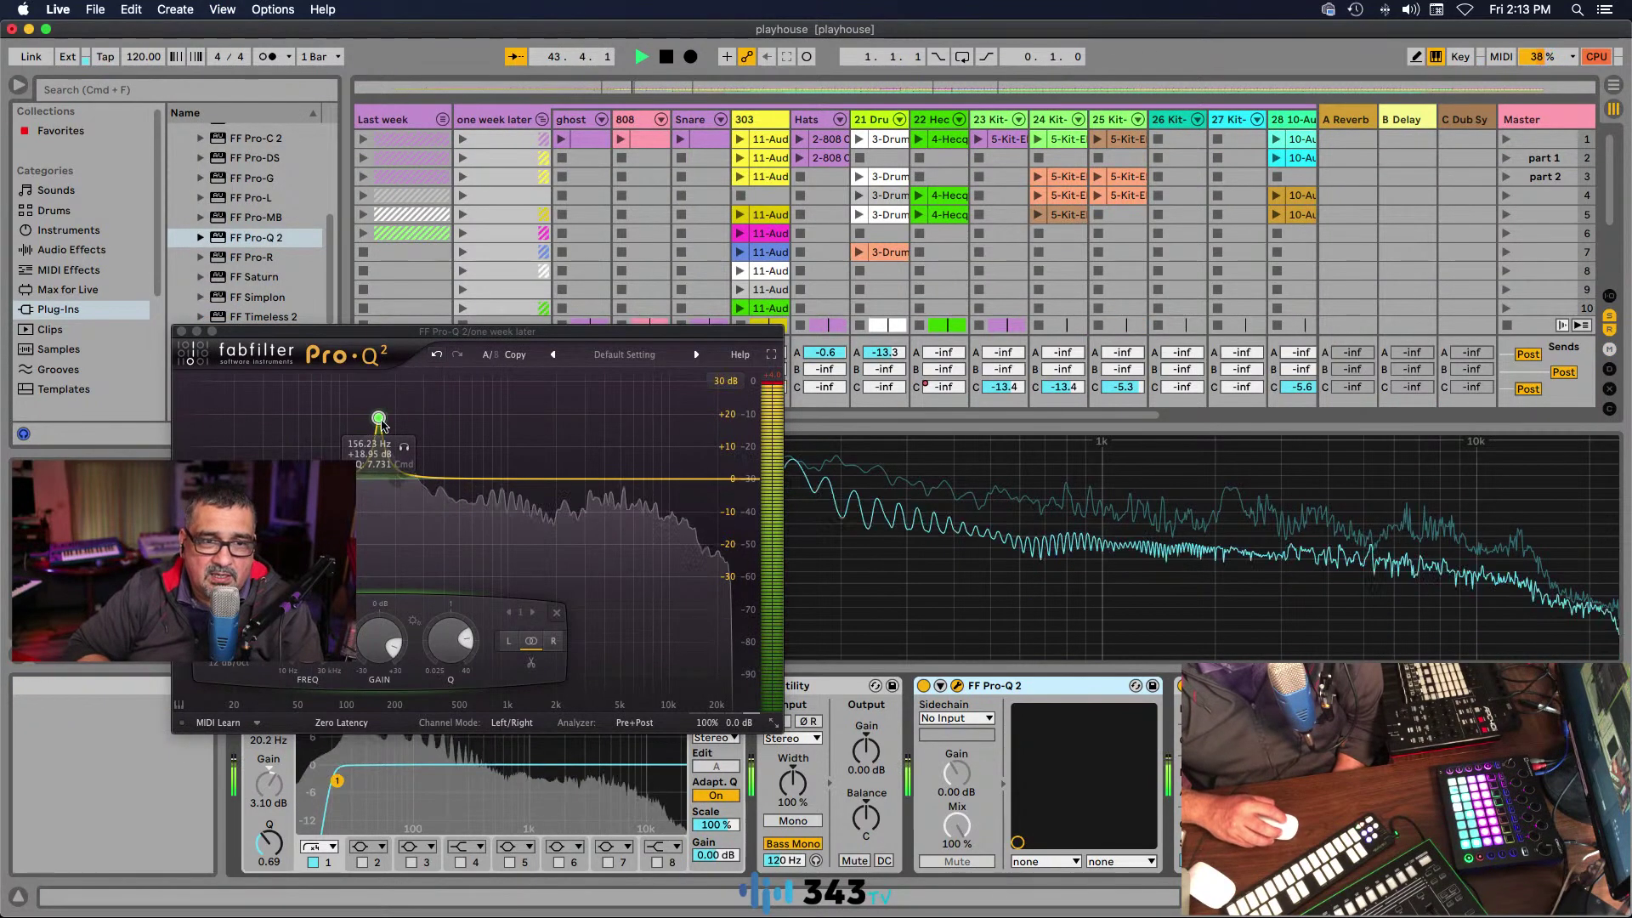
Step: Fine-tune the first Pro-Q 2 band's position and turn it into a cut with -9.80 dB gain
{"action": "mouse_move", "coordinate": [378, 417]}
{"action": "left_mouse_down"}
{"action": "mouse_move", "coordinate": [391, 413]}
{"action": "mouse_move", "coordinate": [318, 415]}
{"action": "mouse_move", "coordinate": [377, 420]}
{"action": "left_mouse_up"}
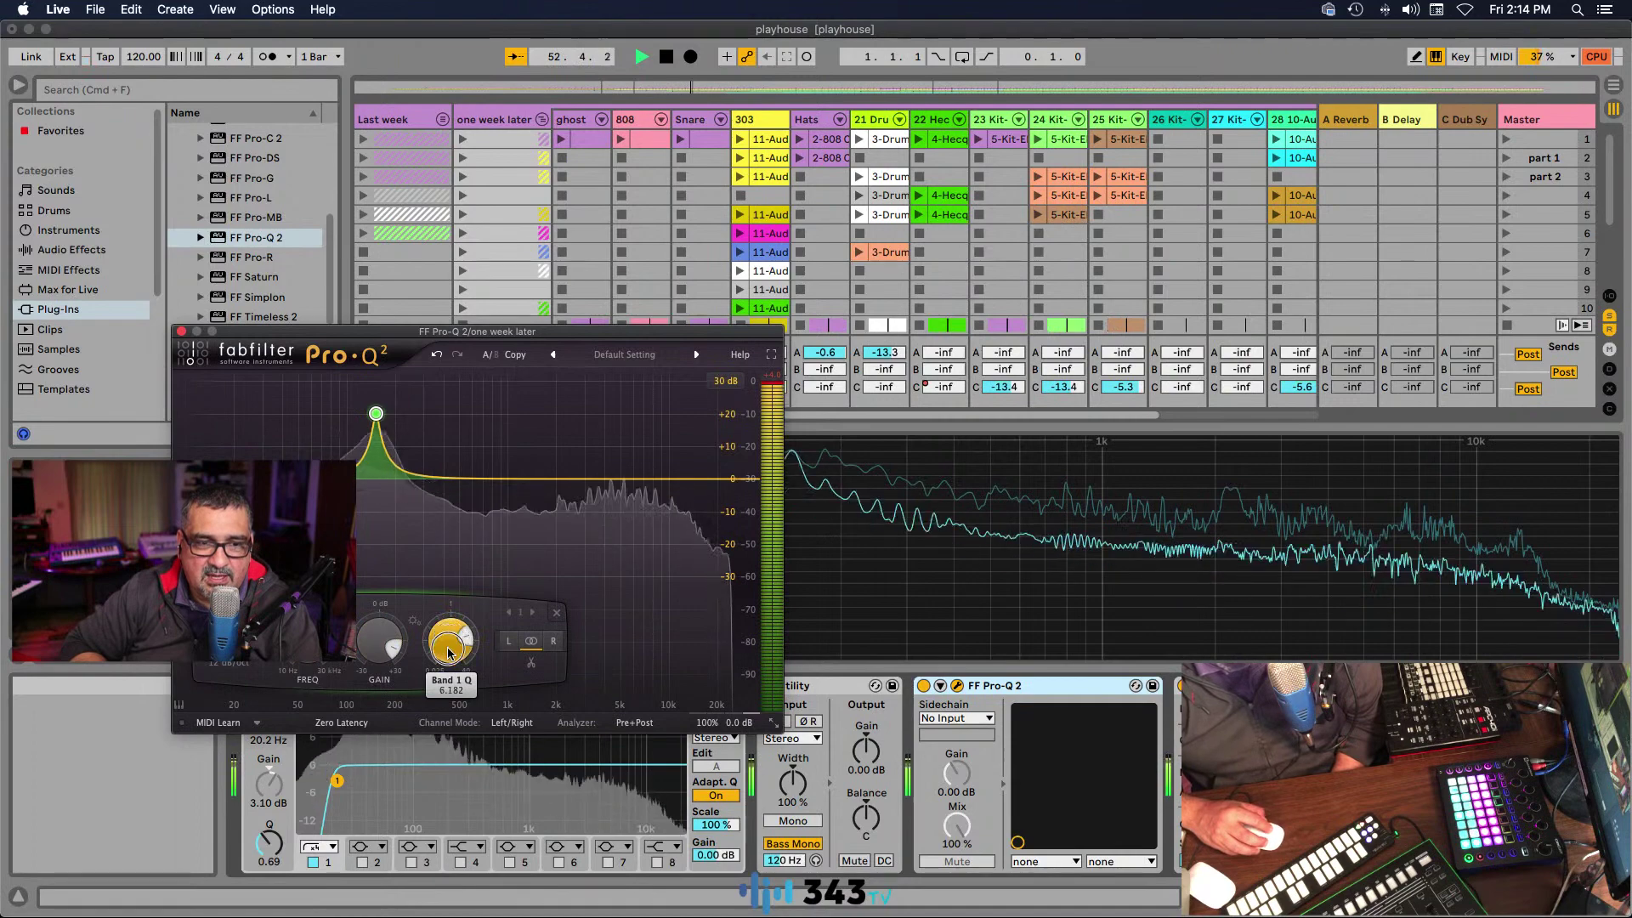
{"action": "left_click_drag", "start_coordinate": [379, 641], "coordinate": [367, 692]}
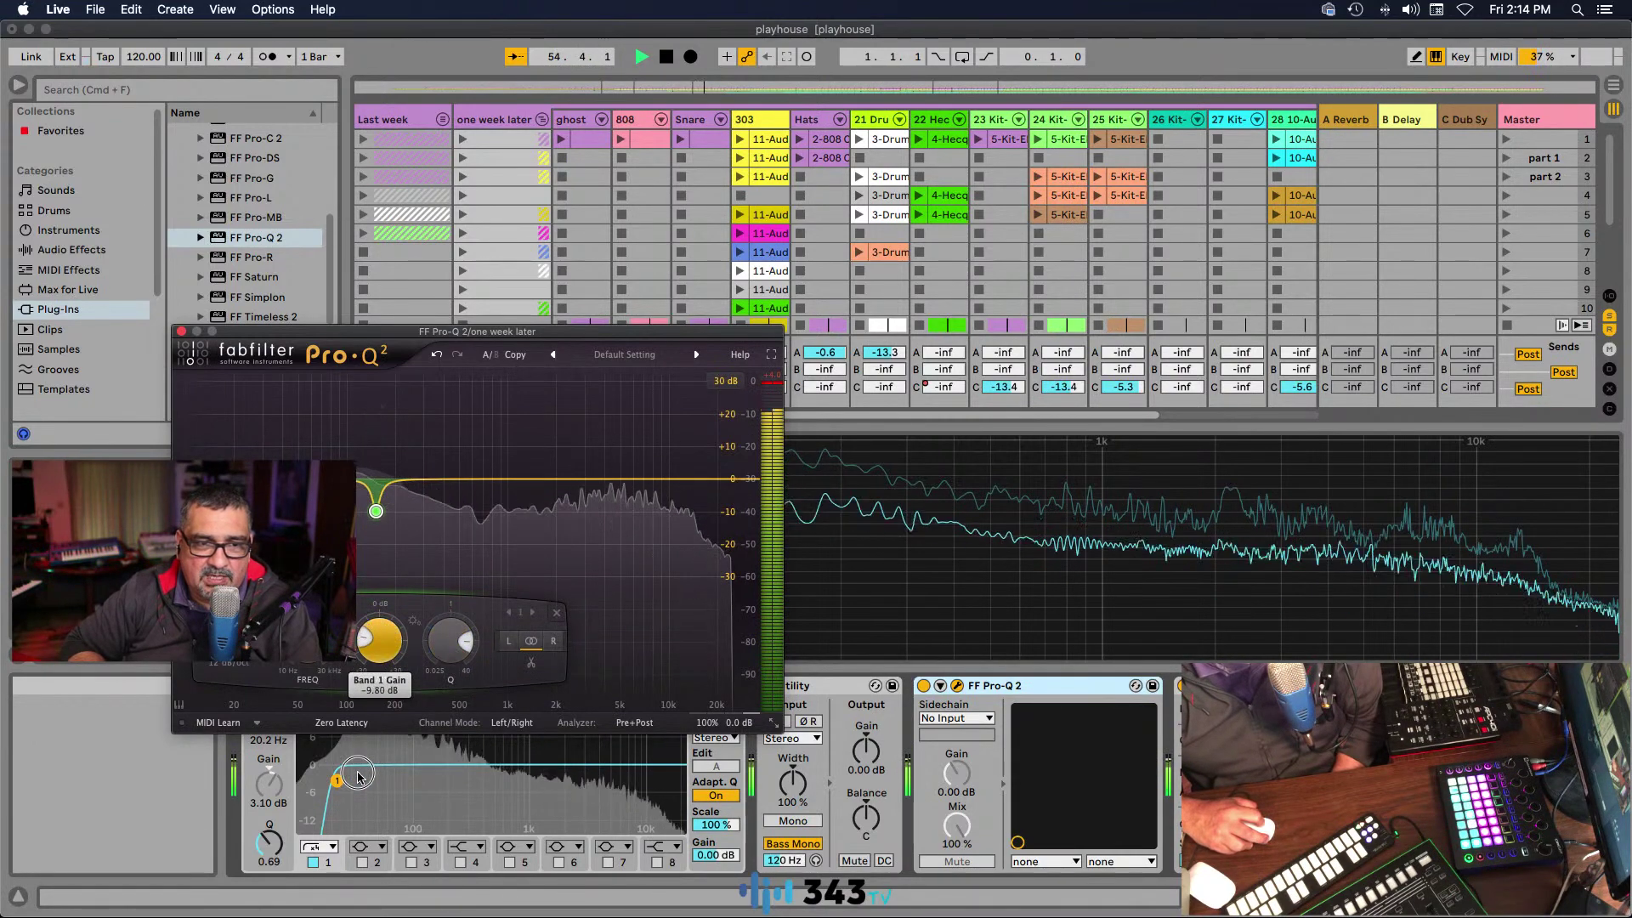
Step: Add a second Pro-Q 2 boost band with Q 40 at about 197 Hz and about +20 dB gain
{"action": "left_click_drag", "start_coordinate": [454, 479], "coordinate": [455, 448]}
{"action": "scroll", "coordinate": [455, 447], "scroll_direction": "up", "scroll_amount": 10}
{"action": "left_click_drag", "start_coordinate": [455, 448], "coordinate": [396, 417]}
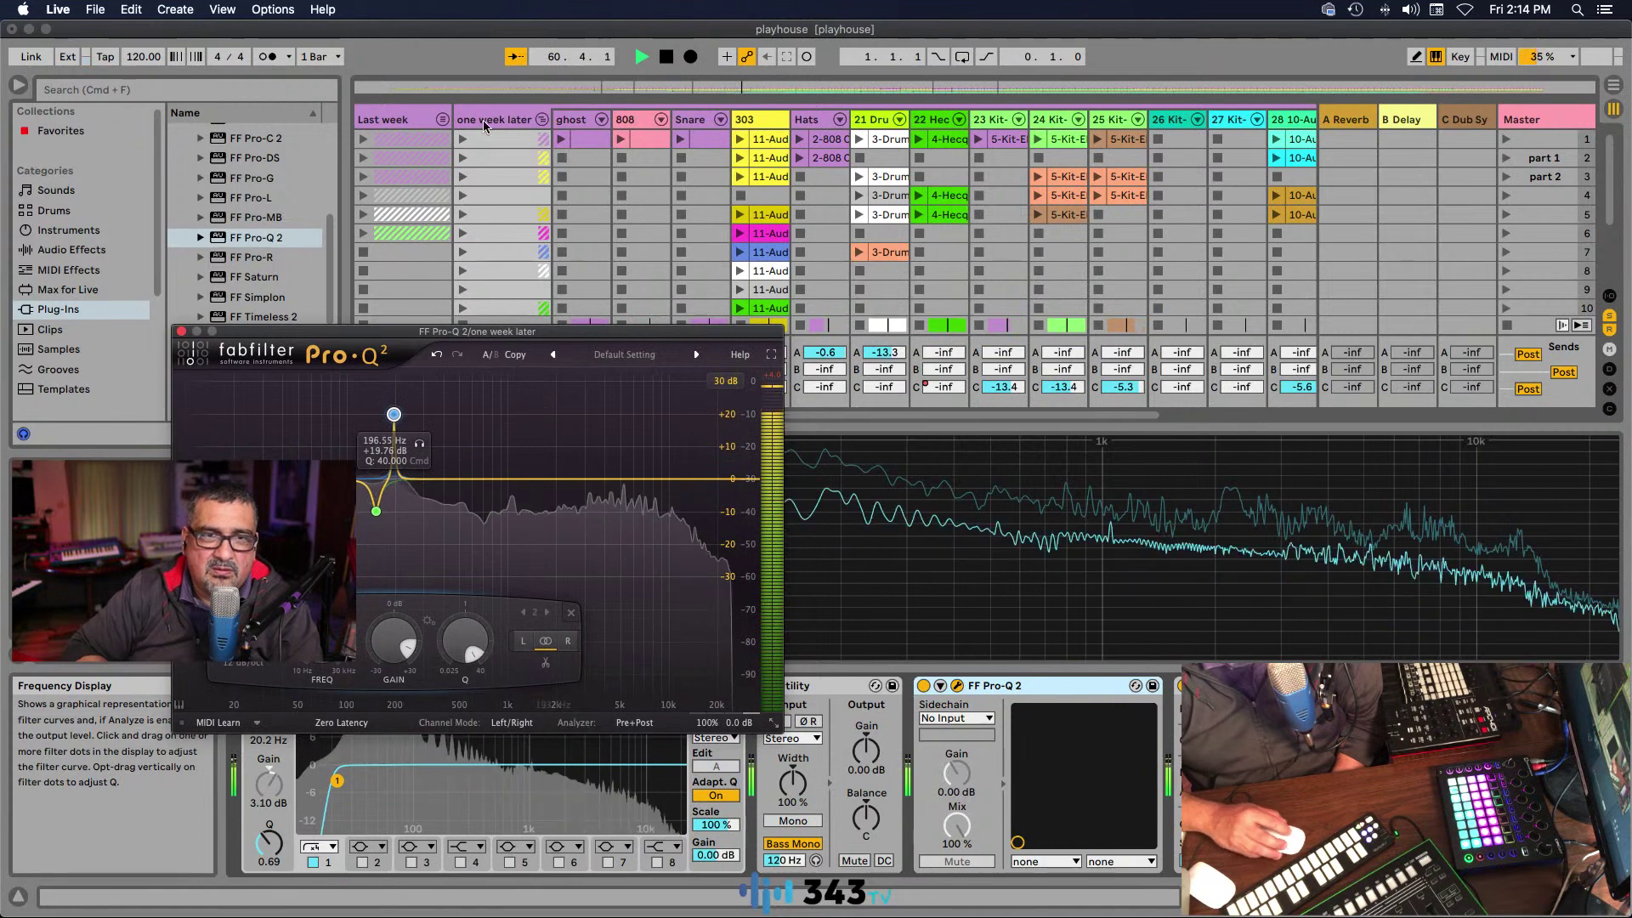
Step: Jump playback to an earlier section and sweep the second Pro-Q 2 band slightly higher in frequency and gain
{"action": "left_click", "coordinate": [548, 204]}
{"action": "left_click", "coordinate": [393, 417]}
{"action": "mouse_move", "coordinate": [393, 416]}
{"action": "left_mouse_down"}
{"action": "mouse_move", "coordinate": [411, 403]}
{"action": "mouse_move", "coordinate": [379, 394]}
{"action": "mouse_move", "coordinate": [398, 392]}
{"action": "left_mouse_up"}
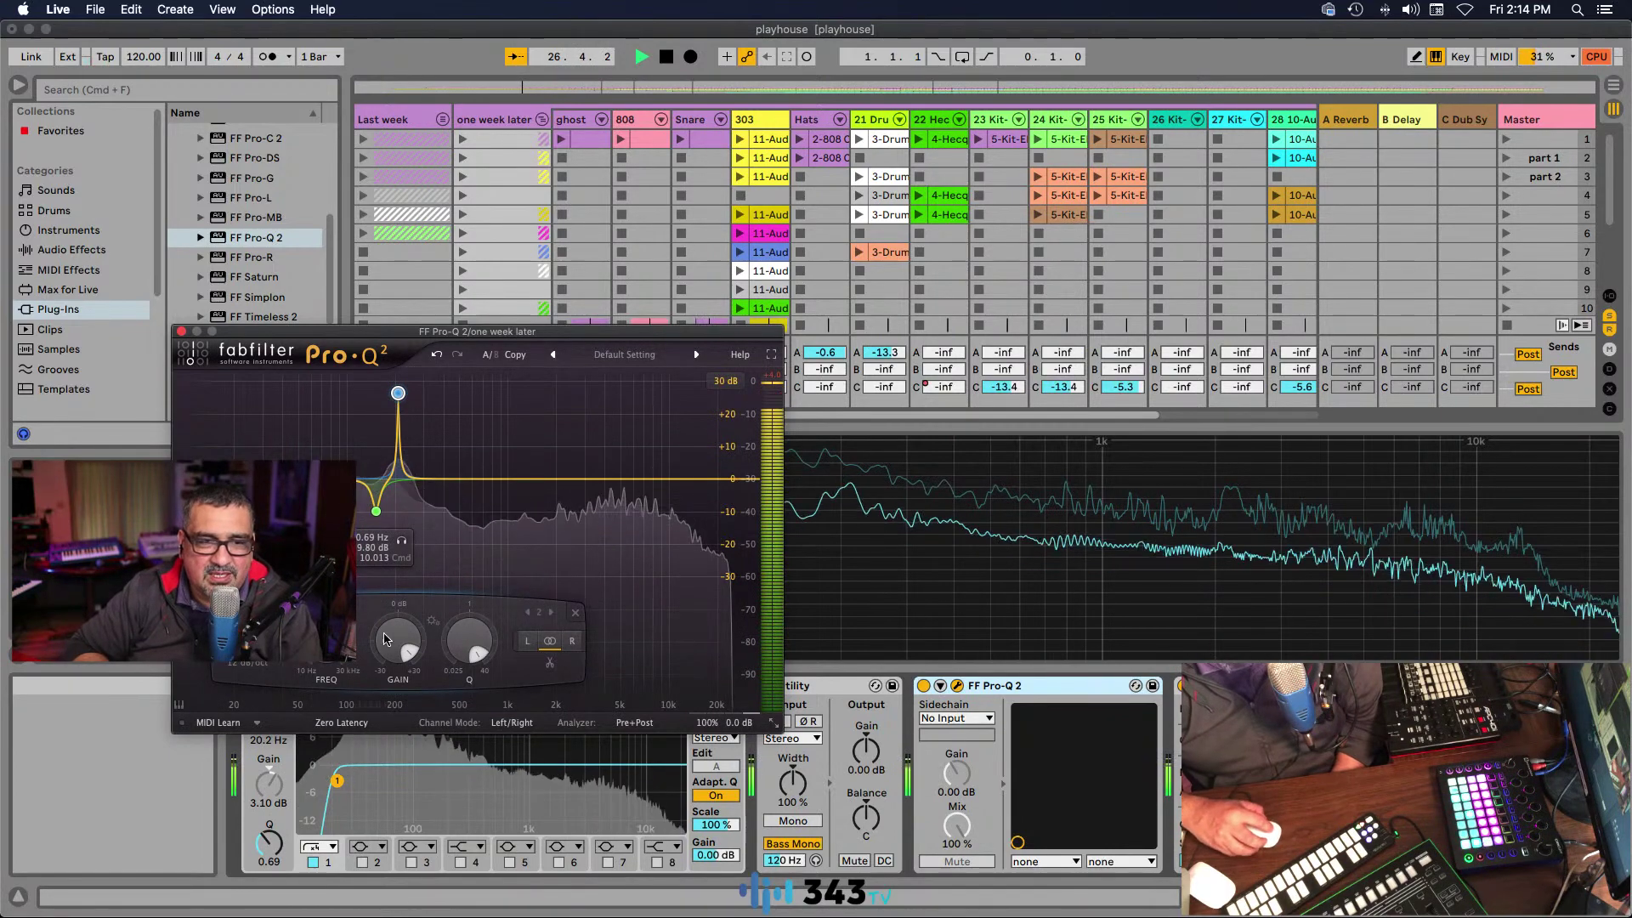
Step: Turn the second Pro-Q 2 band's boost into a cut by lowering its gain to nearly the first band's depth
{"action": "mouse_move", "coordinate": [396, 635]}
{"action": "left_click_drag", "start_coordinate": [394, 646], "coordinate": [380, 713]}
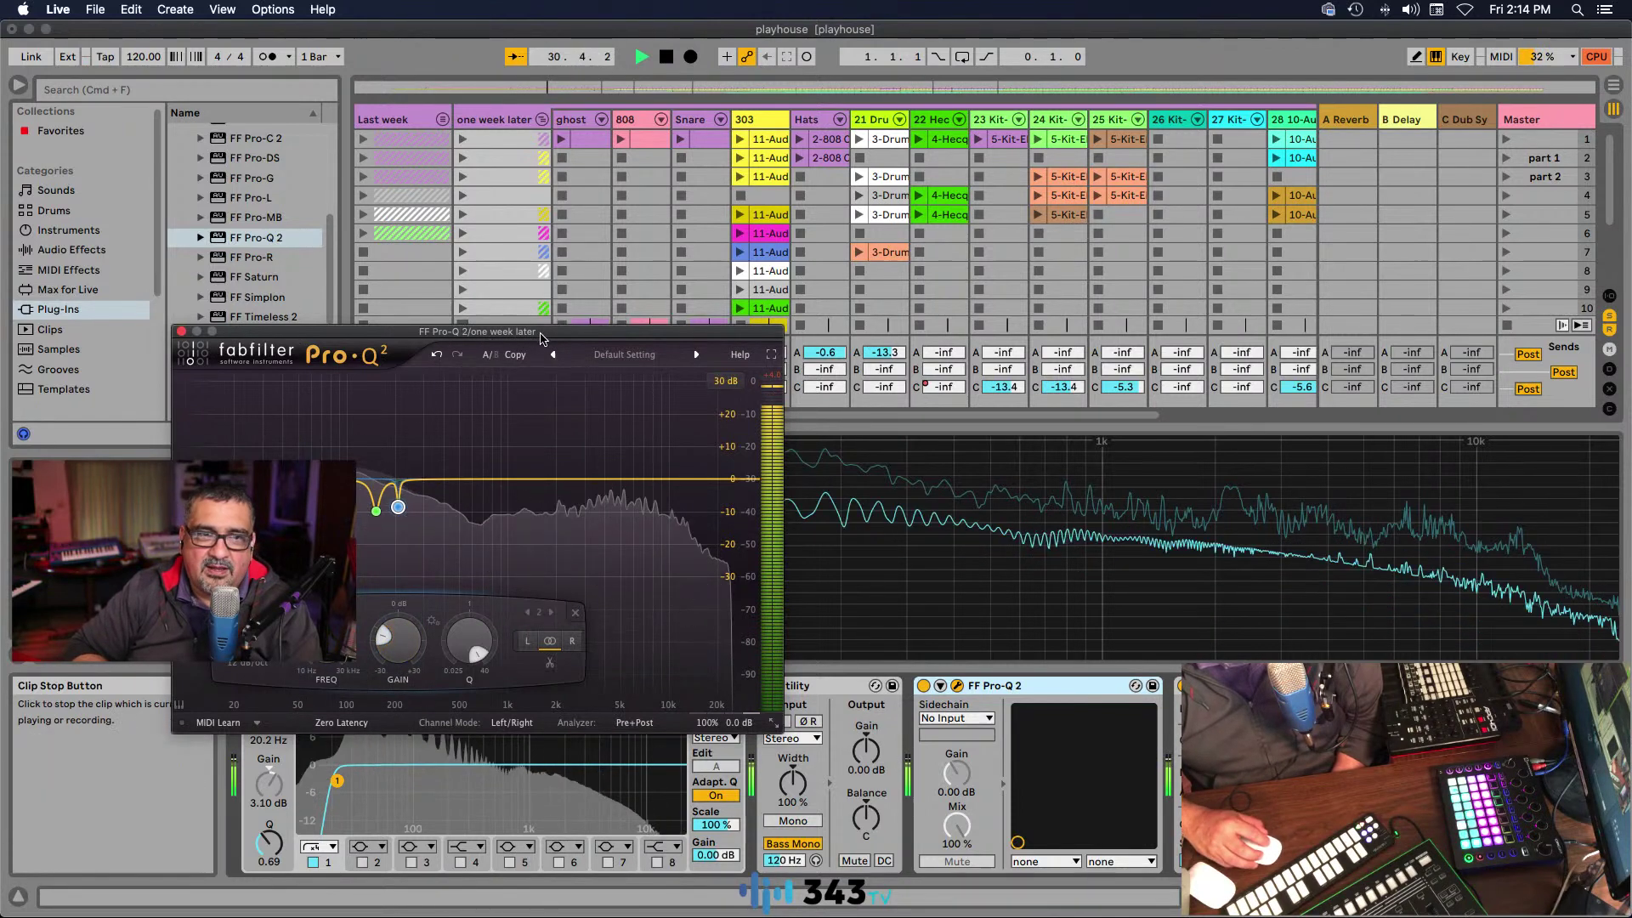
Step: Compare the group mix with Pro-Q 2 bypassed and active, and close the Pro-Q 2 window
{"action": "left_click_drag", "start_coordinate": [541, 338], "coordinate": [679, 236]}
{"action": "left_click", "coordinate": [924, 687]}
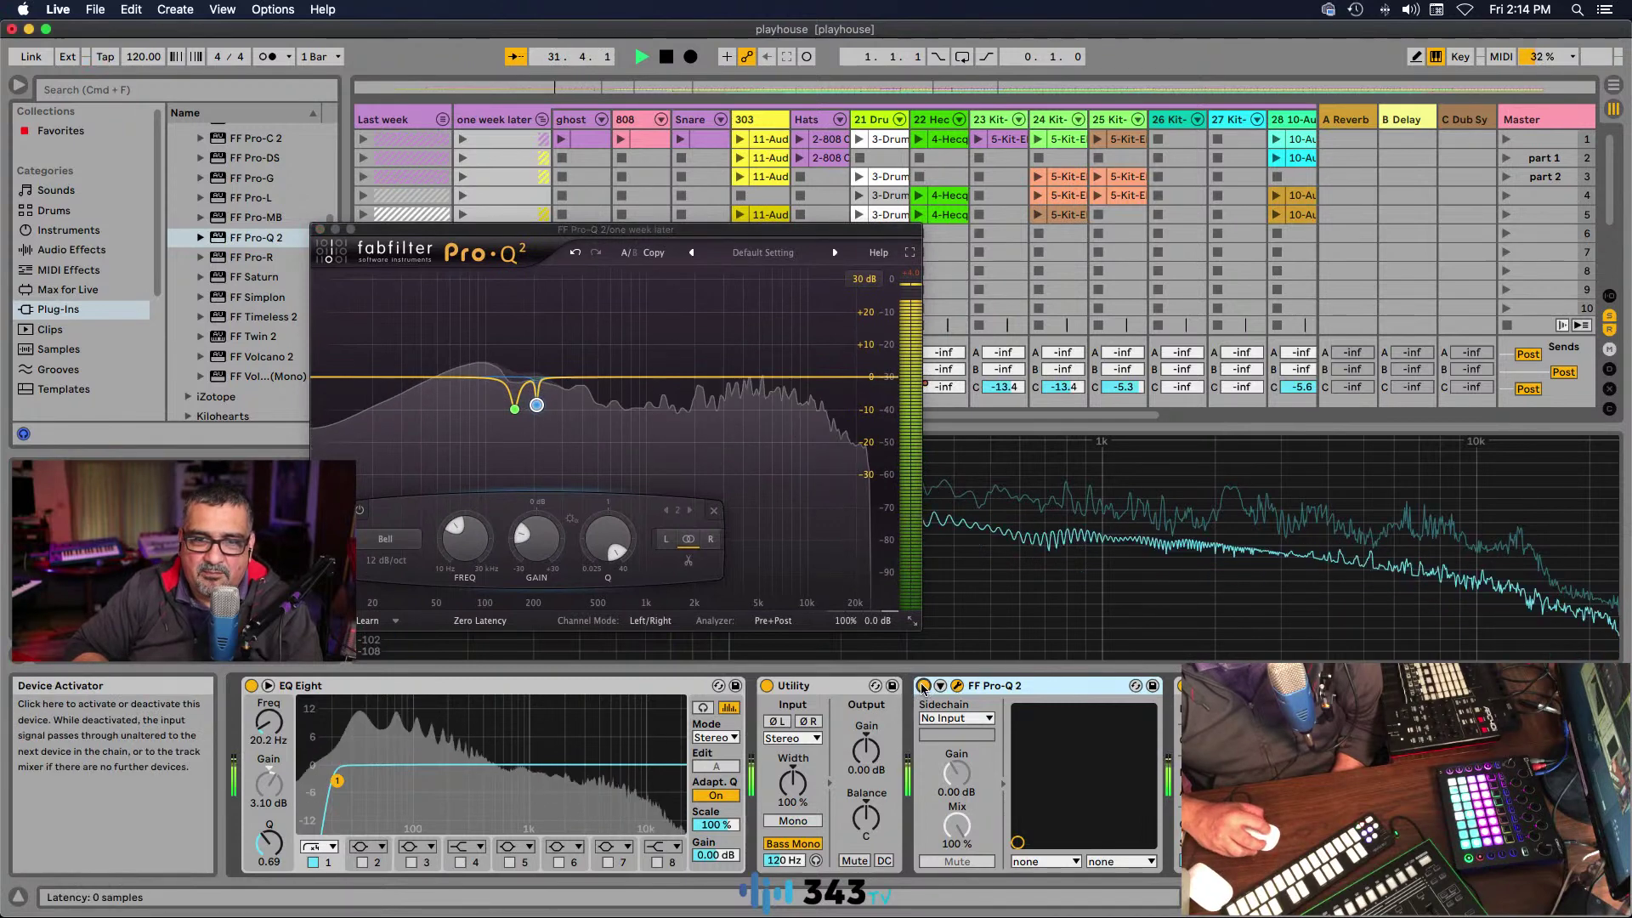
{"action": "left_click", "coordinate": [924, 686]}
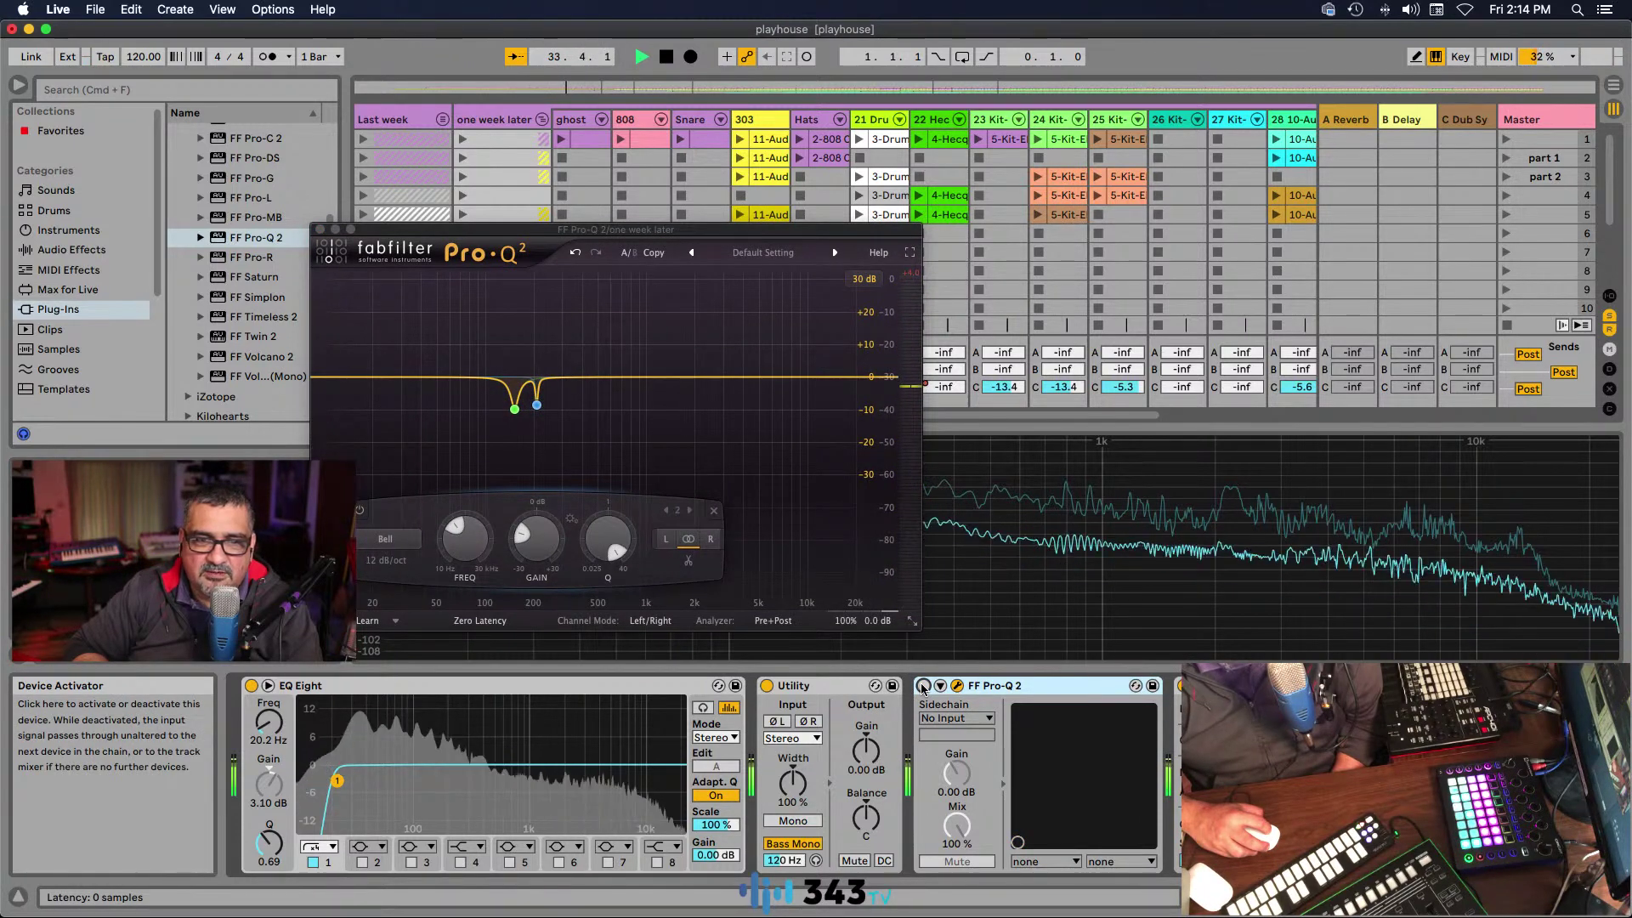
{"action": "left_click", "coordinate": [924, 687]}
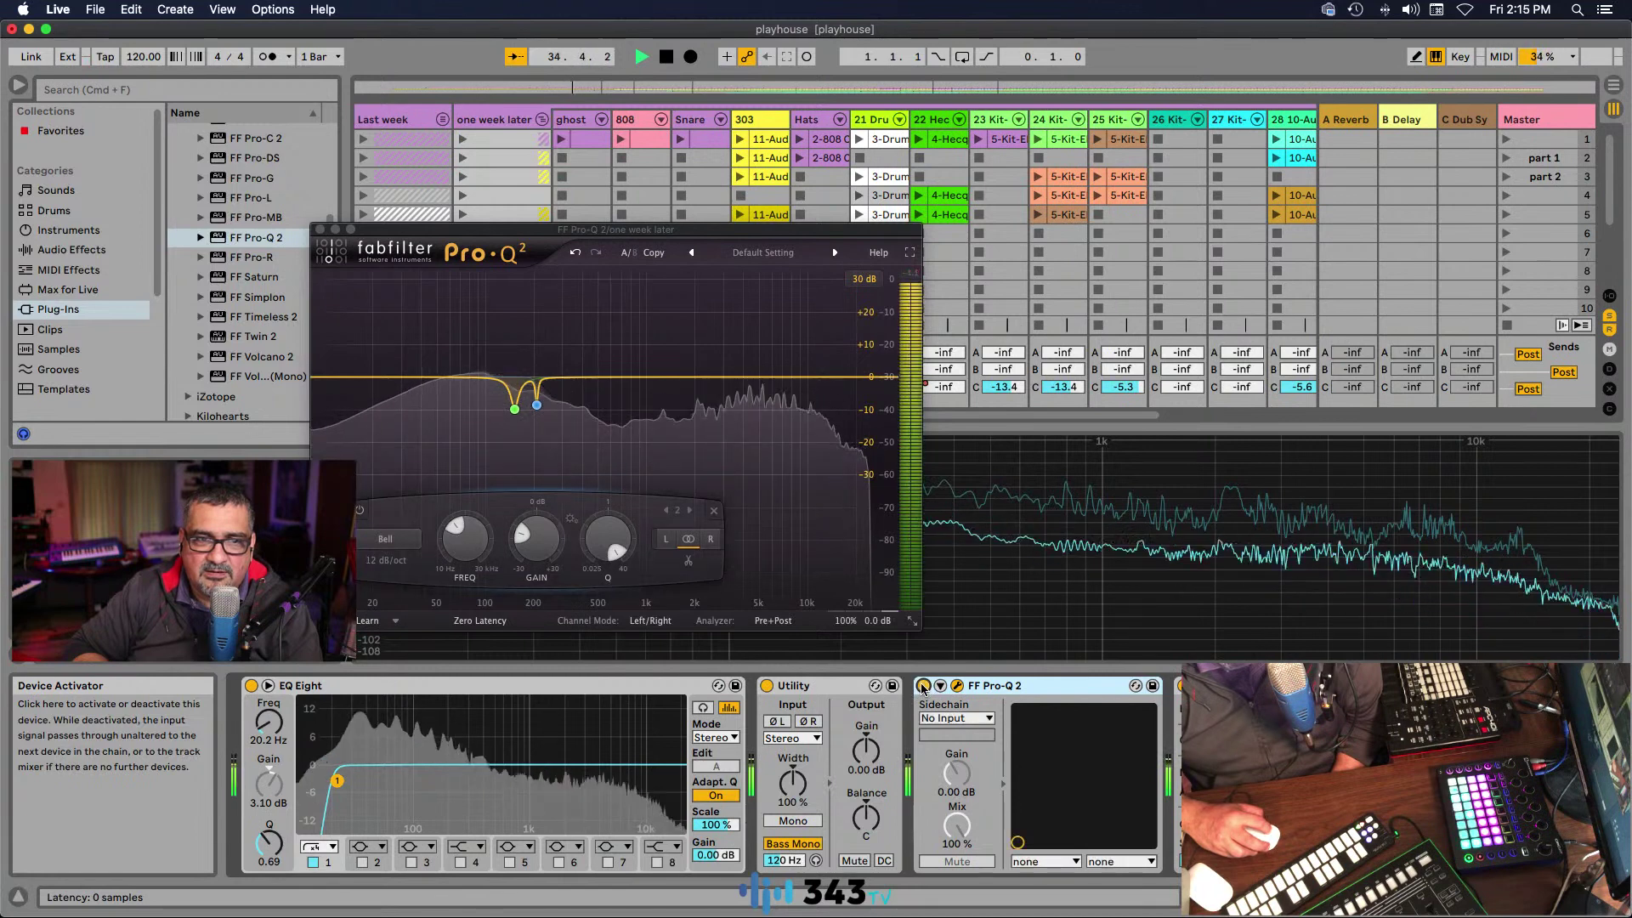
{"action": "left_click", "coordinate": [924, 687]}
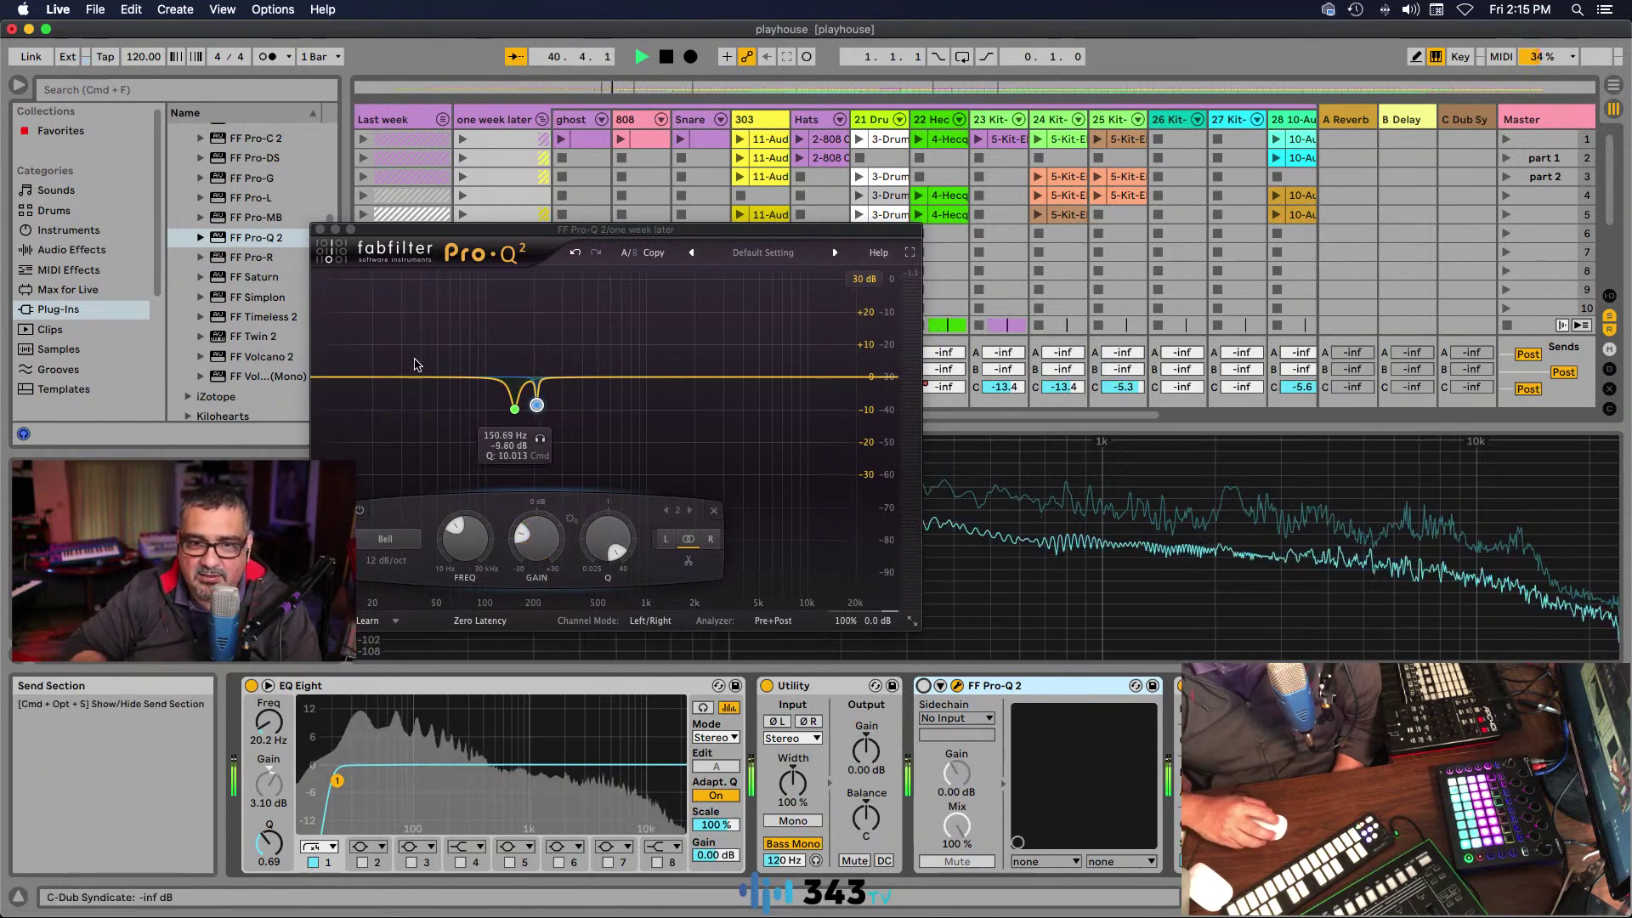
{"action": "left_click", "coordinate": [319, 231]}
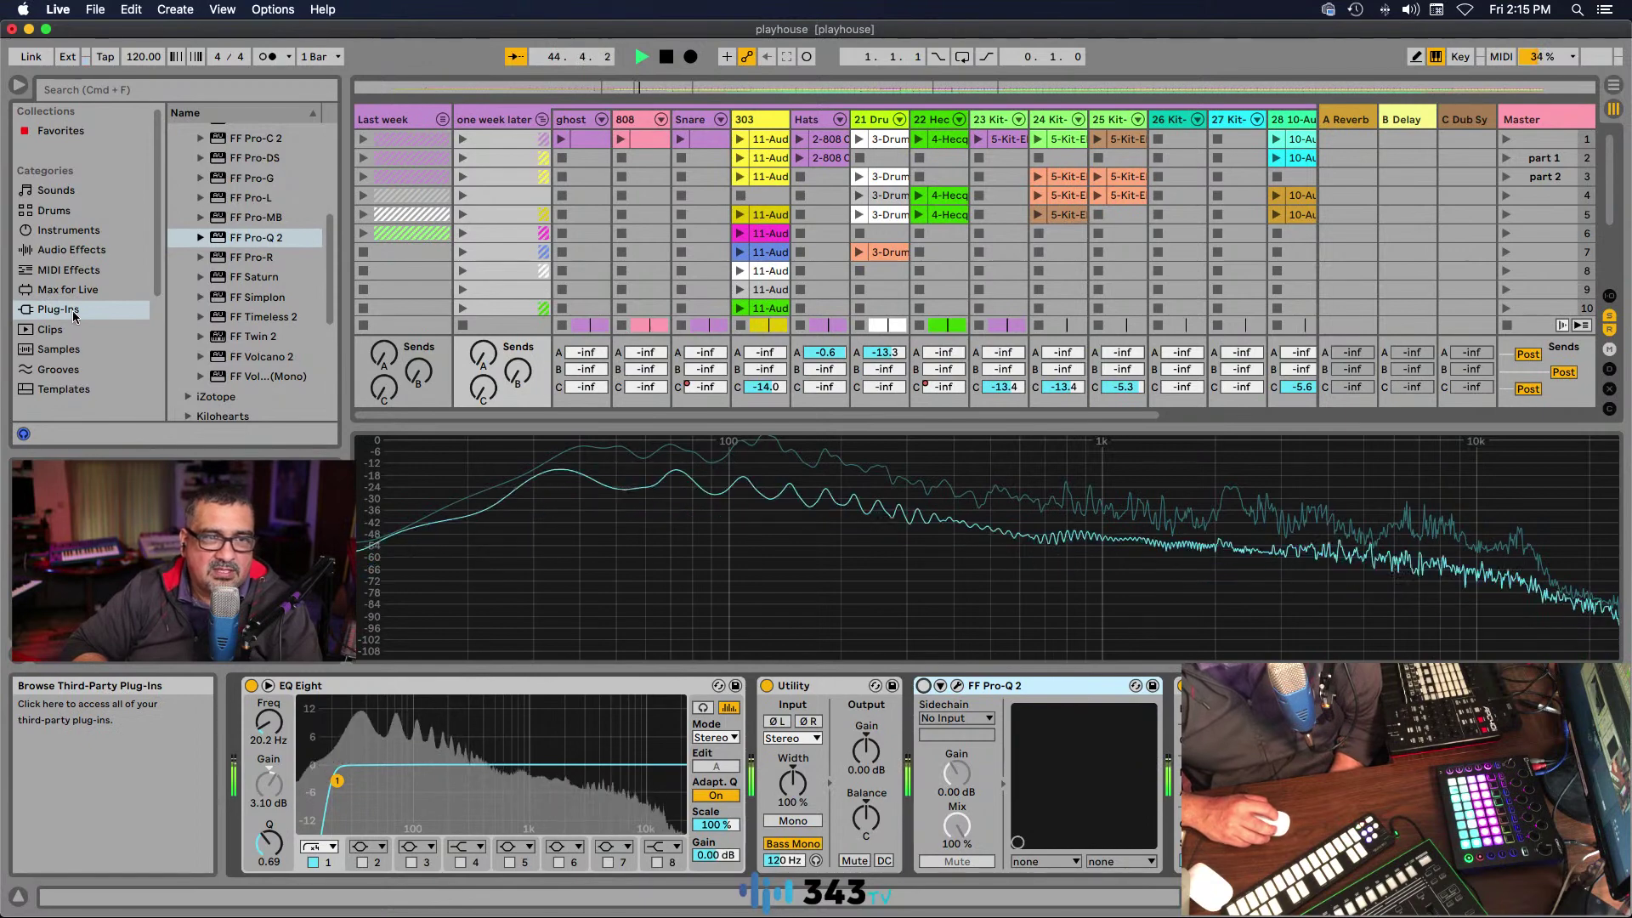
Step: Add FF Pro-DS to the group track after Pro-Q 2 and switch Pro-Q 2 back on
{"action": "scroll", "coordinate": [246, 280], "scroll_direction": "up", "scroll_amount": 5}
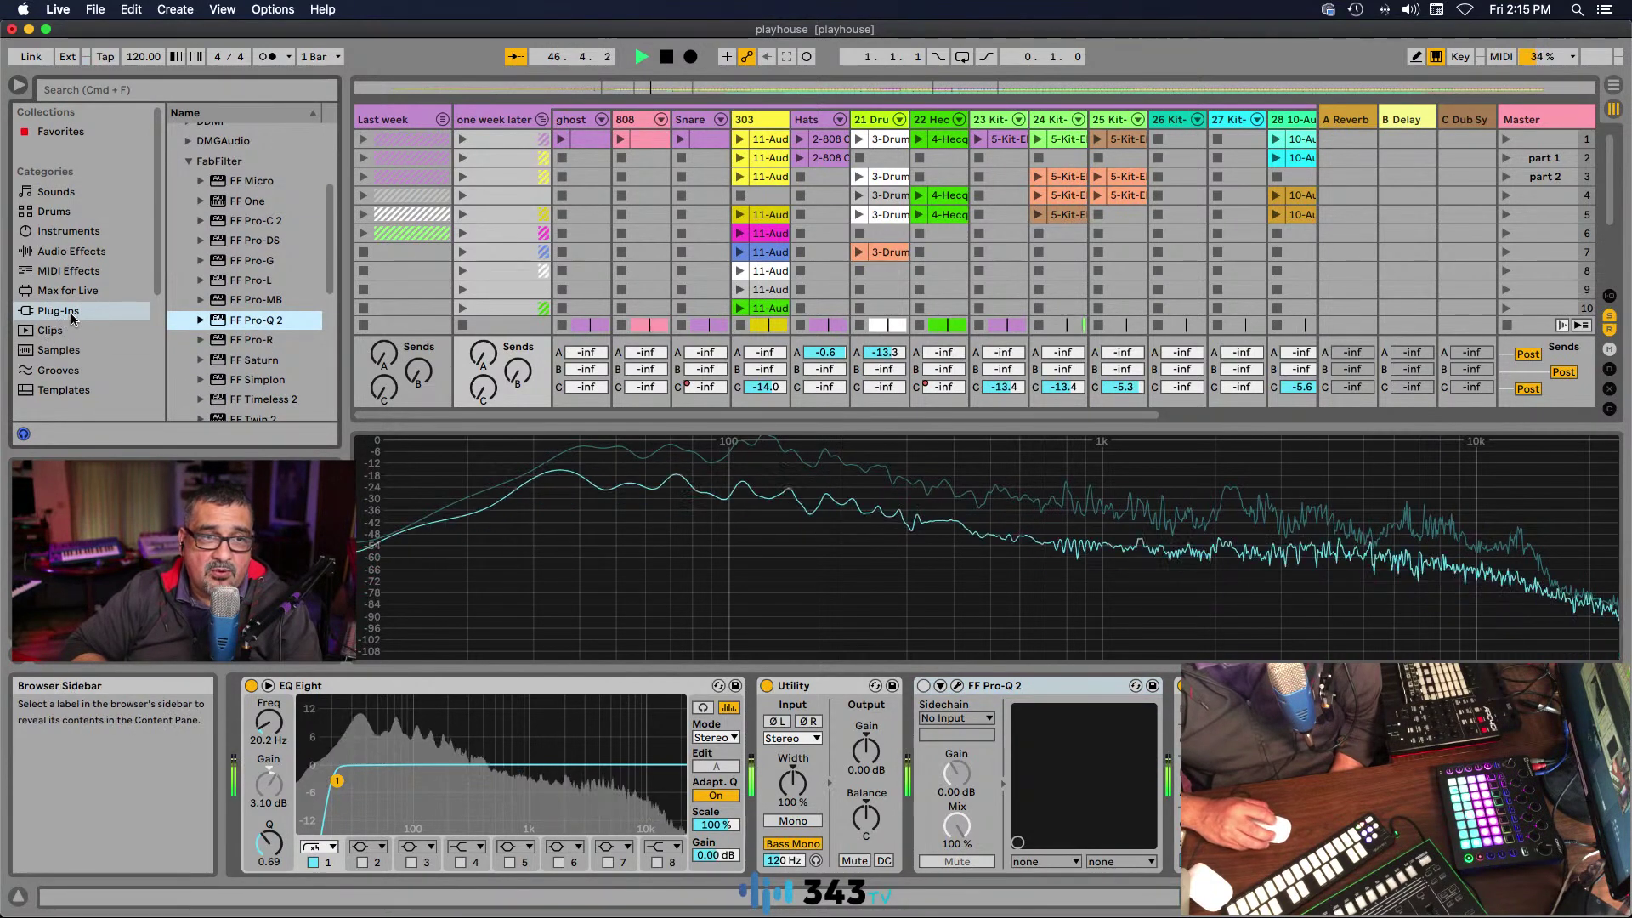
{"action": "left_click", "coordinate": [259, 243]}
{"action": "left_click_drag", "start_coordinate": [259, 242], "coordinate": [916, 695]}
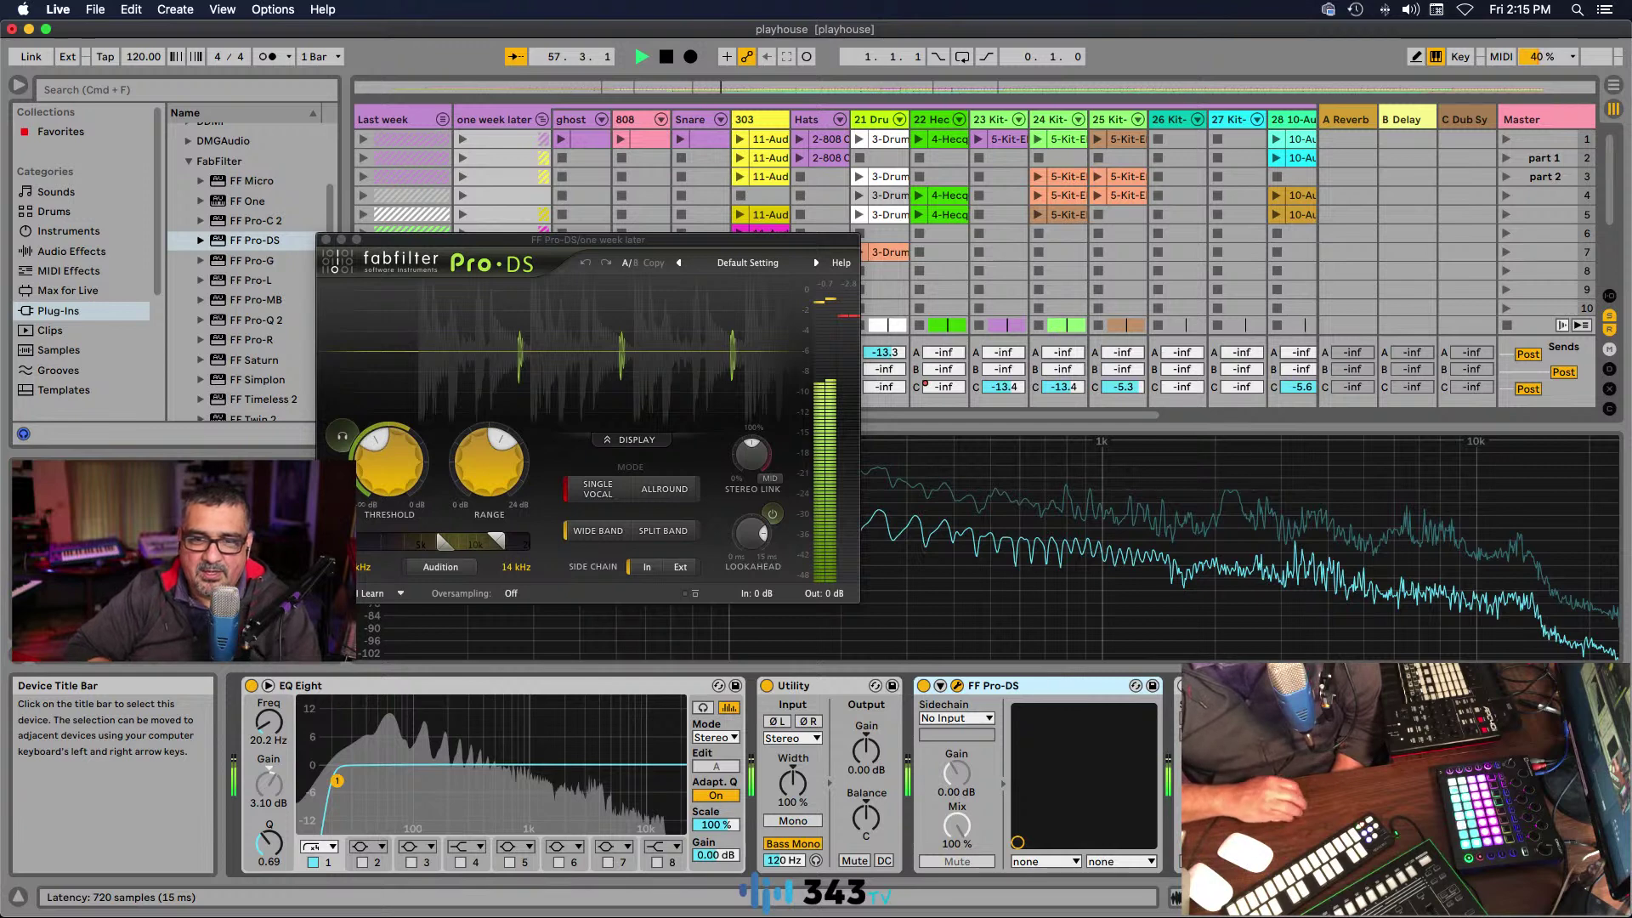
{"action": "left_click", "coordinate": [923, 685]}
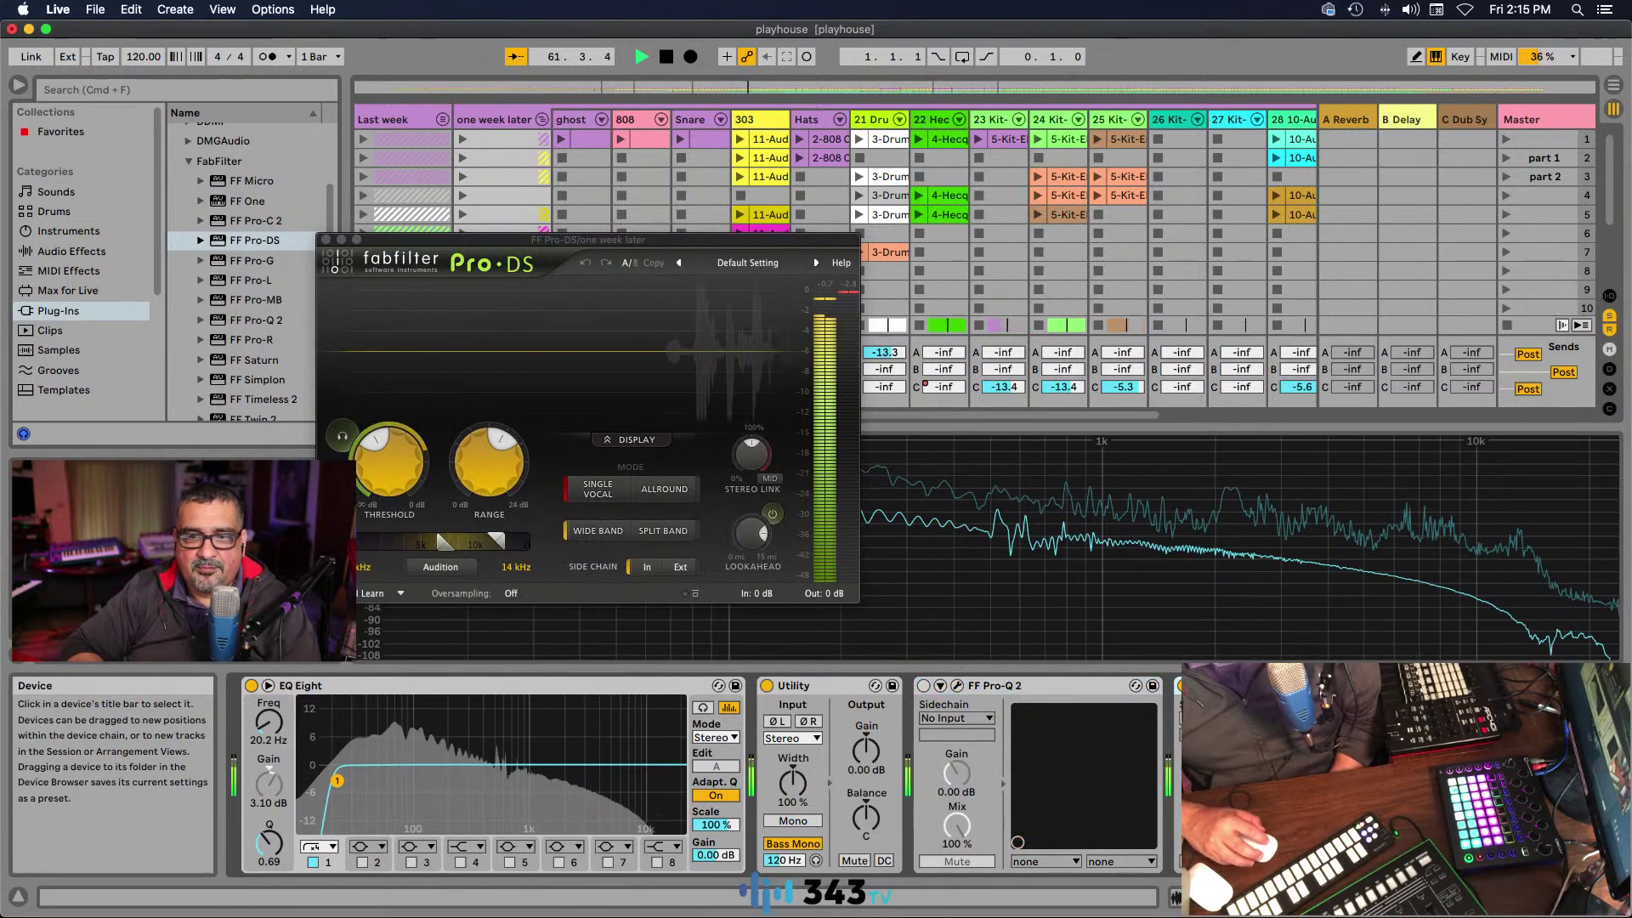
{"action": "left_click", "coordinate": [924, 687]}
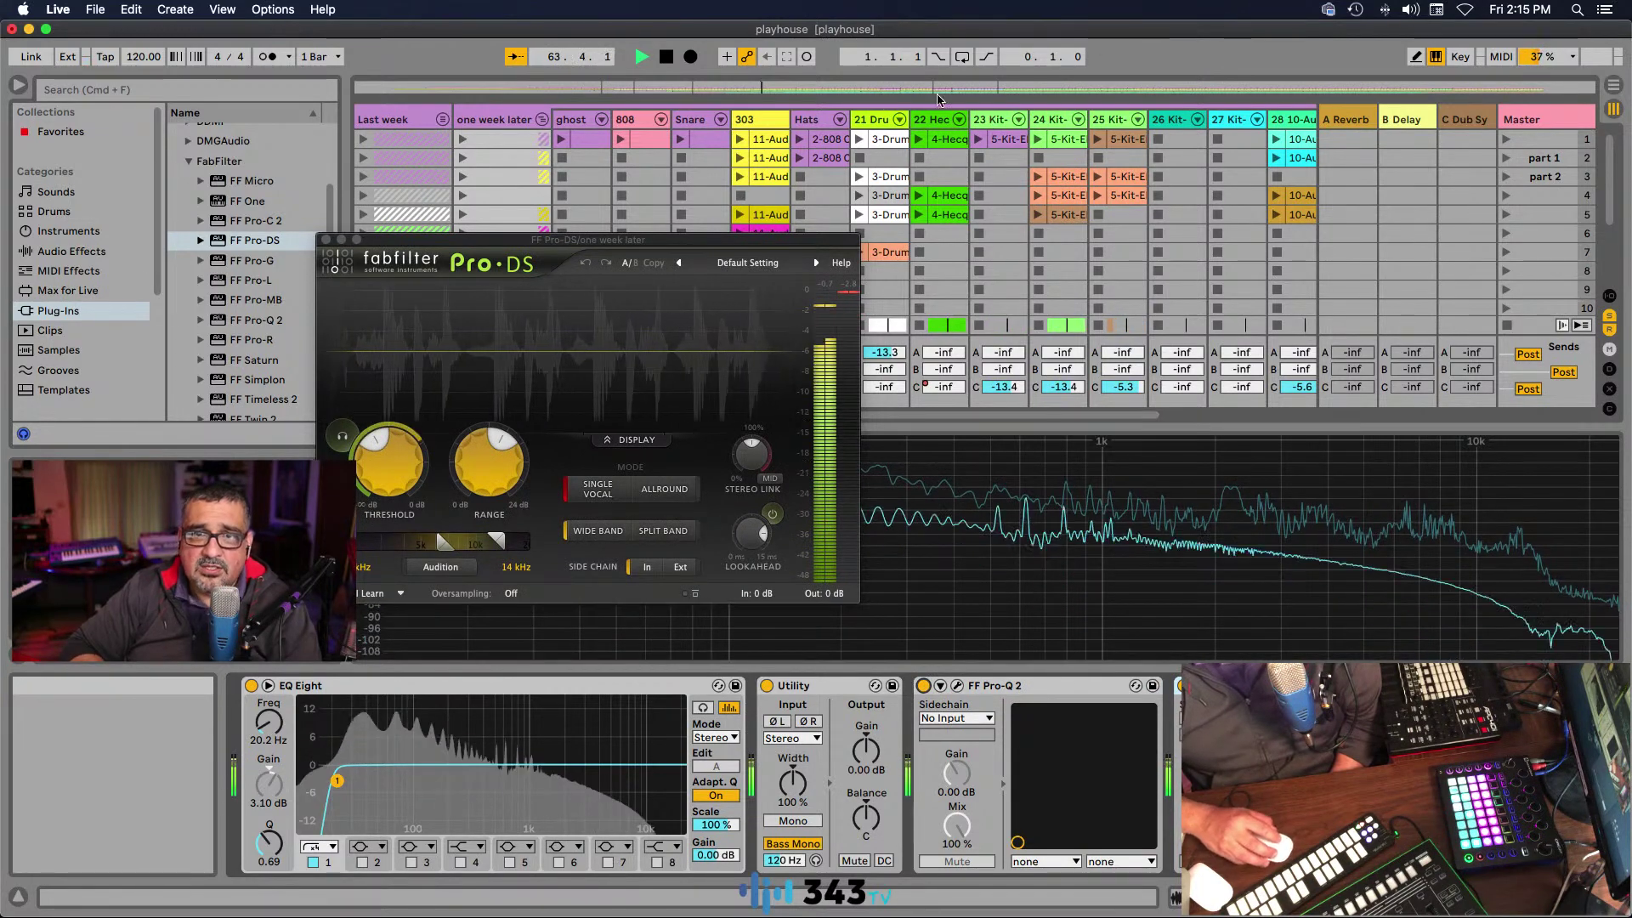
Step: Jump playback to a later section of the song and set Pro-DS to Allround mode
{"action": "left_click", "coordinate": [864, 91]}
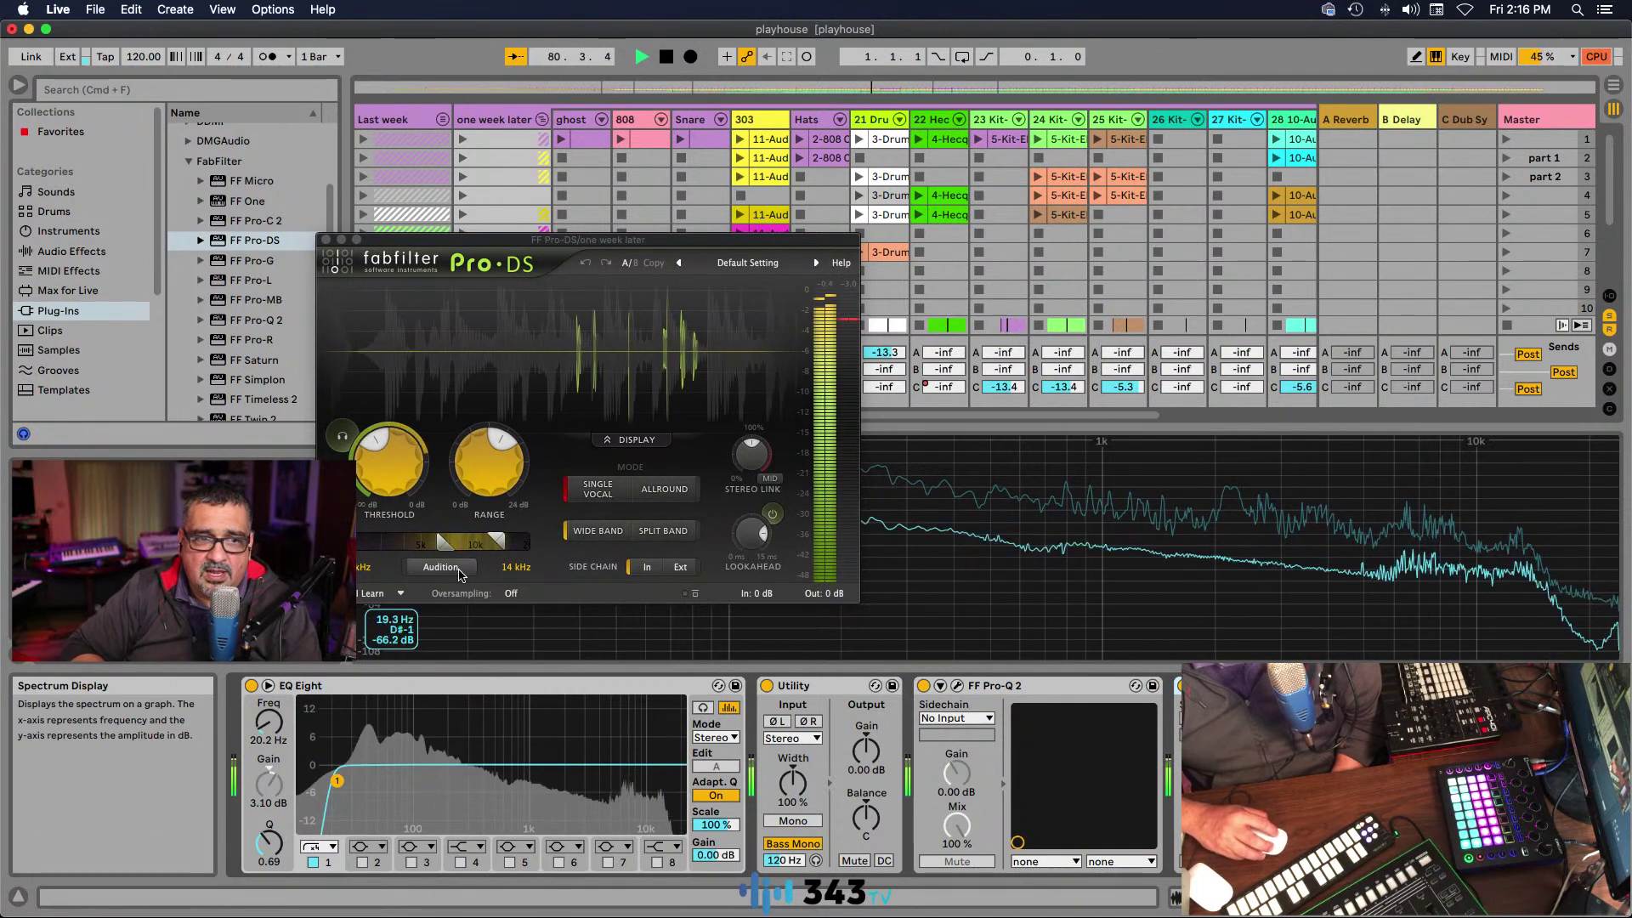
{"action": "mouse_move", "coordinate": [533, 439]}
{"action": "left_click", "coordinate": [663, 489]}
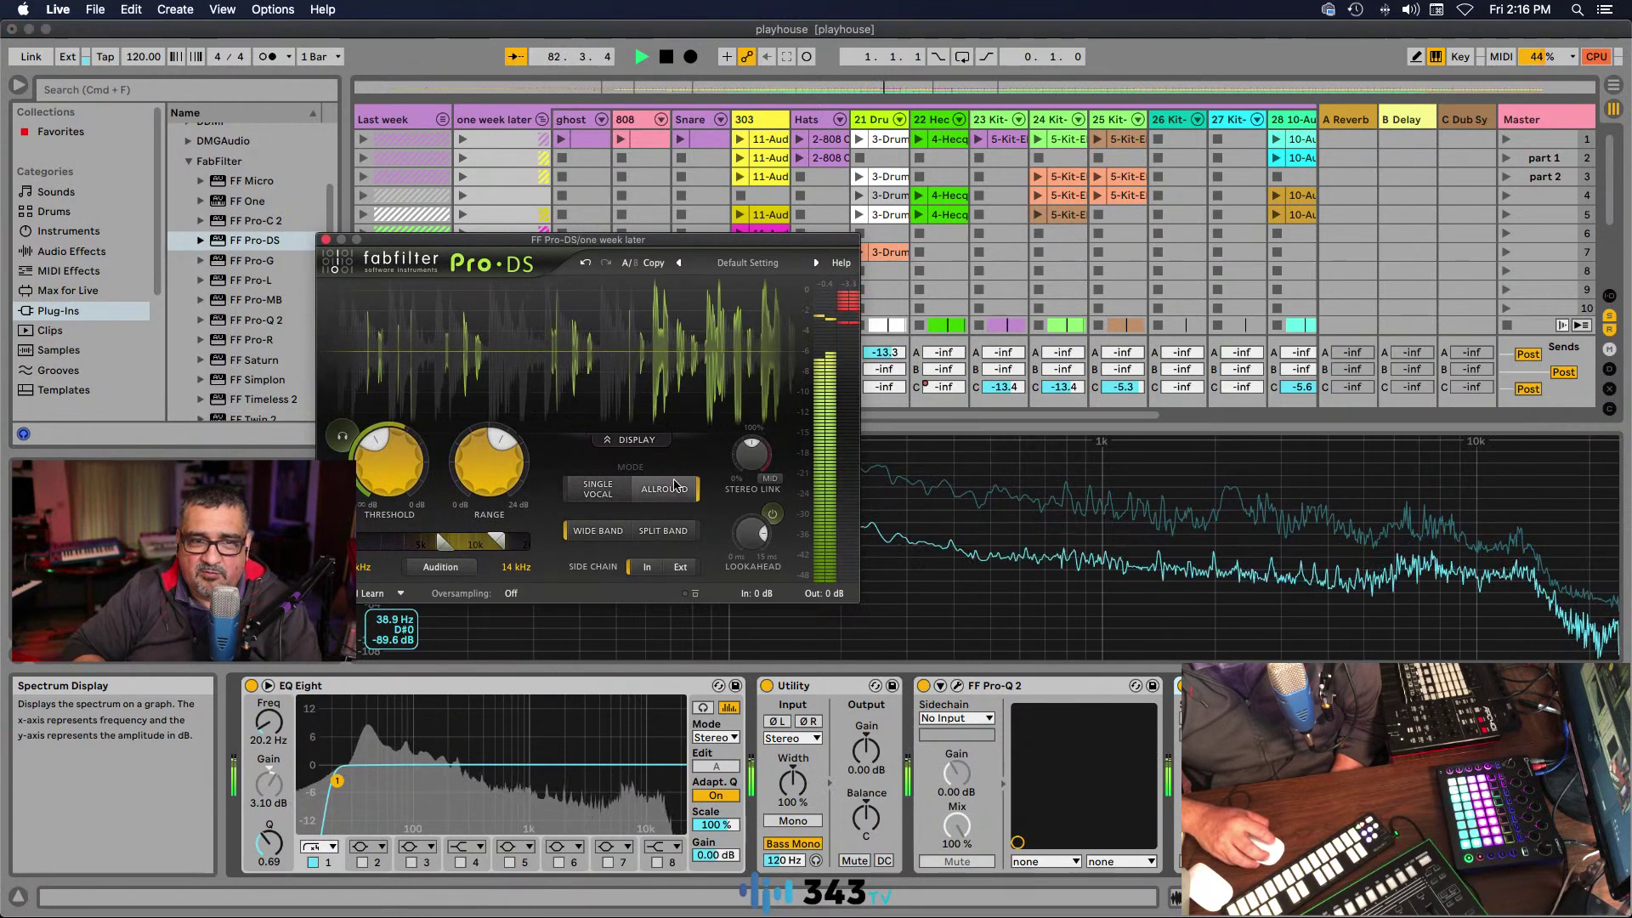
Step: Audition the Pro-DS detection signal, lower its upper frequency limit to 8.955 kHz and adjust the threshold to about -20 dB
{"action": "left_click", "coordinate": [470, 569]}
{"action": "mouse_move", "coordinate": [461, 546]}
{"action": "left_mouse_down"}
{"action": "mouse_move", "coordinate": [484, 547]}
{"action": "mouse_move", "coordinate": [432, 546]}
{"action": "mouse_move", "coordinate": [487, 555]}
{"action": "mouse_move", "coordinate": [458, 553]}
{"action": "left_mouse_up"}
{"action": "mouse_move", "coordinate": [398, 467]}
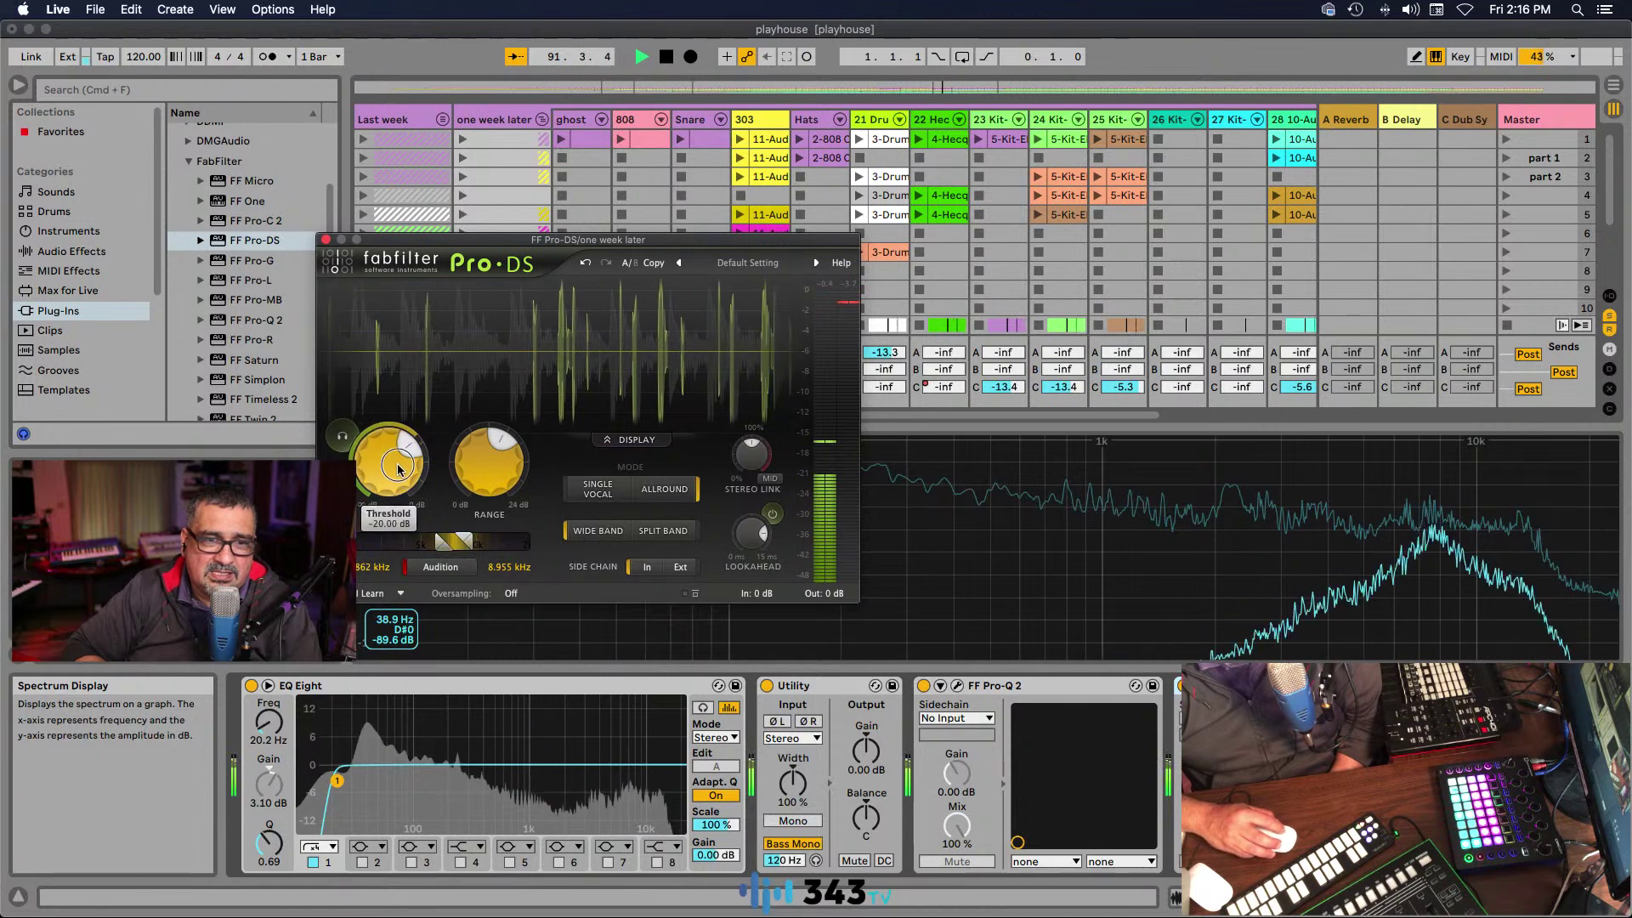
{"action": "left_click_drag", "start_coordinate": [398, 467], "coordinate": [404, 459]}
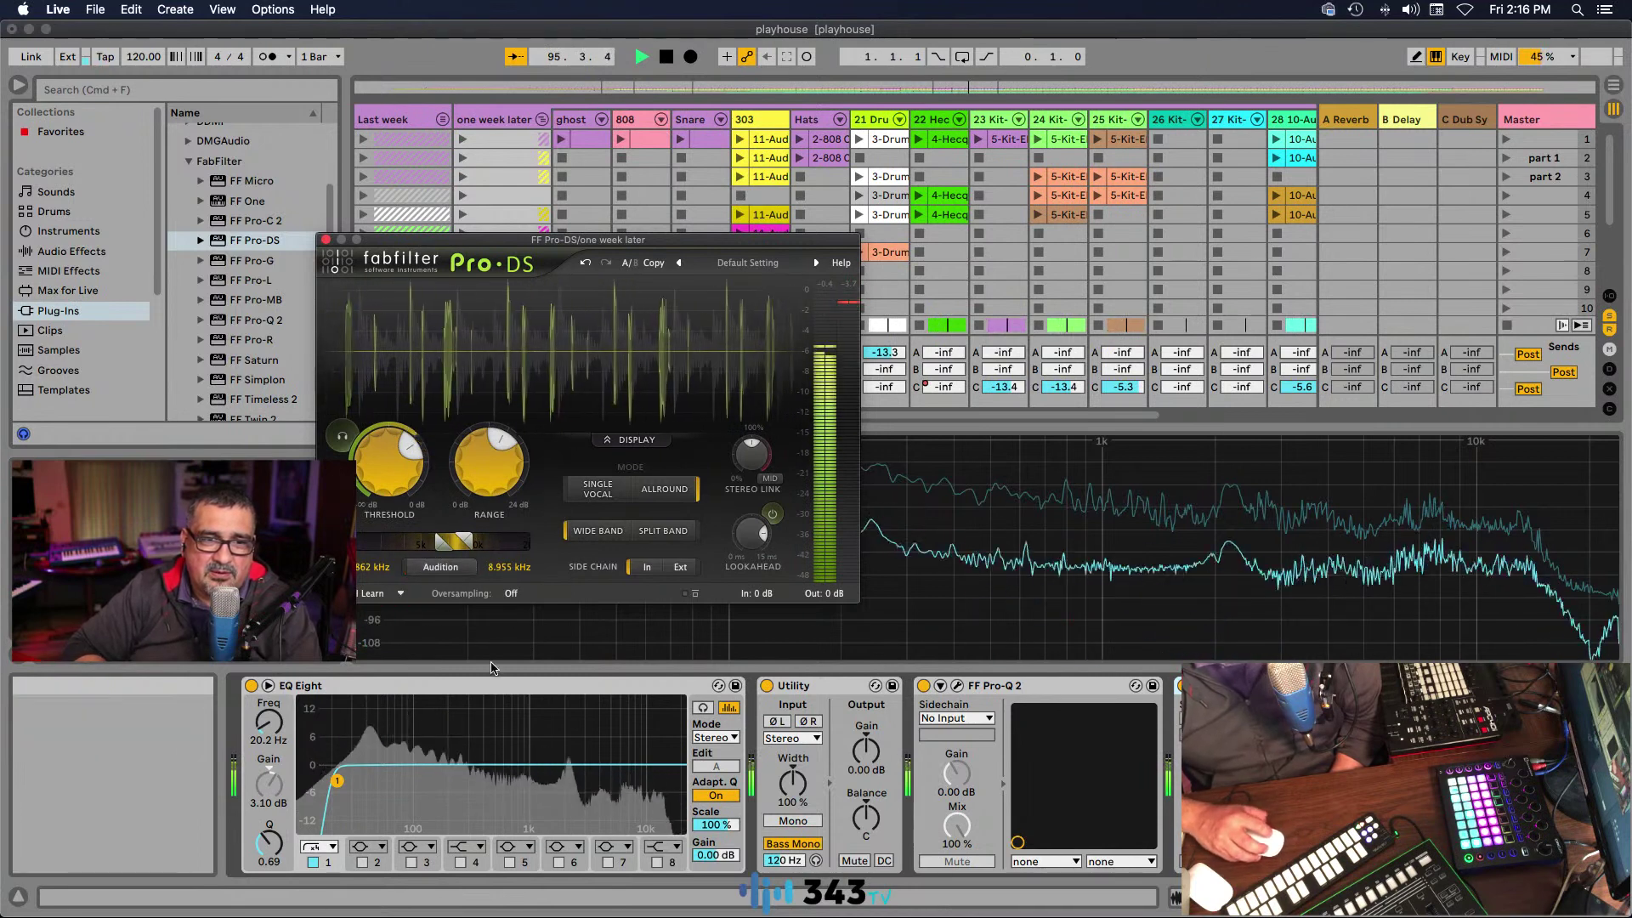
Step: Set the Pro-DS oversampling to 4x and close its window
{"action": "left_click", "coordinate": [511, 593]}
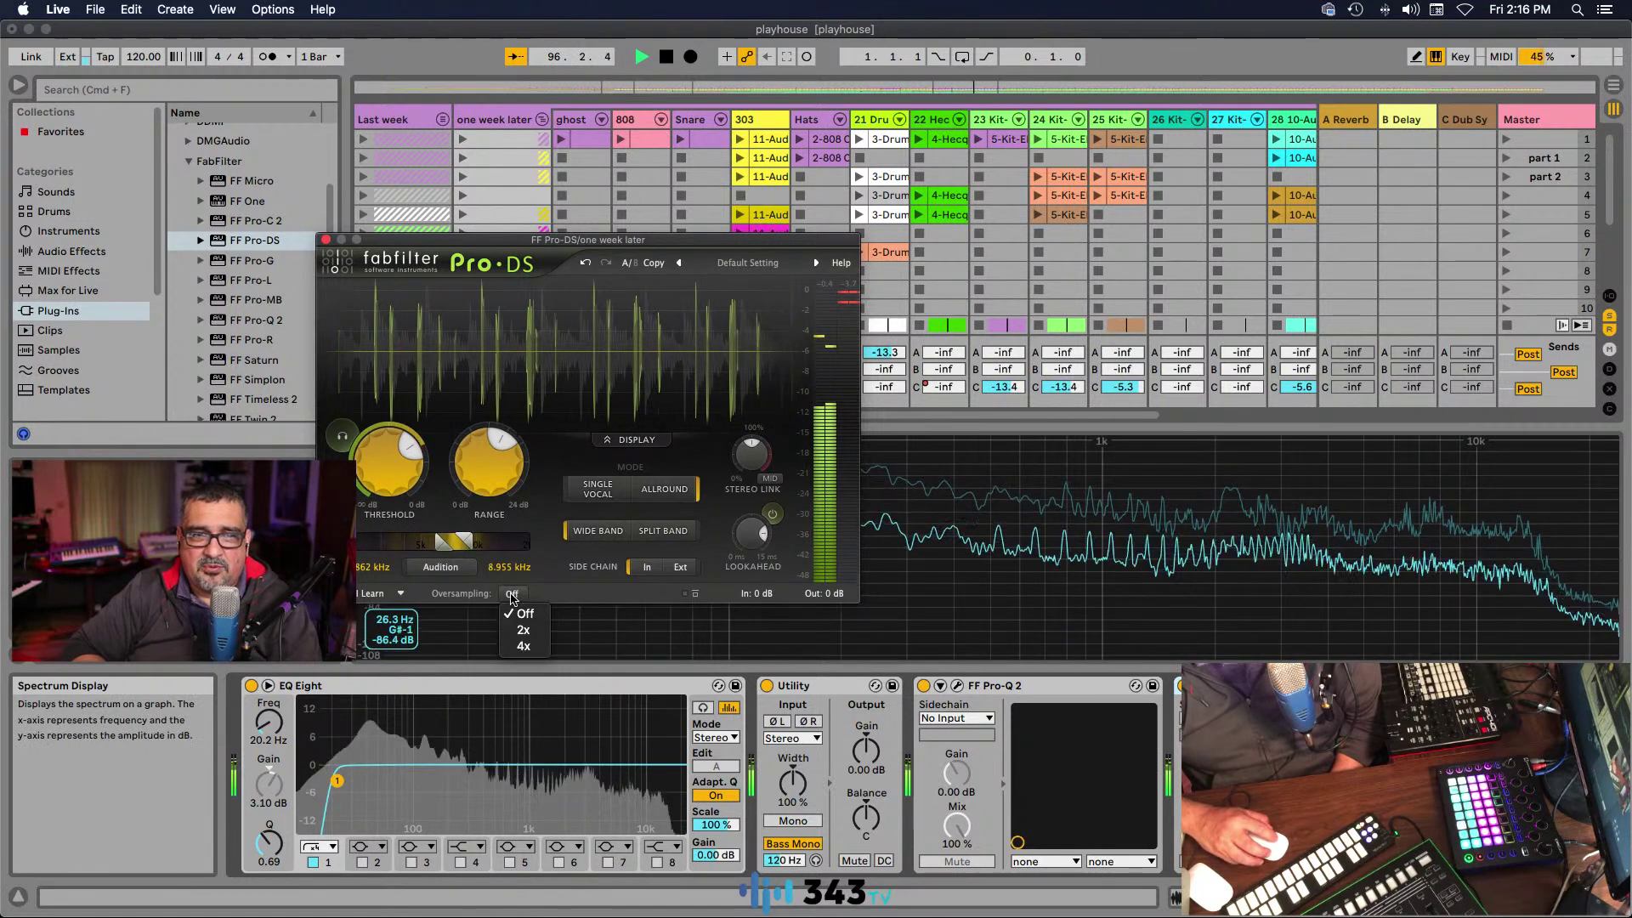
{"action": "left_click", "coordinate": [509, 647]}
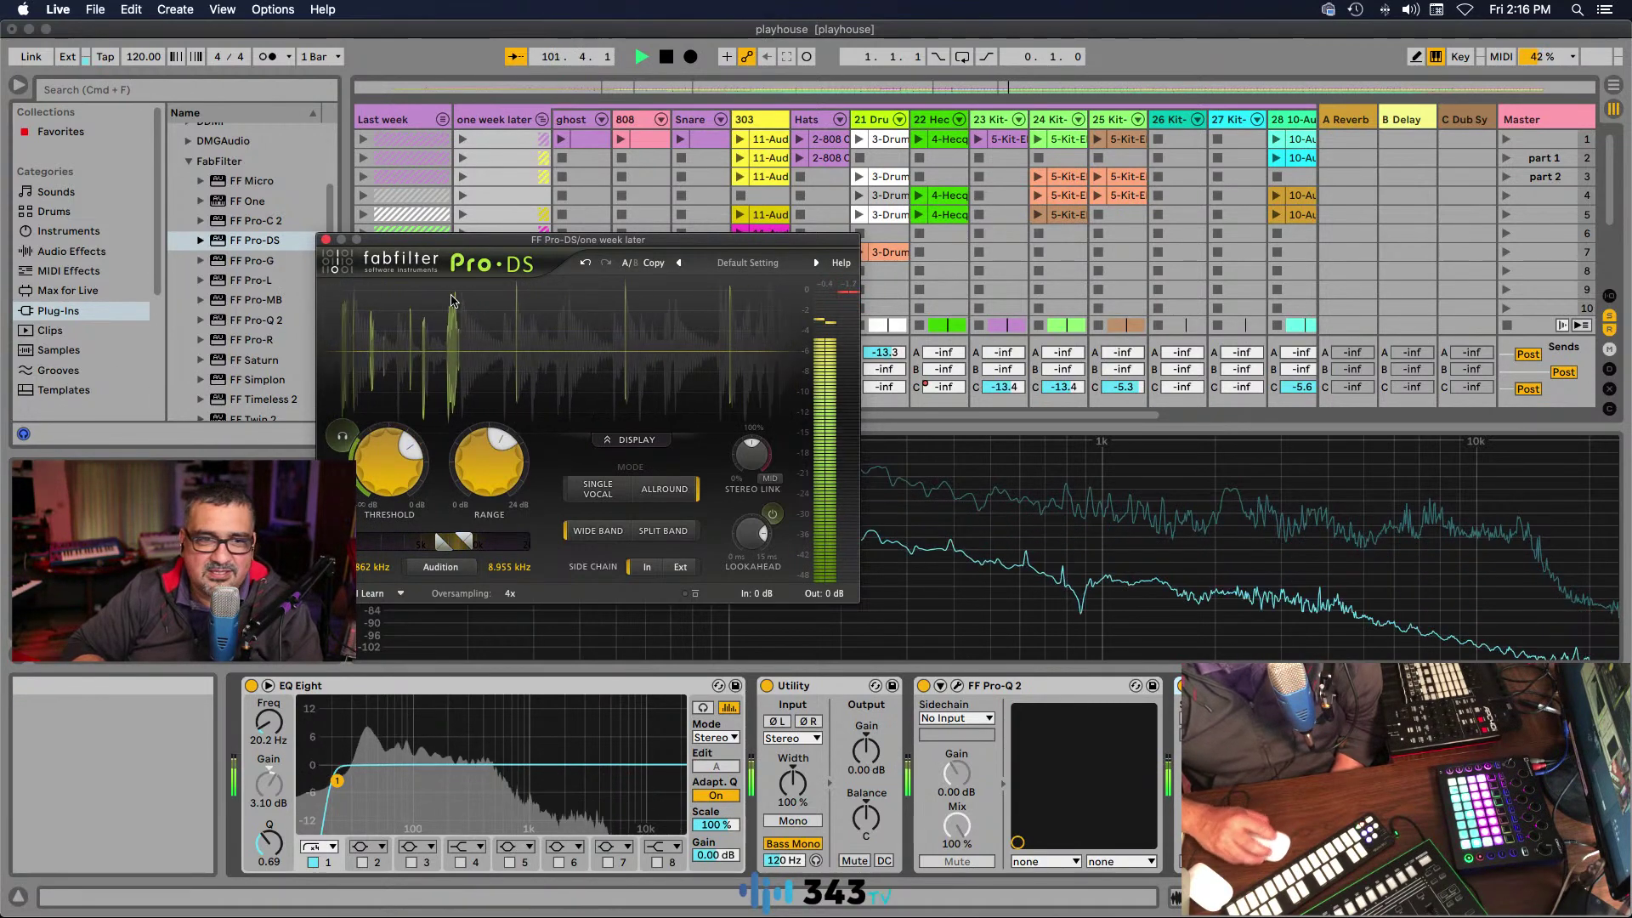
{"action": "left_click", "coordinate": [325, 240]}
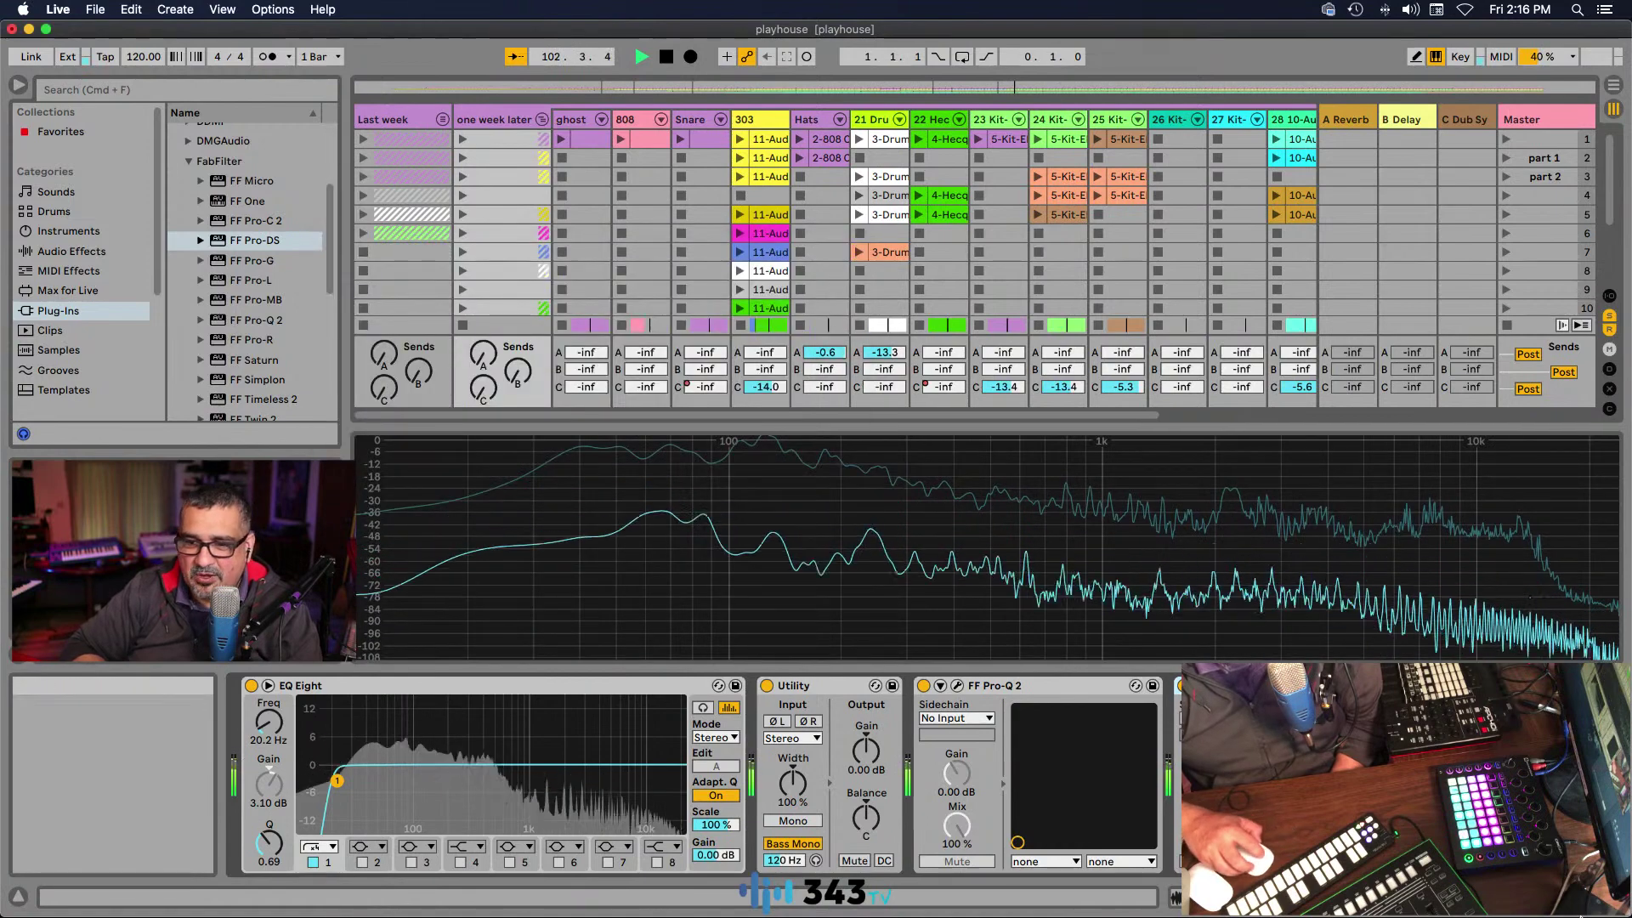
Step: Add a Glue Compressor from the Dynamics audio effects to the group track after FF Pro-DS
{"action": "left_click", "coordinate": [1572, 897]}
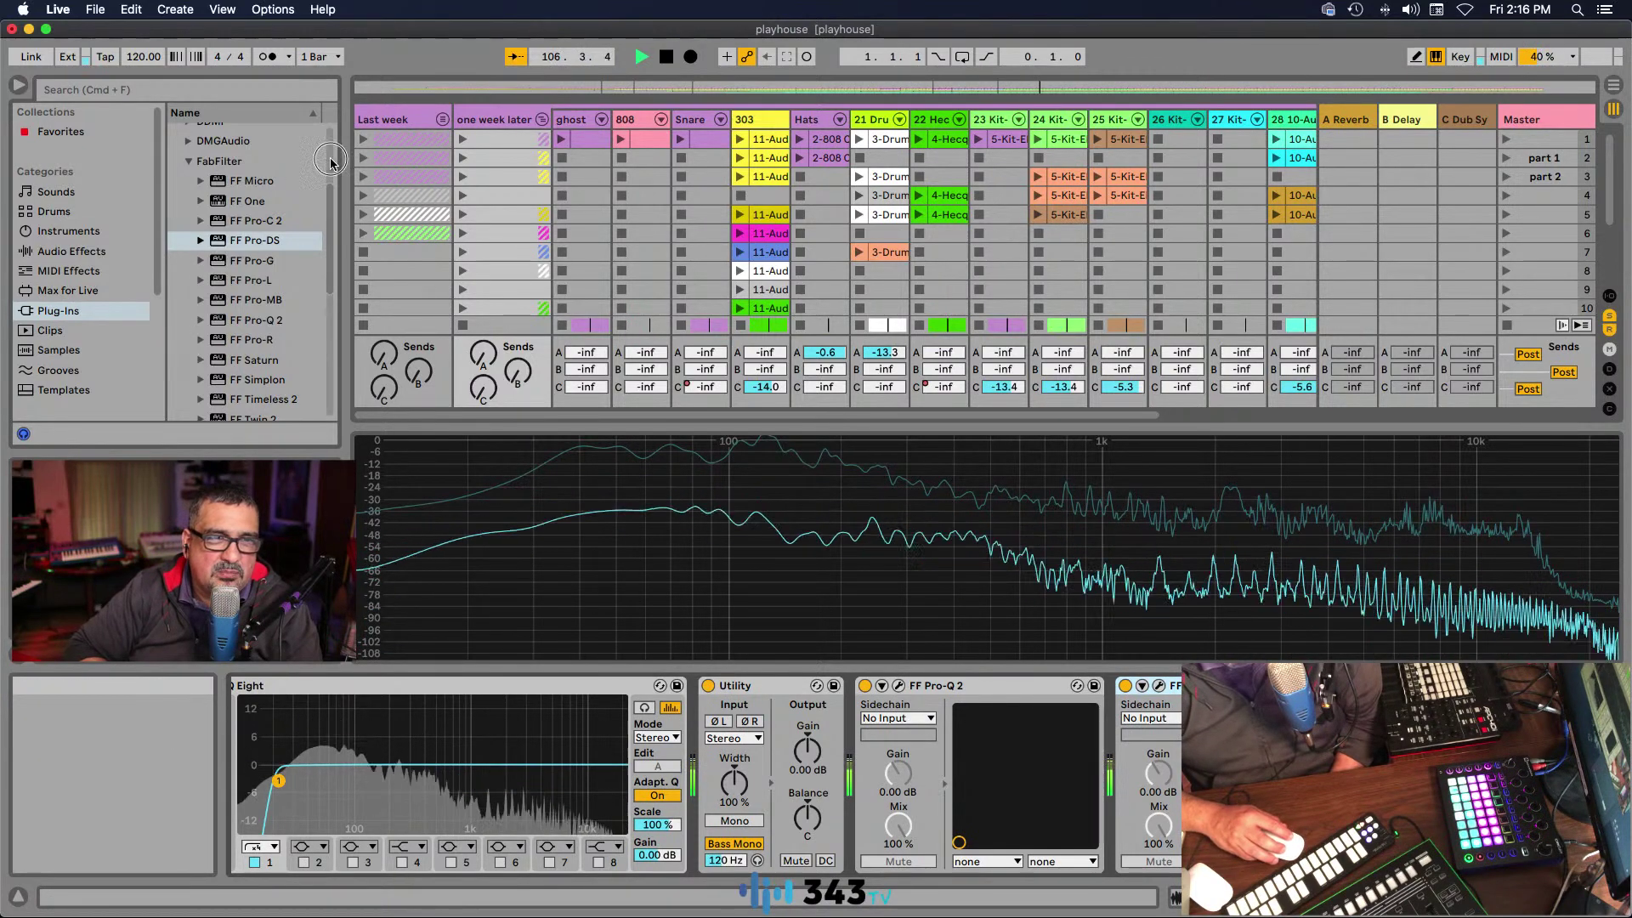
{"action": "scroll", "coordinate": [255, 213], "scroll_direction": "up", "scroll_amount": 5}
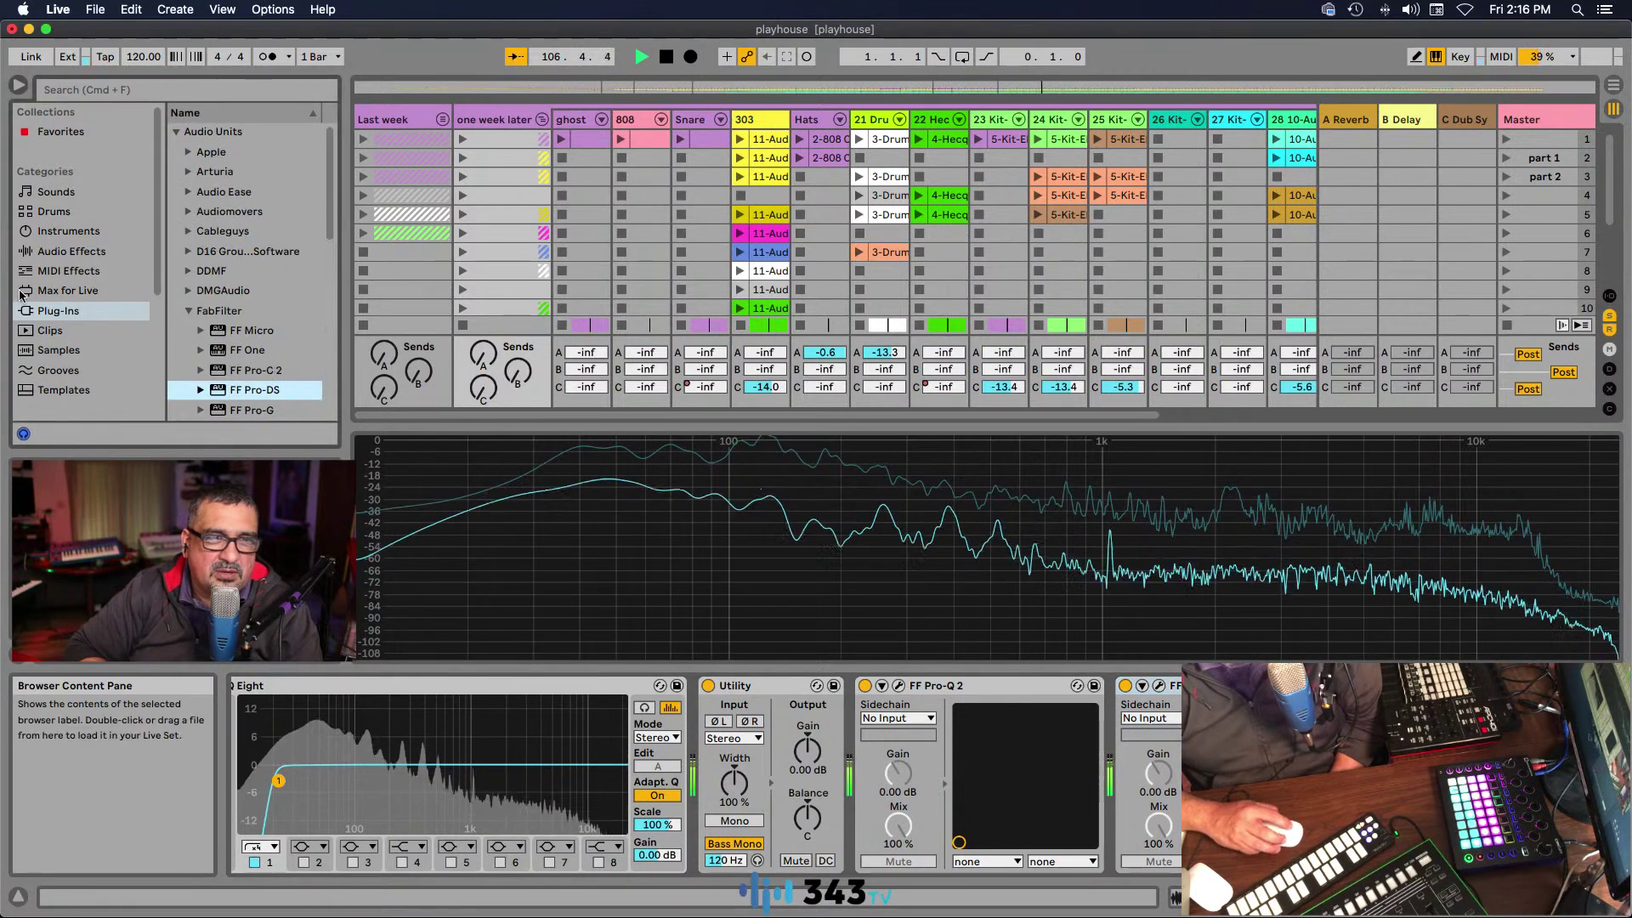
{"action": "left_click", "coordinate": [70, 252]}
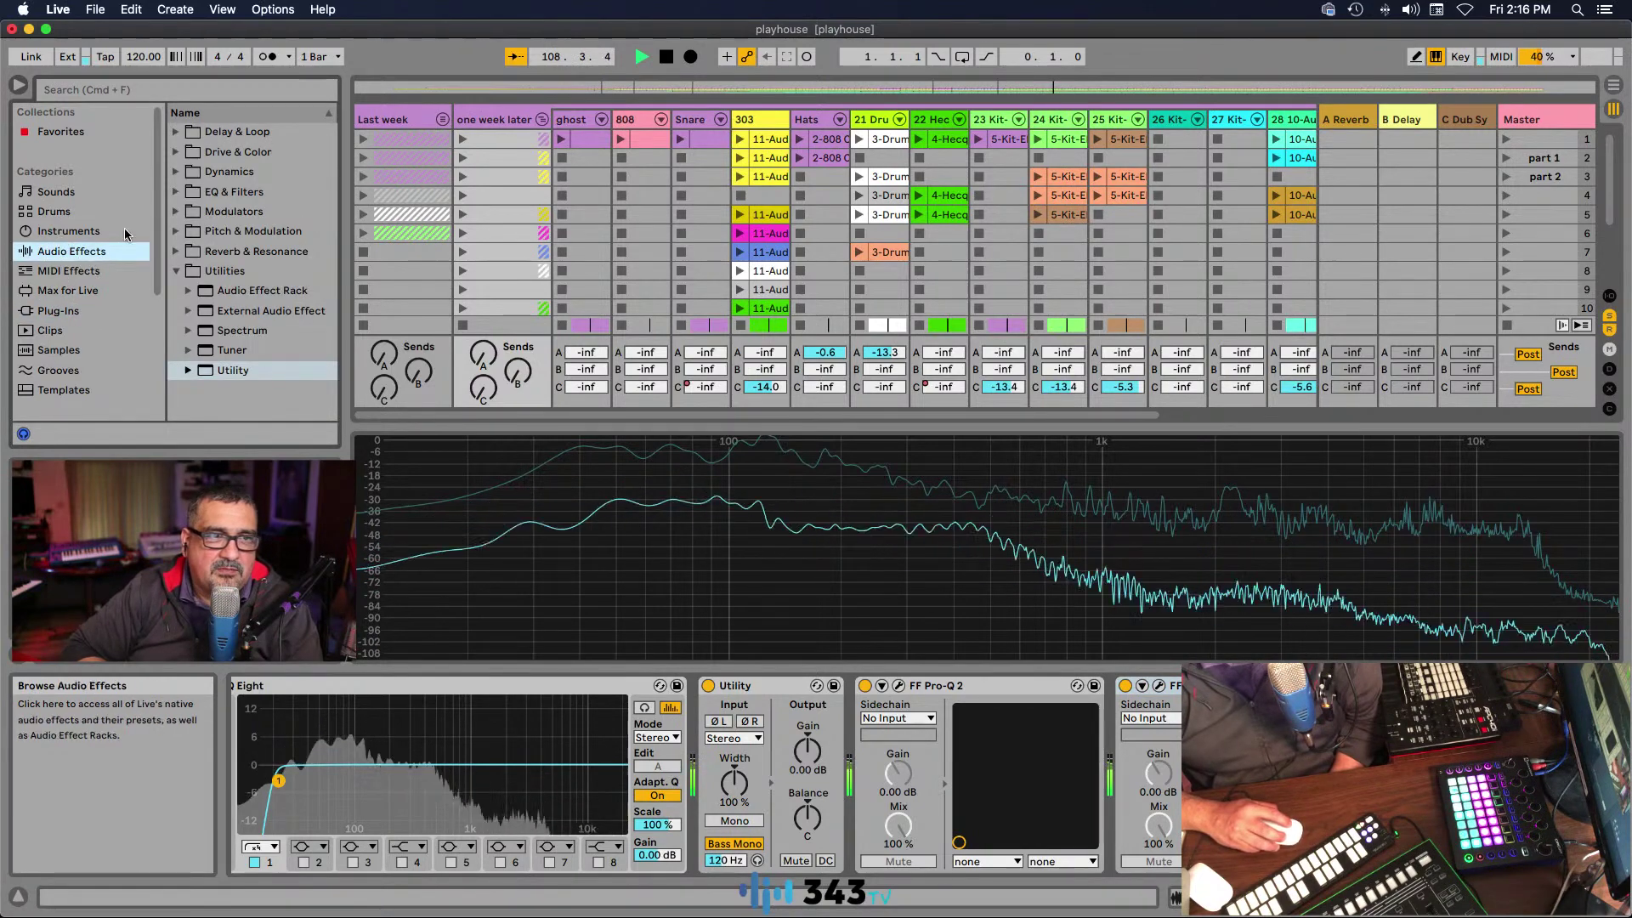
{"action": "left_click", "coordinate": [176, 270]}
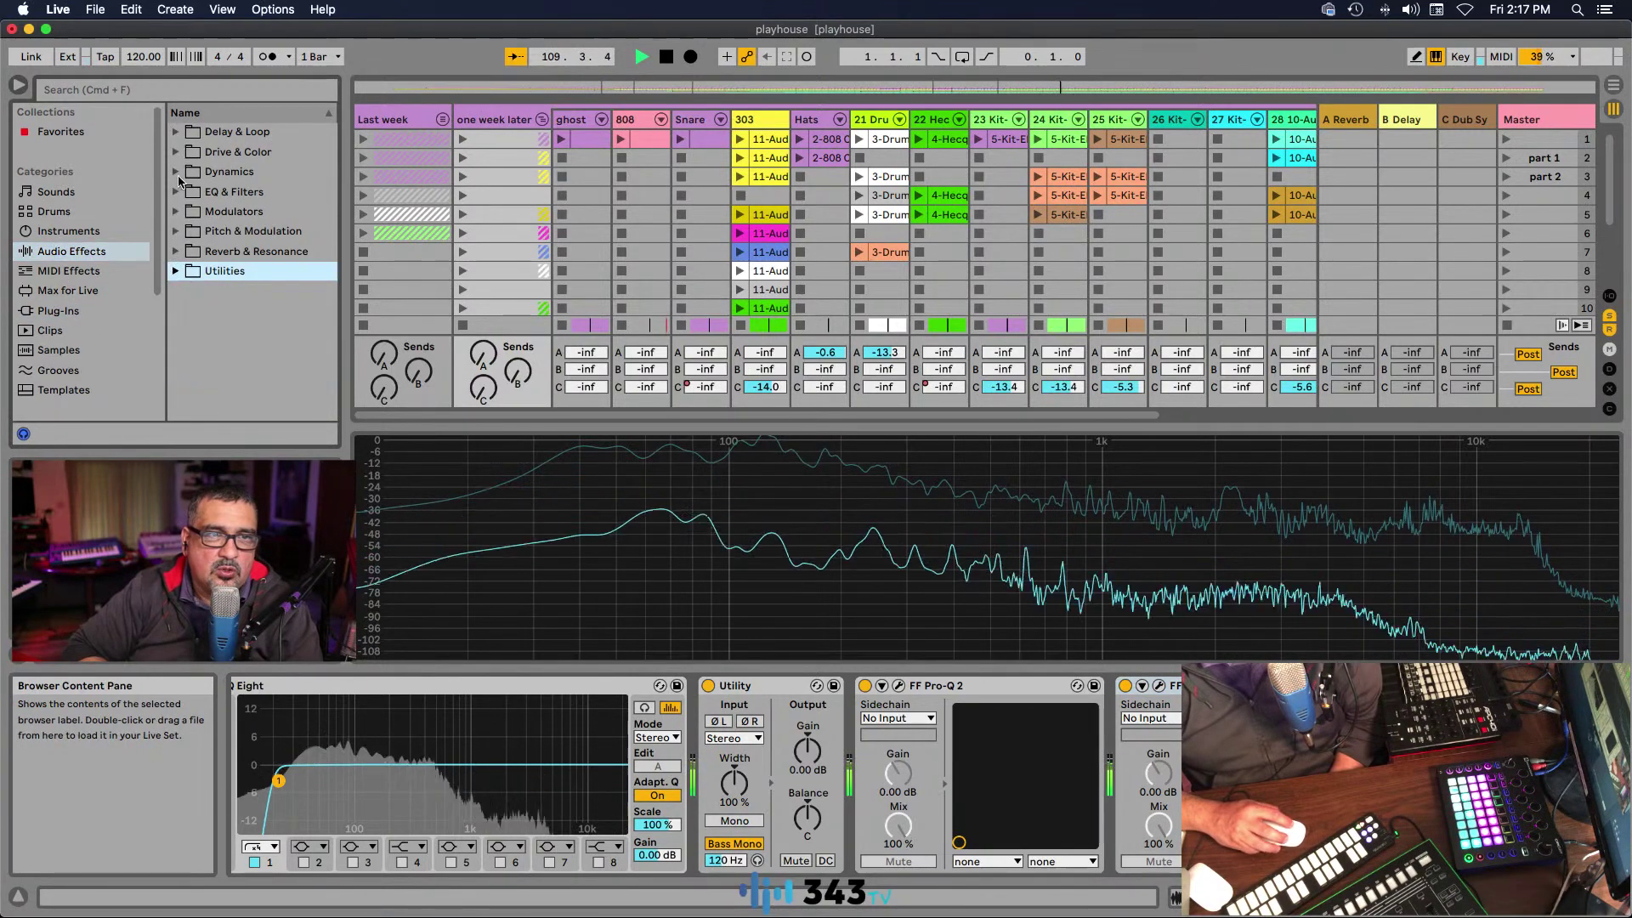
{"action": "left_click", "coordinate": [175, 133]}
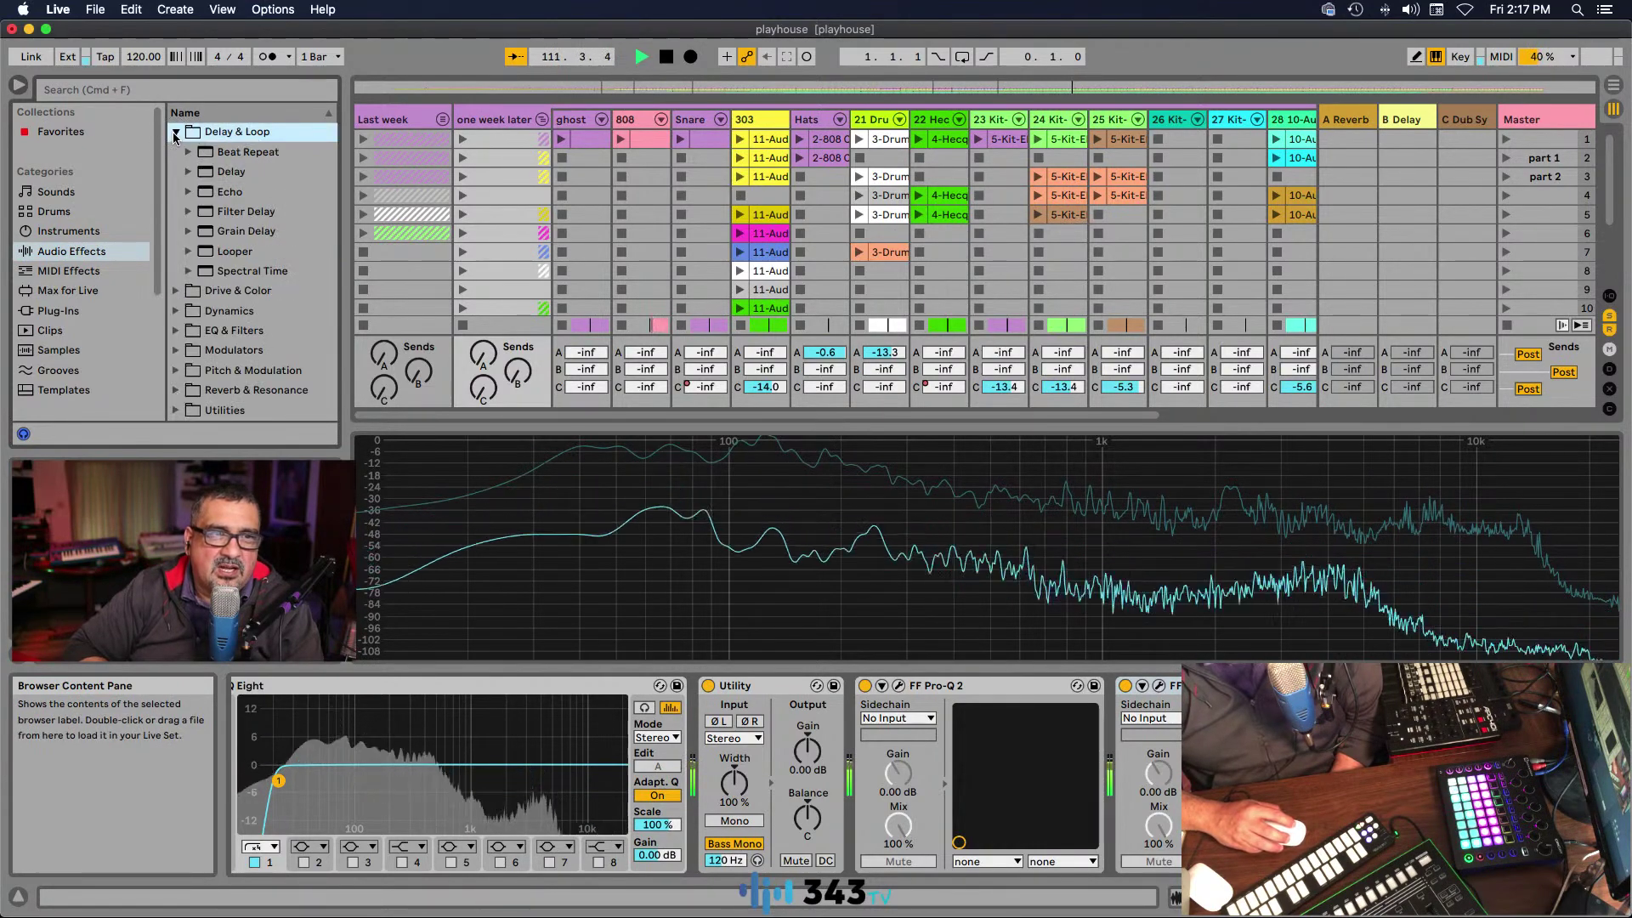
{"action": "left_click", "coordinate": [176, 133]}
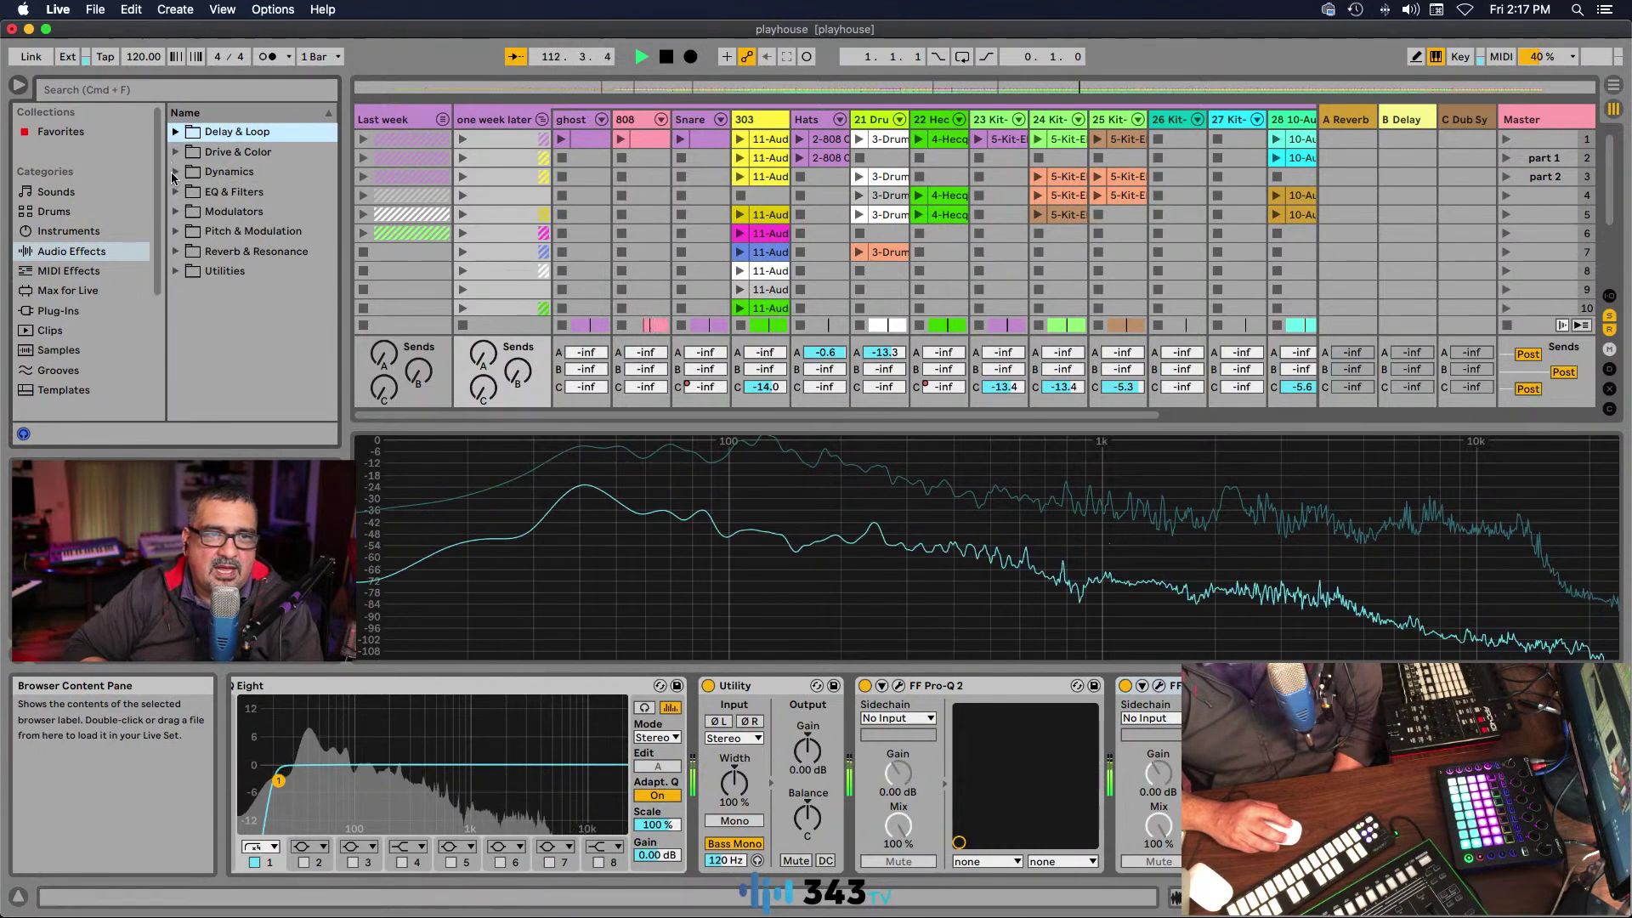
{"action": "left_click", "coordinate": [175, 172]}
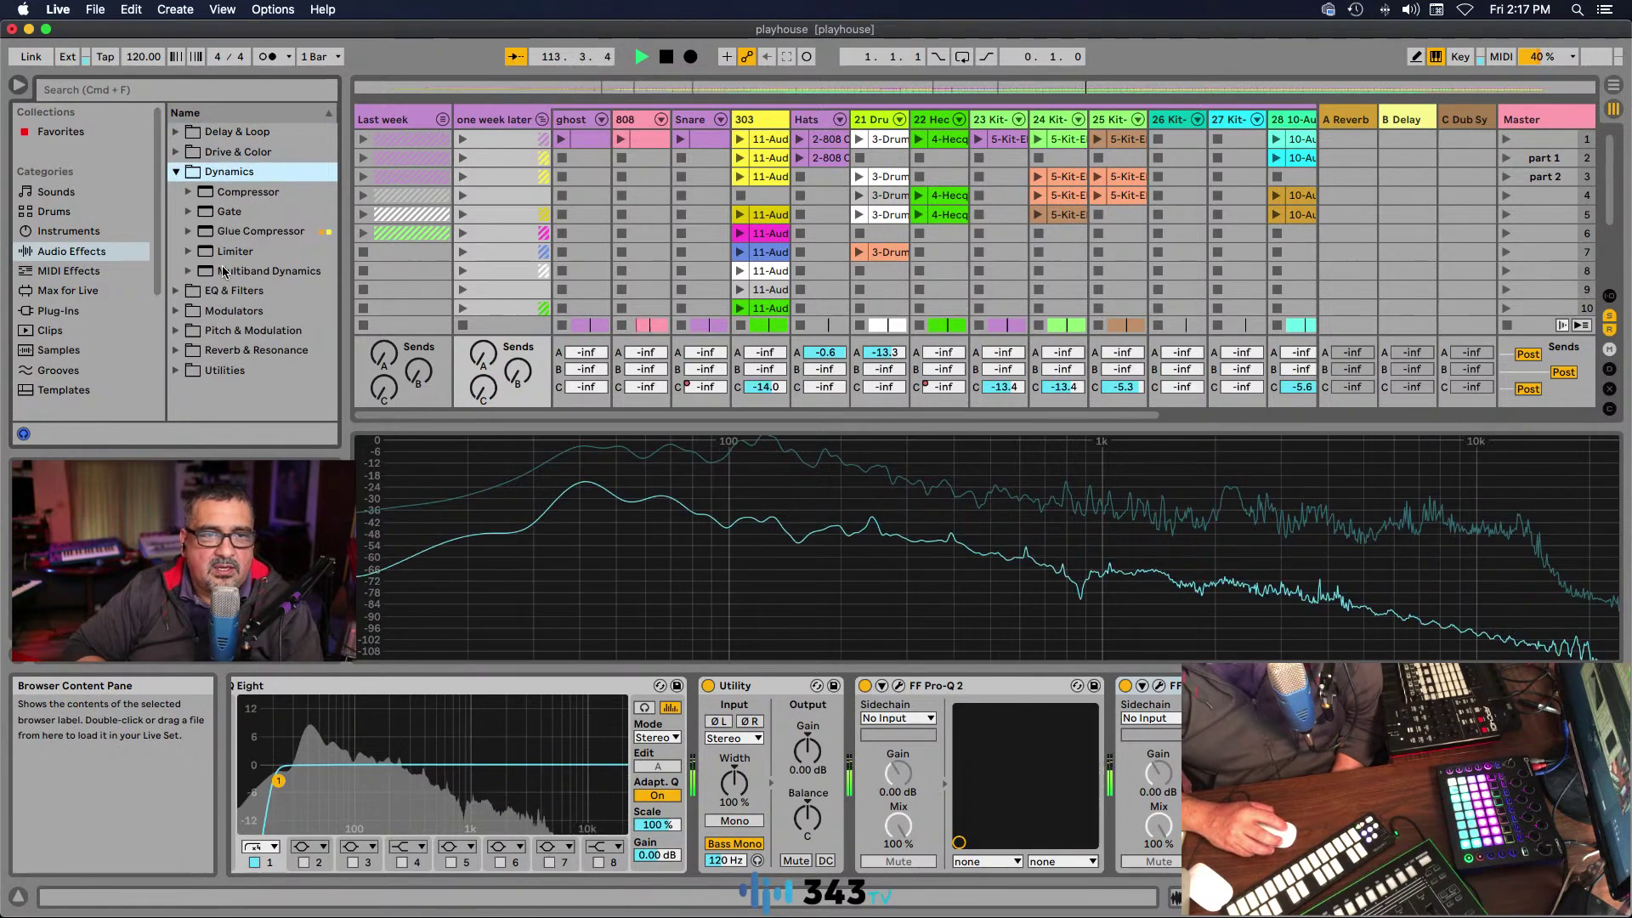
{"action": "left_click", "coordinate": [231, 233]}
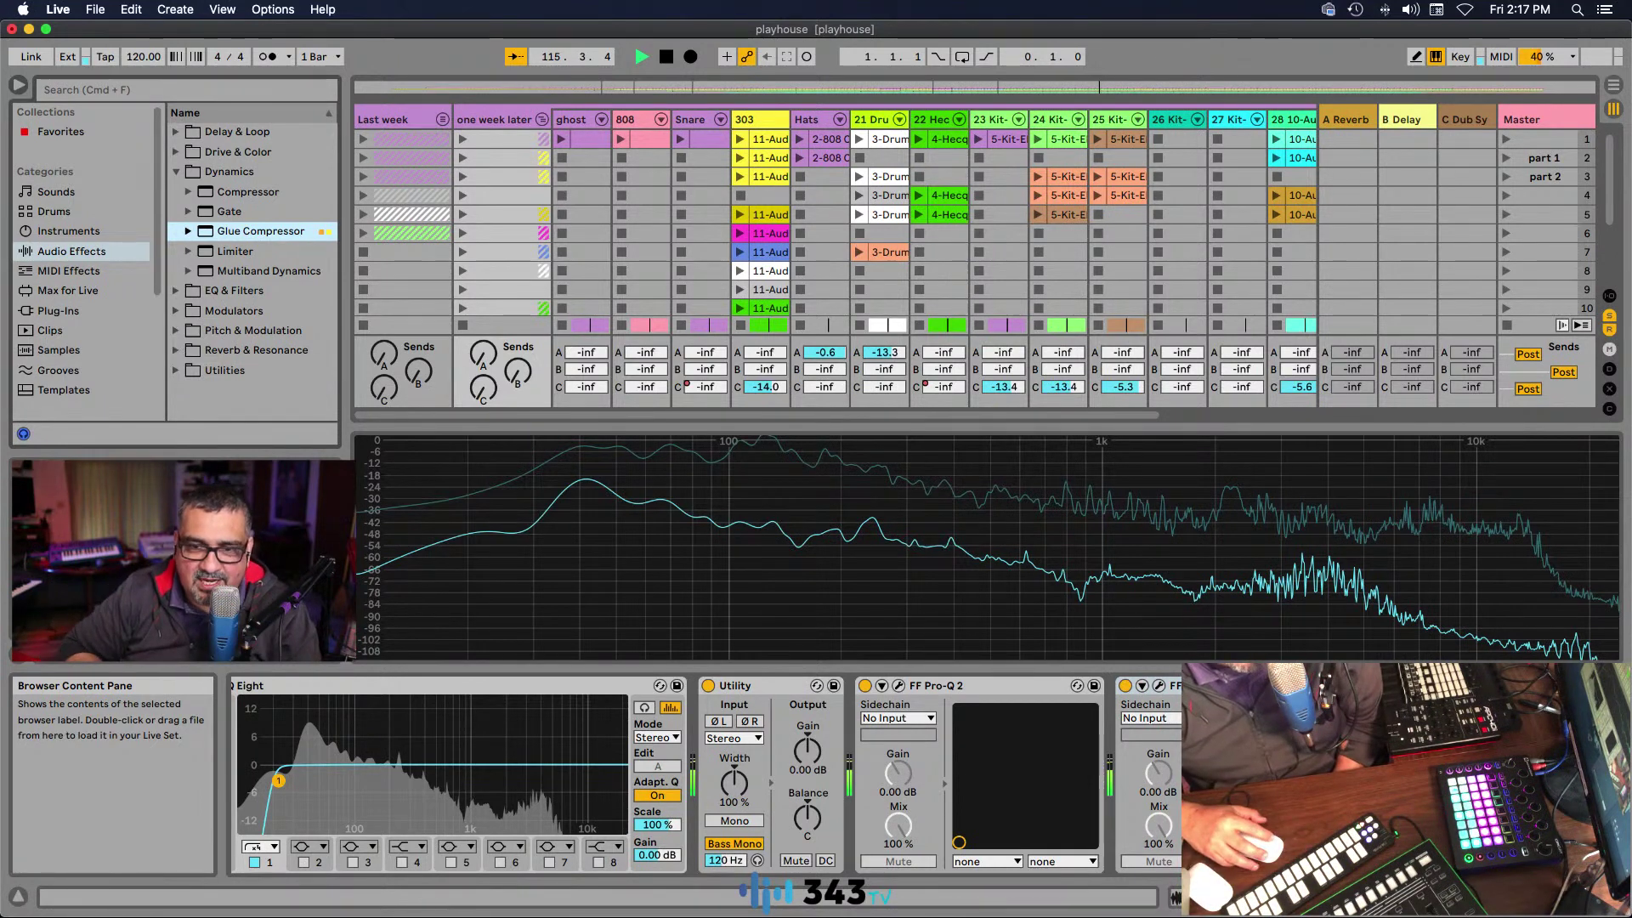
{"action": "scroll", "coordinate": [679, 773], "scroll_direction": "right", "scroll_amount": 2}
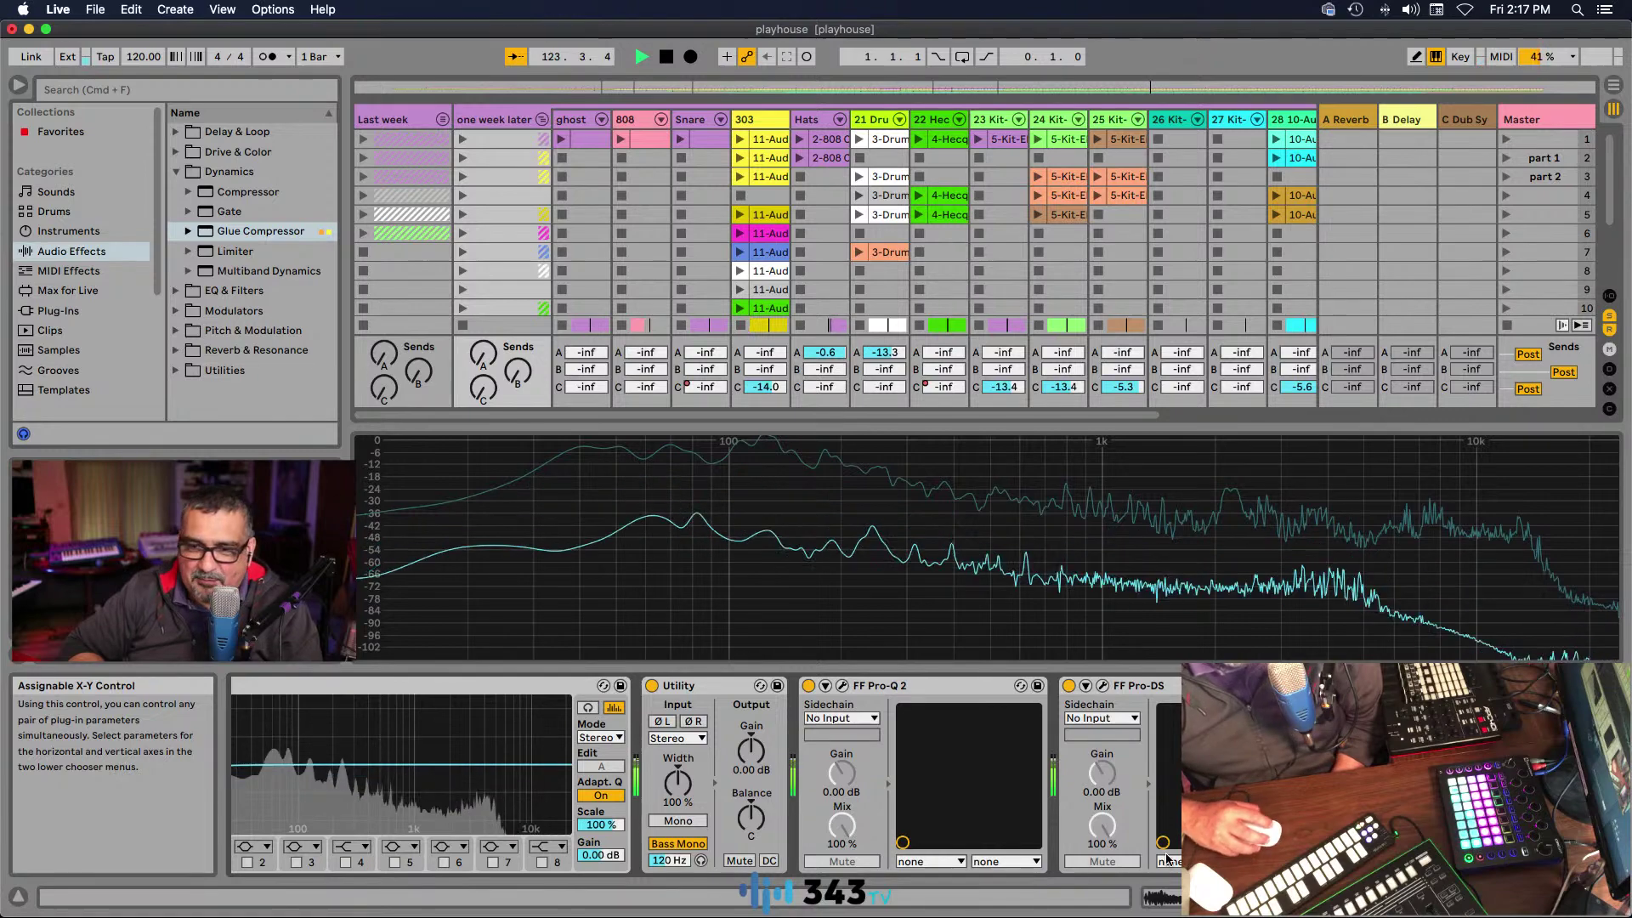
{"action": "left_click", "coordinate": [1160, 898]}
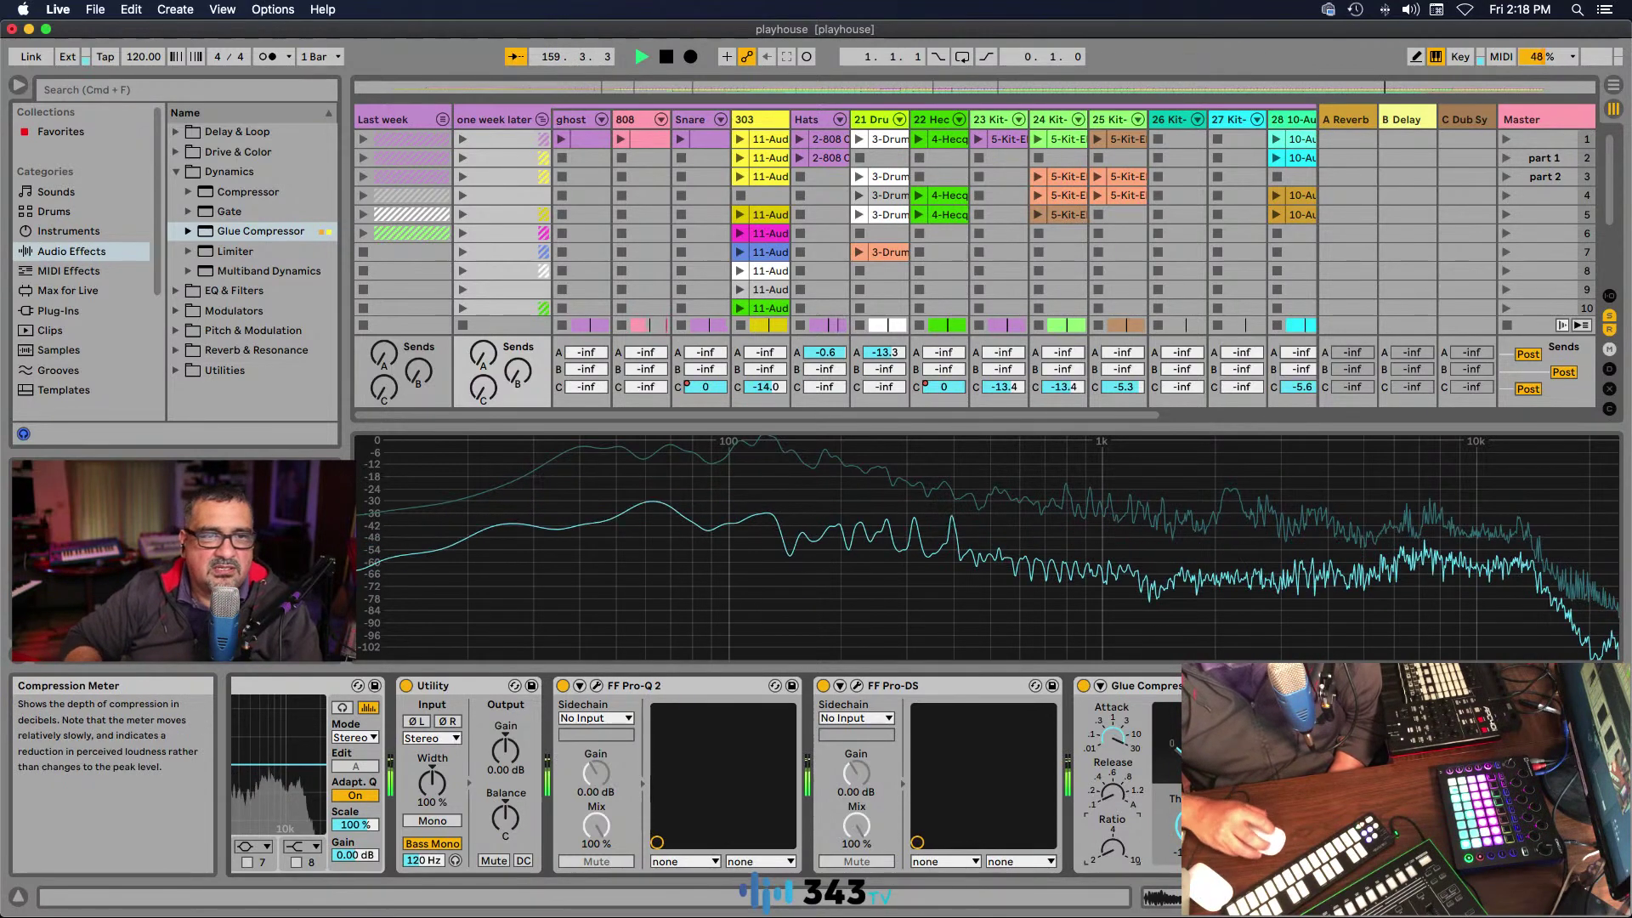
Step: Load the UAD Ampex ATR-102 plug-in after the Glue Compressor and restart playback
{"action": "left_click", "coordinate": [178, 173]}
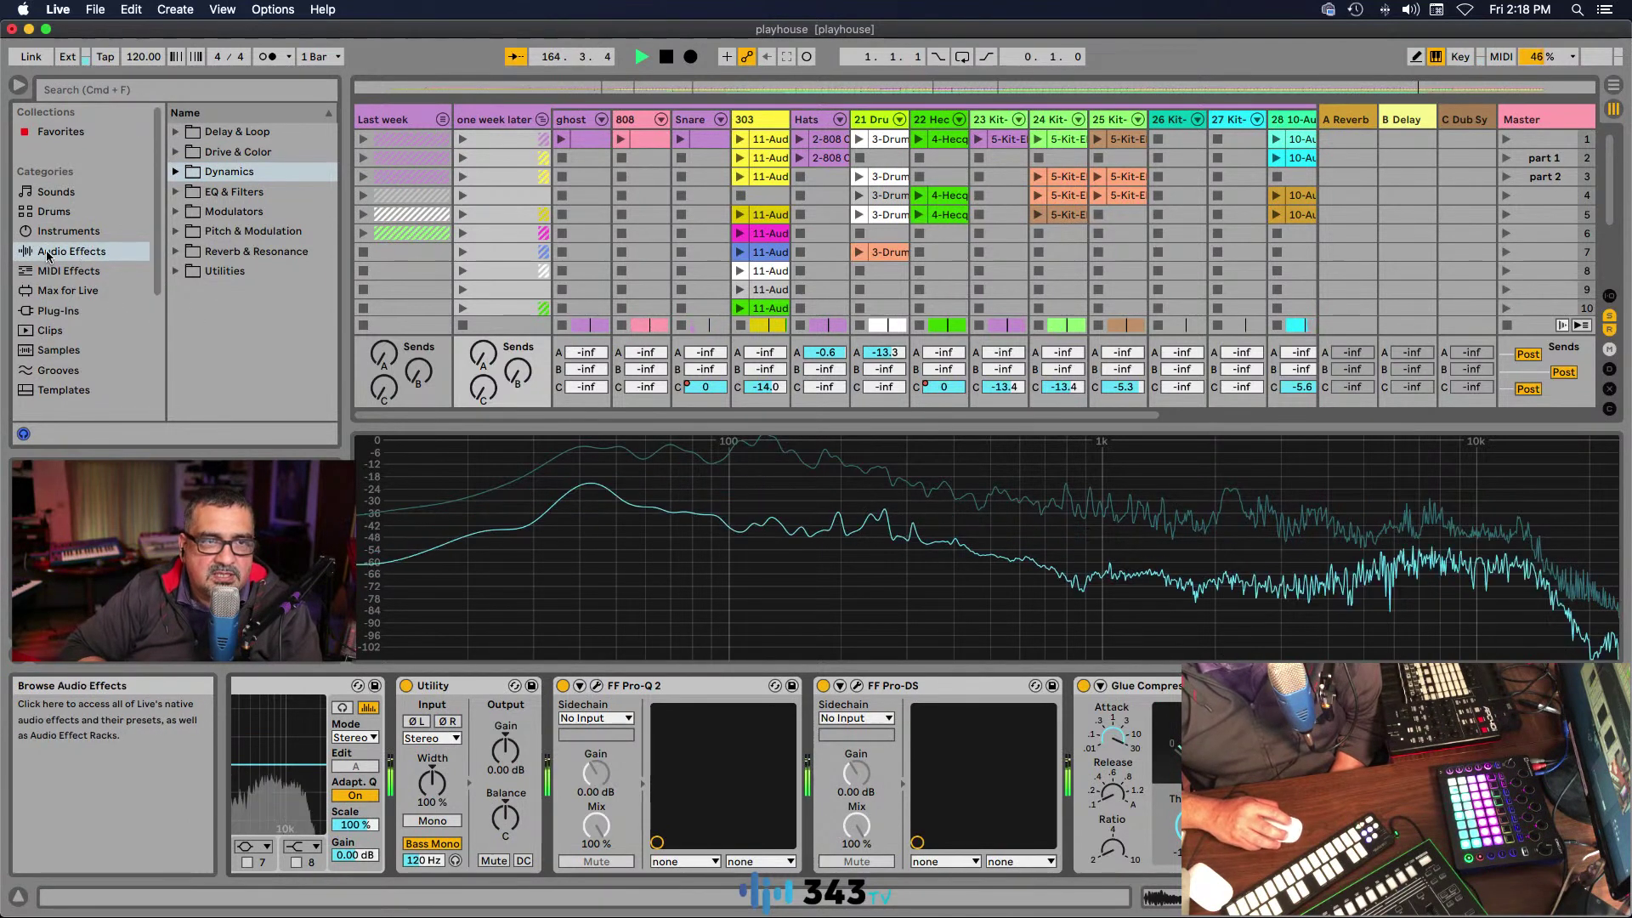
{"action": "left_click", "coordinate": [52, 311]}
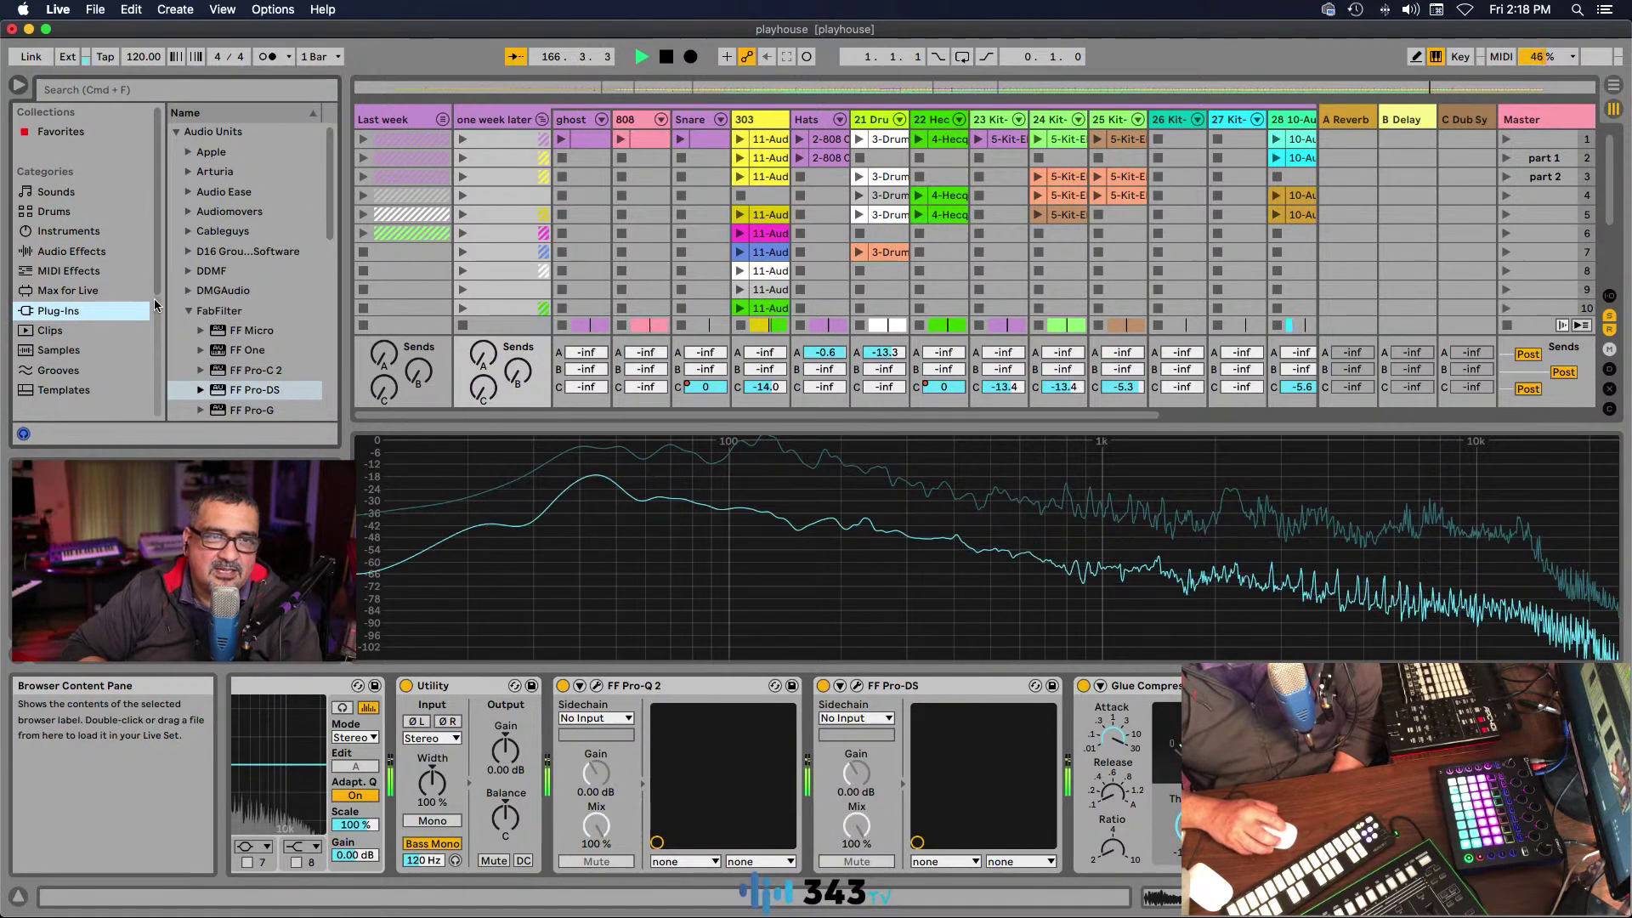
{"action": "key", "text": "Left"}
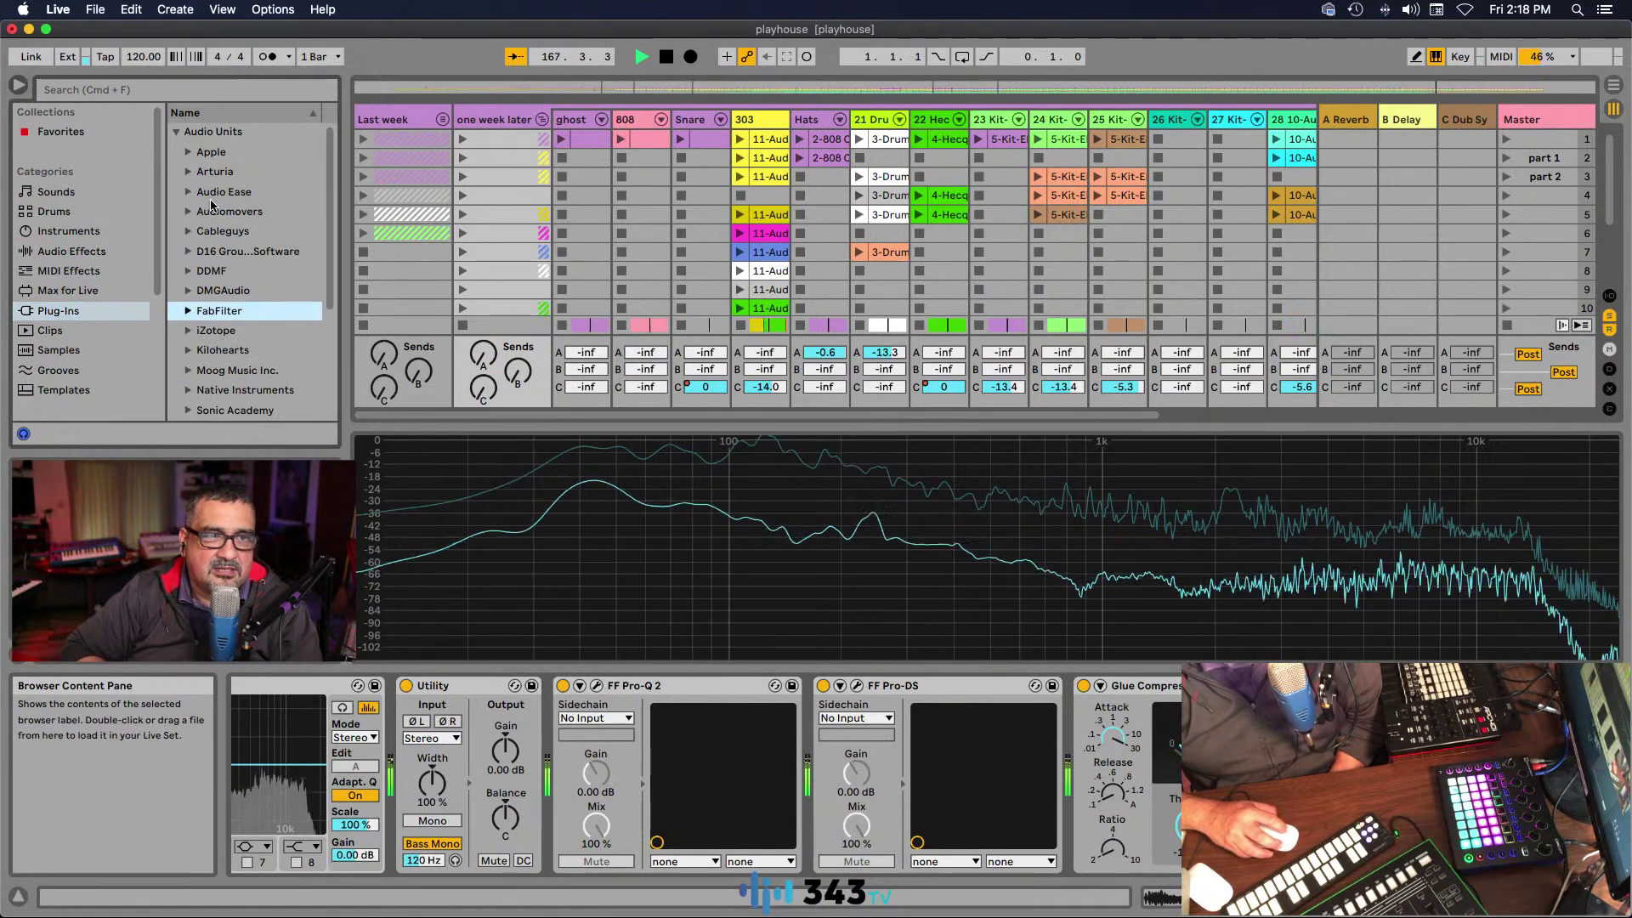
{"action": "scroll", "coordinate": [182, 208], "scroll_direction": "down", "scroll_amount": 1}
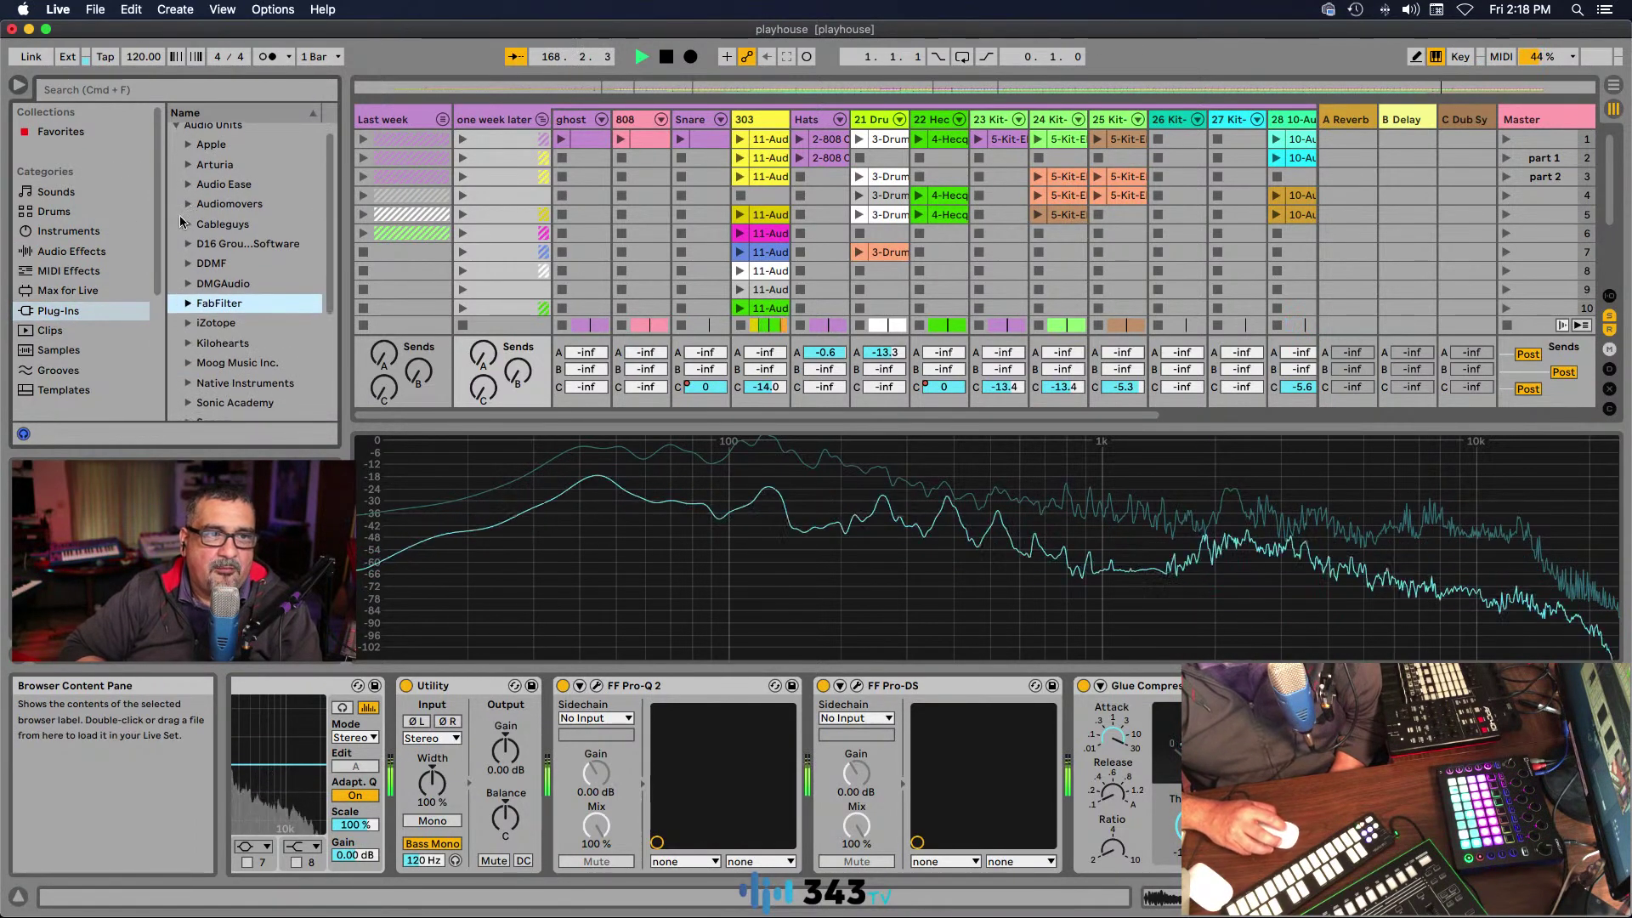
{"action": "scroll", "coordinate": [209, 344], "scroll_direction": "down", "scroll_amount": 5}
{"action": "left_click", "coordinate": [188, 351]}
{"action": "scroll", "coordinate": [197, 335], "scroll_direction": "down", "scroll_amount": 5}
{"action": "scroll", "coordinate": [212, 327], "scroll_direction": "down", "scroll_amount": 6}
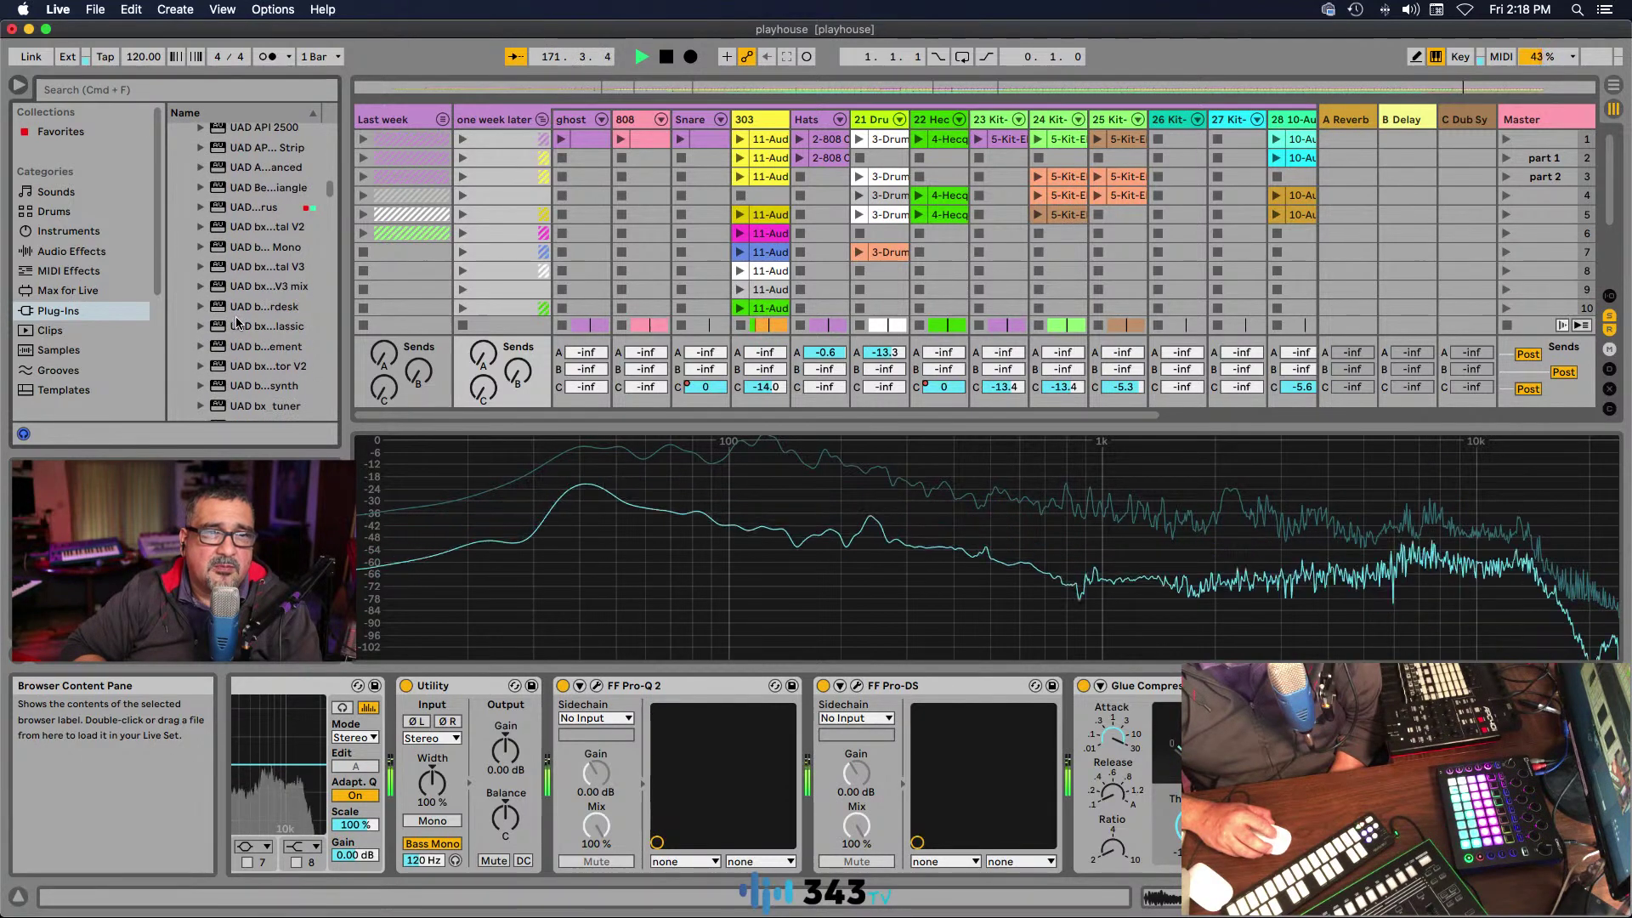
{"action": "scroll", "coordinate": [237, 323], "scroll_direction": "up", "scroll_amount": 4}
{"action": "scroll", "coordinate": [238, 323], "scroll_direction": "up", "scroll_amount": 1}
{"action": "left_click", "coordinate": [237, 193]}
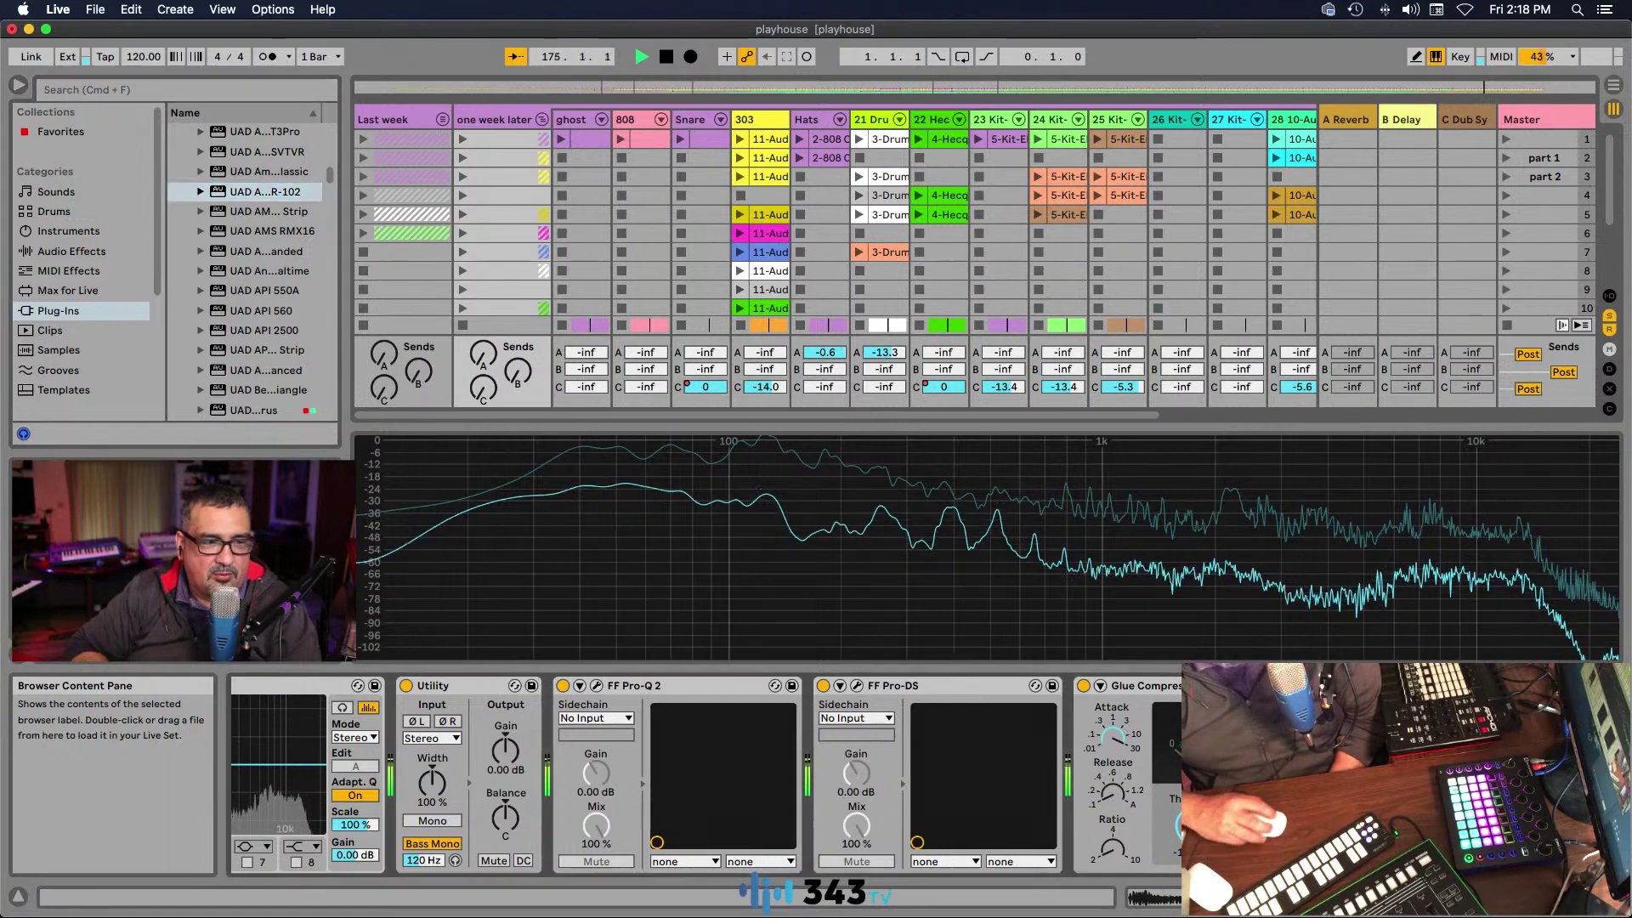
{"action": "key", "text": "Return"}
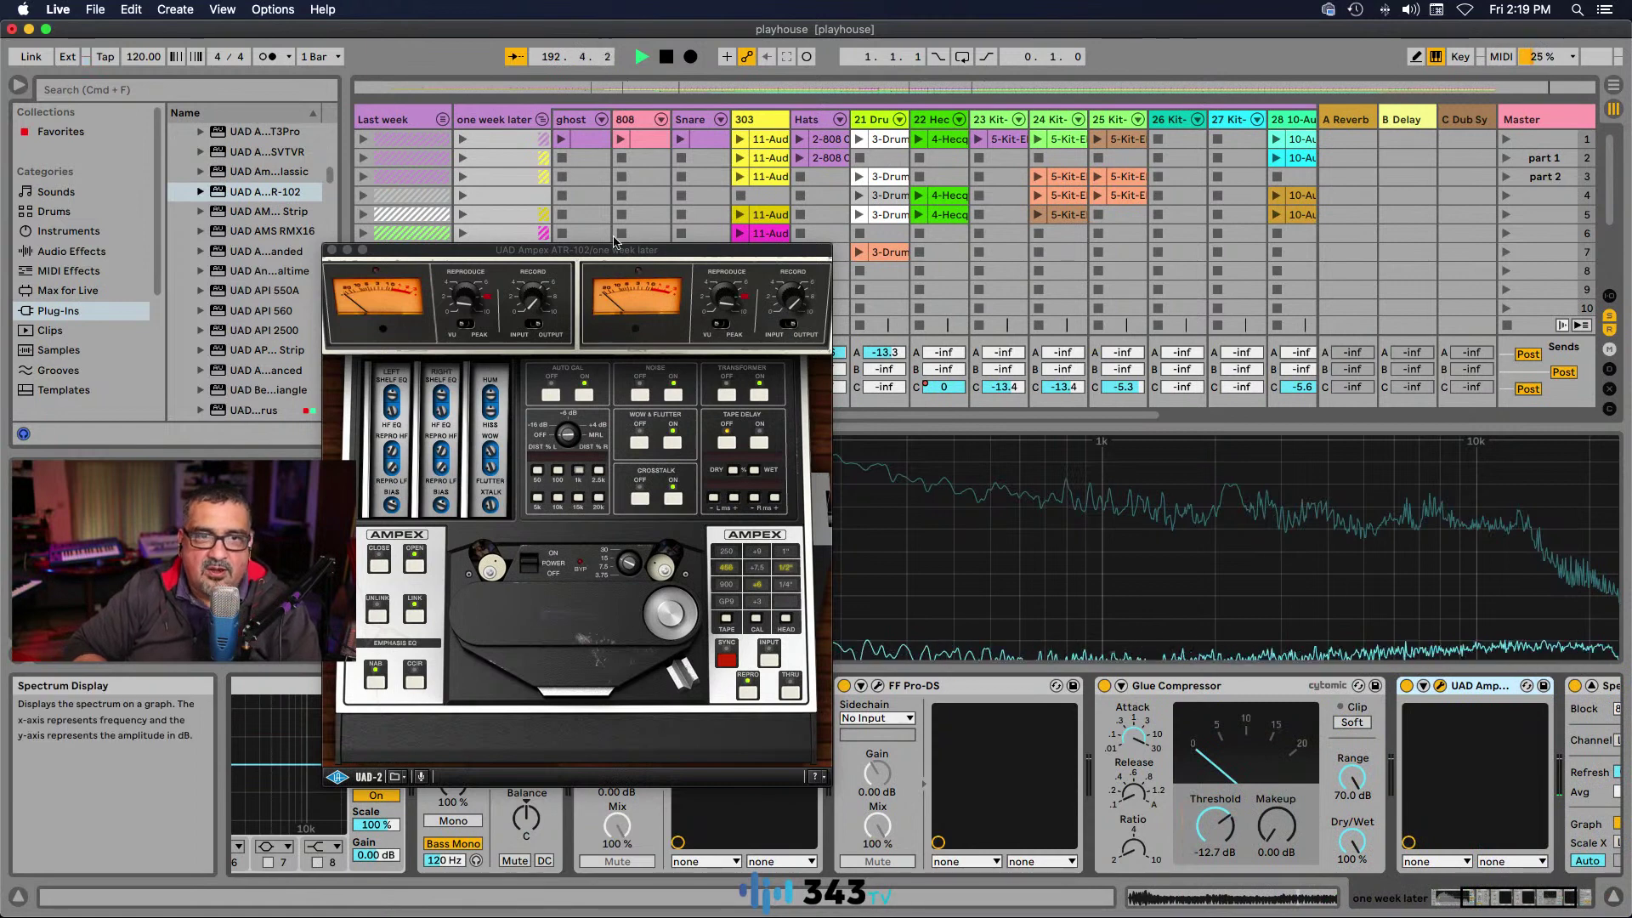
{"action": "left_click", "coordinate": [641, 56]}
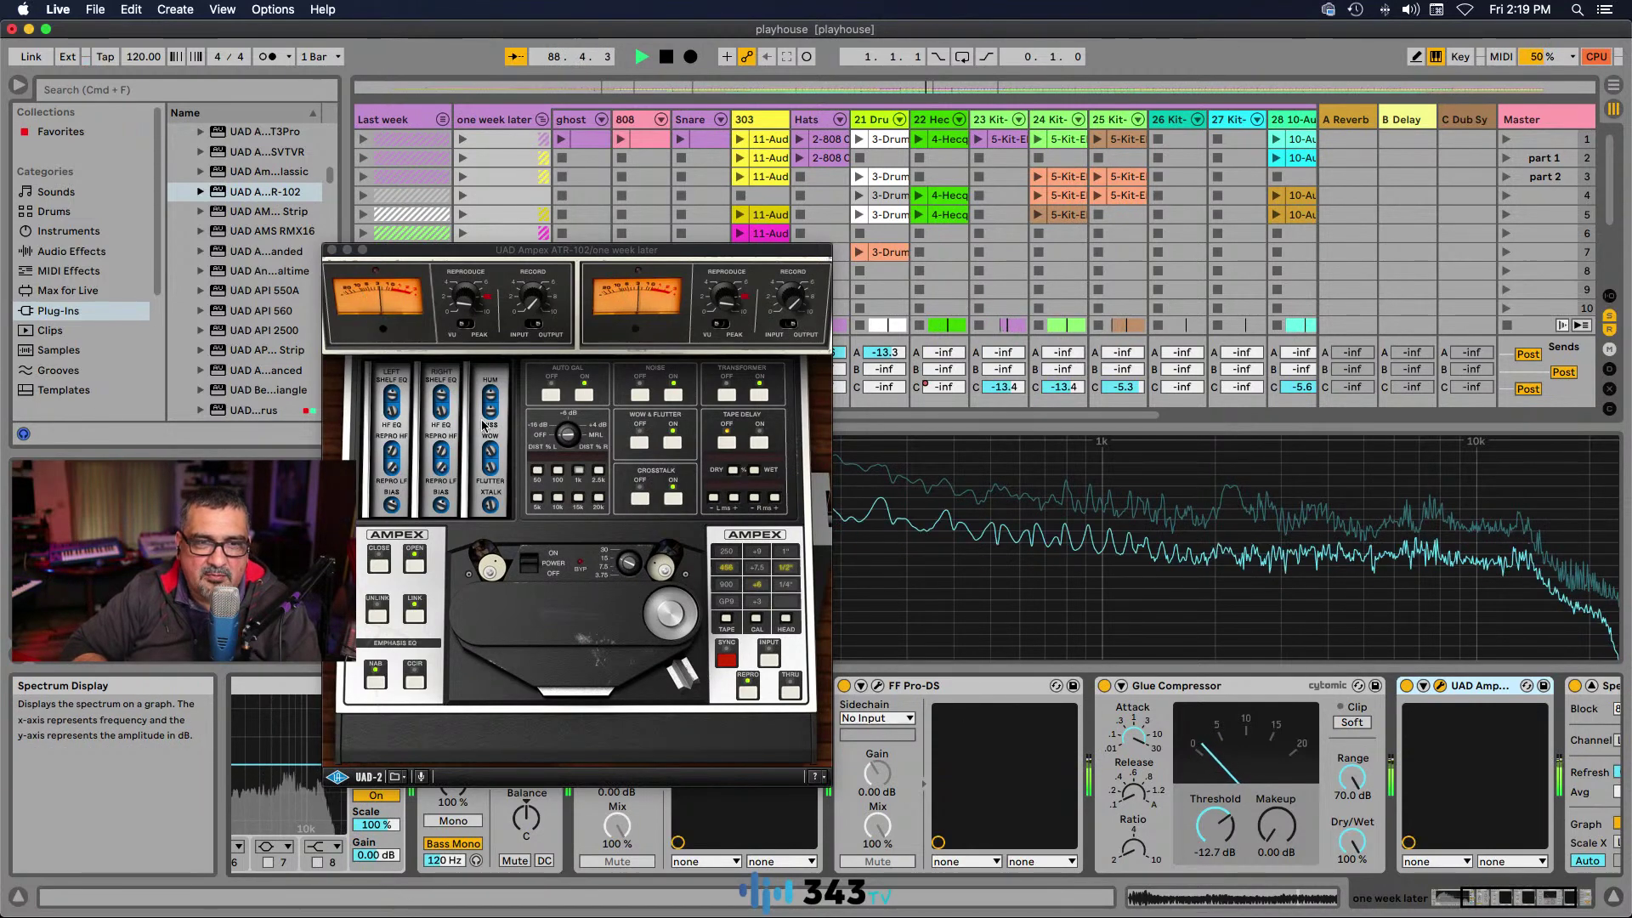
Step: Close the Ampex ATR-102 window and load the UAD API 560 equalizer after it on the group track
{"action": "left_click", "coordinate": [332, 250]}
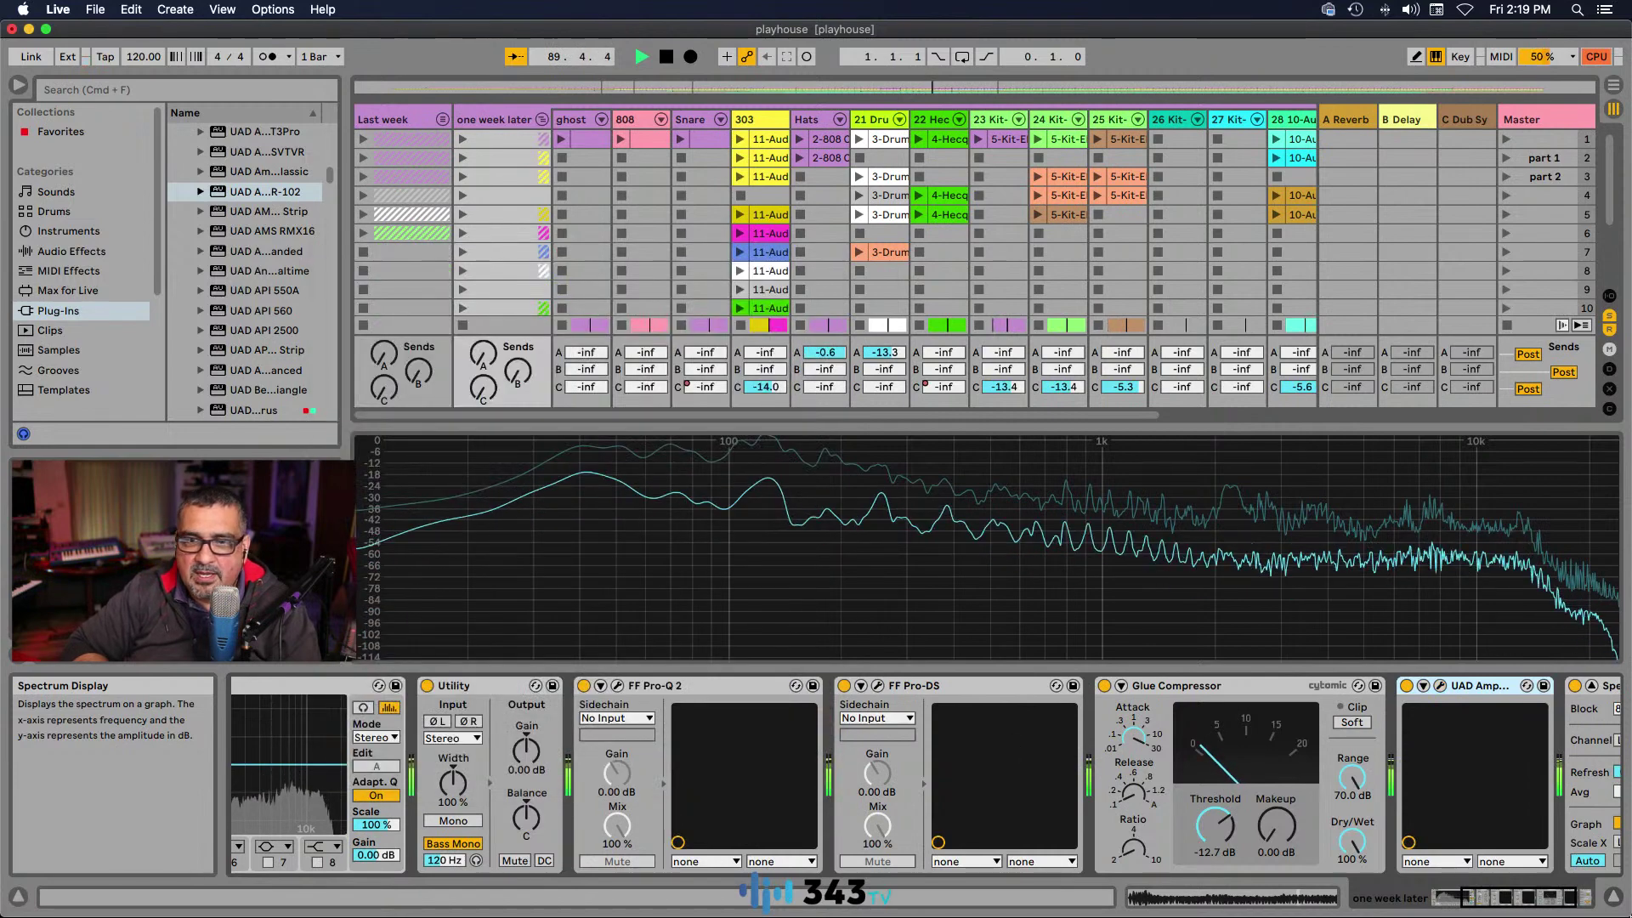
{"action": "left_click", "coordinate": [1518, 908]}
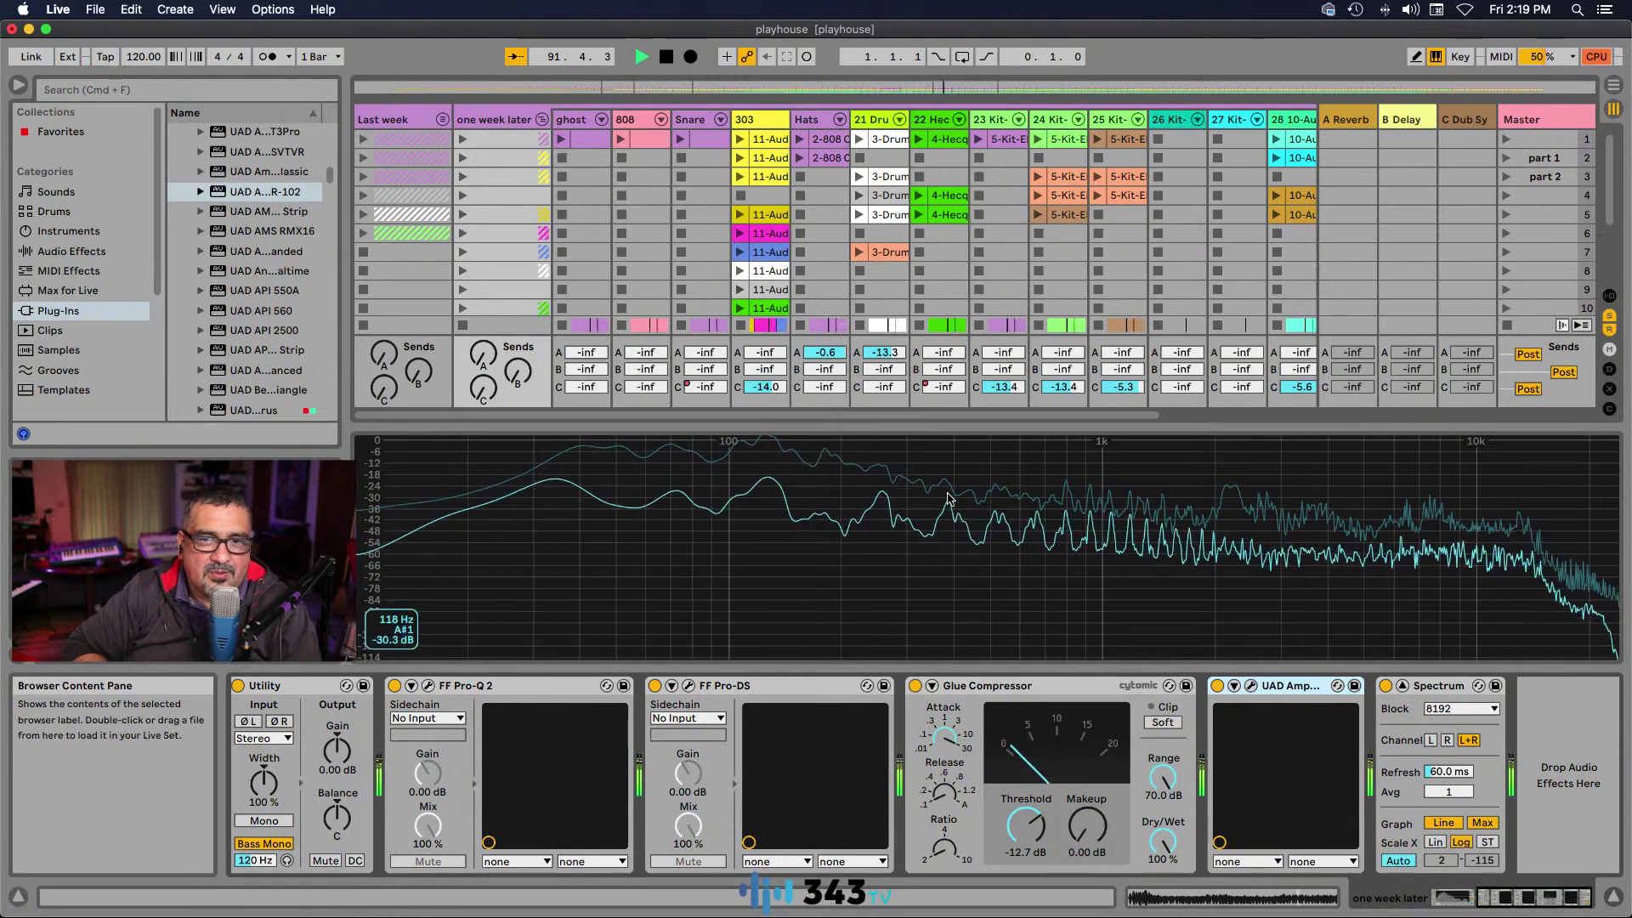
{"action": "scroll", "coordinate": [259, 265], "scroll_direction": "up", "scroll_amount": 5}
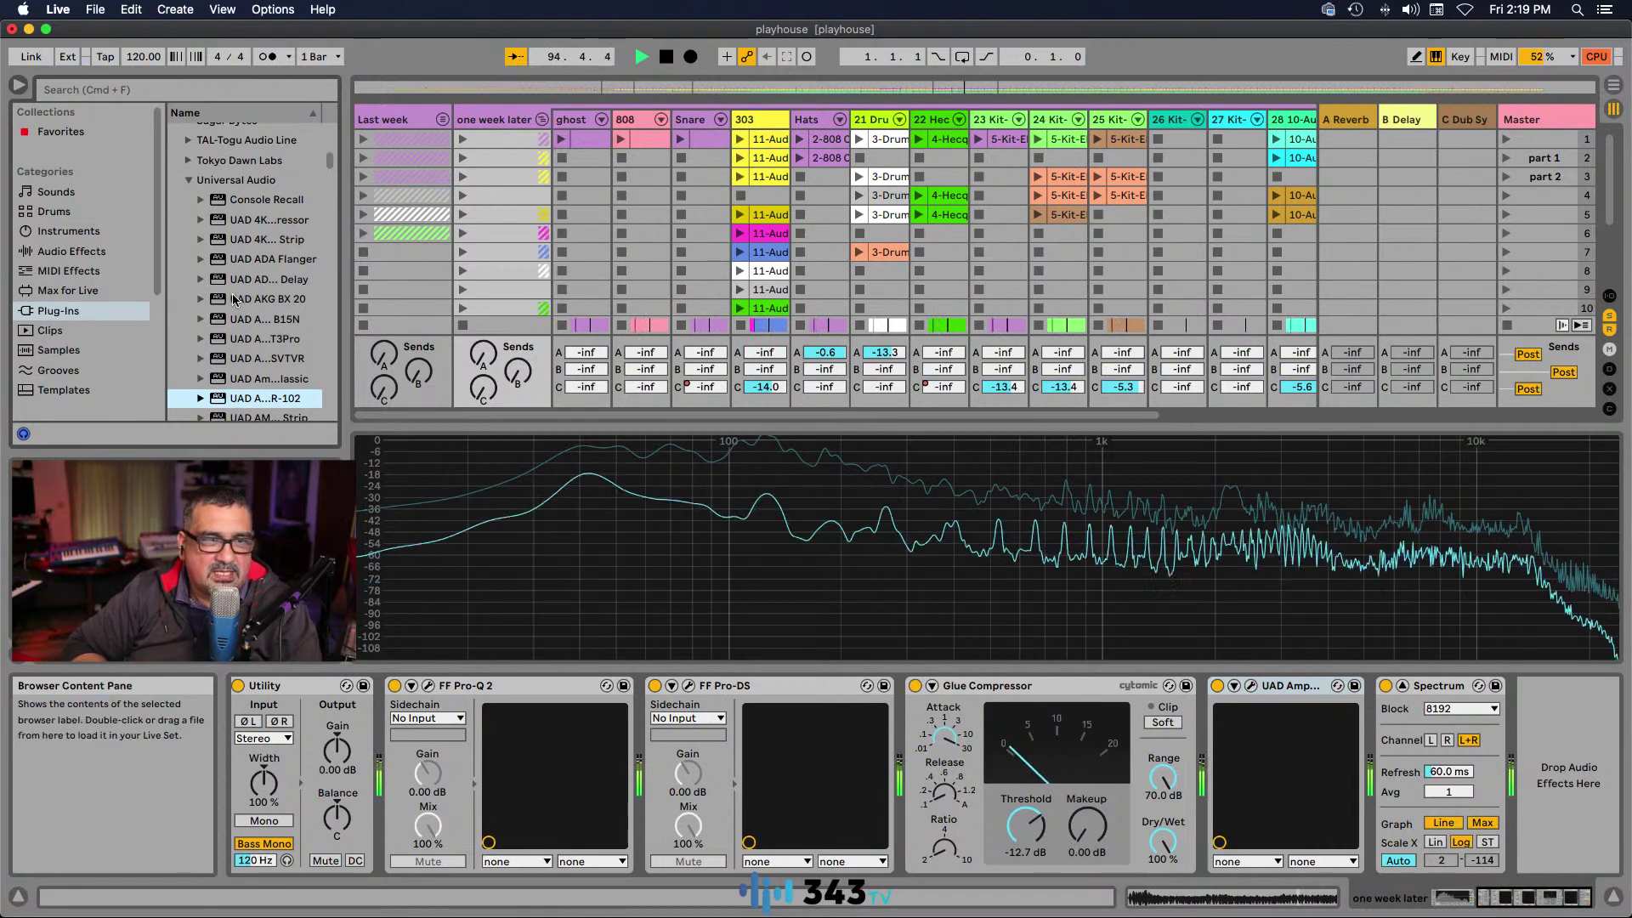
{"action": "scroll", "coordinate": [204, 238], "scroll_direction": "up", "scroll_amount": 10}
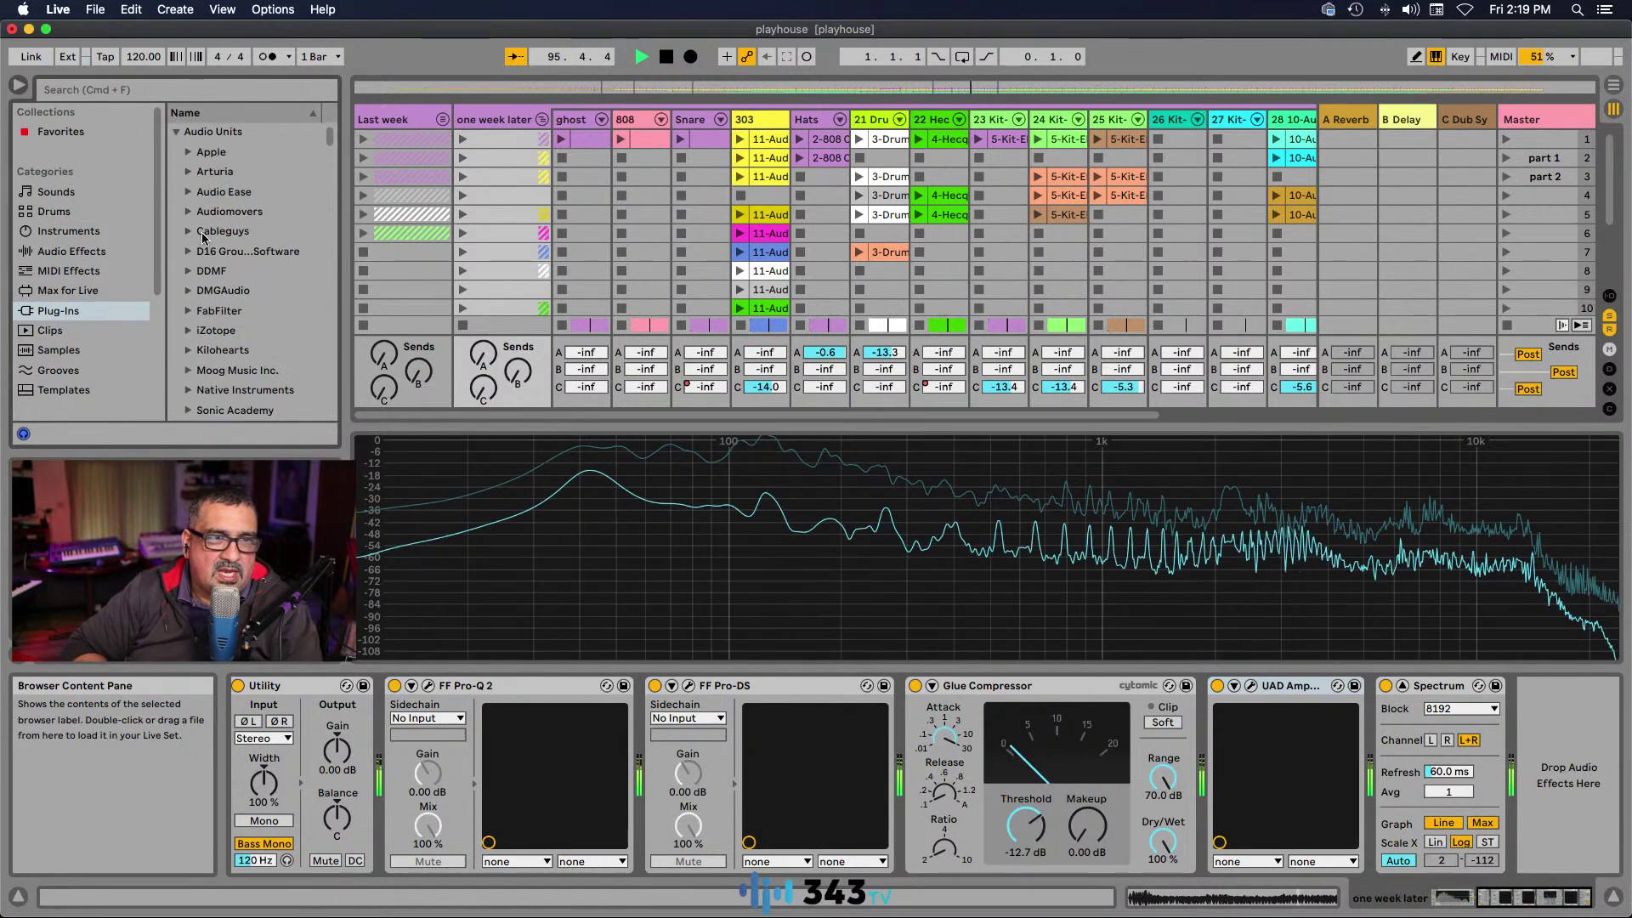
{"action": "scroll", "coordinate": [204, 255], "scroll_direction": "down", "scroll_amount": 15}
{"action": "scroll", "coordinate": [208, 257], "scroll_direction": "down", "scroll_amount": 8}
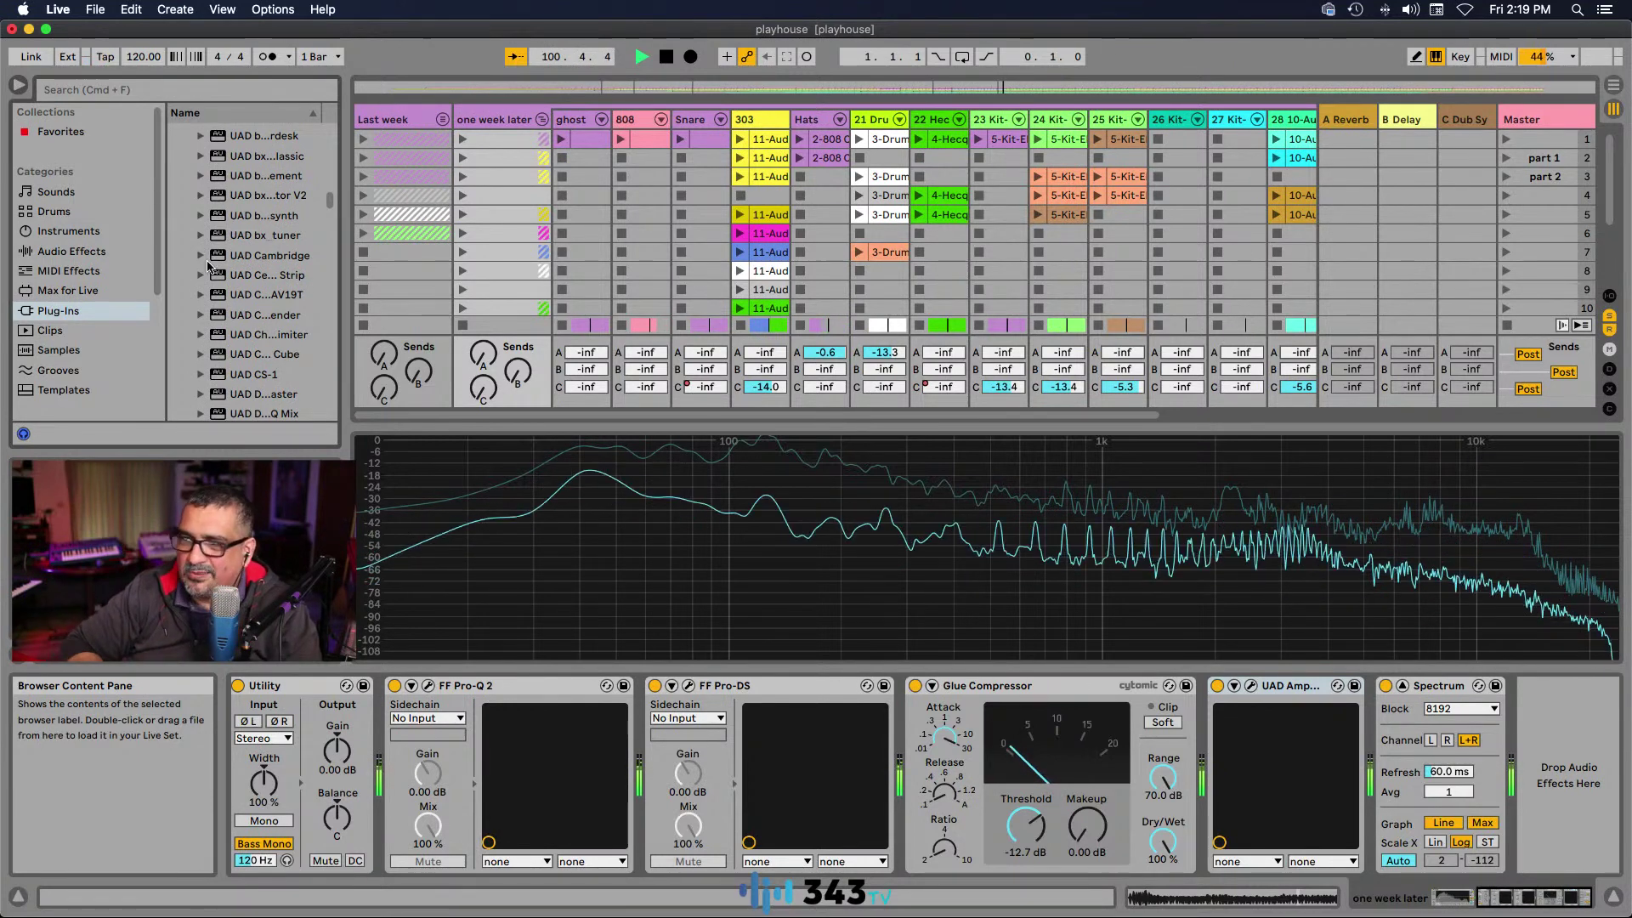
{"action": "scroll", "coordinate": [228, 244], "scroll_direction": "up", "scroll_amount": 3}
{"action": "scroll", "coordinate": [227, 246], "scroll_direction": "up", "scroll_amount": 15}
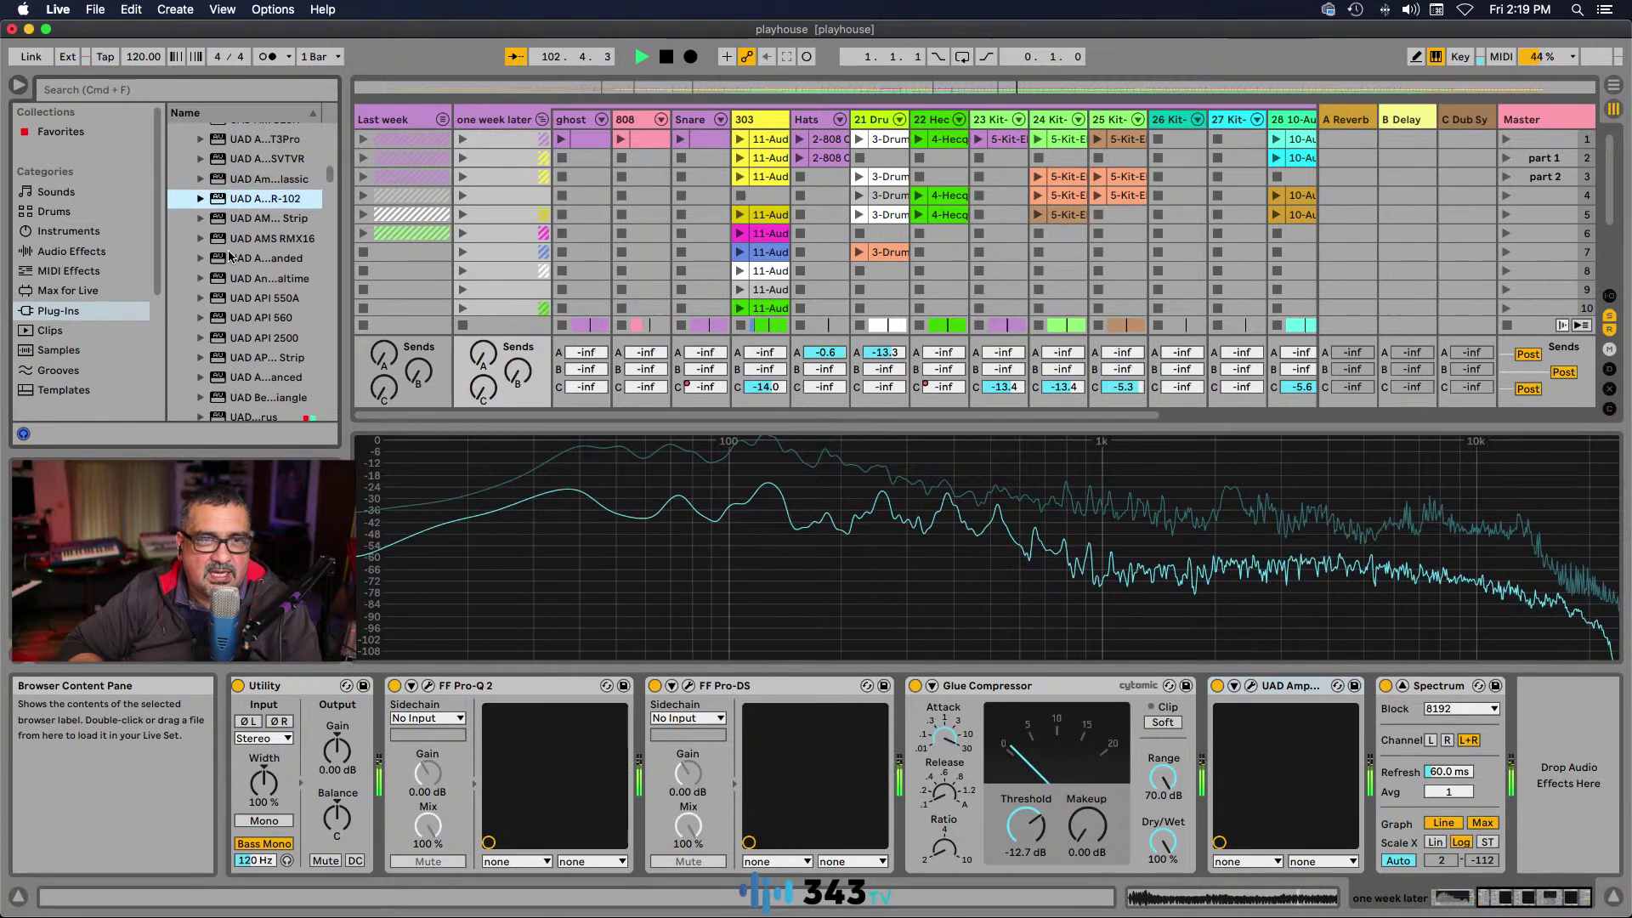
{"action": "scroll", "coordinate": [229, 255], "scroll_direction": "down", "scroll_amount": 6}
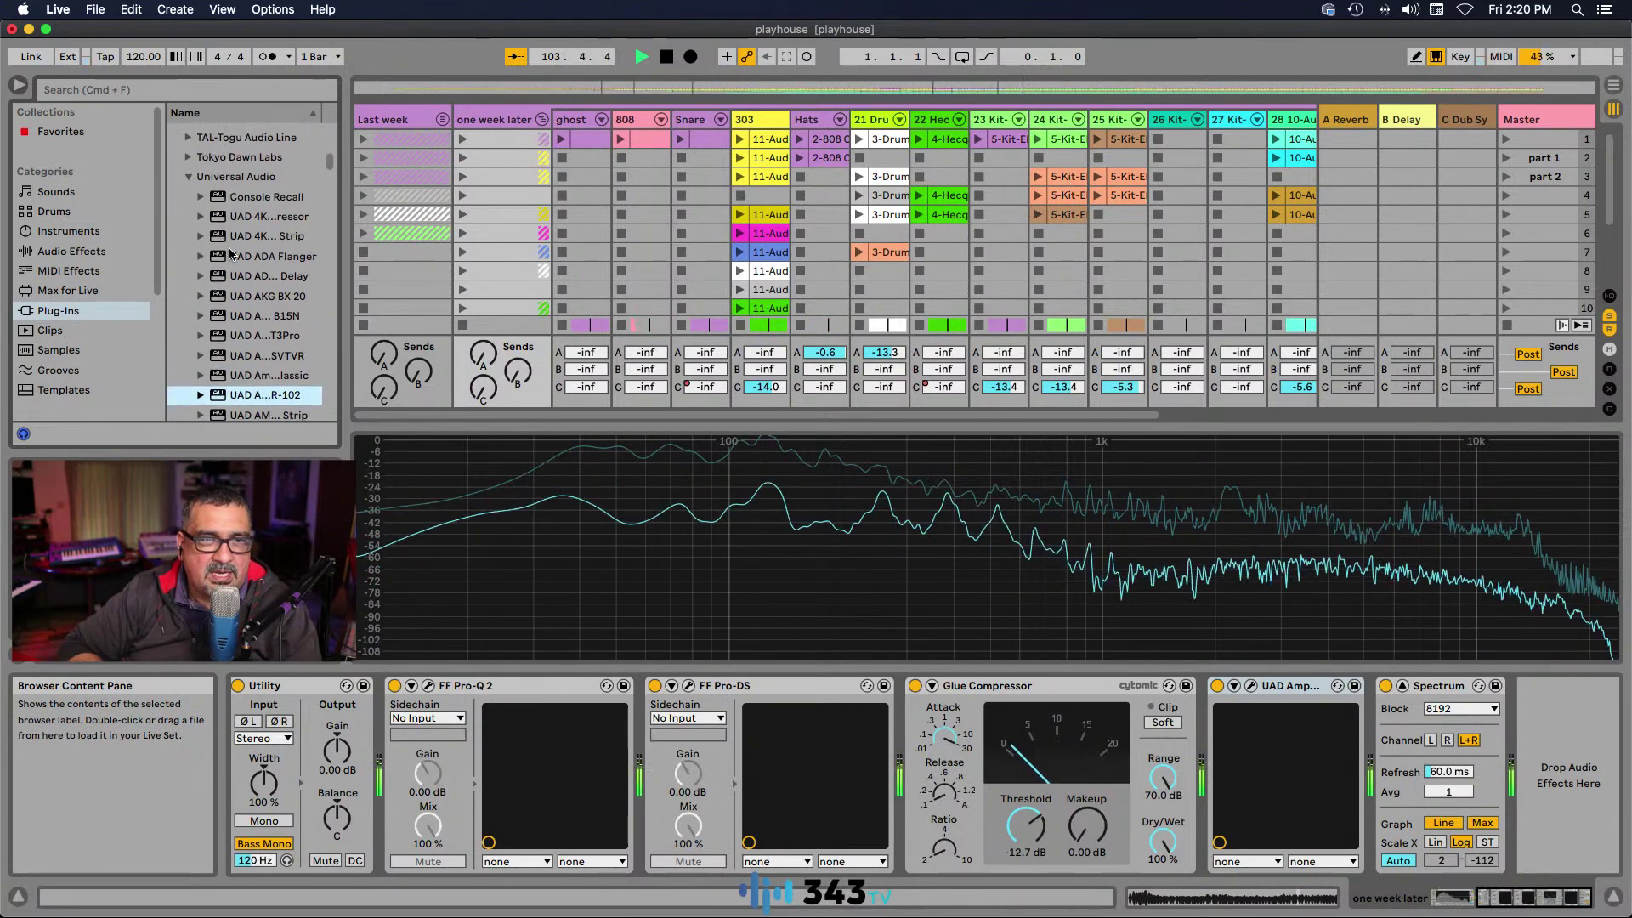
{"action": "scroll", "coordinate": [229, 252], "scroll_direction": "down", "scroll_amount": 3}
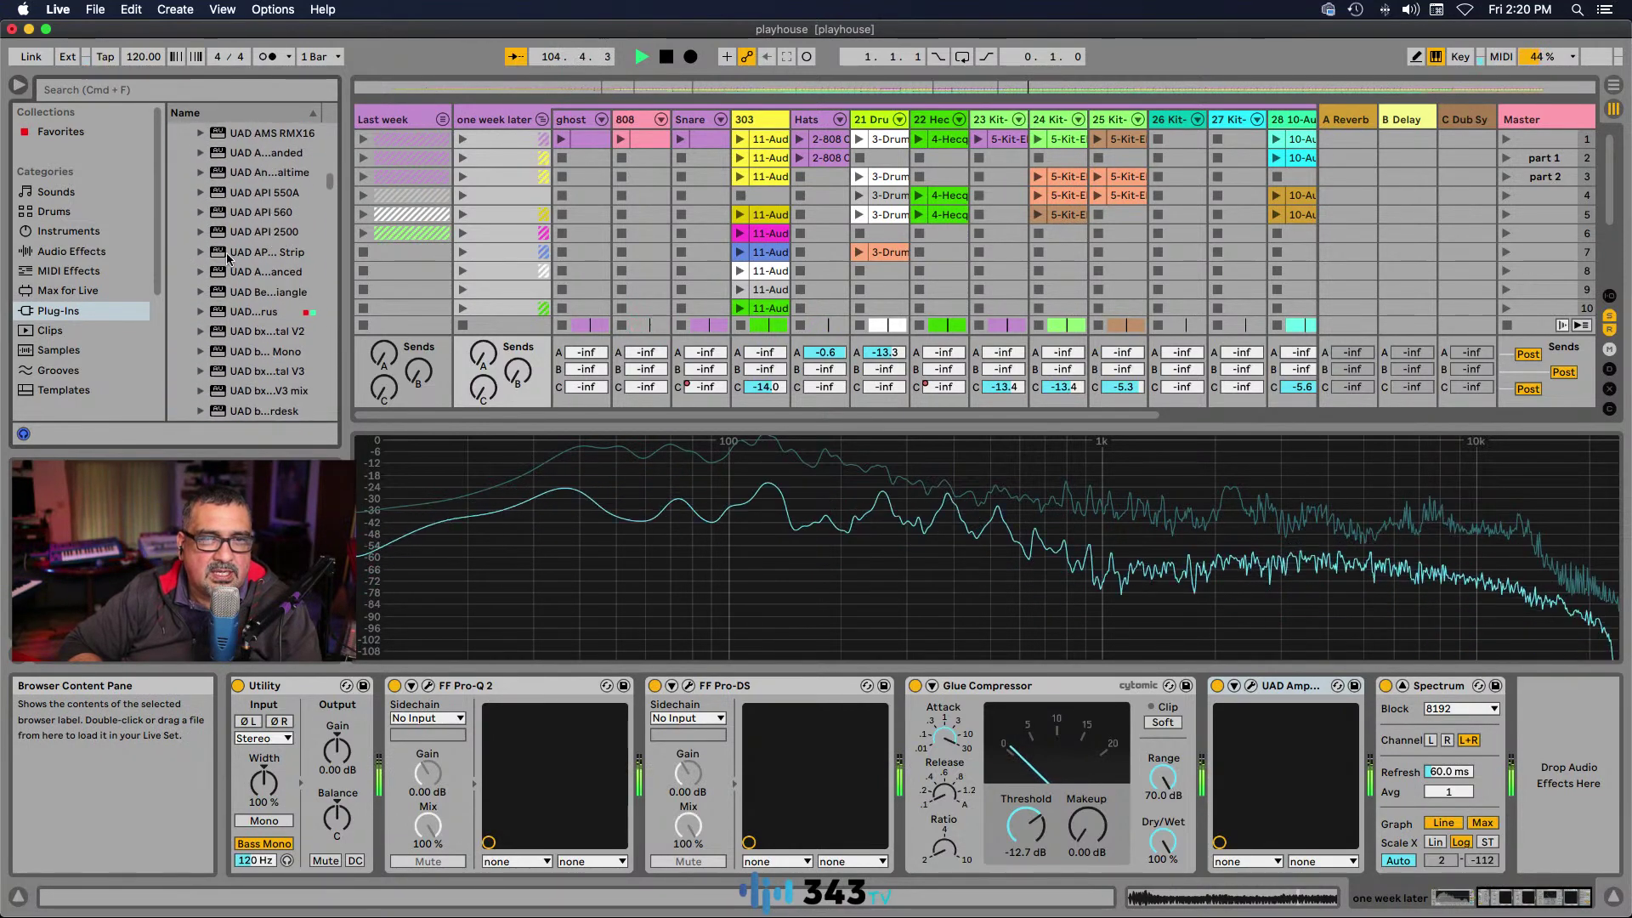
{"action": "left_click_drag", "start_coordinate": [255, 212], "coordinate": [1364, 739]}
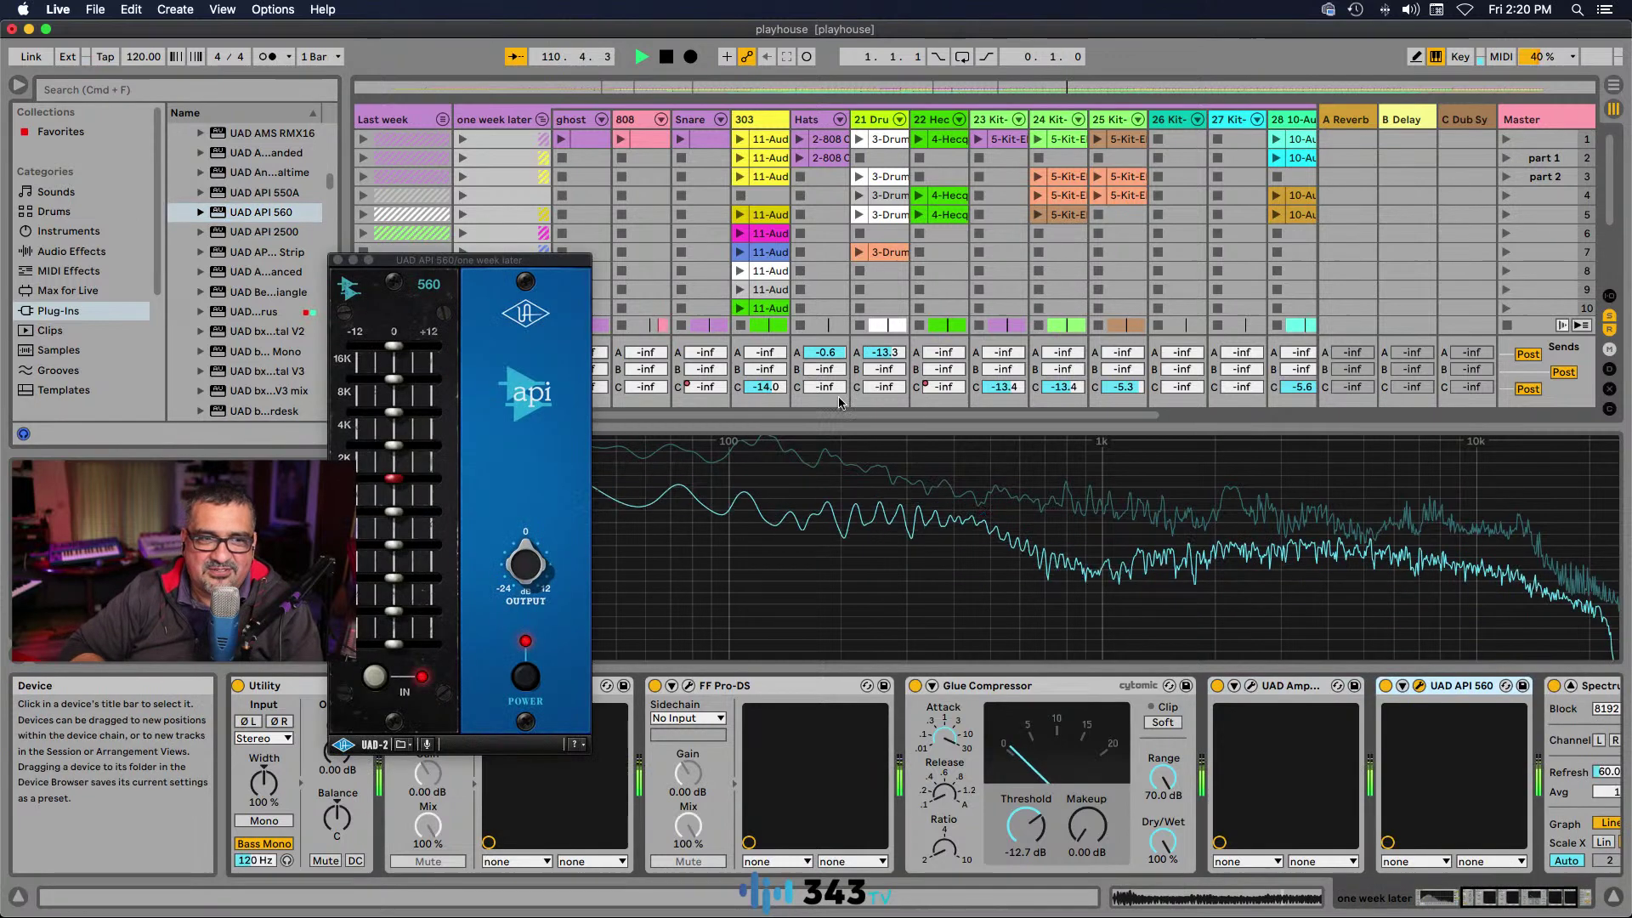
{"action": "left_click_drag", "start_coordinate": [529, 228], "coordinate": [801, 246]}
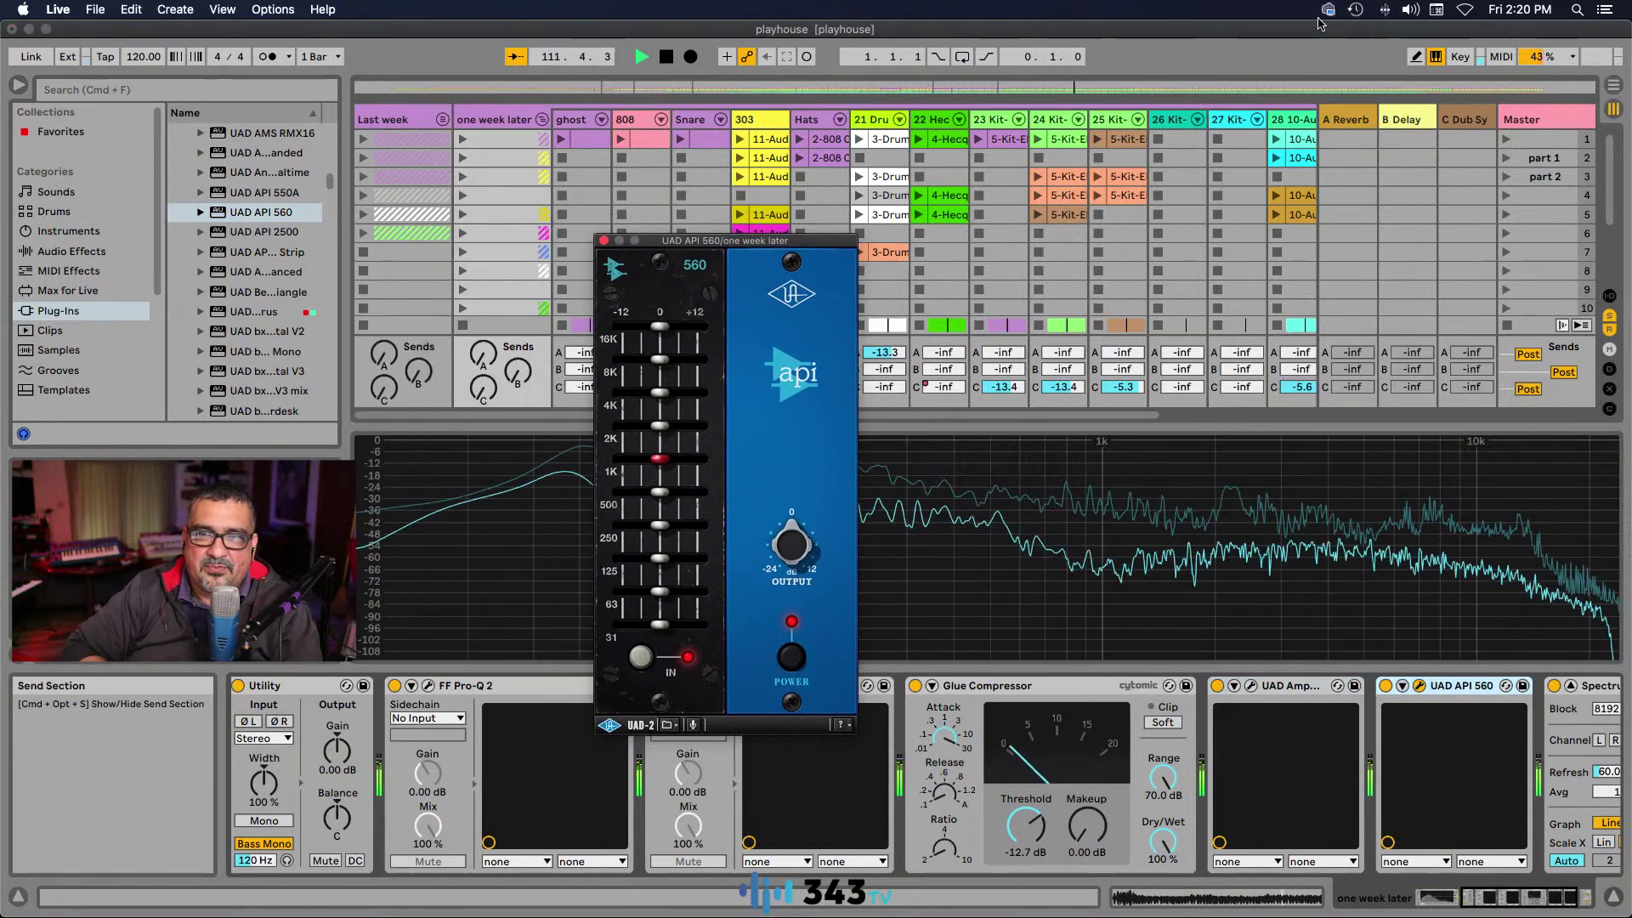
Step: Try level changes on the API 560 bands from 16K down to 31, leave them near 0 dB and close its window
{"action": "left_click", "coordinate": [860, 521]}
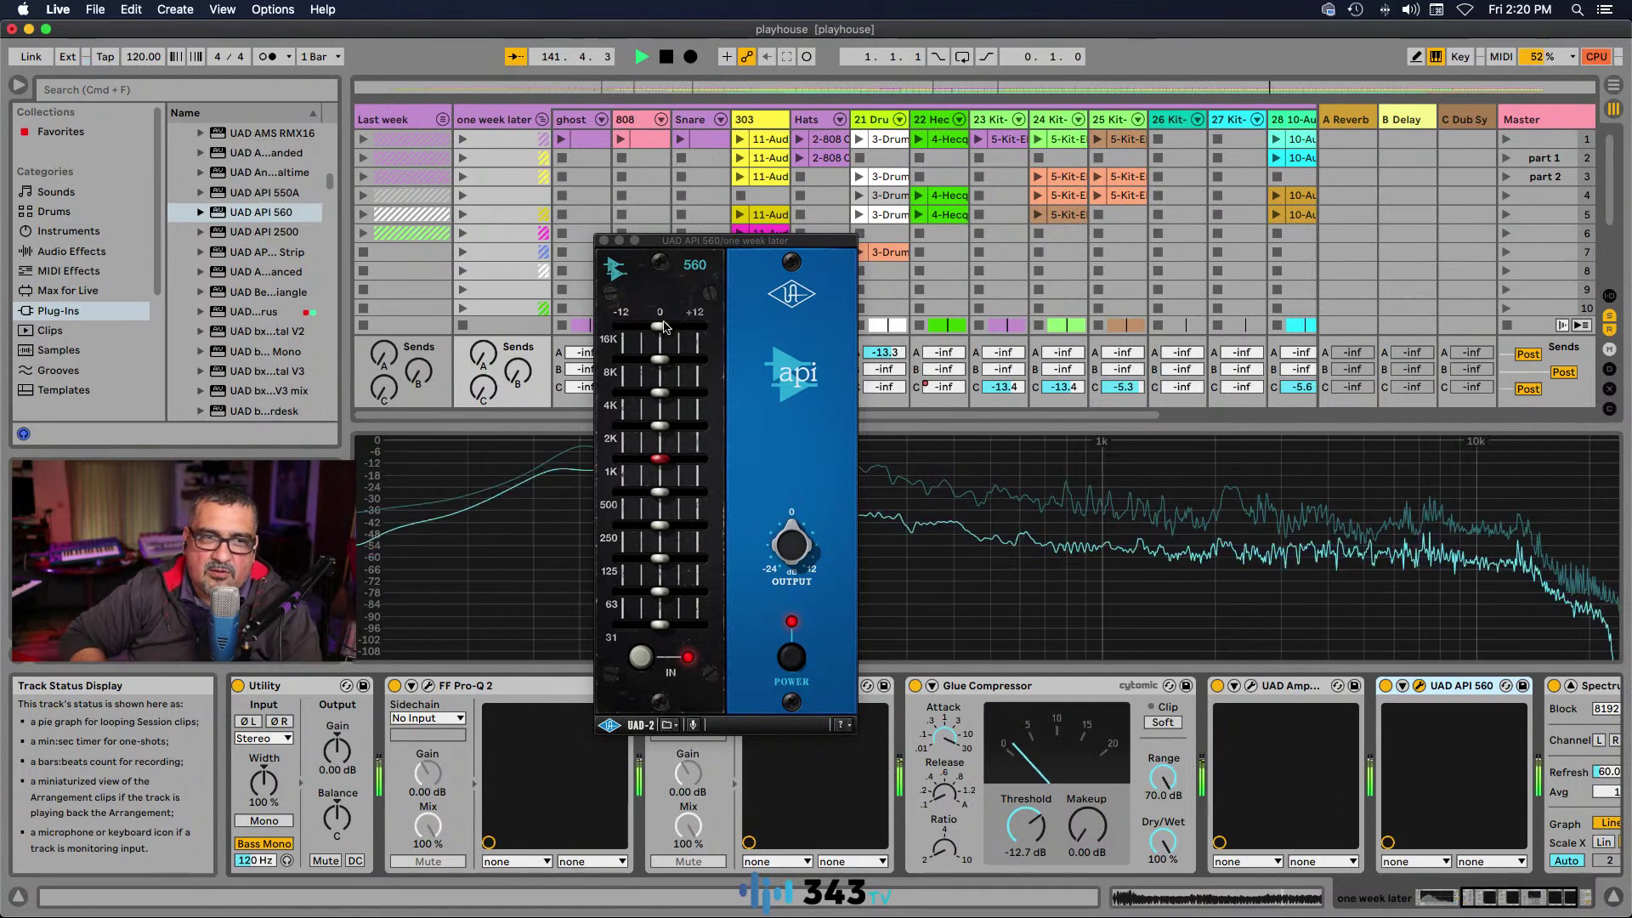
{"action": "left_click_drag", "start_coordinate": [659, 326], "coordinate": [666, 465]}
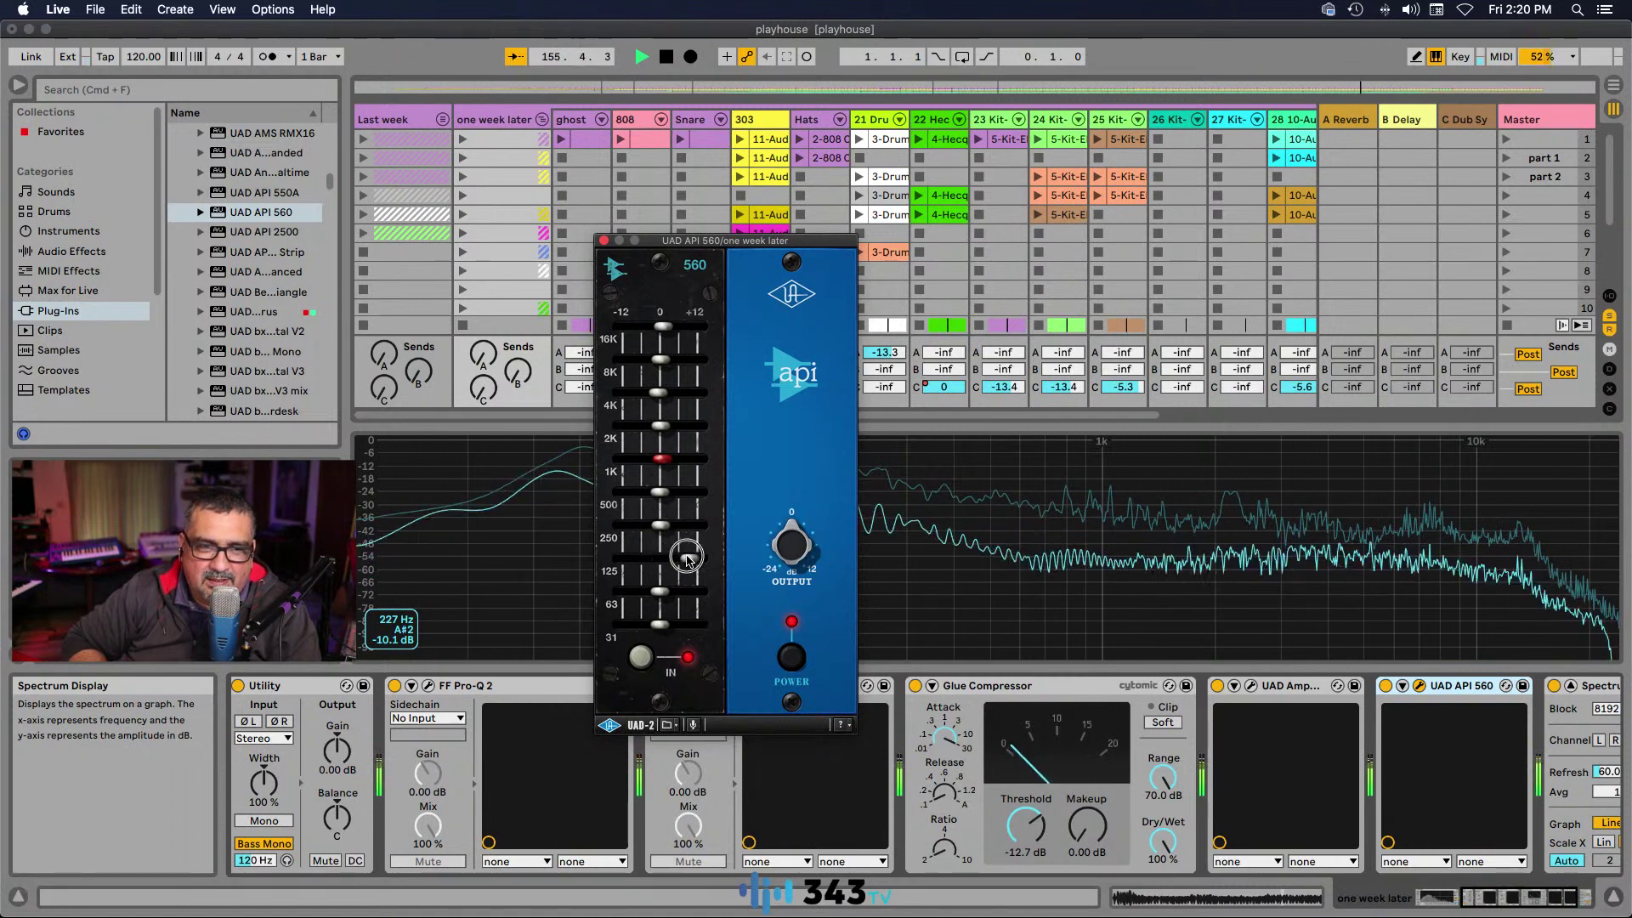
{"action": "left_click_drag", "start_coordinate": [697, 557], "coordinate": [659, 592]}
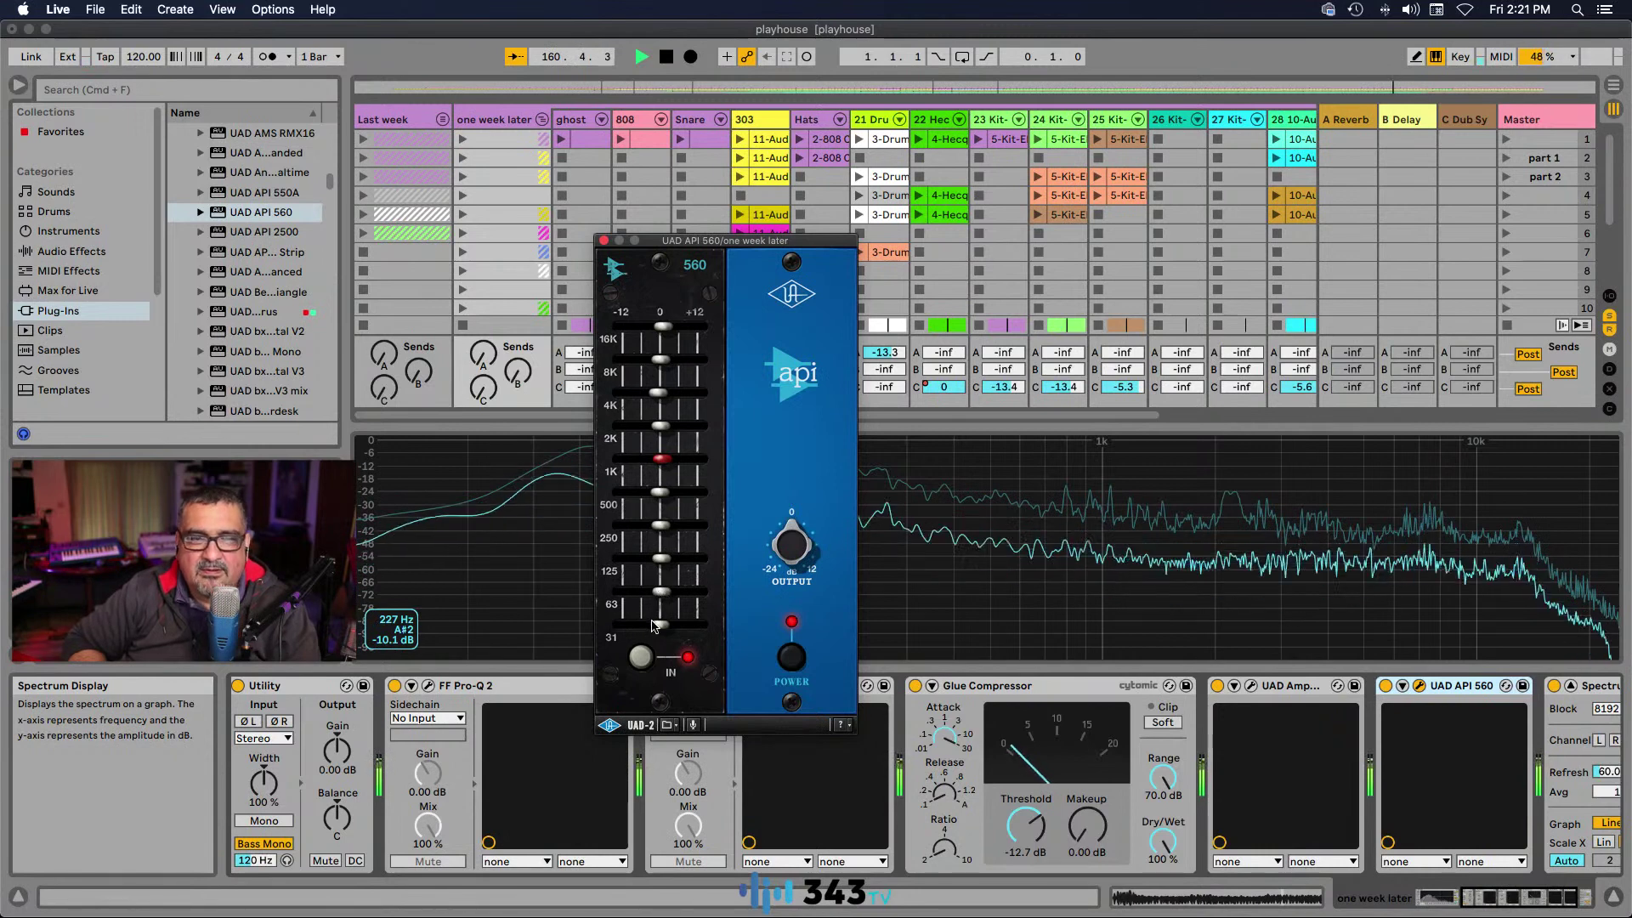
{"action": "left_click_drag", "start_coordinate": [656, 627], "coordinate": [661, 627]}
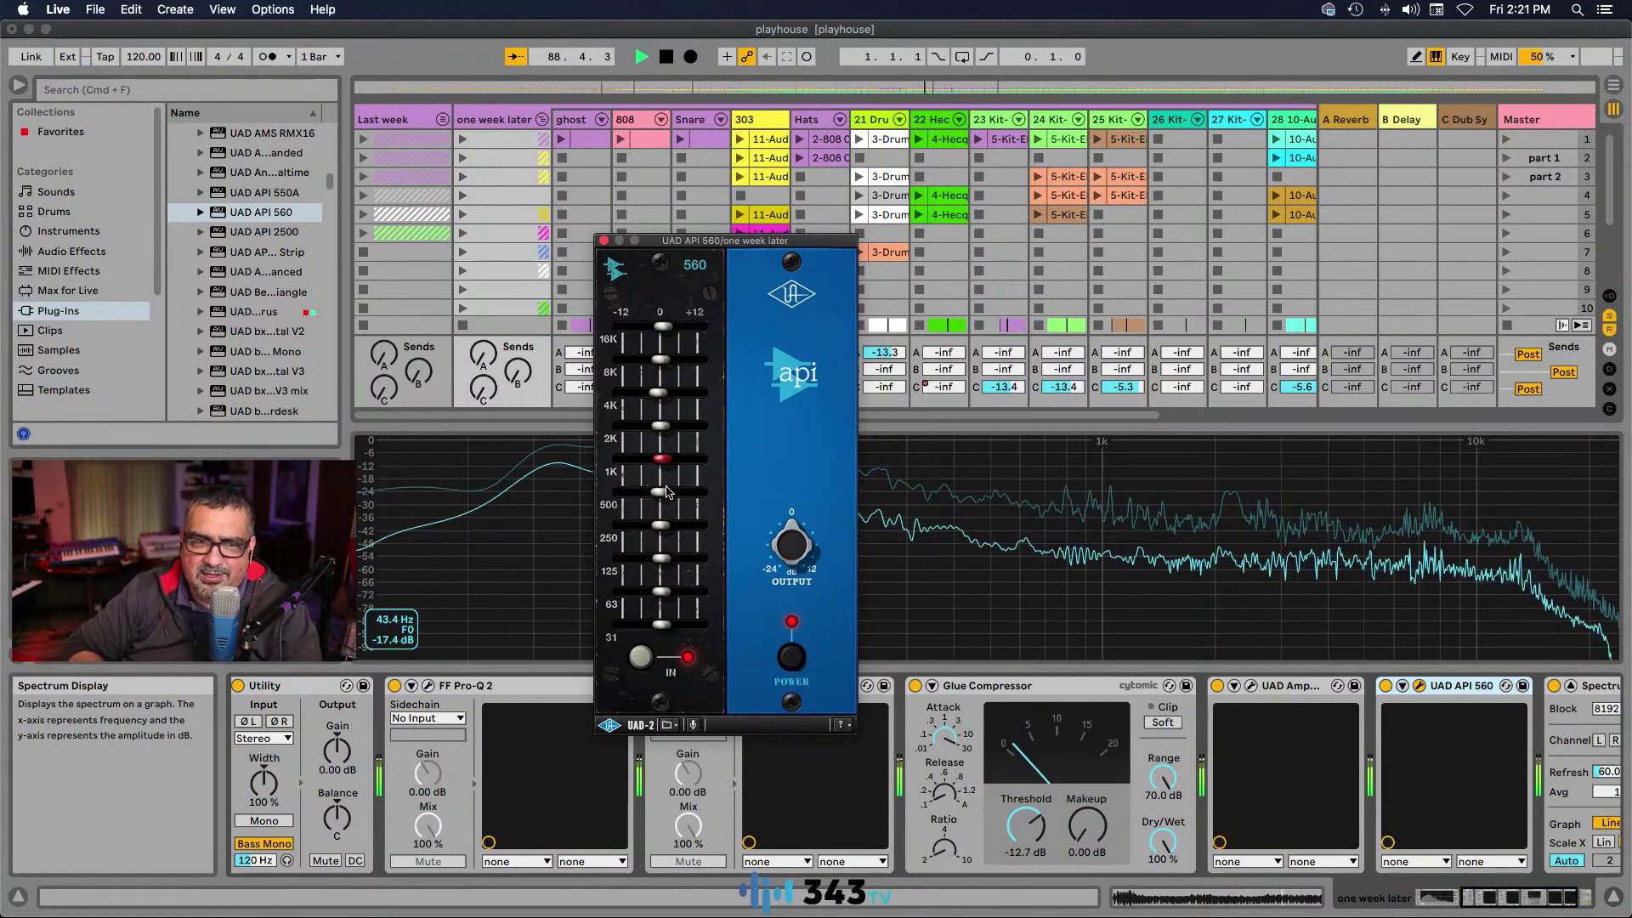
{"action": "left_click", "coordinate": [604, 242]}
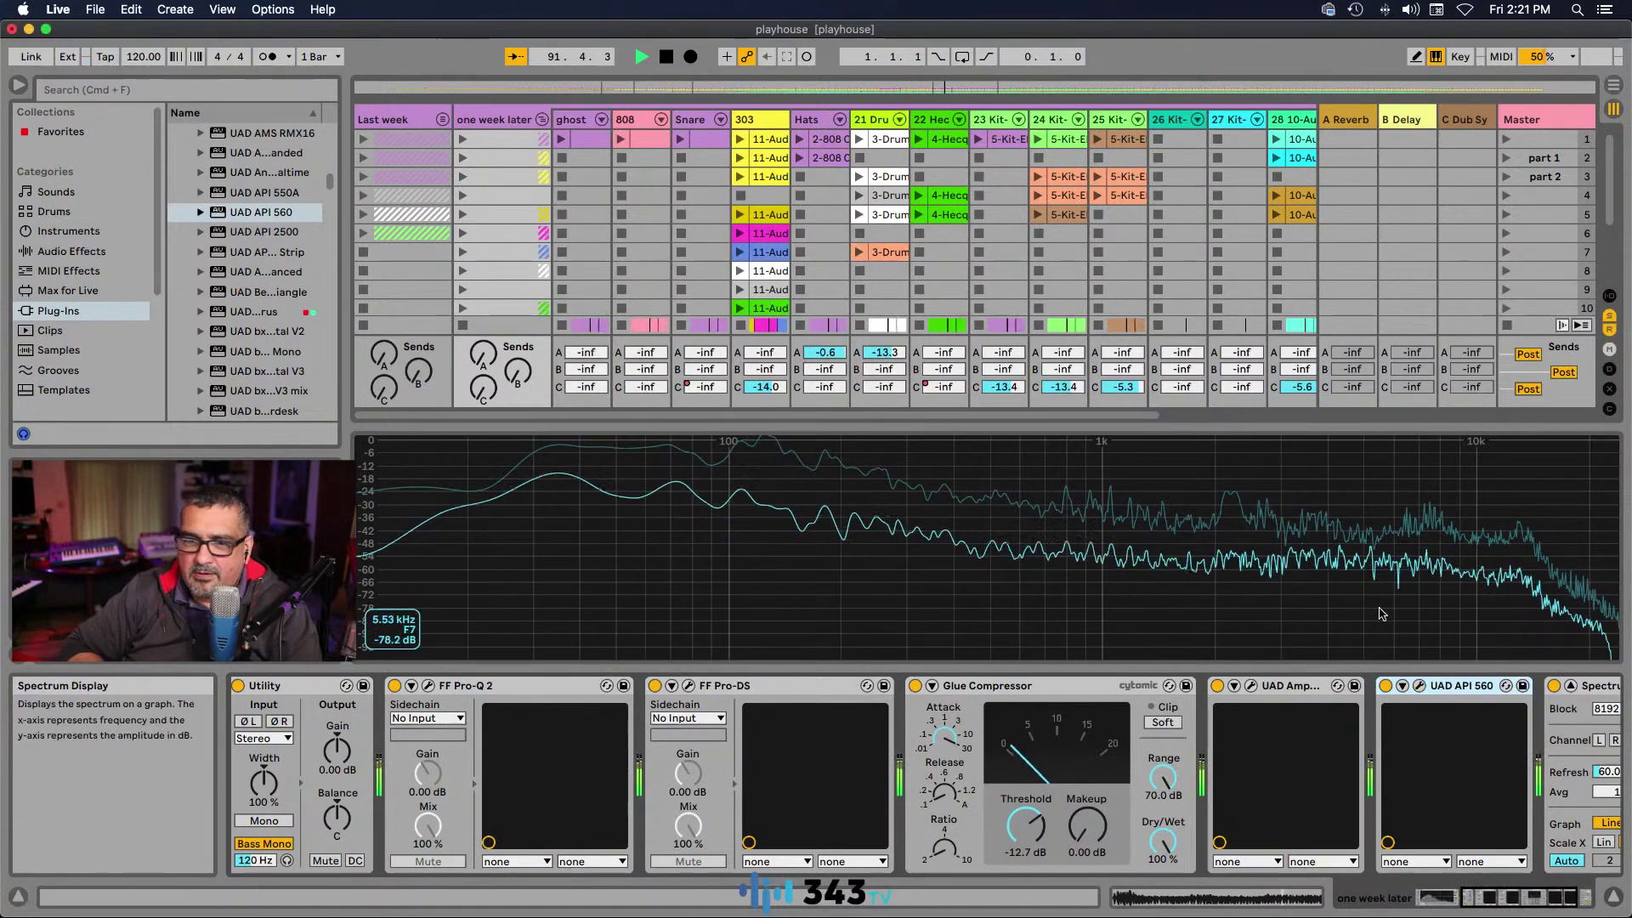
Step: Compare the group's sound with the API 560 bypassed and active, leaving the equalizer switched on
{"action": "left_click", "coordinate": [1568, 896]}
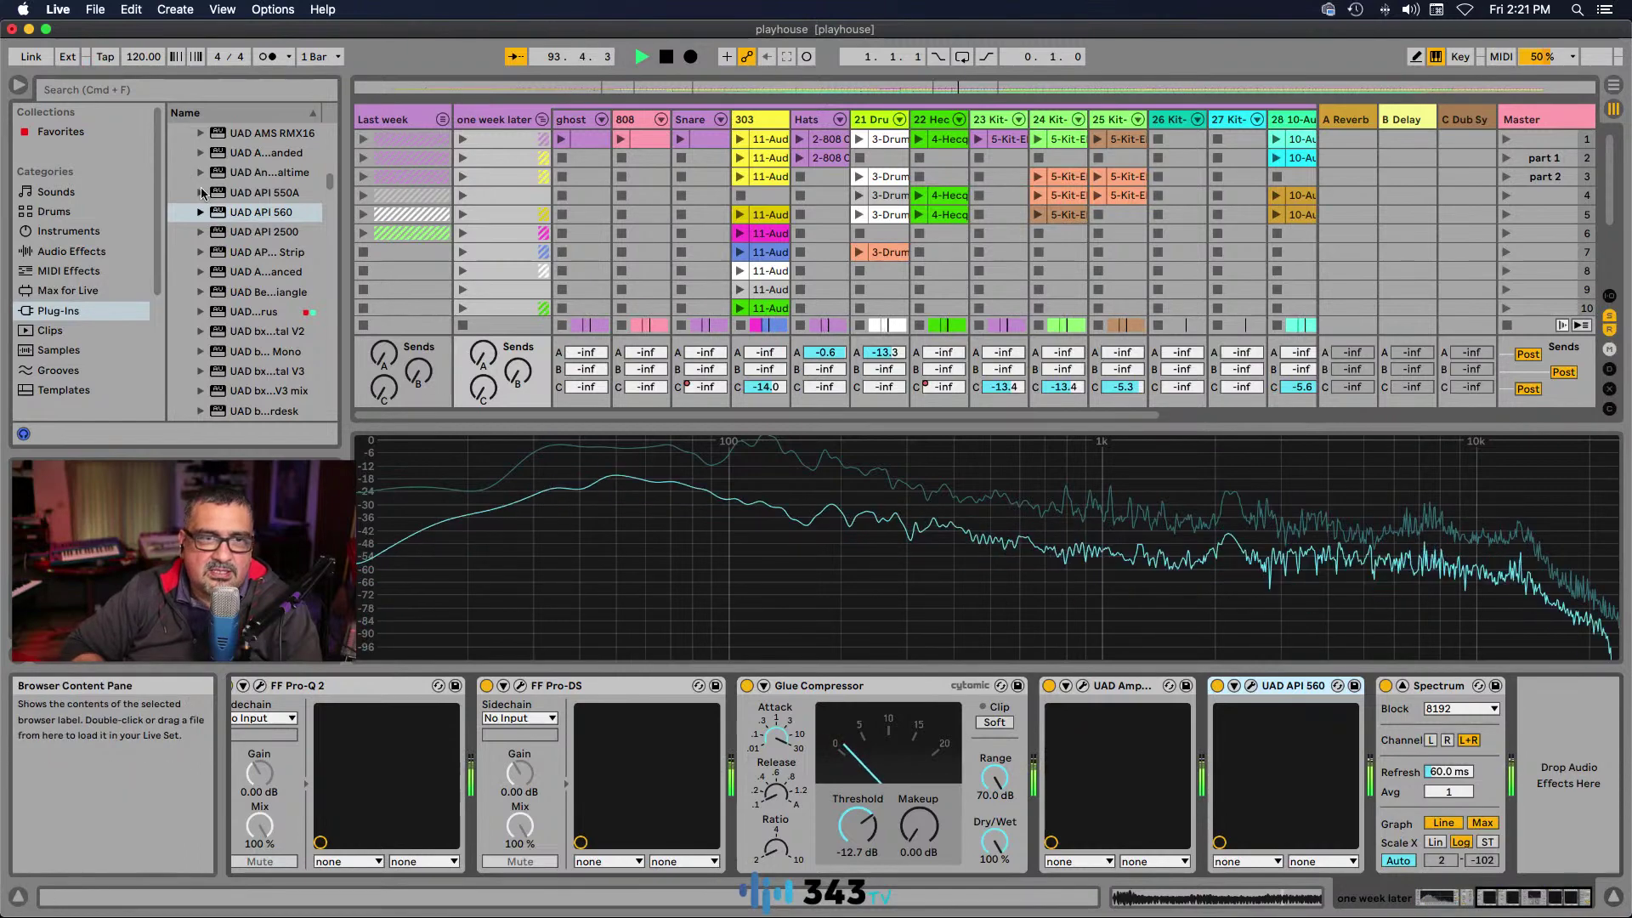
{"action": "scroll", "coordinate": [202, 194], "scroll_direction": "up", "scroll_amount": 3}
{"action": "scroll", "coordinate": [399, 280], "scroll_direction": "down", "scroll_amount": 1}
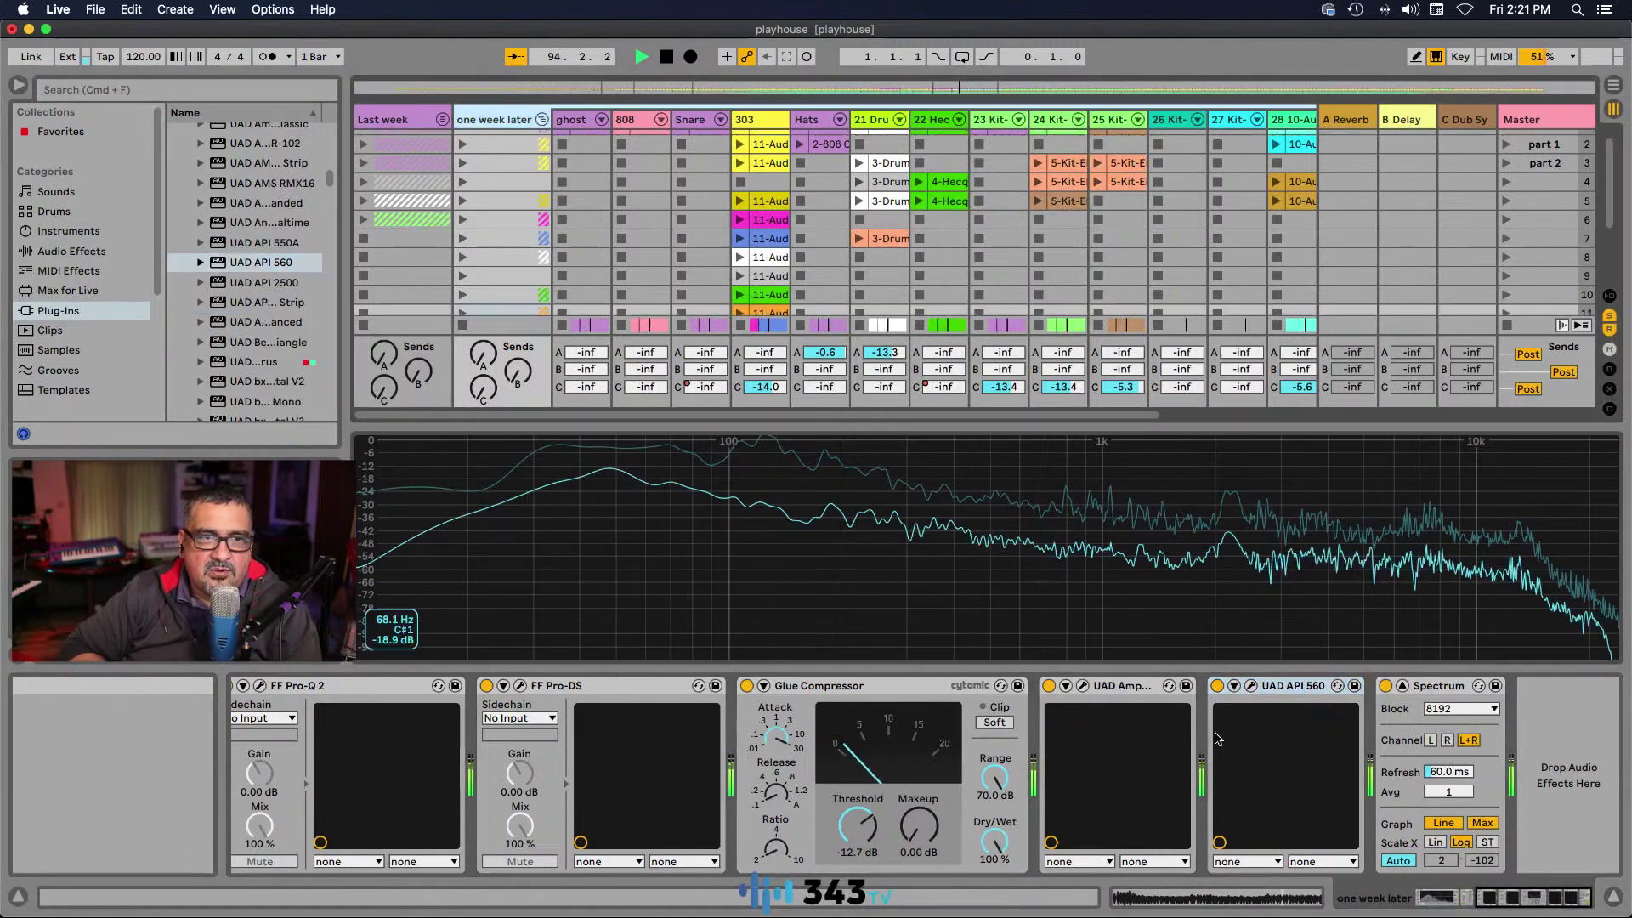
{"action": "left_click", "coordinate": [1217, 686]}
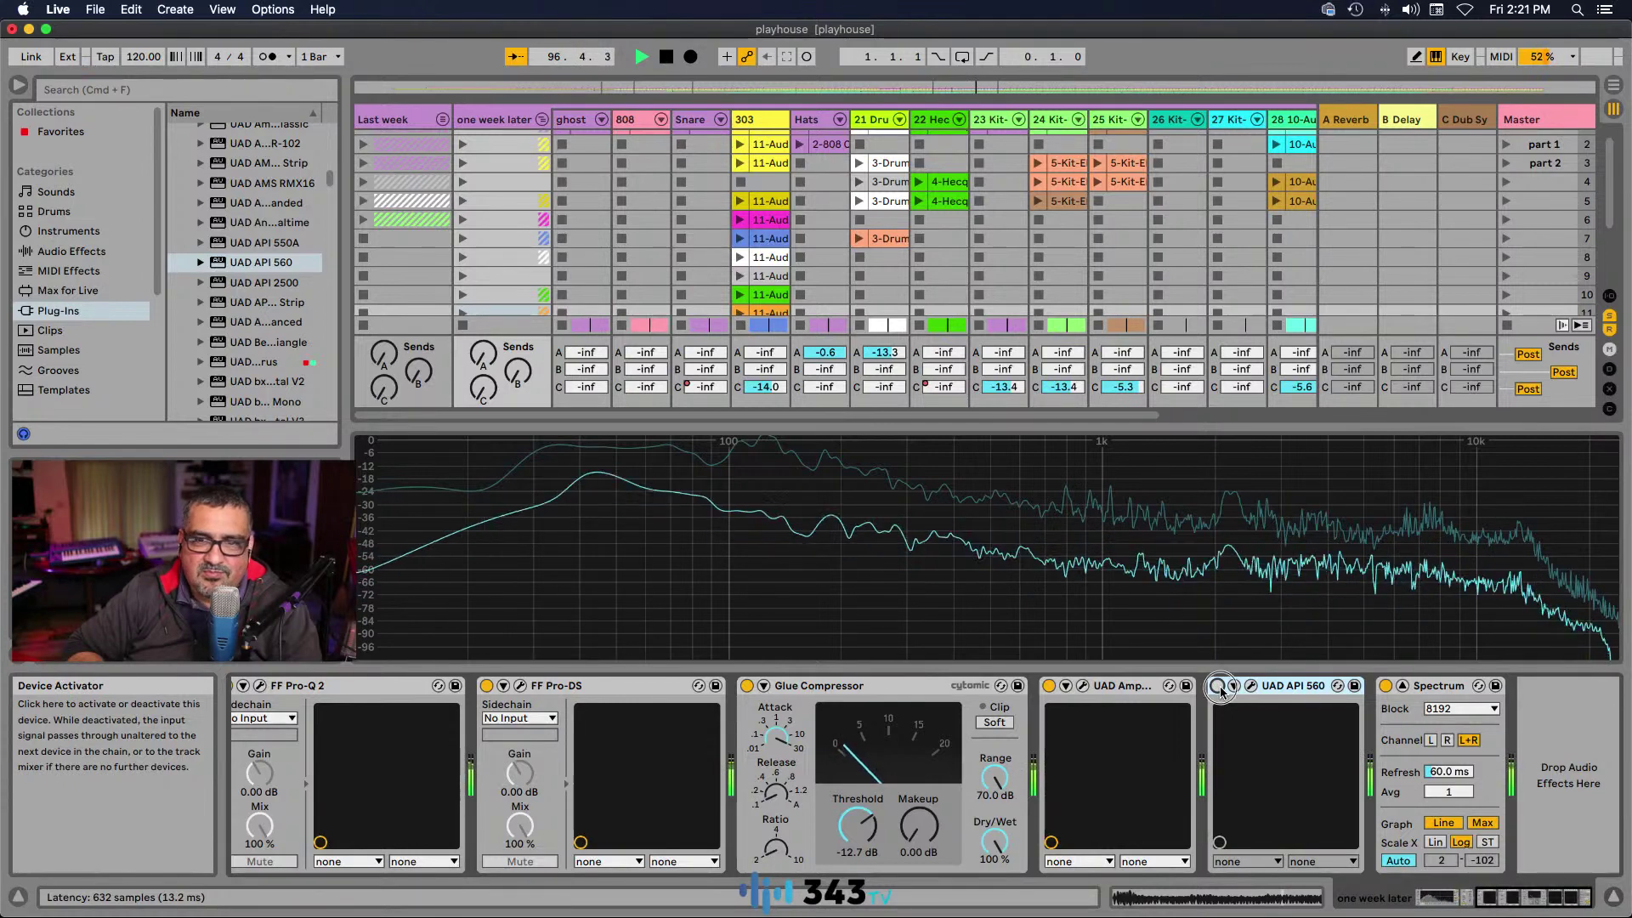
{"action": "left_click", "coordinate": [1218, 686]}
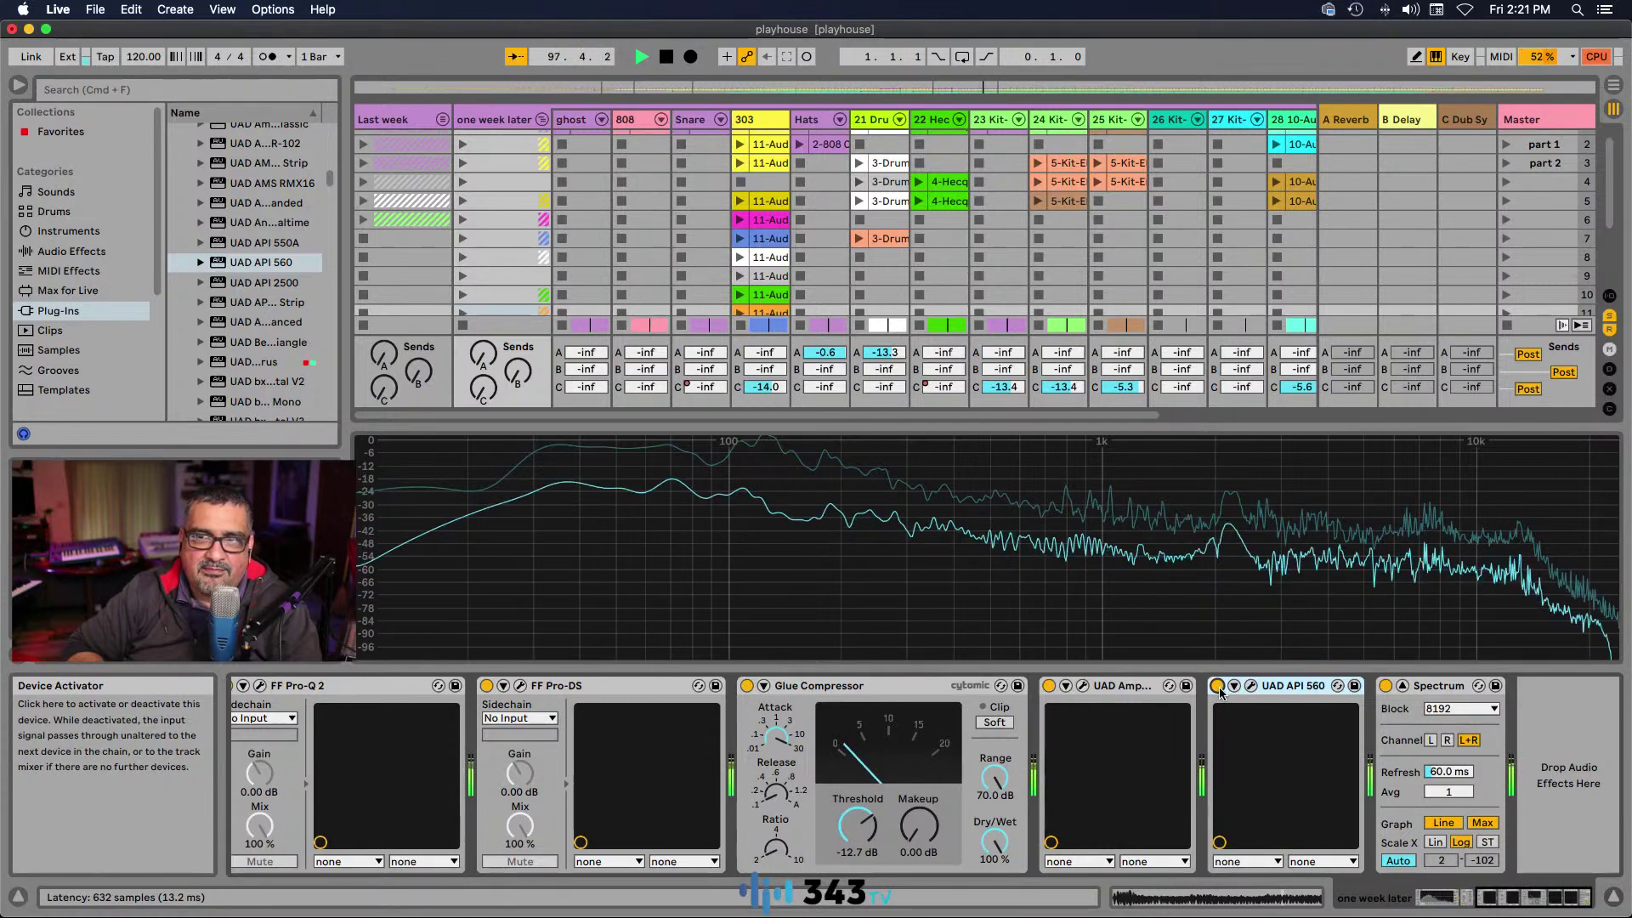
{"action": "left_click", "coordinate": [1218, 686]}
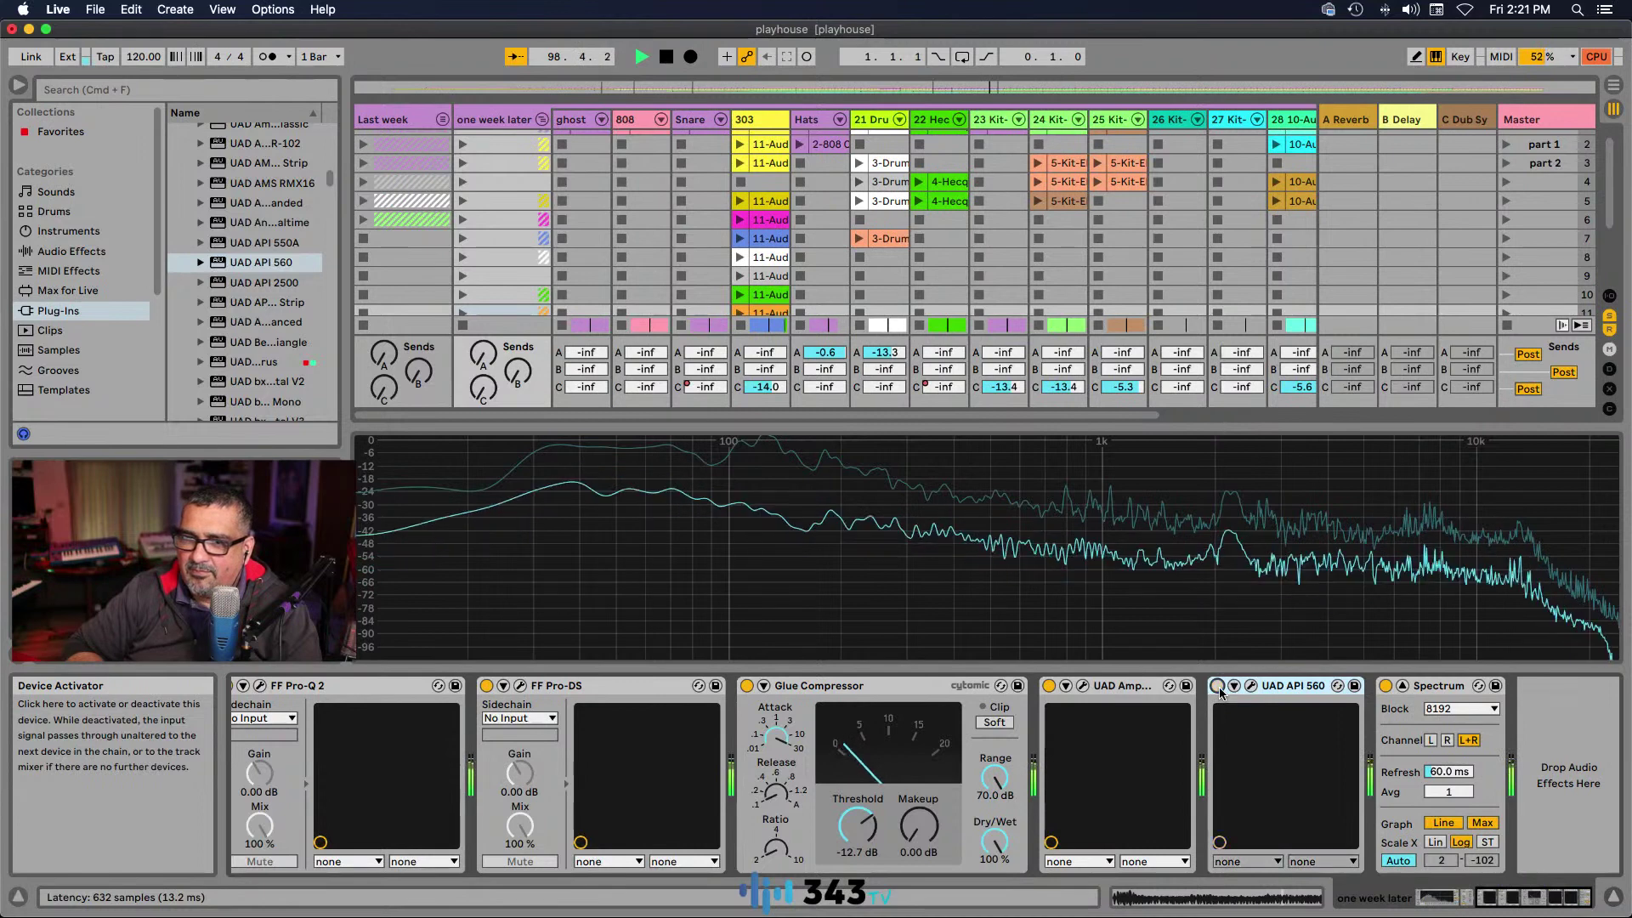
{"action": "scroll", "coordinate": [1220, 693], "scroll_direction": "left", "scroll_amount": 1}
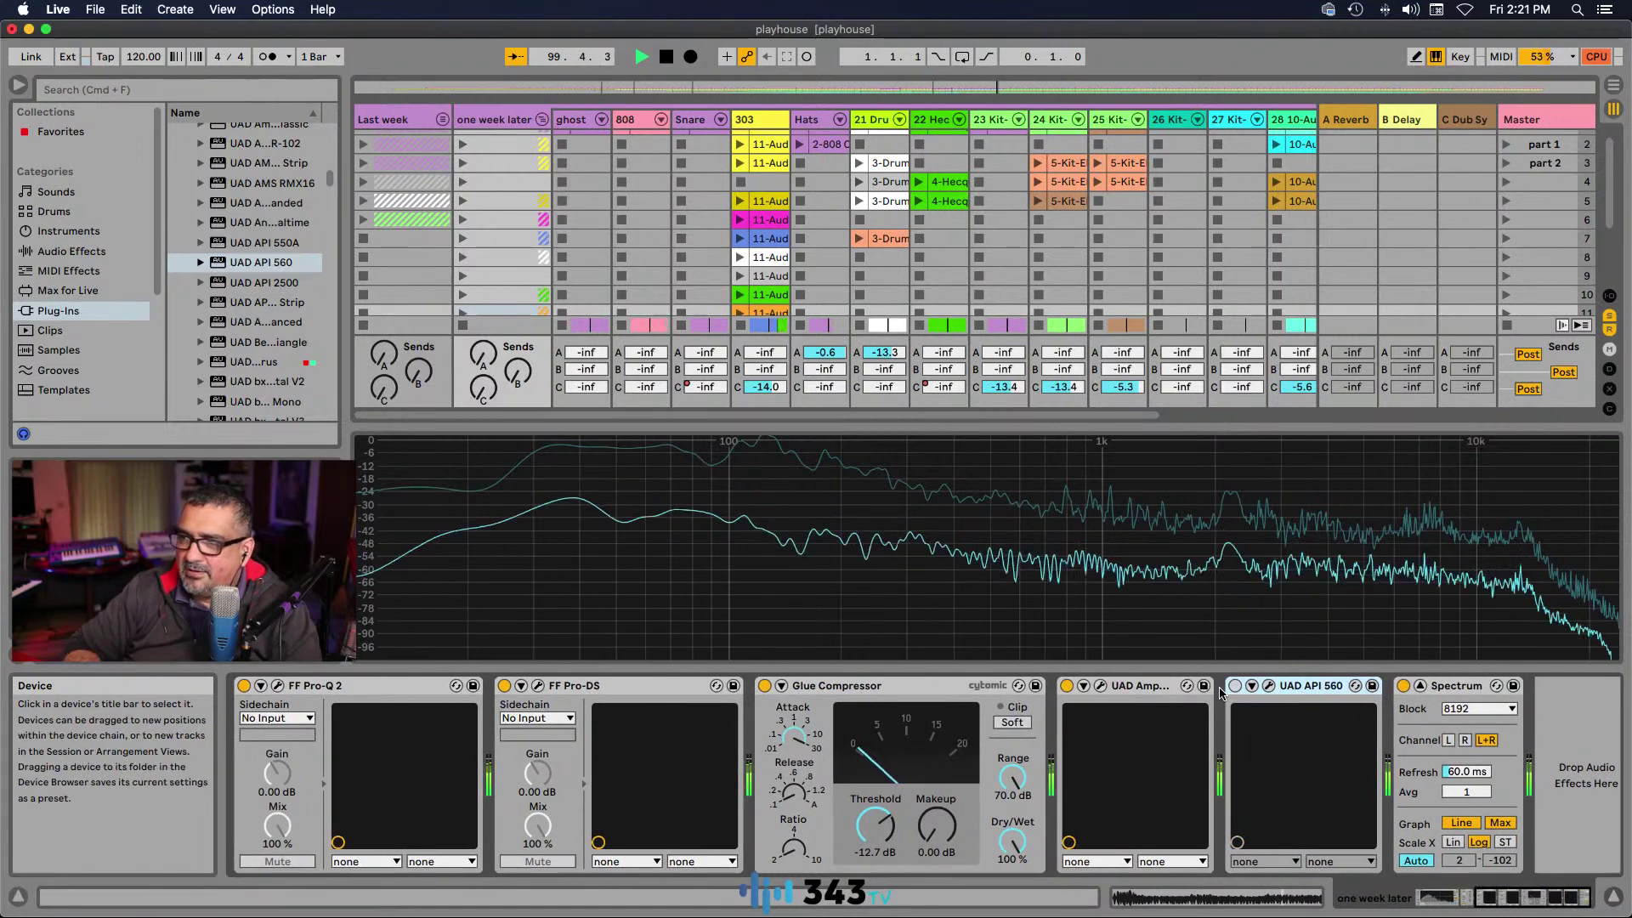
{"action": "mouse_move", "coordinate": [821, 536]}
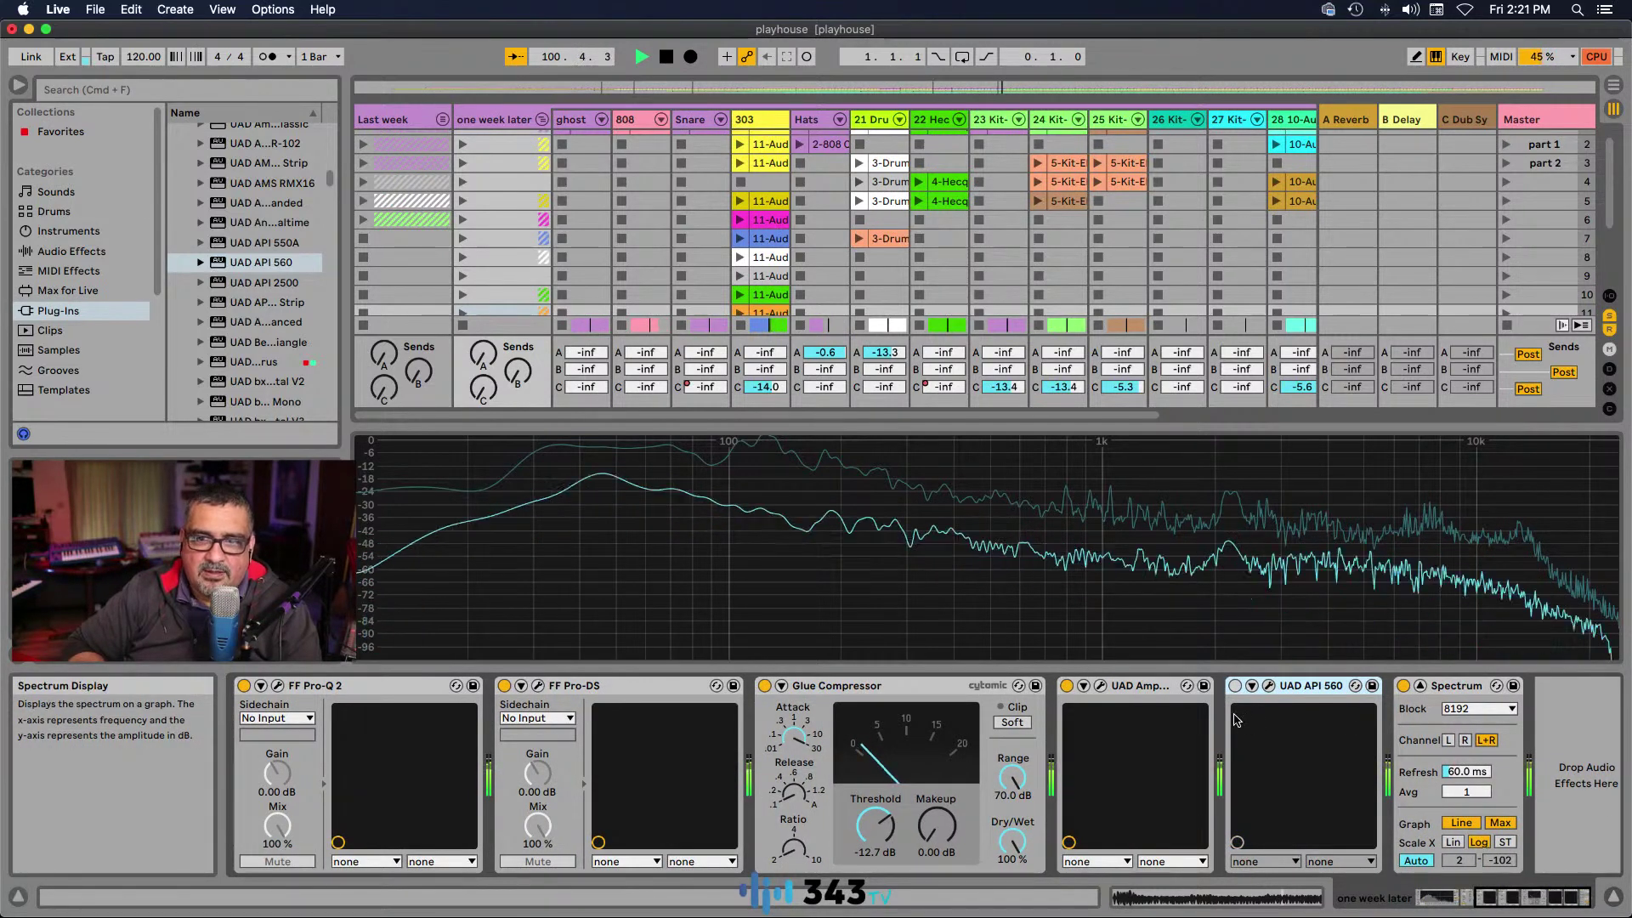
{"action": "left_click", "coordinate": [1235, 686]}
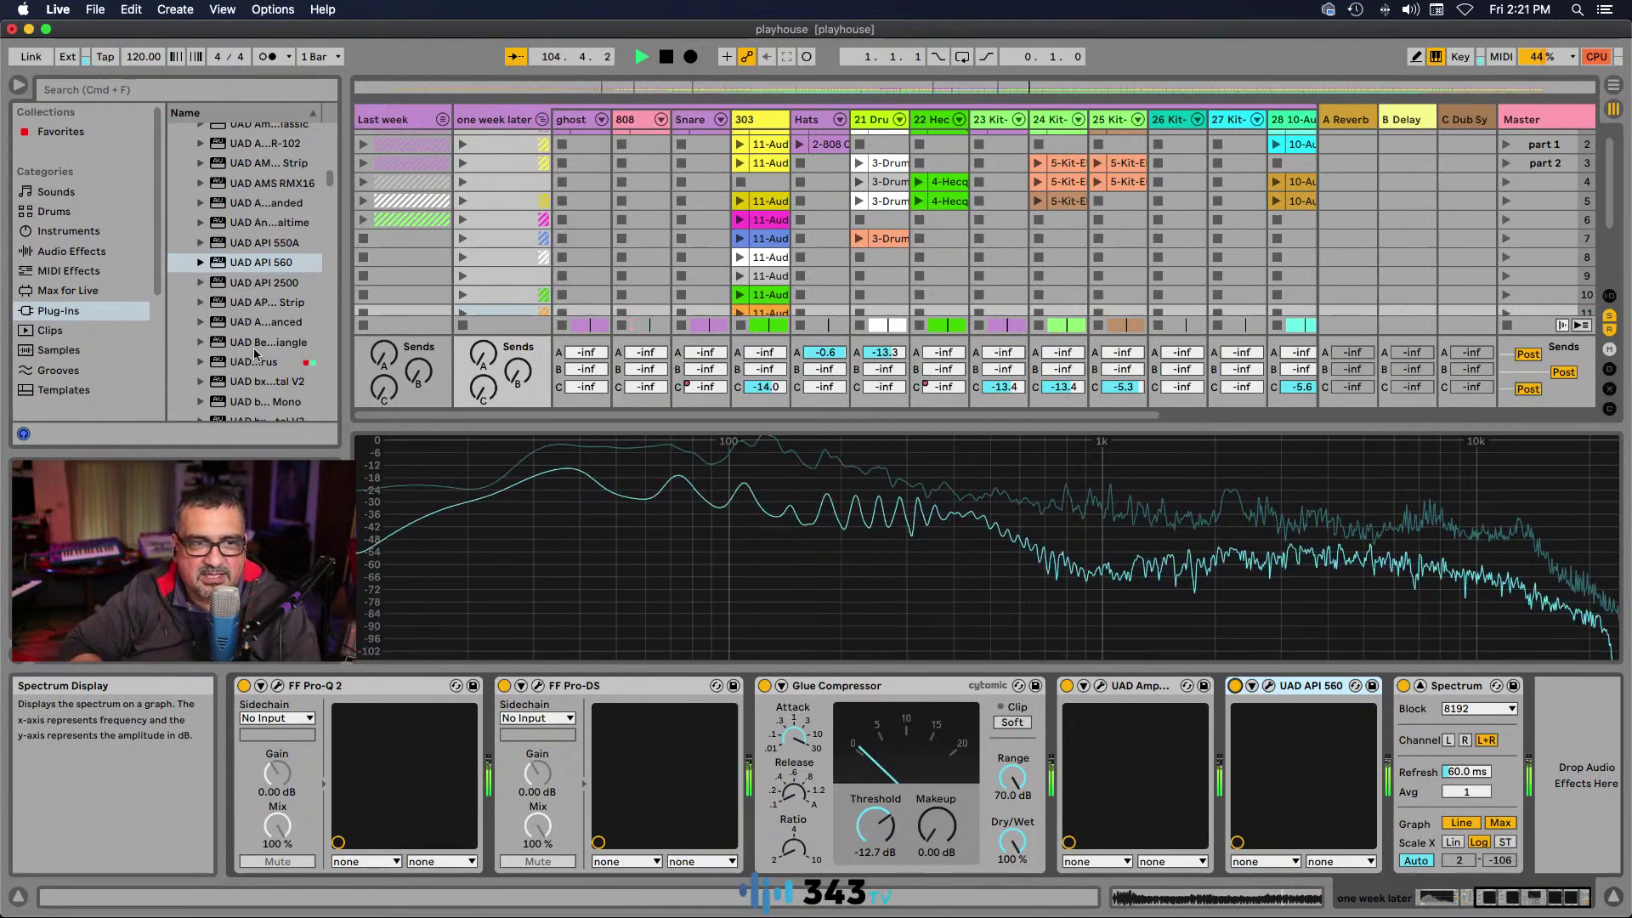
Step: Load the UAD Oxford Inflator plug-in on the group track between the API 560 and Spectrum
{"action": "scroll", "coordinate": [254, 353], "scroll_direction": "down", "scroll_amount": 5}
{"action": "scroll", "coordinate": [245, 354], "scroll_direction": "down", "scroll_amount": 7}
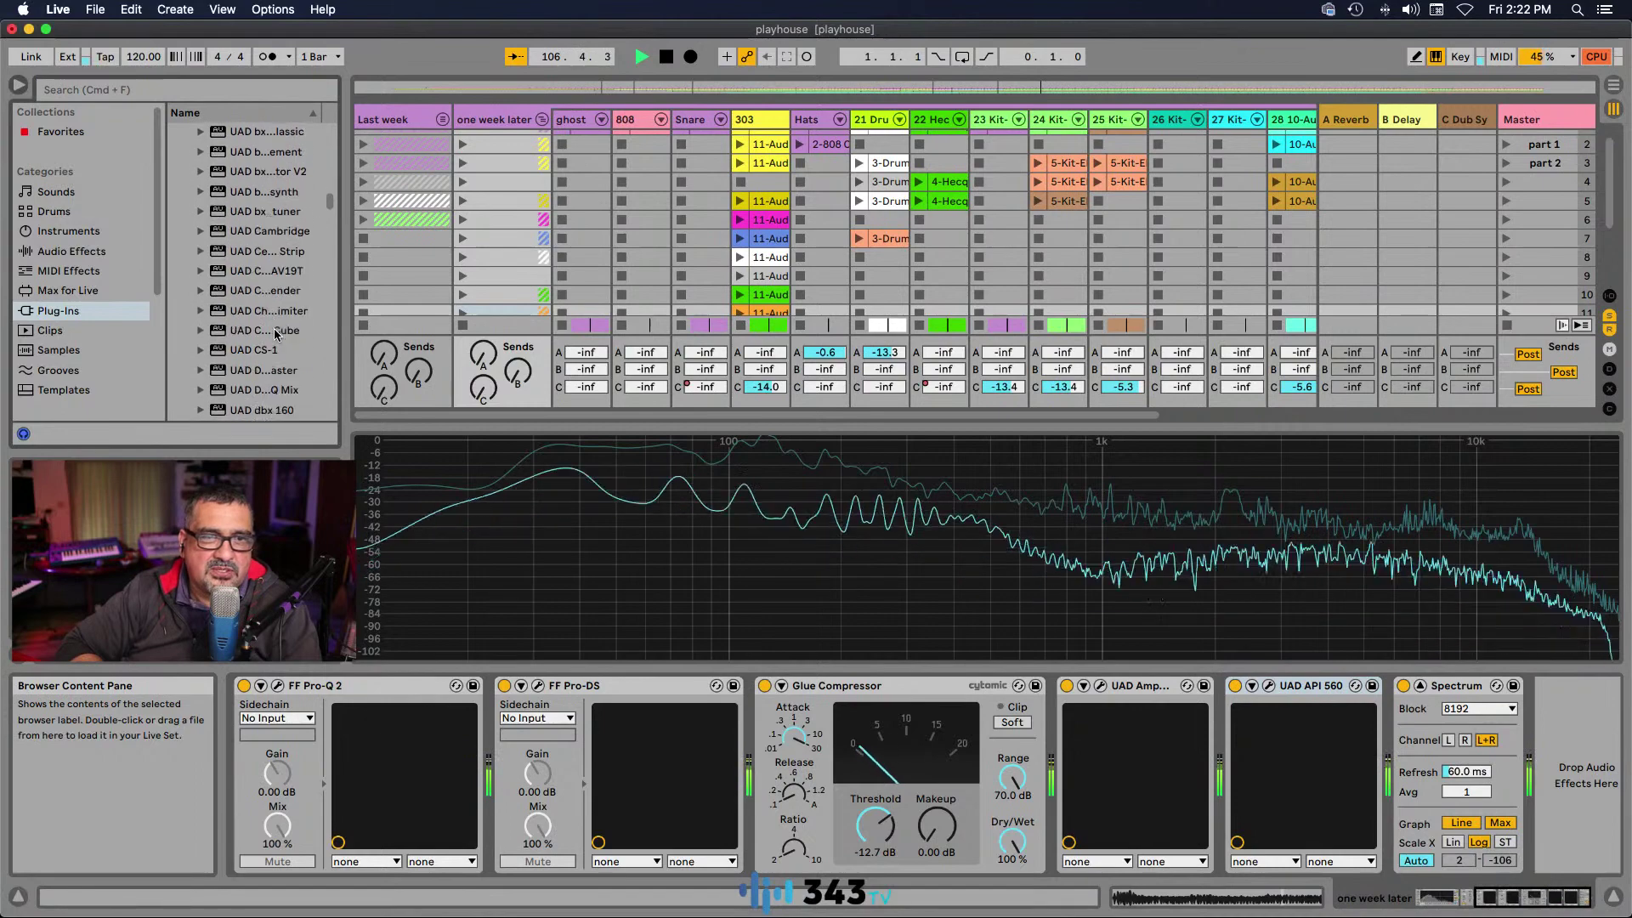
{"action": "scroll", "coordinate": [275, 334], "scroll_direction": "down", "scroll_amount": 3}
{"action": "scroll", "coordinate": [271, 337], "scroll_direction": "down", "scroll_amount": 10}
{"action": "scroll", "coordinate": [270, 336], "scroll_direction": "down", "scroll_amount": 12}
{"action": "scroll", "coordinate": [270, 340], "scroll_direction": "down", "scroll_amount": 1}
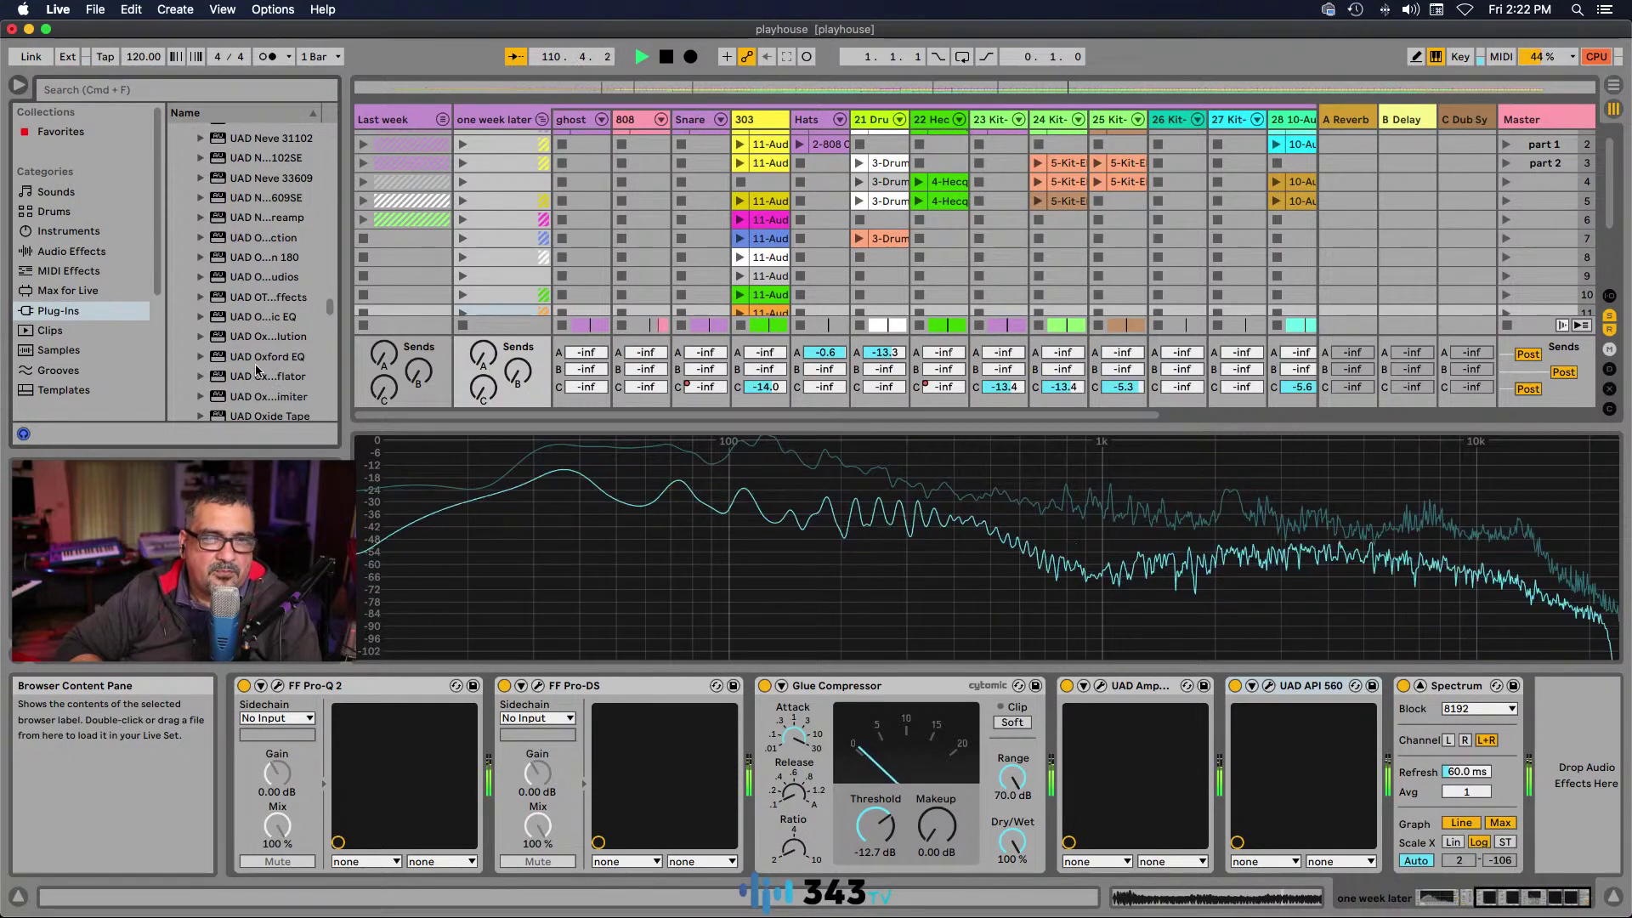
{"action": "scroll", "coordinate": [272, 357], "scroll_direction": "down", "scroll_amount": 2}
{"action": "left_click", "coordinate": [252, 341]}
{"action": "left_click_drag", "start_coordinate": [252, 341], "coordinate": [1378, 712]}
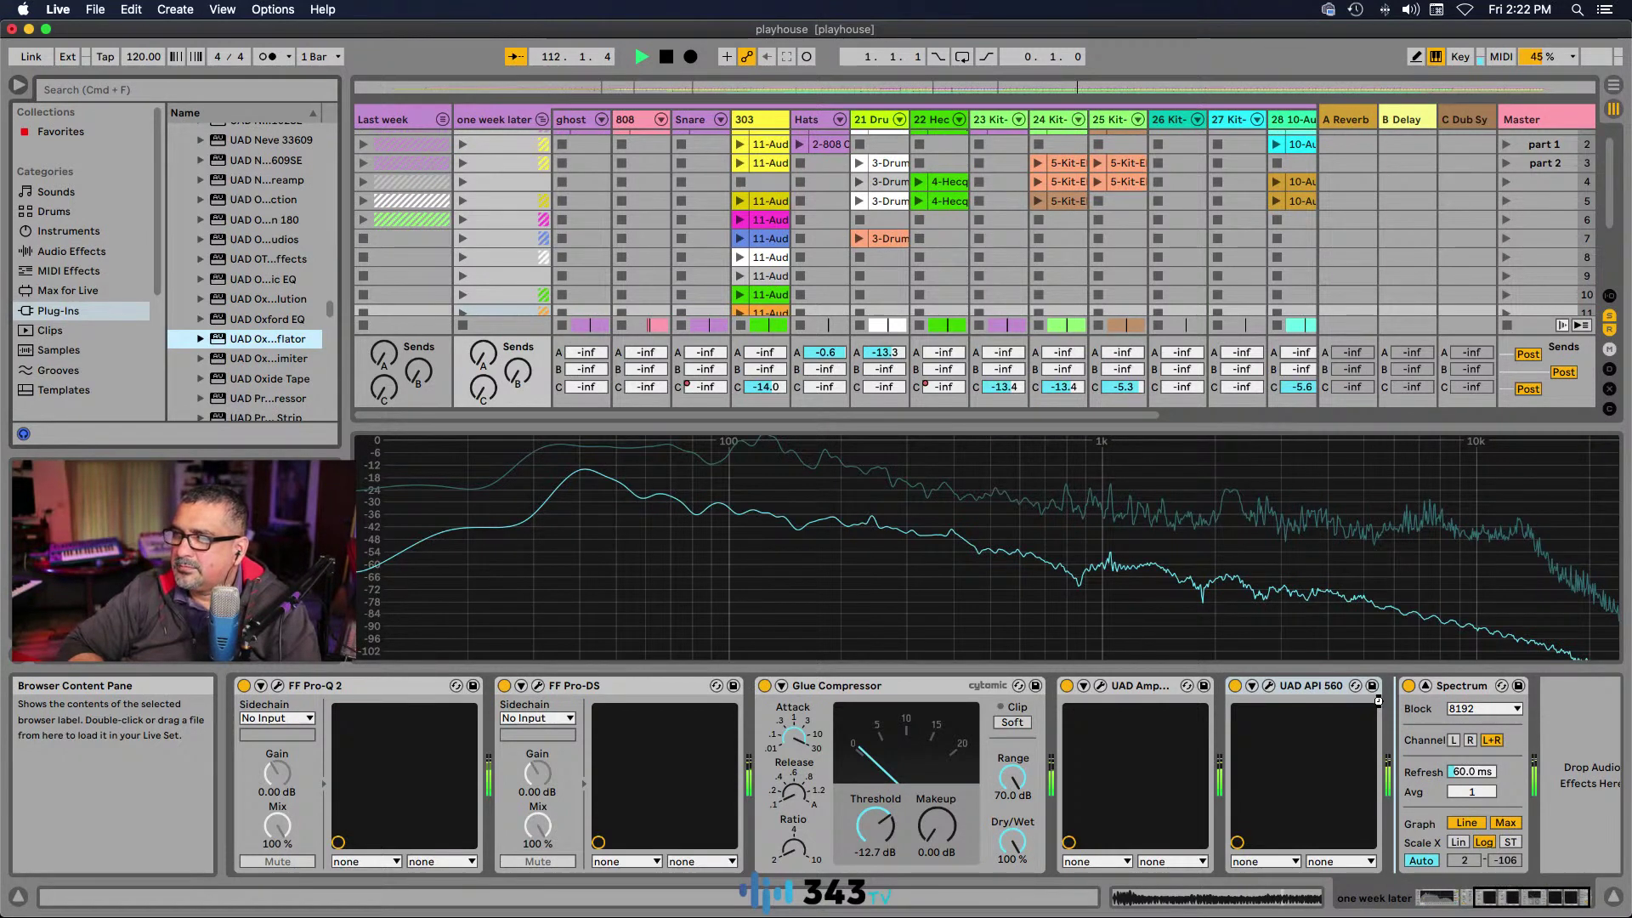
{"action": "left_click_drag", "start_coordinate": [1381, 704], "coordinate": [1381, 705]}
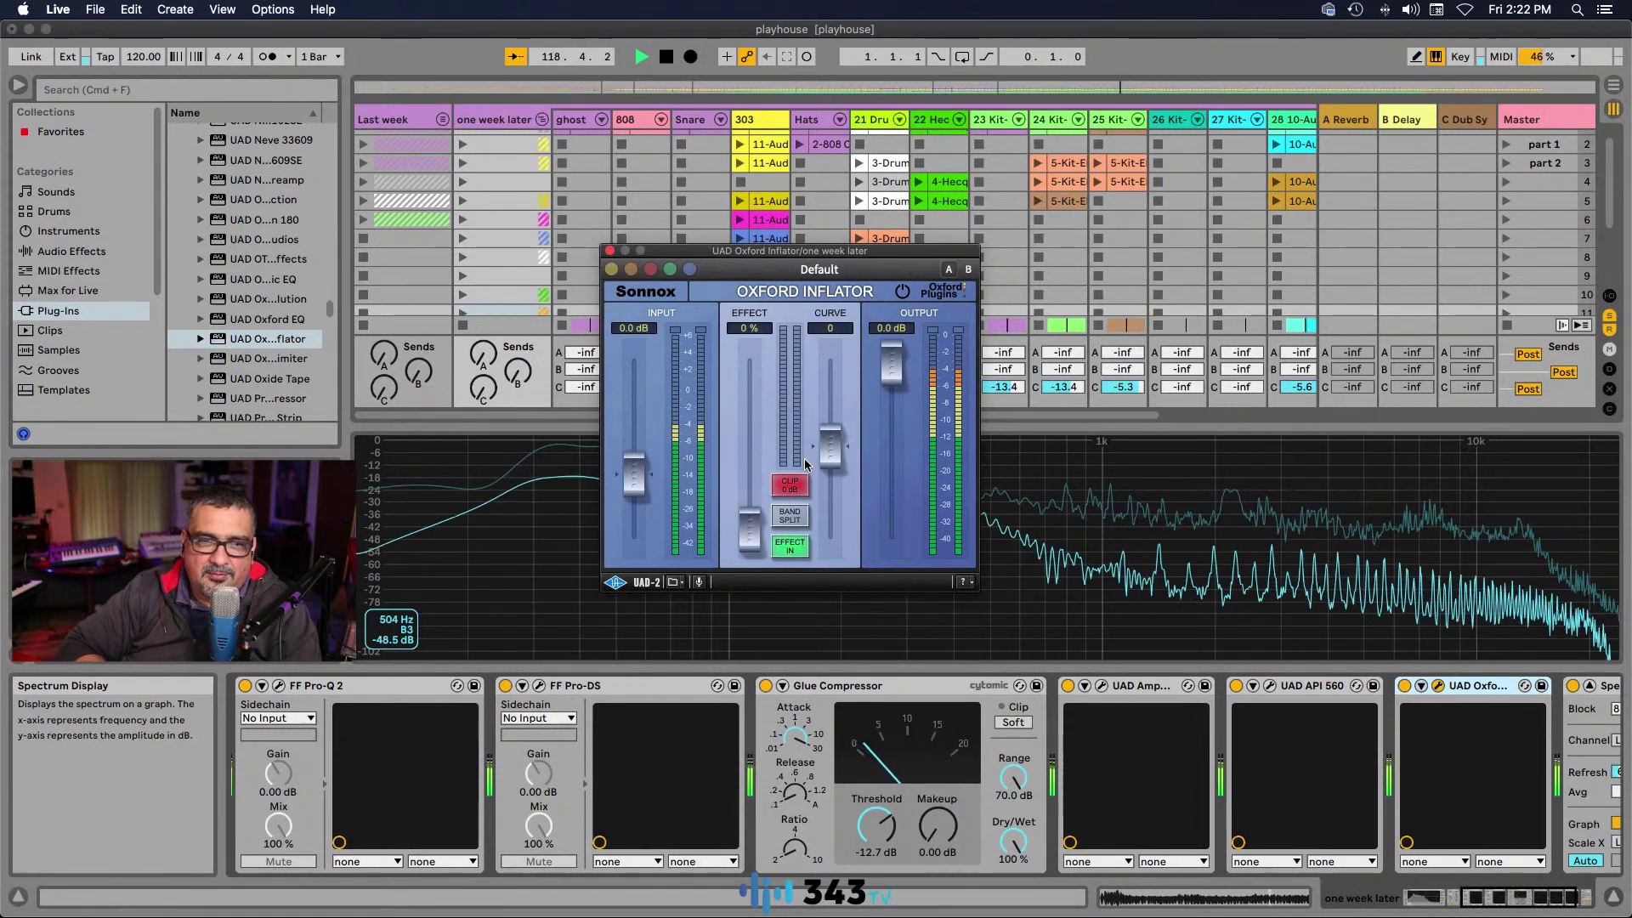
Step: Set the Oxford Inflator's Effect to 82.9 % and its Curve to 25.8
{"action": "left_click_drag", "start_coordinate": [750, 533], "coordinate": [744, 364]}
{"action": "mouse_move", "coordinate": [814, 433]}
{"action": "left_mouse_down"}
{"action": "mouse_move", "coordinate": [826, 366]}
{"action": "mouse_move", "coordinate": [827, 520]}
{"action": "mouse_move", "coordinate": [831, 416]}
{"action": "left_mouse_up"}
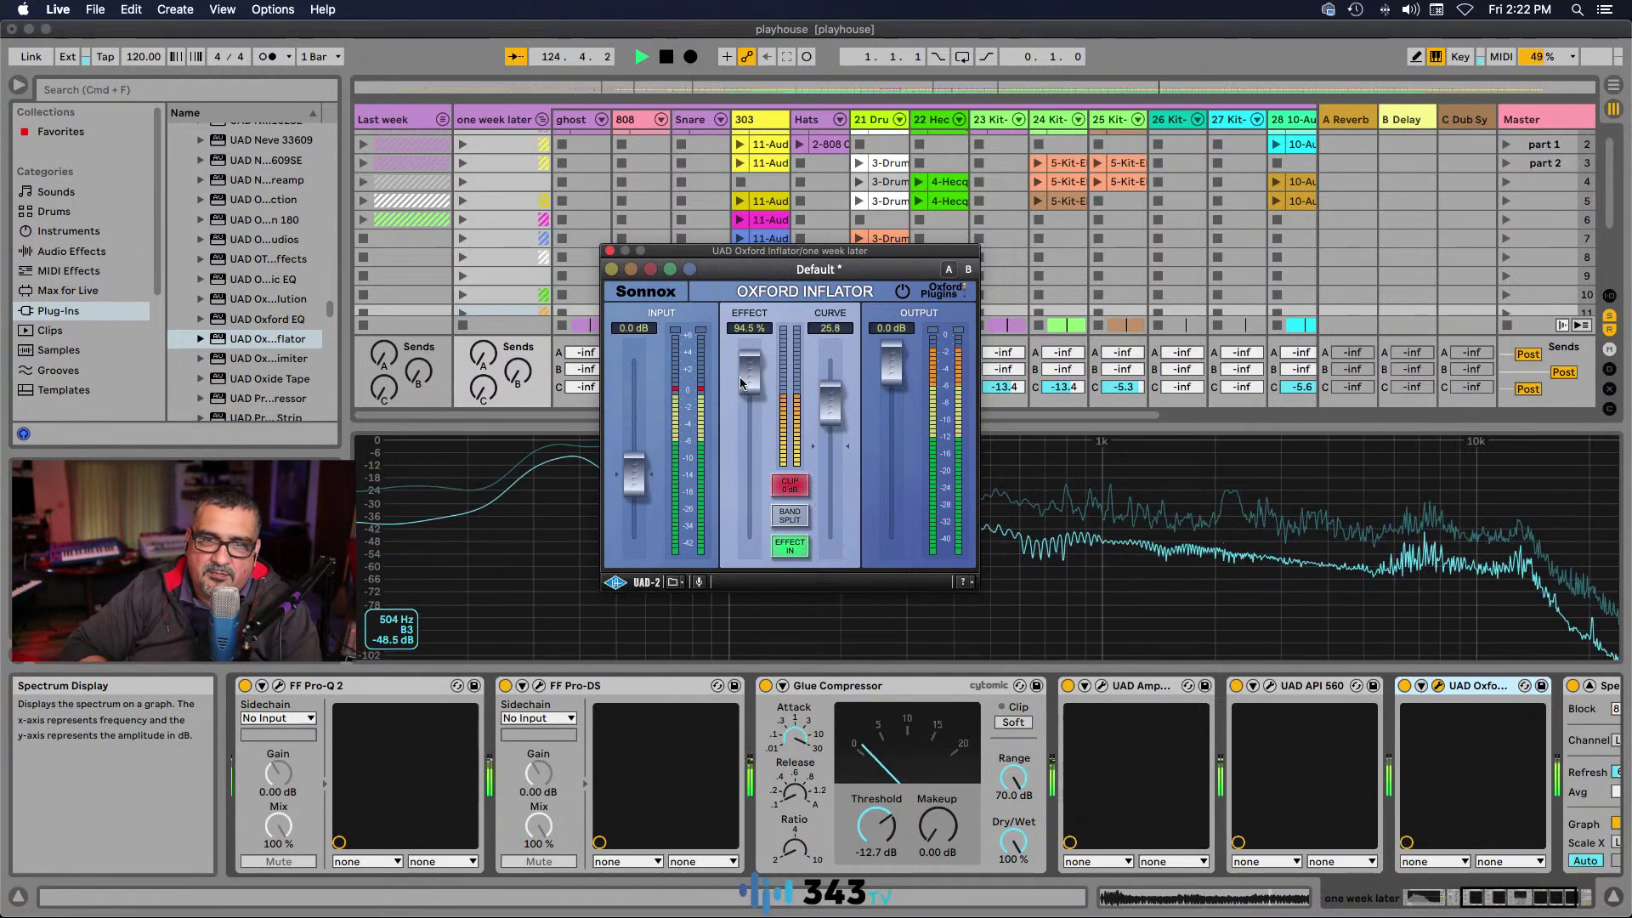
{"action": "left_click_drag", "start_coordinate": [747, 382], "coordinate": [746, 402]}
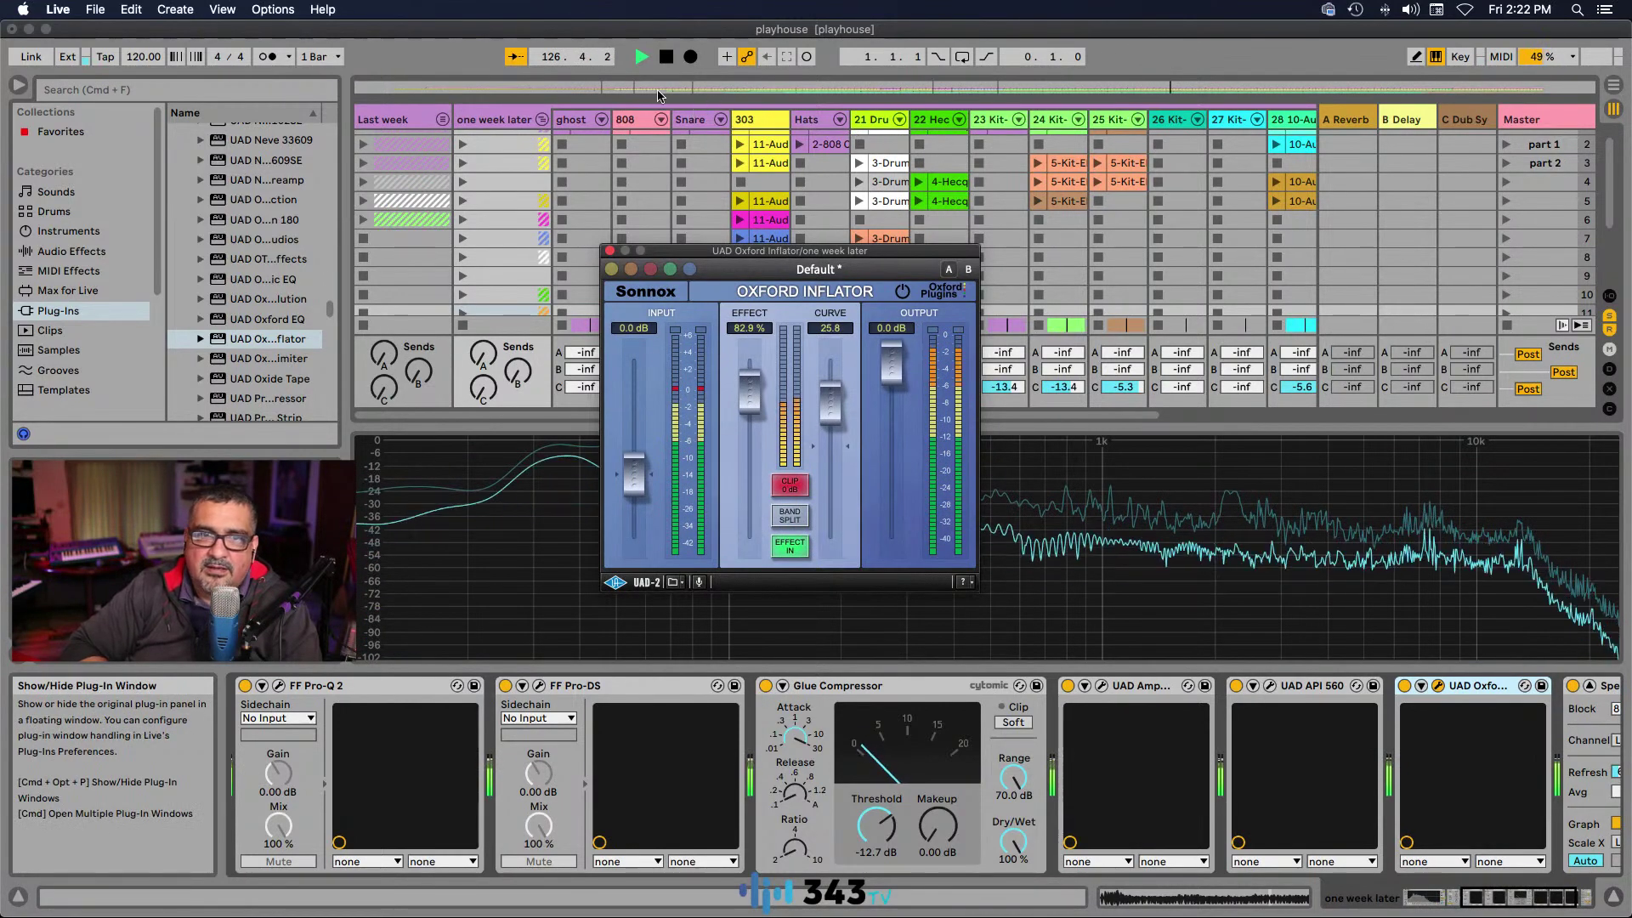
Step: Compare the group's sound with the Oxford Inflator bypassed and active, including at an earlier song section, leave it on and close its window
{"action": "left_click", "coordinate": [1404, 686]}
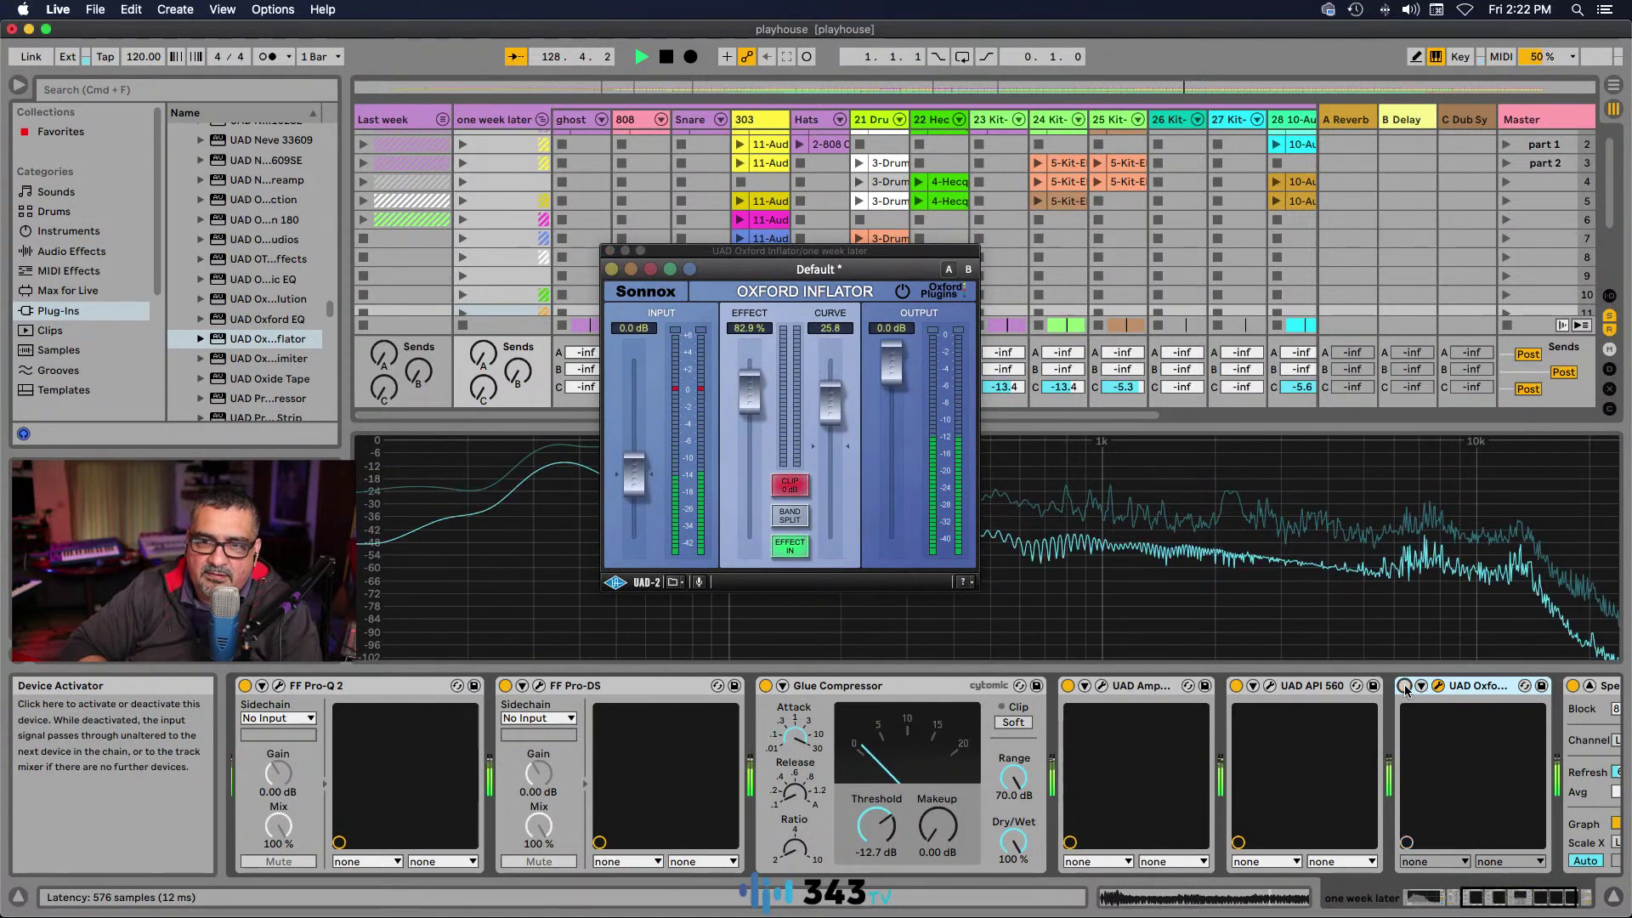
{"action": "left_click", "coordinate": [1404, 687]}
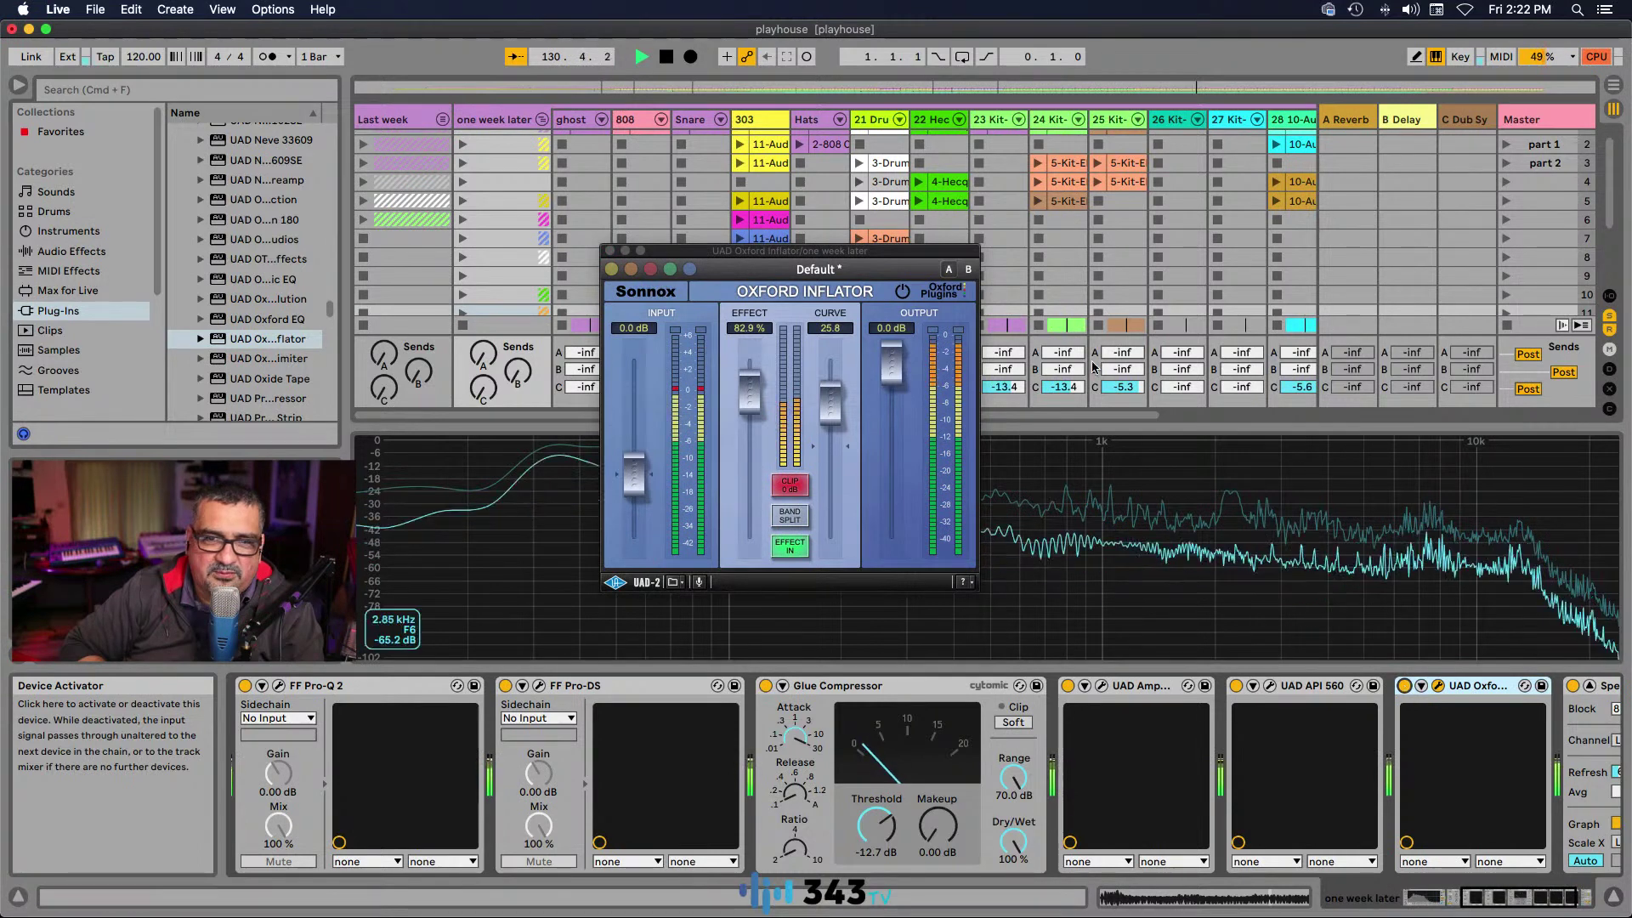
{"action": "left_click", "coordinate": [610, 96]}
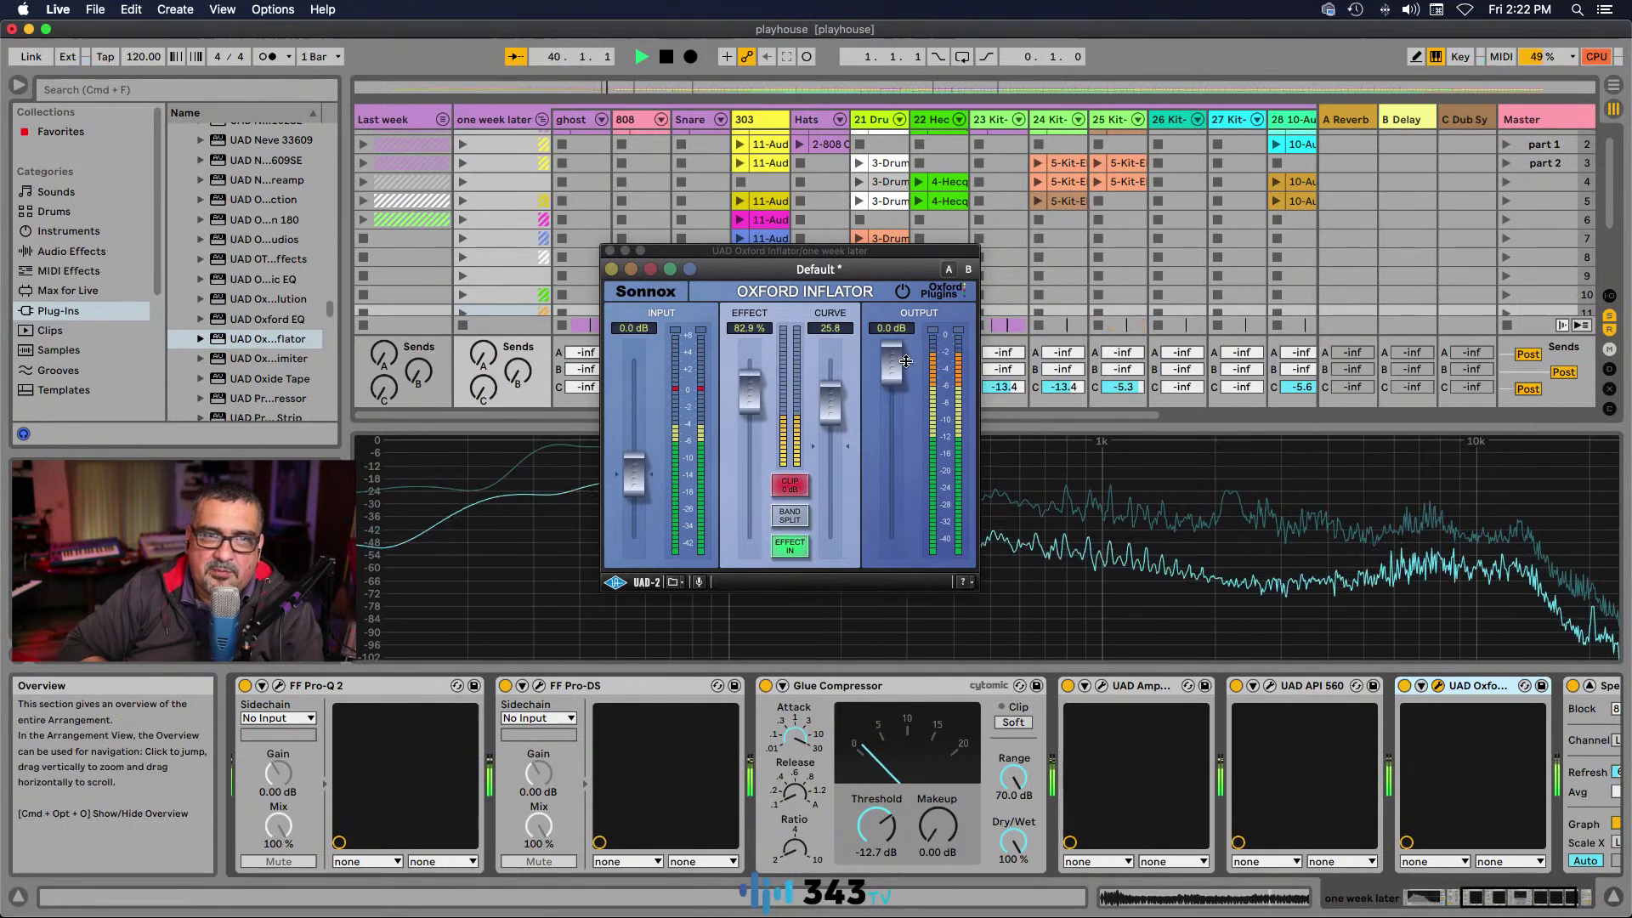
{"action": "left_click", "coordinate": [1404, 688]}
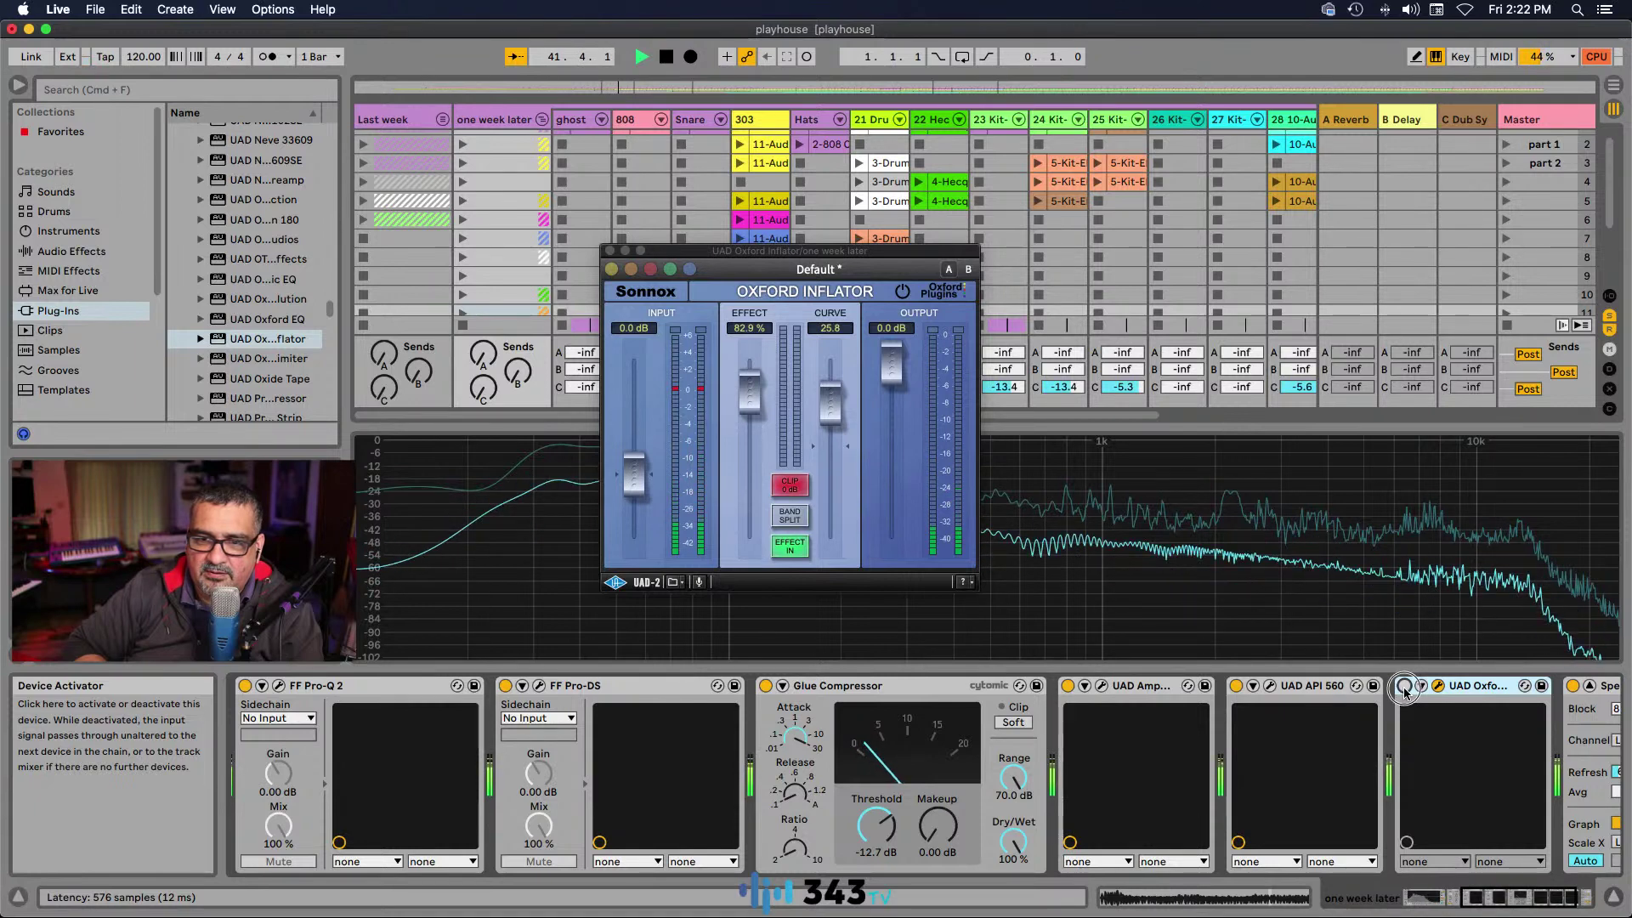
{"action": "left_click", "coordinate": [1404, 688]}
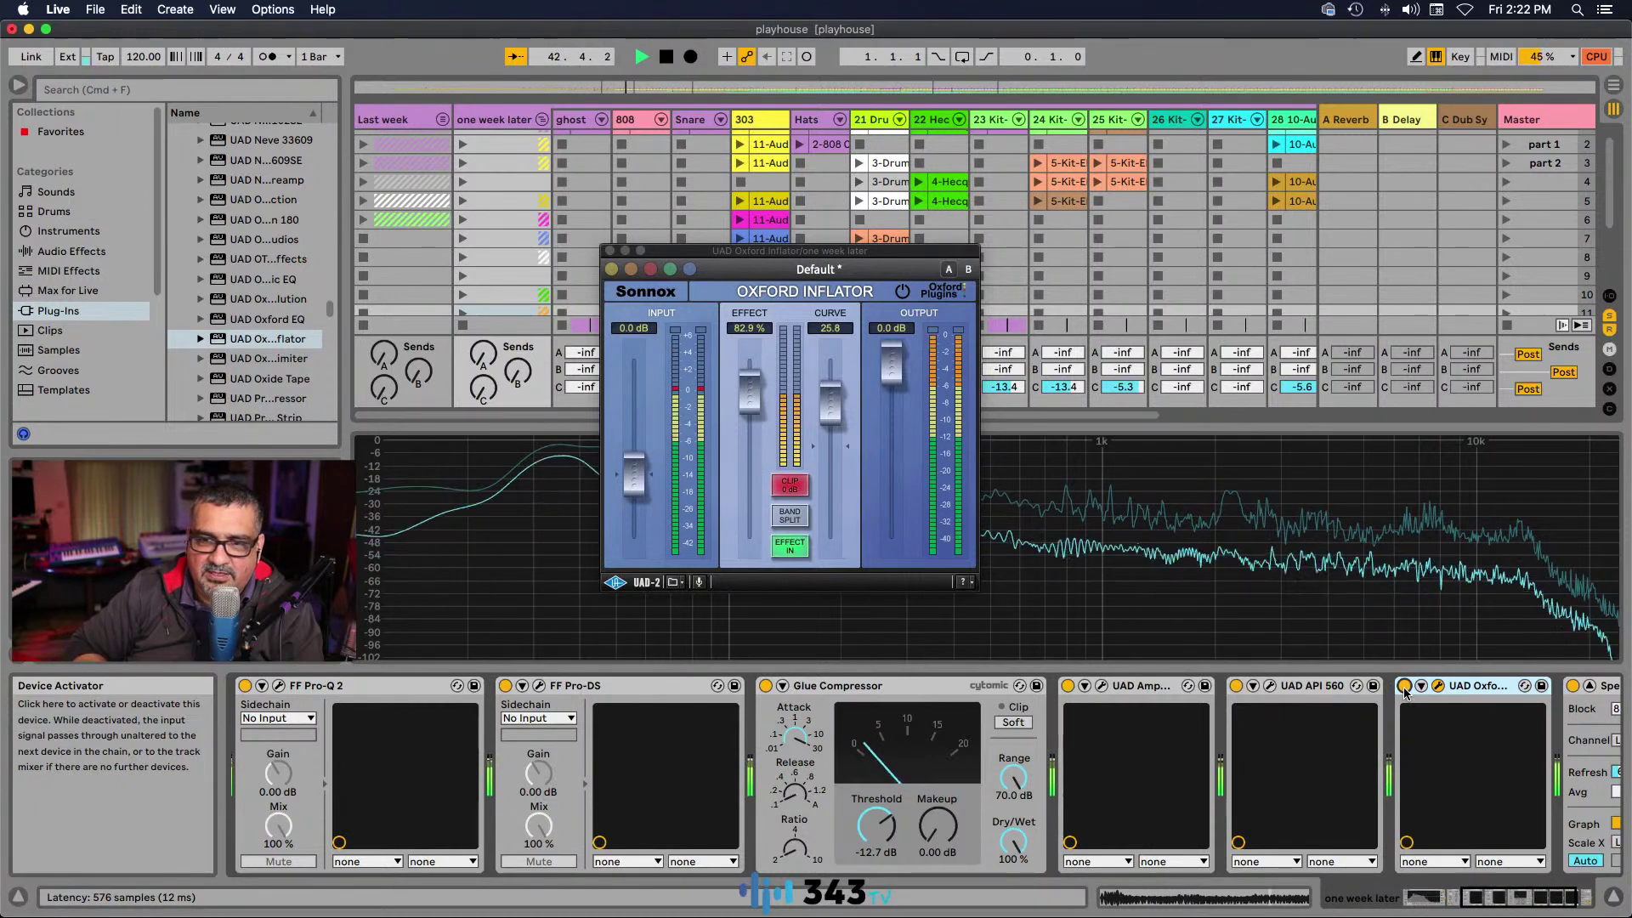
{"action": "left_click", "coordinate": [1403, 688]}
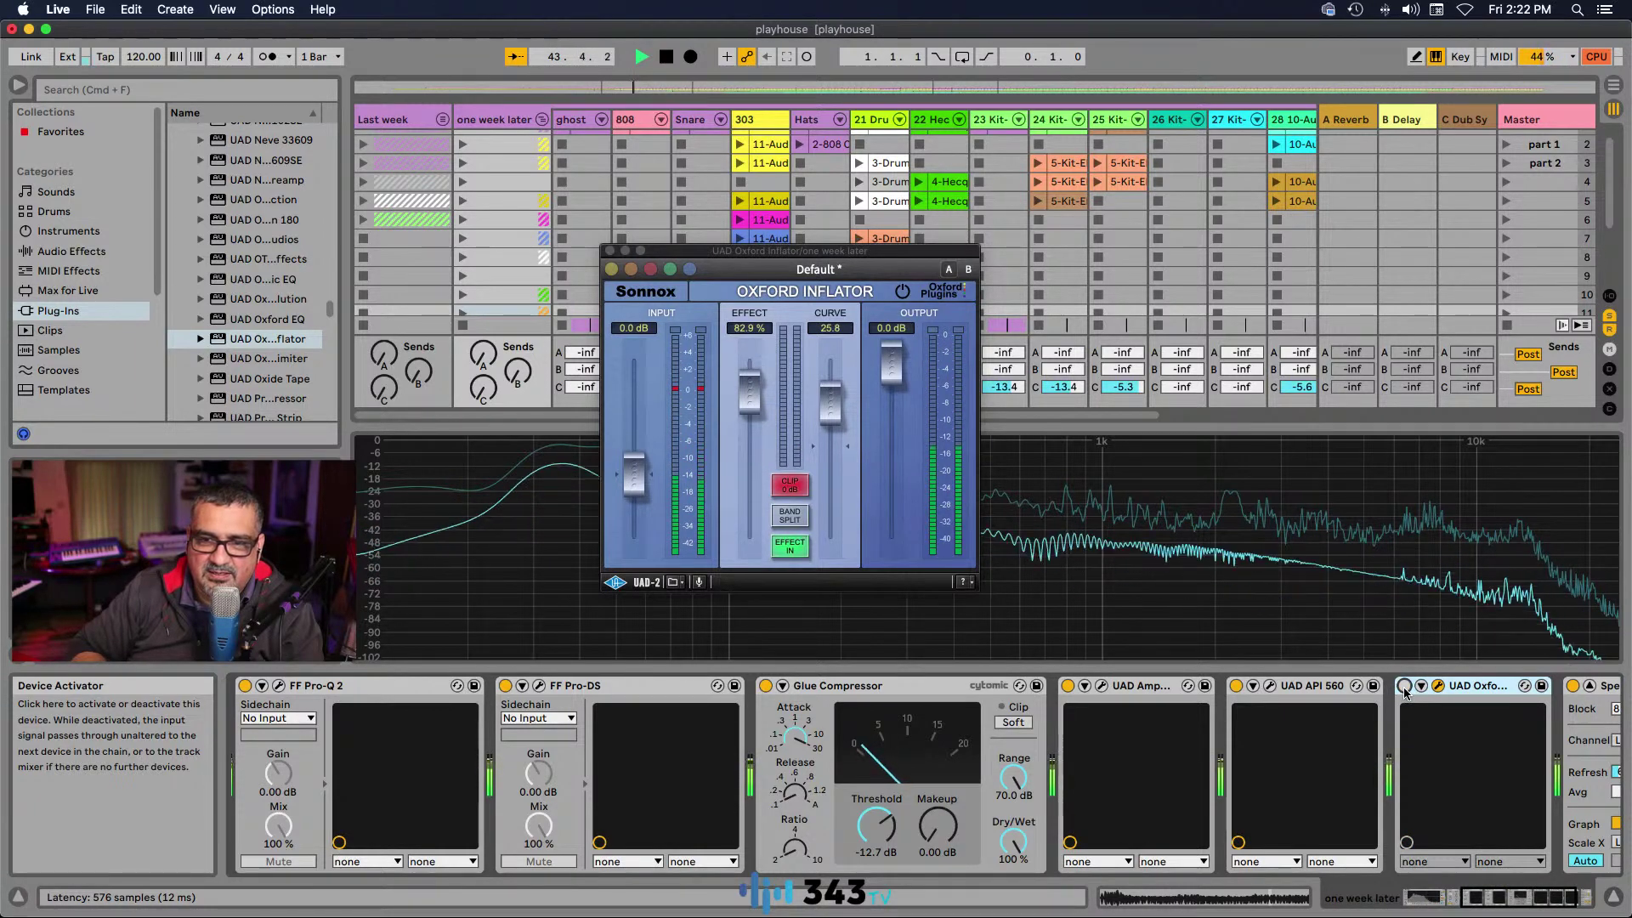
{"action": "left_click", "coordinate": [1404, 688]}
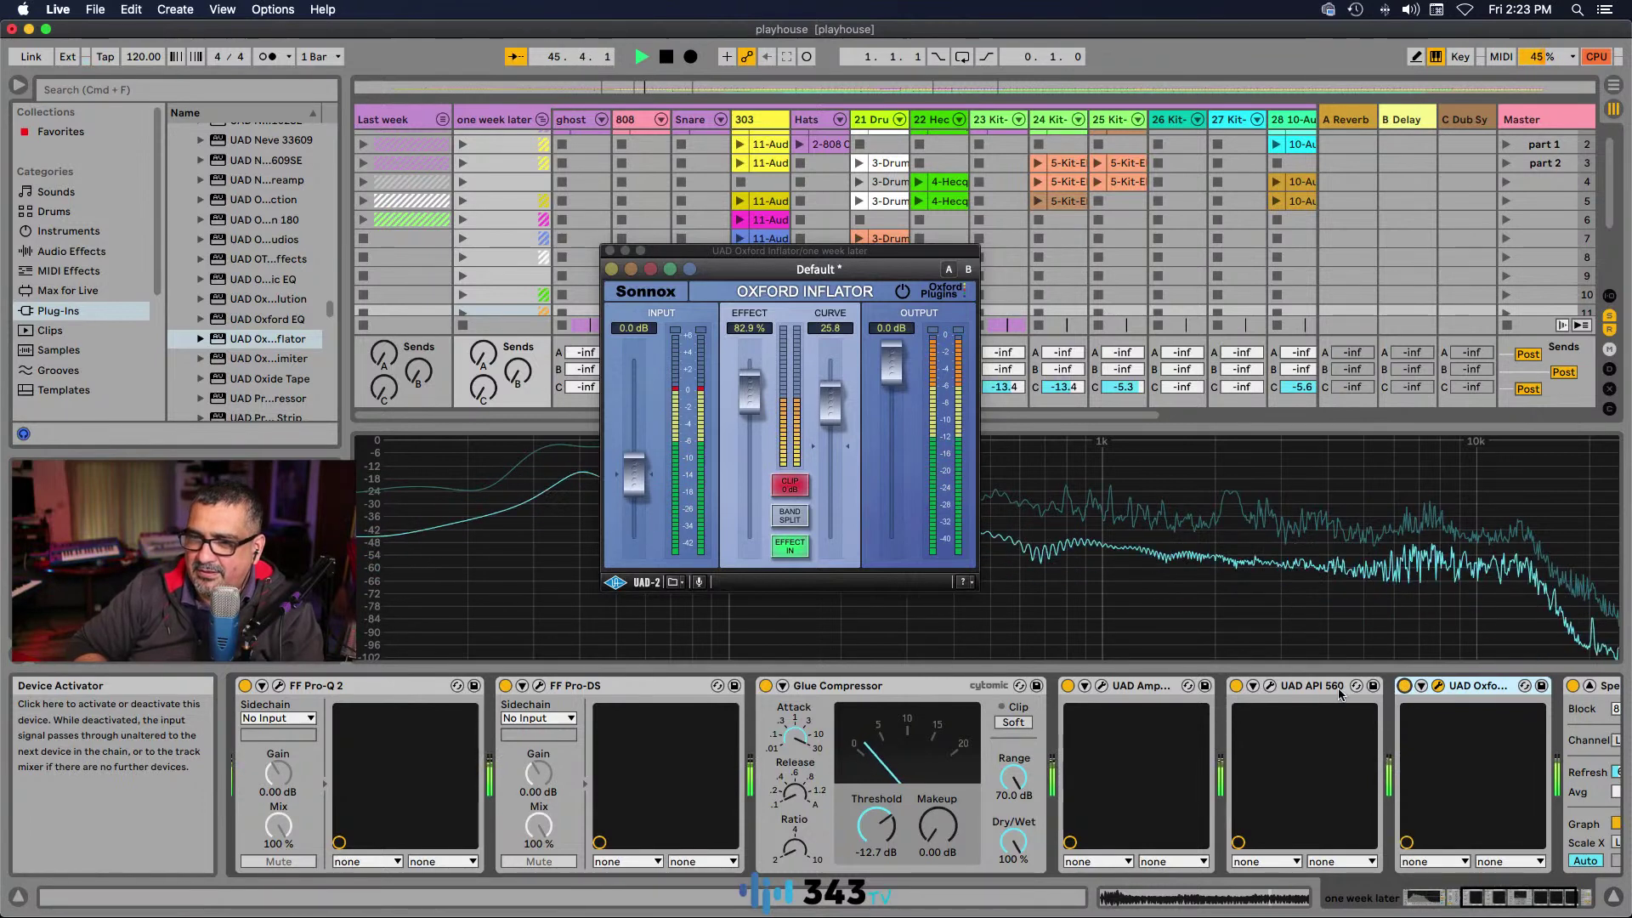
{"action": "left_click", "coordinate": [609, 252]}
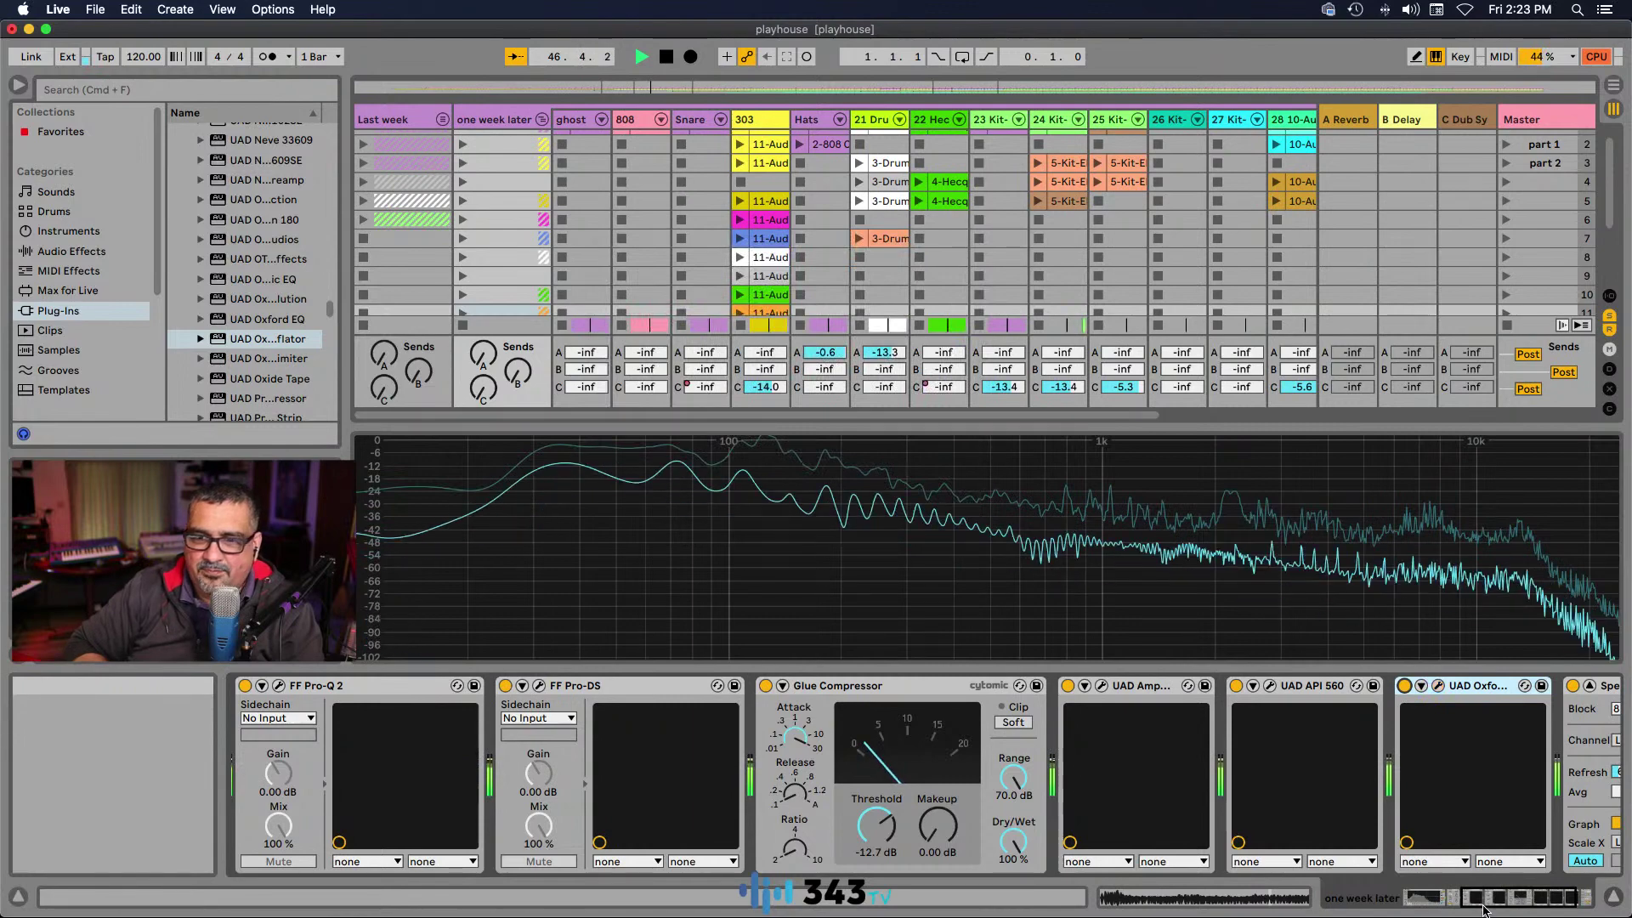
Step: Browse the plug-in list to the iZotope Ozone modules and widen the browser so their full names are readable
{"action": "left_click", "coordinate": [1559, 896]}
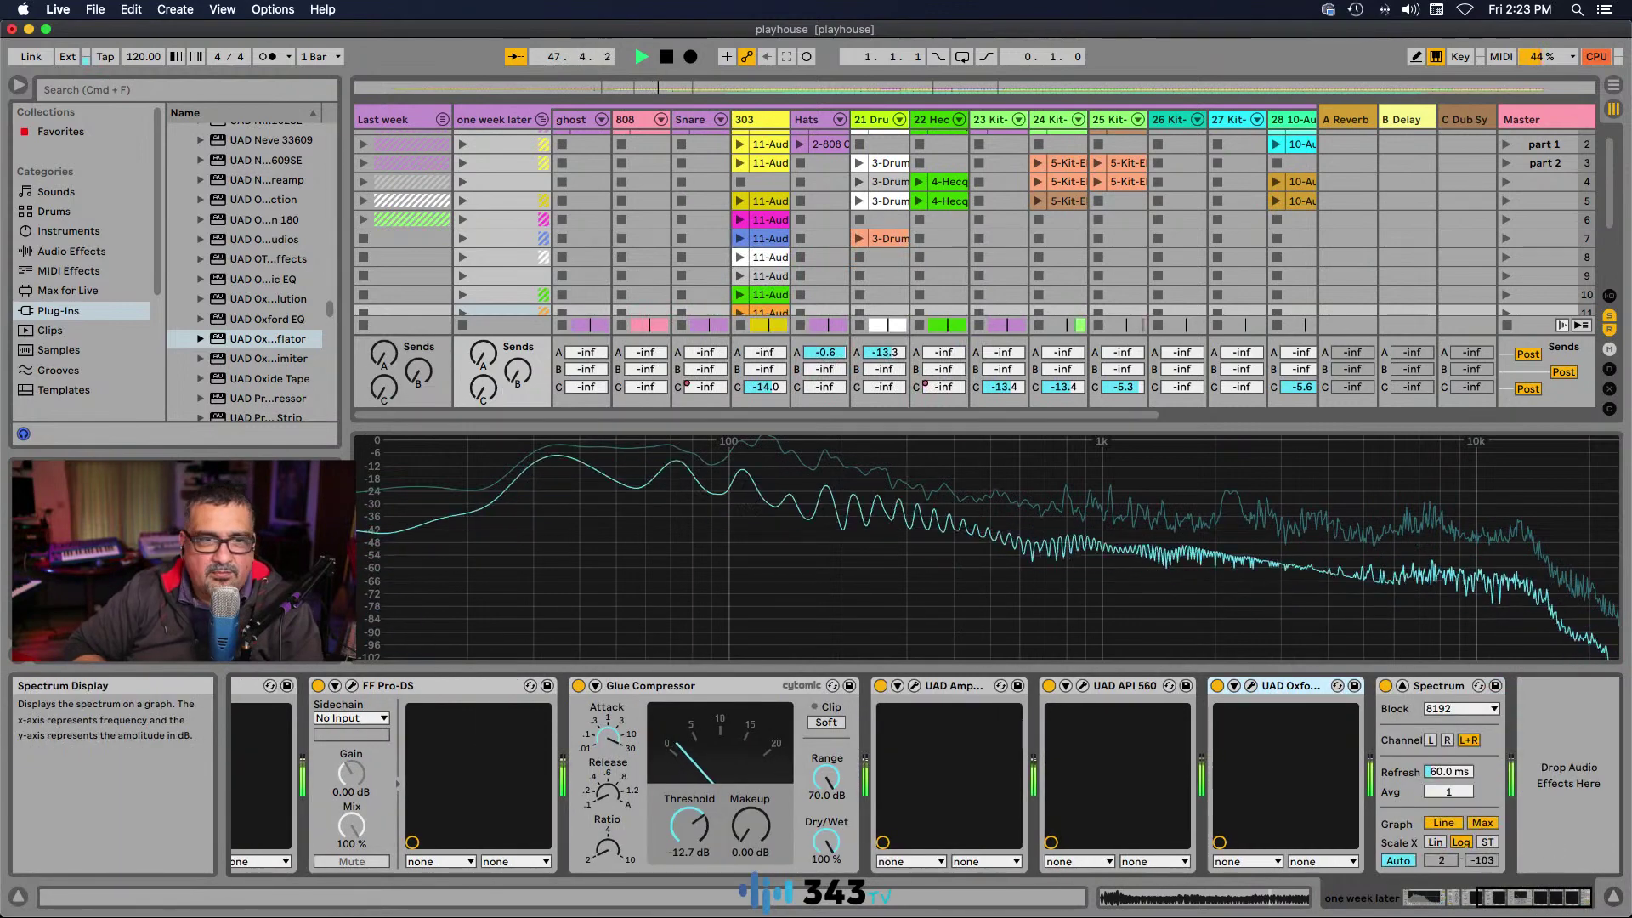
{"action": "scroll", "coordinate": [242, 319], "scroll_direction": "down", "scroll_amount": 3}
{"action": "scroll", "coordinate": [242, 319], "scroll_direction": "up", "scroll_amount": 6}
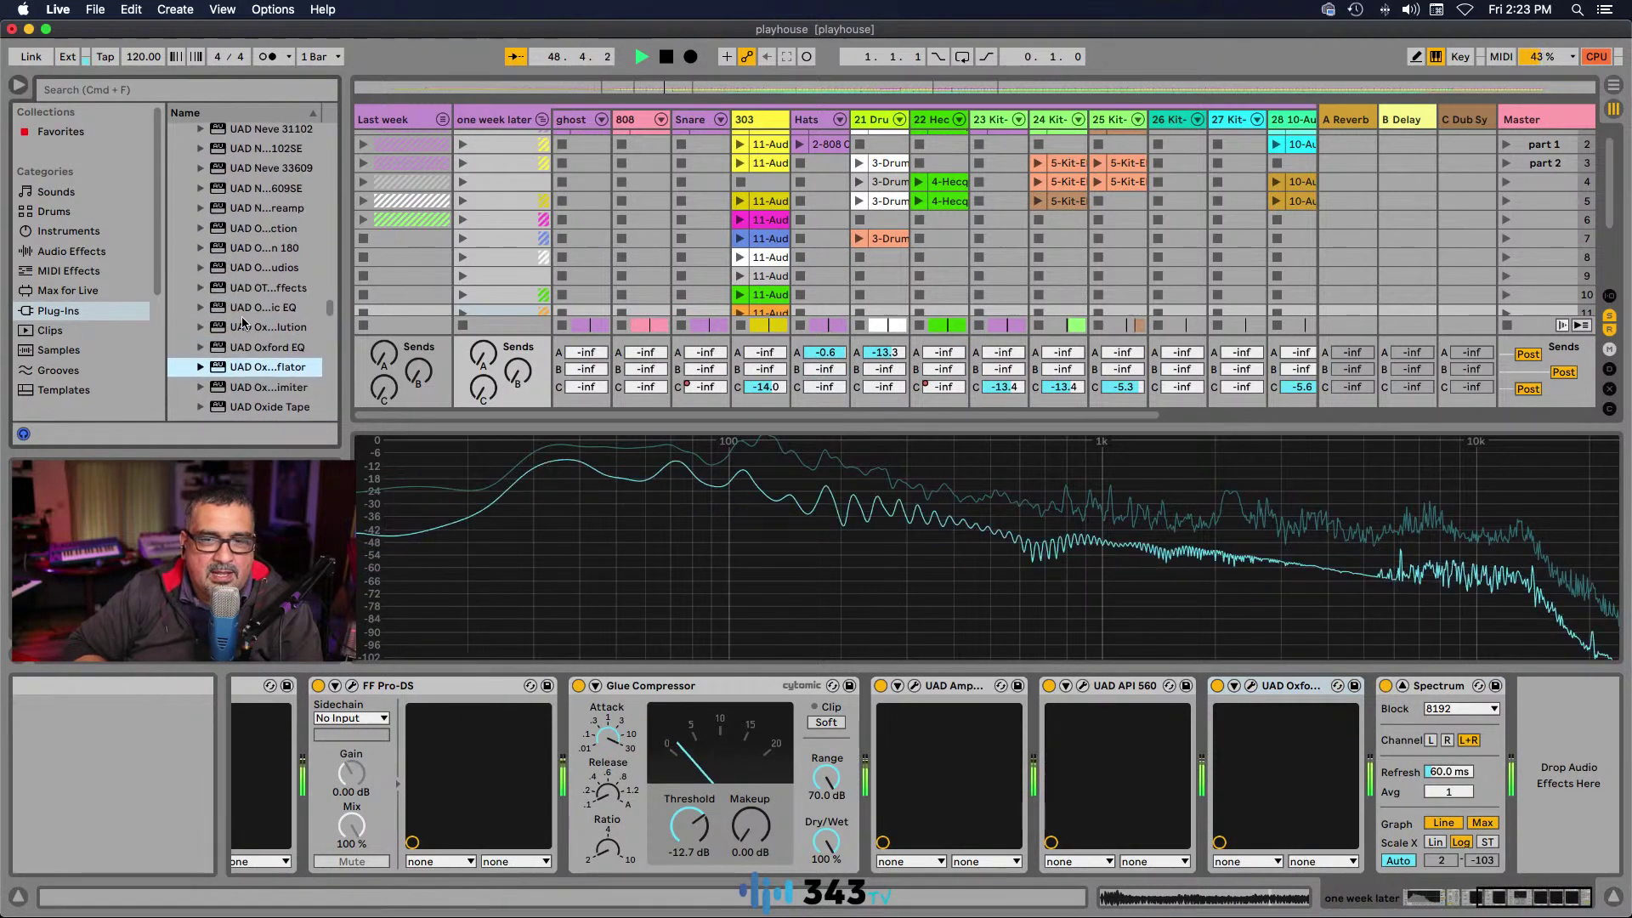
{"action": "scroll", "coordinate": [244, 323], "scroll_direction": "up", "scroll_amount": 1}
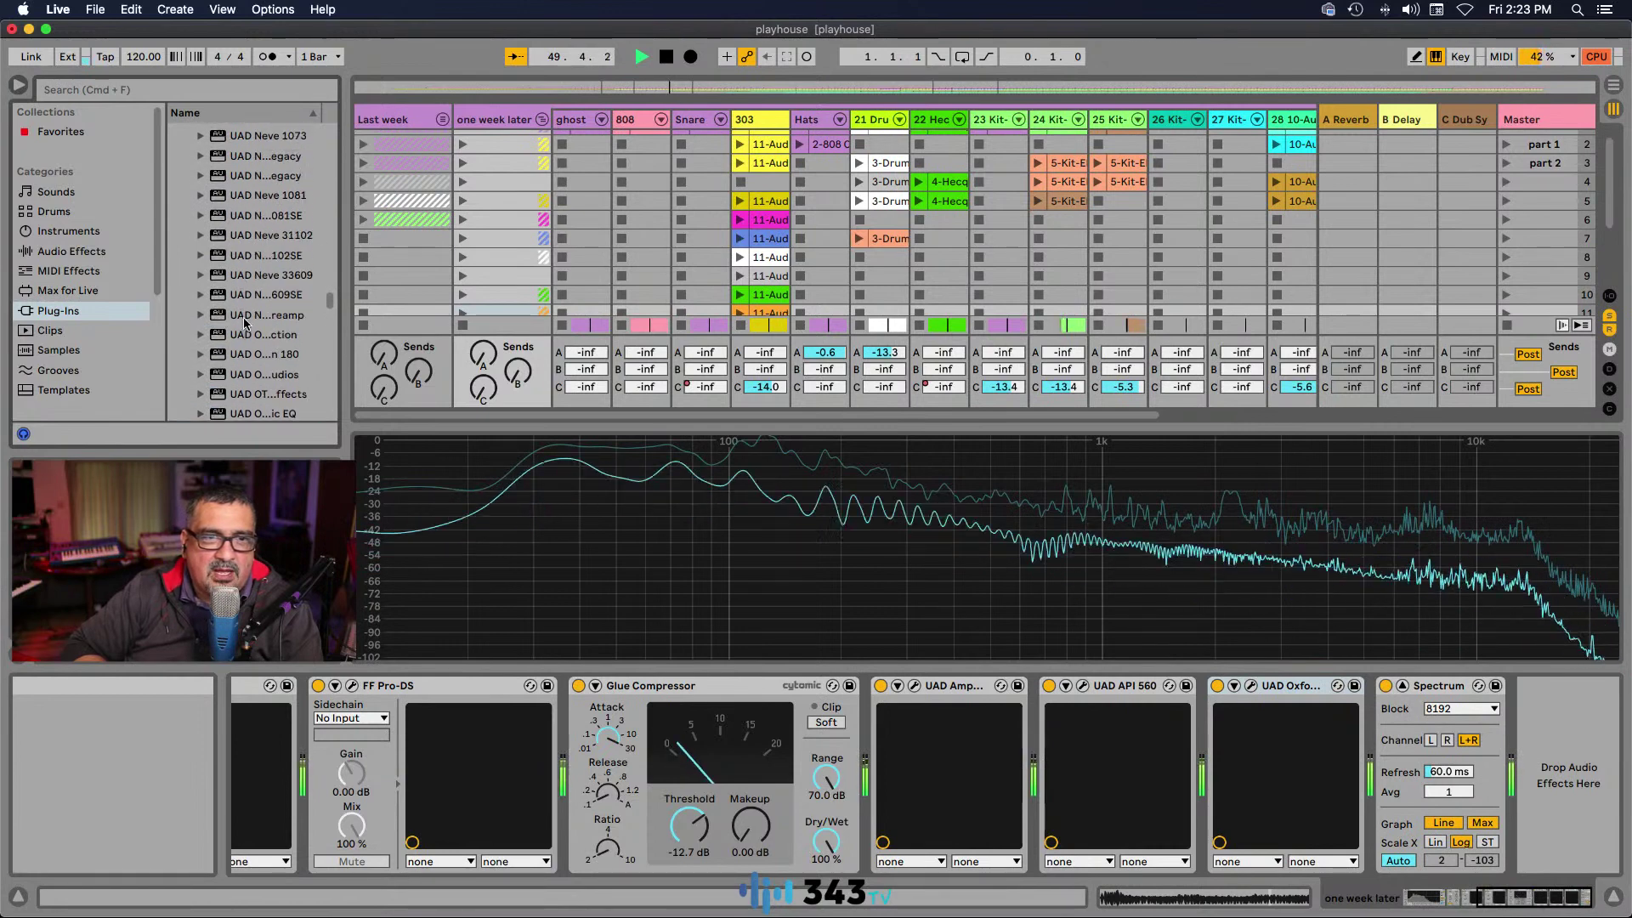
{"action": "scroll", "coordinate": [262, 323], "scroll_direction": "down", "scroll_amount": 3}
{"action": "scroll", "coordinate": [68, 263], "scroll_direction": "down", "scroll_amount": 1}
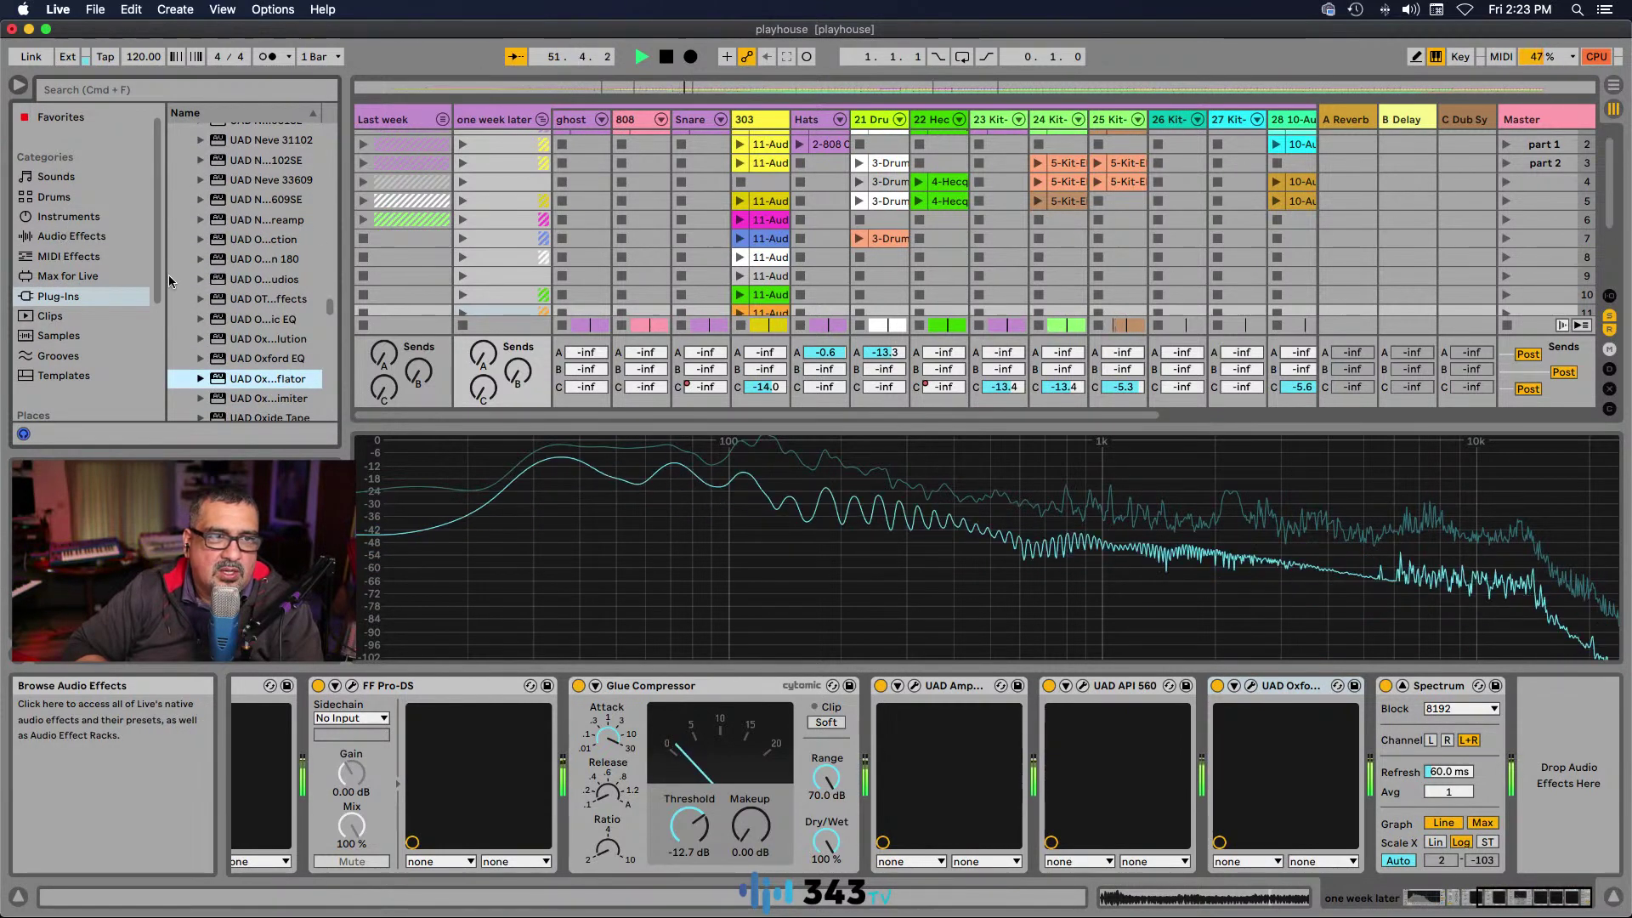
{"action": "scroll", "coordinate": [321, 170], "scroll_direction": "up", "scroll_amount": 15}
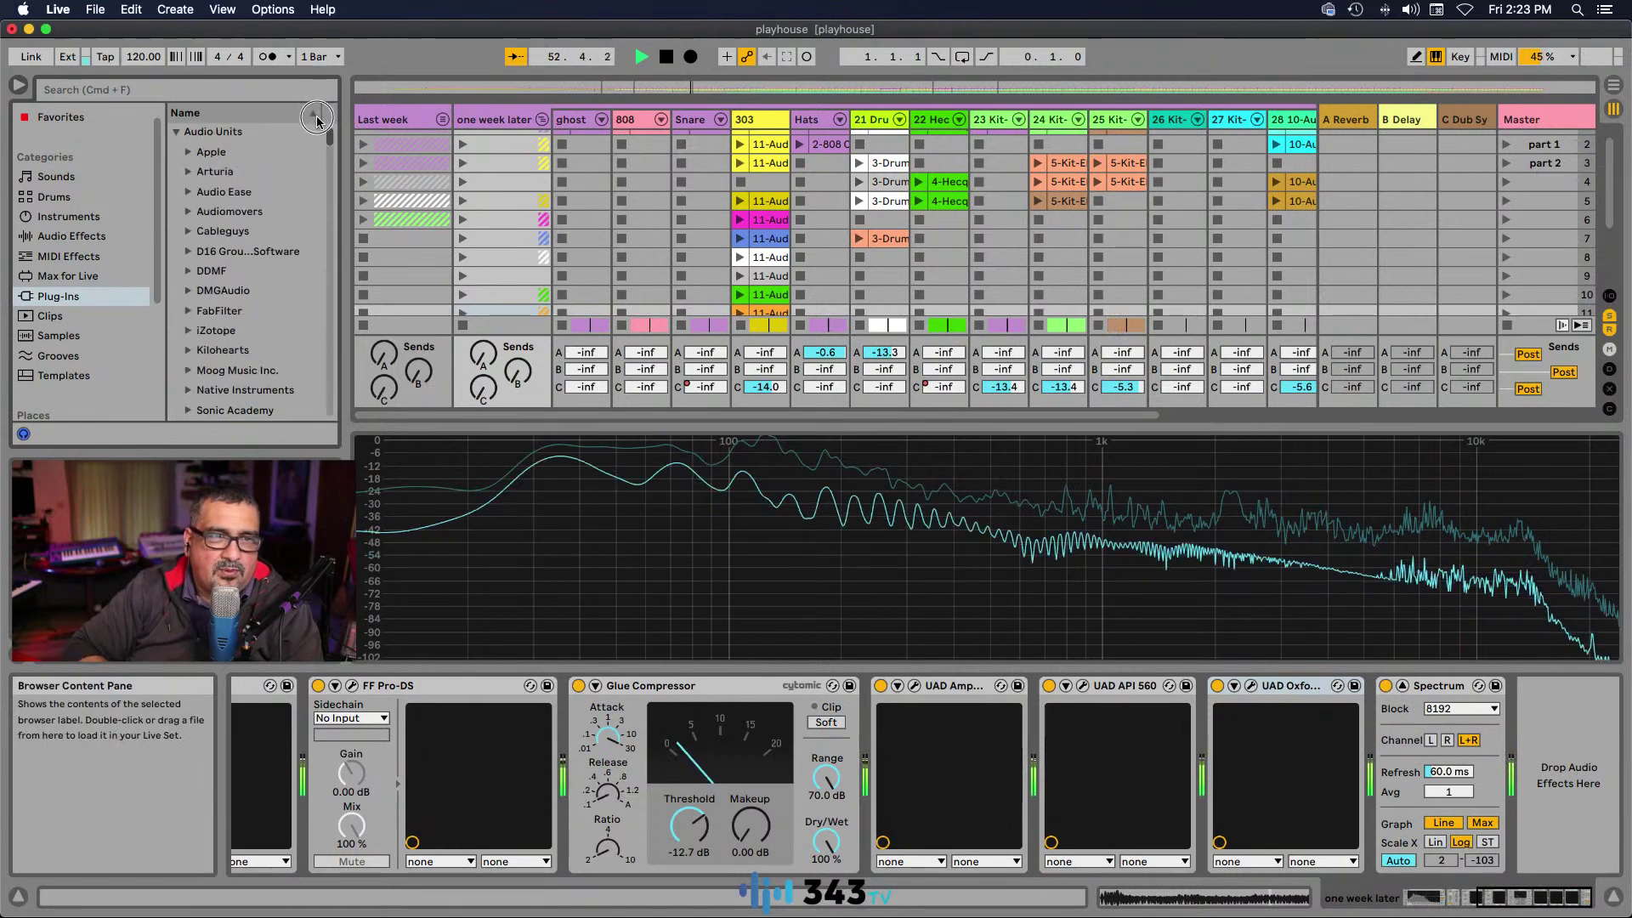
{"action": "left_click", "coordinate": [187, 330]}
{"action": "scroll", "coordinate": [242, 304], "scroll_direction": "down", "scroll_amount": 10}
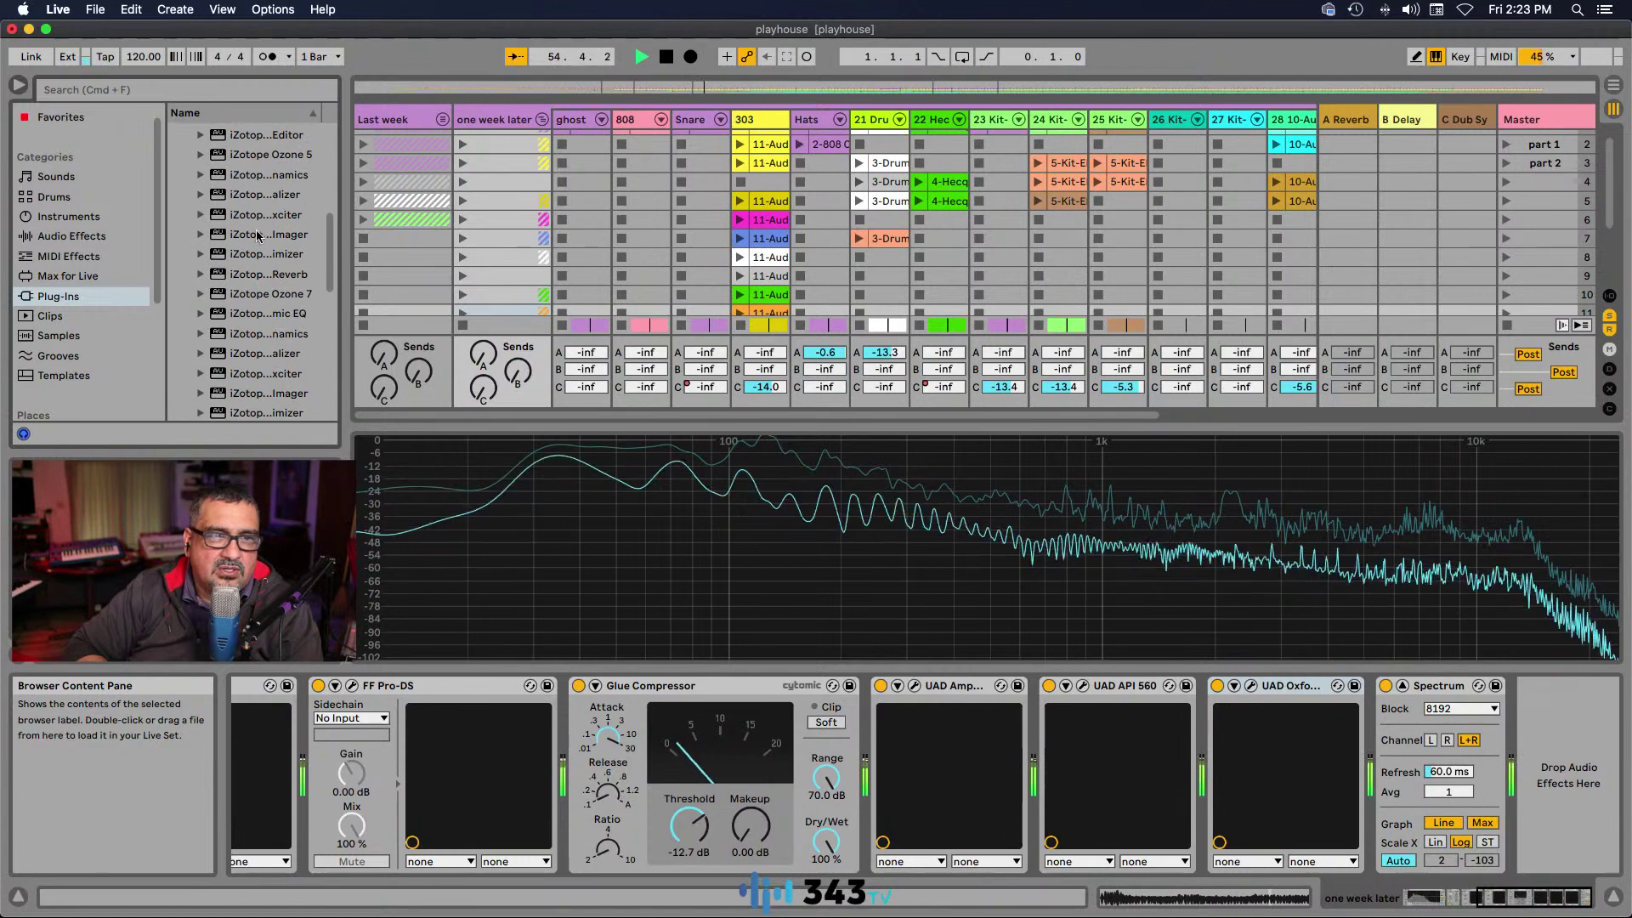
{"action": "scroll", "coordinate": [242, 321], "scroll_direction": "down", "scroll_amount": 4}
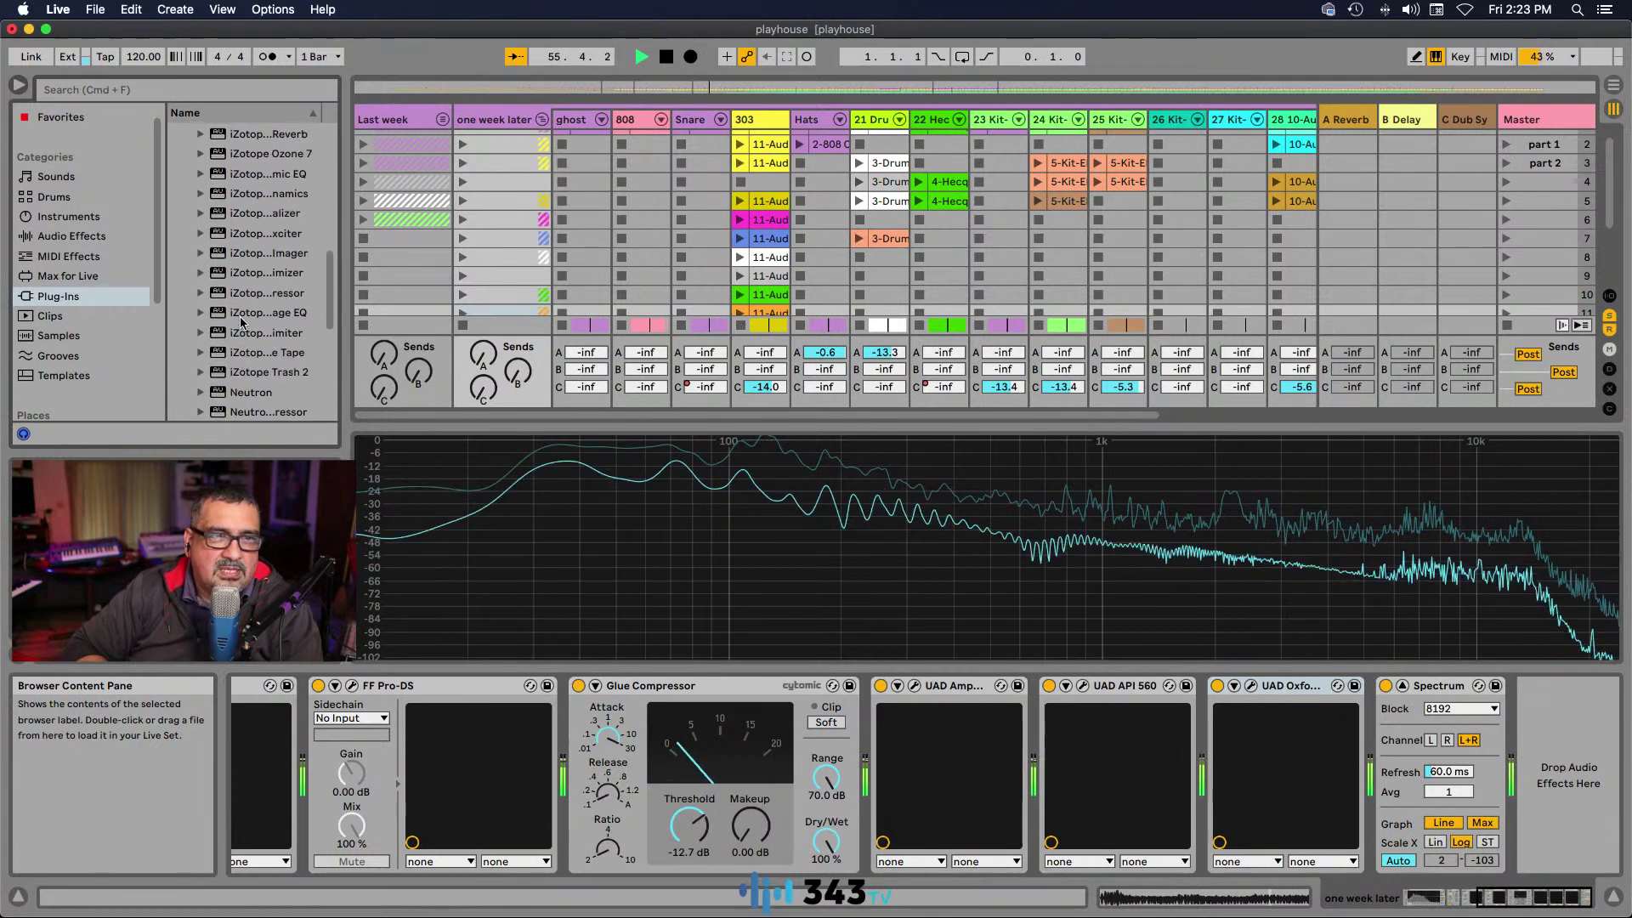
{"action": "scroll", "coordinate": [241, 323], "scroll_direction": "down", "scroll_amount": 1}
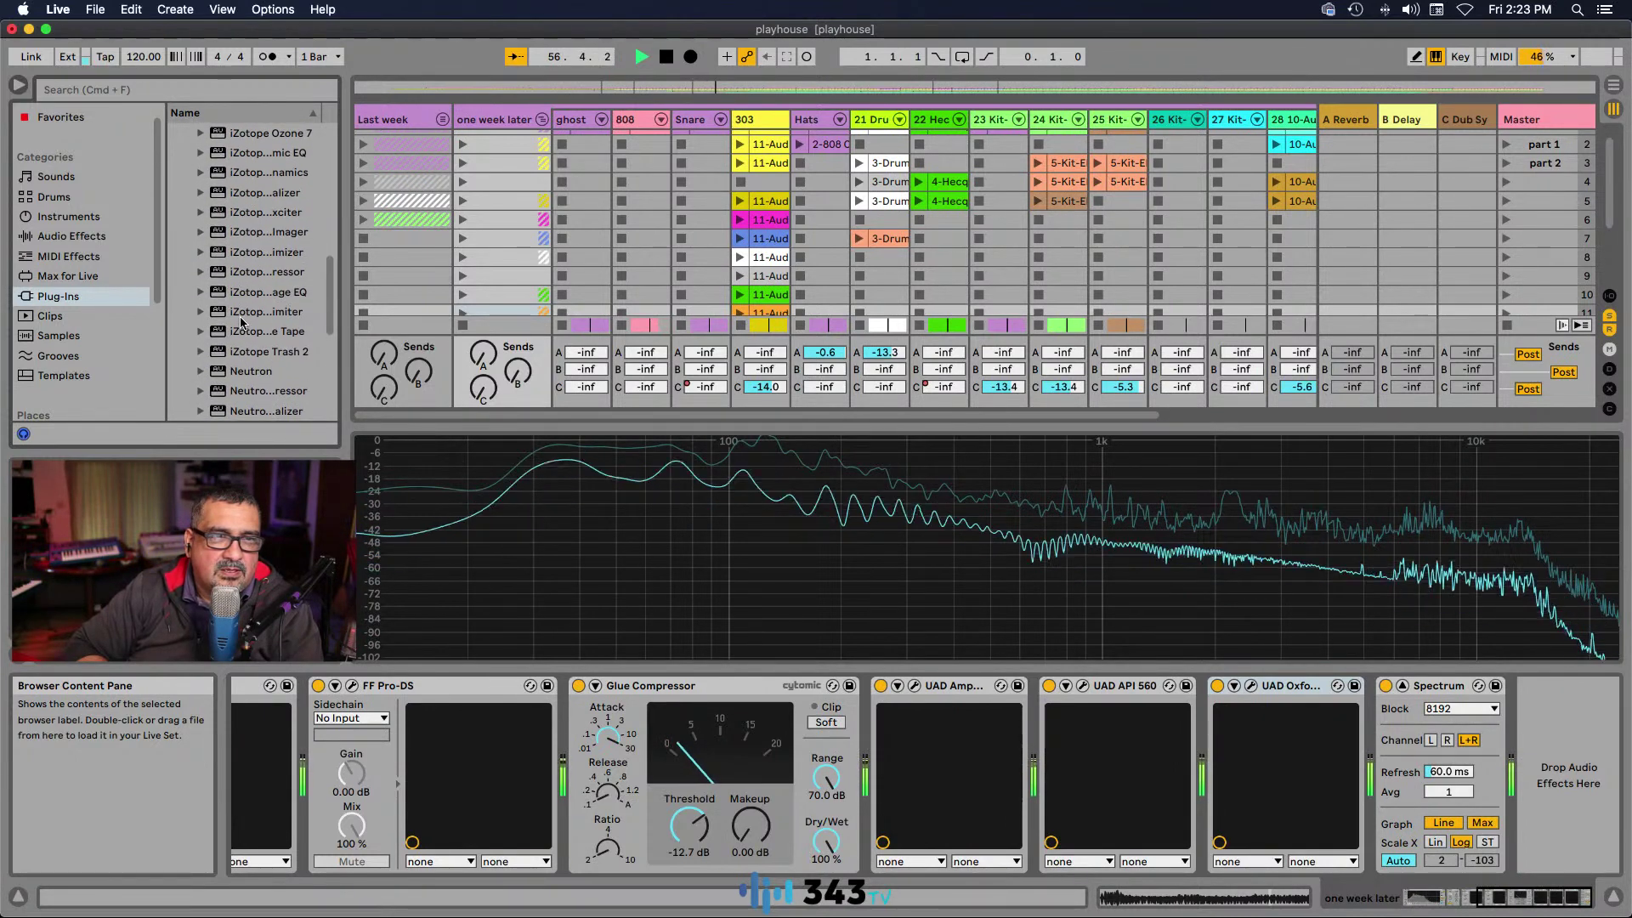
{"action": "scroll", "coordinate": [281, 264], "scroll_direction": "up", "scroll_amount": 2}
{"action": "scroll", "coordinate": [265, 252], "scroll_direction": "up", "scroll_amount": 3}
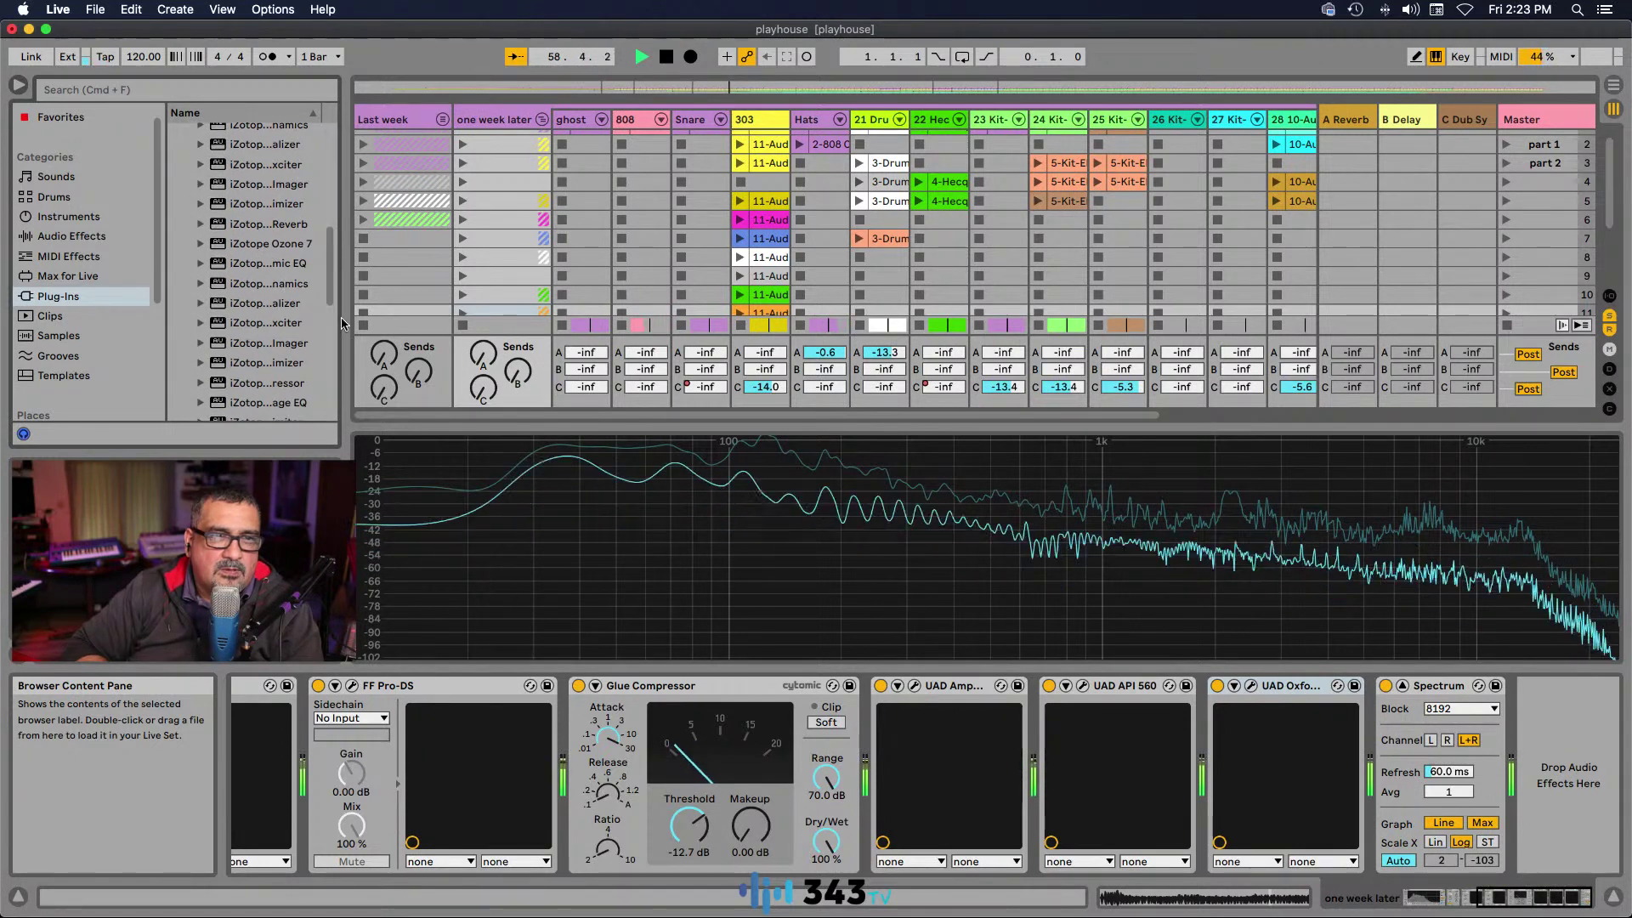
{"action": "left_click_drag", "start_coordinate": [346, 326], "coordinate": [407, 325]}
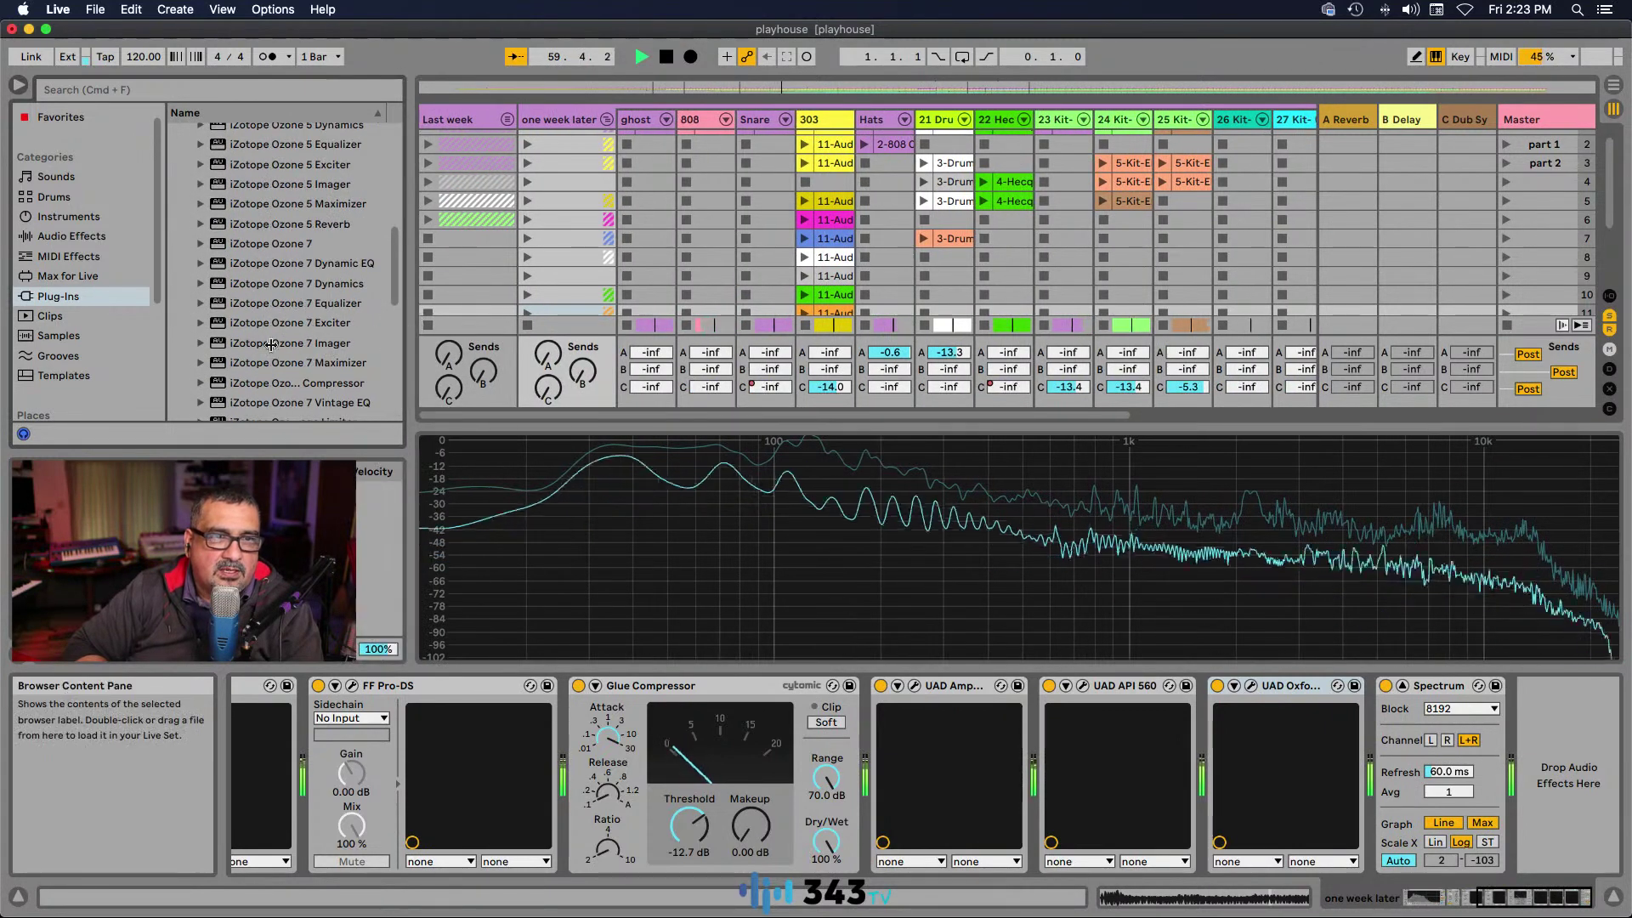
Step: Load the iZotope Ozone 7 Imager between the Oxford Inflator and Spectrum, and move its window clear of the device chain
{"action": "left_click_drag", "start_coordinate": [268, 346], "coordinate": [1367, 749]}
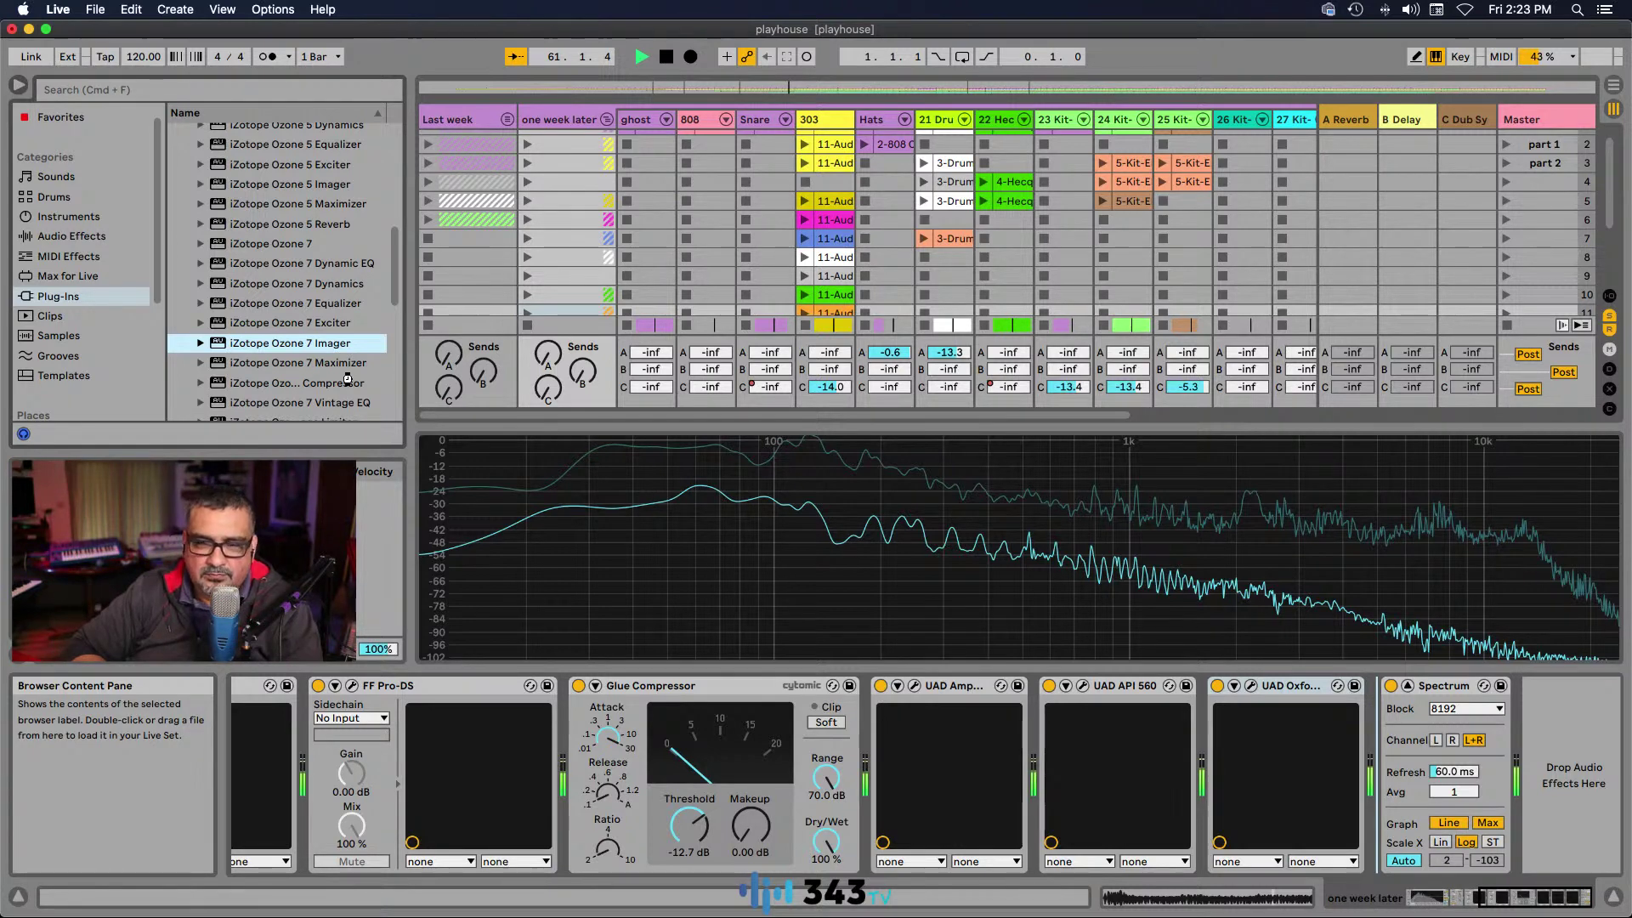
{"action": "key", "text": "Return"}
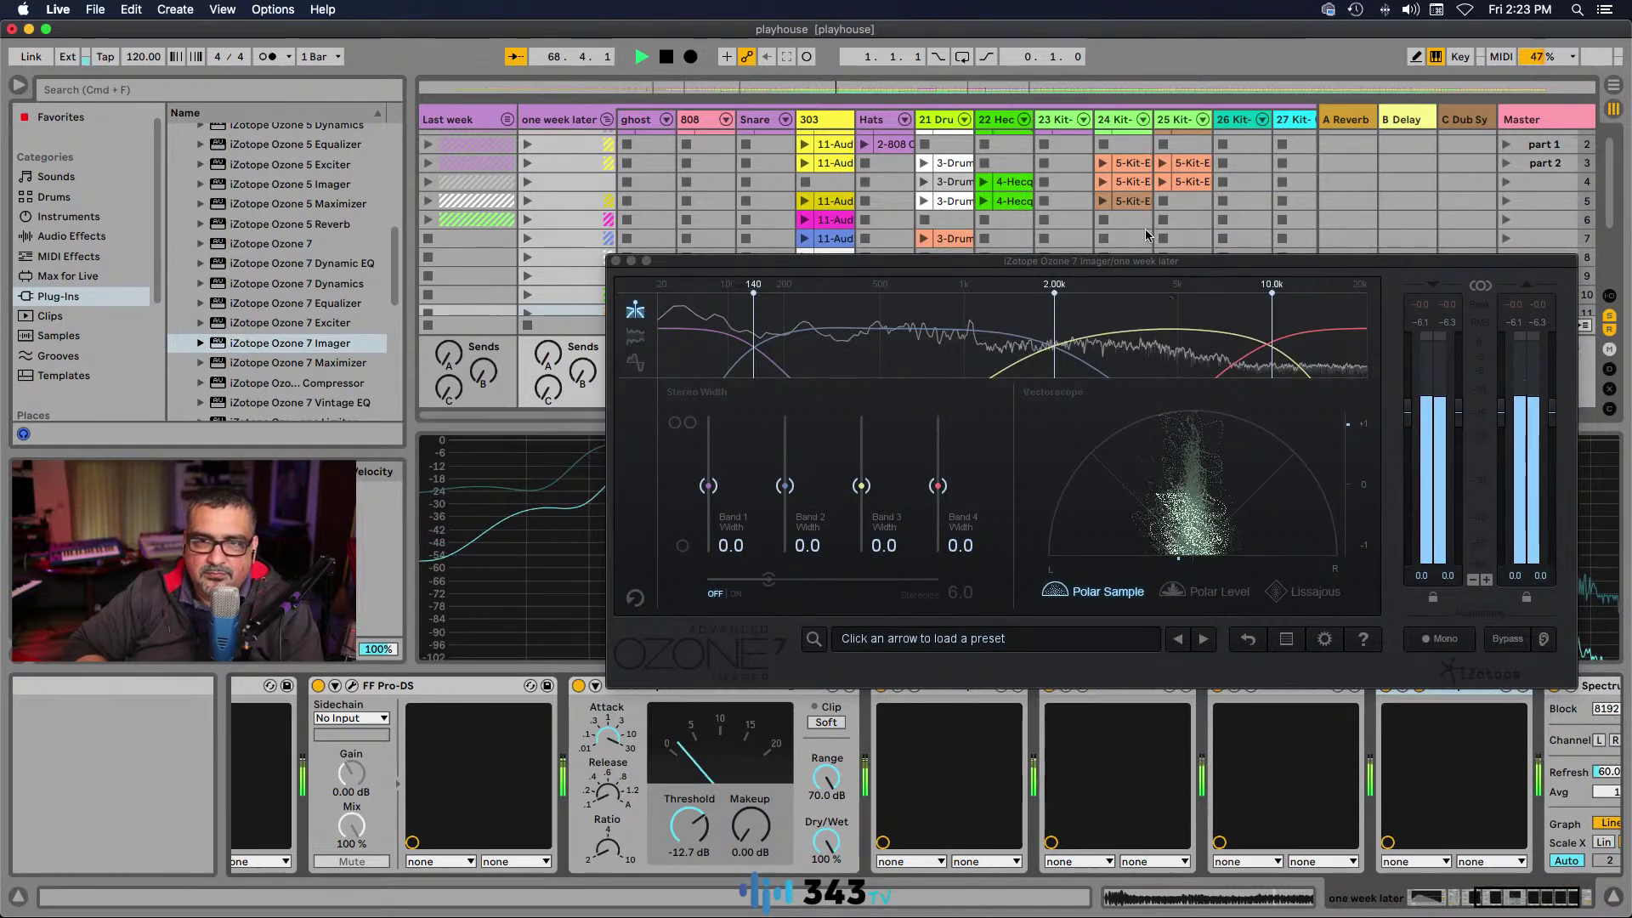
{"action": "left_click_drag", "start_coordinate": [1202, 262], "coordinate": [736, 174]}
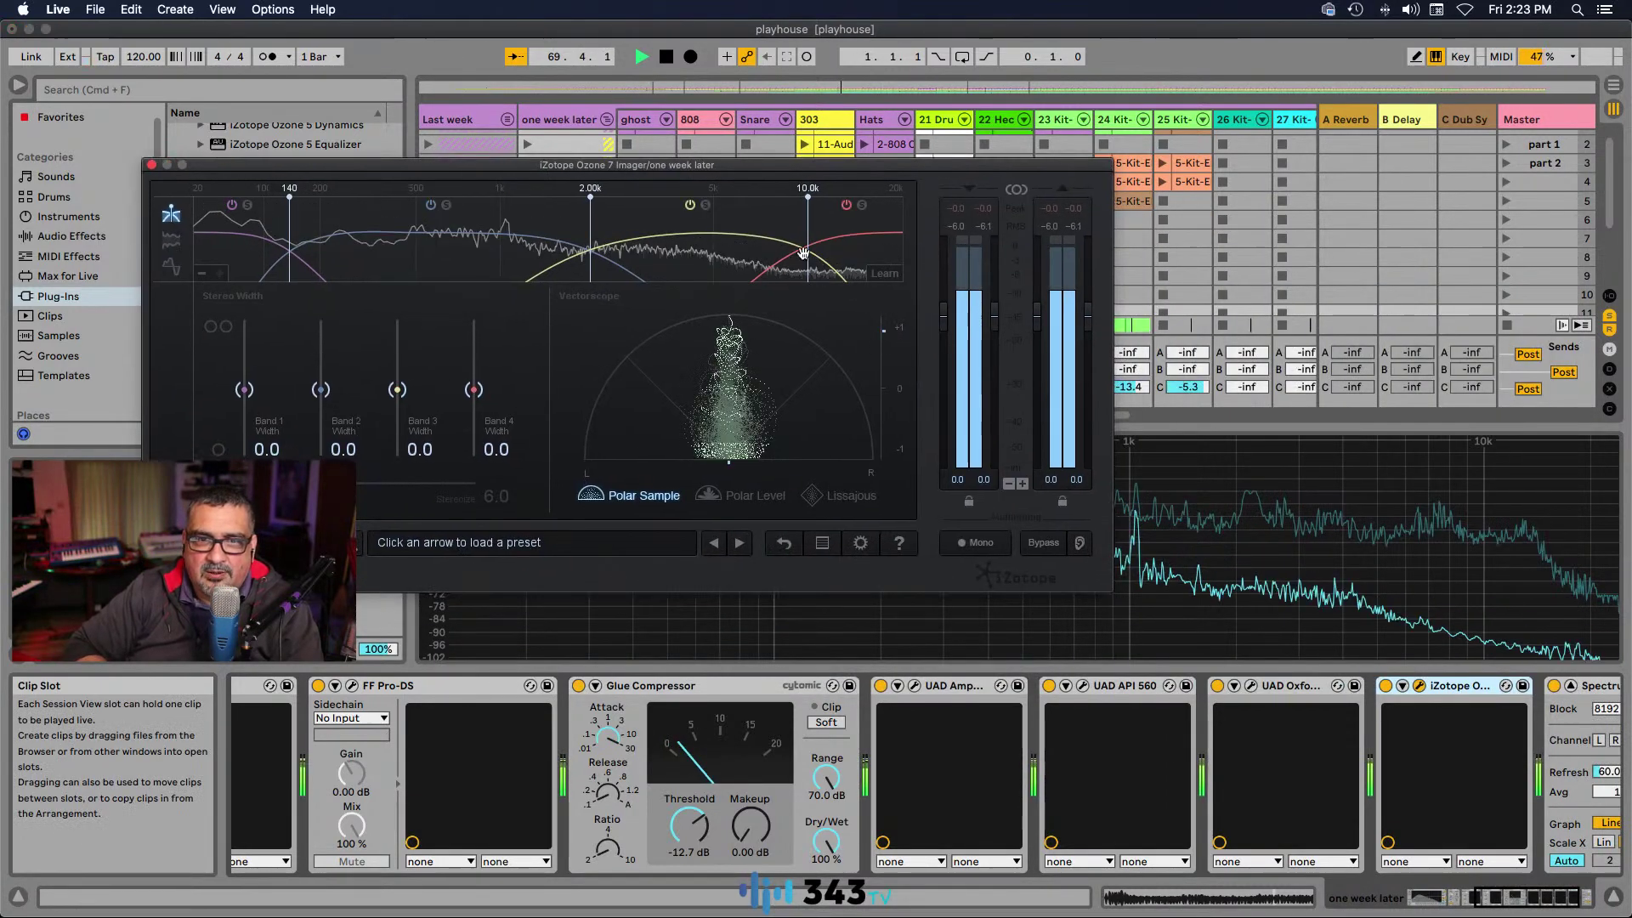
Step: Compare the group's stereo image with Utility off and on, leaving it on, and audition the Imager's lowest band in solo
{"action": "mouse_move", "coordinate": [246, 211]}
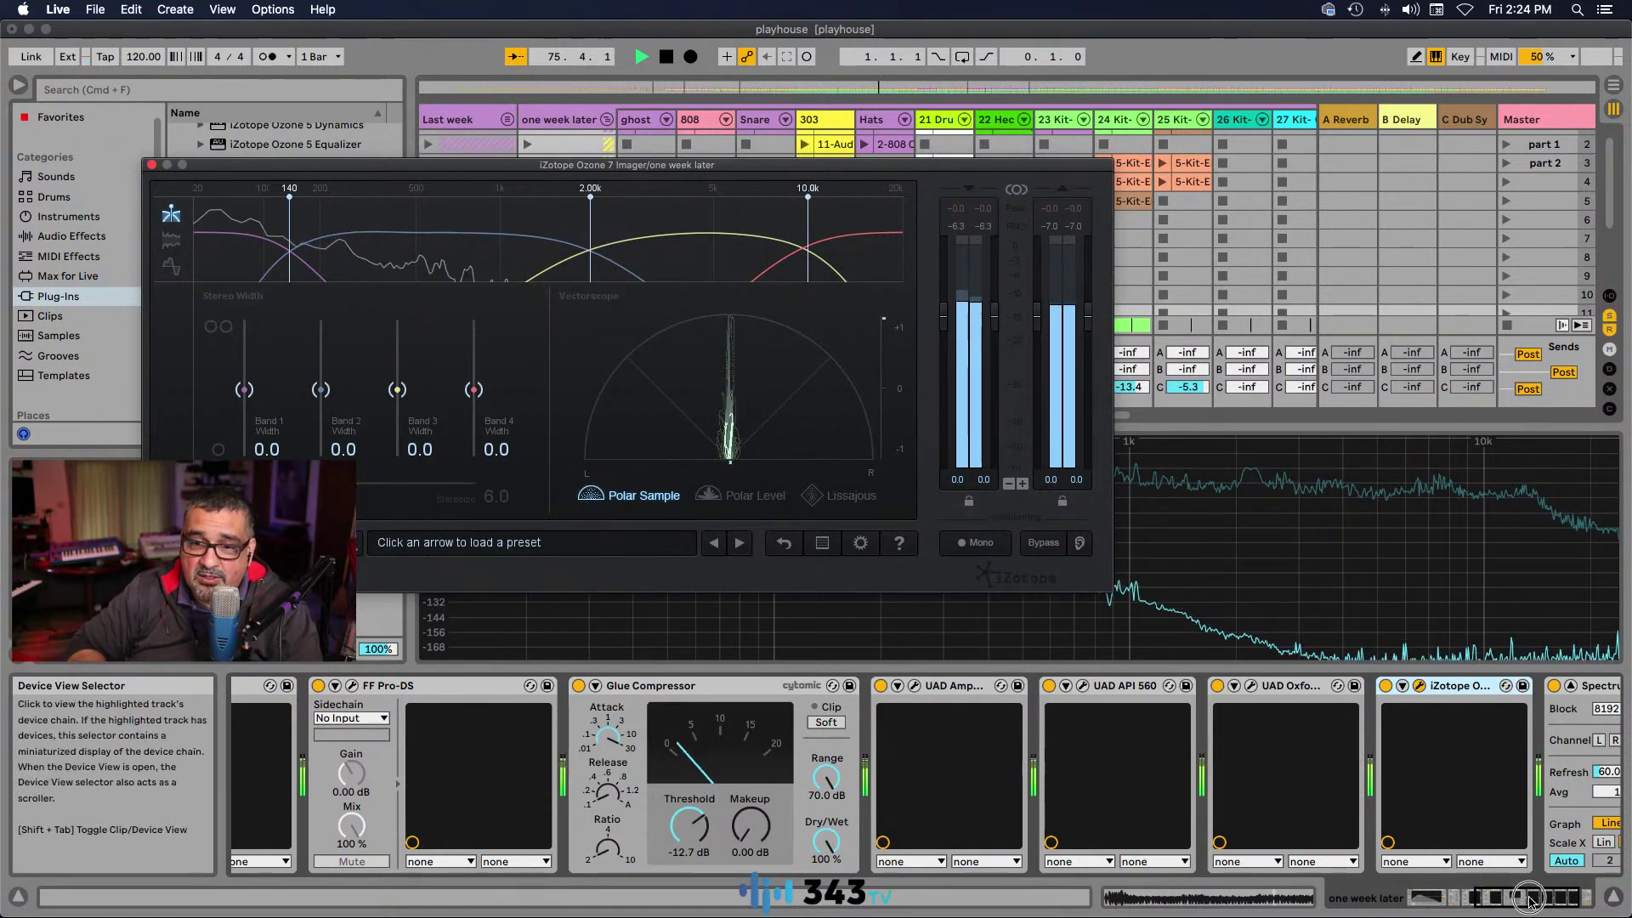
{"action": "scroll", "coordinate": [856, 790], "scroll_direction": "left", "scroll_amount": 5}
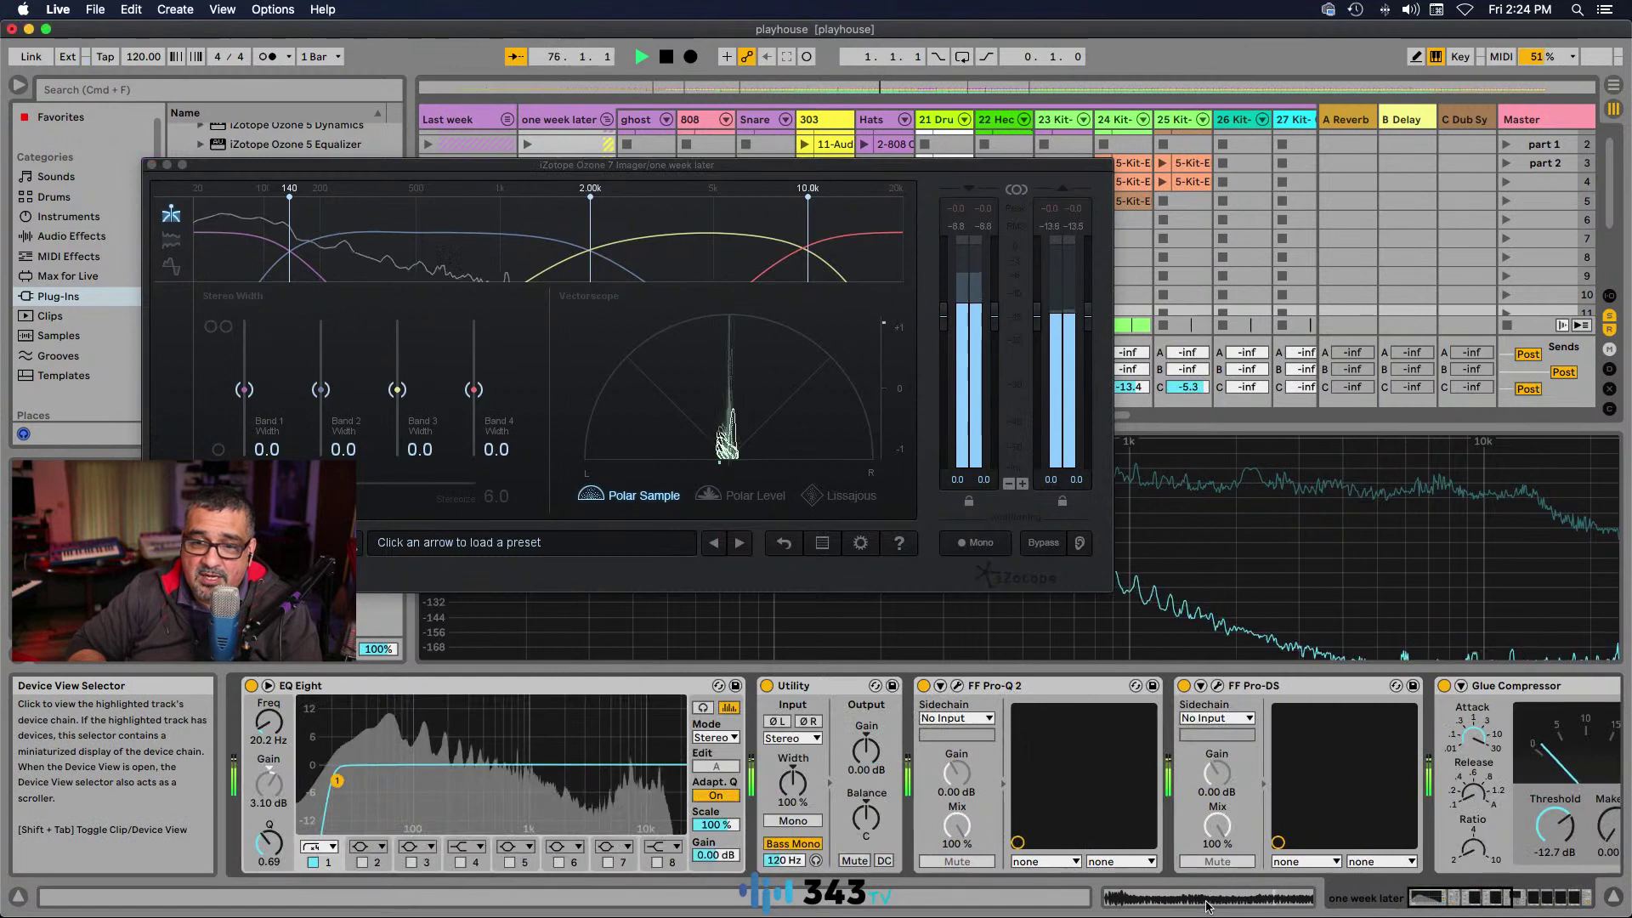
{"action": "left_click", "coordinate": [767, 685]}
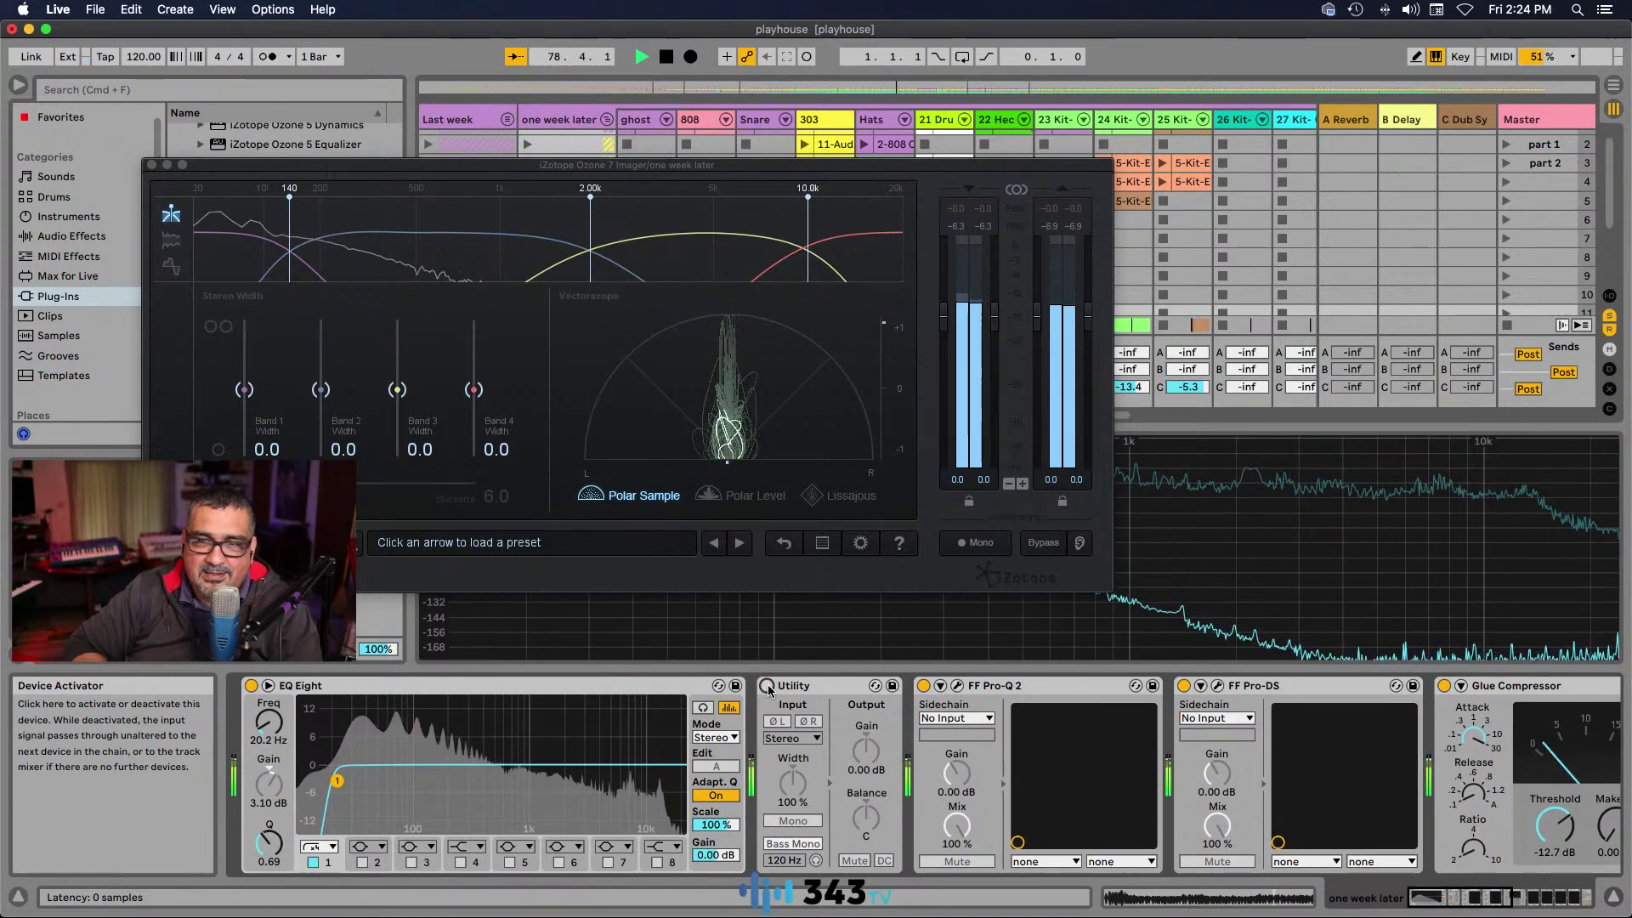
{"action": "left_click", "coordinate": [767, 686]}
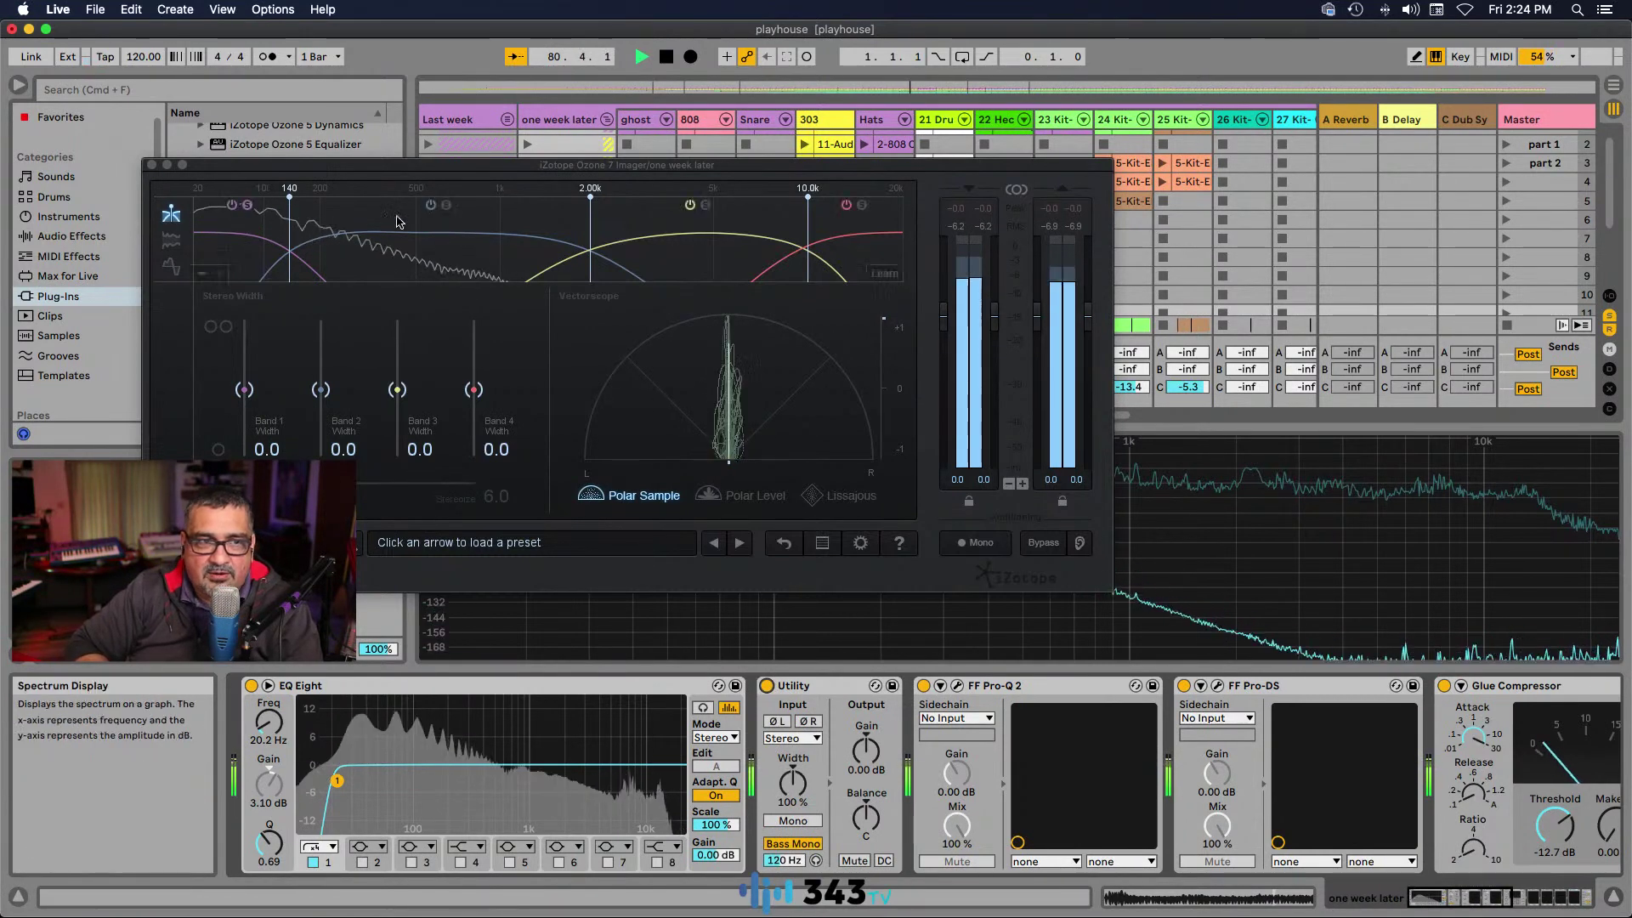
{"action": "left_click", "coordinate": [247, 209]}
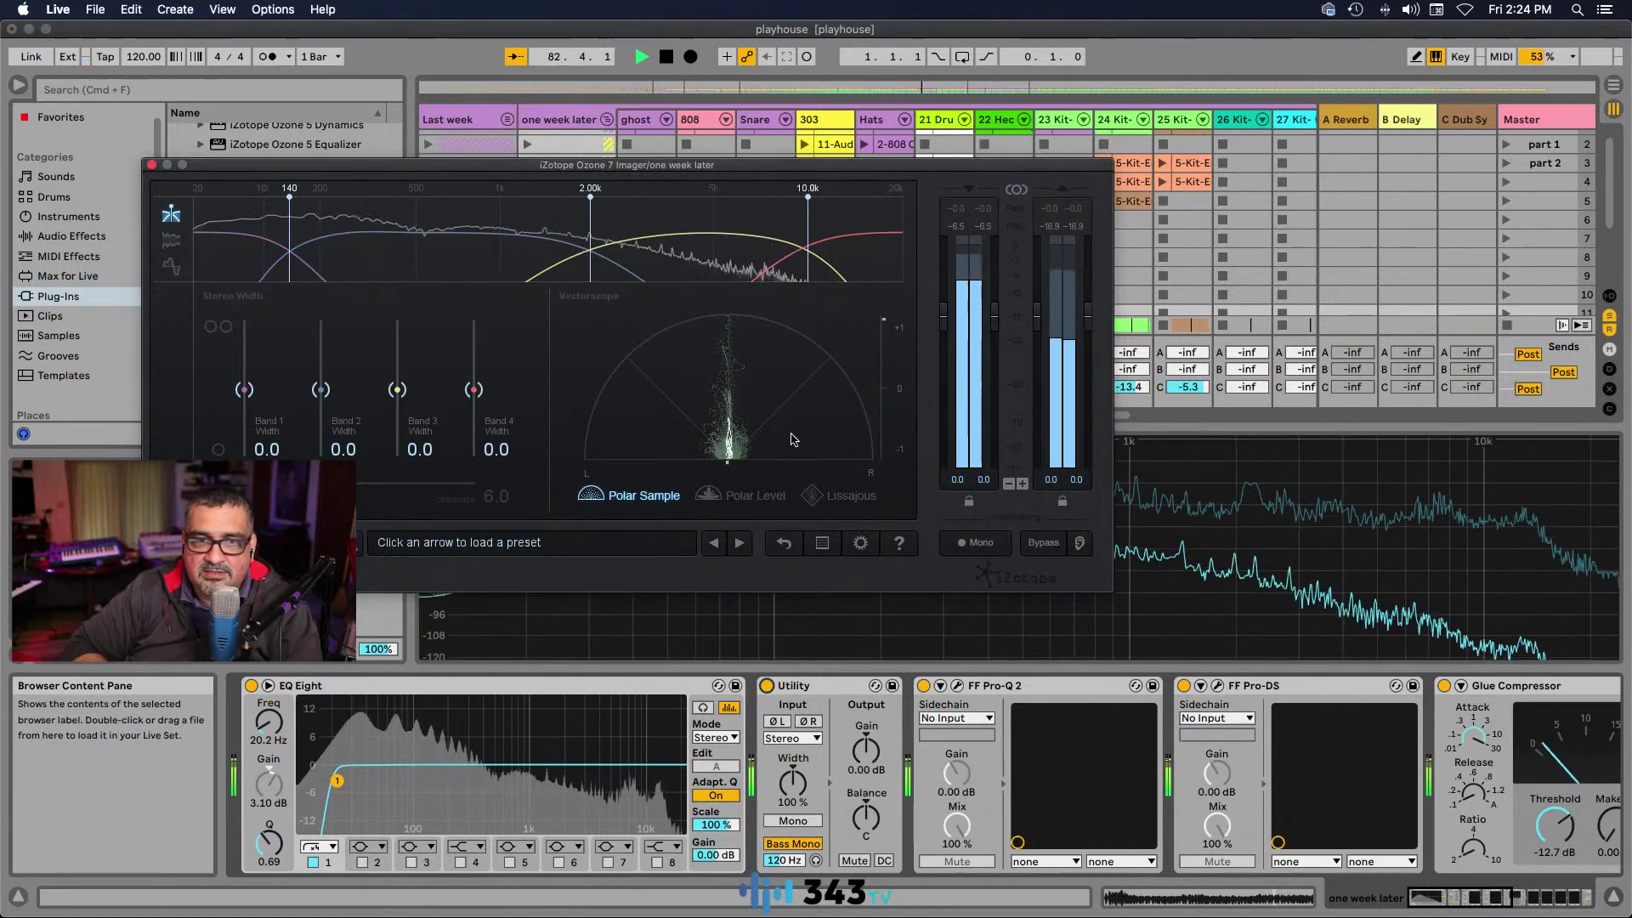
Step: Set the Imager's Band 2 width to 70.9 and compare the group with the Imager bypassed and active, leaving it on
{"action": "left_click_drag", "start_coordinate": [321, 389], "coordinate": [327, 347]}
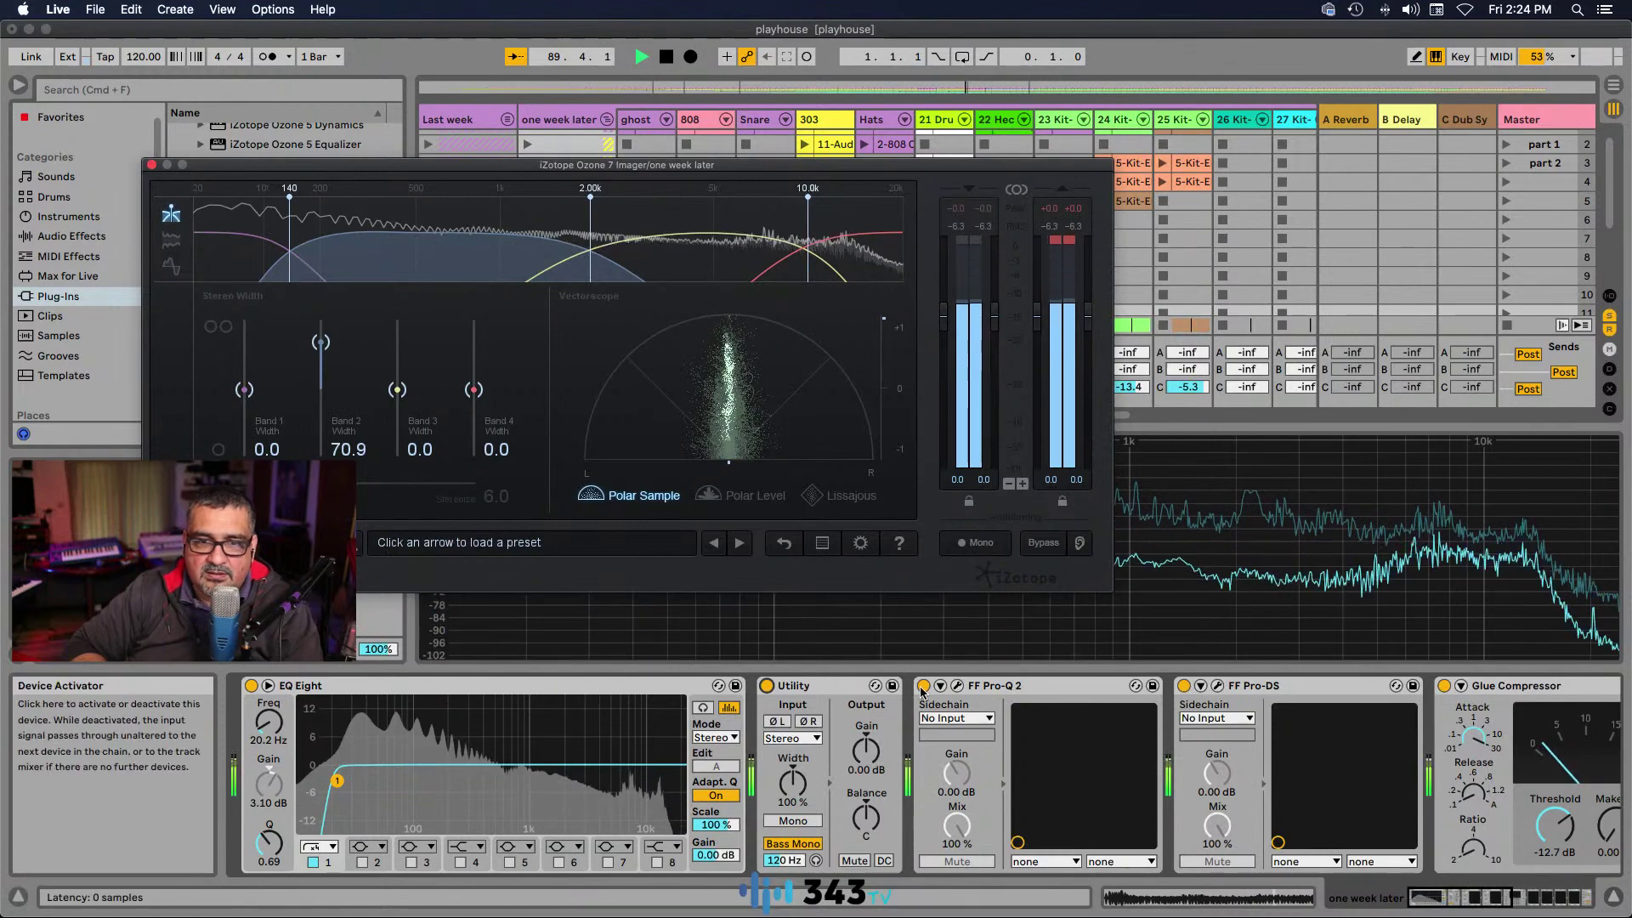
{"action": "left_click", "coordinate": [1479, 897]}
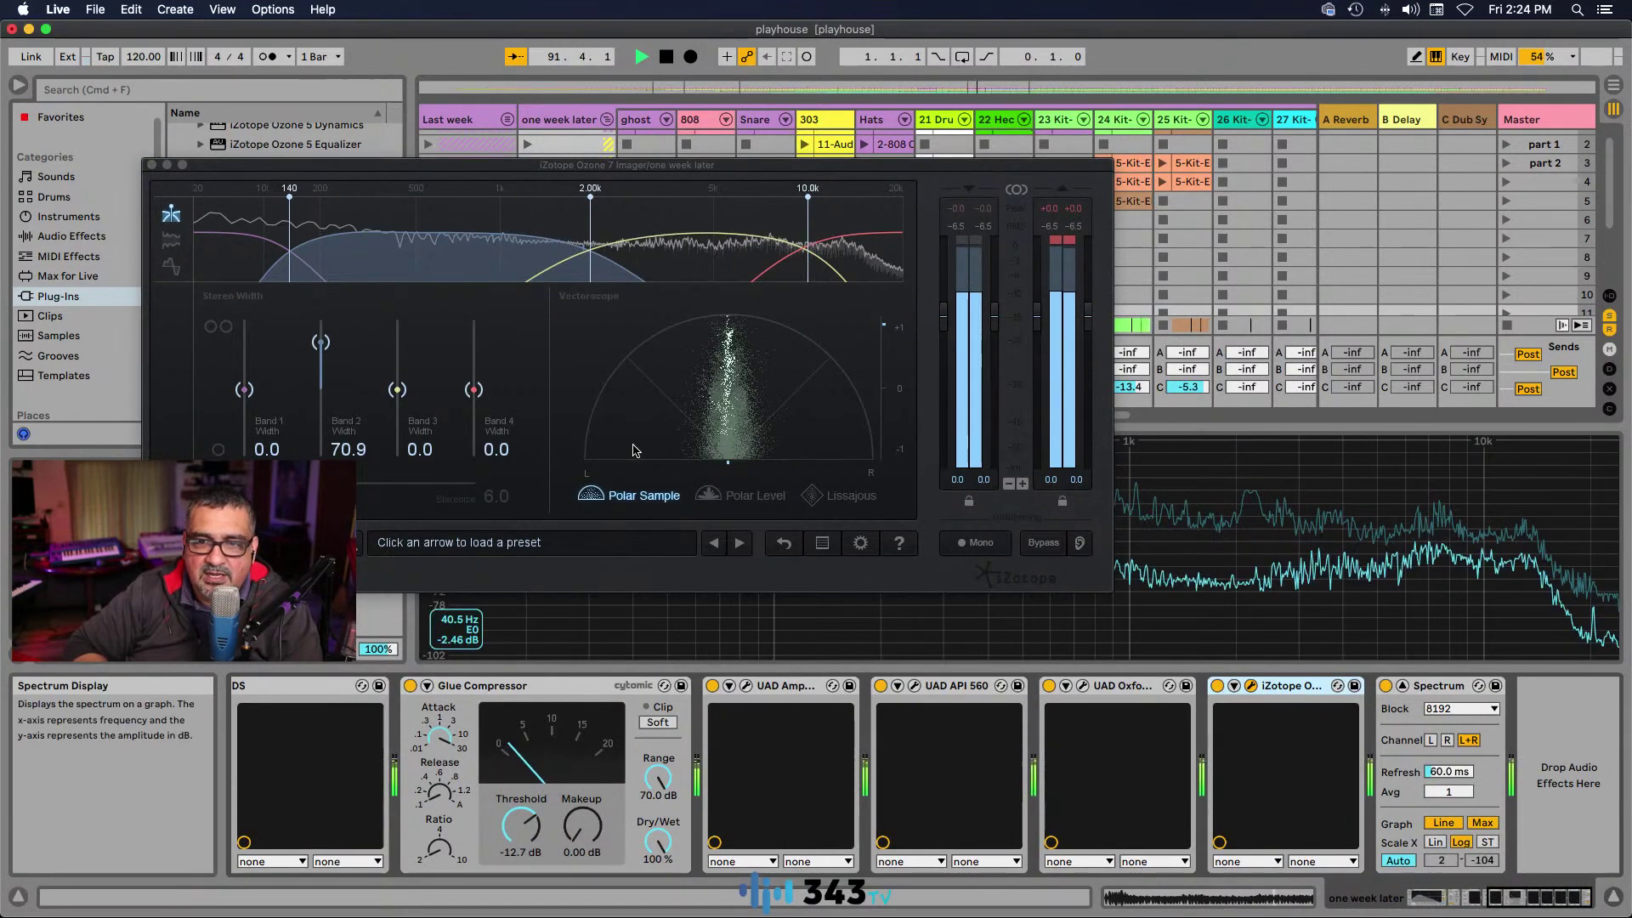
{"action": "left_click", "coordinate": [1217, 687]}
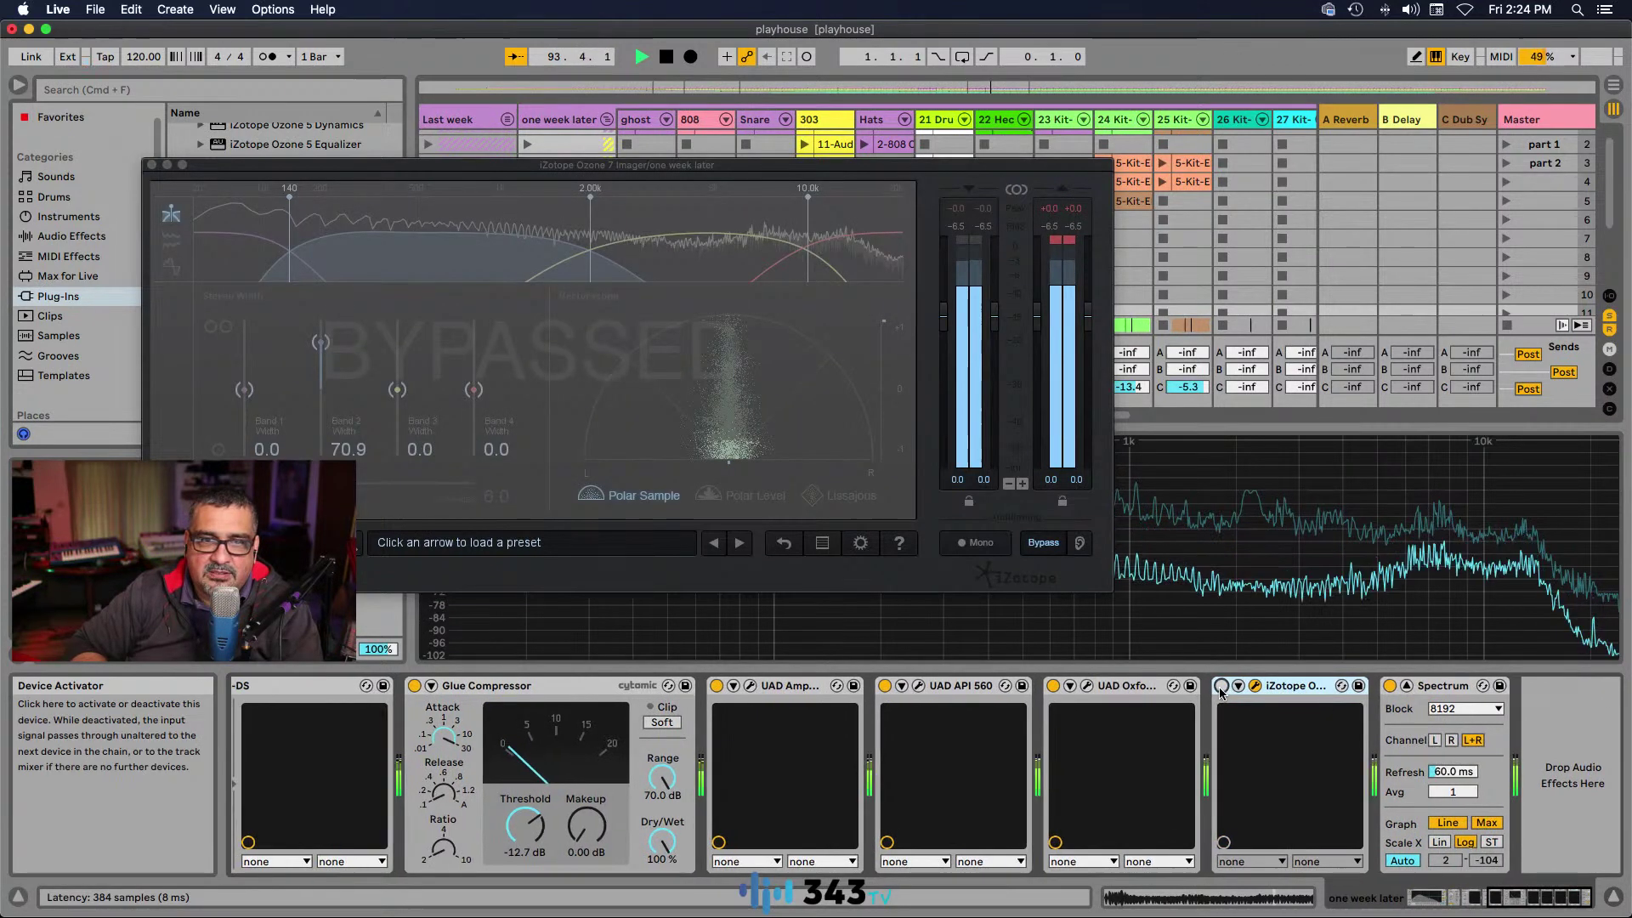
{"action": "left_click", "coordinate": [1218, 688]}
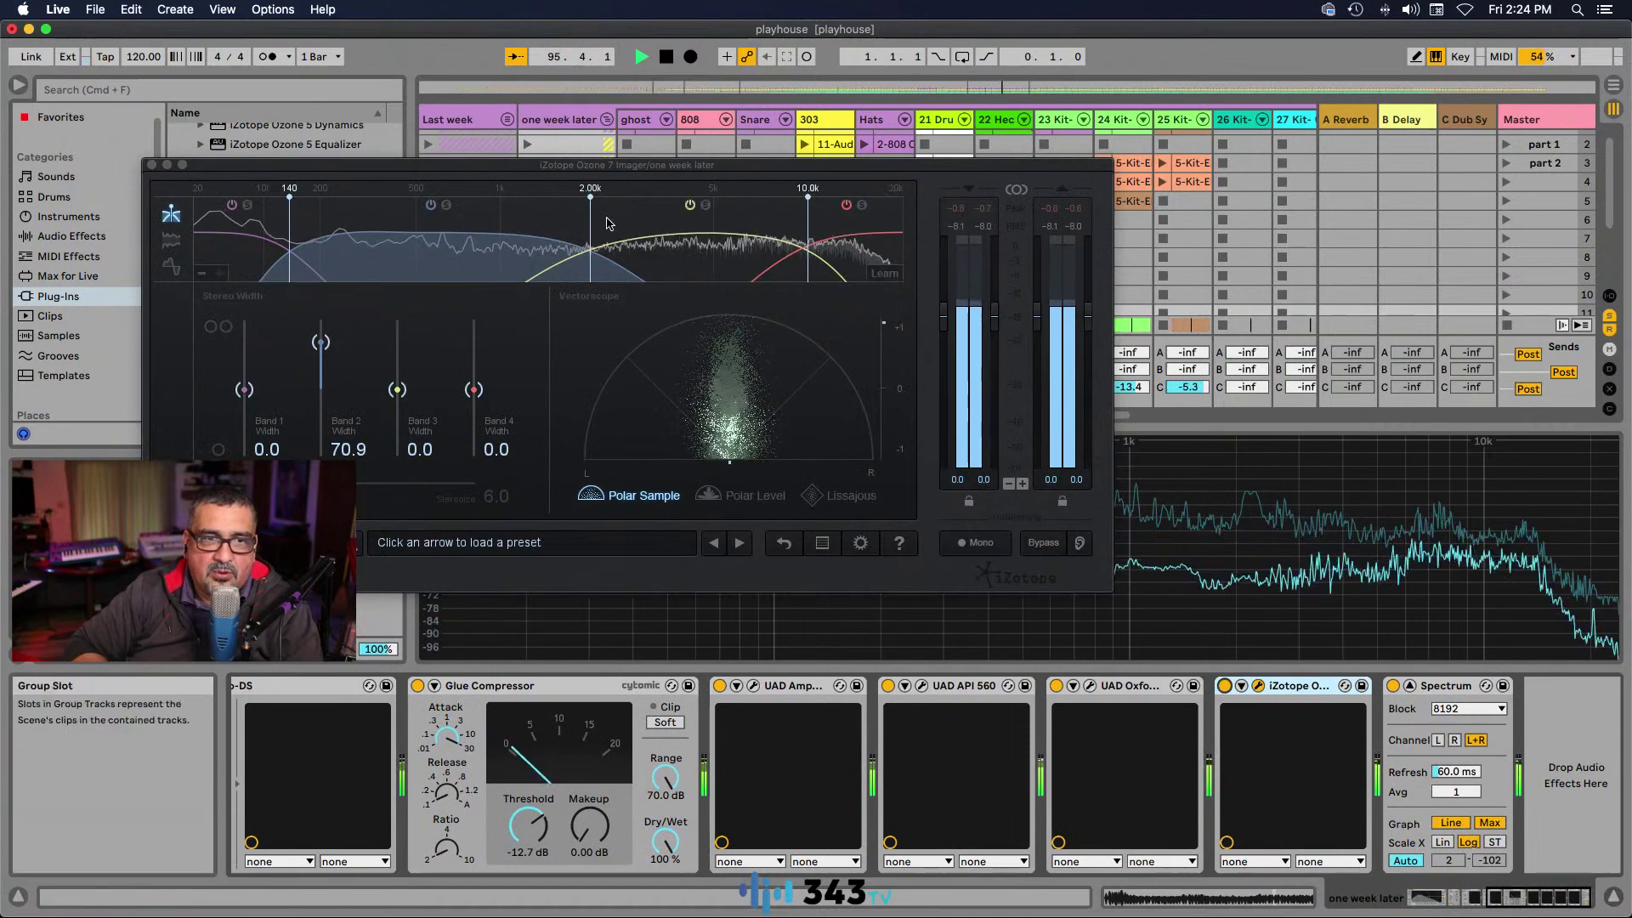
Step: Set the Imager's Band 3 width to 27.8 and Band 4 width to 49.4, and close its window
{"action": "left_click", "coordinate": [561, 460]}
{"action": "left_click_drag", "start_coordinate": [396, 389], "coordinate": [397, 372]}
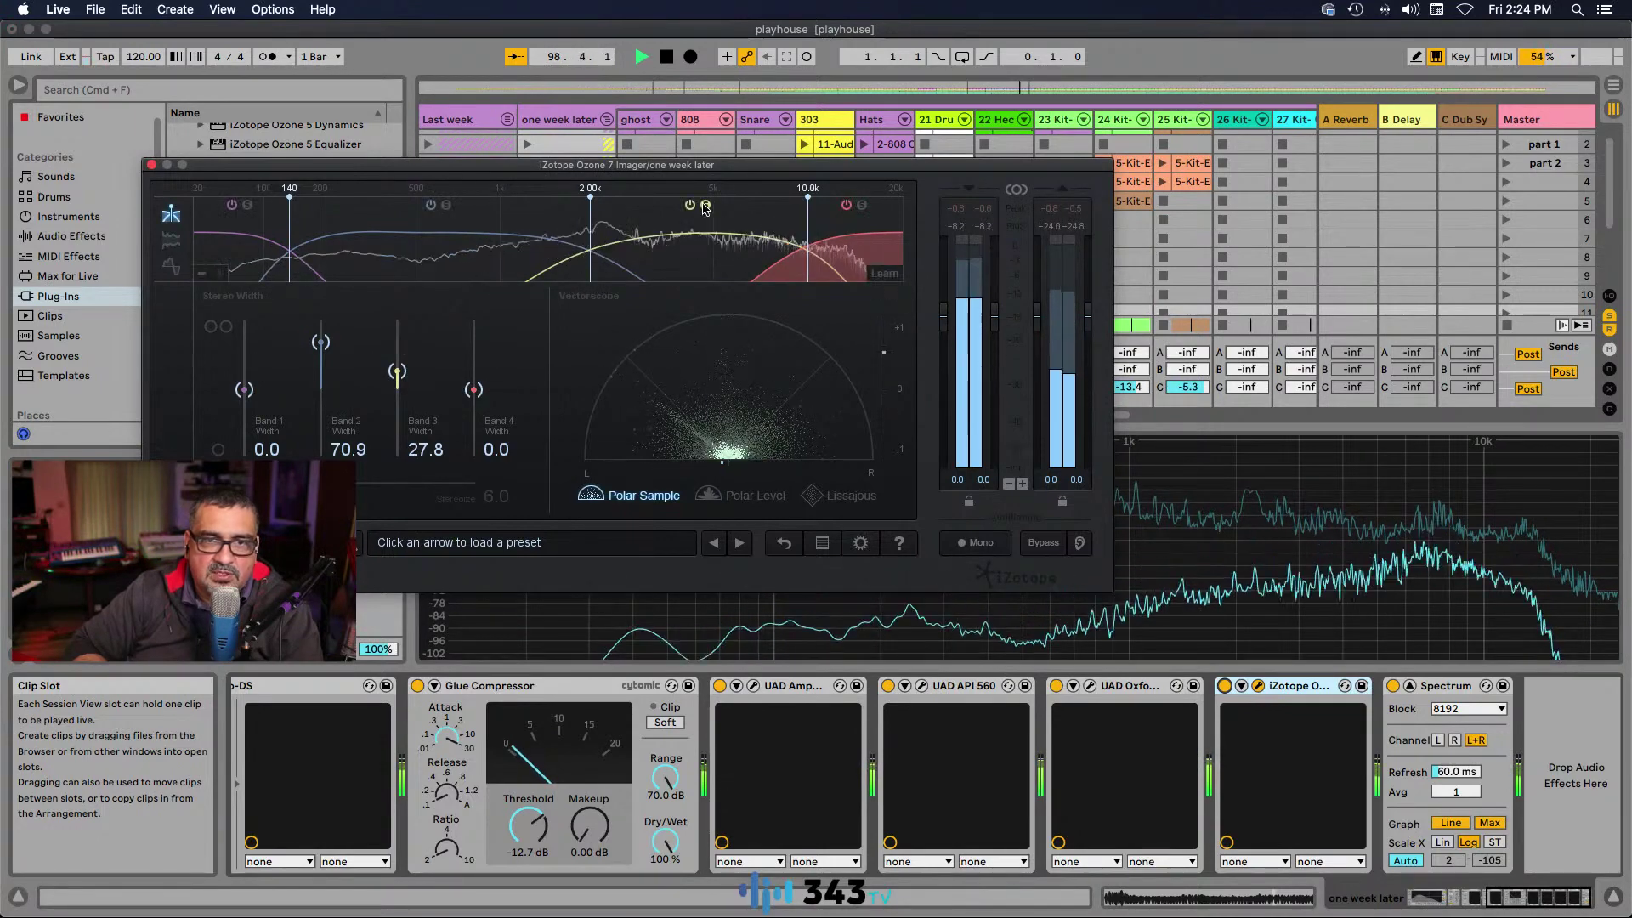
{"action": "left_click_drag", "start_coordinate": [473, 390], "coordinate": [474, 357]}
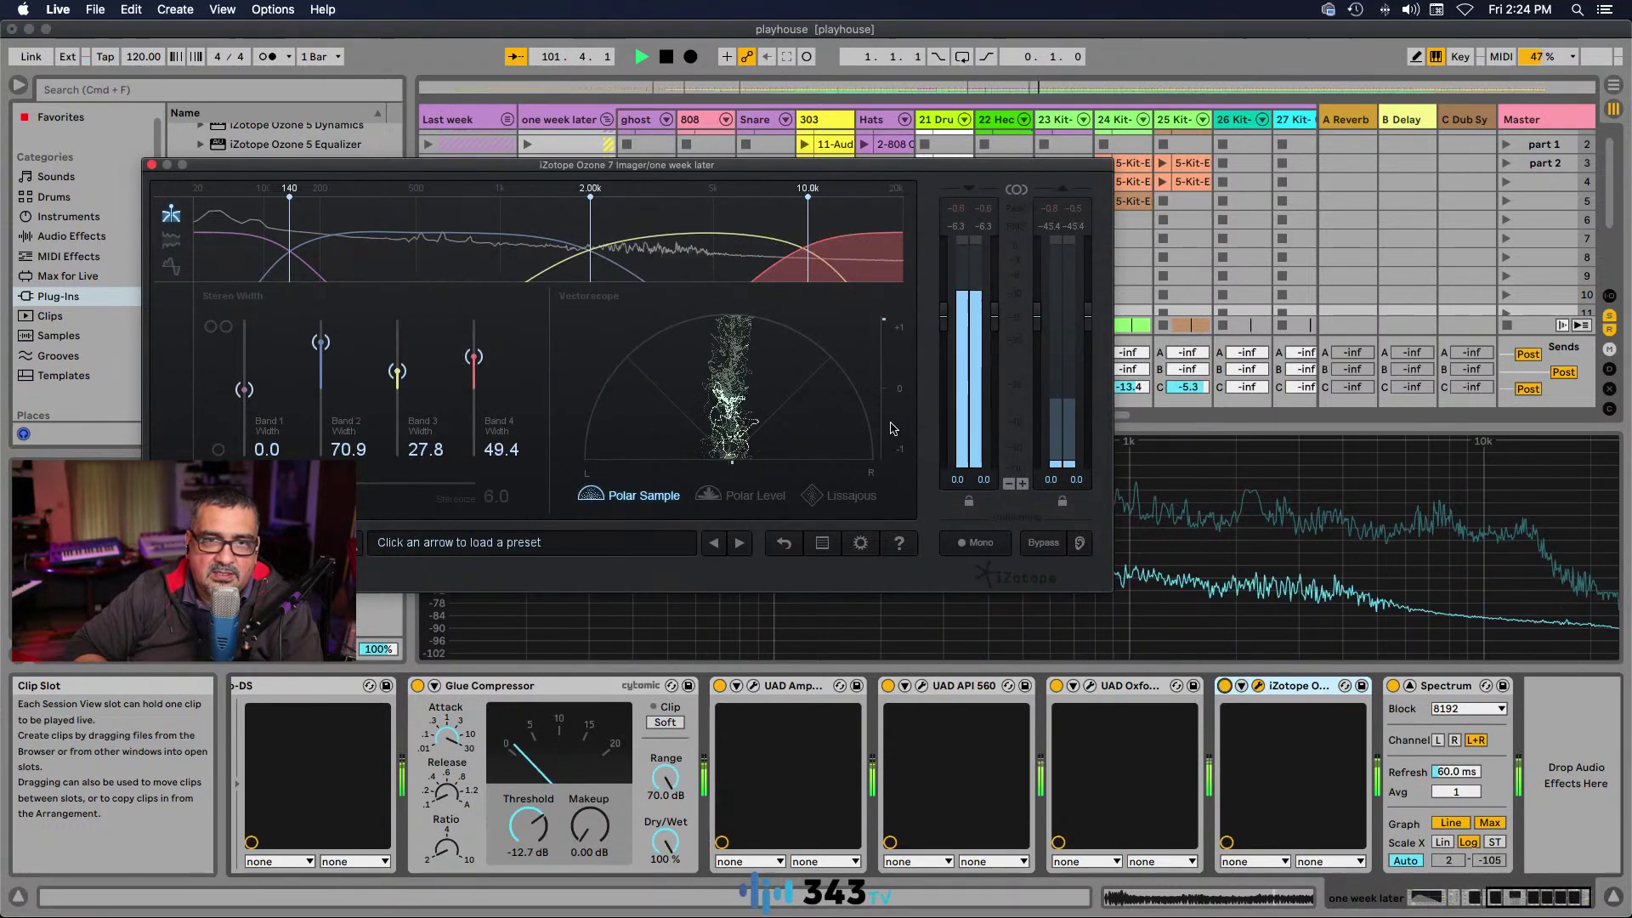
{"action": "left_click", "coordinate": [151, 164]}
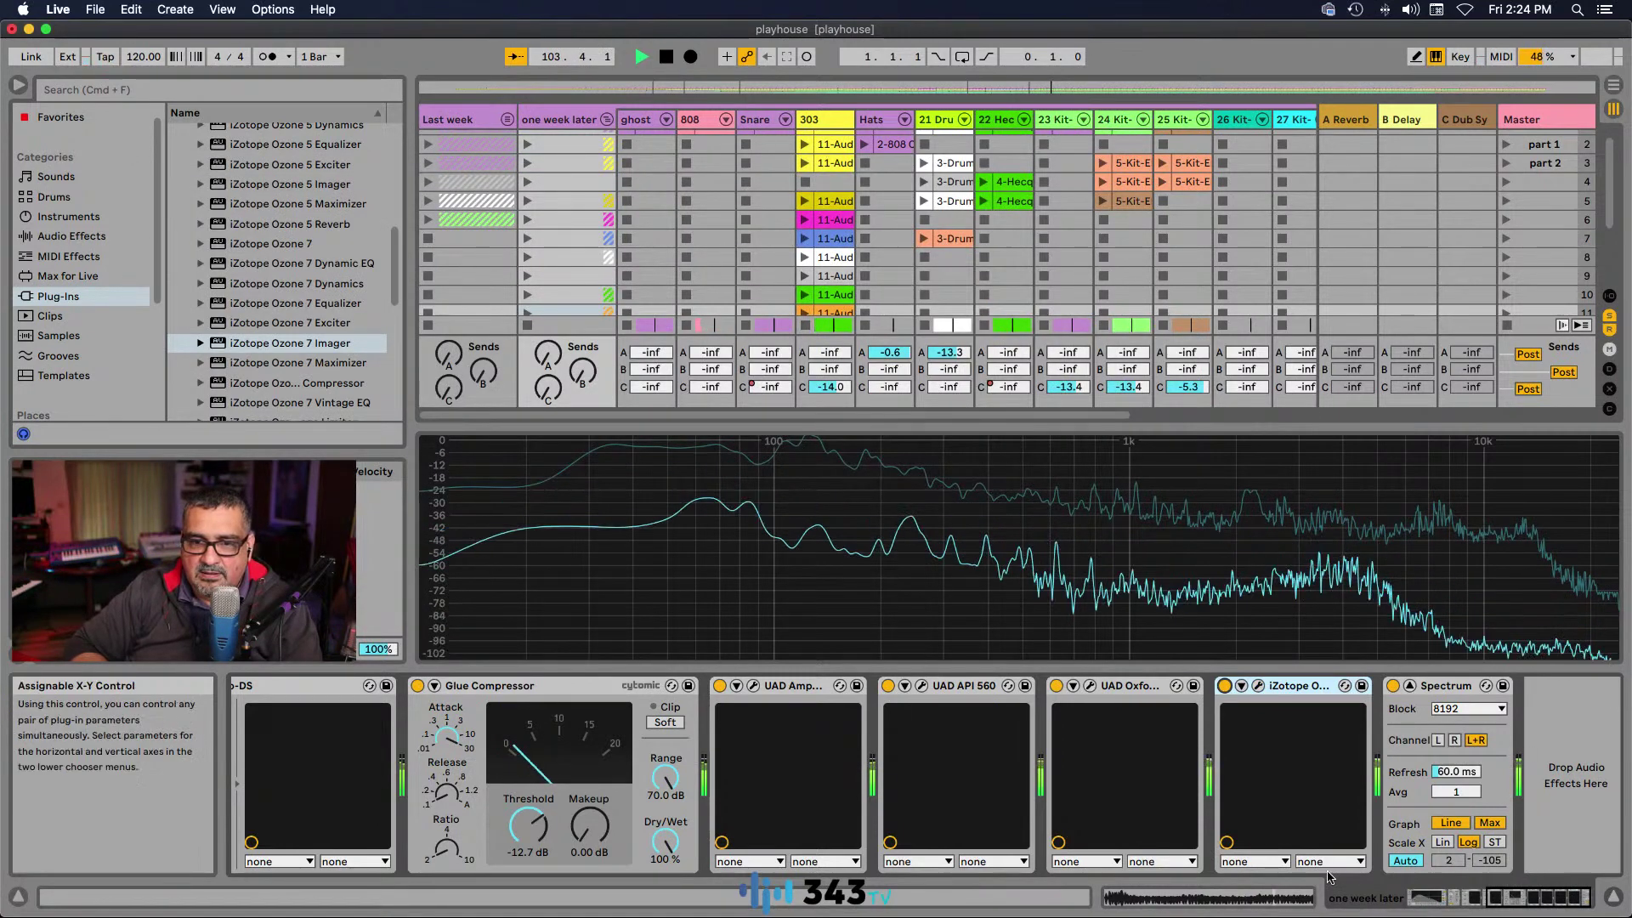
Step: Group the whole device chain from EQ Eight through Spectrum into one Audio Effect Rack and check its contents
{"action": "left_click", "coordinate": [1426, 897]}
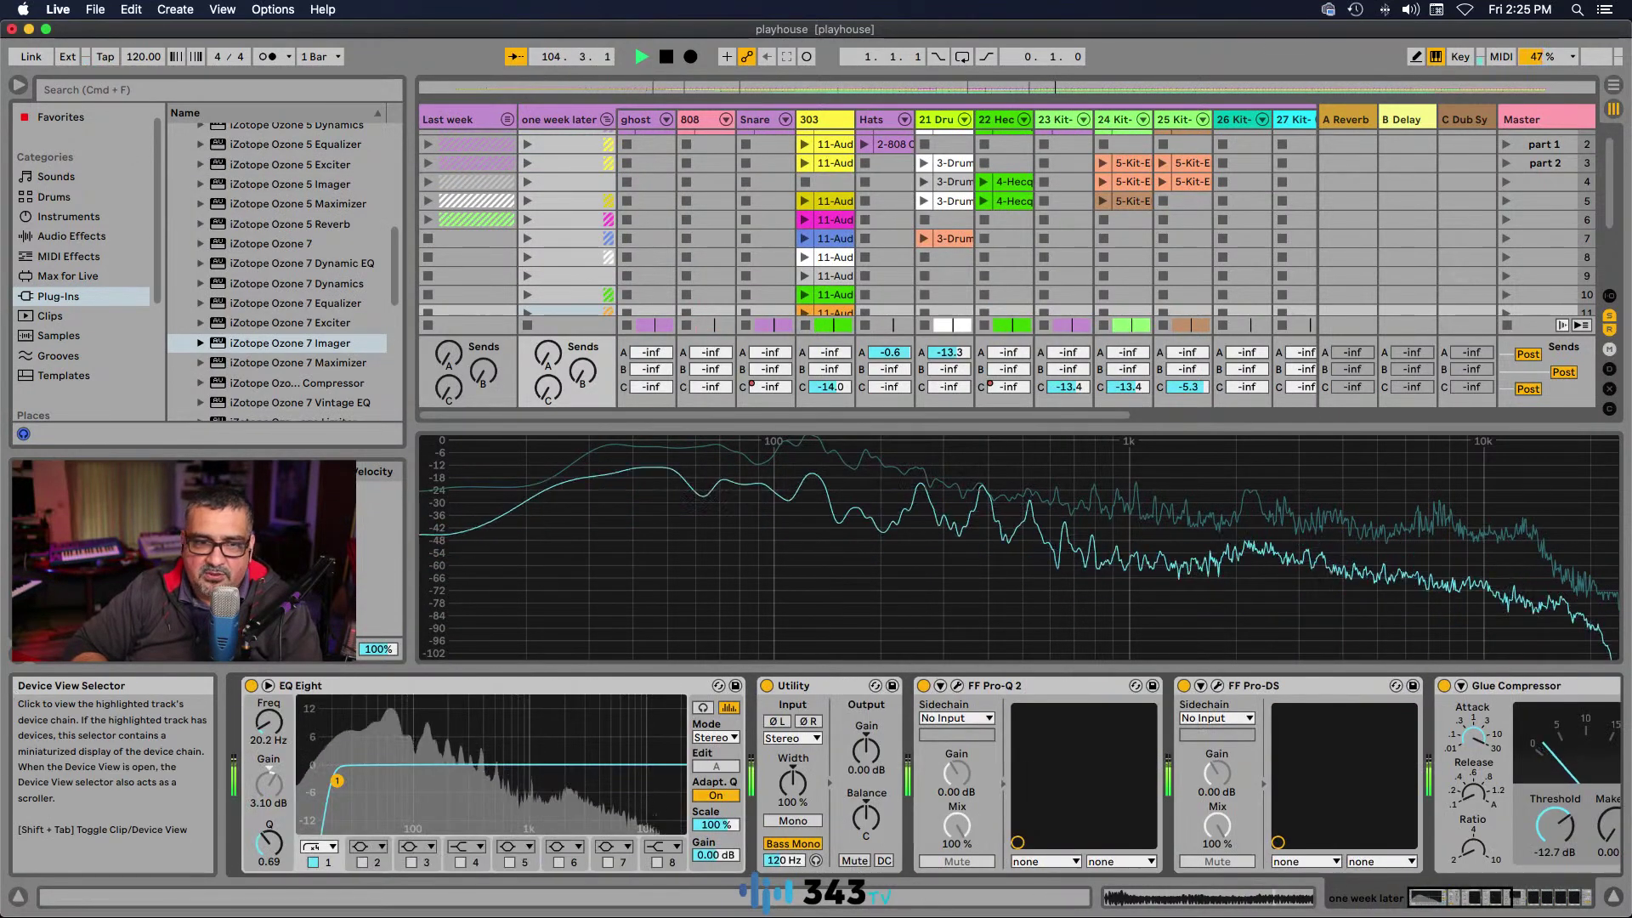
{"action": "left_click", "coordinate": [394, 690]}
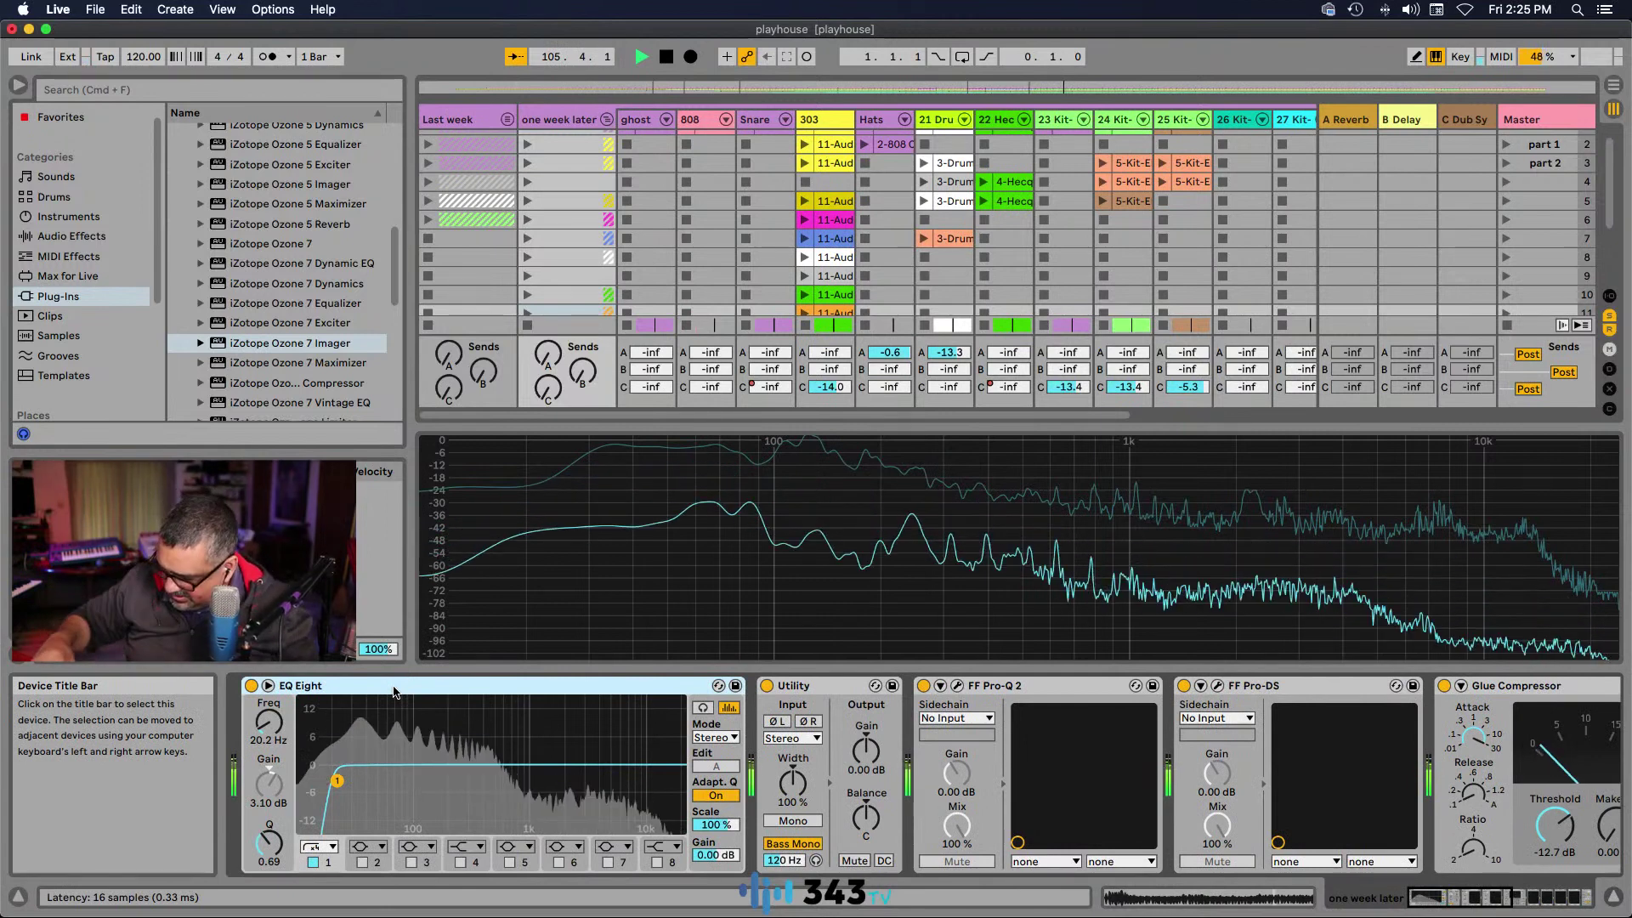
{"action": "key", "text": "super+c"}
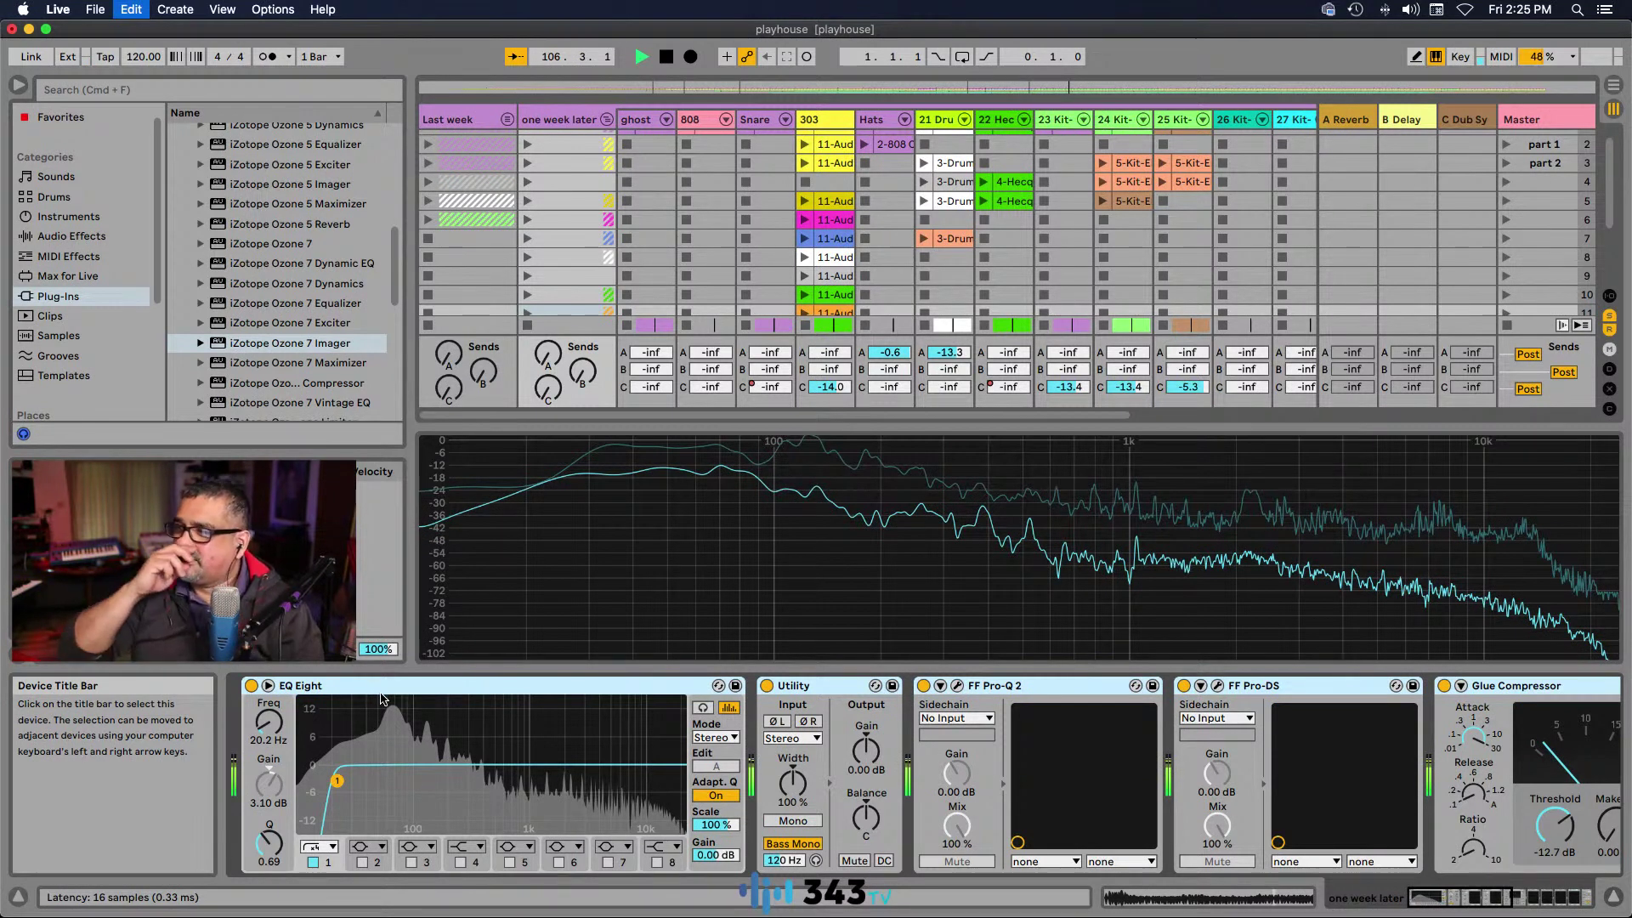
{"action": "key", "text": "super+g"}
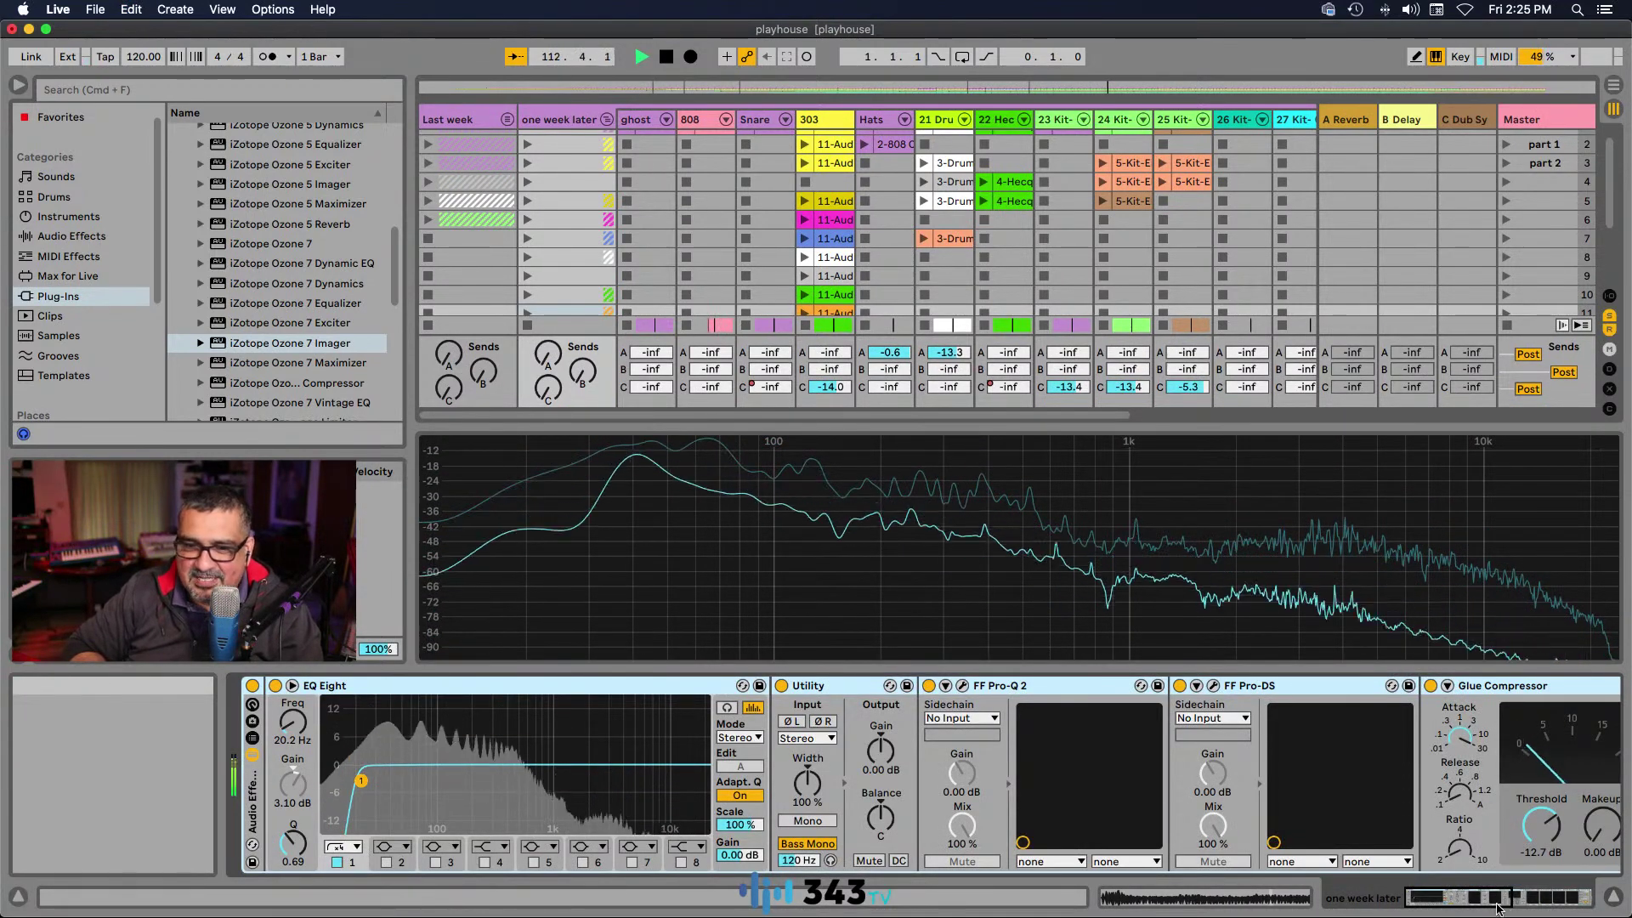
{"action": "left_click", "coordinate": [1617, 897]}
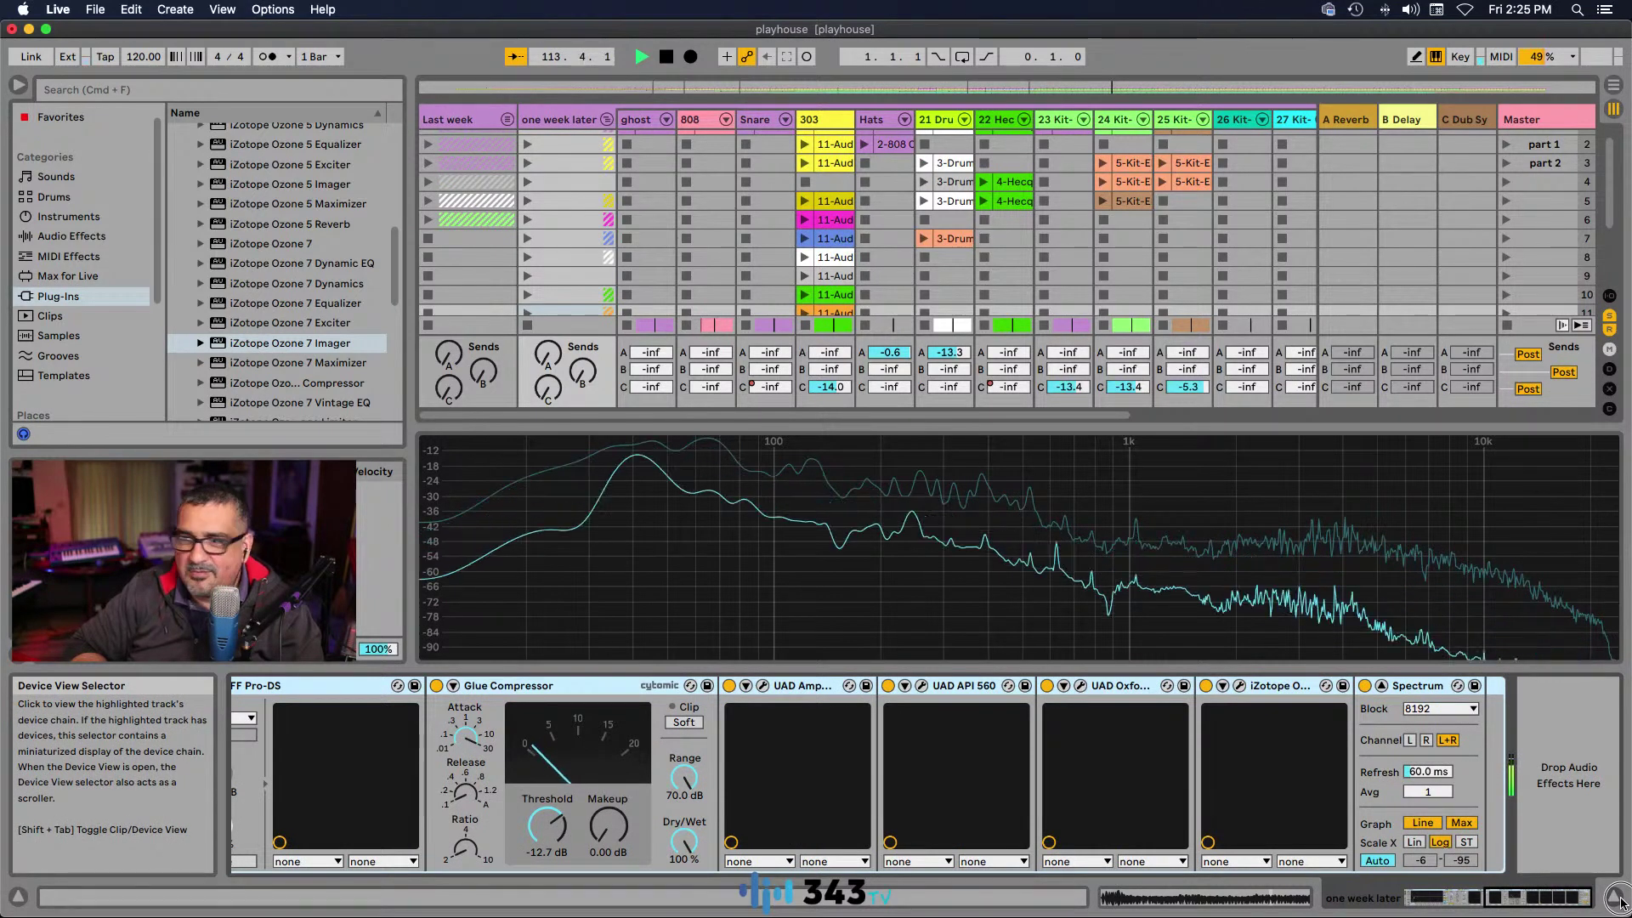
{"action": "left_click", "coordinate": [1428, 897]}
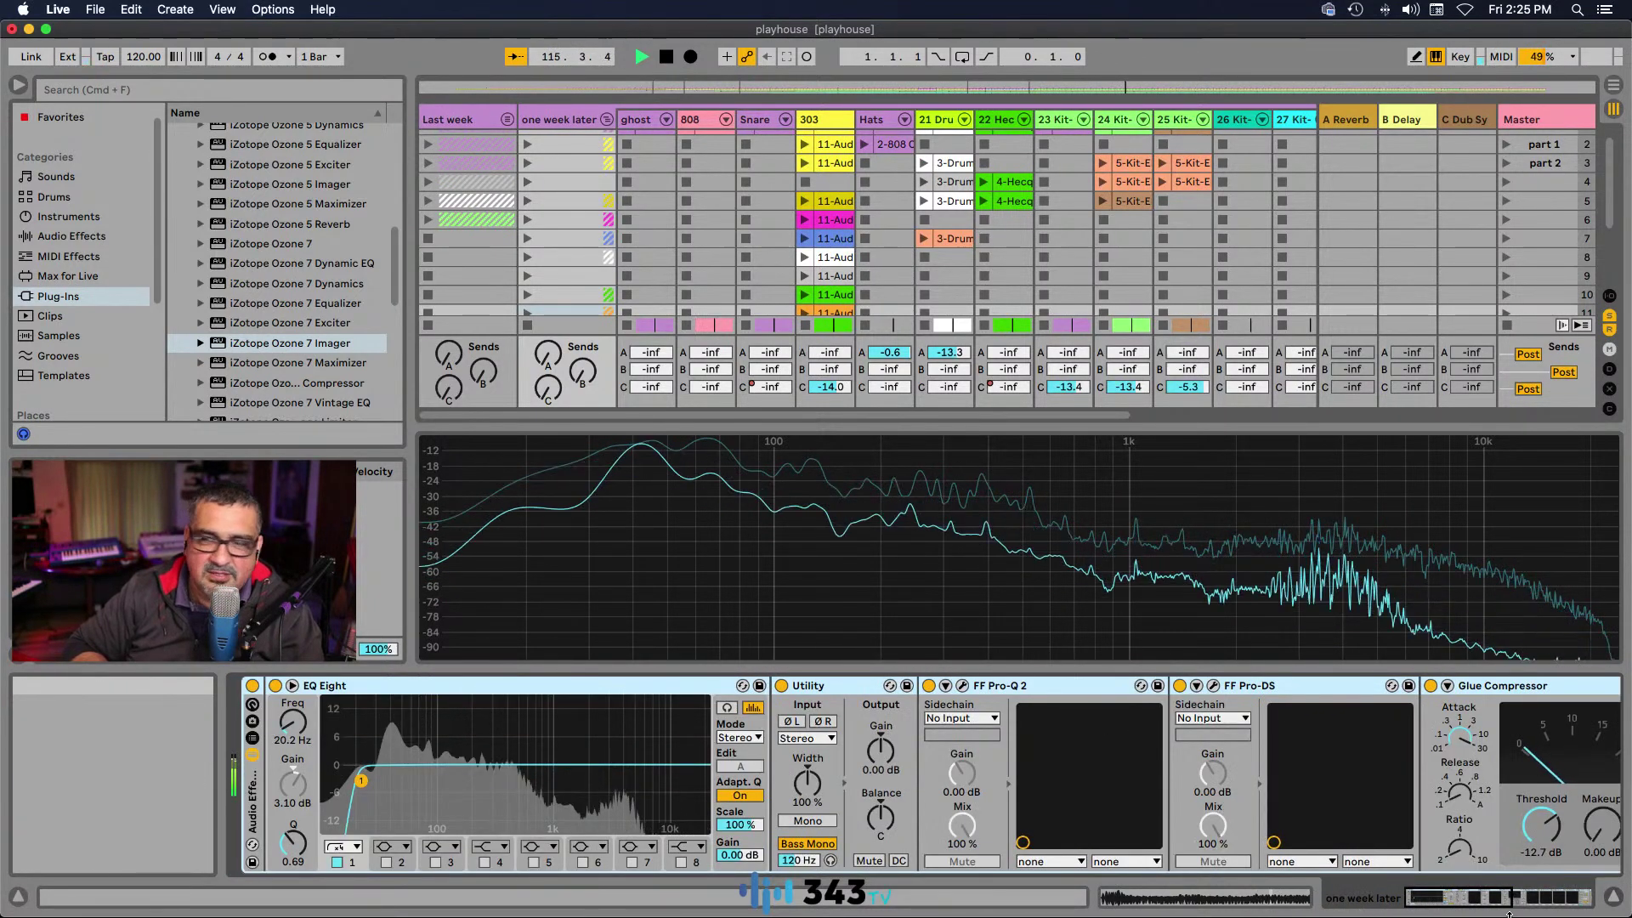
Step: Compare the group's sound with the whole Audio Effect Rack bypassed and active several times, leaving it on
{"action": "left_click", "coordinate": [252, 687]}
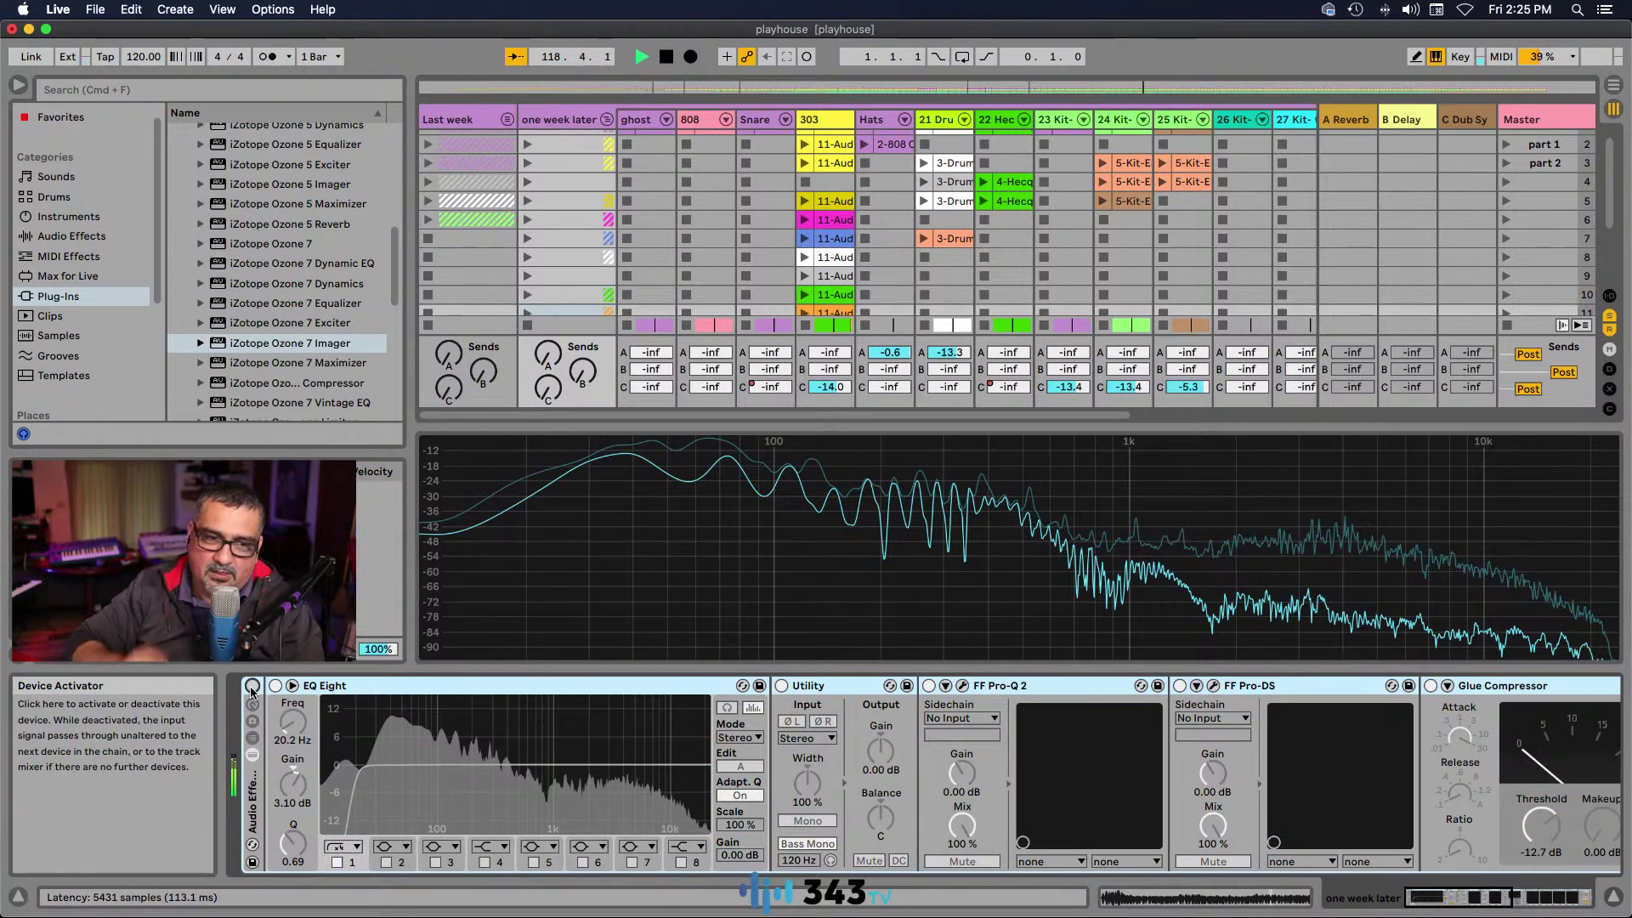
{"action": "left_click", "coordinate": [252, 685]}
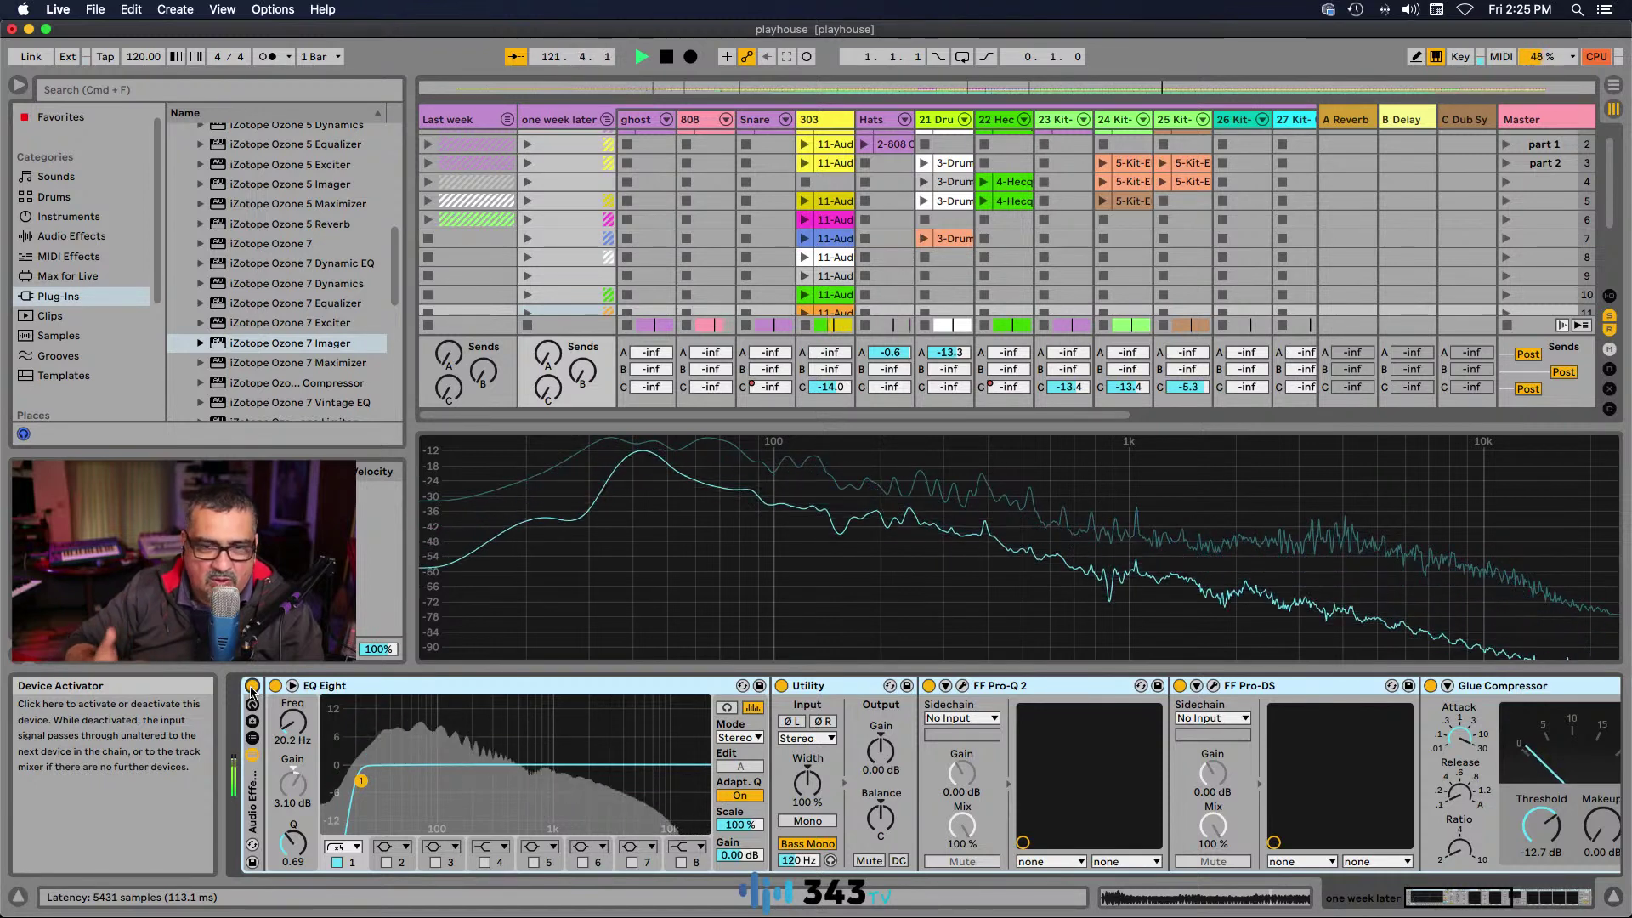
{"action": "left_click", "coordinate": [252, 687]}
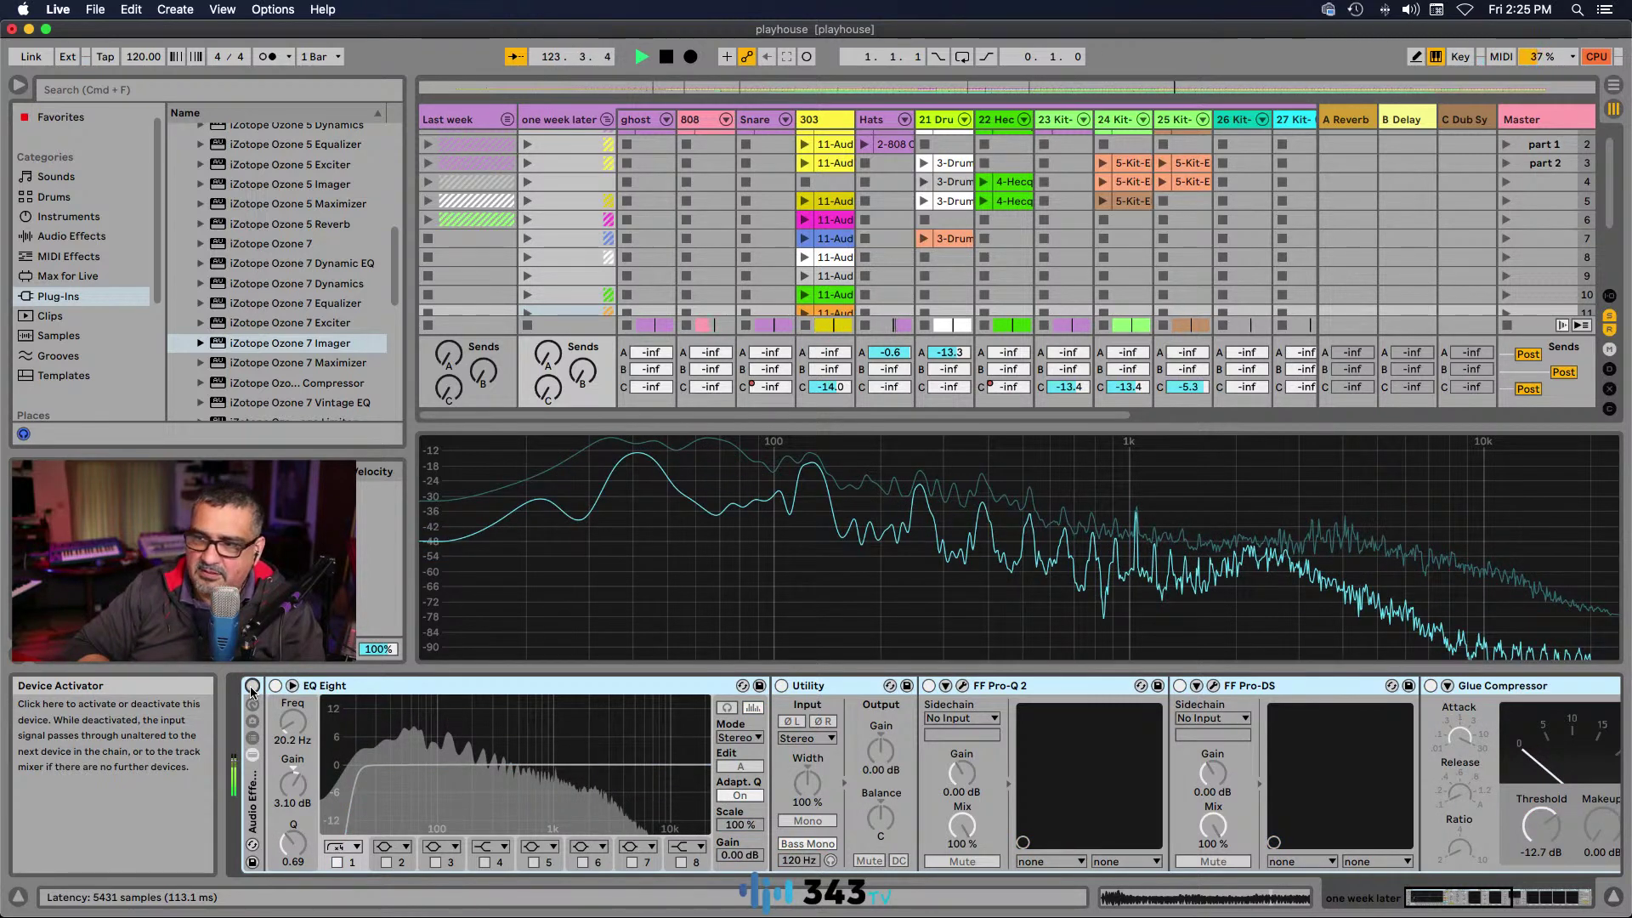
{"action": "left_click", "coordinate": [251, 686]}
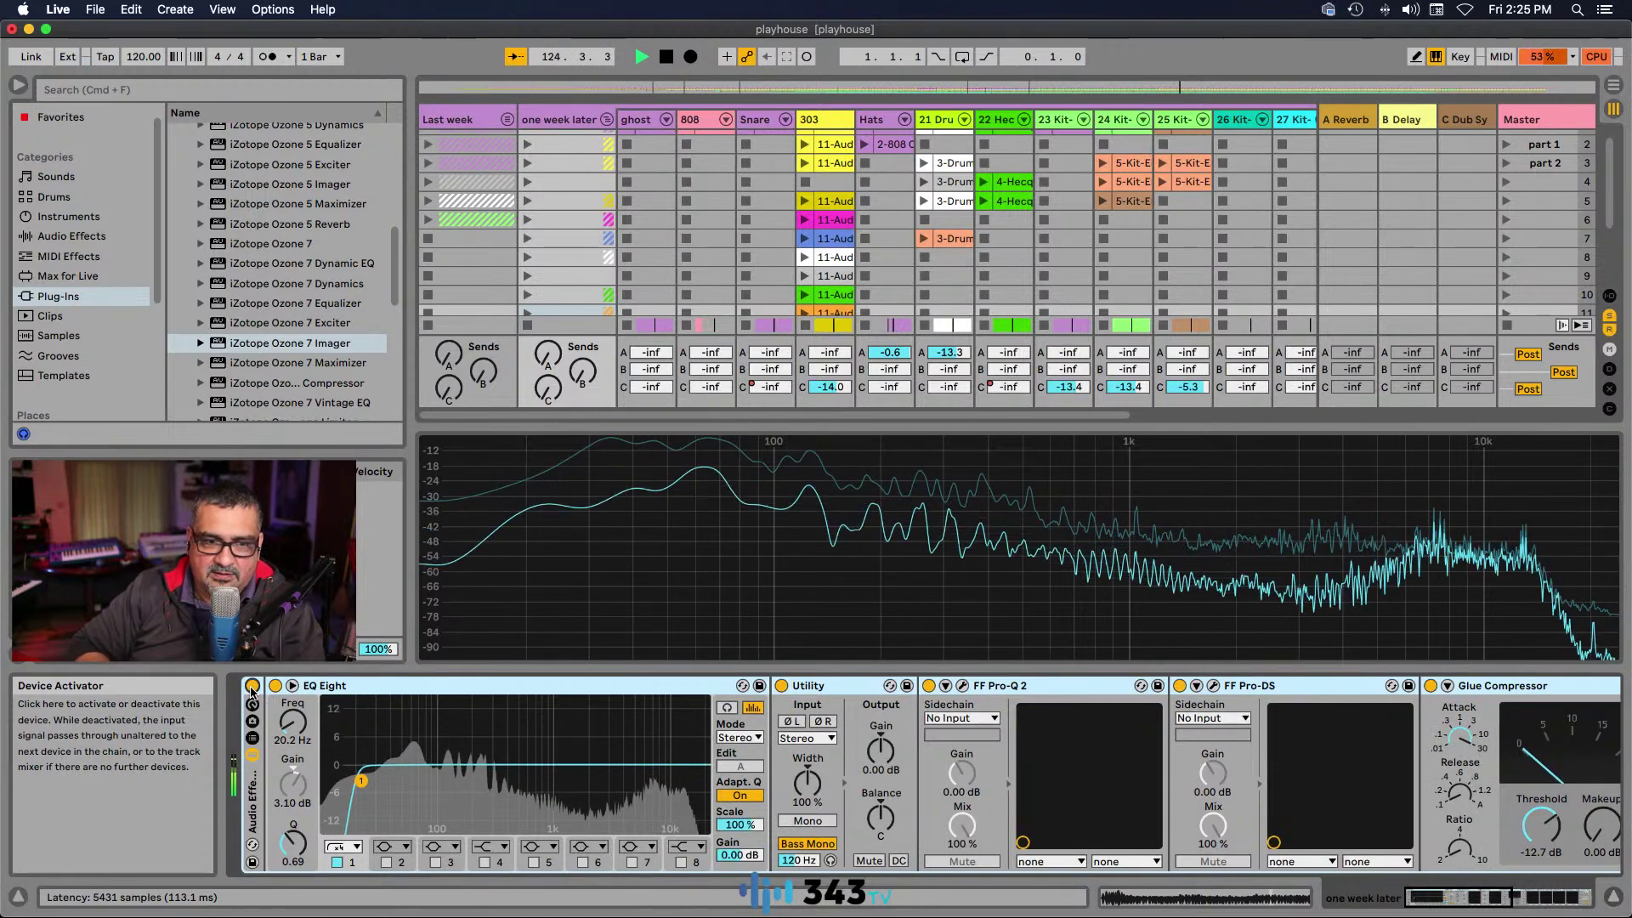
{"action": "left_click", "coordinate": [252, 687]}
{"action": "left_click", "coordinate": [252, 687]}
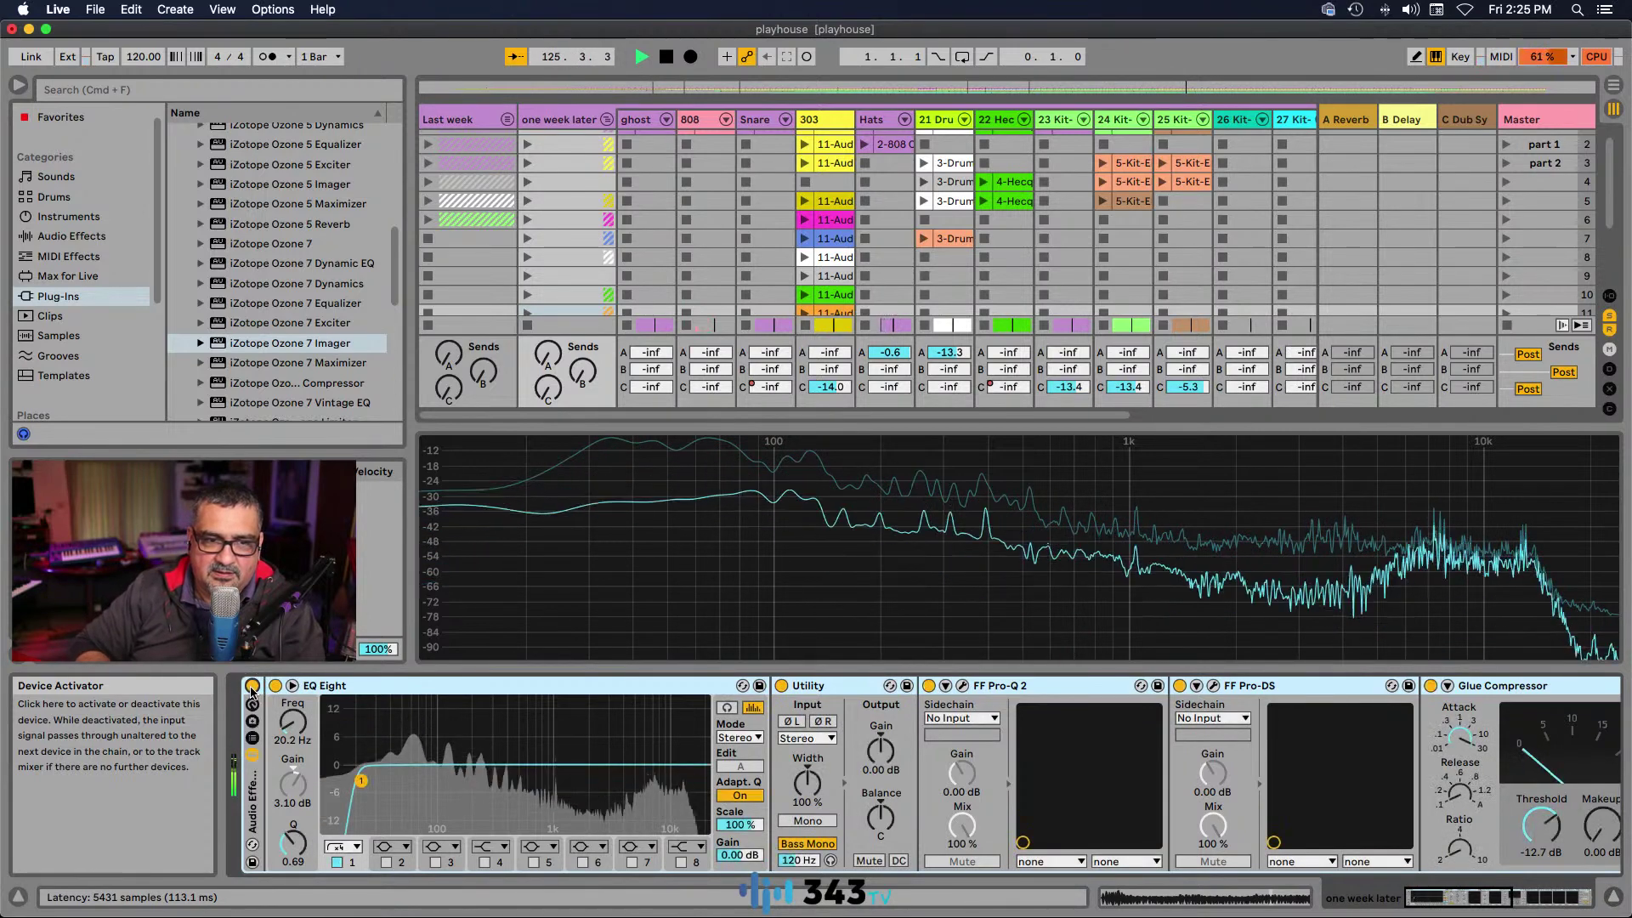
Step: Load DDMF's MagicDeathEye compressor into the rack between the Ozone 7 Imager and Spectrum
{"action": "left_click", "coordinate": [1476, 903]}
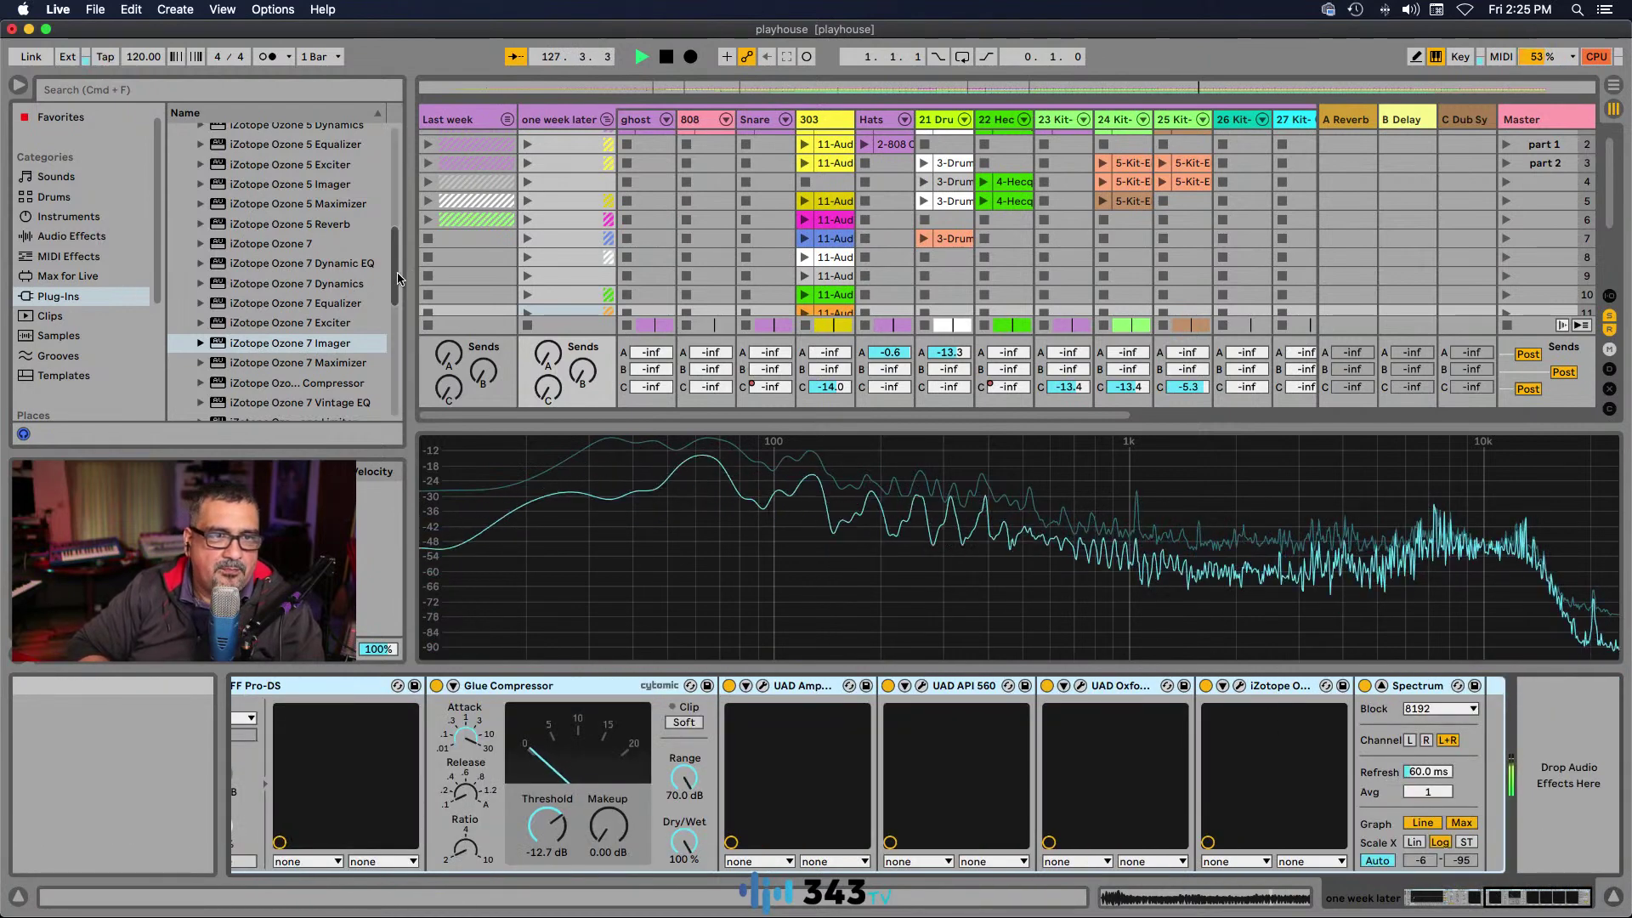
{"action": "scroll", "coordinate": [274, 262], "scroll_direction": "up", "scroll_amount": 10}
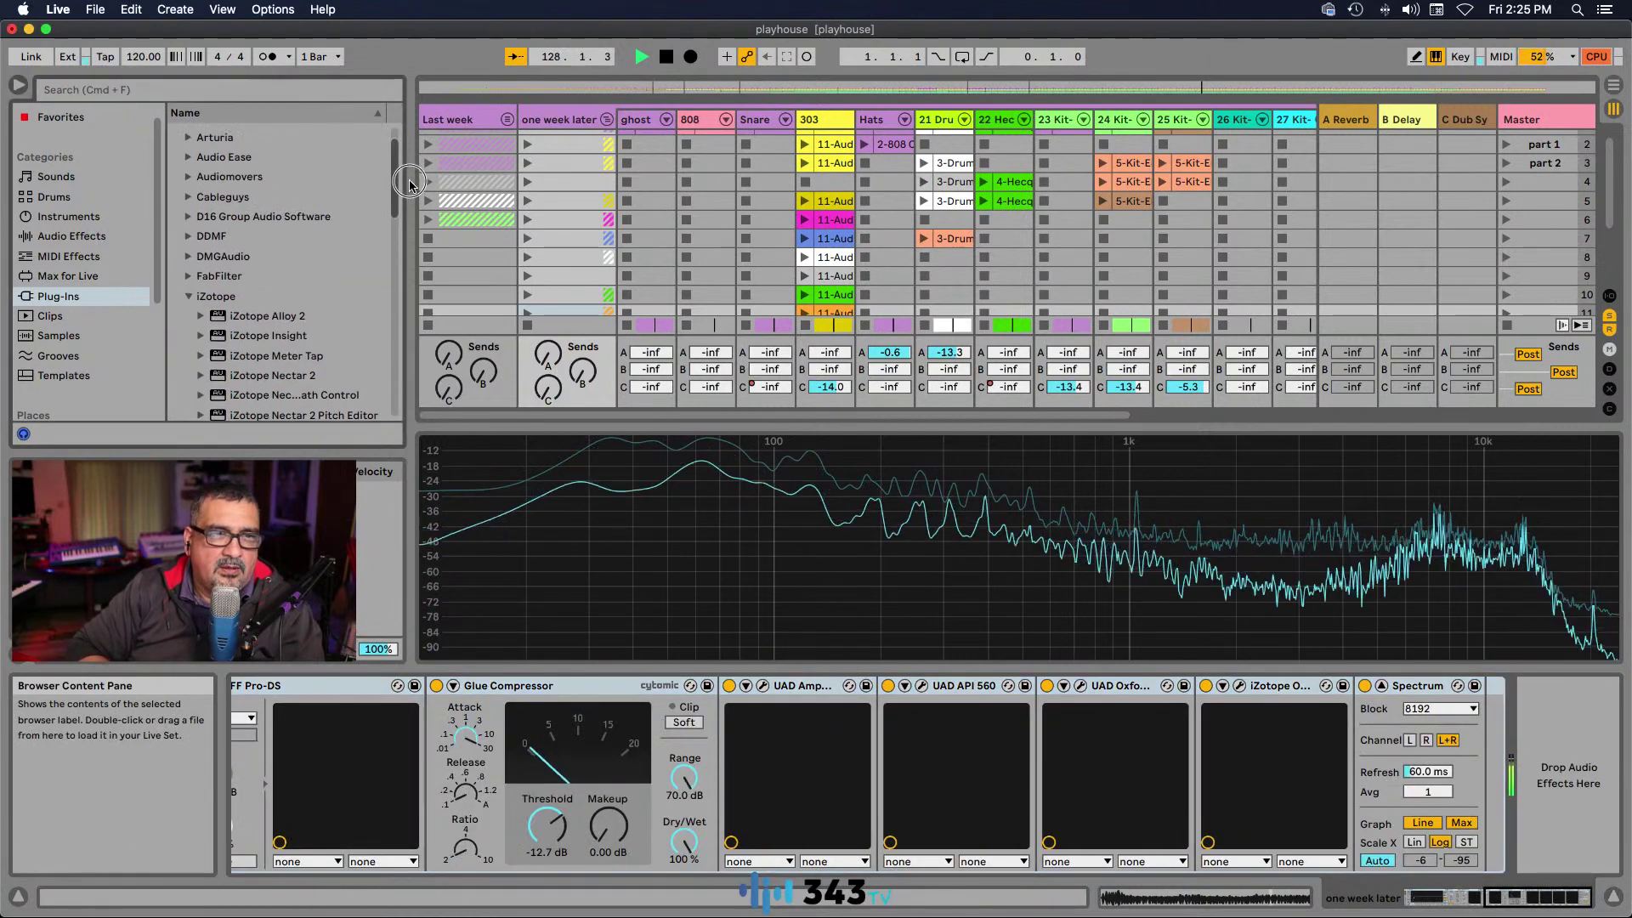
{"action": "left_click", "coordinate": [185, 293]}
{"action": "scroll", "coordinate": [273, 348], "scroll_direction": "down", "scroll_amount": 5}
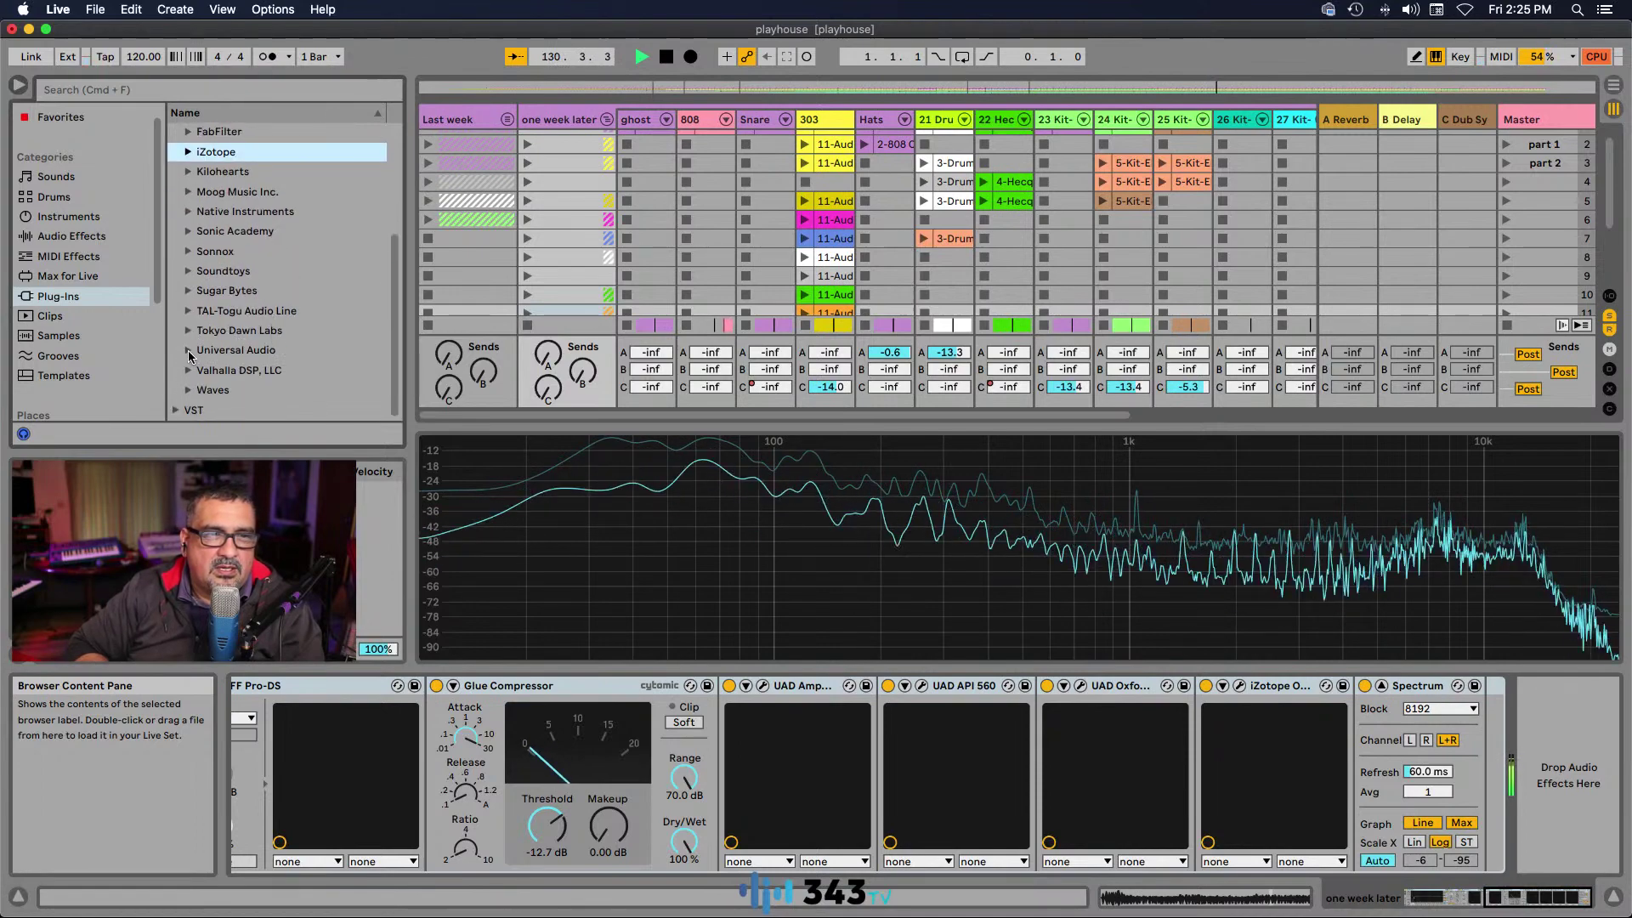
{"action": "scroll", "coordinate": [195, 310], "scroll_direction": "up", "scroll_amount": 6}
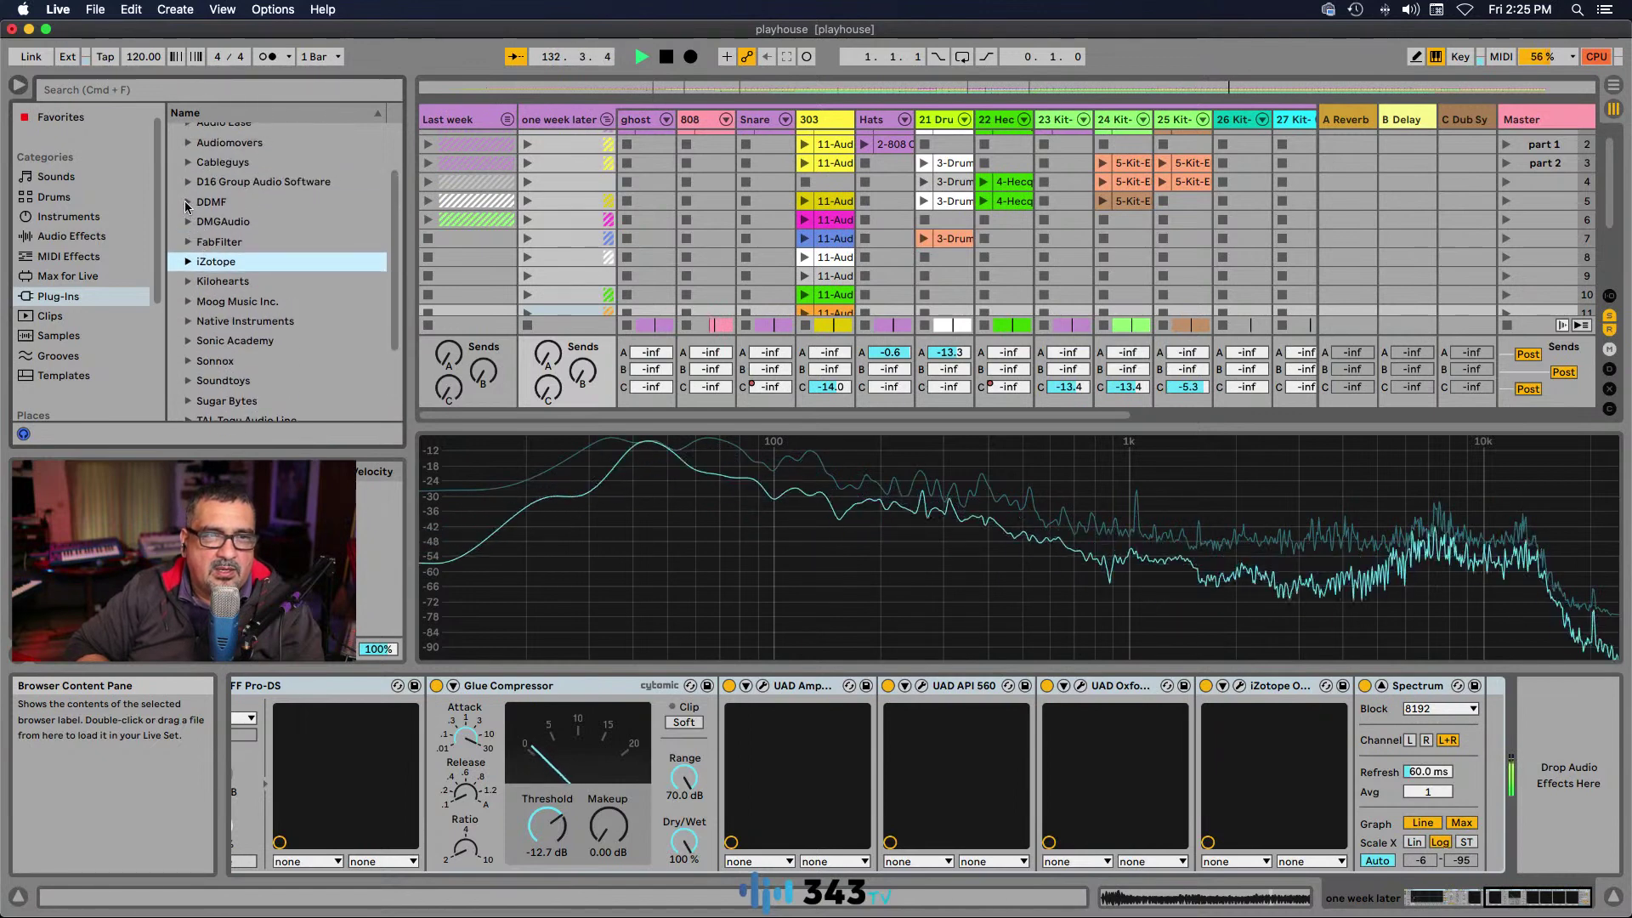
{"action": "left_click", "coordinate": [188, 202]}
{"action": "left_click", "coordinate": [213, 223]}
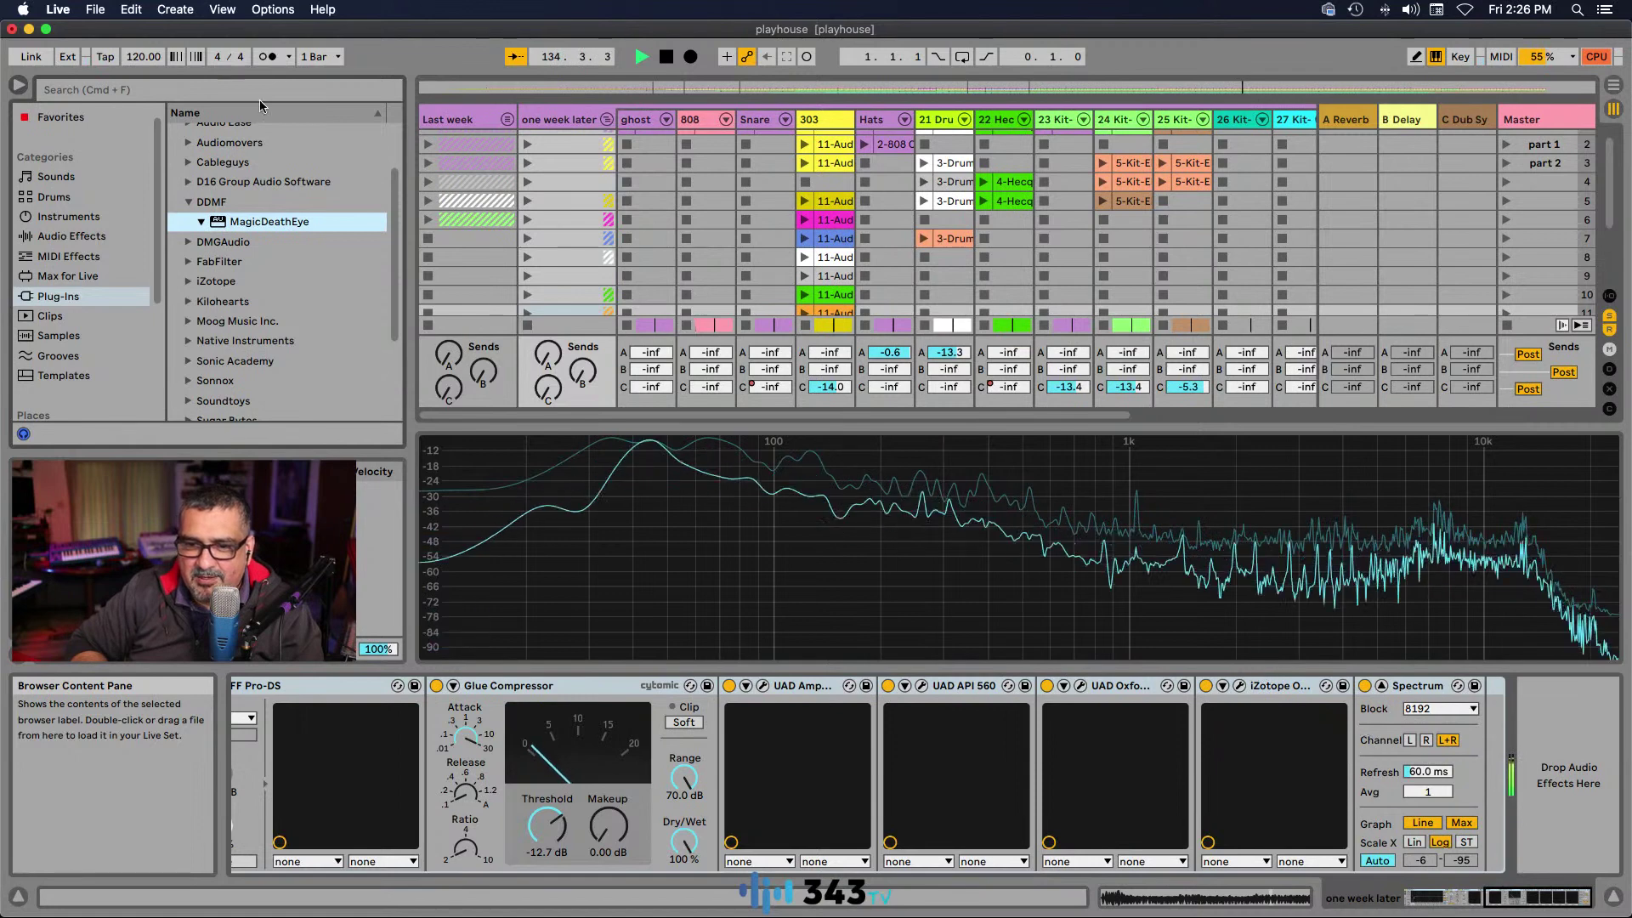
{"action": "left_click_drag", "start_coordinate": [1352, 712], "coordinate": [1357, 712]}
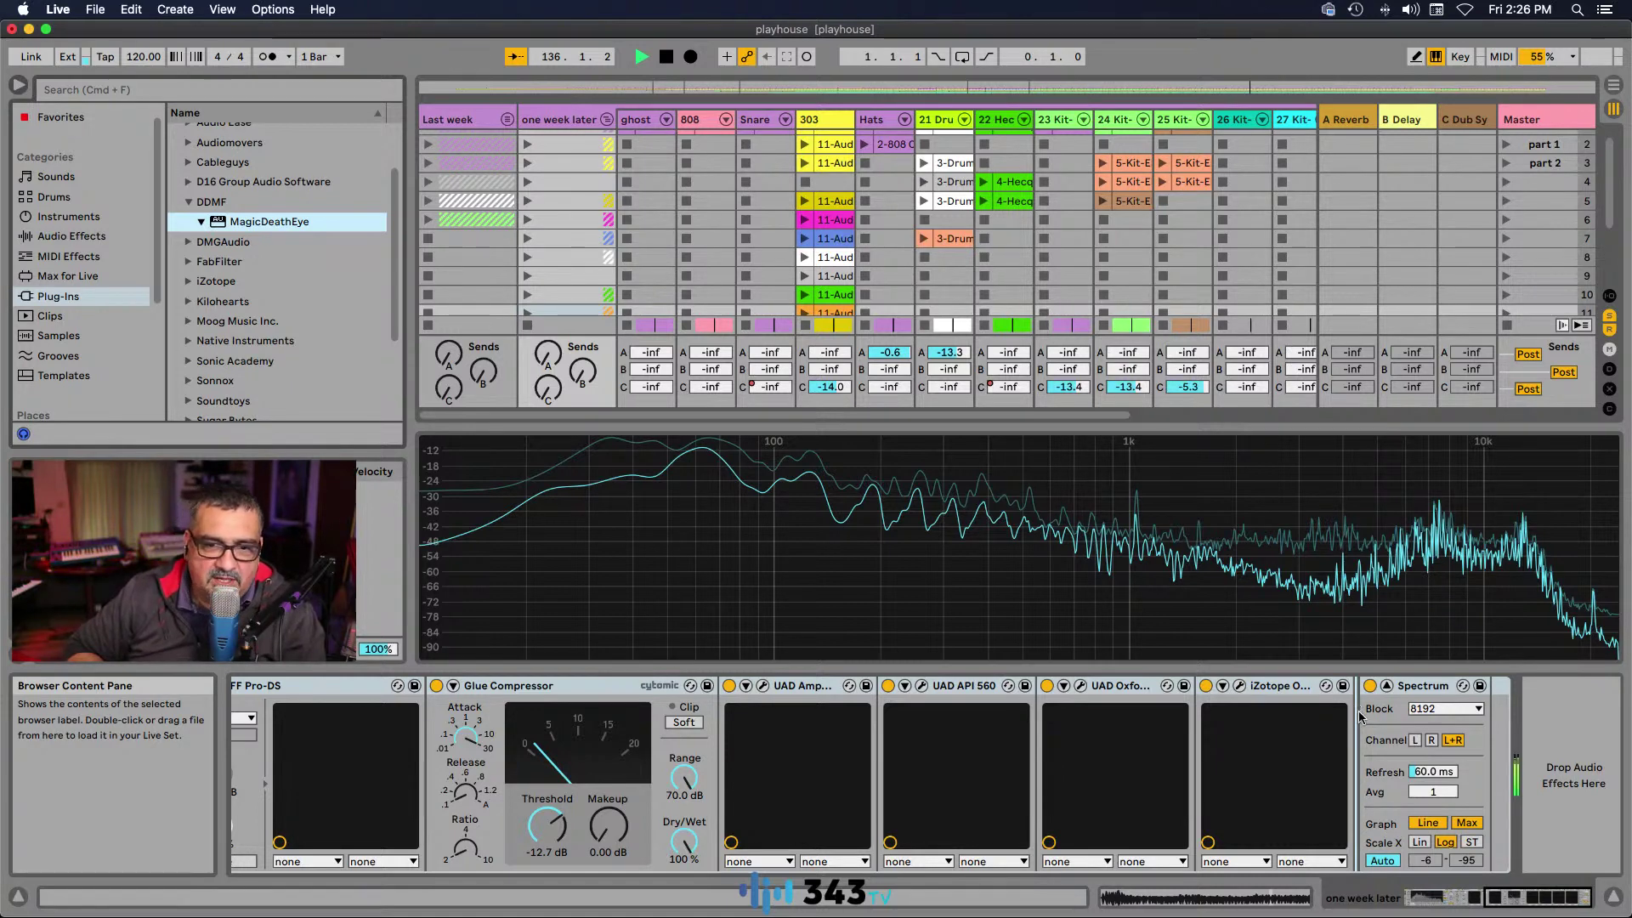
{"action": "left_click_drag", "start_coordinate": [1358, 716], "coordinate": [1360, 717]}
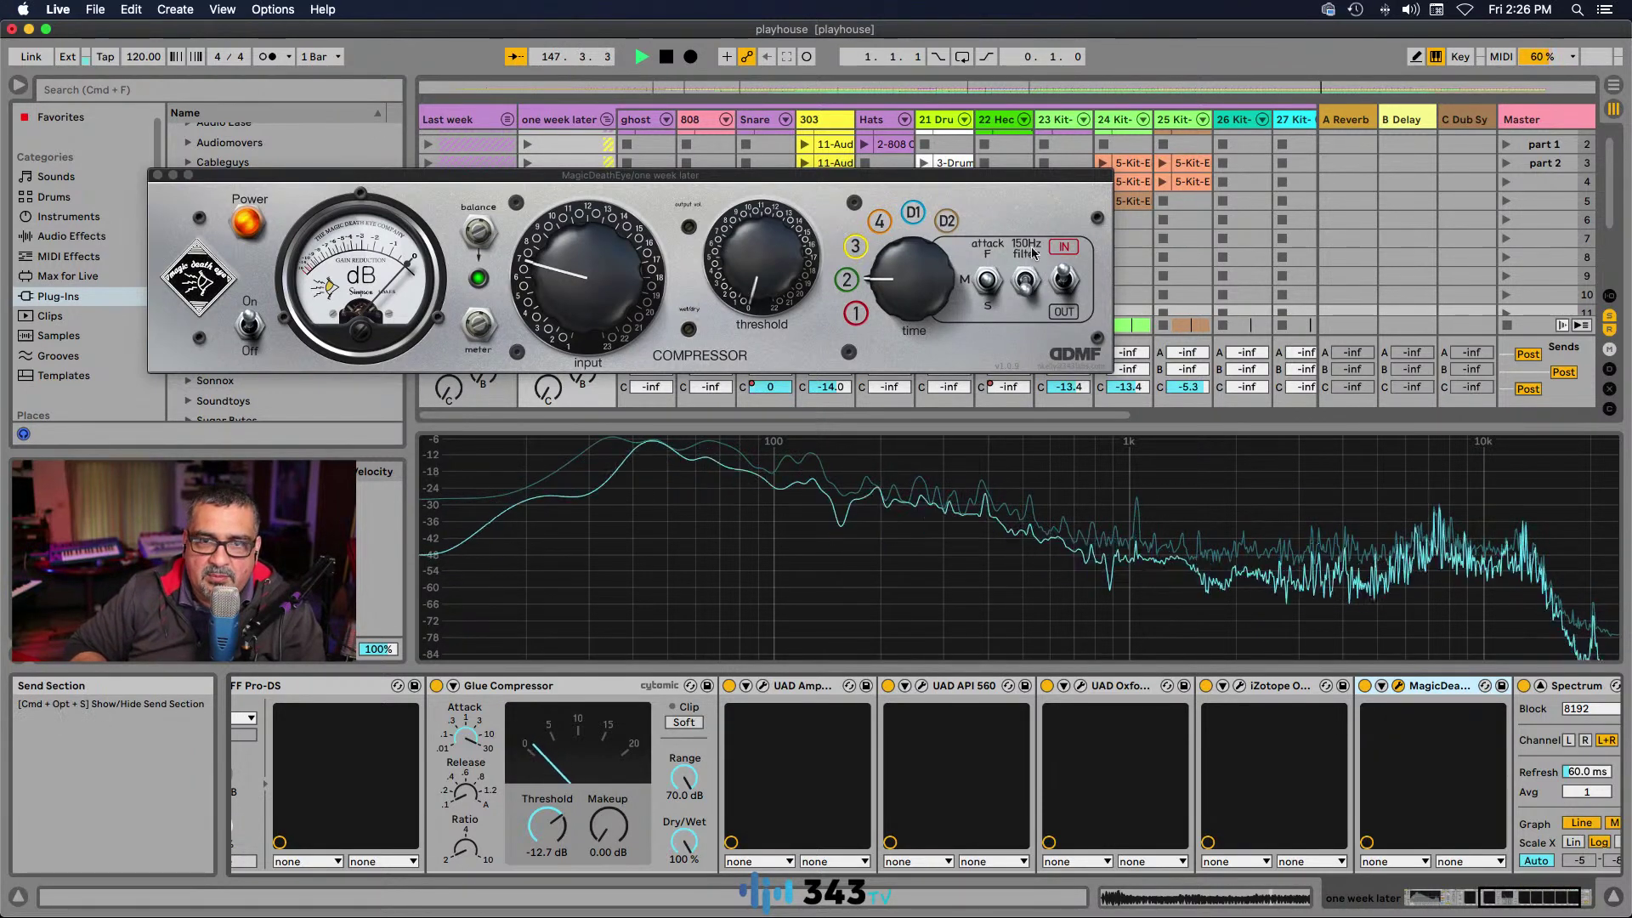
Step: Switch on MagicDeathEye's 150 Hz filter, raise its threshold to the midpoint, and adjust the input to suit
{"action": "left_click", "coordinate": [1027, 292]}
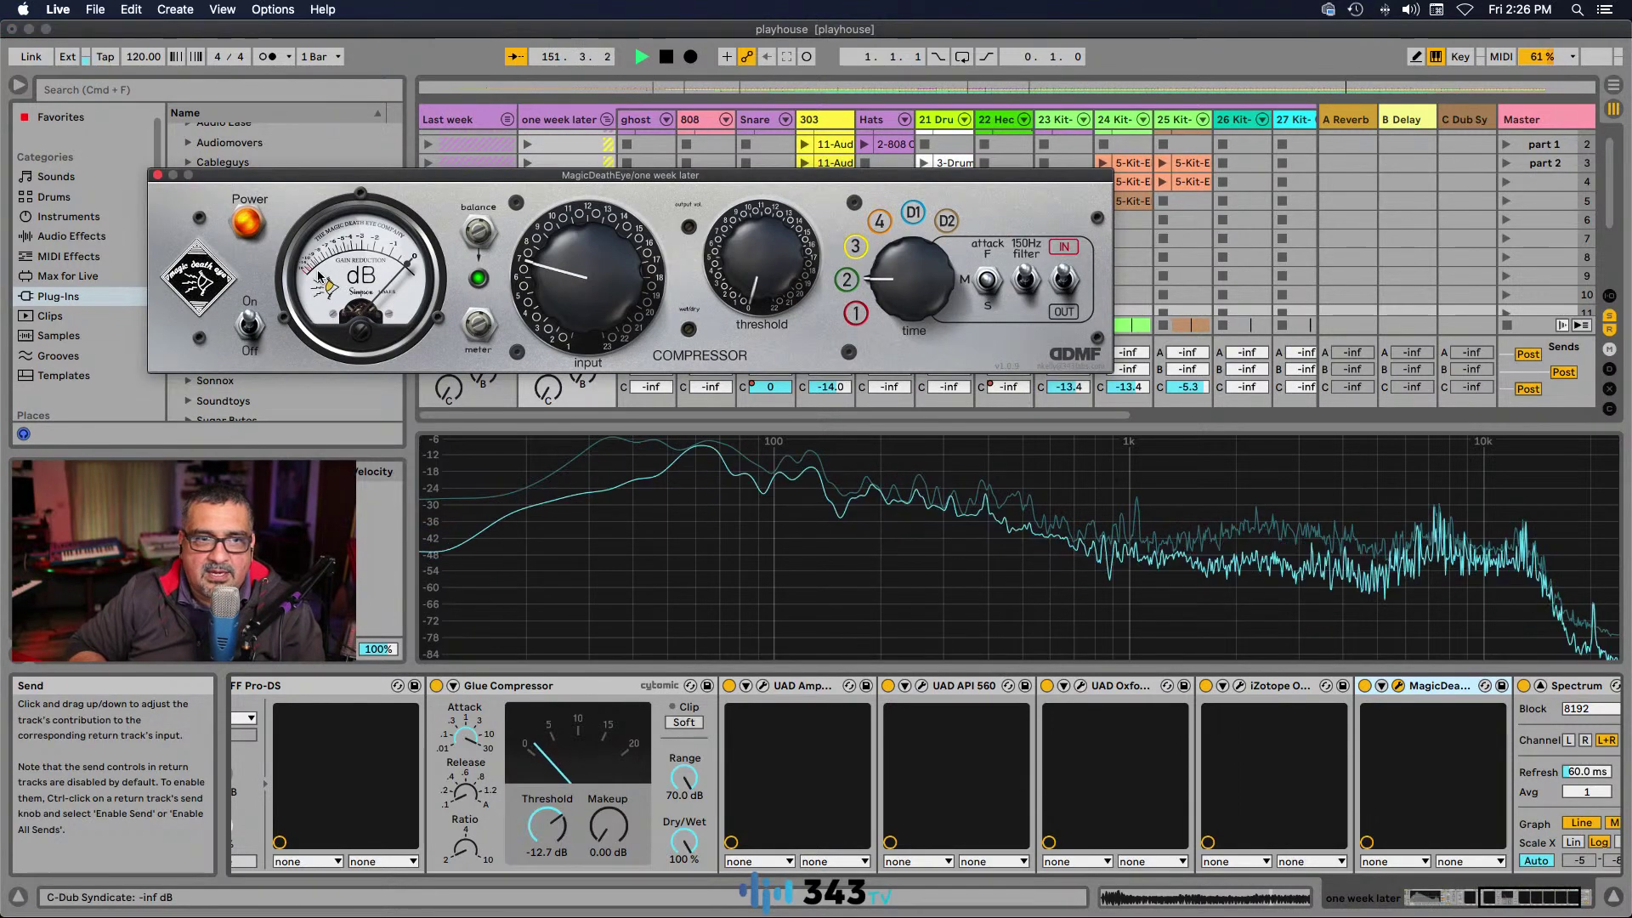
{"action": "left_click_drag", "start_coordinate": [525, 293], "coordinate": [571, 284]}
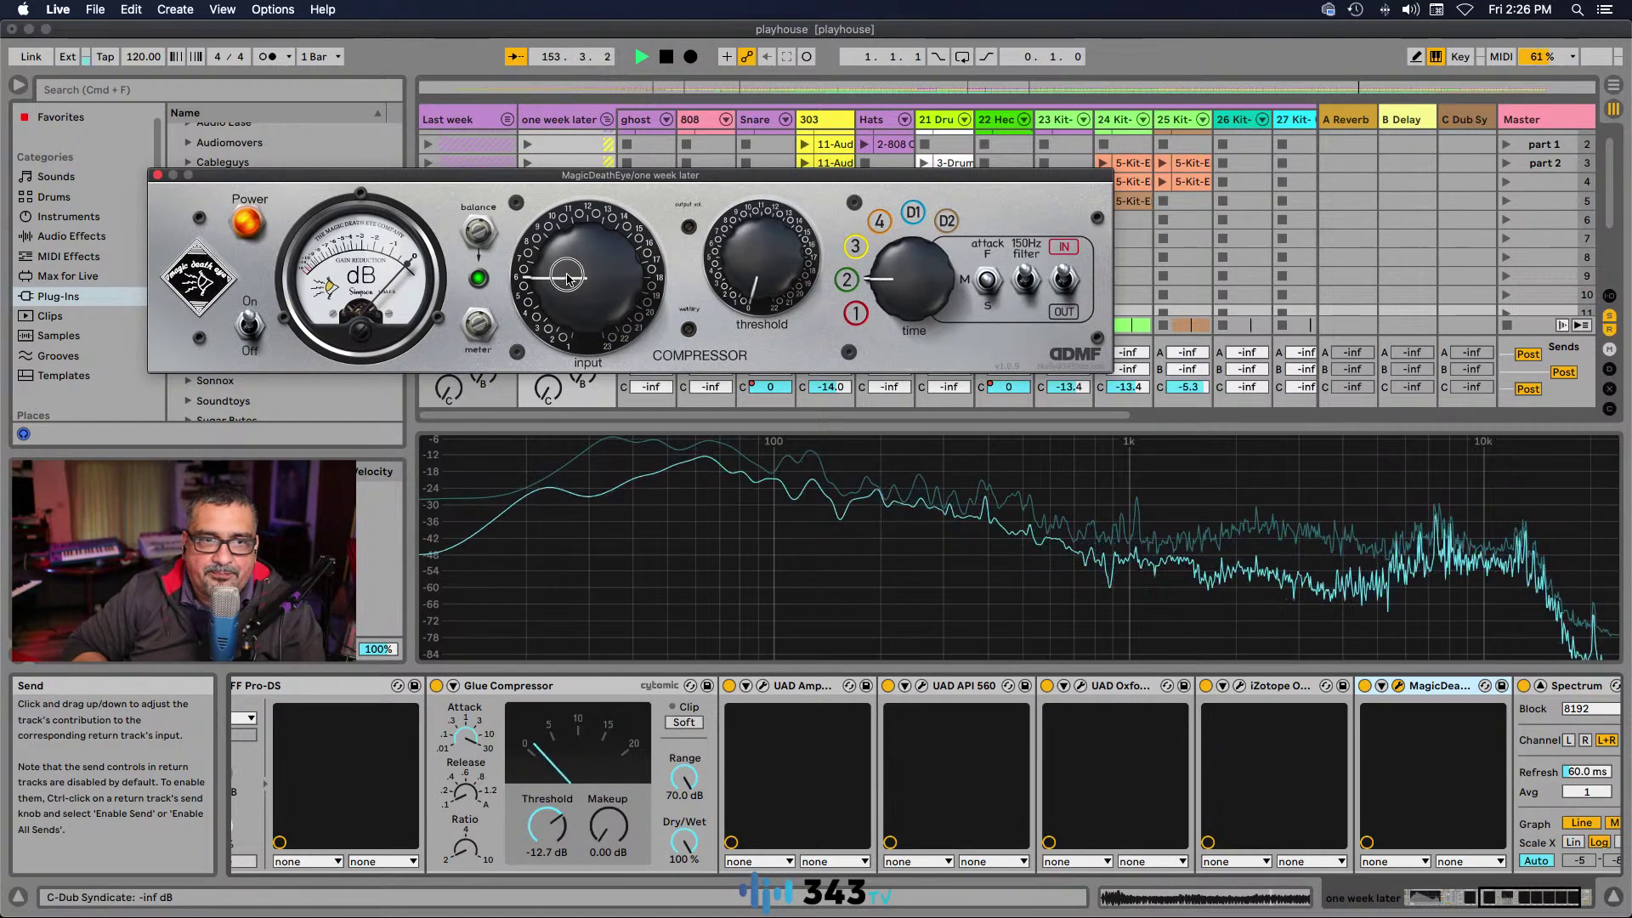
{"action": "left_click_drag", "start_coordinate": [738, 279], "coordinate": [749, 236]}
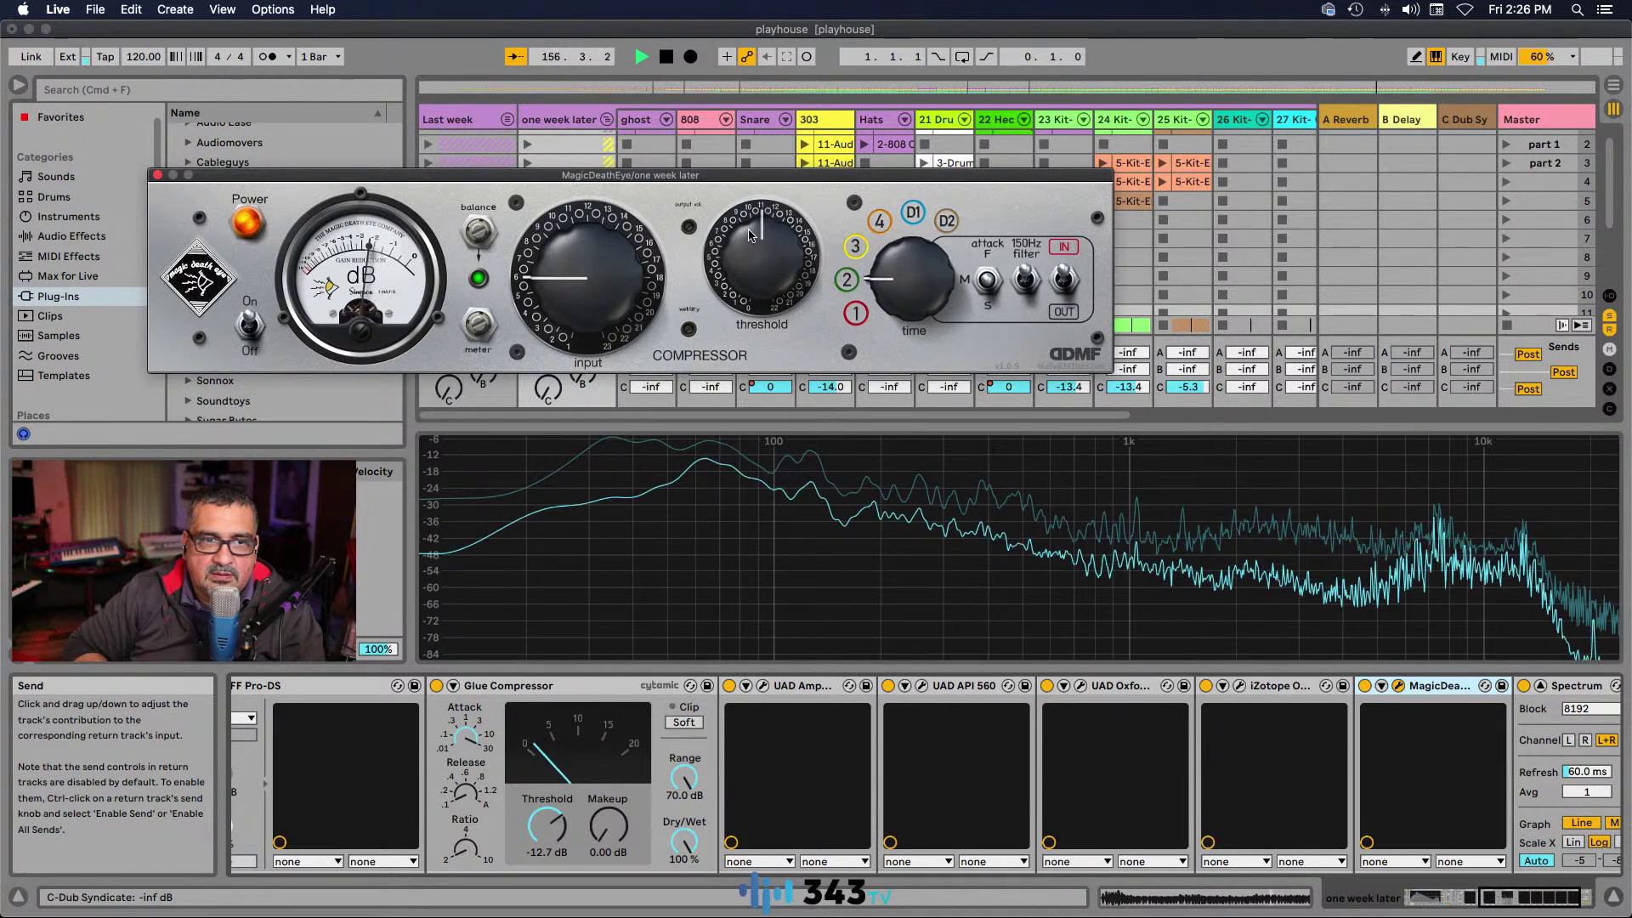
{"action": "left_click_drag", "start_coordinate": [576, 293], "coordinate": [553, 287]}
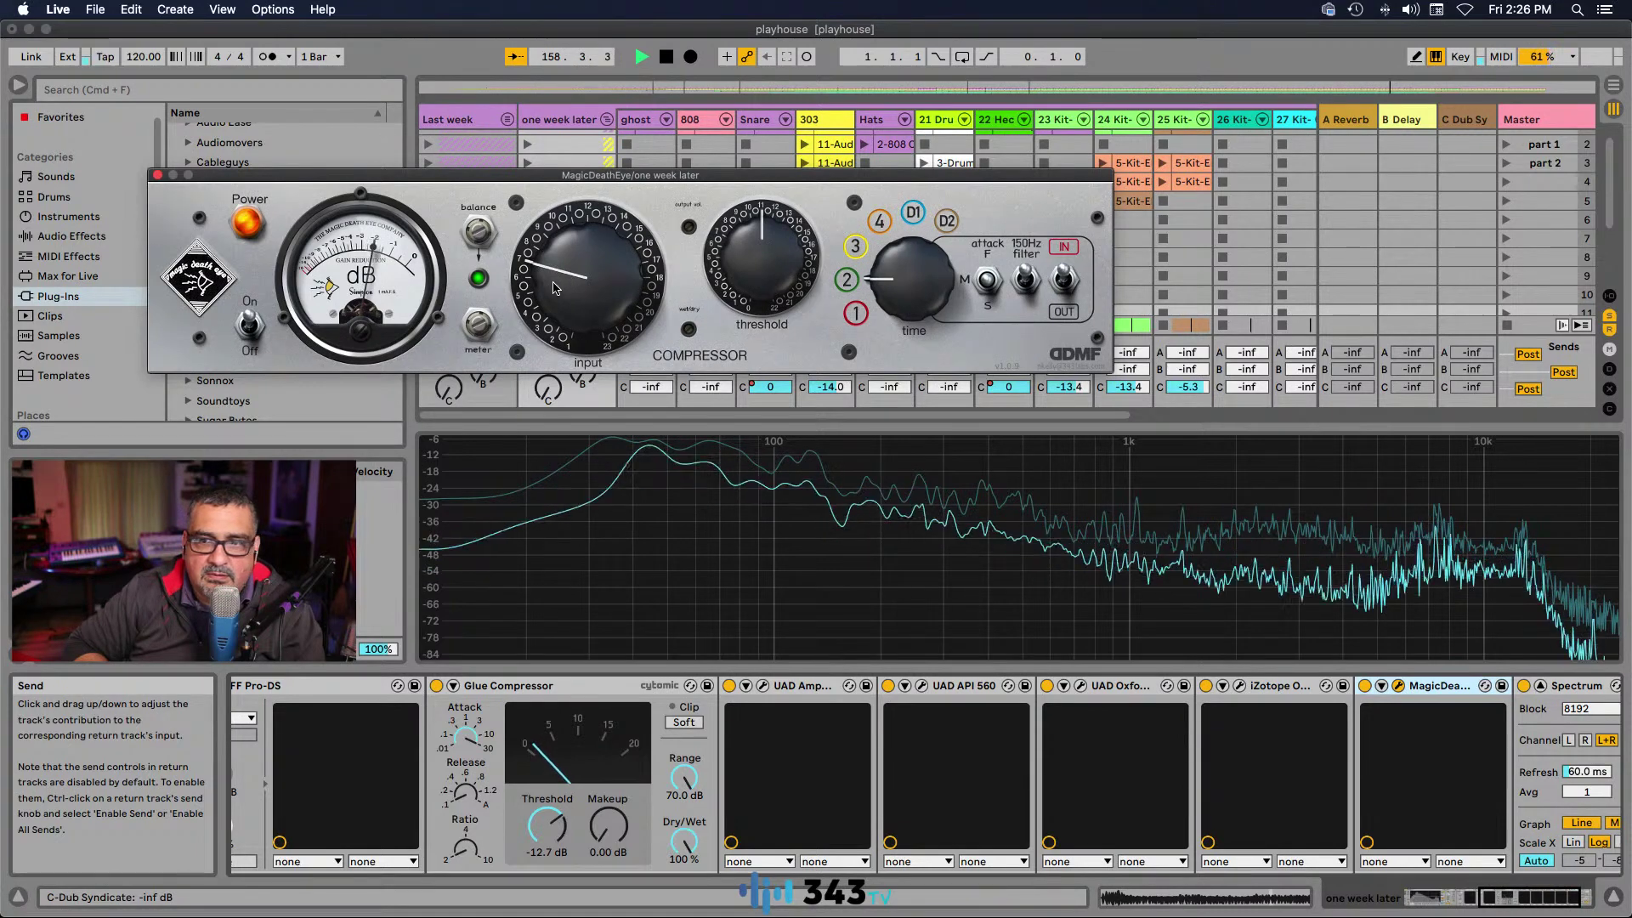
{"action": "left_click", "coordinate": [1586, 896]}
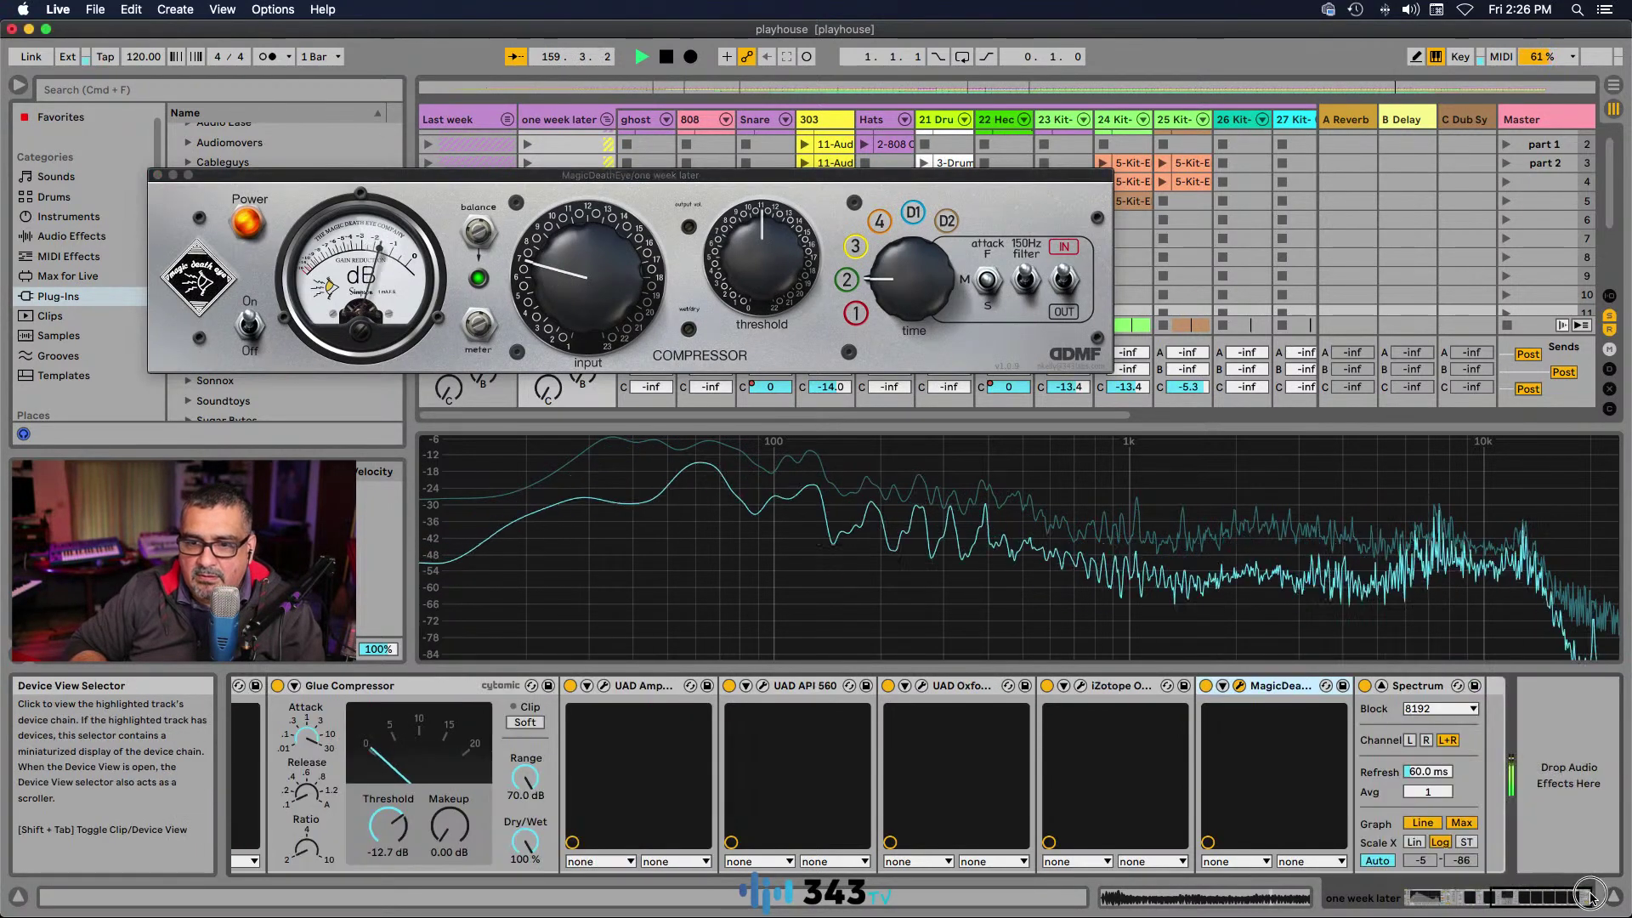
Step: Replay the song from an earlier section and try adjusting MagicDeathEye's time setting
{"action": "left_click", "coordinate": [569, 90]}
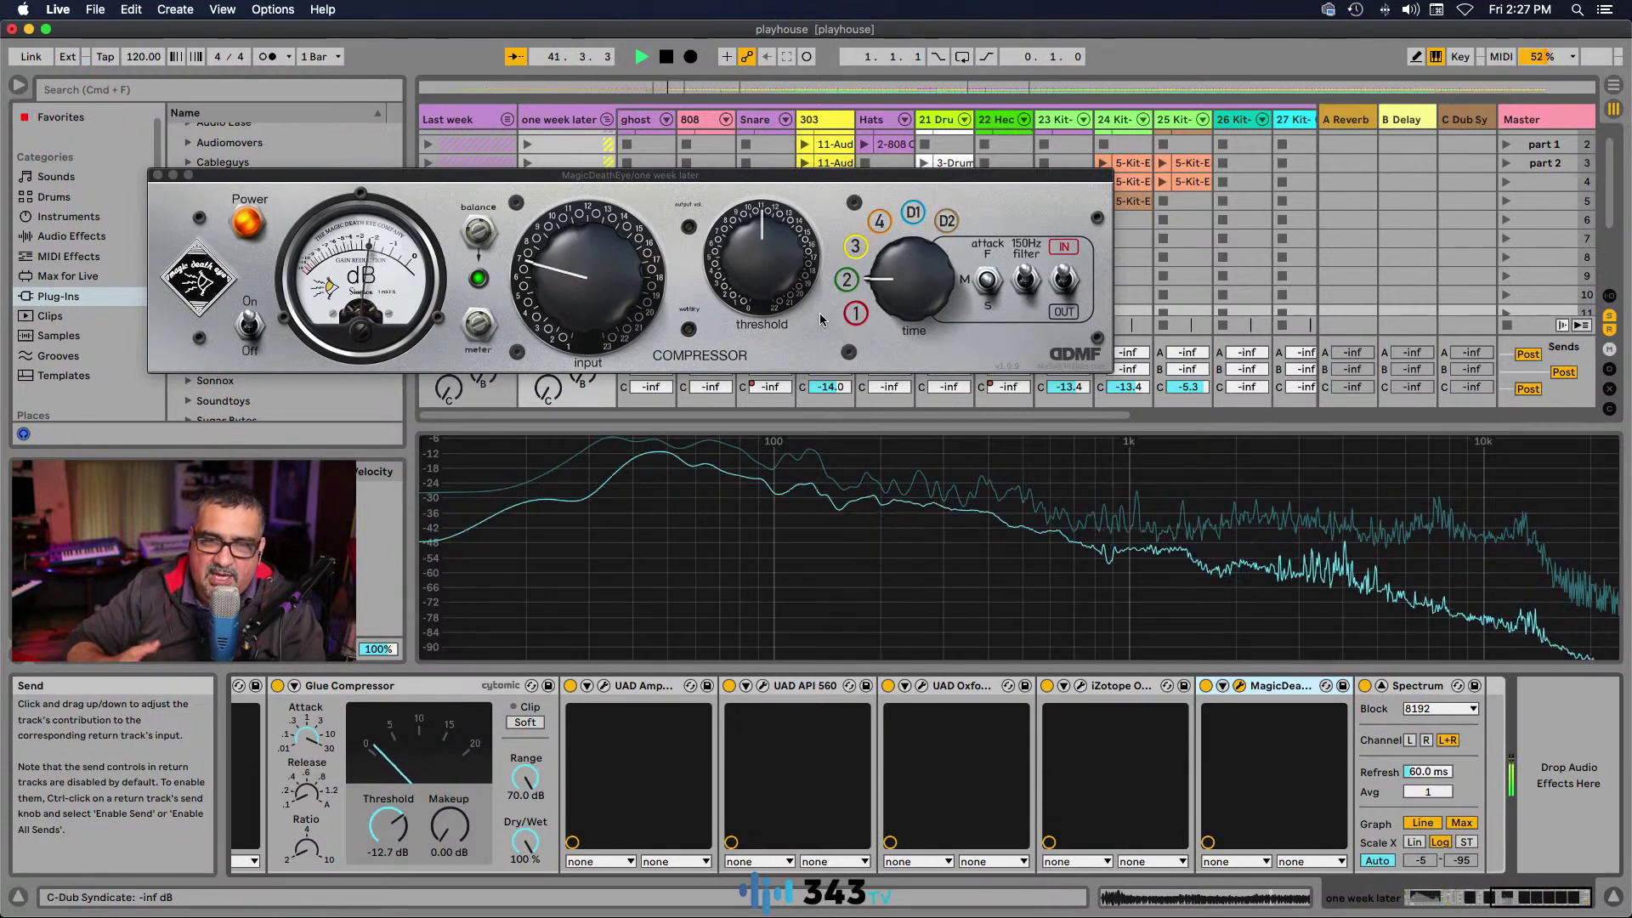
{"action": "left_click", "coordinate": [882, 277]}
{"action": "left_click_drag", "start_coordinate": [882, 277], "coordinate": [862, 308]}
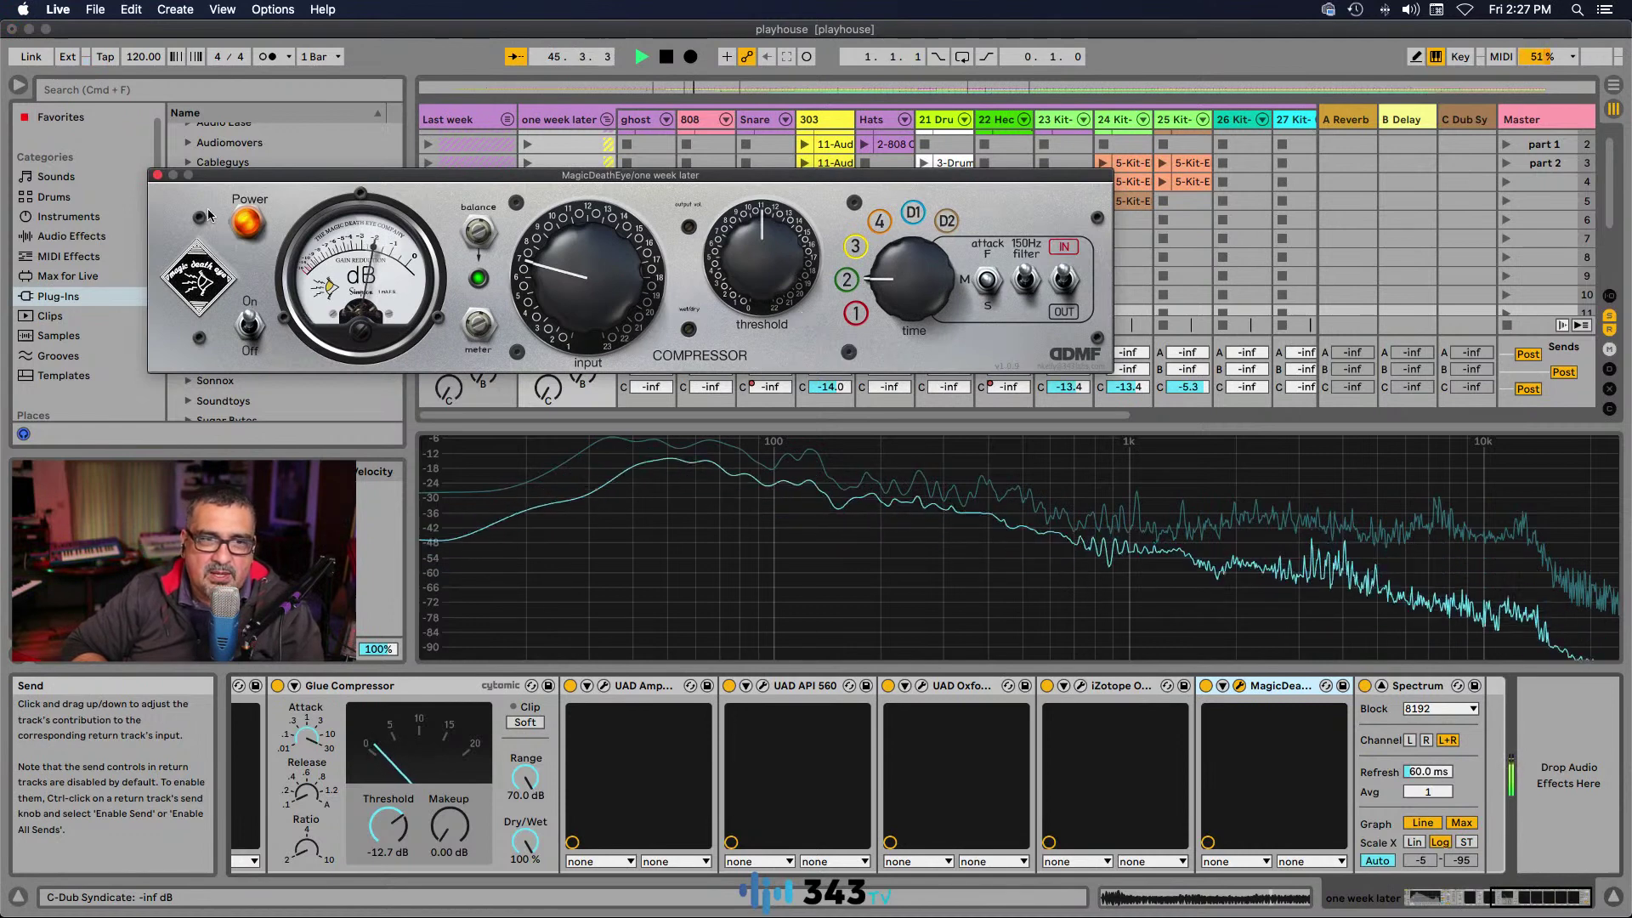
Step: Switch MagicDeathEye to its red logo and pin-up meter face
{"action": "left_click", "coordinate": [197, 295]}
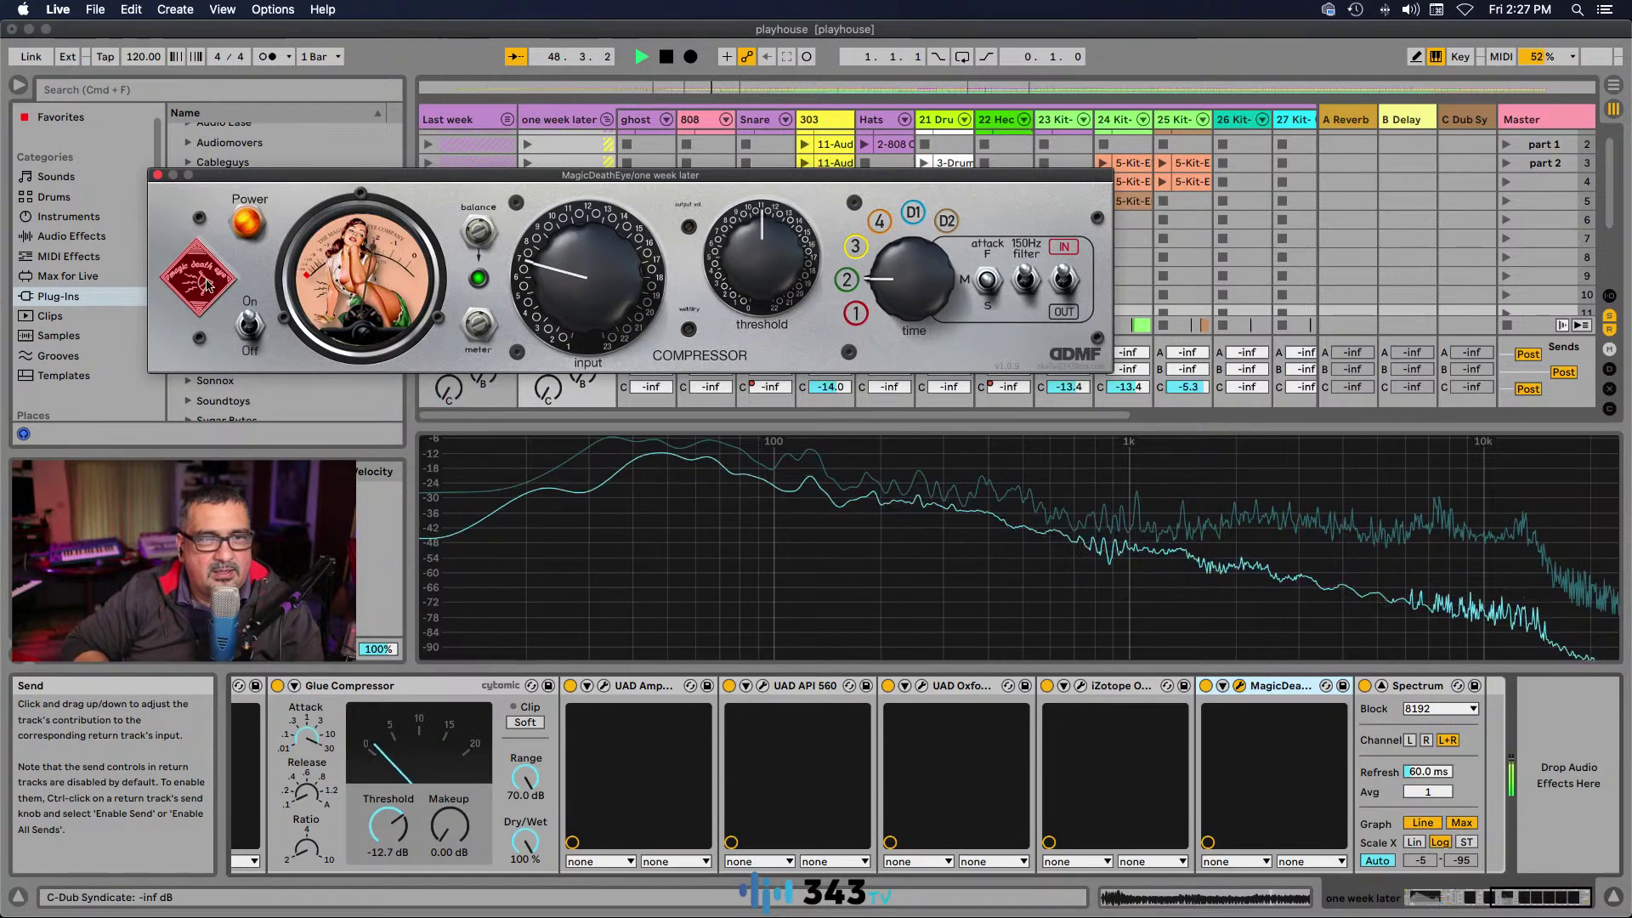
{"action": "left_click", "coordinate": [205, 285]}
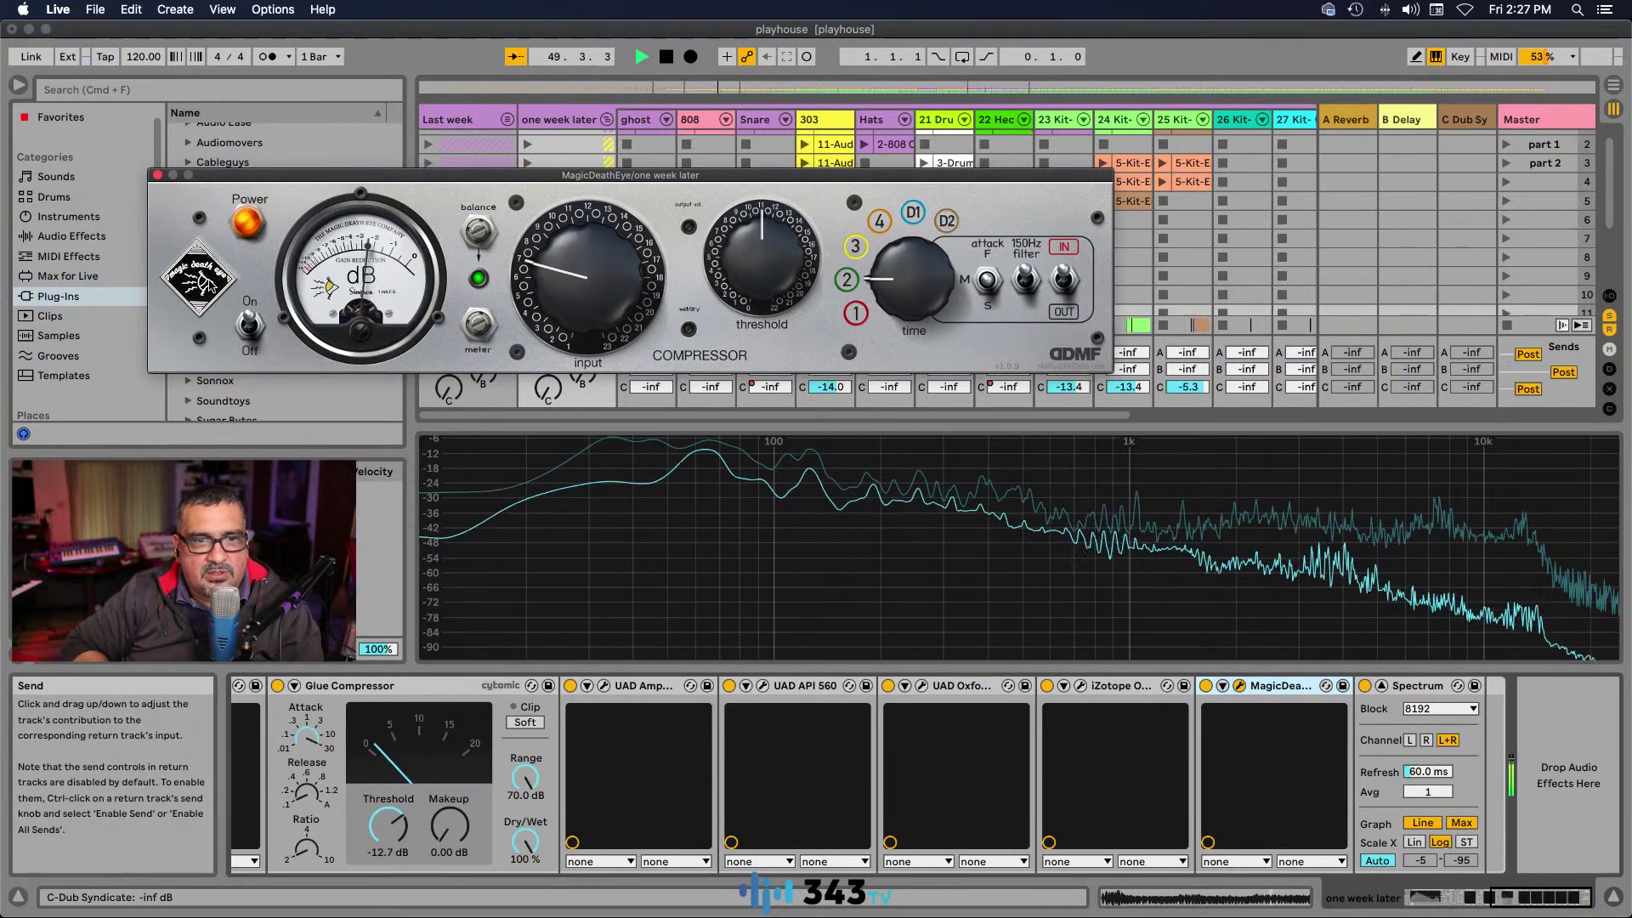
{"action": "left_click", "coordinate": [205, 284]}
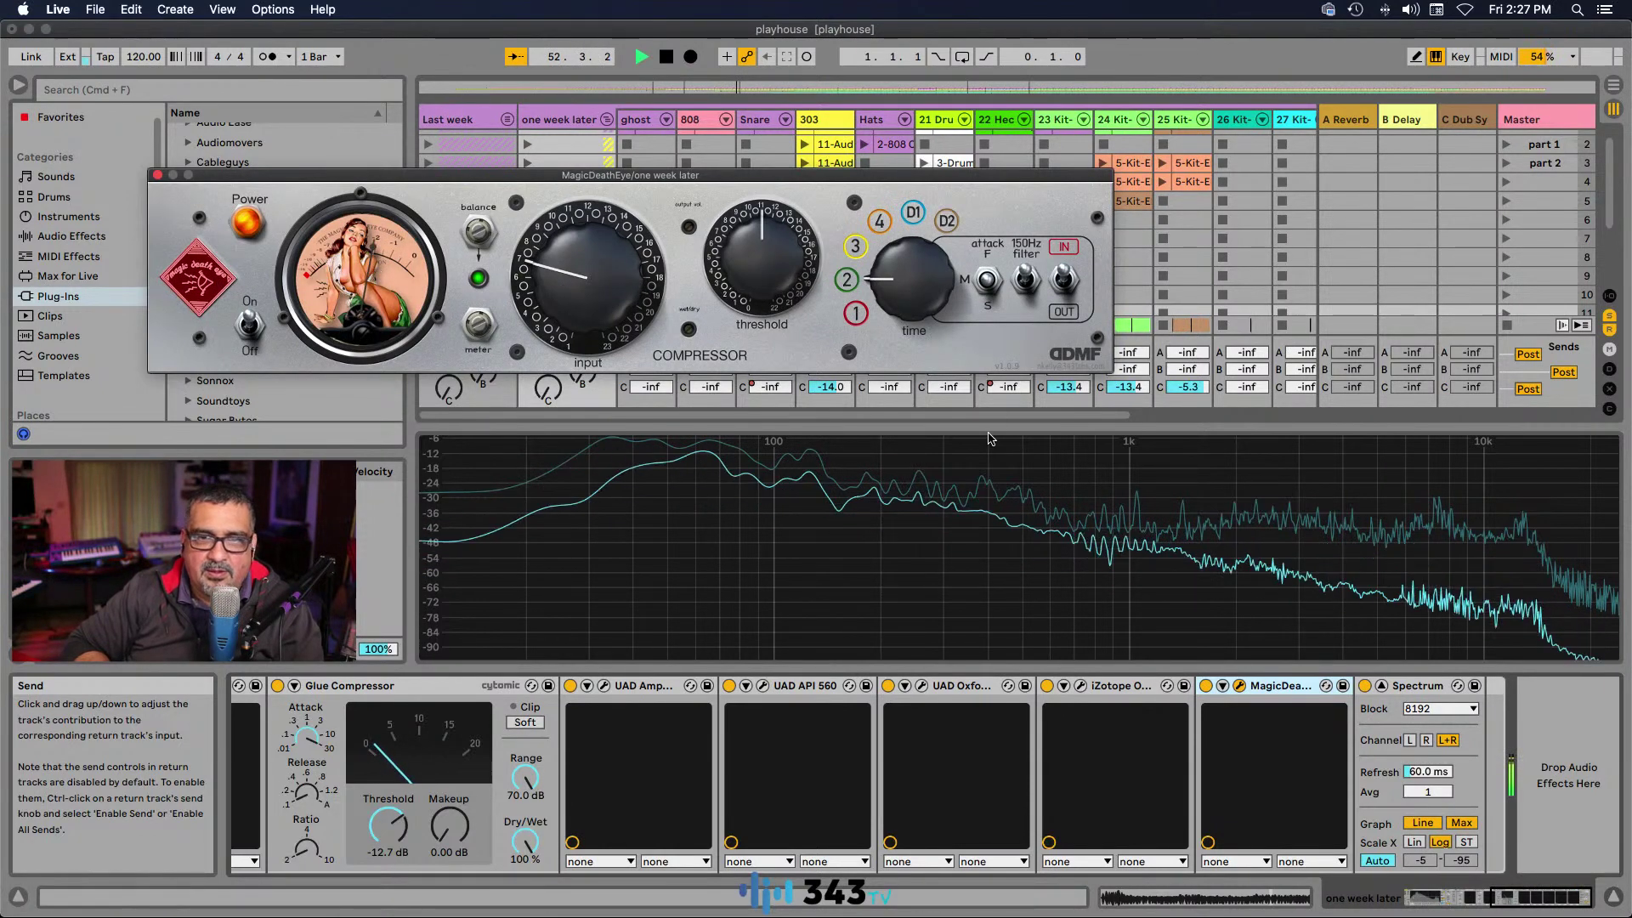
Step: Compare the group with MagicDeathEye bypassed and active, leaving it on, and hide its window
{"action": "left_click", "coordinate": [1205, 687]}
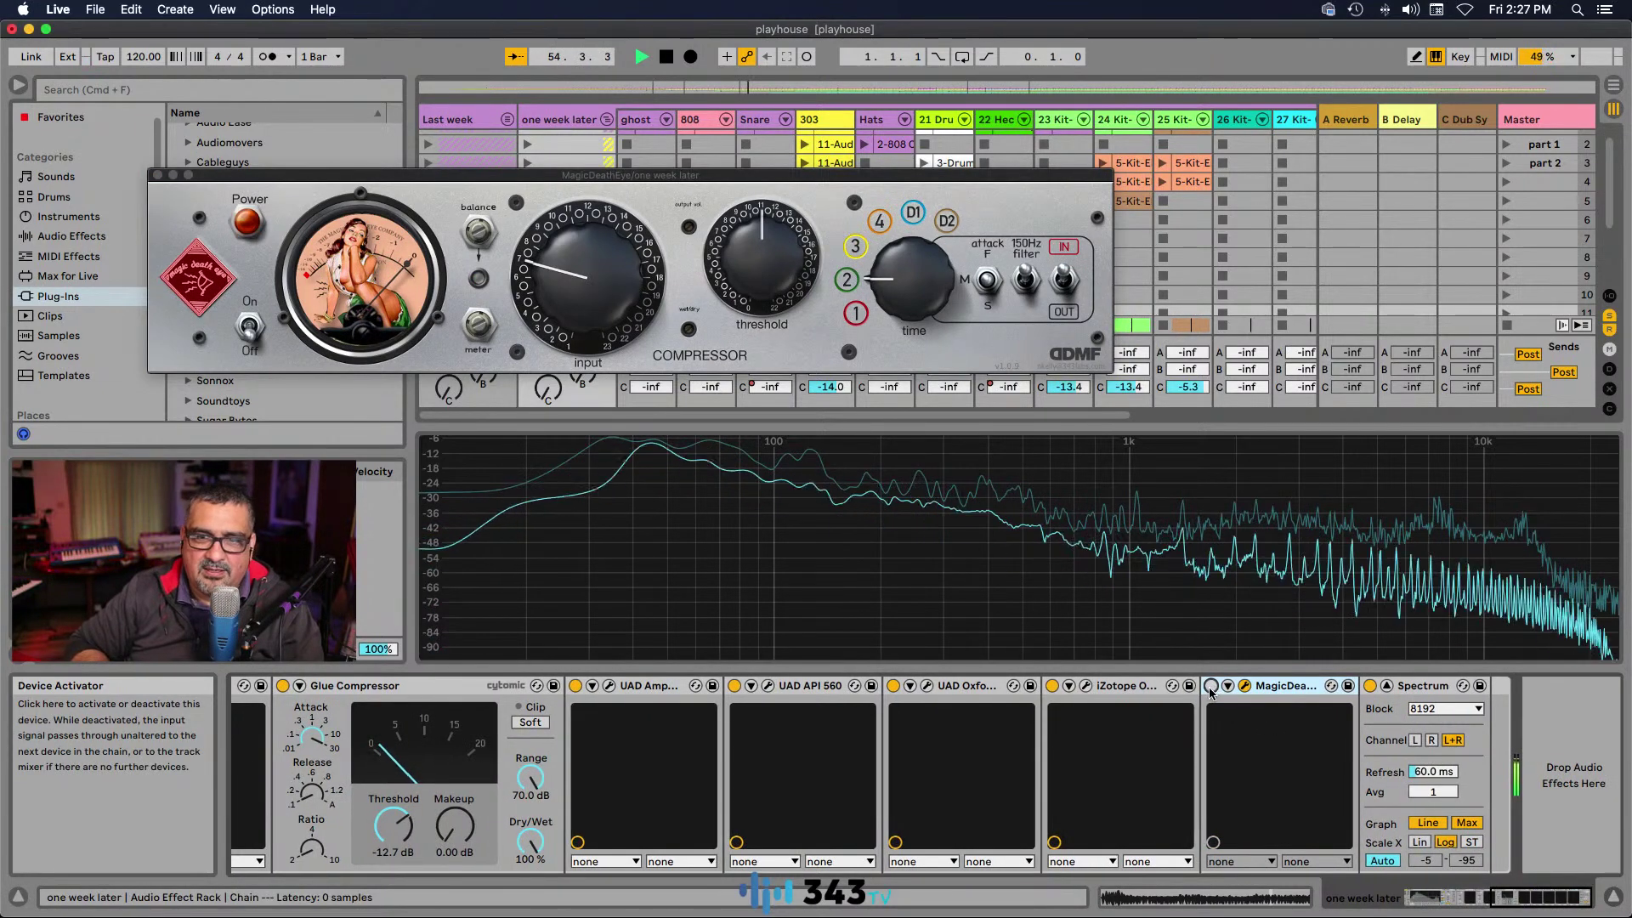
{"action": "left_click", "coordinate": [1209, 687]}
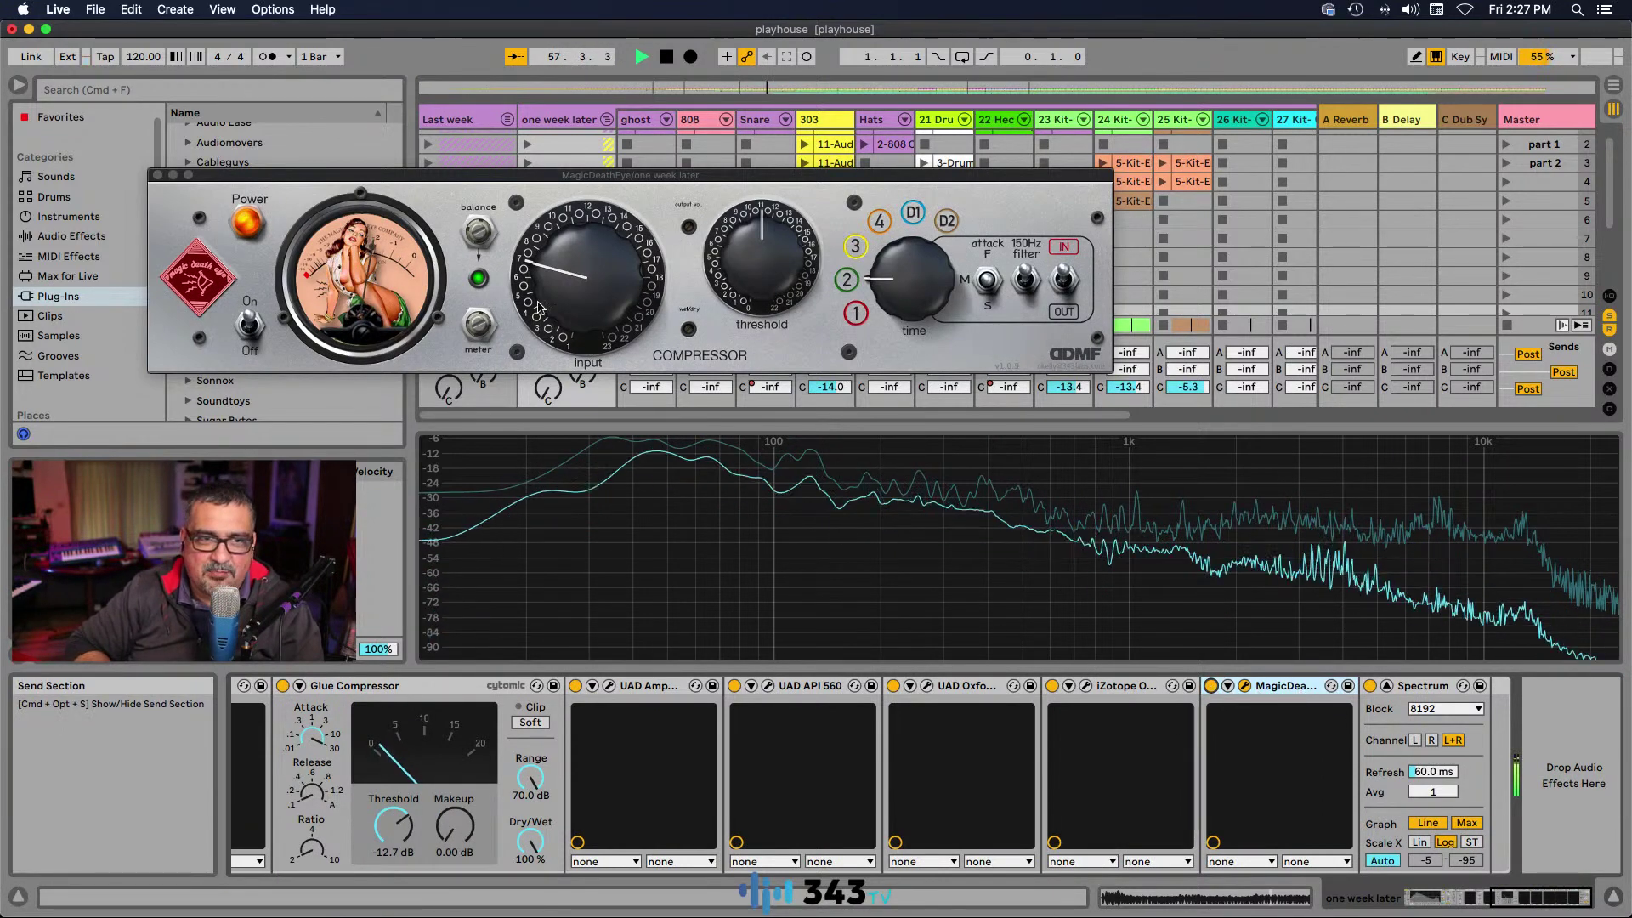
{"action": "left_click_drag", "start_coordinate": [236, 174], "coordinate": [387, 244]}
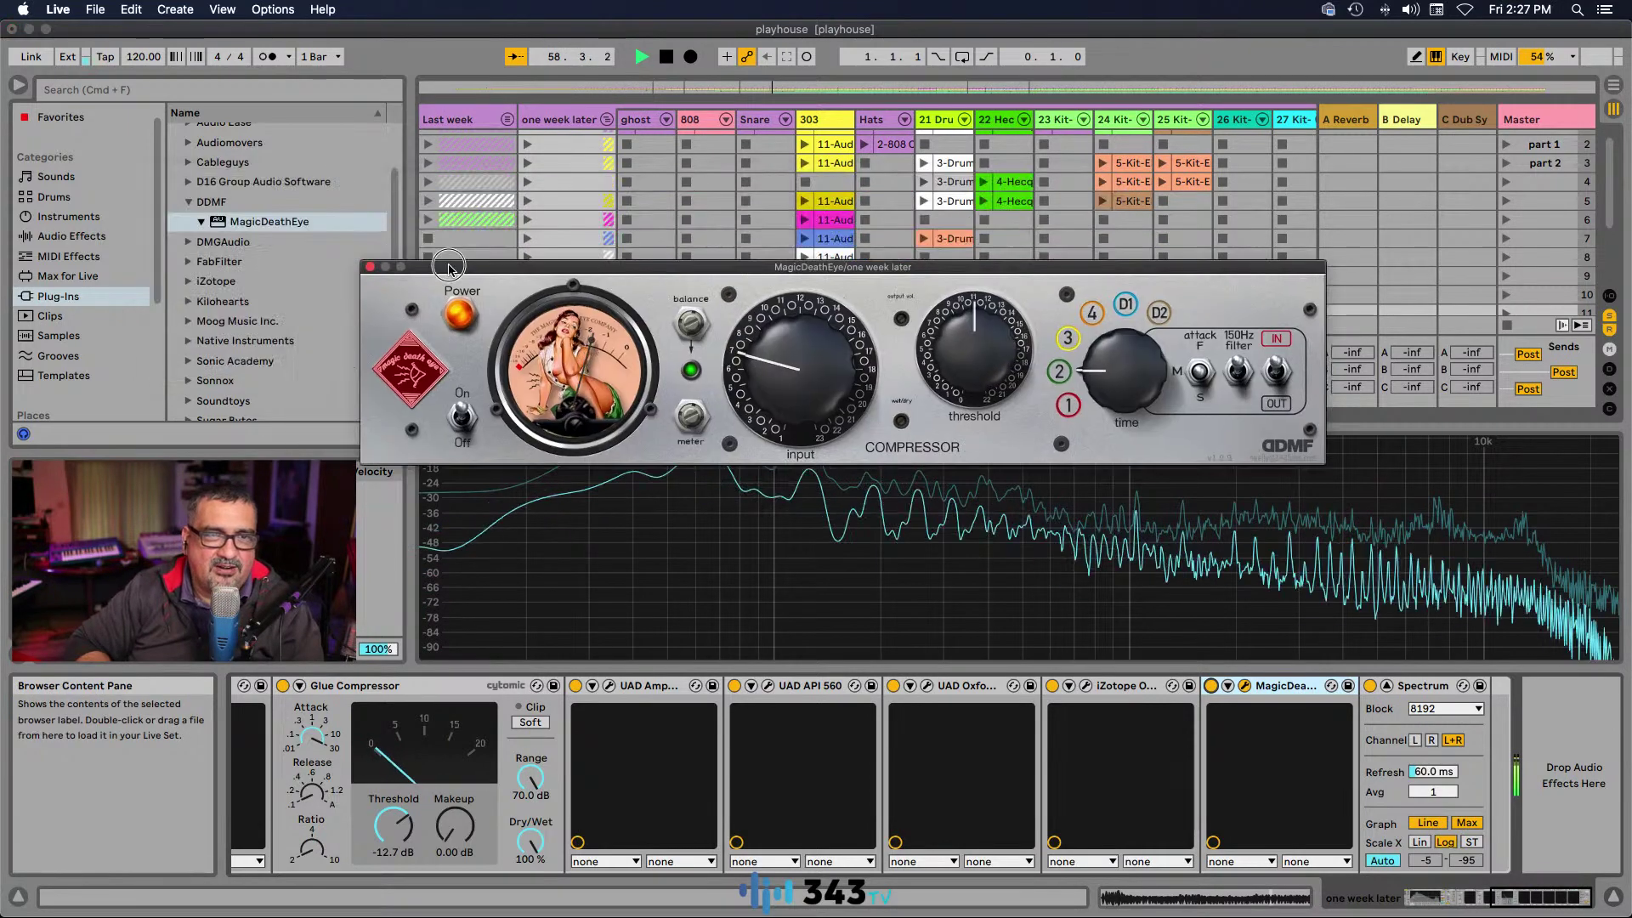
{"action": "key", "text": "super+alt+p"}
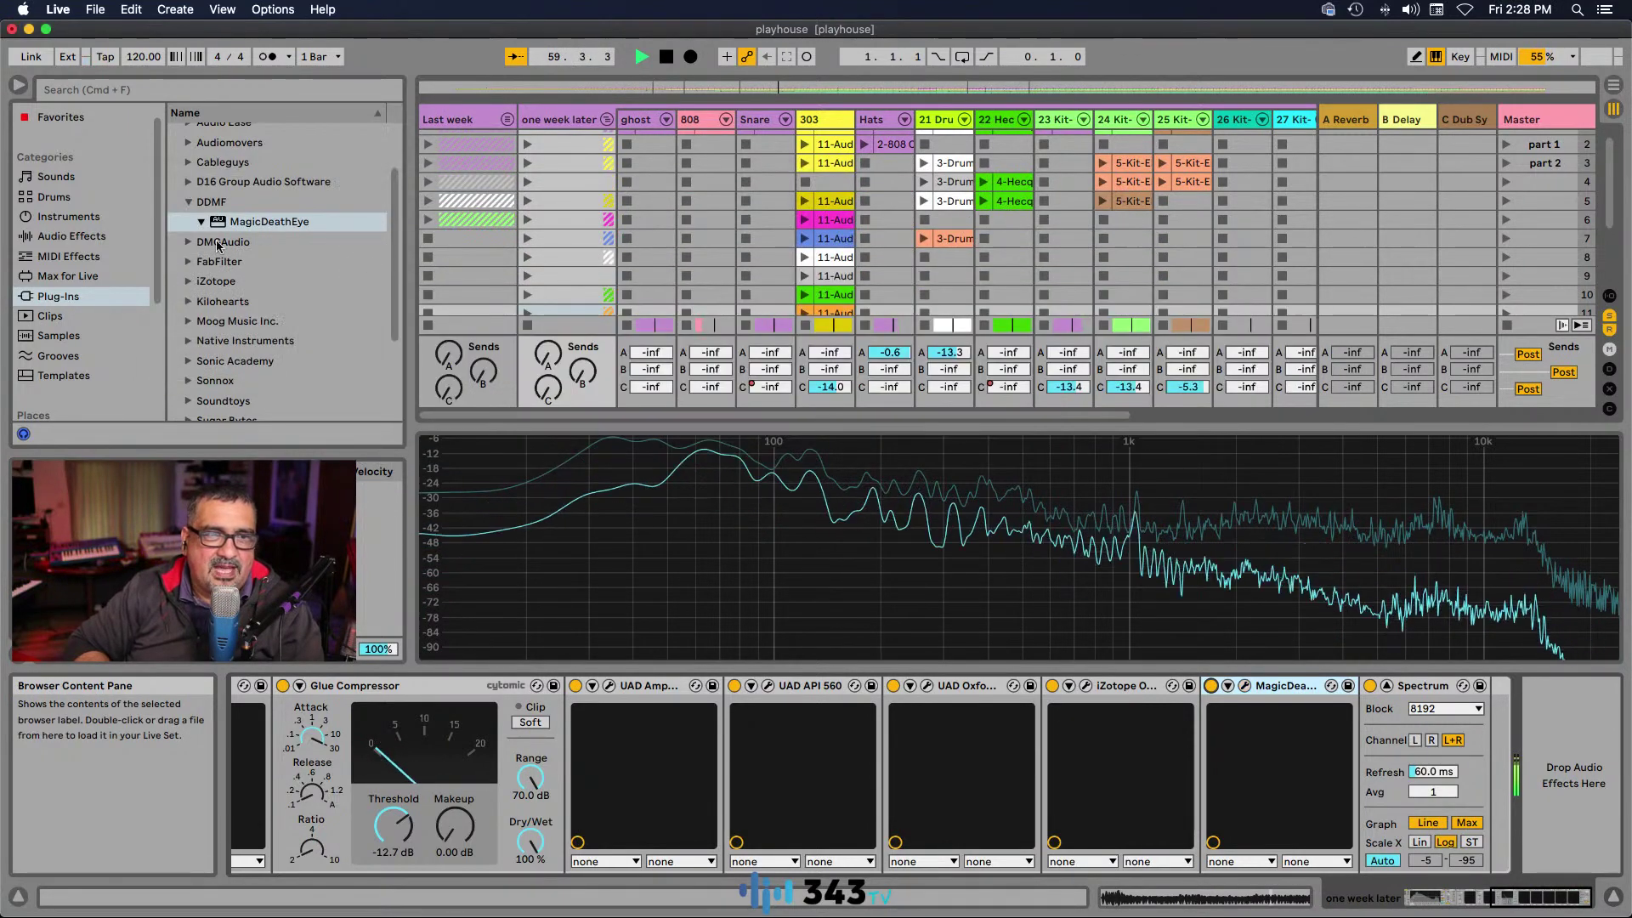
Step: Load FabFilter's FF Pro-L limiter into the rack between MagicDeathEye and Spectrum
{"action": "scroll", "coordinate": [230, 272], "scroll_direction": "down", "scroll_amount": 5}
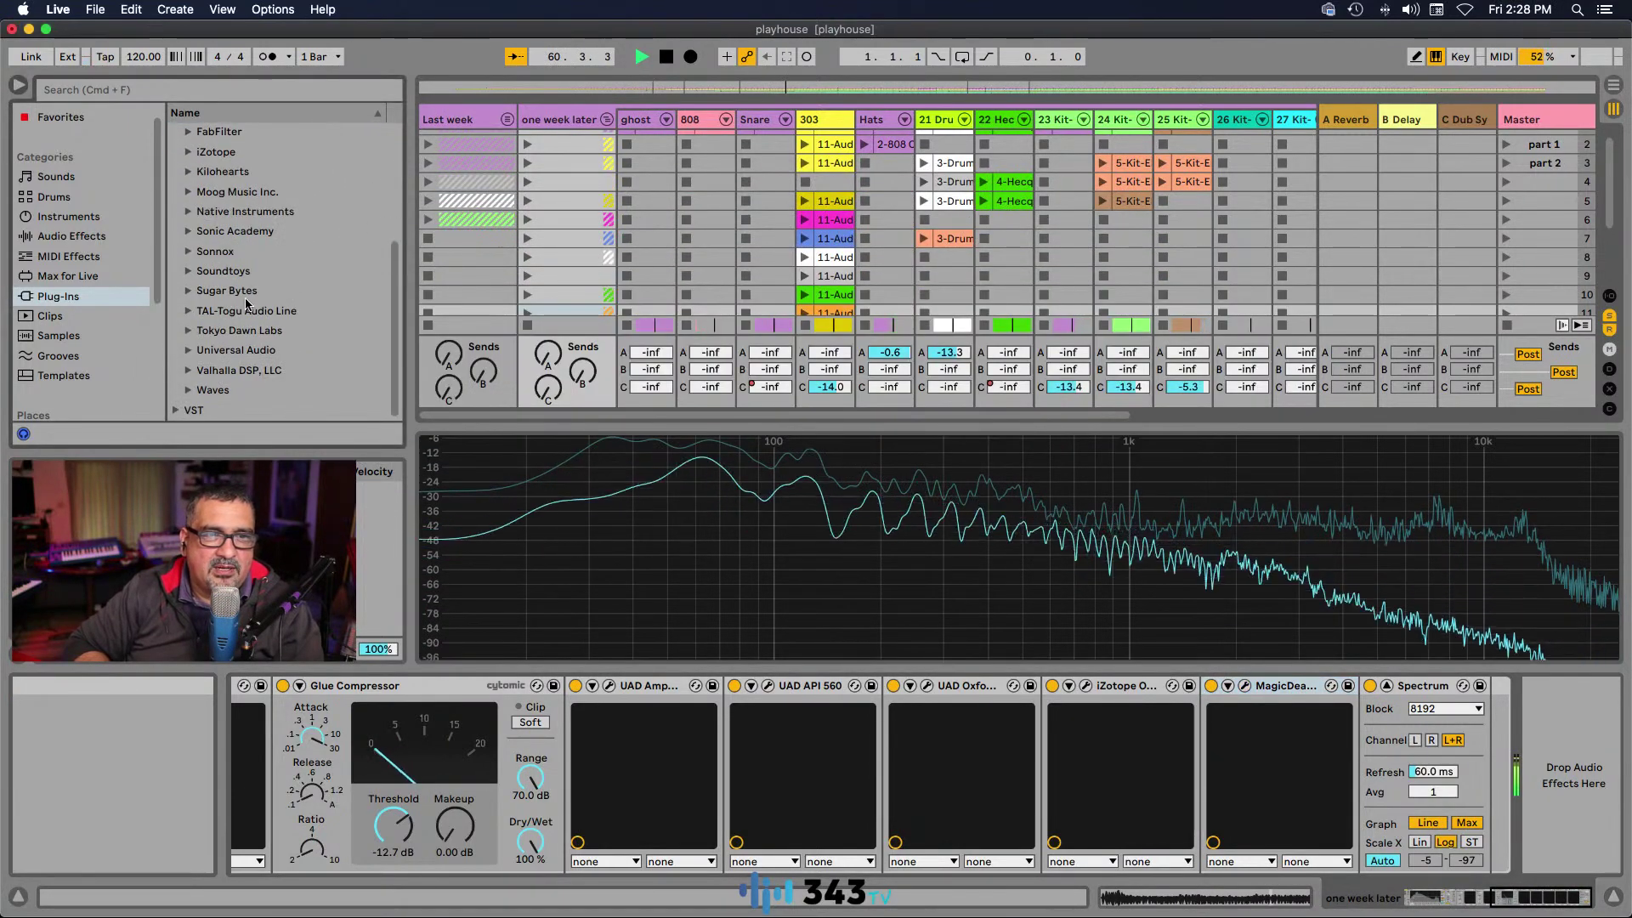
{"action": "scroll", "coordinate": [195, 221], "scroll_direction": "up", "scroll_amount": 2}
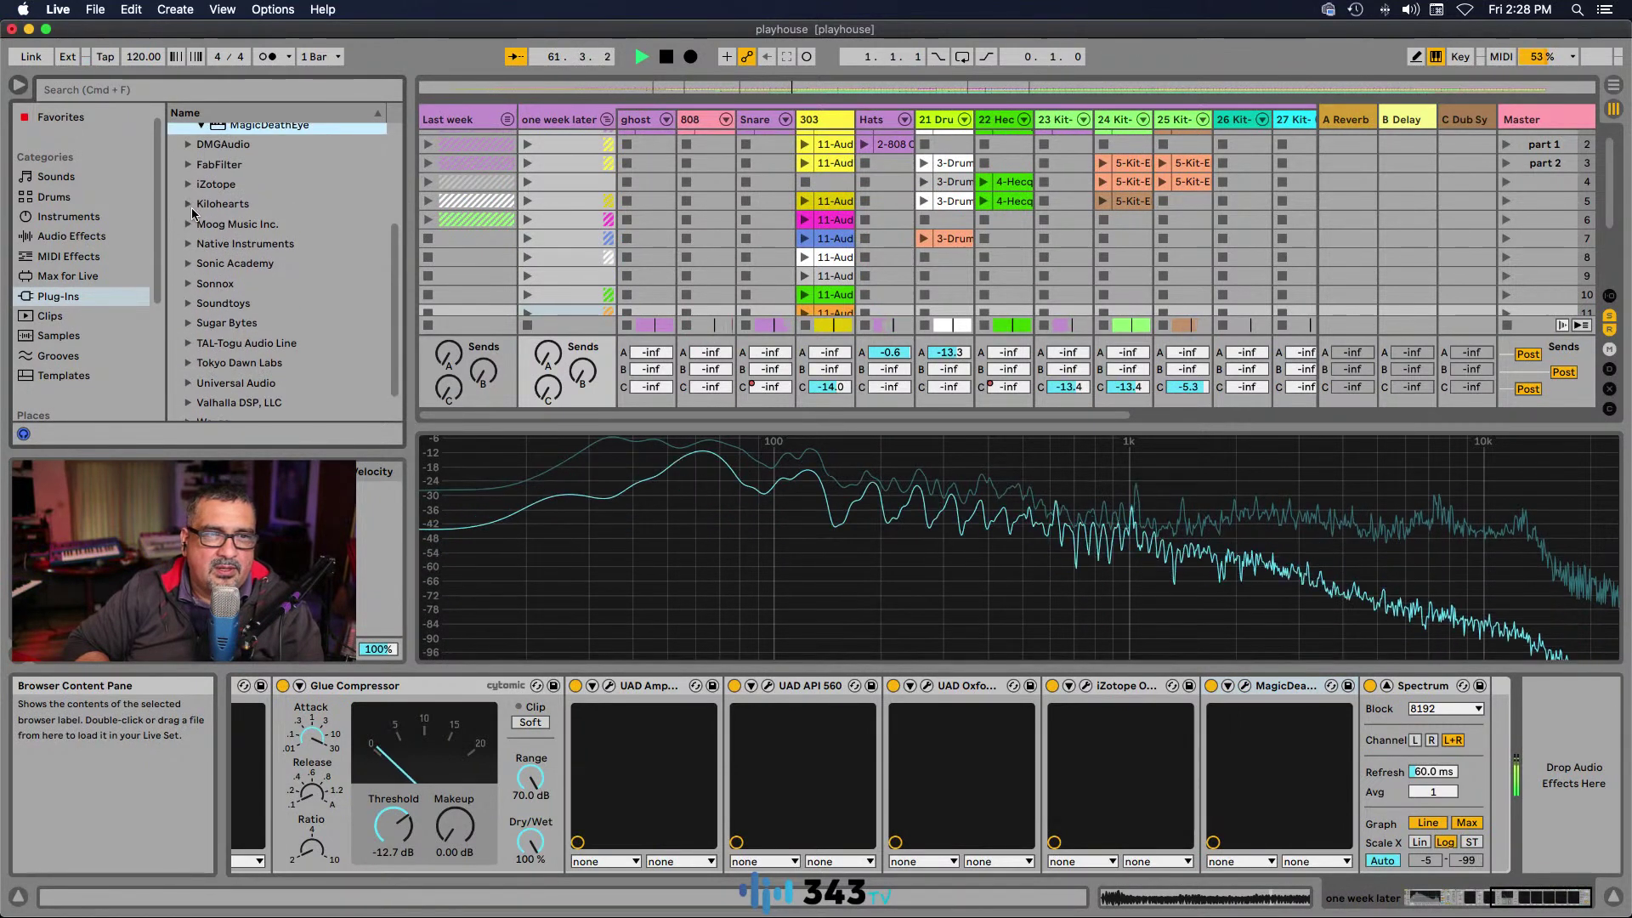
{"action": "left_click", "coordinate": [190, 166]}
{"action": "left_click_drag", "start_coordinate": [245, 266], "coordinate": [1357, 738]}
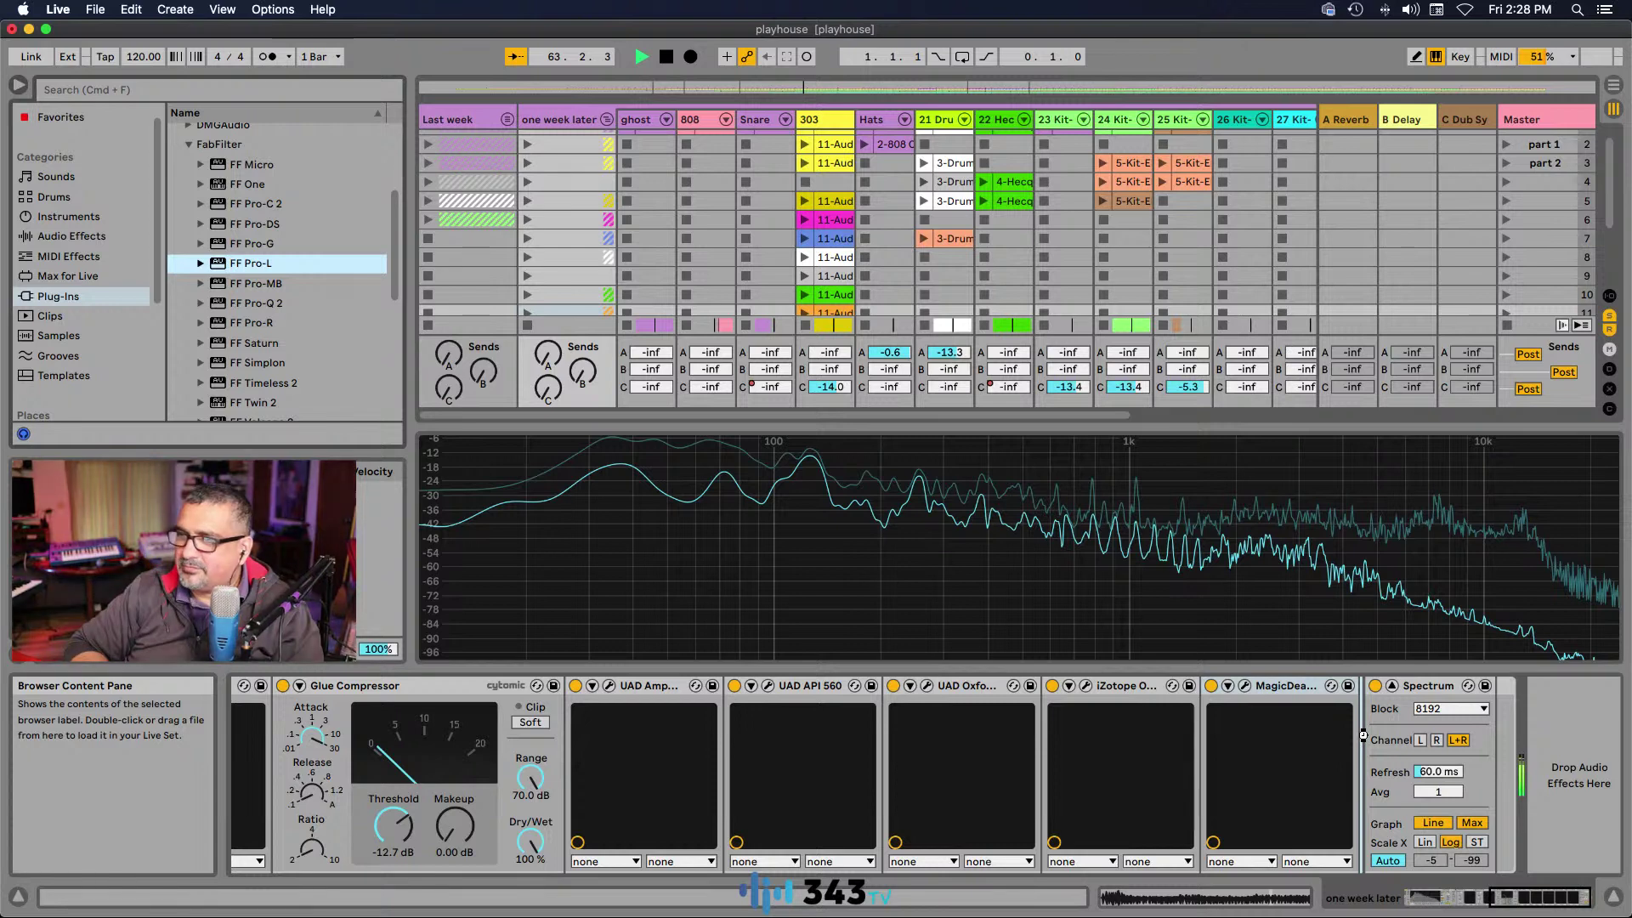
Step: Reveal FF Pro-L's advanced settings, raise its lookahead, and set the Punchy style with a gain of +2.6 dB
{"action": "key", "text": "Return"}
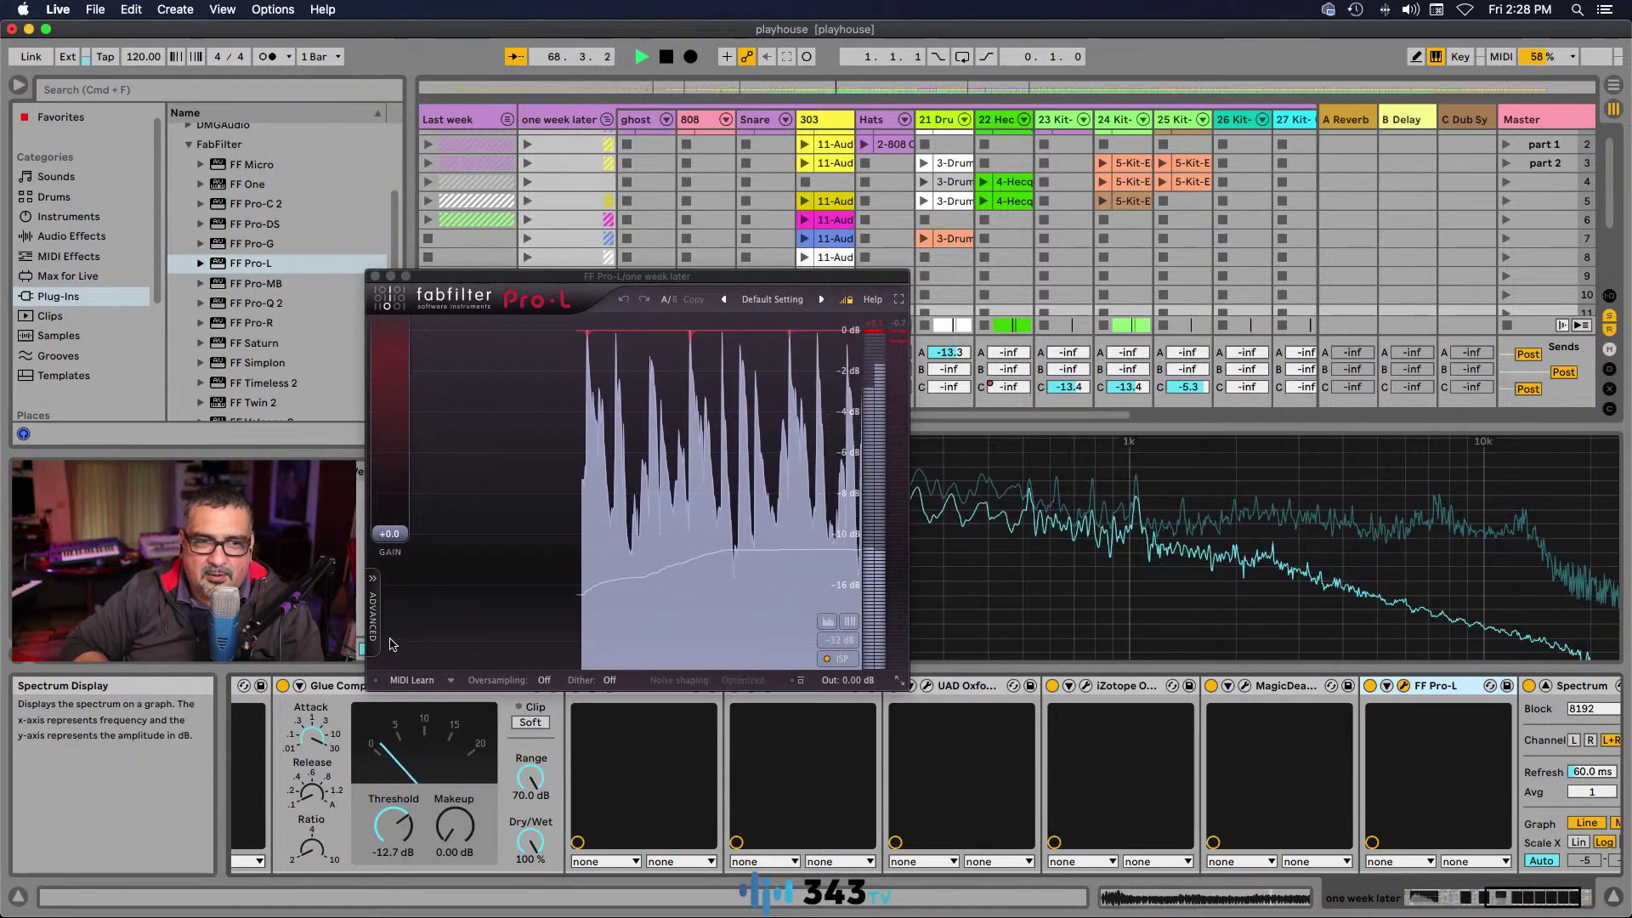
{"action": "left_click", "coordinate": [373, 610]}
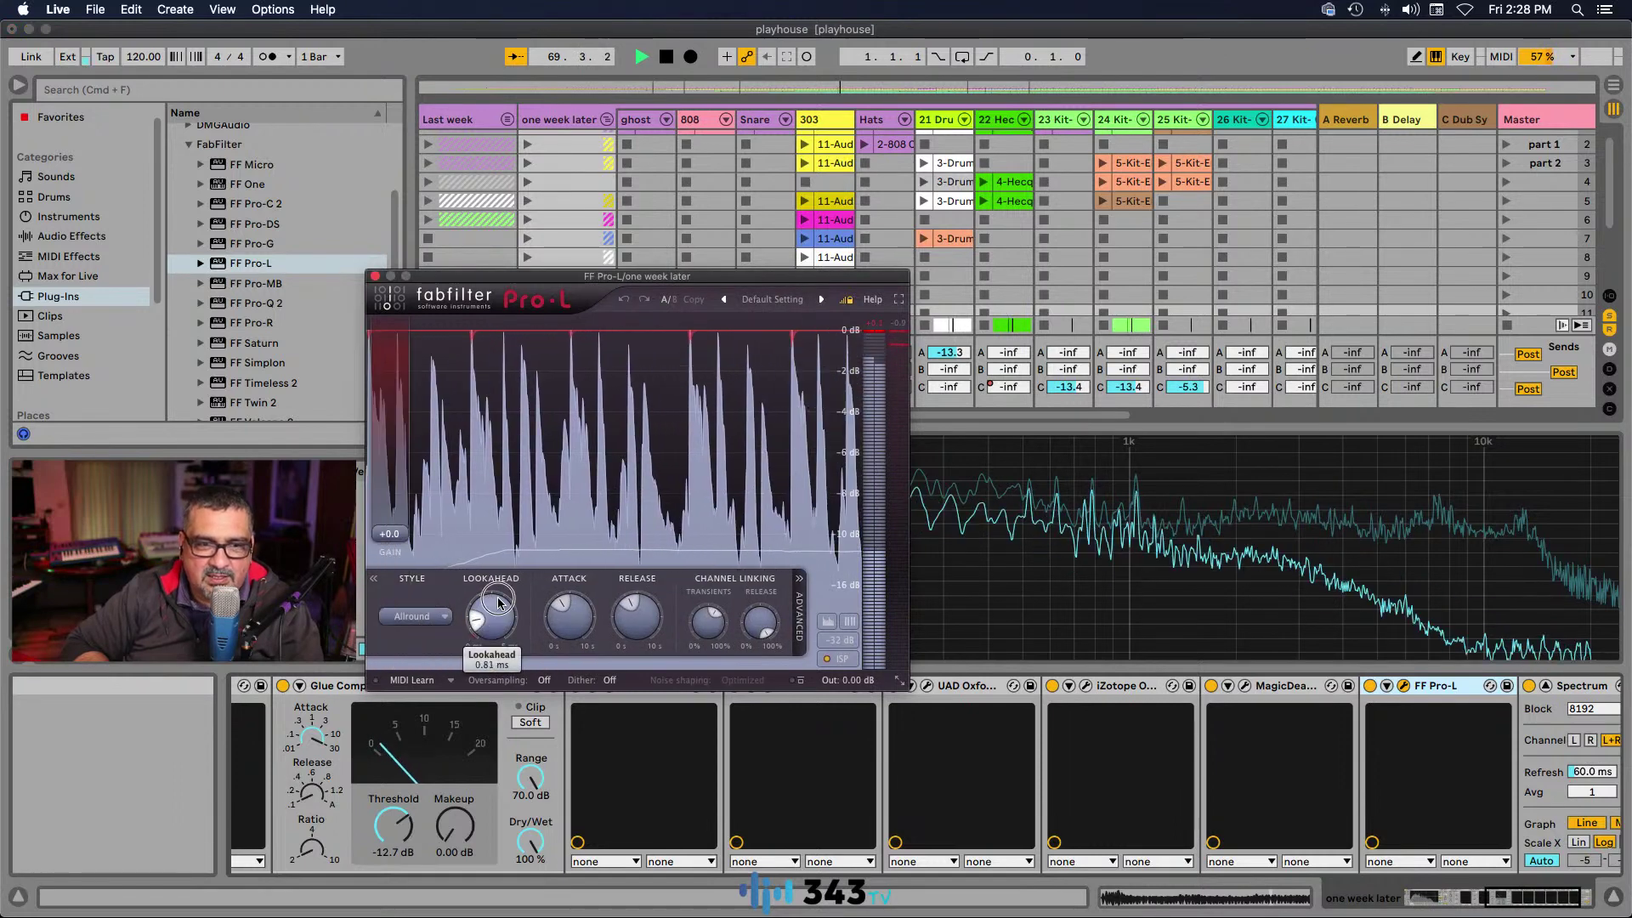
{"action": "left_click_drag", "start_coordinate": [491, 616], "coordinate": [503, 561]}
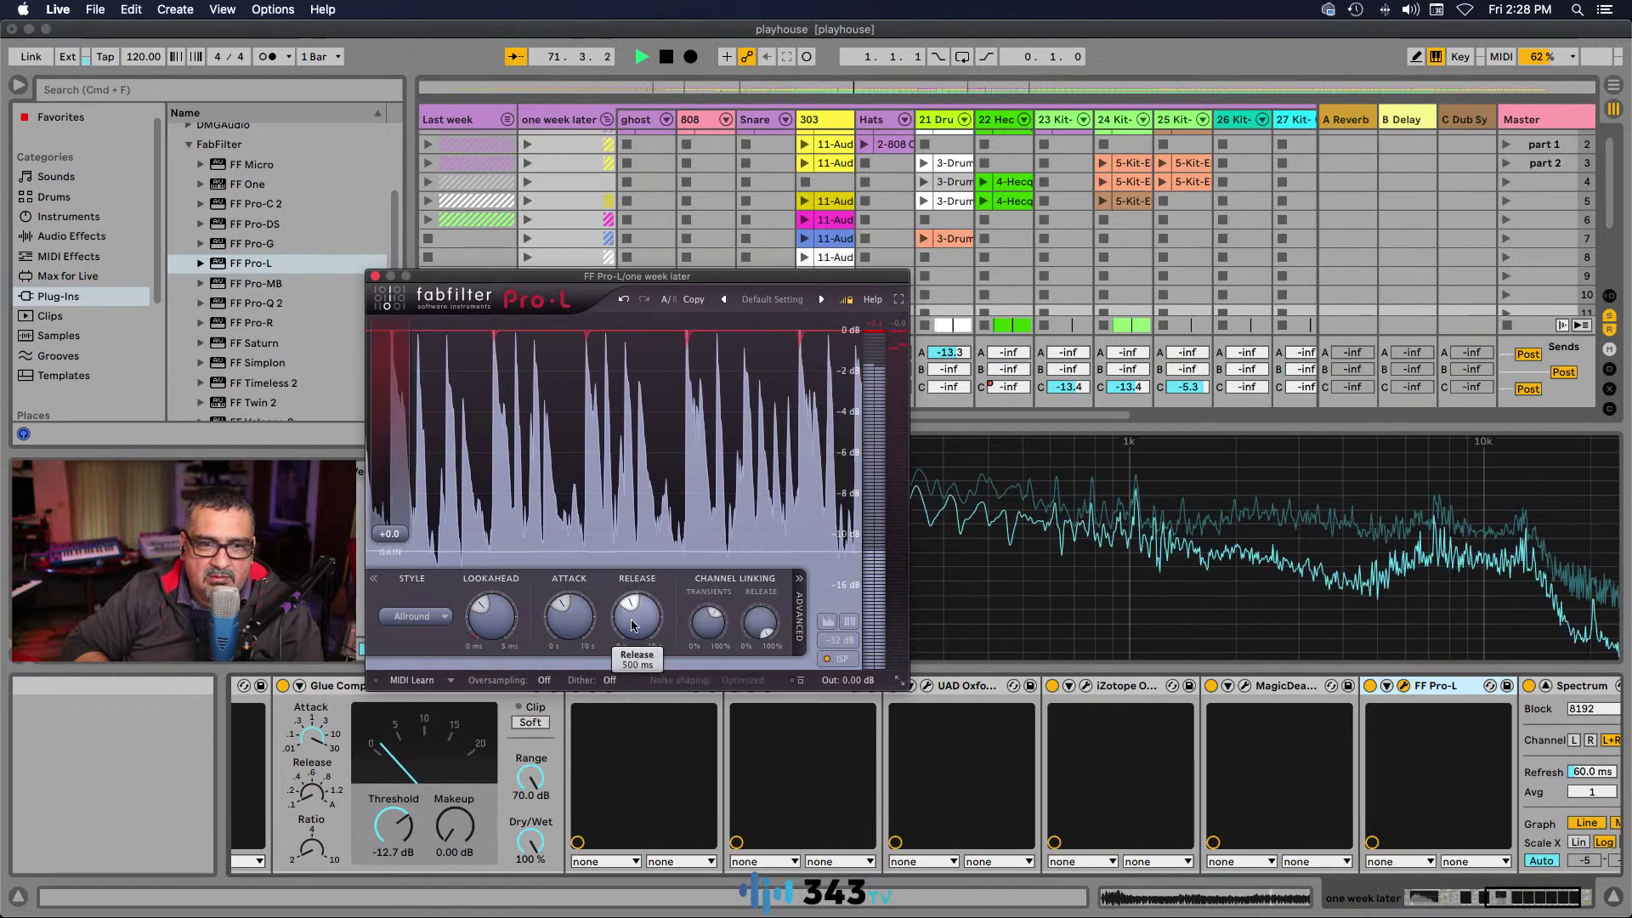
{"action": "left_click", "coordinate": [434, 618]}
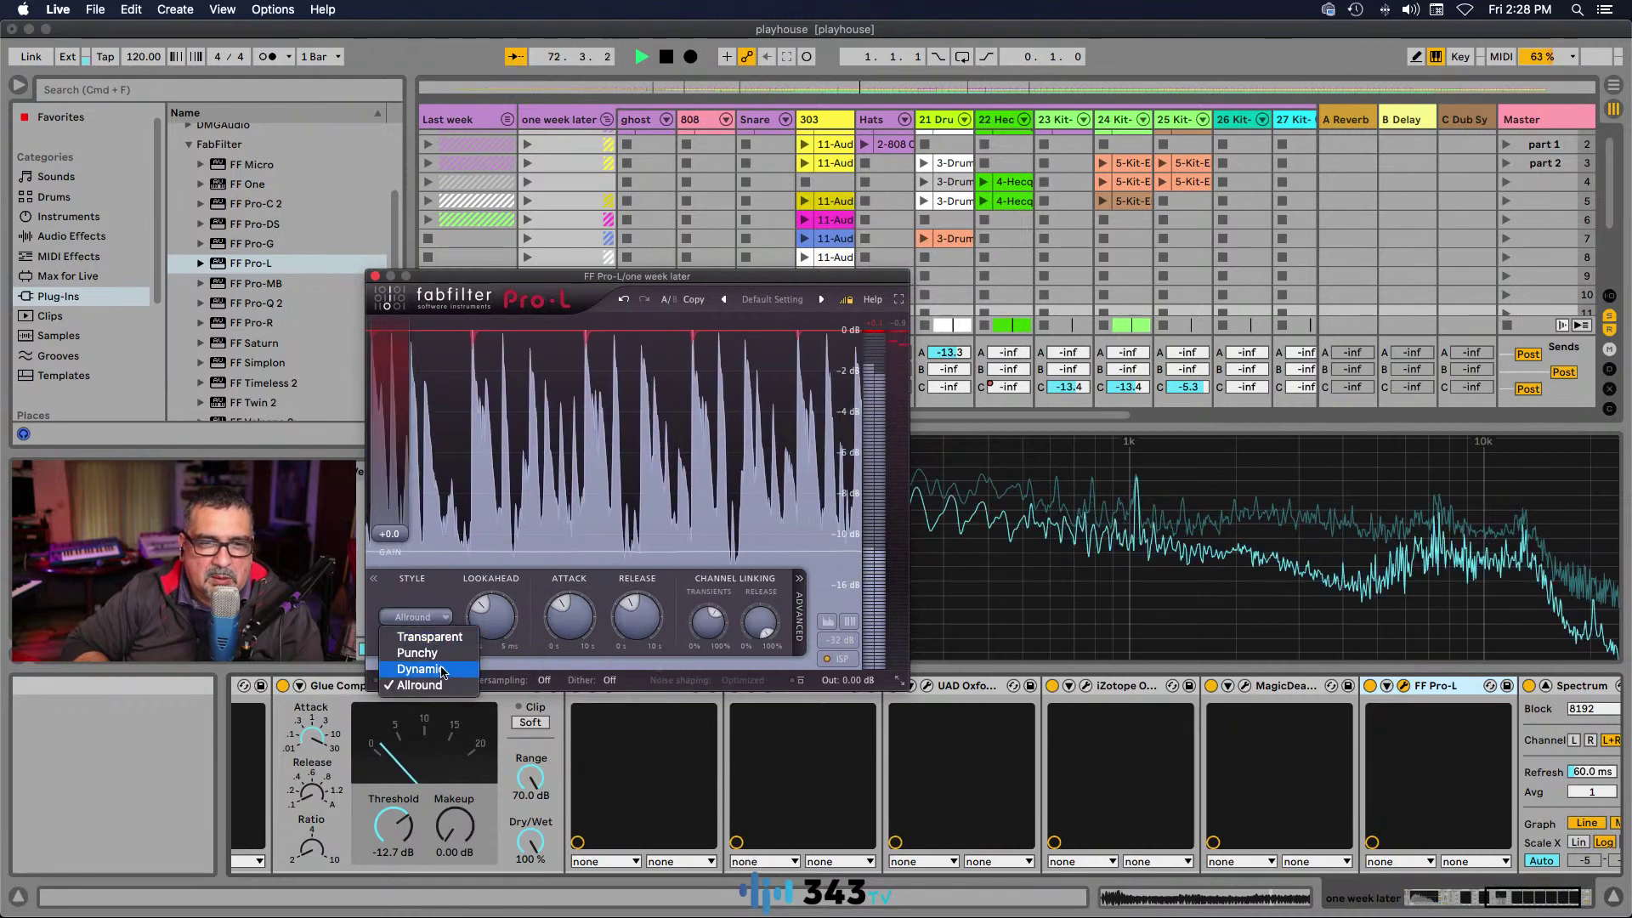
{"action": "left_click", "coordinate": [416, 653]}
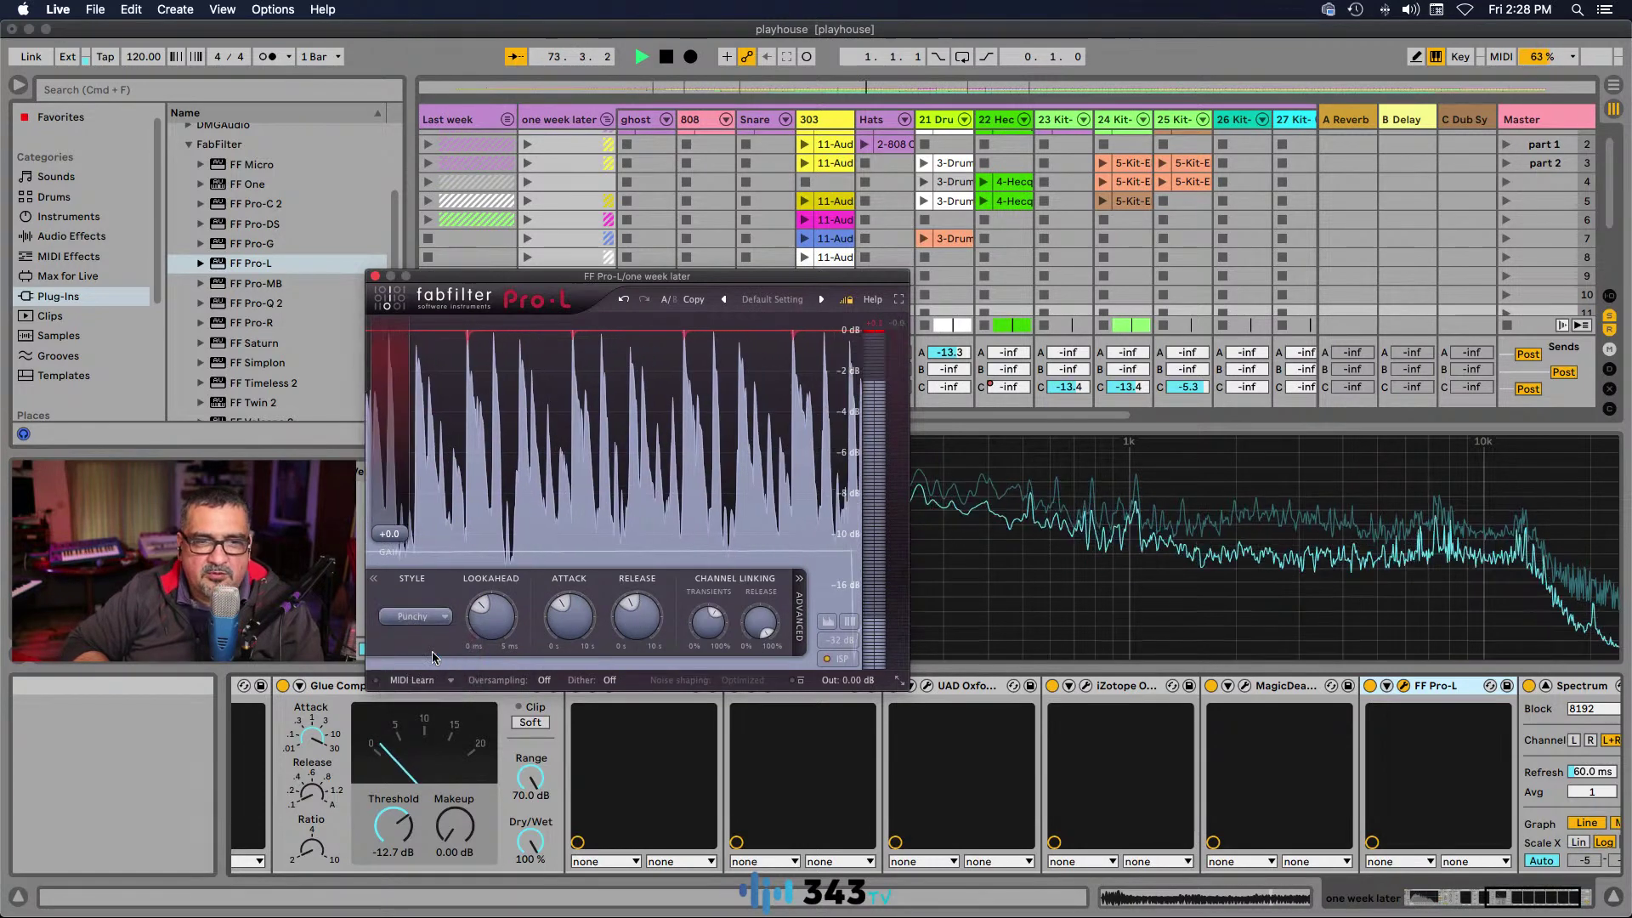
{"action": "left_click_drag", "start_coordinate": [392, 537], "coordinate": [395, 522]}
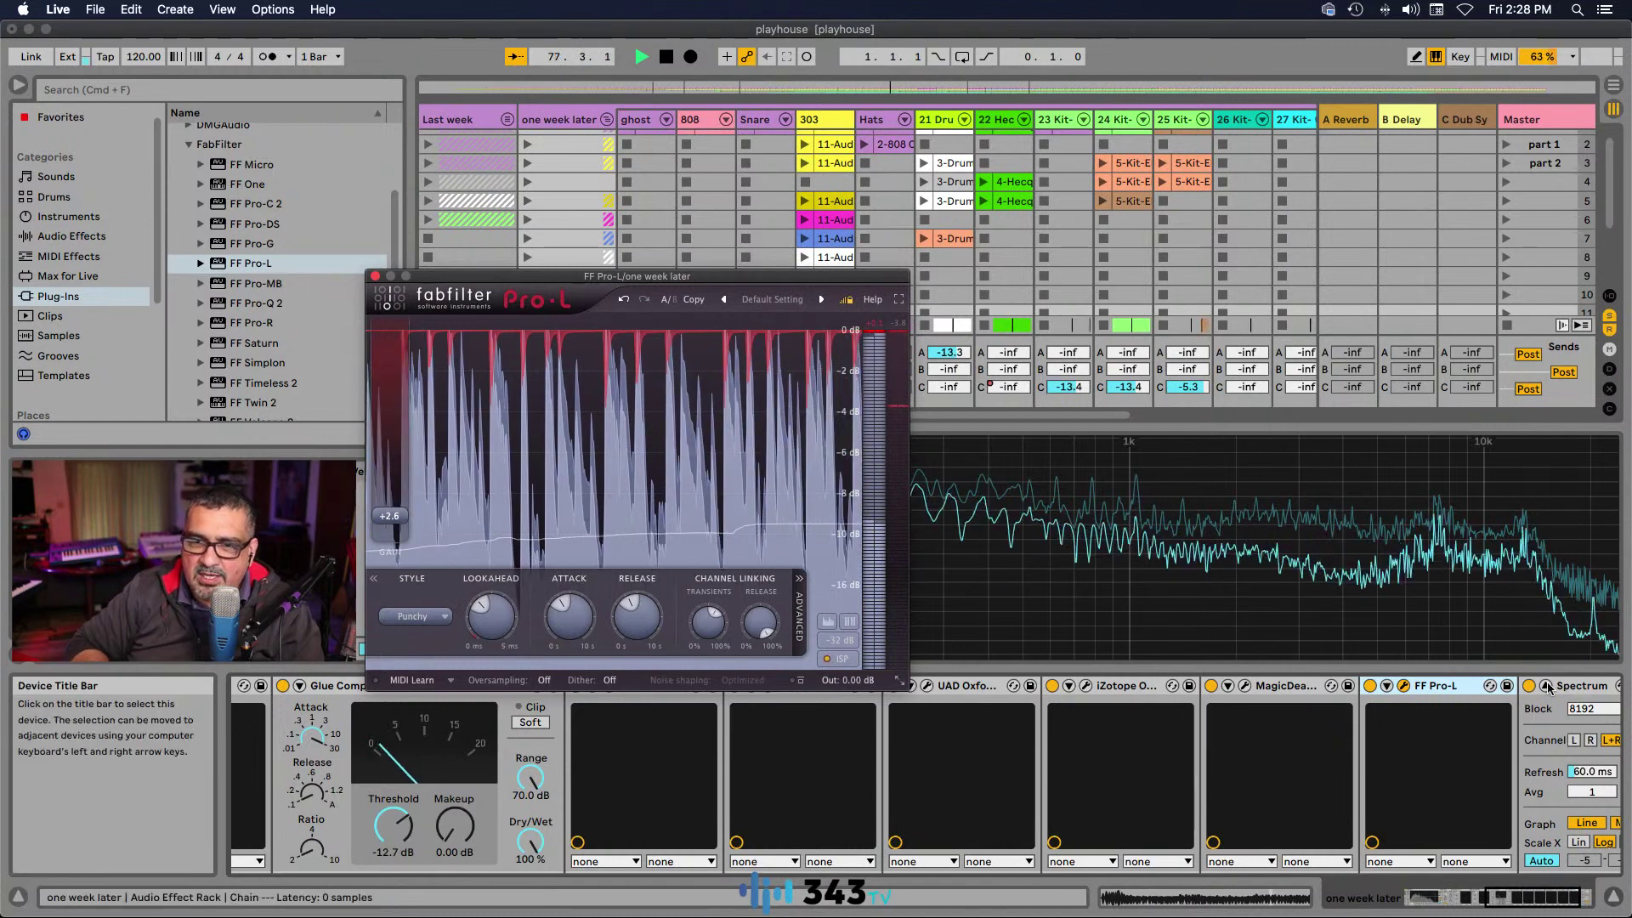
Step: Show the mixer section and reset the one week later group's volume to 0 dB
{"action": "key", "text": "super+alt+m"}
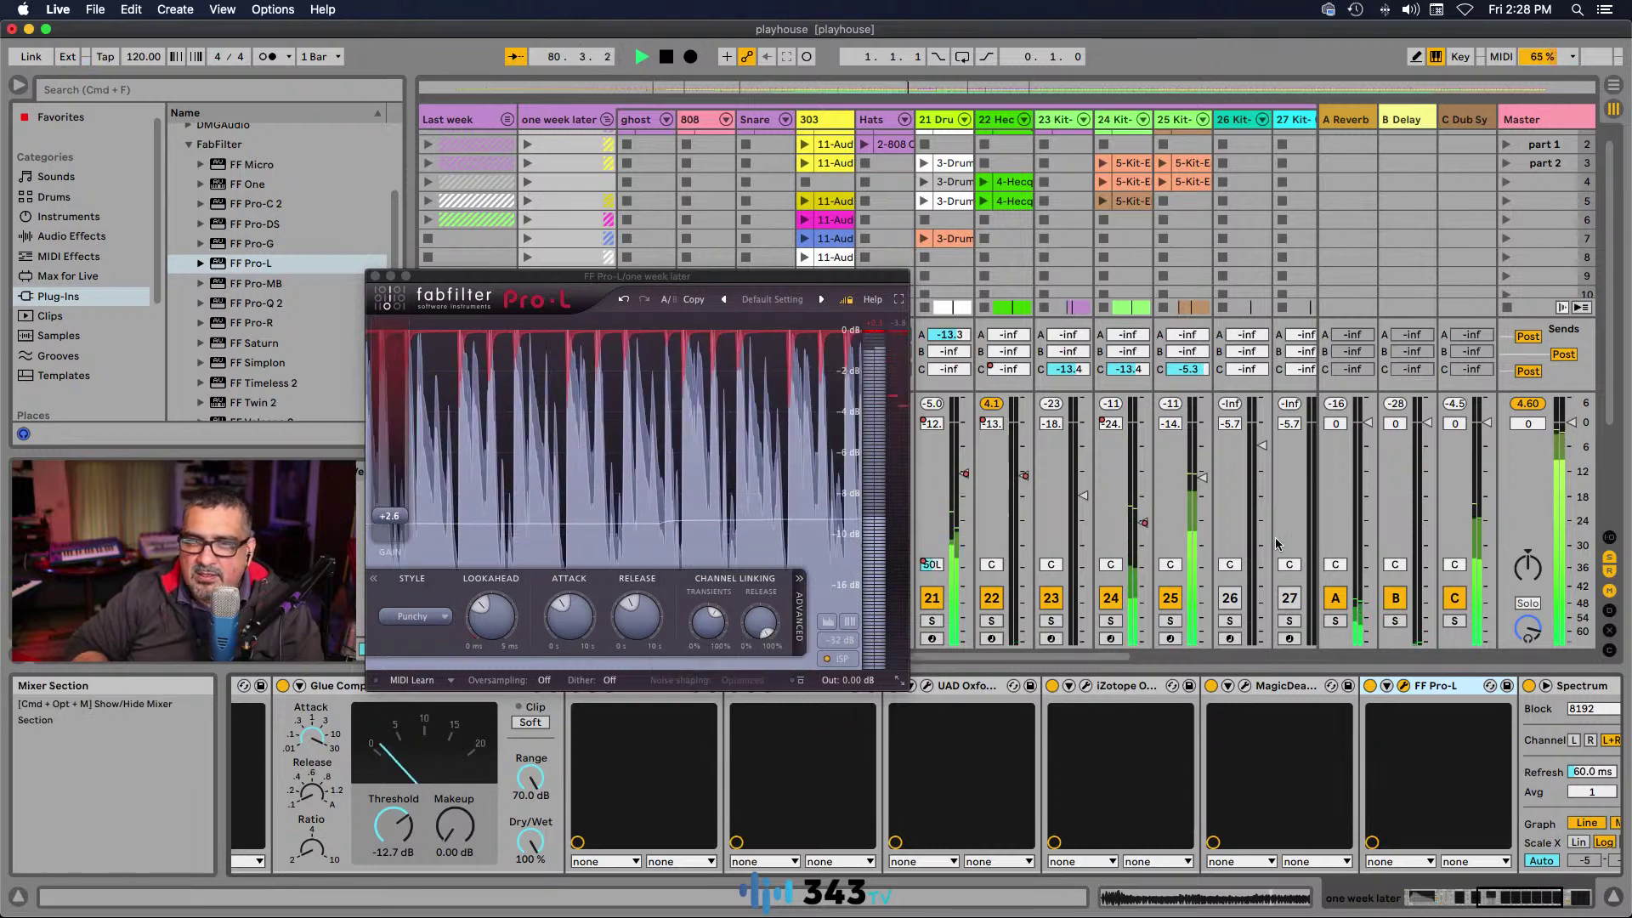
{"action": "left_click_drag", "start_coordinate": [765, 276], "coordinate": [336, 270]}
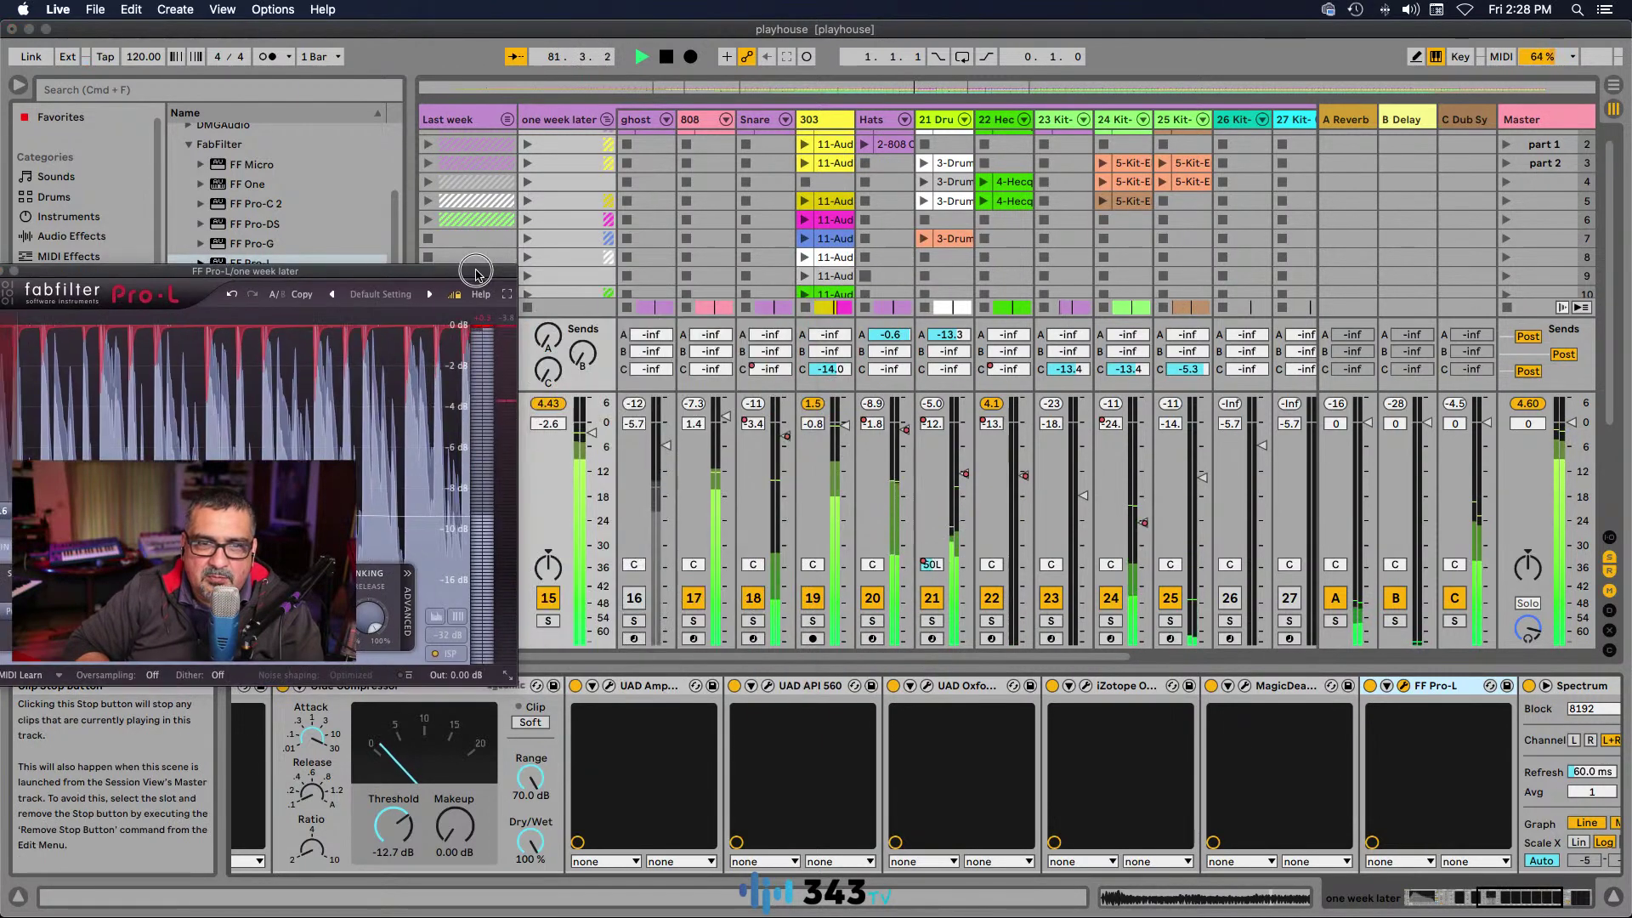
{"action": "left_click", "coordinate": [560, 427]}
{"action": "key", "text": "Delete"}
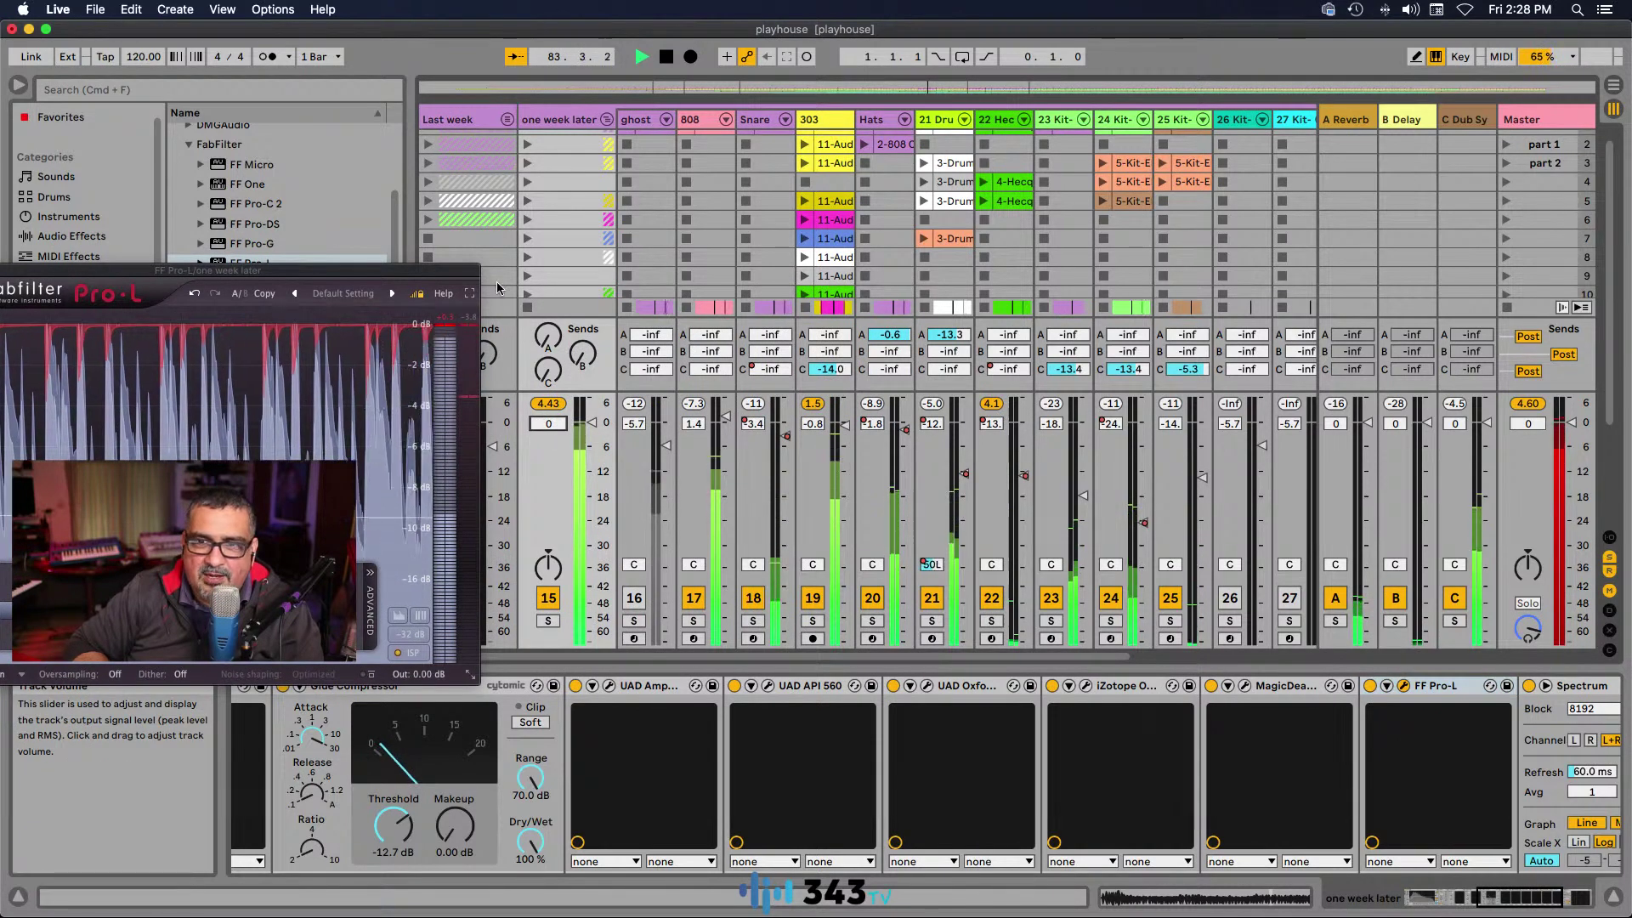
Step: Lower FF Pro-L's output to -0.29 dB and the one week later group's volume to -1.0 dB, and enlarge the mixer
{"action": "left_click_drag", "start_coordinate": [445, 271], "coordinate": [1266, 267]}
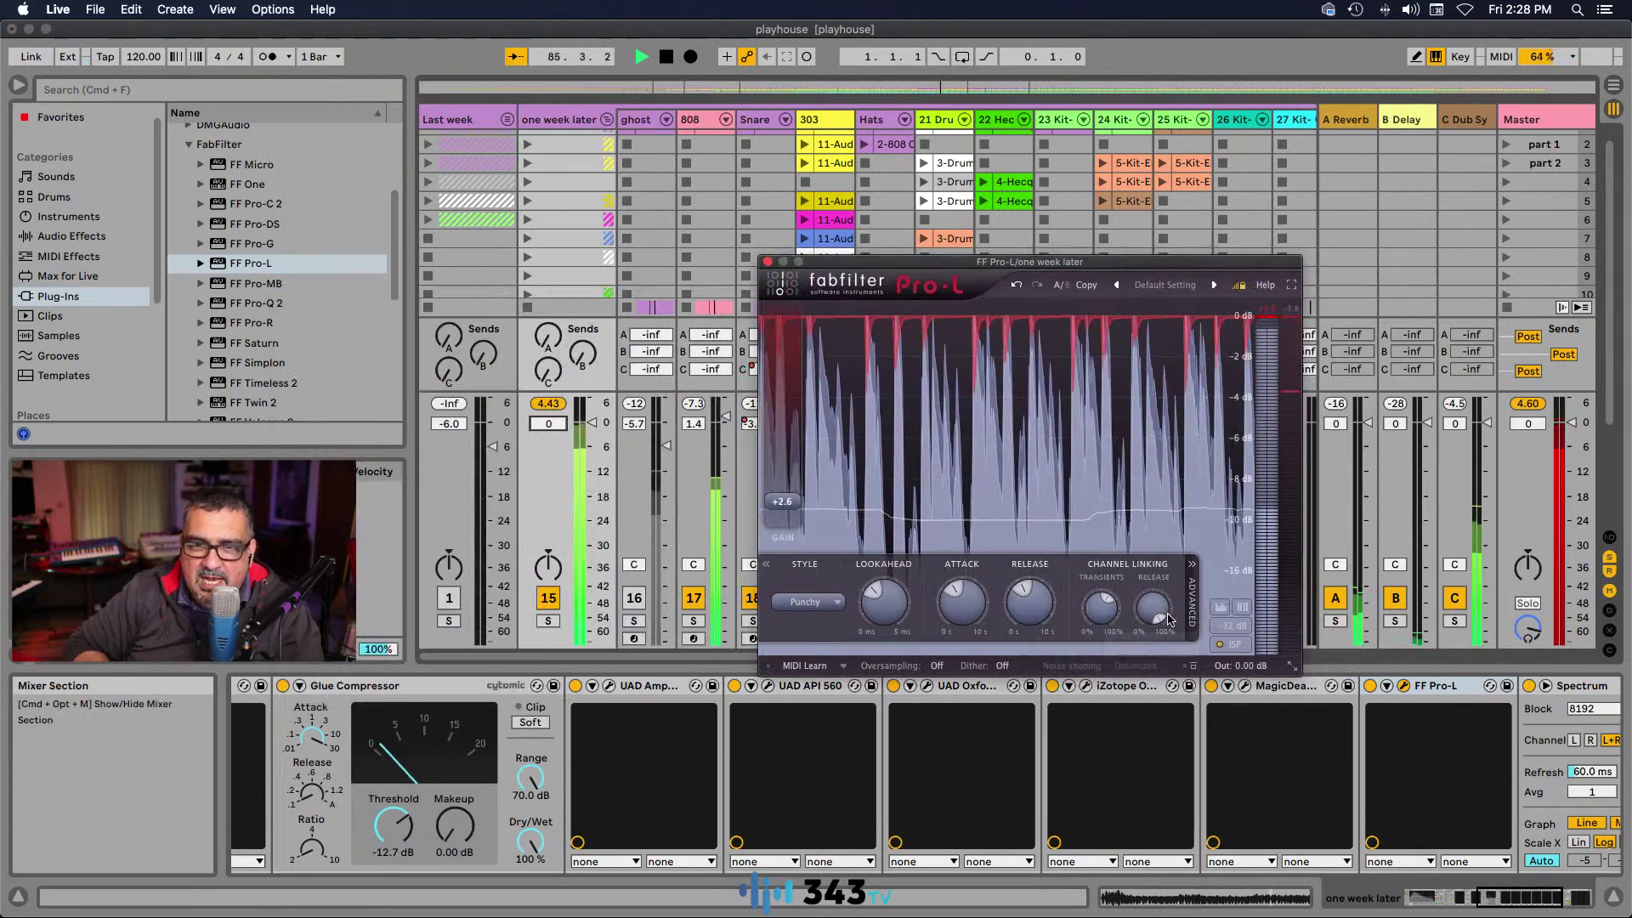
{"action": "mouse_move", "coordinate": [1237, 665]}
{"action": "left_mouse_down"}
{"action": "mouse_move", "coordinate": [1230, 648]}
{"action": "mouse_move", "coordinate": [1228, 675]}
{"action": "left_mouse_up"}
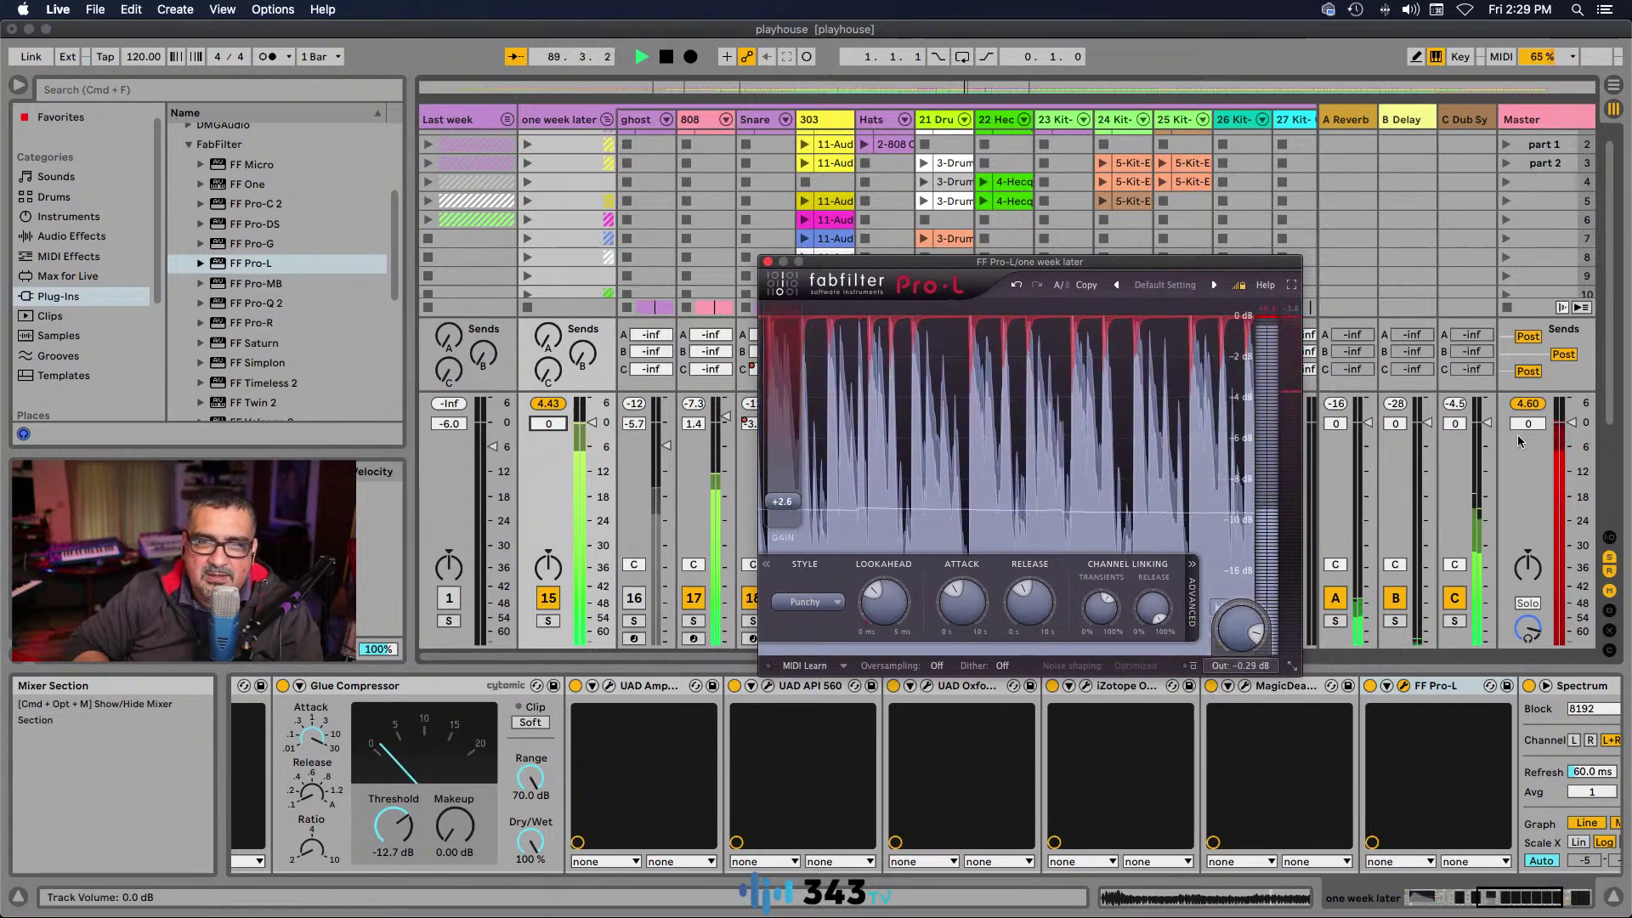
{"action": "left_click_drag", "start_coordinate": [592, 429], "coordinate": [595, 439]}
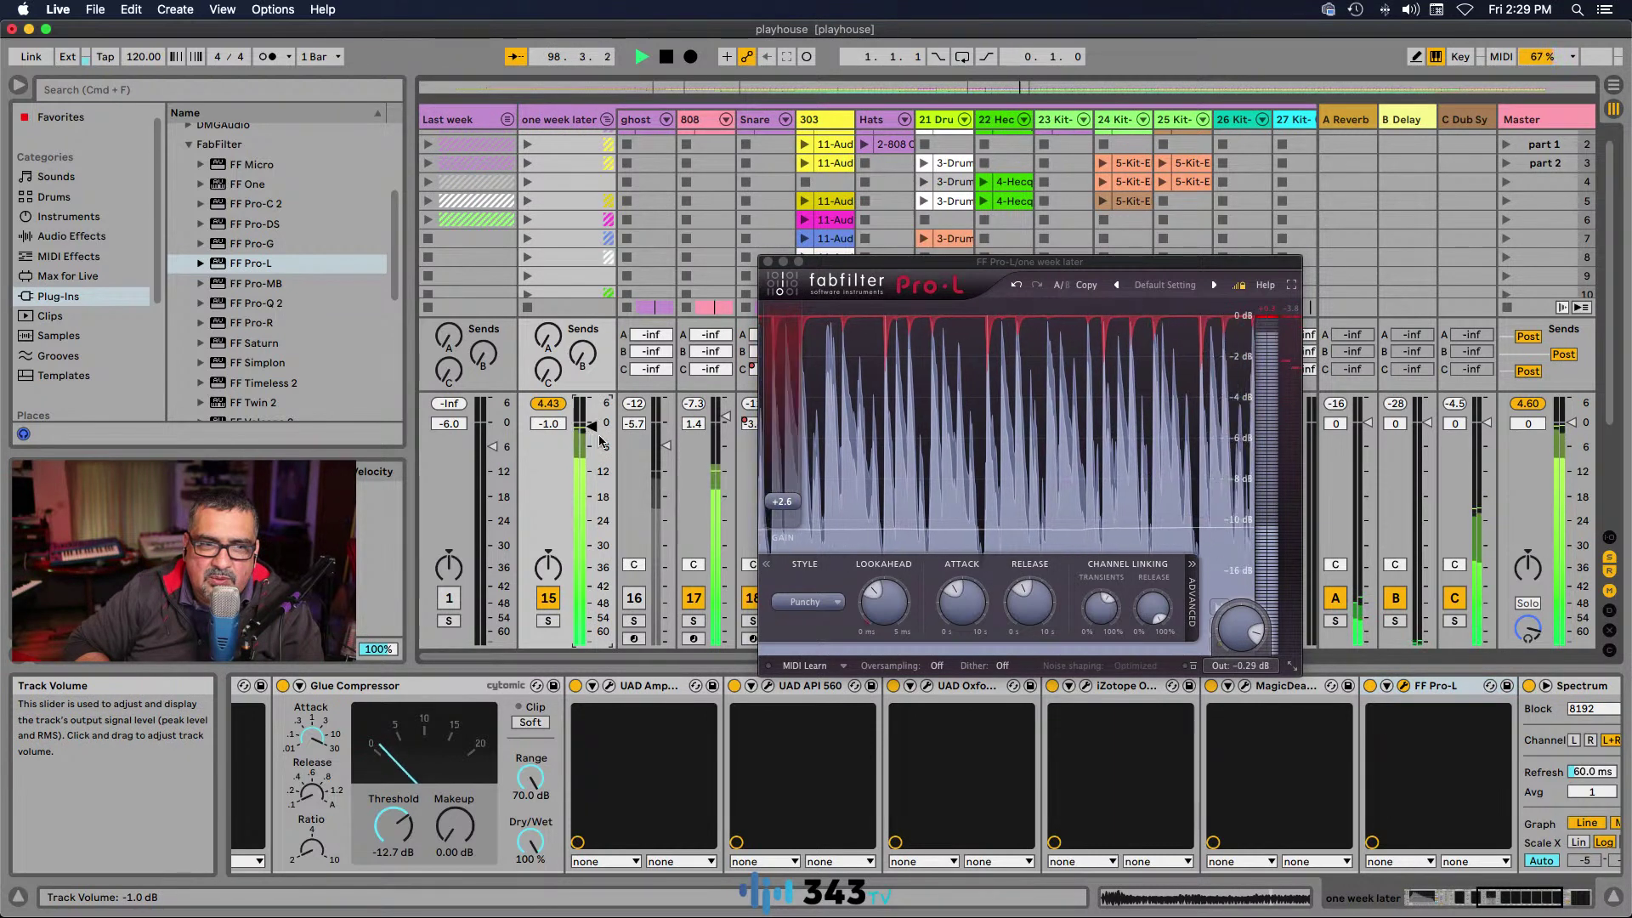
{"action": "left_click_drag", "start_coordinate": [740, 318], "coordinate": [739, 280]}
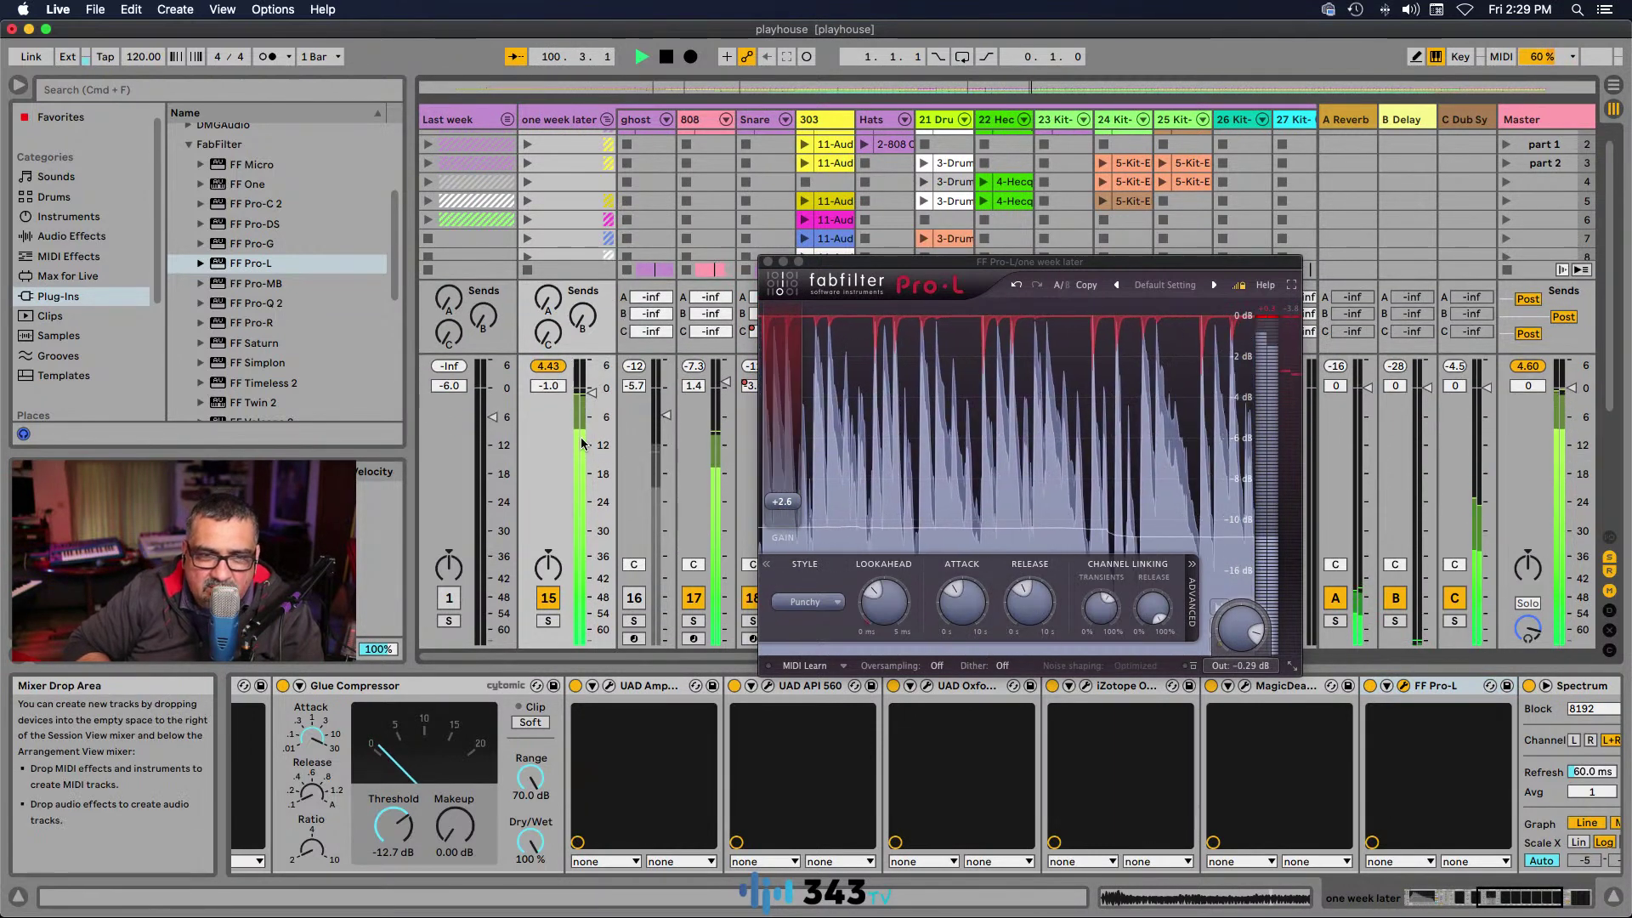
Step: Raise FF Pro-L's gain to +3.6 dB
{"action": "left_click", "coordinate": [788, 504]}
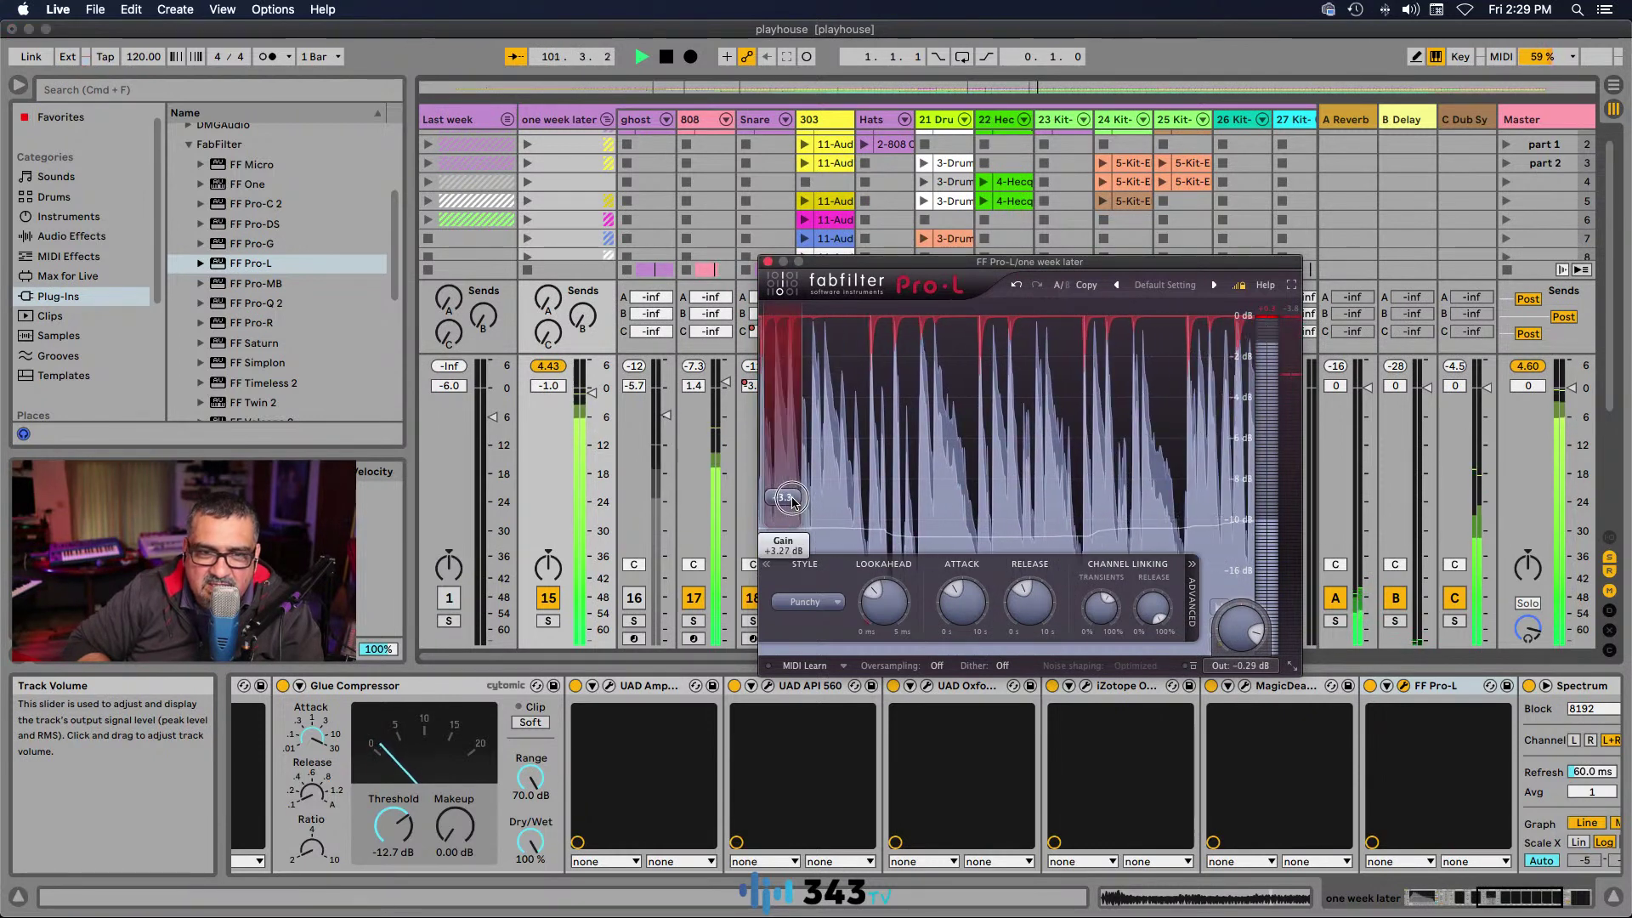
{"action": "left_click_drag", "start_coordinate": [791, 500], "coordinate": [791, 499]}
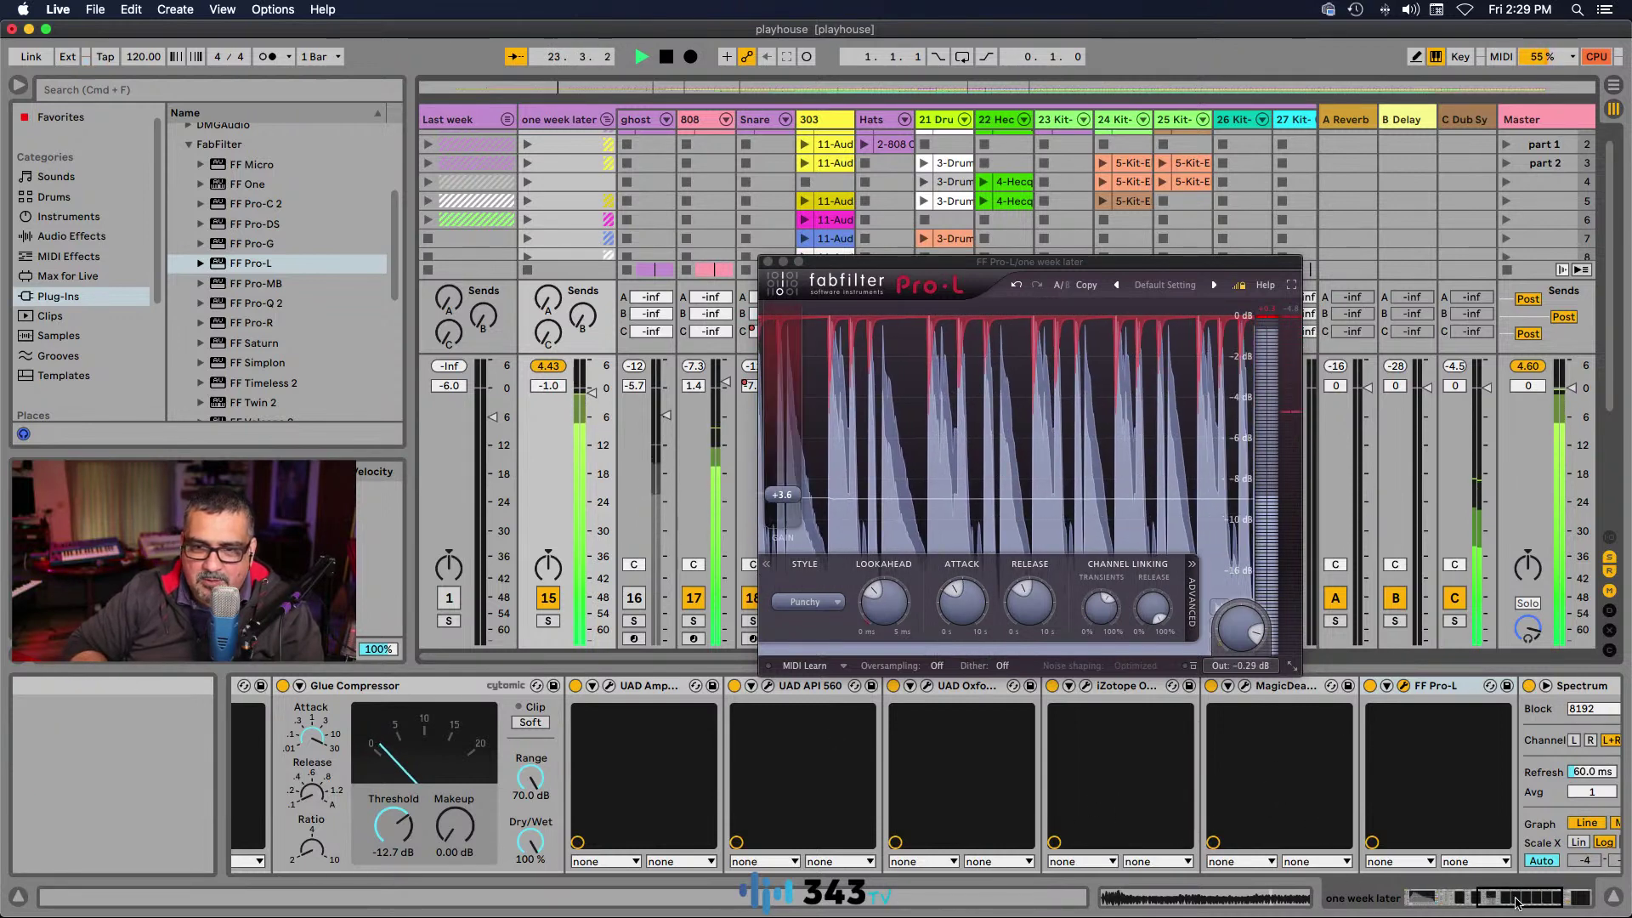
Step: Compare the group's sound with the whole Audio Effect Rack bypassed and active, leaving the rack on
{"action": "left_click_drag", "start_coordinate": [1517, 899], "coordinate": [1445, 899]}
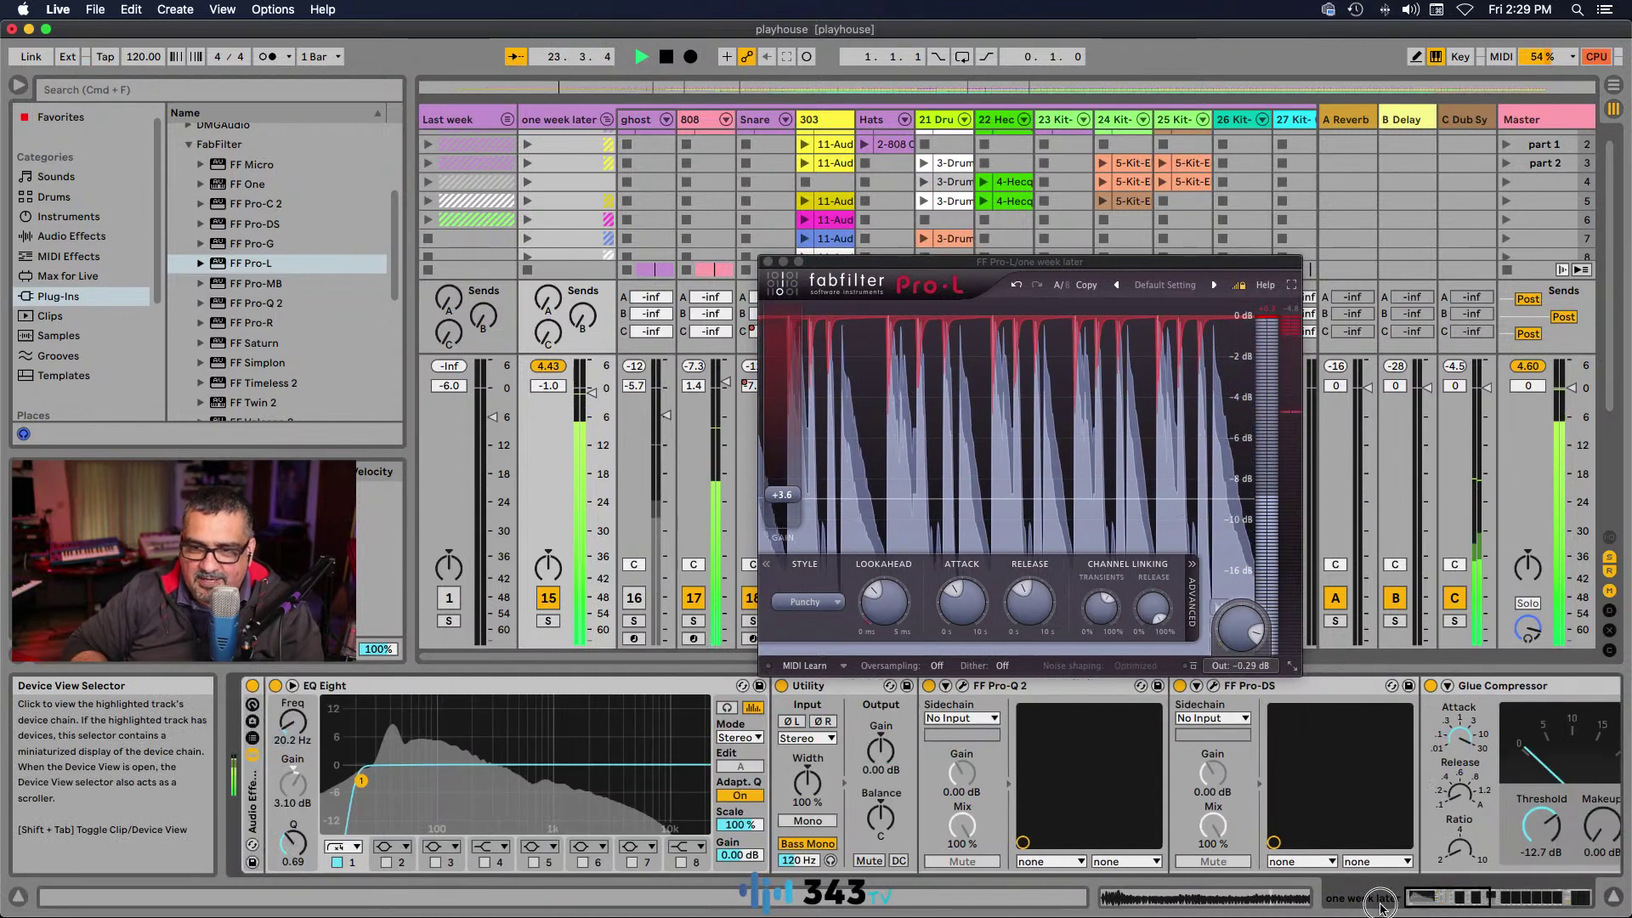
{"action": "left_click", "coordinate": [252, 687]}
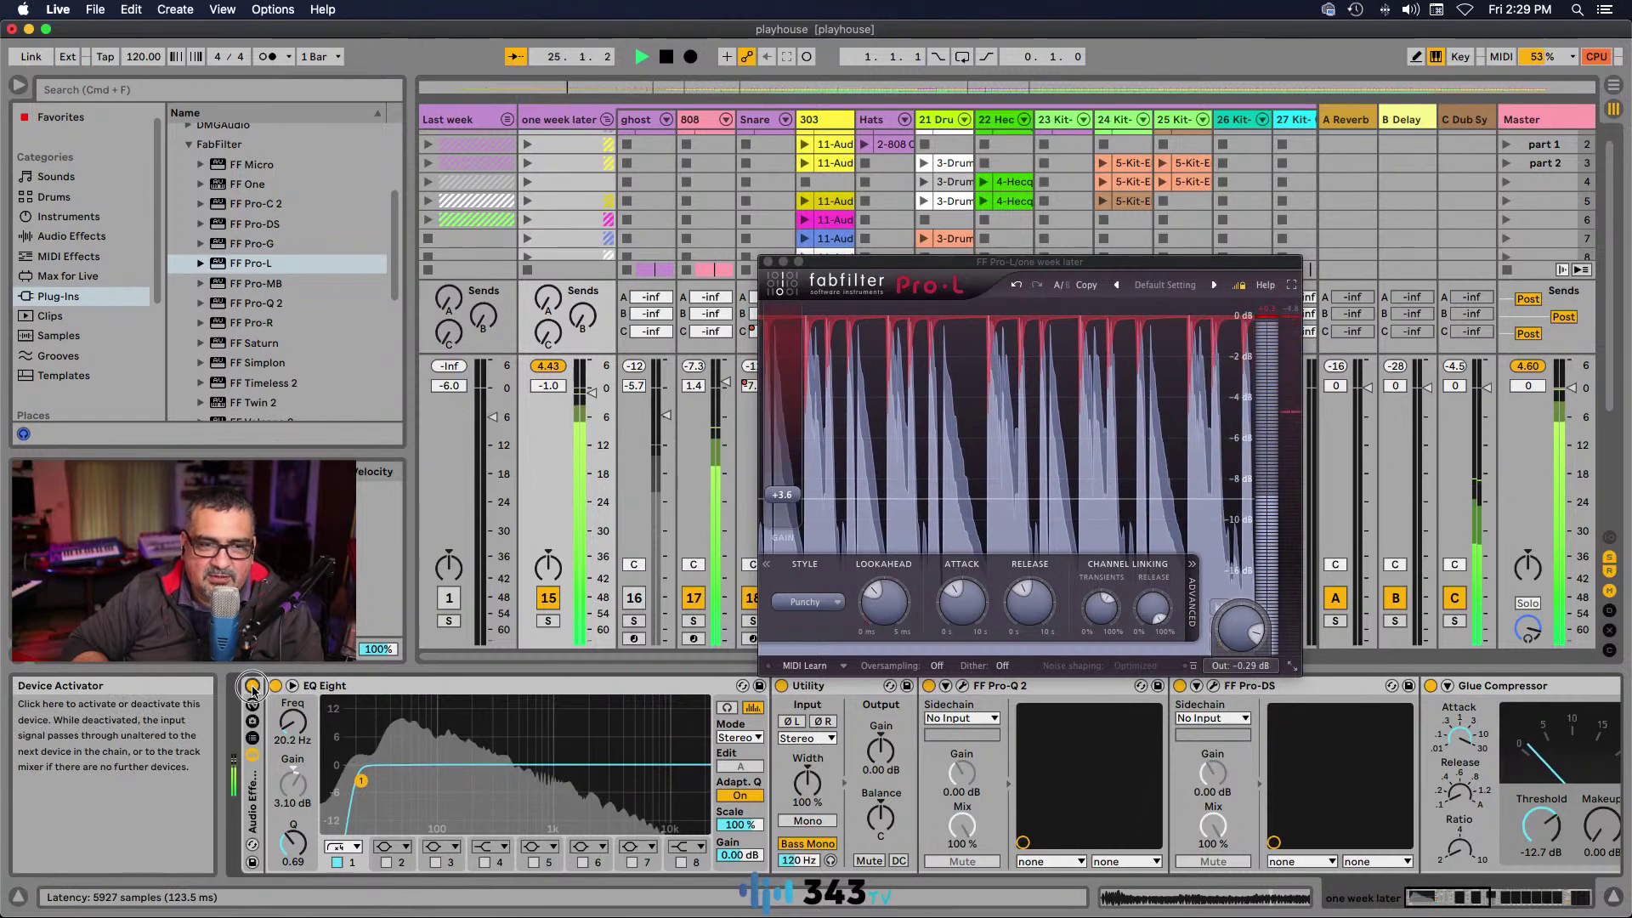
{"action": "left_click", "coordinate": [252, 686]}
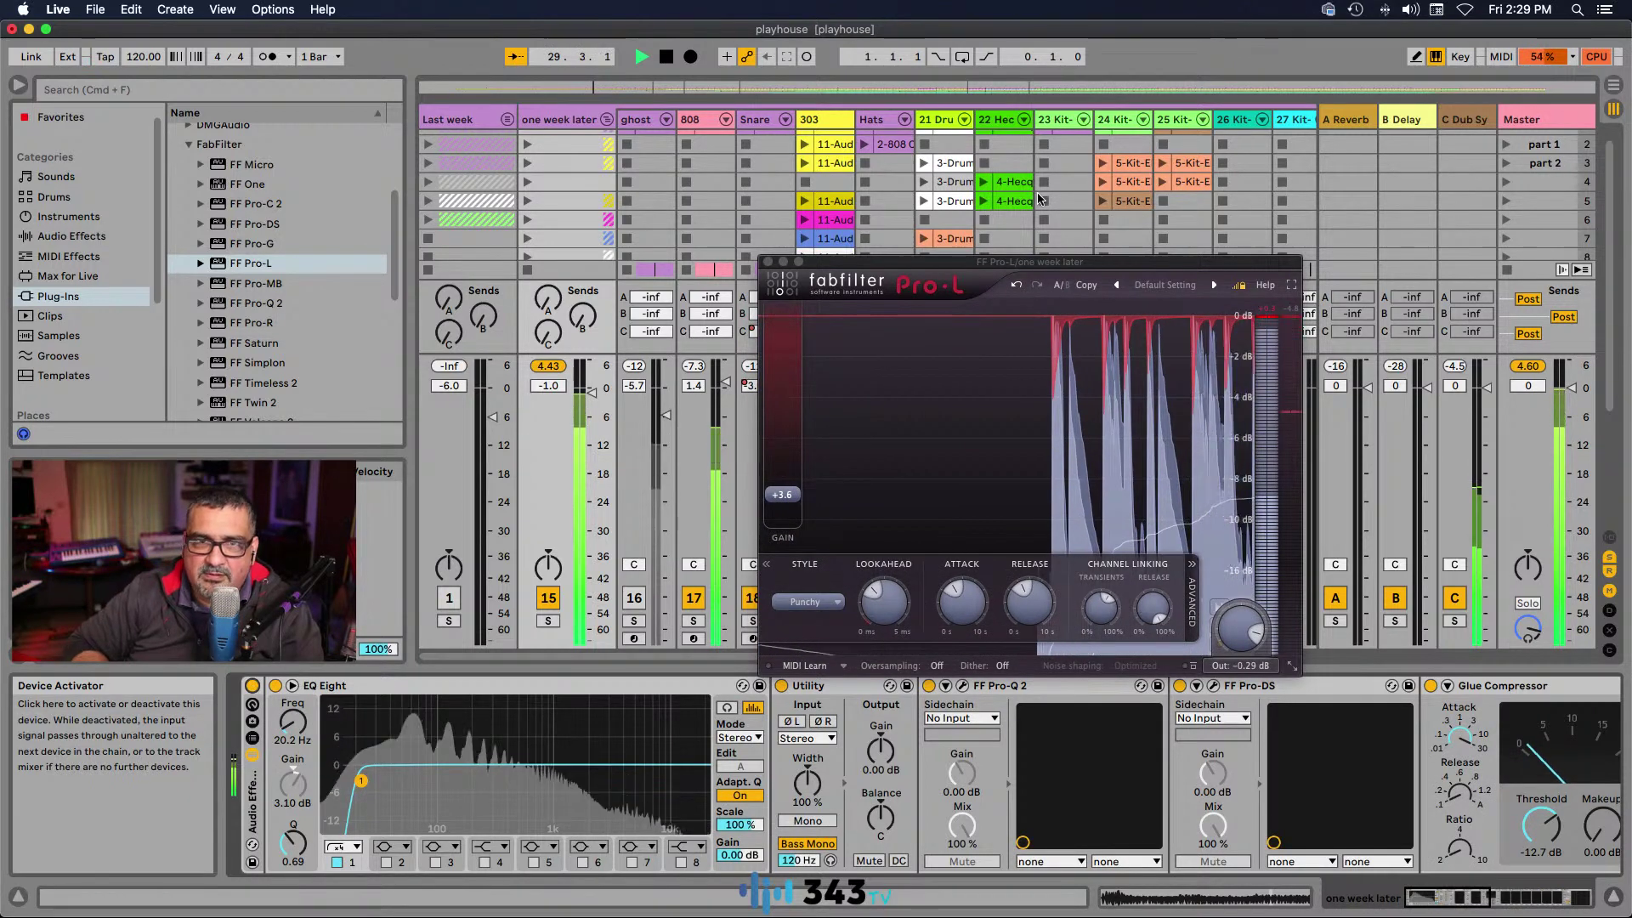
Step: Listen to the song from a later section with the full rack active and stop playback
{"action": "left_click", "coordinate": [1276, 86]}
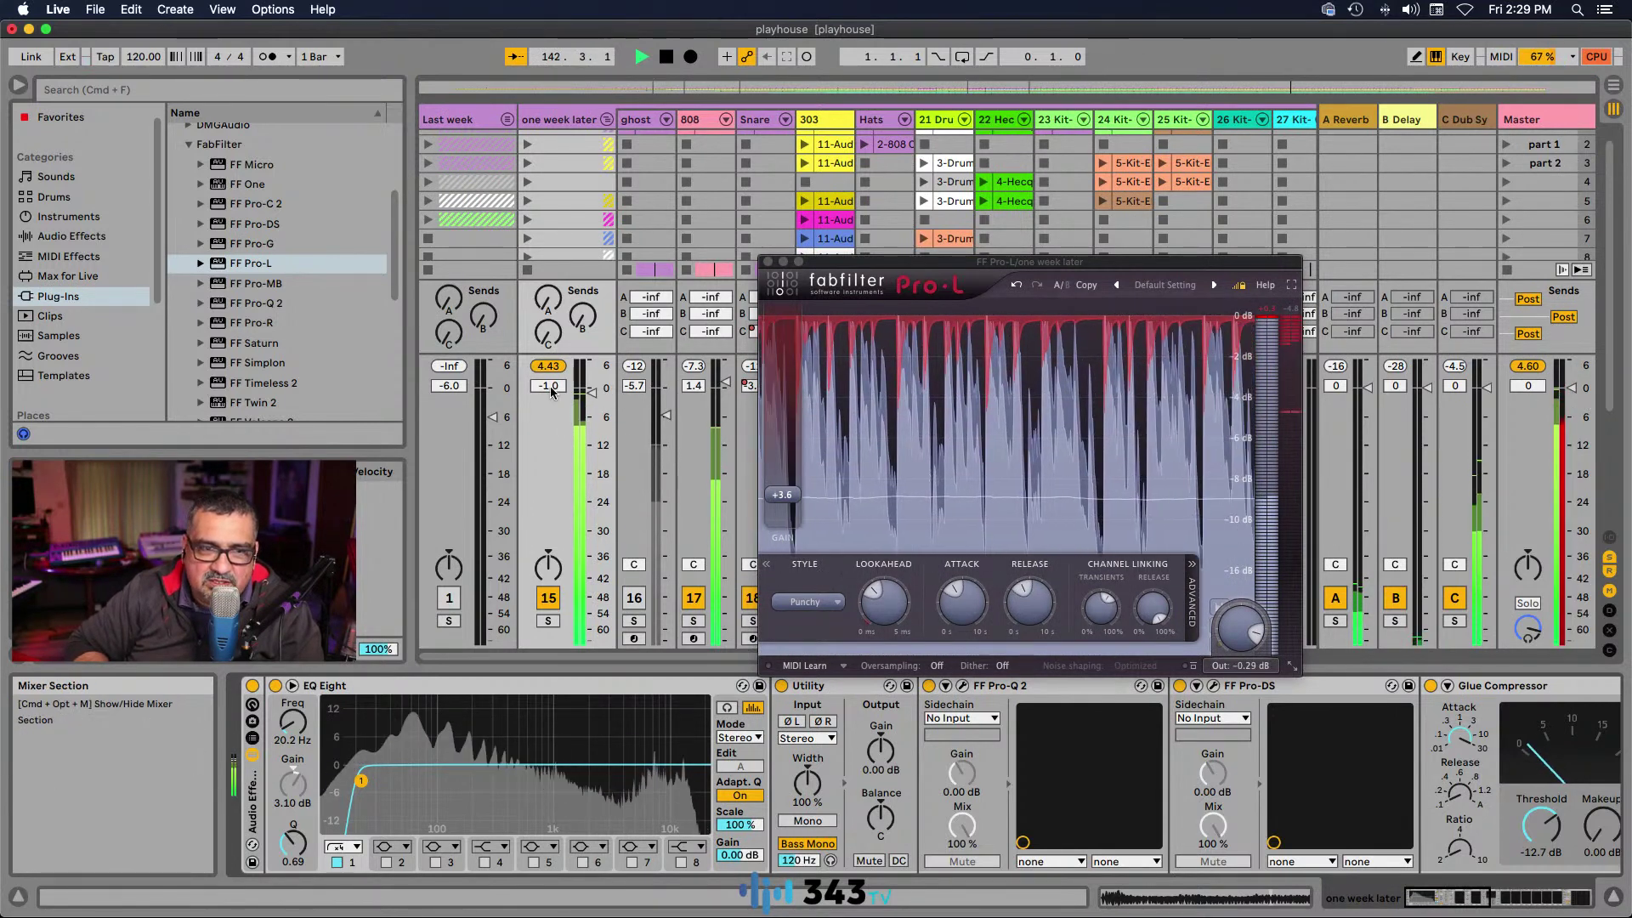
{"action": "left_click", "coordinate": [1602, 901]}
{"action": "left_click", "coordinate": [1602, 901]}
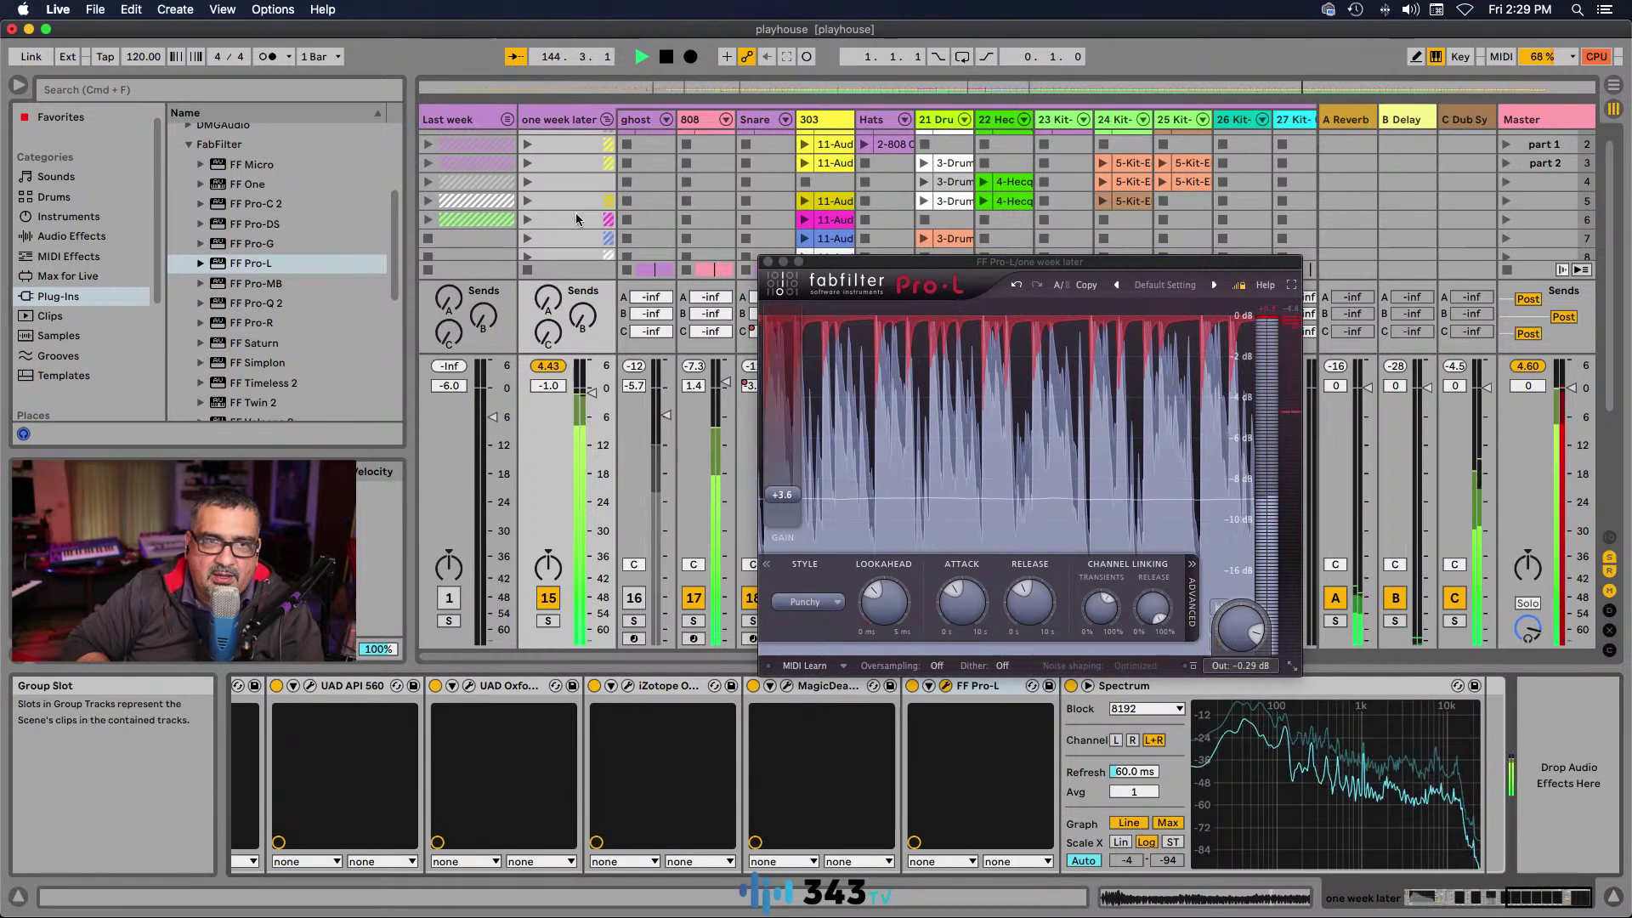
{"action": "key", "text": "space"}
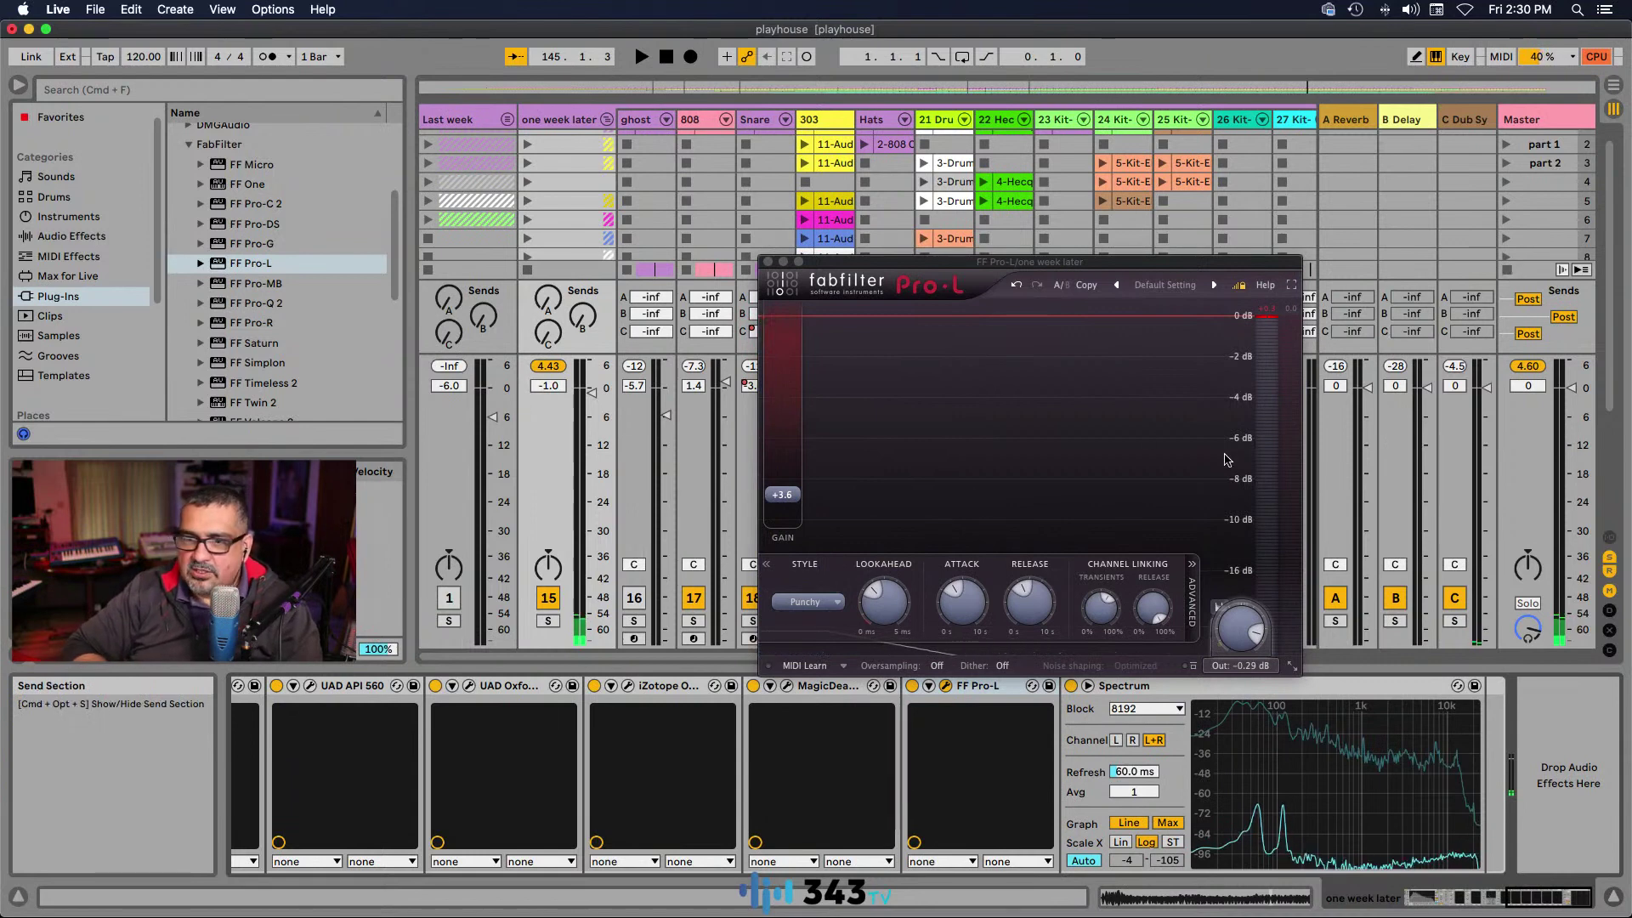
Step: Close the FF Pro-L window and review the group's device chain from EQ Eight through to Spectrum
{"action": "scroll", "coordinate": [724, 467], "scroll_direction": "right", "scroll_amount": 2}
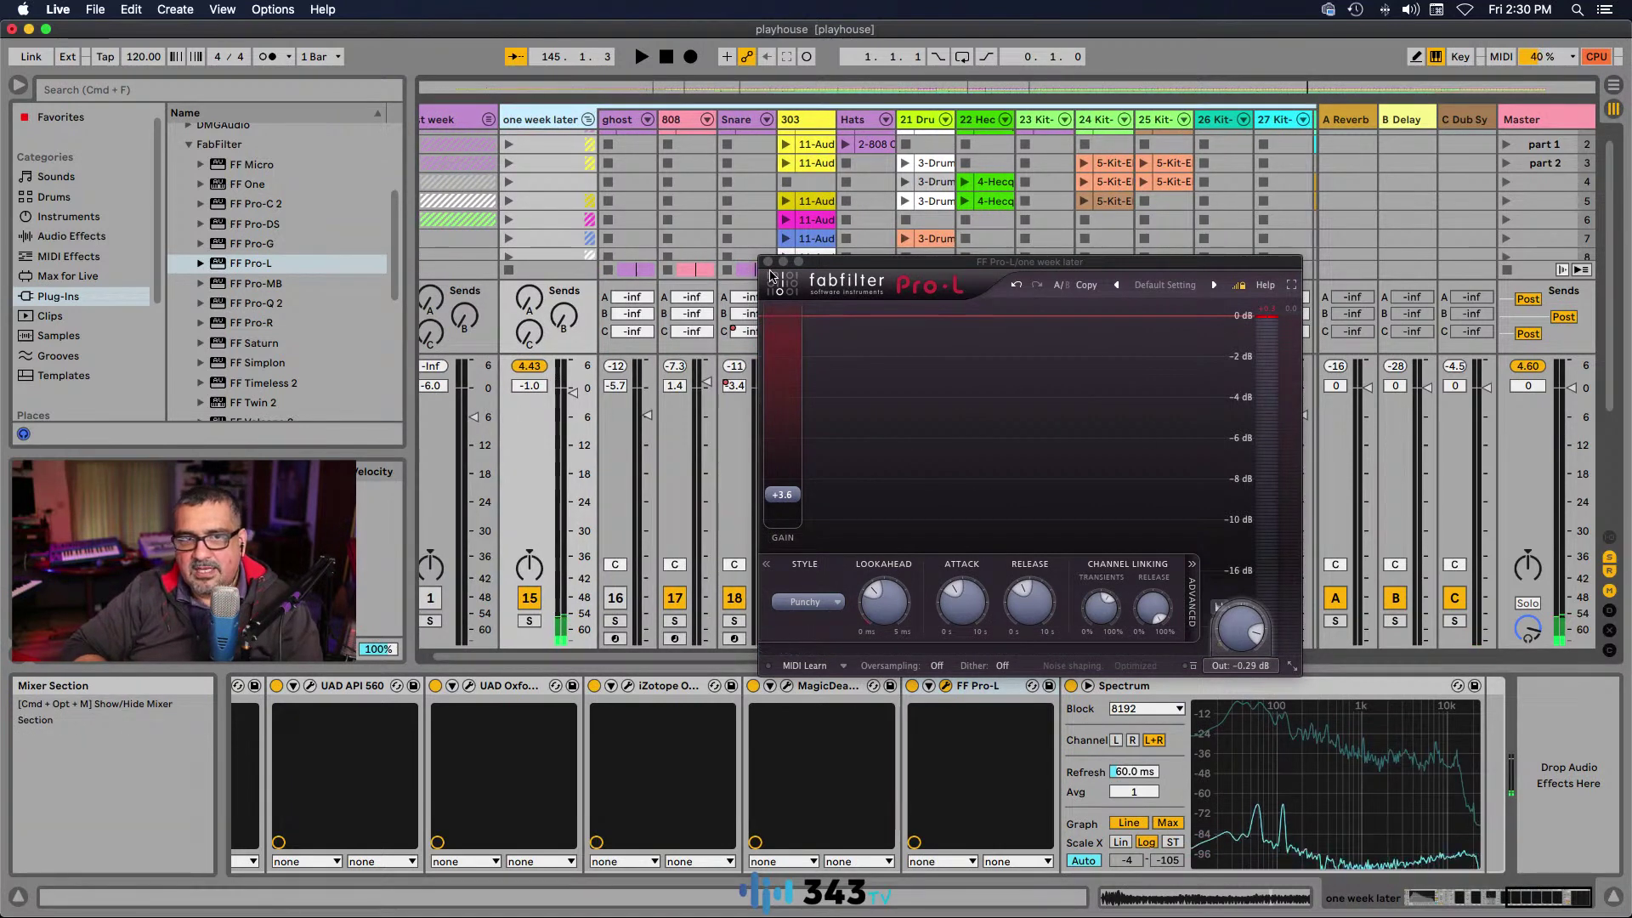
{"action": "left_click", "coordinate": [767, 262]}
{"action": "left_click", "coordinate": [1357, 911]}
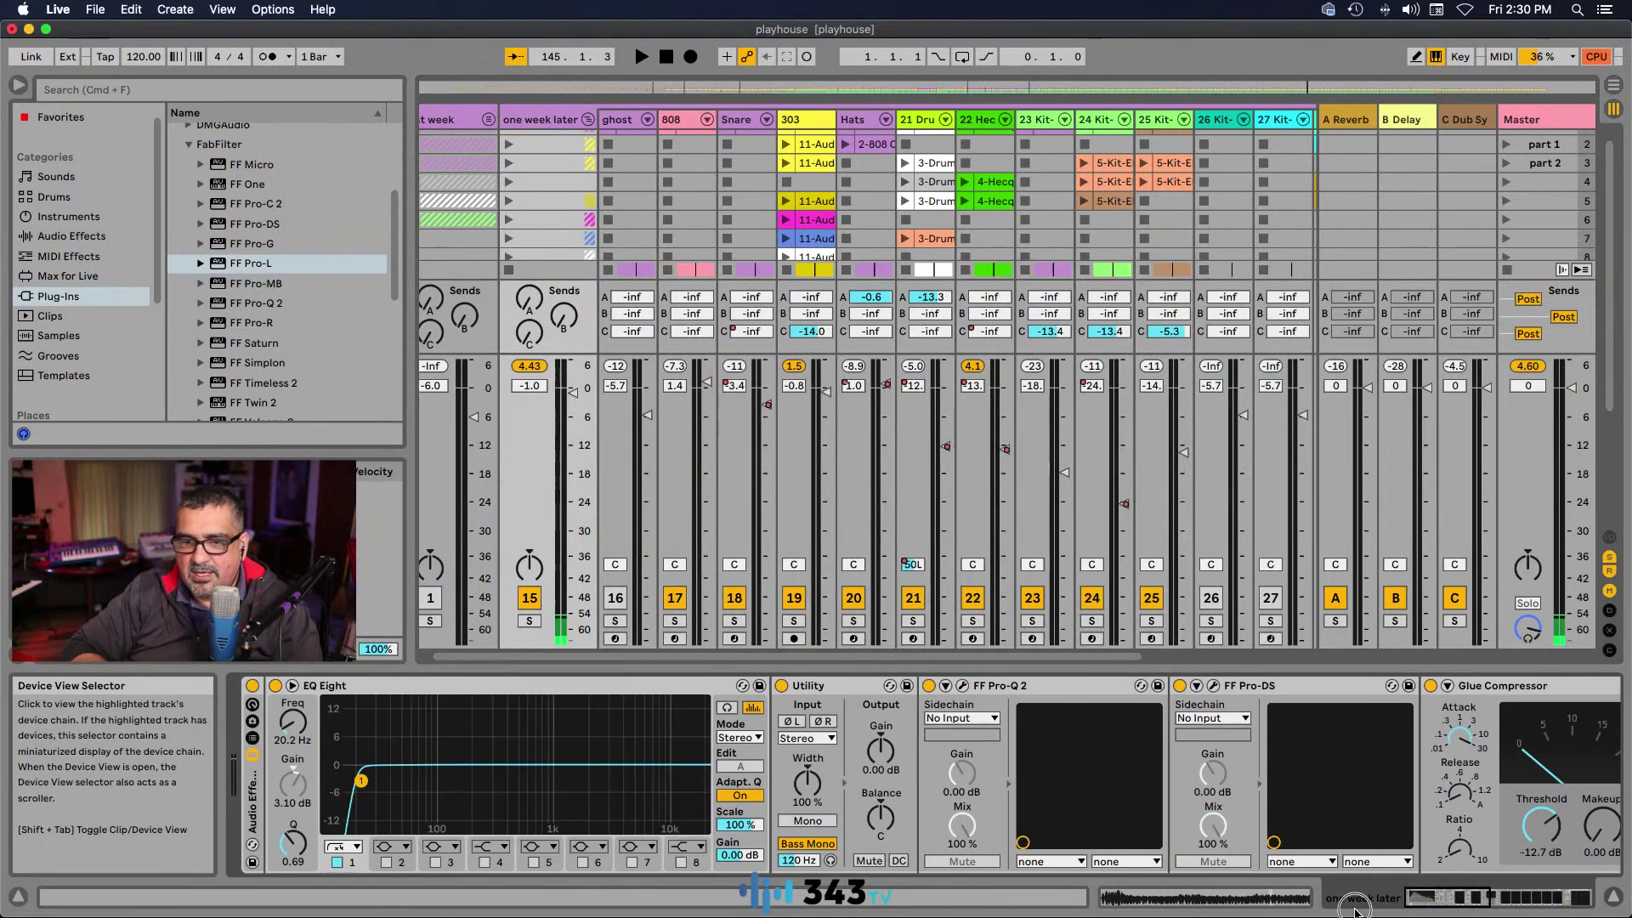
{"action": "left_click", "coordinate": [1581, 897]}
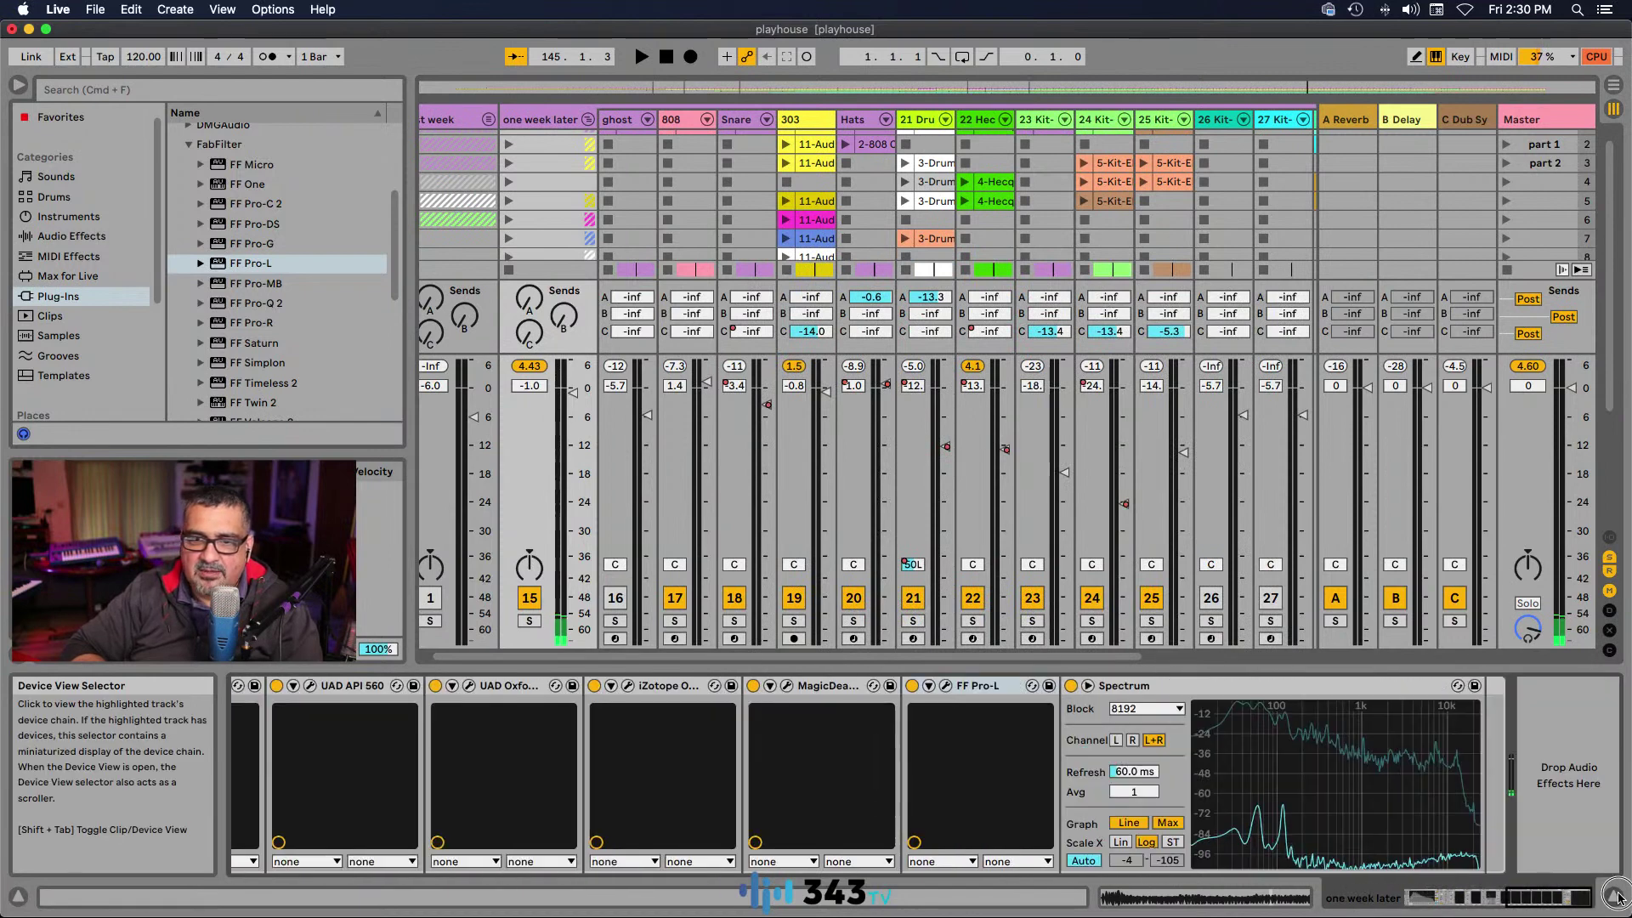
{"action": "left_click", "coordinate": [1556, 897]}
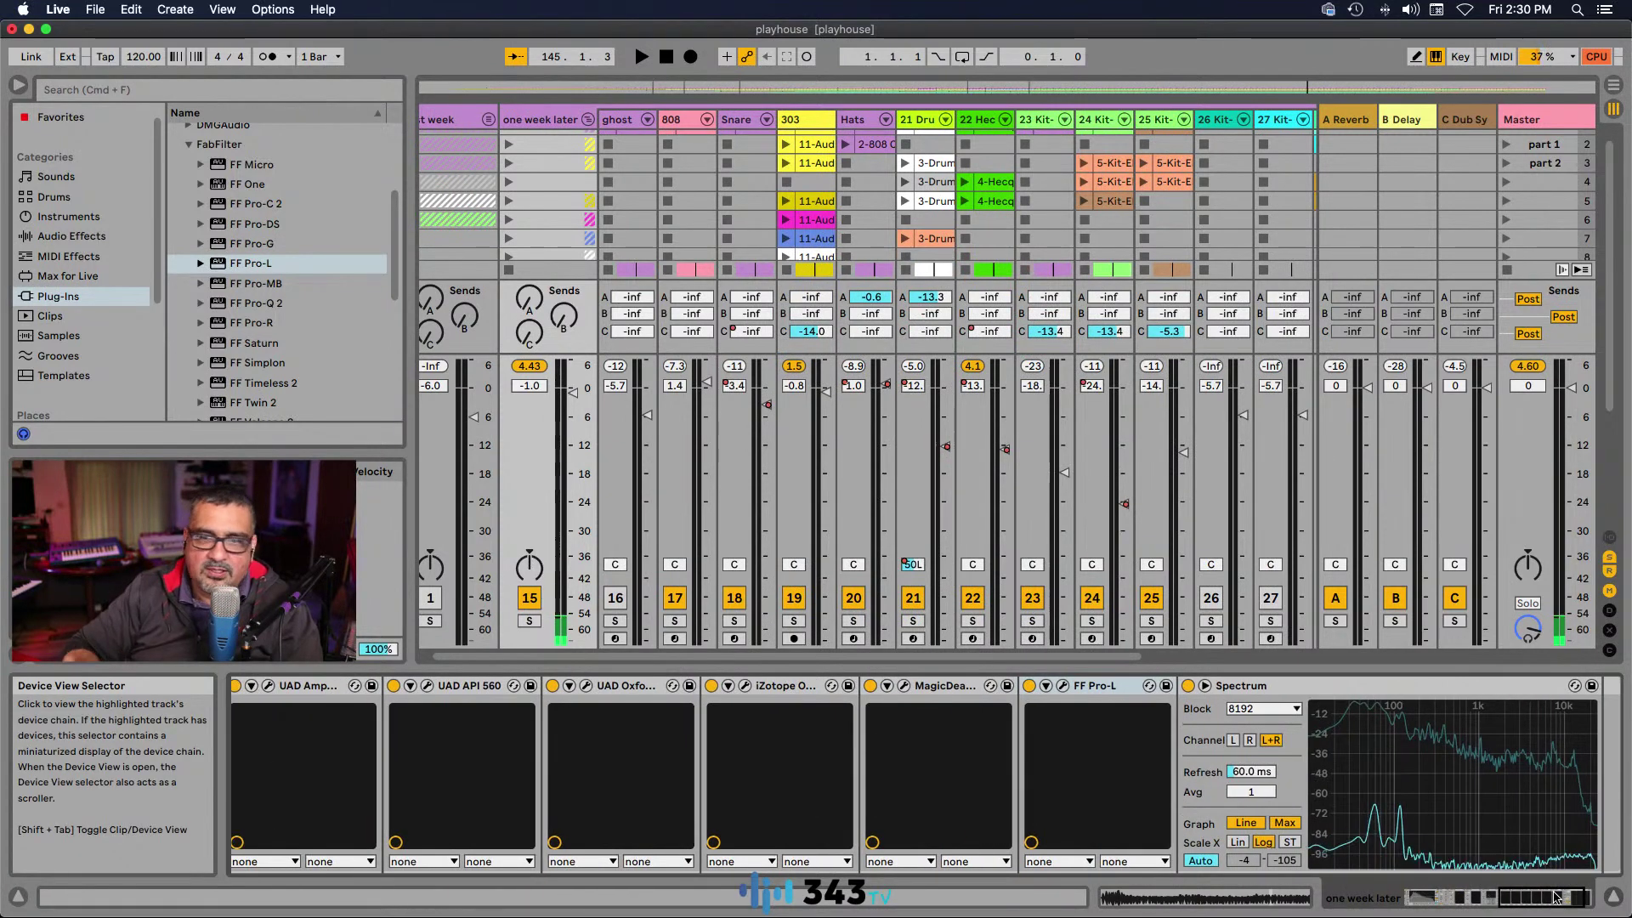